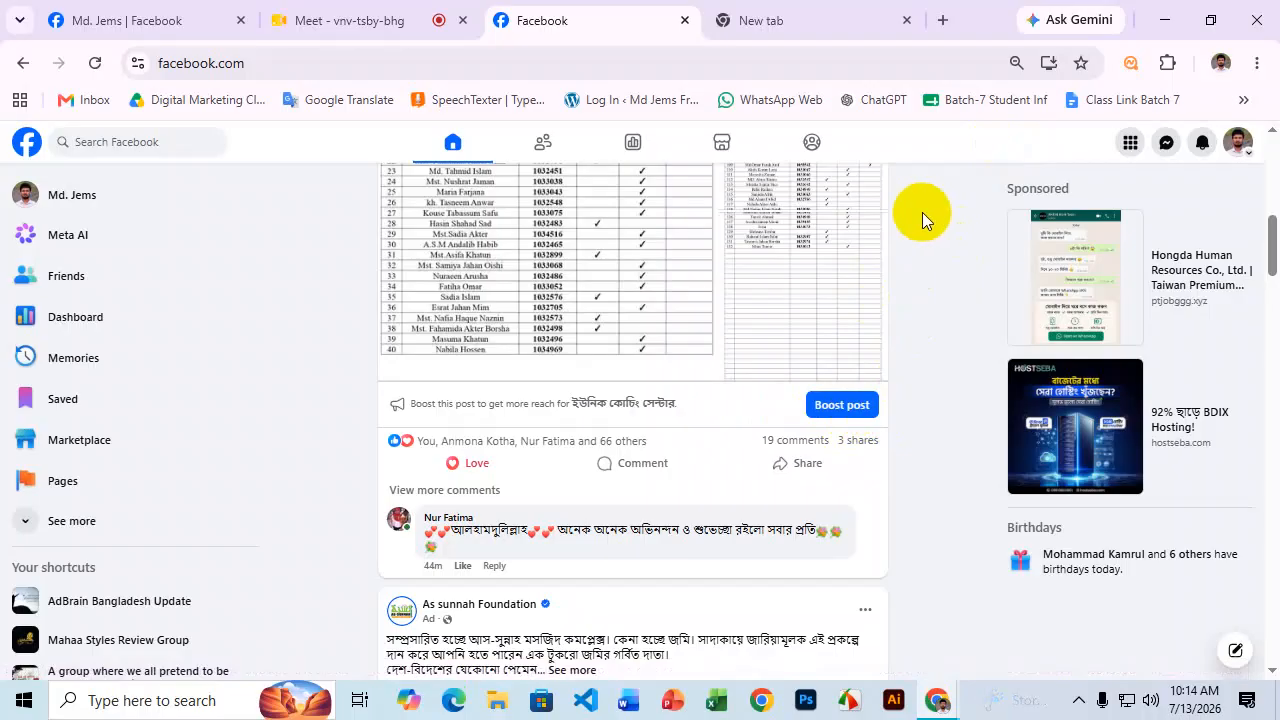
Scroll through the attendance-sheet table post in the Facebook feed, then switch to the new tab.
scroll(737, 420, "up", 3)
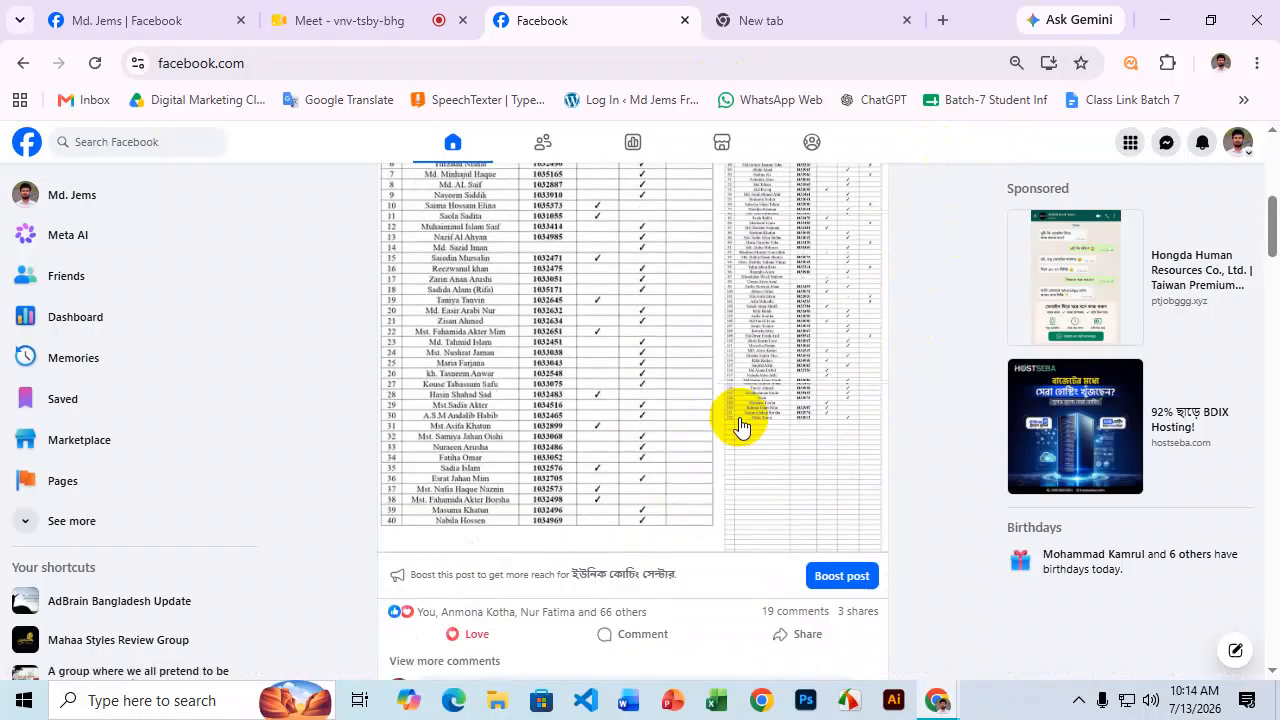
scroll(745, 392, "down", 2)
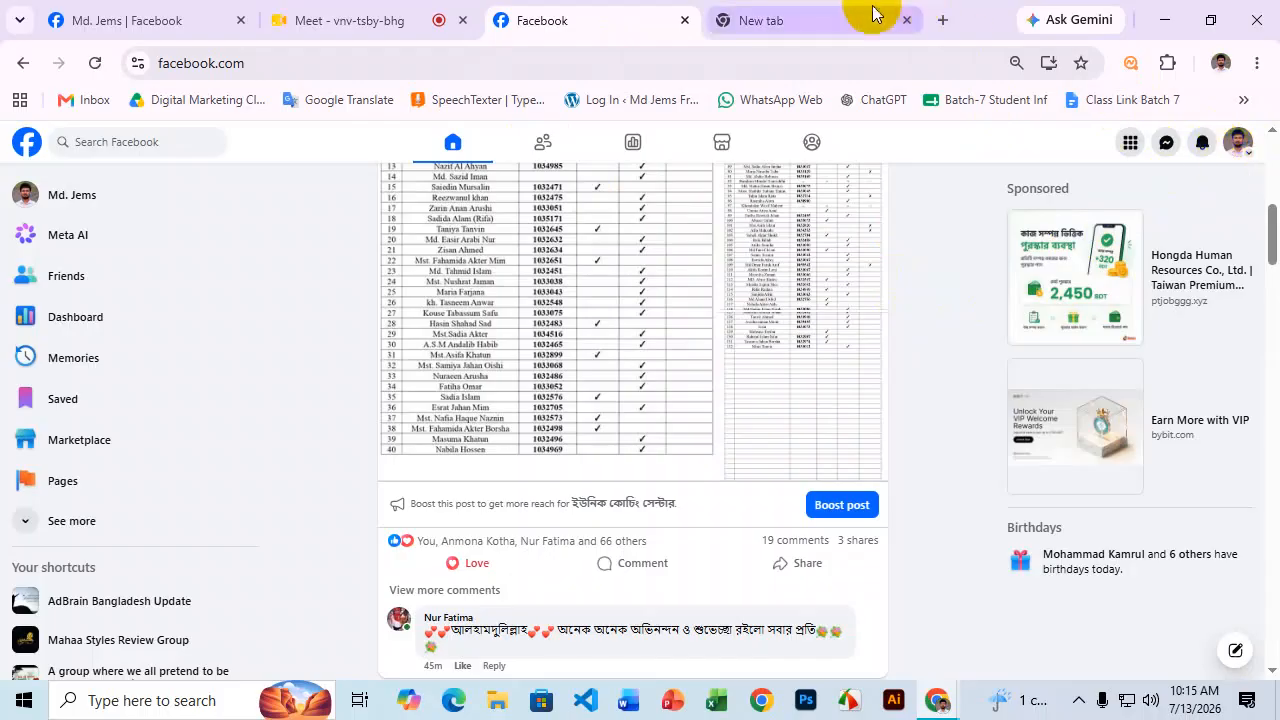
left_click(838, 20)
Search Google for 'business name generator free'.
left_click(720, 60)
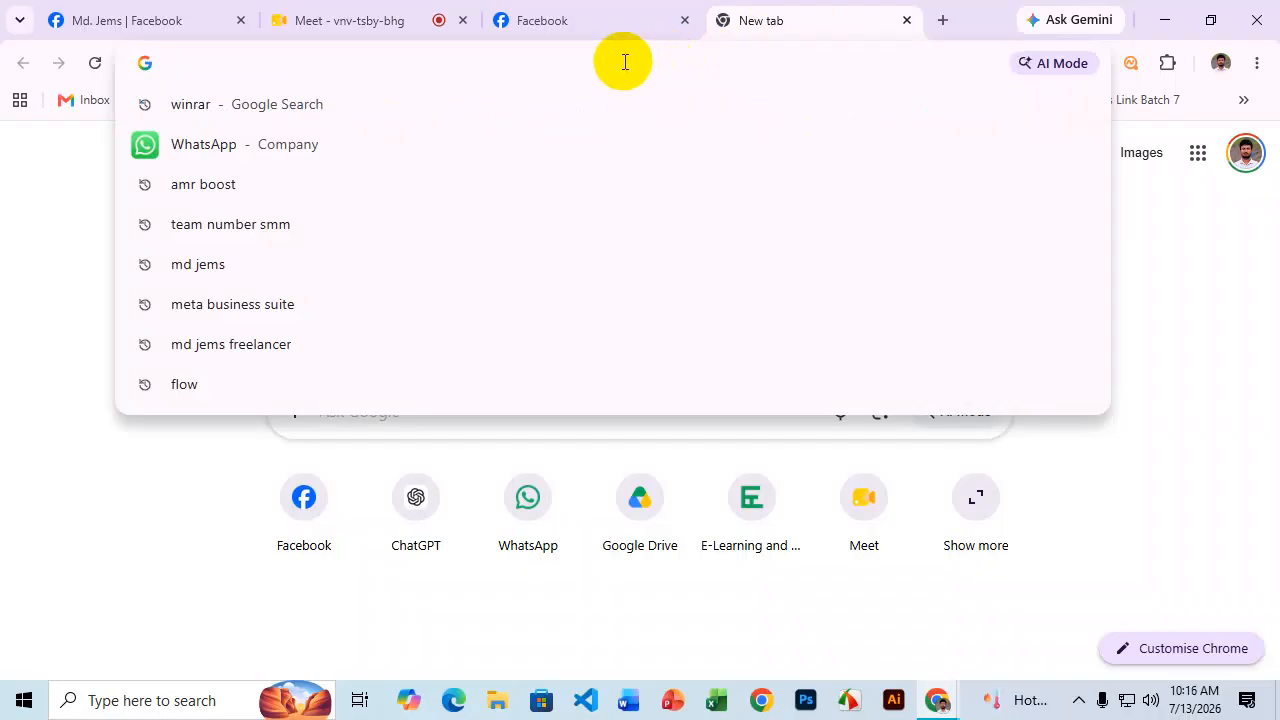
type("bus")
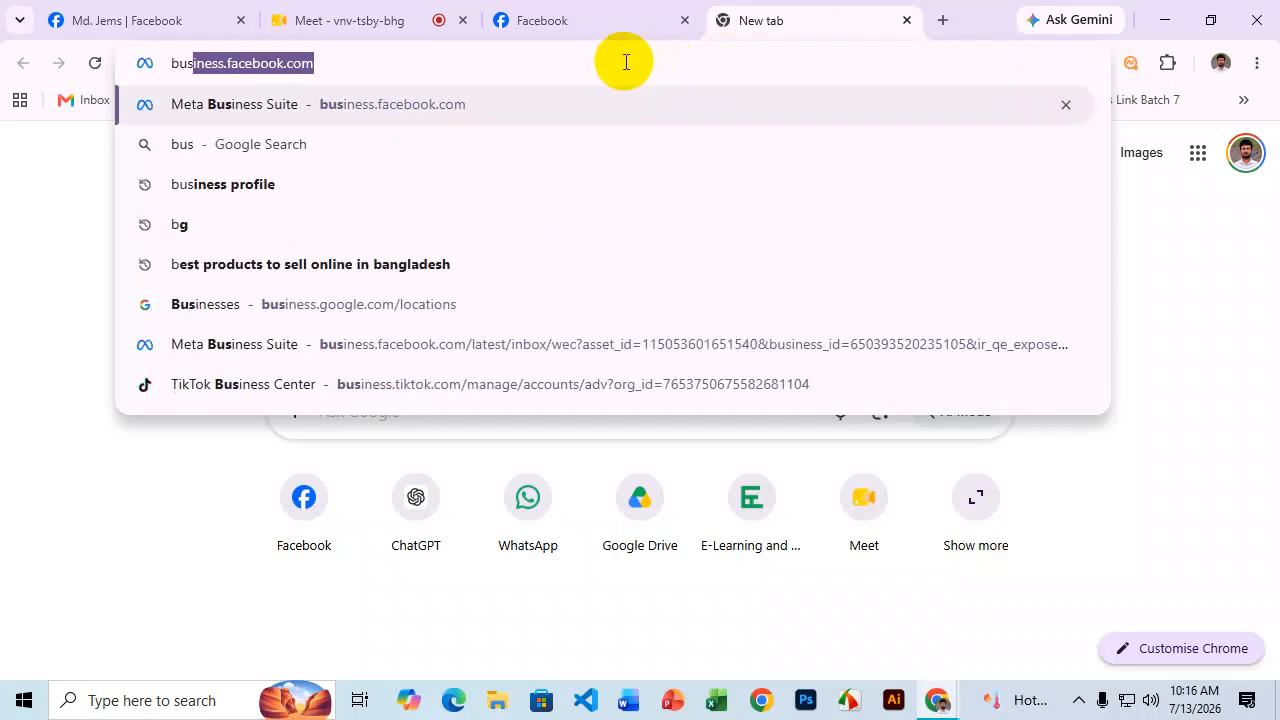
type("iness nam")
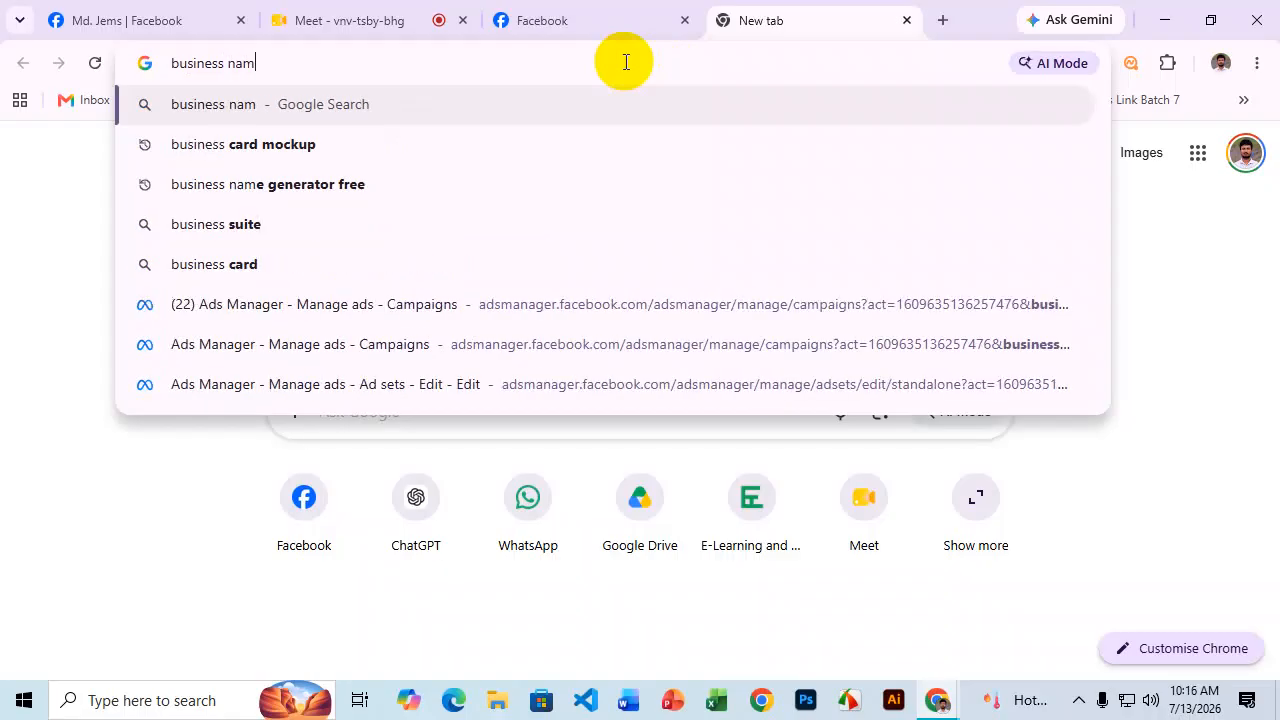
type("e generat")
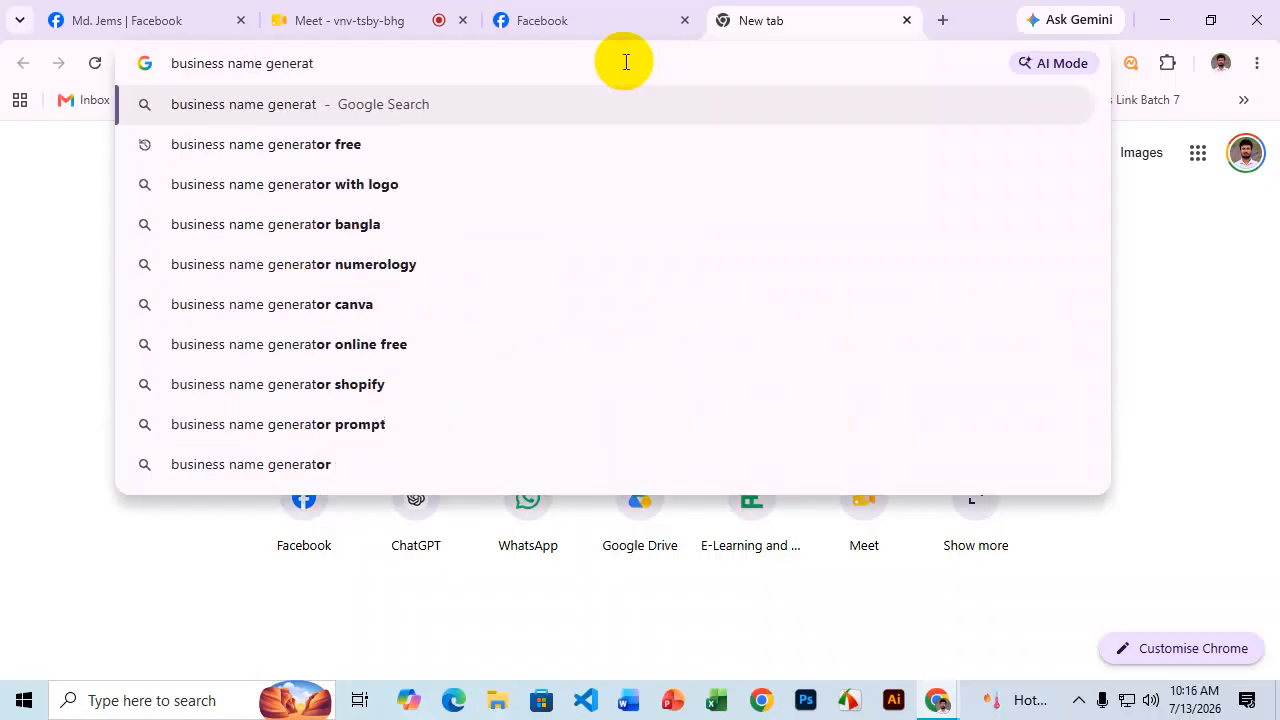
left_click(304, 152)
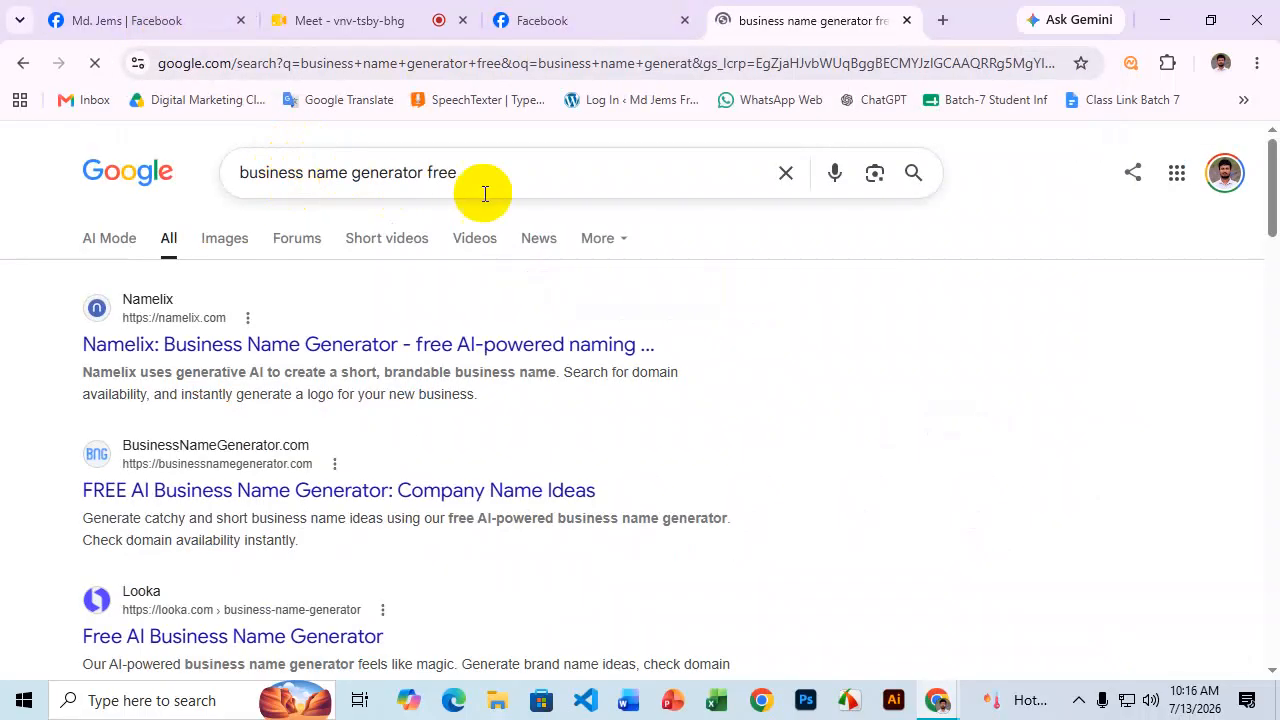
scroll(380, 210, "down", 1)
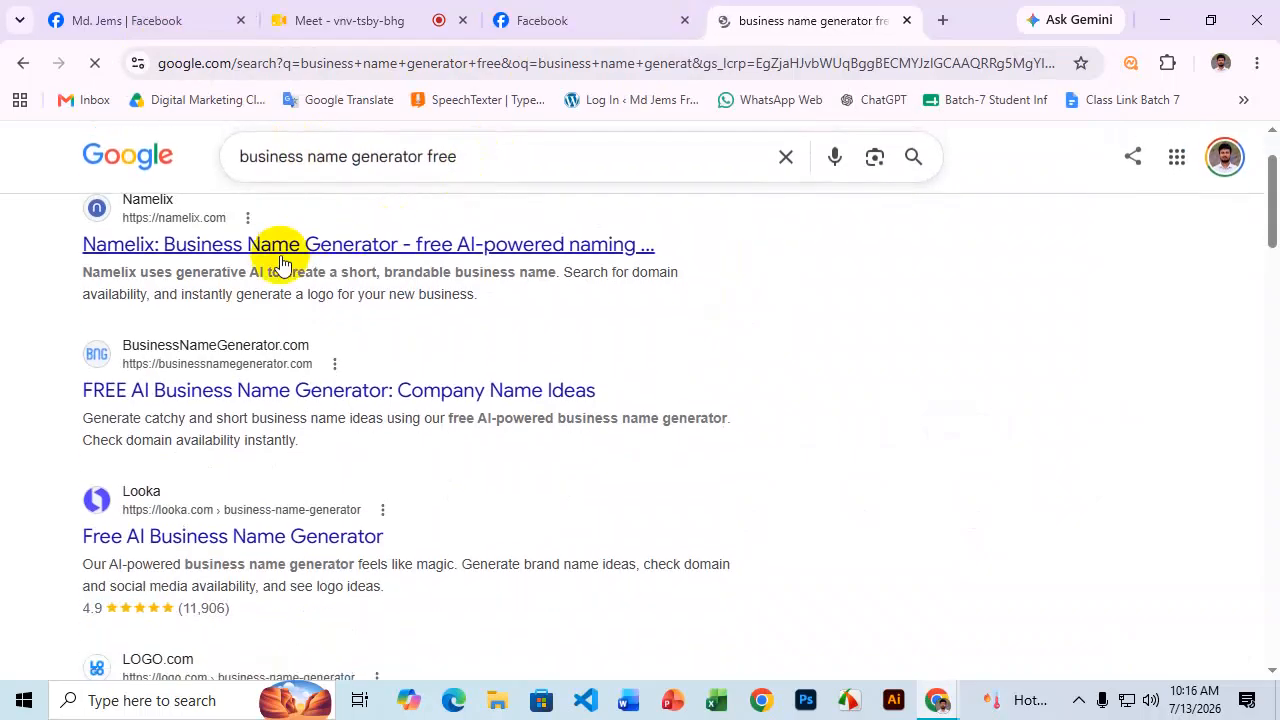
Open the Namelix, BusinessNameGenerator.com and Looka results in new tabs and bring up Namelix.
right_click(278, 252)
left_click(331, 274)
right_click(306, 391)
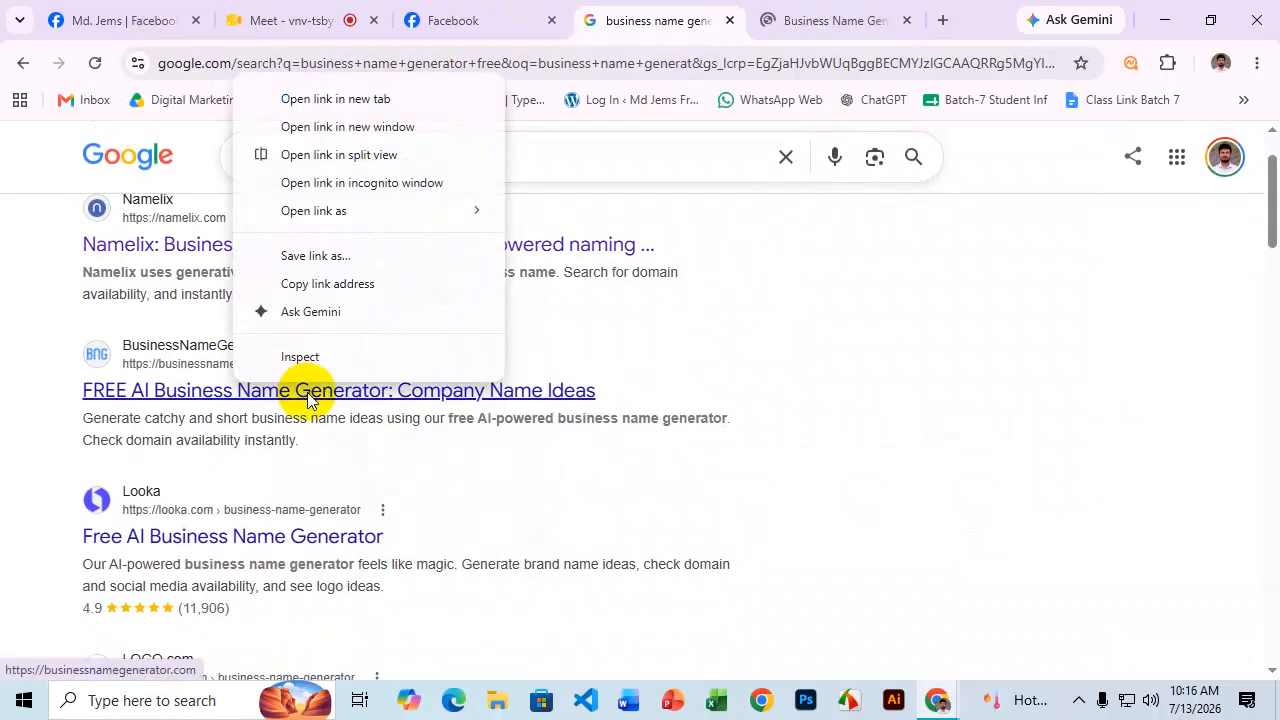
left_click(334, 97)
scroll(297, 250, "down", 1)
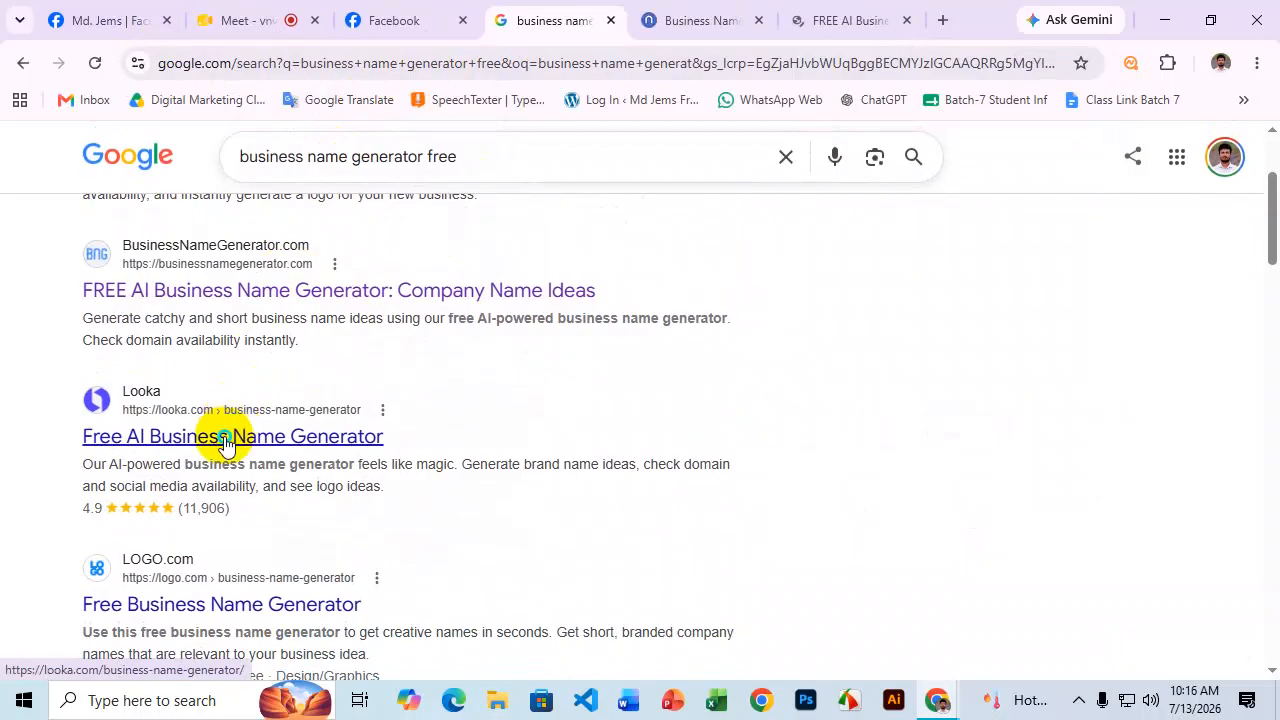
right_click(222, 437)
left_click(330, 153)
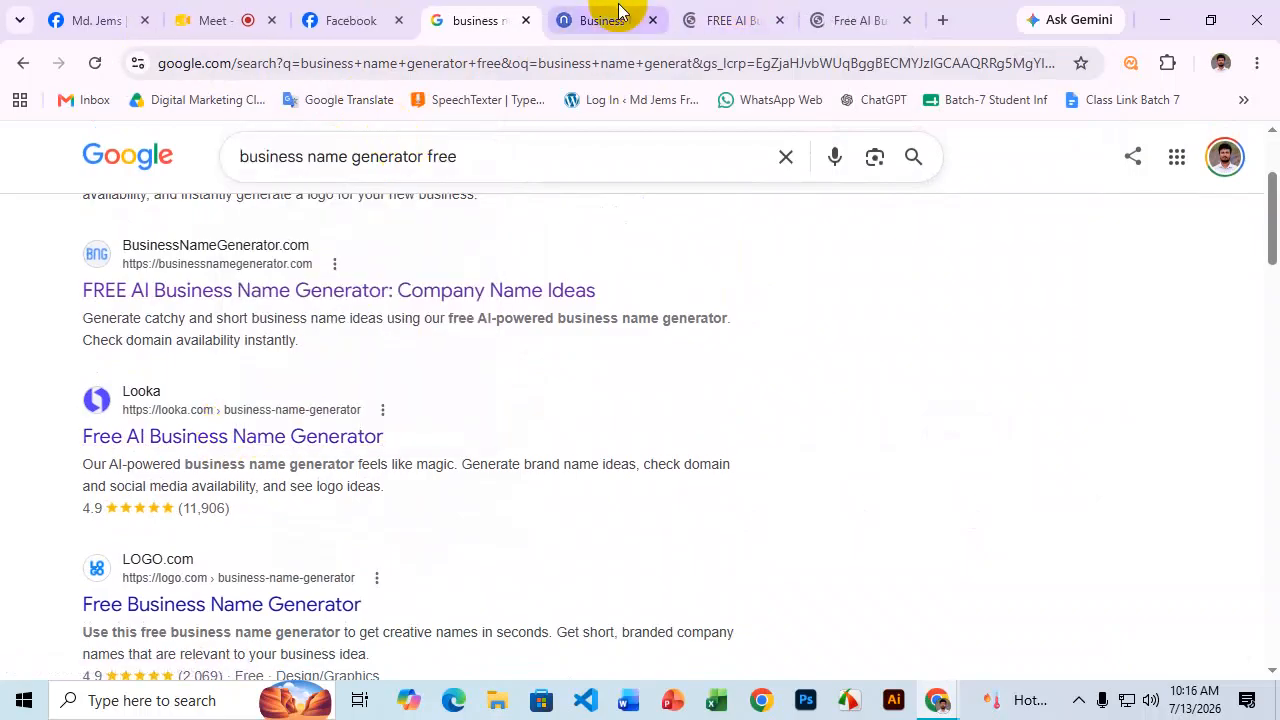
left_click(612, 18)
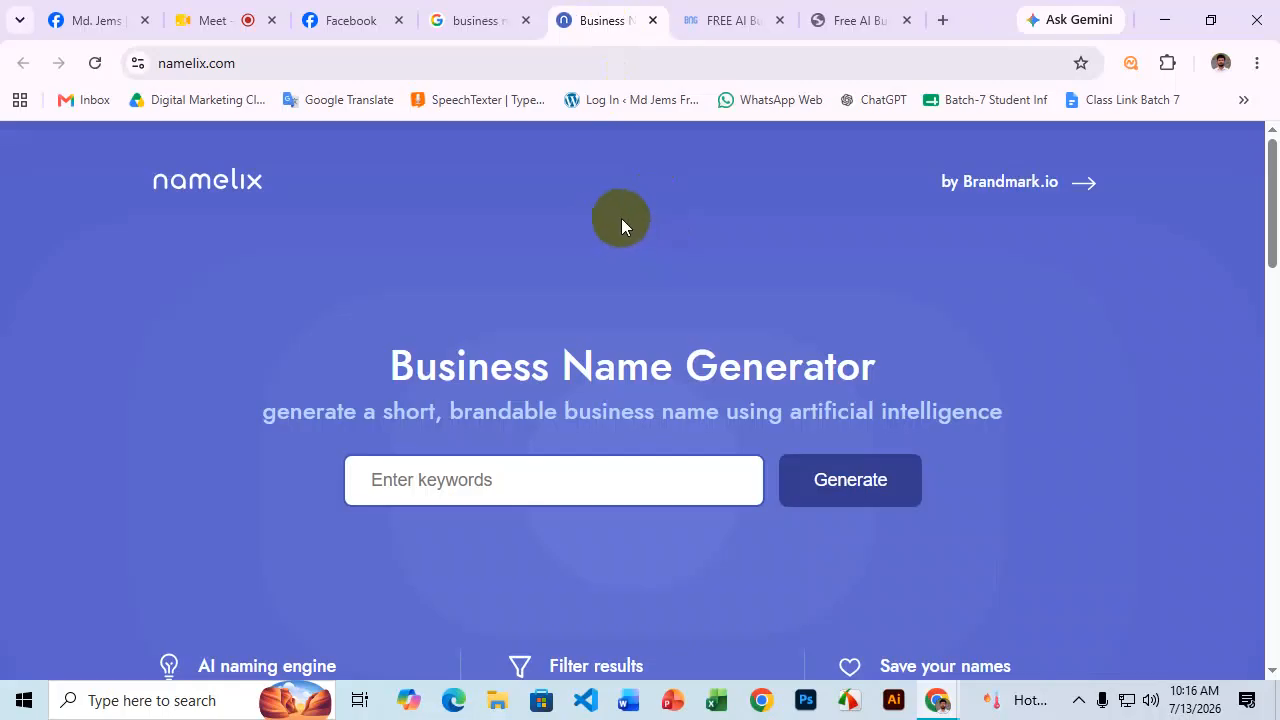
Enter the keyword 'cloth' in Namelix and start generating.
scroll(652, 226, "down", 2)
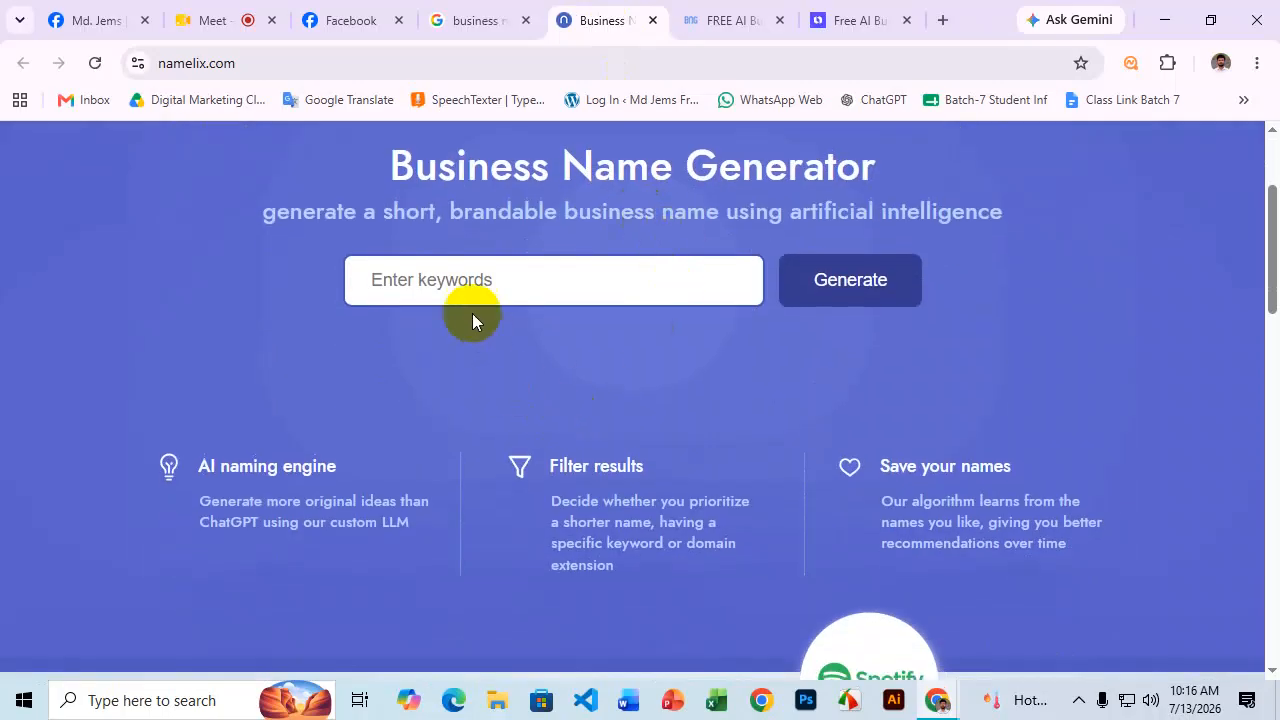
left_click(455, 279)
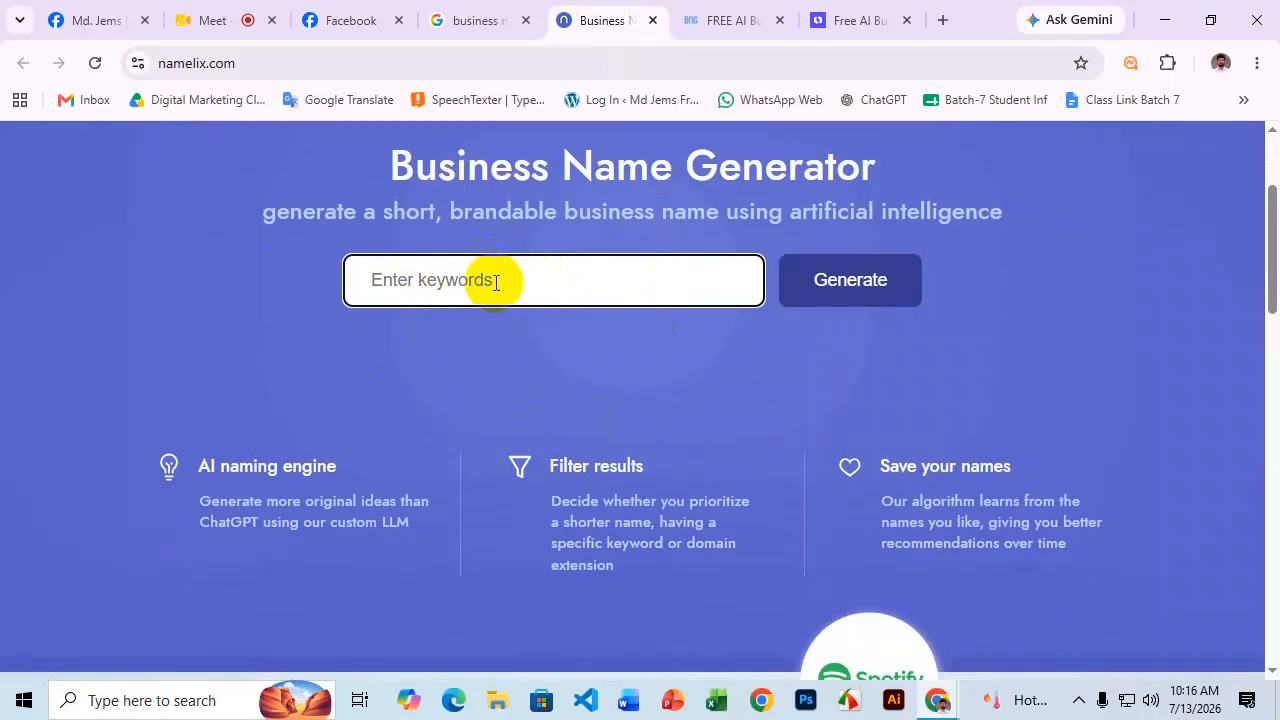
type("cloth")
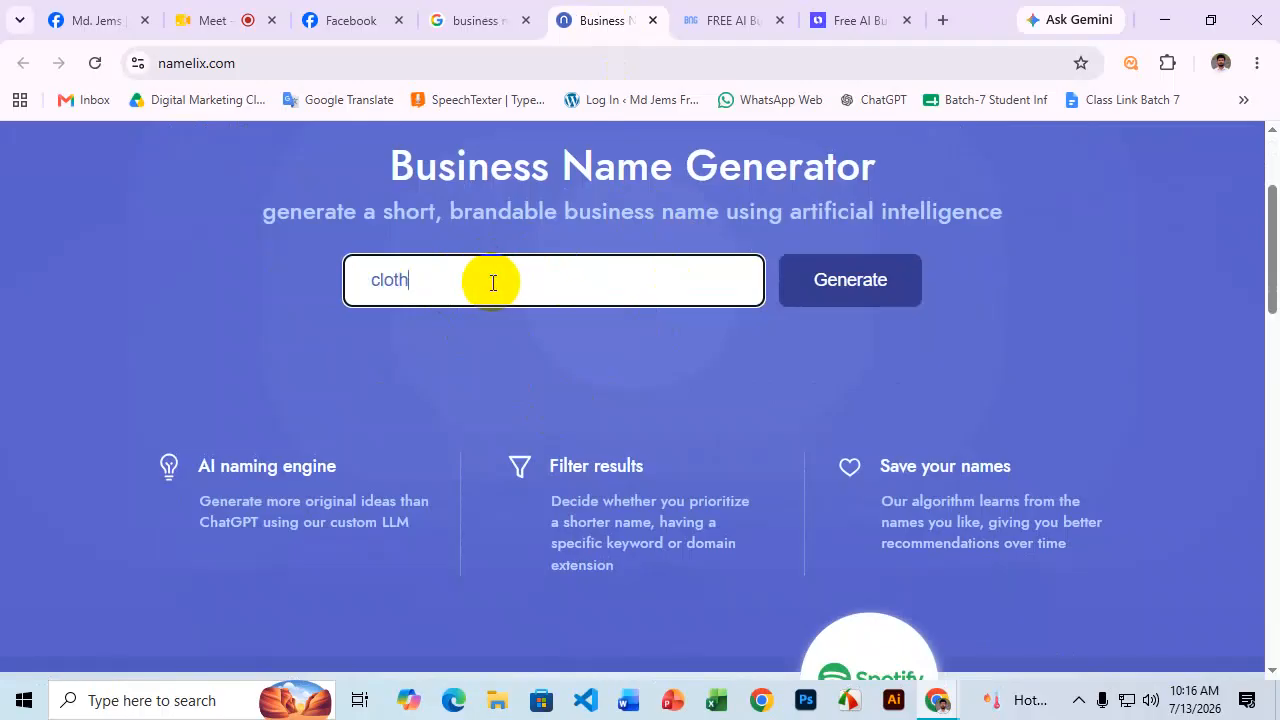
left_click(870, 294)
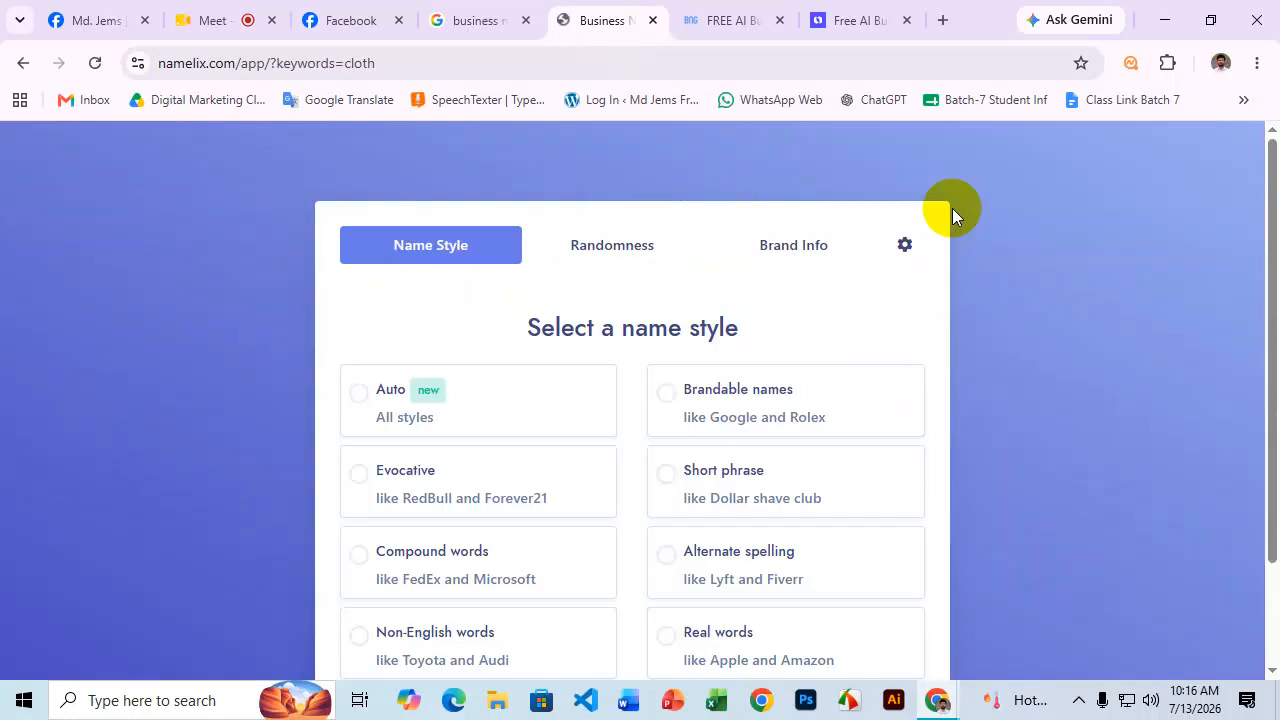
Choose the Auto name style and Medium randomness to reach the brand info step.
scroll(494, 260, "down", 1)
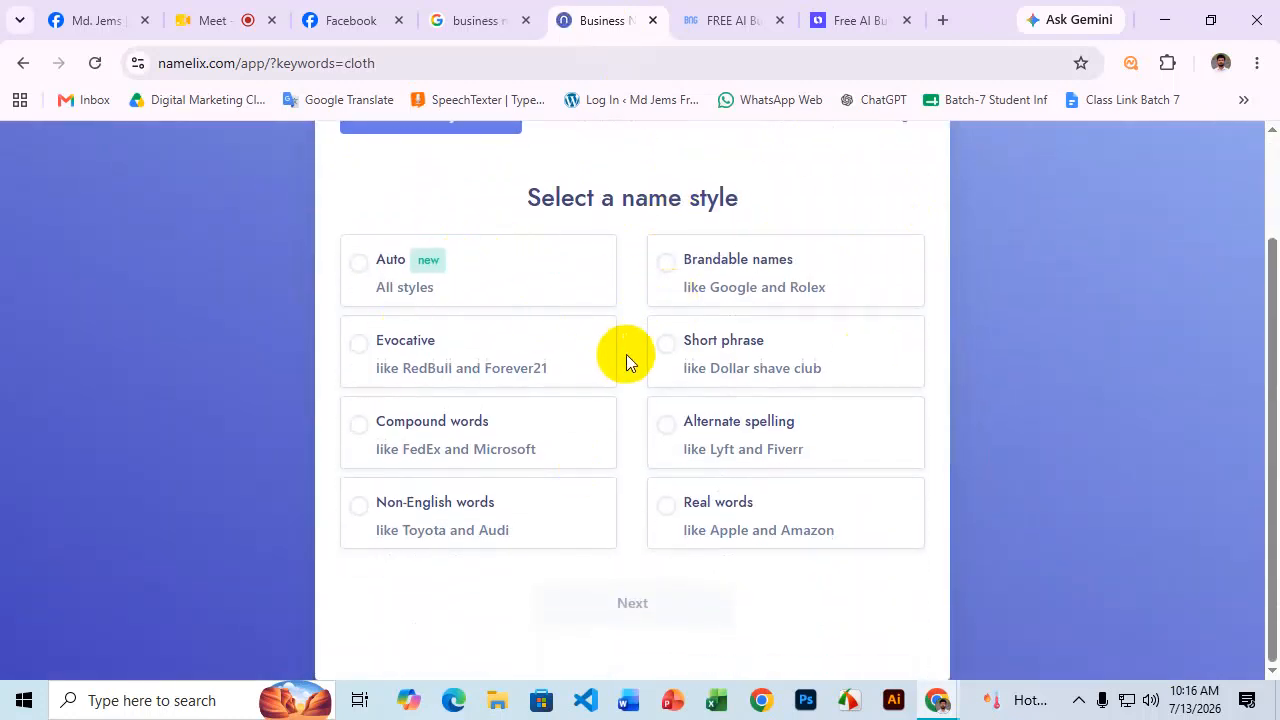
scroll(626, 360, "up", 1)
scroll(650, 340, "down", 1)
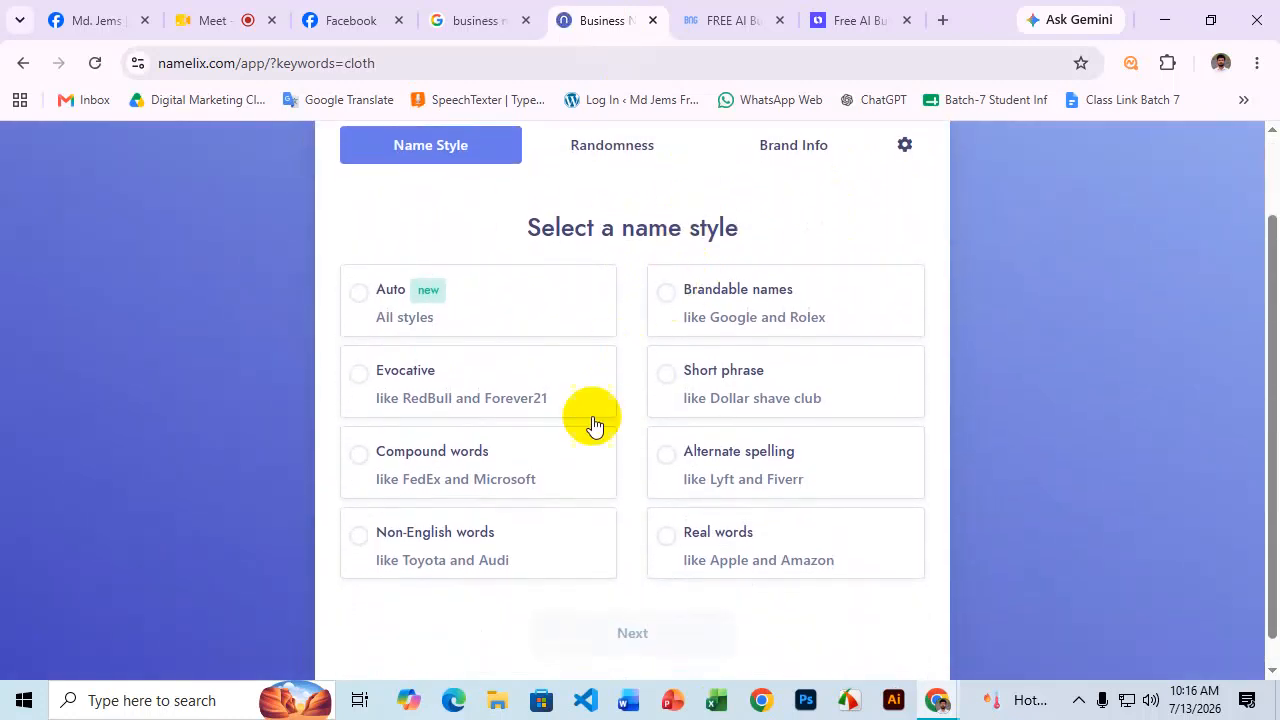
left_click(503, 308)
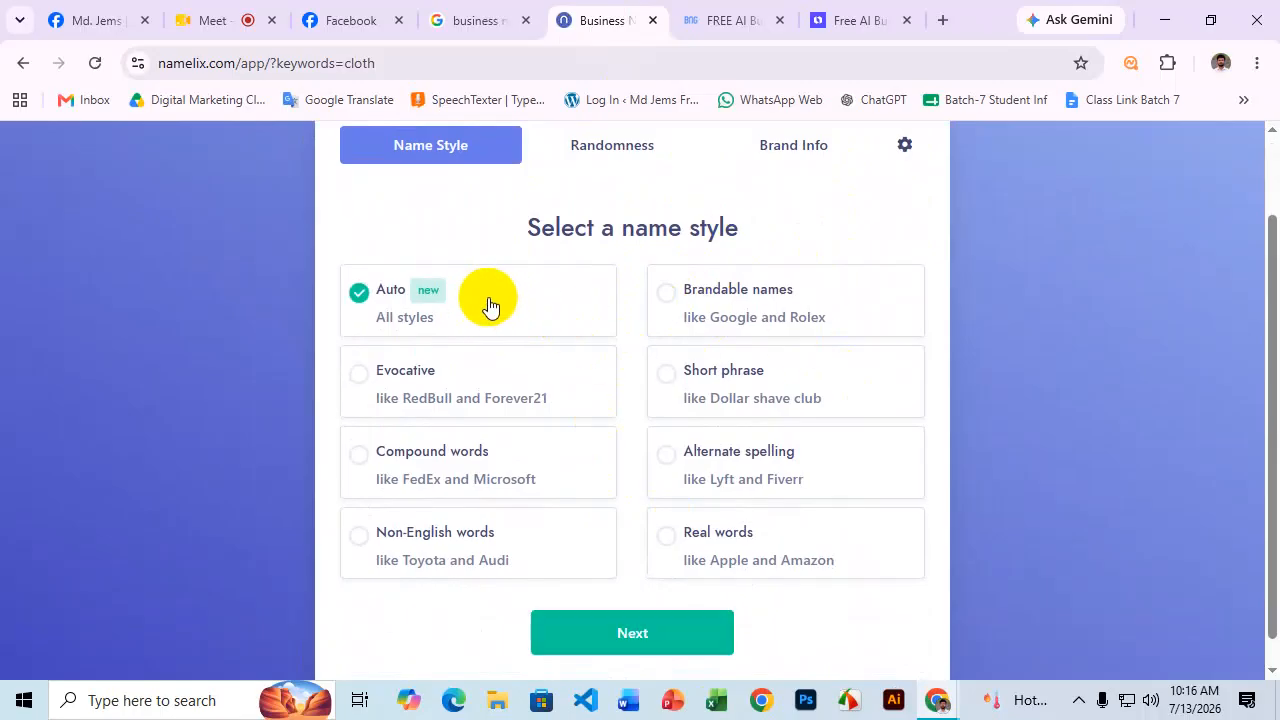
scroll(495, 310, "down", 1)
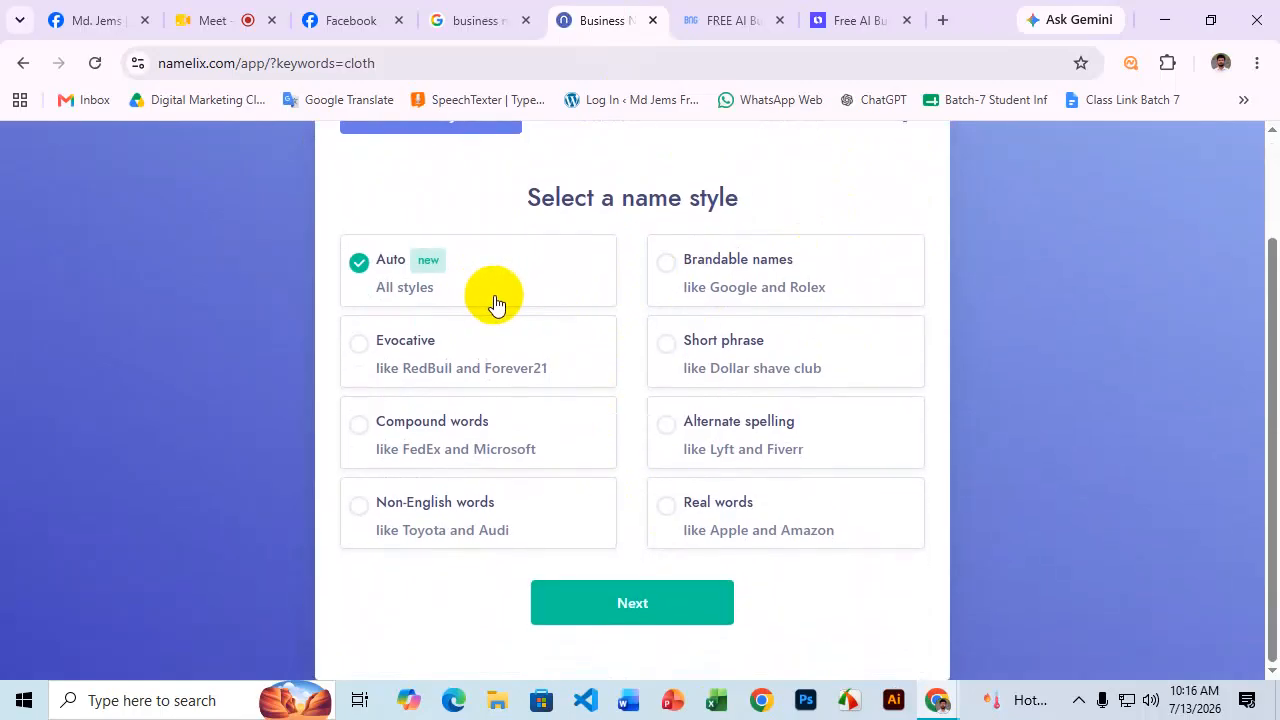
left_click(666, 602)
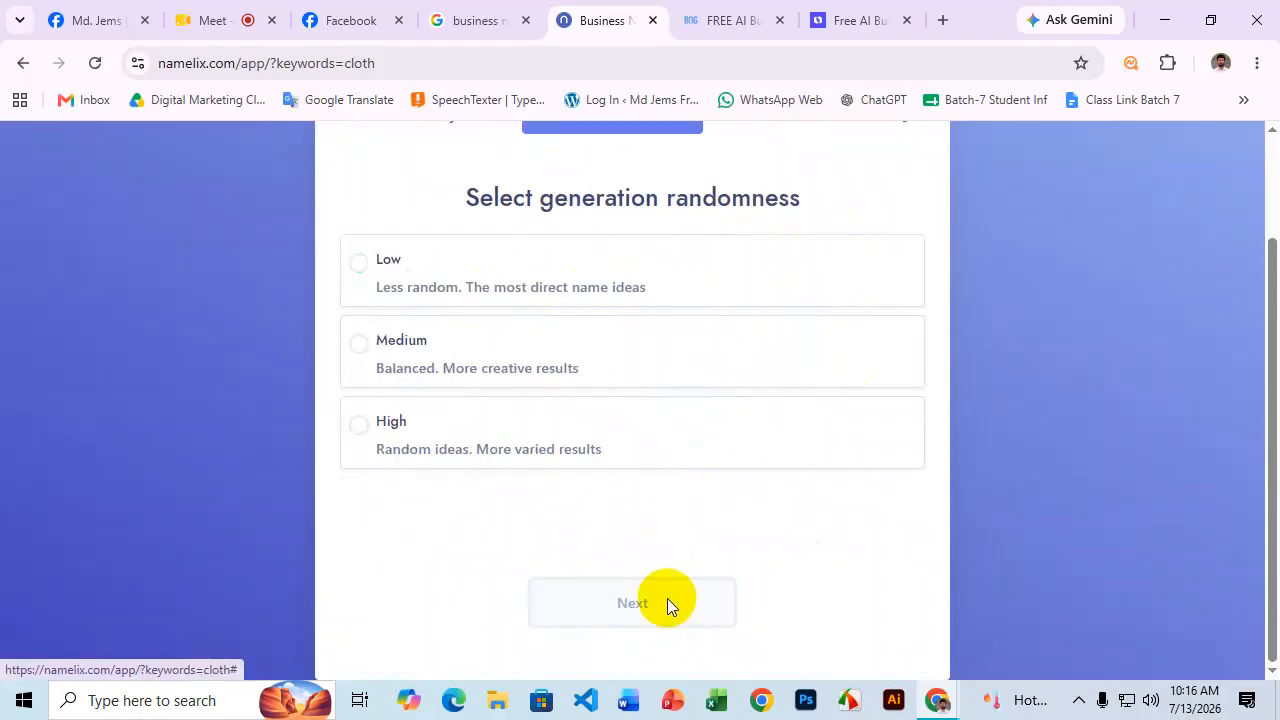
left_click(480, 370)
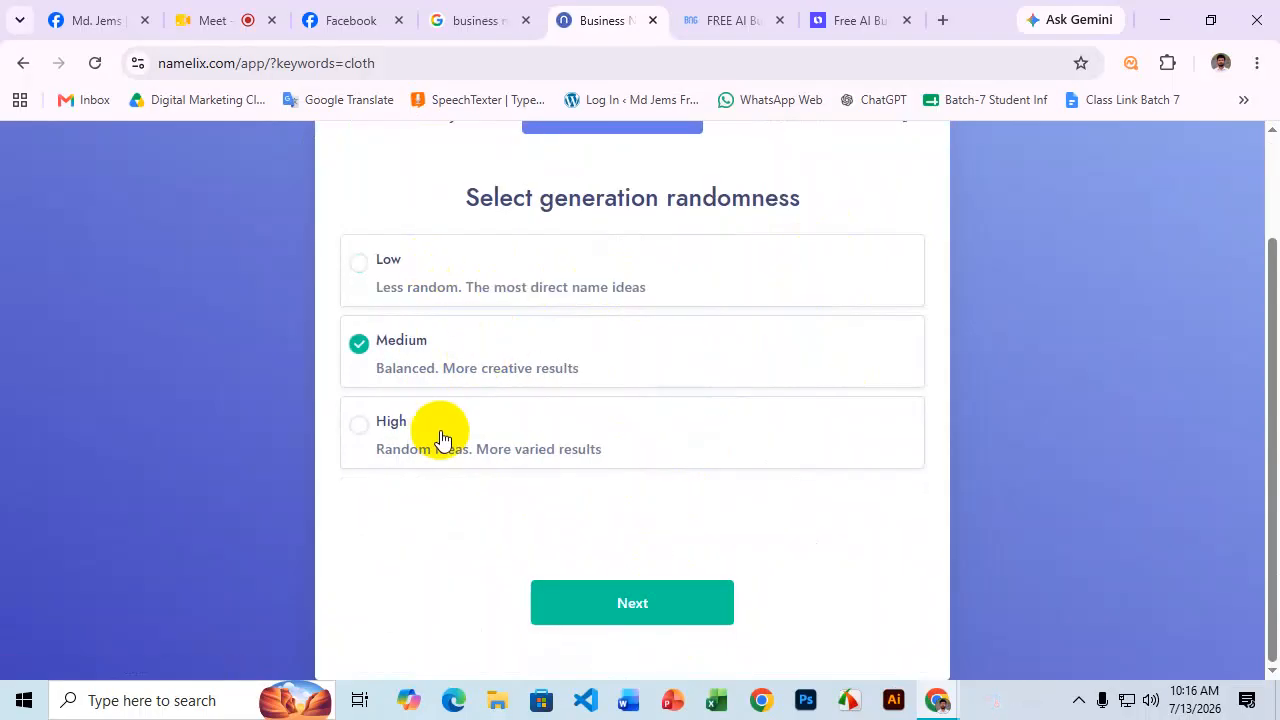
left_click(608, 605)
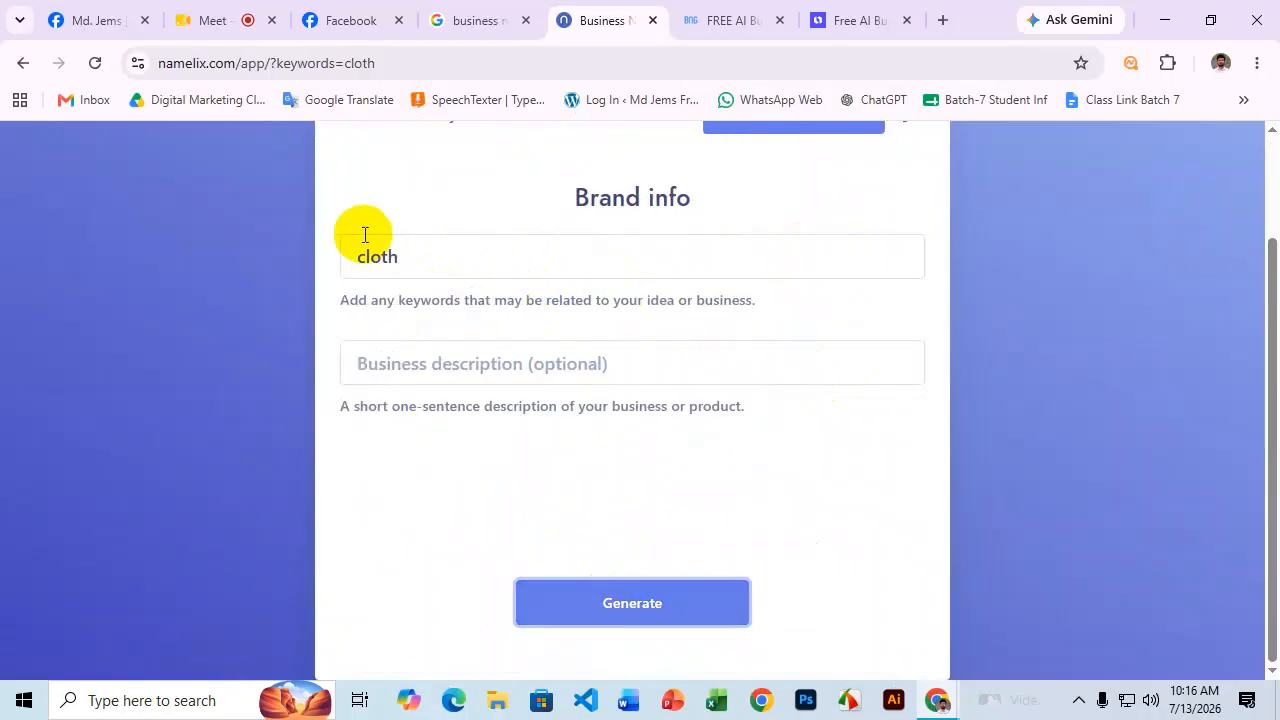
Enter the brand description 'i will create a fb page where i want to sell cloth item'.
left_click(410, 368)
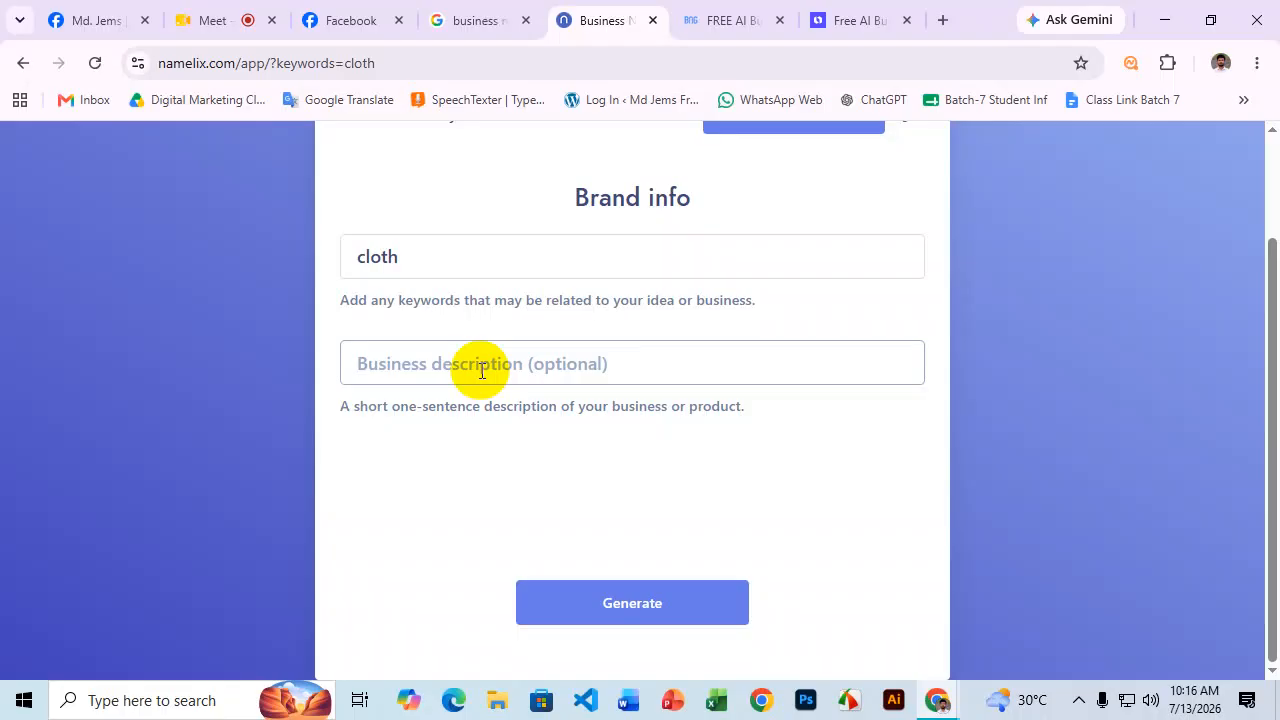
type("i wi")
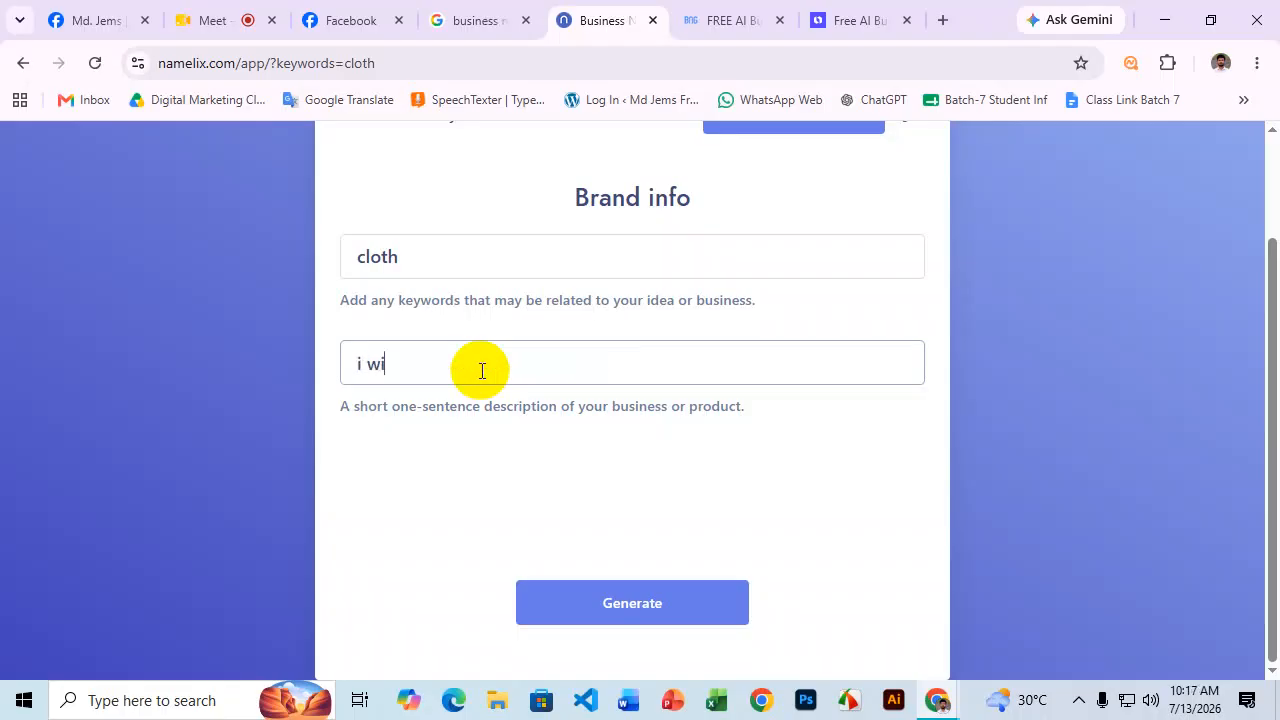
type("ll create a fb page where i ")
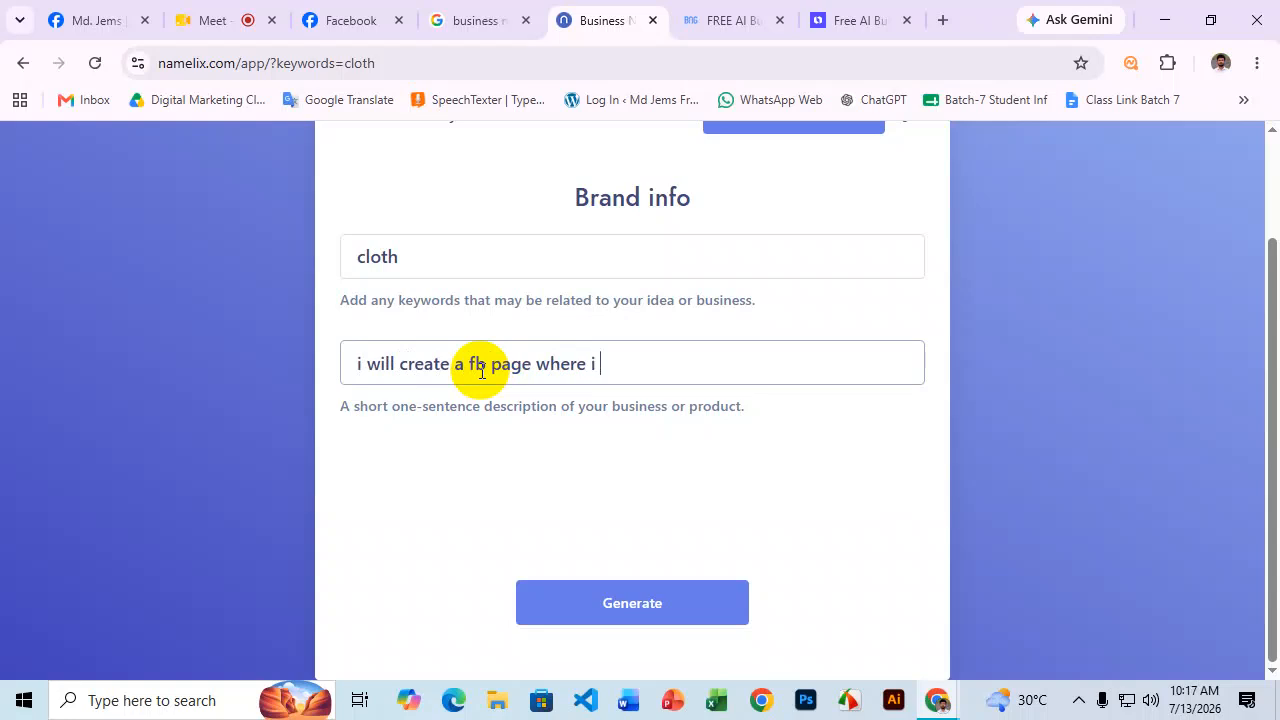
type("want to sell cloth ")
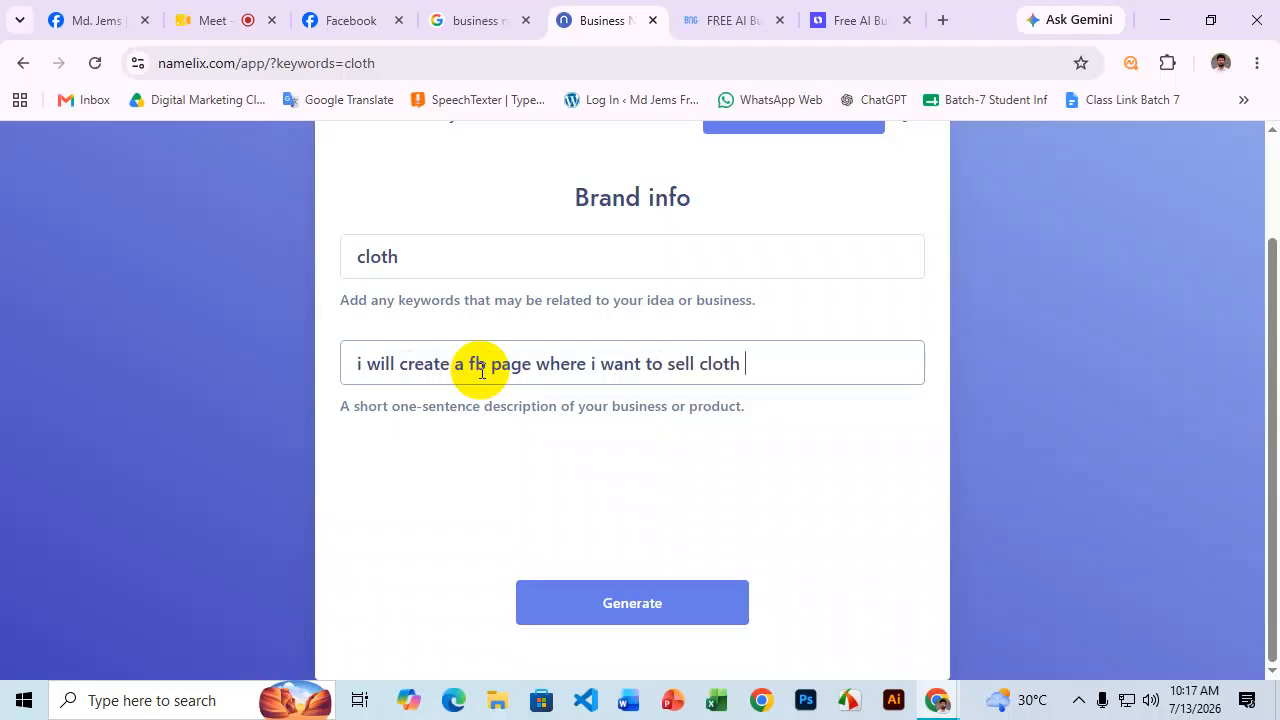
type("ideam")
key("BackSpace")
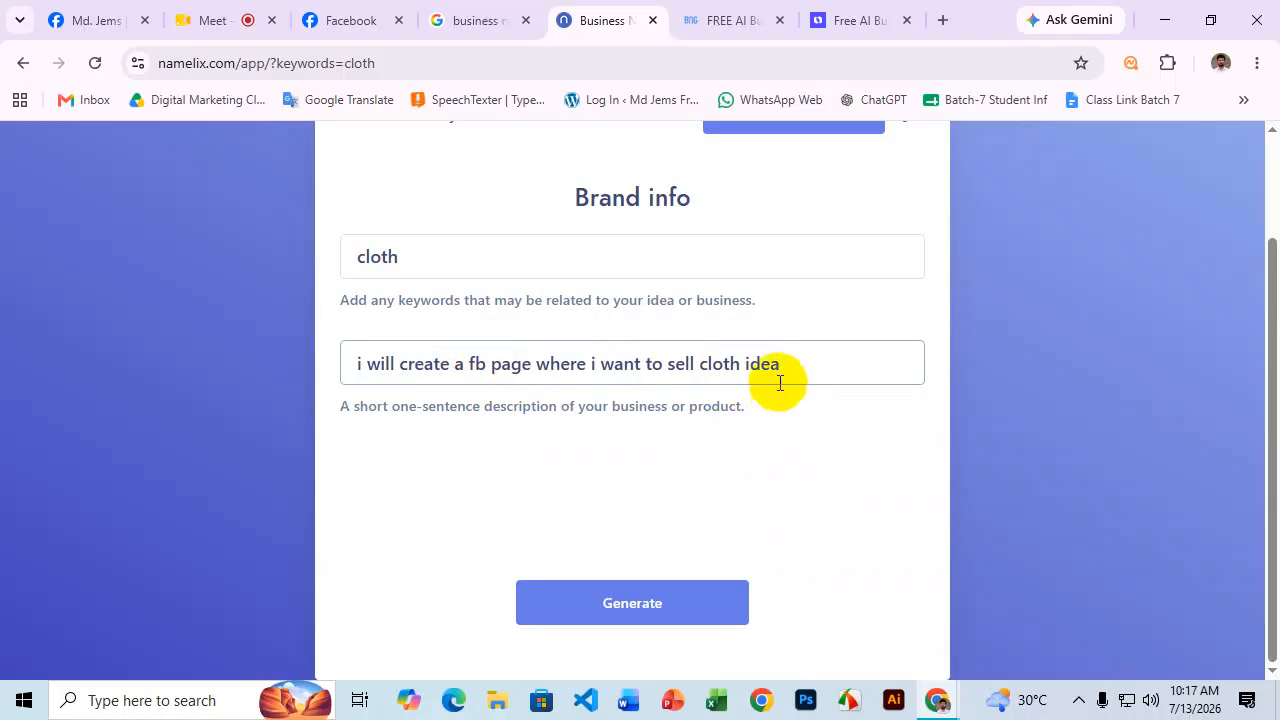
key("BackSpace")
key("BackSpace")
key("BackSpace")
type("tem")
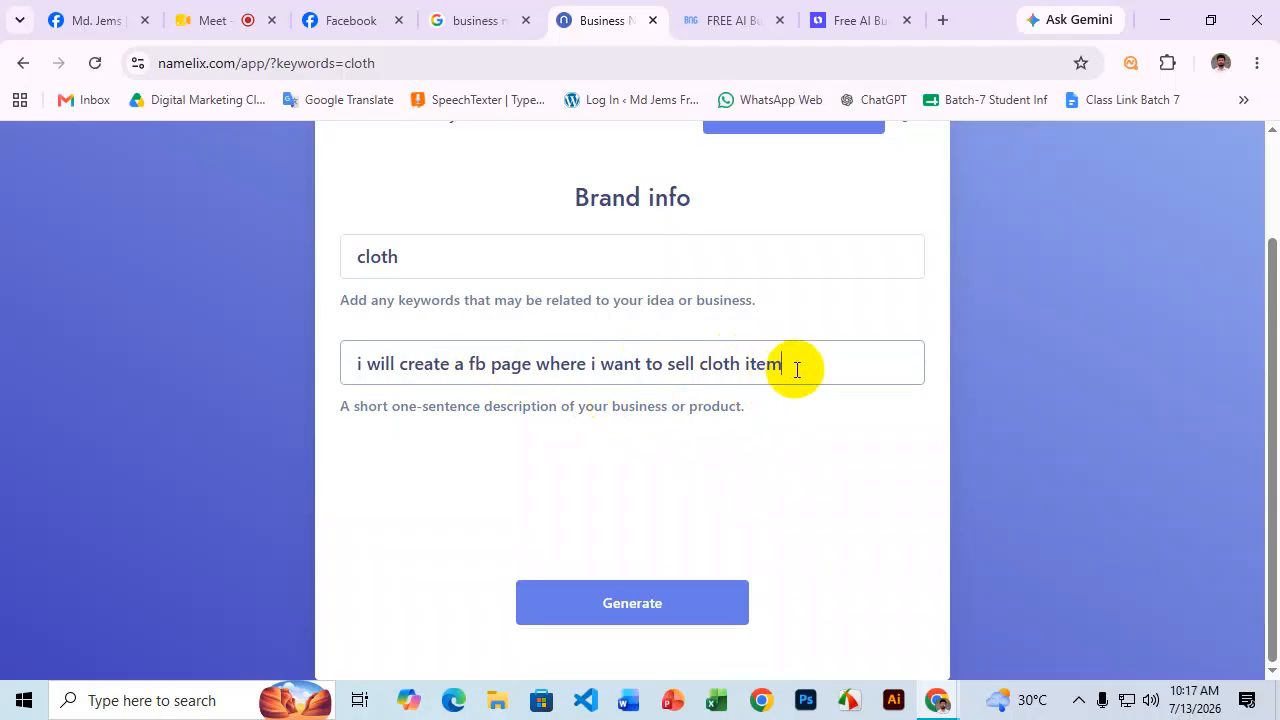
Generate the cloth name ideas and scroll through results like ClothMart and Clothia to the end.
left_click(634, 612)
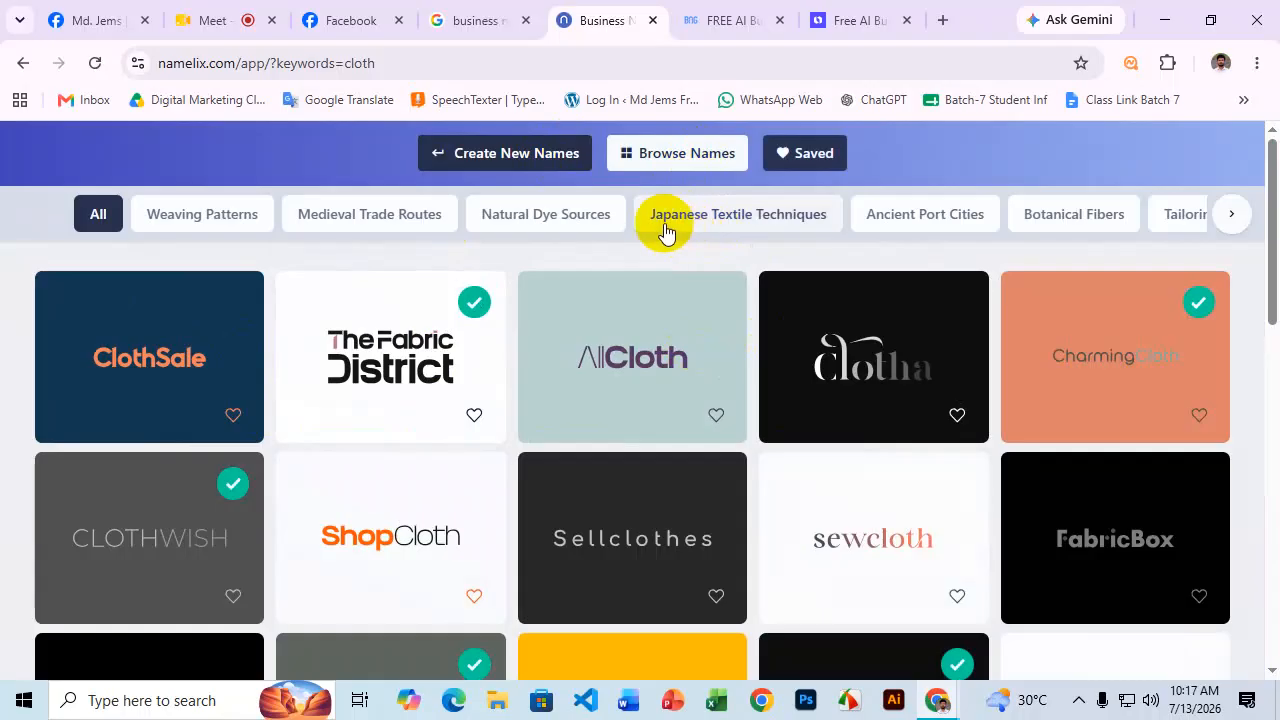
scroll(943, 286, "down", 4)
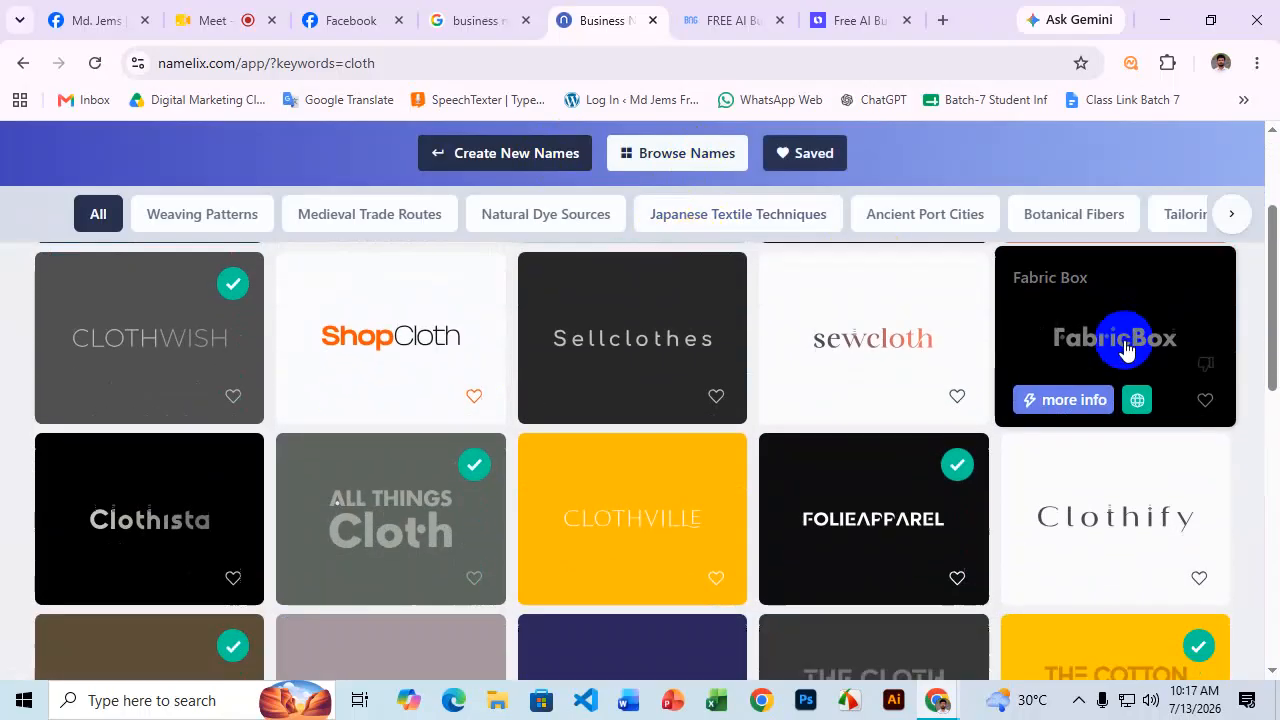
scroll(1095, 405, "up", 4)
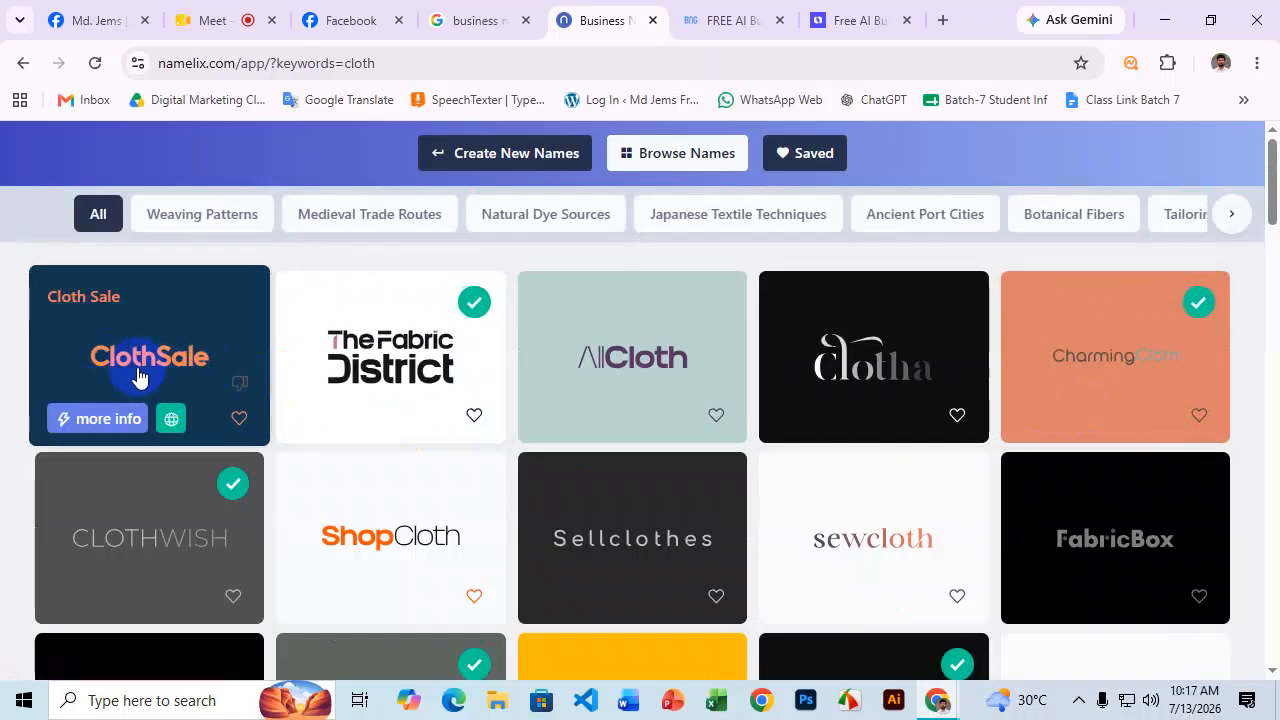
scroll(185, 365, "down", 1)
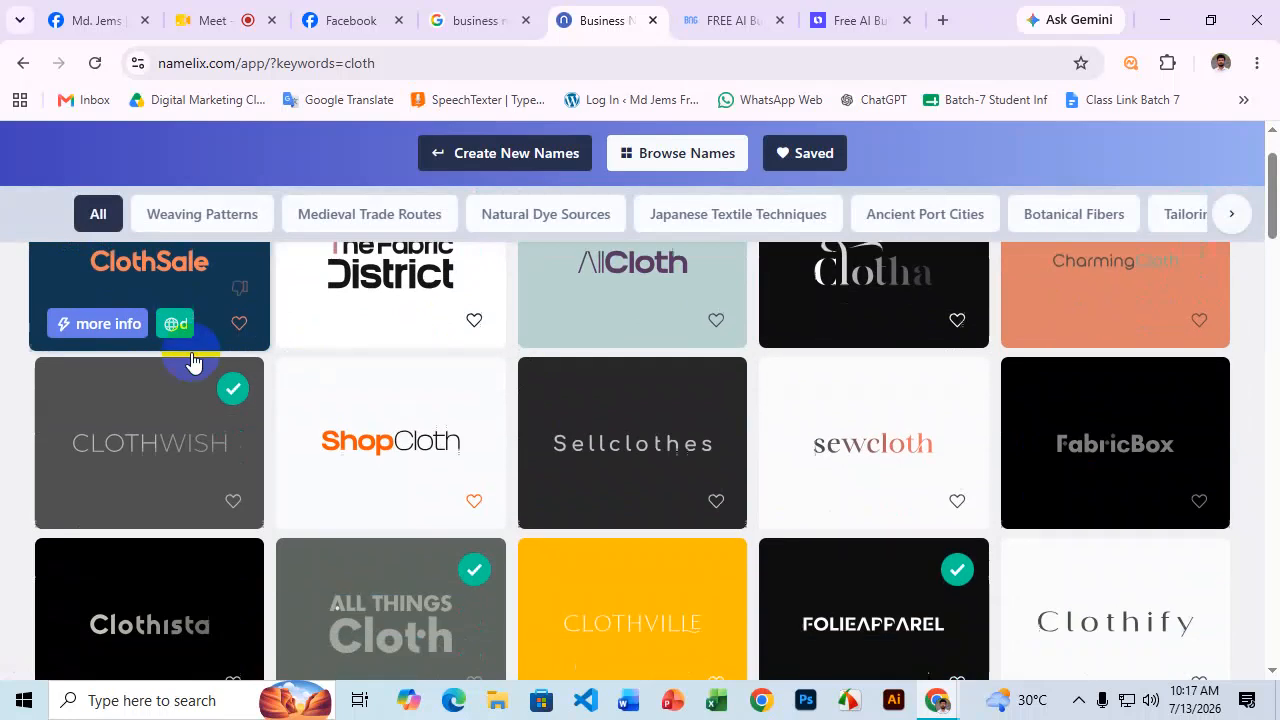
scroll(428, 455, "down", 2)
scroll(430, 450, "down", 1)
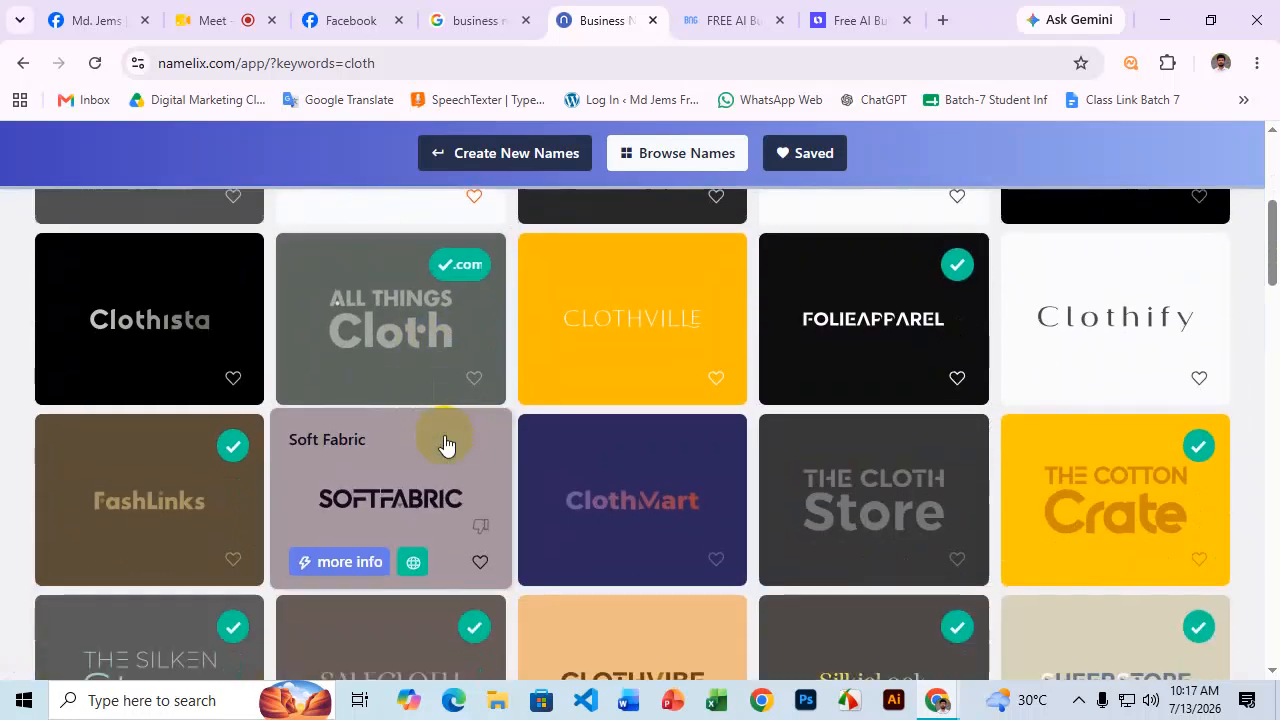
scroll(1153, 340, "down", 5)
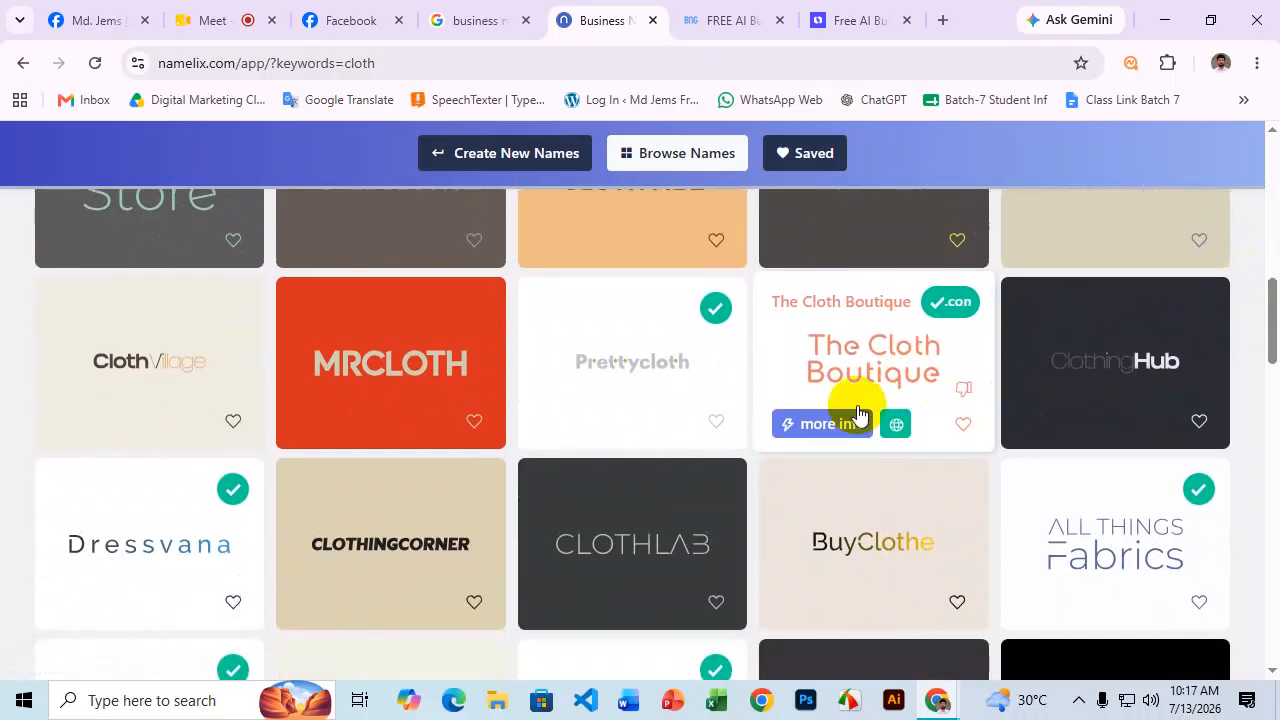
scroll(110, 375, "down", 2)
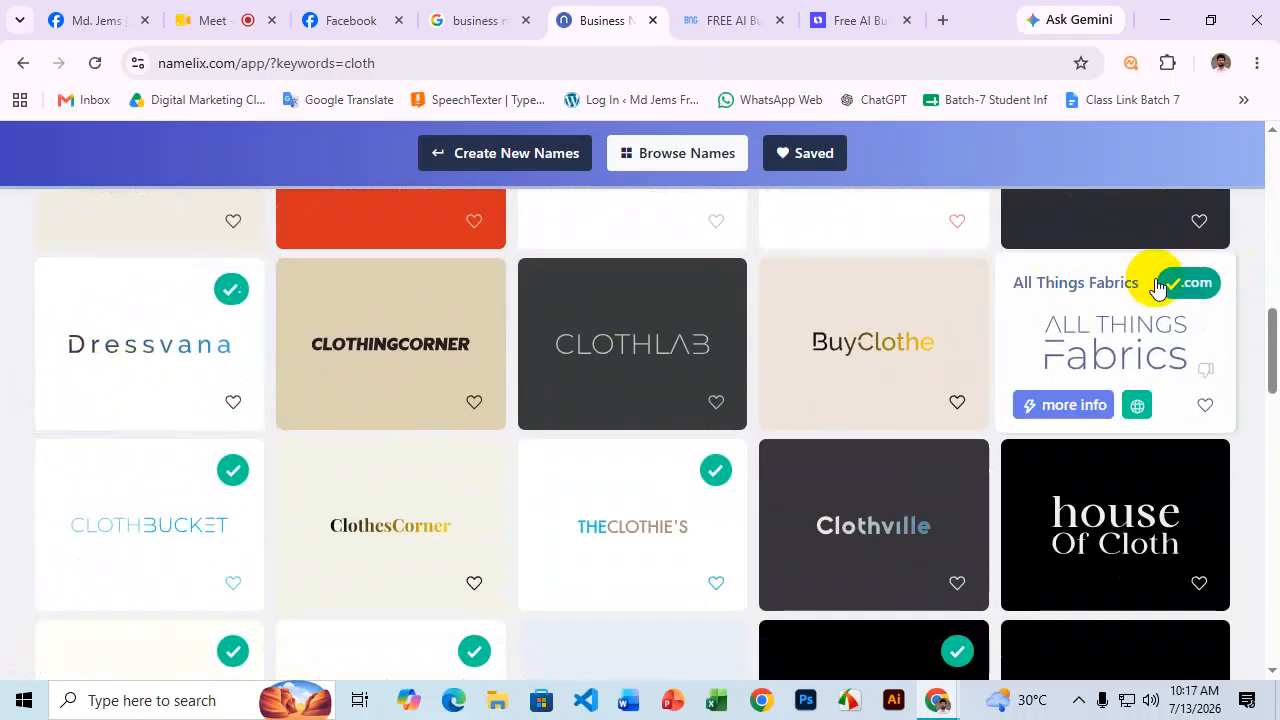
scroll(1157, 277, "down", 1)
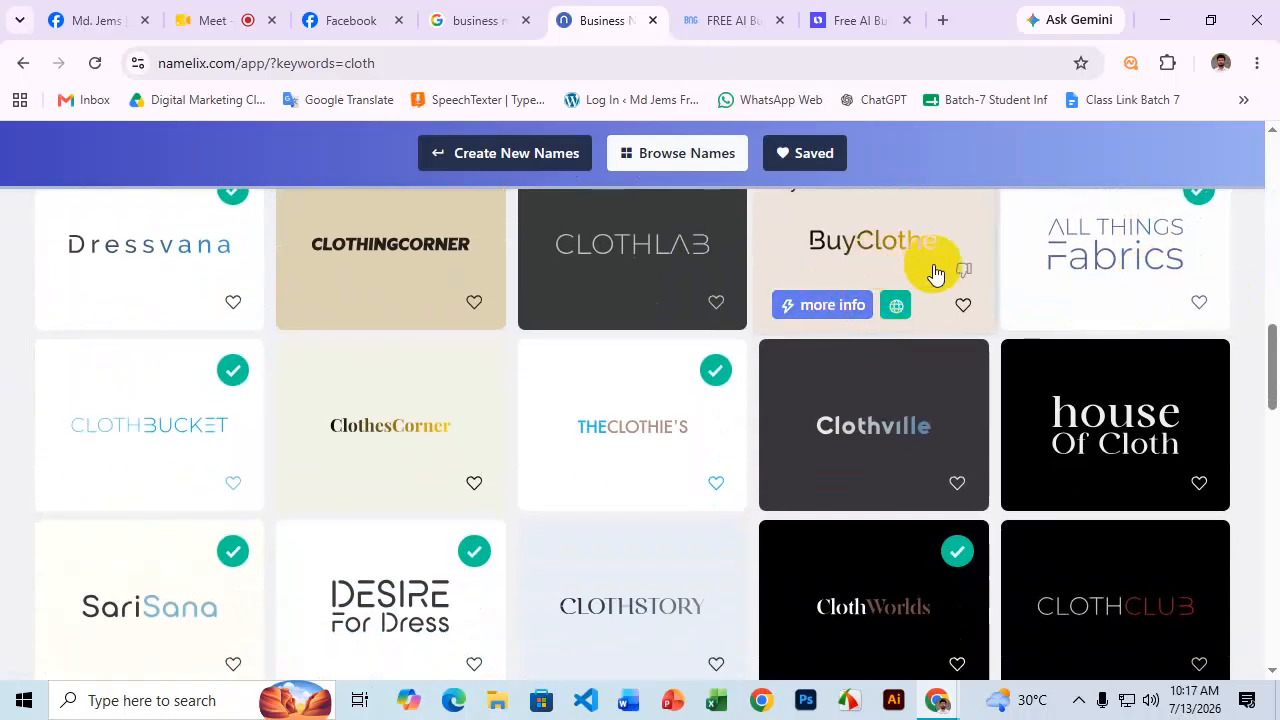
scroll(1017, 314, "down", 5)
scroll(935, 375, "down", 7)
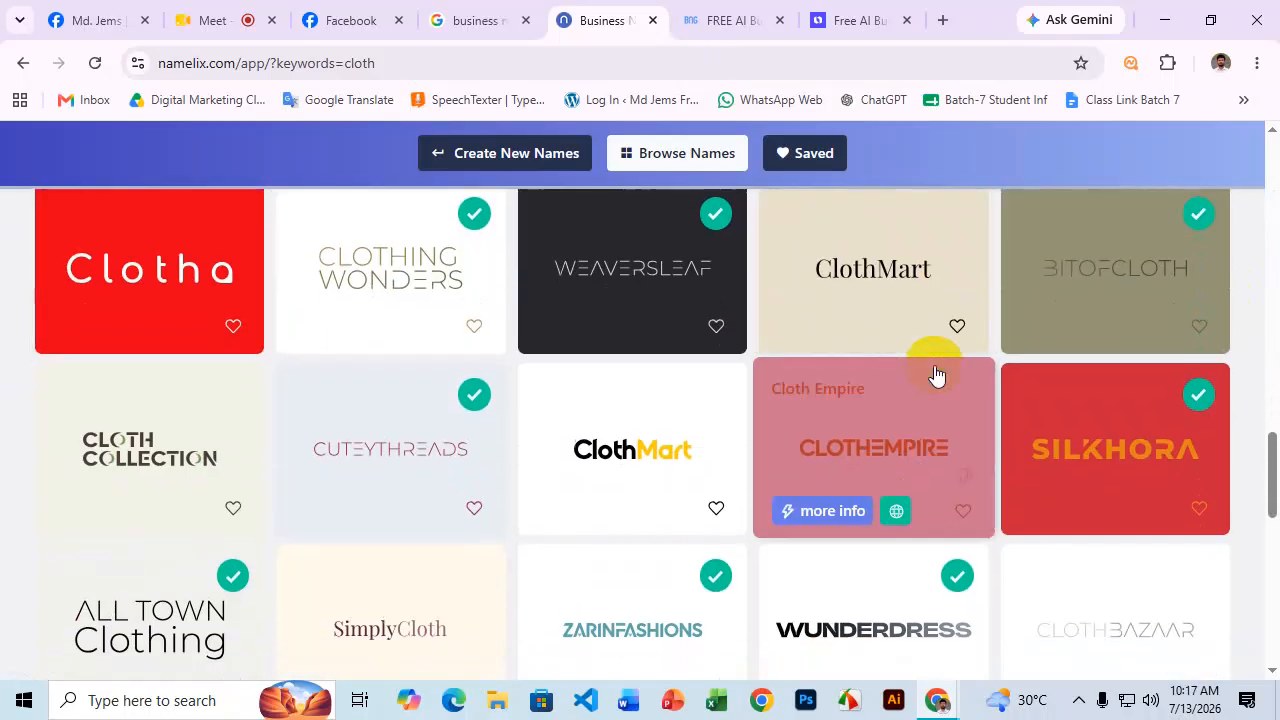
scroll(918, 377, "down", 4)
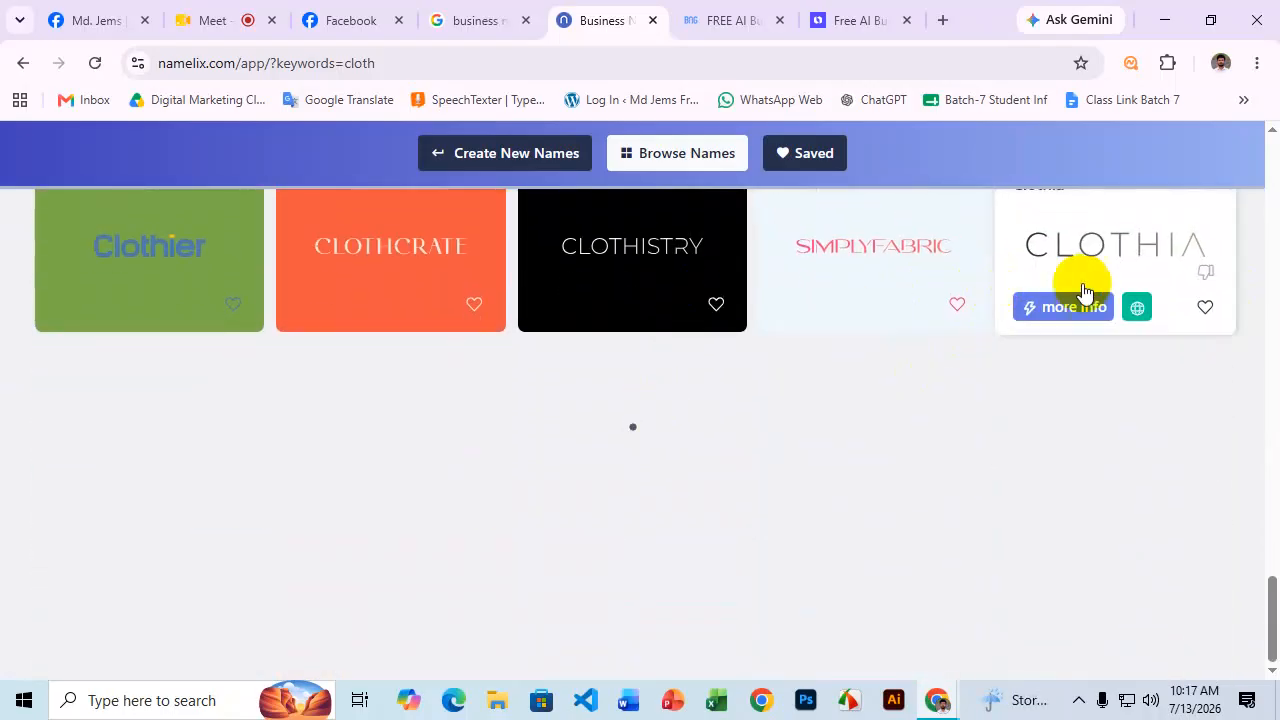
scroll(1073, 349, "down", 3)
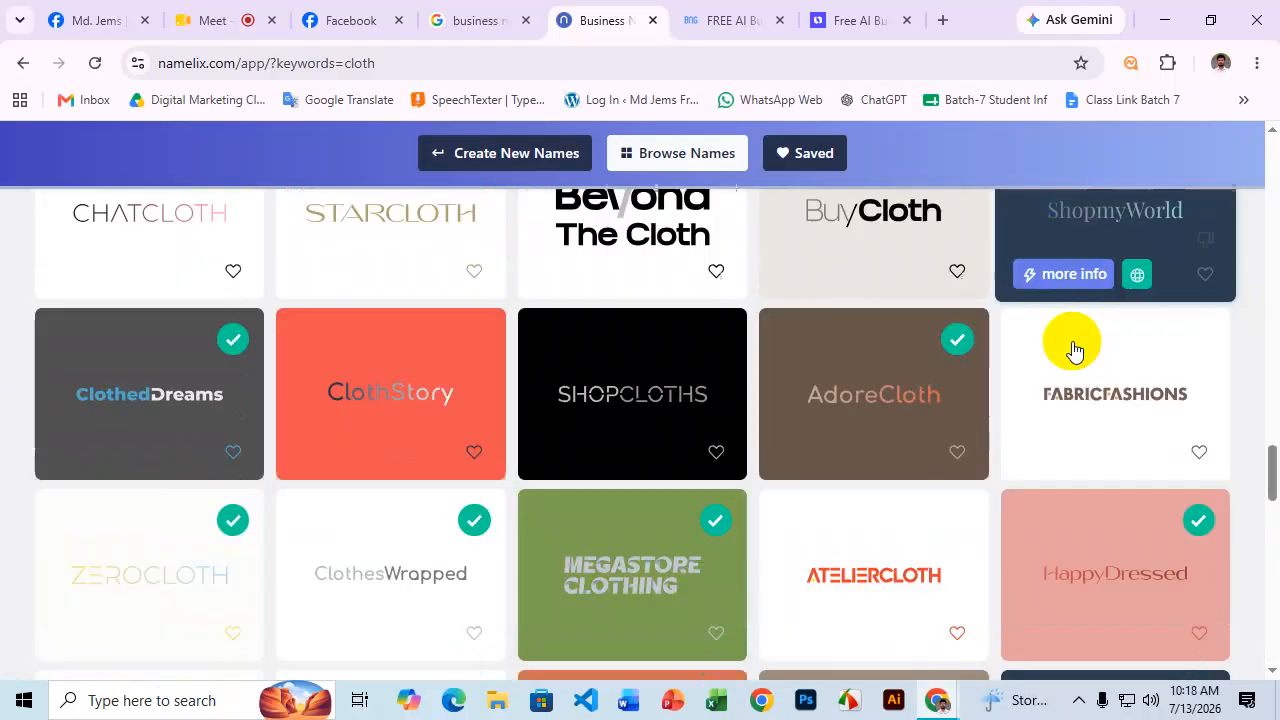
left_click(736, 20)
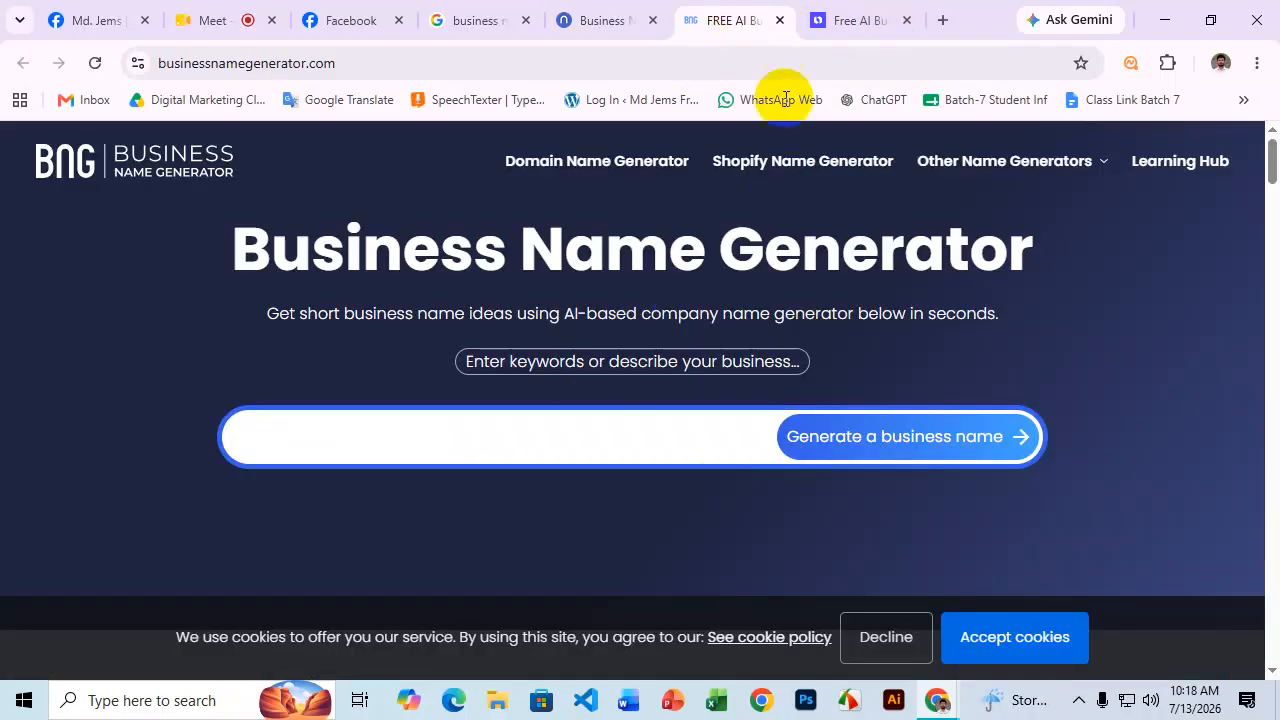
Generate BusinessNameGenerator.com names for 'mango' and repeatedly request more suggestions.
left_click(829, 21)
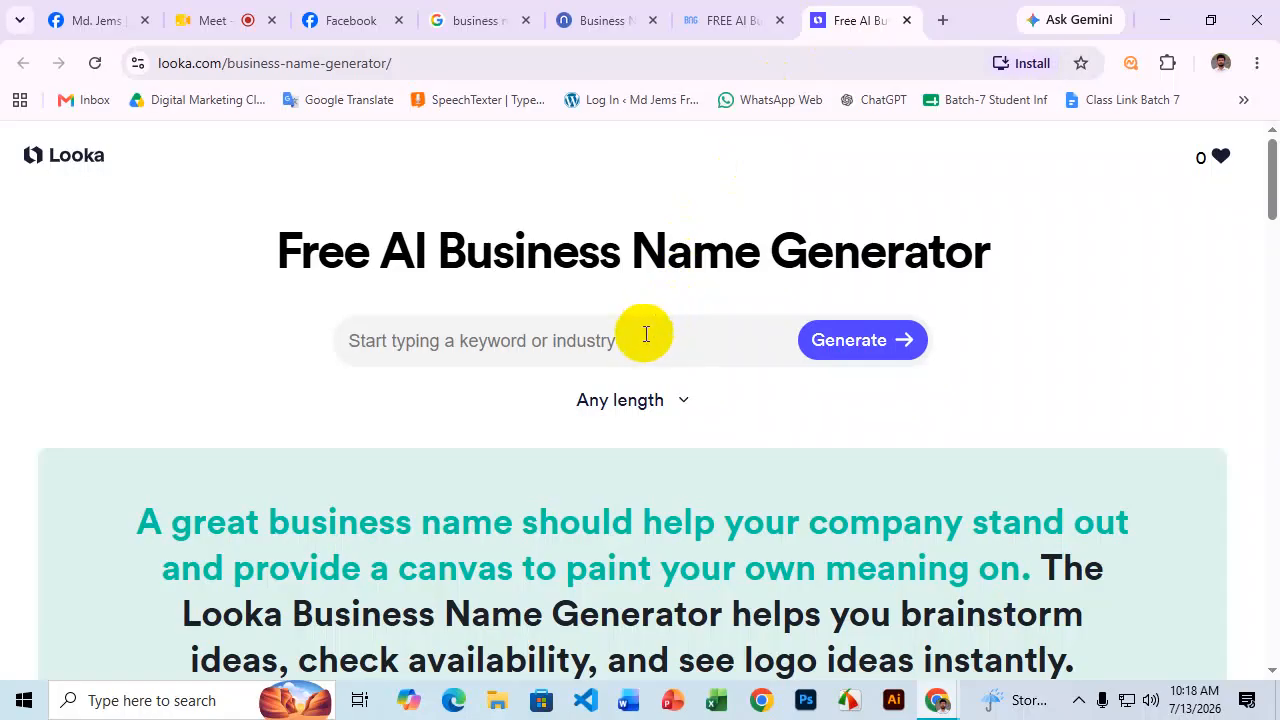
left_click(690, 16)
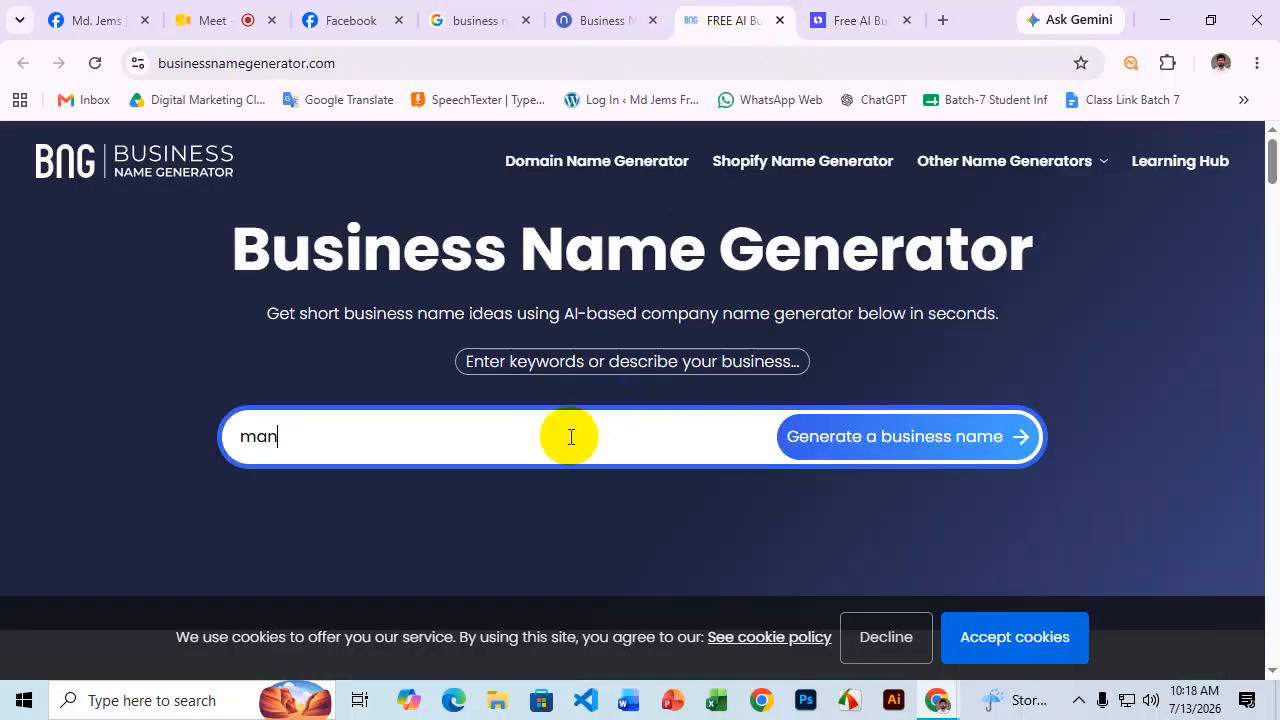
left_click(846, 438)
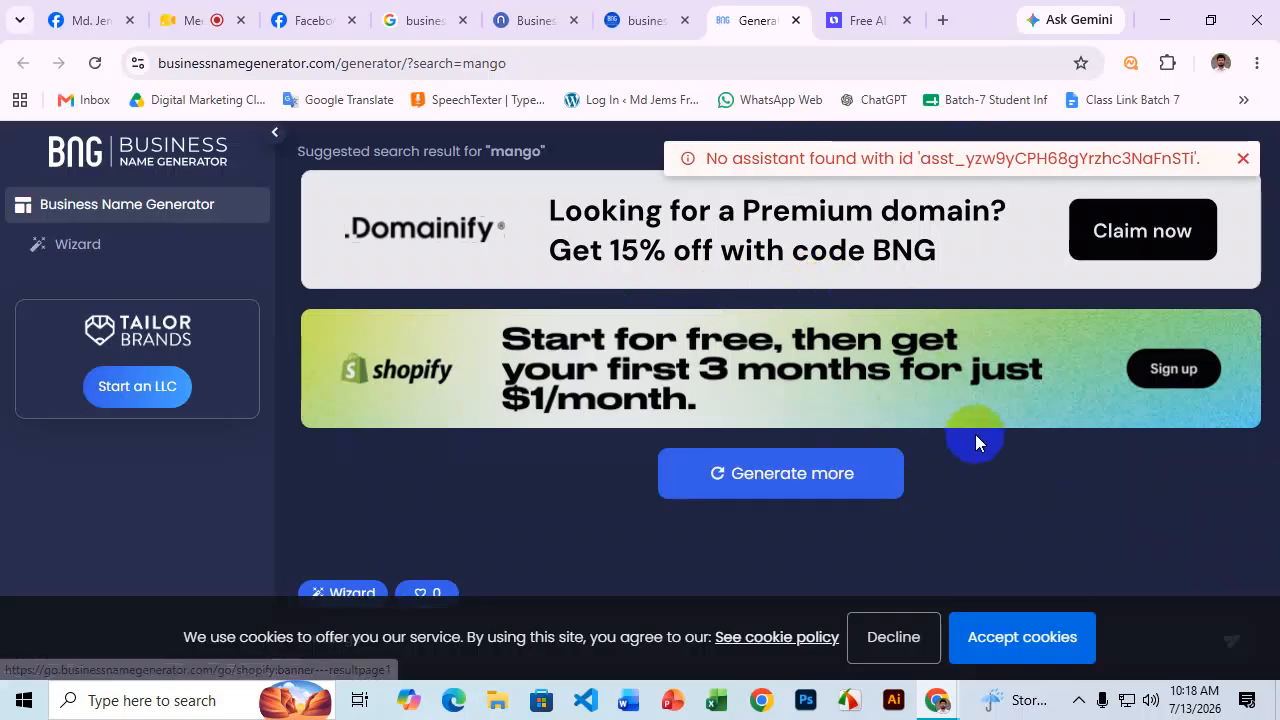
left_click(790, 478)
scroll(894, 406, "down", 2)
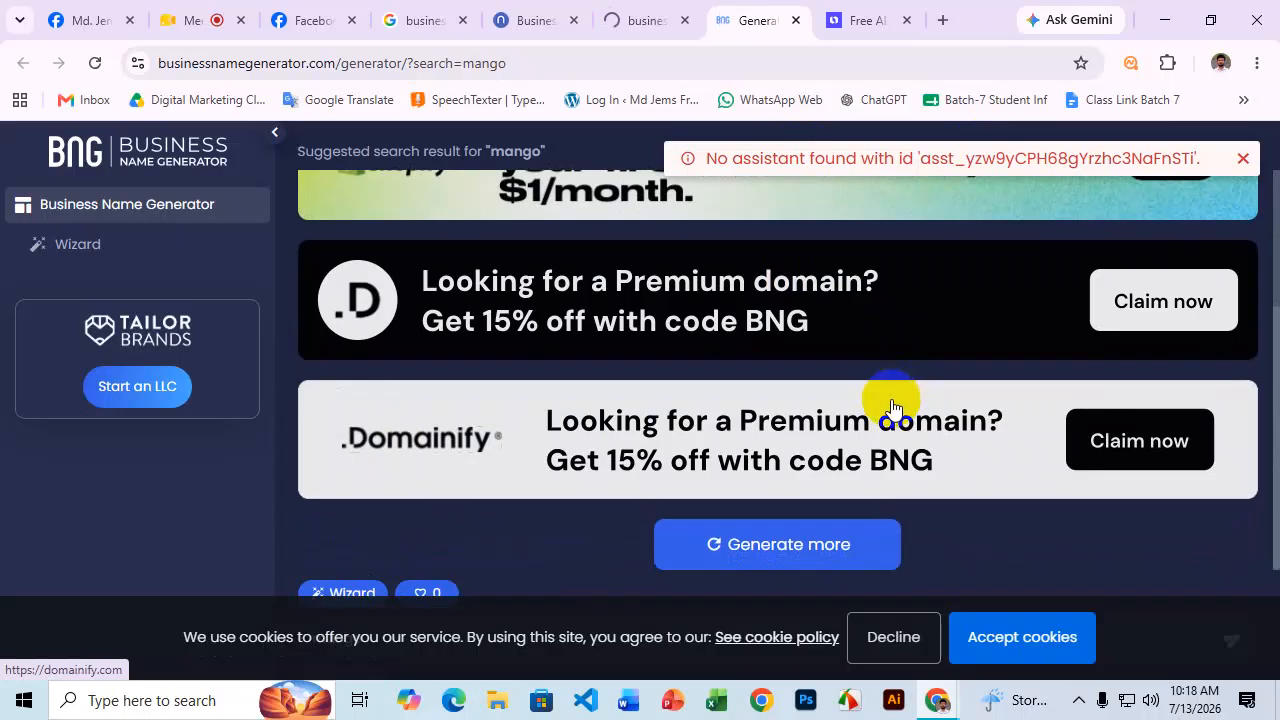
left_click(792, 548)
scroll(791, 545, "down", 3)
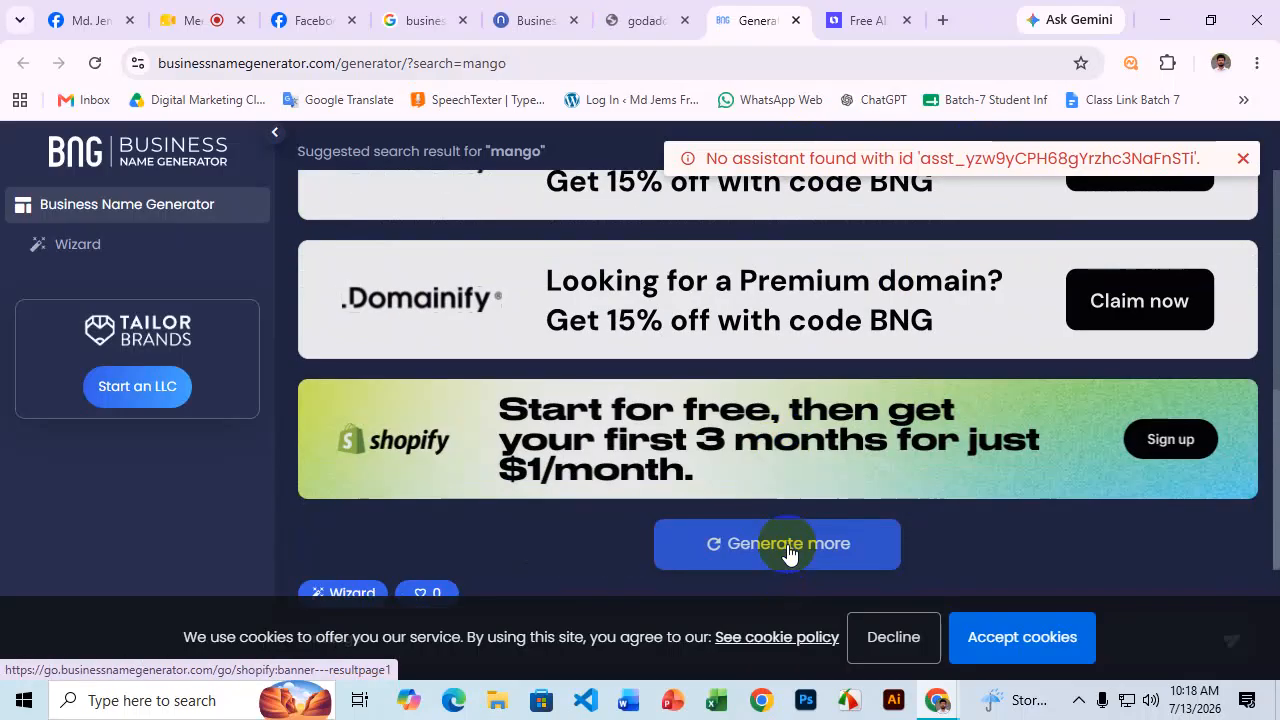
left_click(792, 549)
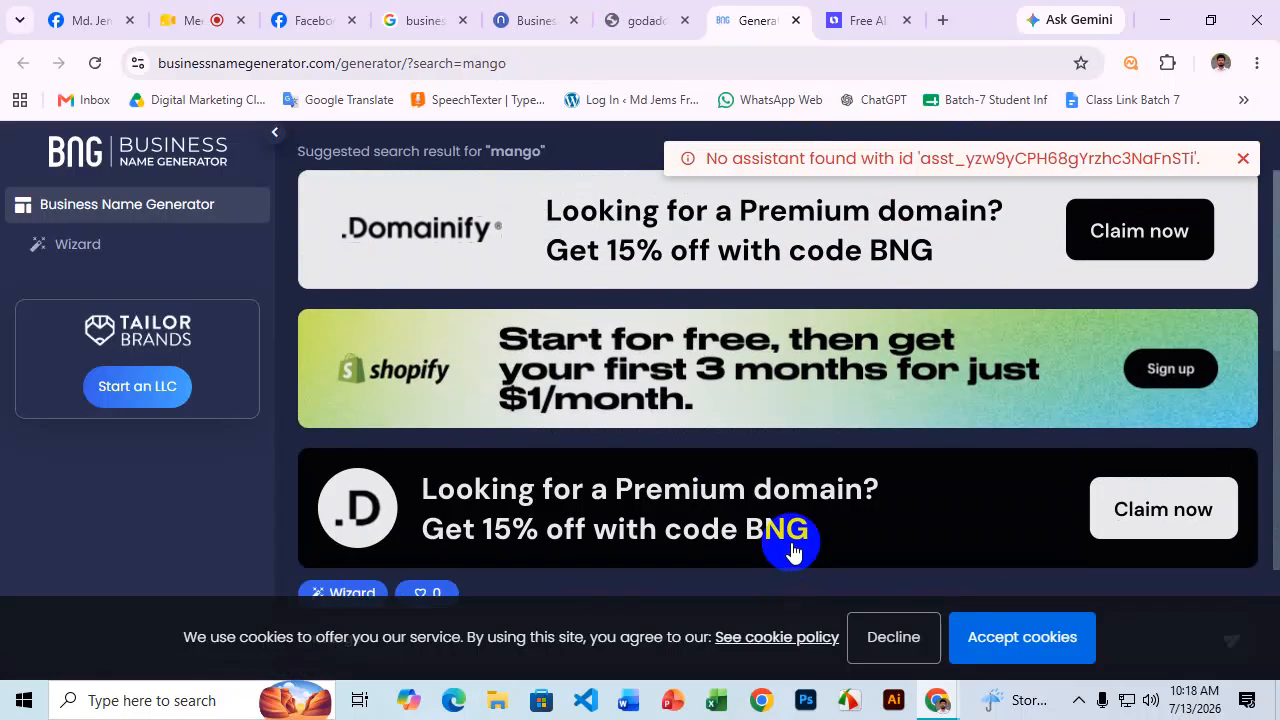
left_click(833, 17)
Generate Looka names for 'mango' and review invented (Mangolio, Lamango) and compound (OmniMango, MangoFlow) ideas.
left_click(589, 355)
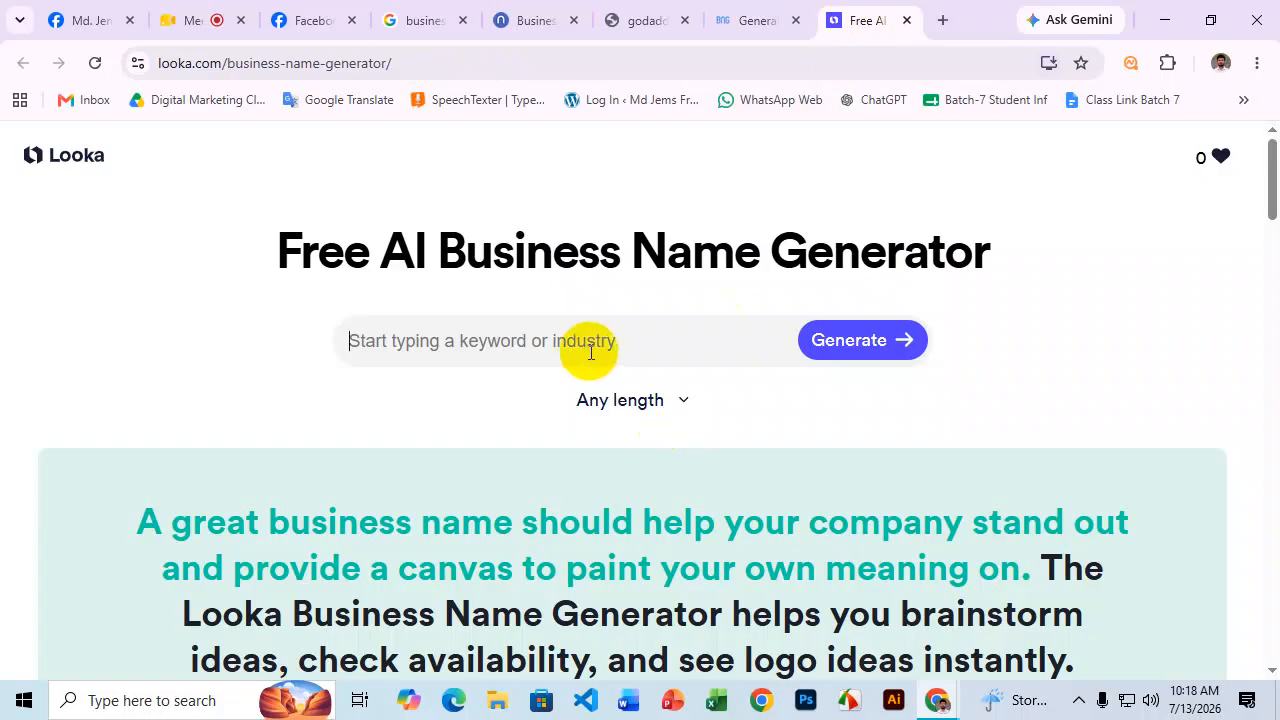
type("a")
key("BackSpace")
type("mango")
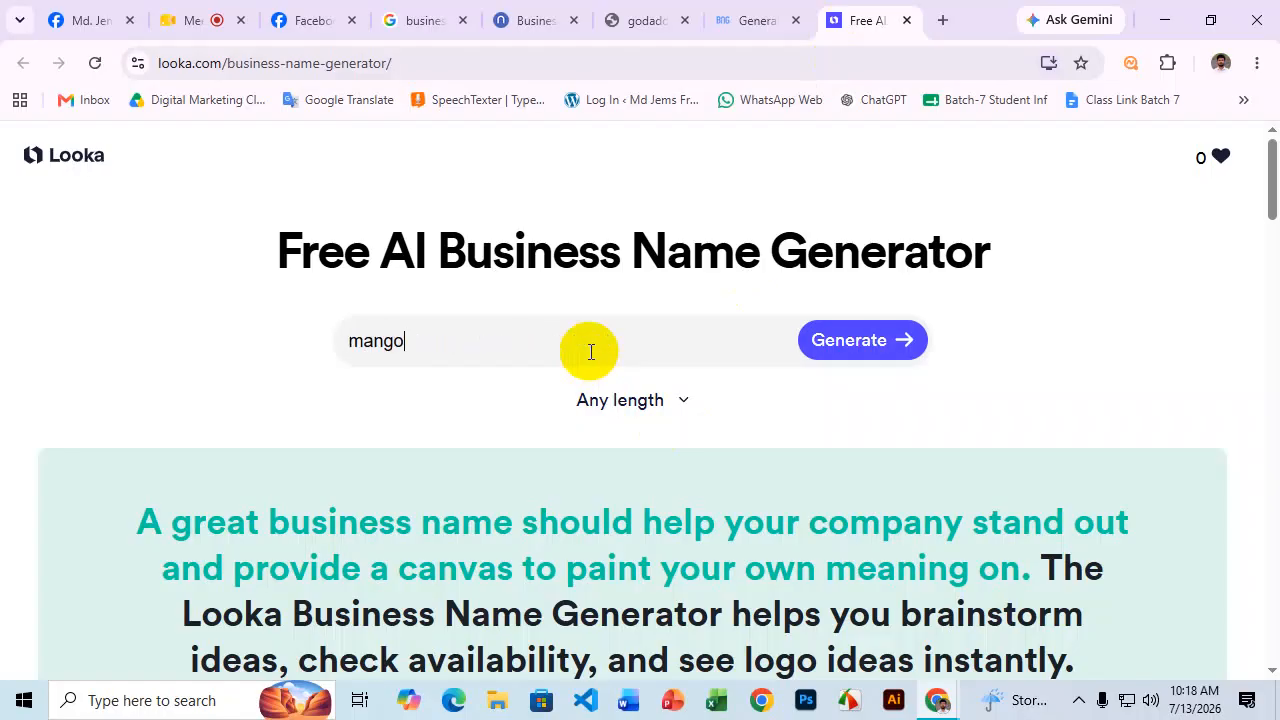
left_click(843, 352)
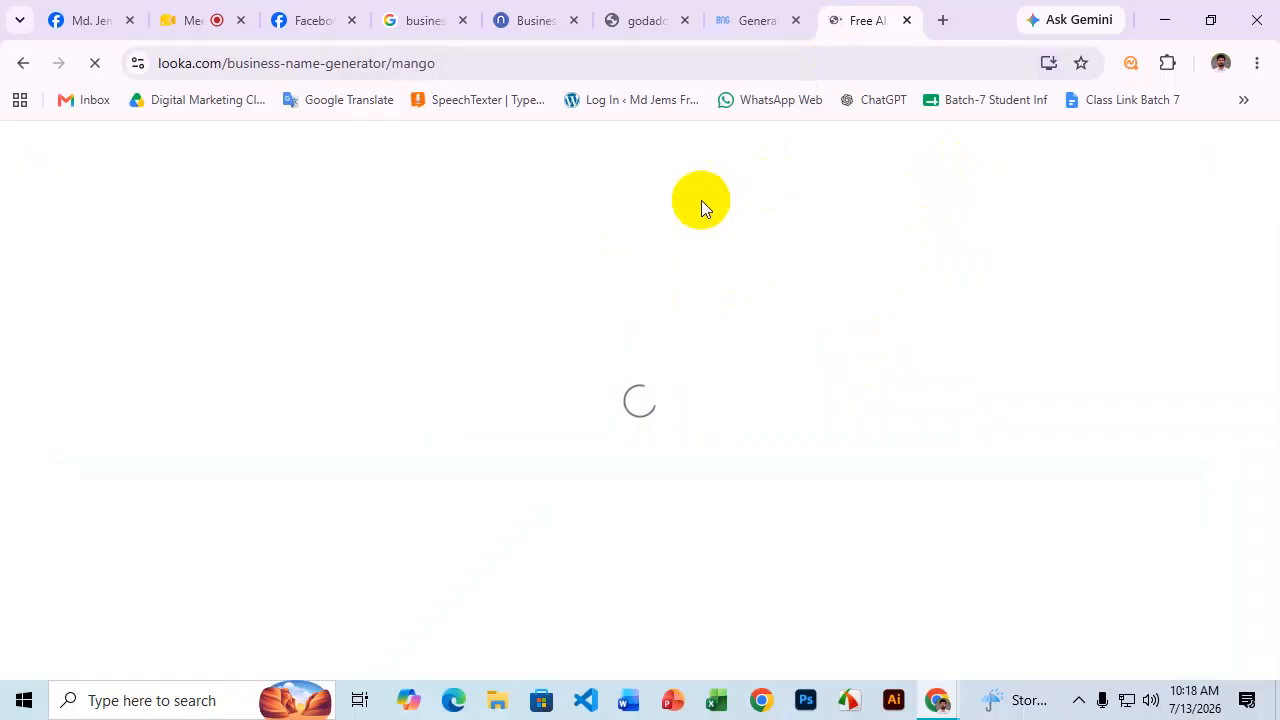
scroll(750, 320, "down", 1)
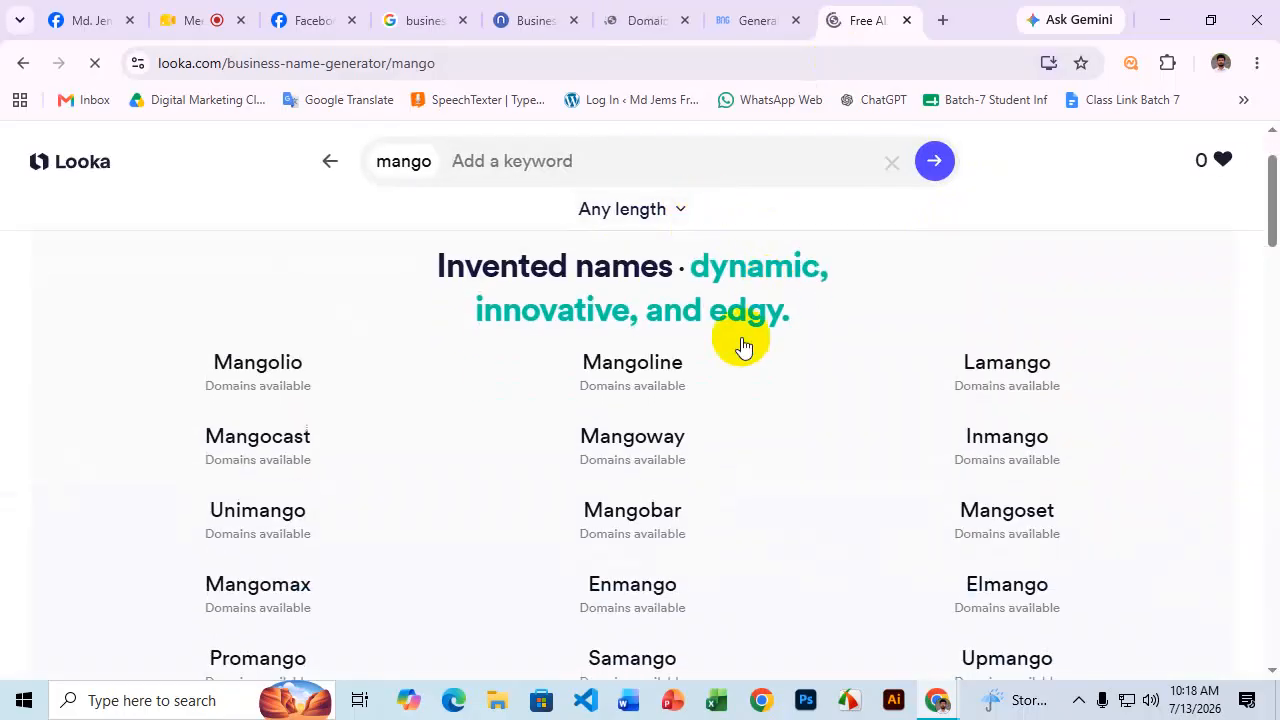
scroll(600, 382, "down", 1)
scroll(994, 449, "down", 5)
scroll(1086, 462, "down", 5)
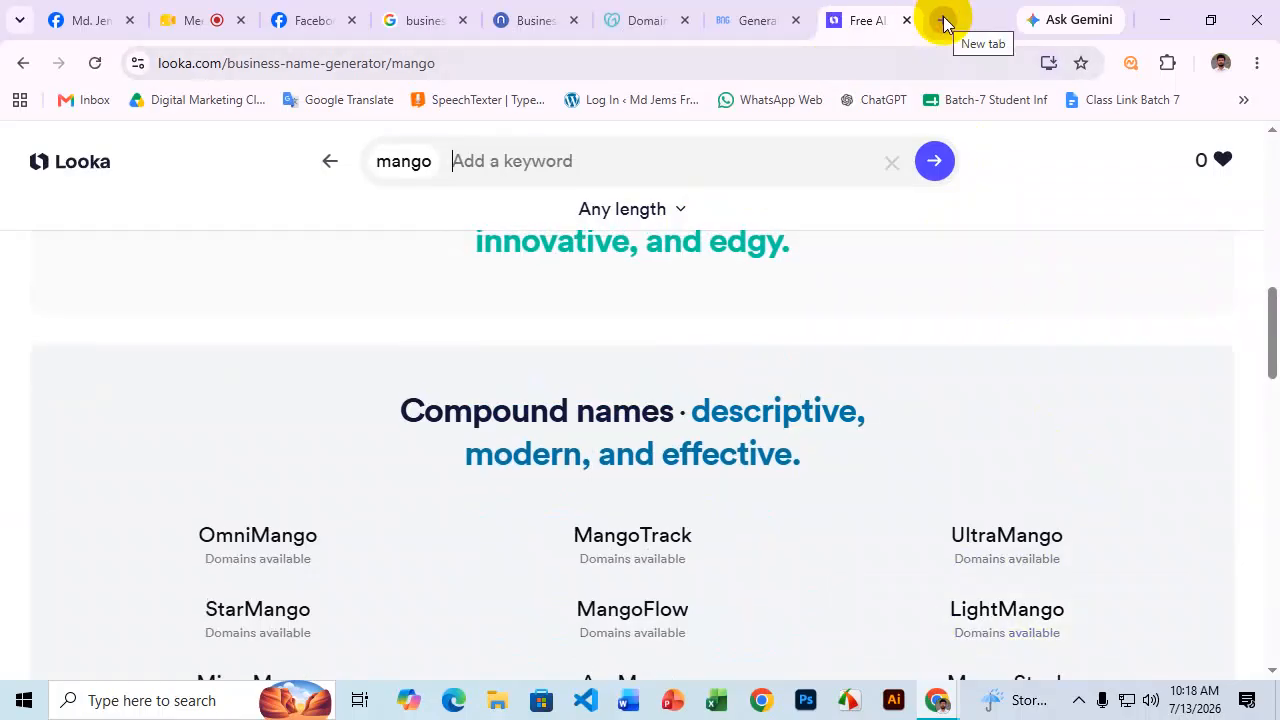
Open chatgpt.com in a new Chrome tab from the 'chat' address suggestion.
left_click(943, 21)
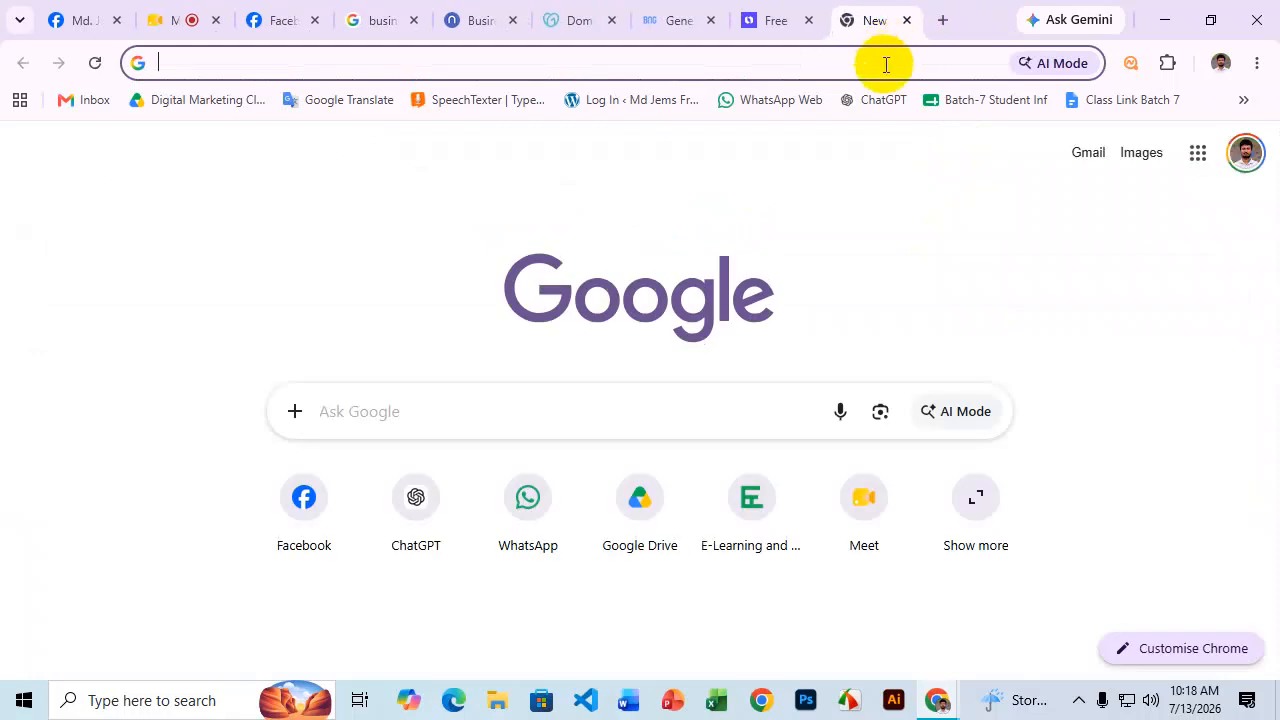
left_click(812, 69)
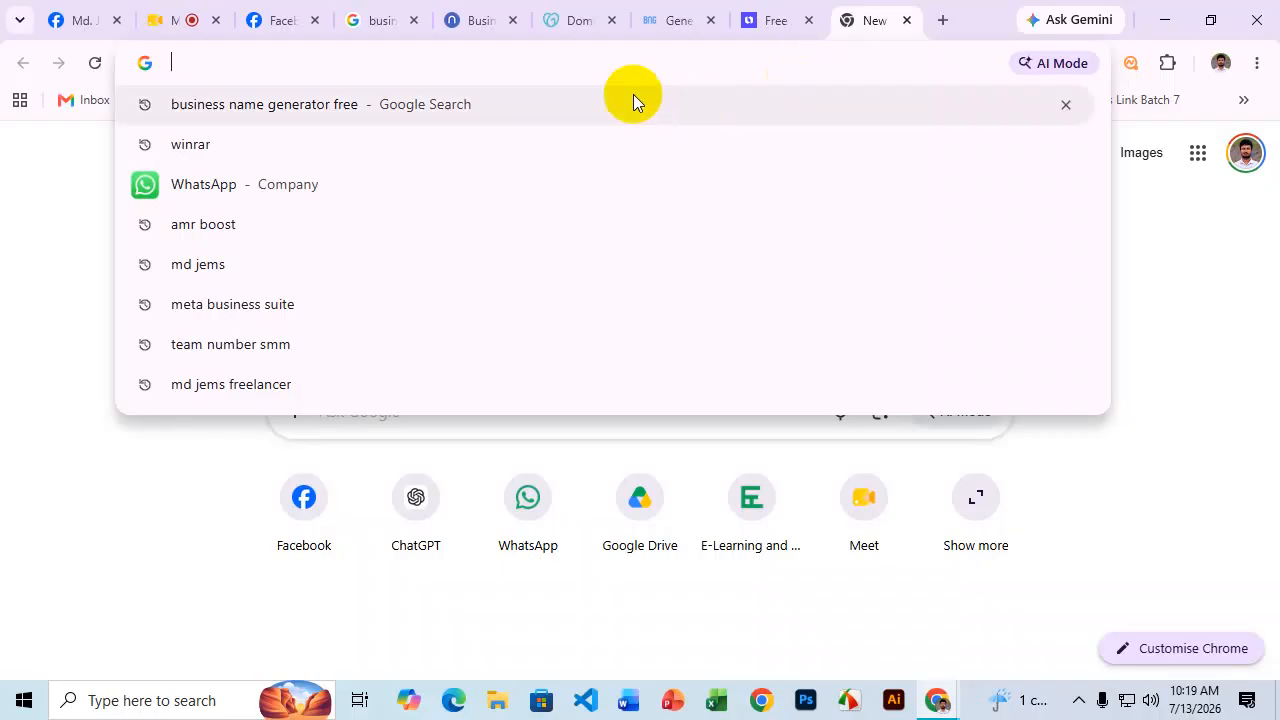
type("chatgpt.com")
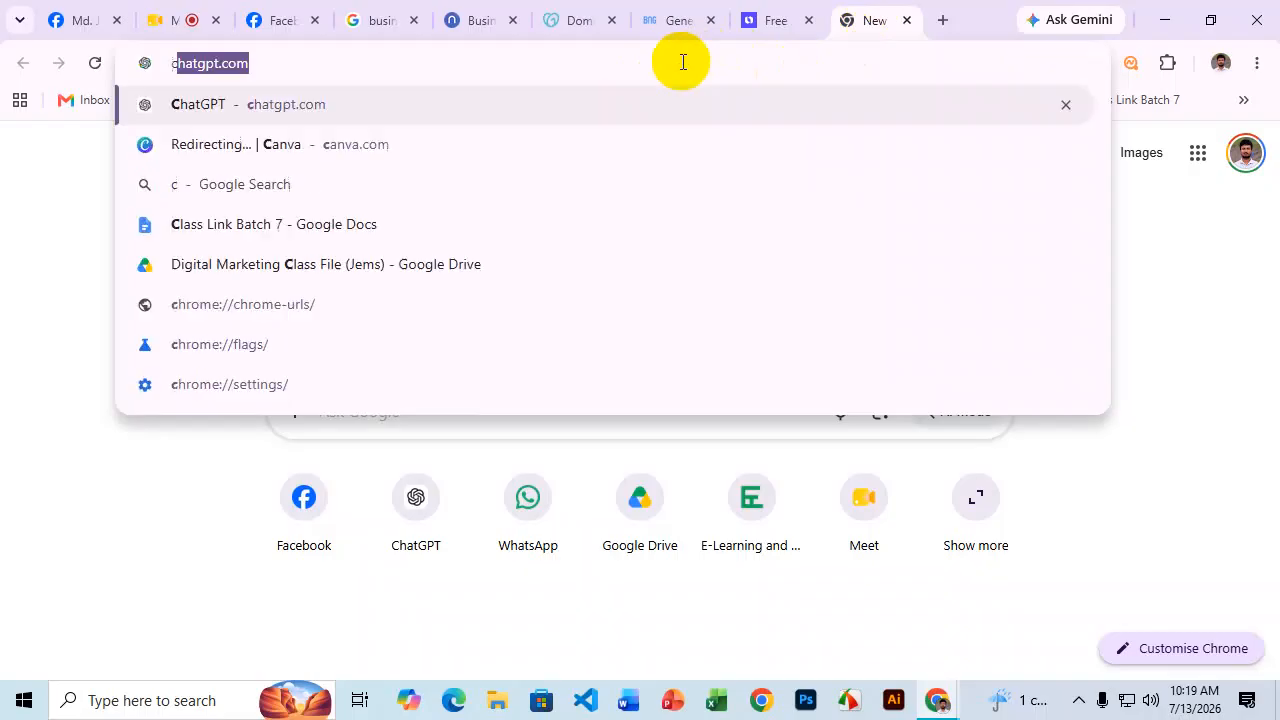
left_click(241, 110)
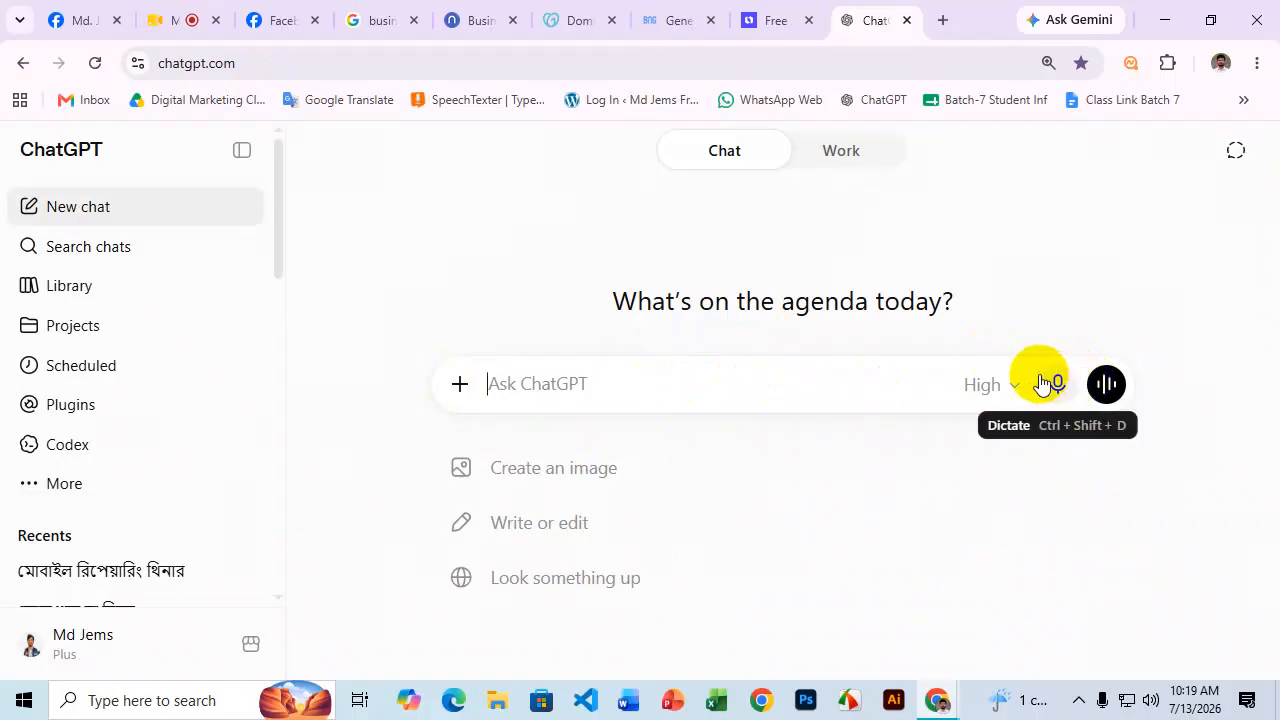
Ask ChatGPT for Facebook page name ideas for a mango business.
type("i")
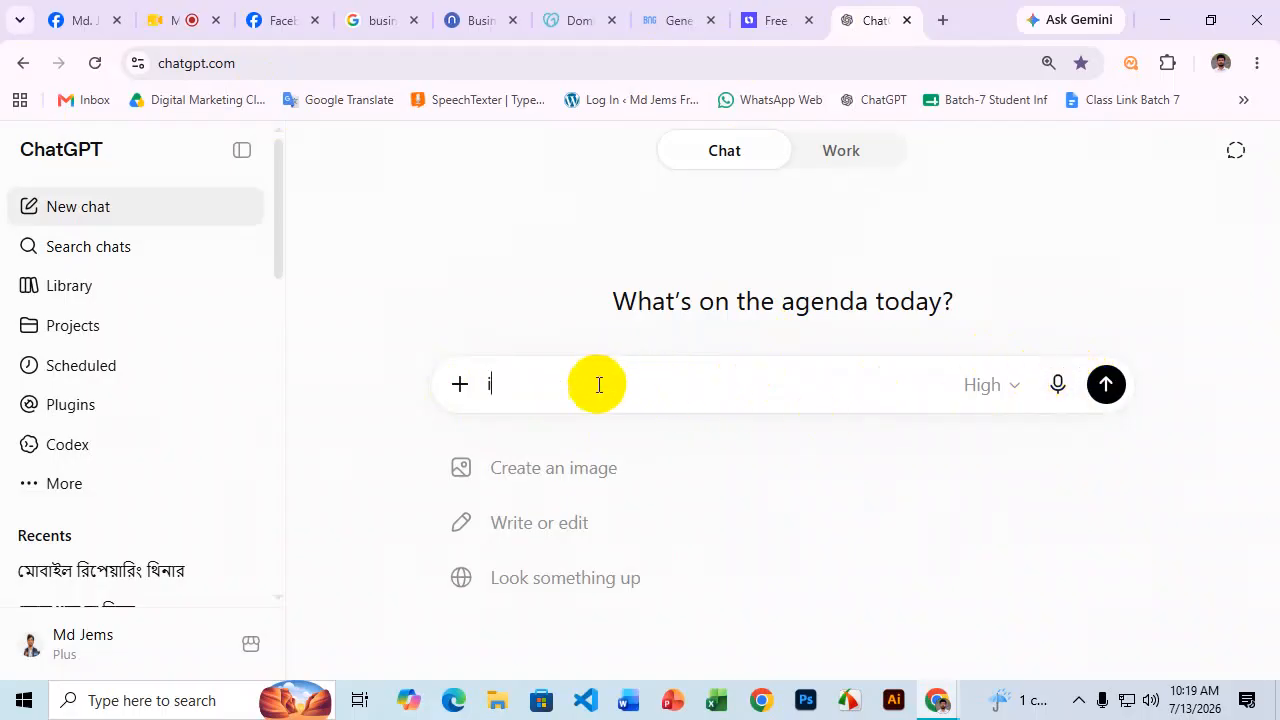
type(" will create a fb page geenrate some name idea product")
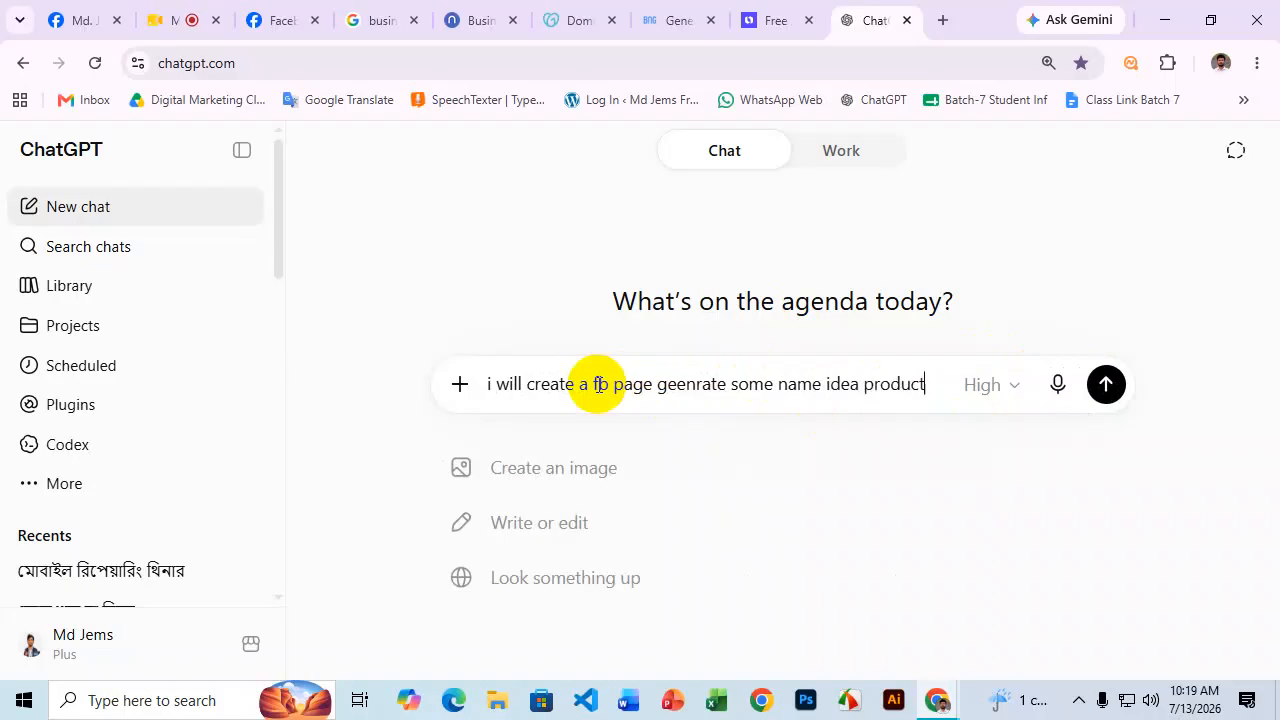
type("mango with my name jems")
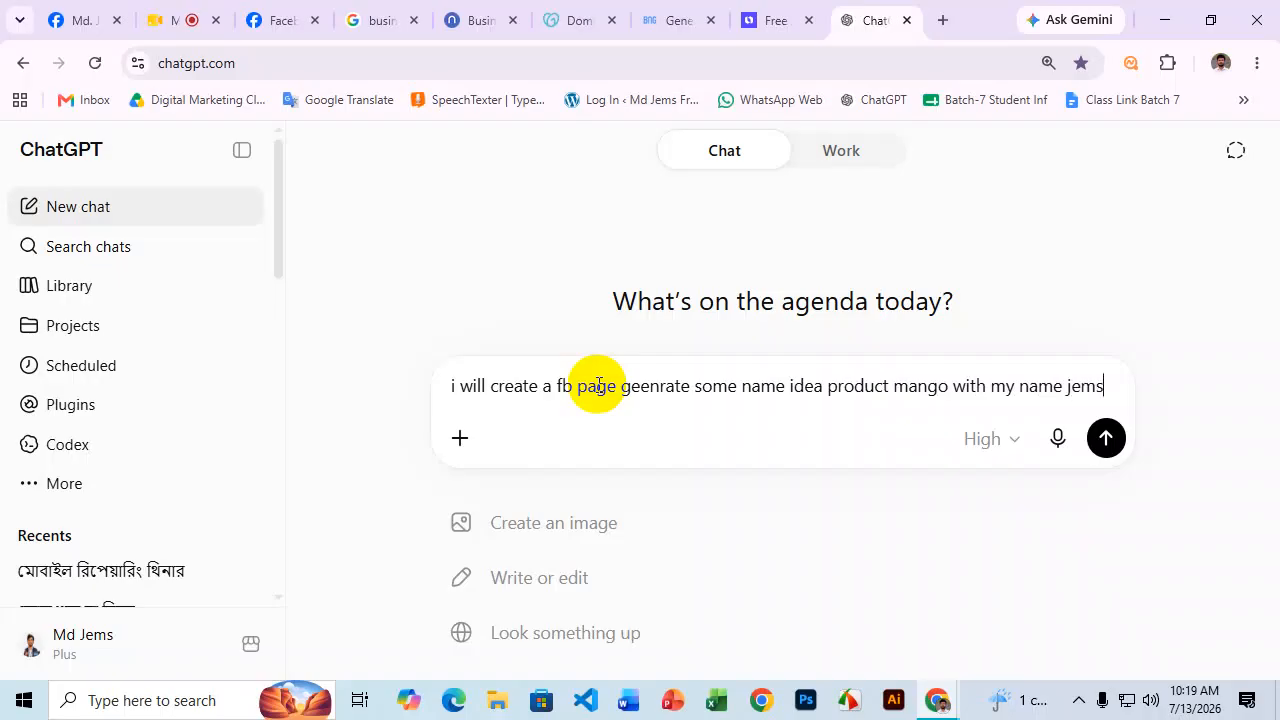
key("Return")
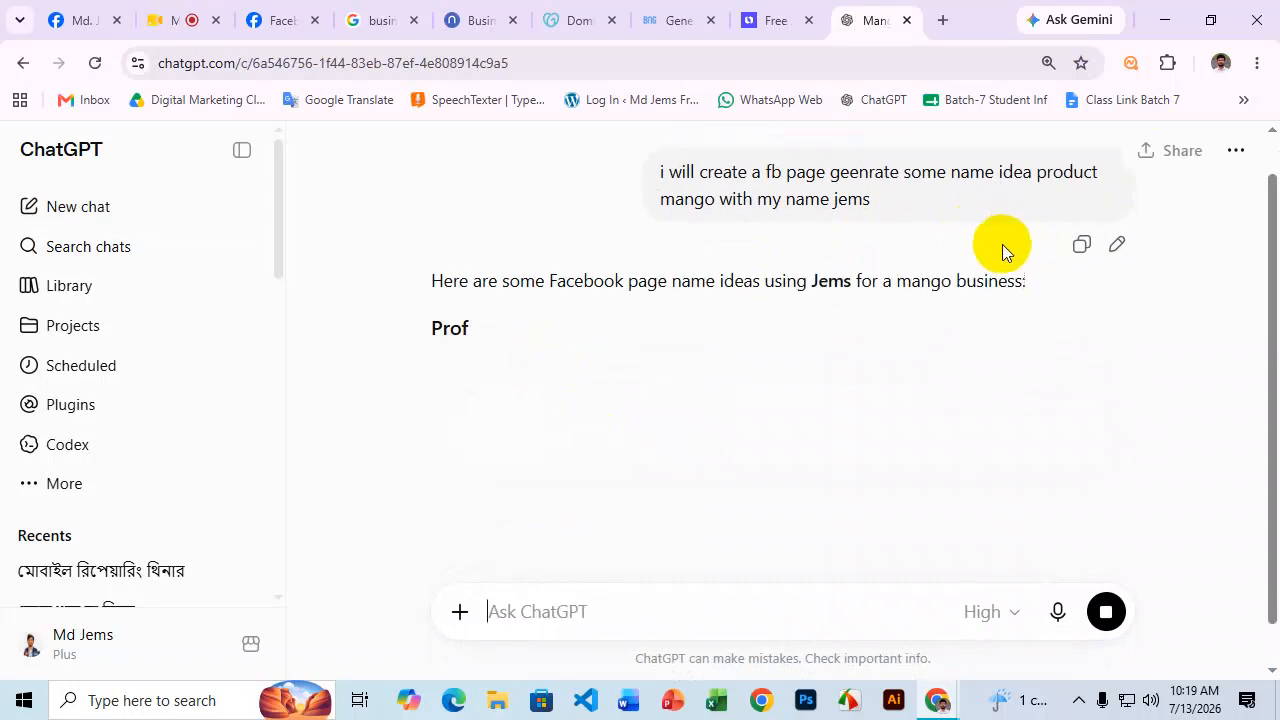
Look over the 22 suggested names, then request 50 more.
scroll(730, 235, "down", 1)
left_click_drag(465, 268, 769, 428)
scroll(790, 262, "up", 4)
scroll(765, 297, "up", 5)
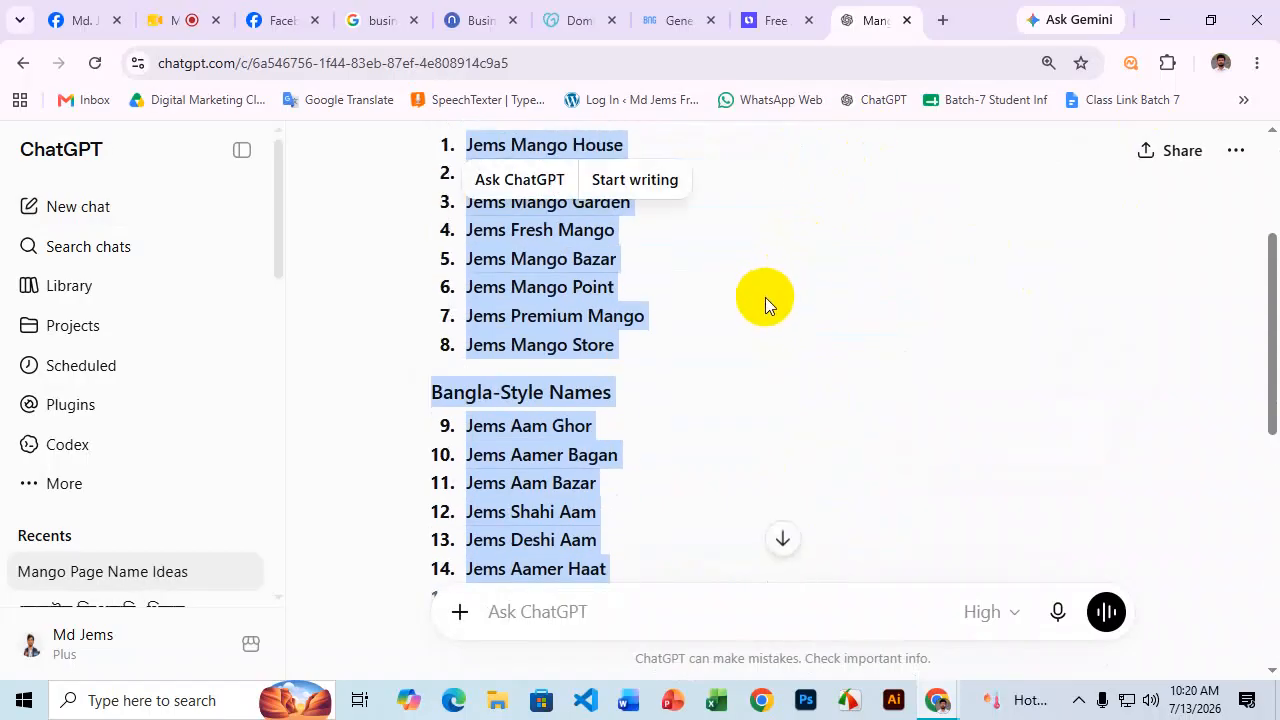
left_click(565, 620)
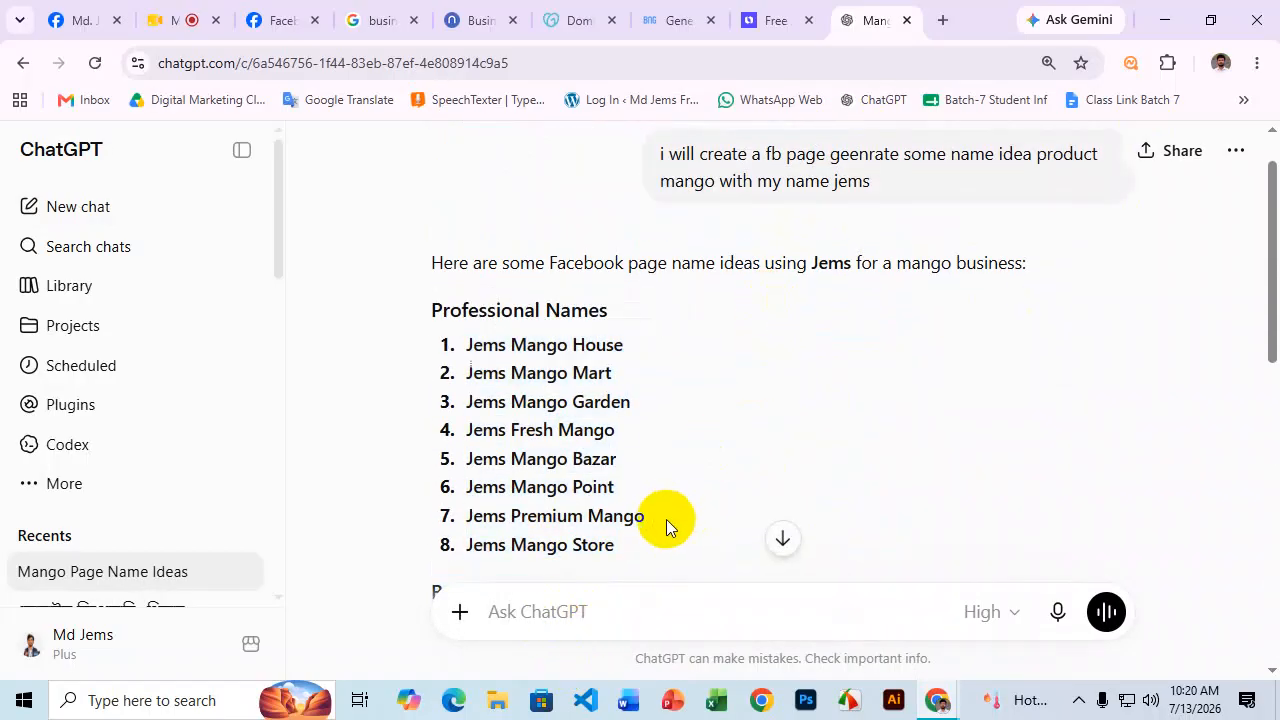
scroll(645, 381, "down", 10)
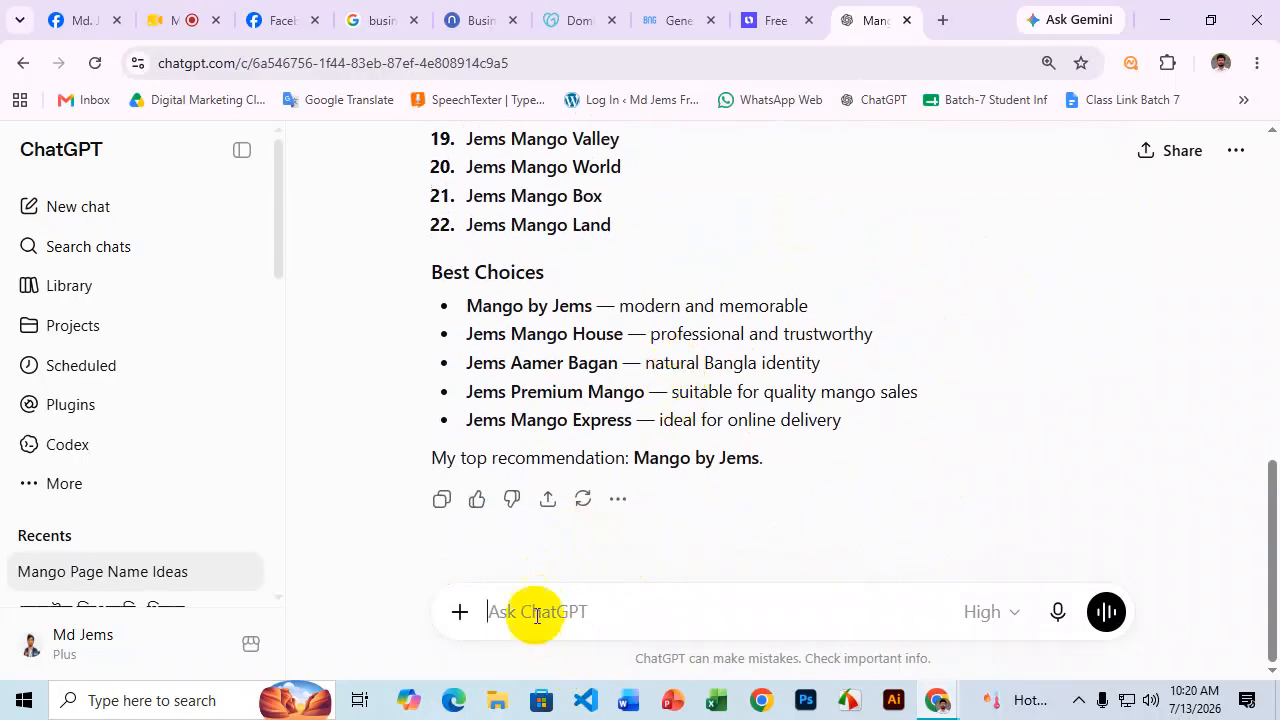
type("50 more")
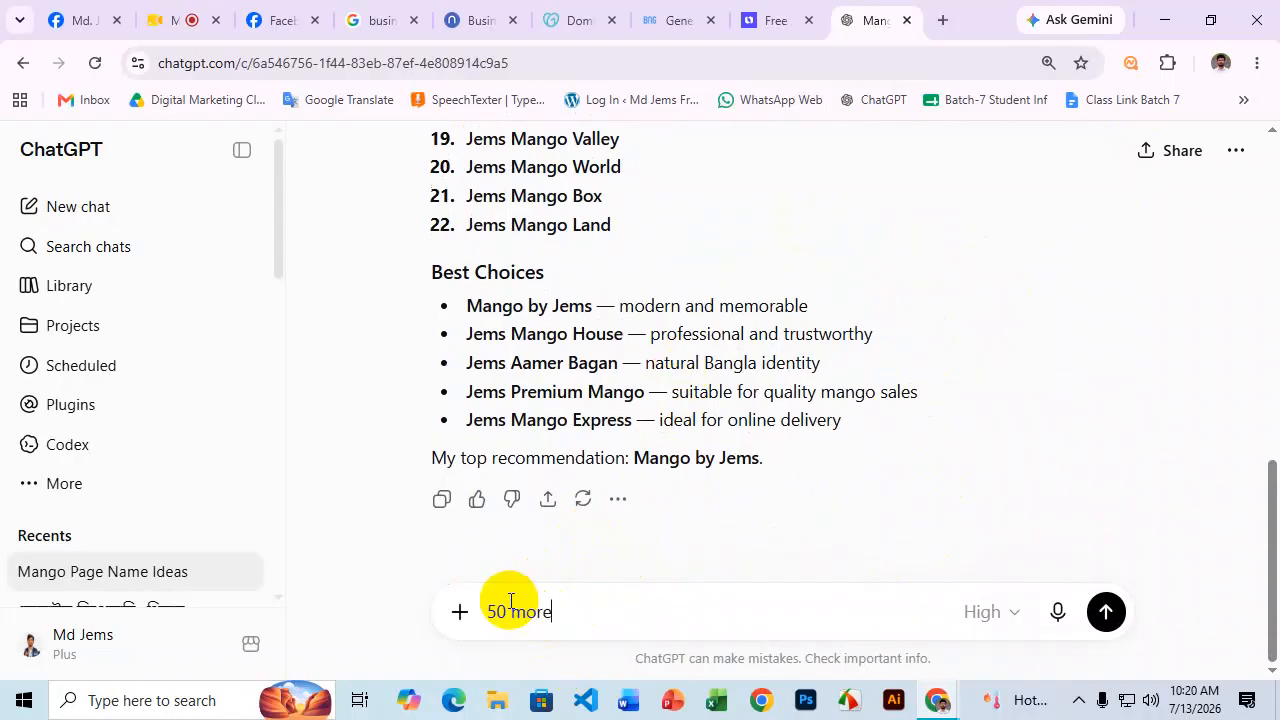
key("Return")
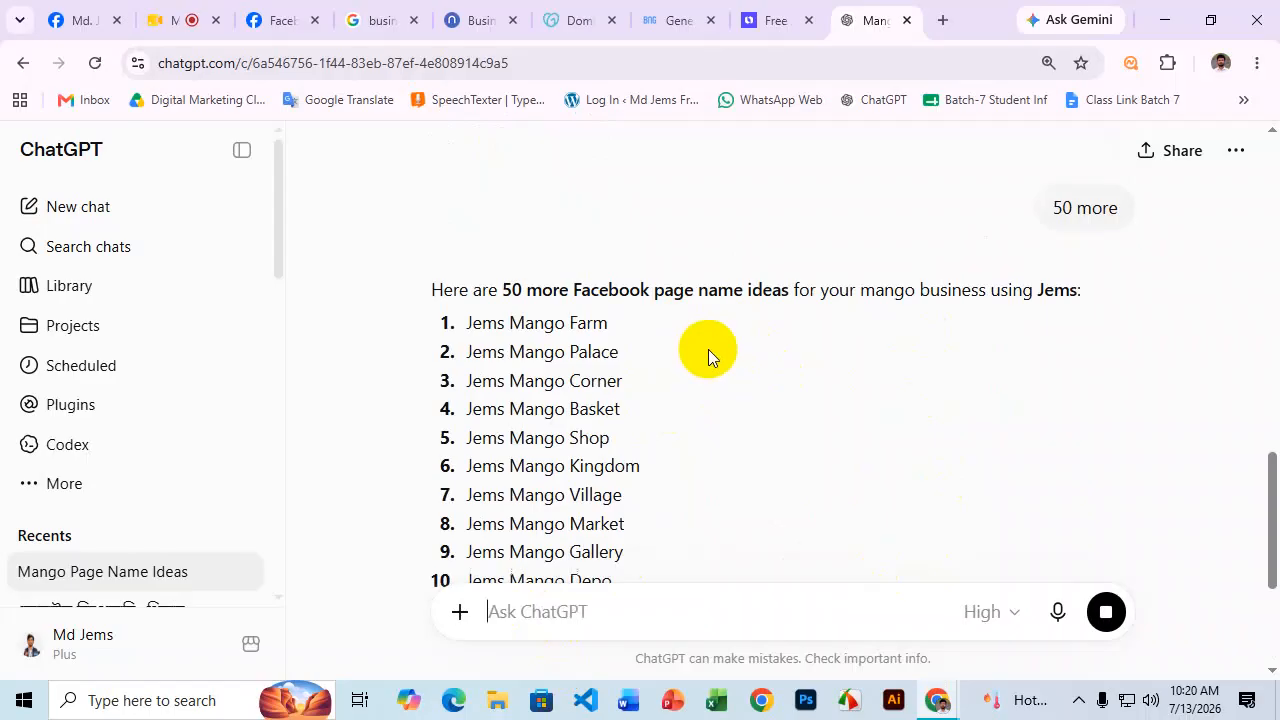
Load othoba.com in a new tab and dismiss the promotional popup.
left_click(942, 20)
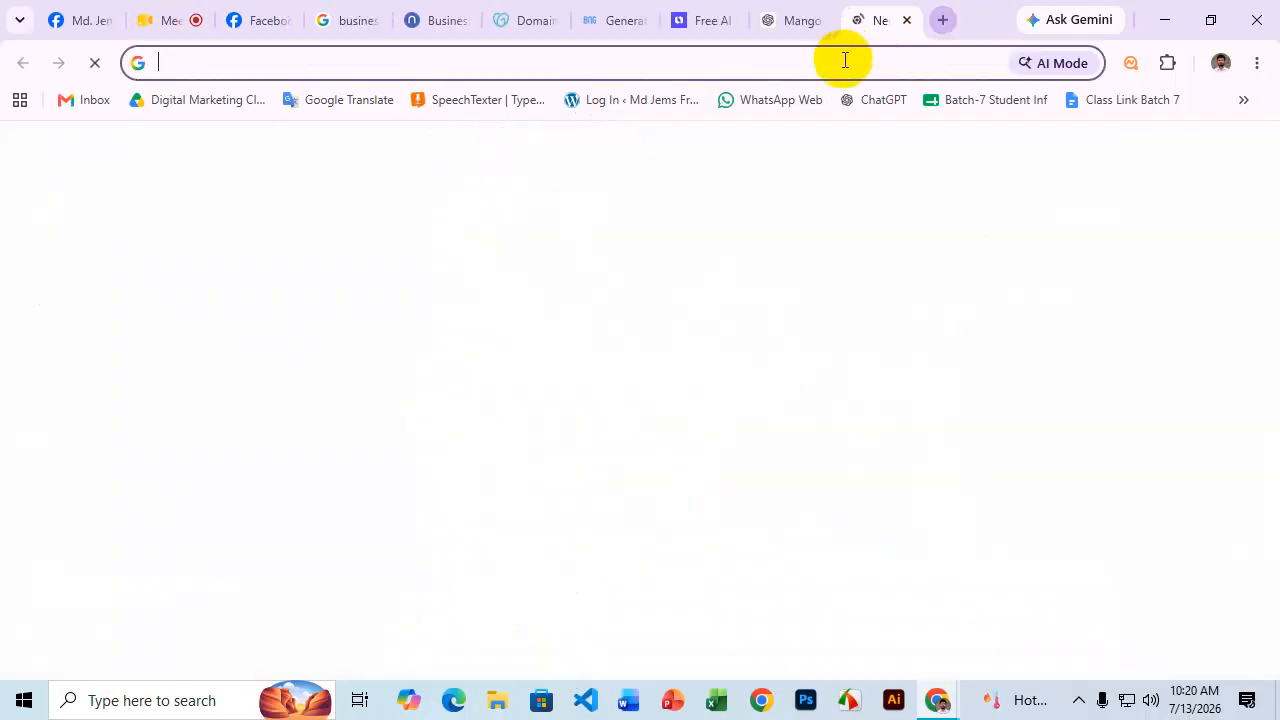
left_click(832, 60)
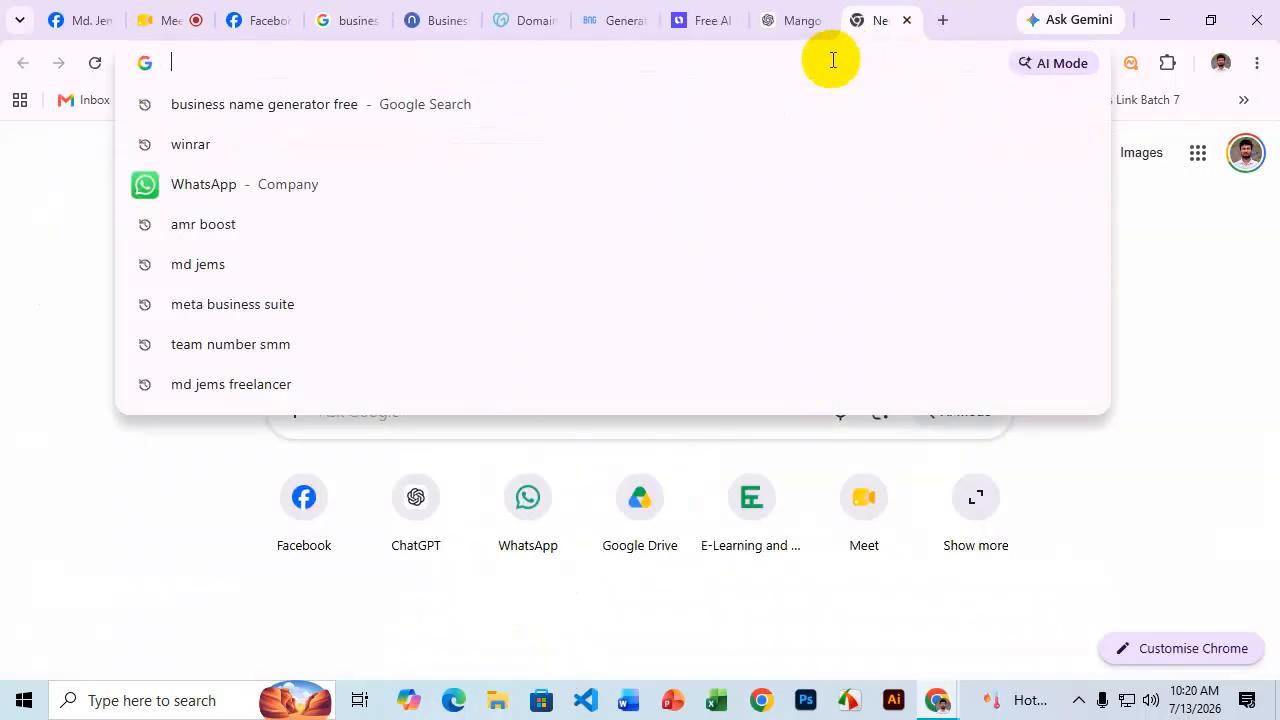
type("otho")
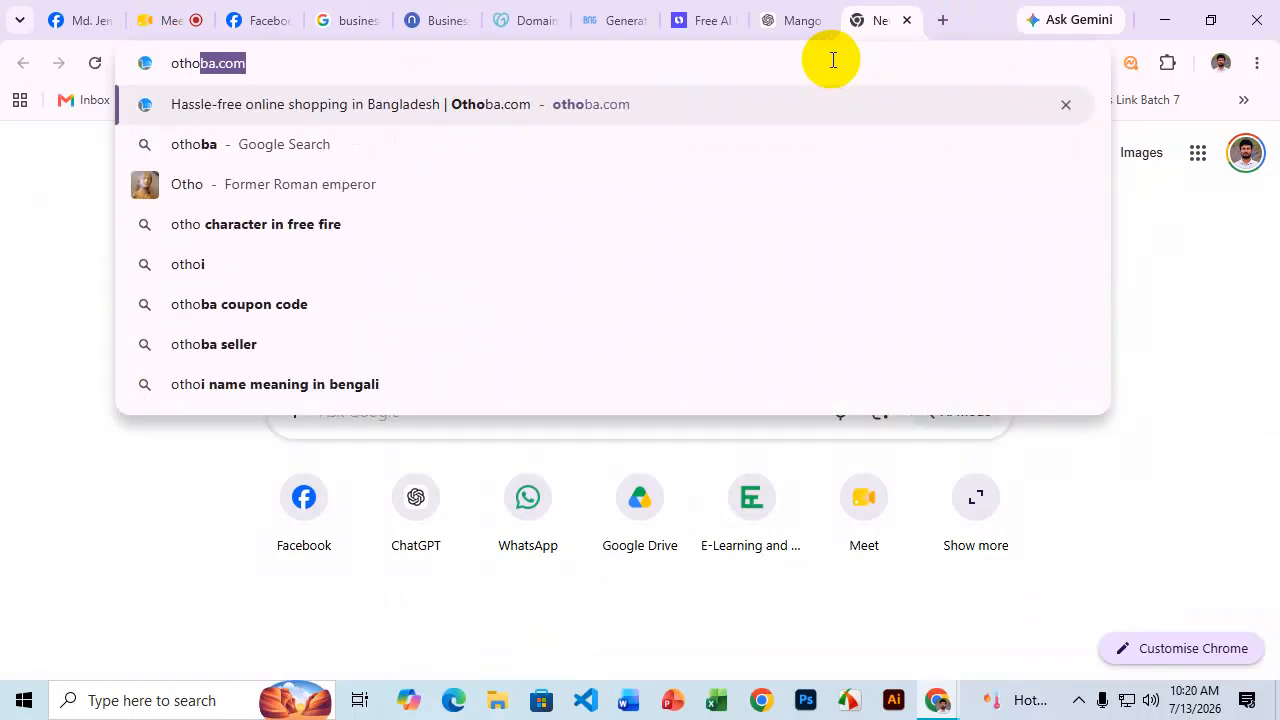
type("ba.com")
key("Return")
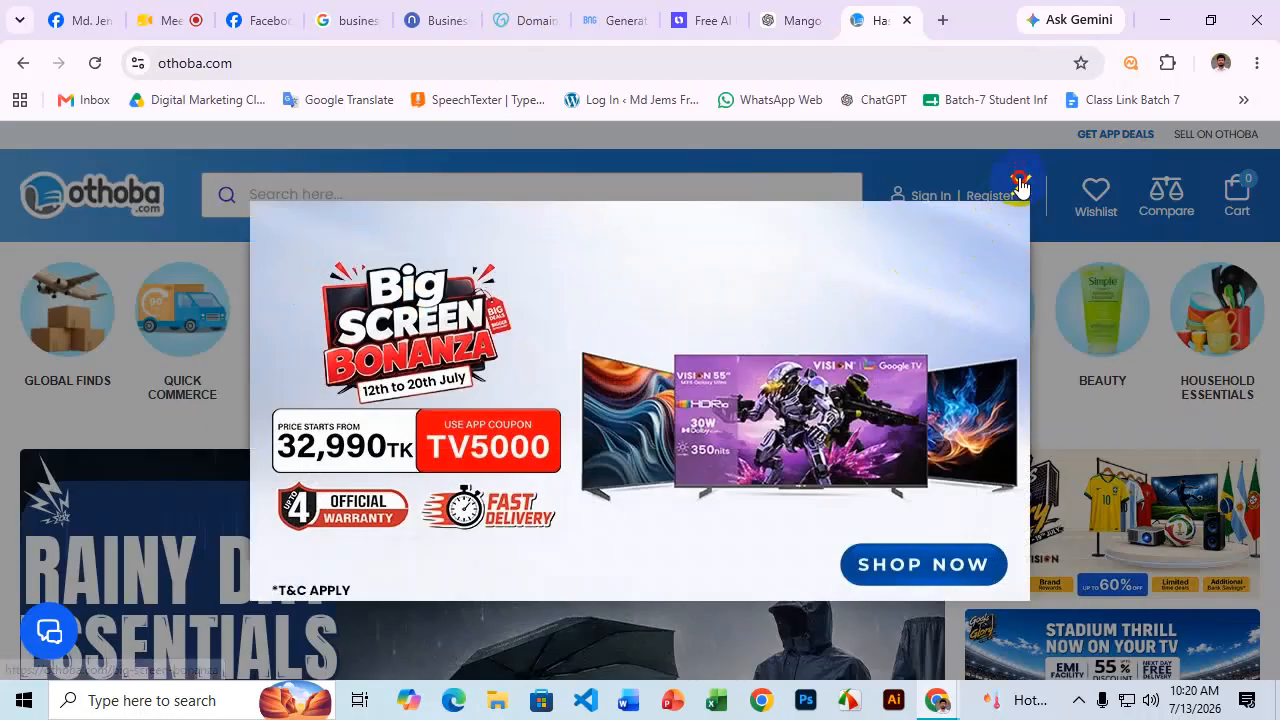
left_click(1021, 180)
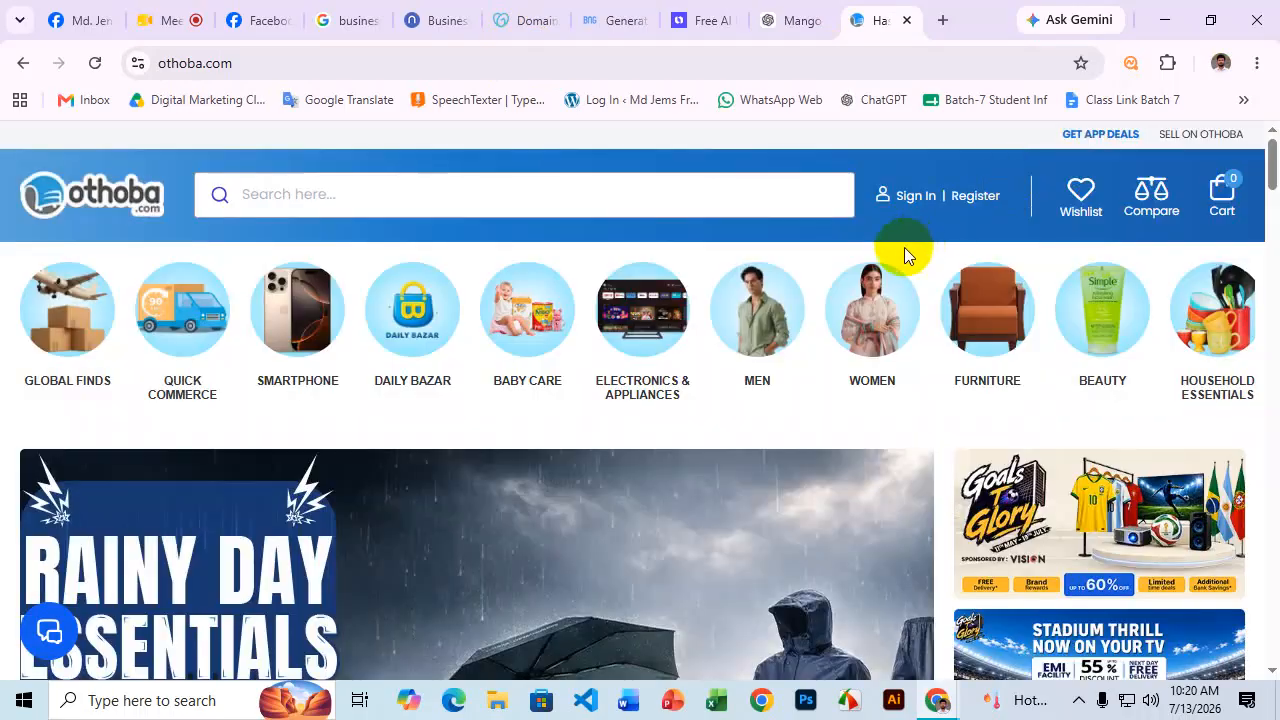
scroll(880, 265, "down", 5)
scroll(884, 280, "up", 1)
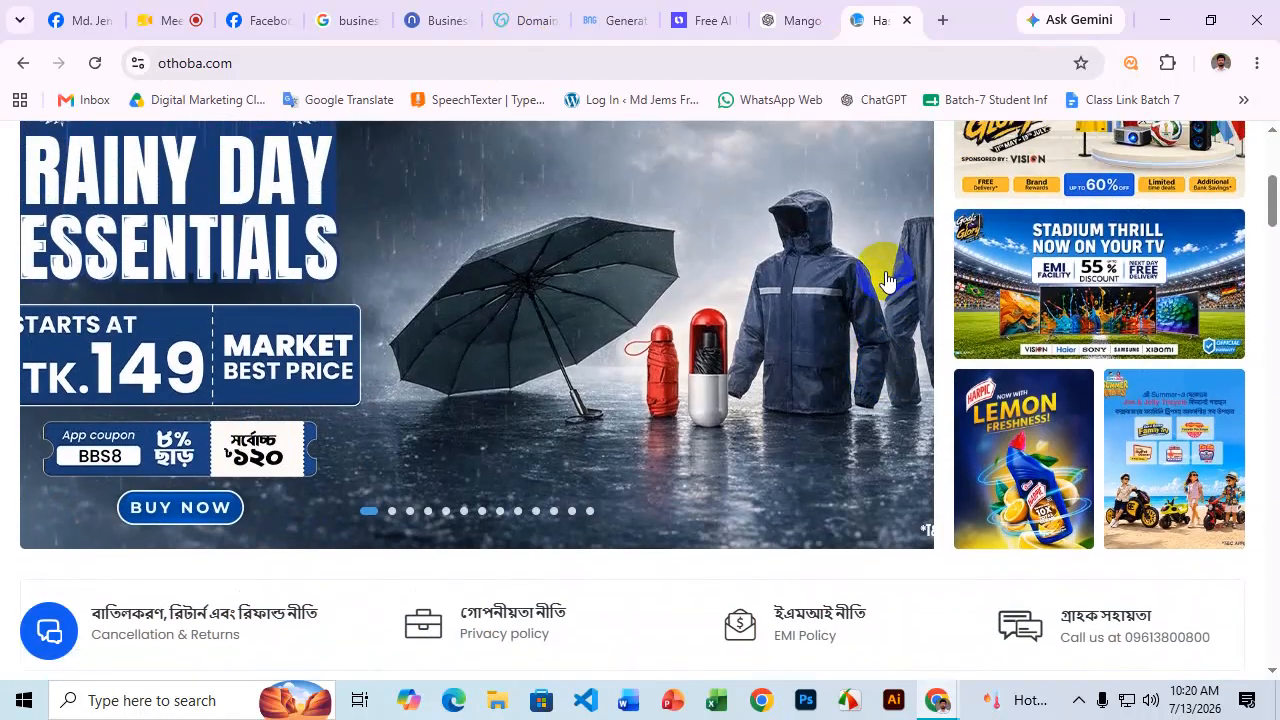
scroll(886, 280, "down", 1)
scroll(886, 275, "up", 1)
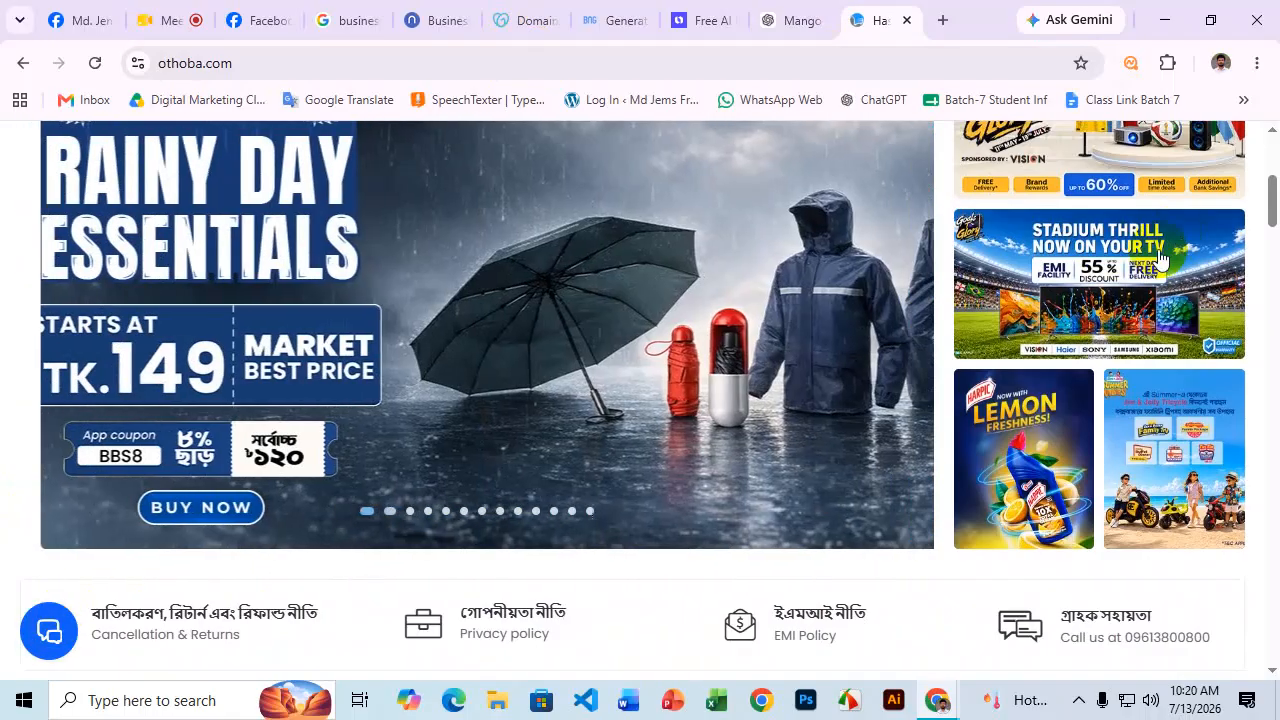
Search Othoba's products for 'Umbrella'.
left_click(549, 291)
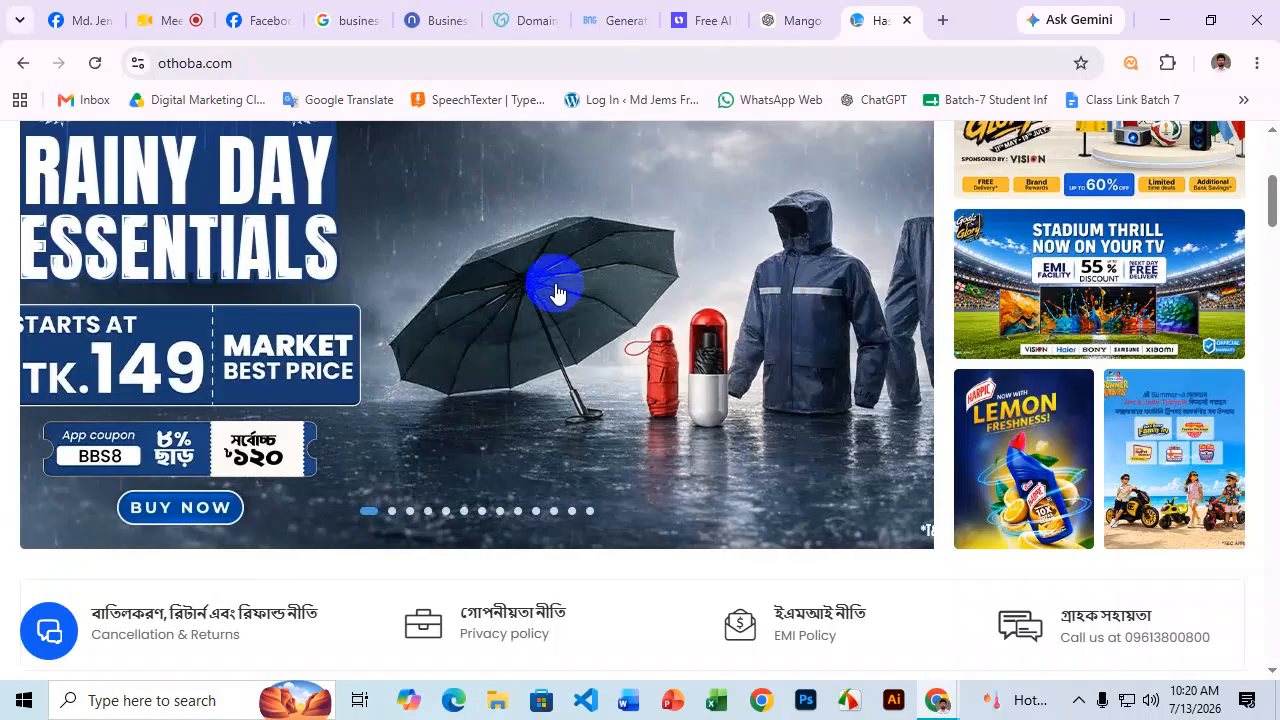
scroll(560, 294, "up", 1)
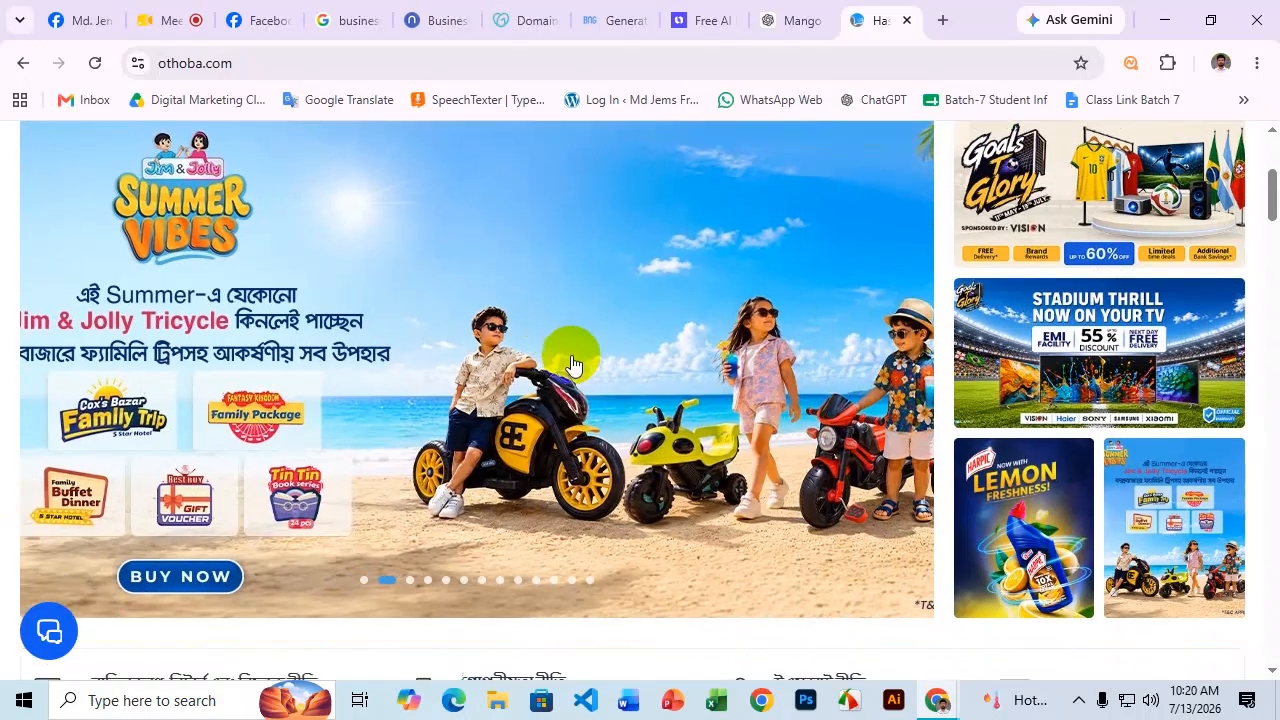
scroll(573, 365, "down", 3)
scroll(586, 354, "up", 6)
left_click(396, 196)
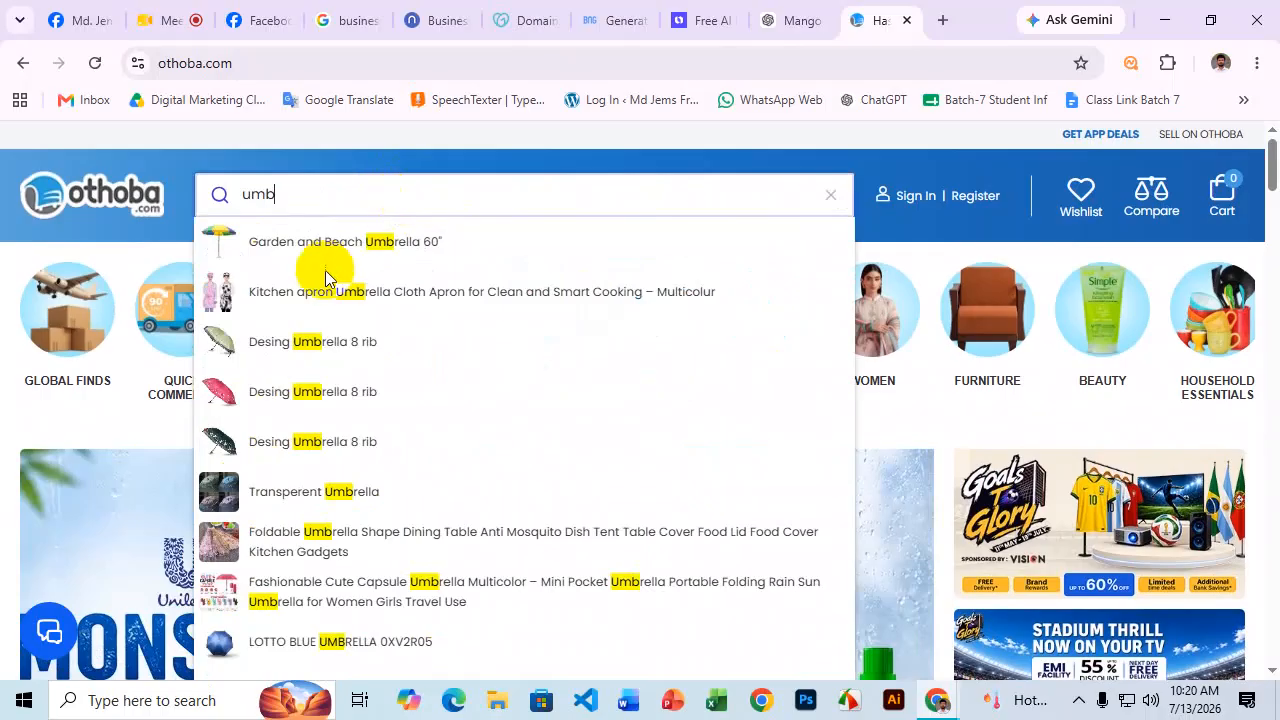
left_click(425, 242)
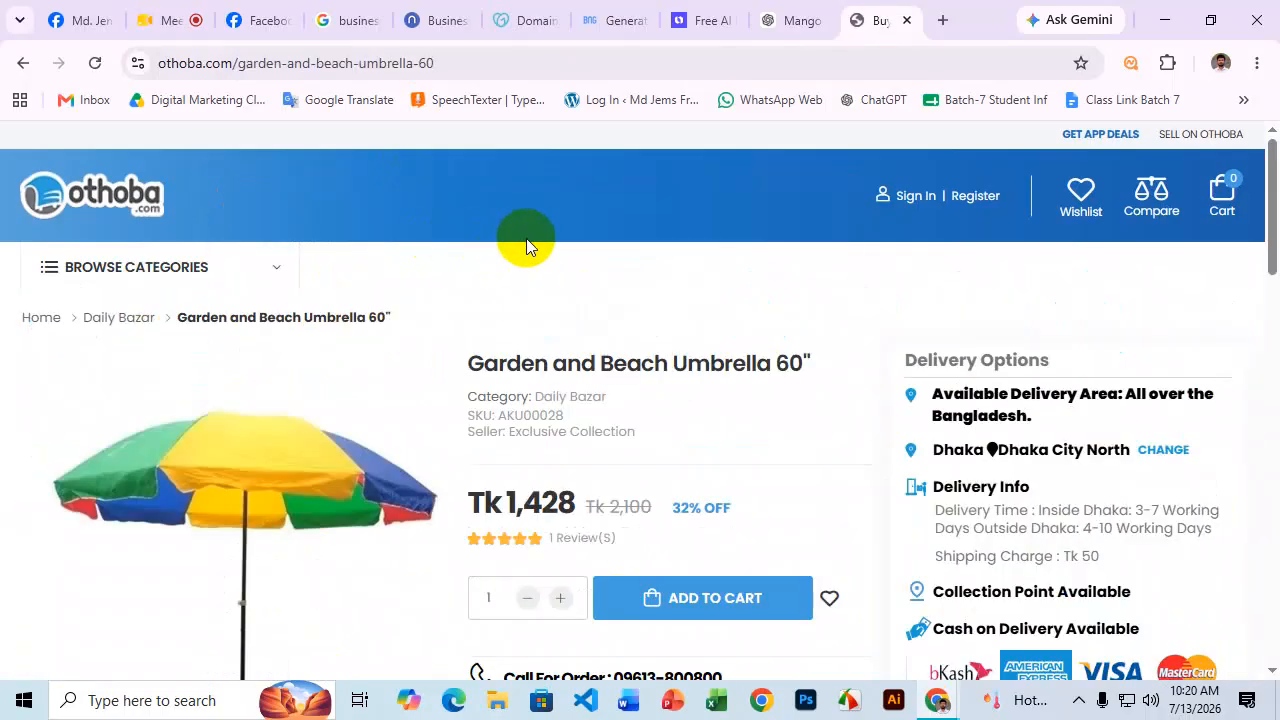
left_click_drag(674, 363, 765, 363)
key("ctrl+c")
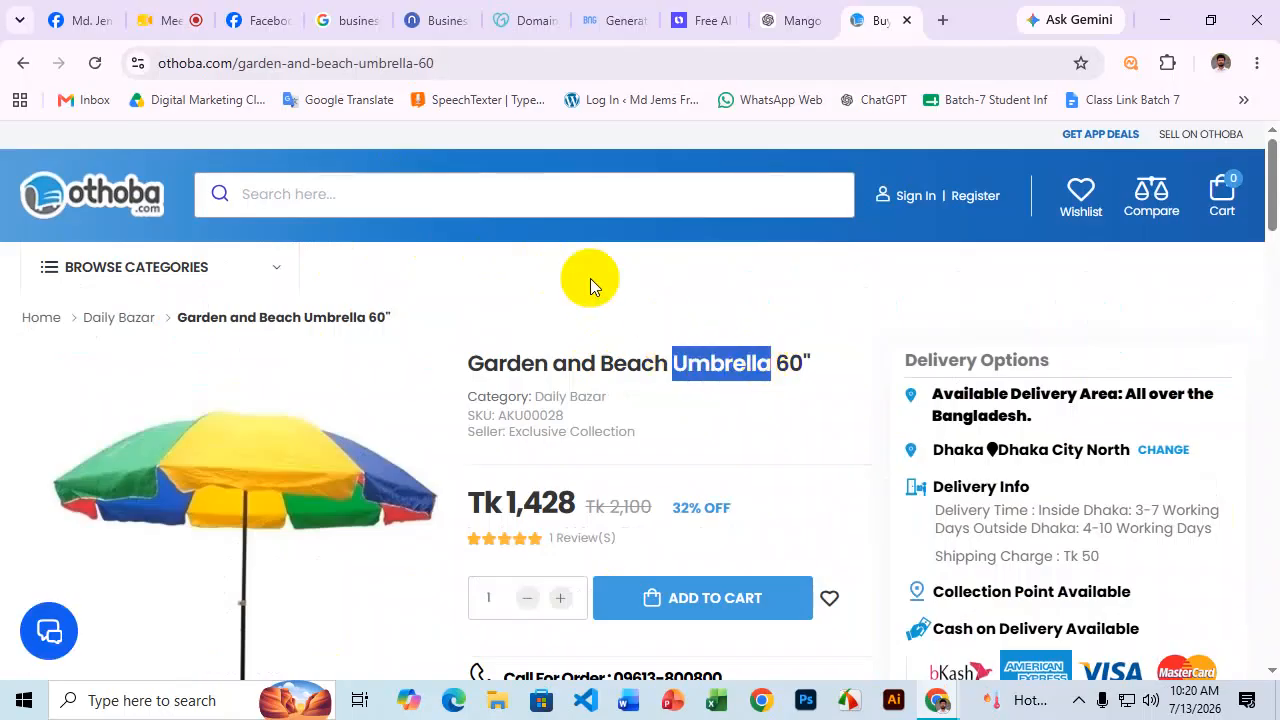
left_click(458, 197)
key("Return")
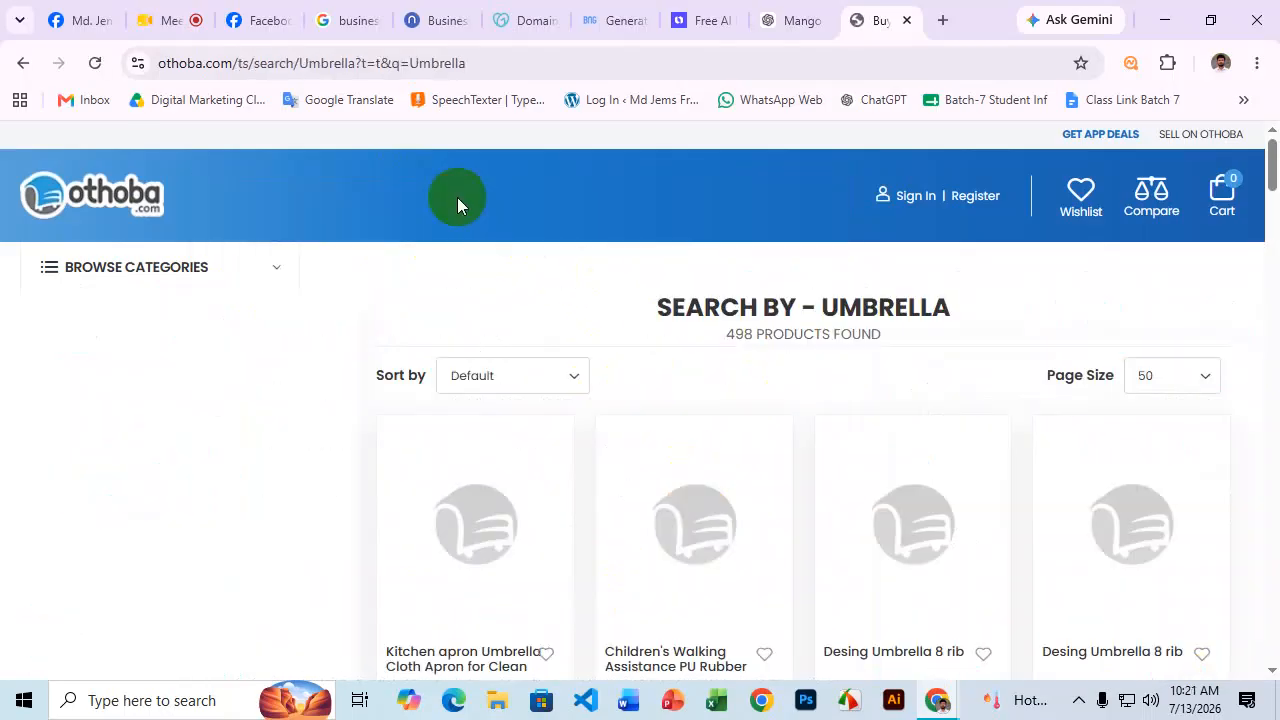
Browse the 498 umbrella results before returning to the ChatGPT mango chat.
scroll(784, 300, "down", 2)
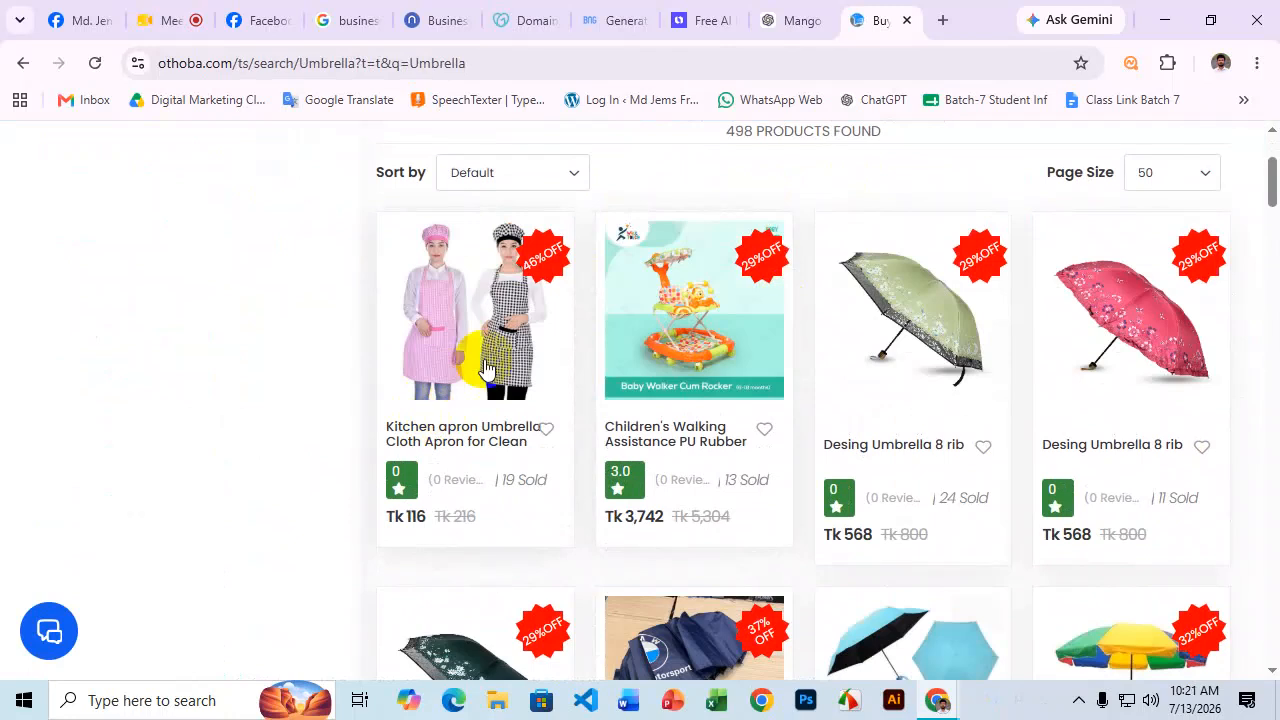
scroll(1009, 420, "down", 3)
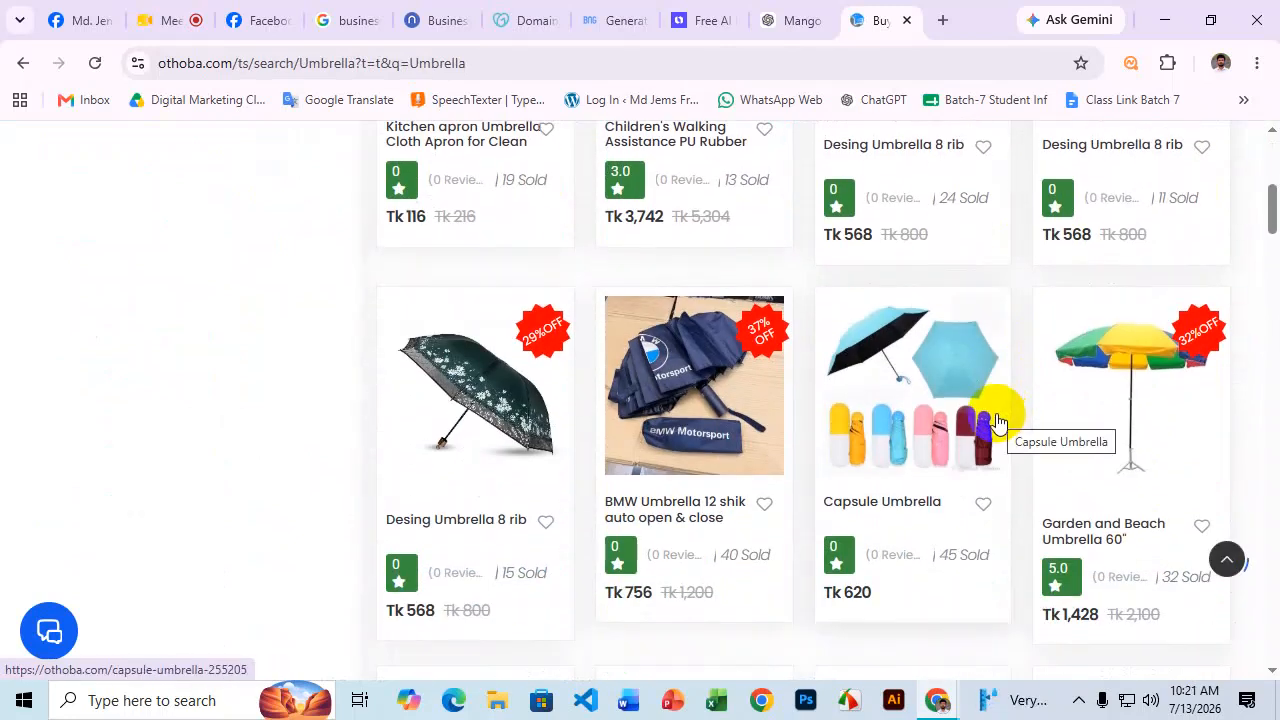
scroll(820, 472, "down", 4)
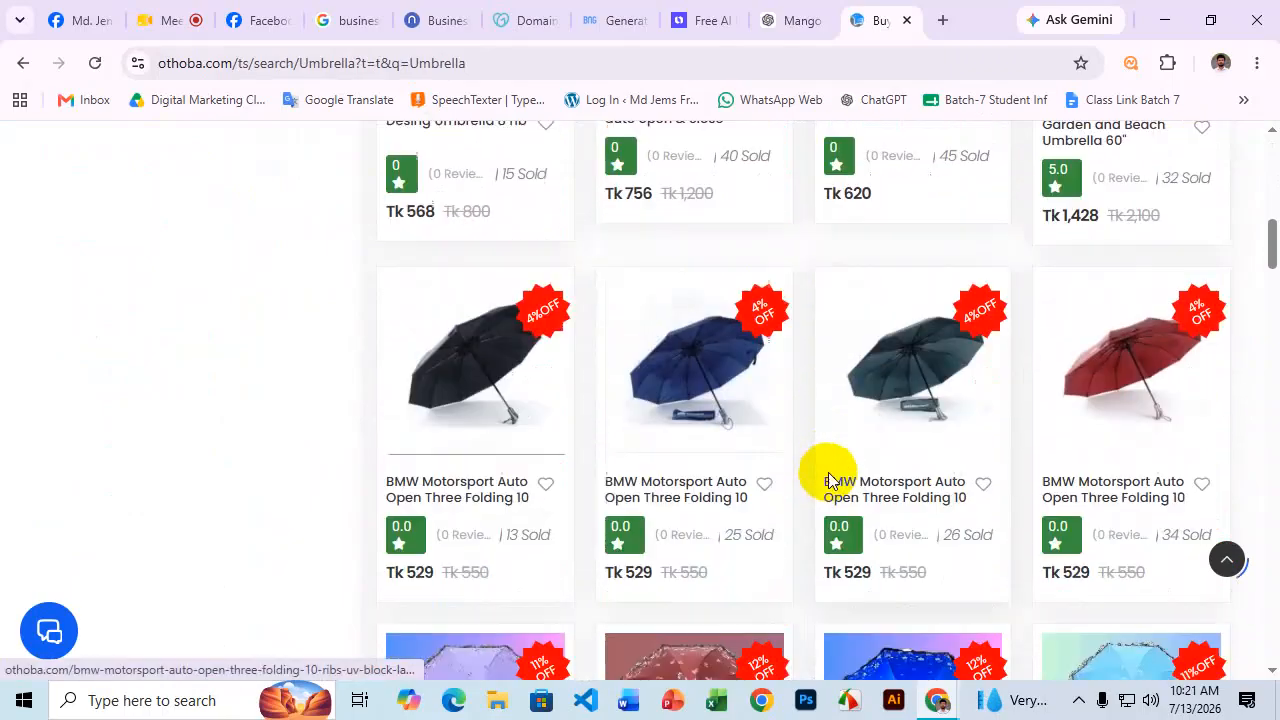
scroll(829, 478, "down", 1)
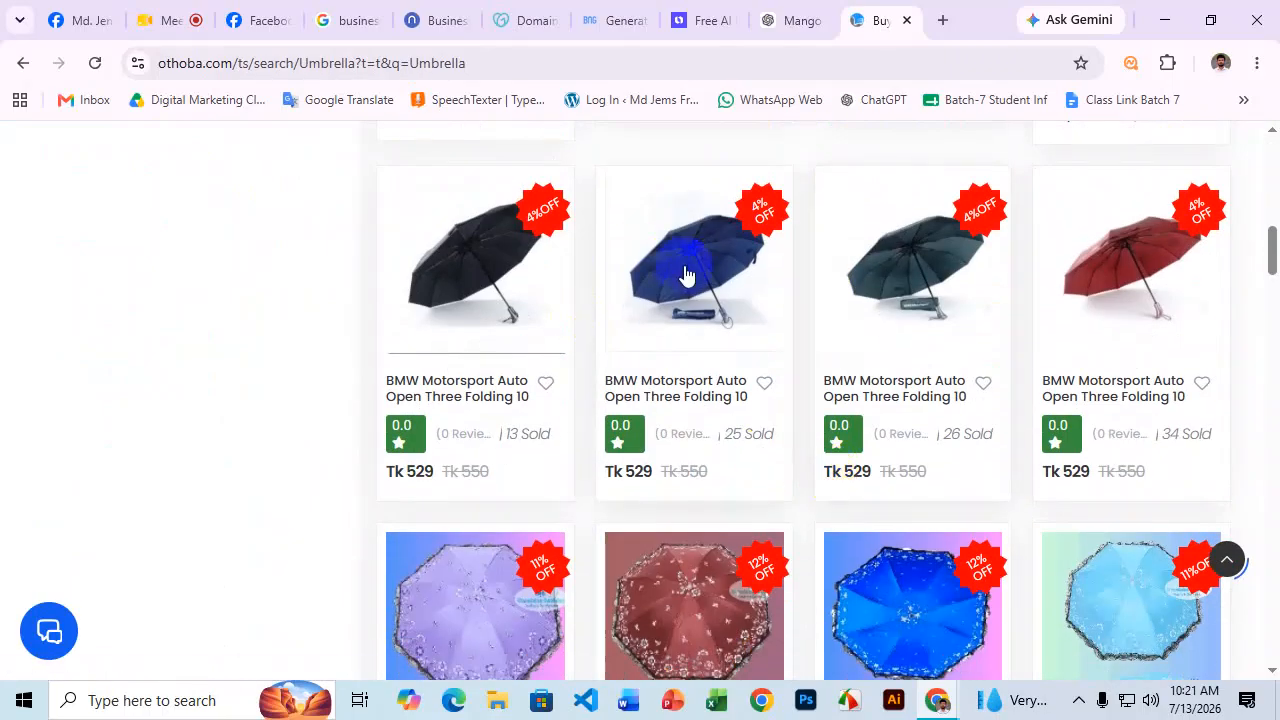
scroll(731, 329, "down", 3)
scroll(734, 343, "up", 4)
left_click(797, 12)
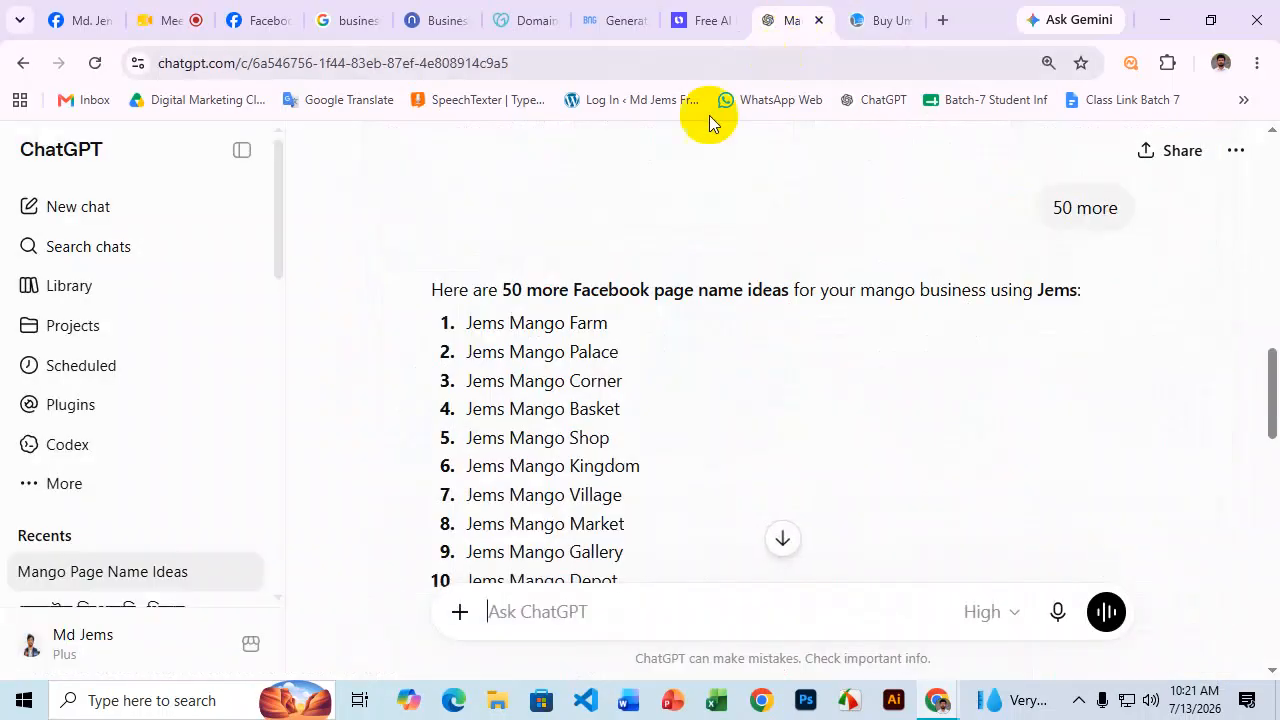
Send 'Umbrella' to ChatGPT, then ask for the 50 page names without the user's name.
key("ctrl+v")
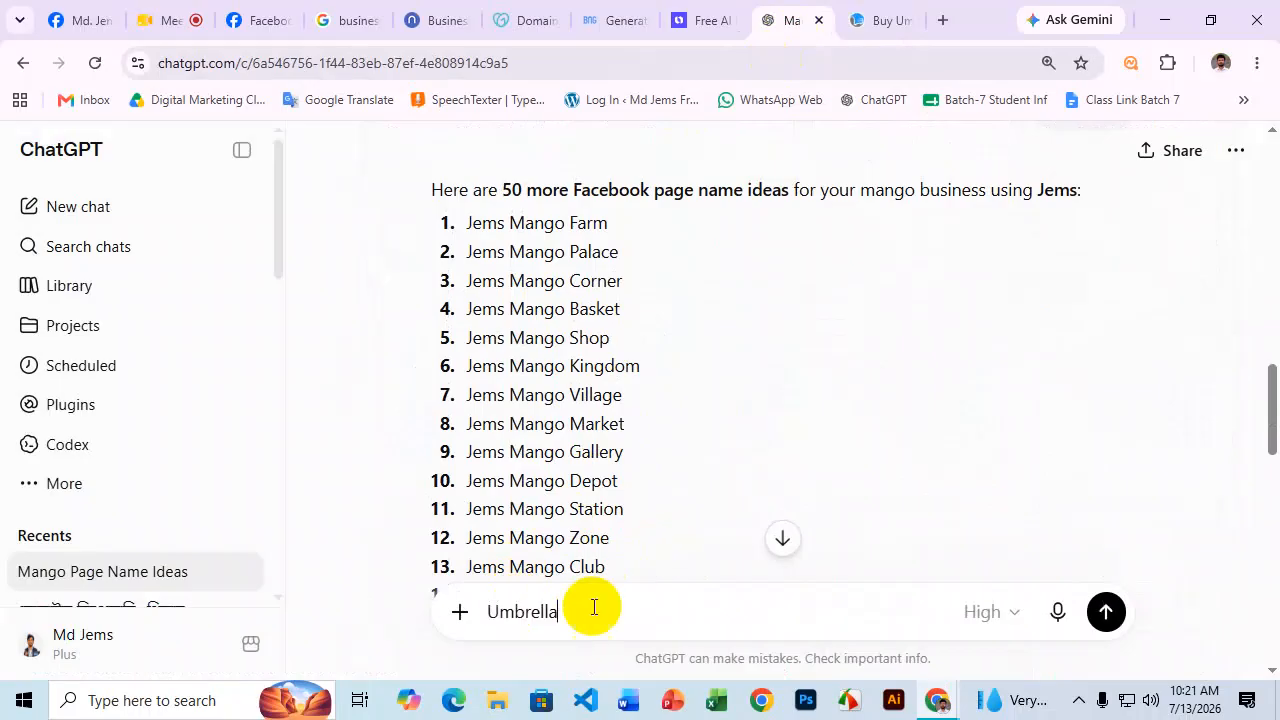
left_click(1106, 609)
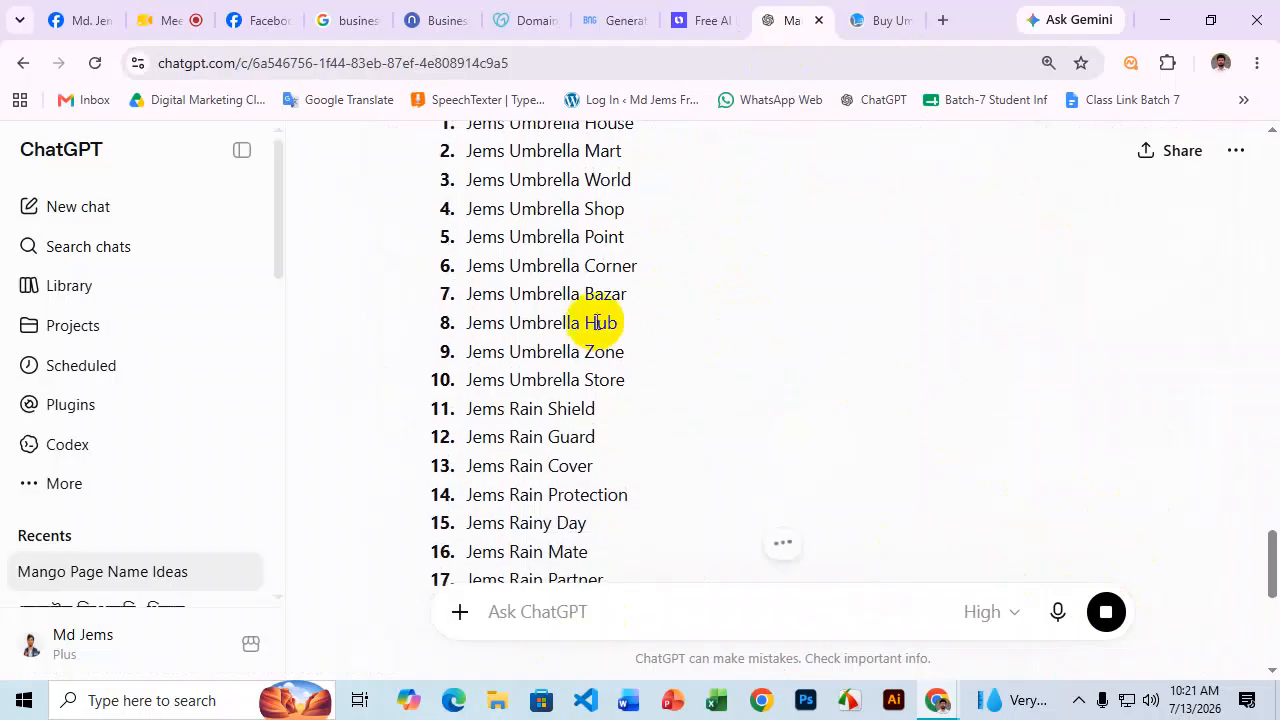
left_click(556, 612)
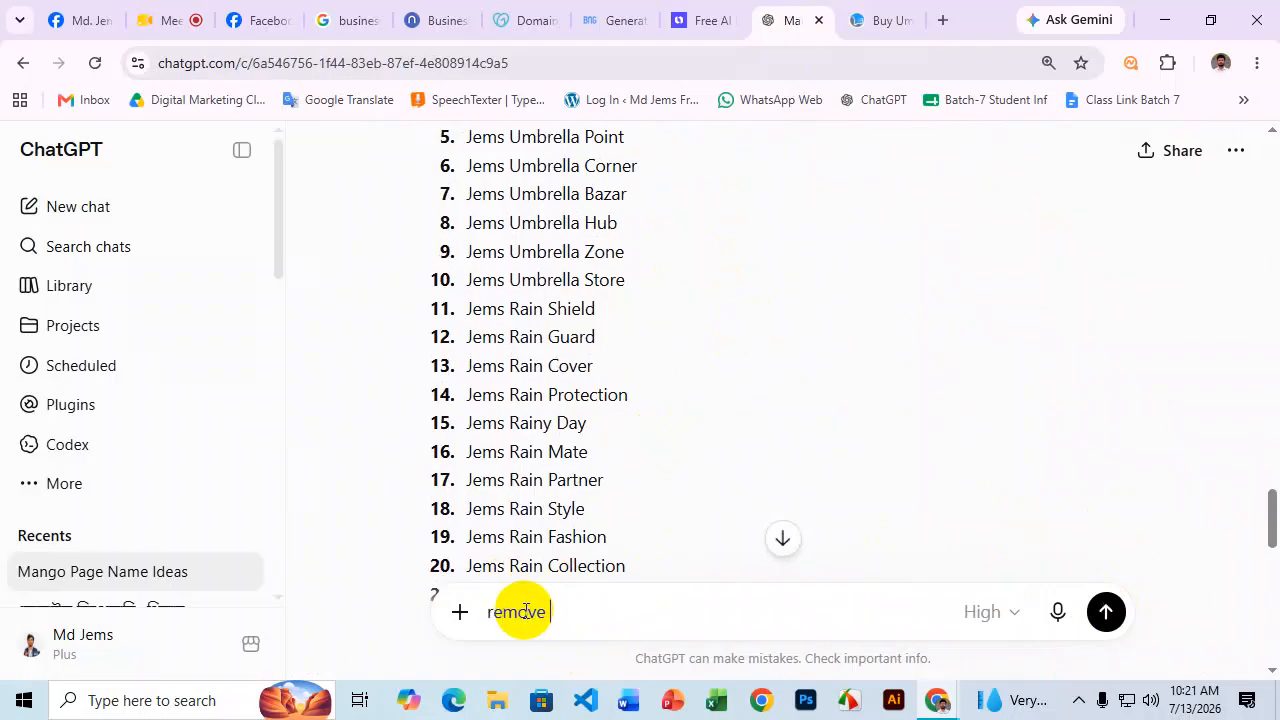
key("Return")
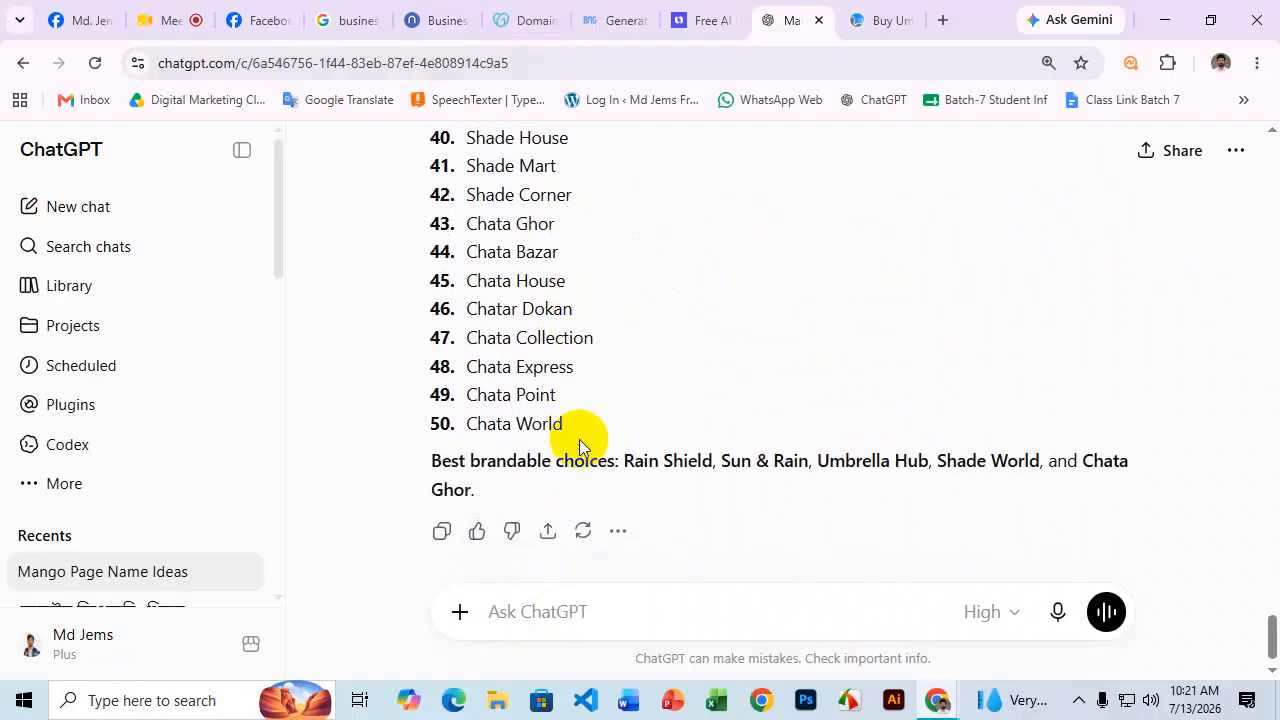
Go to the Namelix results tab and back to its brand info form.
left_click(710, 15)
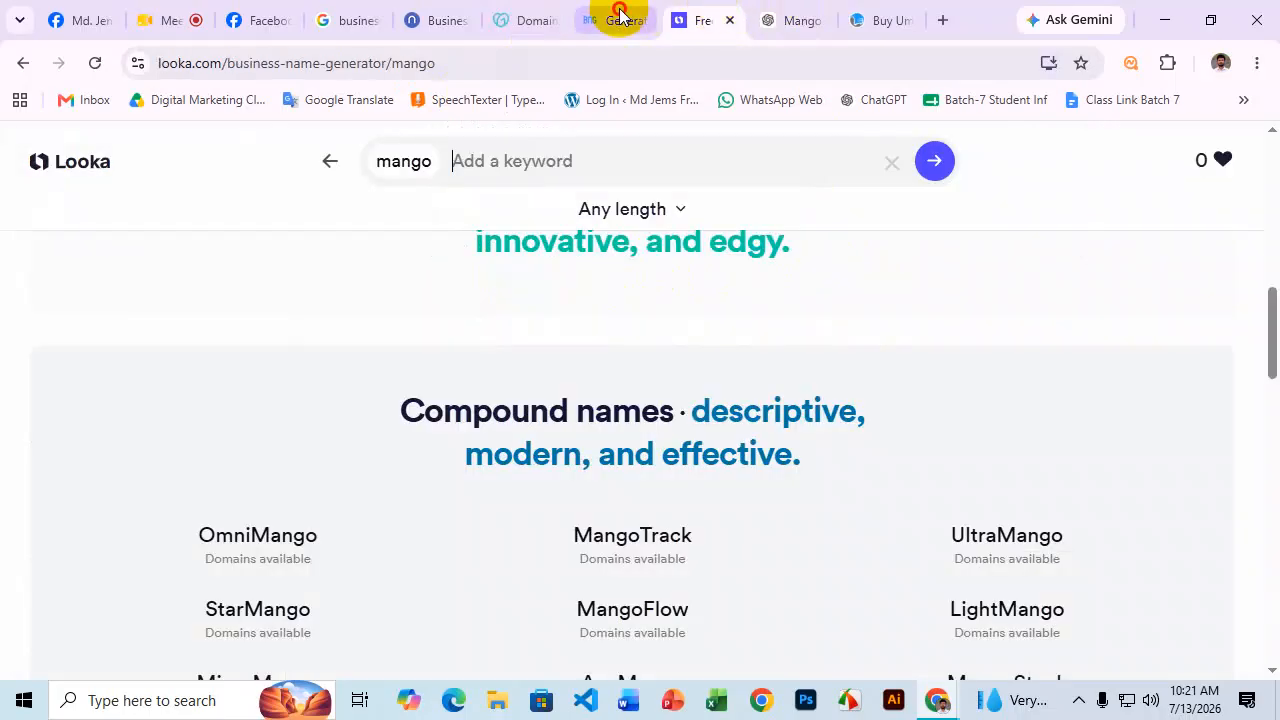
left_click(614, 15)
left_click(505, 16)
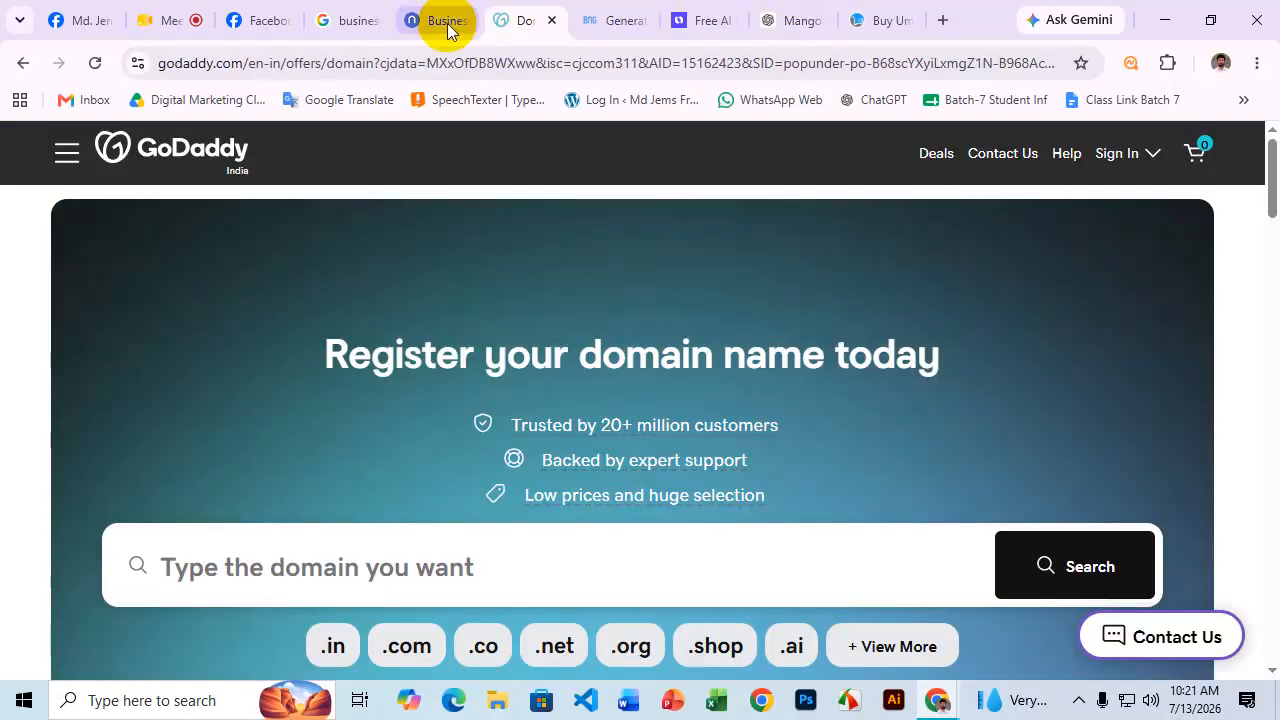
left_click(449, 26)
left_click(24, 62)
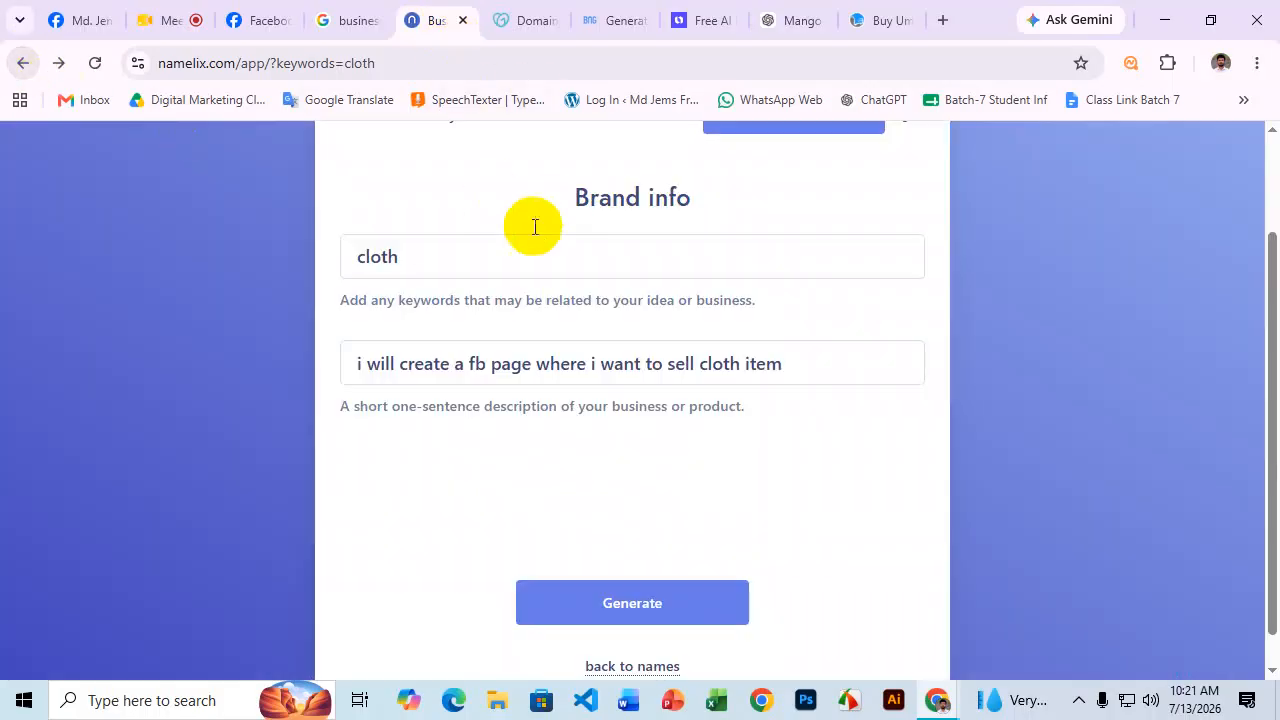
Replace 'cloth' with 'Umbrella' in the keyword and description, then generate new names.
double_click(380, 254)
type("Umbrella")
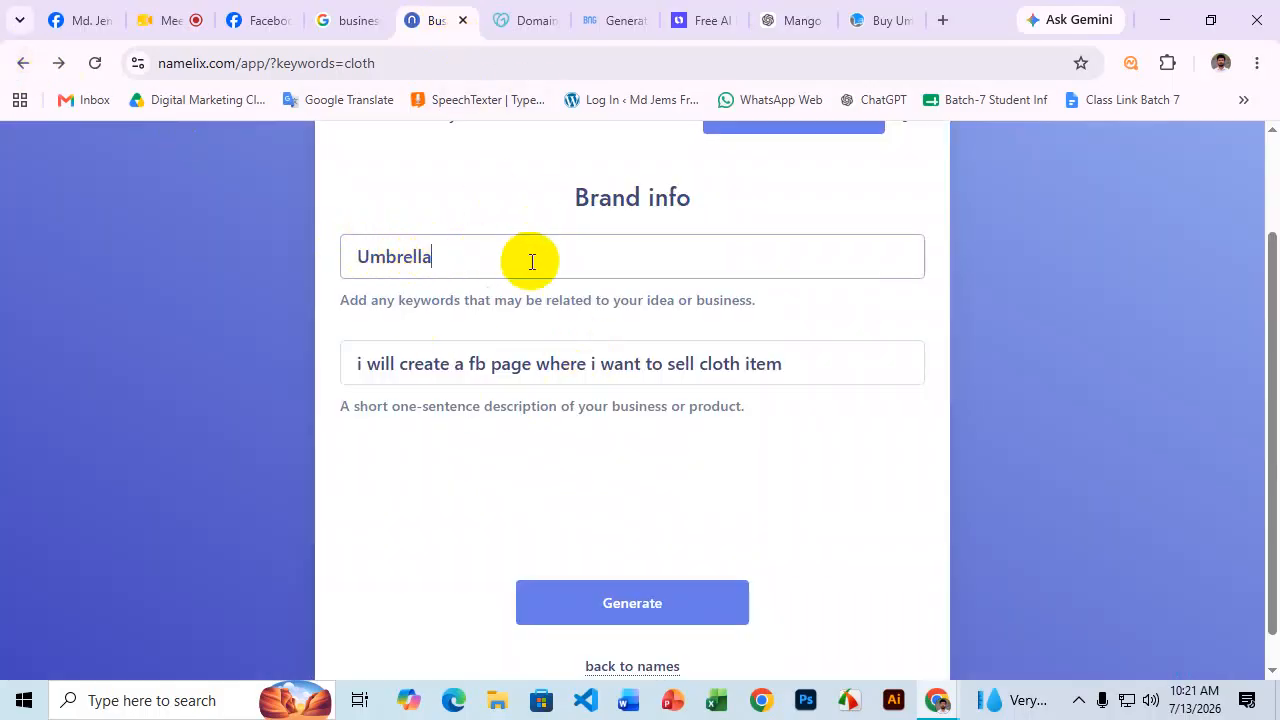
left_click(790, 358)
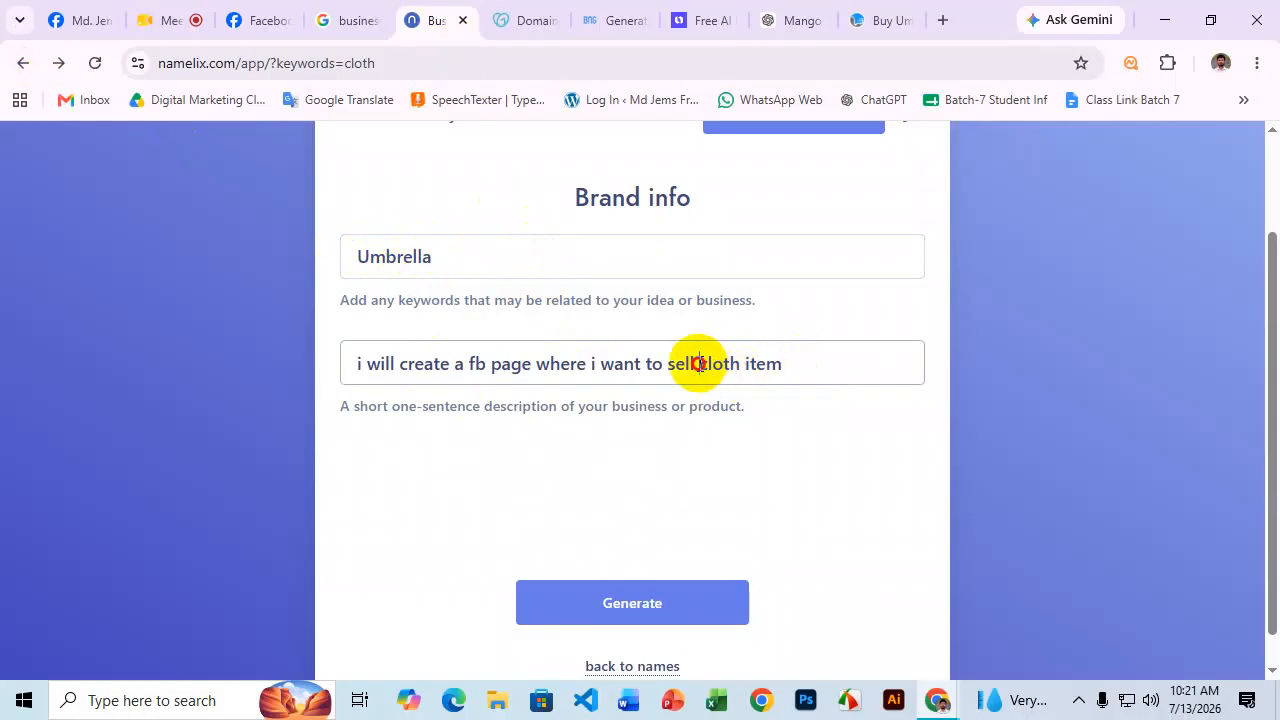
left_click_drag(699, 363, 735, 363)
type("Umbrella")
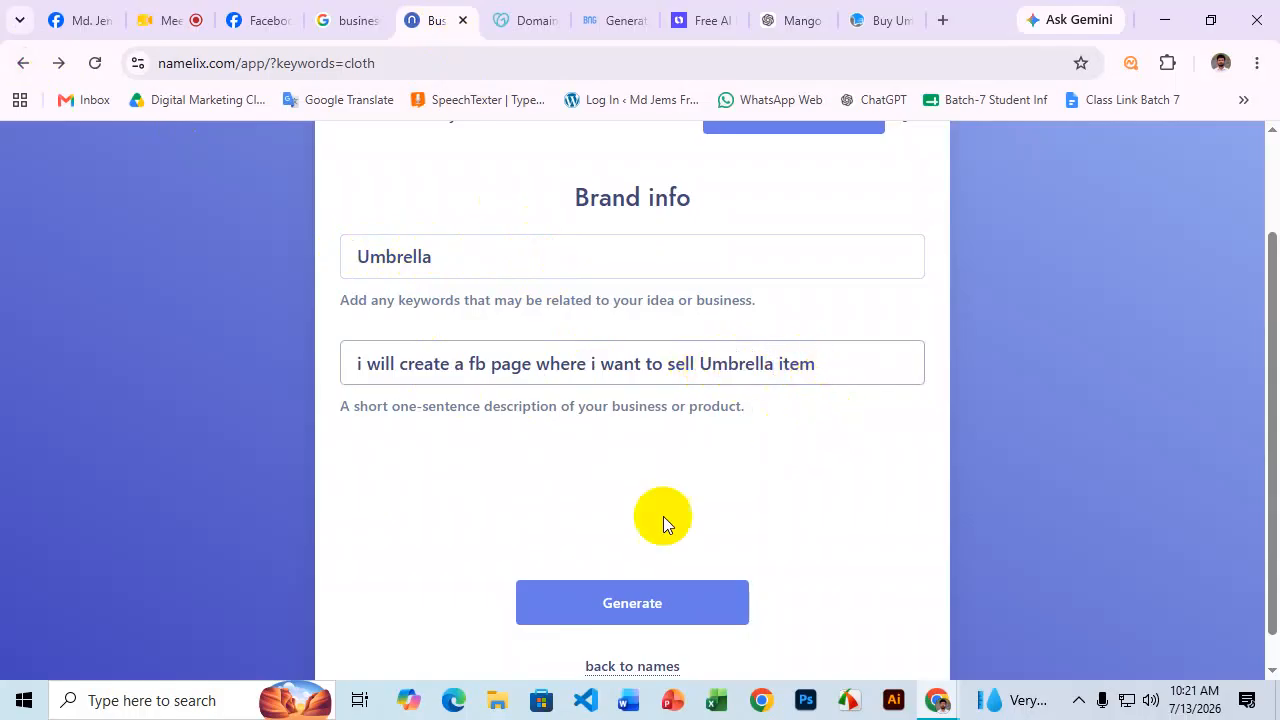
left_click(645, 607)
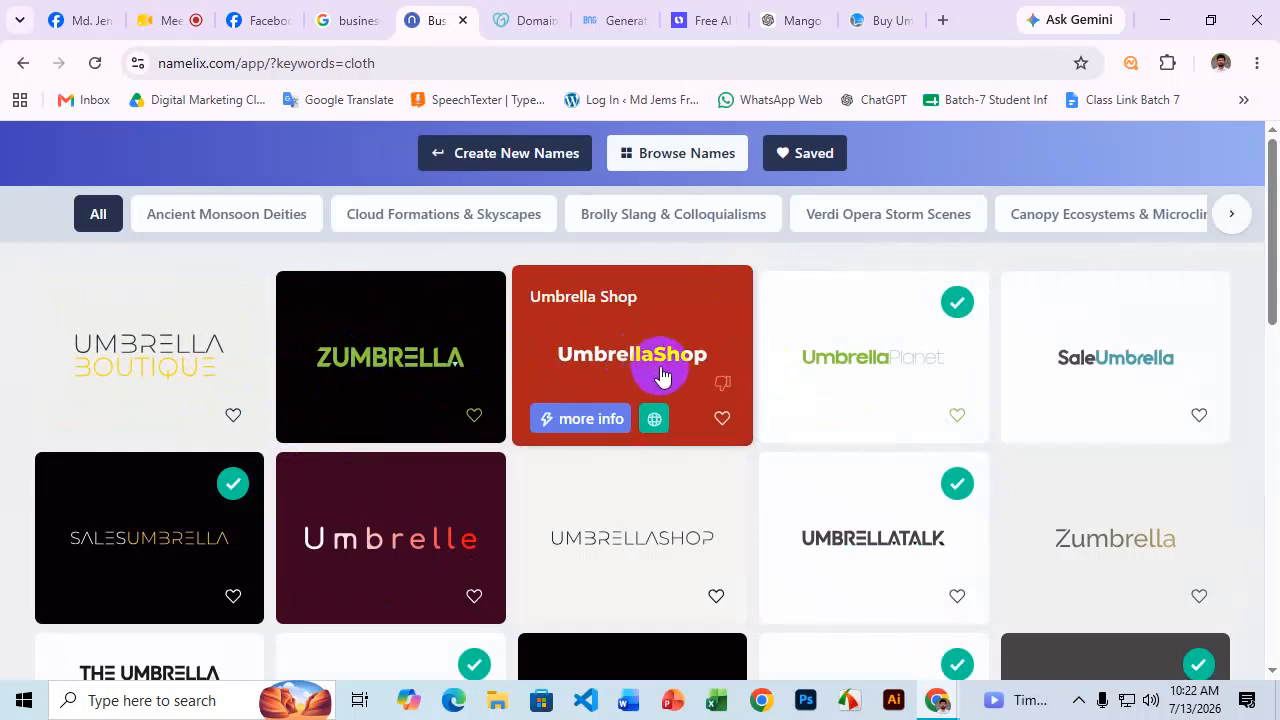
Scroll through the Namelix results and open the Sale Umbrella logo design.
scroll(1100, 300, "down", 1)
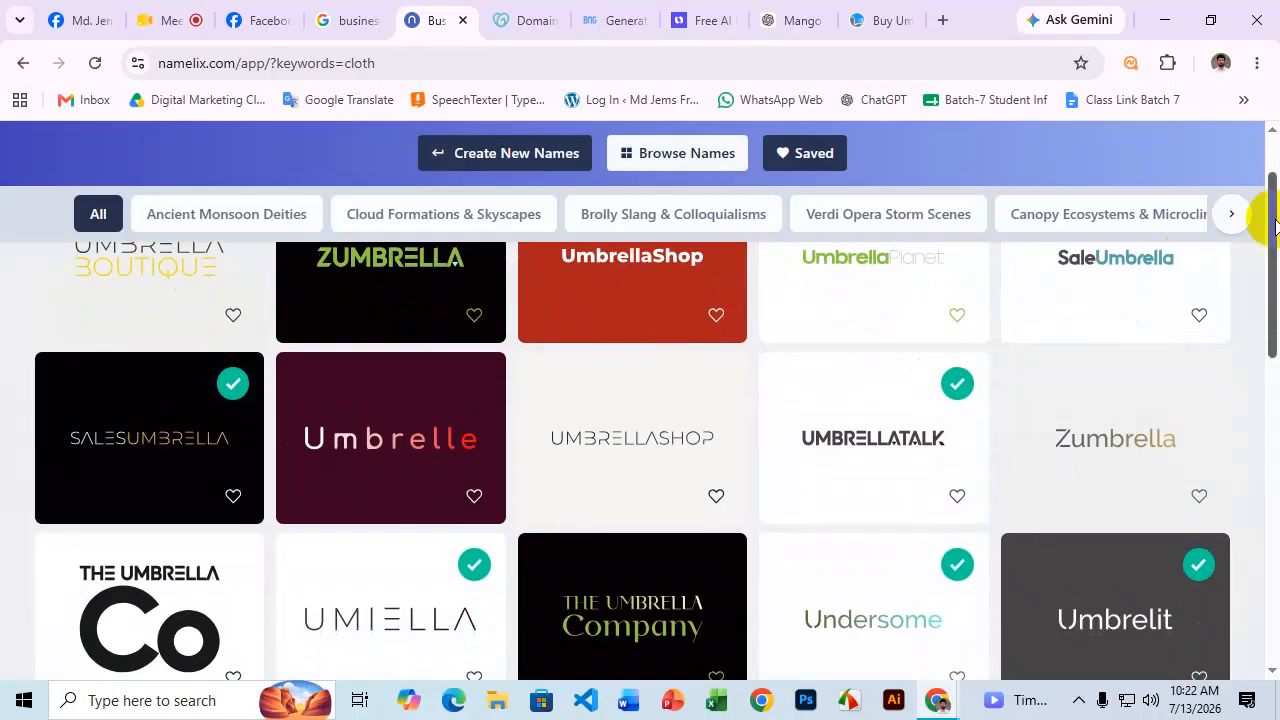
scroll(1185, 290, "down", 1)
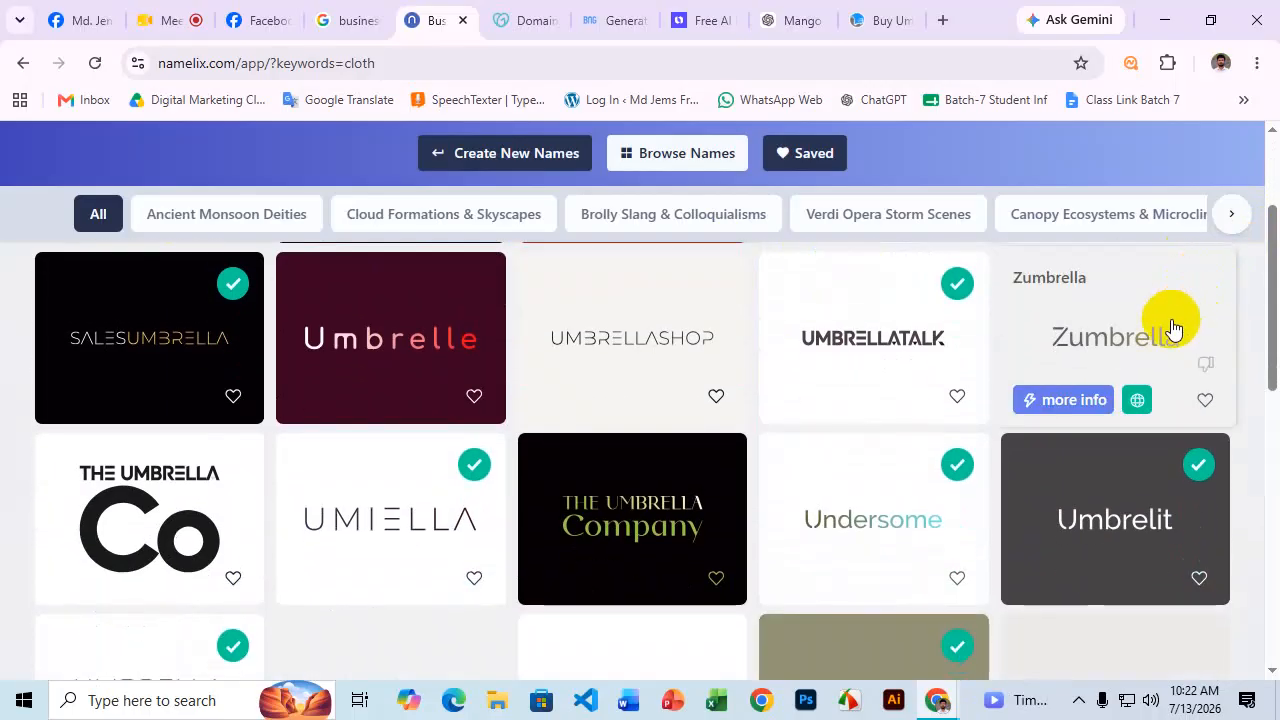
scroll(1145, 345, "down", 3)
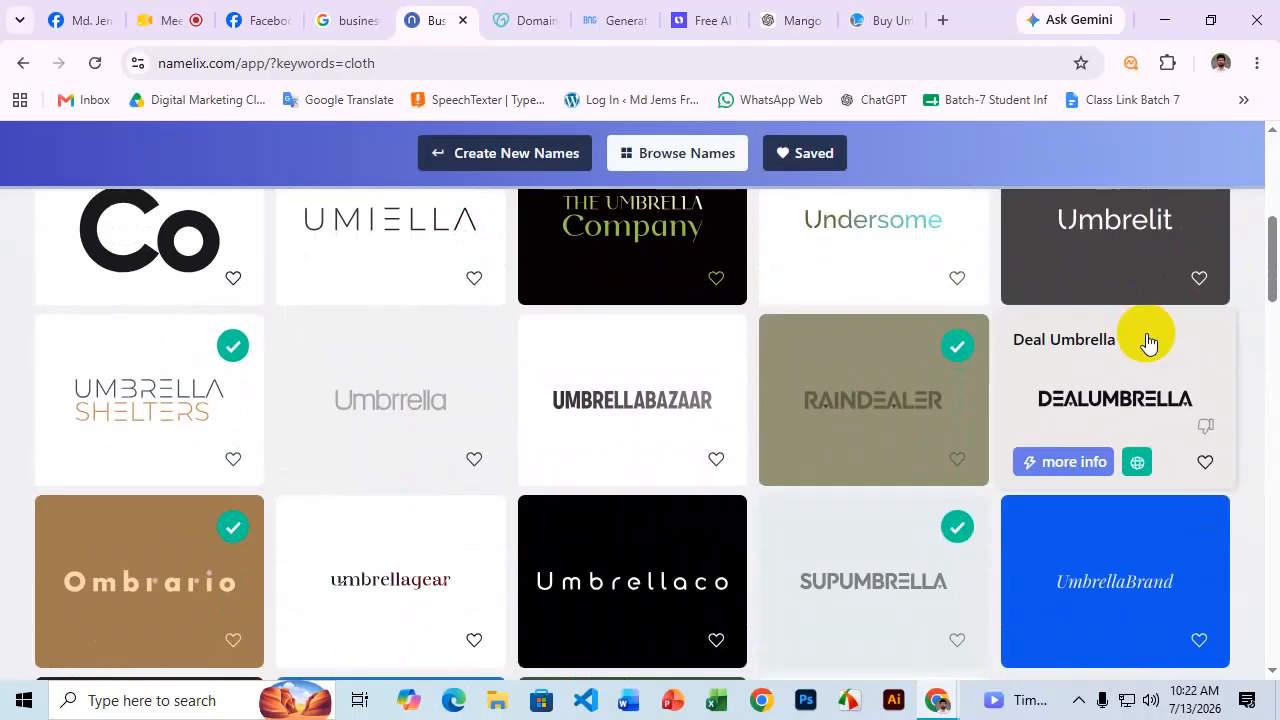
scroll(1150, 347, "down", 2)
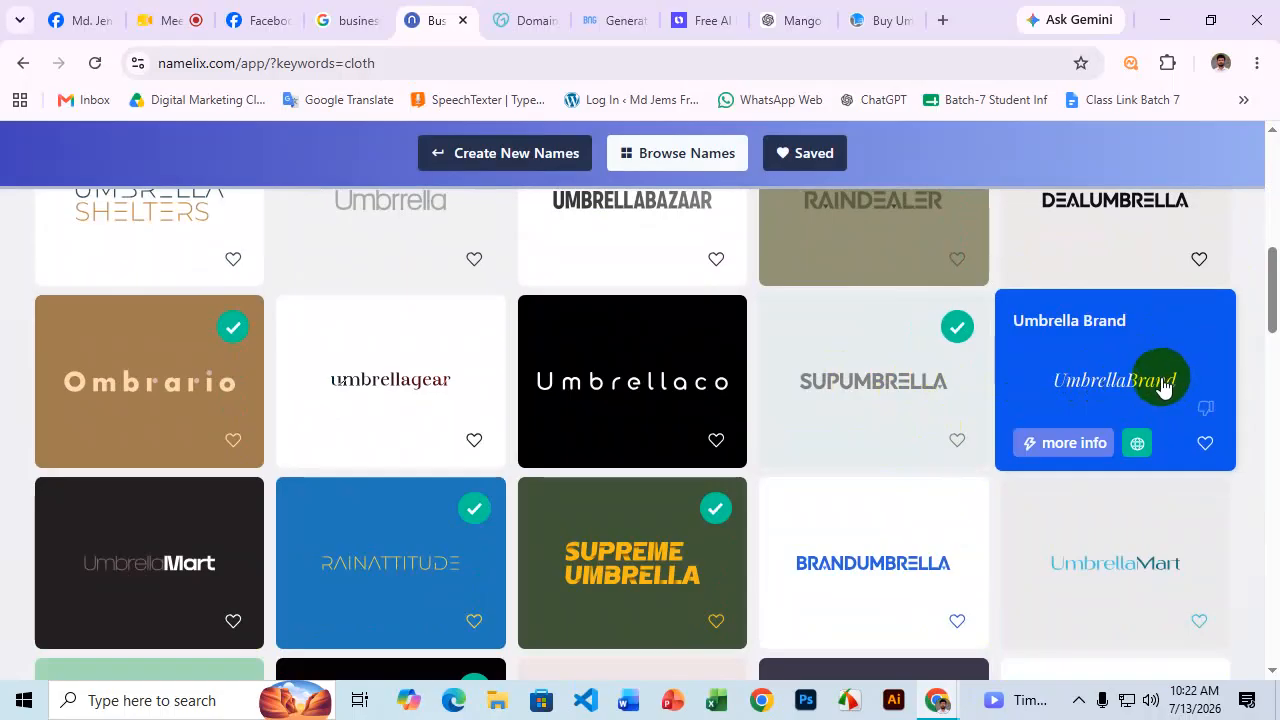
scroll(1160, 390, "down", 3)
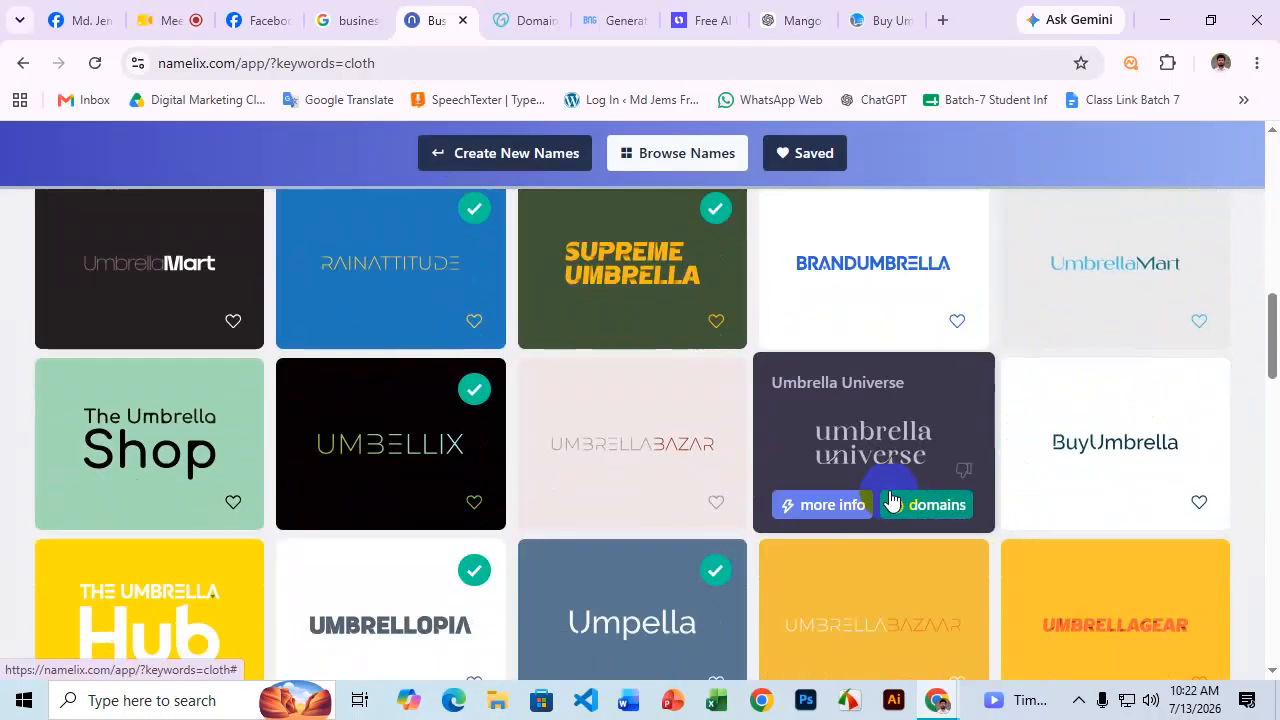
scroll(891, 500, "down", 2)
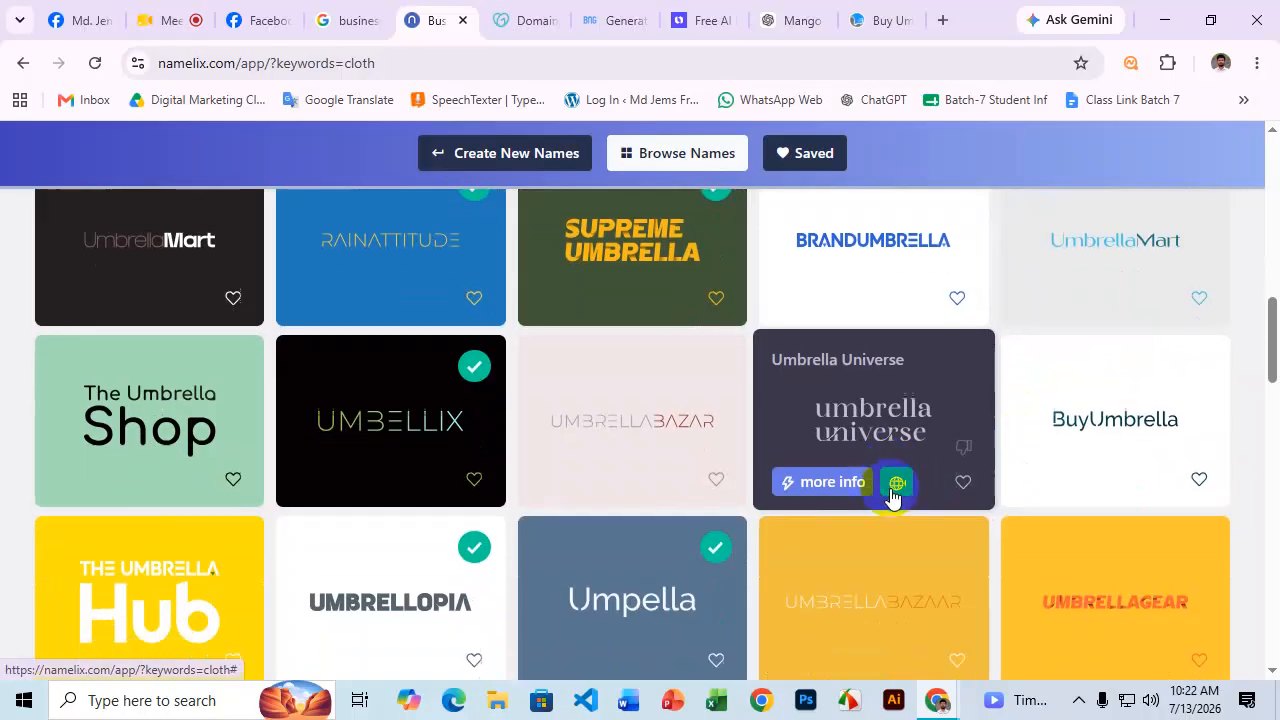
scroll(910, 478, "up", 10)
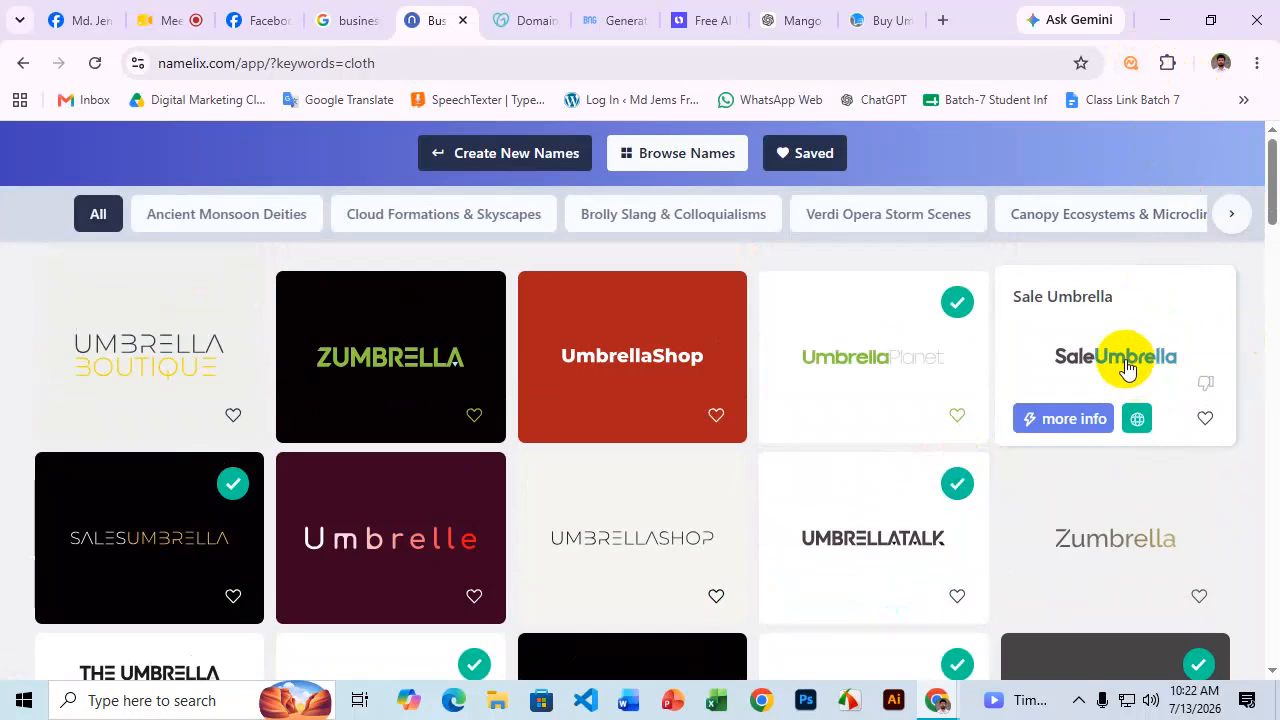
left_click(1123, 360)
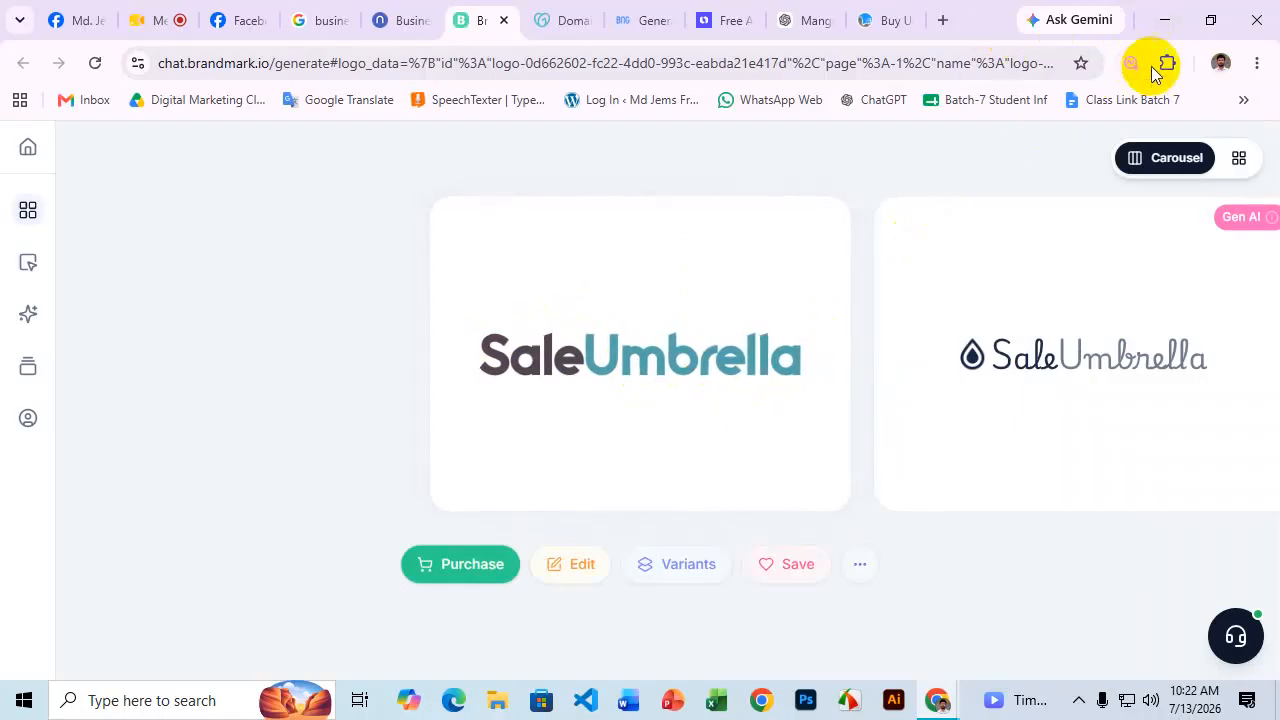
Capture the SaleUmbrella wordmark with Lightshot, copy it, and return to ChatGPT.
left_click(1080, 699)
left_click(1099, 580)
left_click_drag(436, 266, 846, 454)
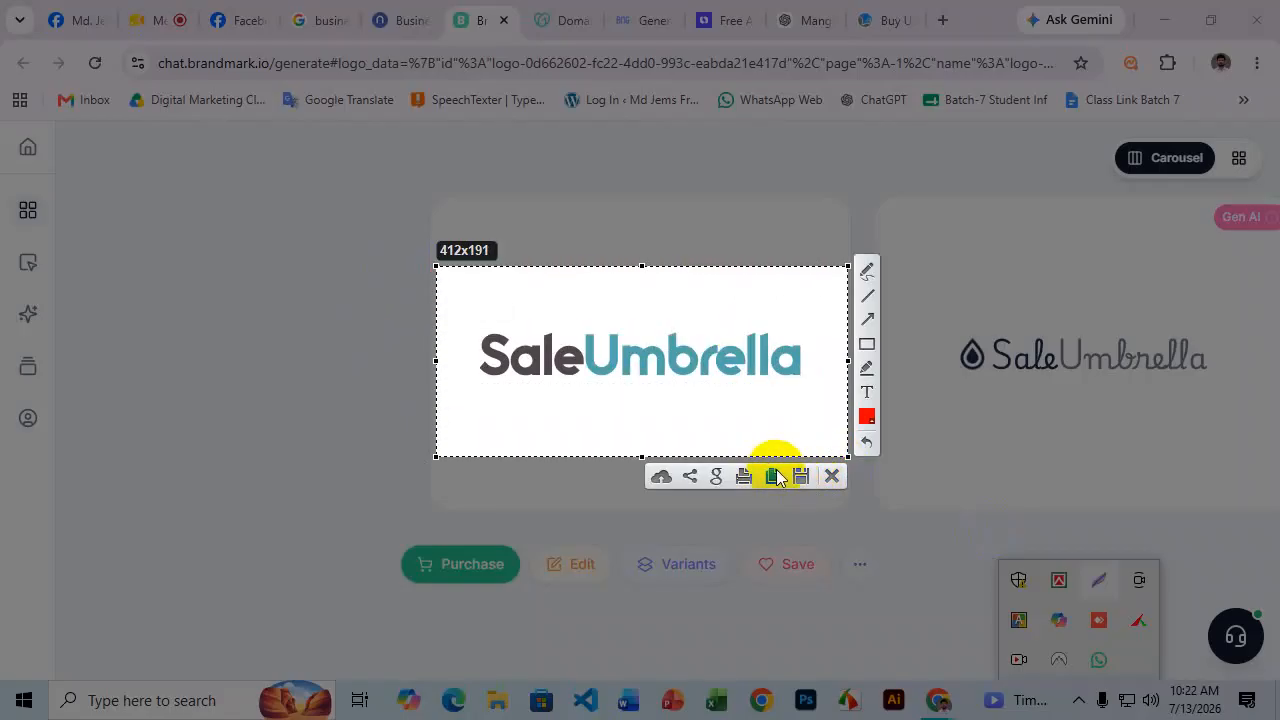
left_click(773, 474)
left_click(808, 20)
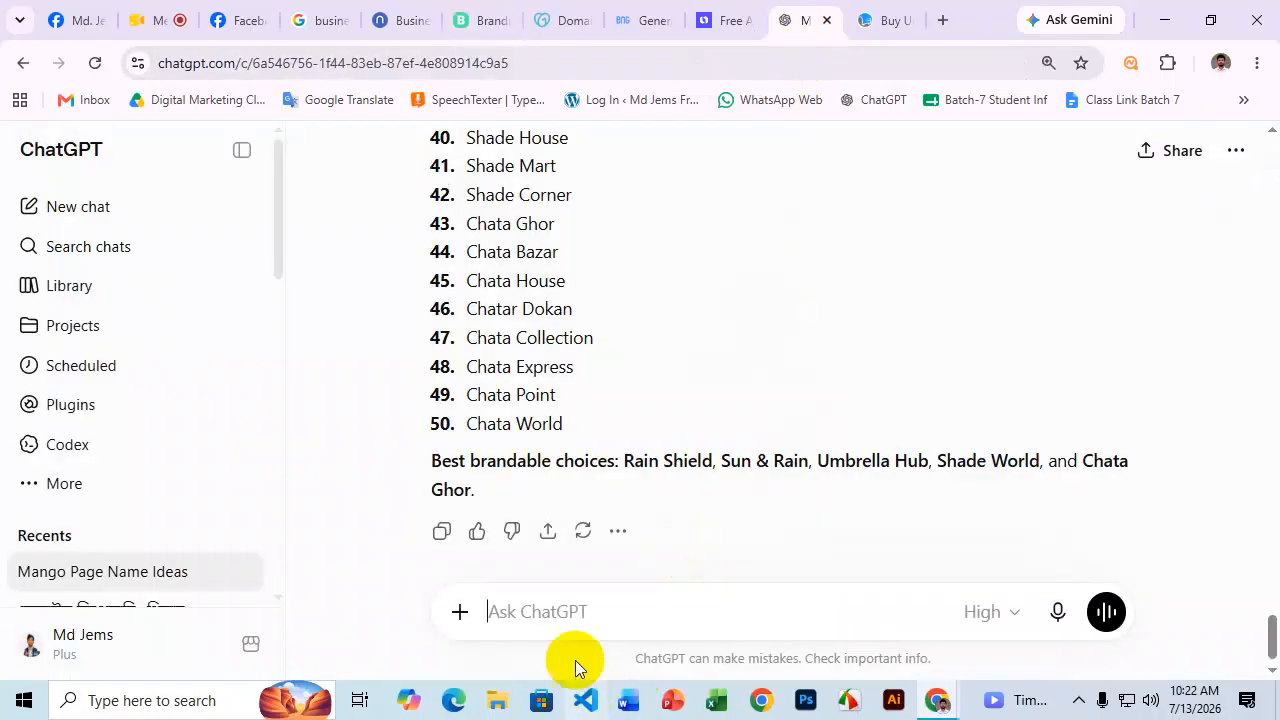
Send the pasted logo image with a 'tex' prompt and select the returned 'SaleUmbrella' text.
left_click(557, 610)
key("ctrl+v")
type("tex")
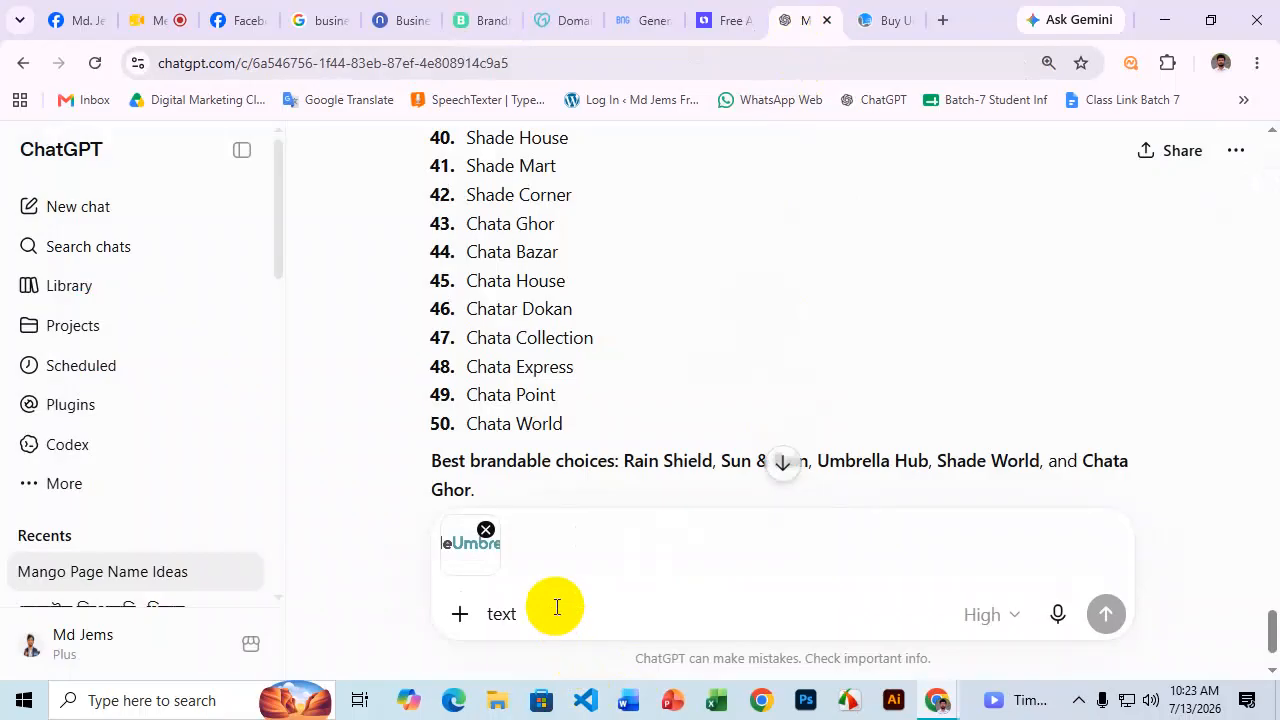
left_click(1105, 613)
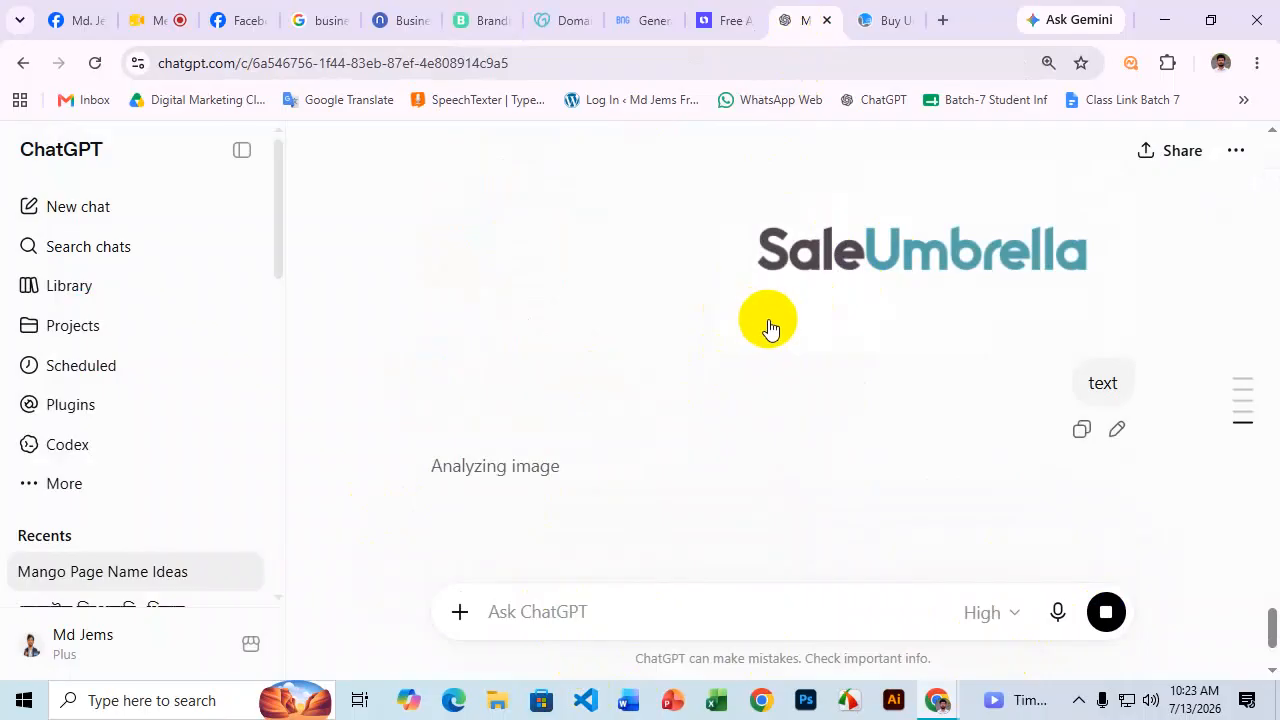
scroll(769, 330, "down", 2)
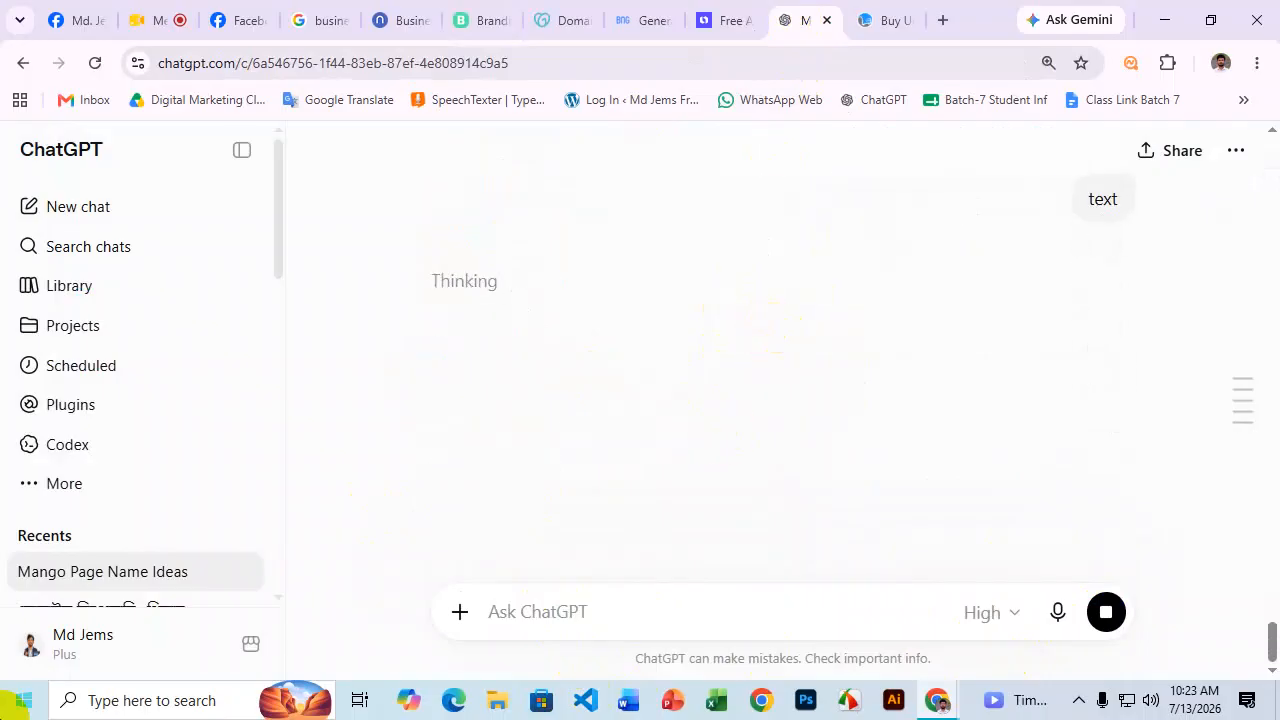
left_click_drag(420, 281, 545, 287)
On Facebook, go through Menu > Pages to open the Create Page form.
left_click(234, 19)
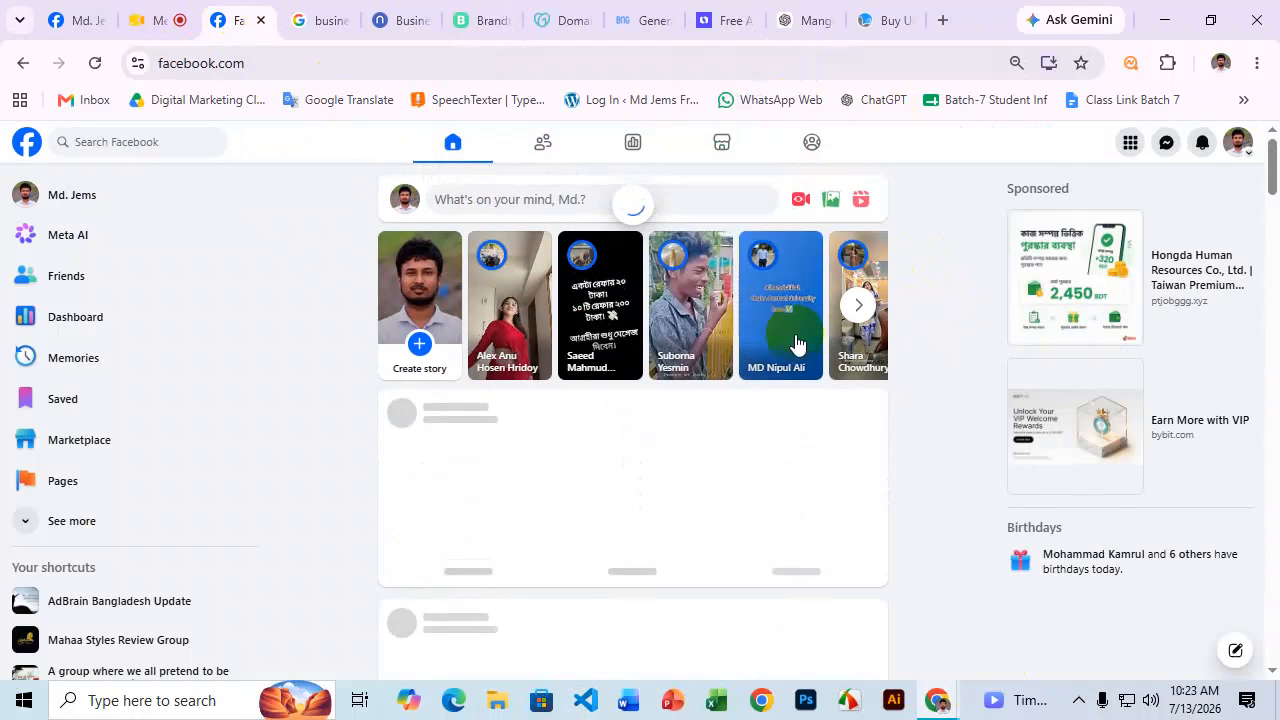
left_click(1127, 146)
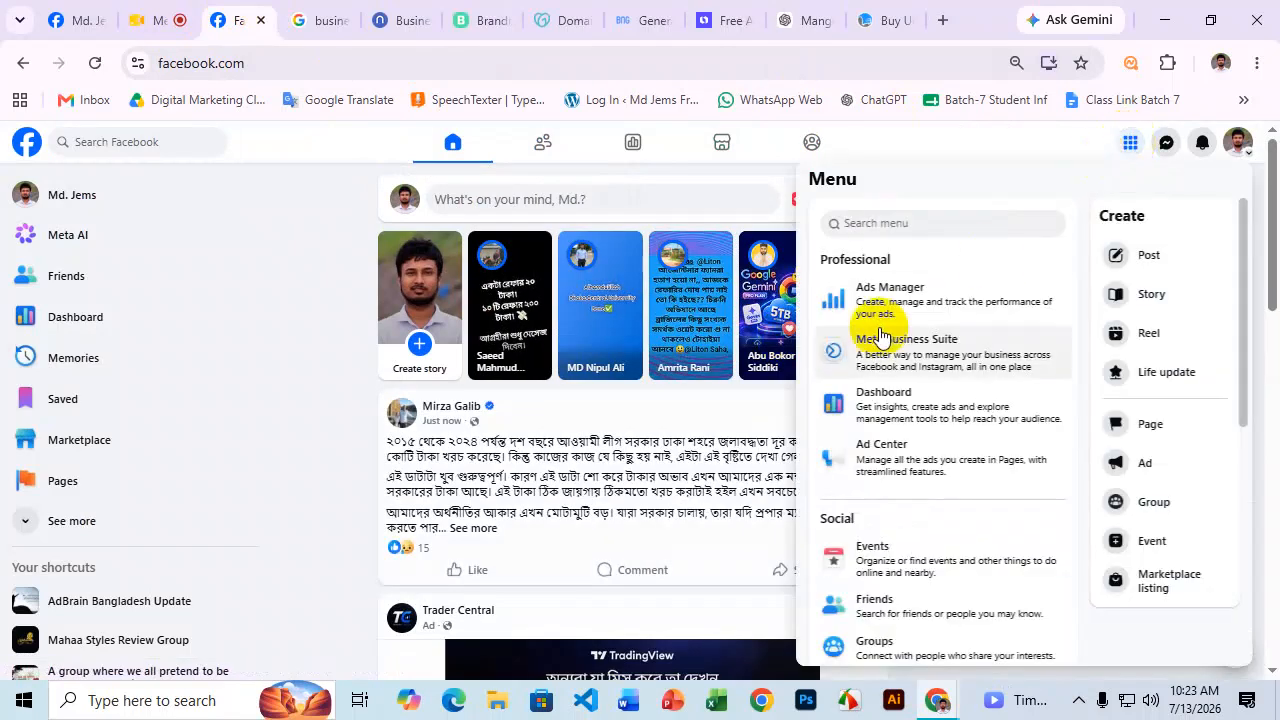
scroll(930, 380, "down", 4)
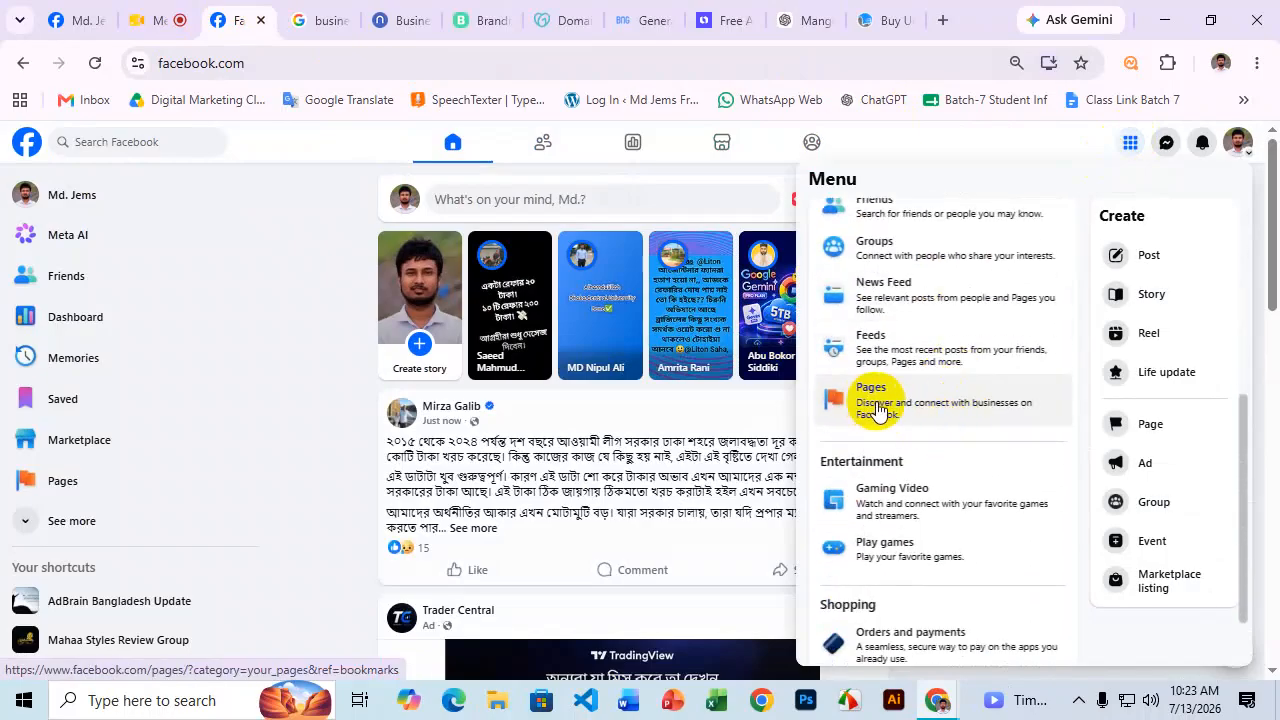
left_click(85, 485)
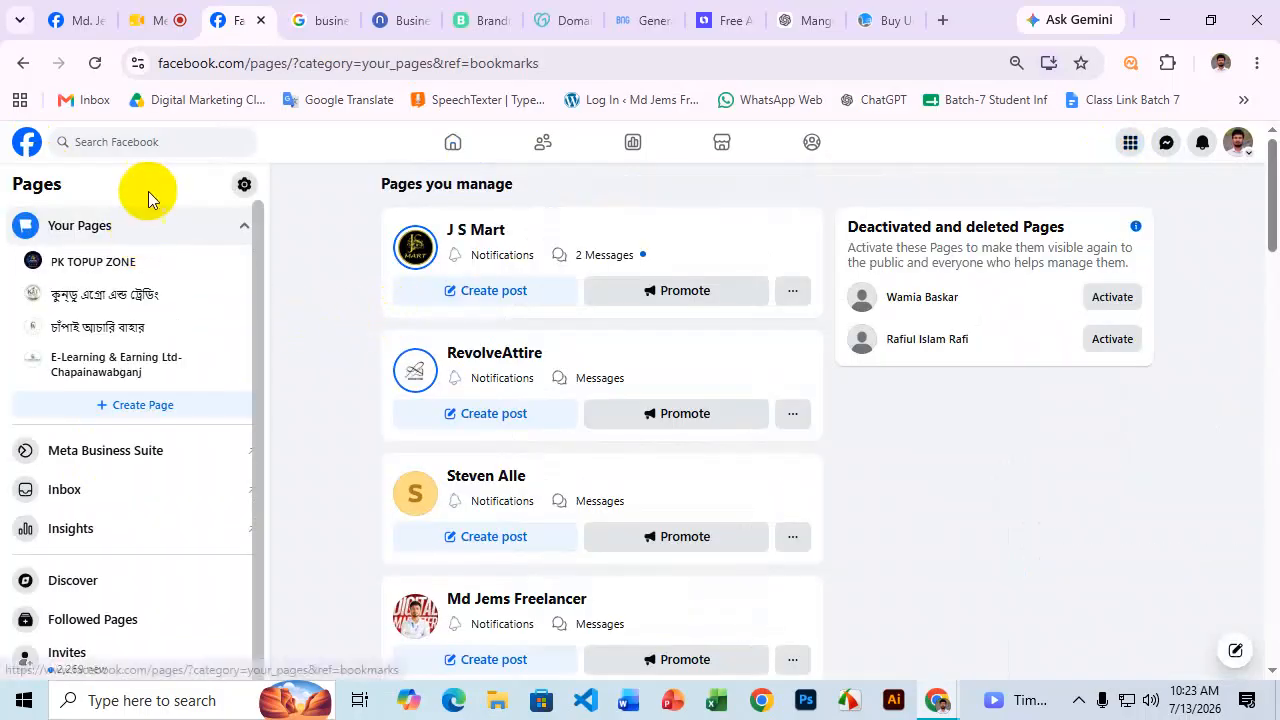
left_click(143, 410)
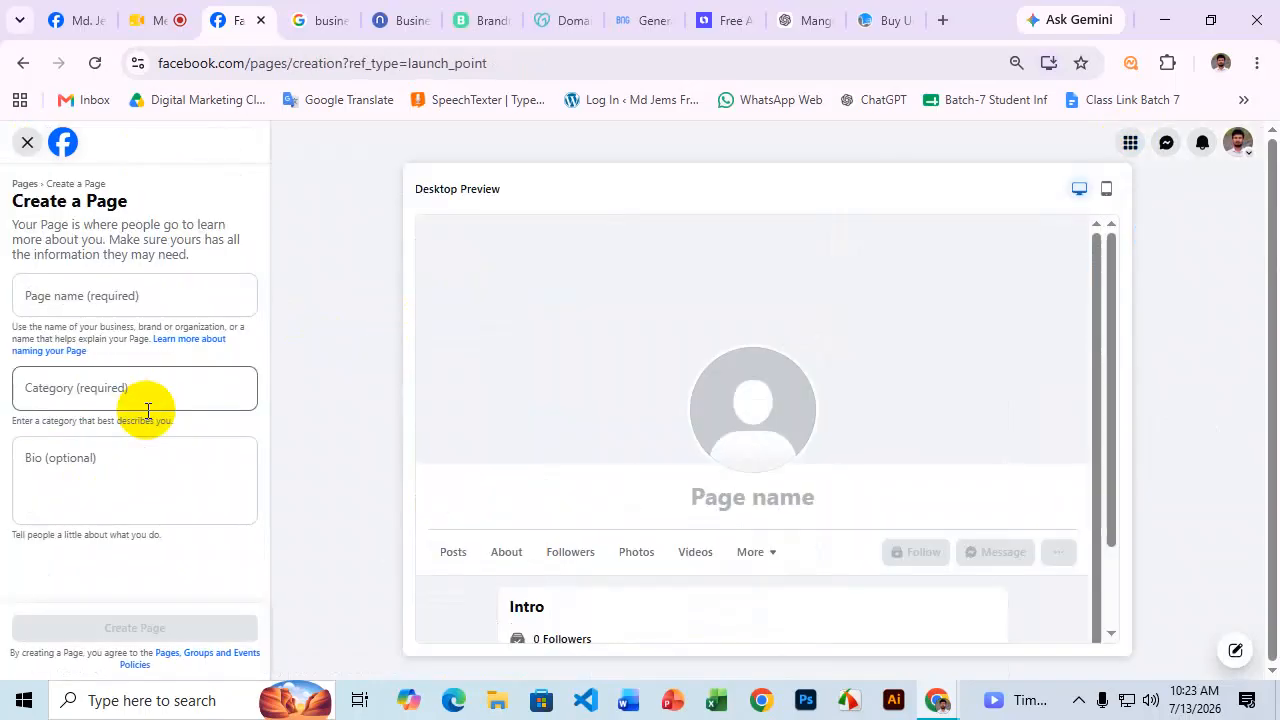
Paste 'SaleUmbrella' as the page name and focus the empty Category field.
left_click(152, 305)
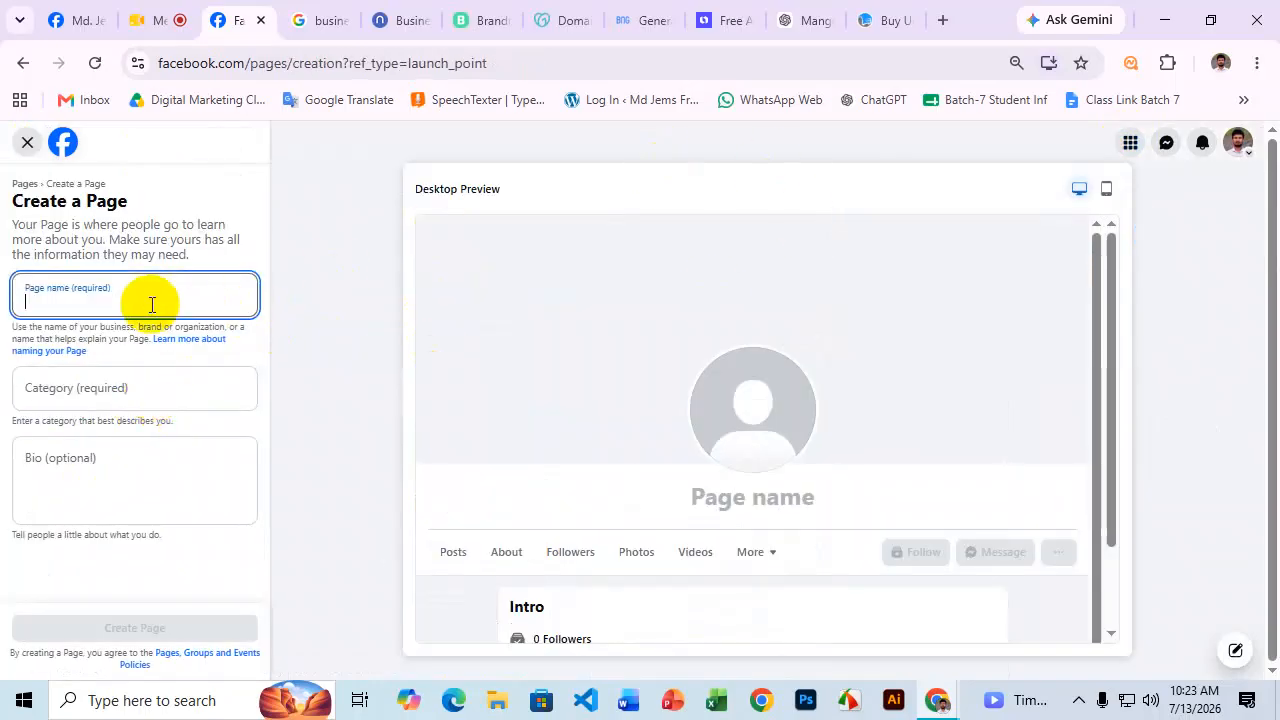
key("ctrl+v")
left_click(186, 236)
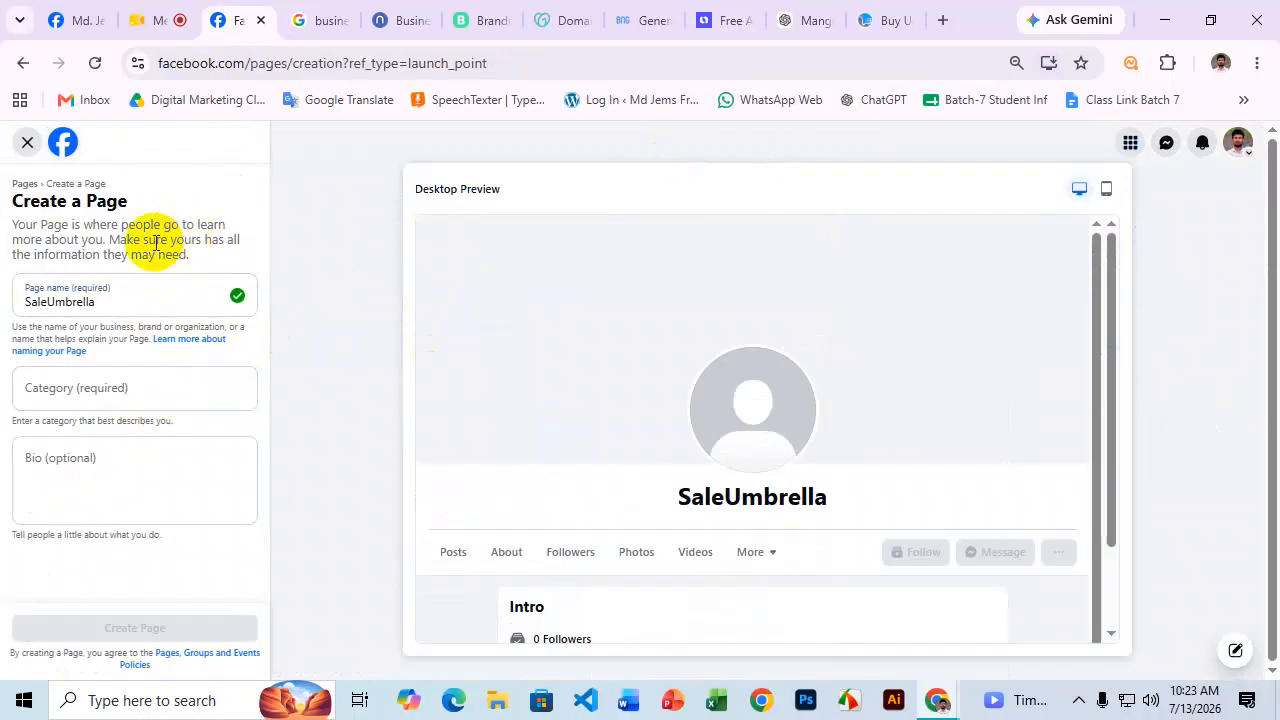
left_click(88, 395)
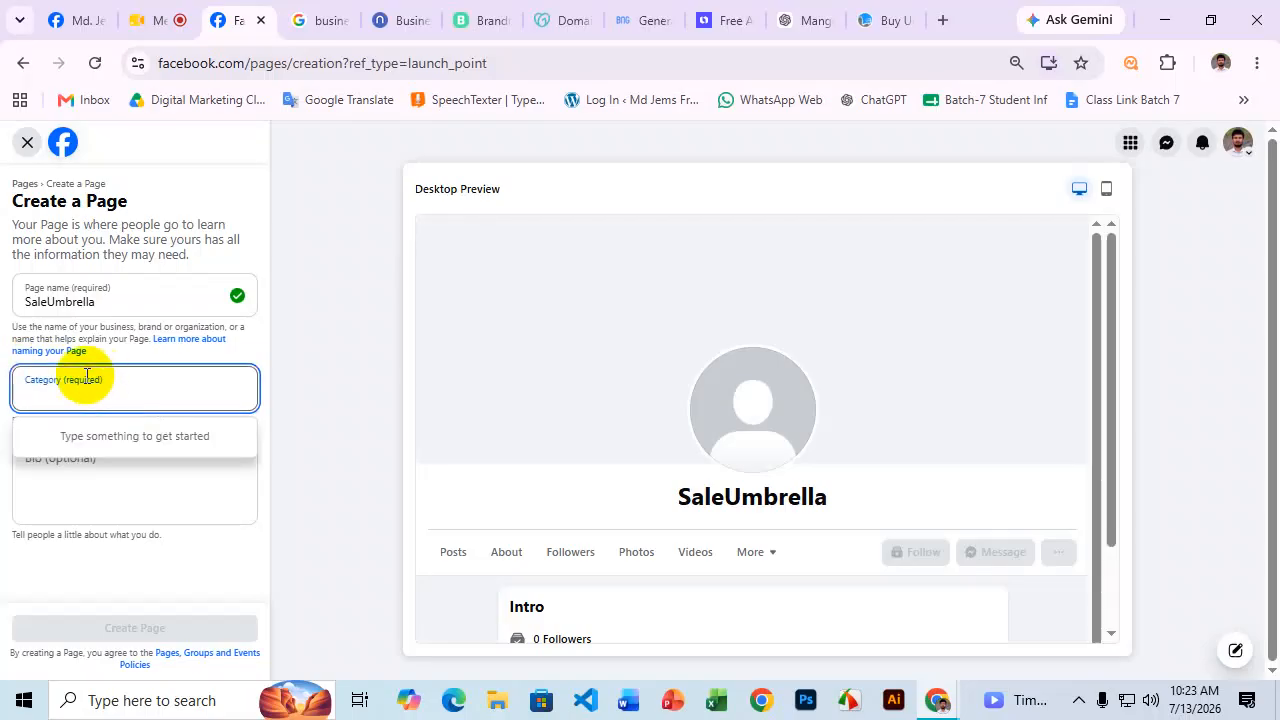
left_click(27, 371)
left_click_drag(28, 371, 98, 385)
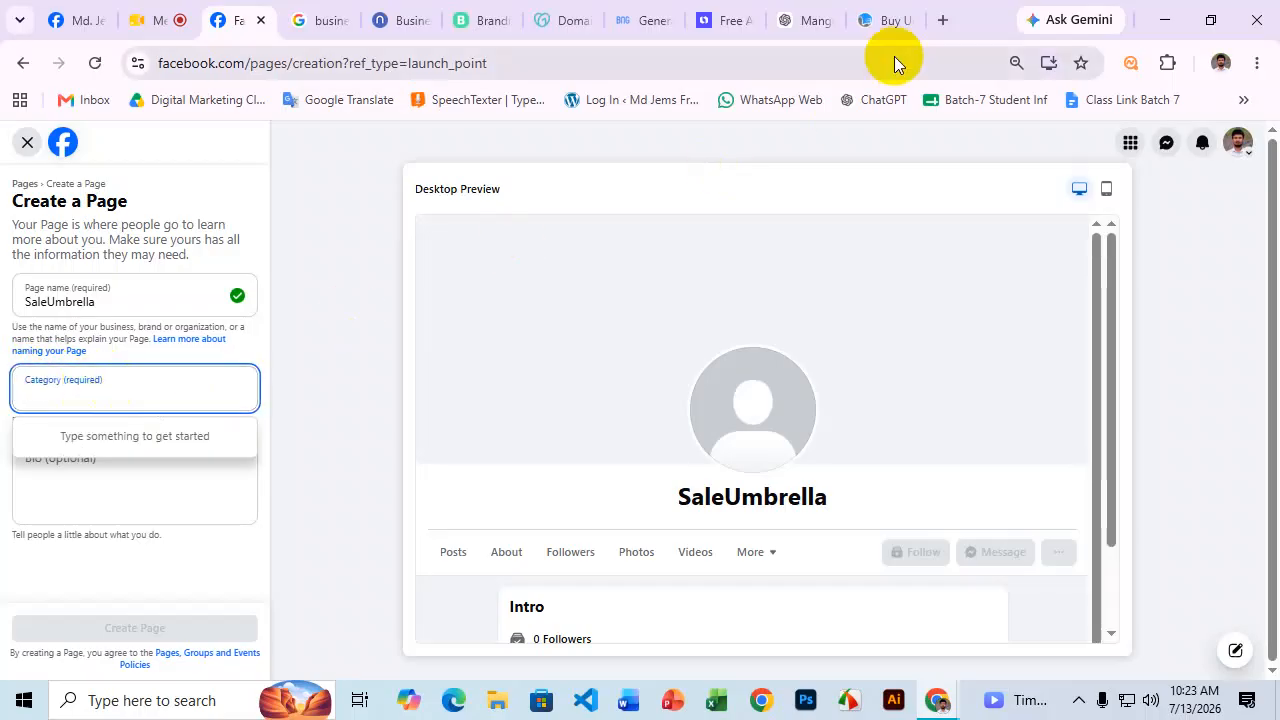
Ask ChatGPT which Facebook category suits the SaleUmbrella page.
left_click(812, 27)
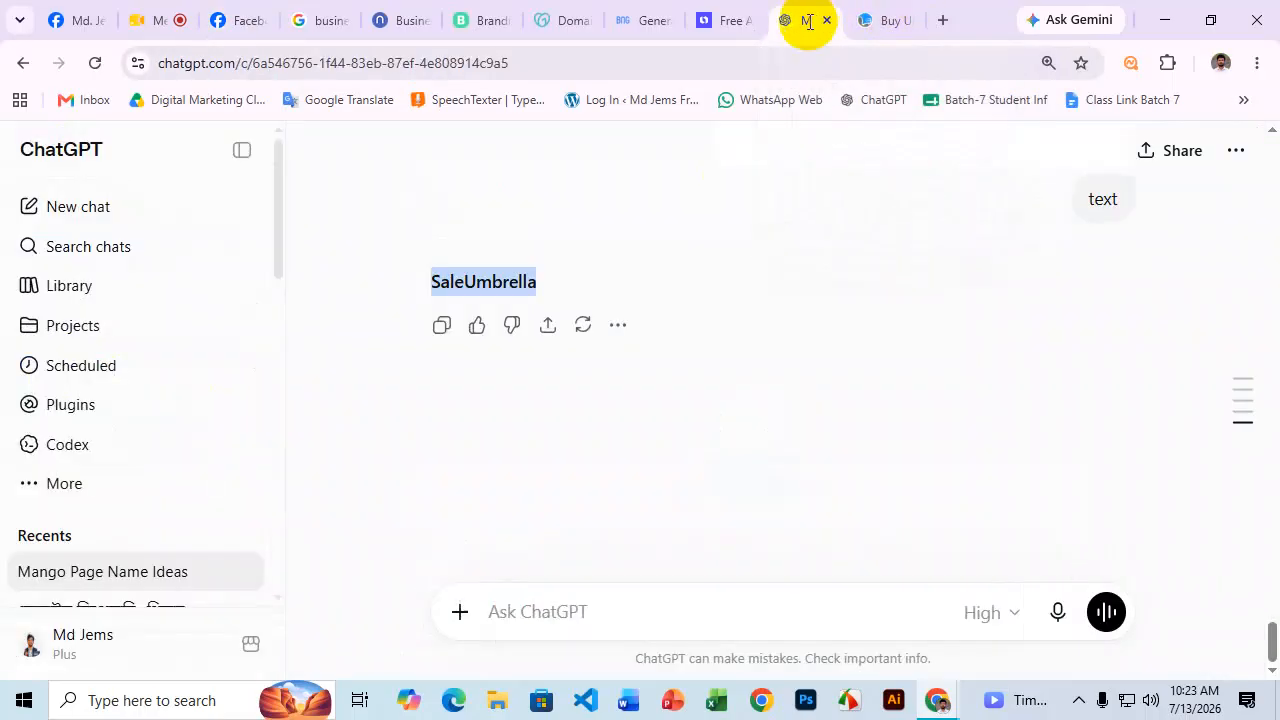
left_click(532, 610)
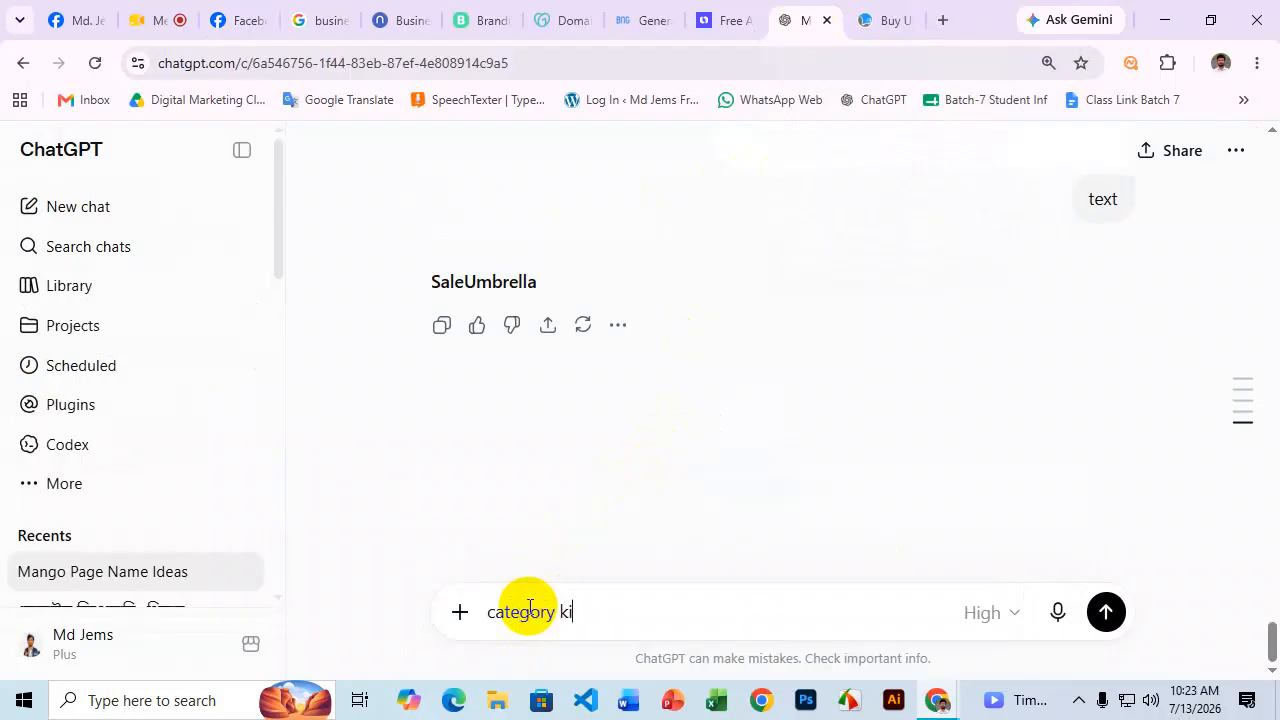
key("Return")
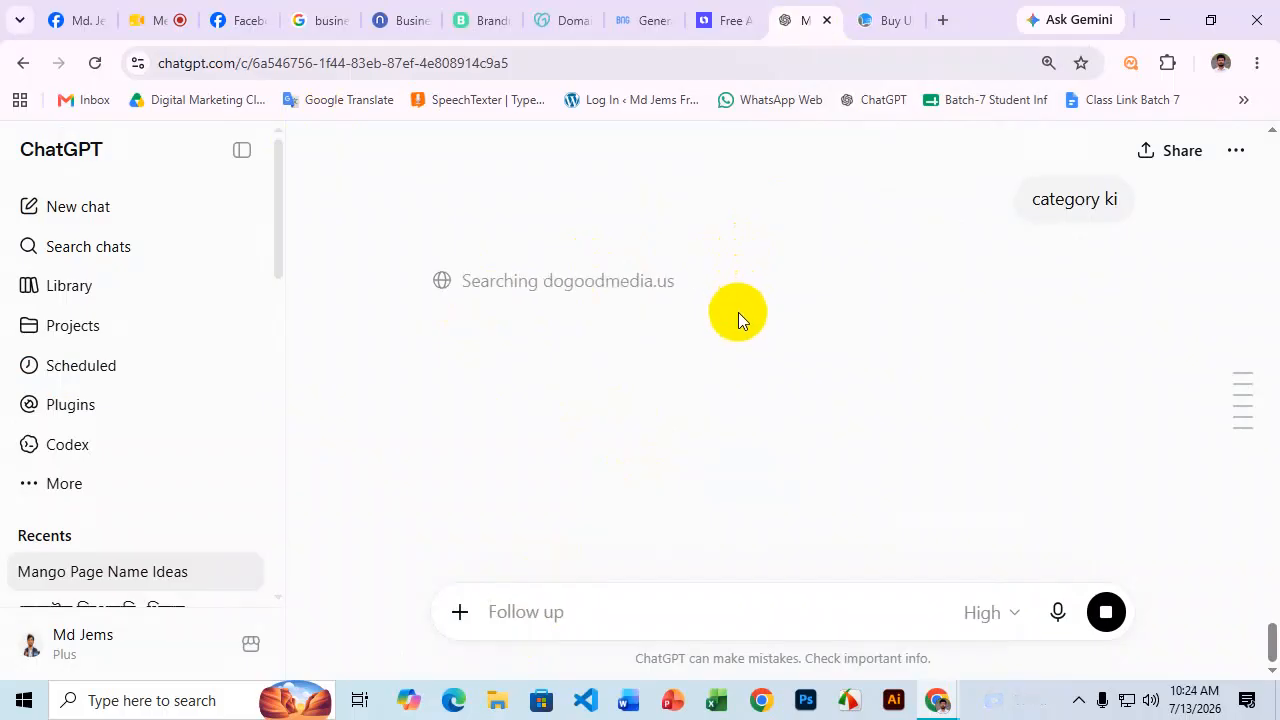
Copy the Product/Service, Accessories and E-commerce Website suggestions, ending with Shopping & Retail.
scroll(789, 336, "down", 1)
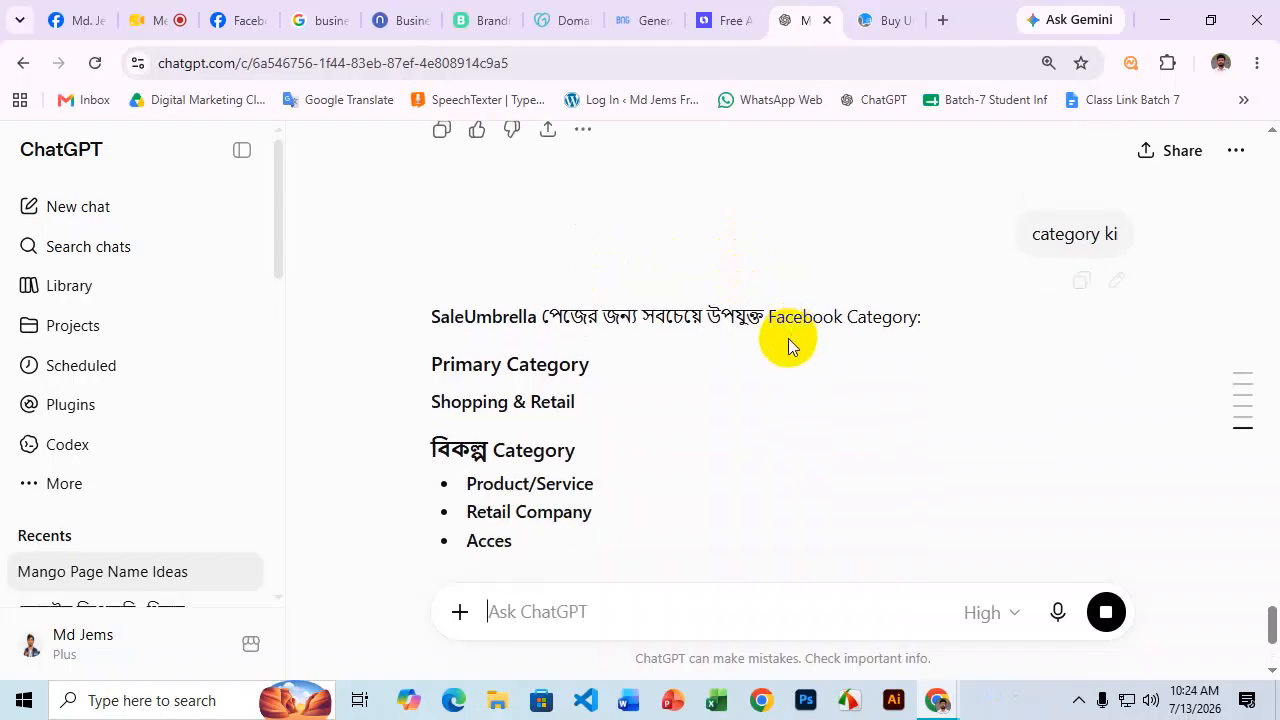
scroll(897, 306, "down", 1)
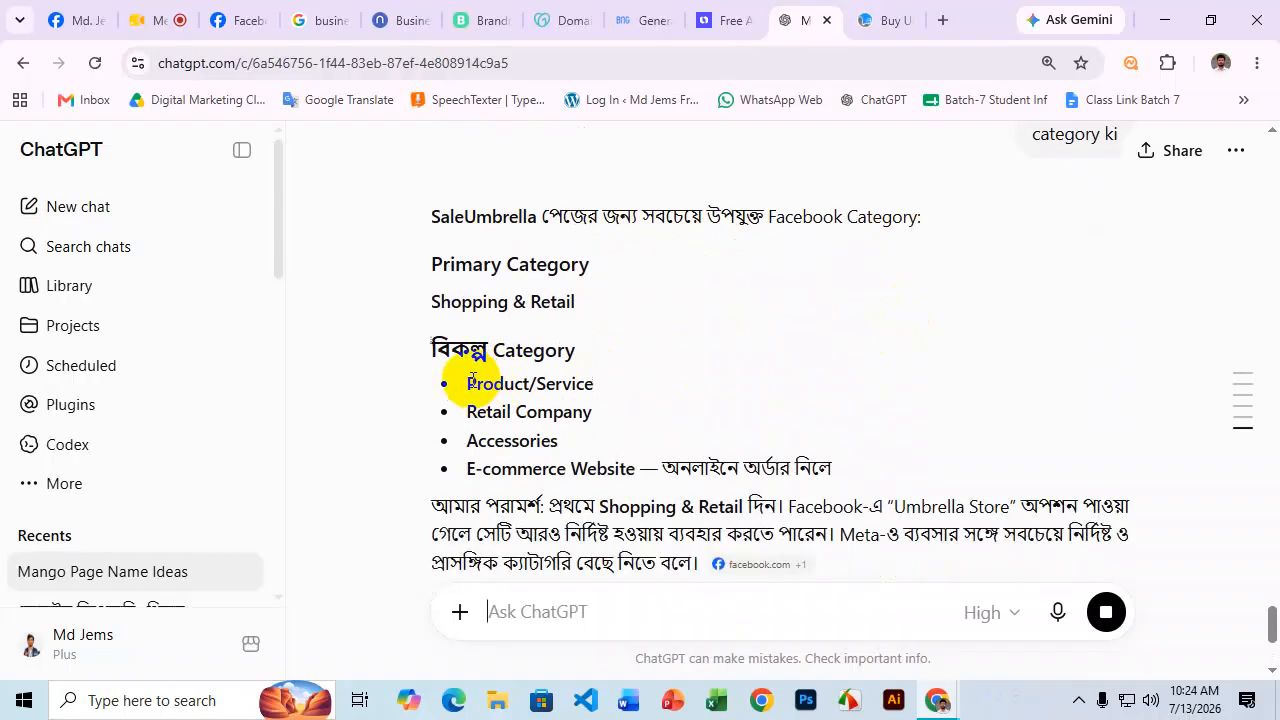
left_click_drag(468, 383, 600, 380)
left_click(606, 391)
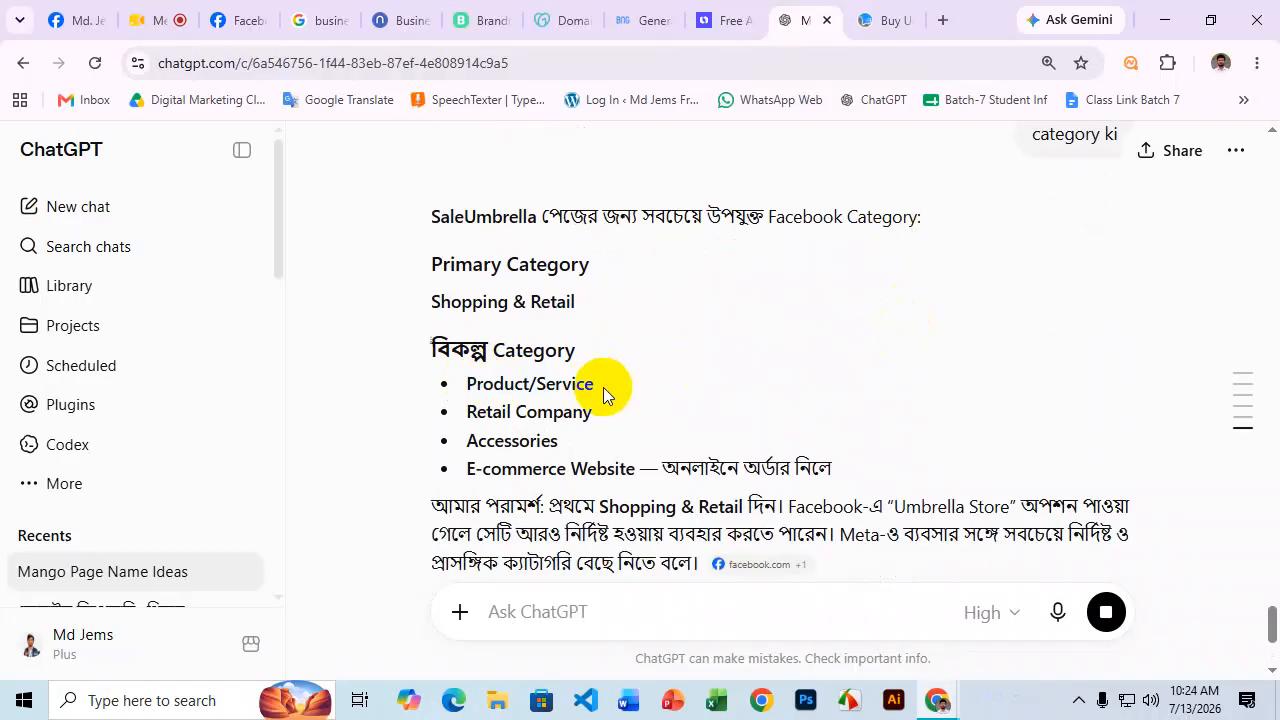
triple_click(527, 384)
double_click(512, 441)
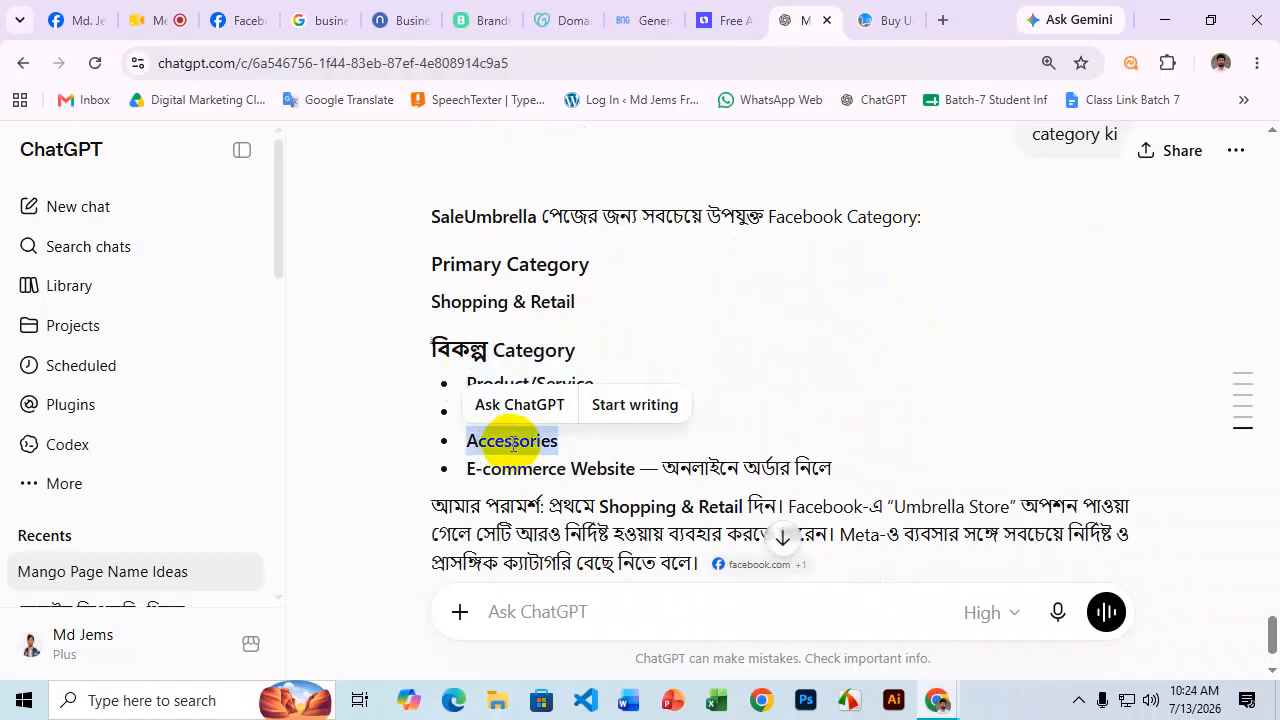
left_click(502, 468)
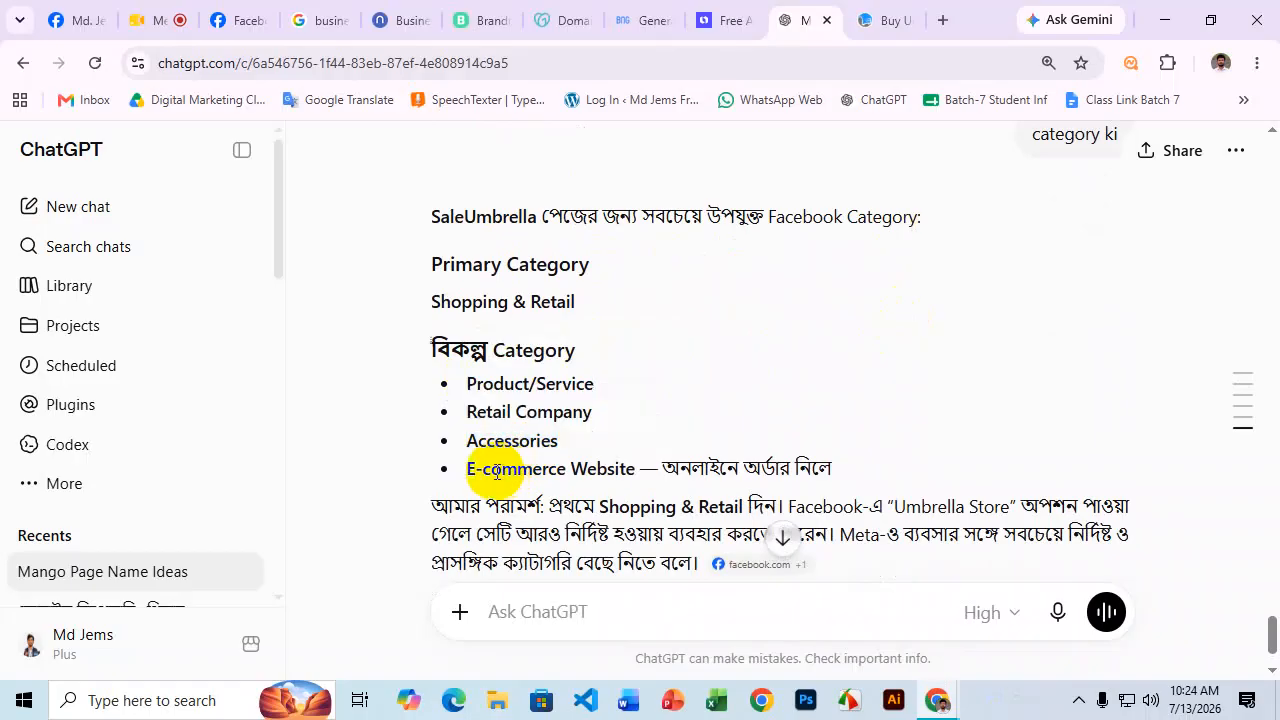
left_click_drag(457, 469, 634, 468)
scroll(620, 440, "down", 2)
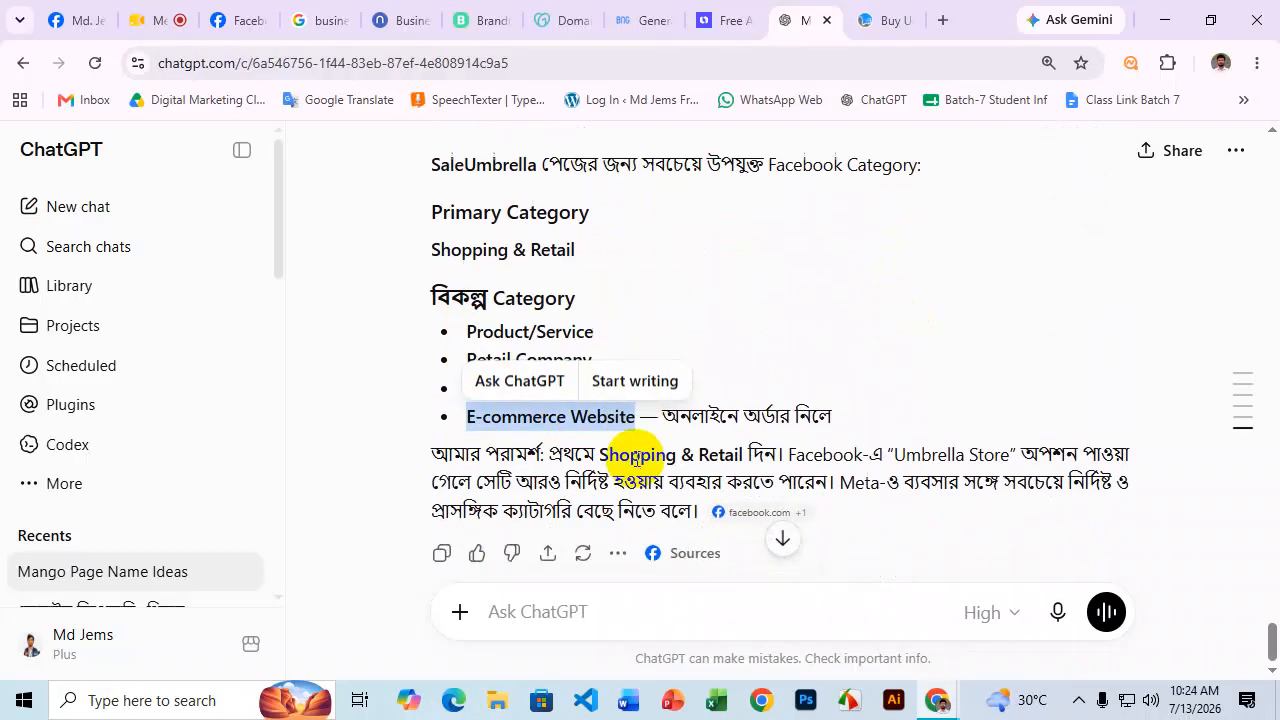
left_click_drag(600, 406, 746, 406)
key("ctrl+c")
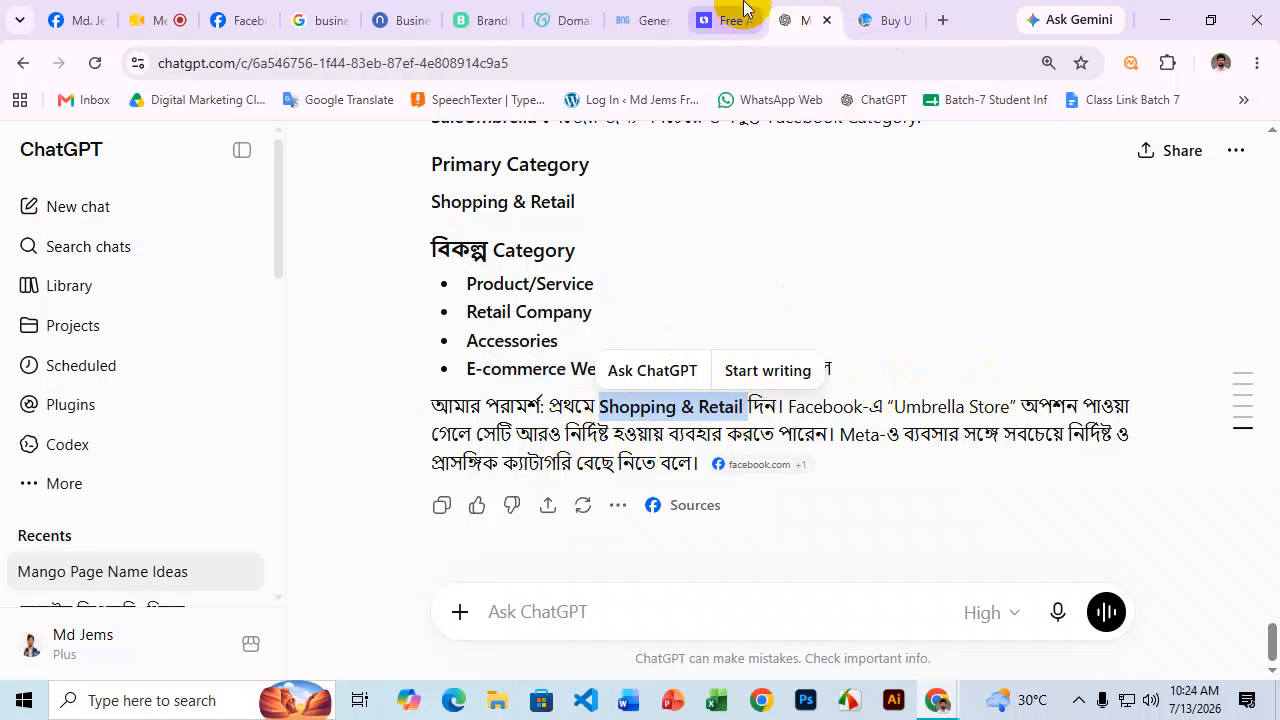
Try Shopping & Retail, Accessories, then Product/Service as the category via clipboard history.
left_click(240, 18)
left_click(120, 394)
key("ctrl+v")
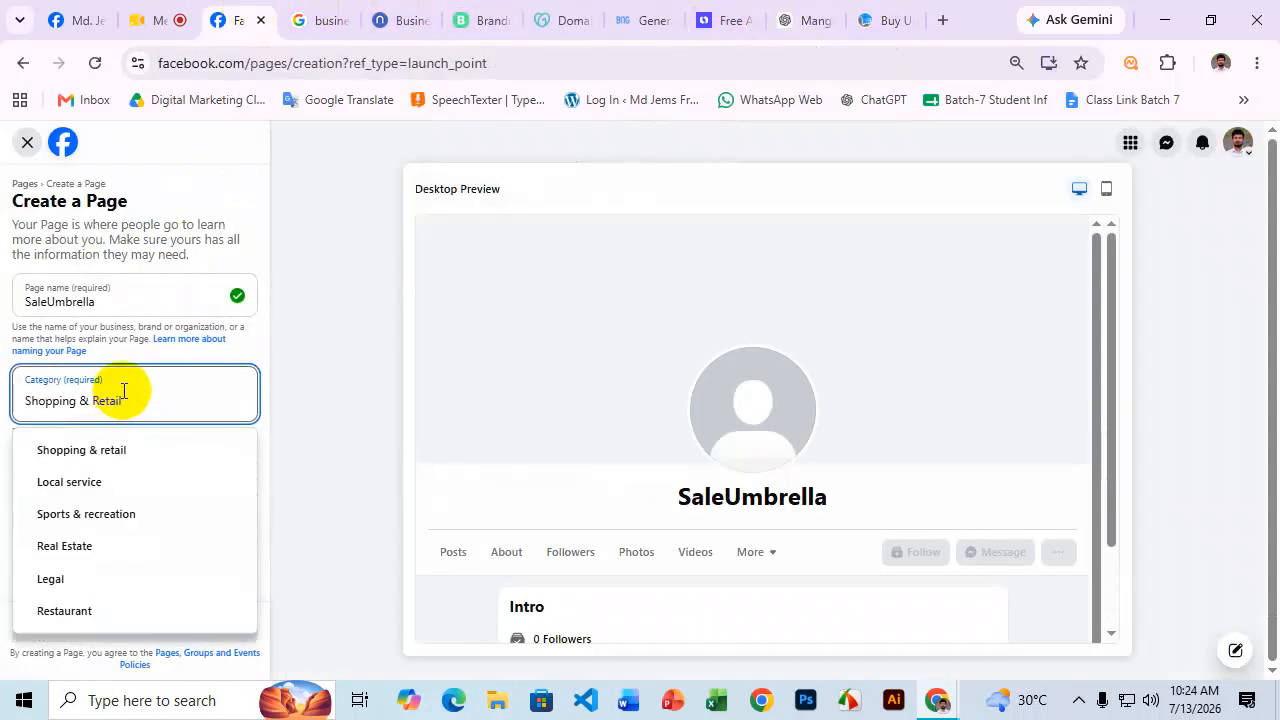
left_click_drag(122, 401, 6, 449)
key("super+v")
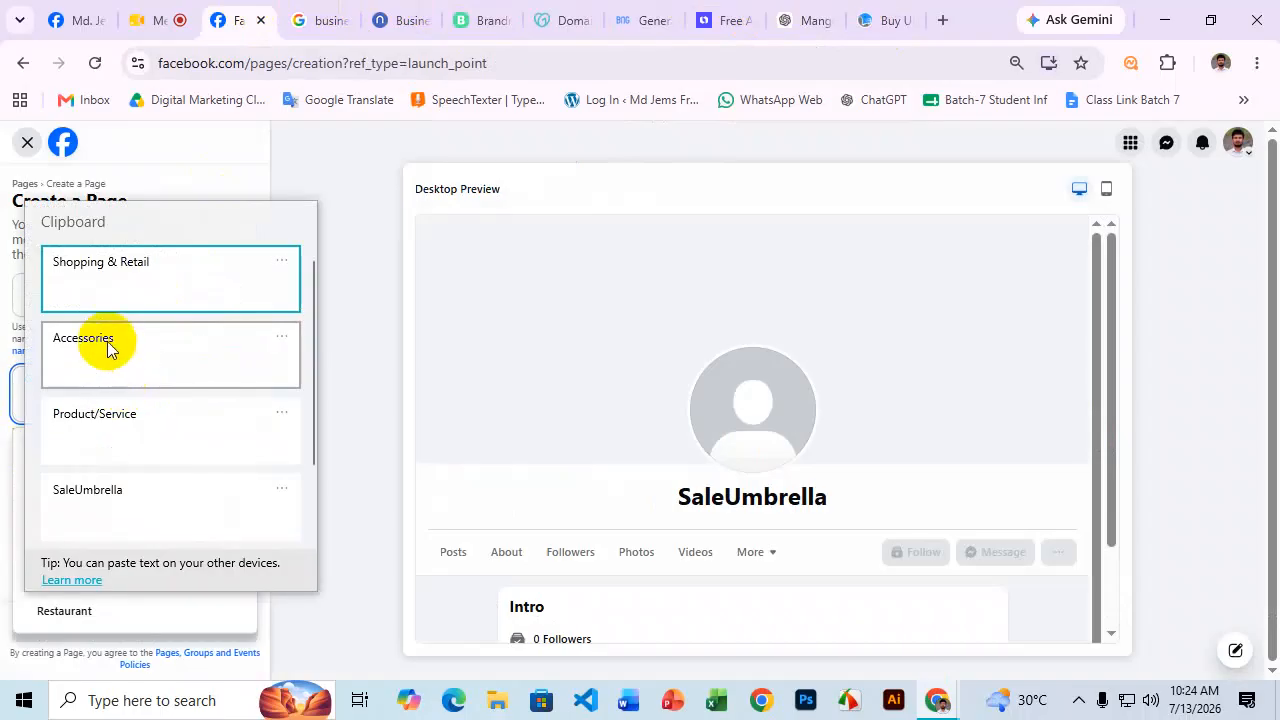
left_click(109, 345)
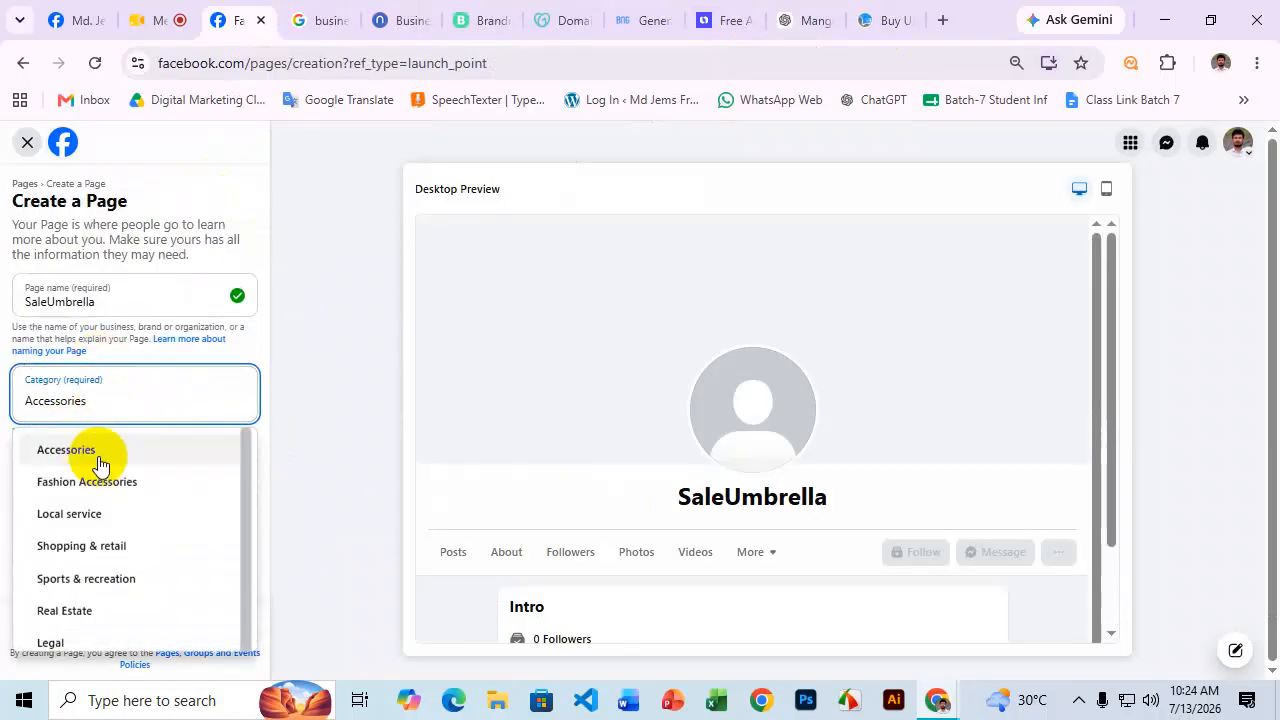
left_click_drag(108, 405, 34, 398)
key("super+v")
left_click(109, 403)
left_click(73, 406)
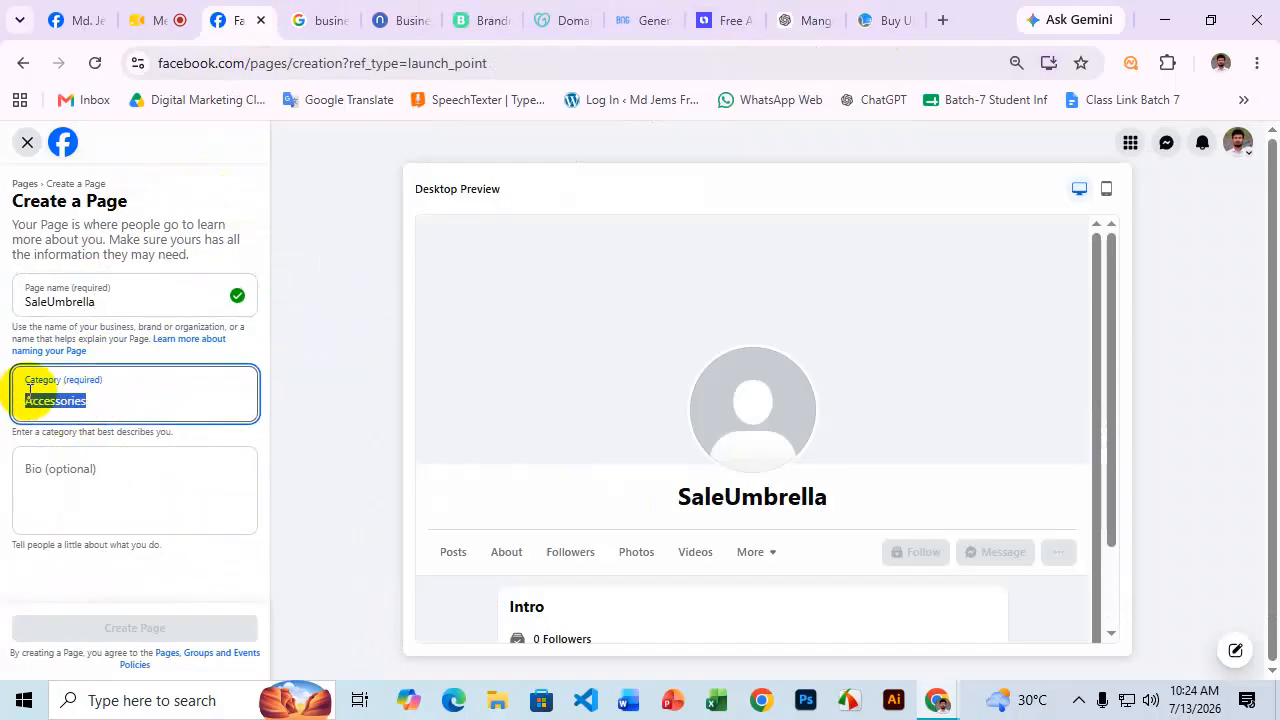
key("super+v")
left_click(105, 420)
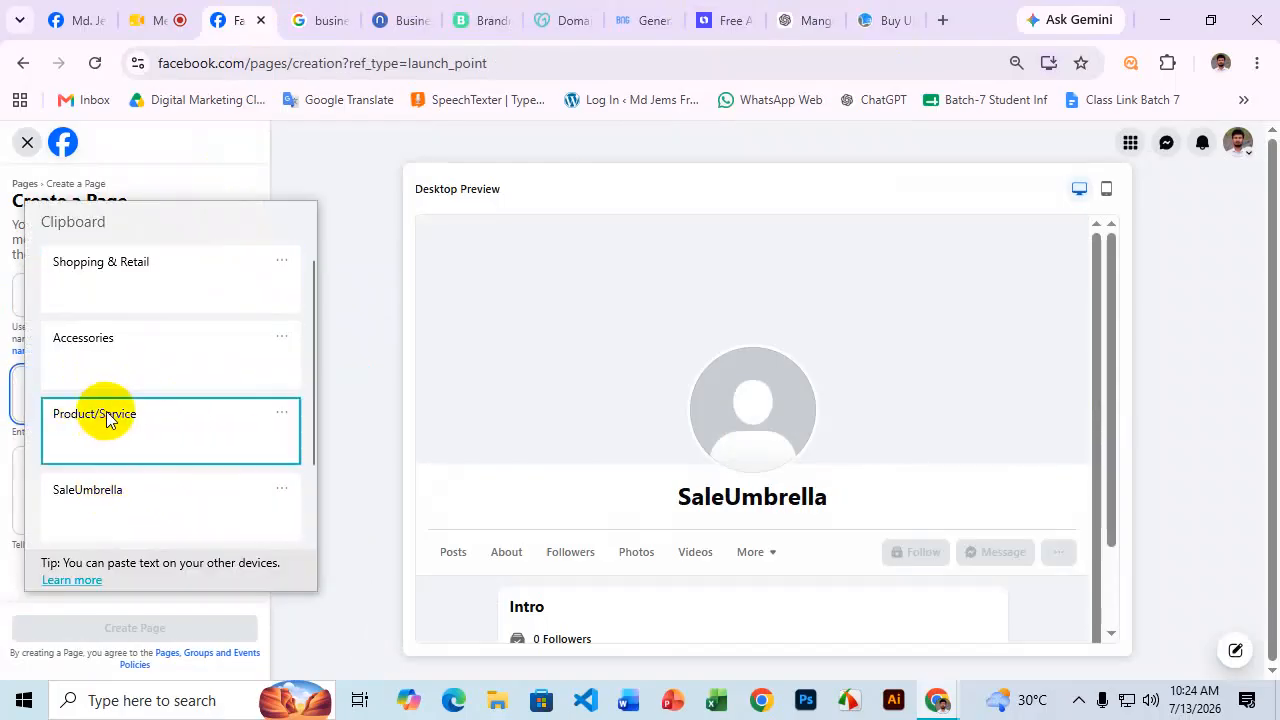
Try Umbrella, then settle on Product/service from the Category suggestion list.
left_click_drag(124, 403, 15, 406)
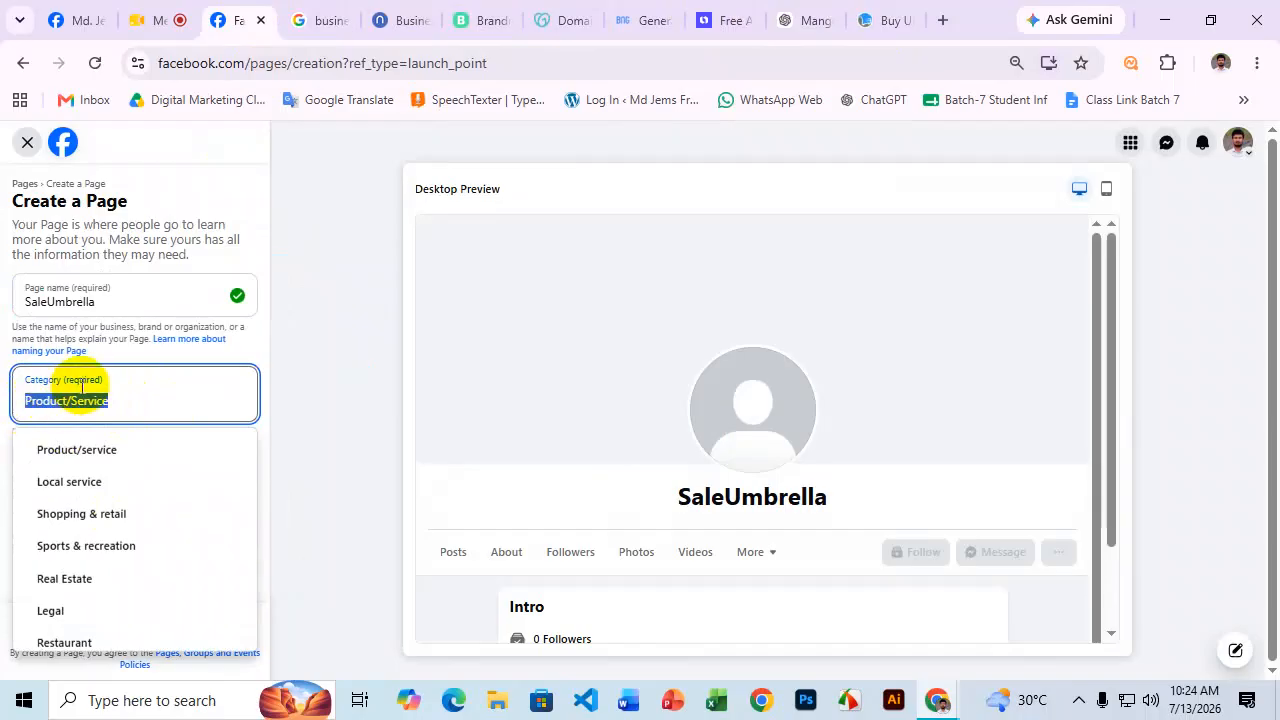
key("super+v")
scroll(120, 400, "down", 2)
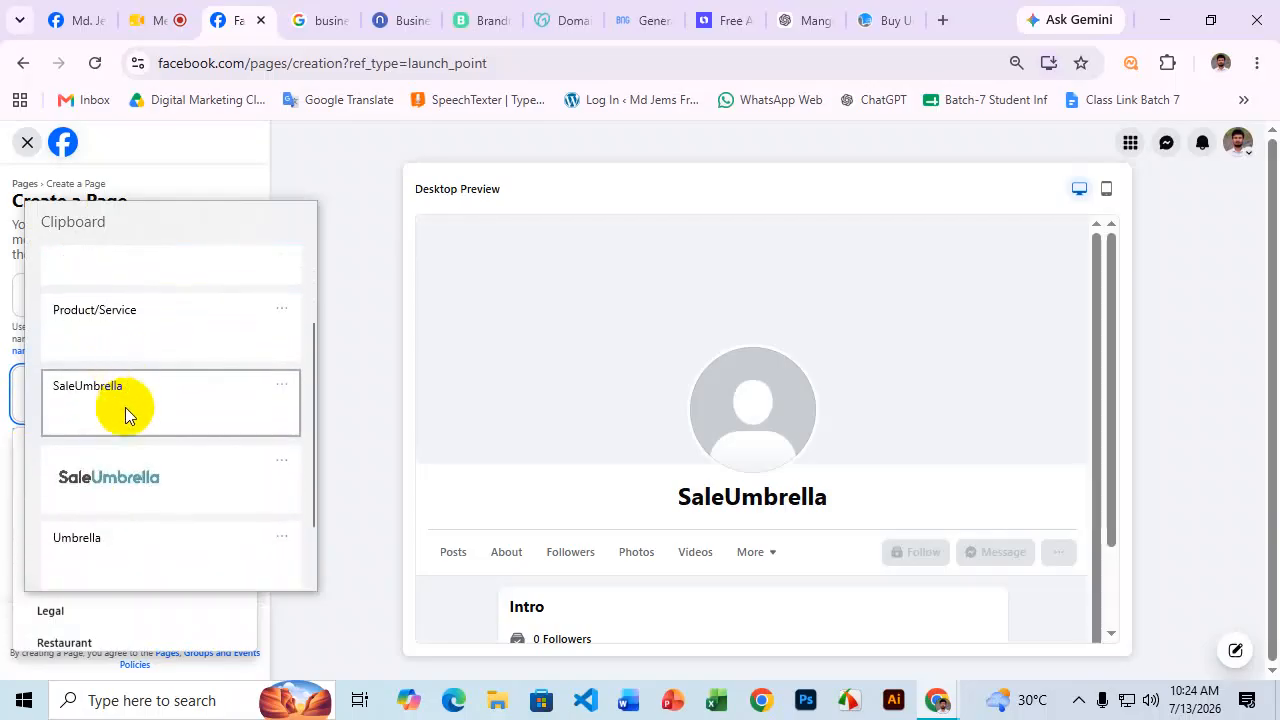
left_click(106, 543)
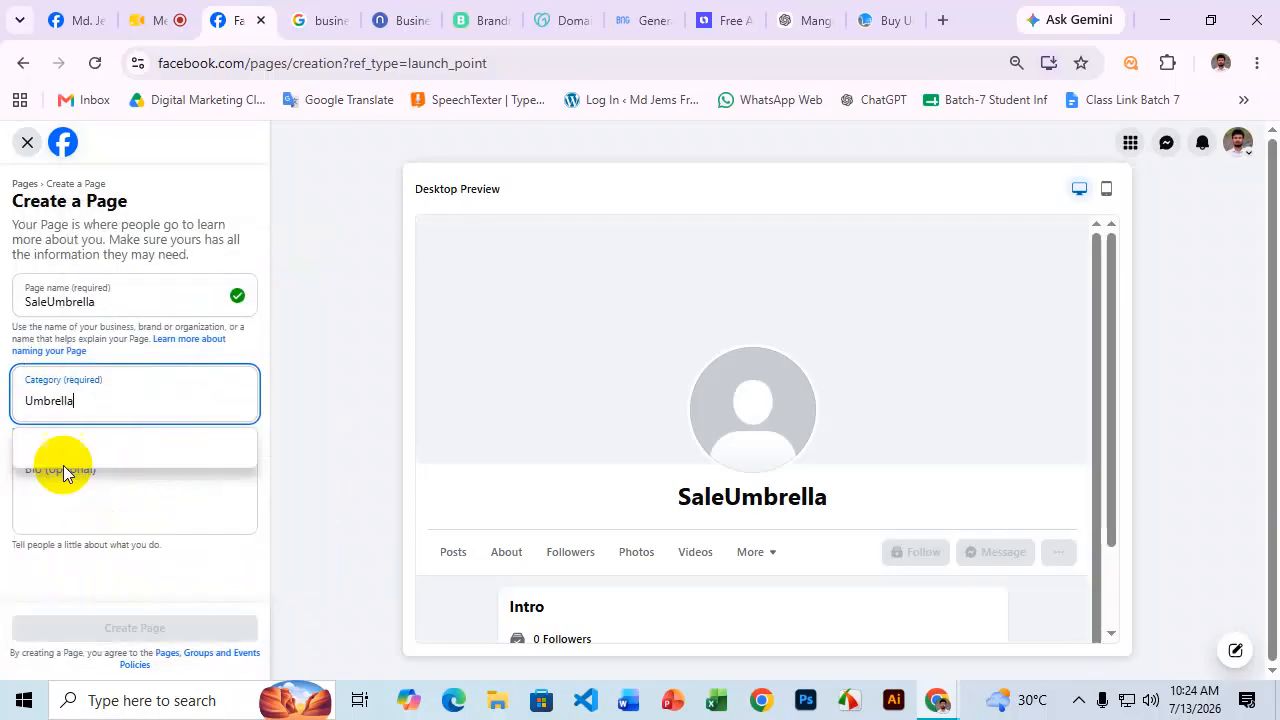
double_click(117, 401)
double_click(117, 401)
left_click(121, 402)
double_click(99, 401)
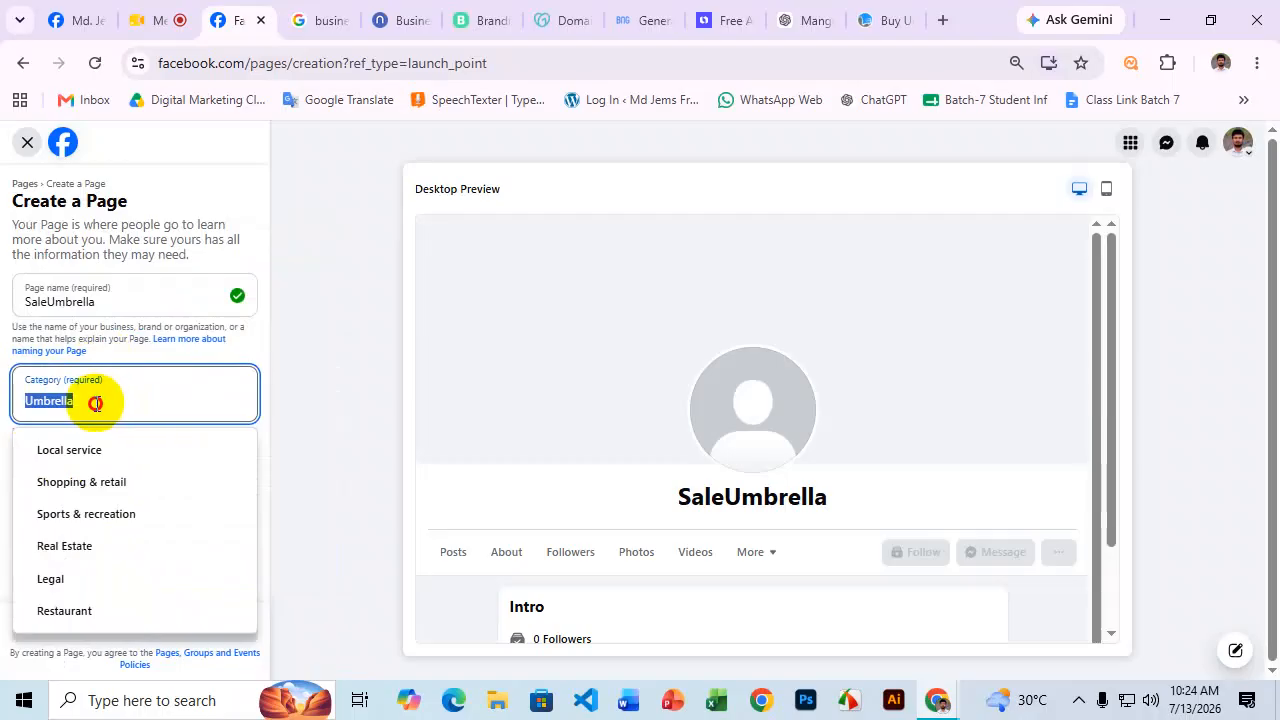
left_click_drag(97, 403, 14, 400)
key("super+v")
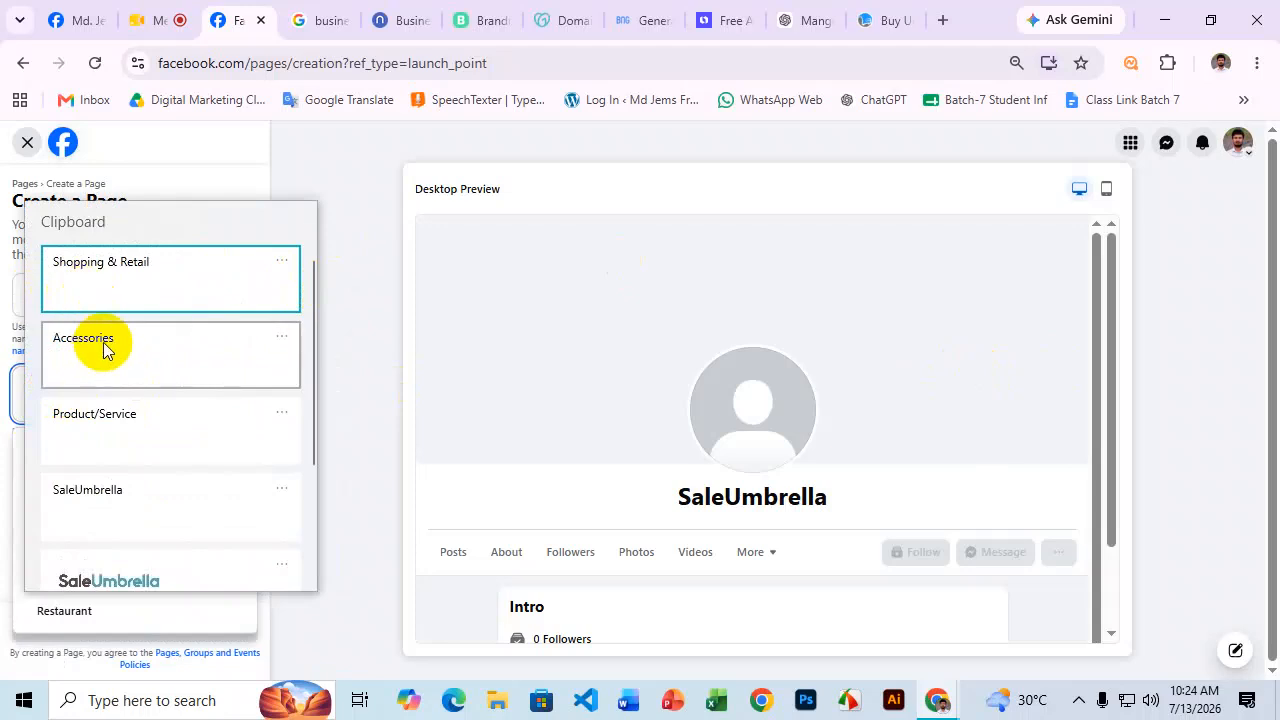
left_click(111, 422)
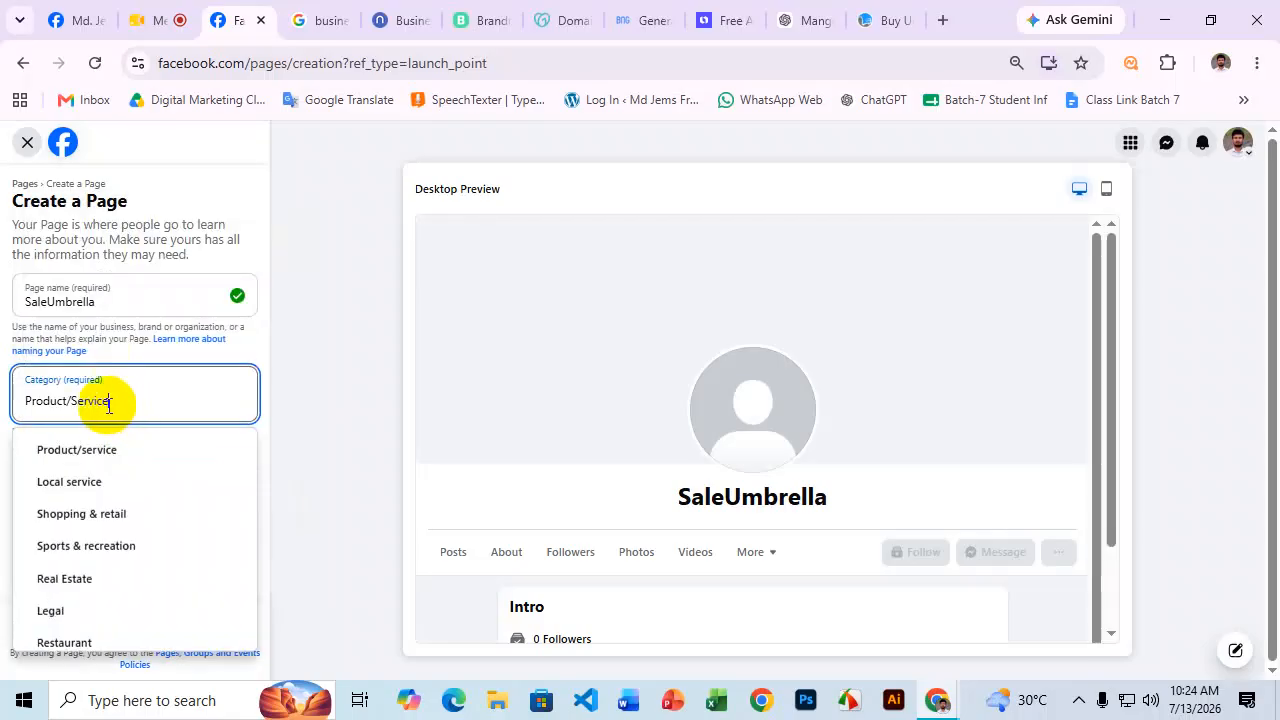
left_click(113, 455)
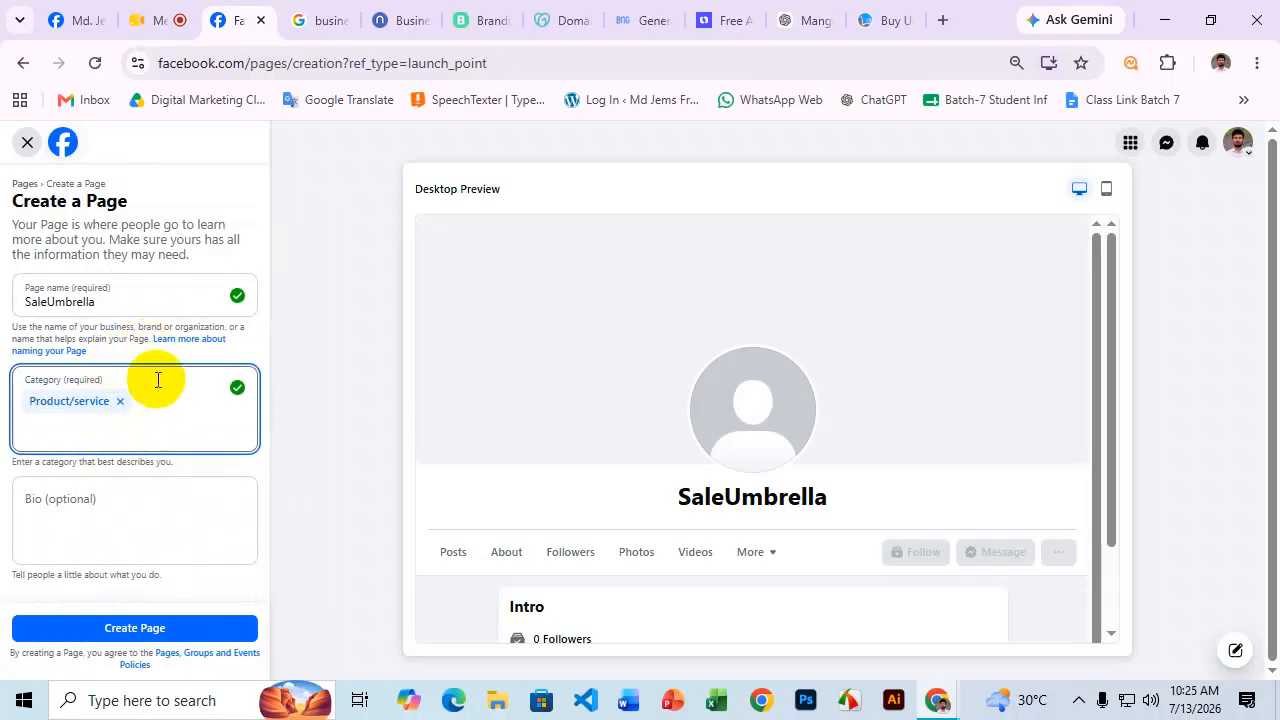
left_click(97, 505)
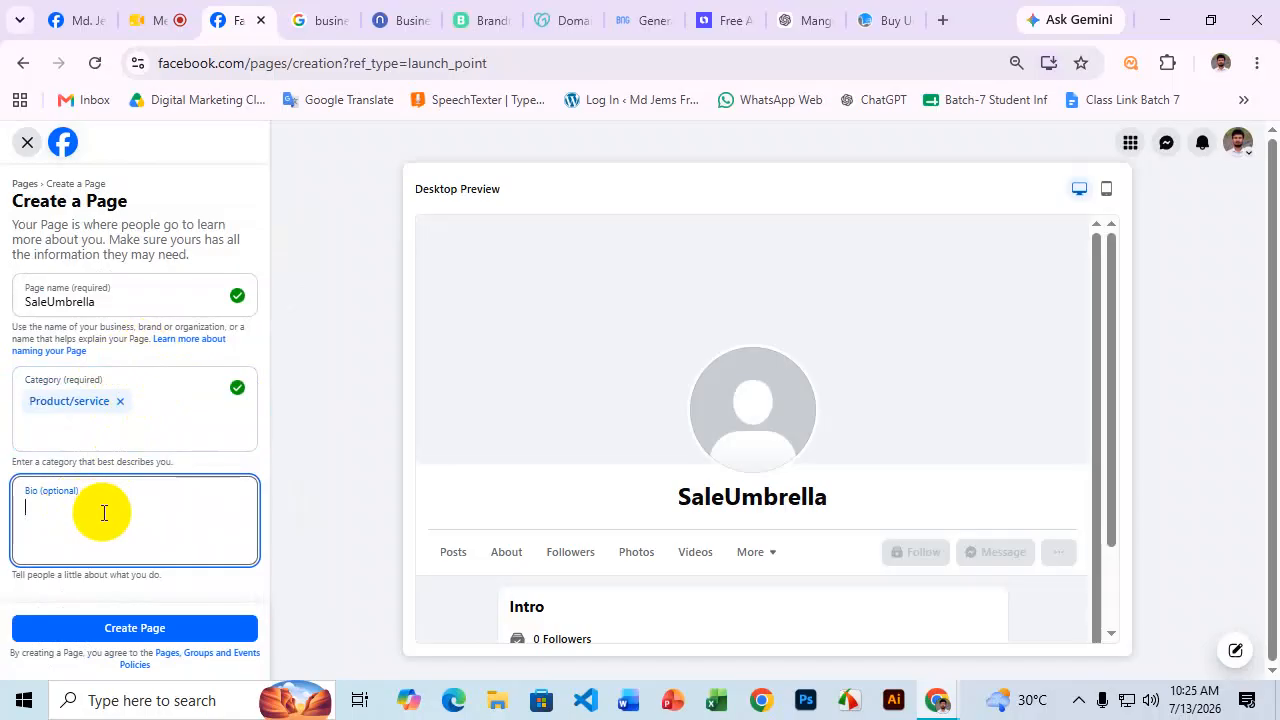
scroll(798, 391, "down", 1)
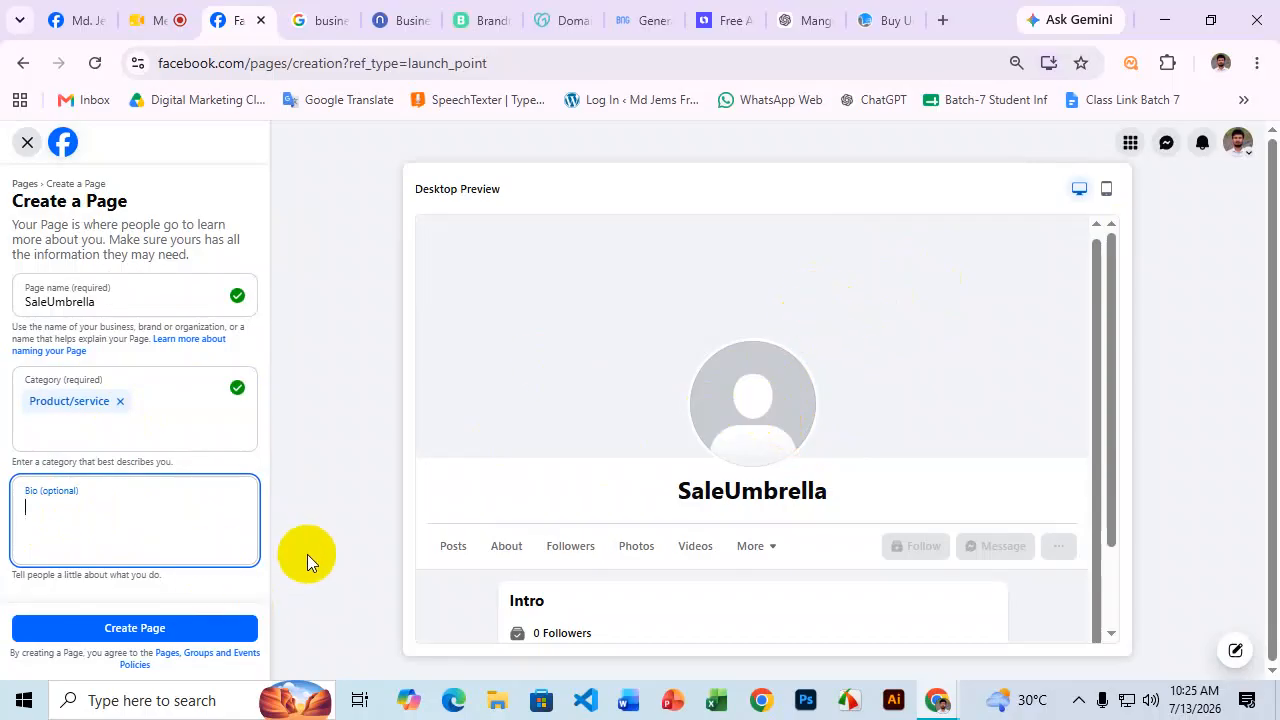
Send 'bio' to ChatGPT and select the suggested umbrella-shop bio.
left_click(808, 20)
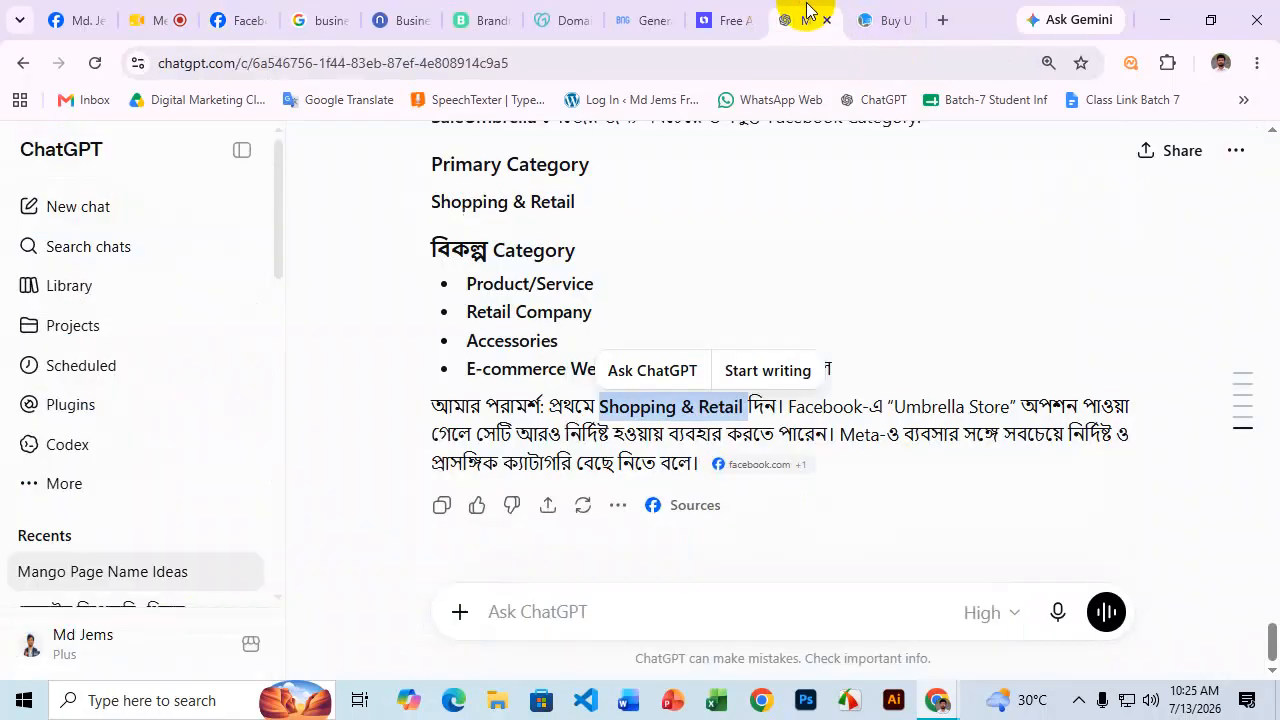
left_click(624, 616)
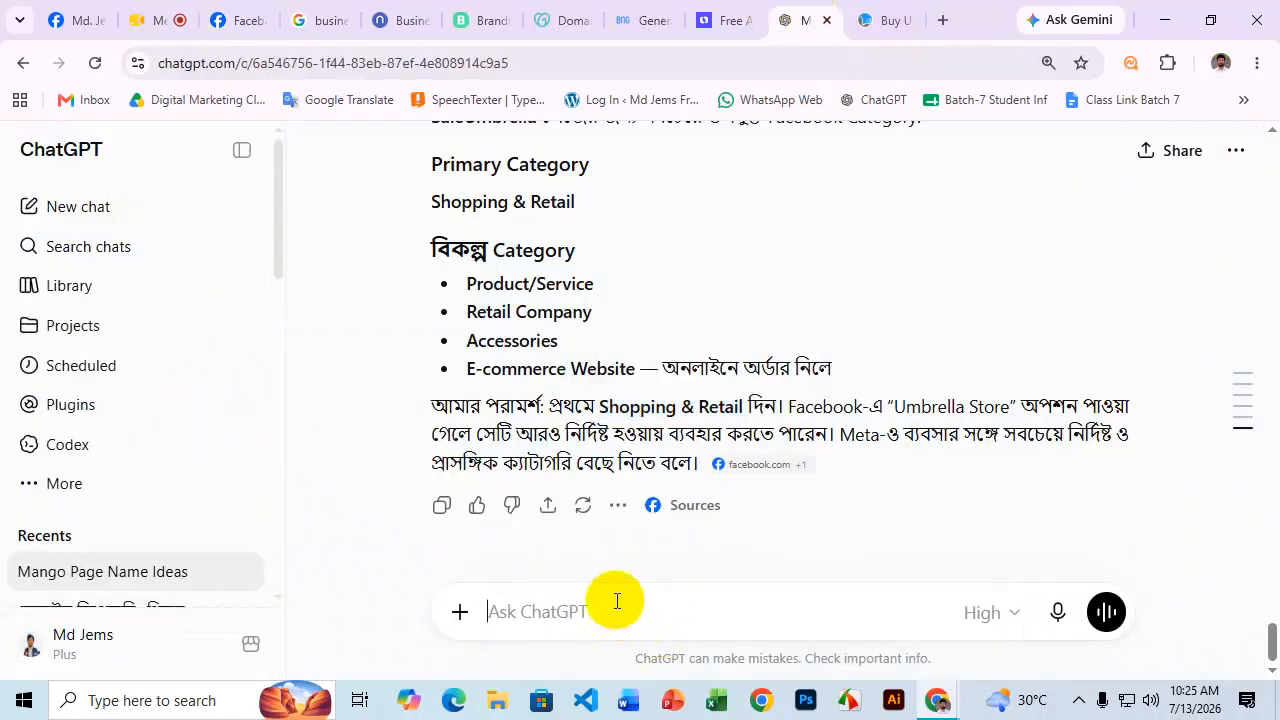
type("bio")
key("Return")
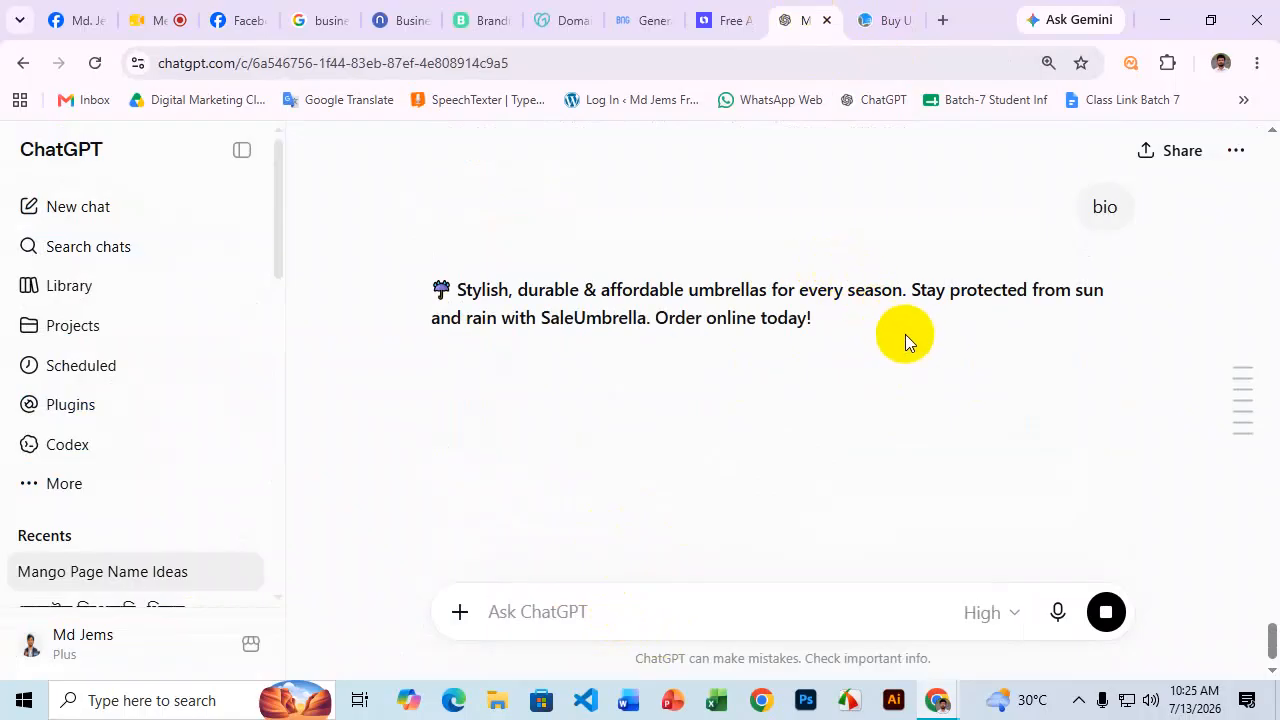
left_click_drag(443, 294, 548, 305)
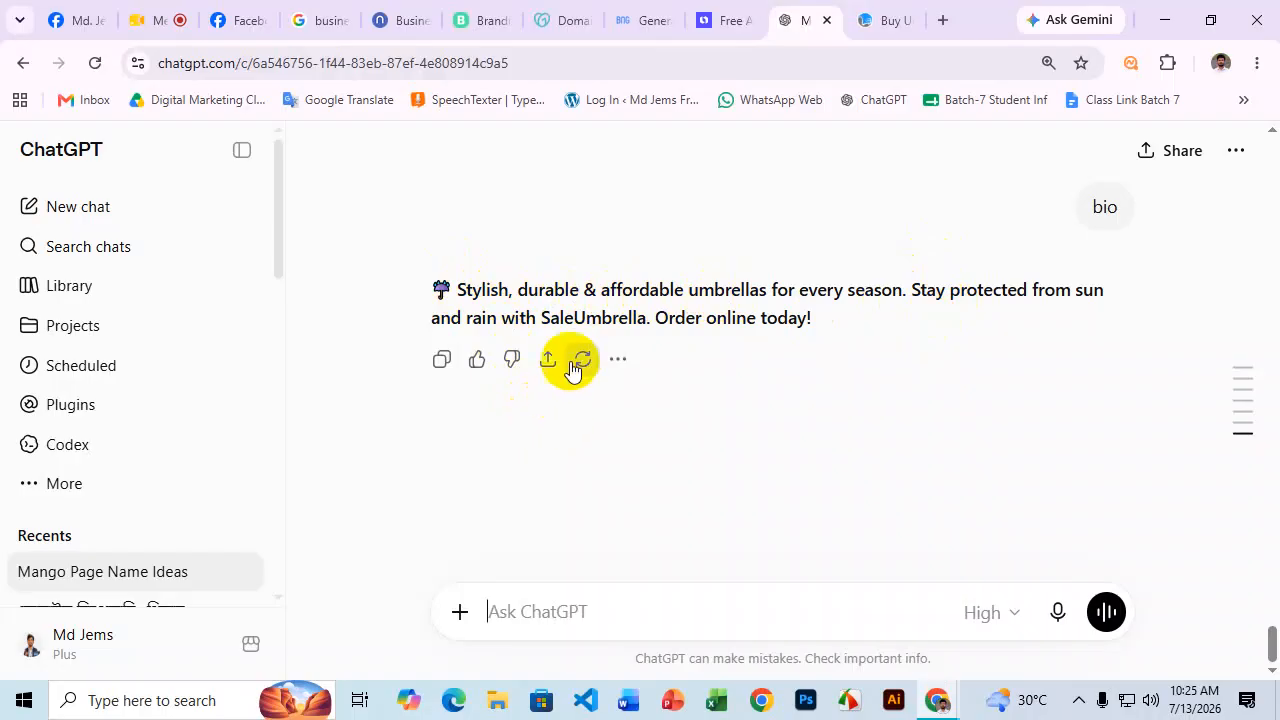
left_click_drag(820, 331, 437, 292)
key("ctrl+c")
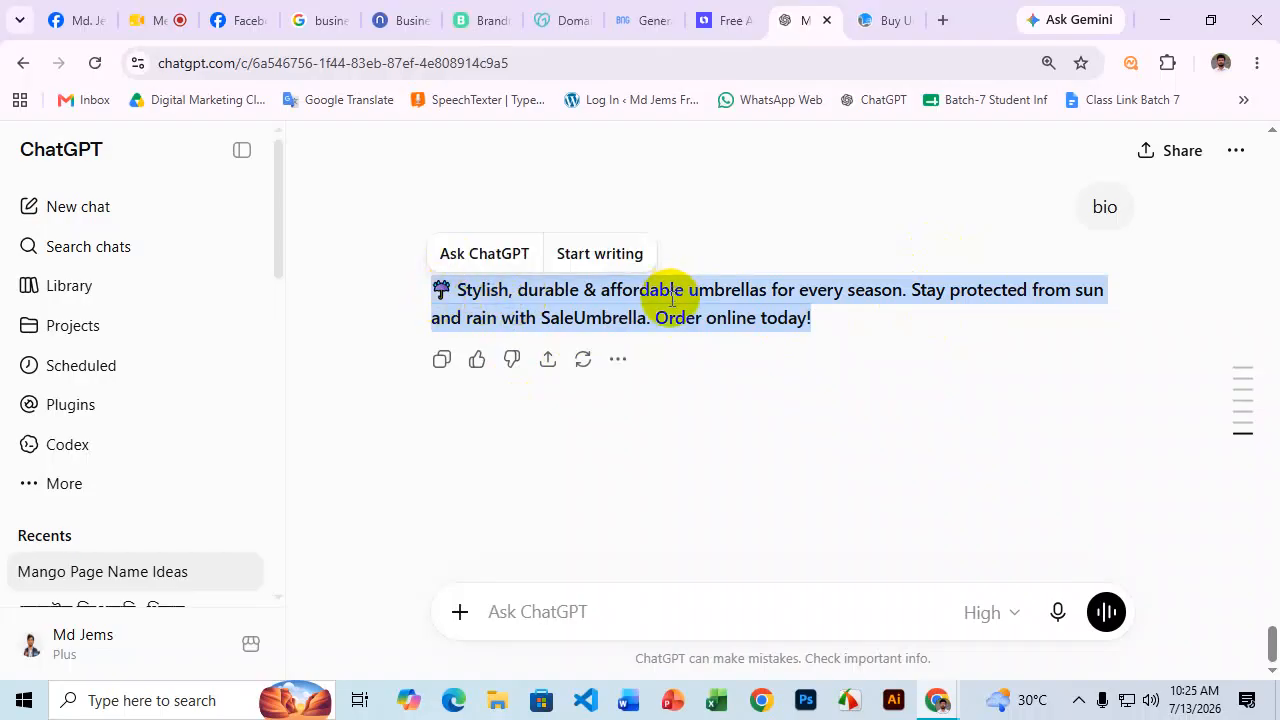
Paste the bio 'Stylish, durable & affordable umbrellas for every season…' into the page's Bio field.
left_click(250, 18)
left_click(78, 515)
key("ctrl+v")
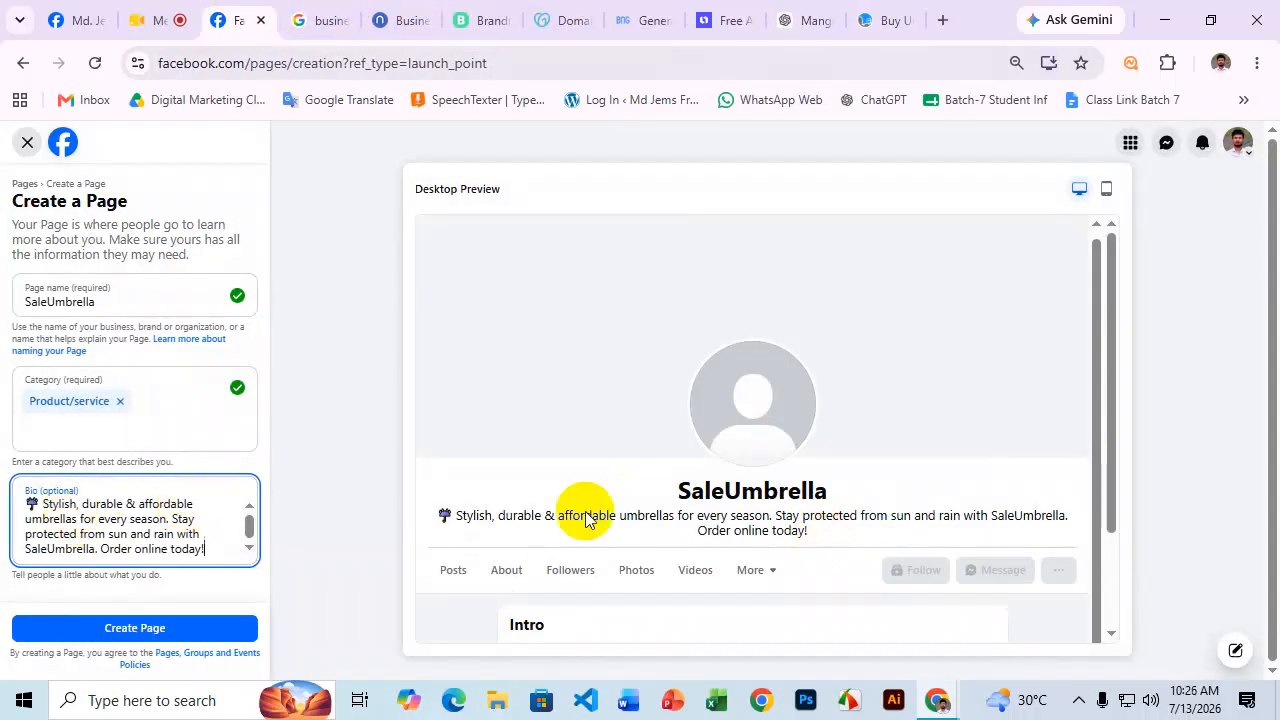
Search 'fire imoji', copy the fire emoji from Emojipedia, and append it after 'Order online today!'.
left_click(945, 18)
left_click(810, 74)
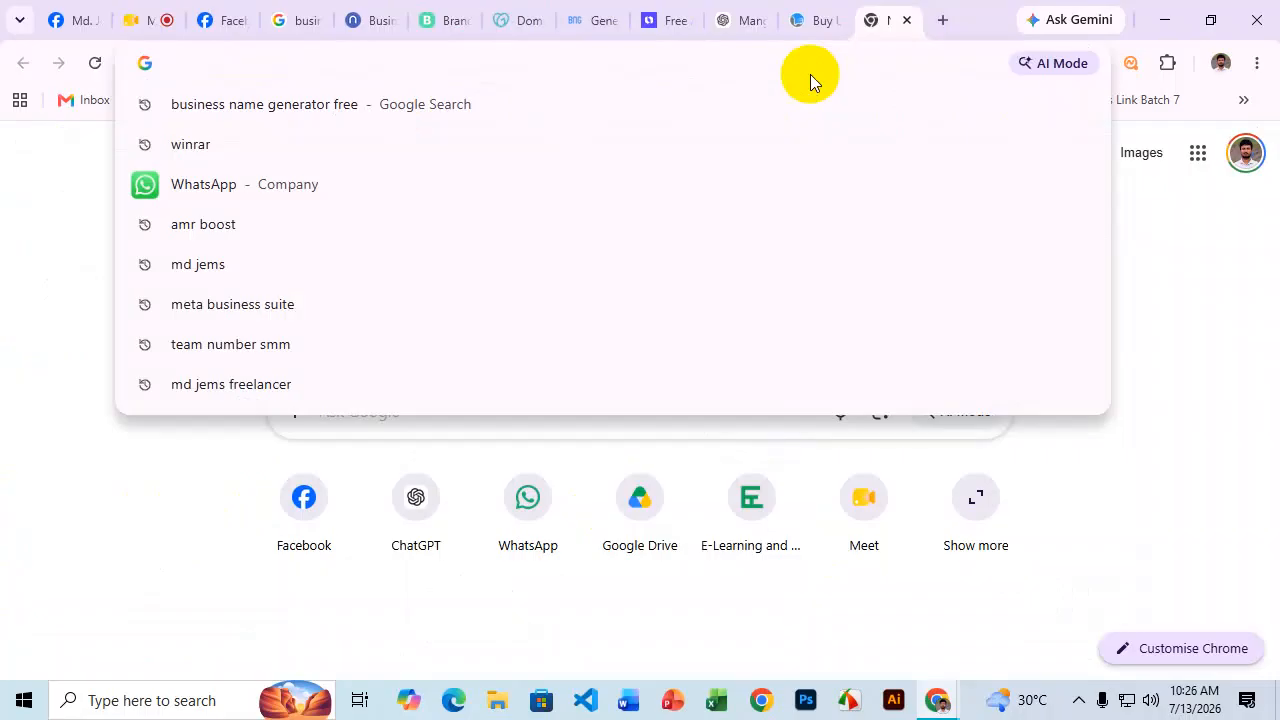
type("fire imoji")
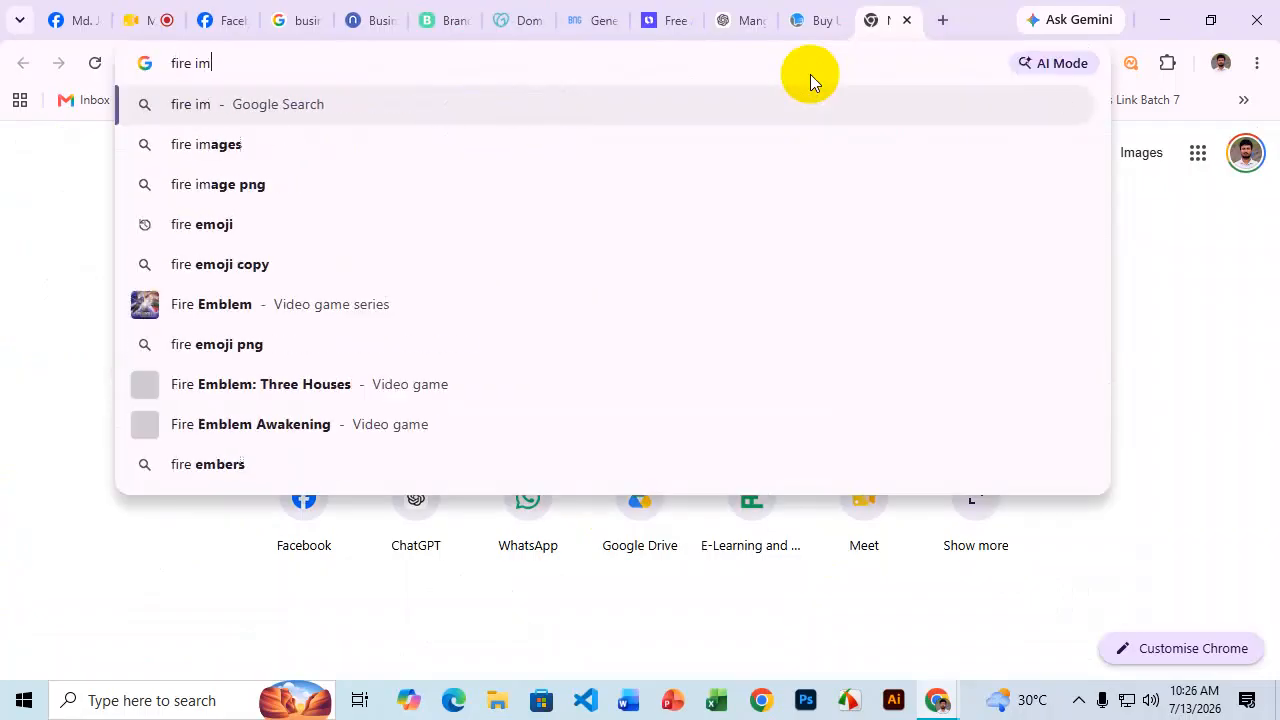
key("Return")
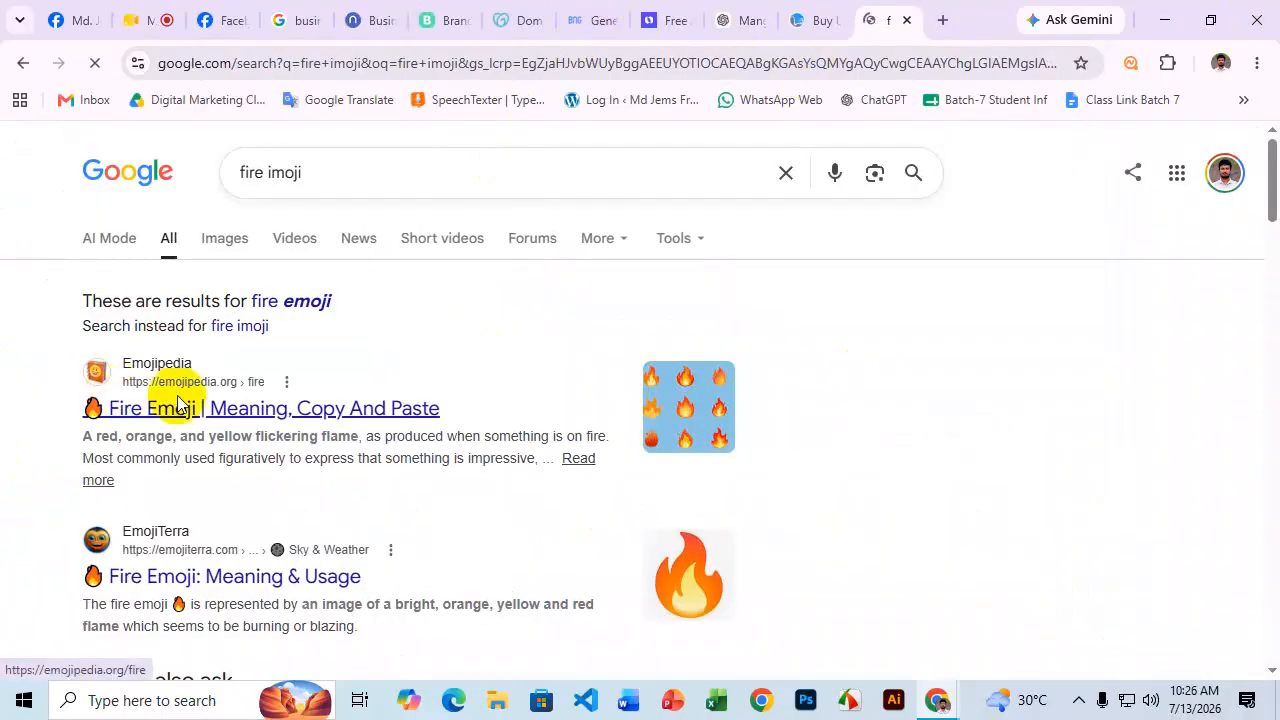
left_click(176, 405)
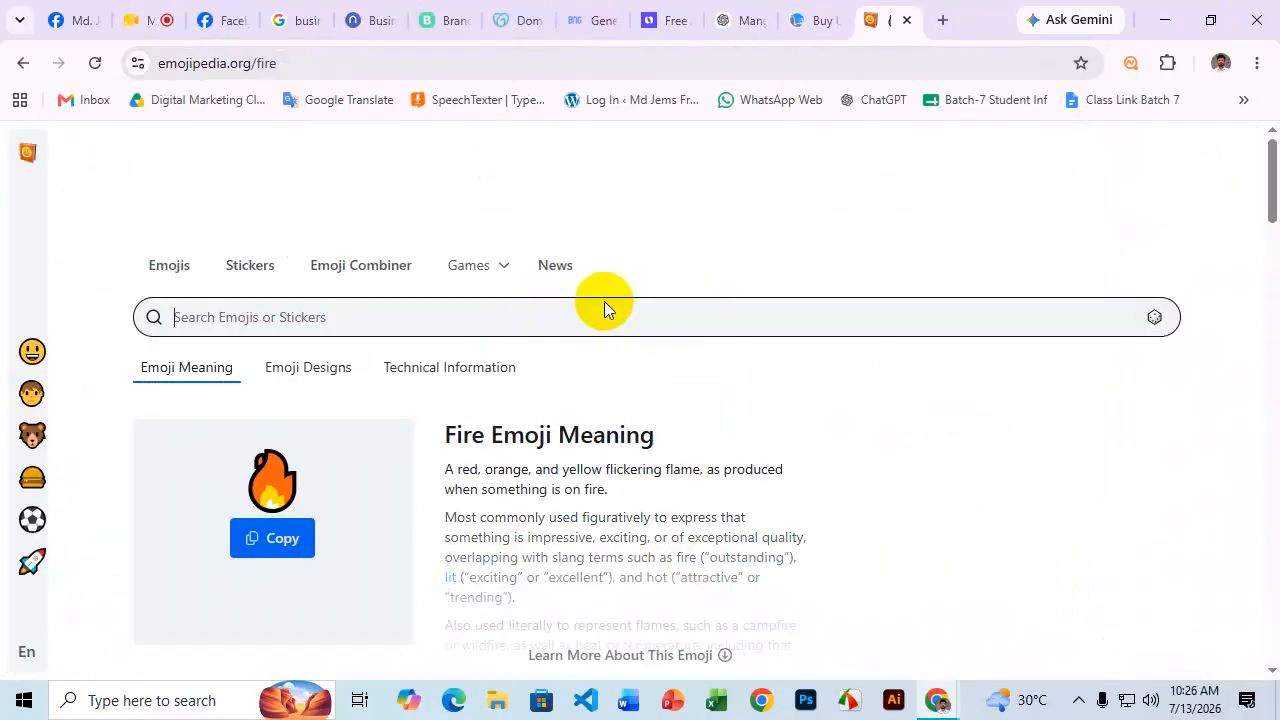
scroll(560, 340, "down", 1)
left_click(289, 437)
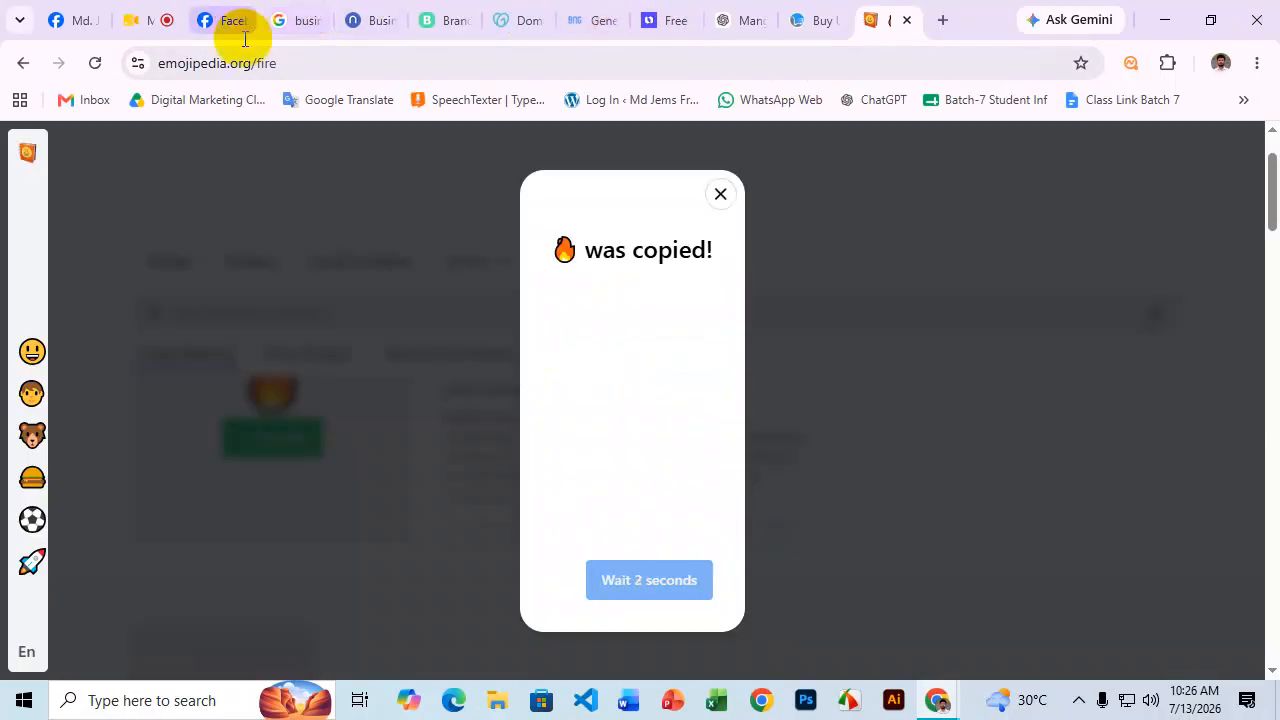
left_click(230, 22)
key("ctrl+v")
left_click(242, 588)
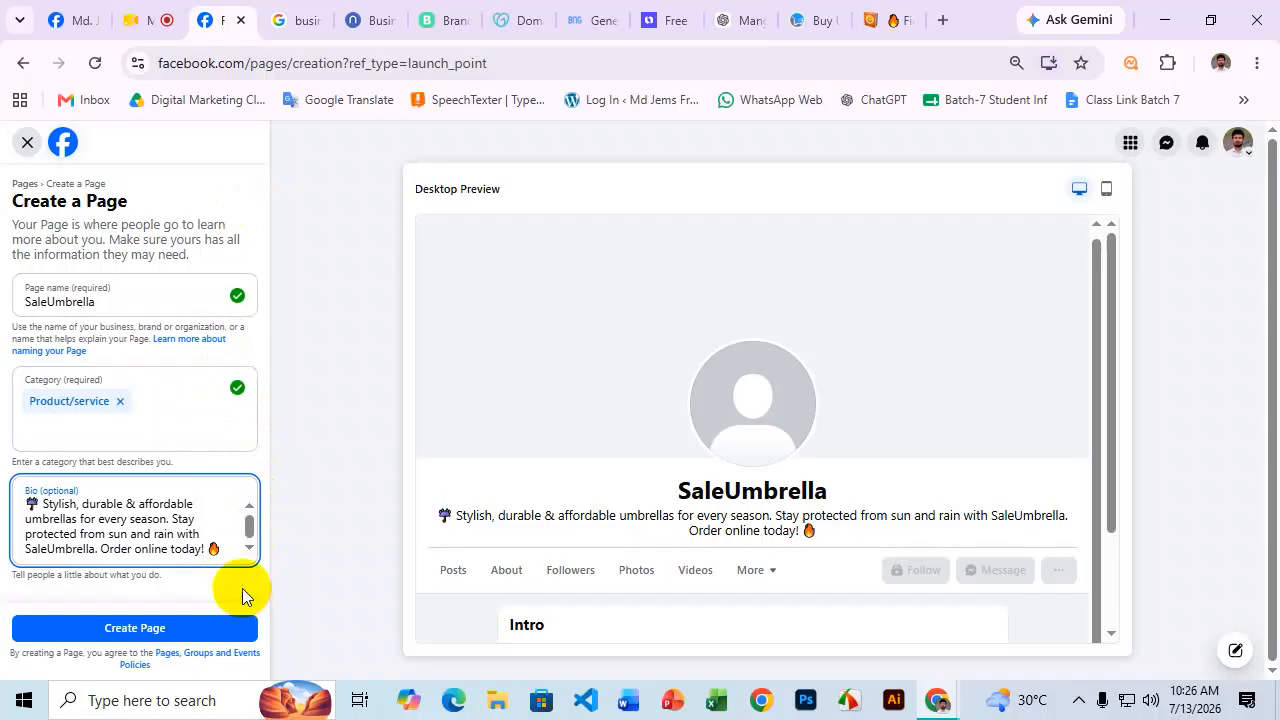
Create the SaleUmbrella page, reaching step 1 of 5, Finish setting up your Page.
left_click(175, 628)
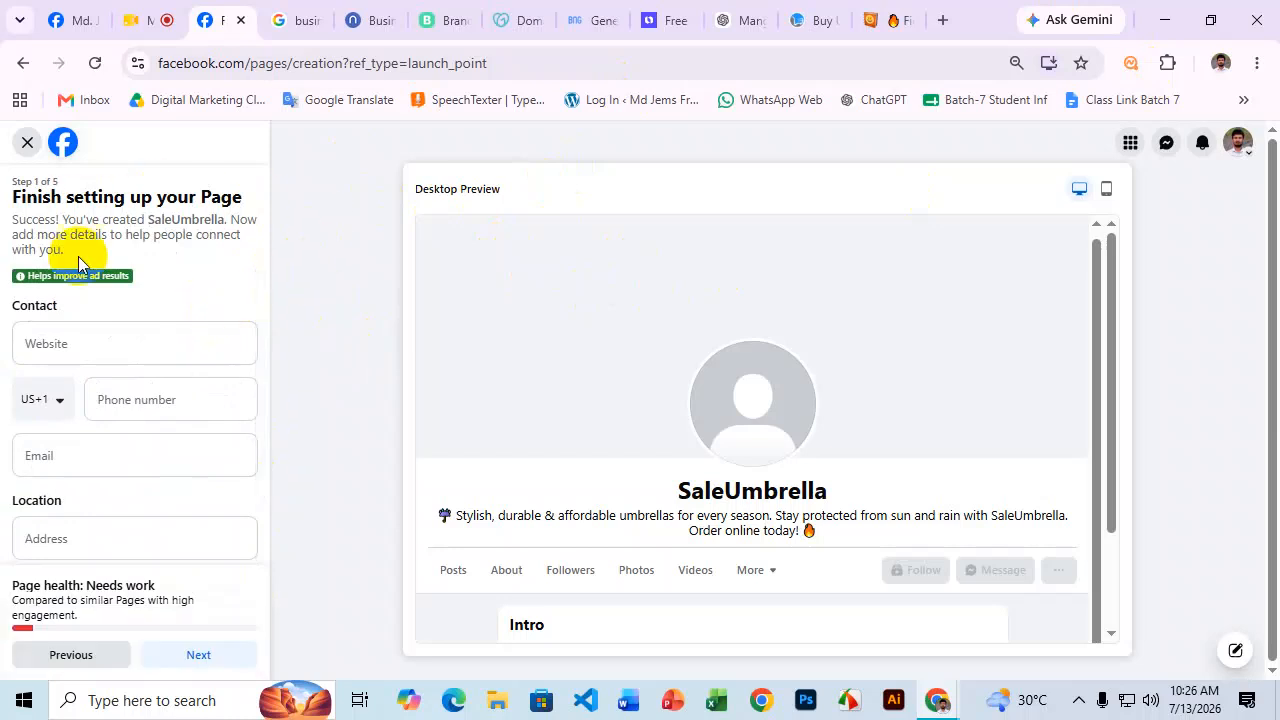
Set the SaleUmbrella page's business hours to Always open.
scroll(184, 336, "down", 1)
scroll(194, 423, "down", 3)
scroll(194, 428, "up", 4)
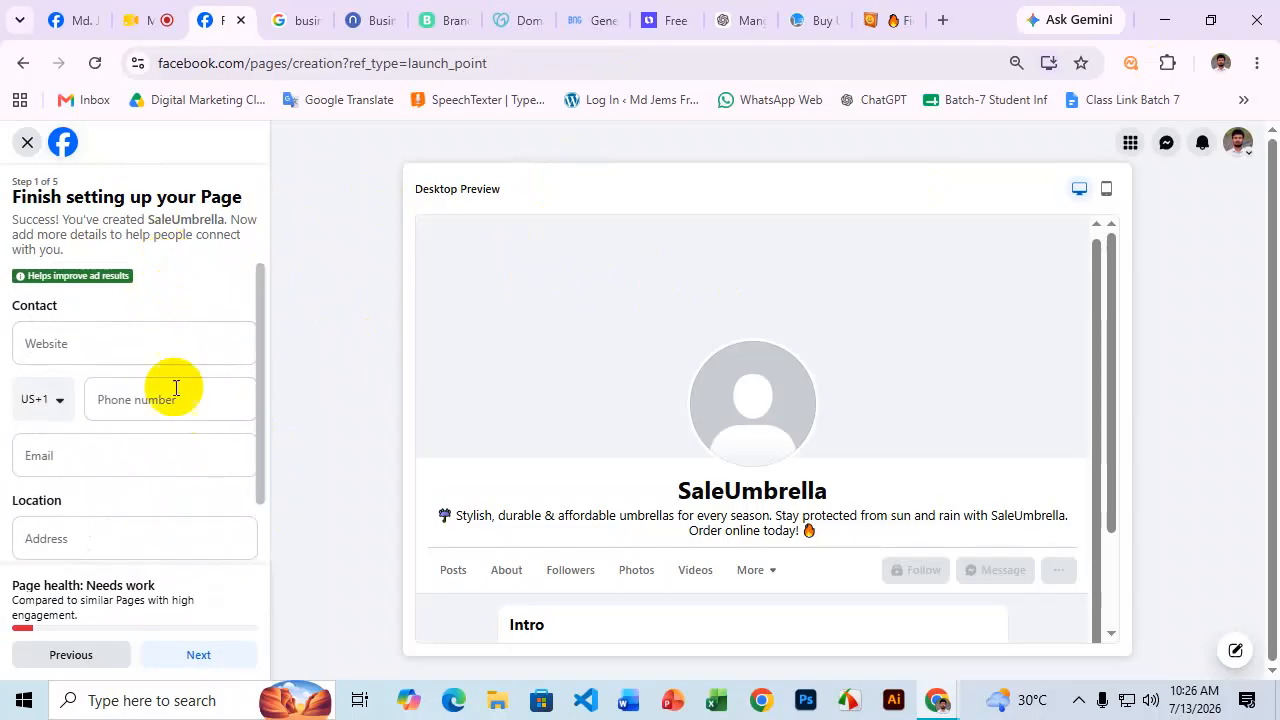
scroll(183, 420, "down", 3)
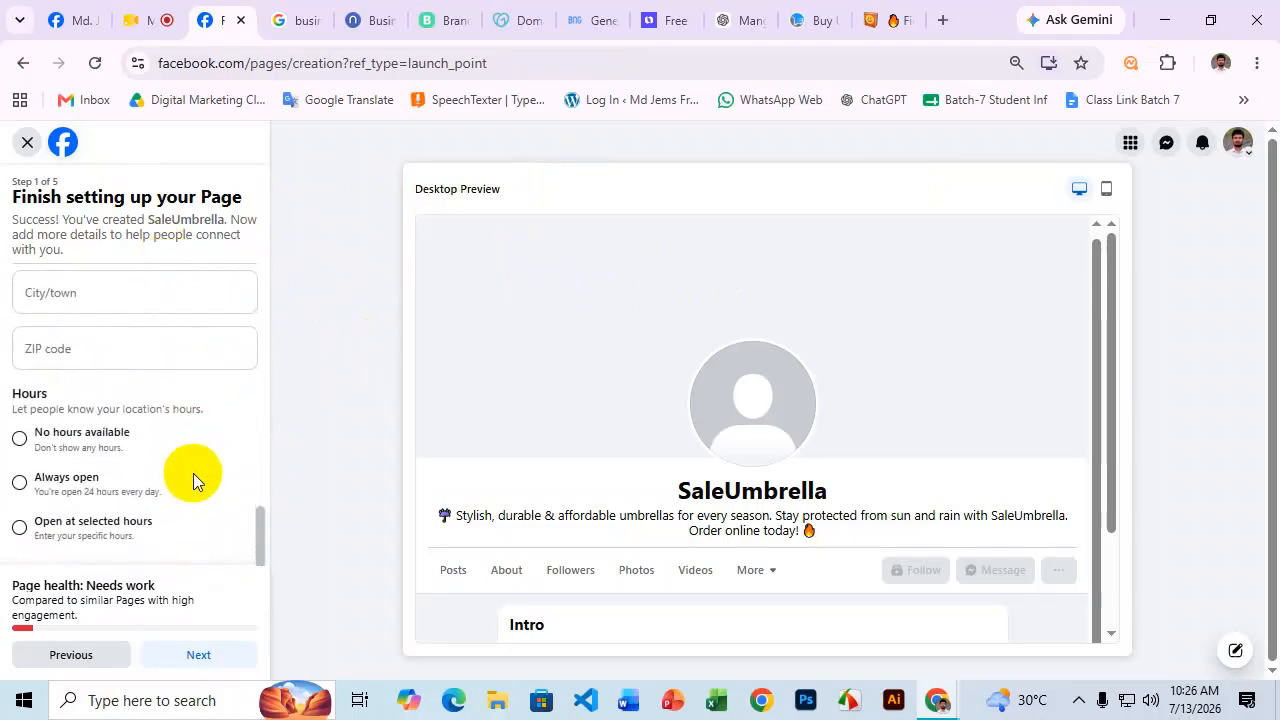
scroll(195, 470, "up", 3)
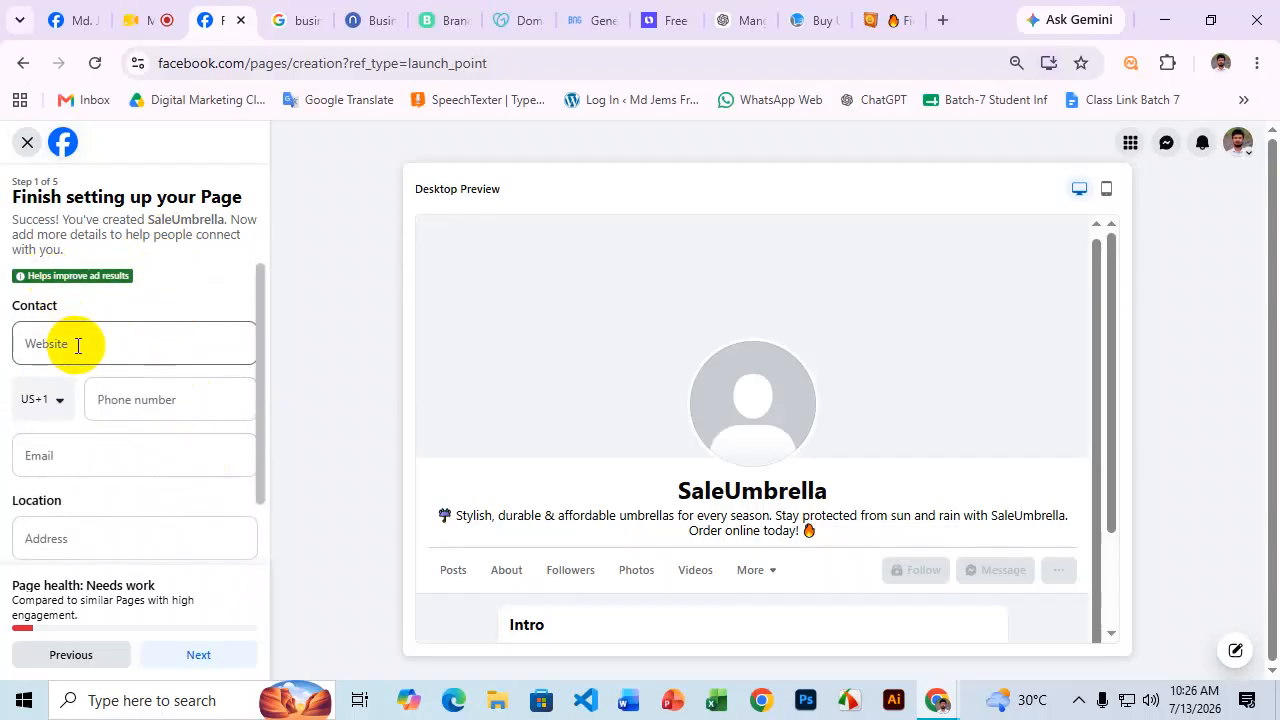
scroll(85, 340, "down", 2)
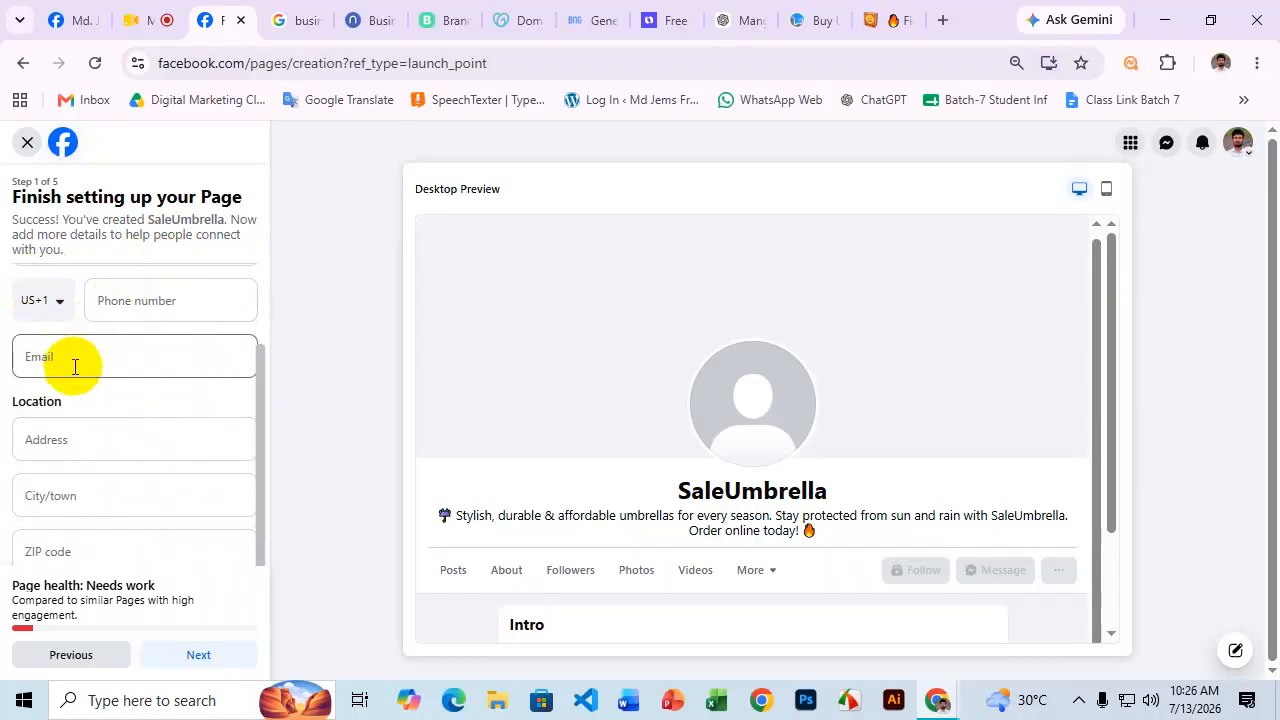
scroll(126, 354, "down", 2)
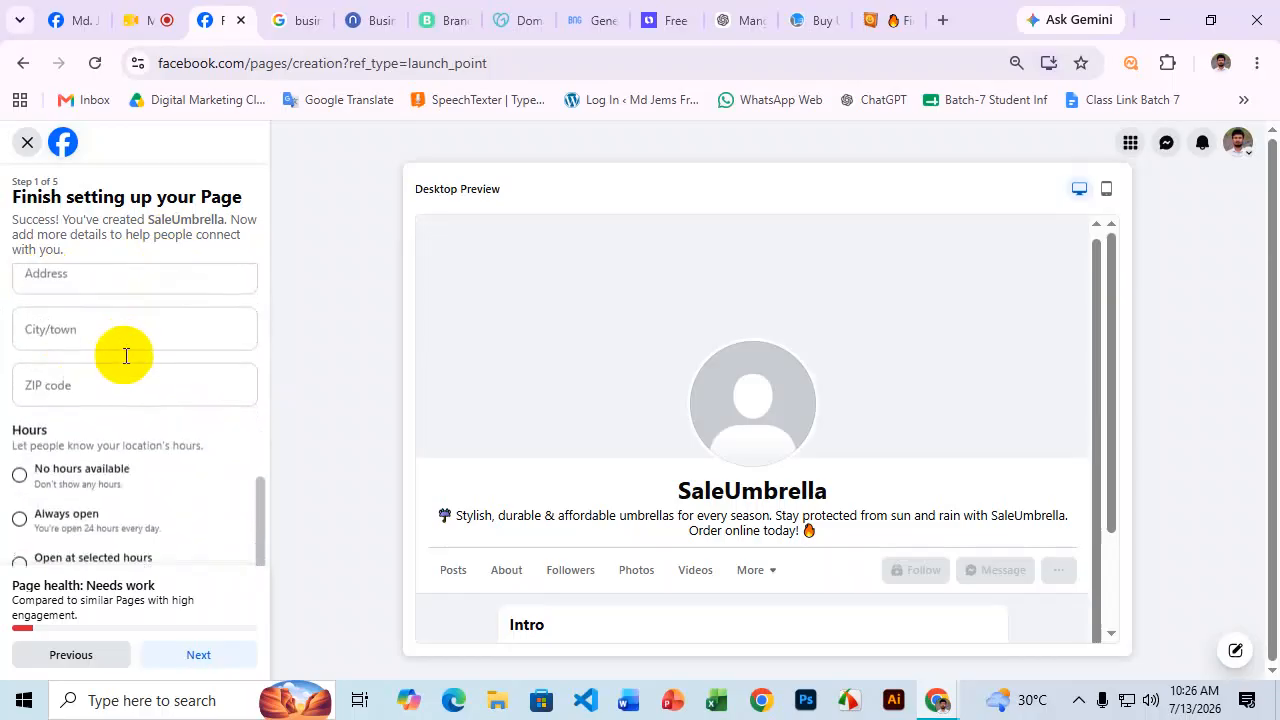
left_click(82, 495)
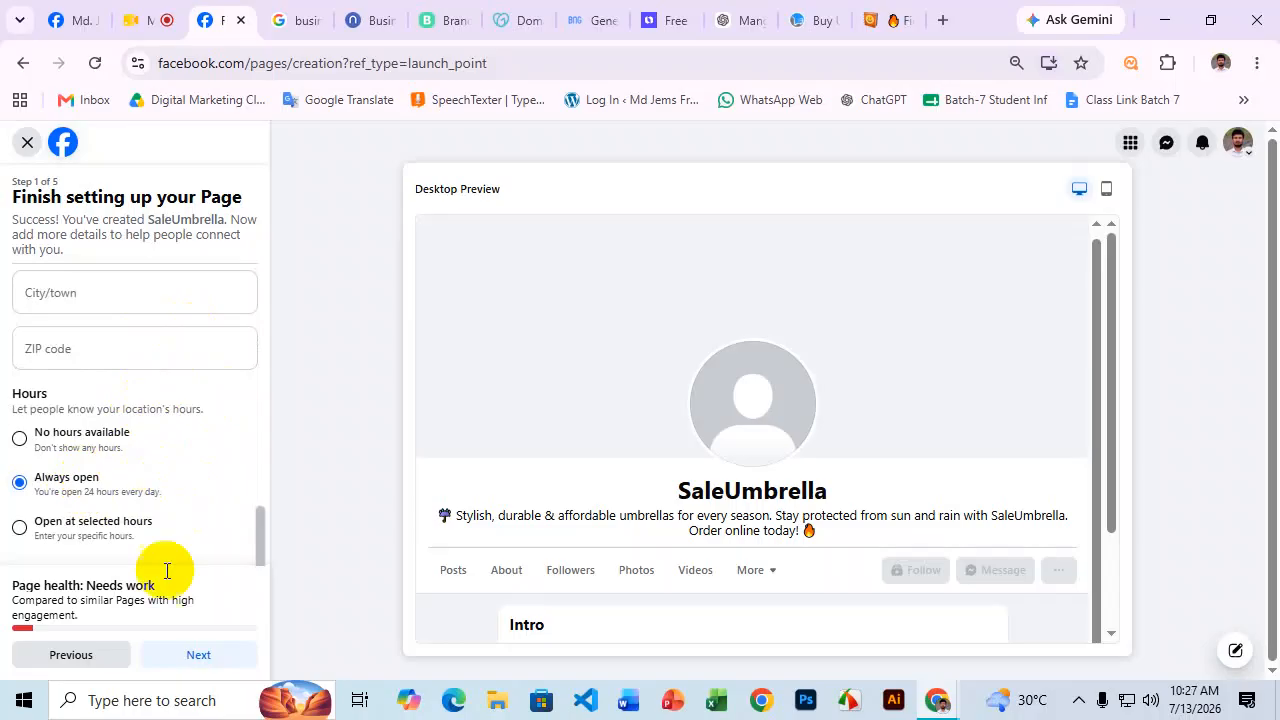
scroll(175, 542, "up", 5)
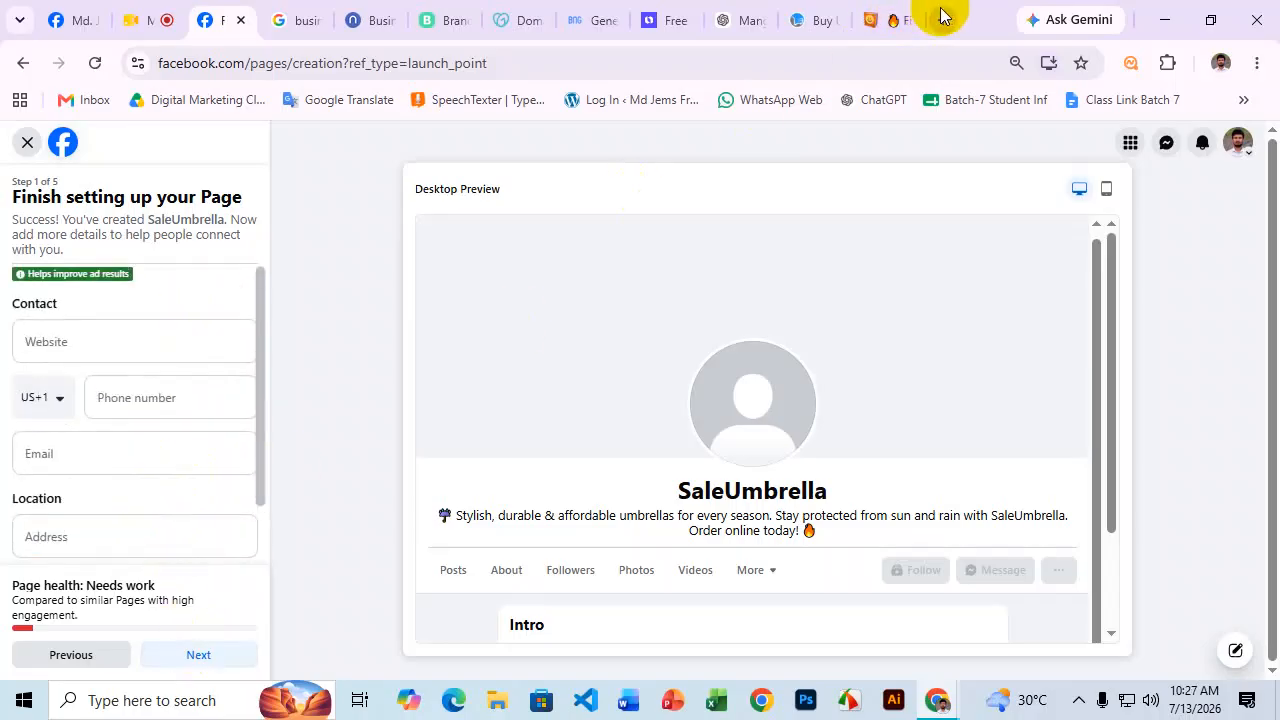
left_click(943, 20)
Open mdjems.com's Product & Services page, then return to the Facebook tab.
type("mdjems.com")
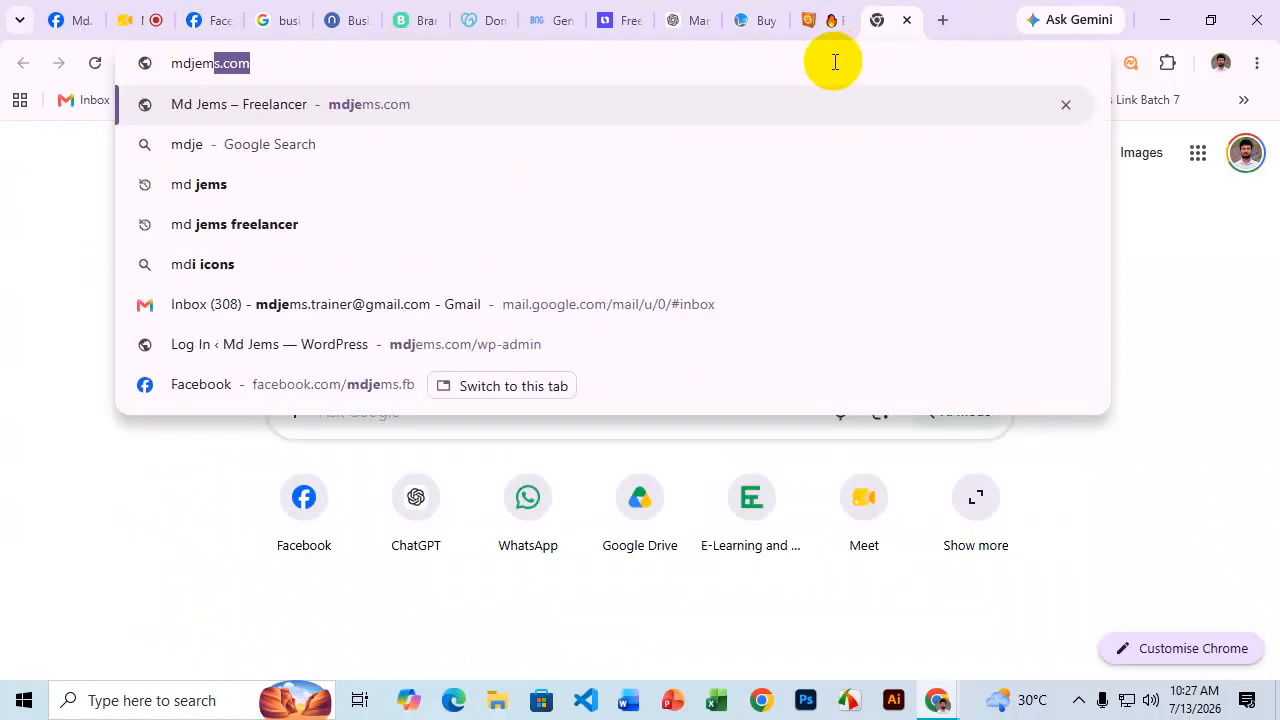
key("Return")
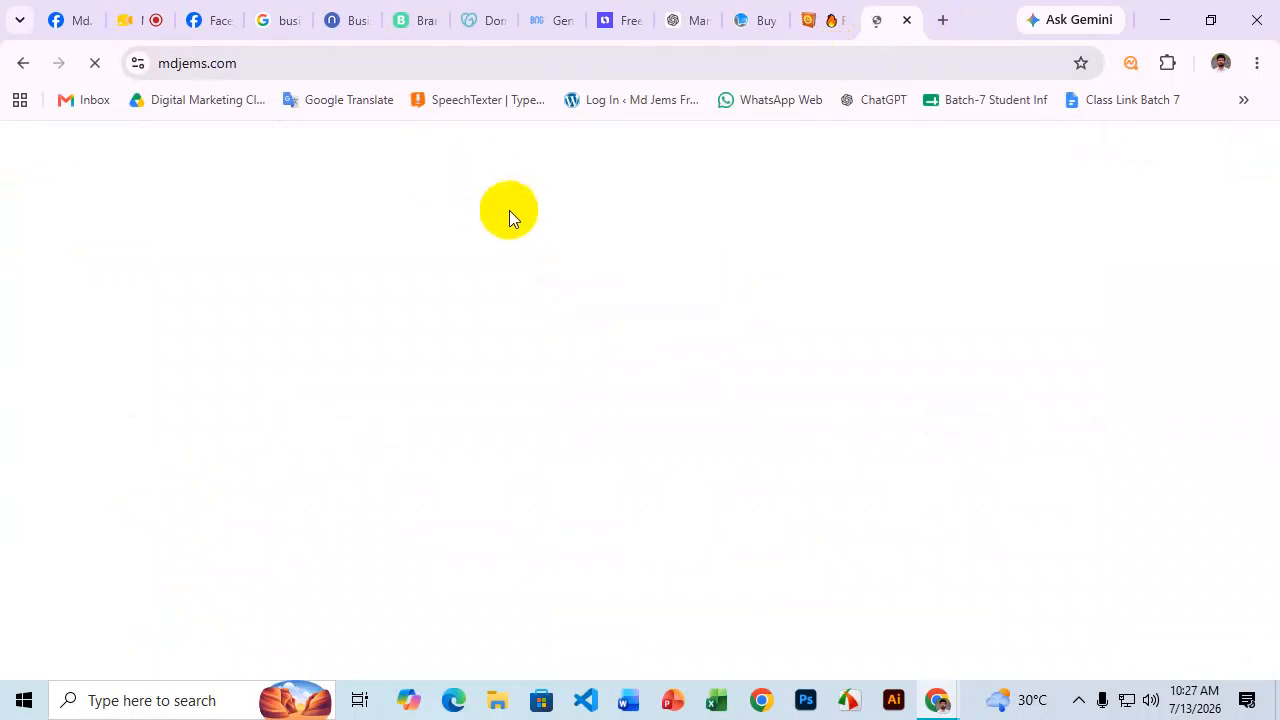
left_click(225, 63)
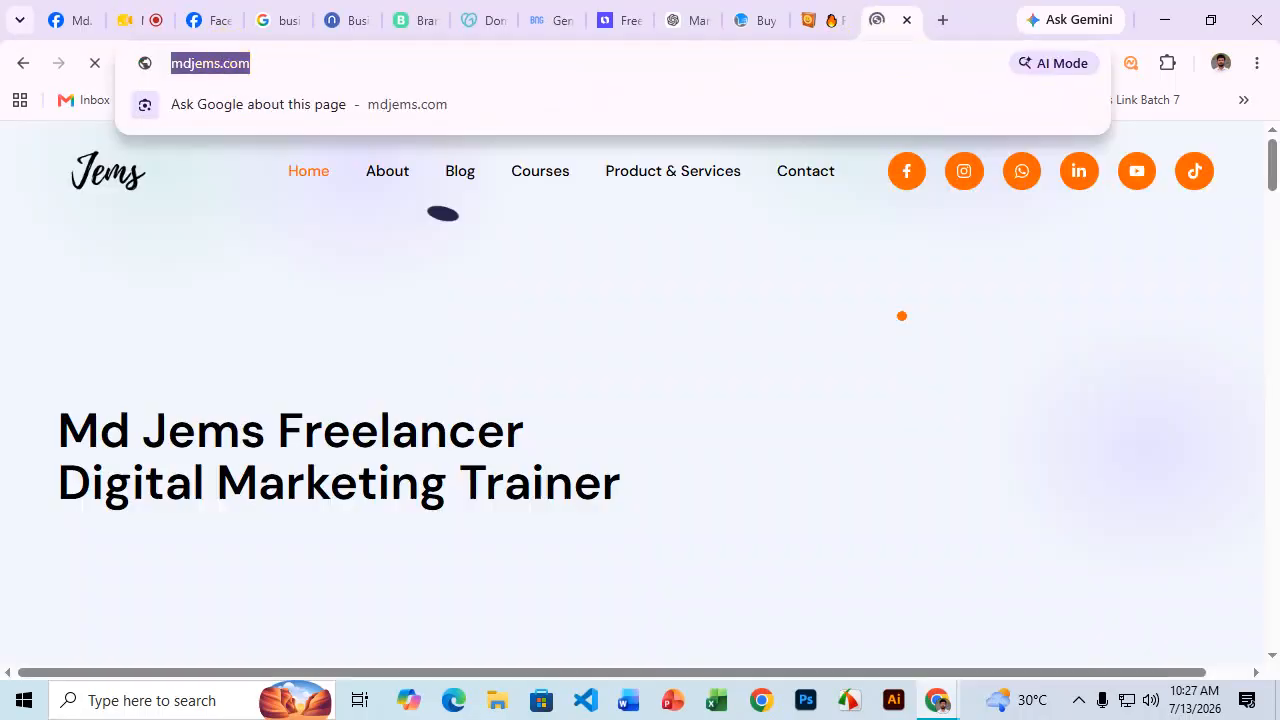
left_click(902, 316)
scroll(854, 306, "down", 2)
scroll(700, 369, "up", 1)
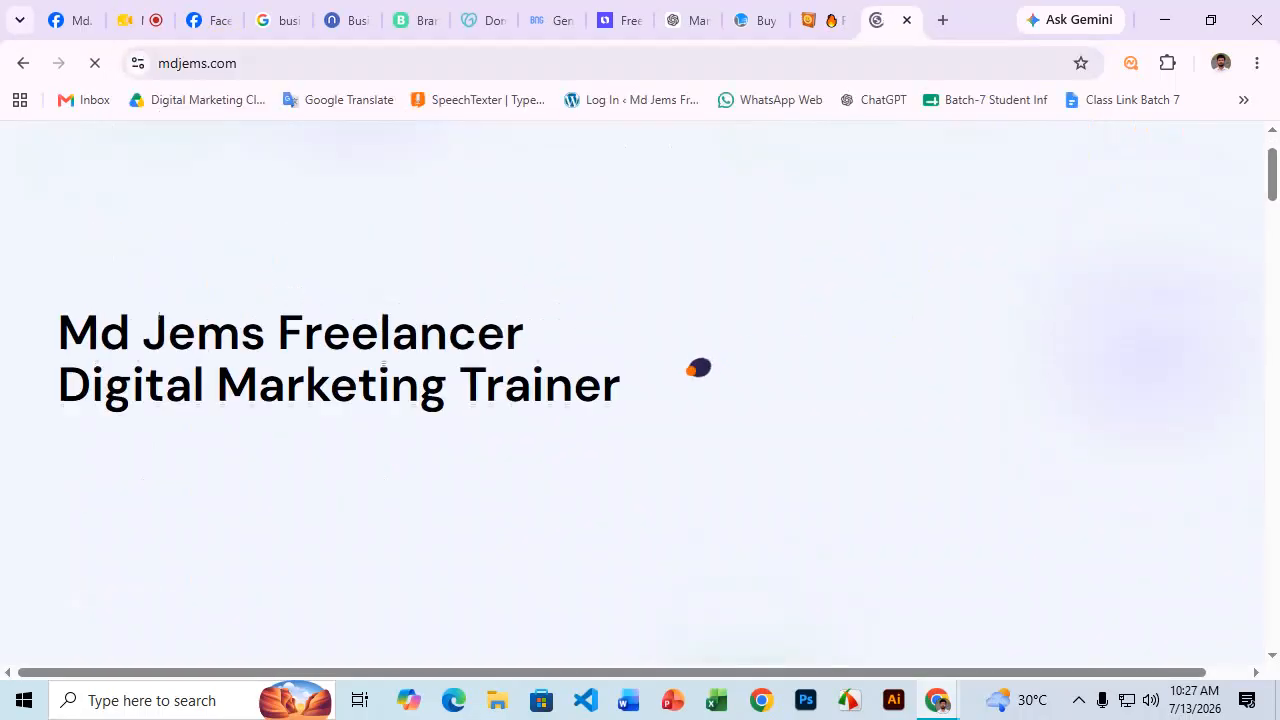
scroll(689, 370, "up", 1)
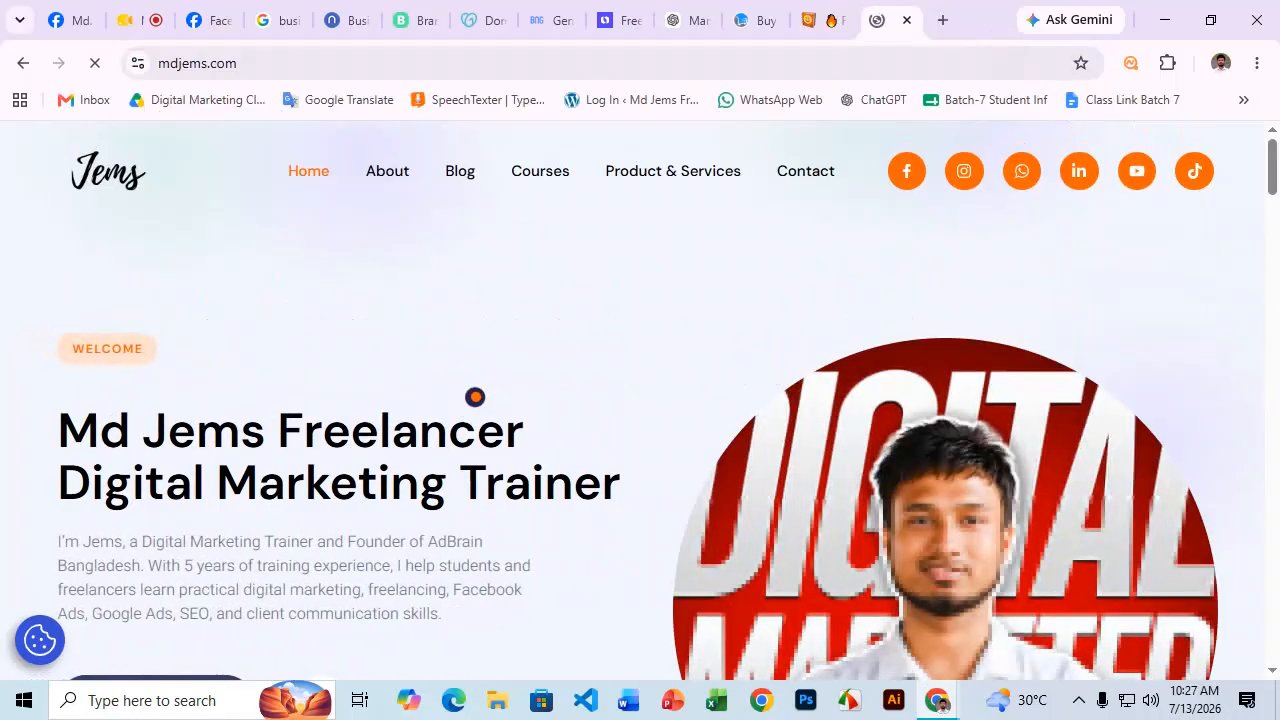
left_click(697, 178)
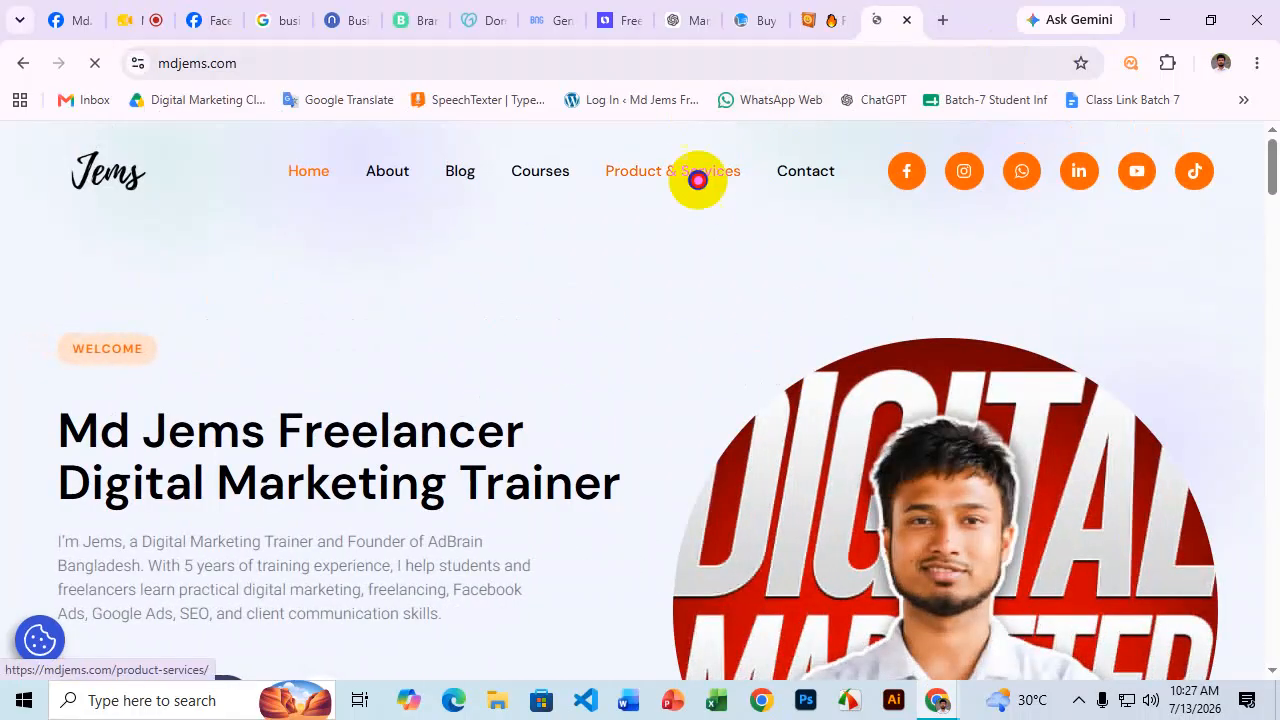
scroll(500, 400, "down", 4)
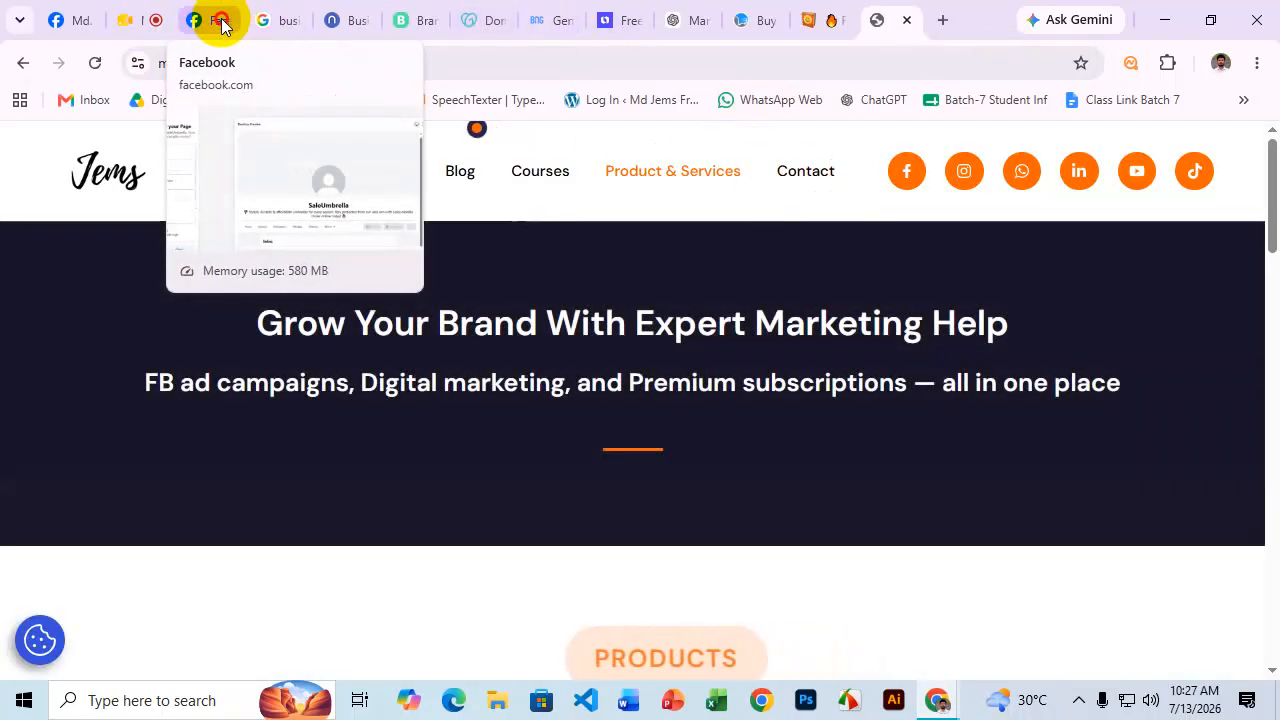
left_click(205, 22)
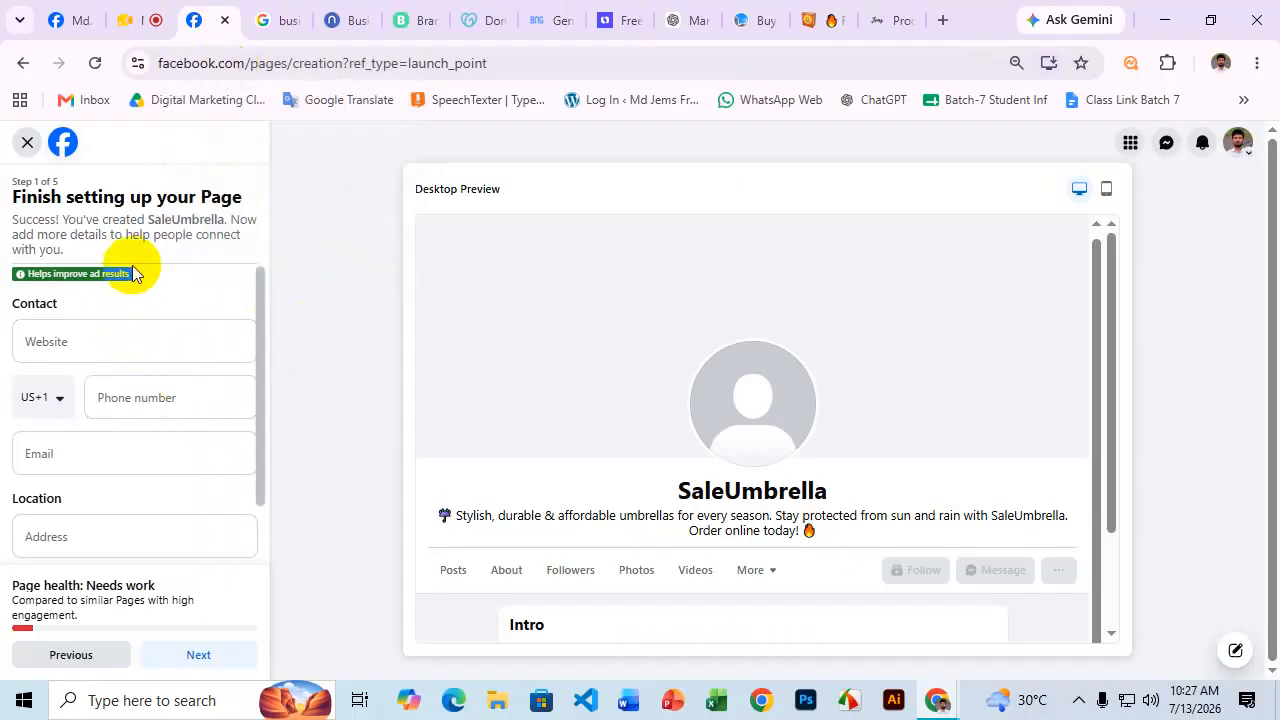
Advance past Step 1 contact details and Customize your Page to step 3 of 5.
scroll(129, 263, "down", 3)
left_click(199, 656)
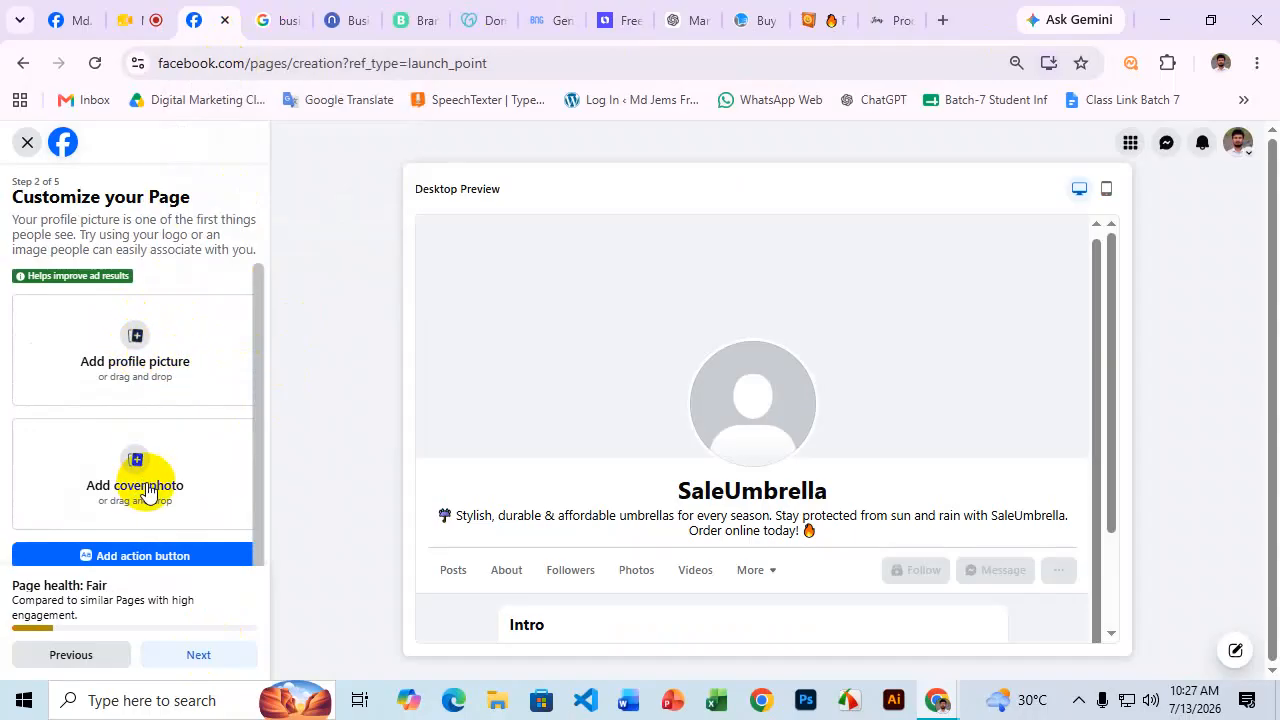
scroll(150, 470, "down", 2)
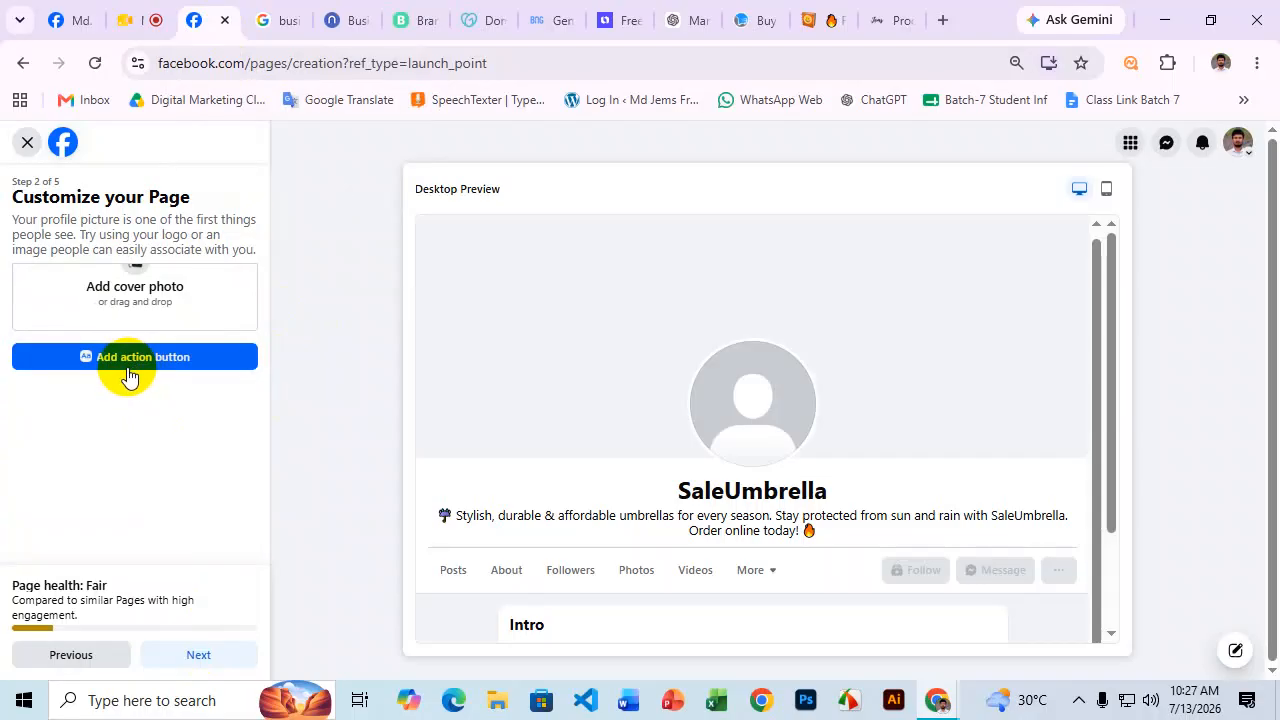
scroll(187, 374, "down", 2)
left_click(200, 653)
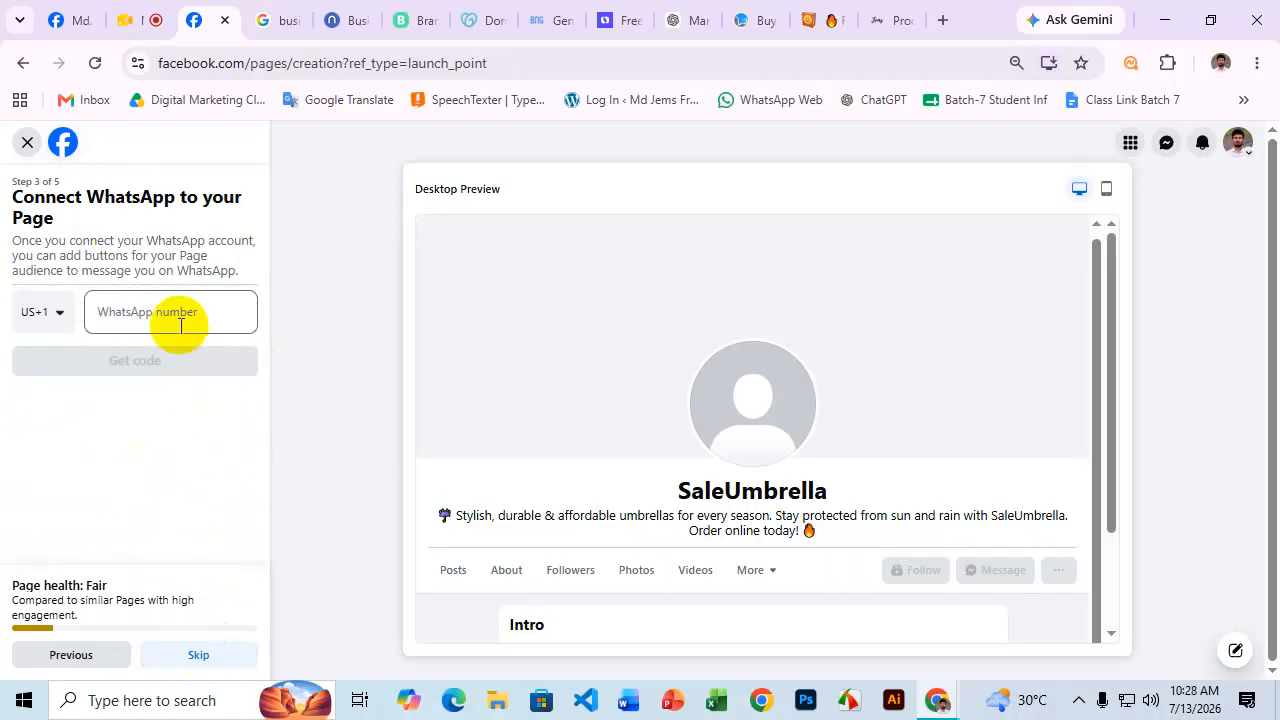
Skip WhatsApp and friend invites, turn on Page notifications and marketing emails, and click Done.
left_click(199, 655)
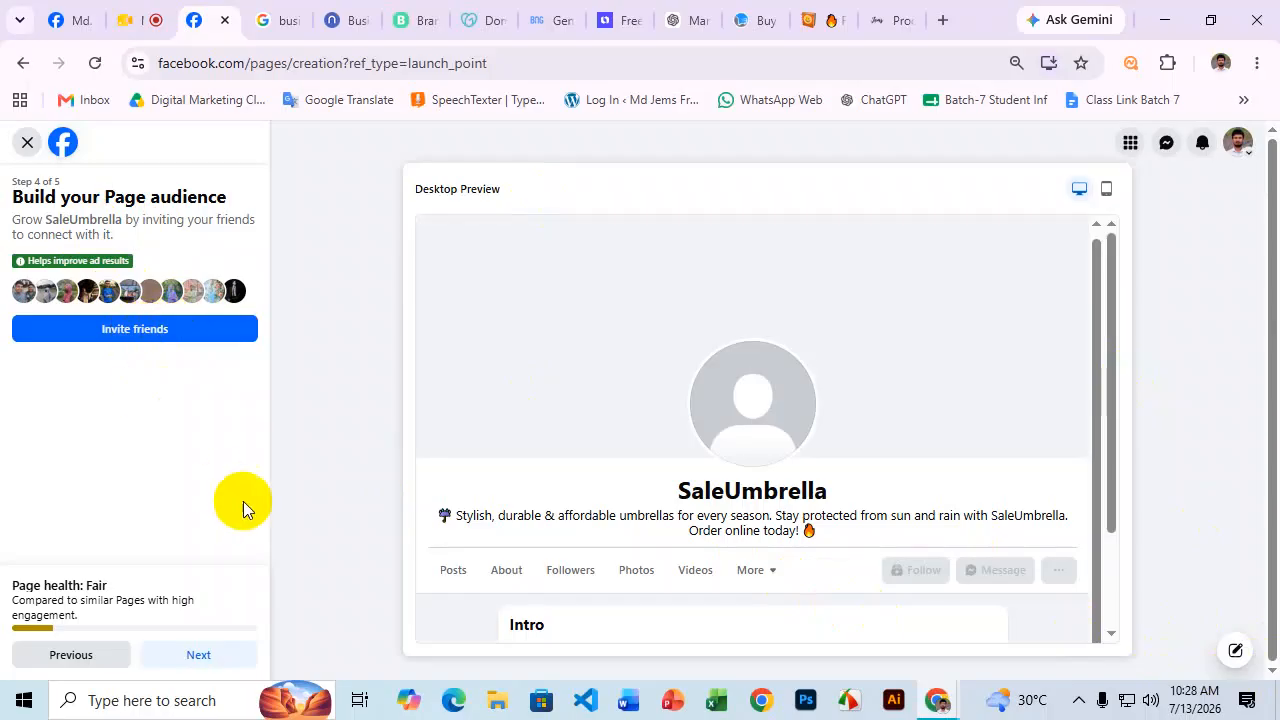
left_click(204, 656)
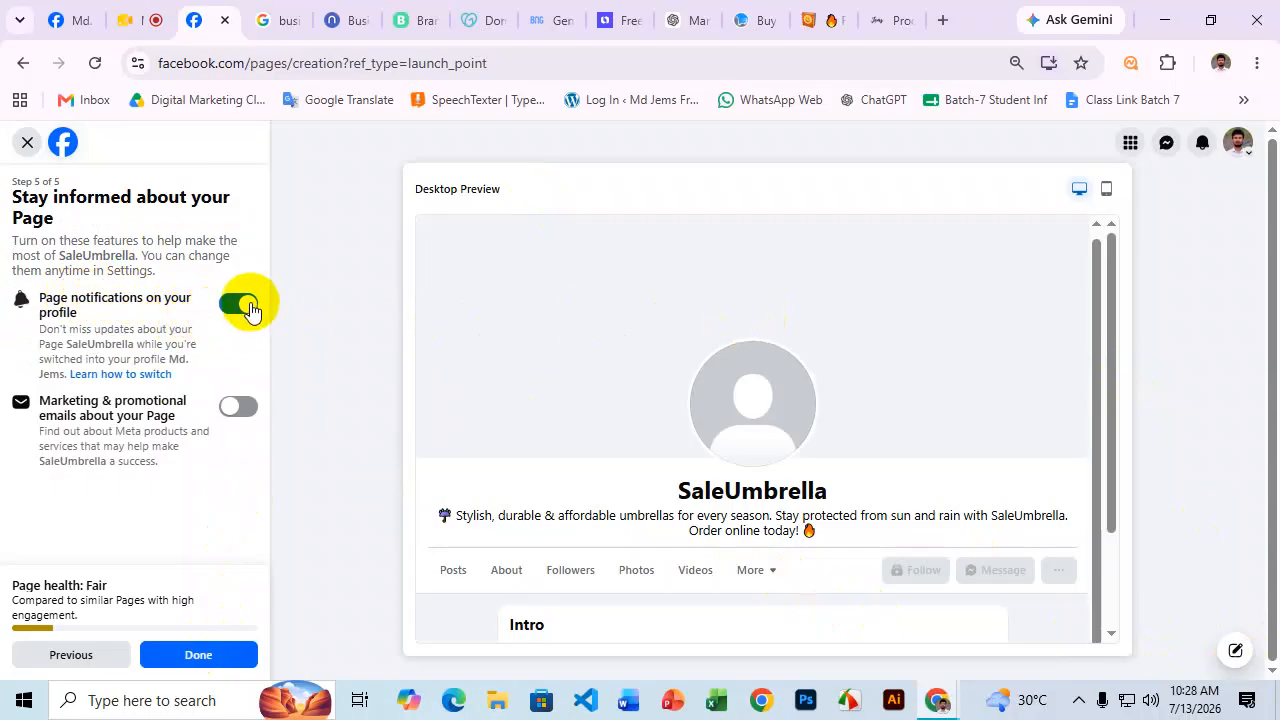
left_click(240, 410)
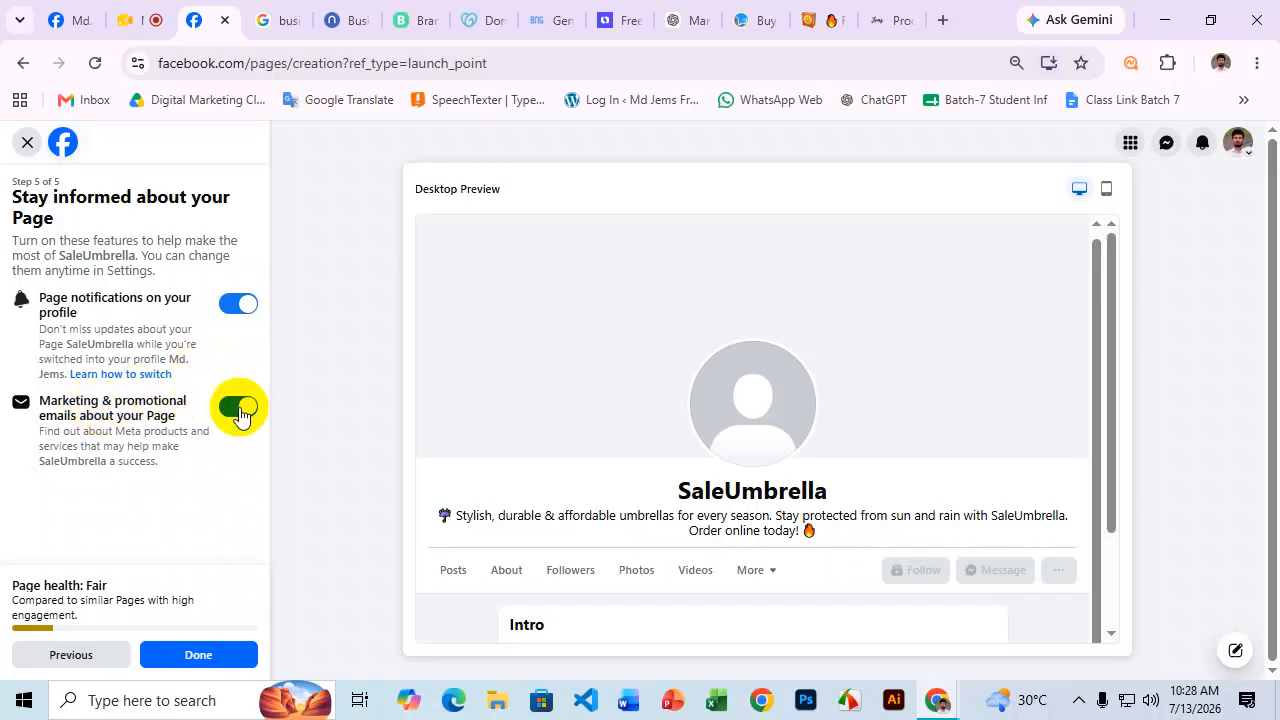
left_click(232, 305)
left_click(234, 400)
left_click(238, 310)
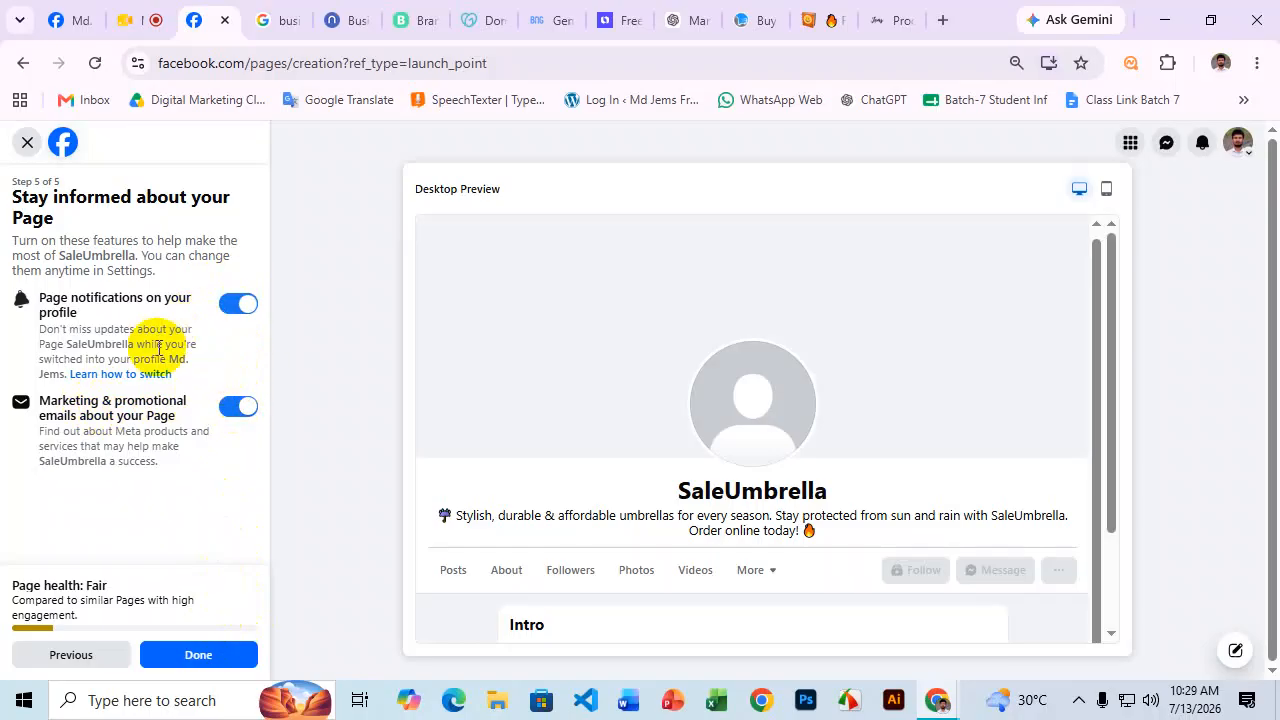
left_click(208, 655)
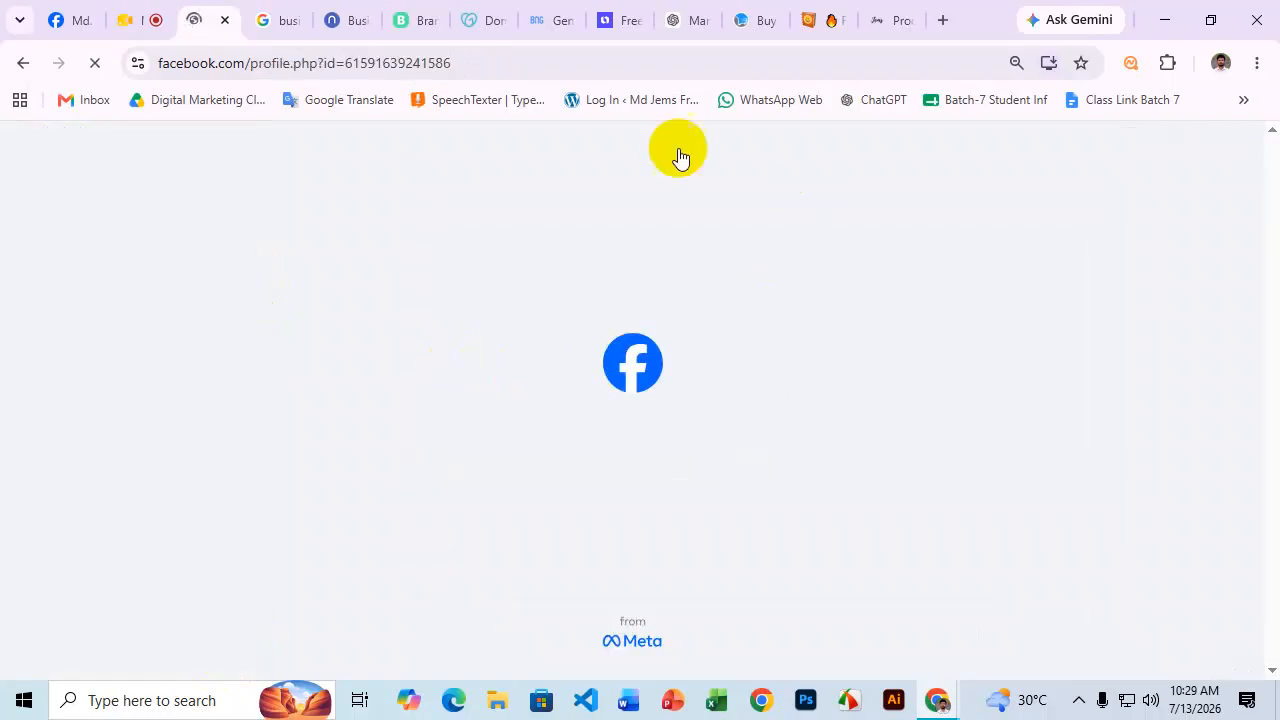
Scroll through the new SaleUmbrella page's profile header and recommended steps.
scroll(890, 310, "down", 1)
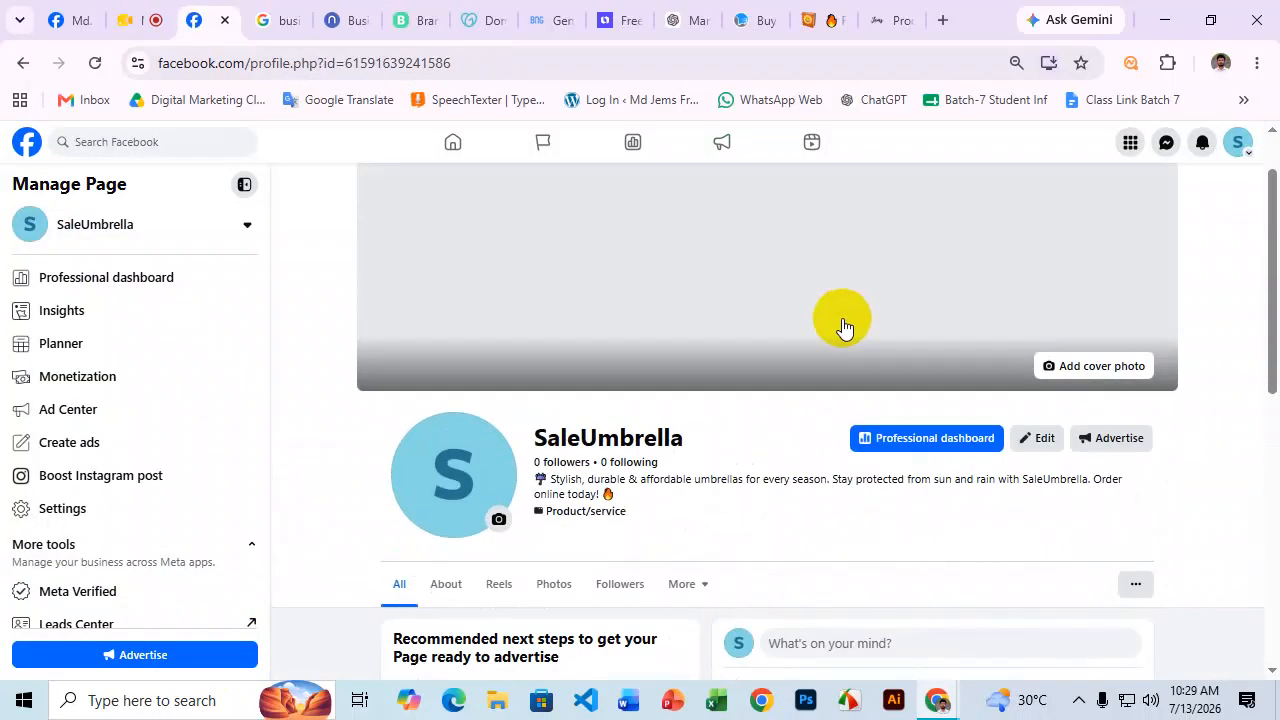
scroll(830, 335, "up", 1)
scroll(828, 335, "down", 1)
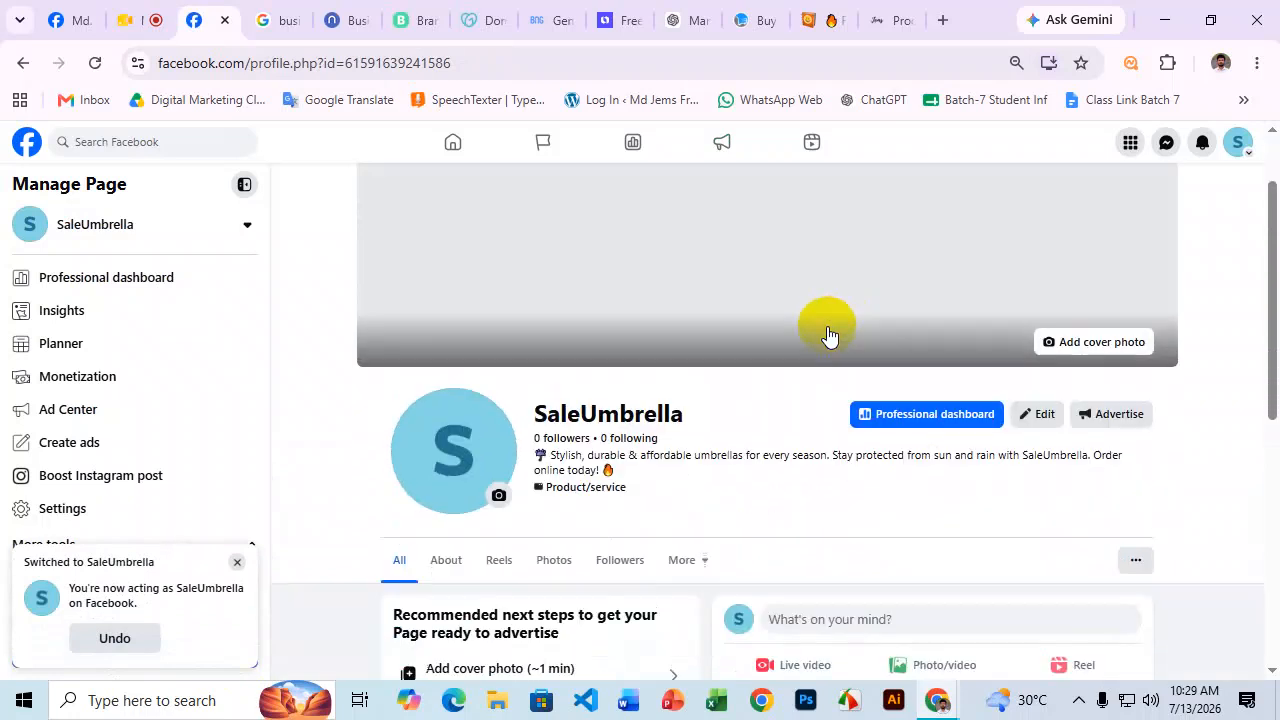
scroll(828, 334, "up", 1)
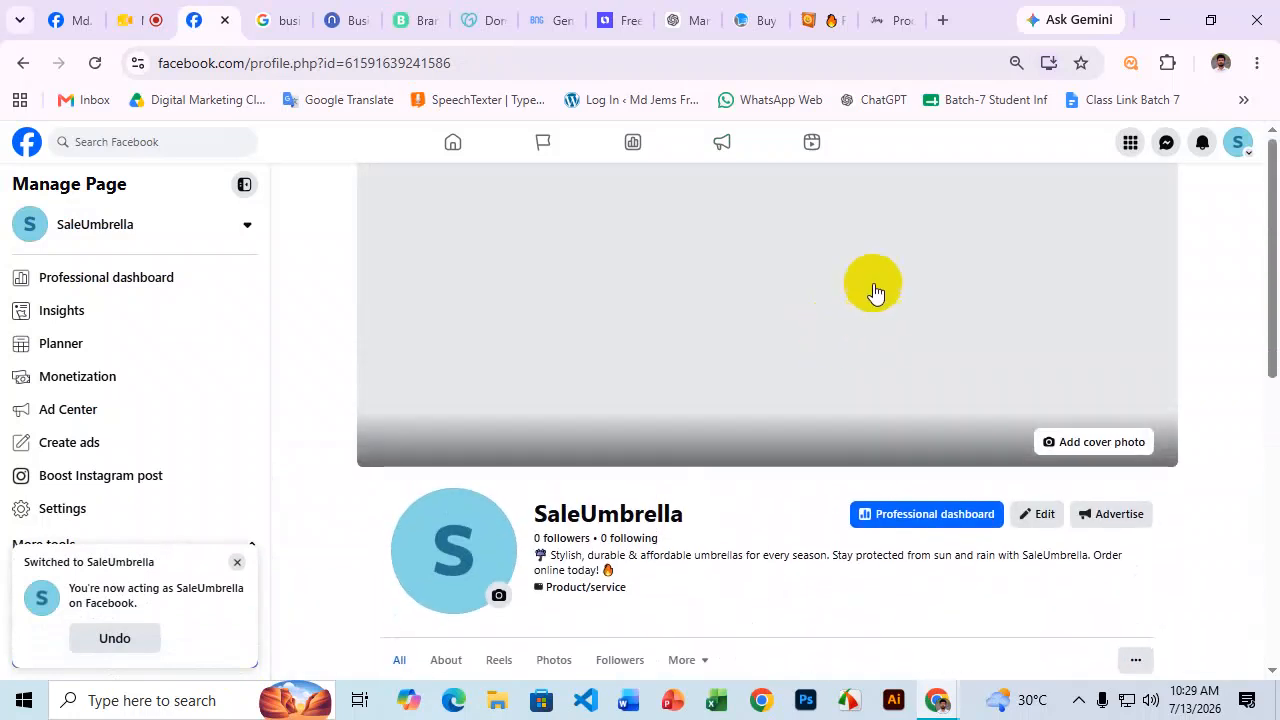
scroll(869, 353, "down", 3)
scroll(794, 340, "down", 1)
scroll(801, 351, "up", 3)
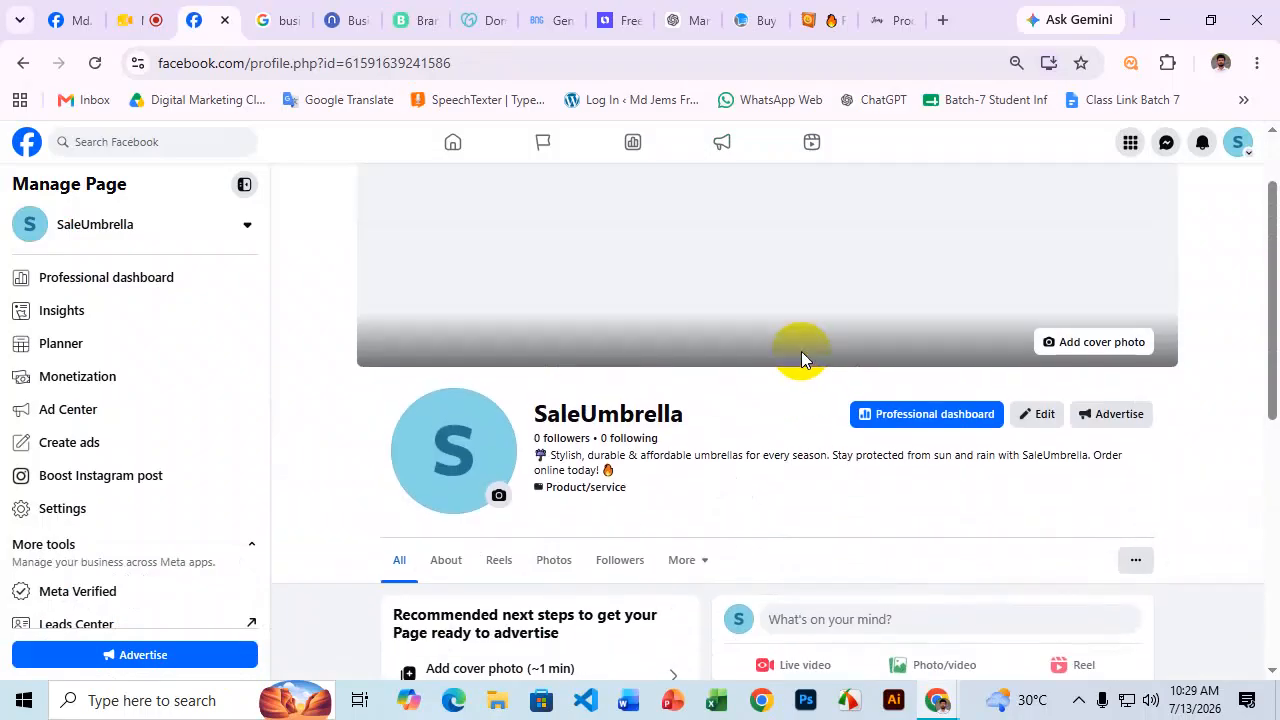
scroll(902, 343, "down", 1)
scroll(768, 410, "up", 1)
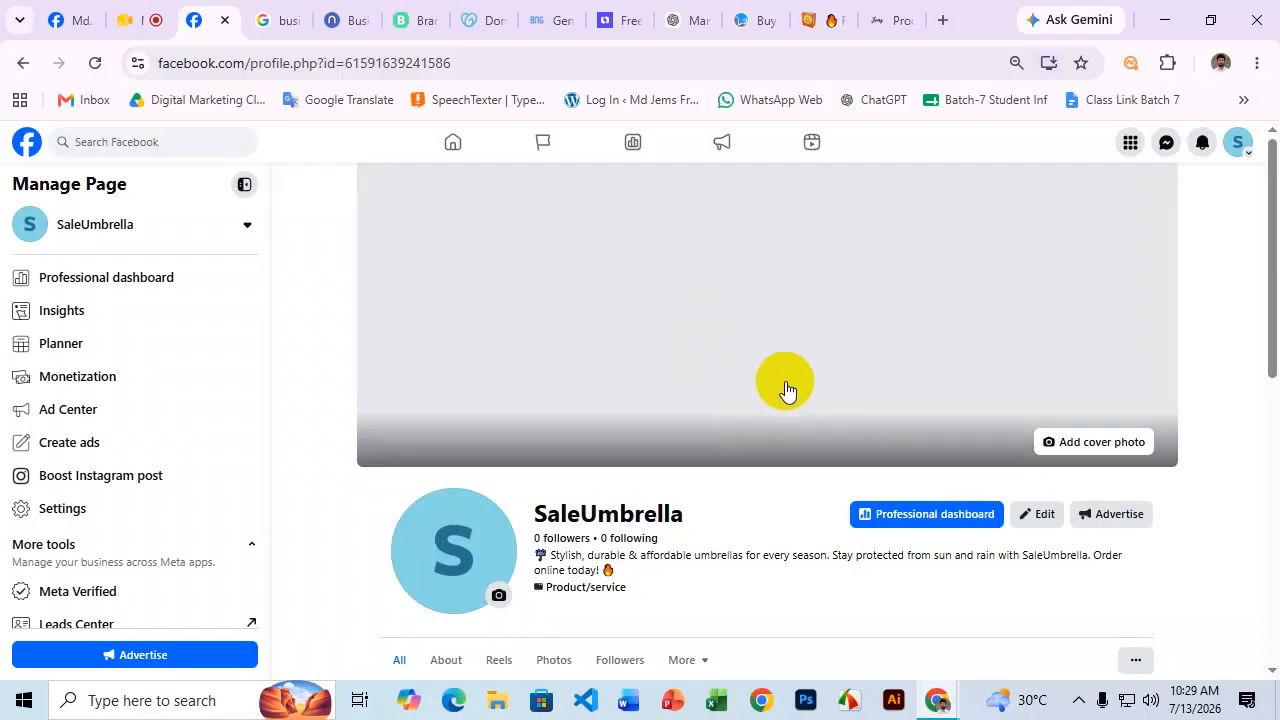
scroll(788, 392, "down", 1)
scroll(1143, 343, "up", 1)
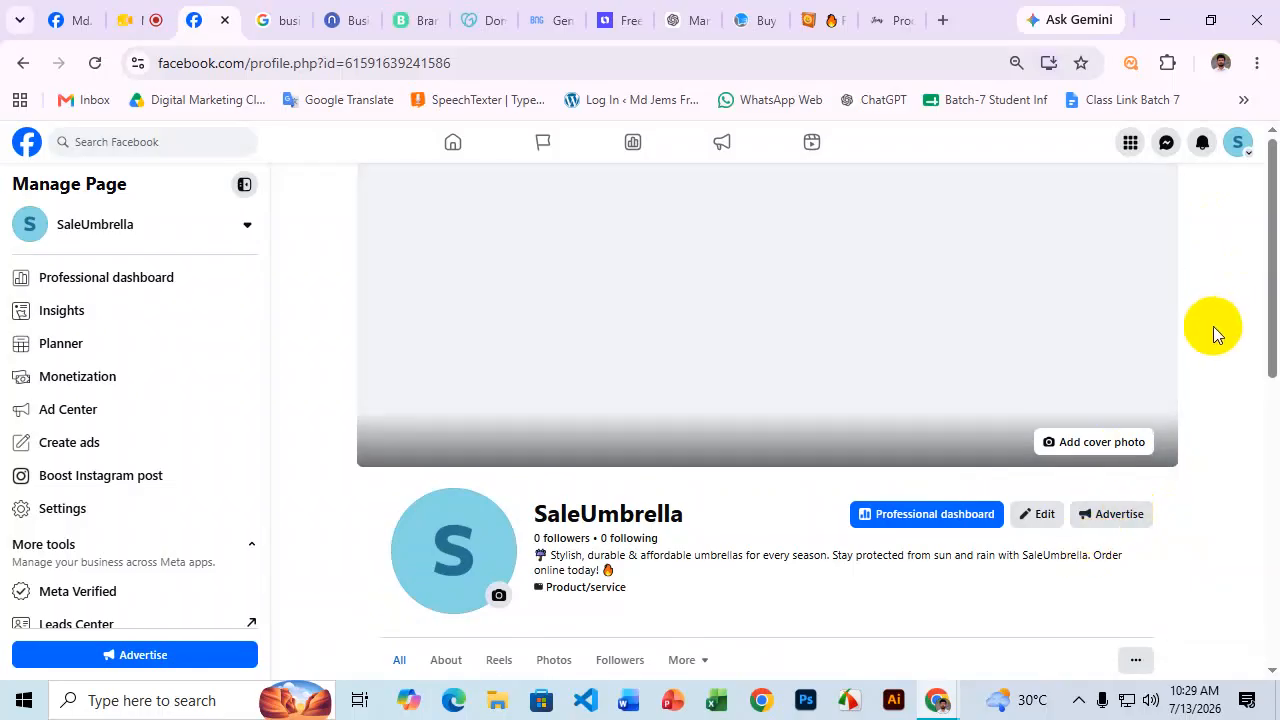
scroll(1200, 335, "down", 1)
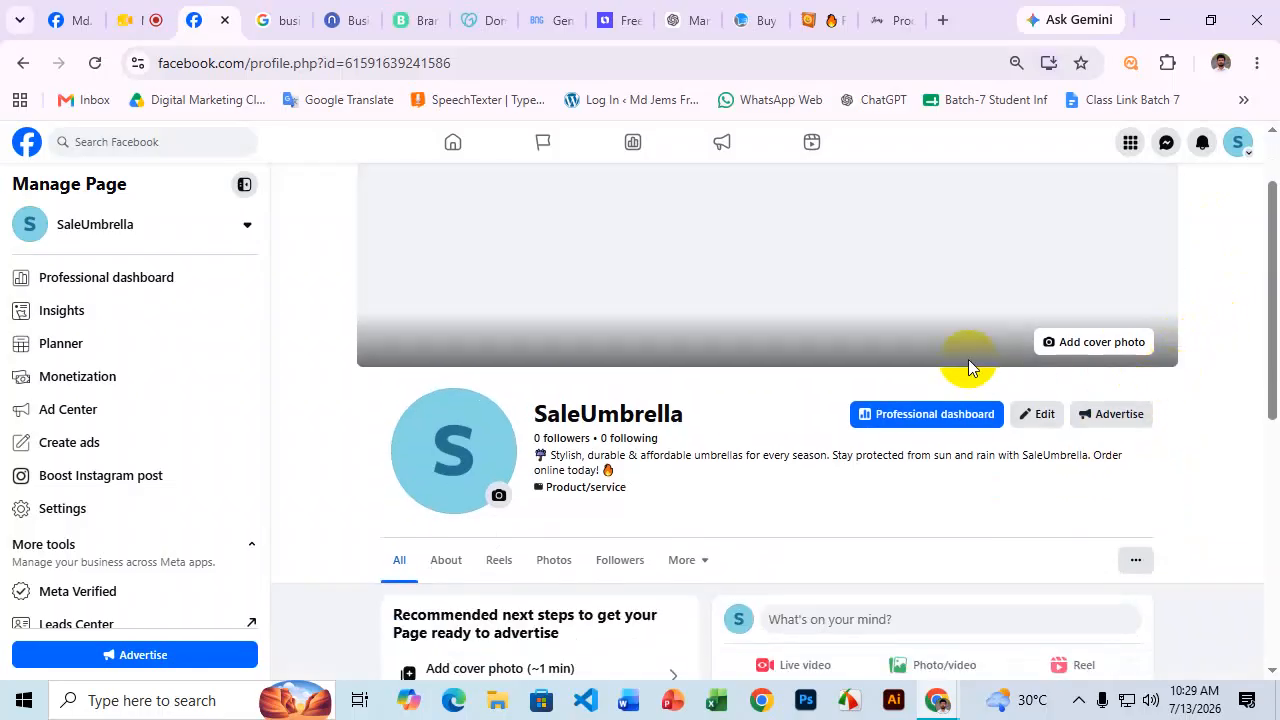
scroll(1000, 340, "up", 1)
left_click(1245, 147)
Switch to the personal profile and search Facebook for 'facebook page create and setup'.
left_click(1110, 248)
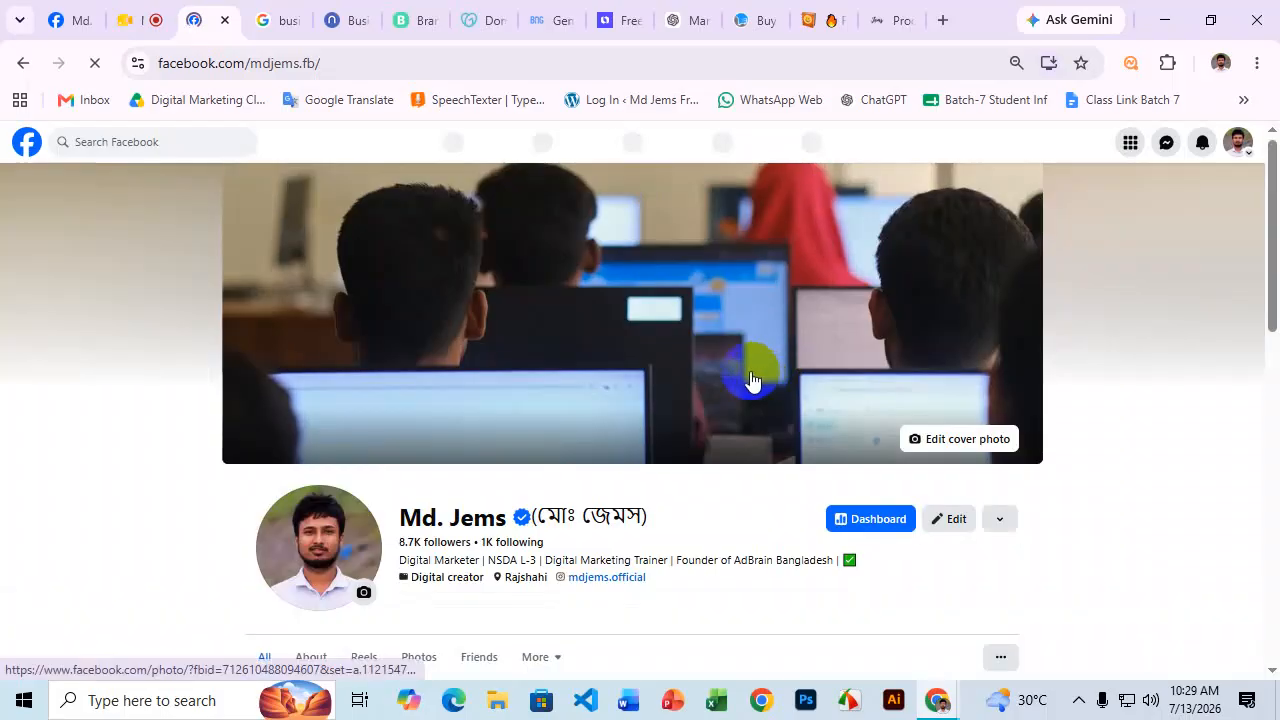
left_click(116, 142)
type("facebook pa")
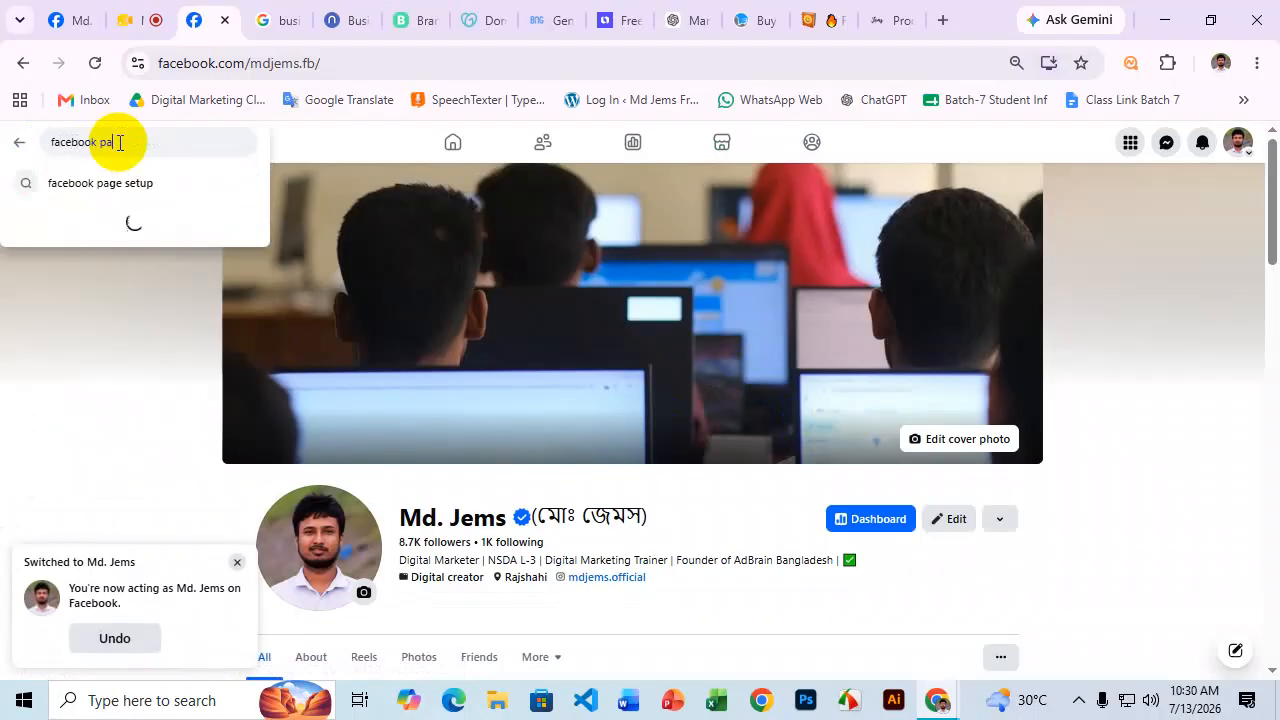
type("ge setup")
key("BackSpace")
key("BackSpace")
key("BackSpace")
key("BackSpace")
key("BackSpace")
key("BackSpace")
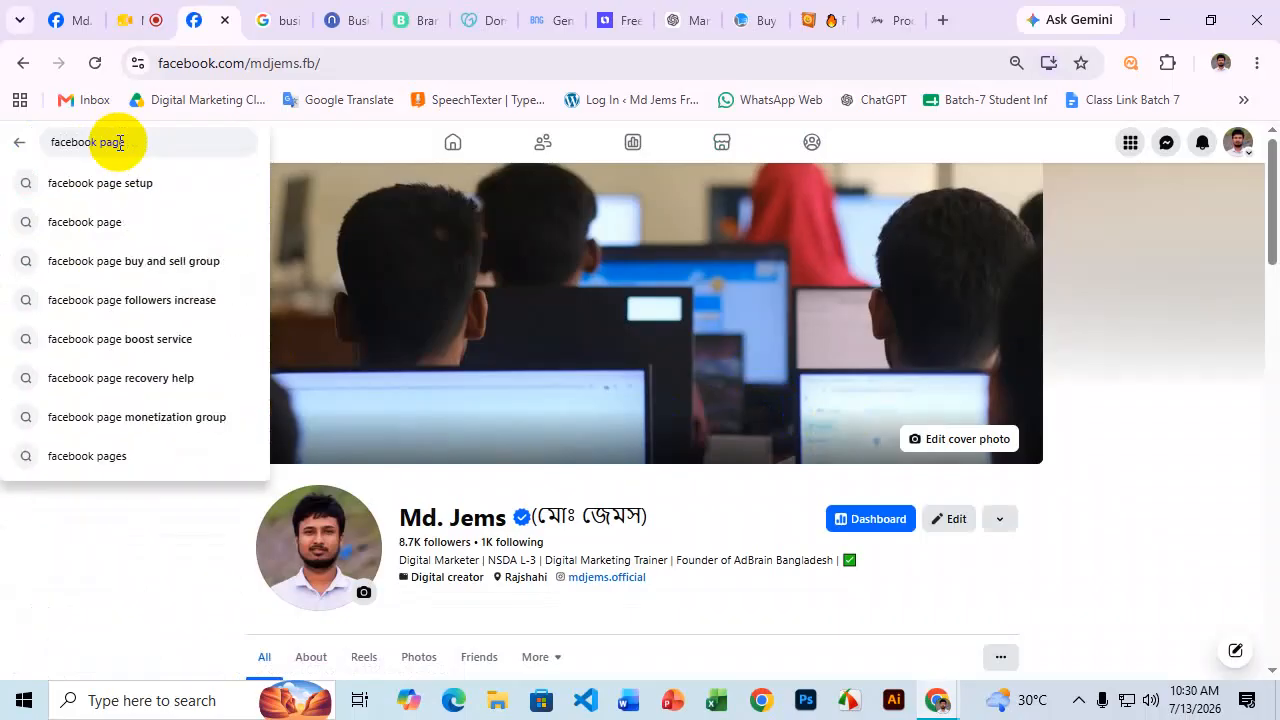
type("create and setup")
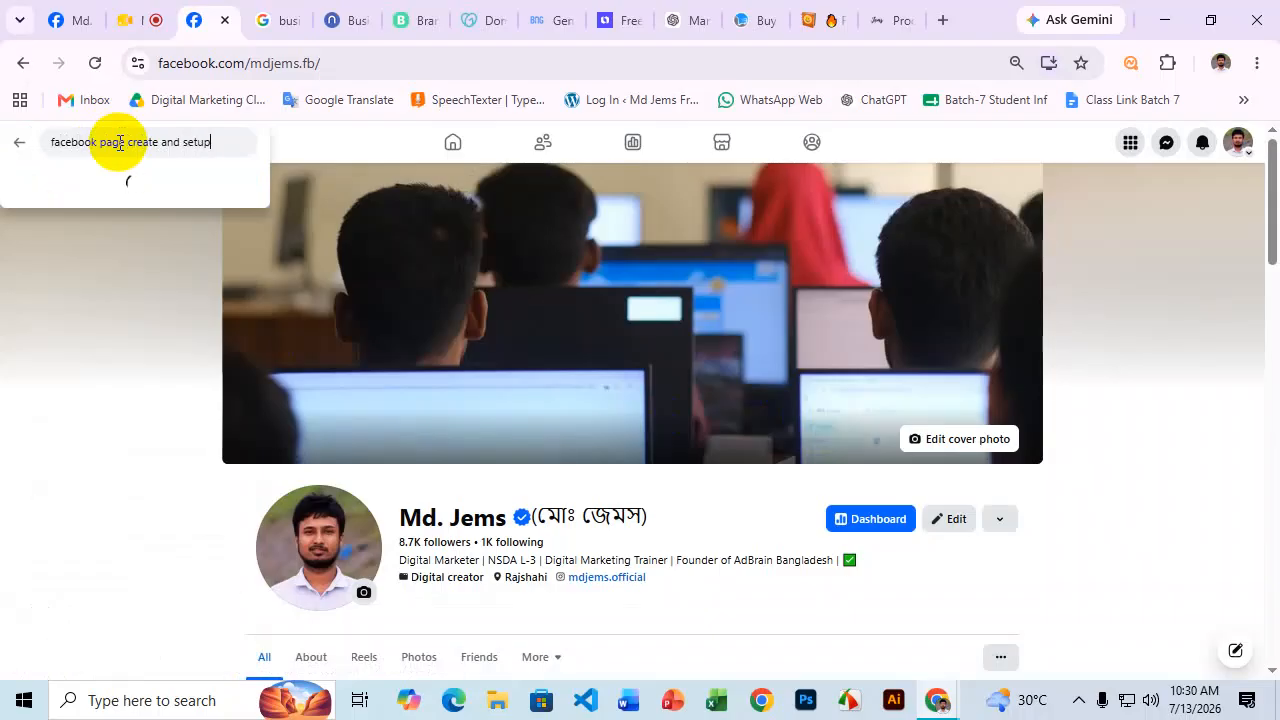
triple_click(198, 140)
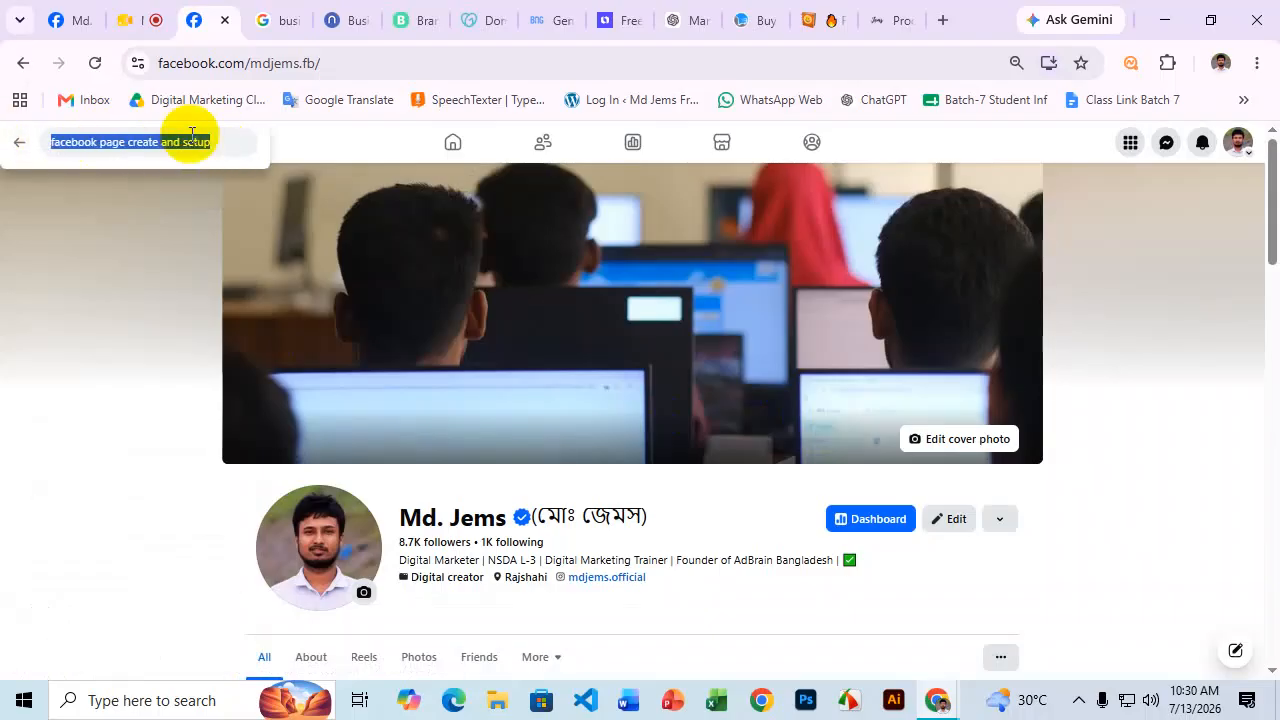
key("Return")
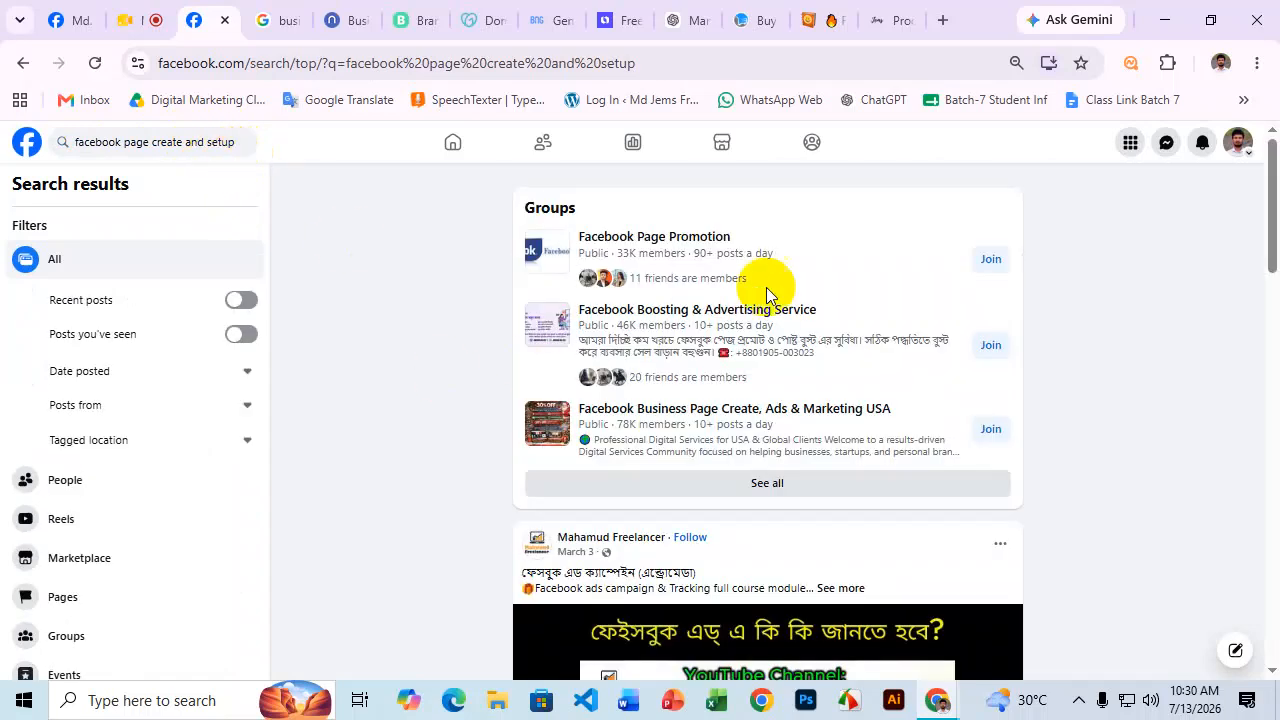
Browse the search results, expanding a video post's full caption.
scroll(766, 293, "down", 10)
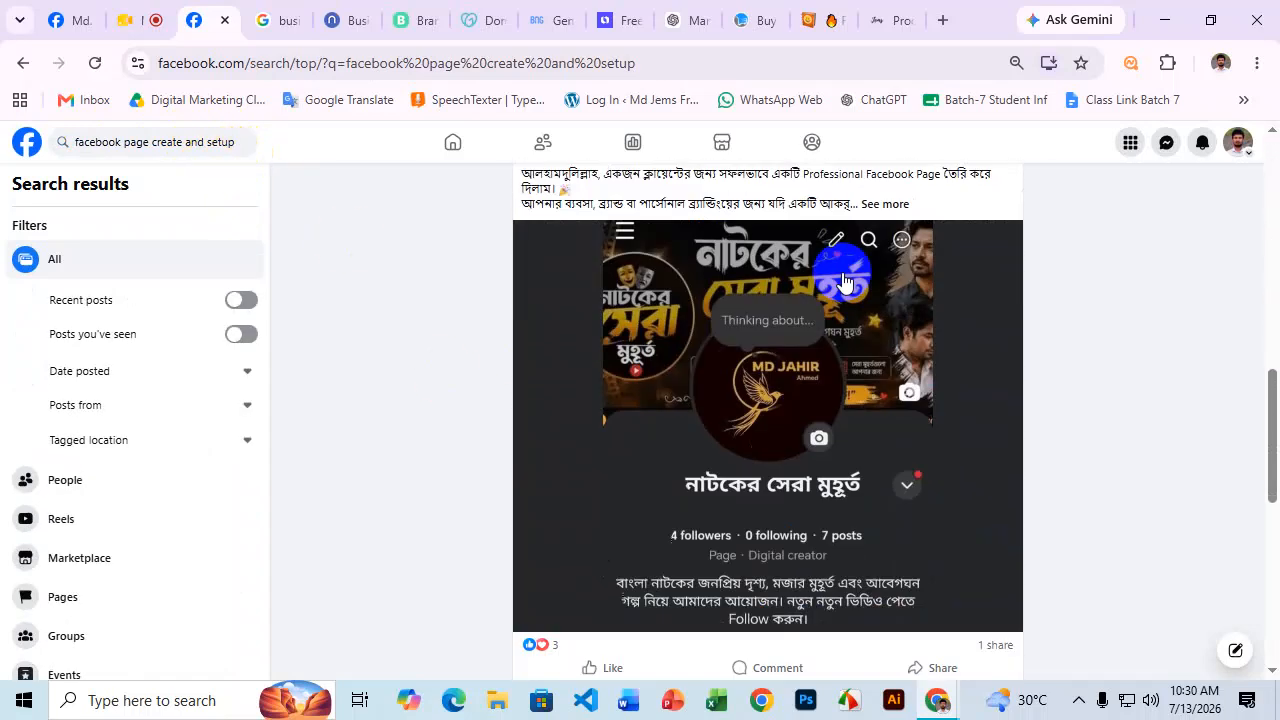
scroll(843, 280, "down", 5)
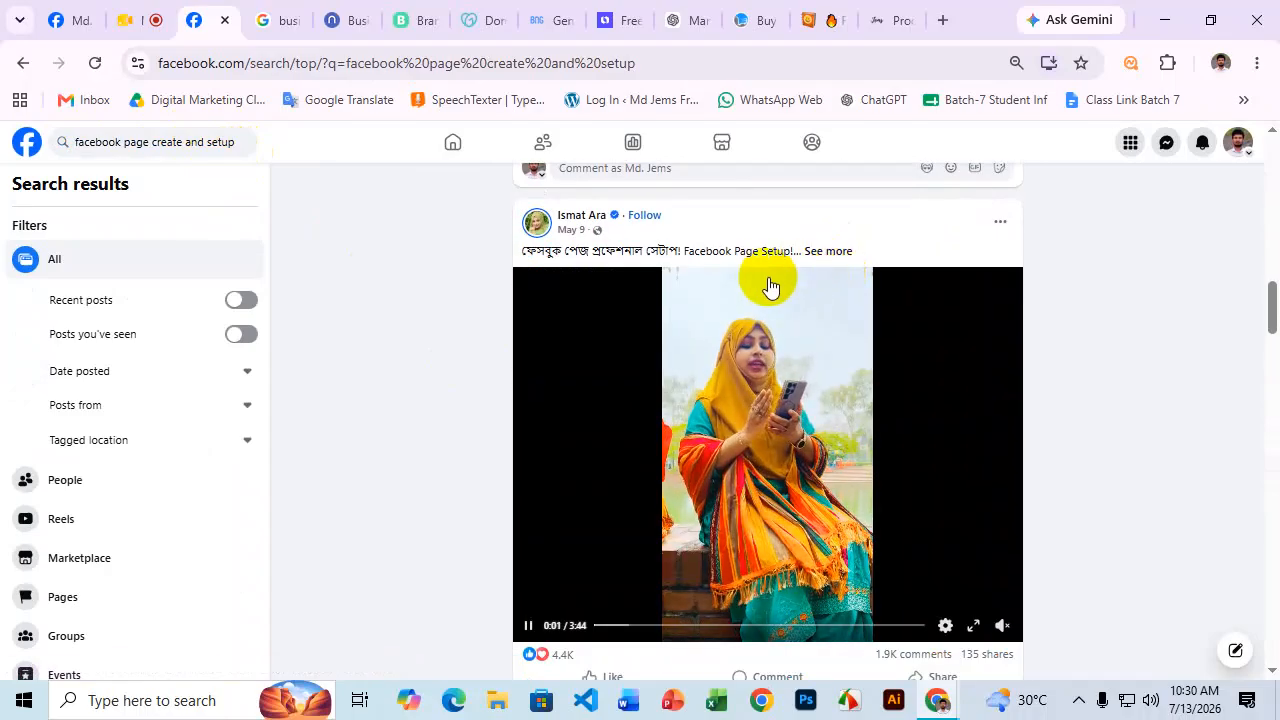
left_click_drag(510, 250, 594, 257)
left_click(822, 254)
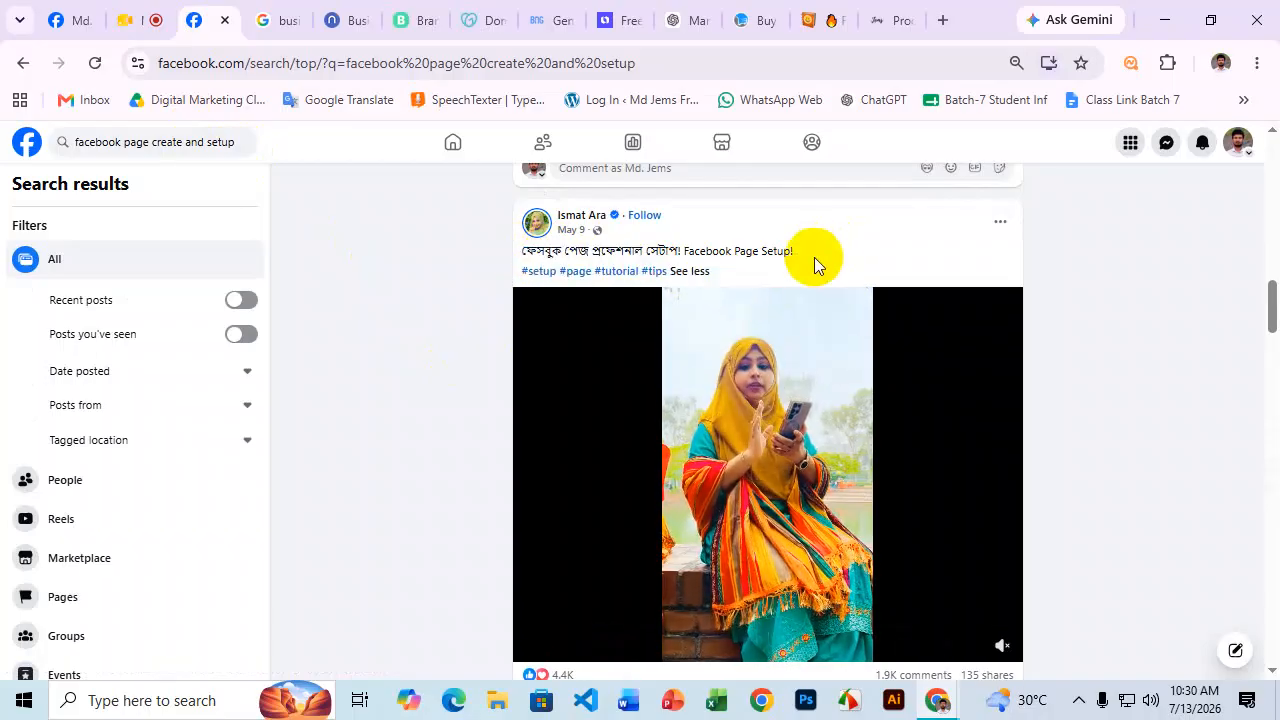
scroll(737, 251, "down", 3)
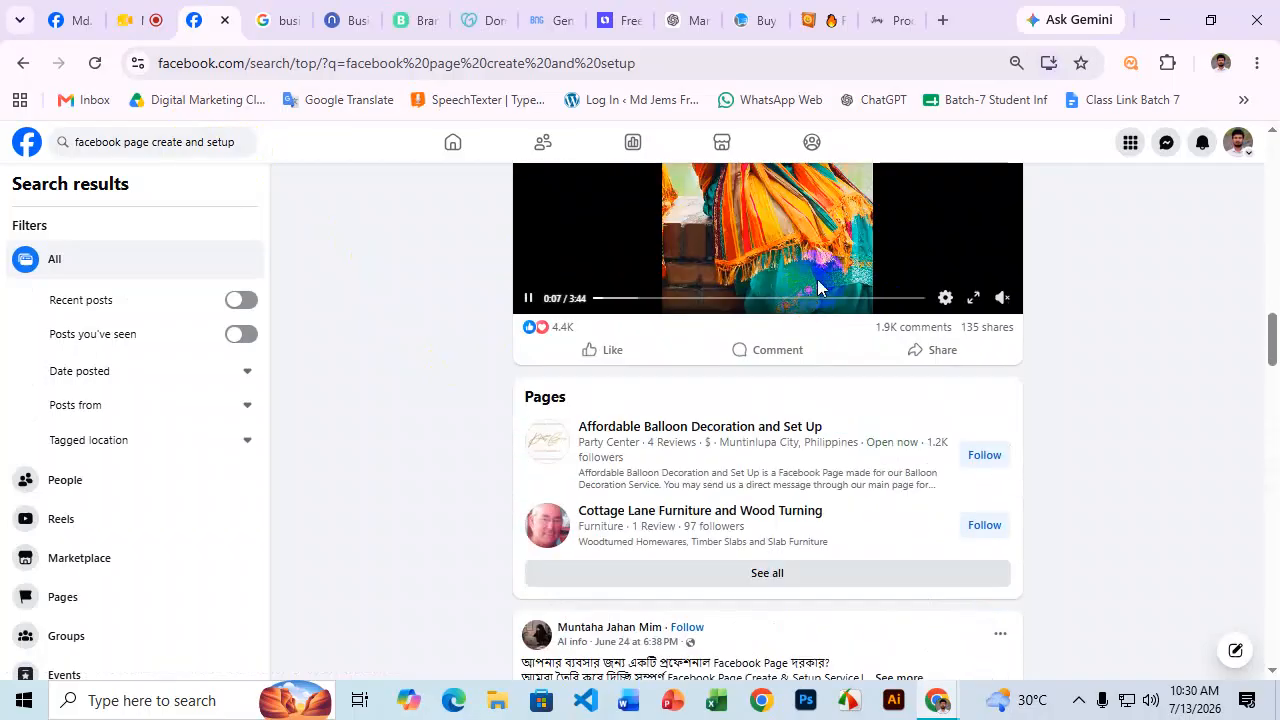
scroll(832, 266, "down", 3)
scroll(832, 266, "down", 4)
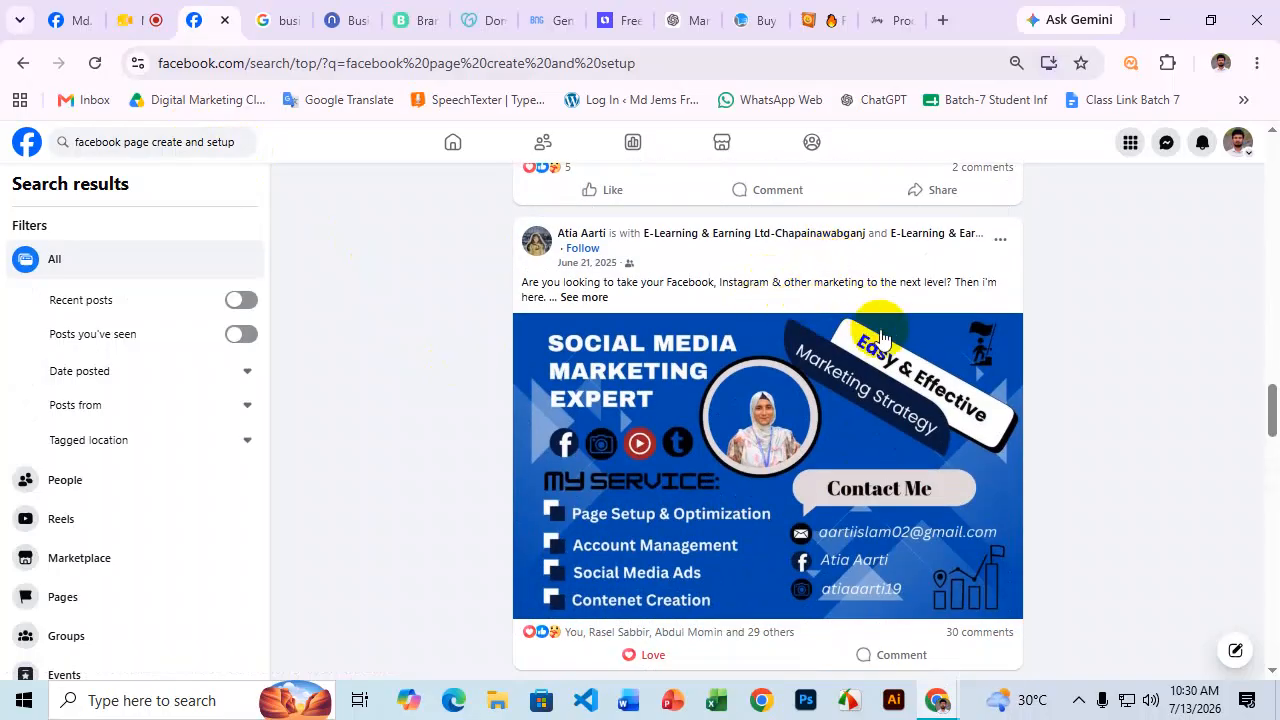
scroll(880, 337, "down", 1)
scroll(723, 492, "down", 3)
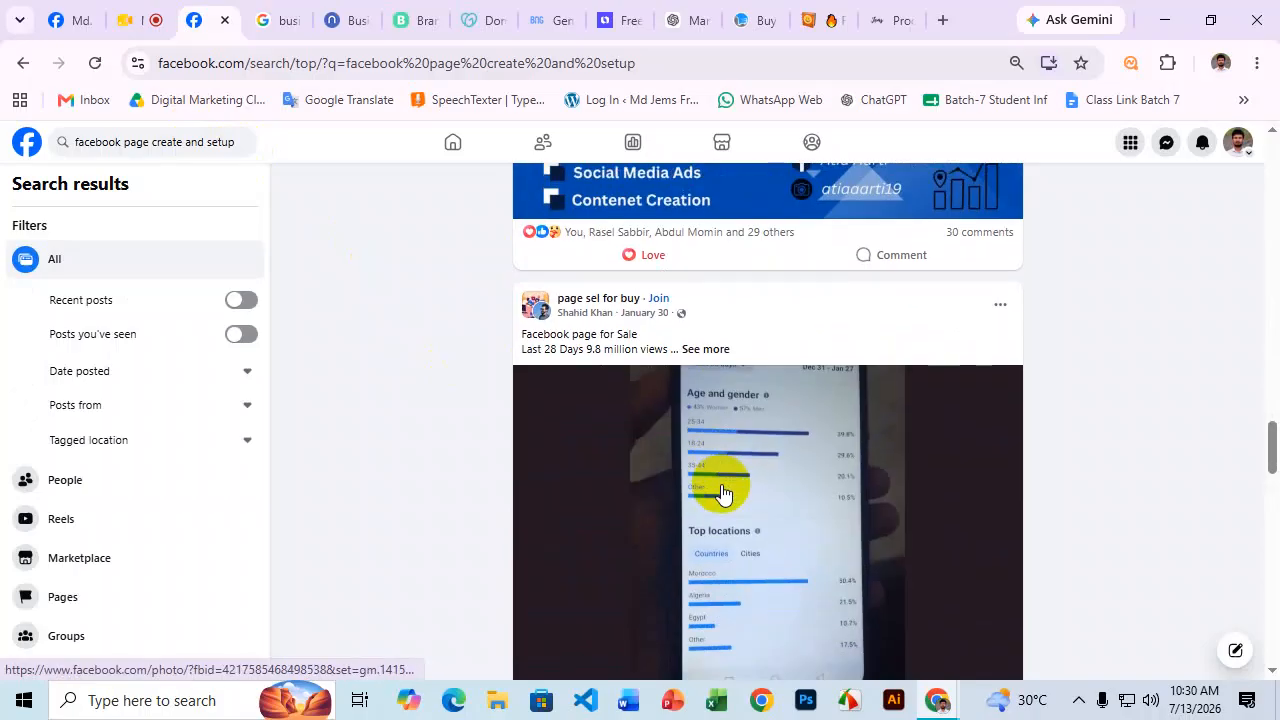
scroll(720, 488, "down", 8)
scroll(716, 483, "up", 1)
scroll(716, 481, "down", 5)
scroll(716, 480, "up", 5)
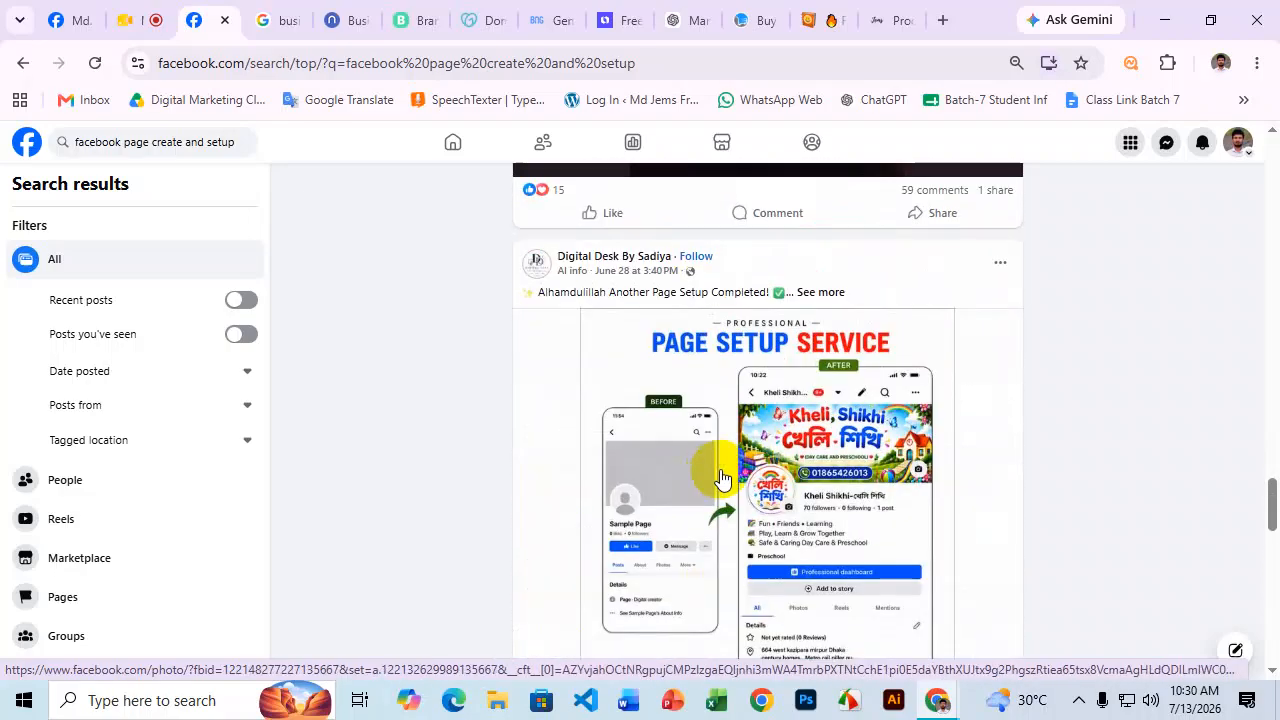
scroll(838, 390, "down", 3)
scroll(834, 395, "up", 1)
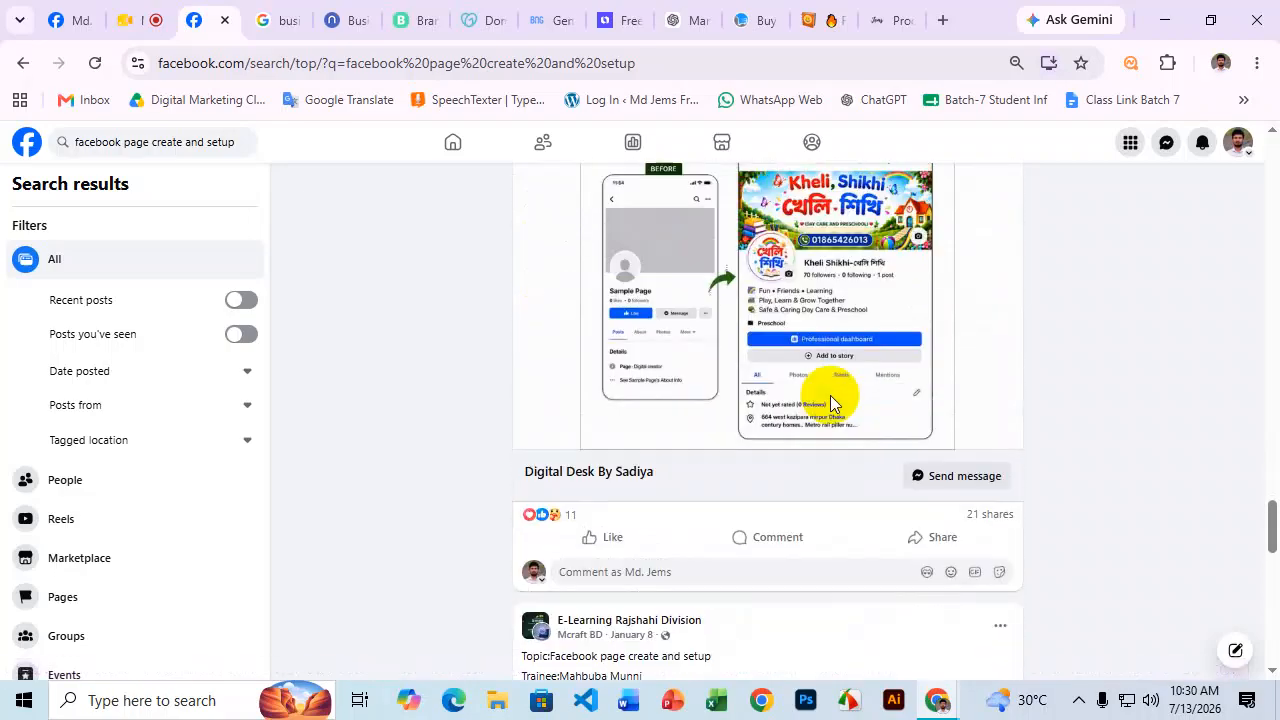
scroll(830, 400, "up", 2)
scroll(924, 403, "down", 1)
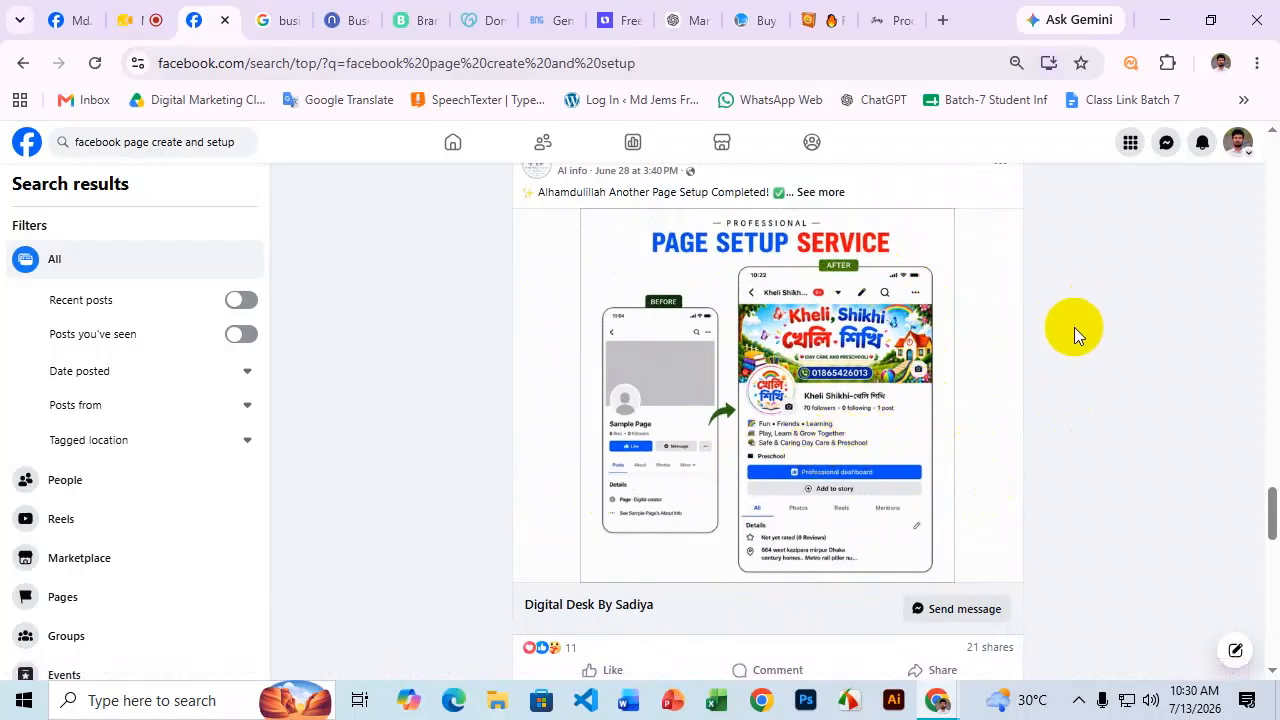
scroll(1067, 326, "up", 1)
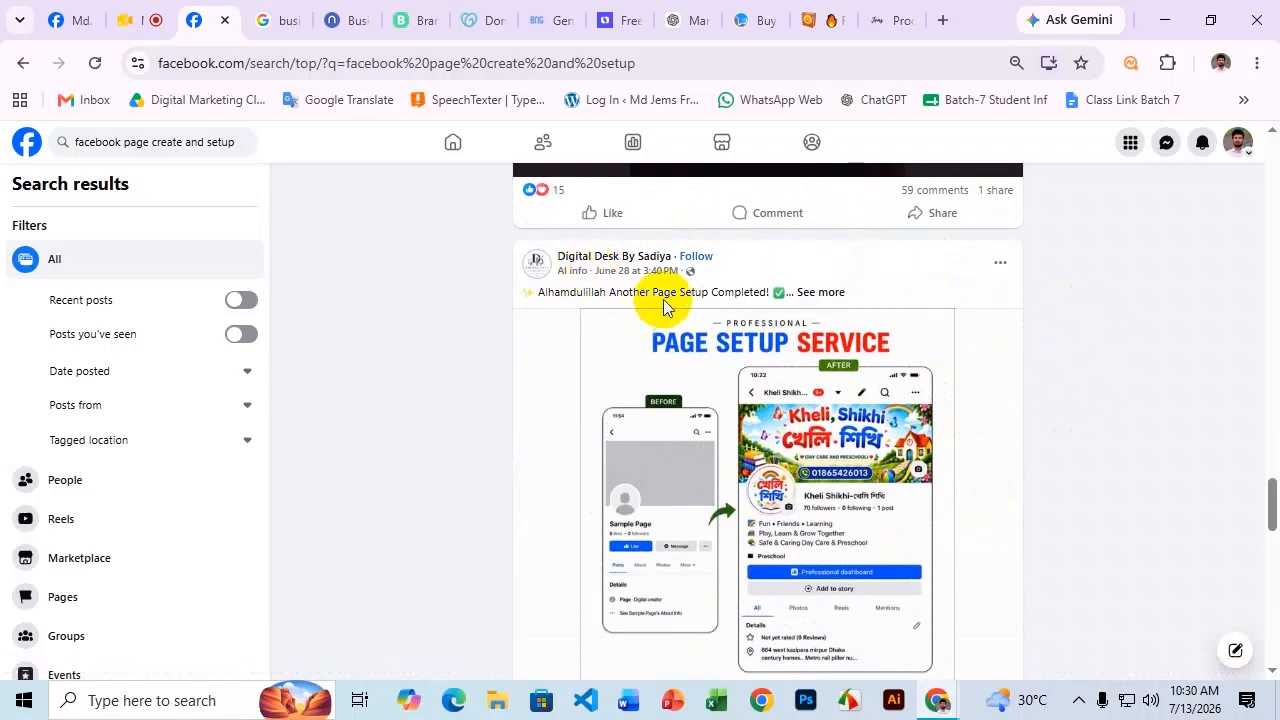
scroll(663, 299, "down", 1)
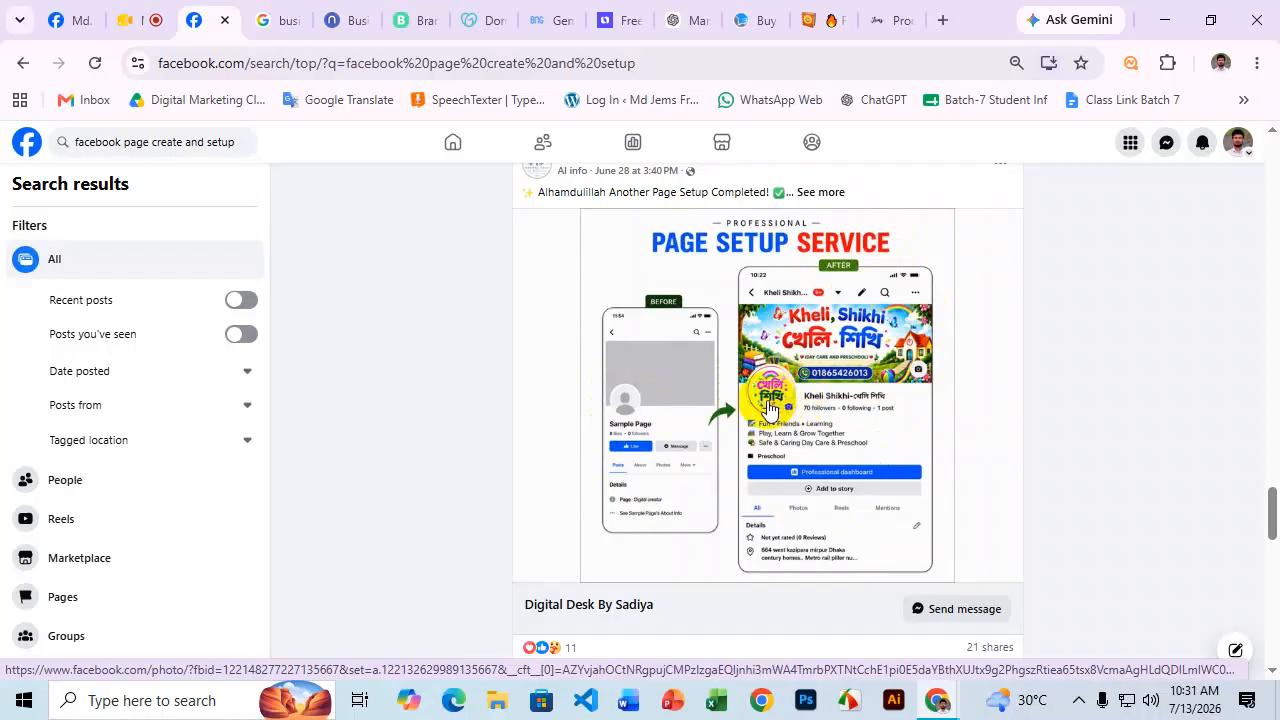
scroll(808, 366, "down", 1)
scroll(840, 315, "down", 2)
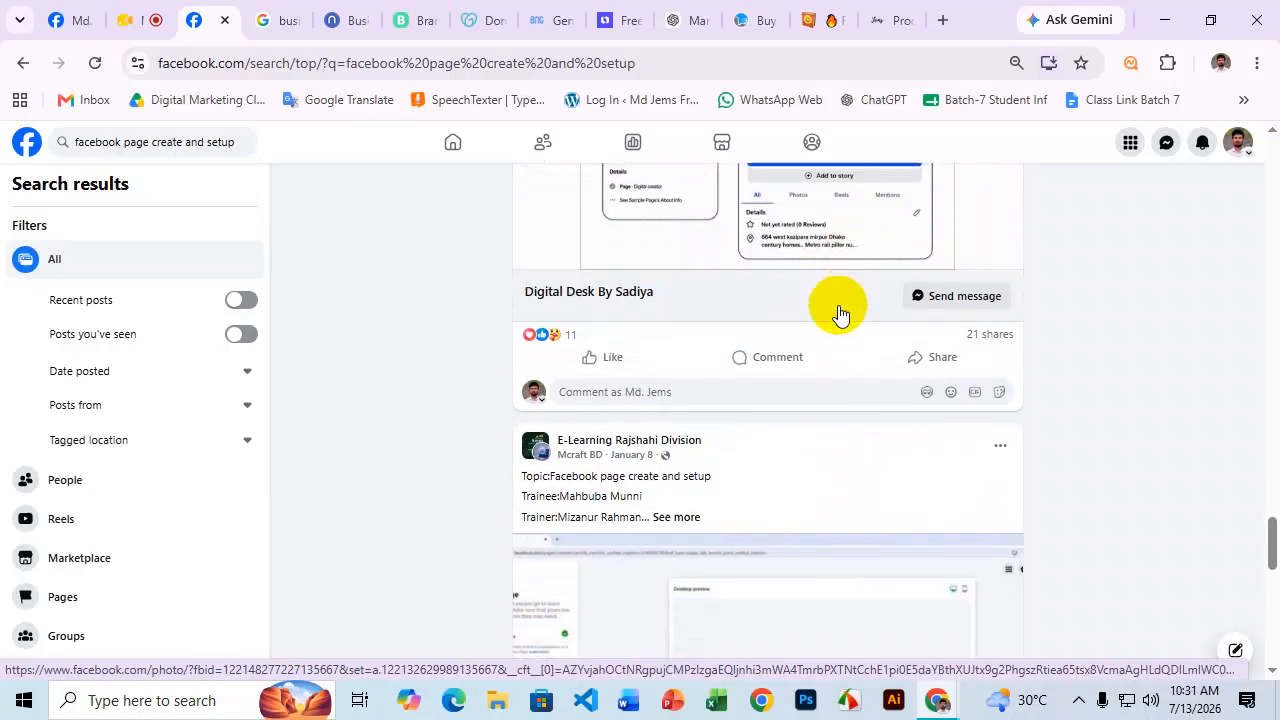
scroll(840, 315, "down", 10)
scroll(845, 320, "down", 1)
scroll(855, 345, "up", 2)
scroll(851, 349, "down", 2)
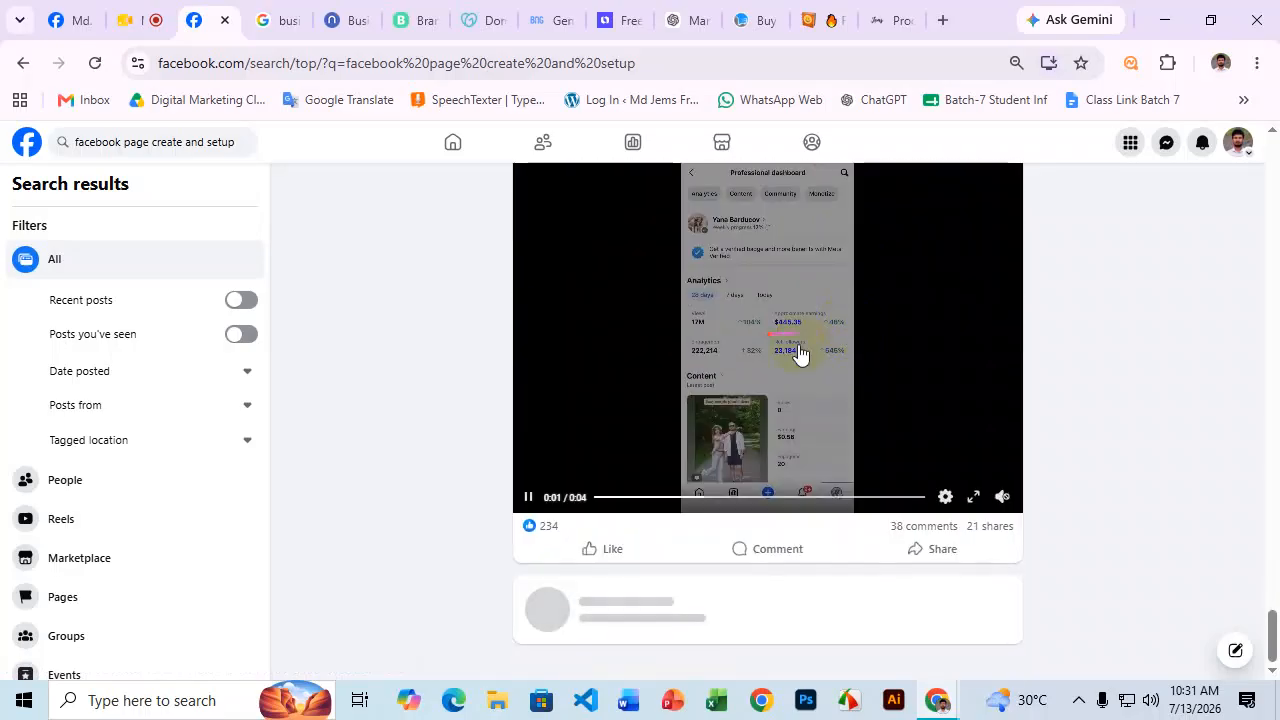
scroll(886, 312, "down", 6)
scroll(886, 300, "up", 1)
scroll(888, 301, "down", 8)
scroll(886, 303, "down", 1)
scroll(883, 305, "up", 4)
scroll(865, 318, "down", 1)
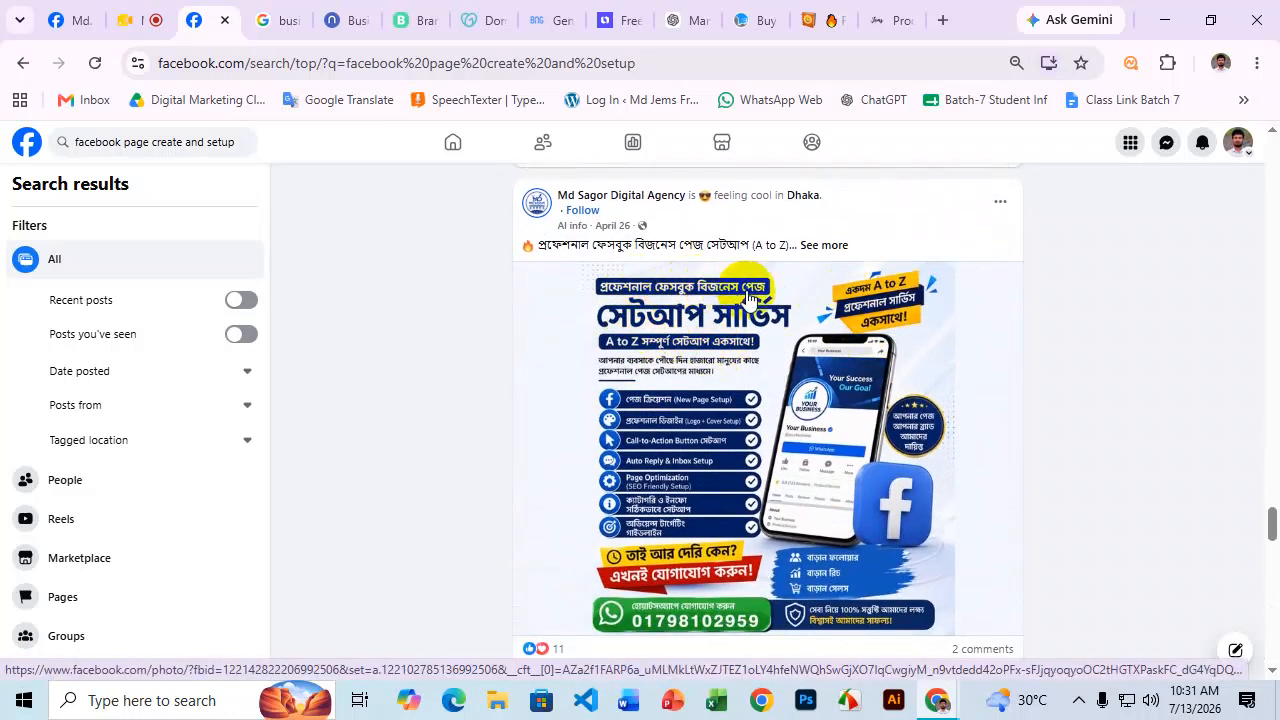
scroll(726, 337, "down", 3)
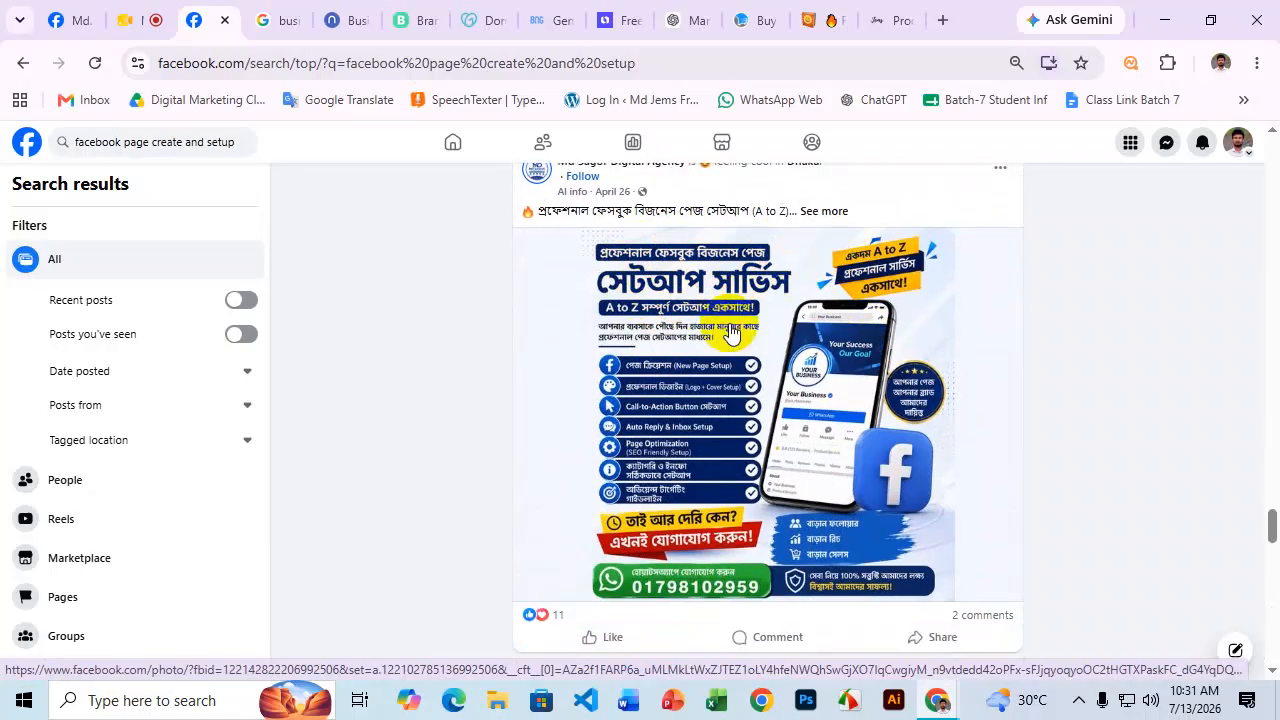
Open an agency's page-setup service post to read its comments, then close it.
left_click(955, 355)
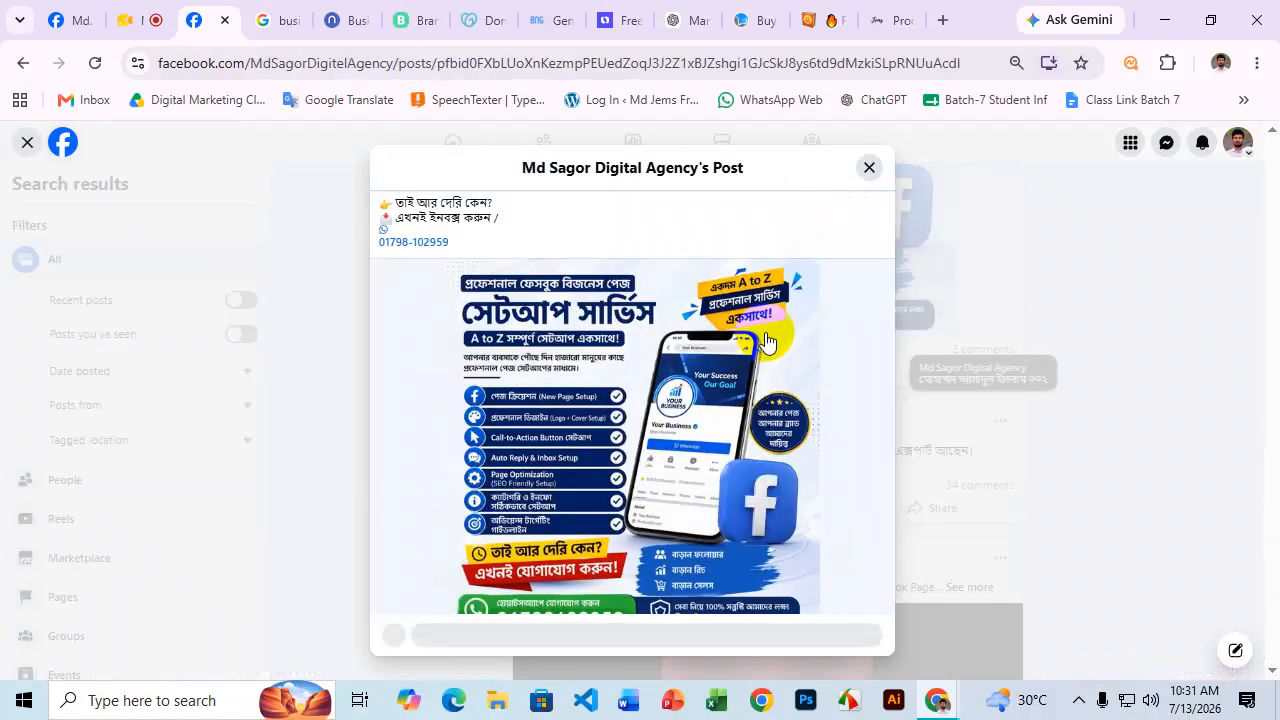
scroll(705, 348, "down", 5)
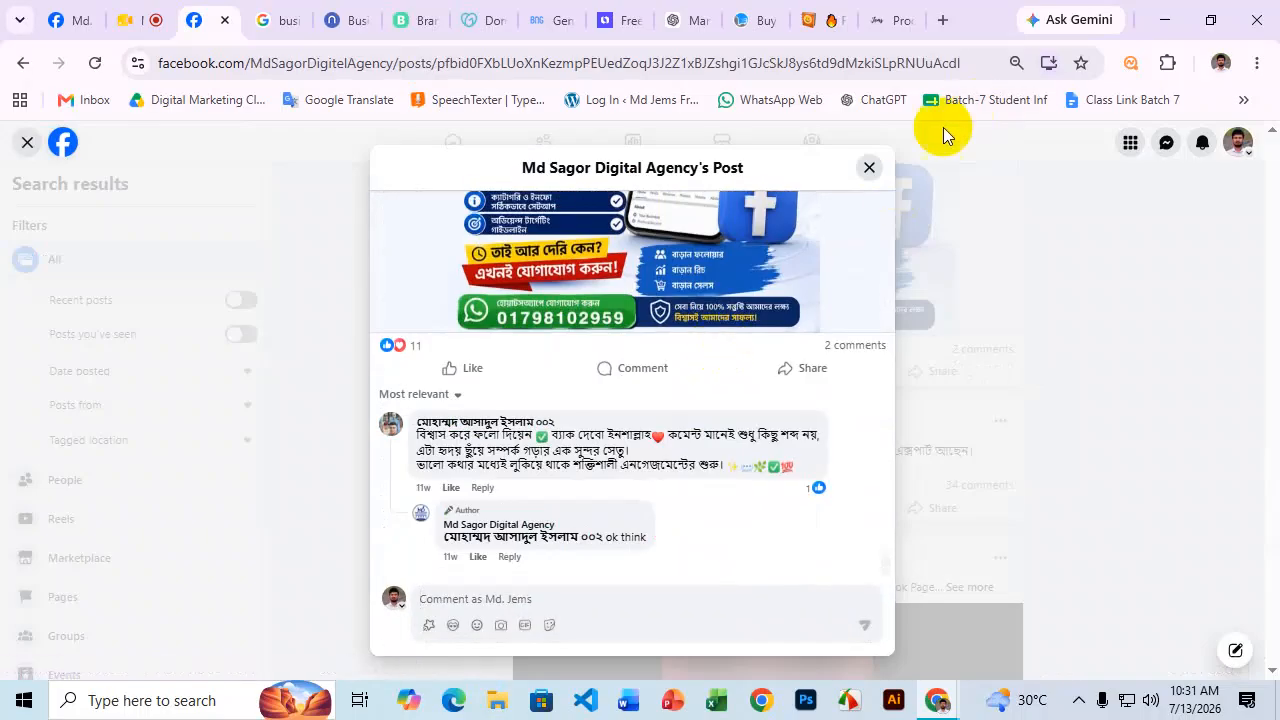
left_click(869, 168)
scroll(767, 280, "down", 5)
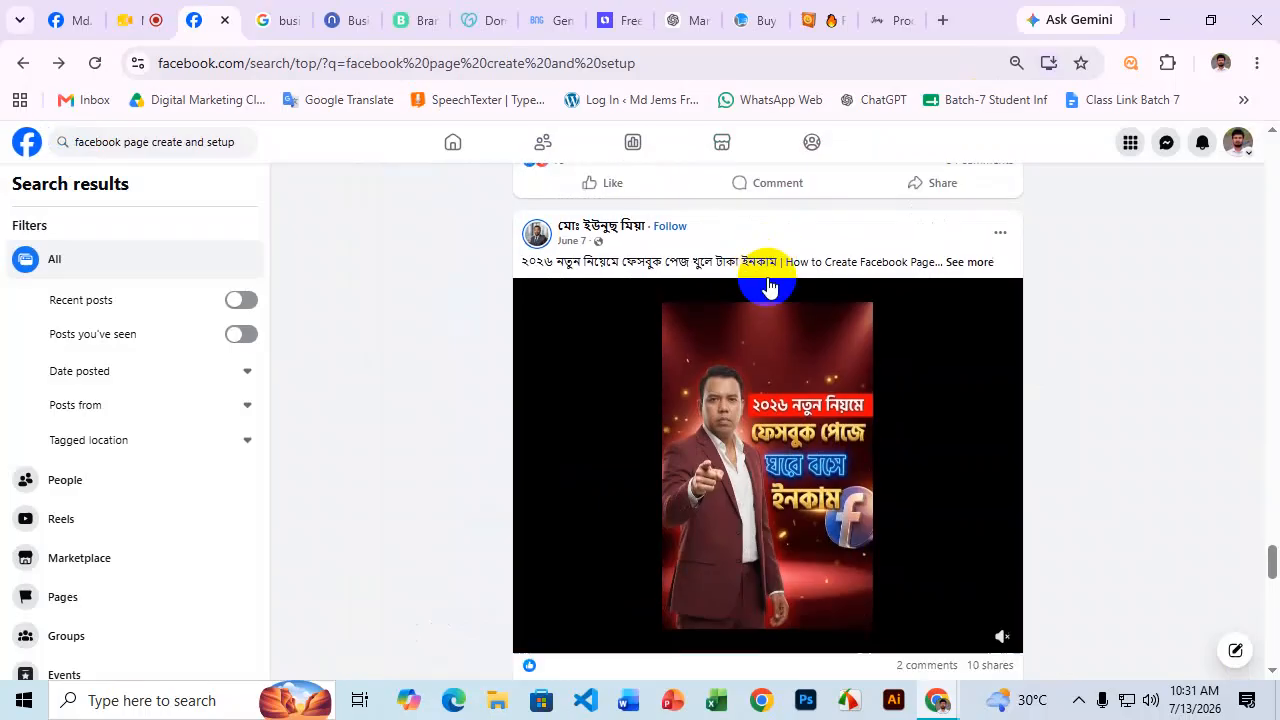
scroll(767, 280, "down", 10)
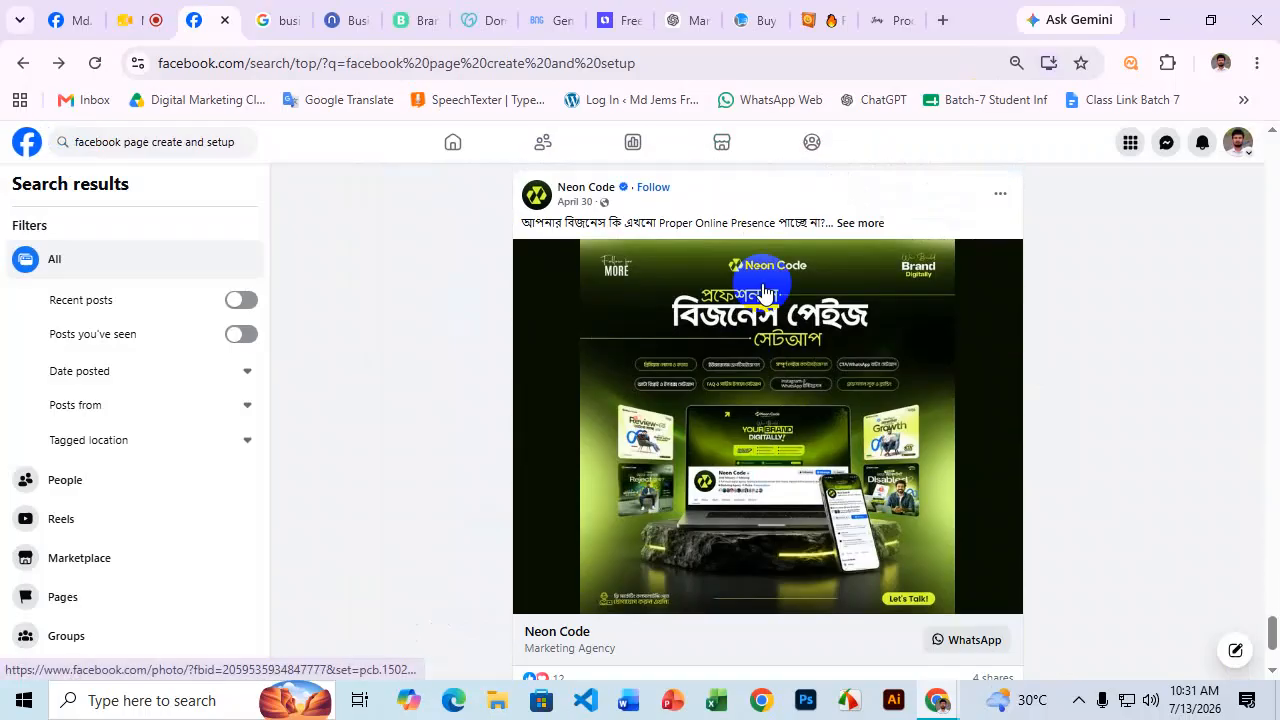
left_click(765, 290)
scroll(765, 290, "down", 6)
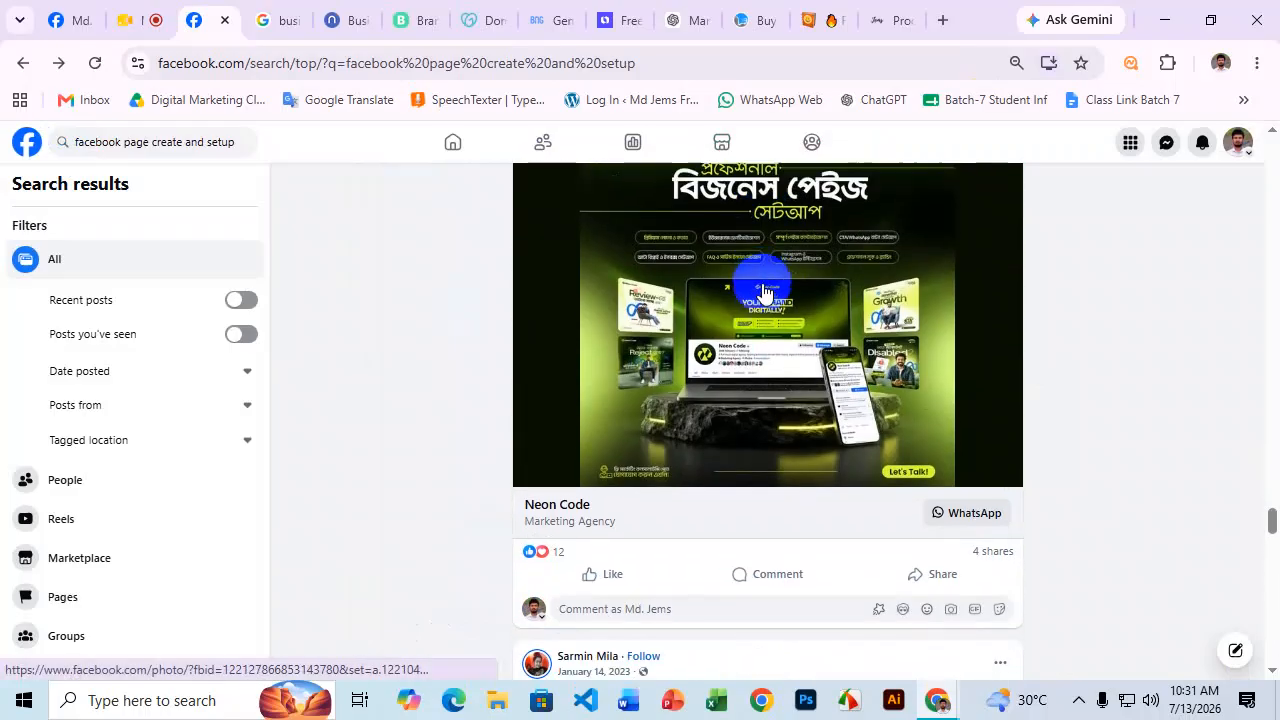
scroll(762, 289, "down", 12)
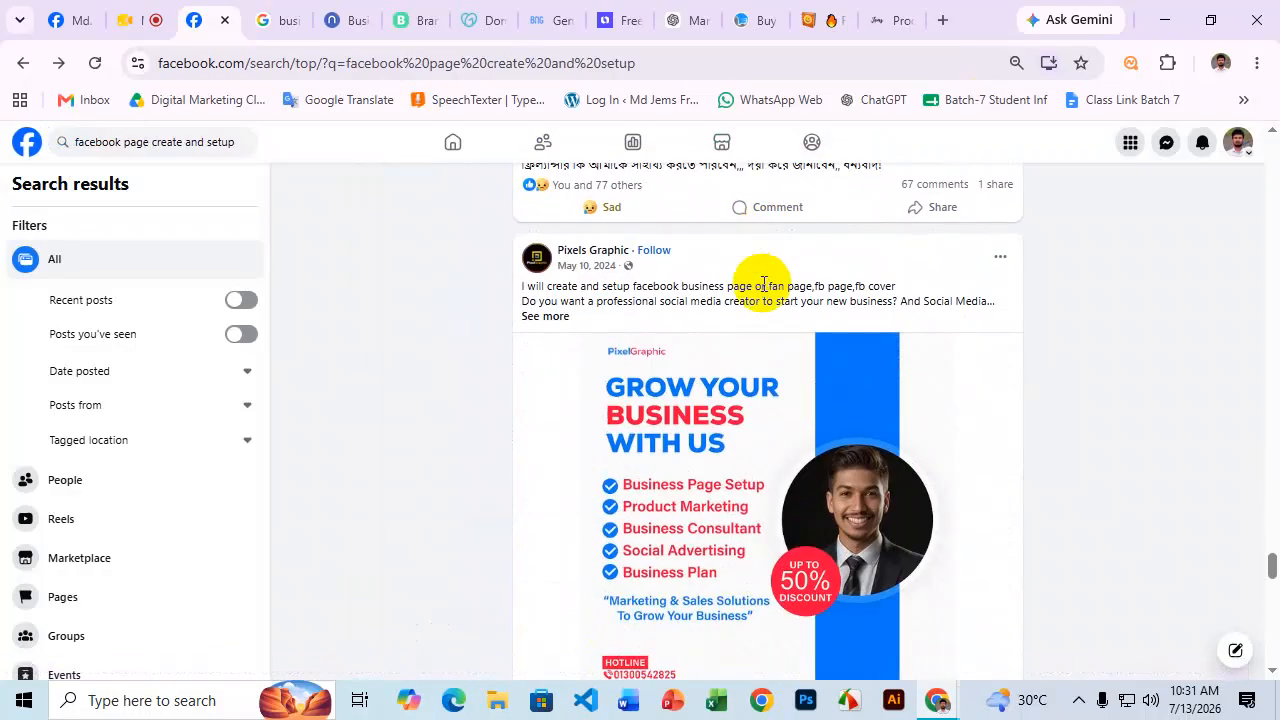
scroll(762, 288, "down", 12)
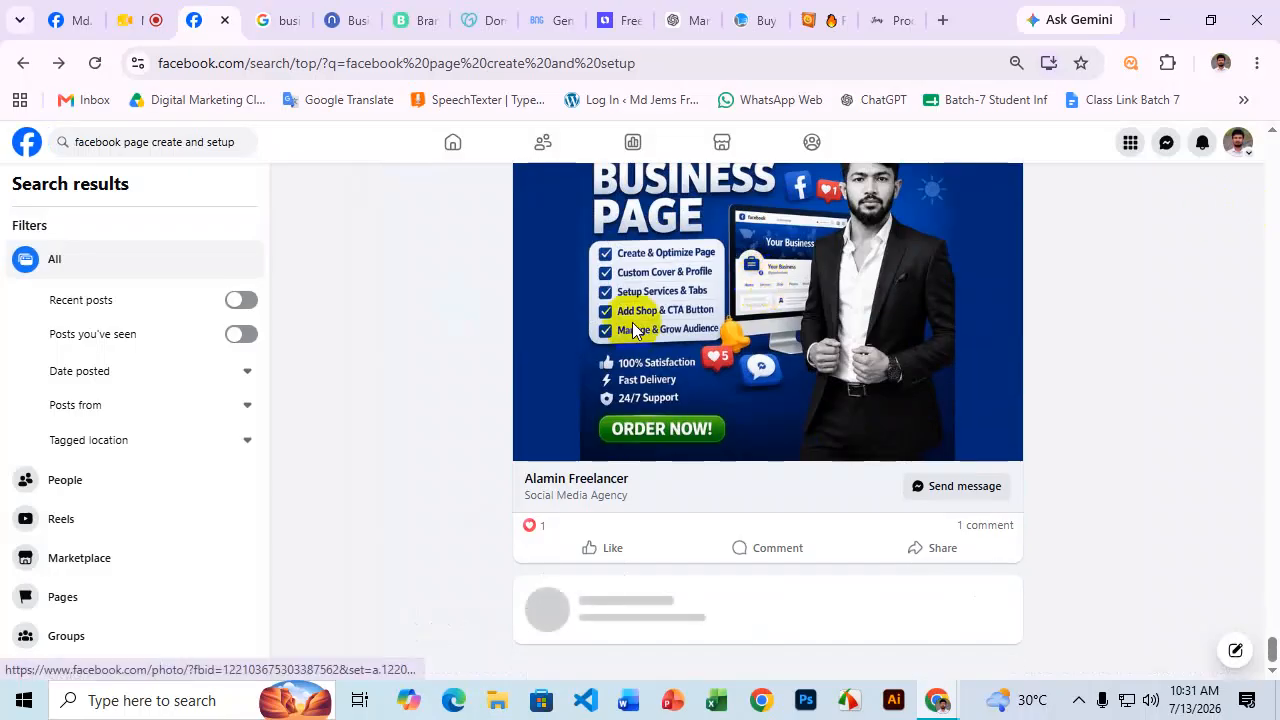
Shorten the search query to 'facebook page create' and run it.
left_click(184, 143)
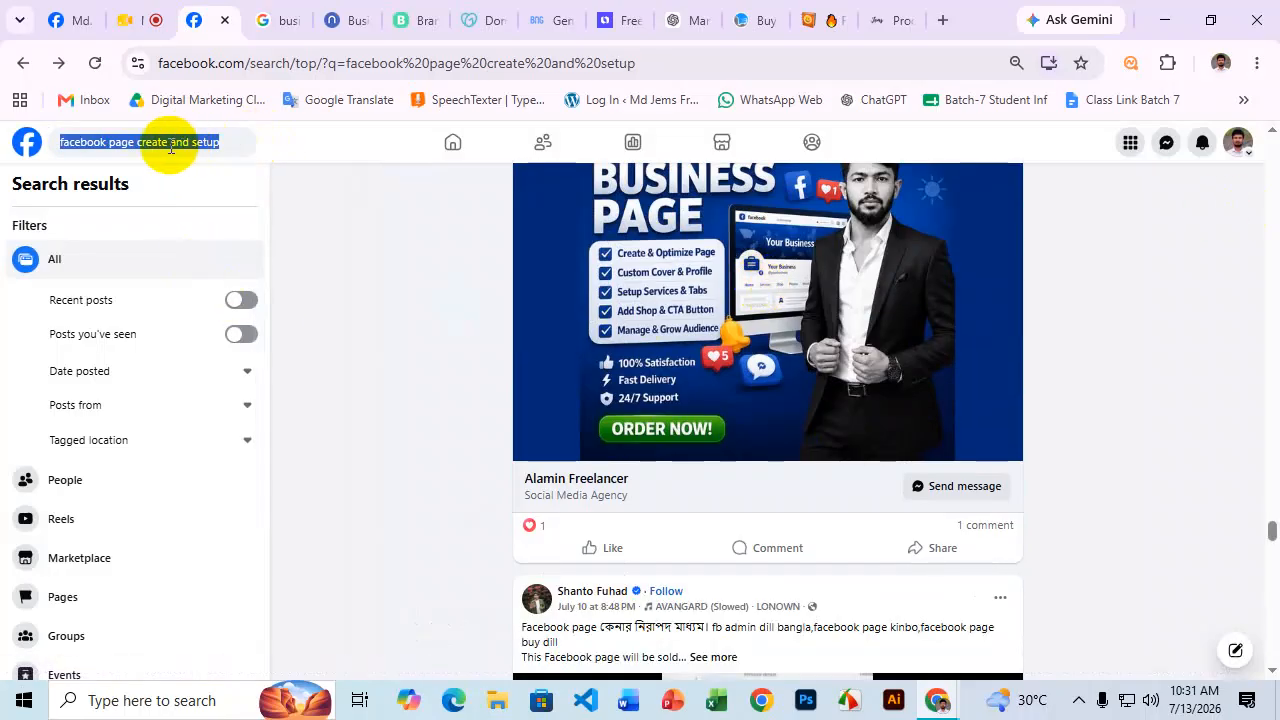
left_click(149, 145)
left_click_drag(163, 147, 243, 143)
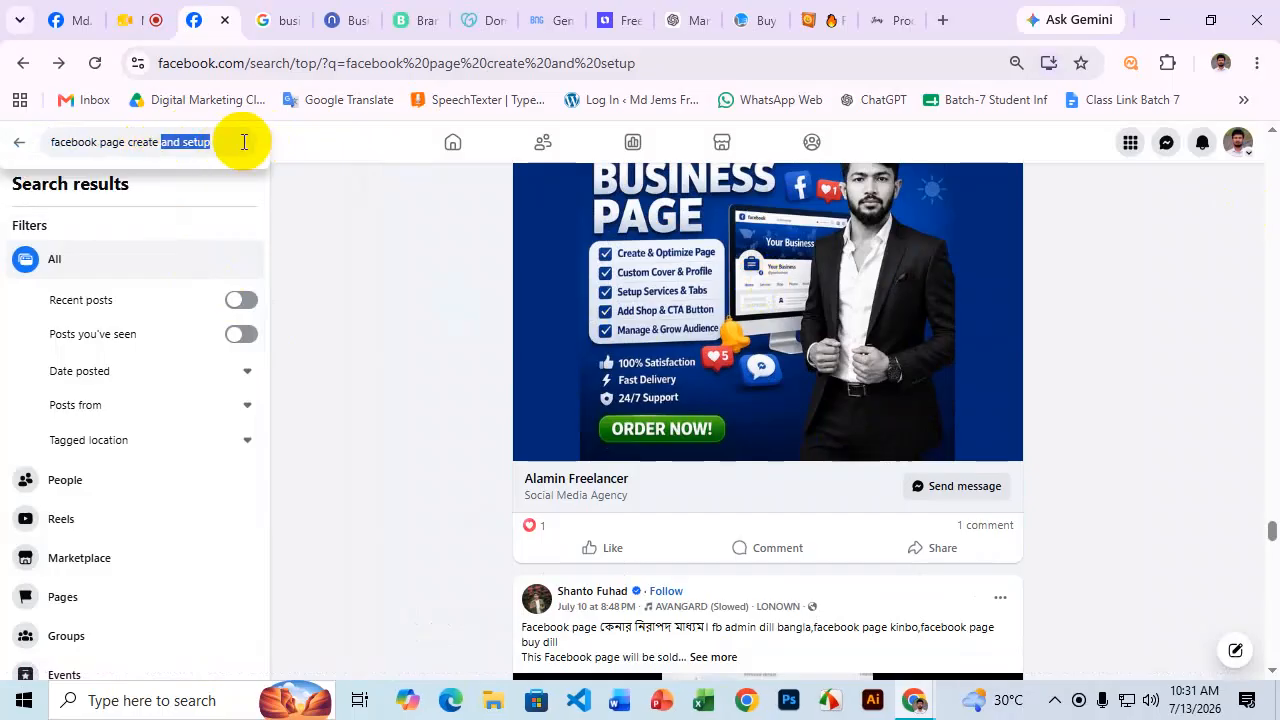
key("BackSpace")
key("Return")
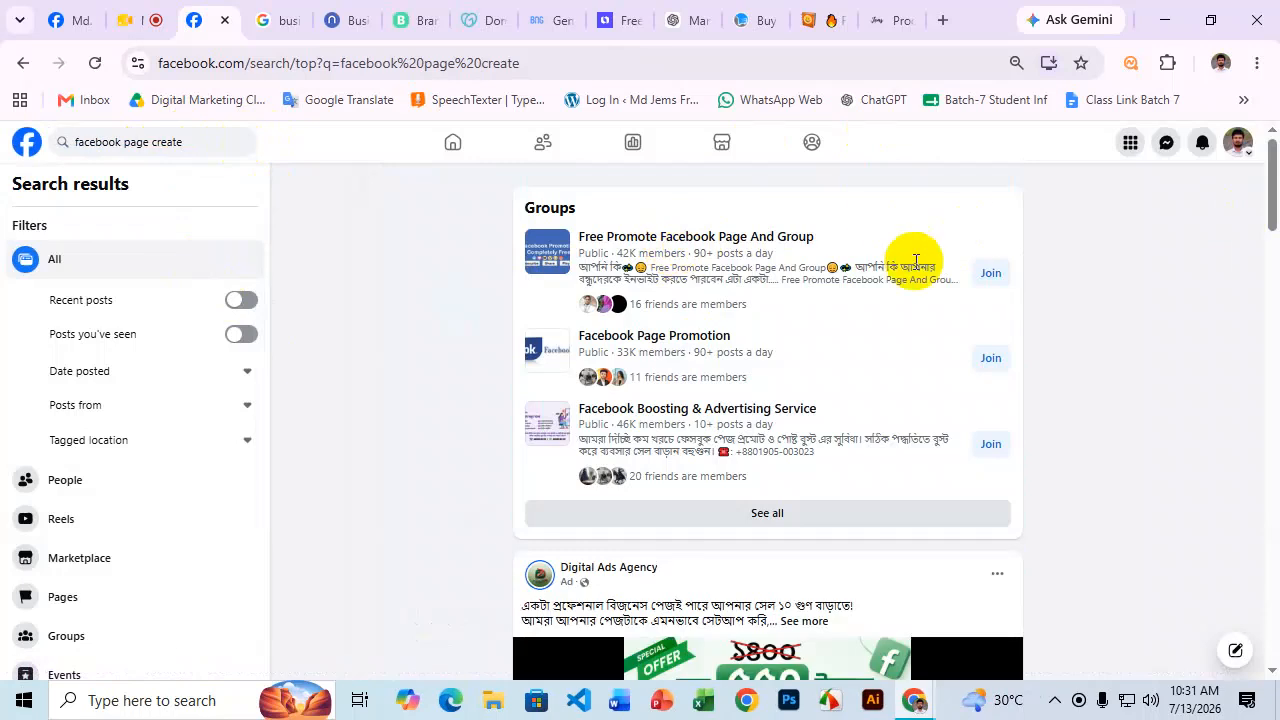
scroll(797, 318, "down", 2)
scroll(794, 320, "up", 2)
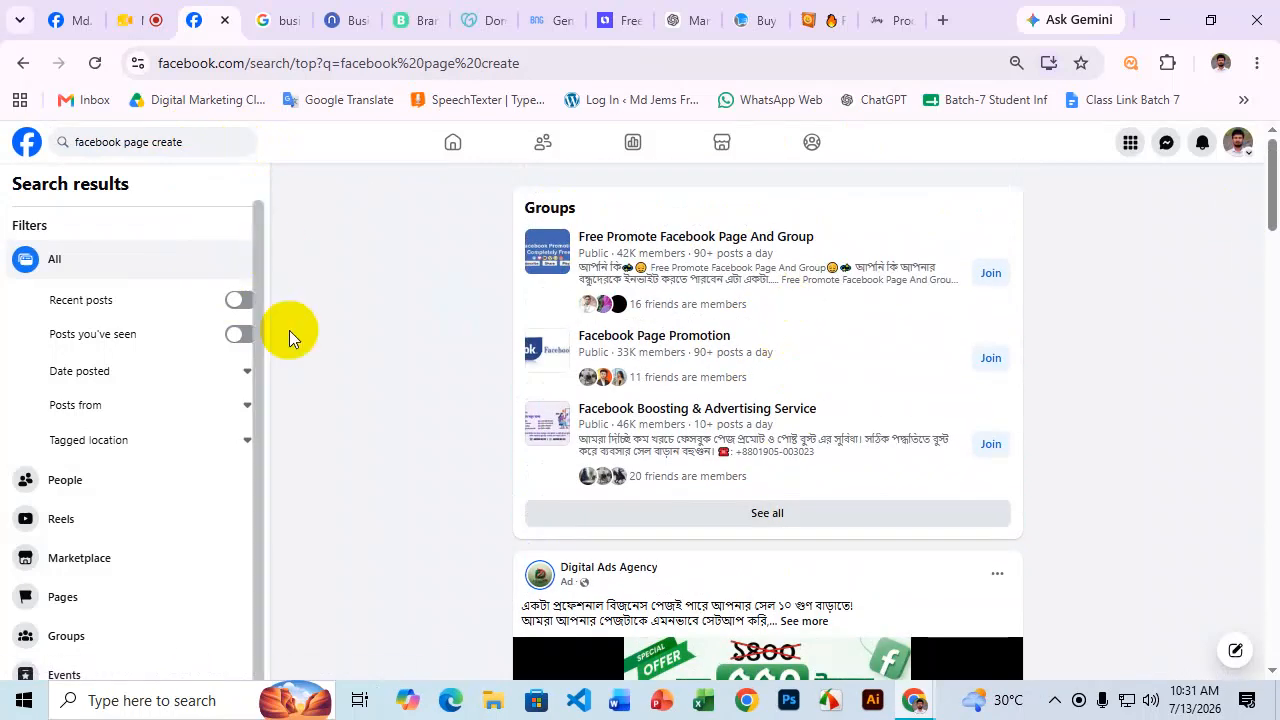
scroll(660, 256, "down", 3)
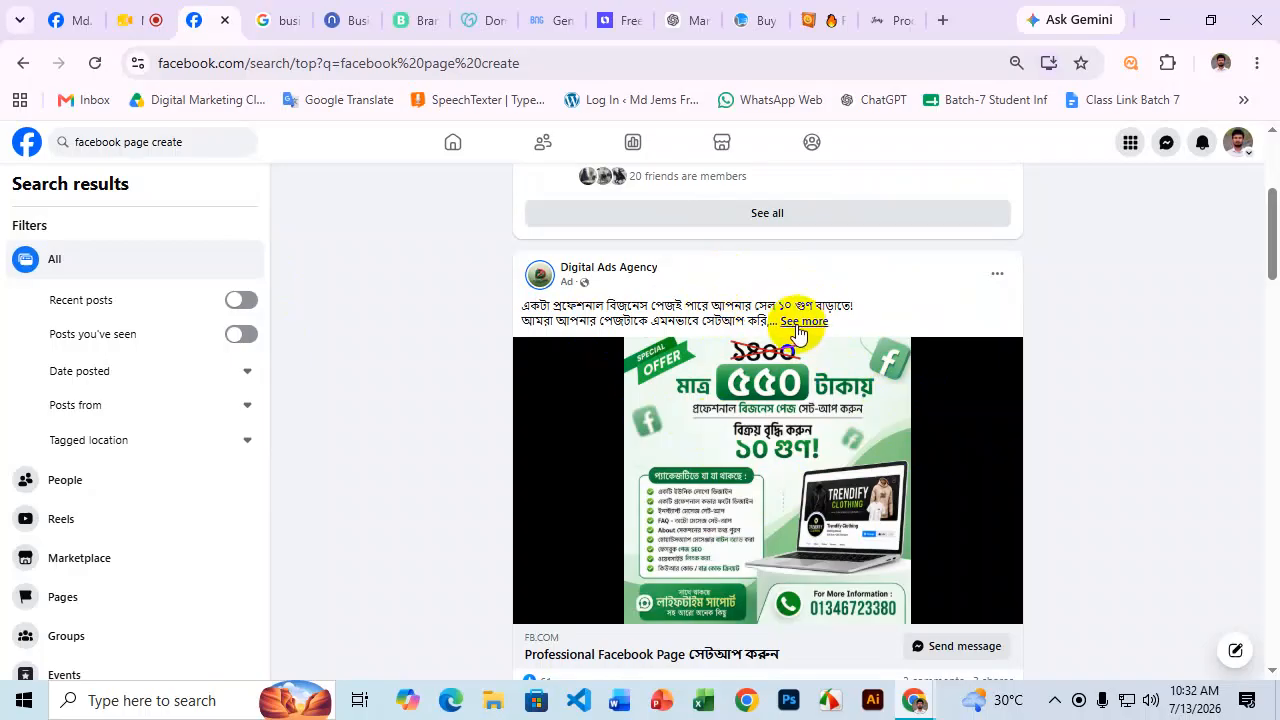
scroll(790, 328, "down", 1)
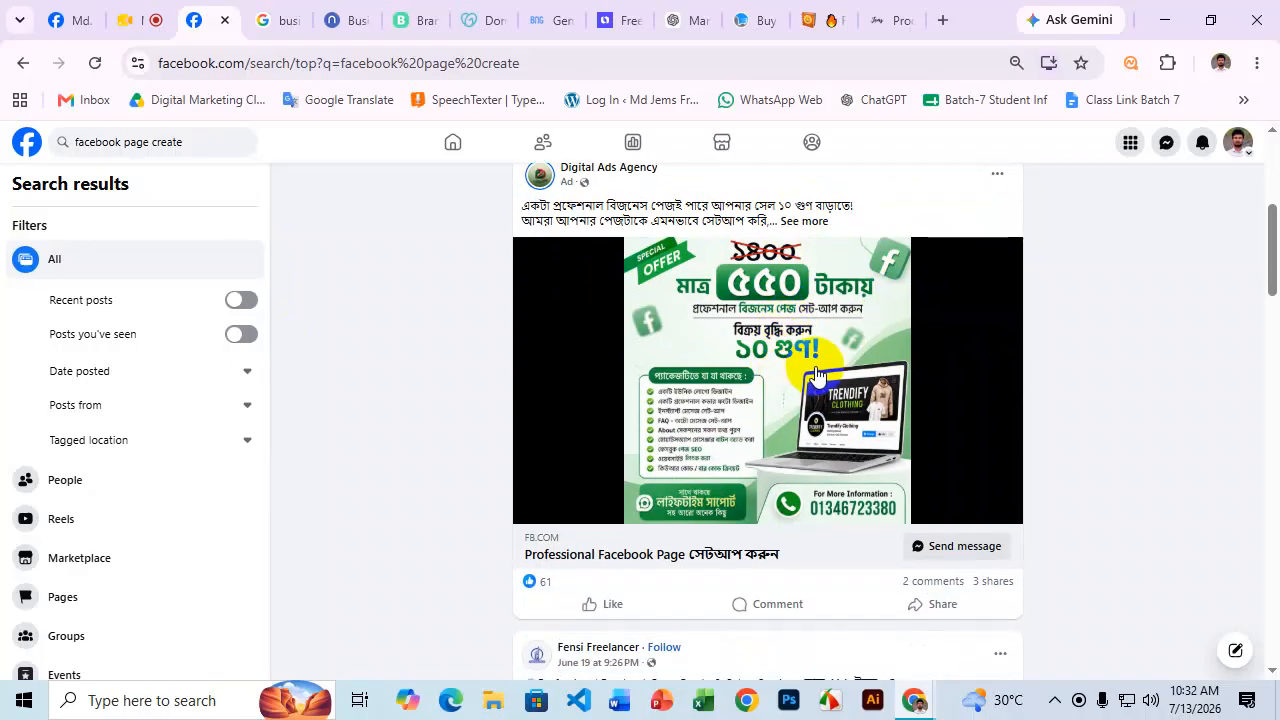
scroll(808, 366, "down", 1)
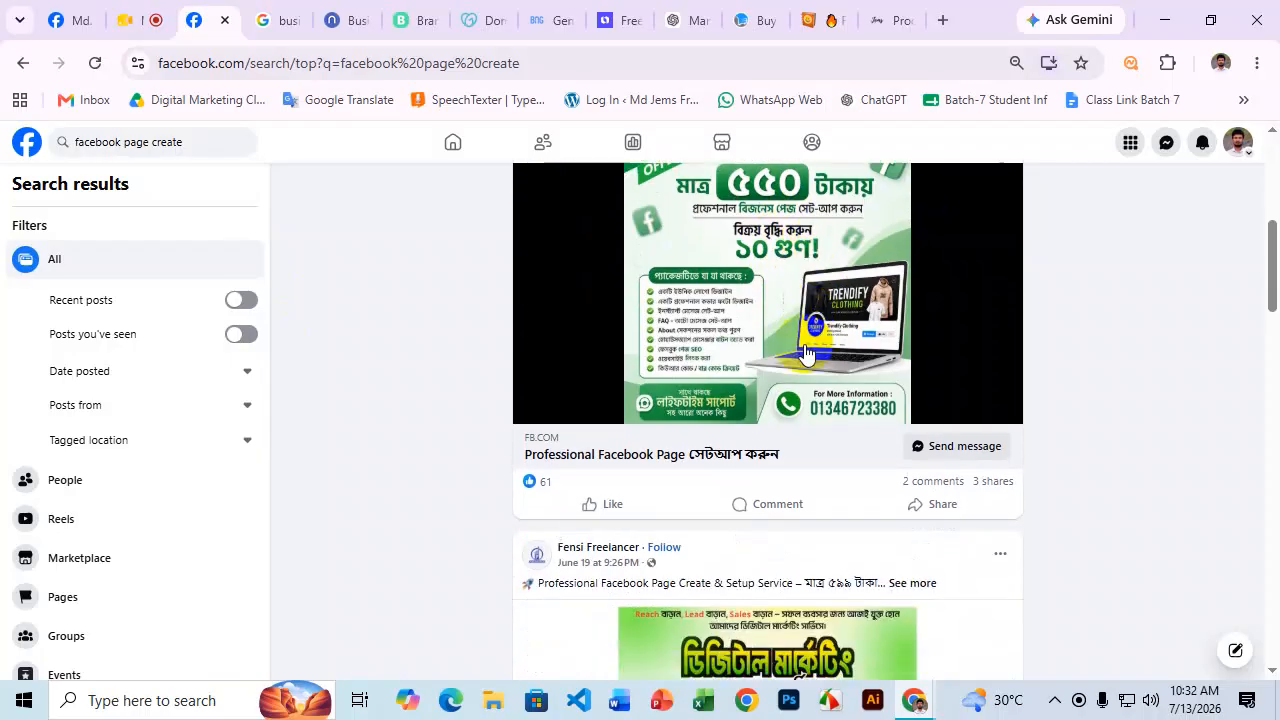
Show All comments on the Digital Ads Agency post and highlight the service requests.
left_click(918, 485)
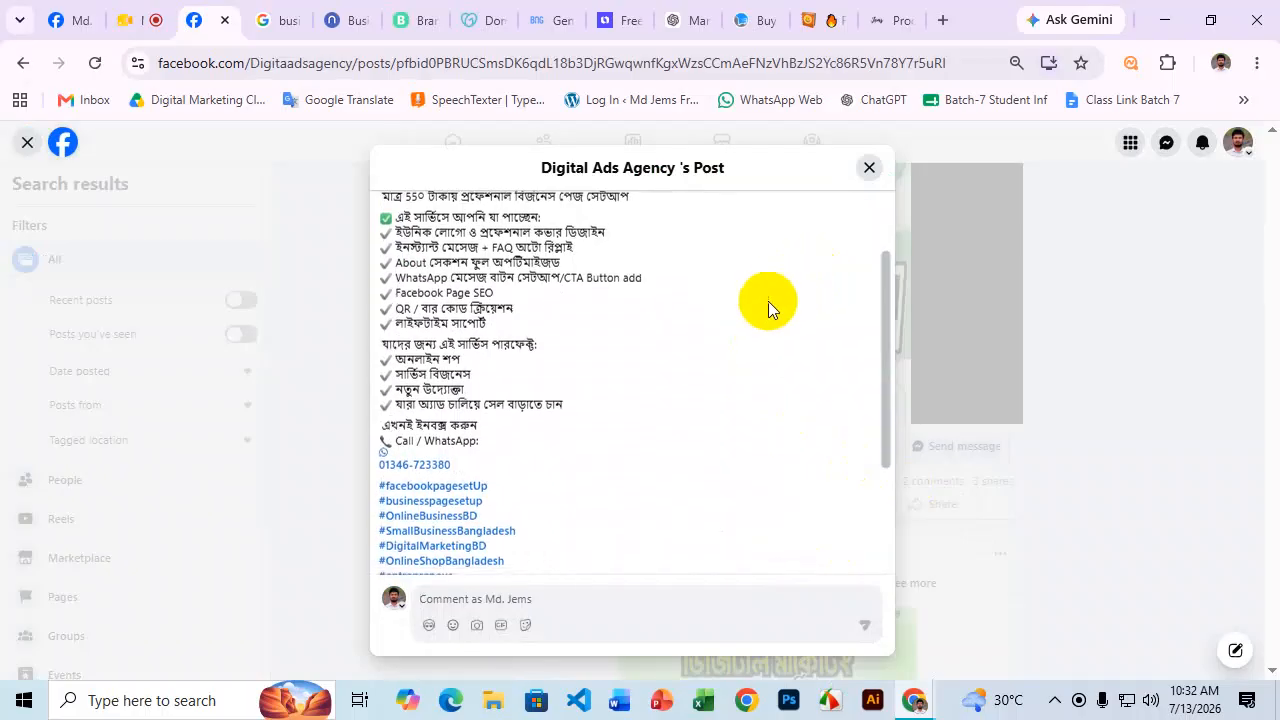
left_click(433, 531)
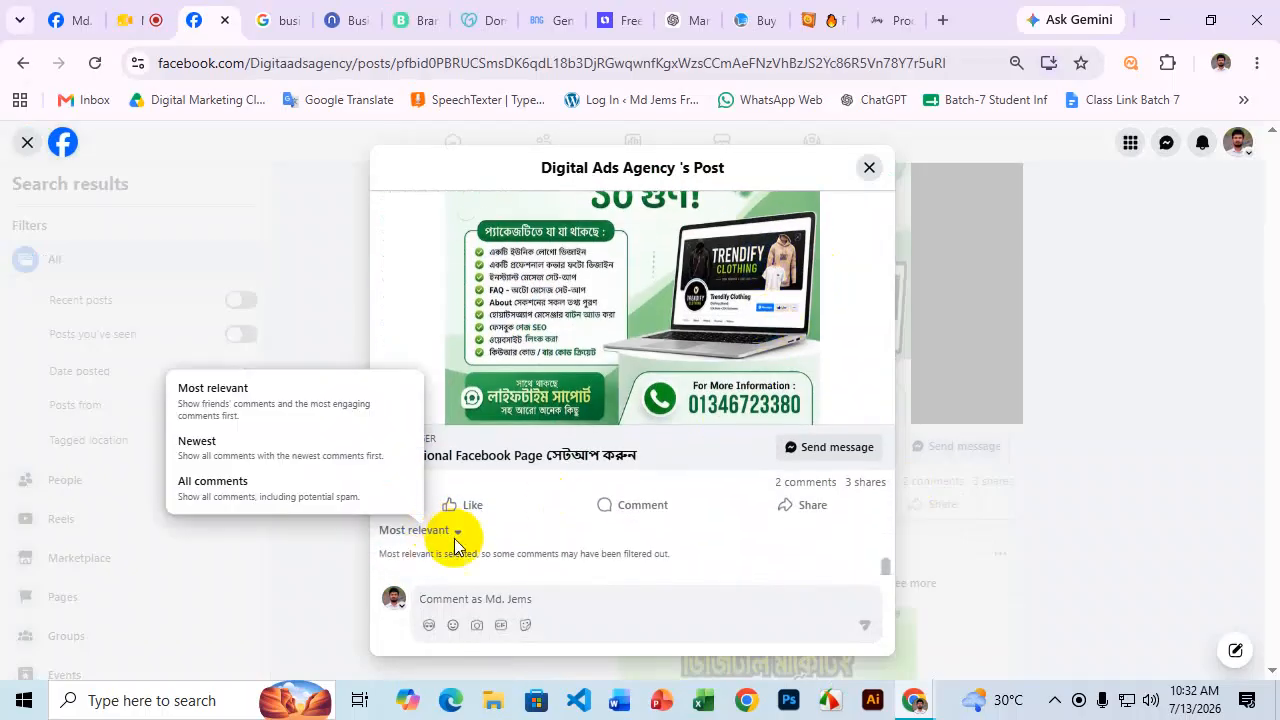
left_click(249, 494)
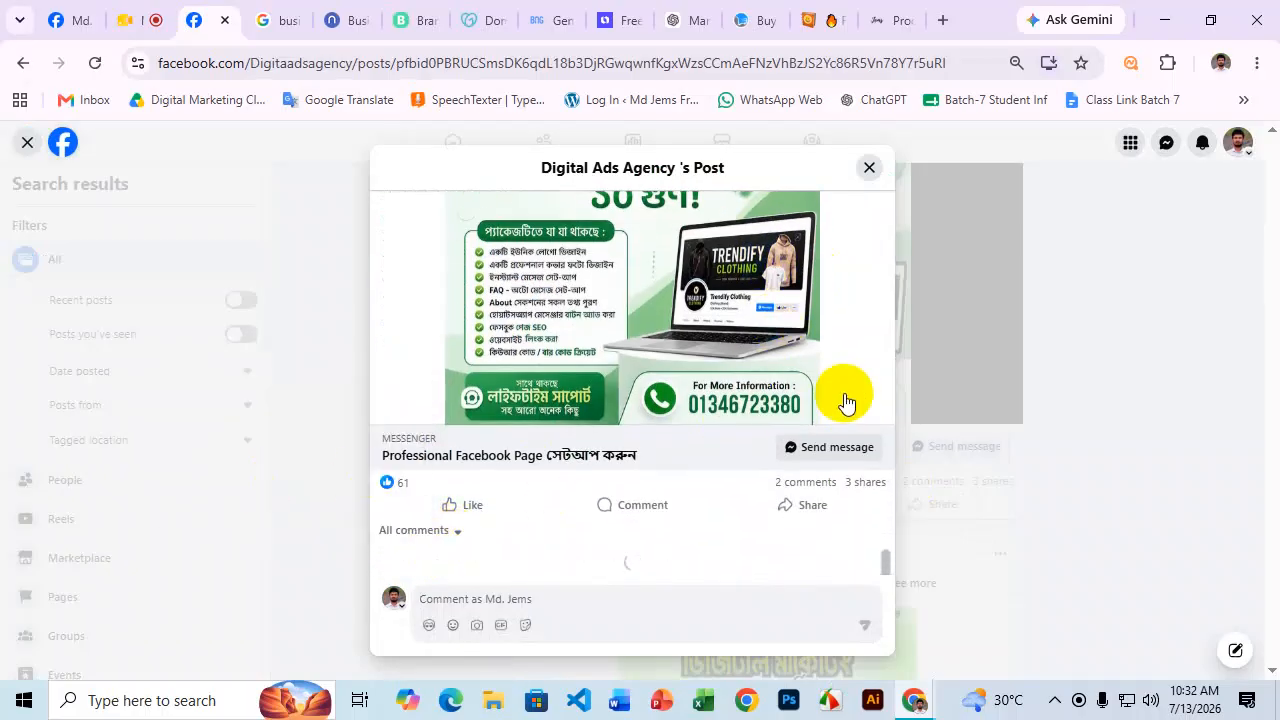
left_click_drag(420, 482, 444, 484)
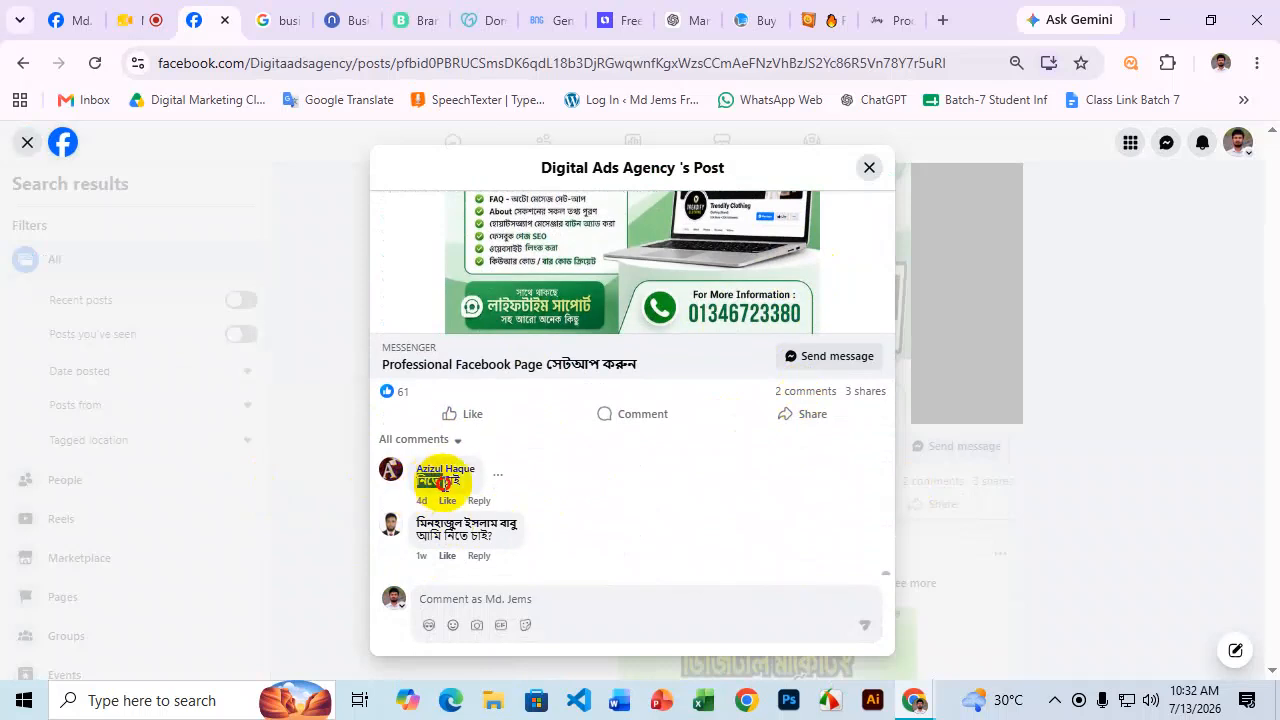
left_click_drag(418, 535, 493, 545)
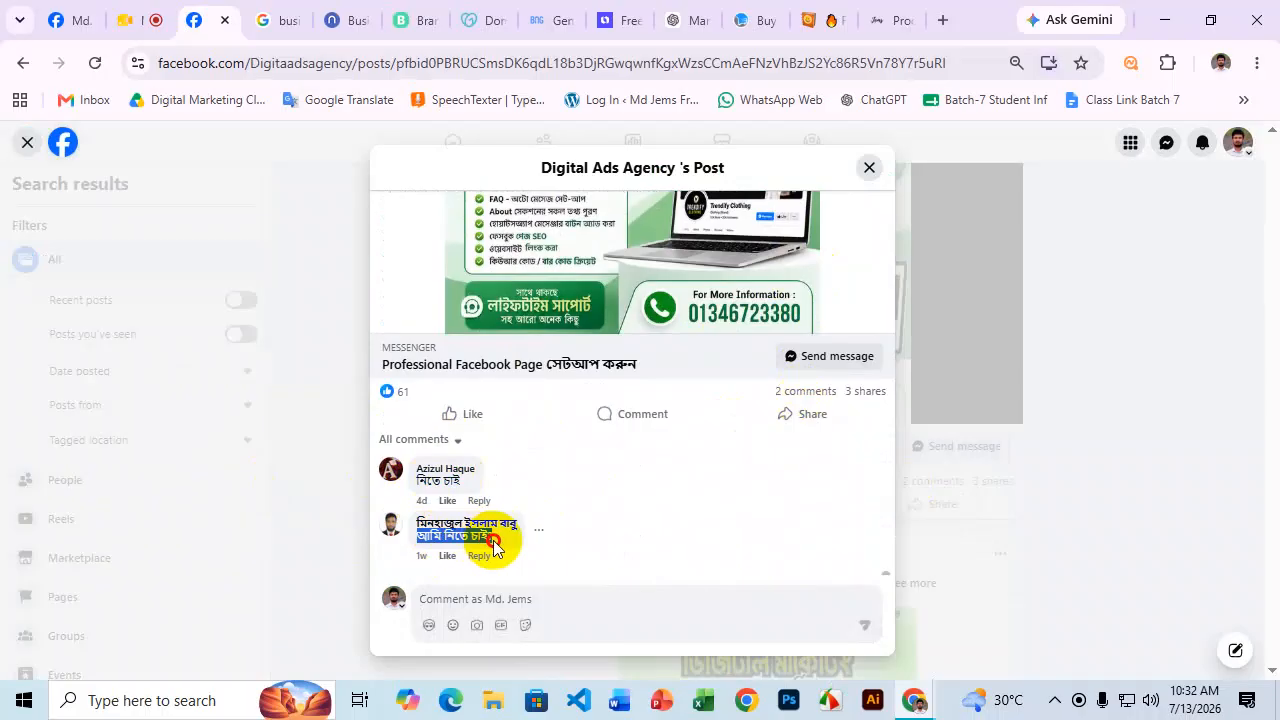
Scroll back through the post's service list and close the post.
scroll(614, 457, "up", 8)
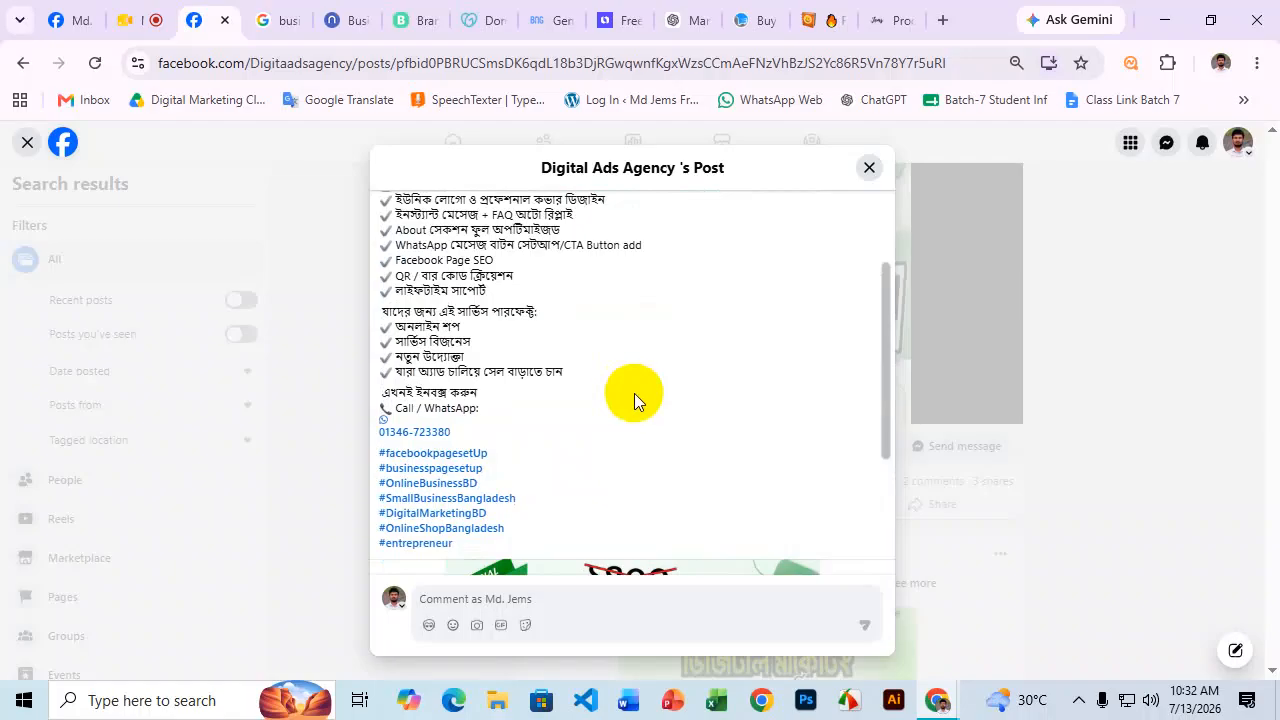
scroll(634, 393, "down", 8)
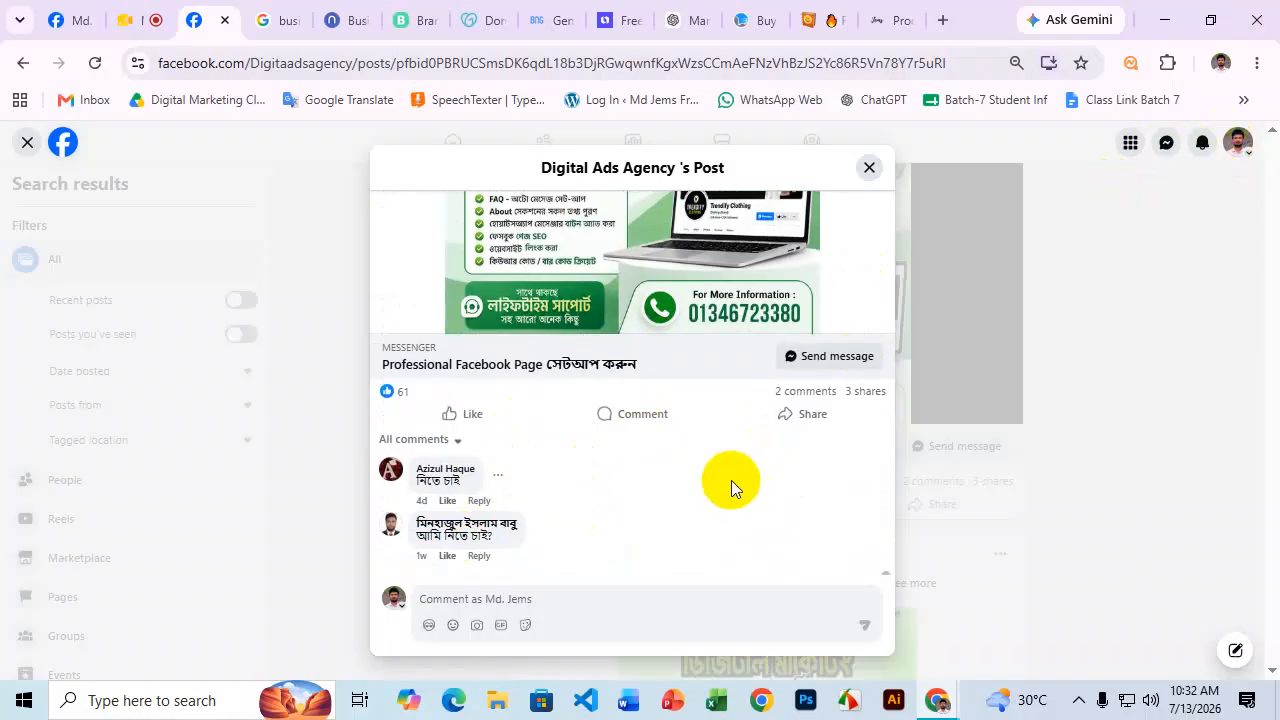
scroll(808, 380, "up", 3)
left_click(868, 167)
Open the first, second, fourth and fifth People you may know profiles in new tabs.
left_click(545, 143)
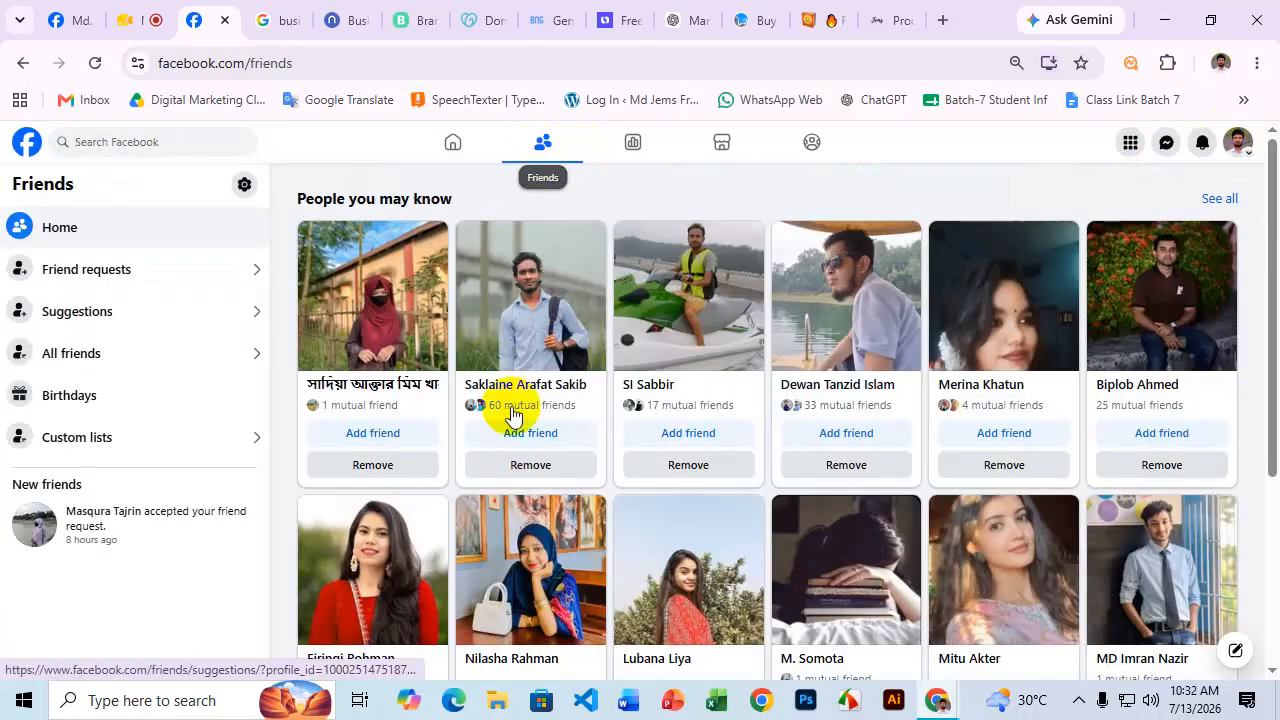
right_click(422, 378)
left_click(518, 104)
right_click(550, 390)
left_click(655, 96)
right_click(993, 388)
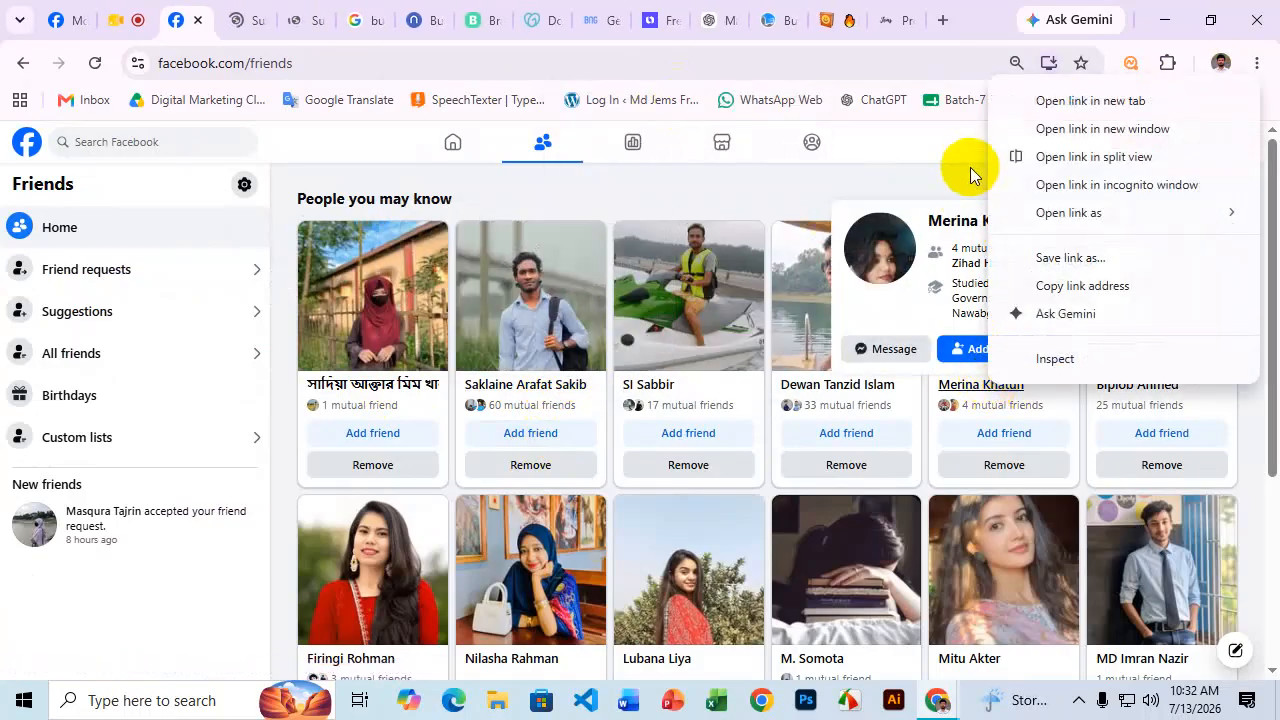
right_click(823, 383)
left_click(892, 98)
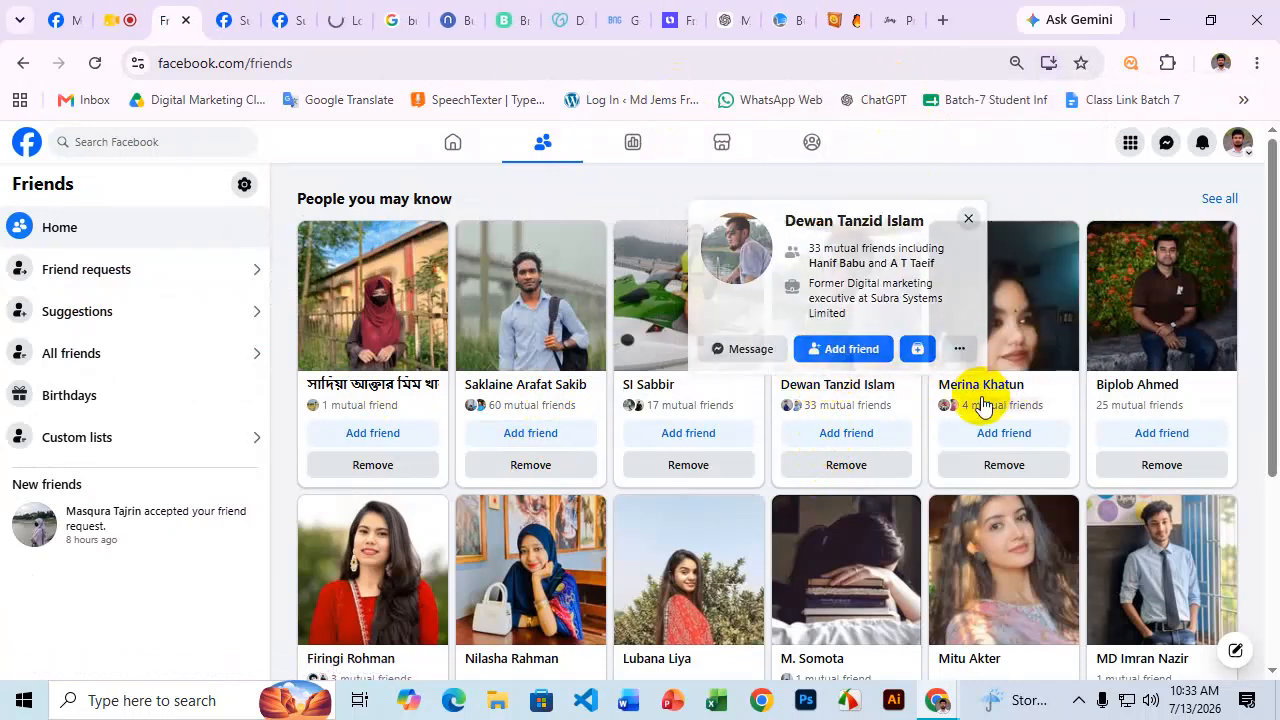
right_click(985, 387)
left_click(1040, 101)
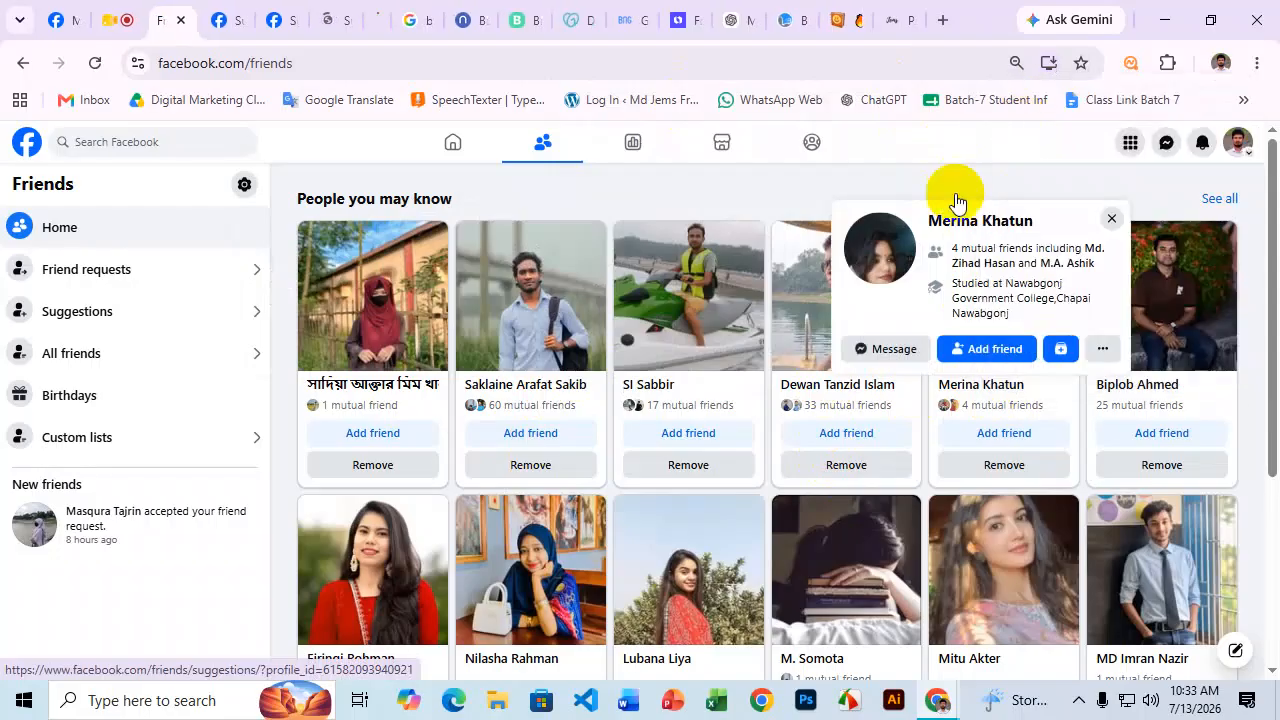
Open two second-row suggested profiles in new tabs and view one of them.
scroll(957, 334, "down", 3)
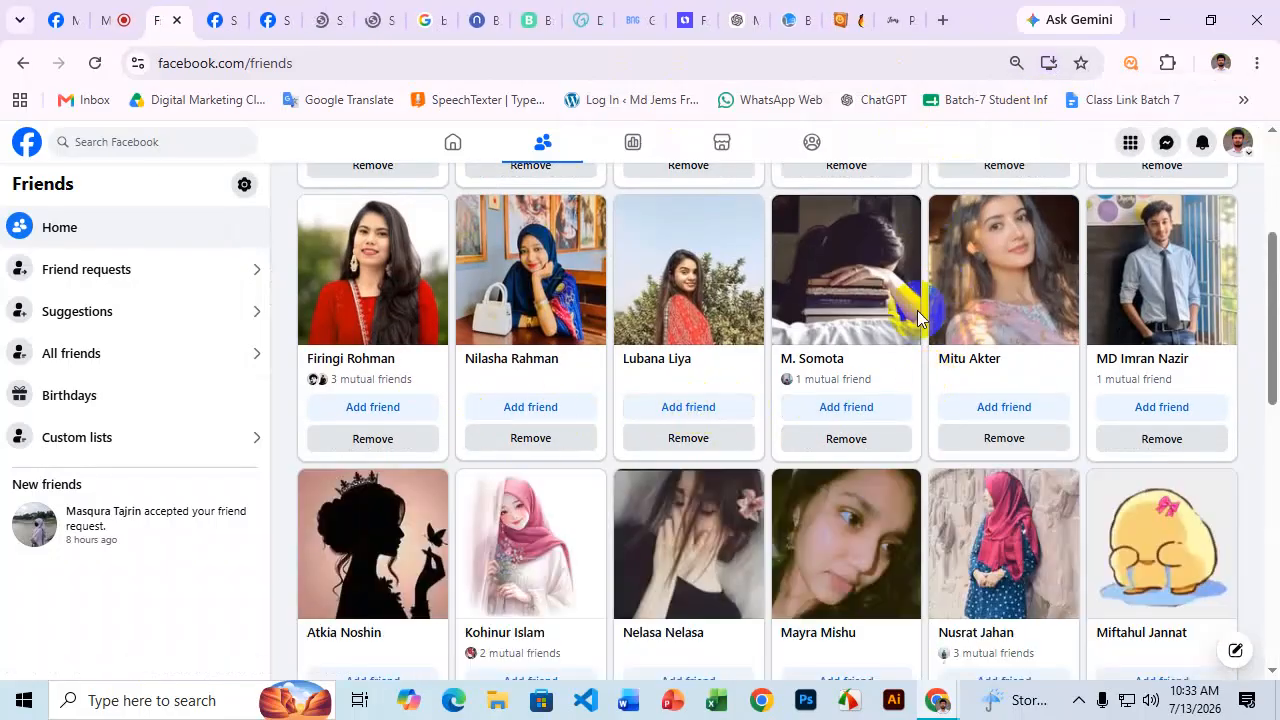
right_click(684, 367)
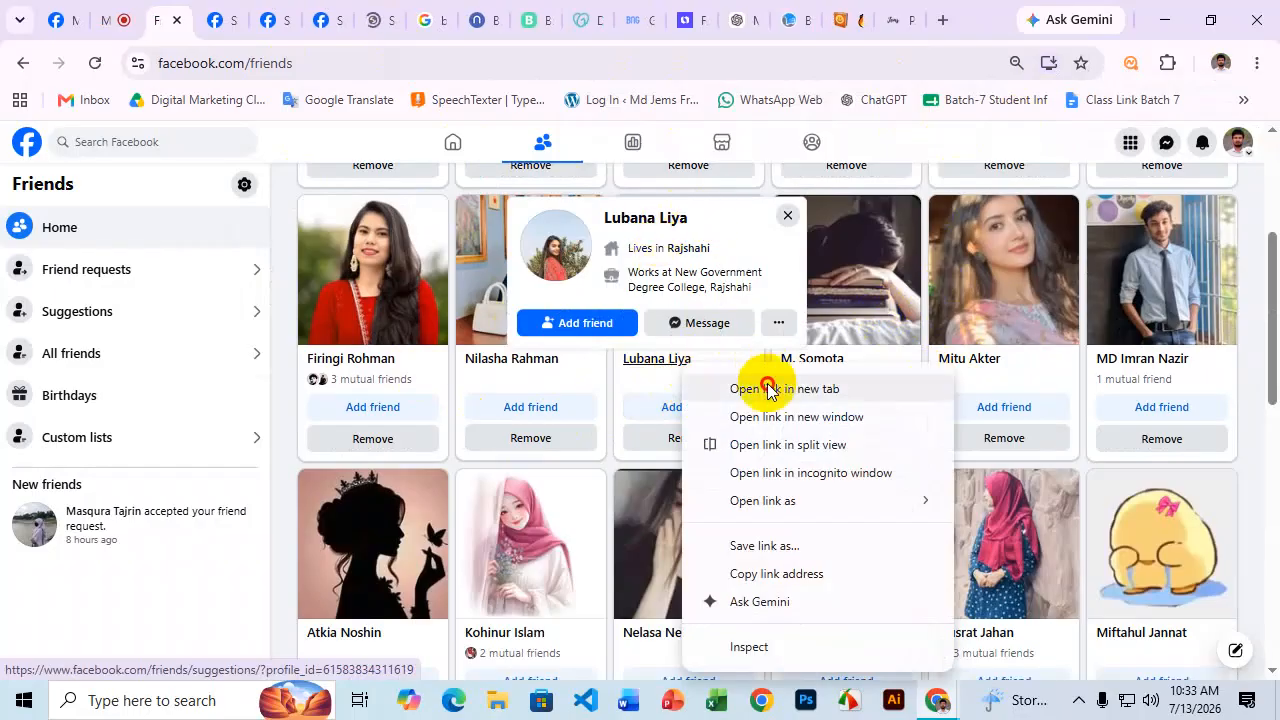
left_click(768, 388)
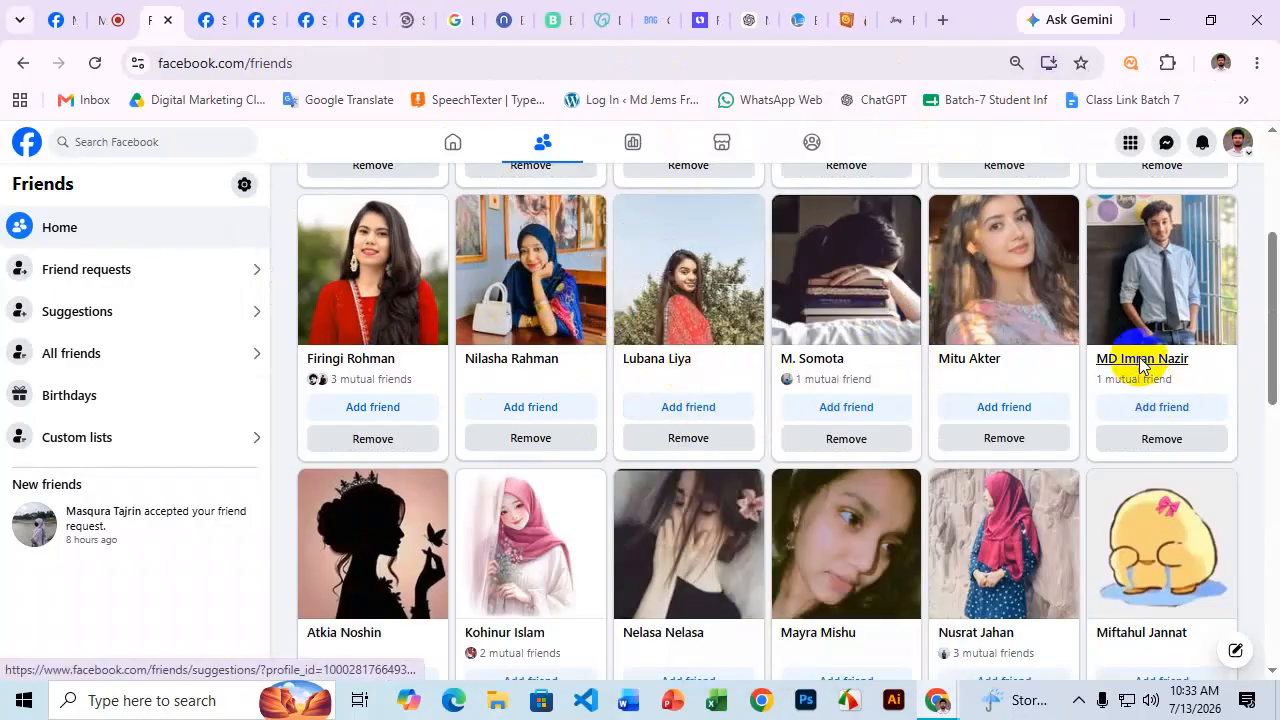
right_click(1142, 369)
left_click(1041, 380)
scroll(1083, 295, "down", 5)
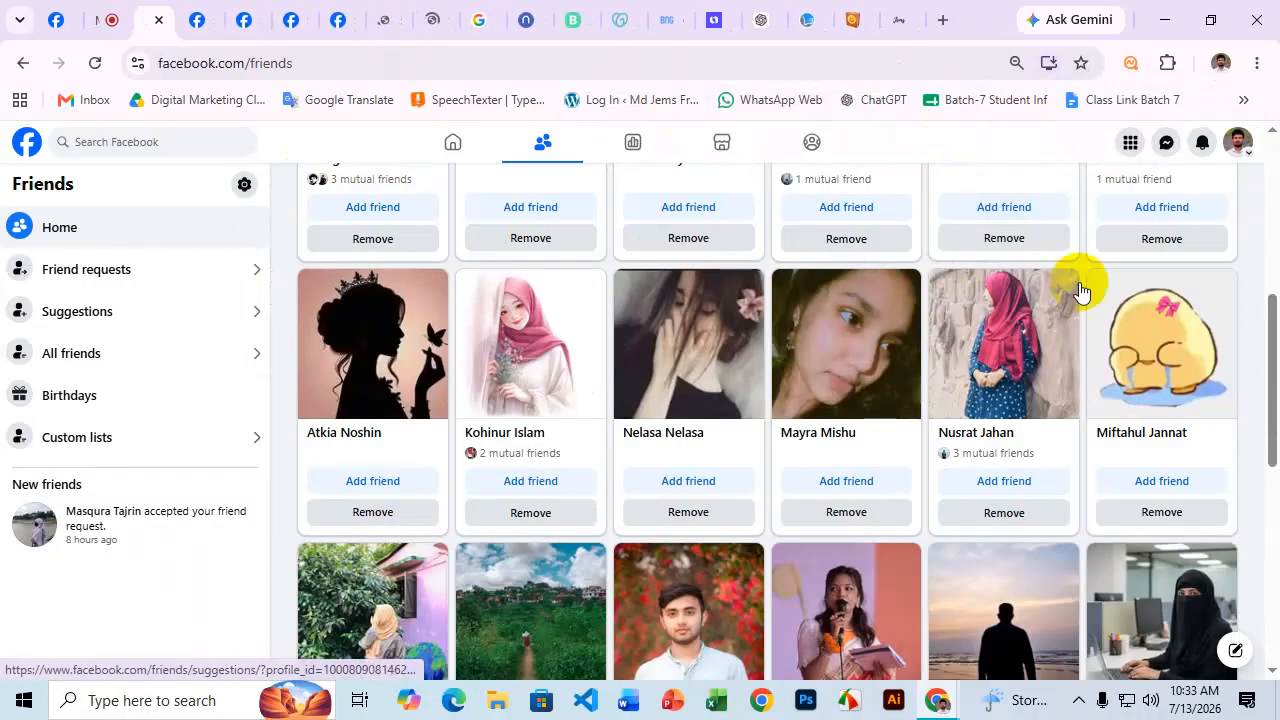
scroll(1050, 300, "up", 6)
scroll(1045, 328, "up", 2)
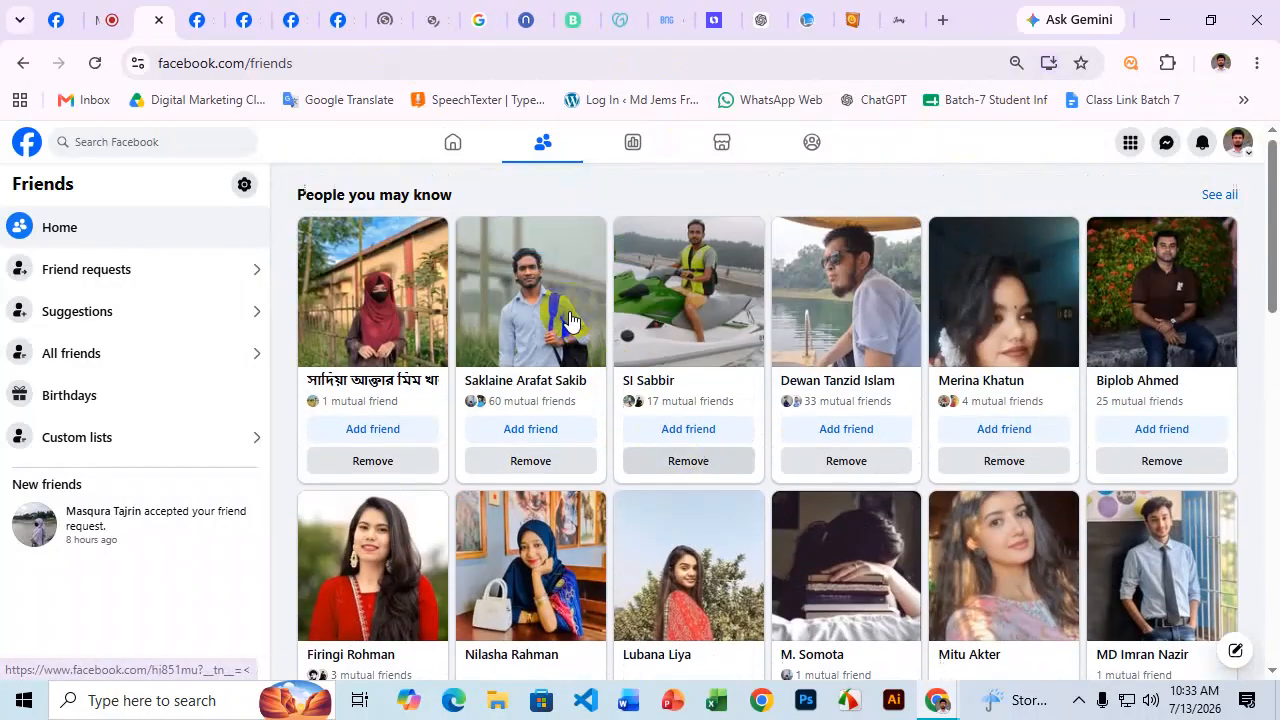
scroll(1140, 310, "down", 2)
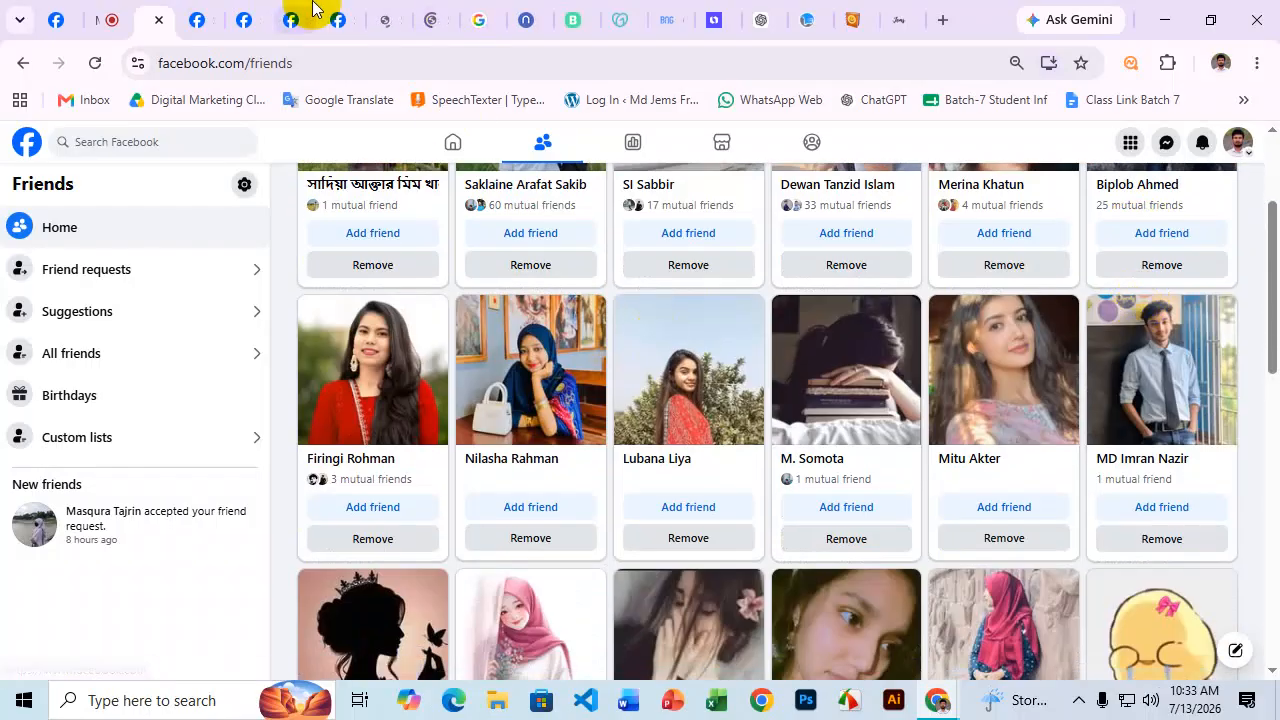
left_click(312, 18)
Look over the suggested profiles opened in the other browser tabs.
scroll(771, 418, "down", 4)
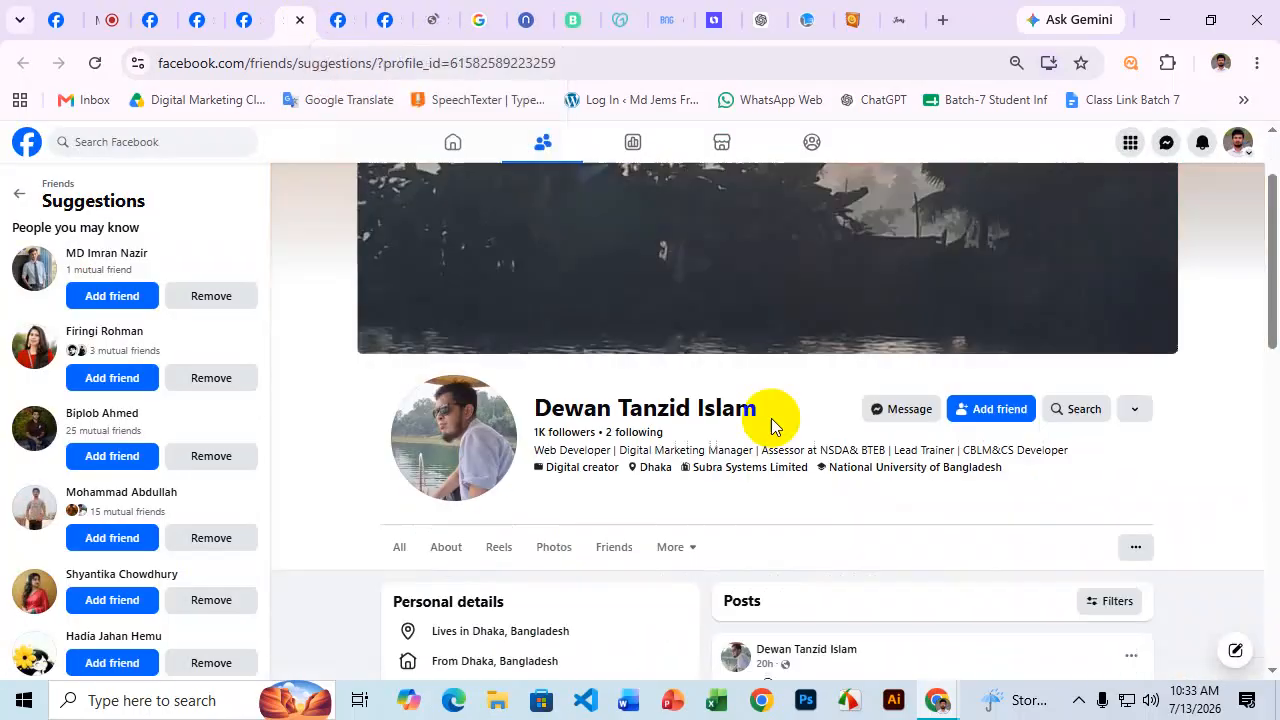
scroll(834, 486, "up", 3)
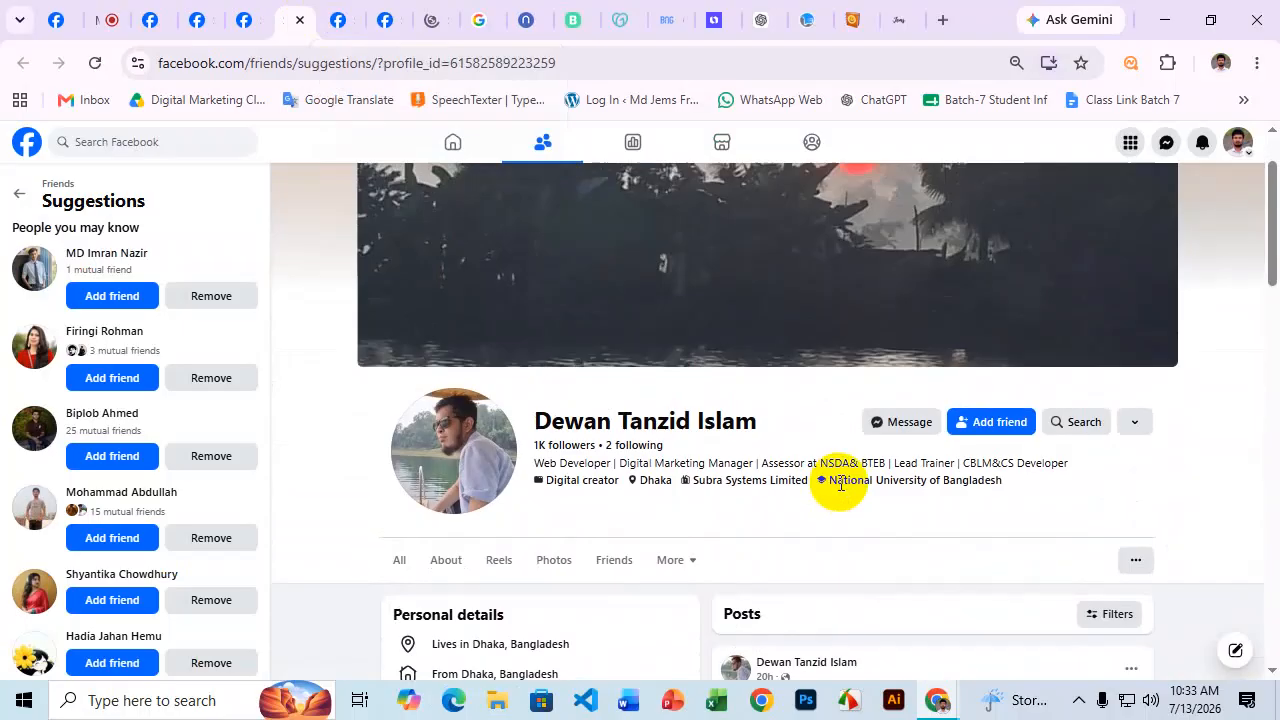
scroll(823, 480, "down", 1)
left_click(390, 17)
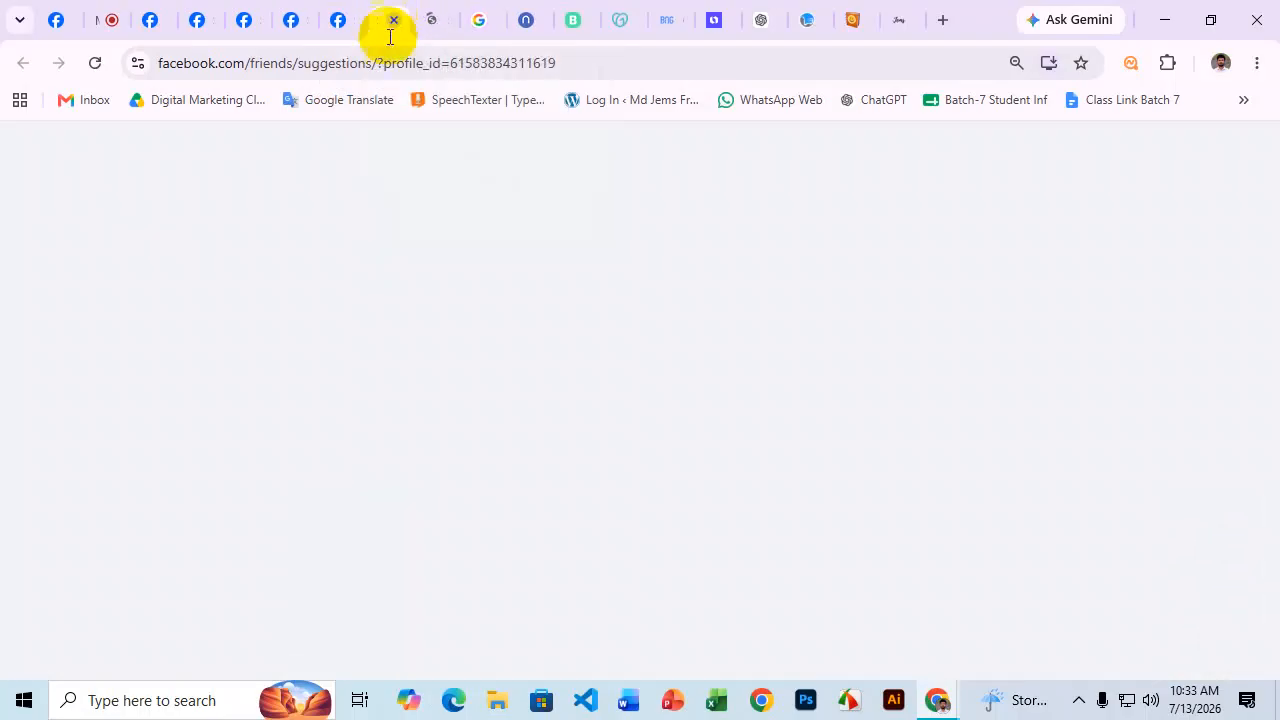
left_click(200, 14)
scroll(1080, 381, "down", 3)
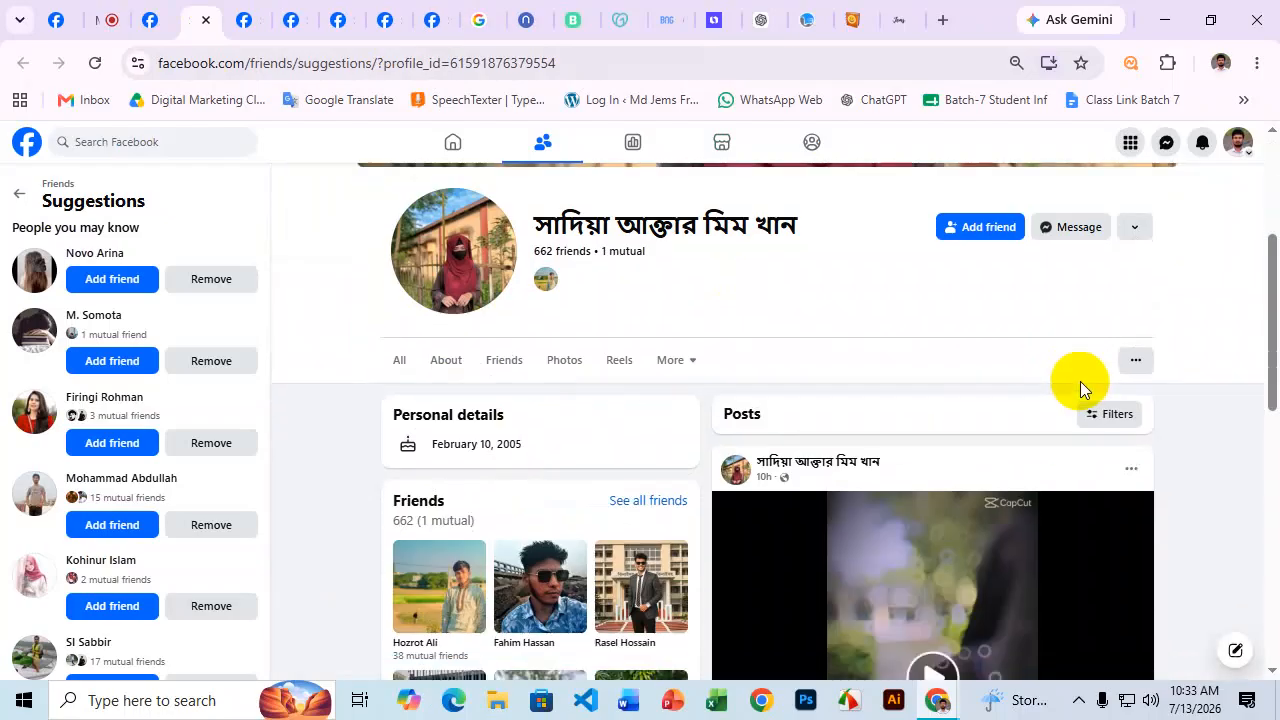
scroll(1222, 358, "down", 4)
scroll(1222, 358, "down", 4)
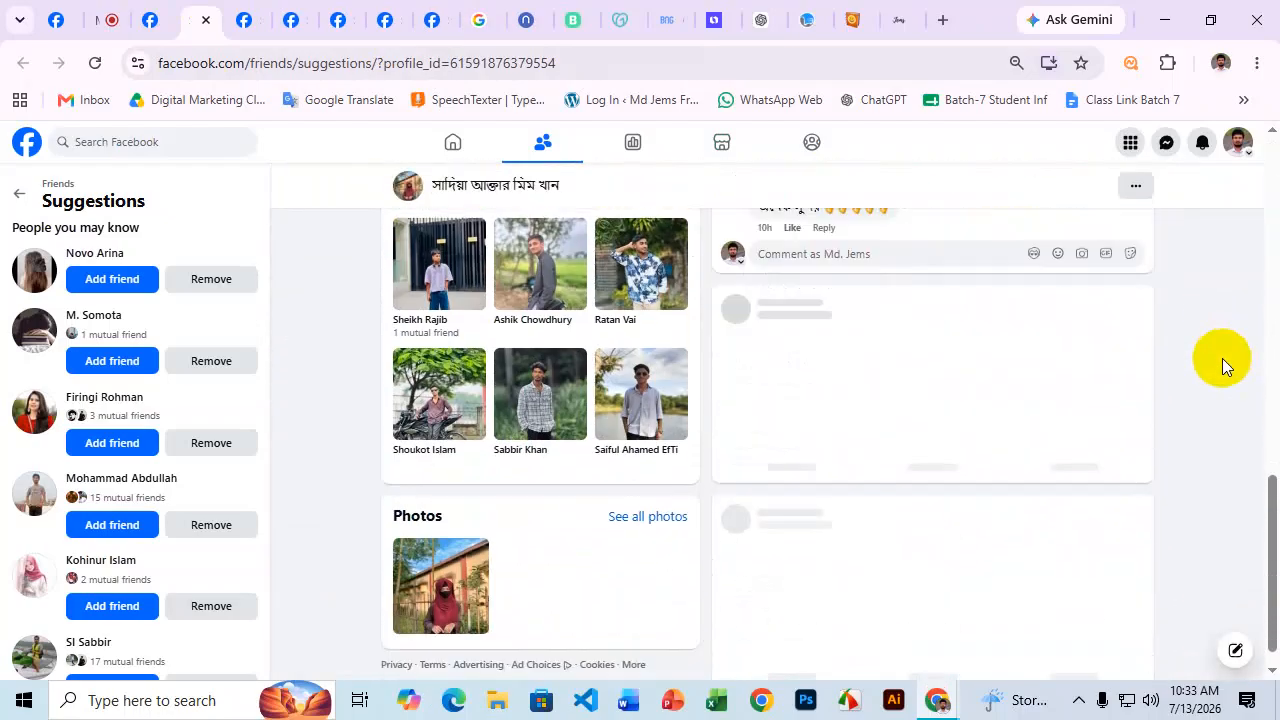
Return to the Friends tab and browse the People you may know suggestions.
left_click(145, 17)
scroll(736, 418, "down", 2)
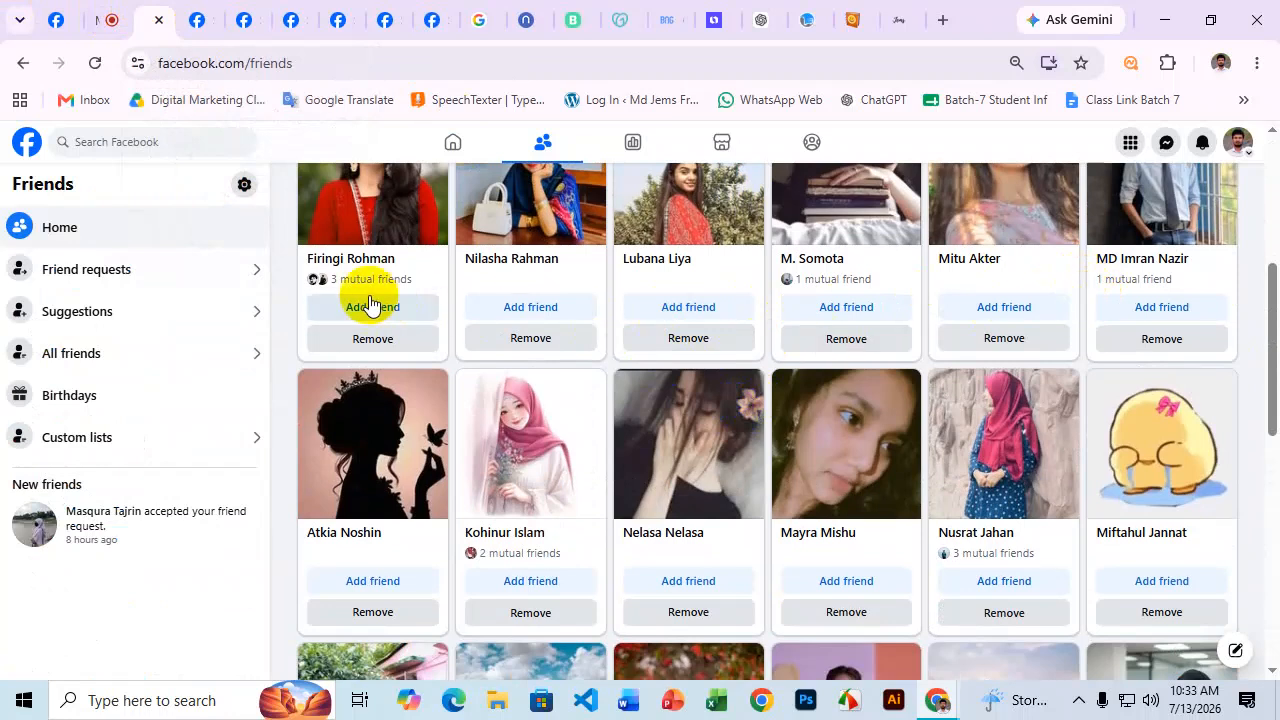
scroll(1186, 436, "down", 3)
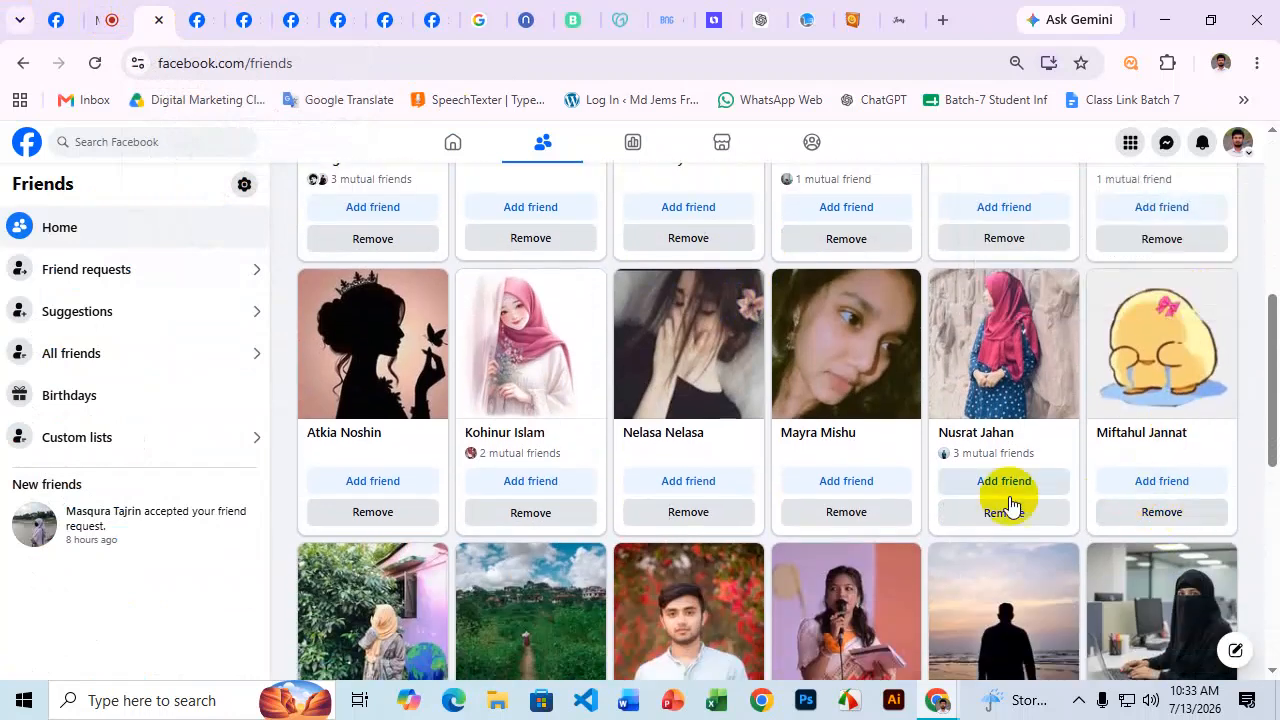
scroll(1212, 414, "down", 1)
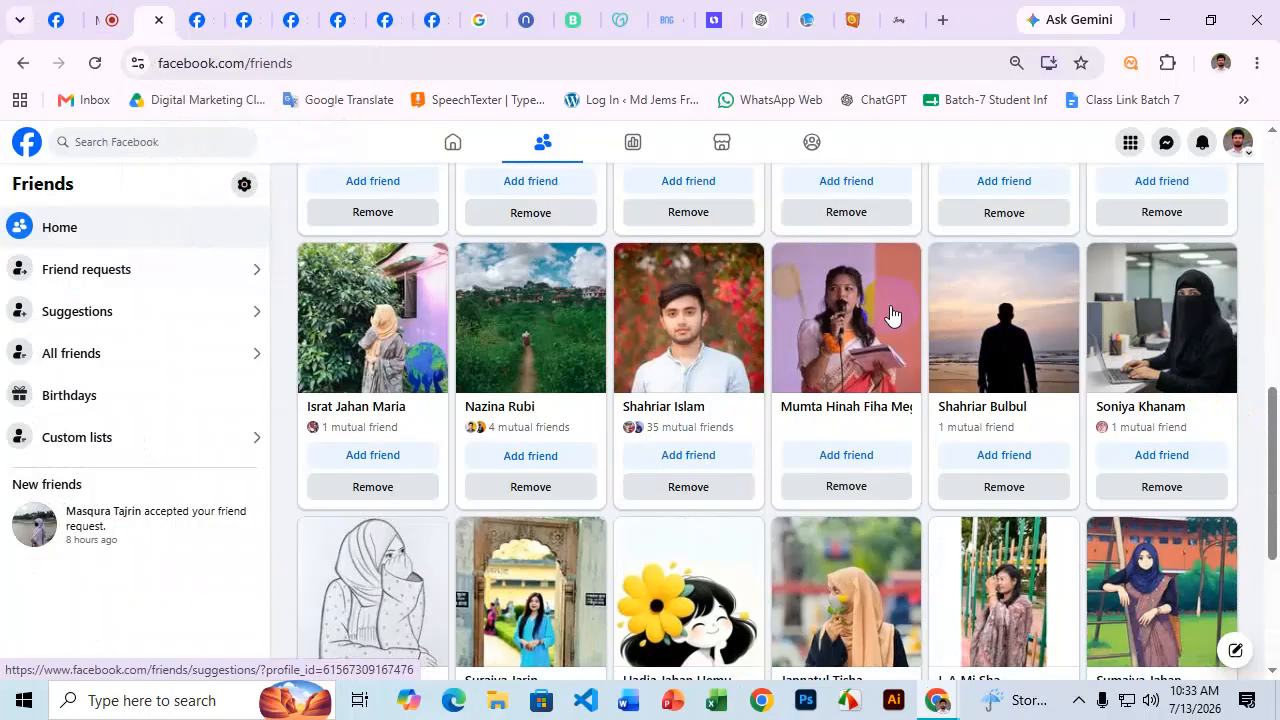
scroll(895, 334, "up", 7)
Back in the search results, open the Digital Ads Agency post's comments sorted by All comments.
left_click(23, 63)
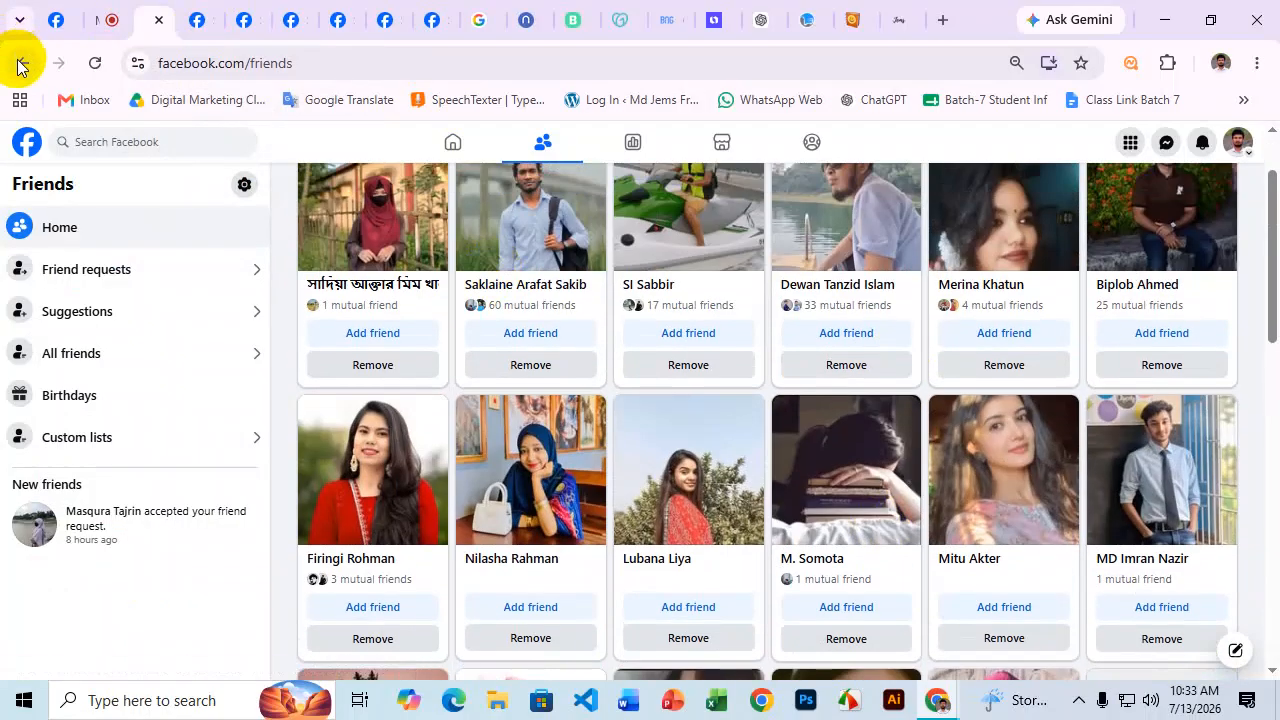
scroll(790, 420, "down", 1)
left_click(925, 370)
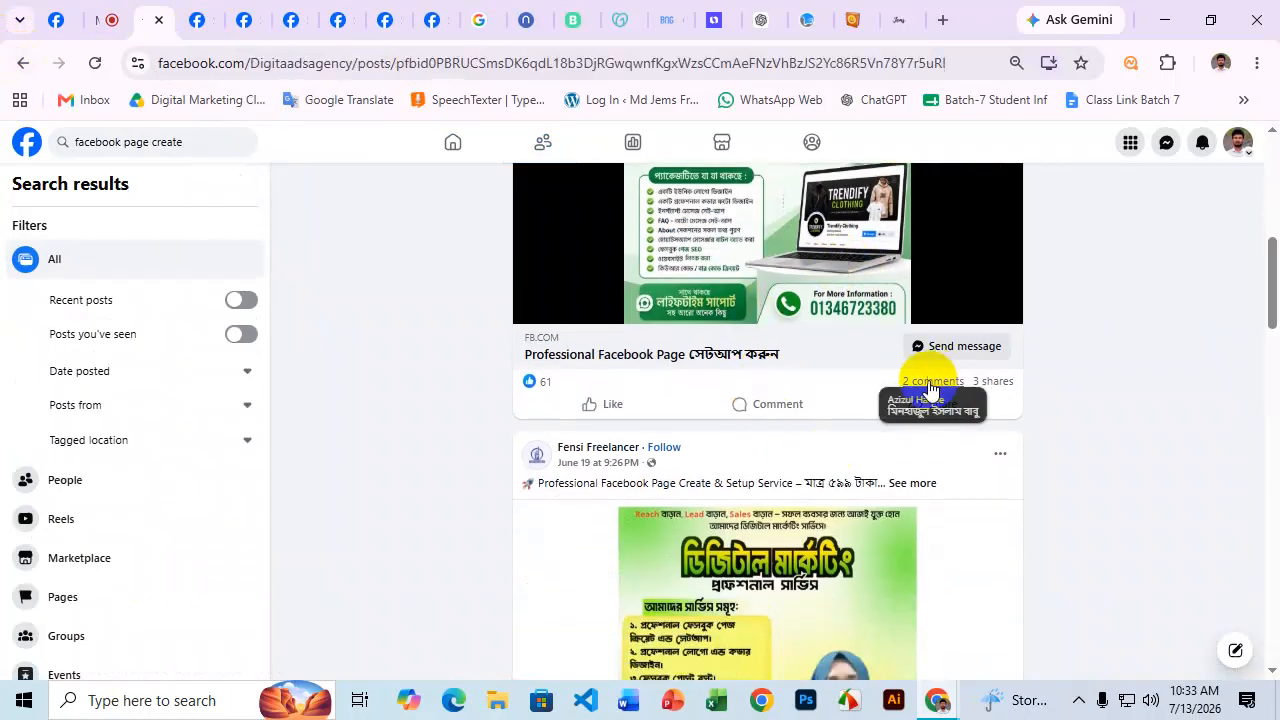
scroll(740, 380, "down", 6)
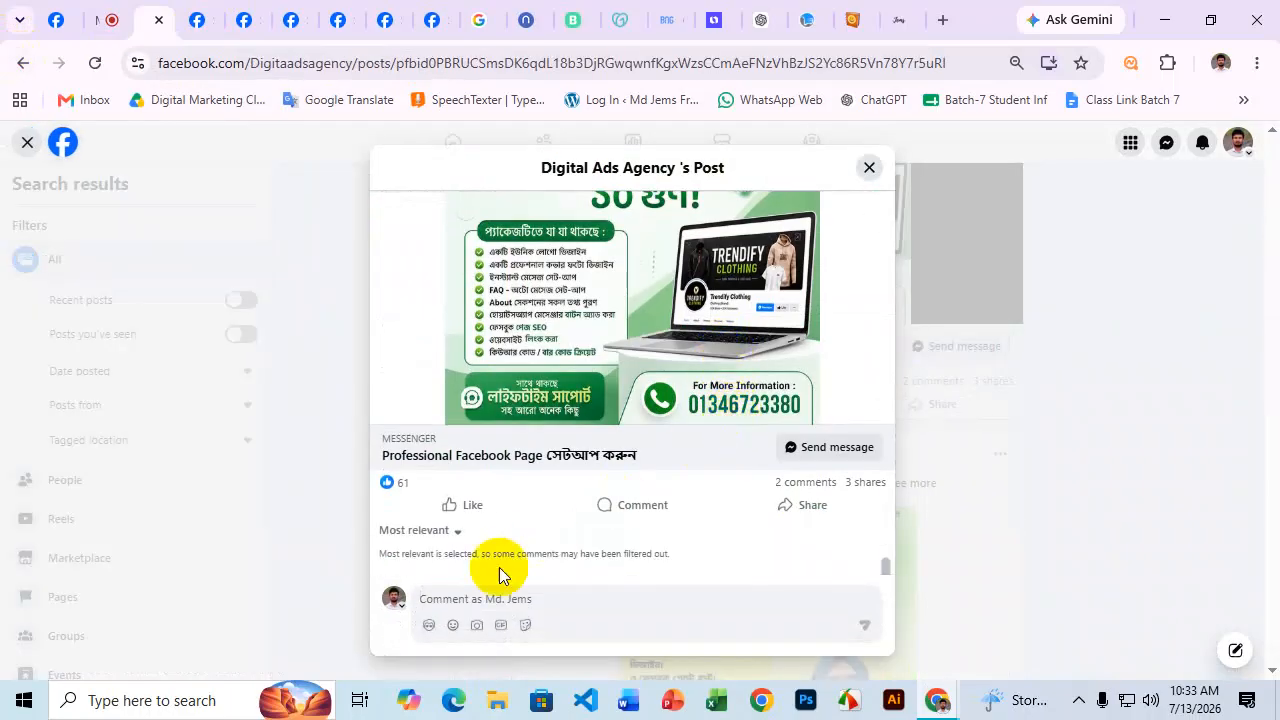
left_click(445, 540)
left_click(309, 489)
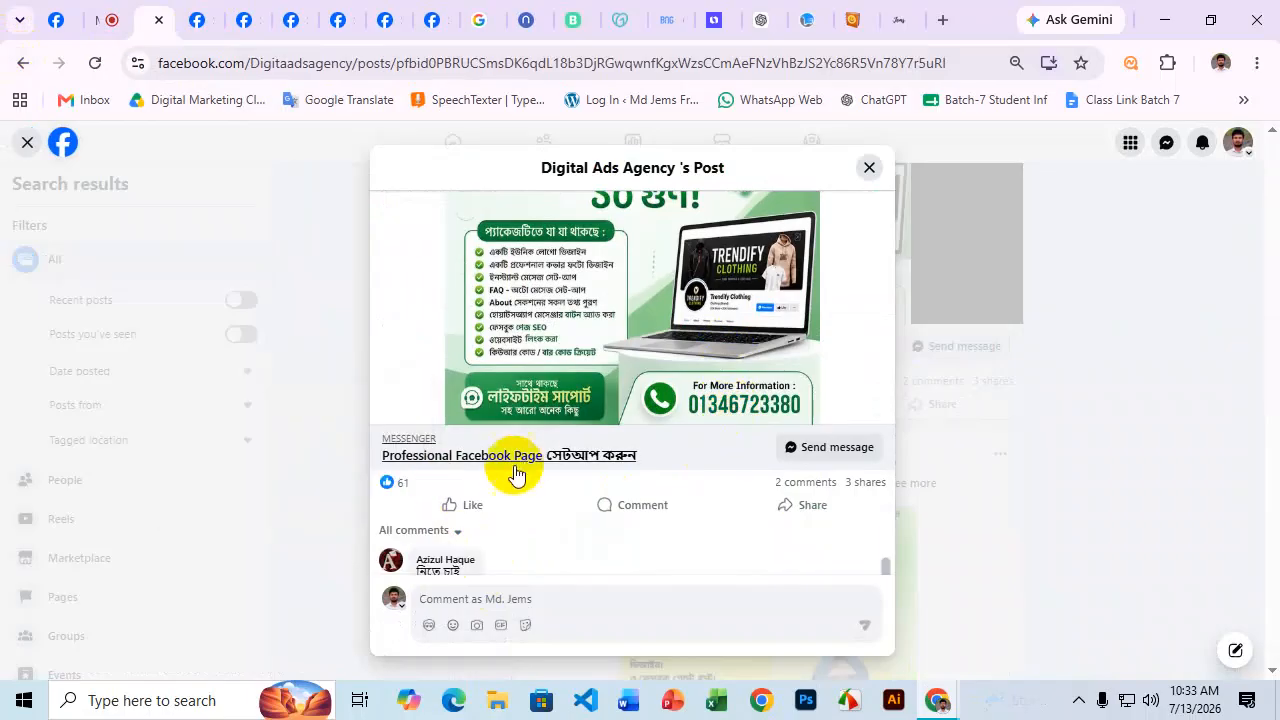
Send a friend request to the first commenter and view the second commenter's profile options.
scroll(553, 470, "down", 1)
mouse_move(450, 476)
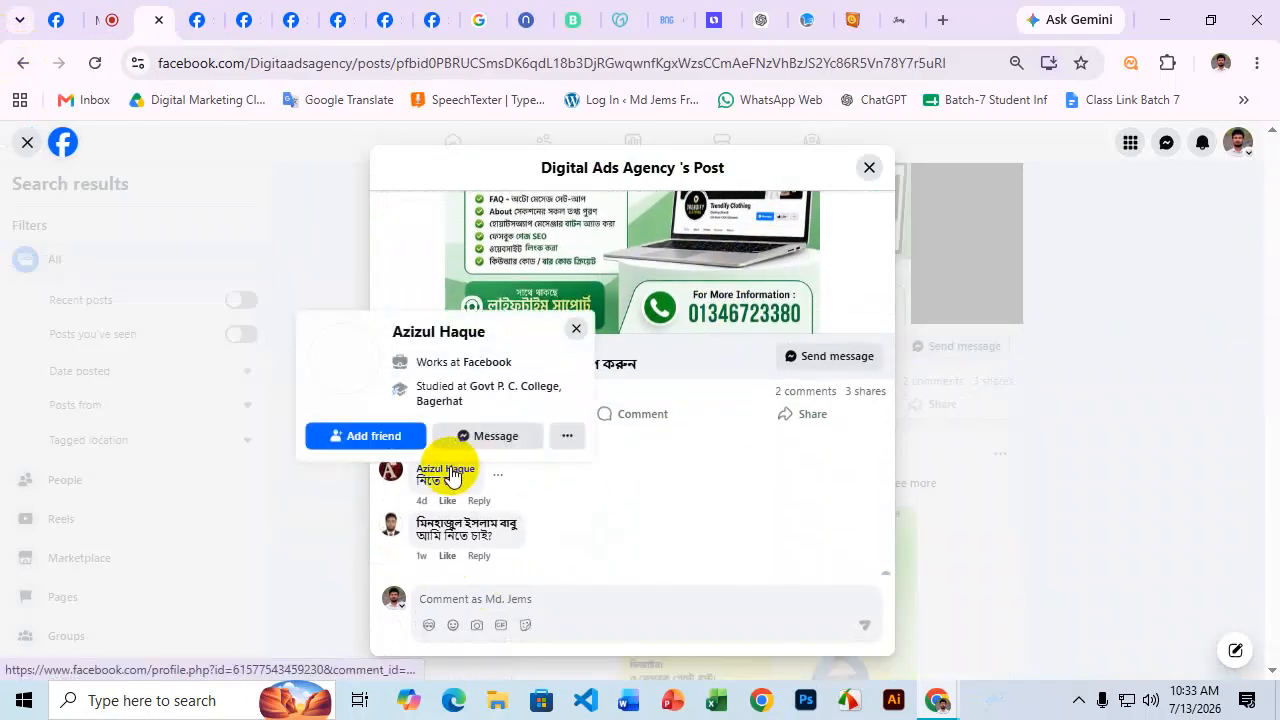
left_click(371, 436)
mouse_move(430, 526)
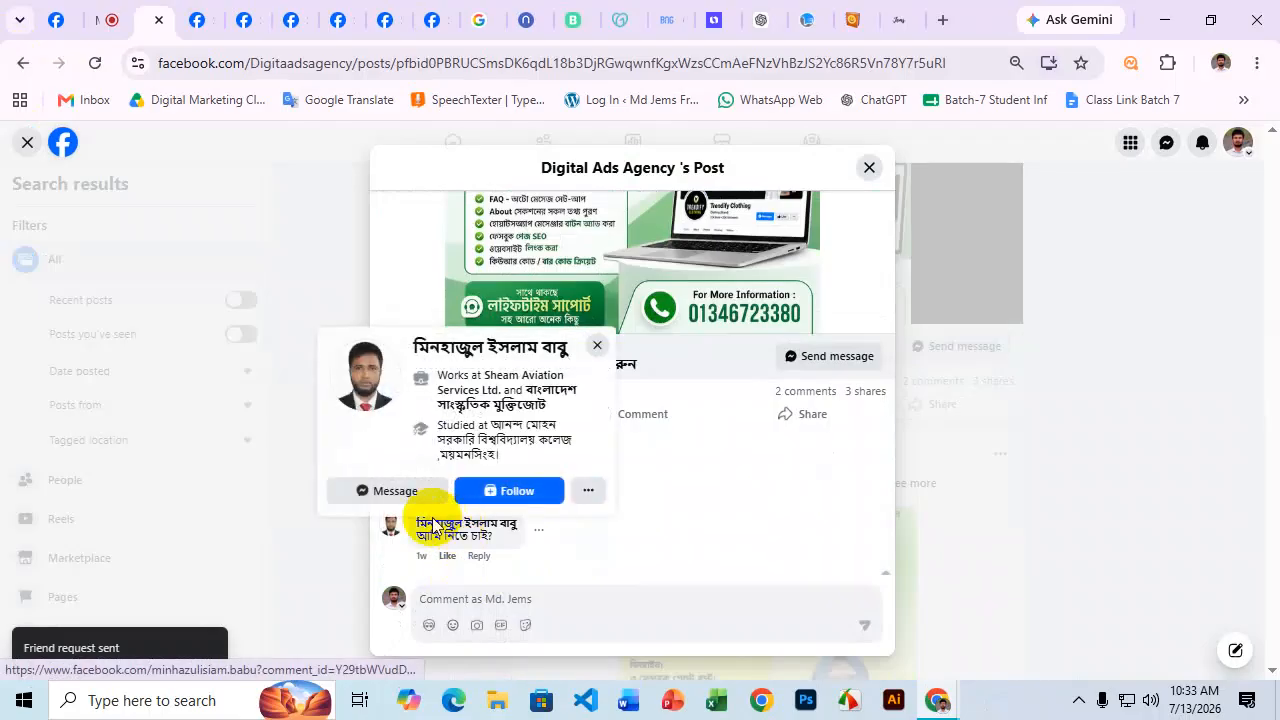
left_click(589, 494)
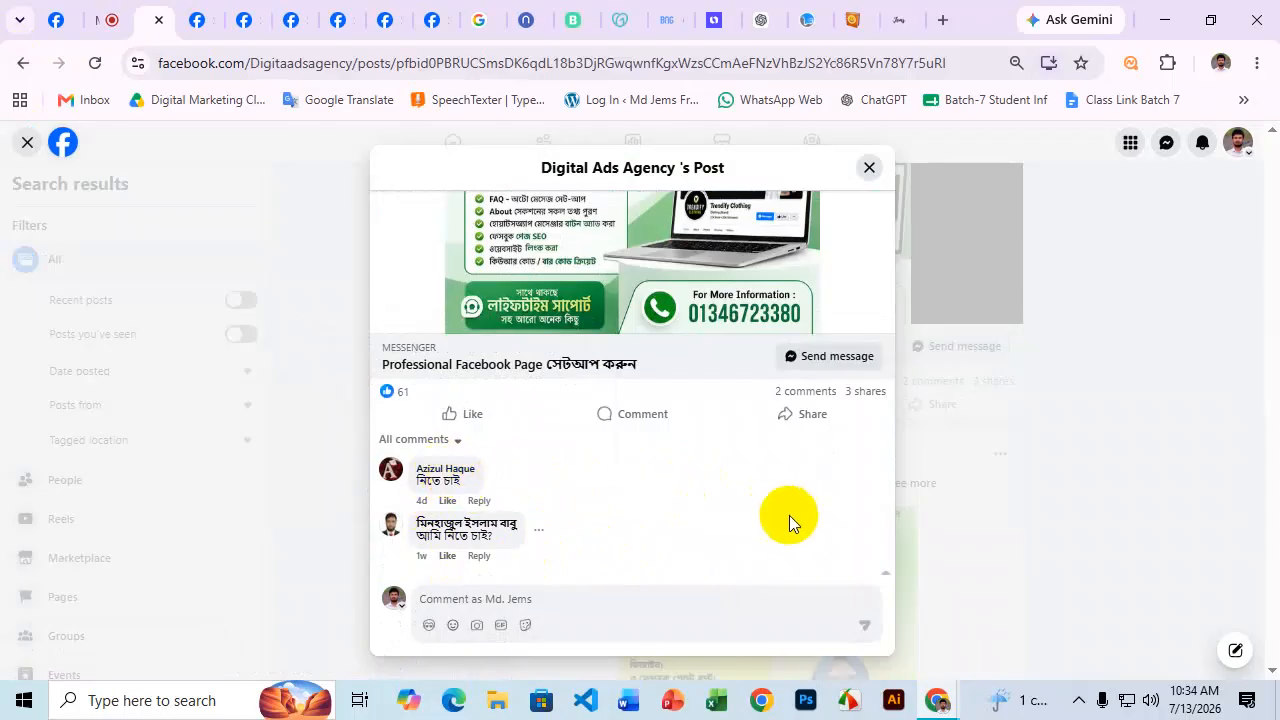
scroll(727, 490, "up", 1)
scroll(690, 498, "down", 1)
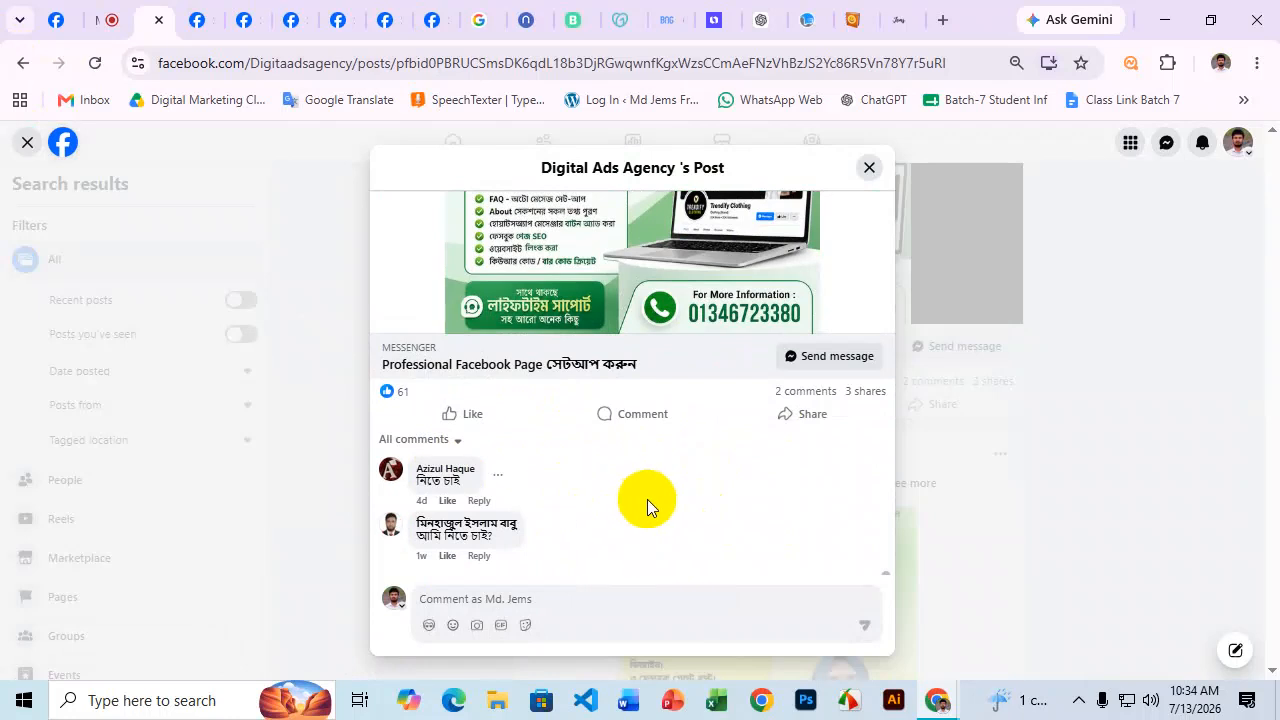
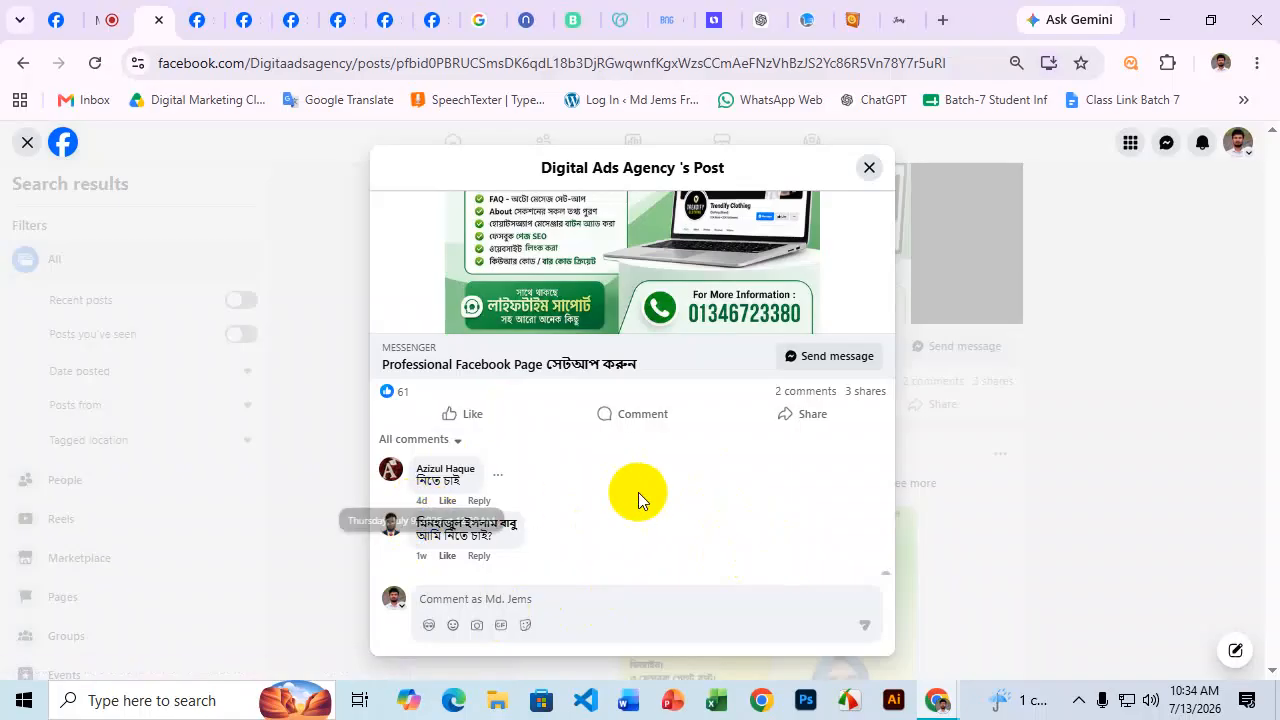
Scroll through the Digital Ads Agency post, then close it to return to the 'facebook page create' results.
scroll(637, 500, "up", 2)
scroll(725, 340, "down", 1)
scroll(725, 340, "down", 1)
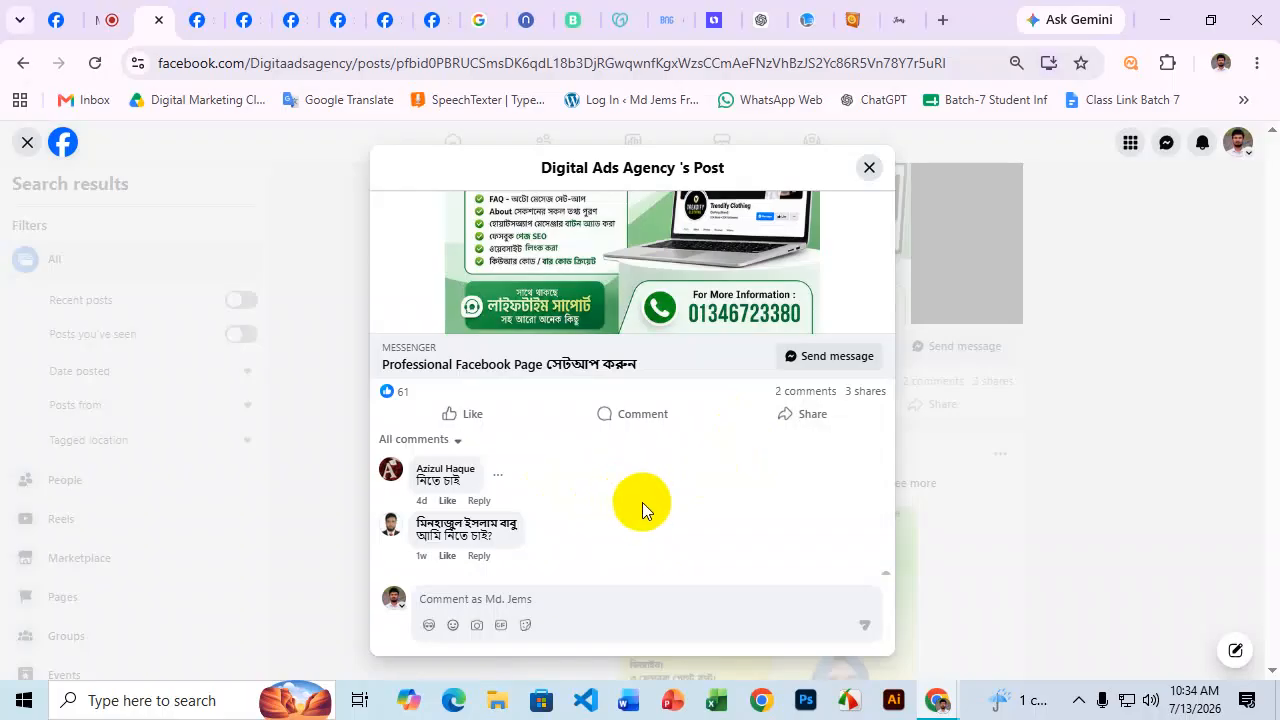
scroll(642, 502, "up", 1)
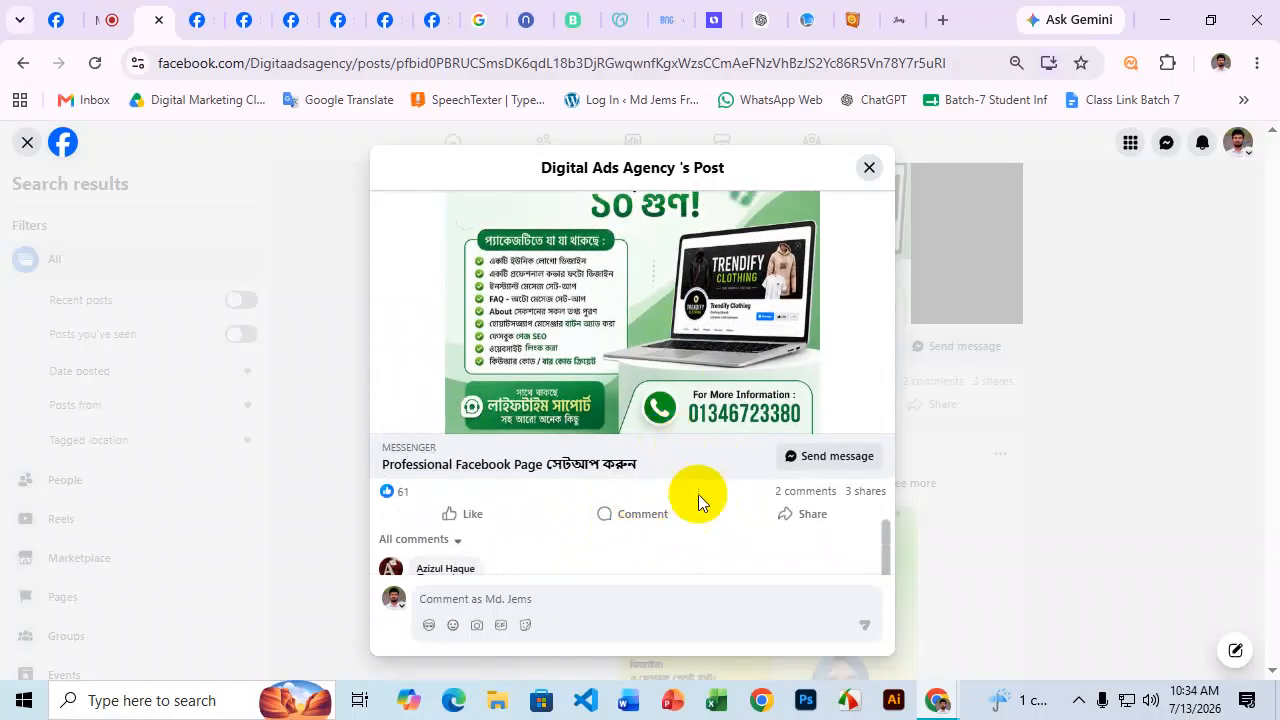
scroll(698, 494, "up", 1)
scroll(700, 500, "up", 2)
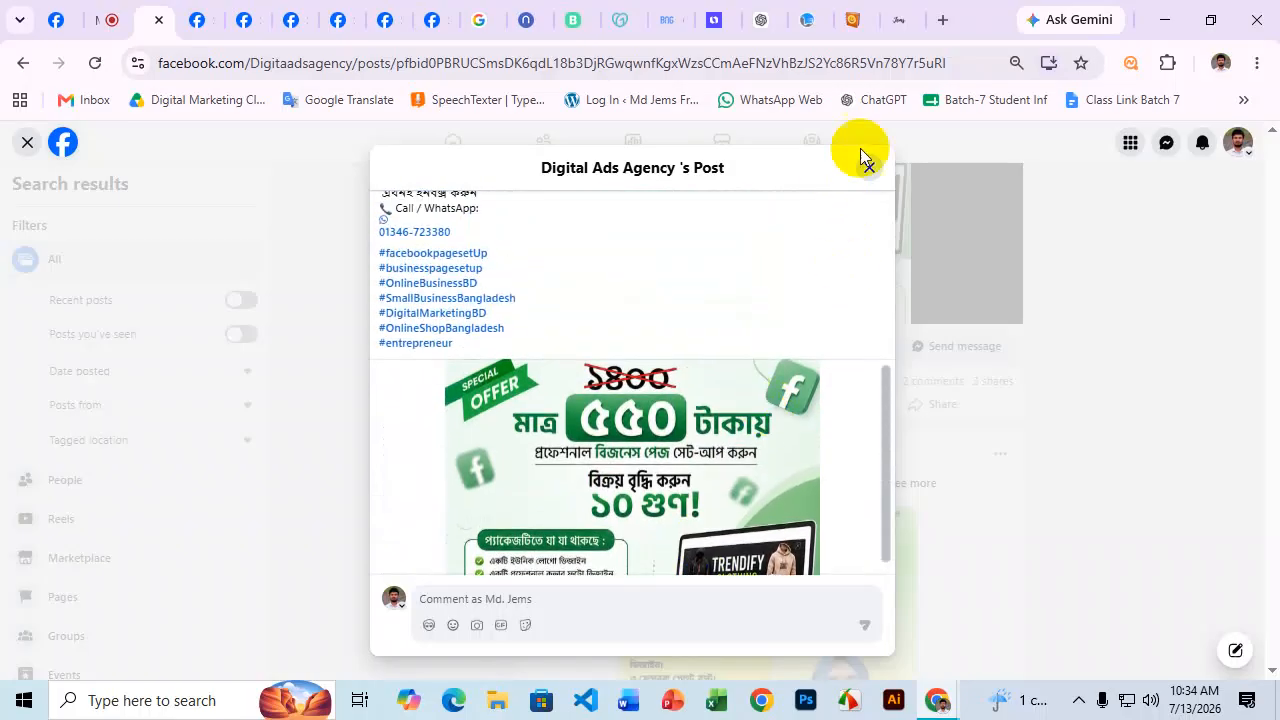
left_click(870, 170)
scroll(757, 360, "up", 3)
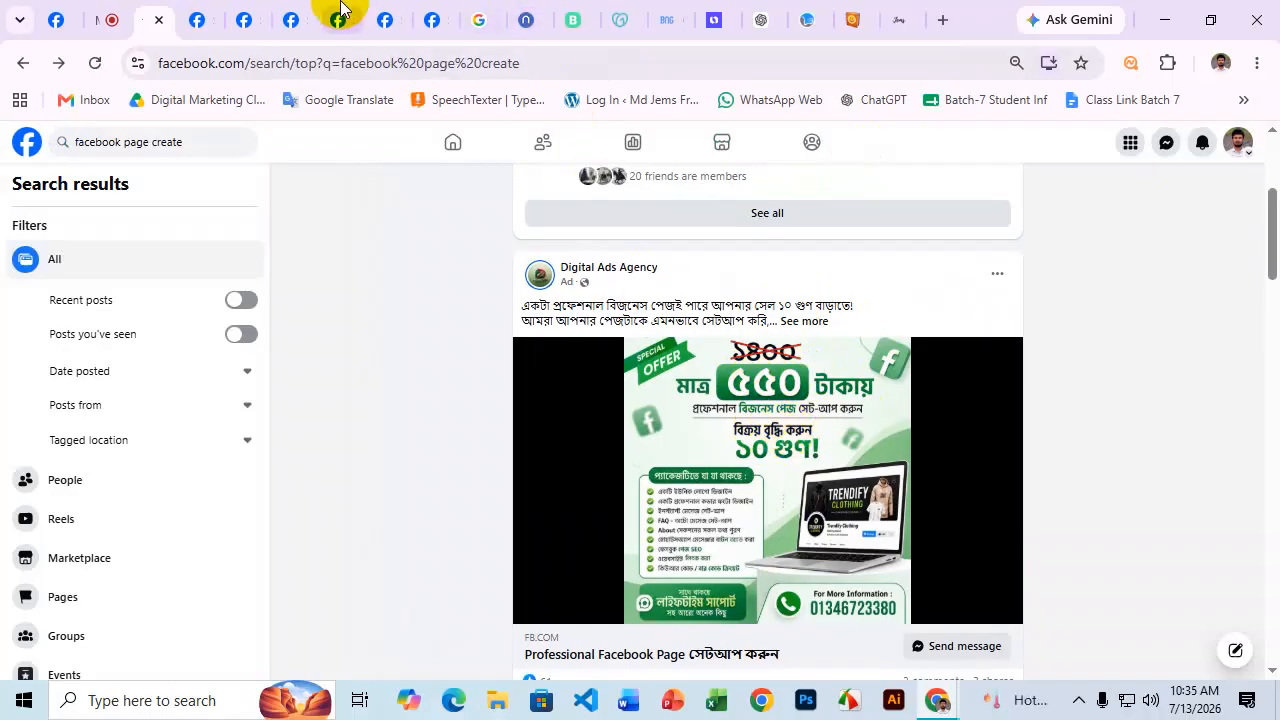
In the logo page's tab, search Google for fiverr and open the Fiverr website.
left_click(570, 18)
left_click(488, 60)
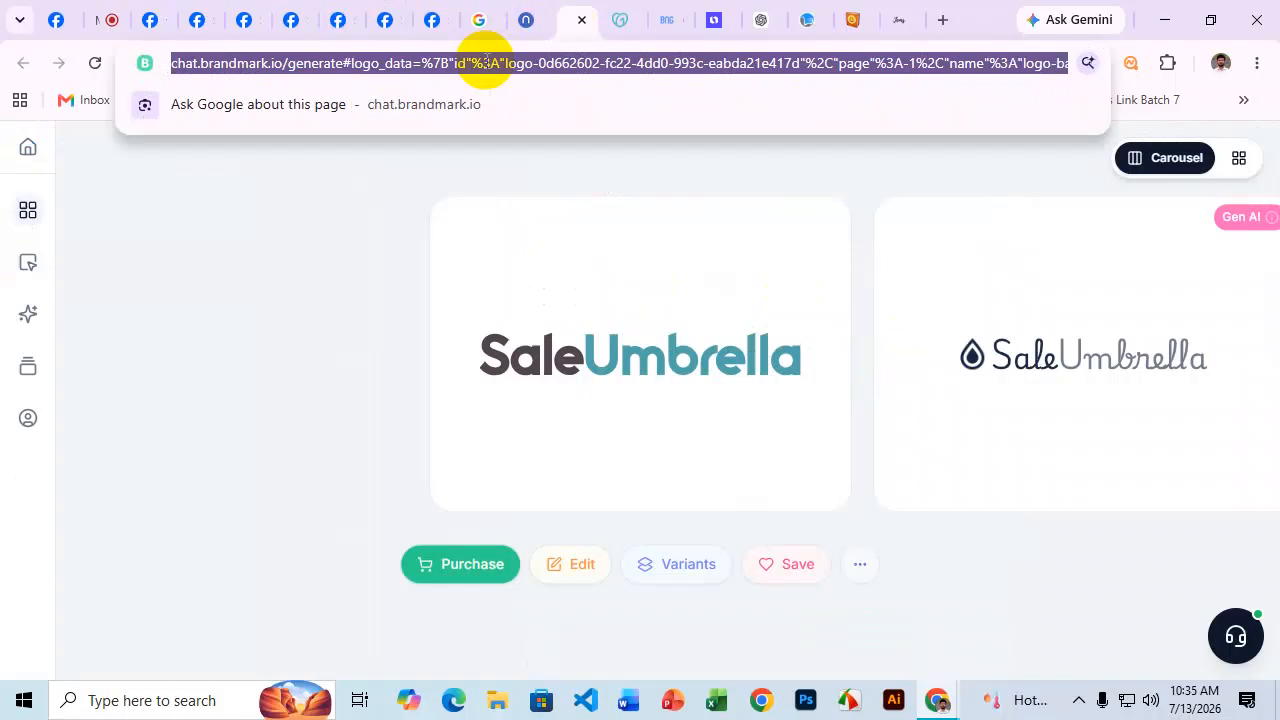
type("fiverr")
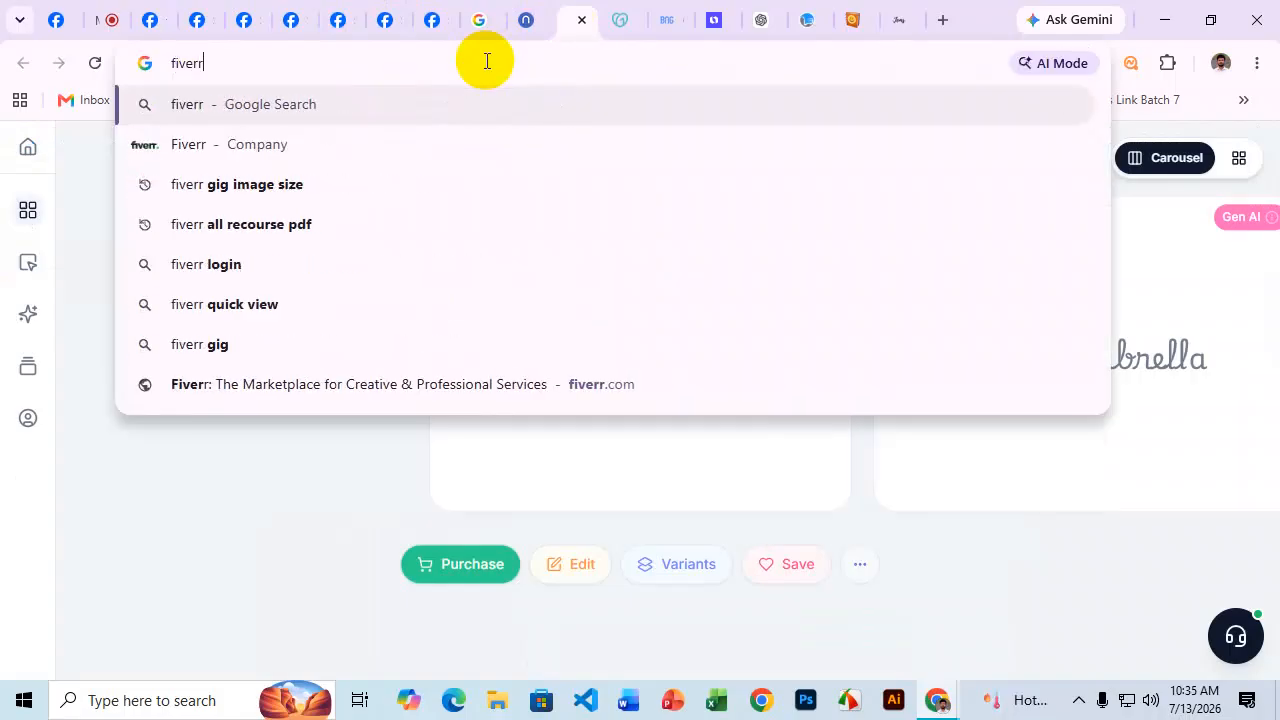
key("Return")
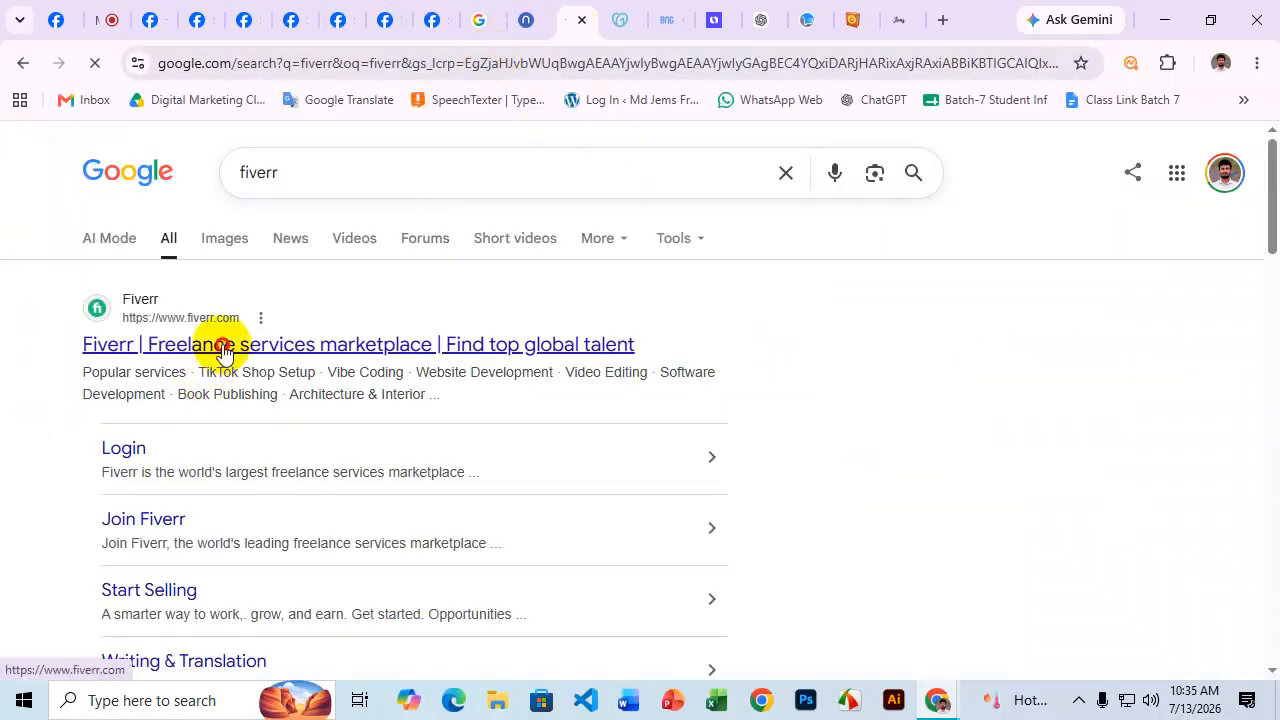
left_click(220, 346)
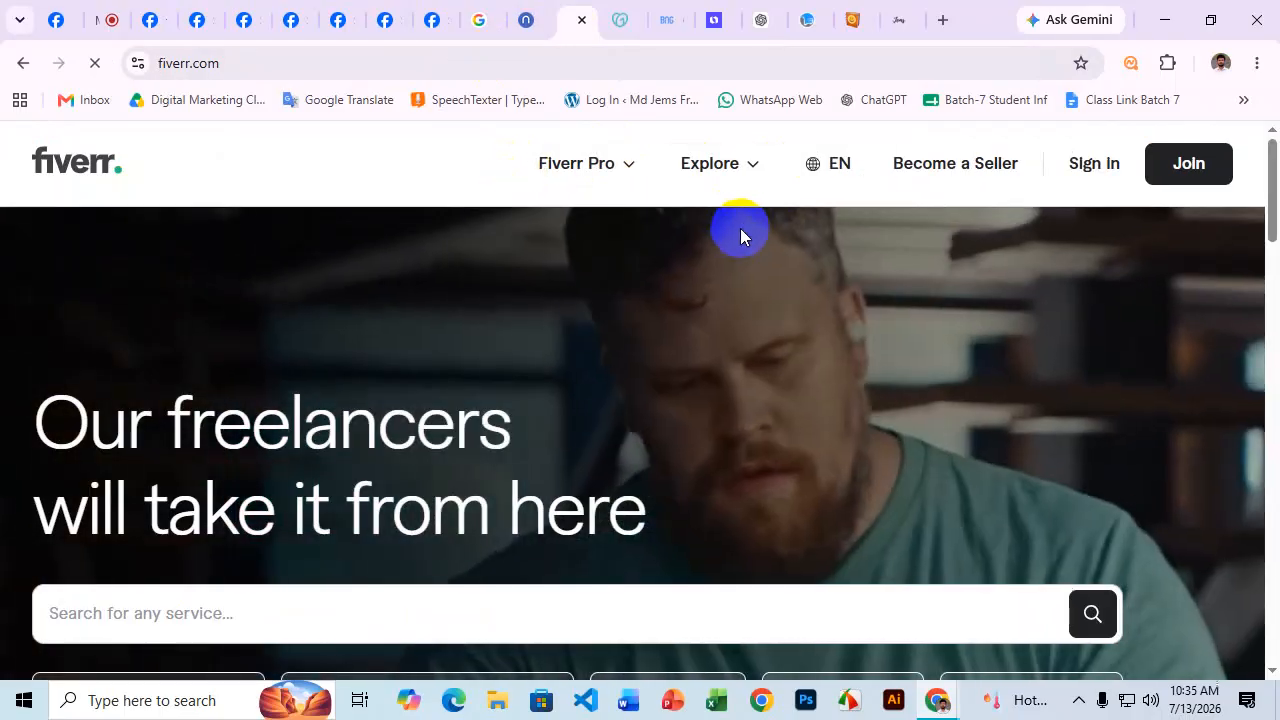
Search Fiverr for 'facebook page create and setup' and note the 35,000+ results count.
scroll(491, 334, "down", 2)
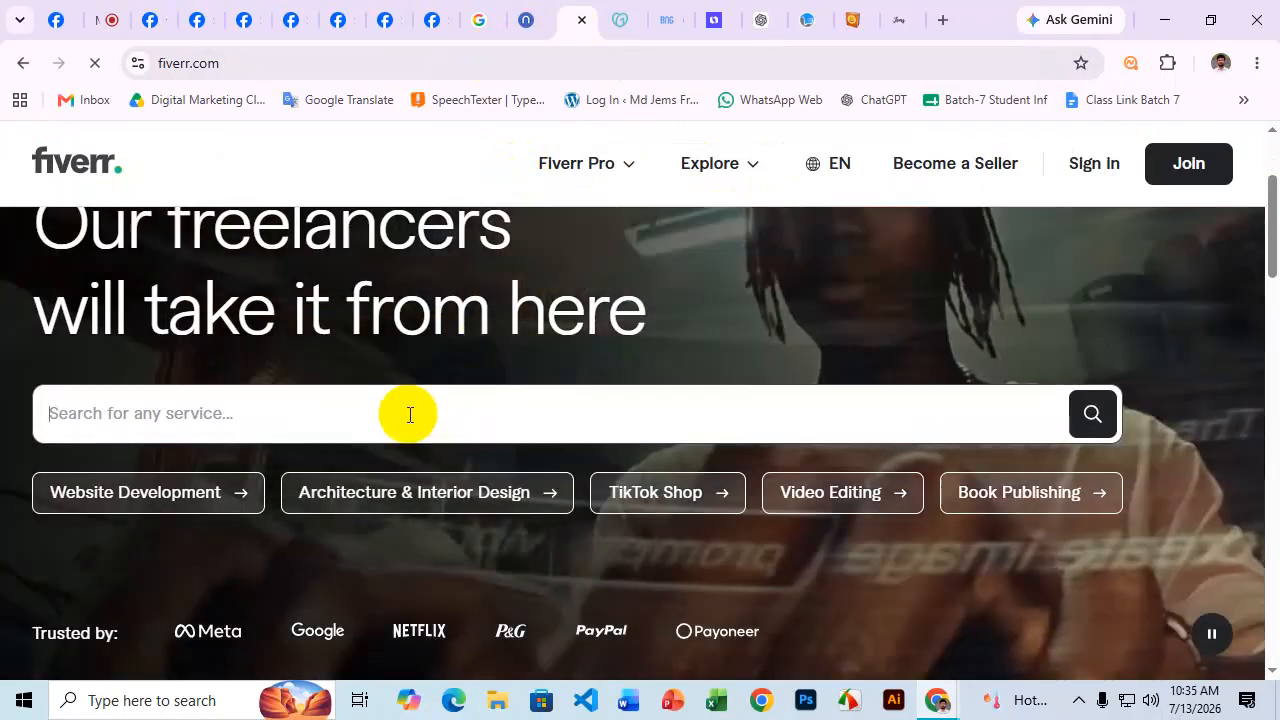
key("super+v")
left_click(163, 89)
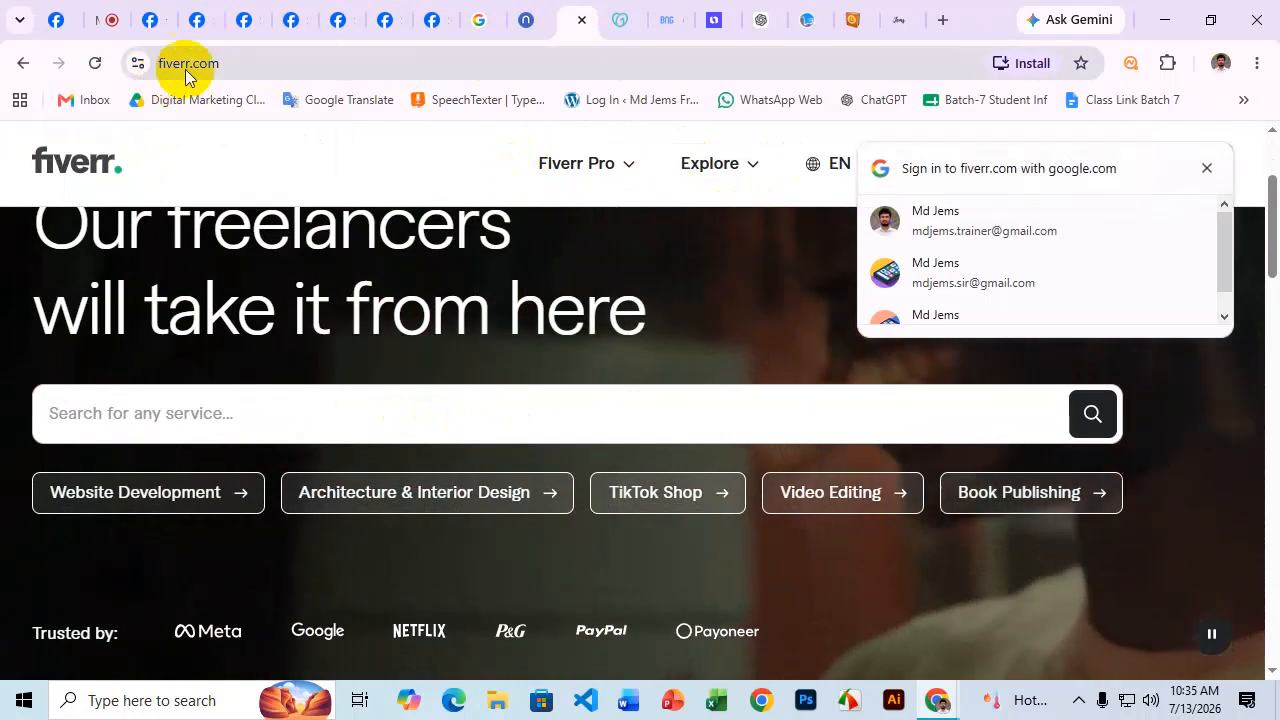
left_click(232, 398)
key("super+v")
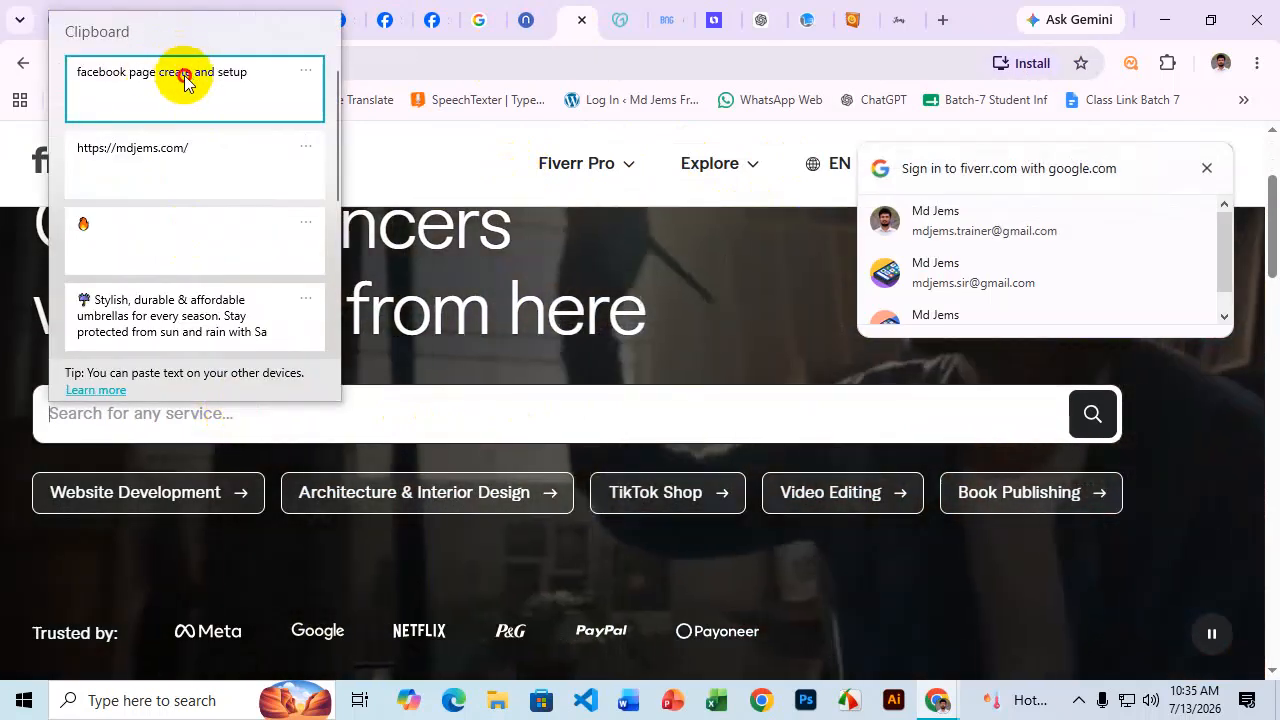
left_click(209, 88)
key("Return")
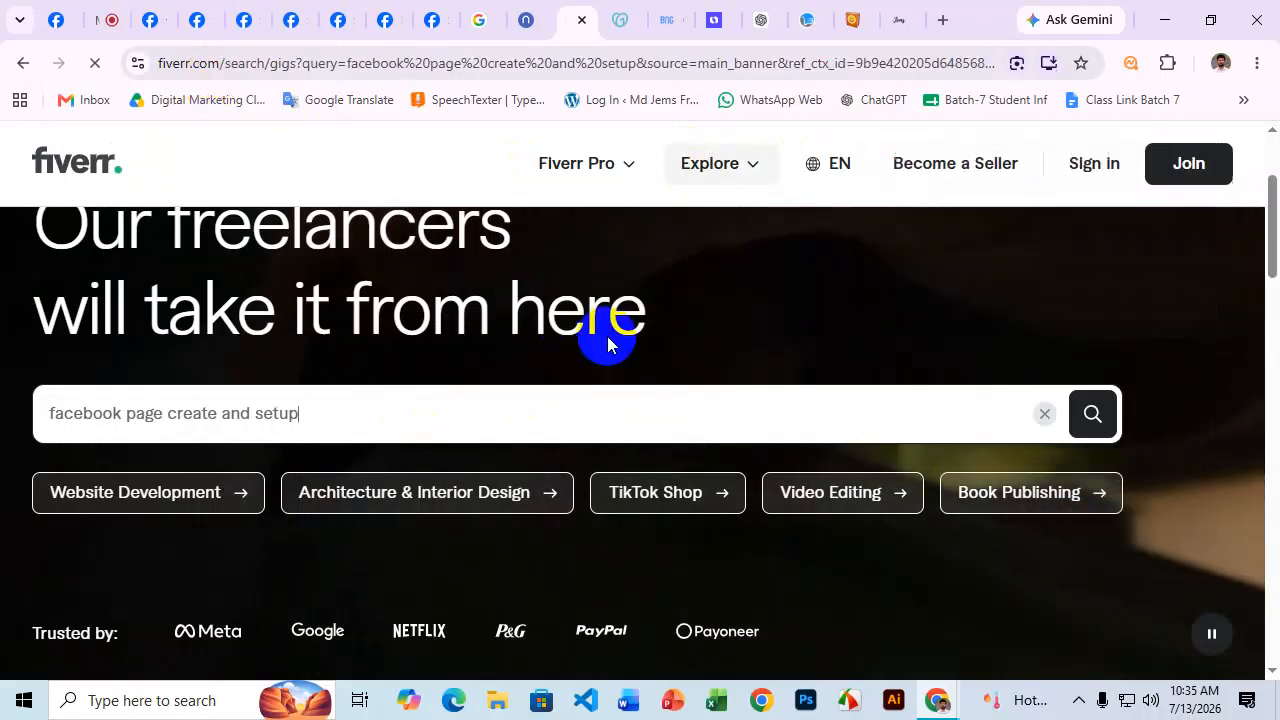
scroll(651, 243, "down", 1)
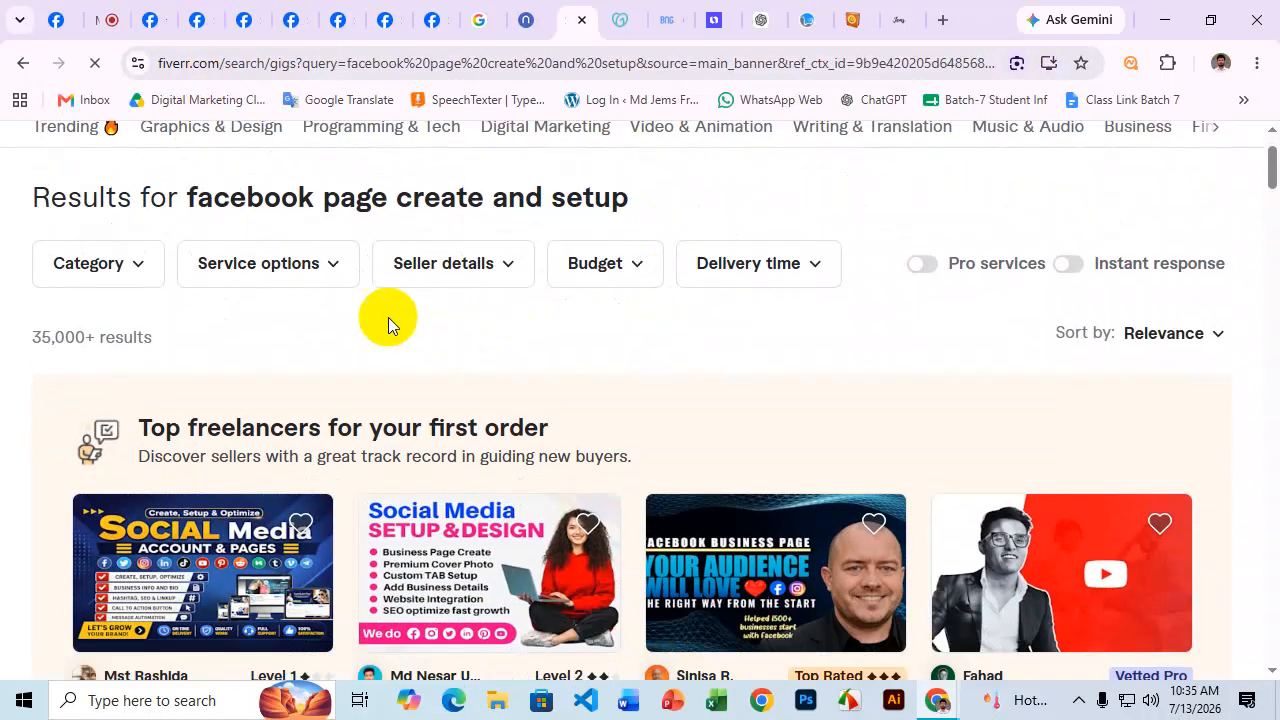
left_click_drag(29, 336, 170, 341)
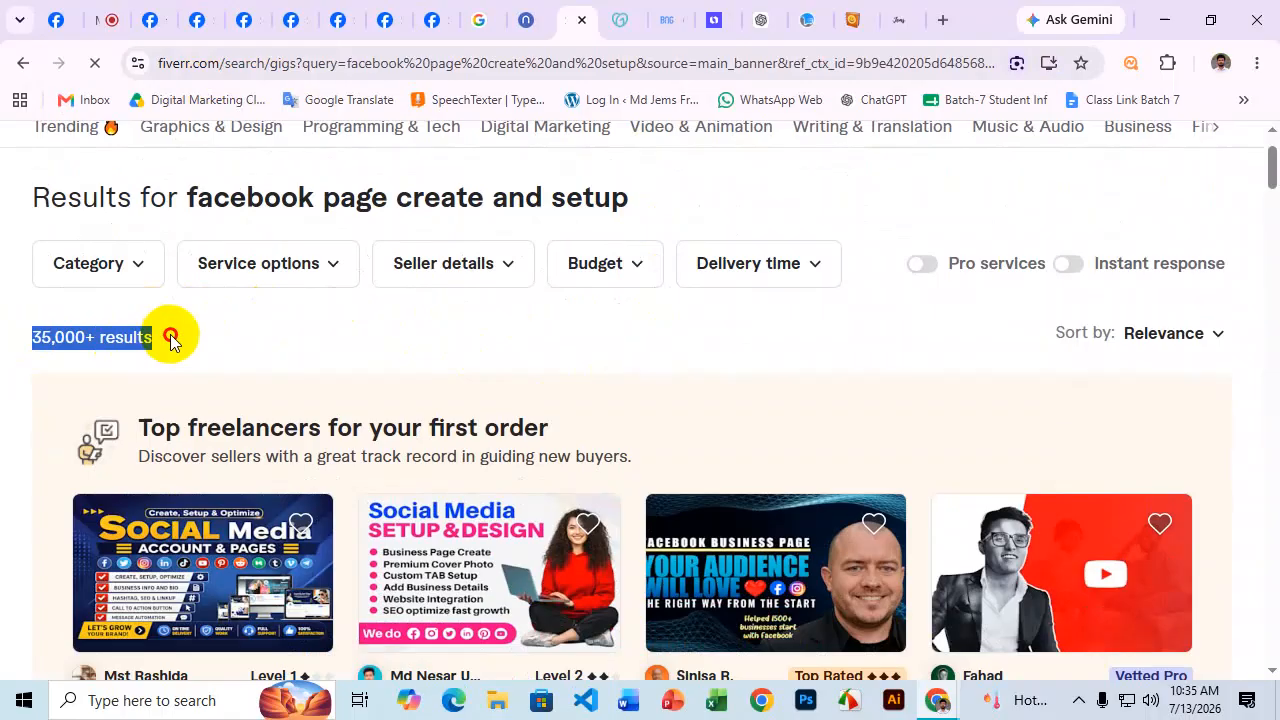
scroll(423, 354, "up", 1)
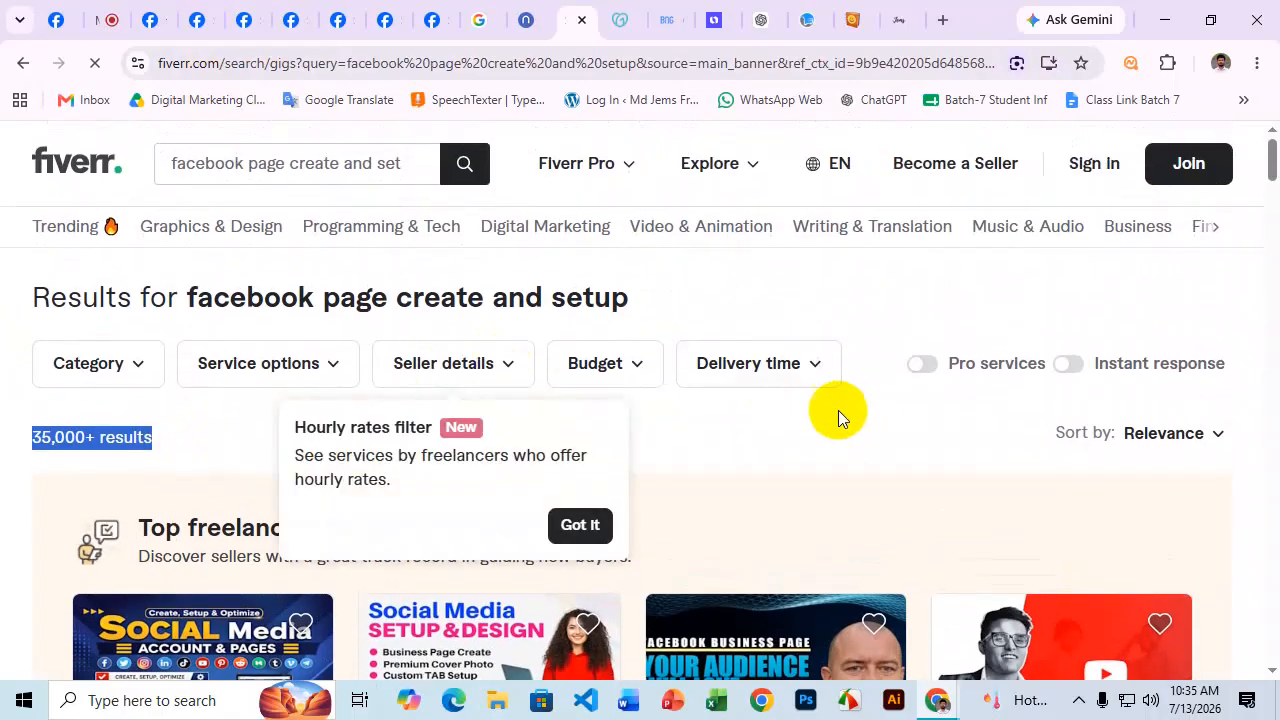
Filter sellers to those living in Bangladesh, cutting results to 10,000+.
left_click(455, 365)
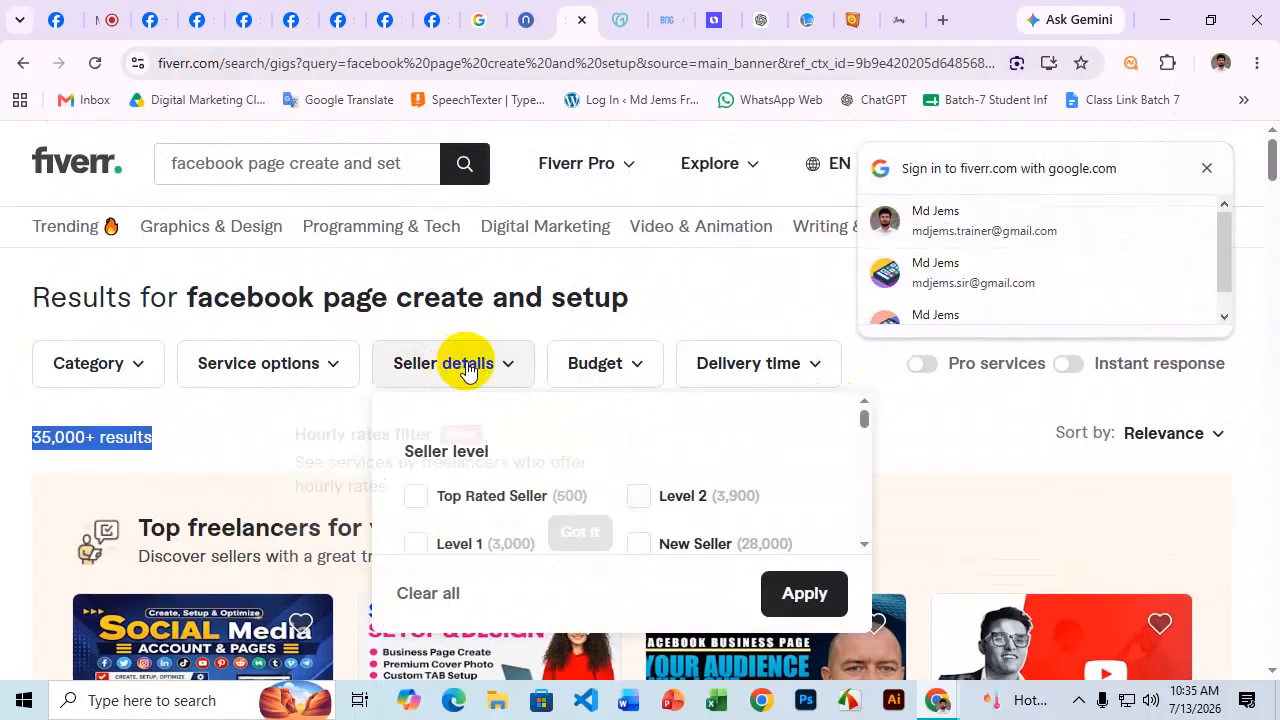
scroll(754, 477, "down", 8)
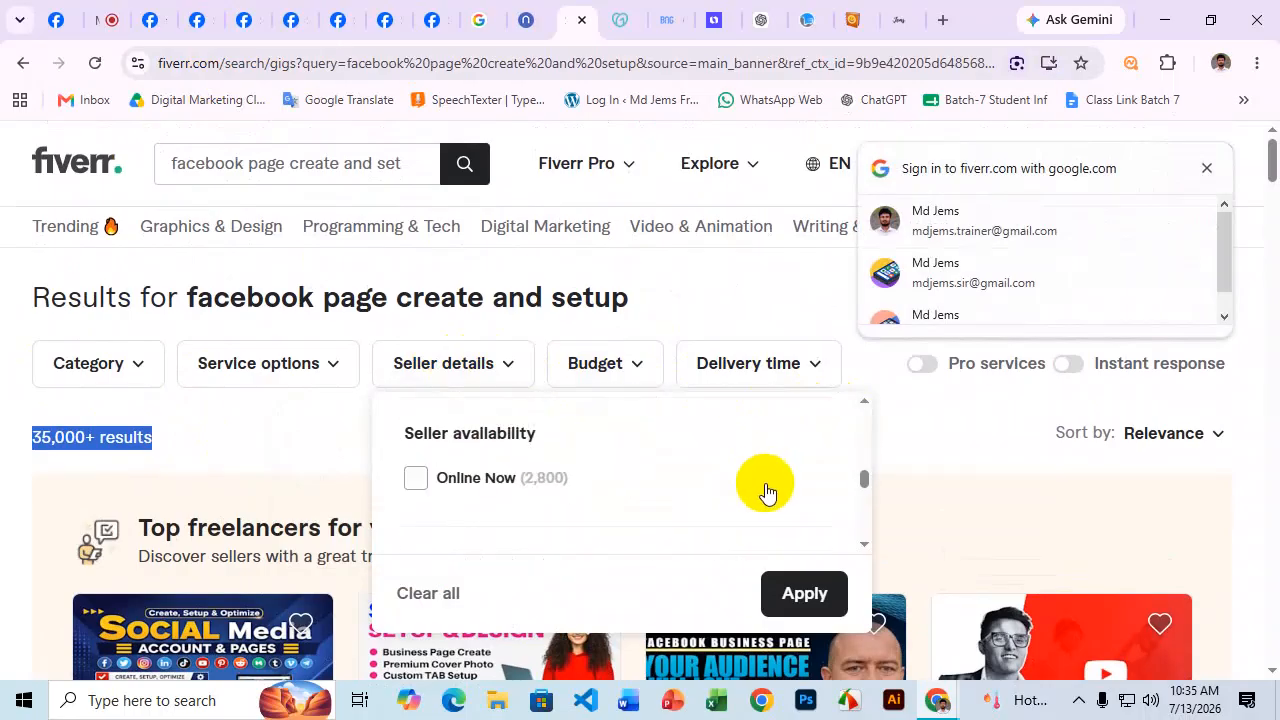
scroll(769, 494, "down", 1)
left_click(415, 450)
left_click(805, 597)
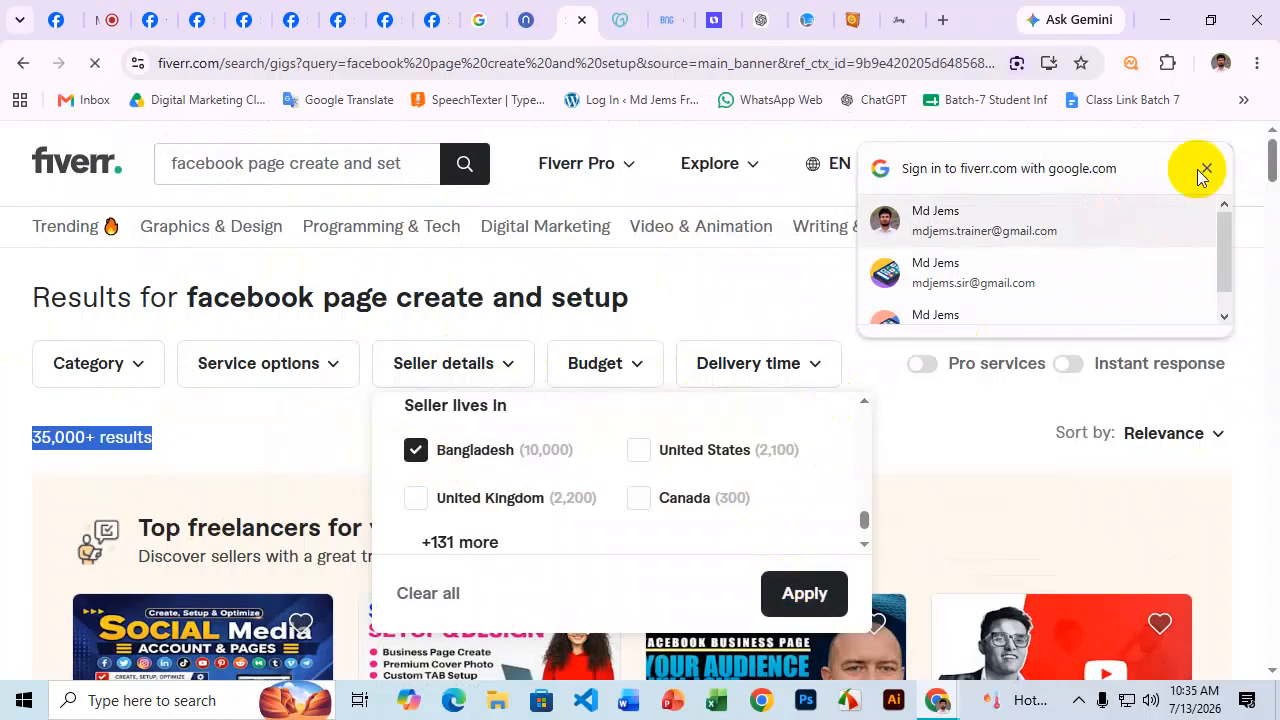
left_click(1207, 168)
scroll(791, 314, "down", 4)
scroll(737, 420, "up", 2)
left_click_drag(30, 285, 170, 288)
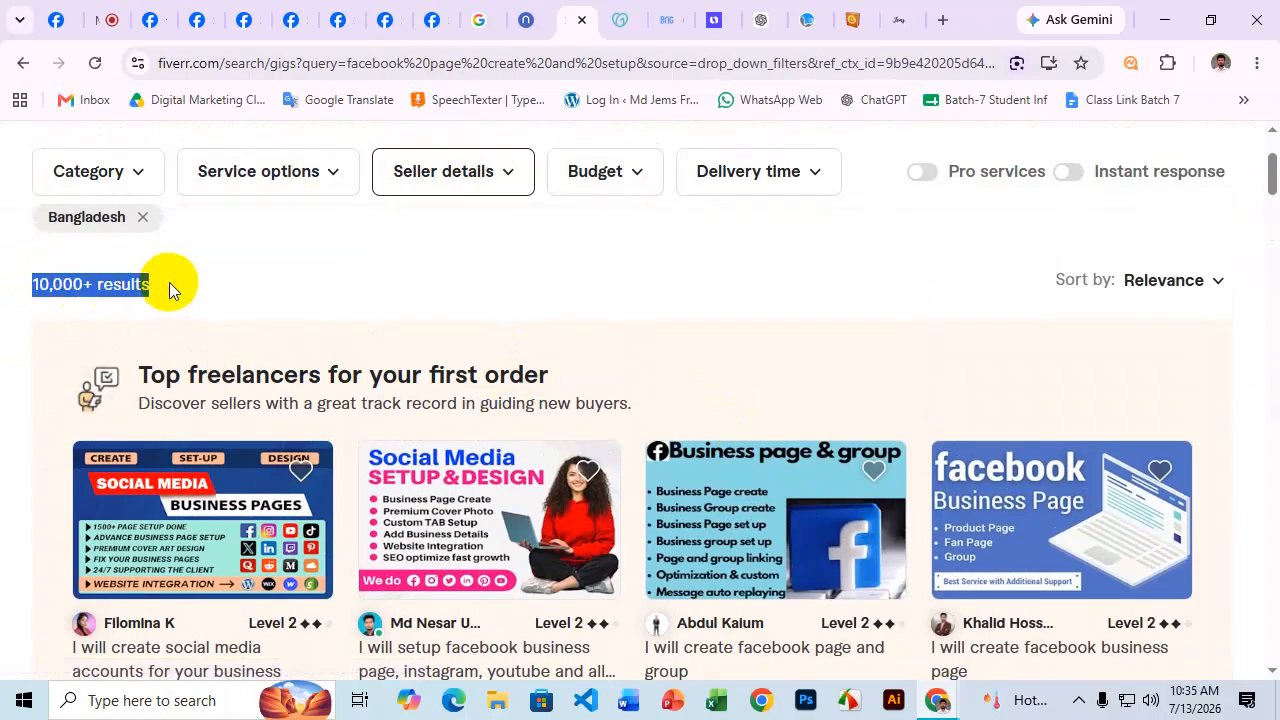
Open the $30 and $20 Facebook page gigs in new tabs and switch to the $30 gig.
scroll(571, 414, "down", 2)
scroll(1257, 334, "down", 3)
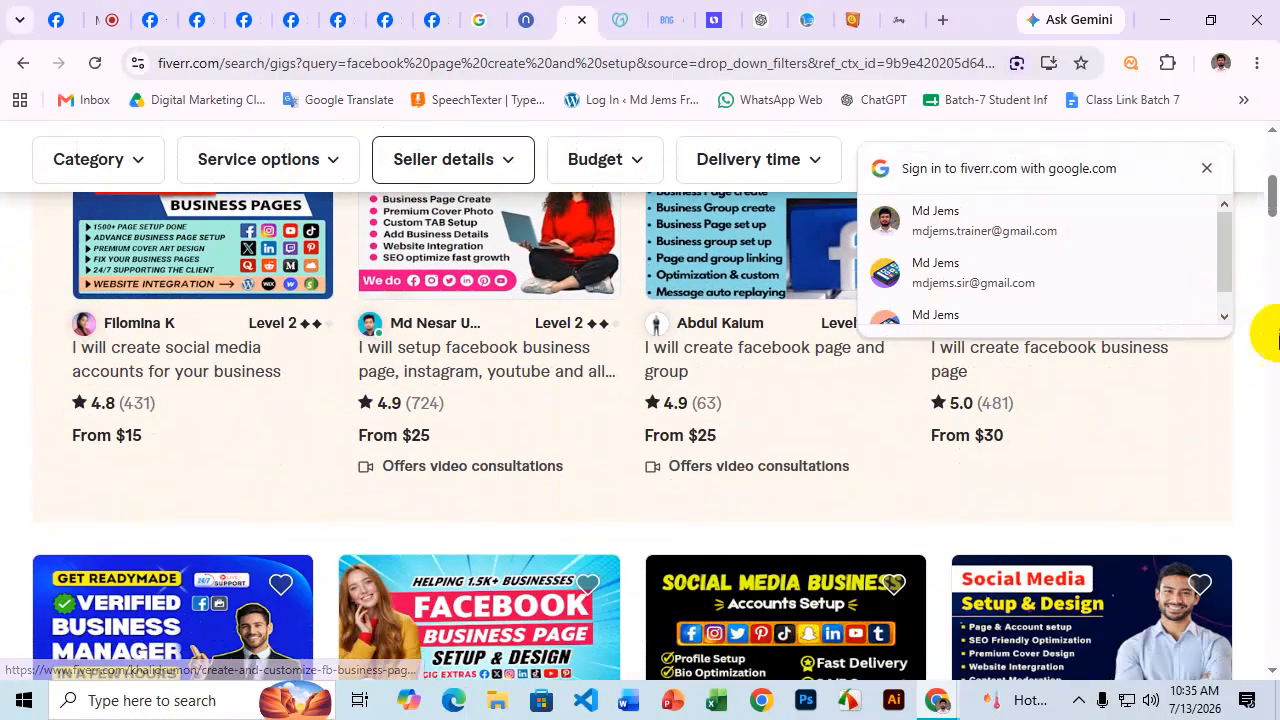
scroll(214, 286, "up", 4)
scroll(515, 282, "down", 2)
scroll(527, 290, "down", 3)
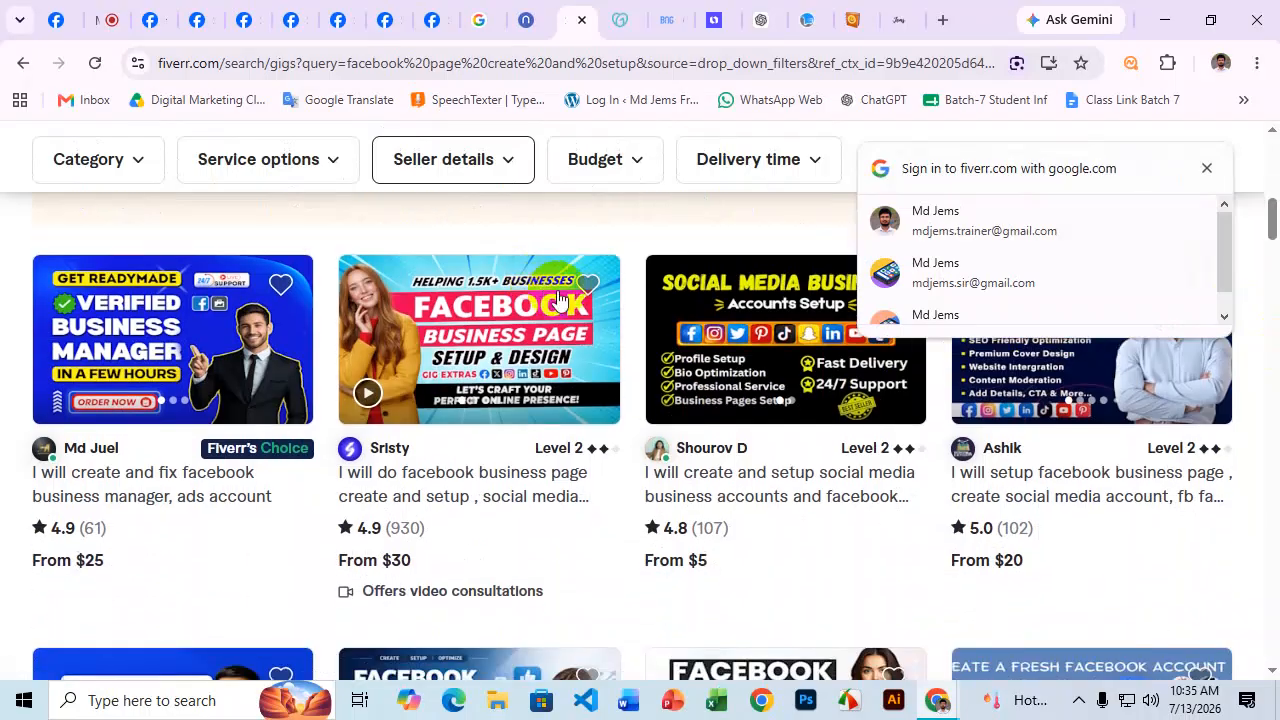
right_click(416, 484)
left_click(533, 195)
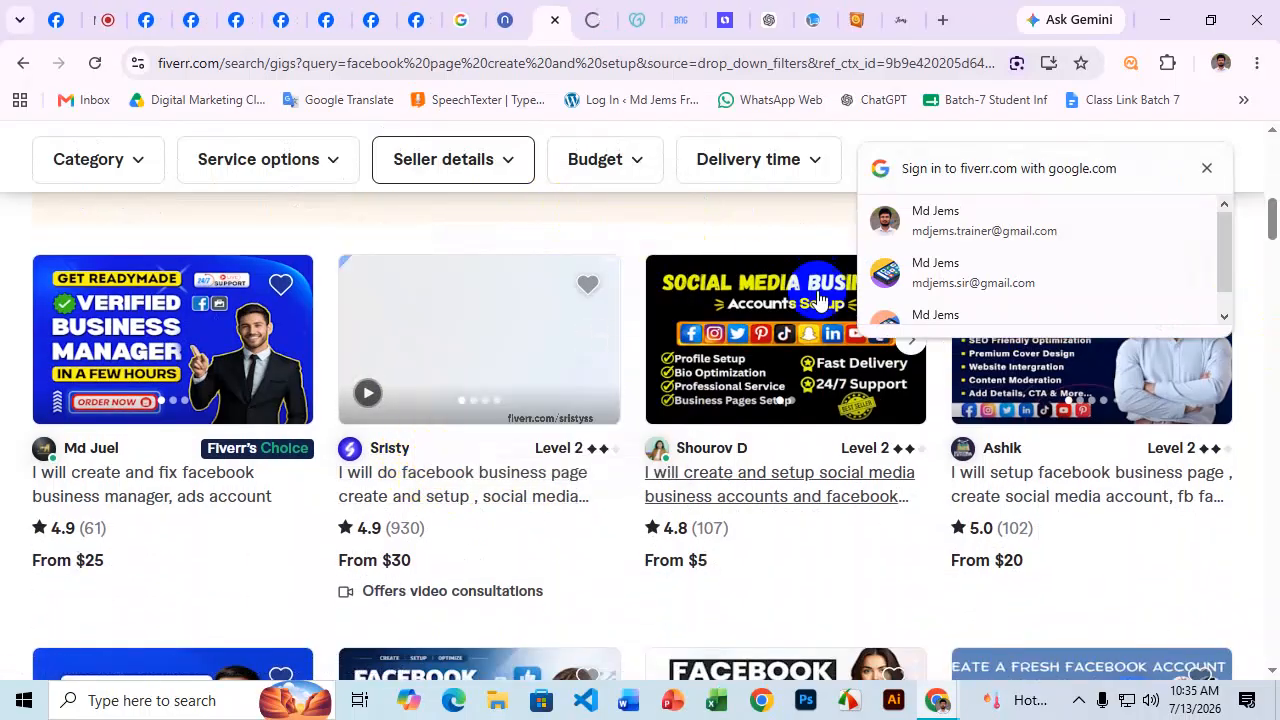
scroll(623, 303, "down", 4)
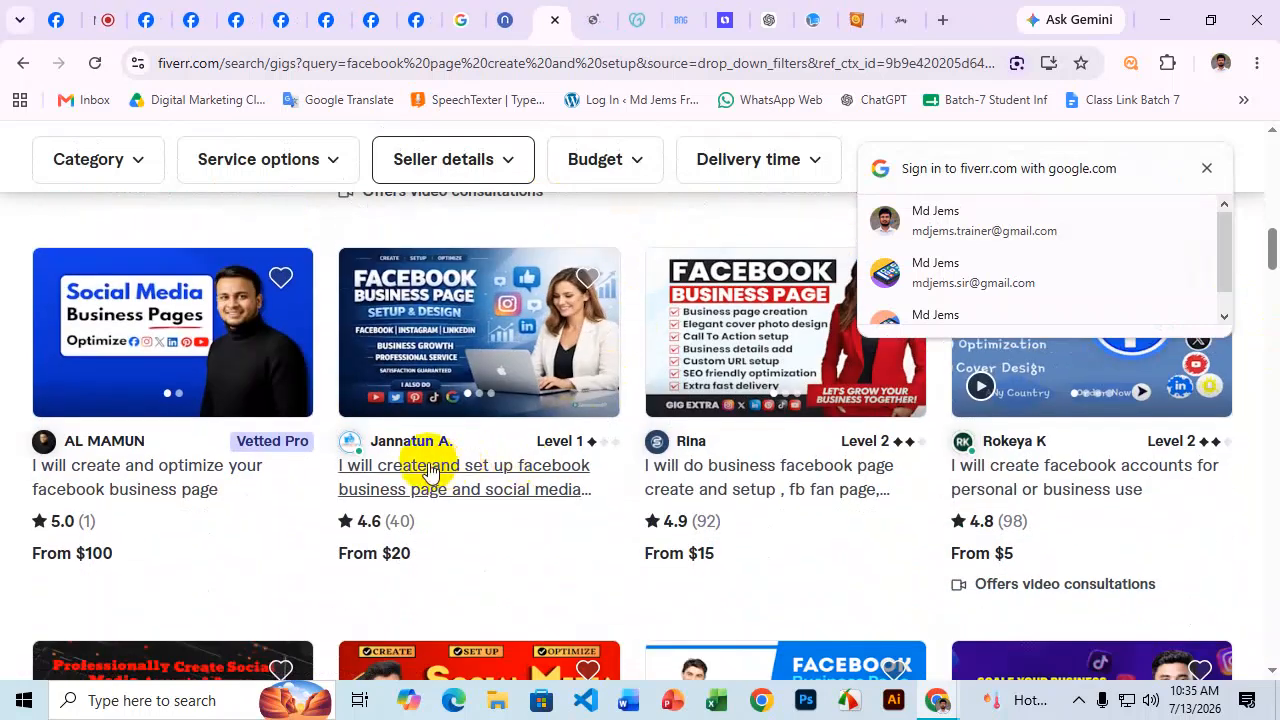
right_click(426, 466)
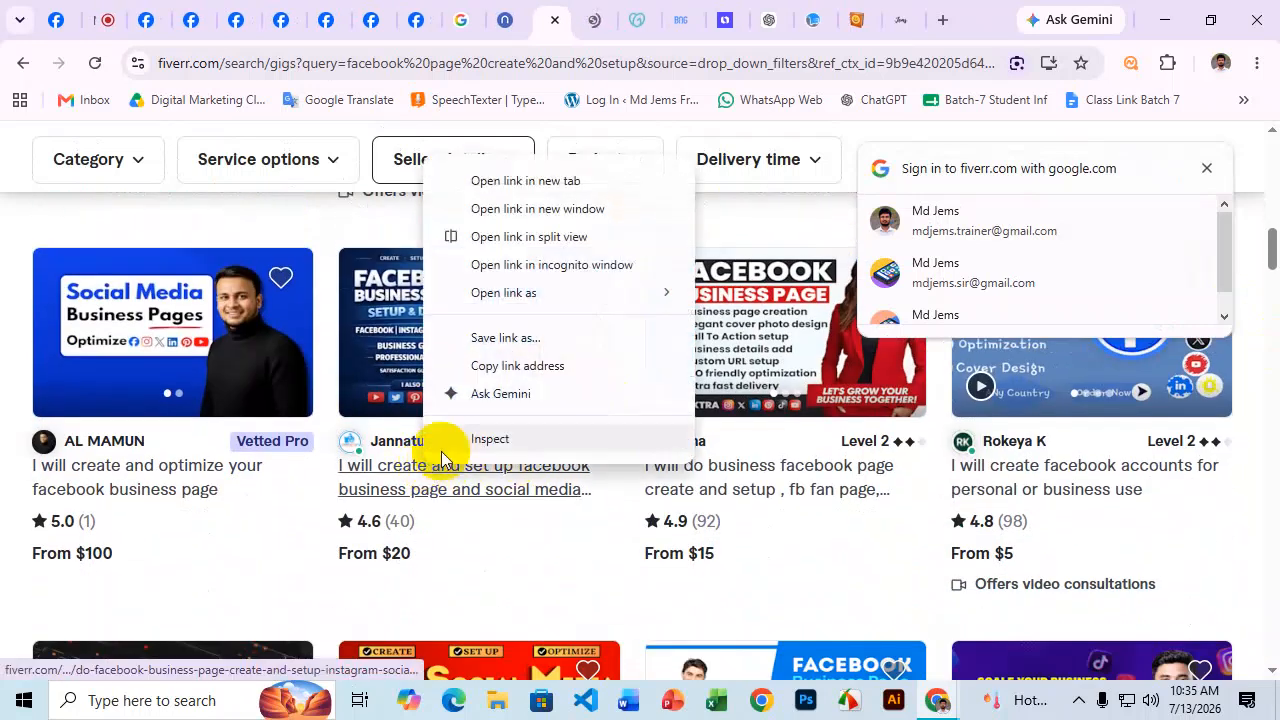
left_click(503, 185)
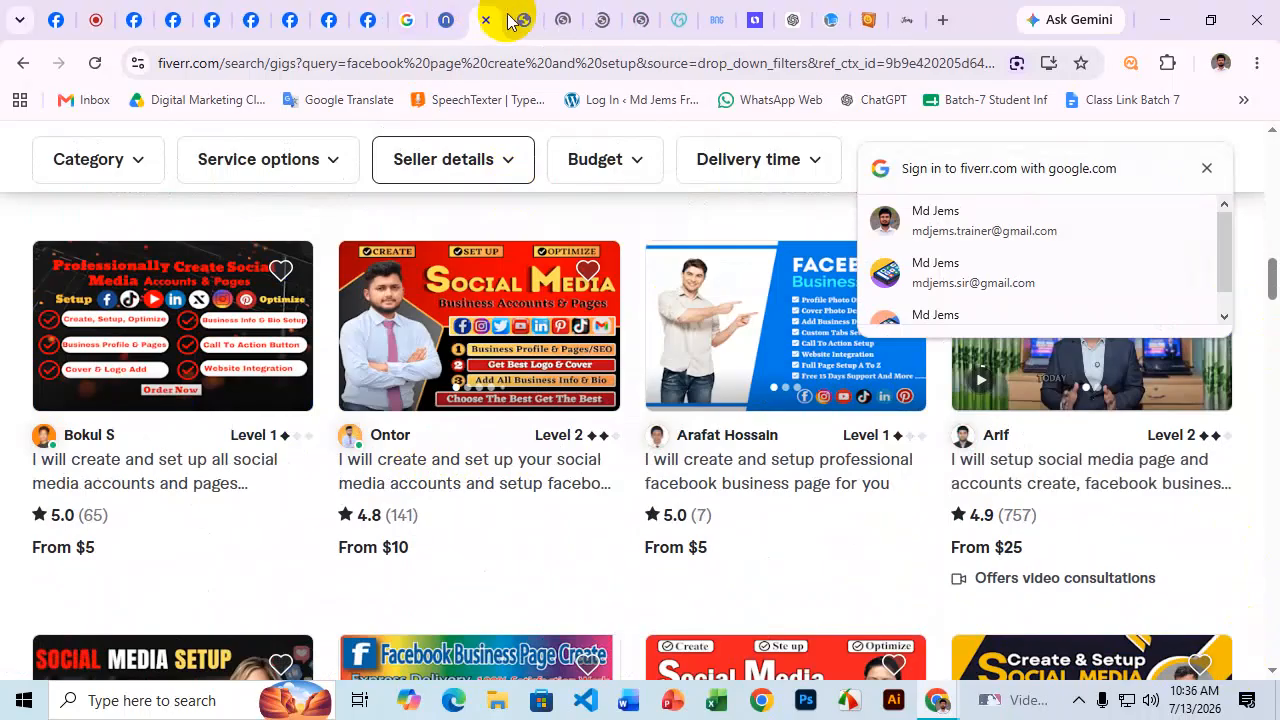
left_click(519, 21)
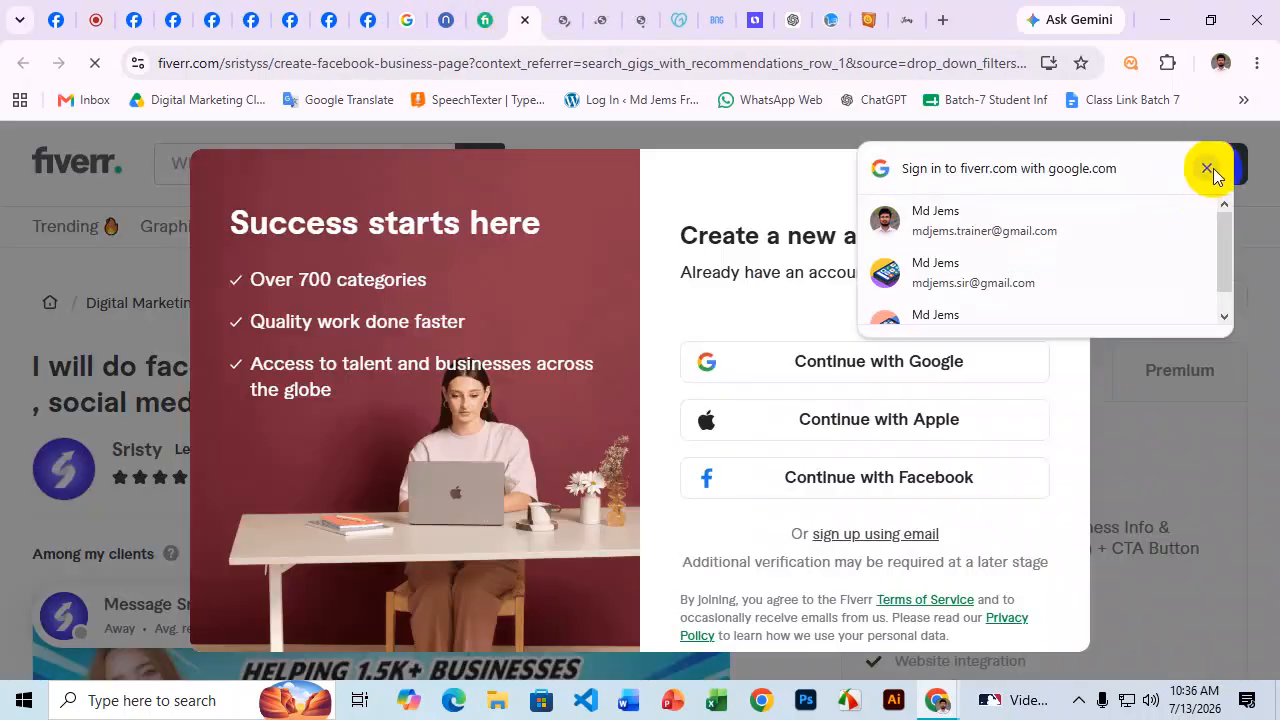
Dismiss the Google sign-in and Fiverr sign-up prompts, then highlight the $30 gig's title.
left_click(1208, 168)
left_click(1045, 143)
scroll(1050, 149, "down", 2)
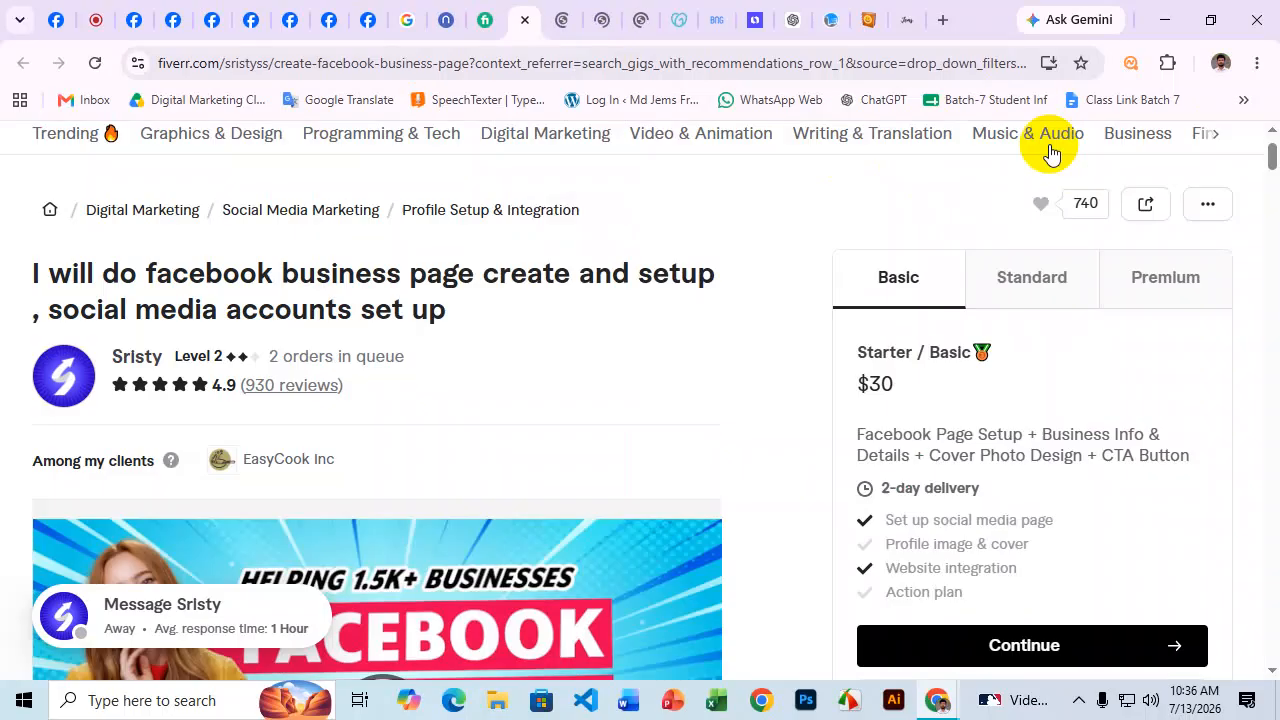
scroll(214, 257, "up", 1)
left_click_drag(31, 266, 507, 320)
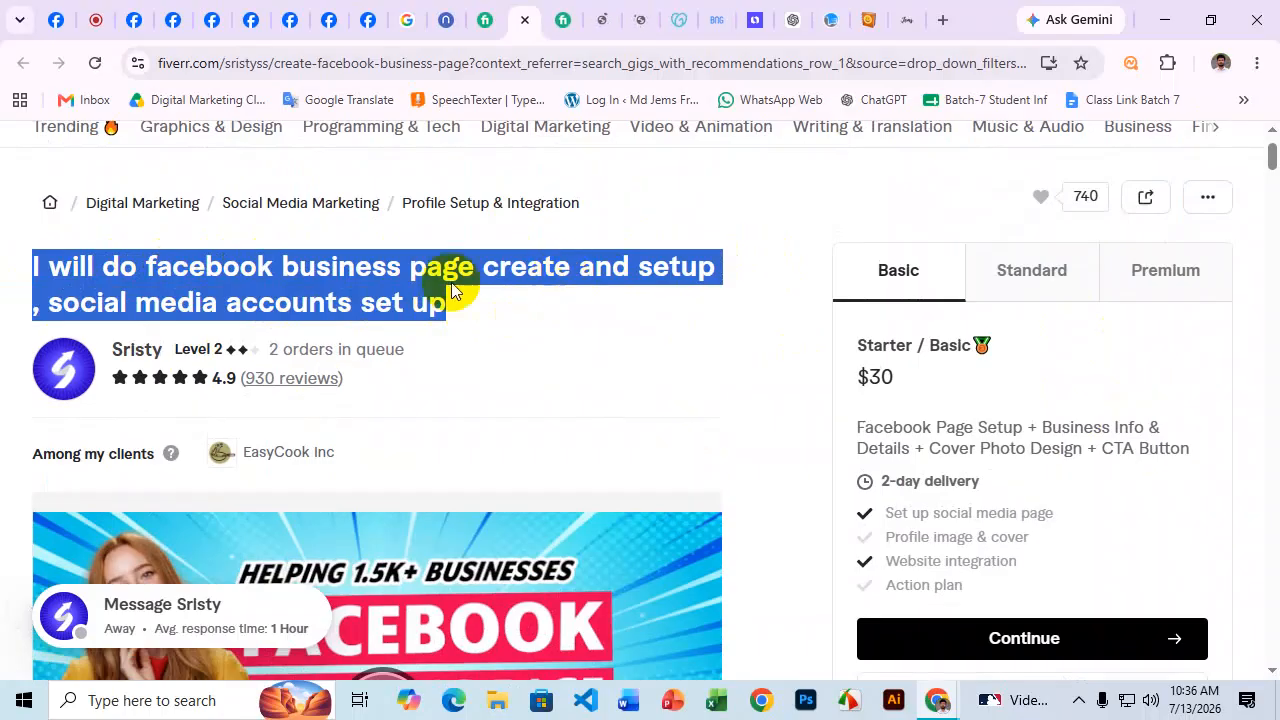
left_click_drag(334, 266, 721, 278)
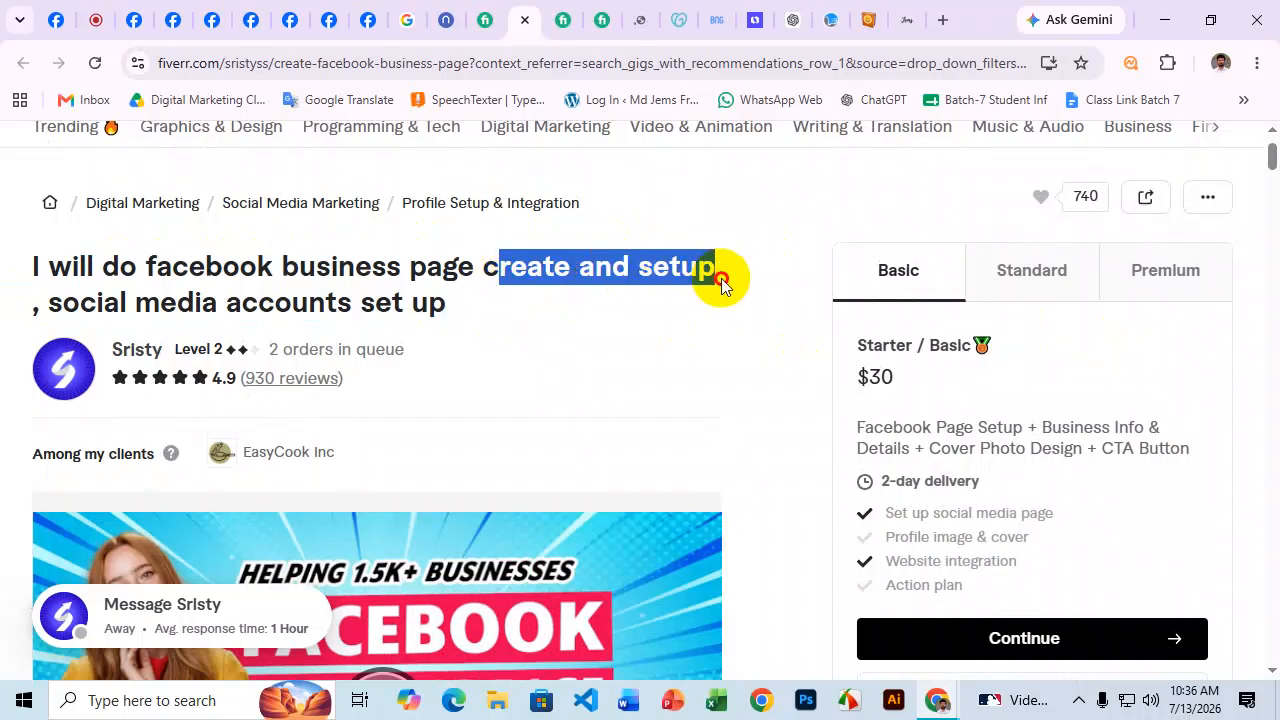
scroll(681, 264, "down", 7)
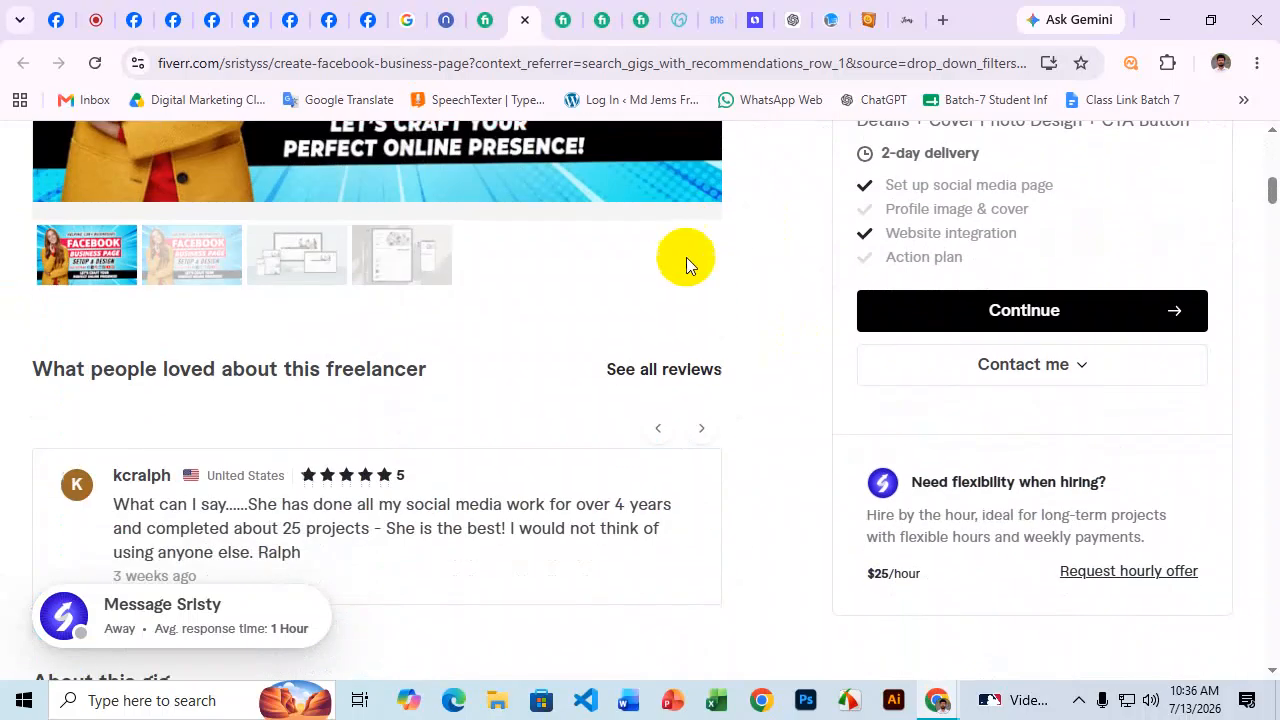
Read the gig description's opening question and the seller's pitch by highlighting them.
scroll(686, 257, "down", 5)
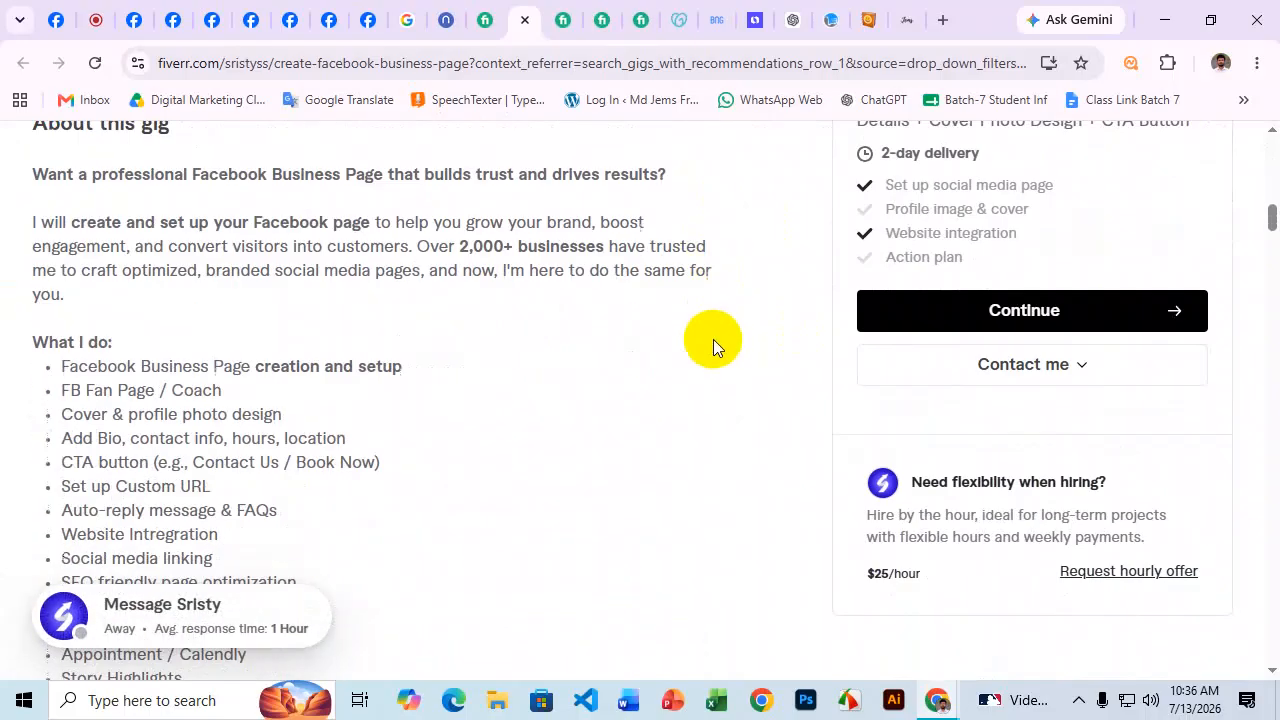
scroll(713, 339, "up", 1)
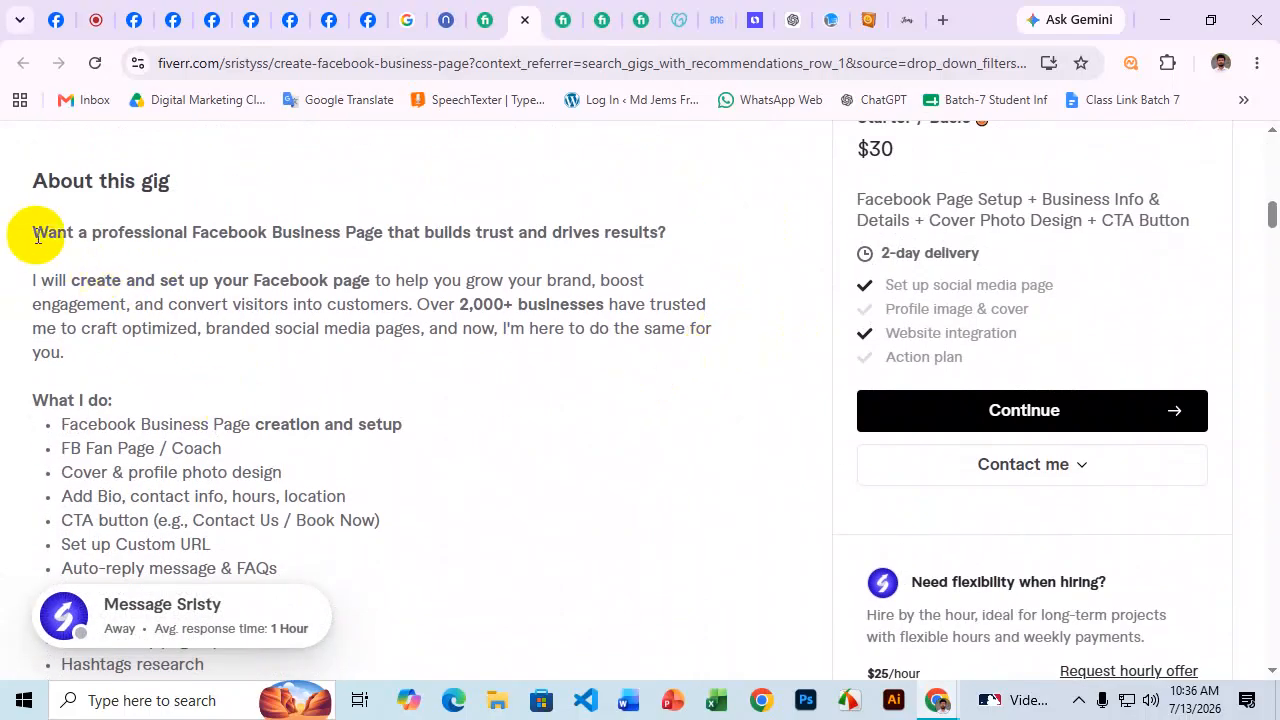
left_click_drag(28, 232, 355, 234)
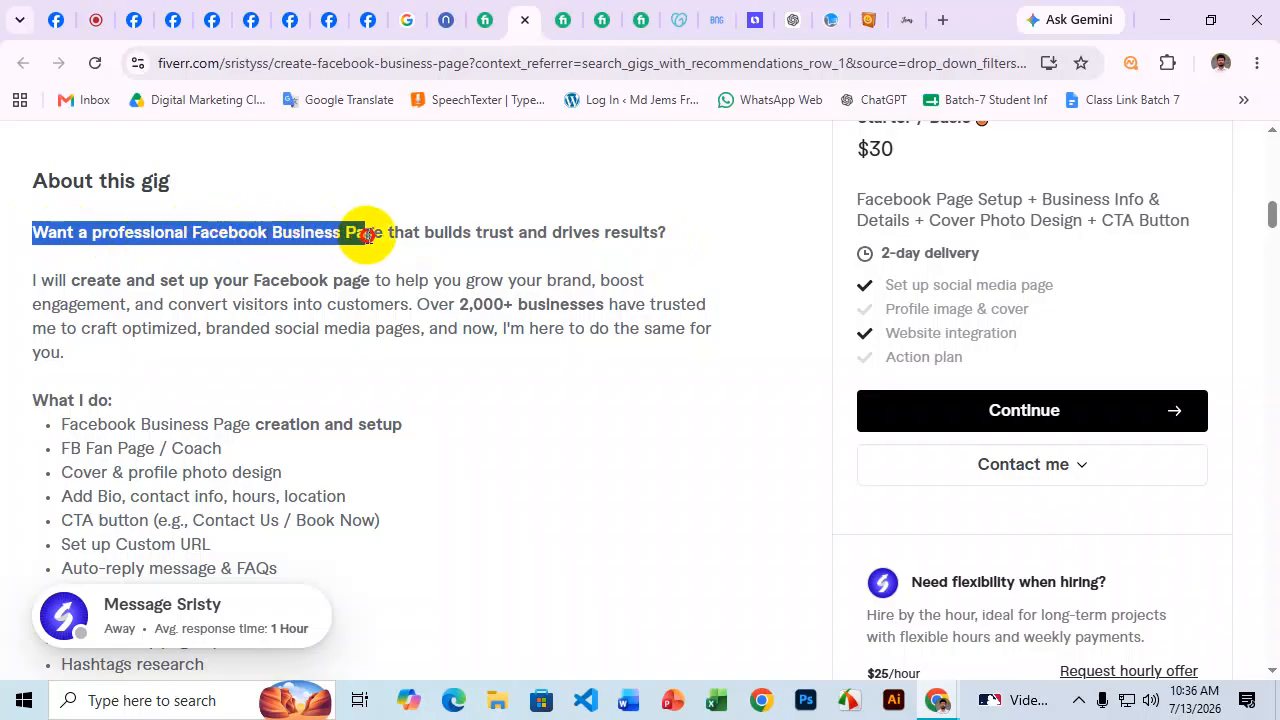
left_click_drag(367, 234, 690, 245)
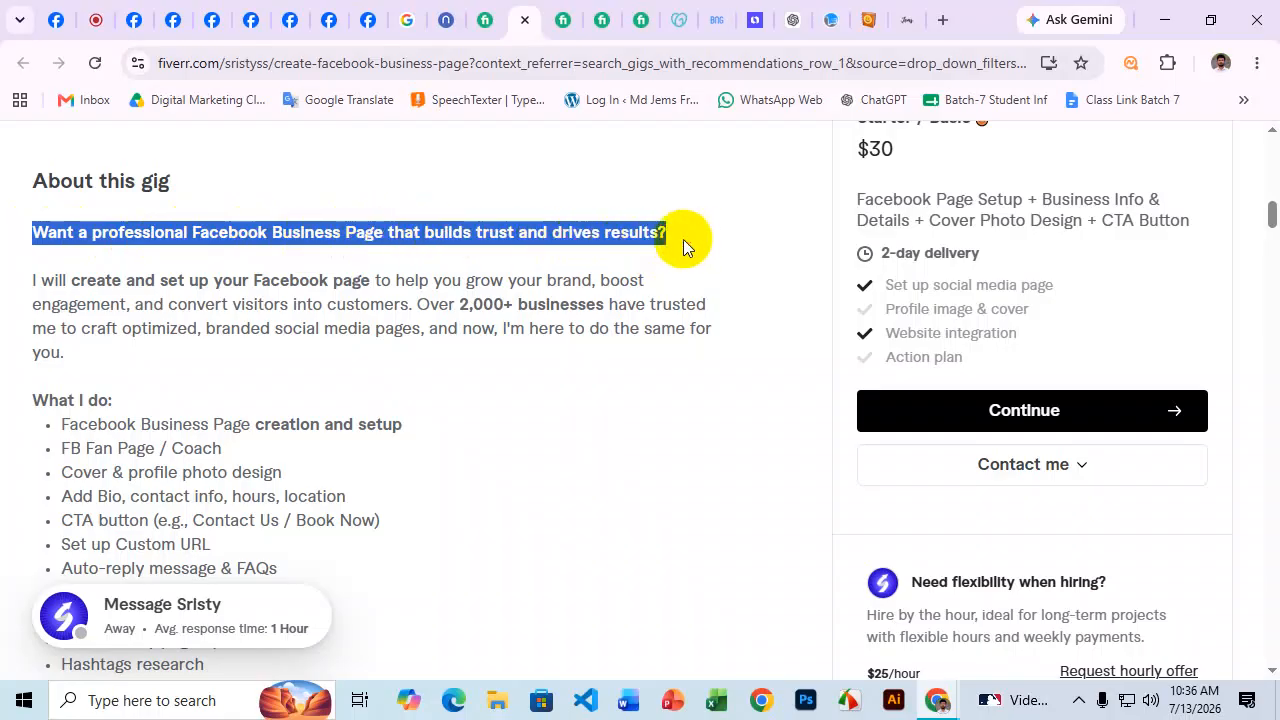
left_click_drag(32, 280, 228, 304)
left_click(425, 308)
left_click_drag(436, 308, 402, 330)
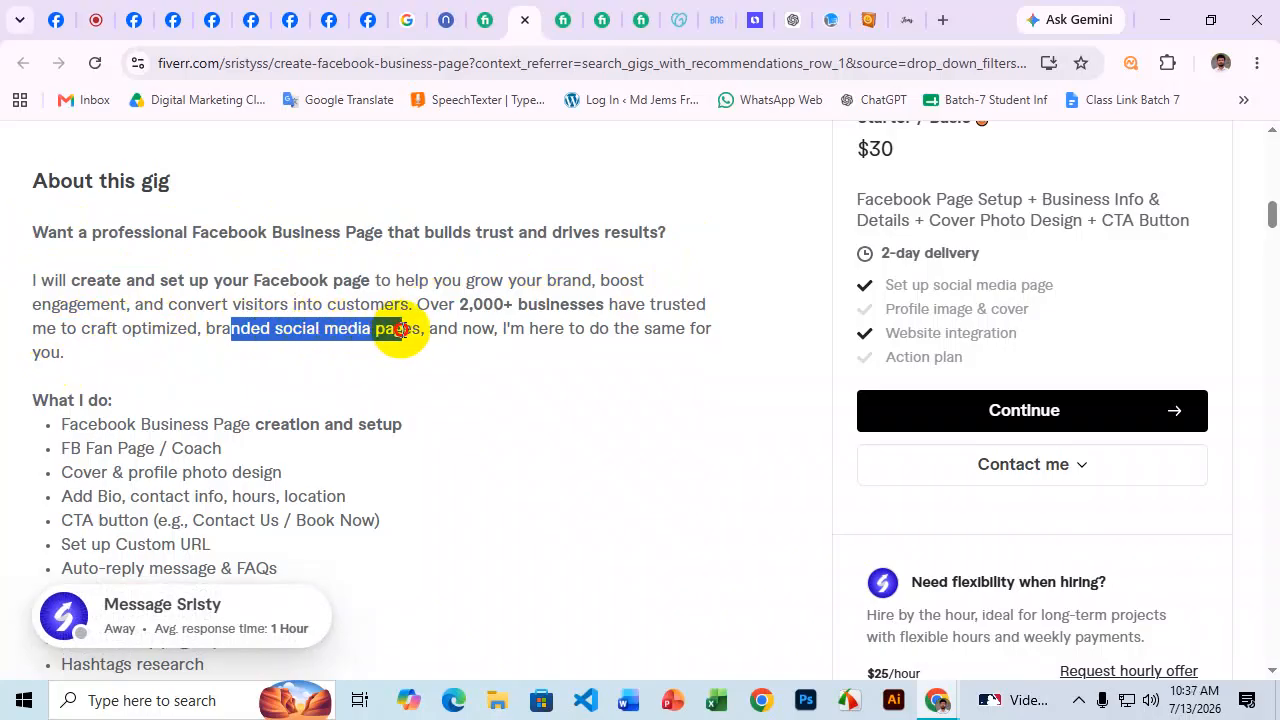
left_click_drag(528, 329, 691, 354)
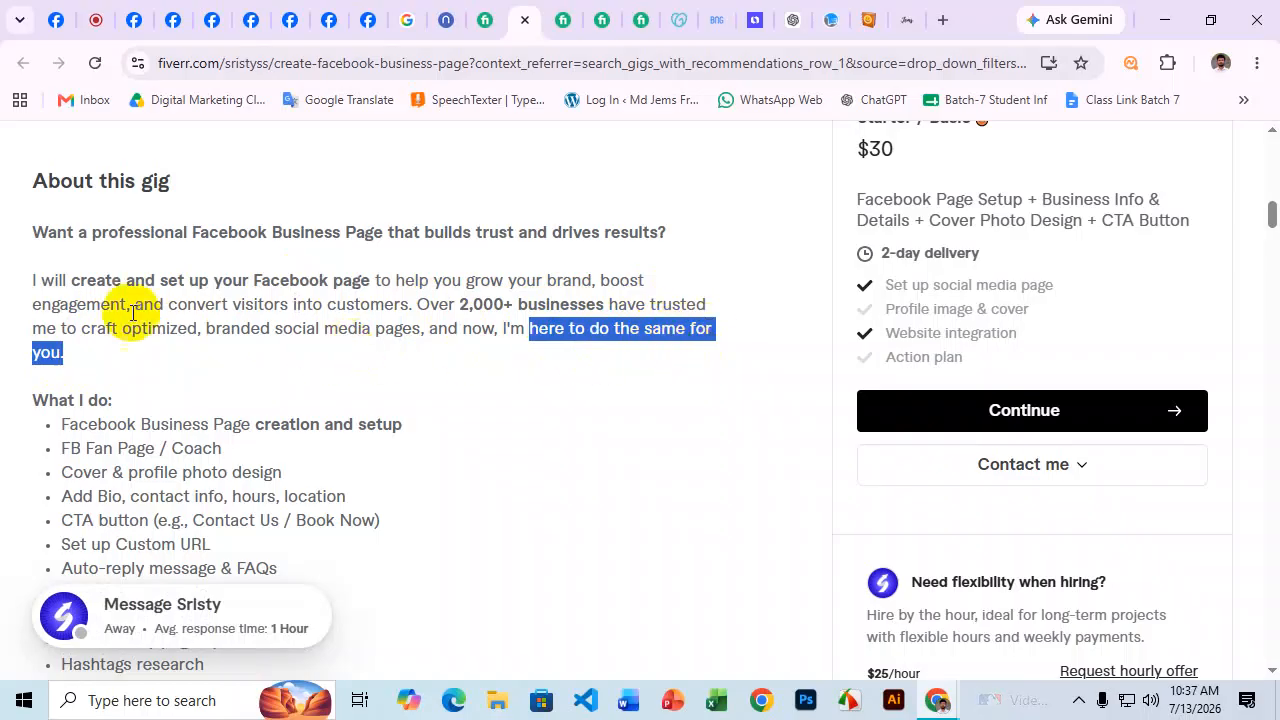
left_click_drag(21, 288, 592, 281)
left_click(408, 274)
Highlight the intro's claims: engagement, converting visitors, 2,000+ businesses, branded social media pages.
left_click(37, 301)
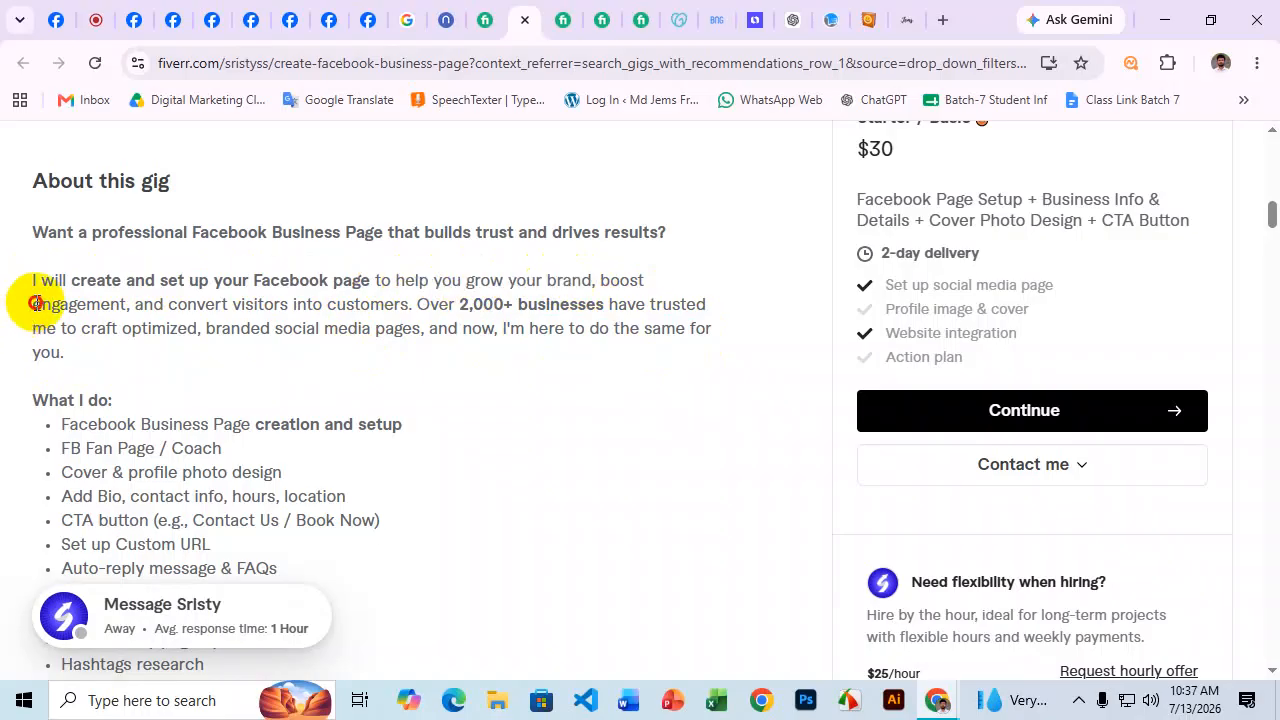
left_click_drag(35, 303, 100, 311)
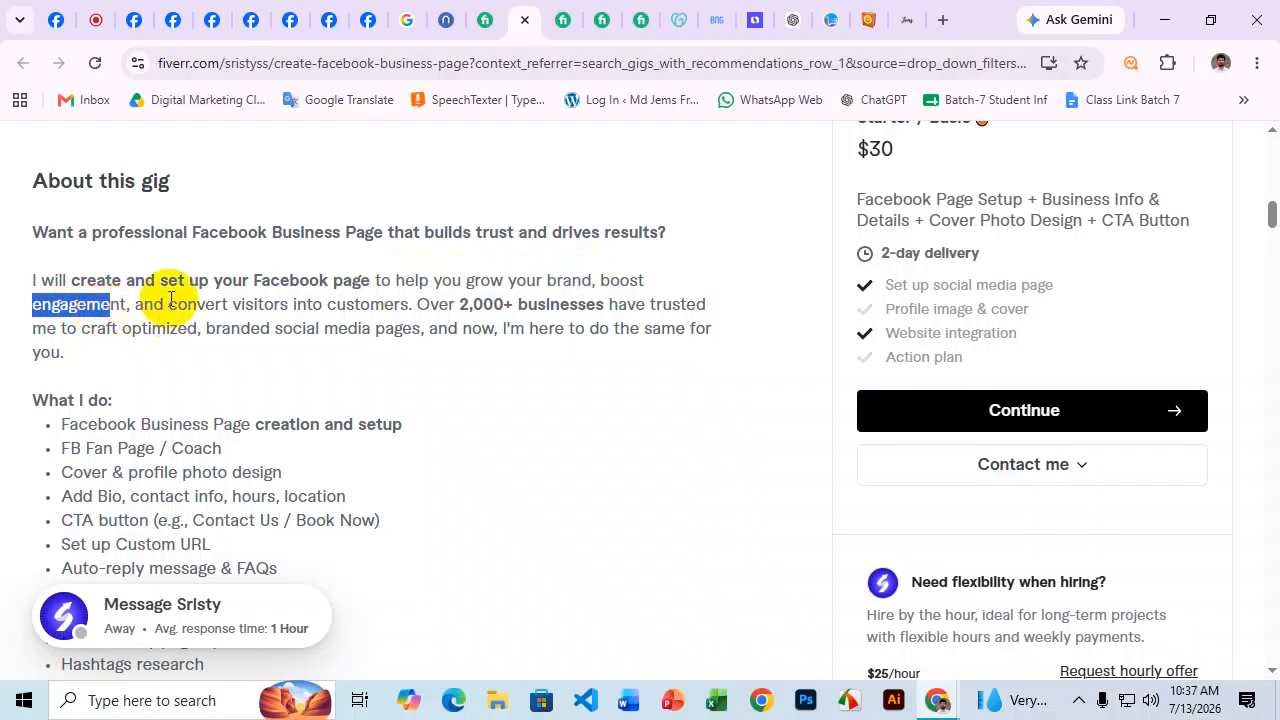
left_click_drag(172, 305, 397, 302)
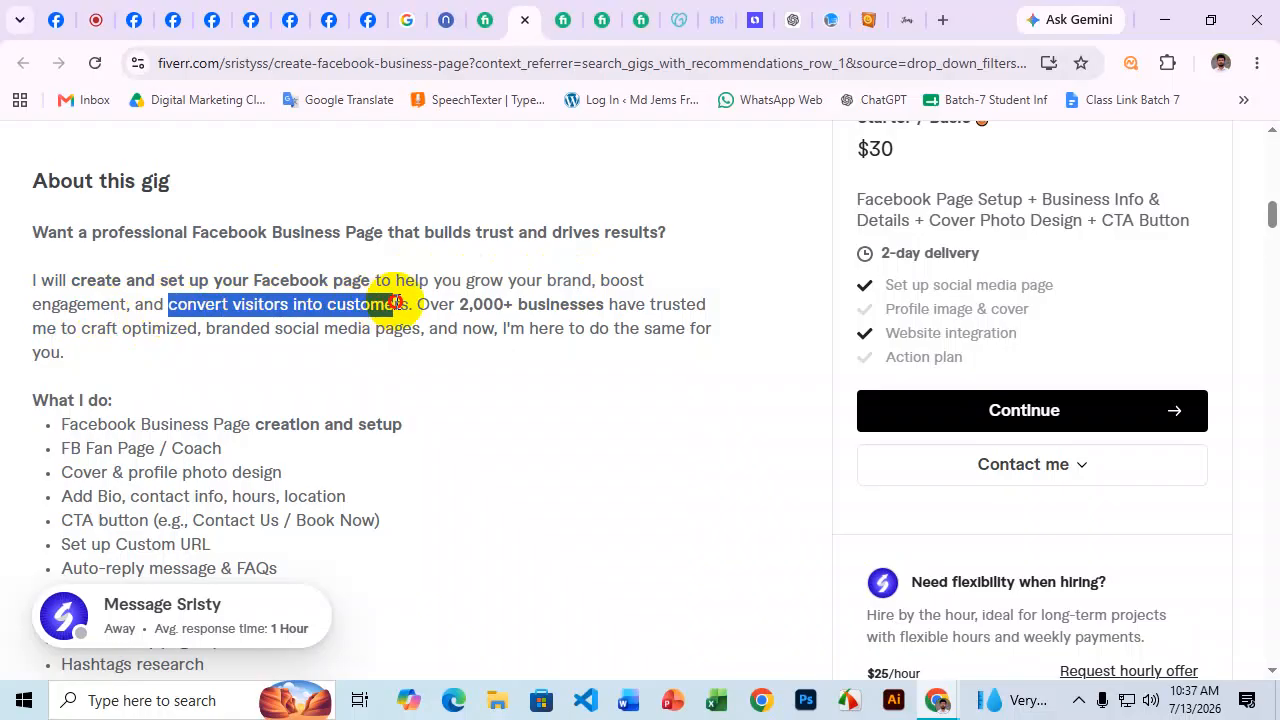
left_click(471, 307)
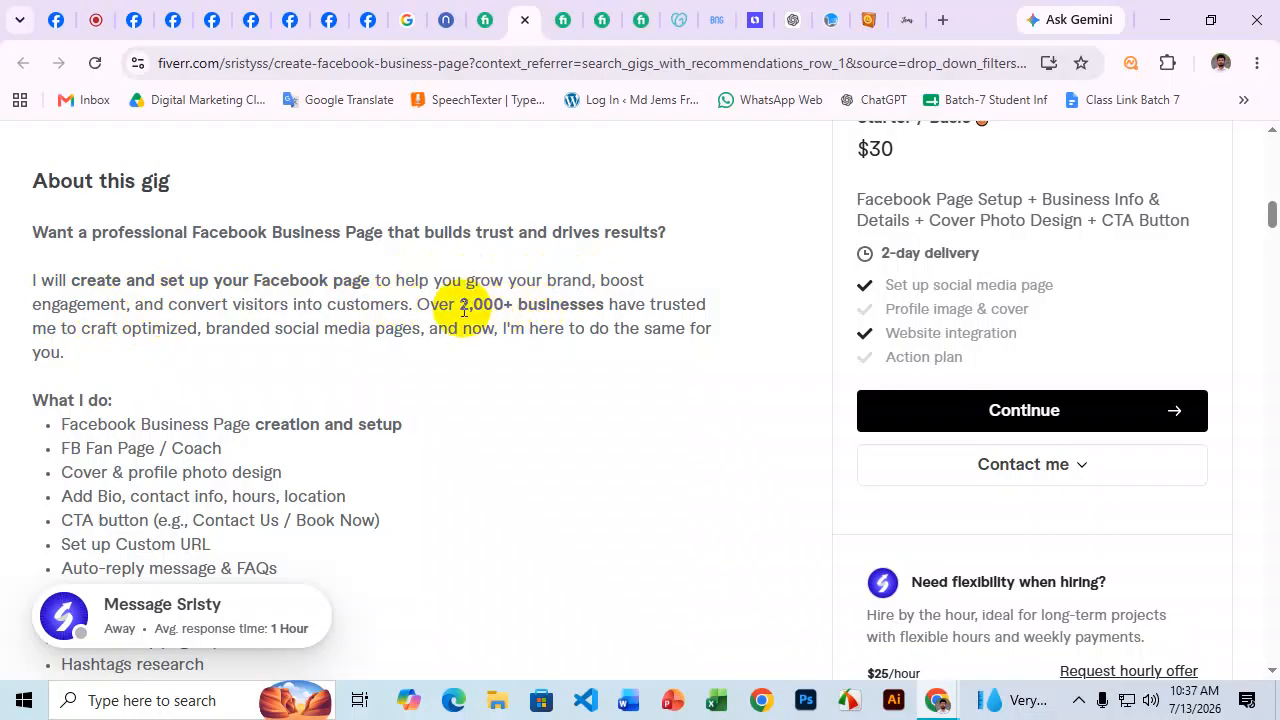
left_click_drag(430, 304, 636, 303)
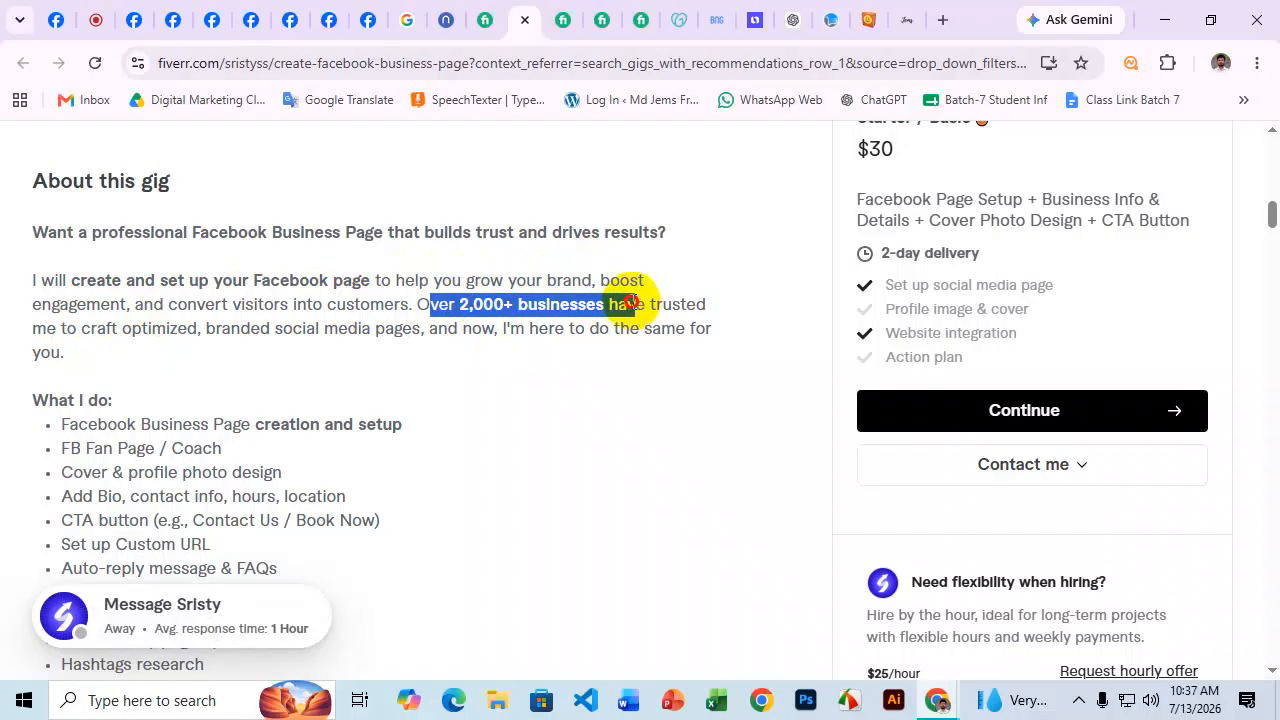
left_click(185, 347)
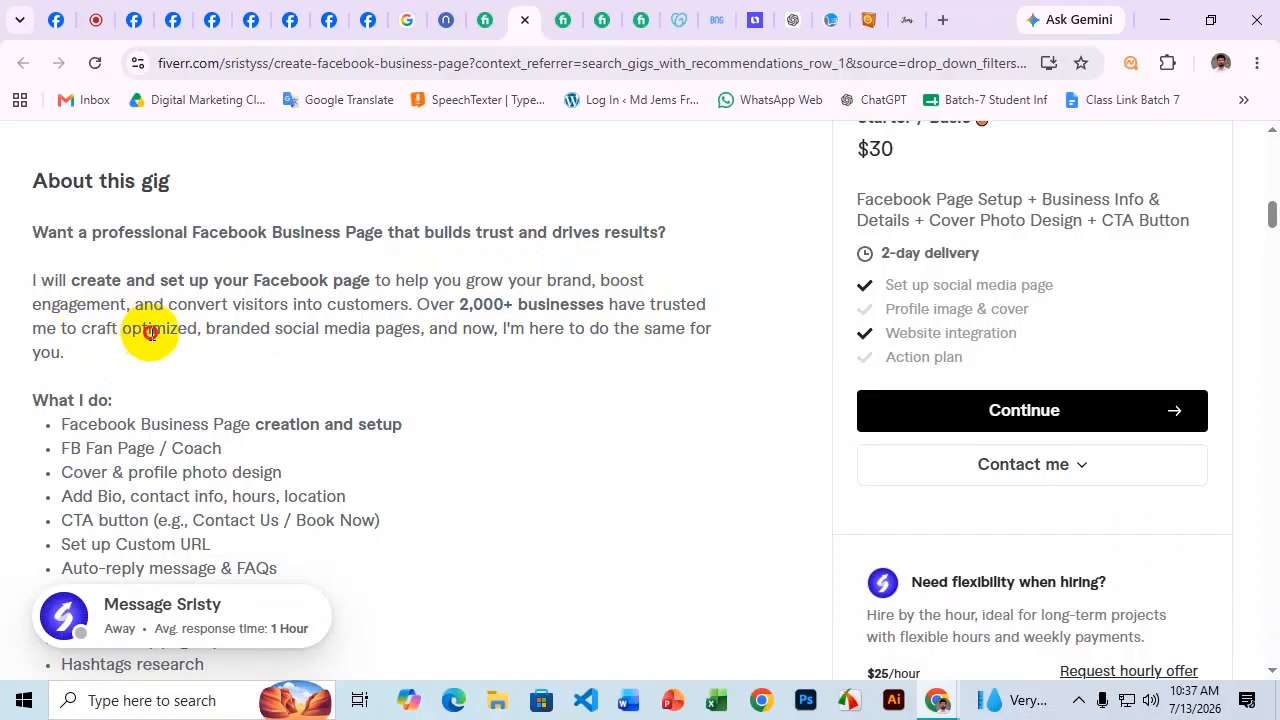
left_click_drag(215, 333, 410, 338)
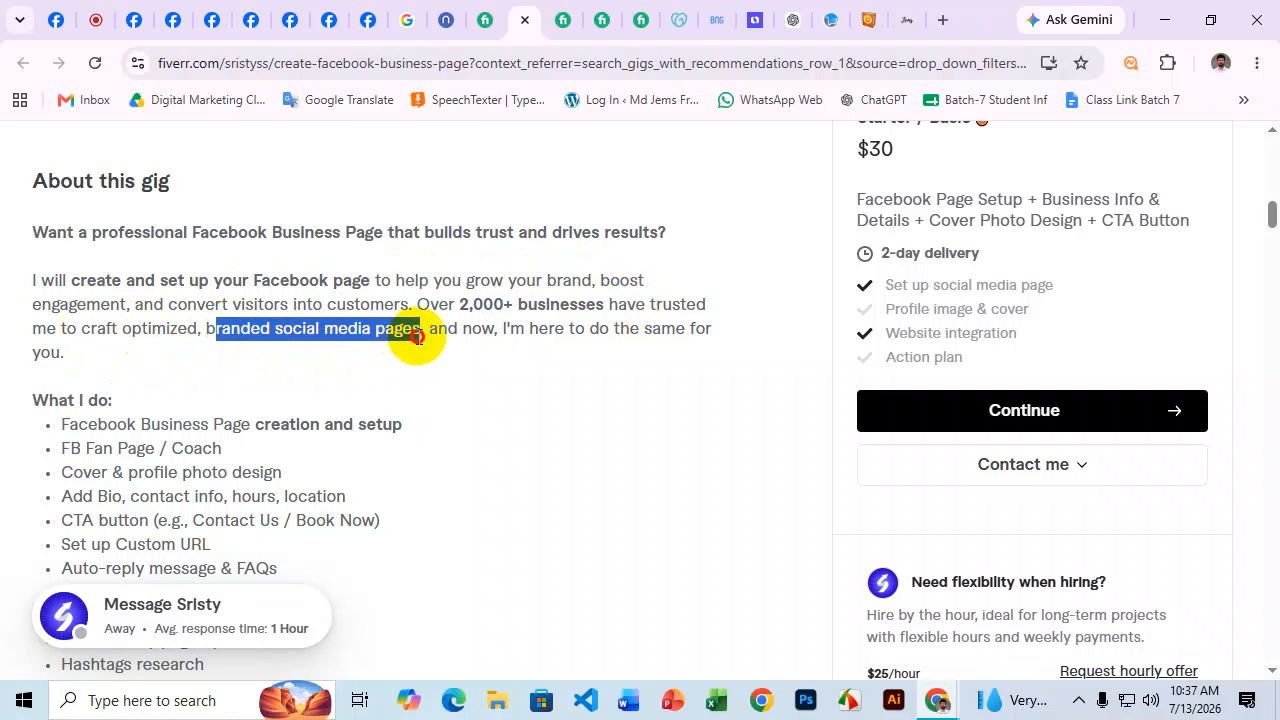
left_click(515, 352)
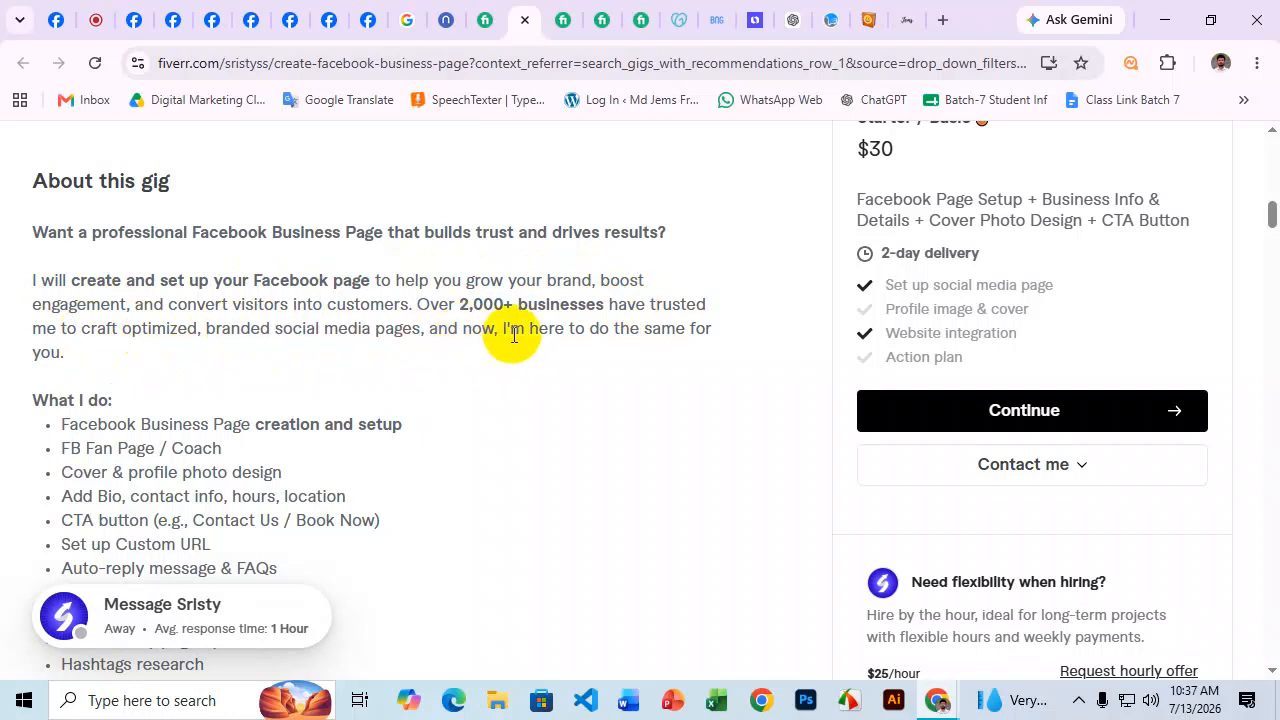
left_click_drag(508, 333, 677, 352)
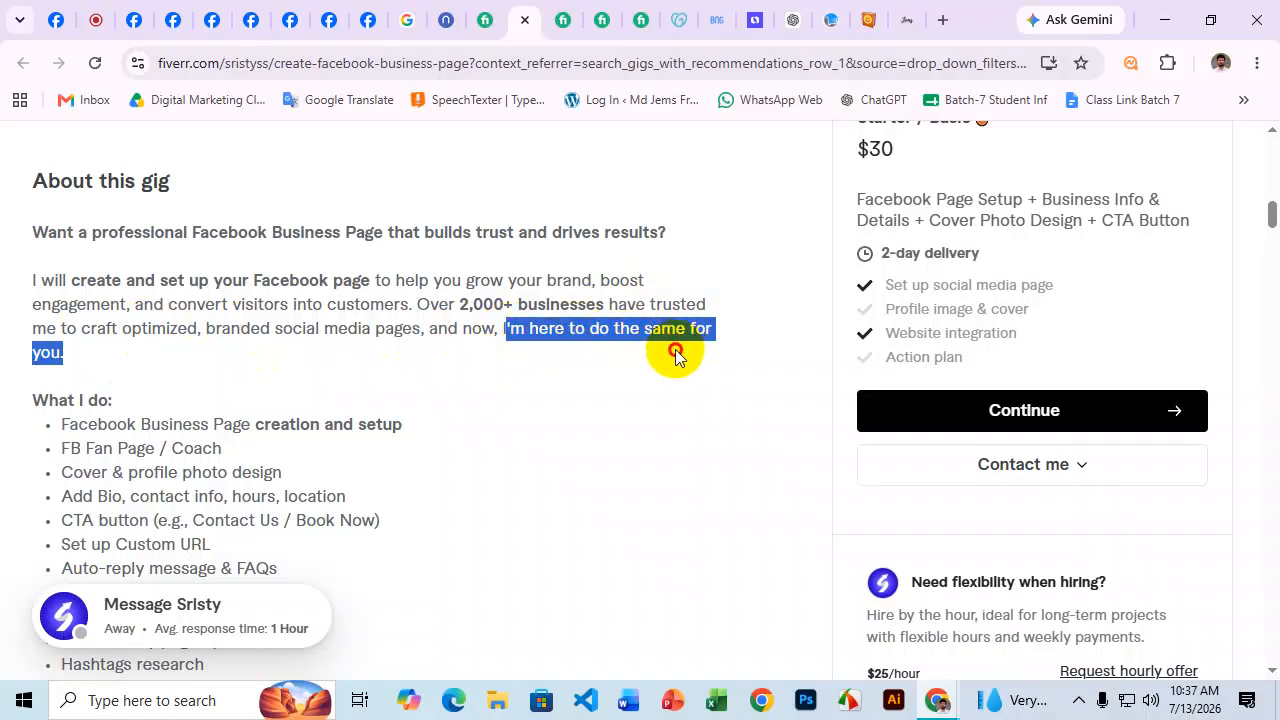
Review the first 'What I do' item and the gig's $30 price.
scroll(510, 363, "down", 2)
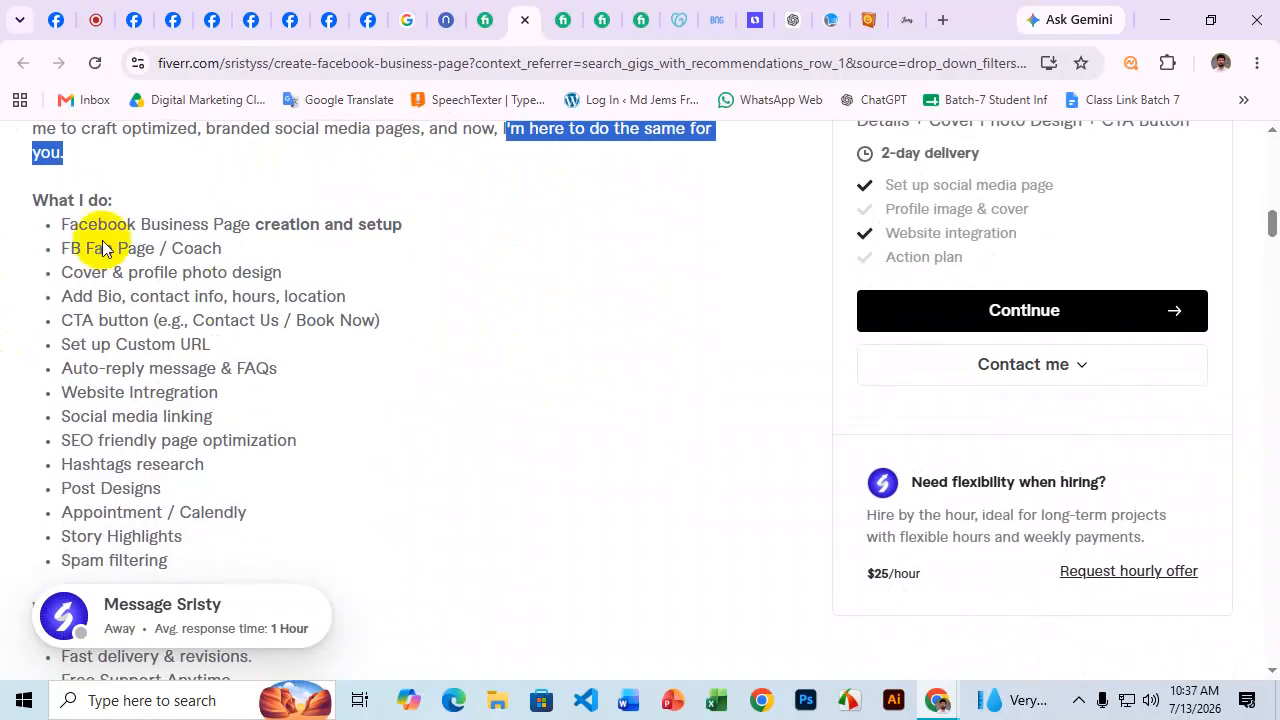
left_click(33, 205)
left_click_drag(33, 205, 437, 233)
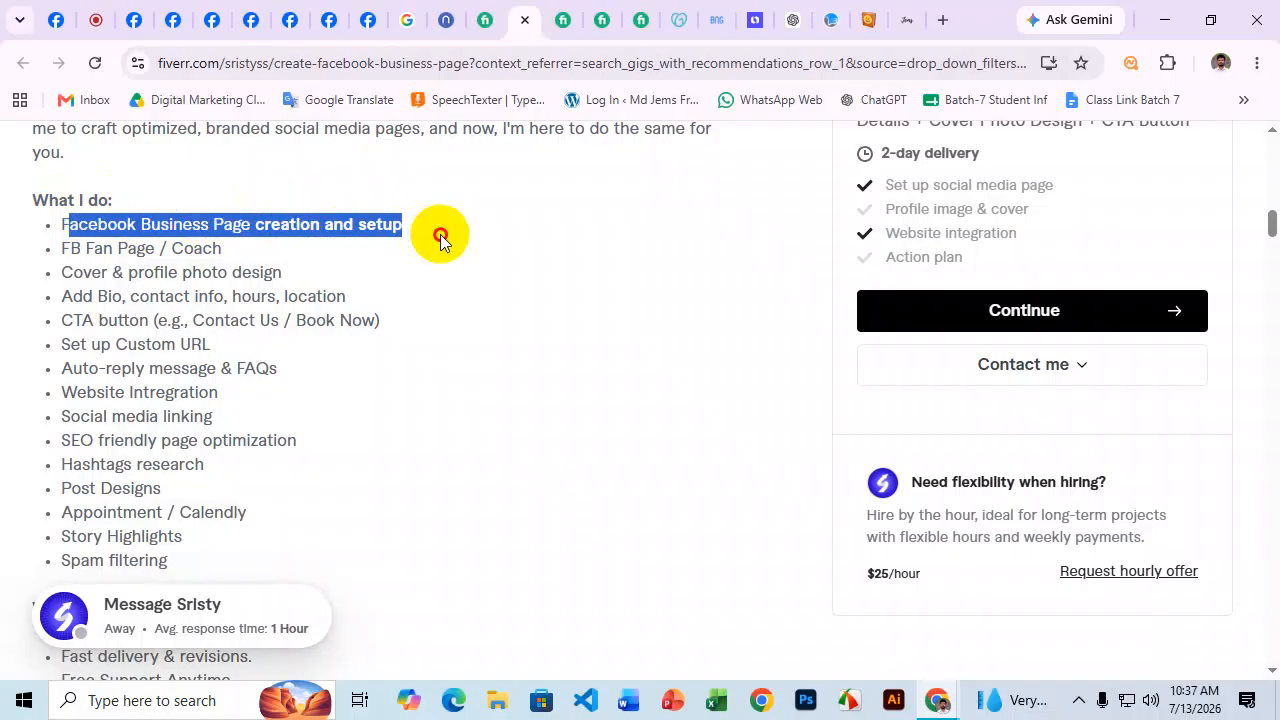
scroll(538, 328, "up", 1)
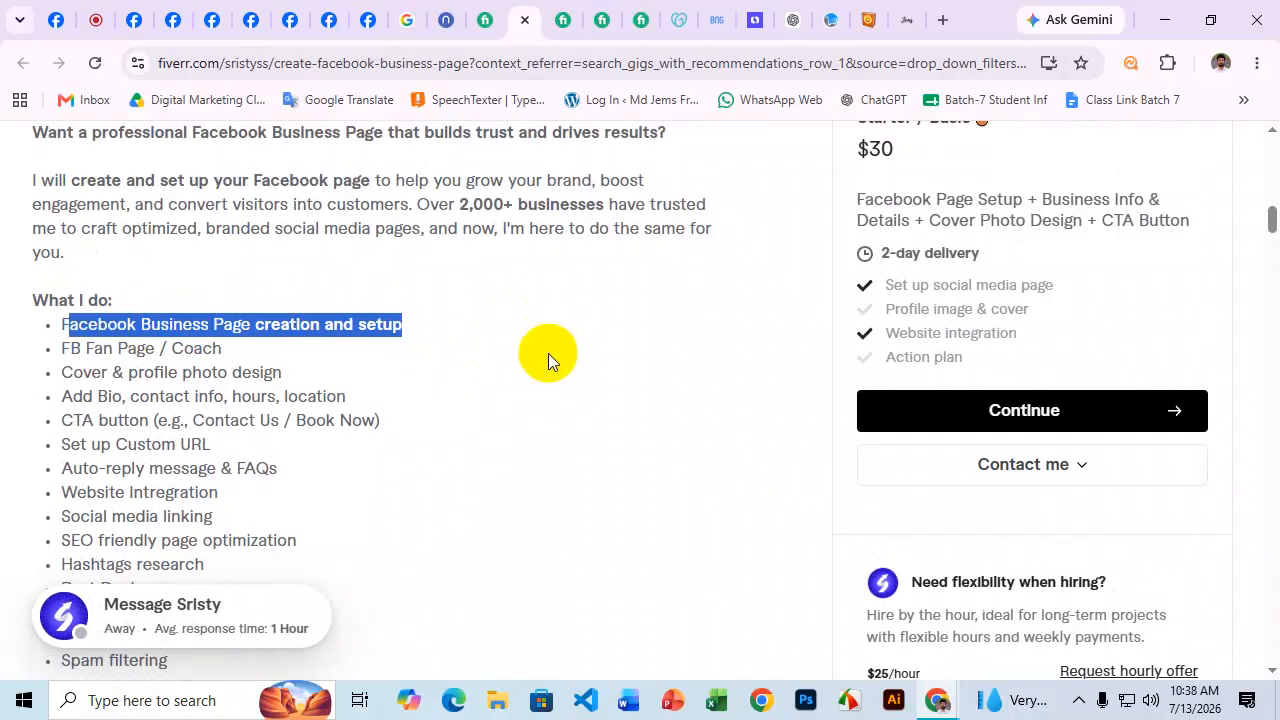
left_click(442, 336)
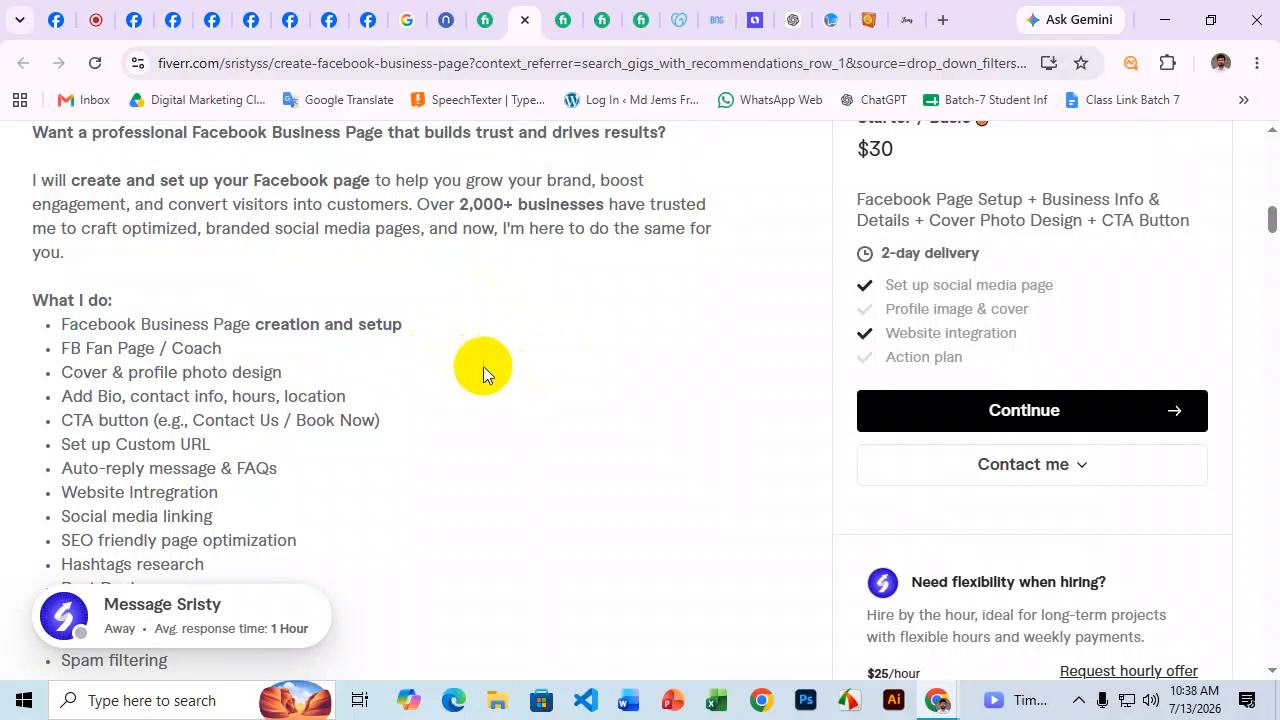
scroll(483, 366, "down", 1)
left_click_drag(57, 255, 220, 403)
scroll(237, 543, "down", 2)
scroll(289, 407, "up", 1)
scroll(289, 407, "up", 1)
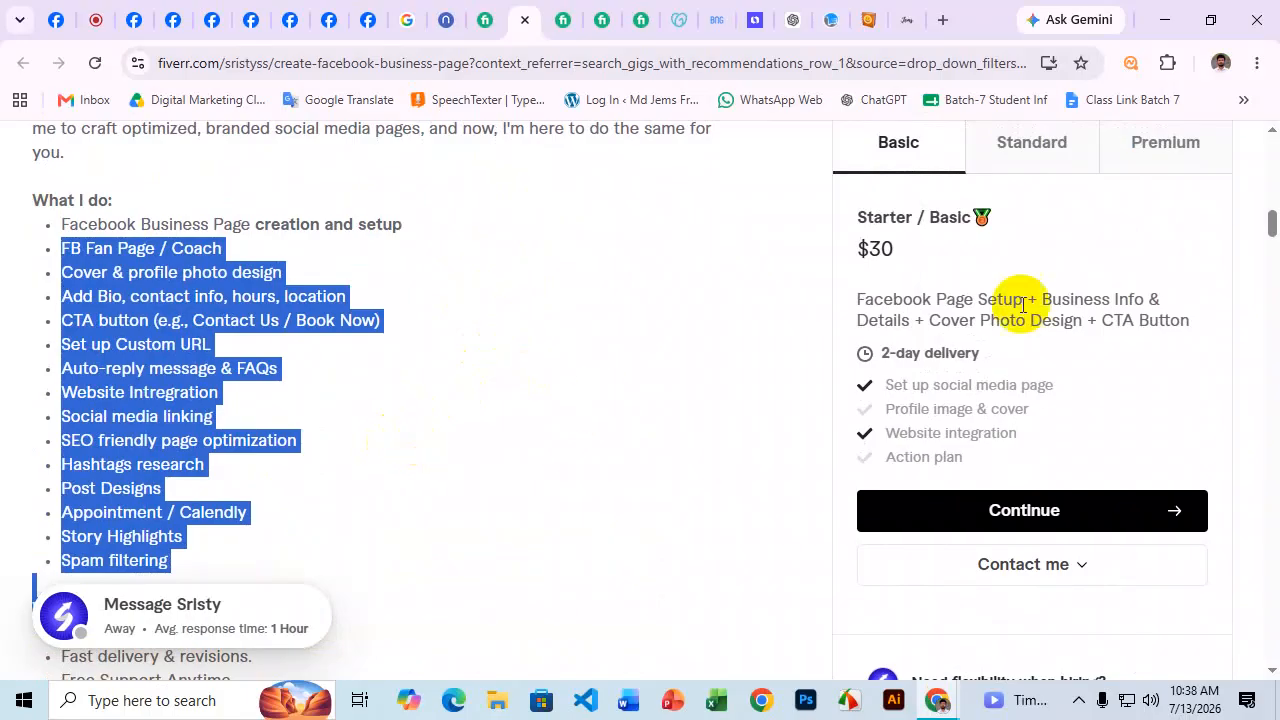
scroll(1014, 330, "up", 1)
left_click_drag(893, 350, 855, 357)
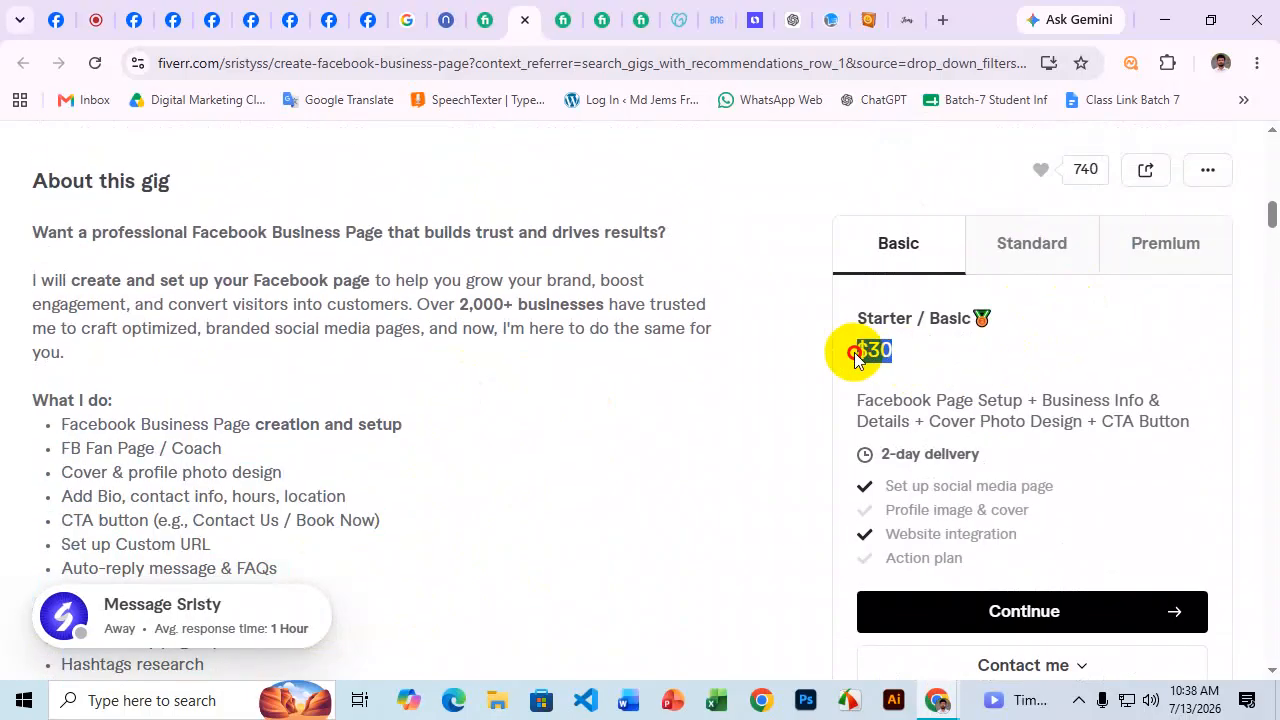
scroll(677, 420, "up", 8)
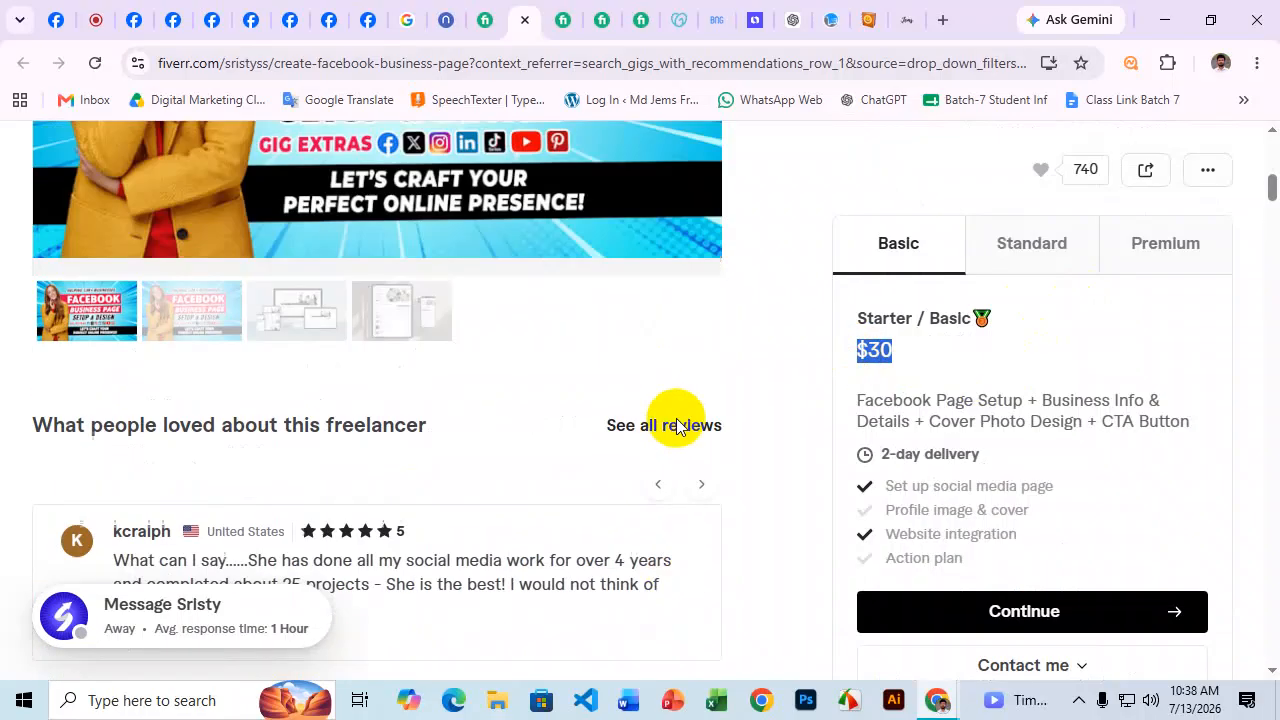
scroll(707, 412, "up", 2)
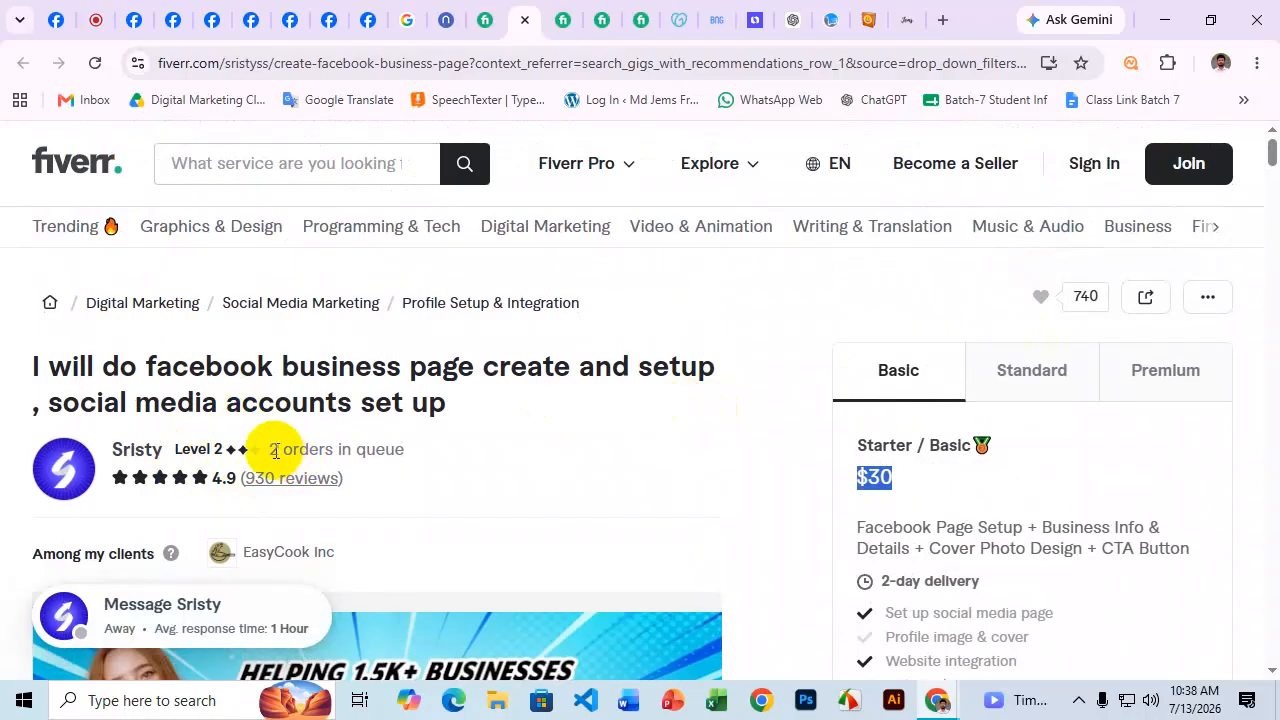
left_click(910, 485)
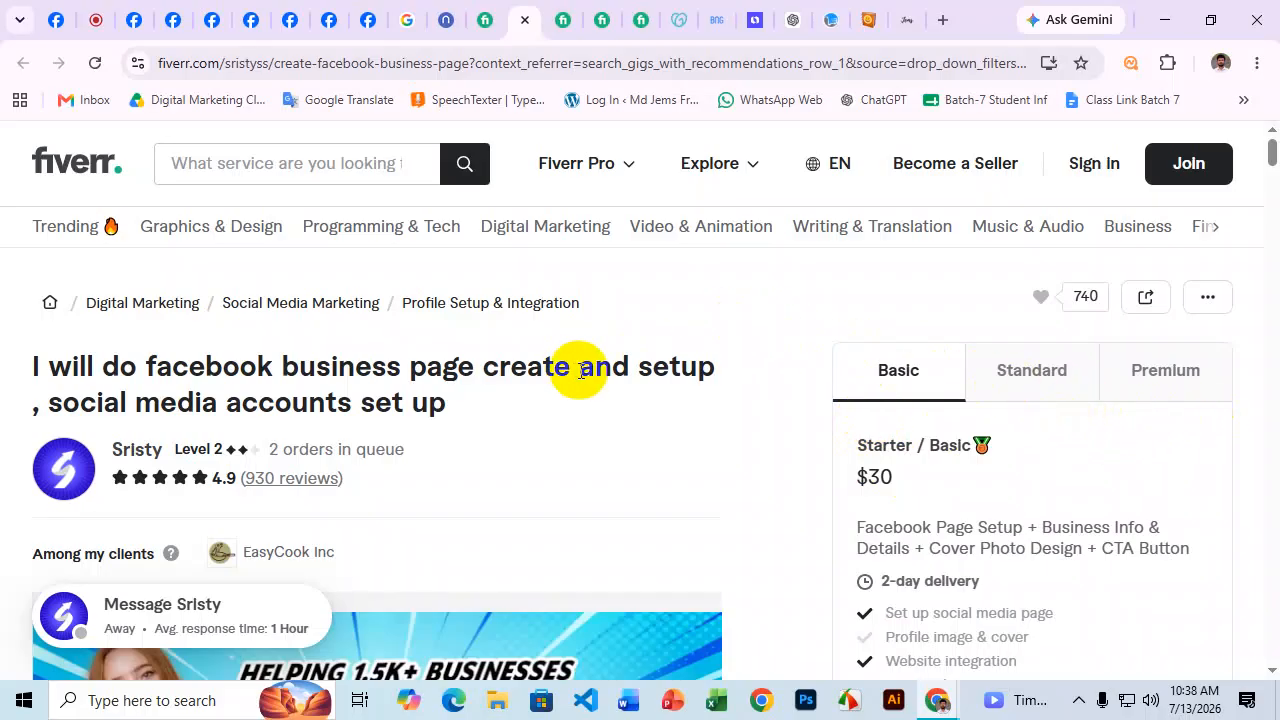
Check the 2 orders in queue note and the FB Fan Page and cover/profile photo design items.
scroll(560, 372, "down", 1)
left_click_drag(265, 352, 420, 351)
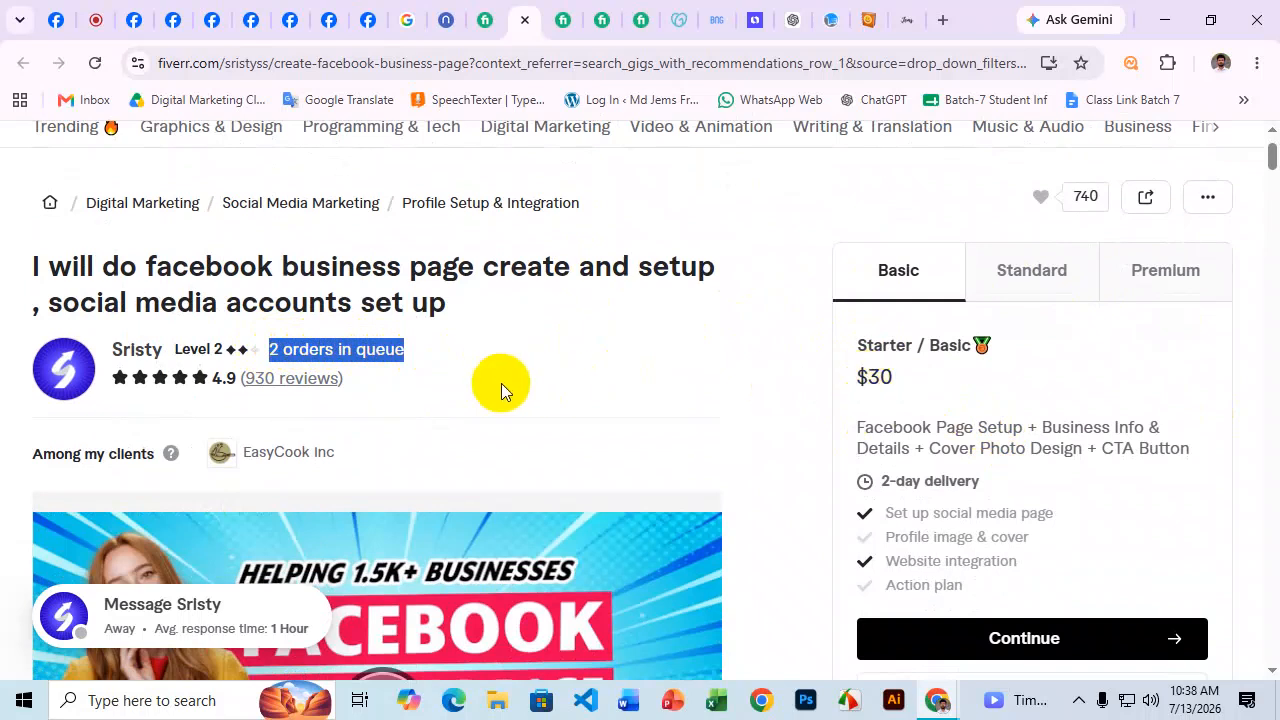
scroll(360, 265, "down", 4)
scroll(509, 296, "down", 6)
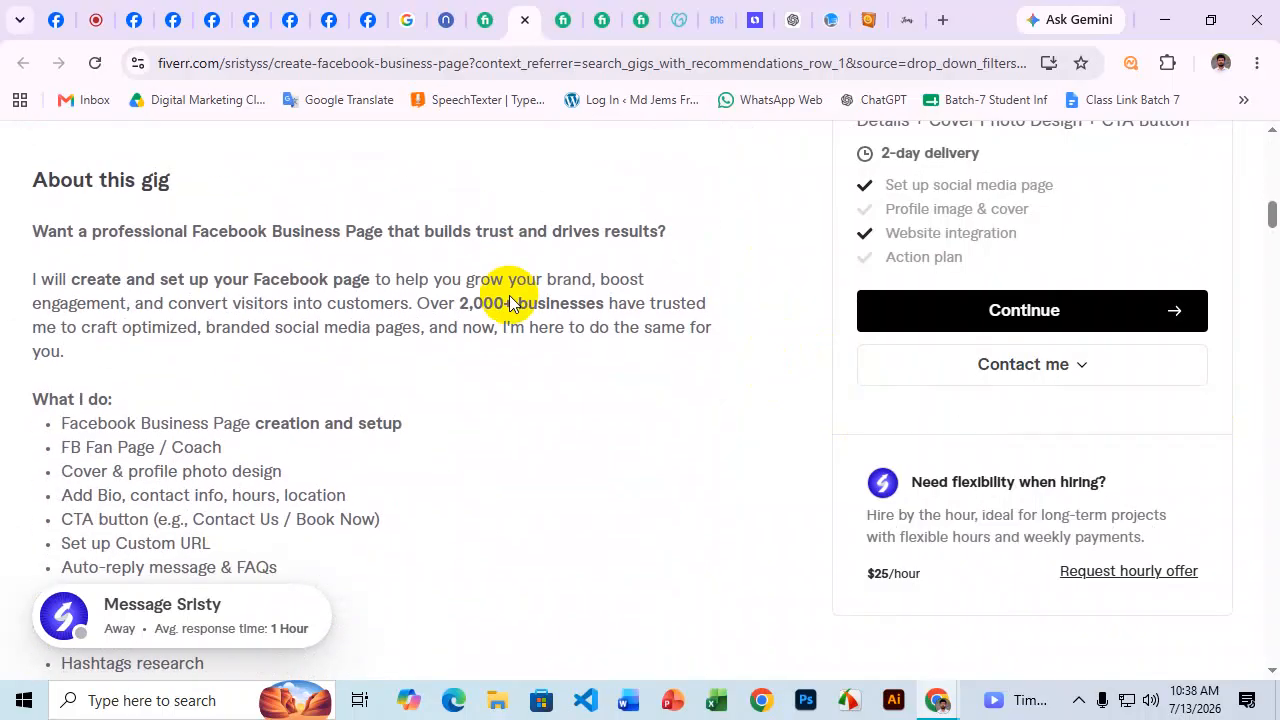
scroll(490, 315, "up", 1)
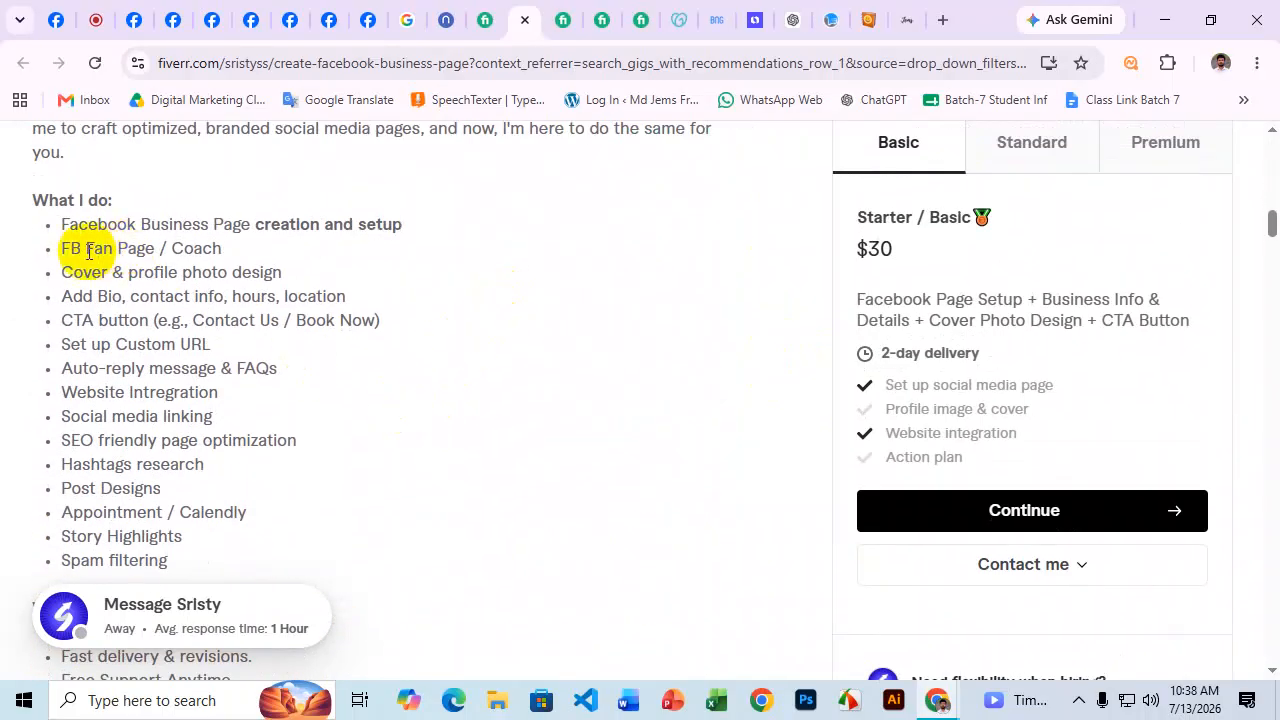
left_click_drag(43, 251, 247, 251)
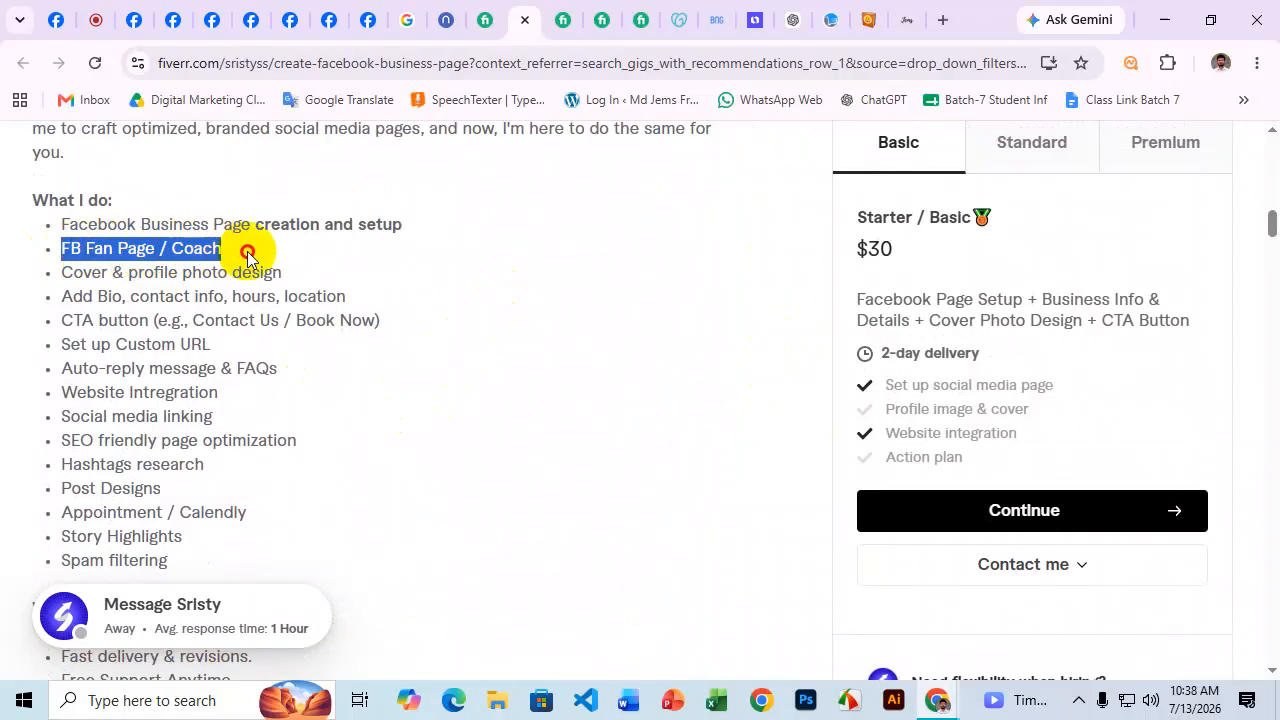
left_click(85, 275)
left_click_drag(58, 273, 286, 272)
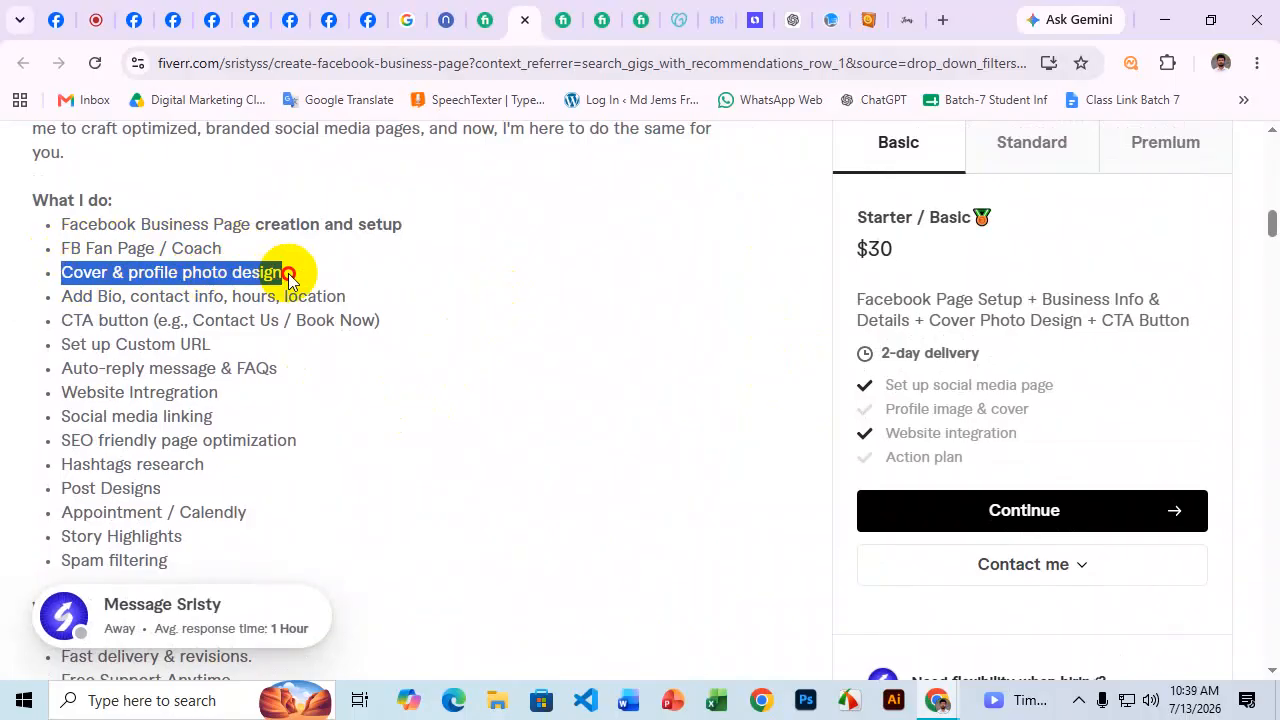
left_click(173, 19)
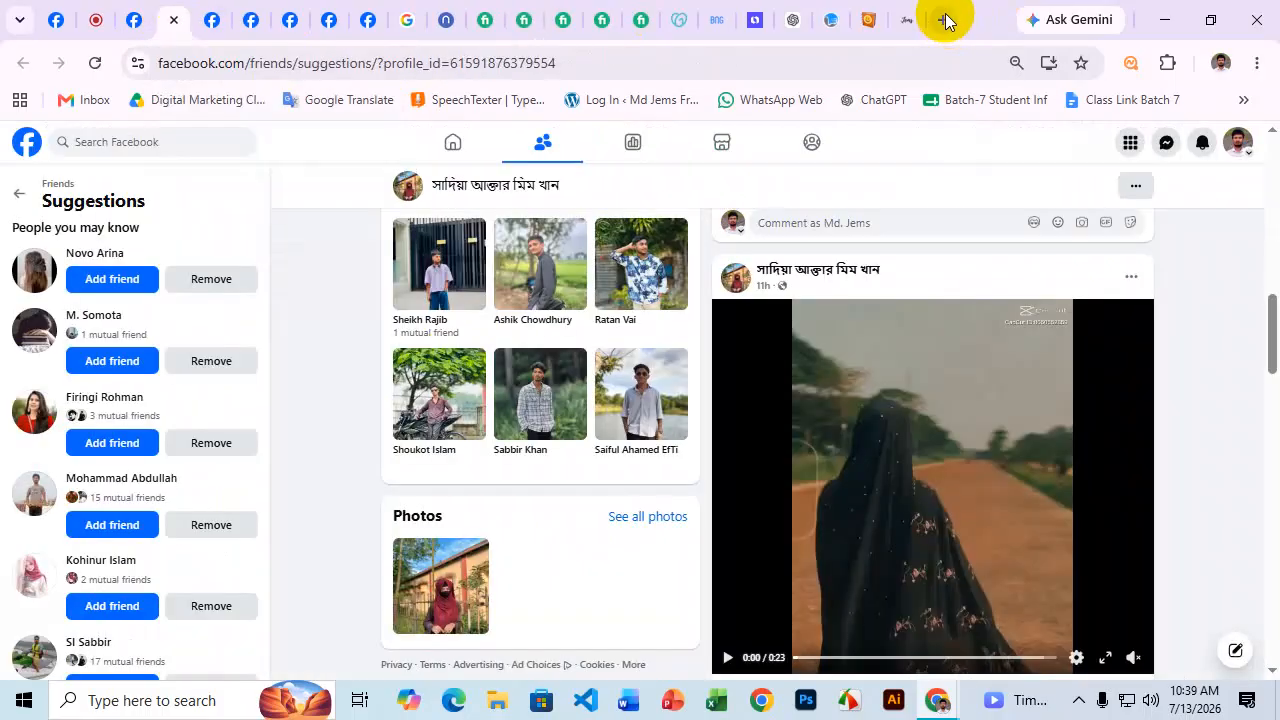
Load canva.com in a new tab, continue in the browser, and bring up Create a design.
left_click(943, 20)
left_click(829, 67)
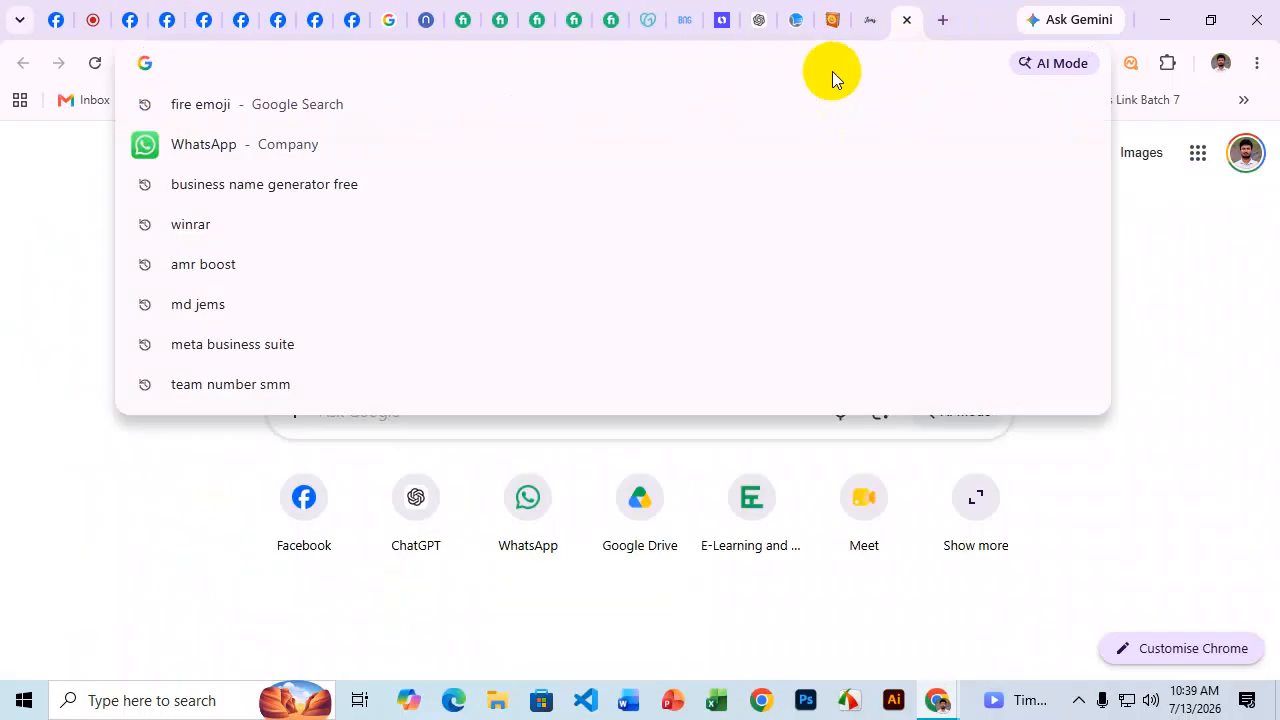
type("canva")
key("Return")
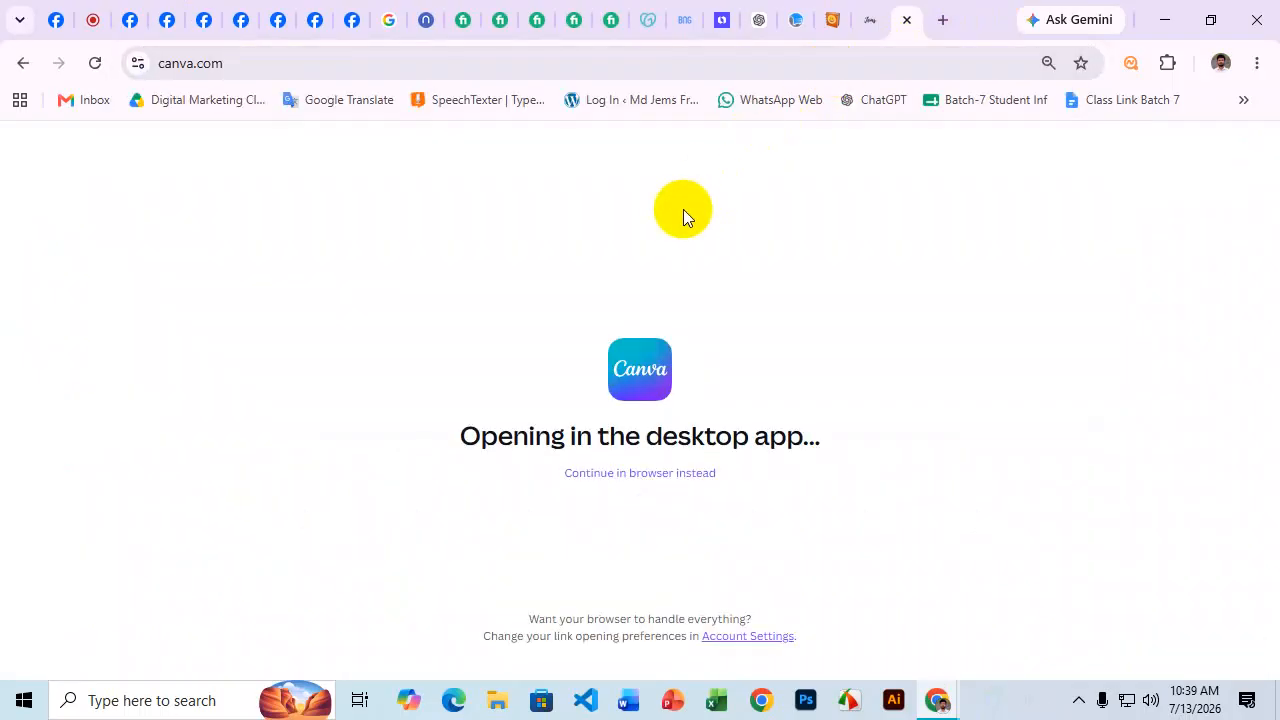
left_click(662, 474)
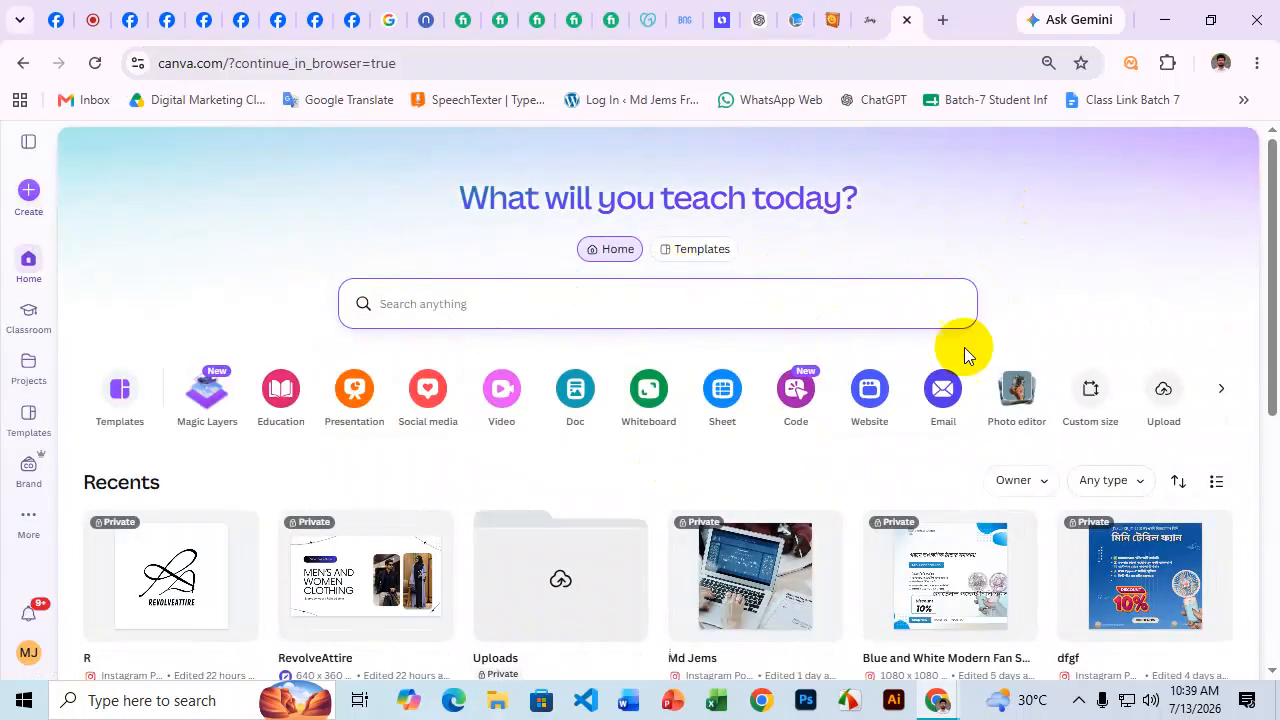
scroll(963, 351, "down", 1)
scroll(971, 357, "up", 1)
left_click(964, 224)
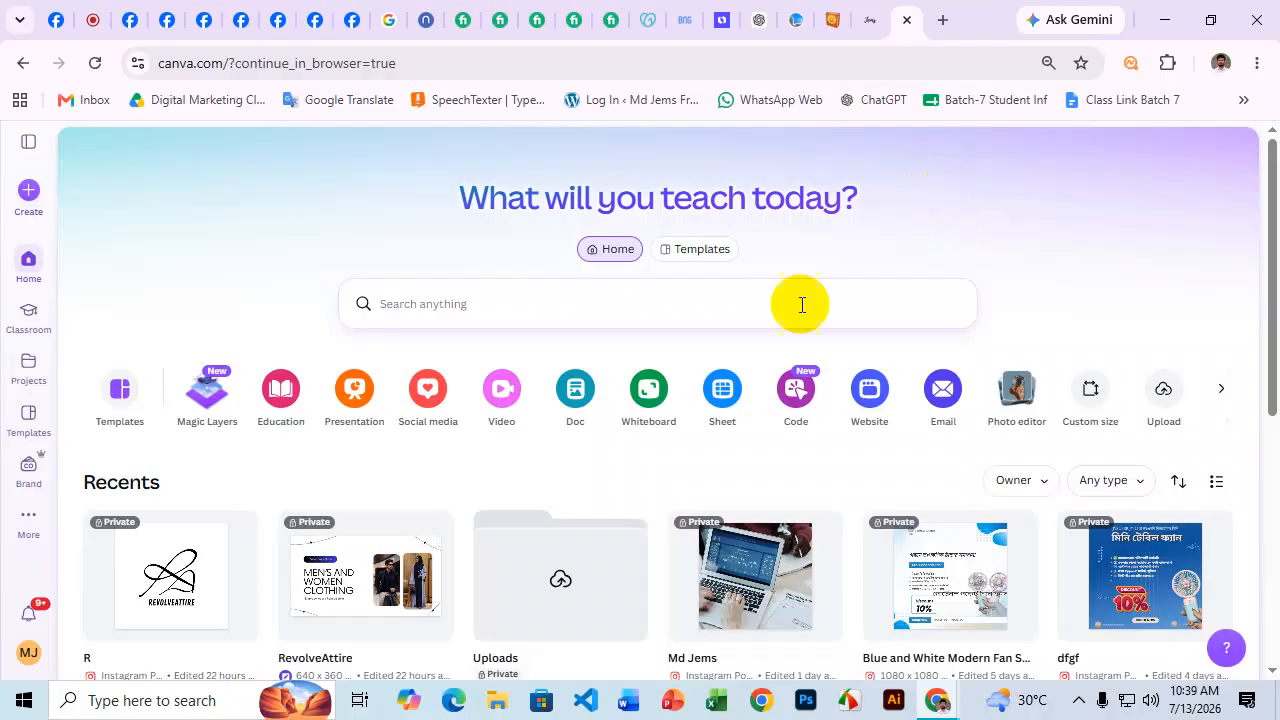
left_click(28, 190)
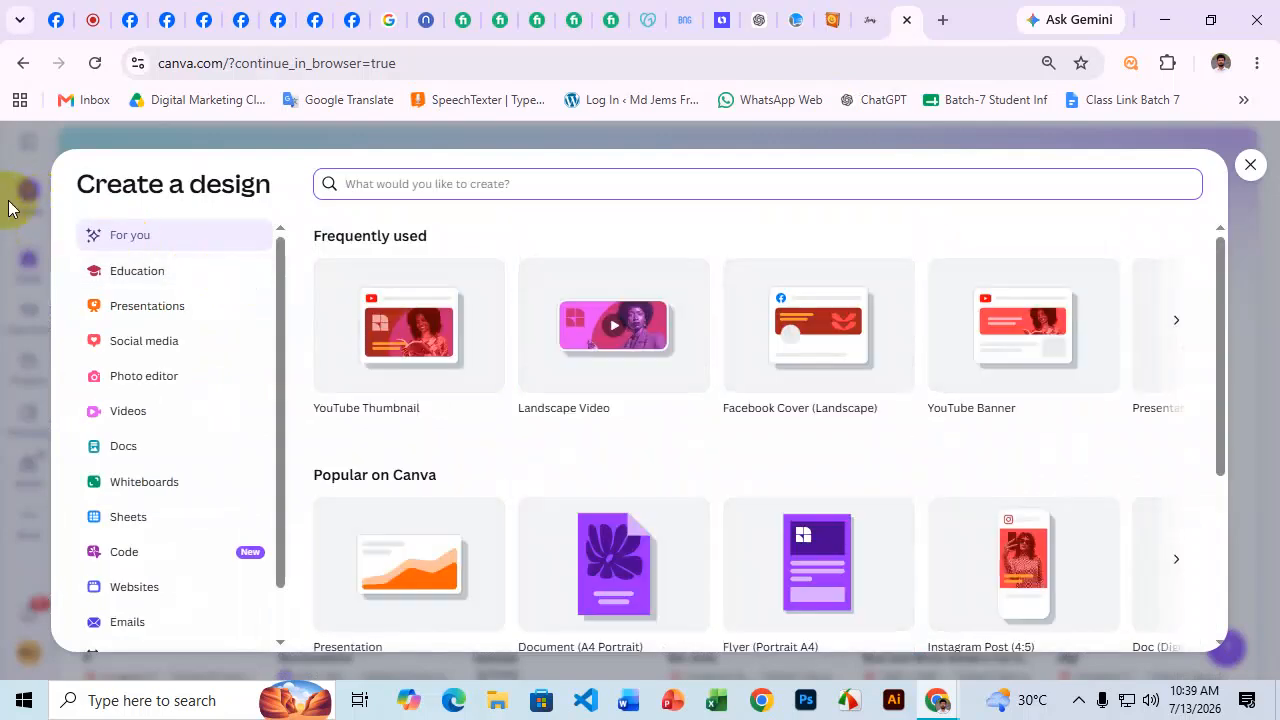
Choose Custom size with width 1080 and height 1080 px and create the design.
scroll(200, 530, "down", 2)
left_click(148, 604)
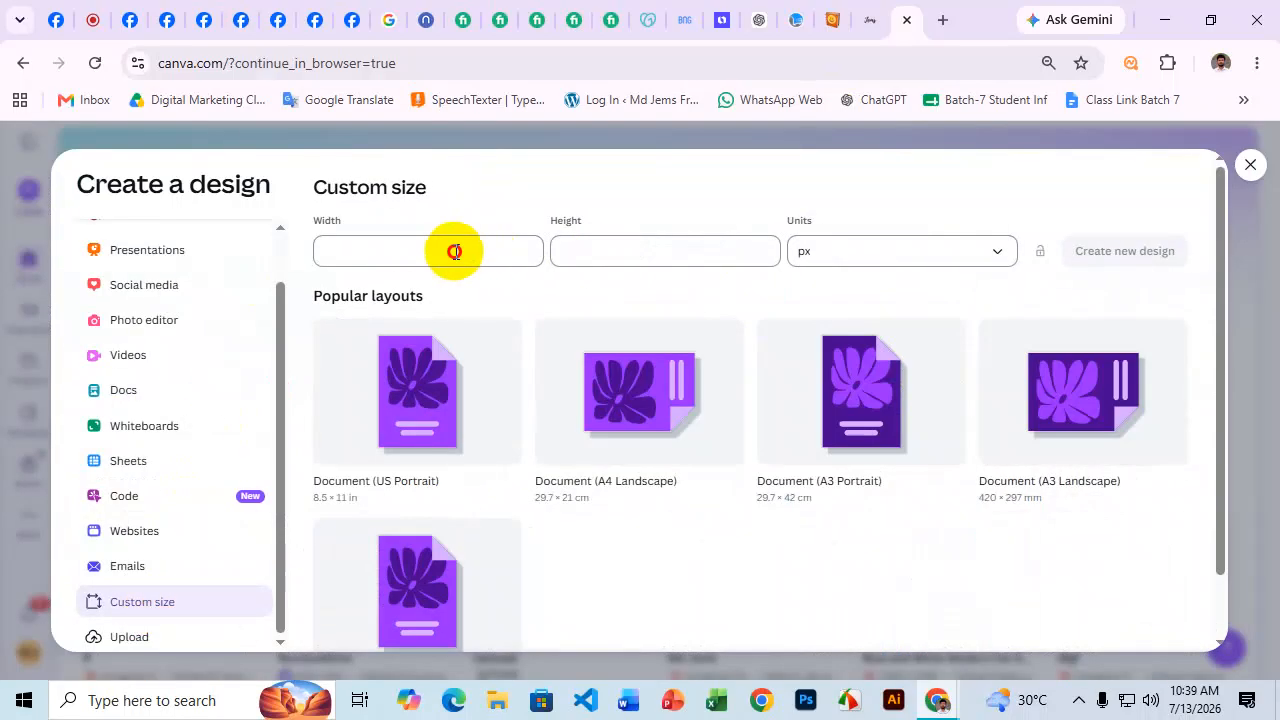
left_click(455, 251)
type("1080")
left_click(628, 251)
type("108")
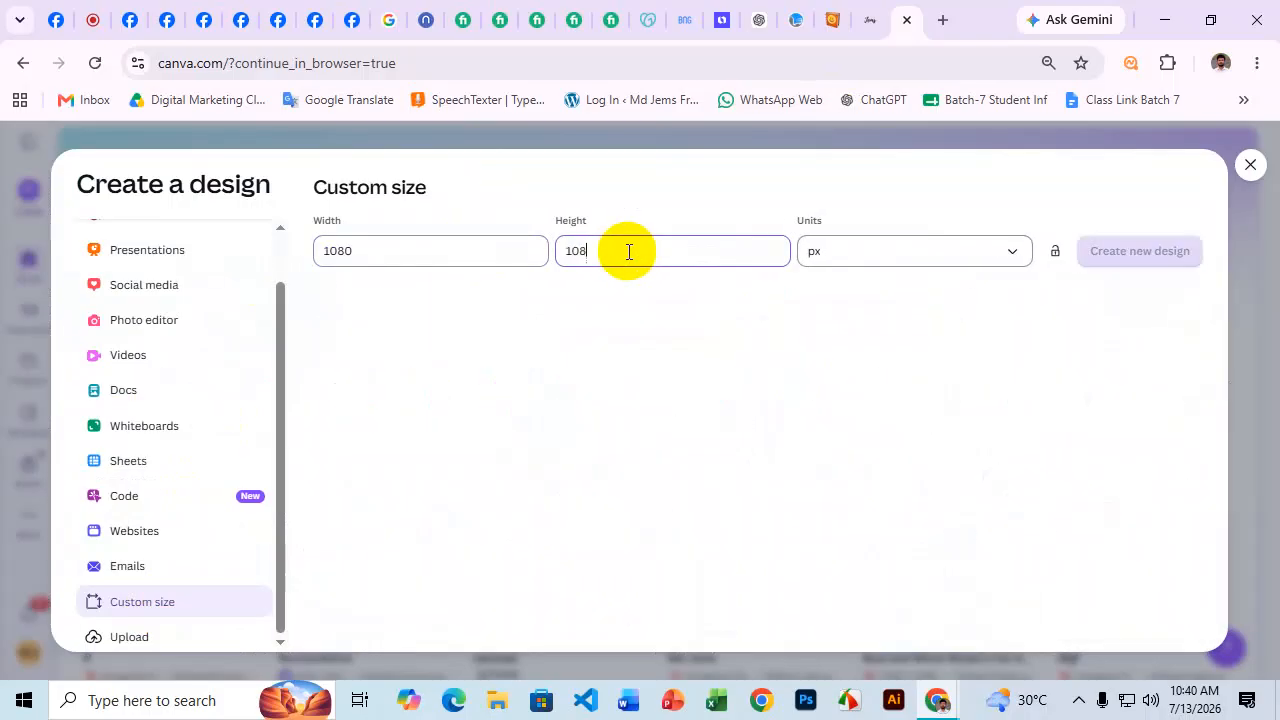
type("0")
left_click(1120, 254)
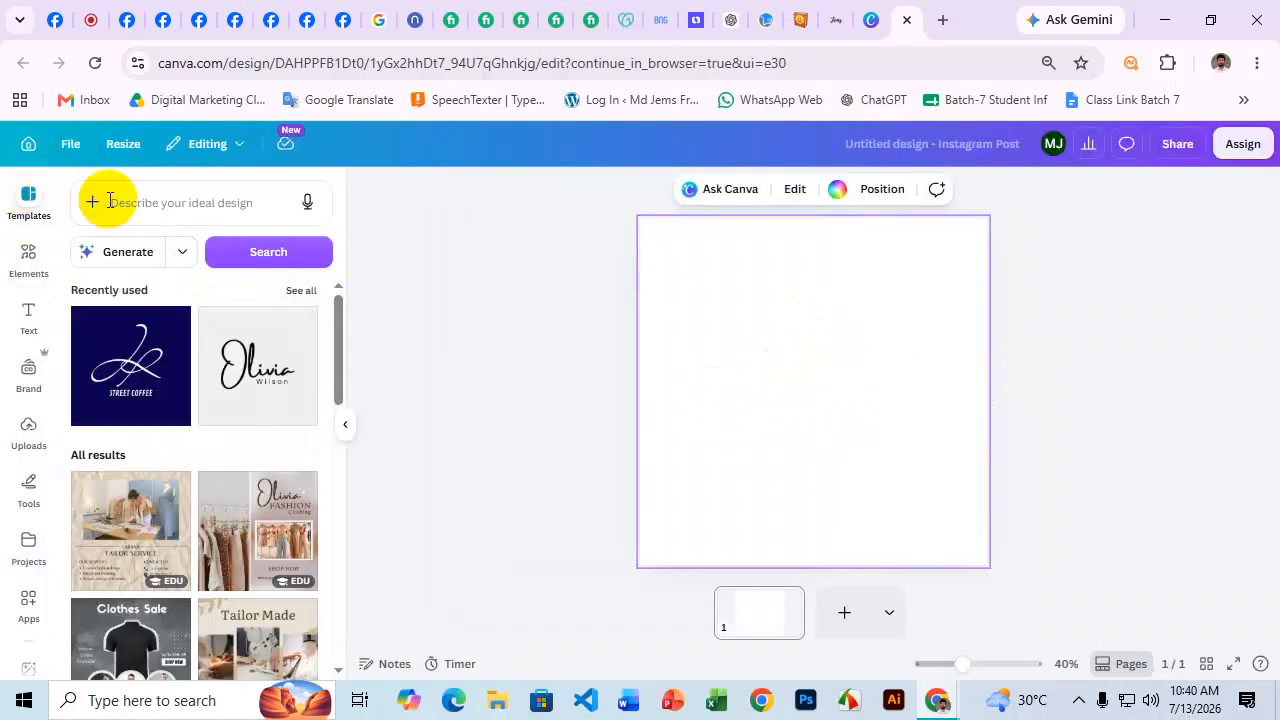
Search templates for 'Umbrella logo' and browse the results.
left_click(126, 199)
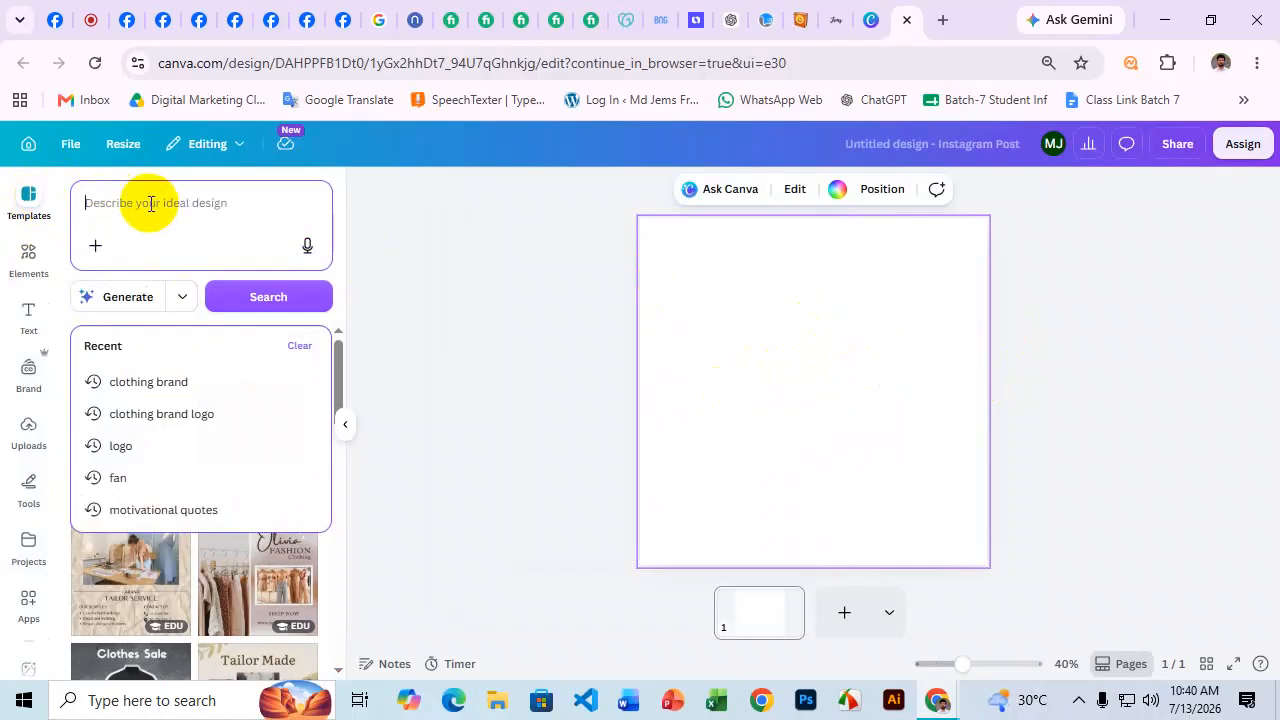
key("super+v")
scroll(195, 330, "down", 5)
scroll(175, 510, "down", 3)
left_click(183, 492)
type("l")
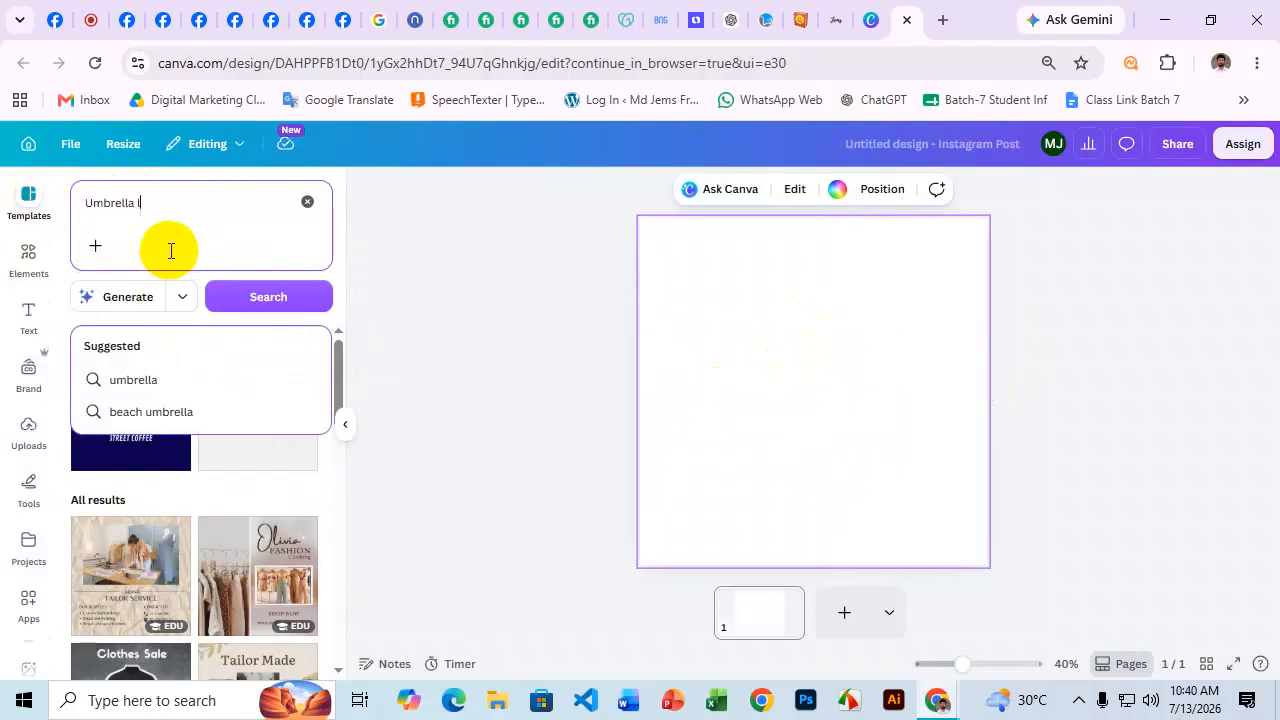
type("ogo")
key("Return")
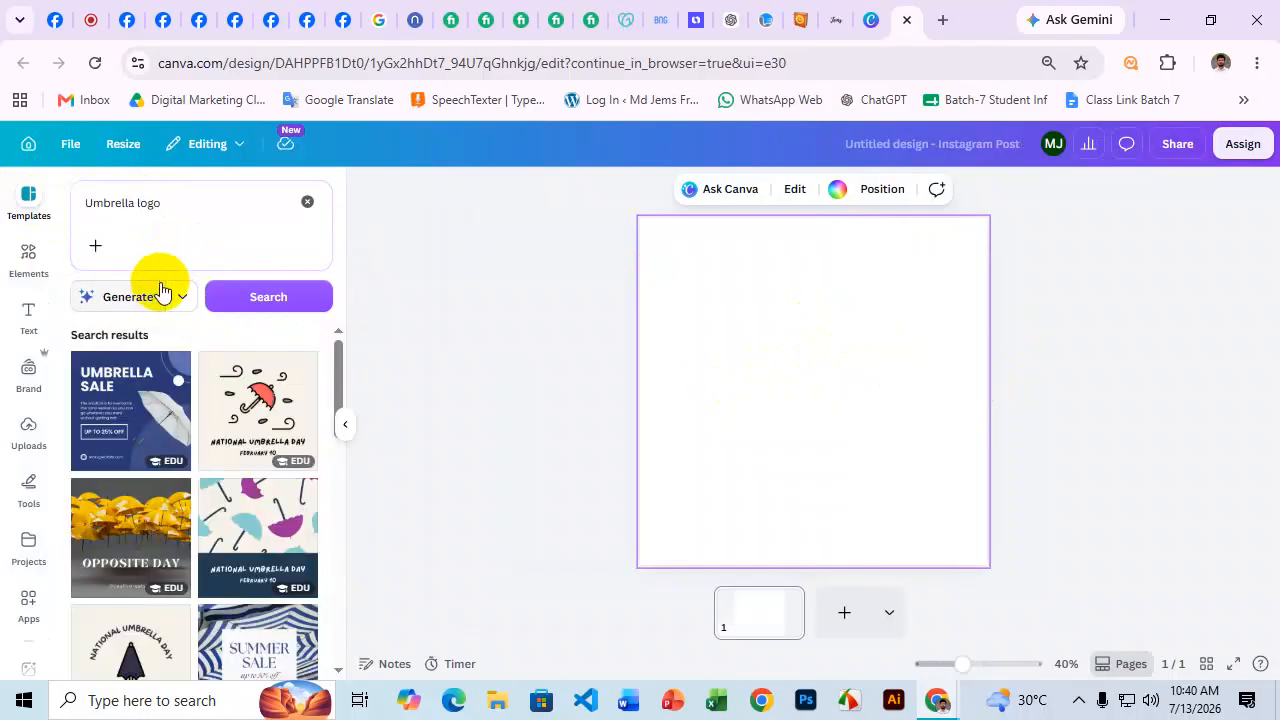
scroll(275, 410, "down", 1)
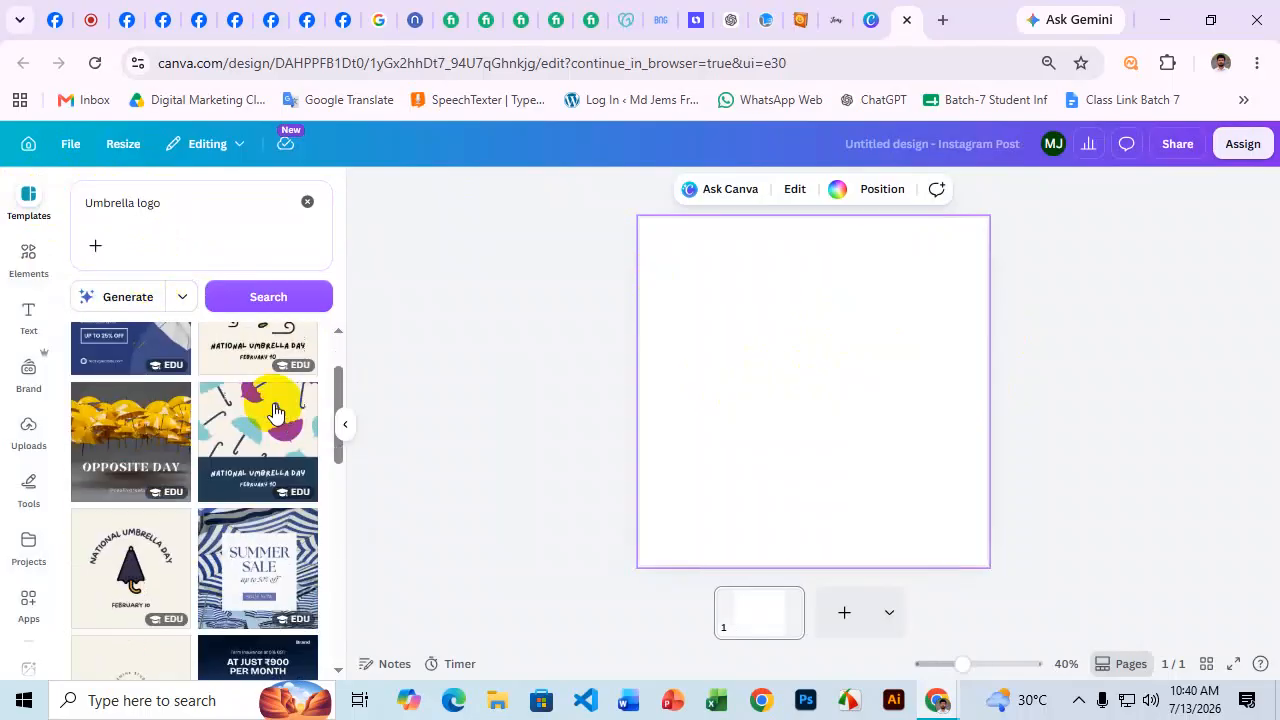
scroll(275, 410, "down", 3)
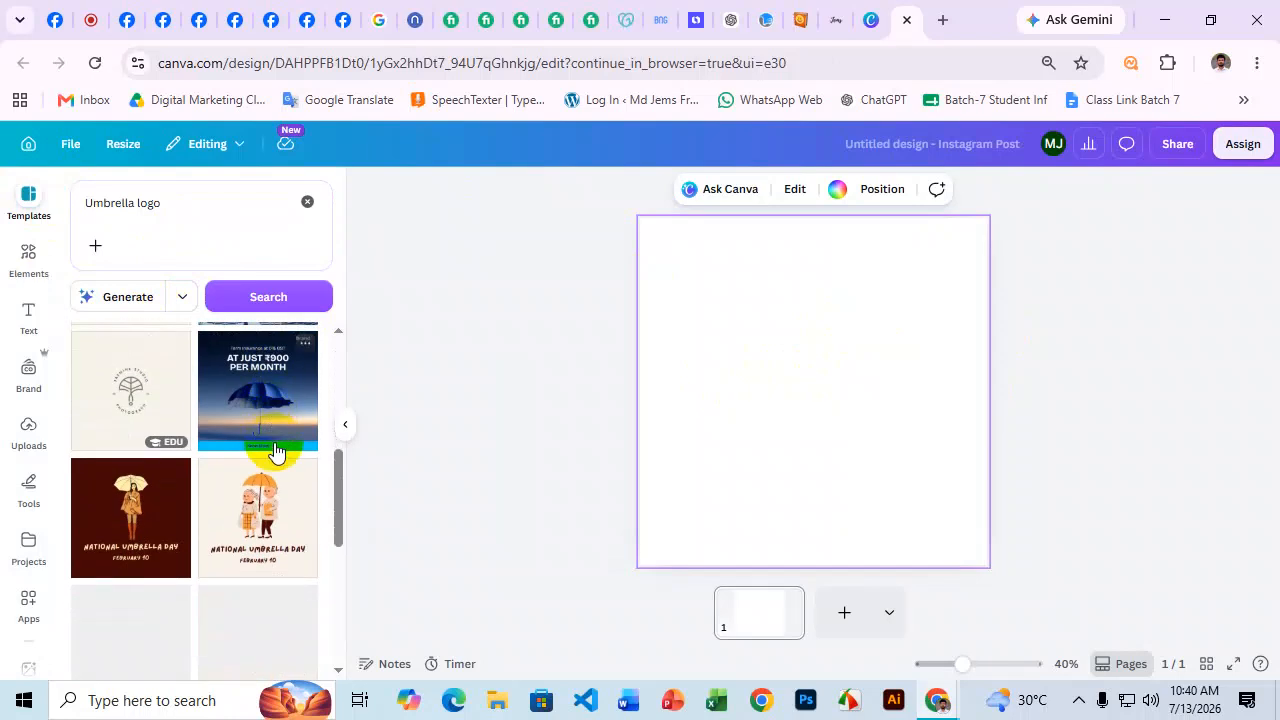
scroll(276, 452, "down", 6)
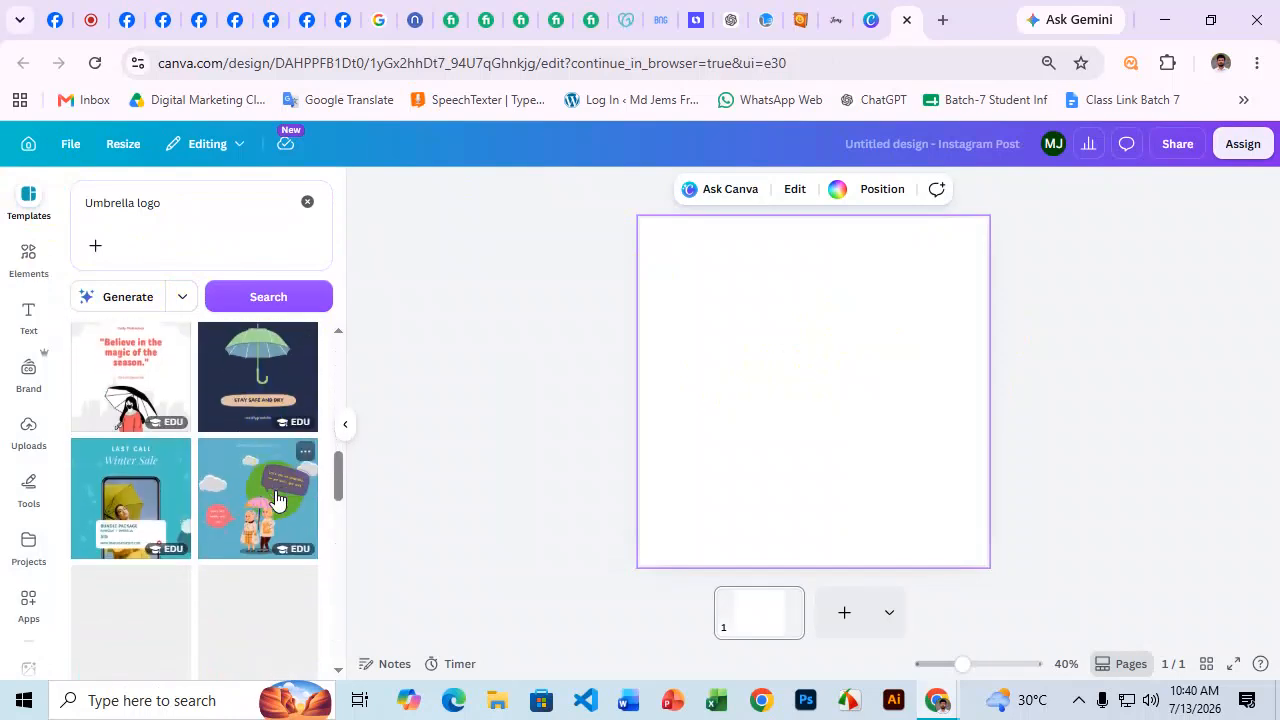
scroll(277, 497, "down", 6)
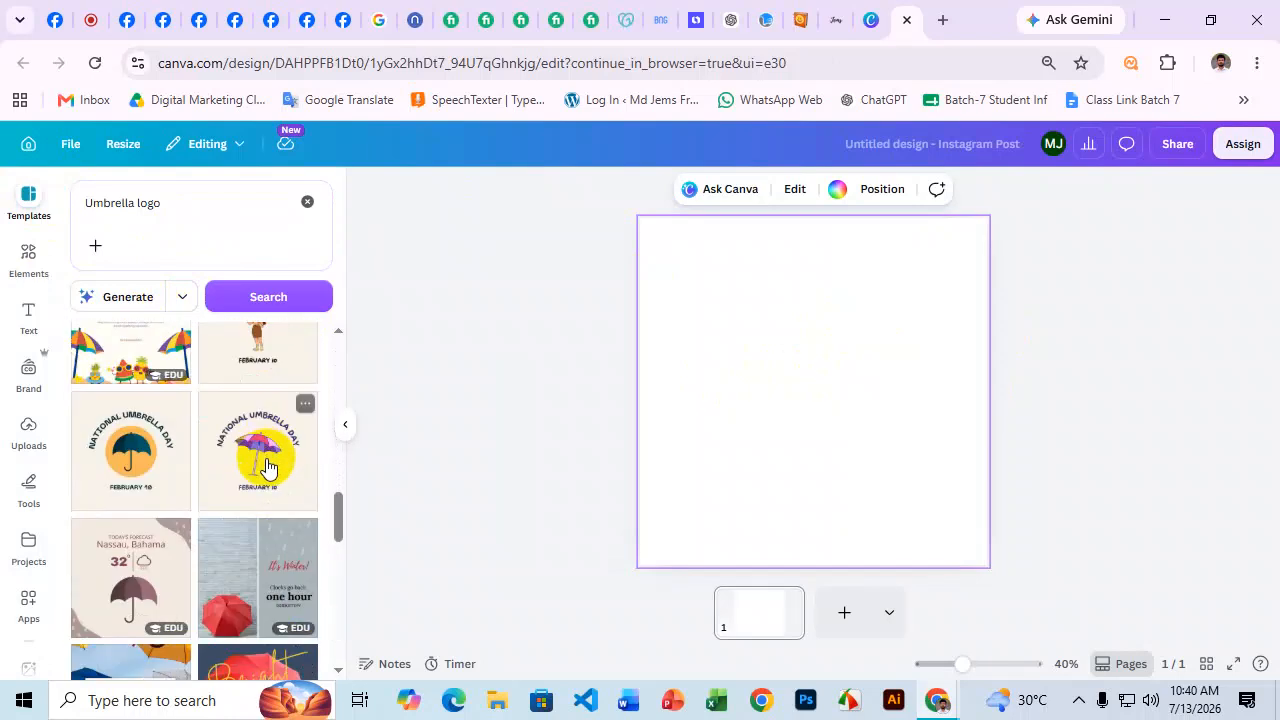
scroll(266, 467, "down", 3)
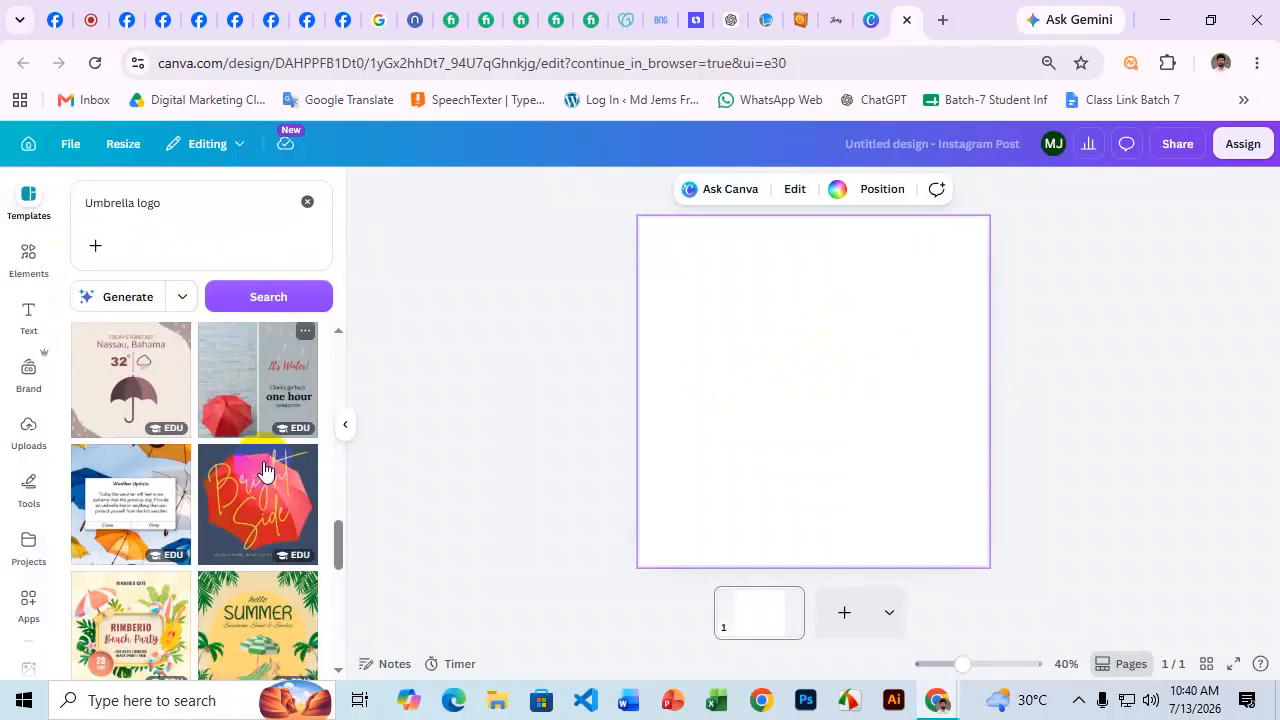
scroll(264, 470, "down", 8)
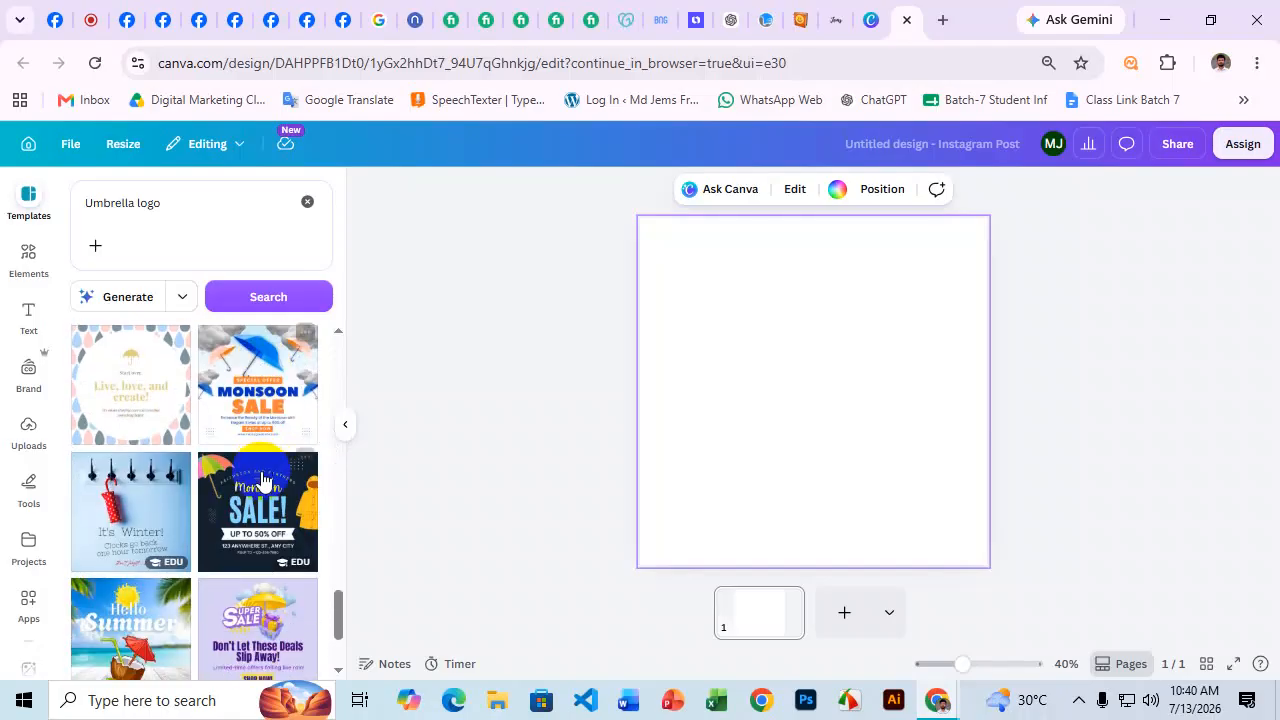
scroll(262, 482, "down", 2)
scroll(262, 482, "up", 4)
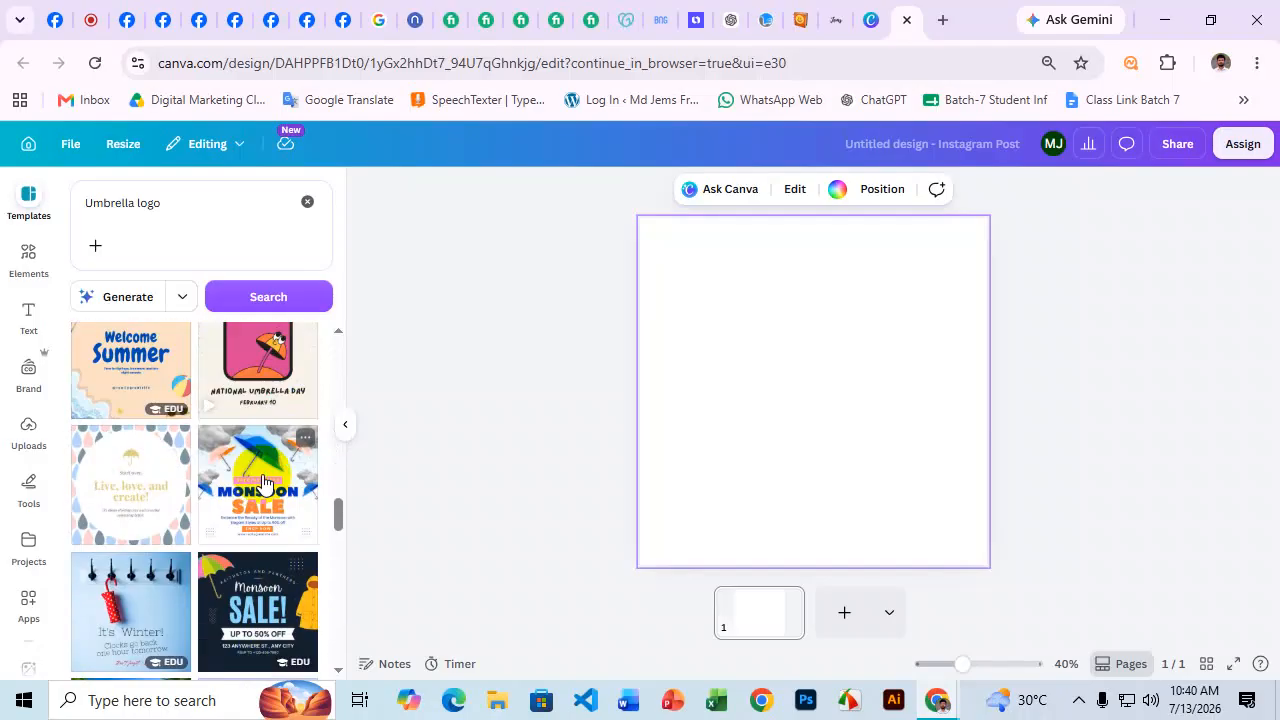
scroll(263, 482, "down", 10)
scroll(263, 482, "down", 8)
scroll(265, 490, "down", 5)
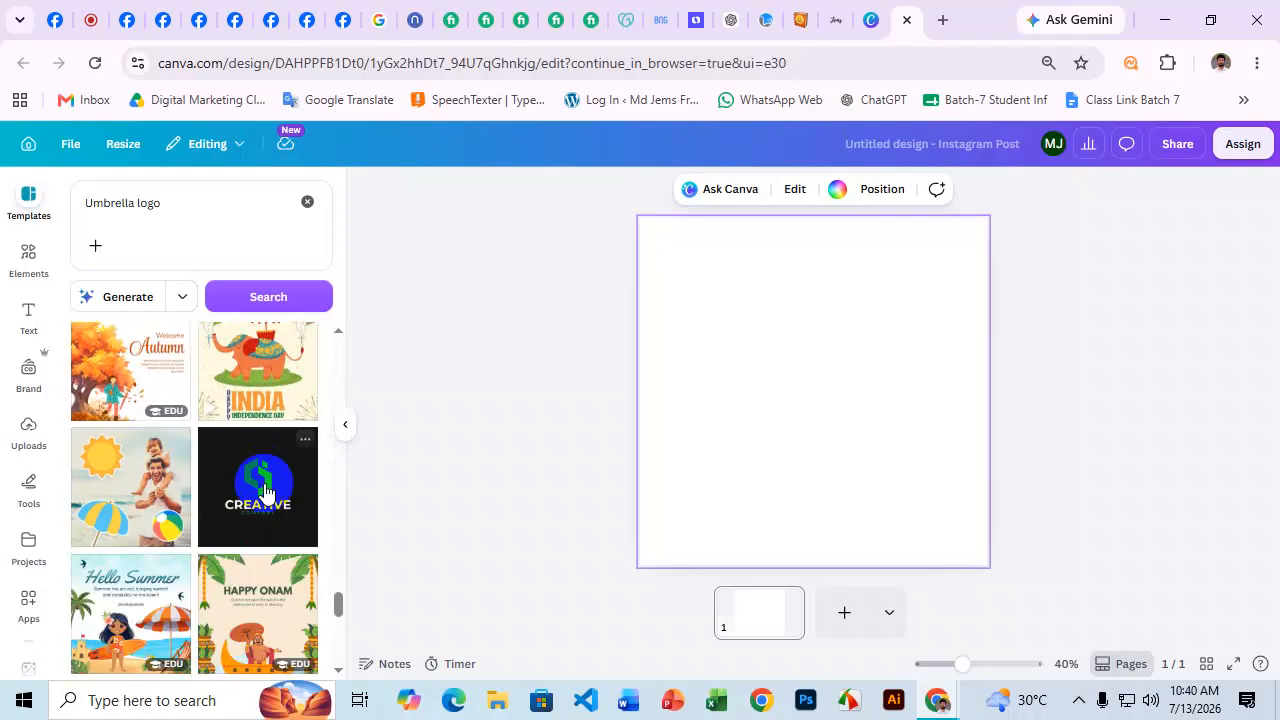
scroll(265, 490, "down", 6)
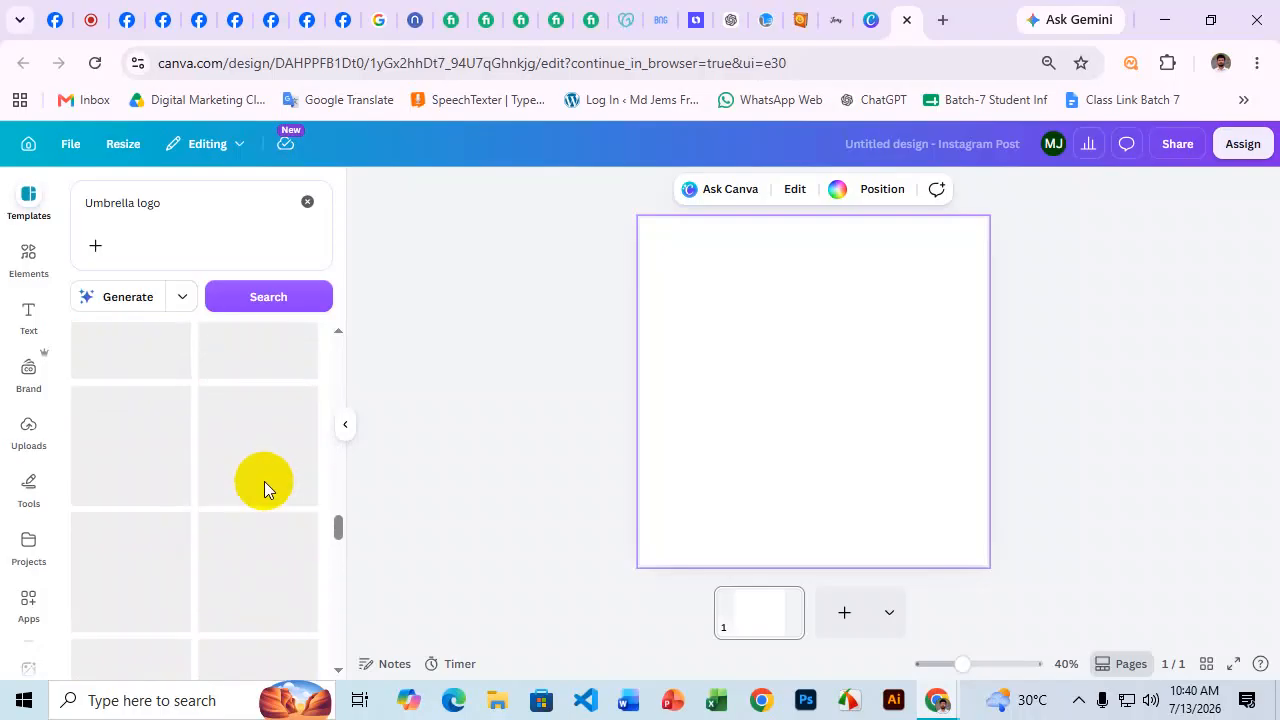
Narrow the search to 'logo' and apply the Modern Typographic Logo template.
left_click(136, 202)
left_click_drag(130, 203, 77, 203)
key("super+c")
key("BackSpace")
key("Return")
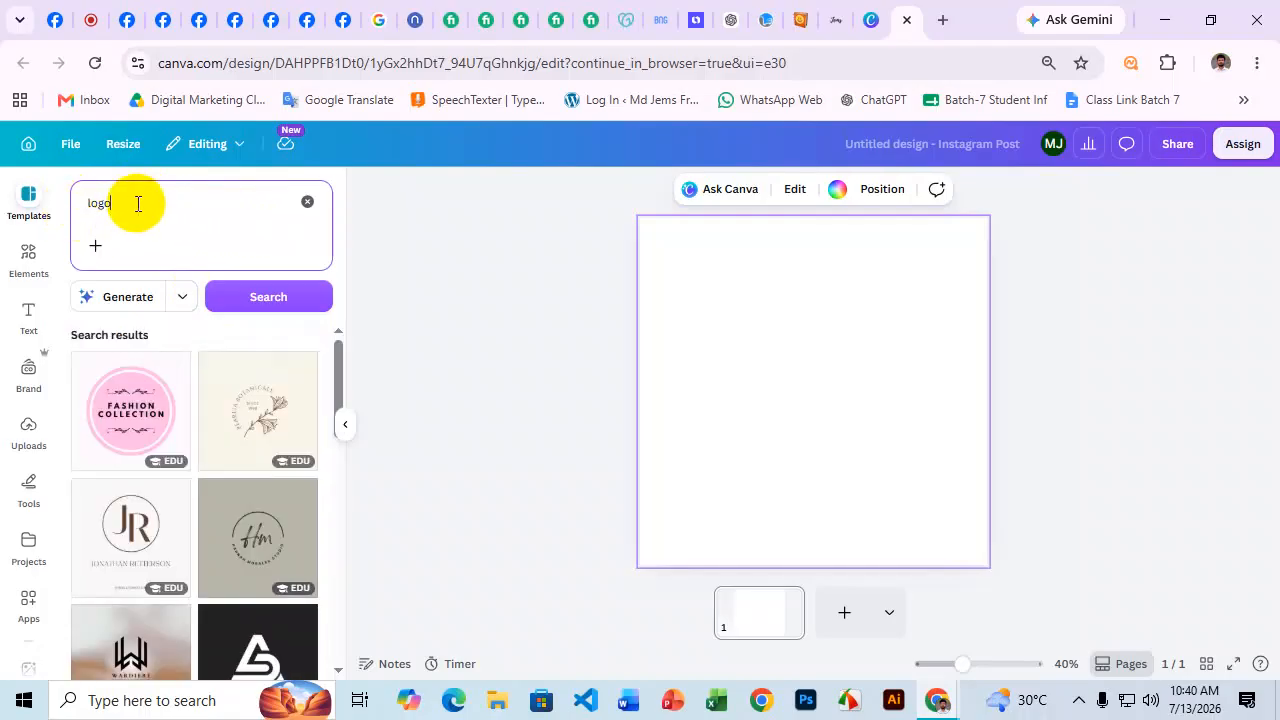
left_click(138, 203)
left_click(471, 271)
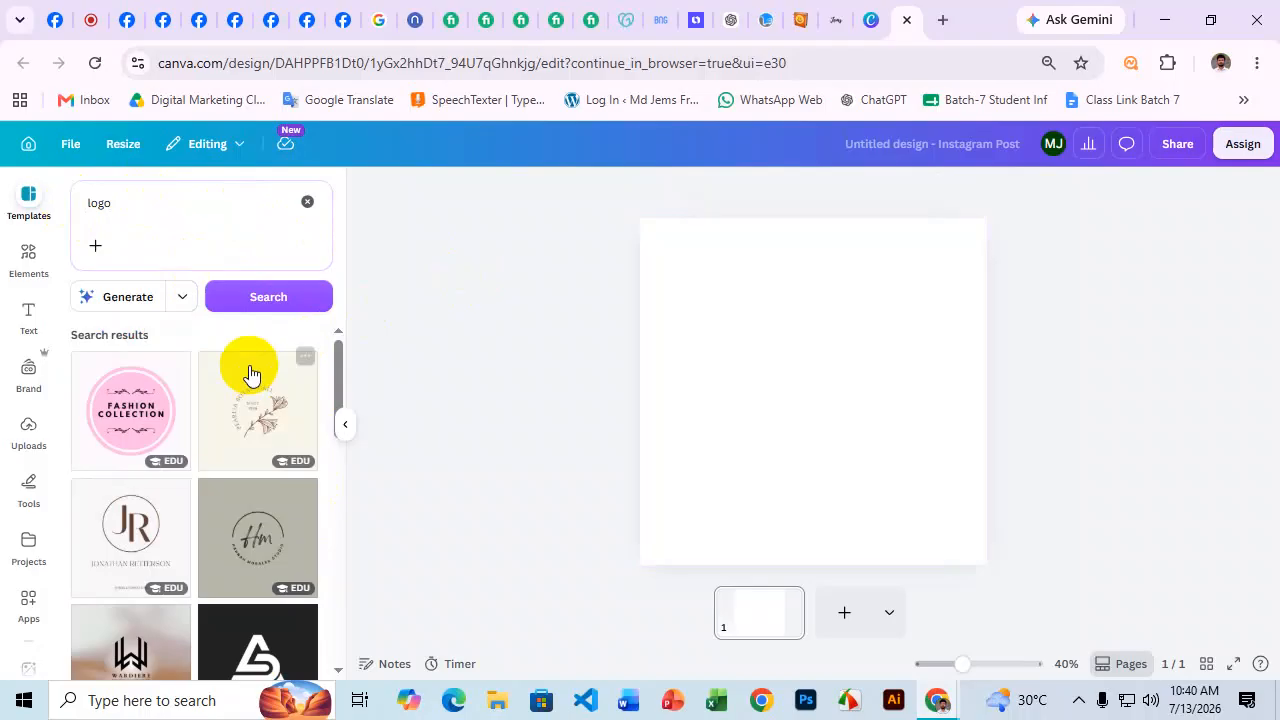
left_click(200, 221)
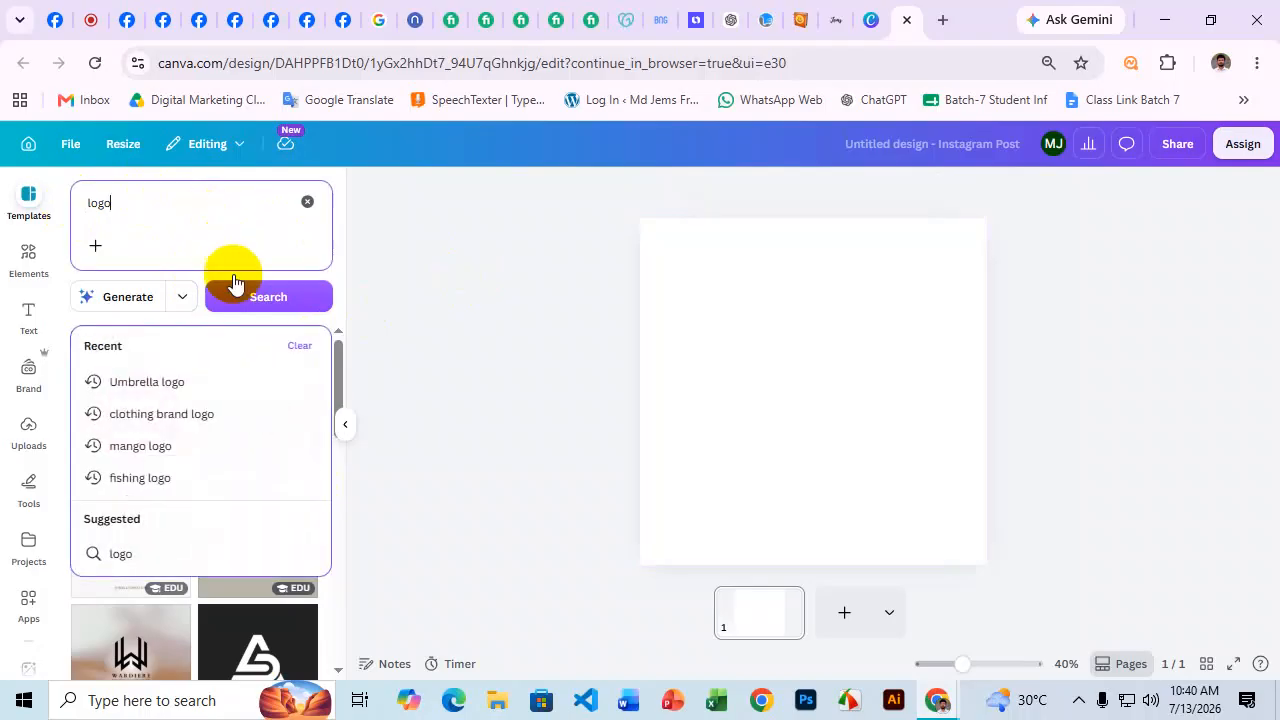
left_click(463, 294)
scroll(265, 440, "down", 5)
scroll(265, 435, "down", 5)
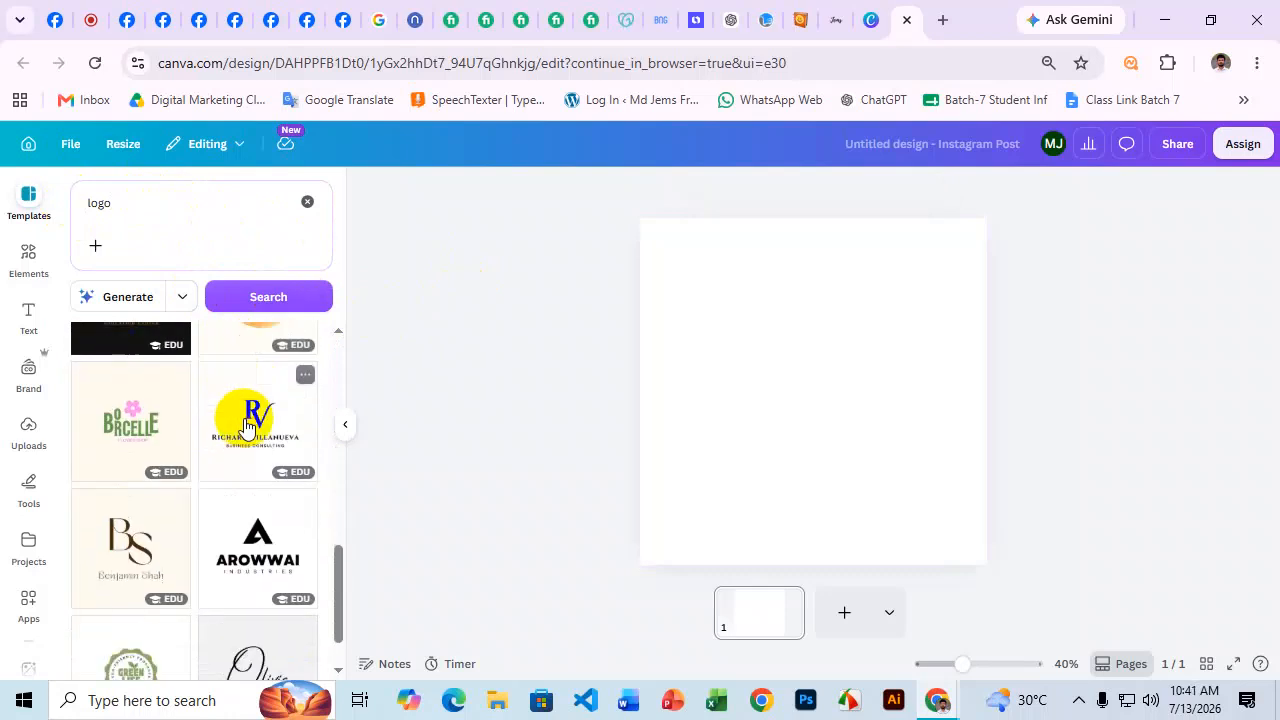
scroll(247, 427, "down", 1)
scroll(248, 425, "down", 2)
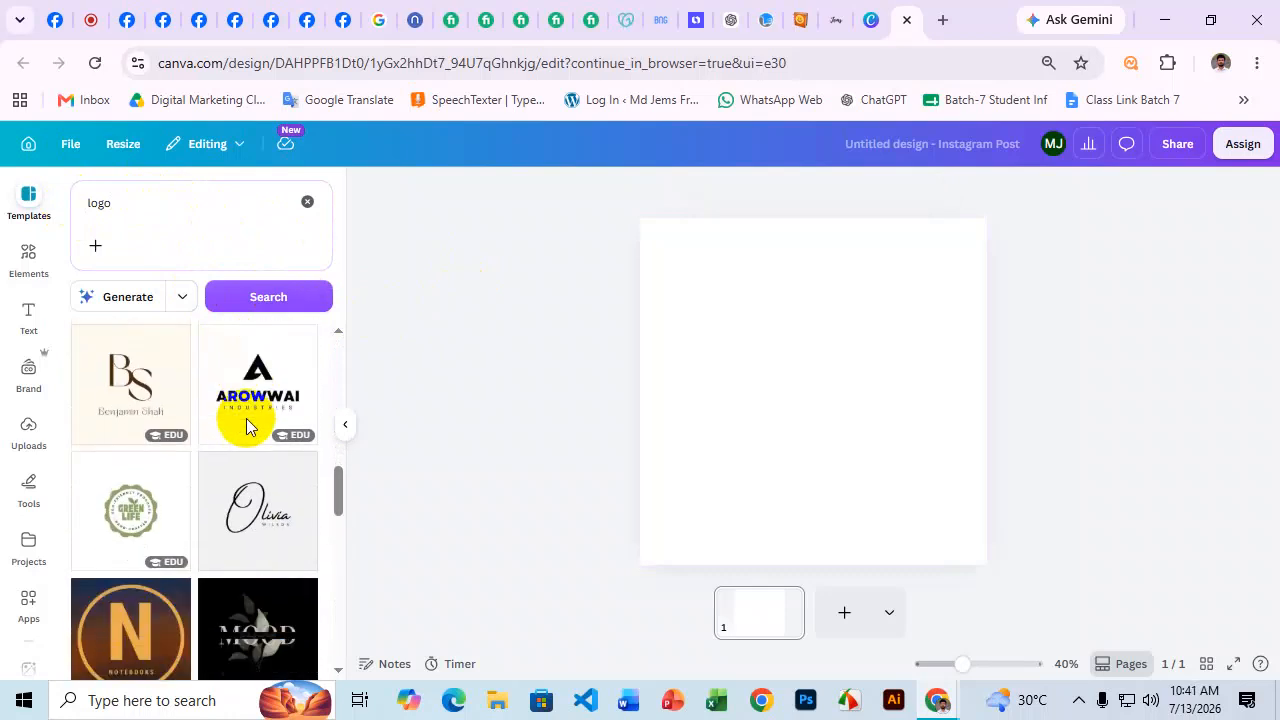
left_click(259, 490)
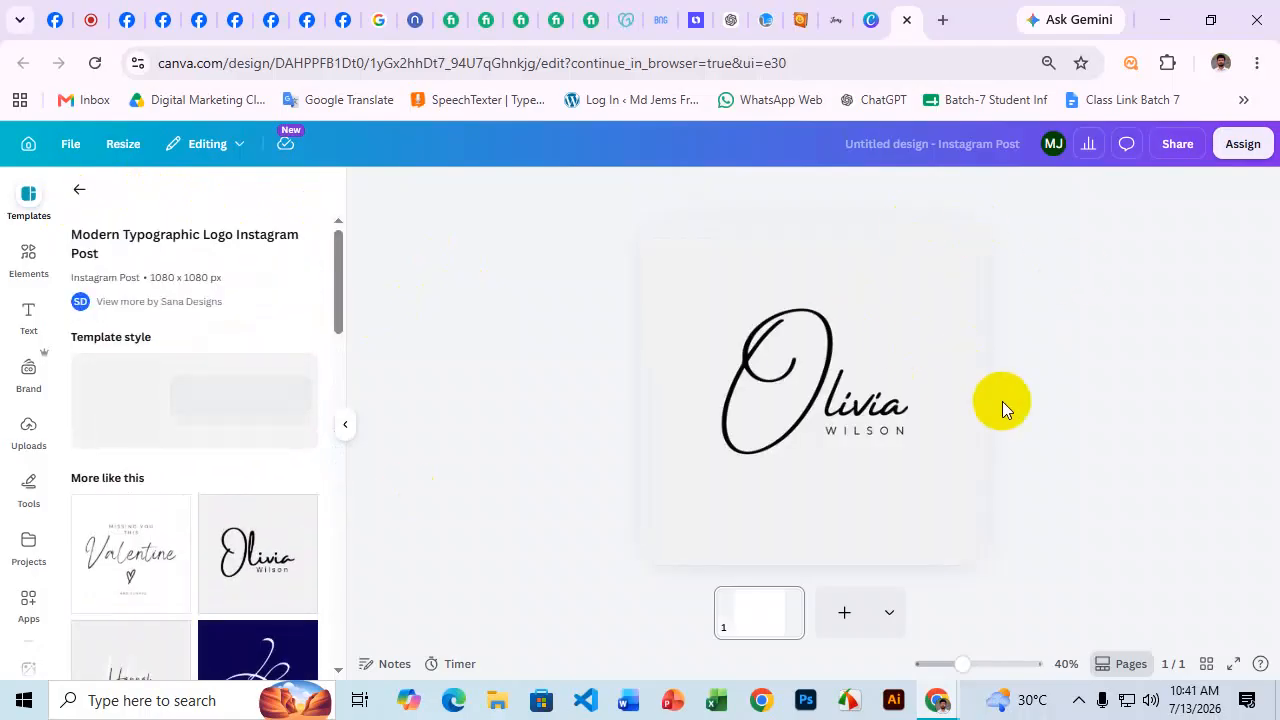
Change the script wordmark text to 'Sale'.
left_click(800, 391)
double_click(803, 384)
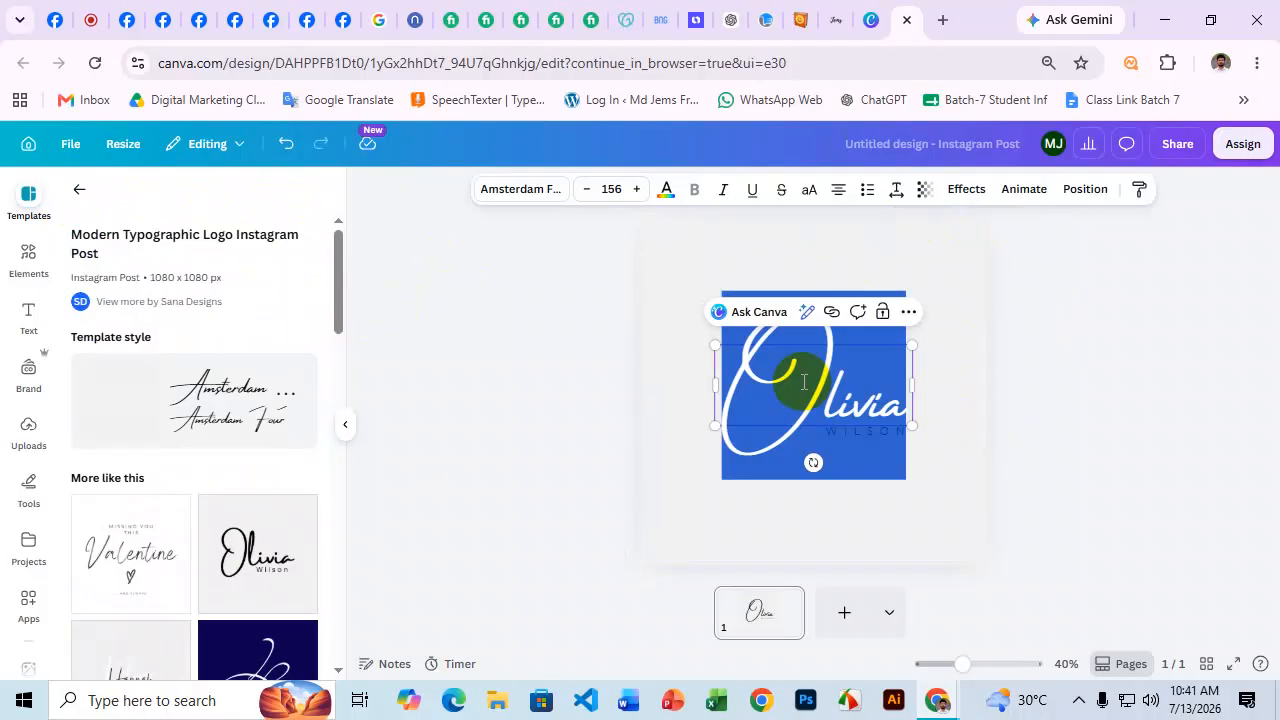
type("Sale")
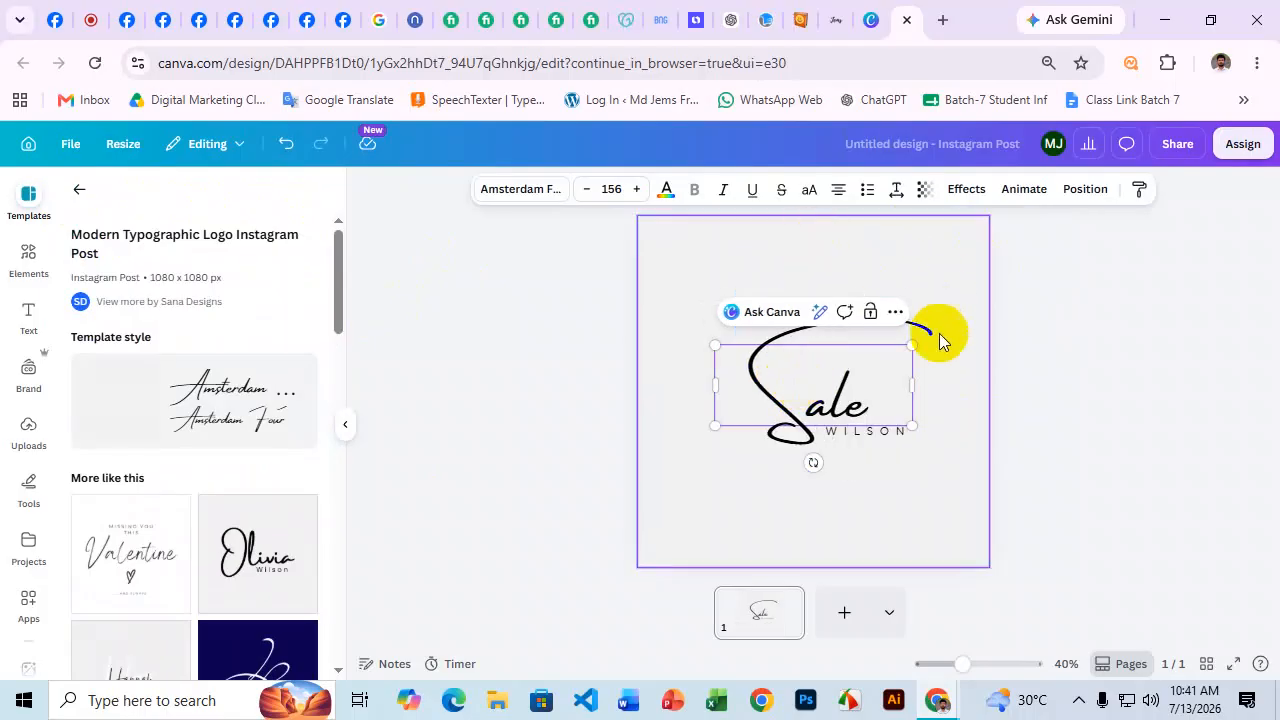
Replace the WILSON tagline with UMBRELLA on one line, slightly smaller.
left_click(914, 506)
double_click(880, 432)
key("super+v")
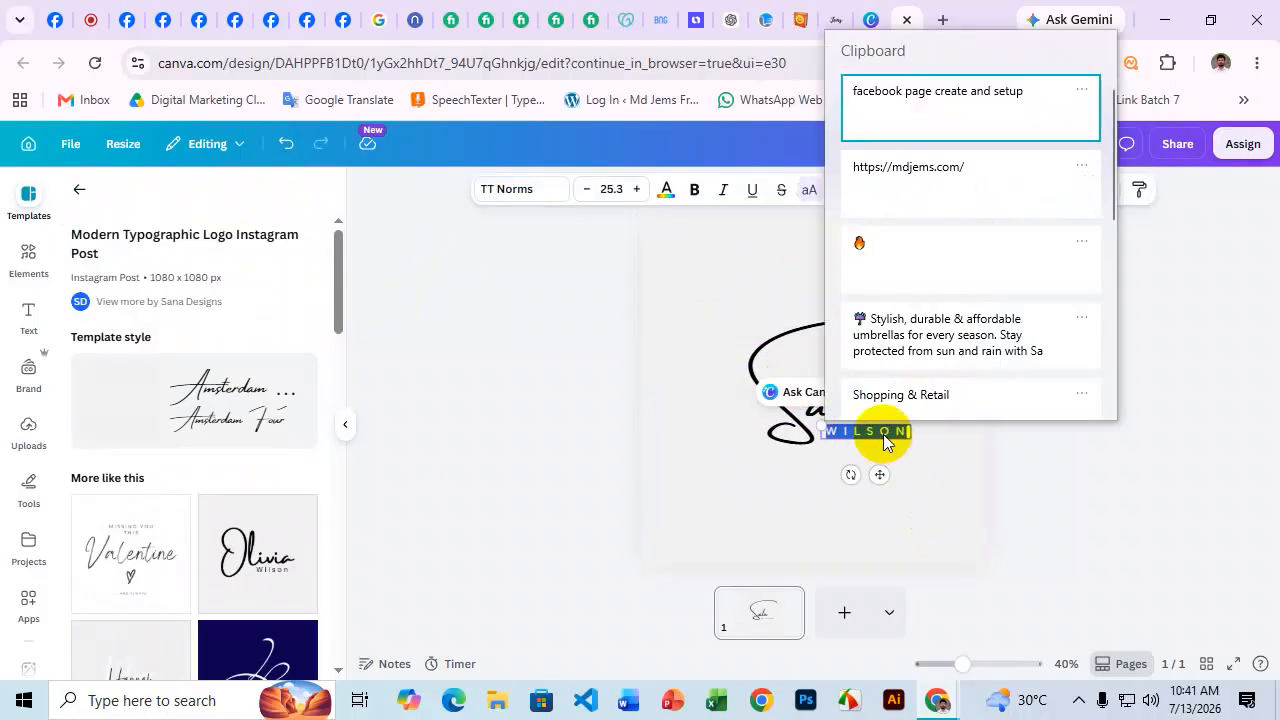
scroll(914, 250, "down", 5)
scroll(913, 333, "down", 1)
left_click(914, 366)
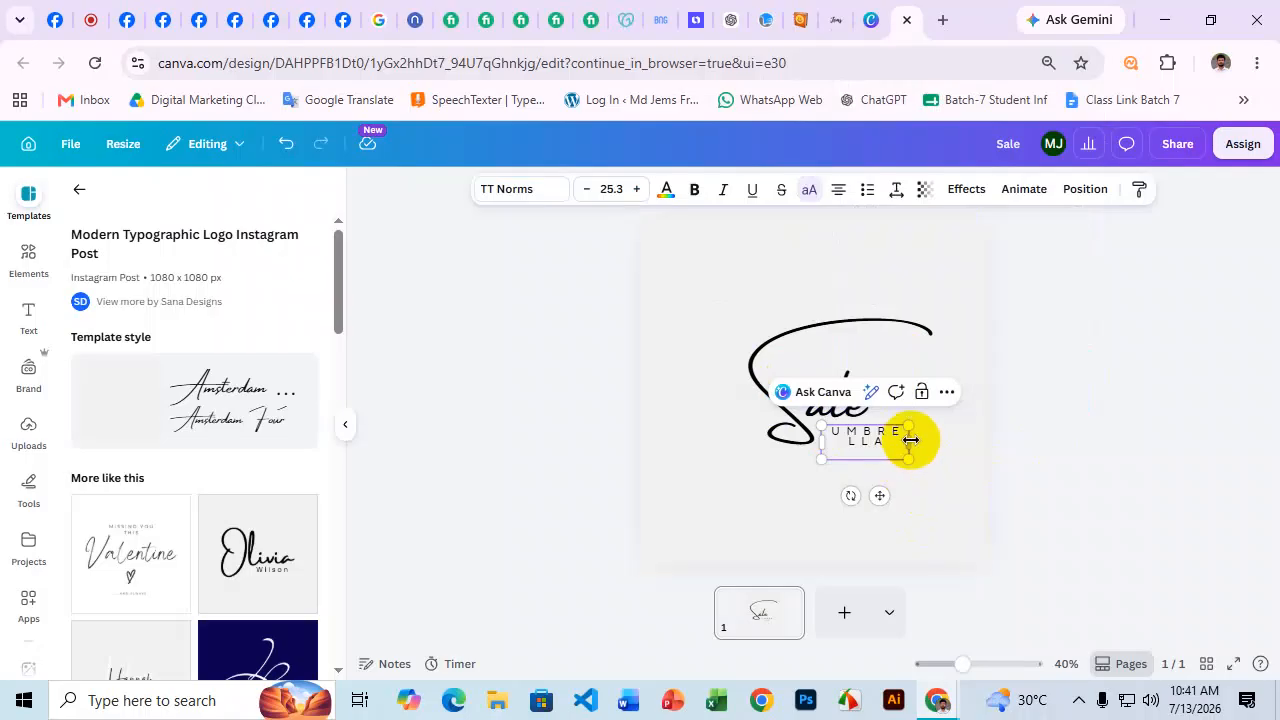
left_click_drag(912, 440, 944, 430)
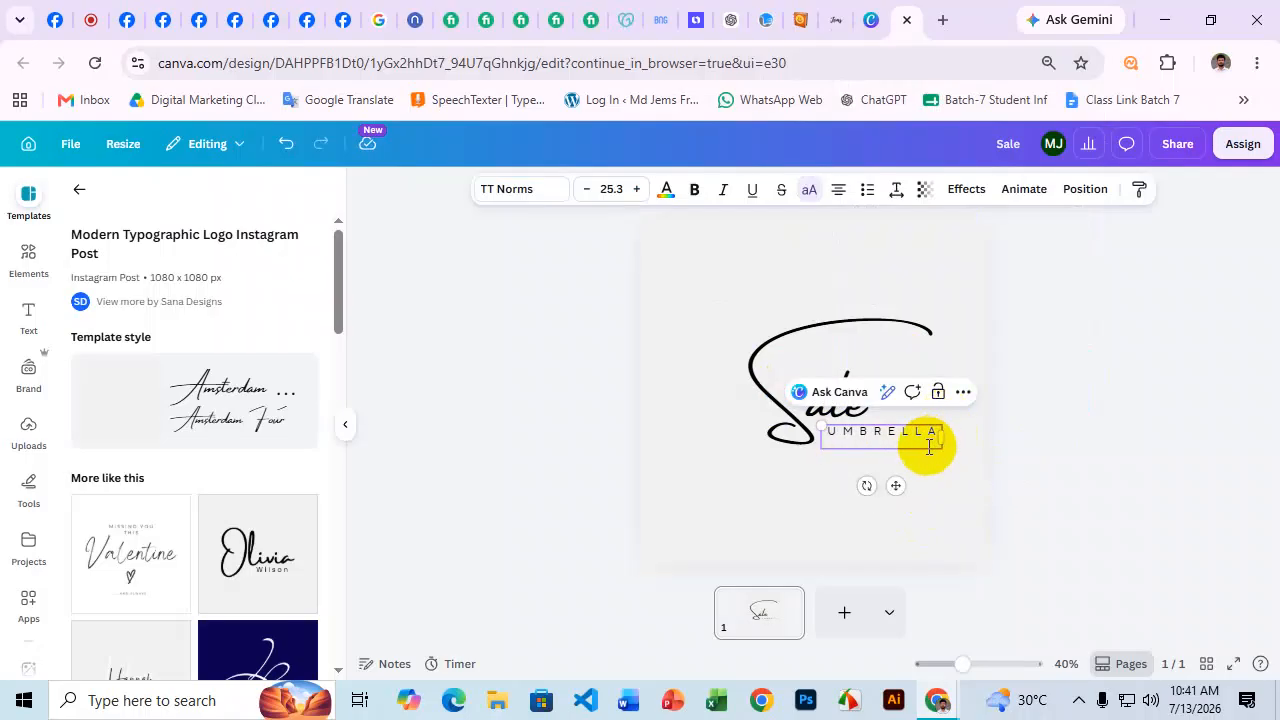
left_click(1197, 392)
left_click(917, 438)
left_click_drag(943, 423, 920, 429)
left_click(1194, 390)
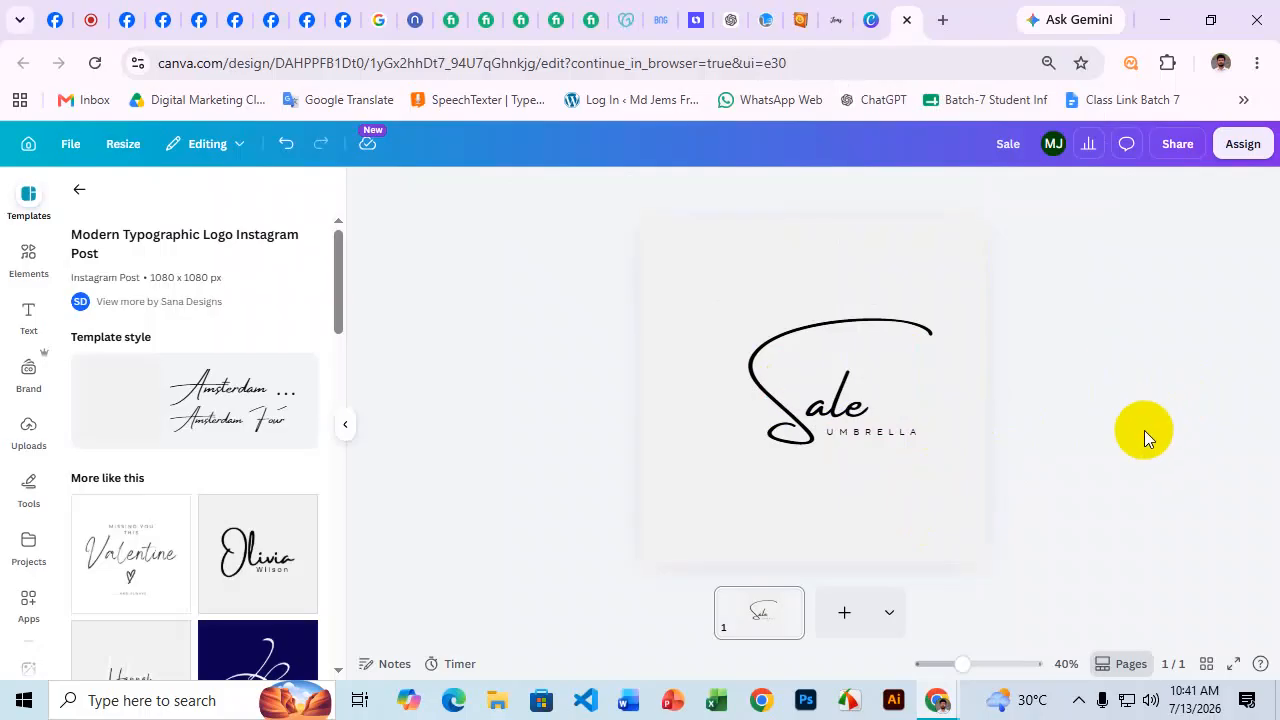
left_click(920, 271)
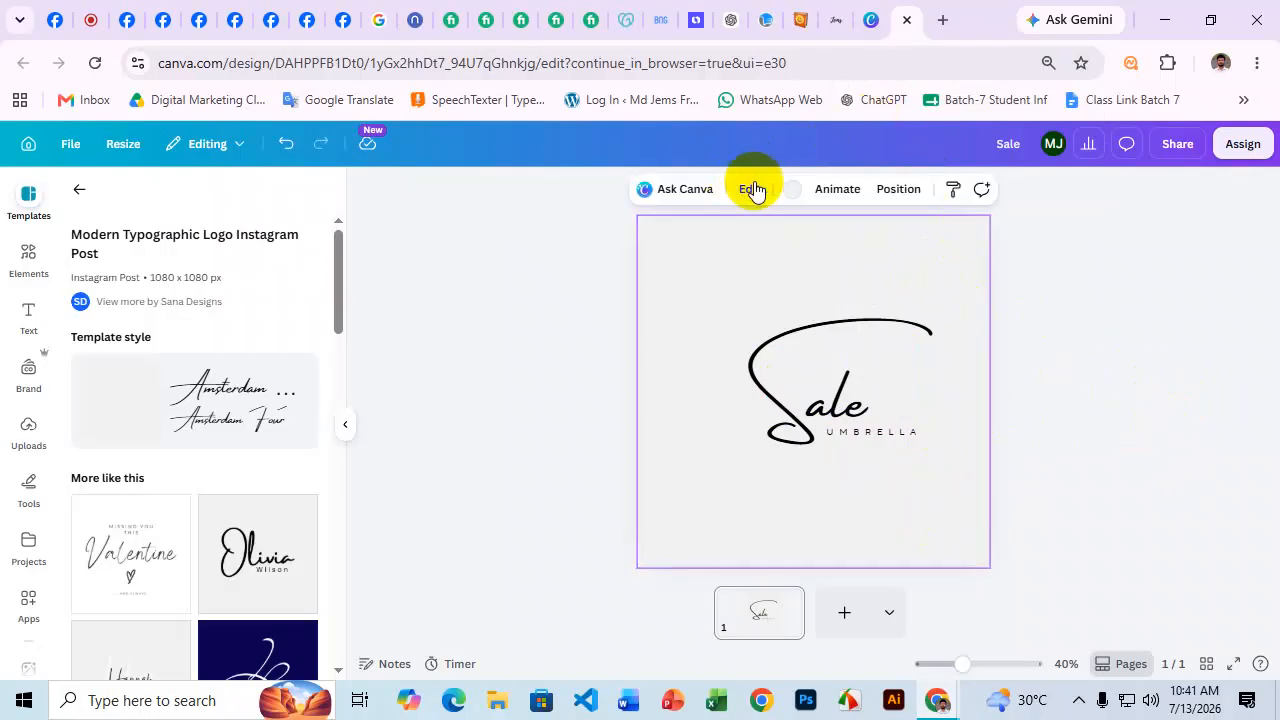
Set the page background colour to white.
left_click(792, 189)
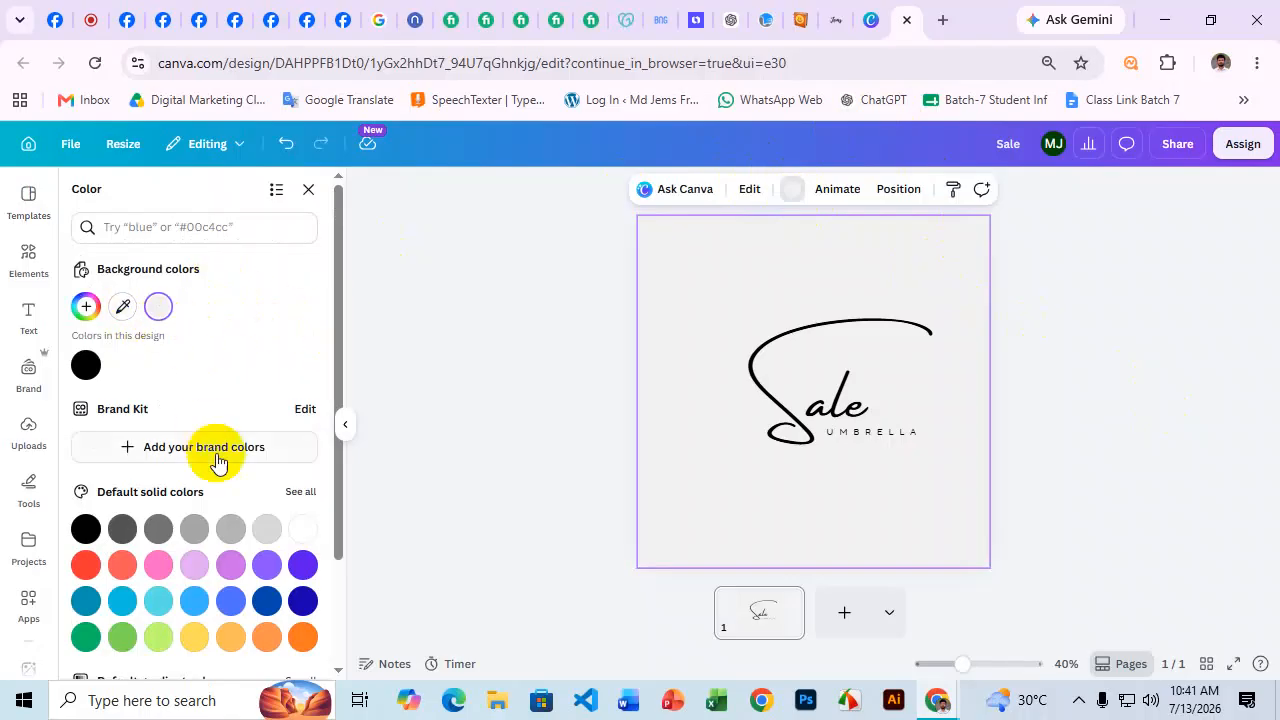
left_click(303, 528)
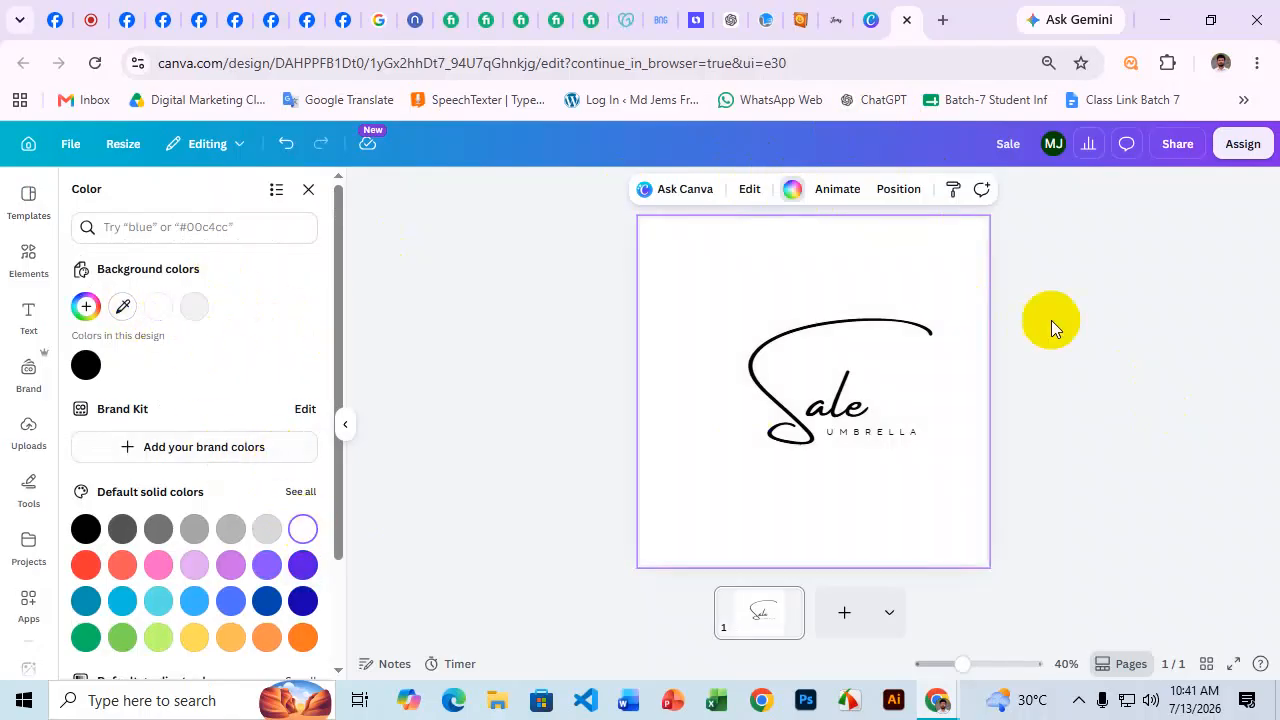
left_click(1109, 354)
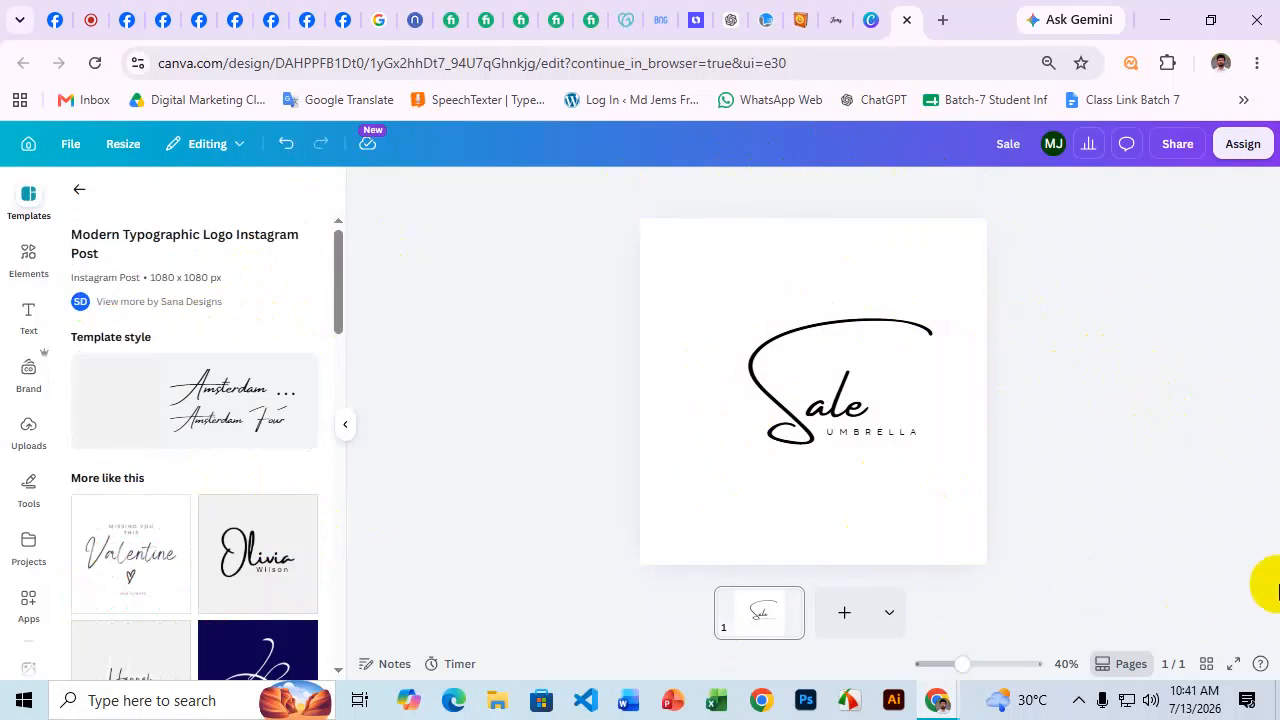
Download the design as a PNG file (Sale.png).
left_click(1200, 143)
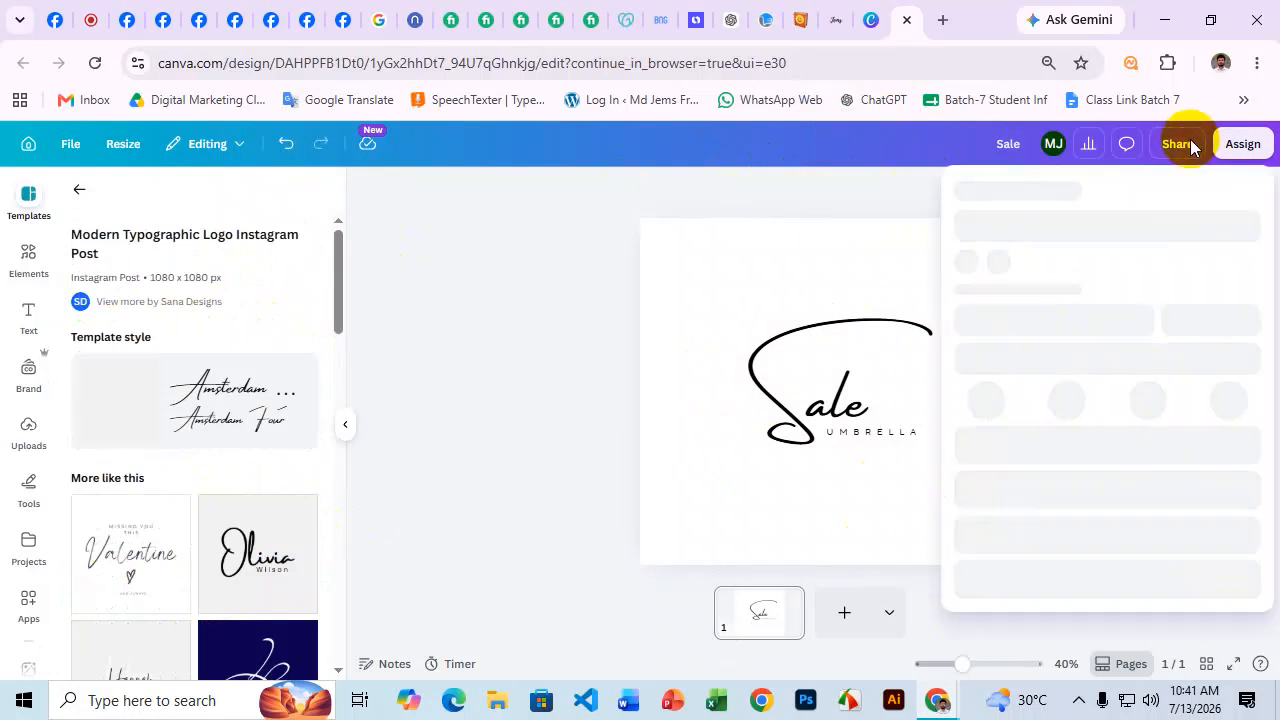
left_click(1005, 527)
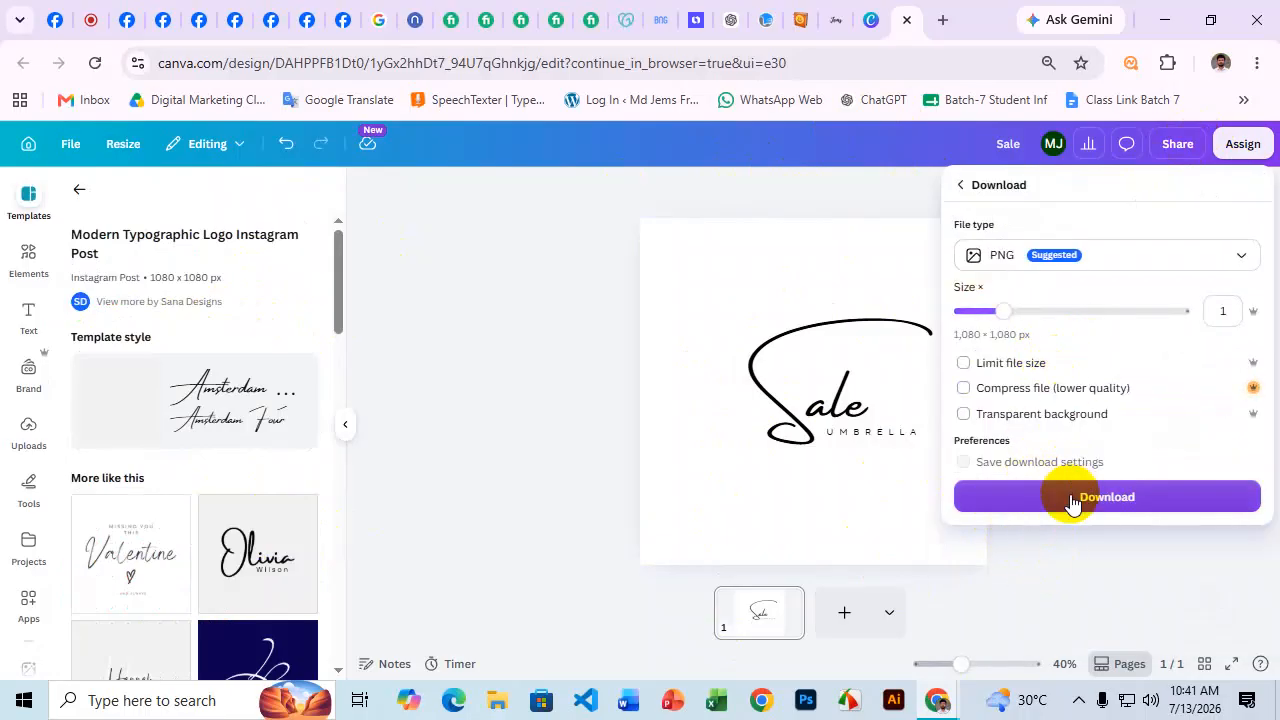
left_click(1072, 498)
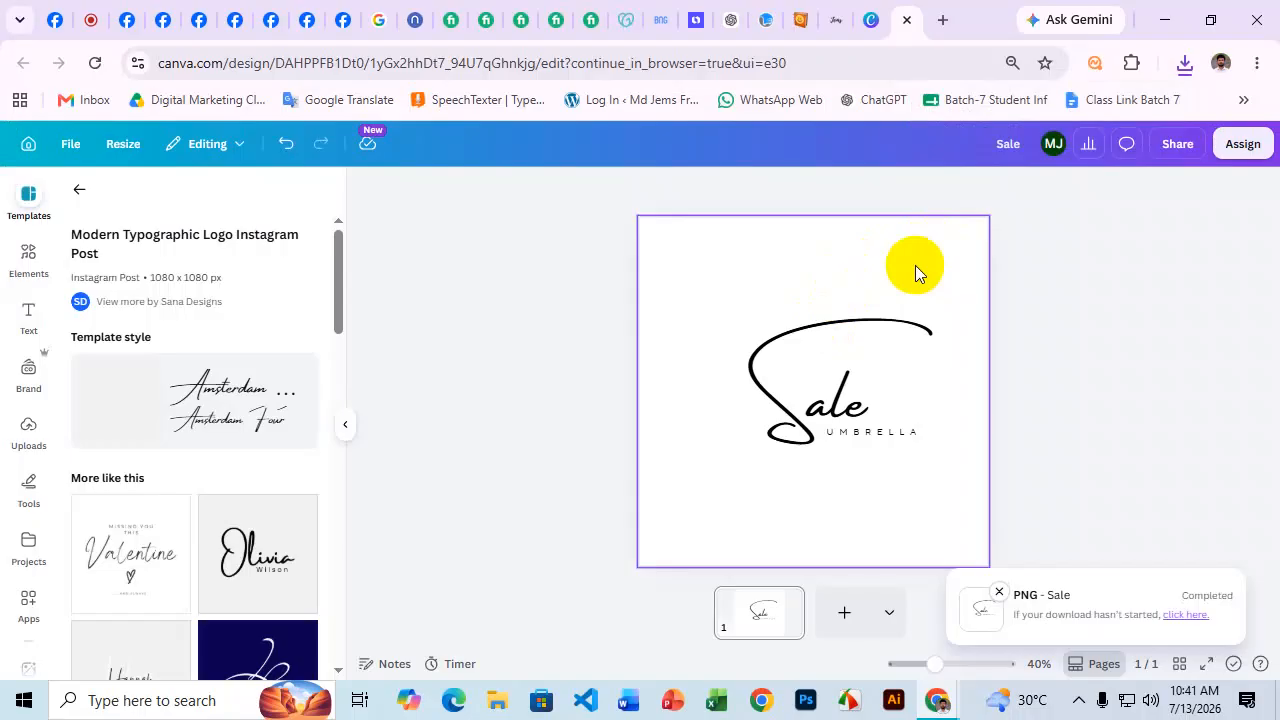
In Facebook, switch to acting as the SaleUmbrella Page.
left_click(132, 13)
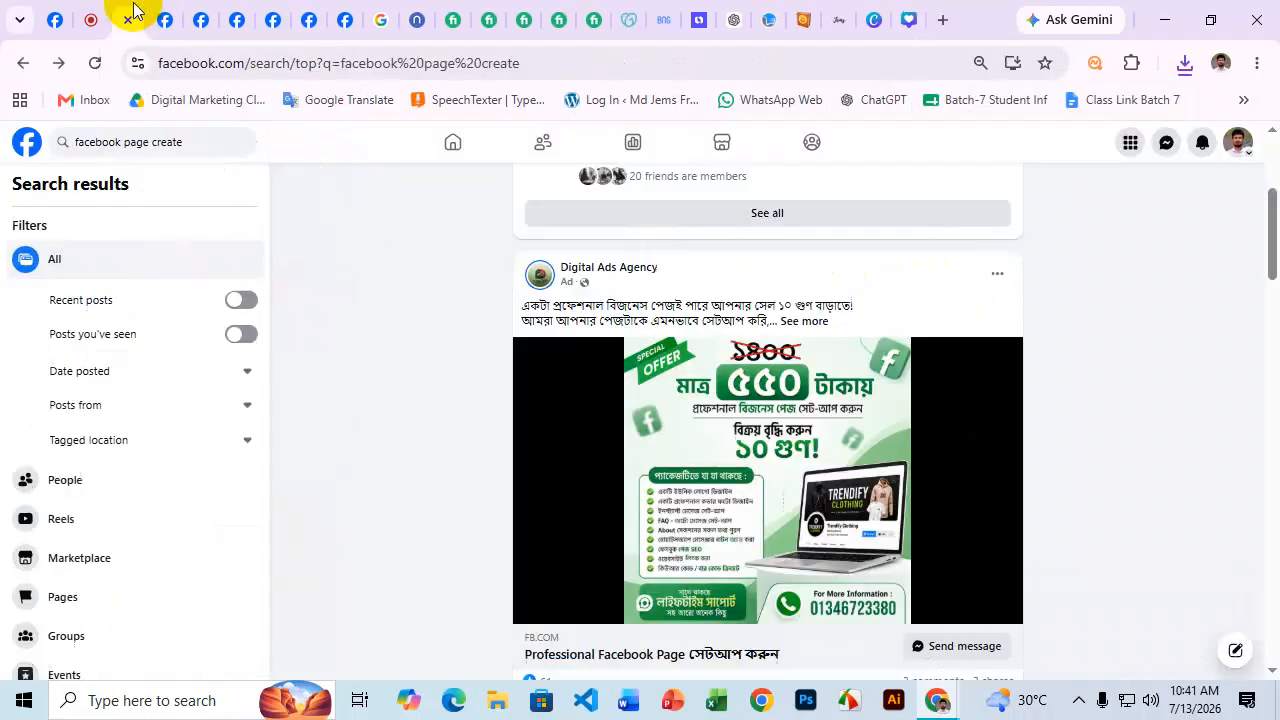
left_click(47, 15)
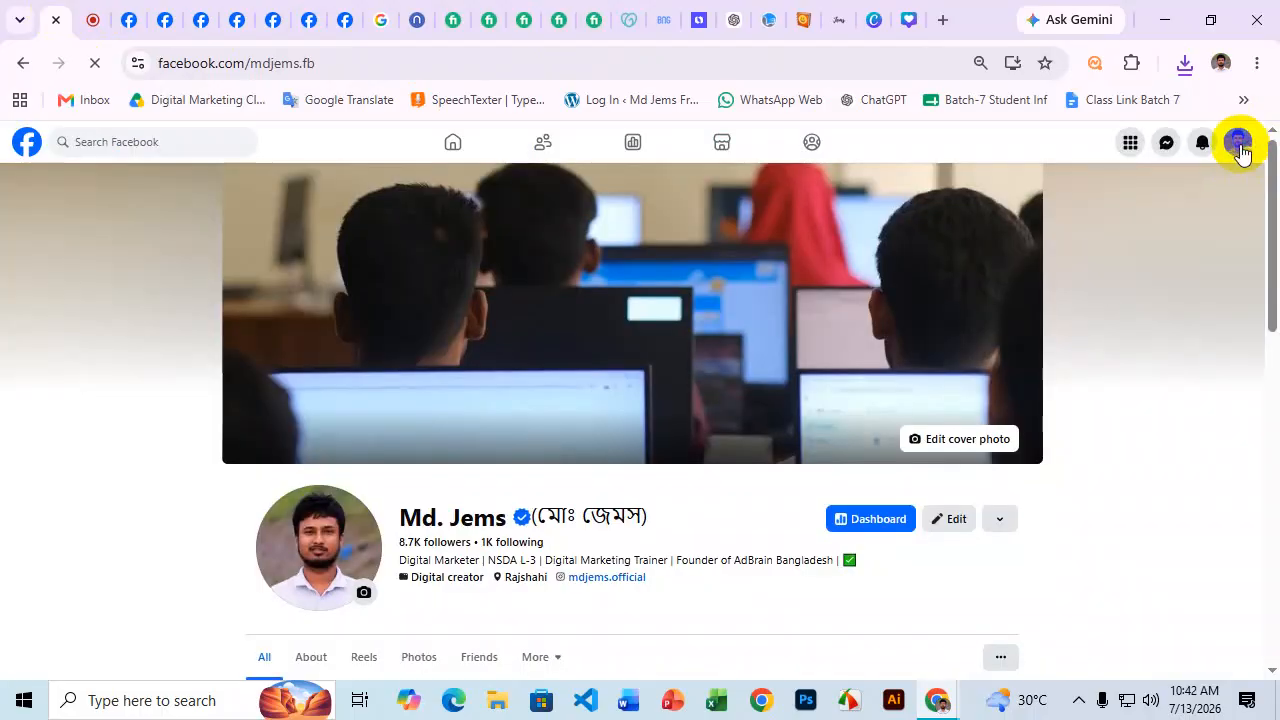
left_click(1240, 145)
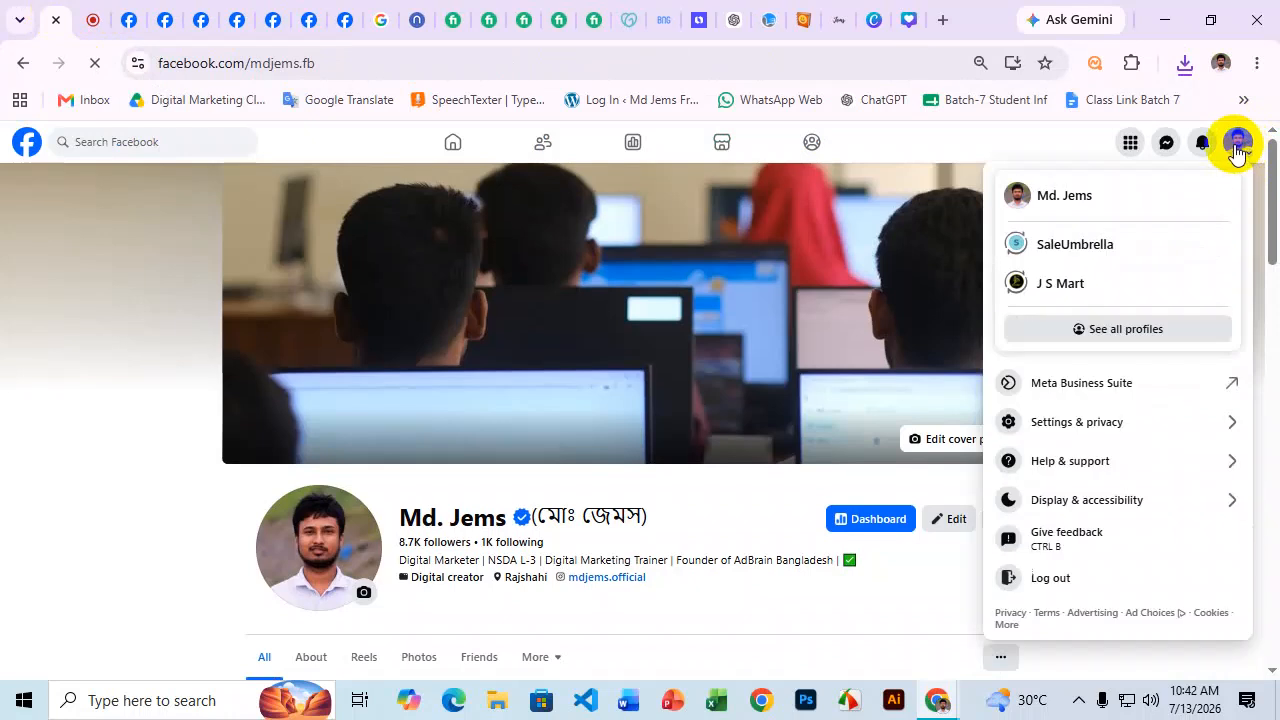
left_click(1097, 246)
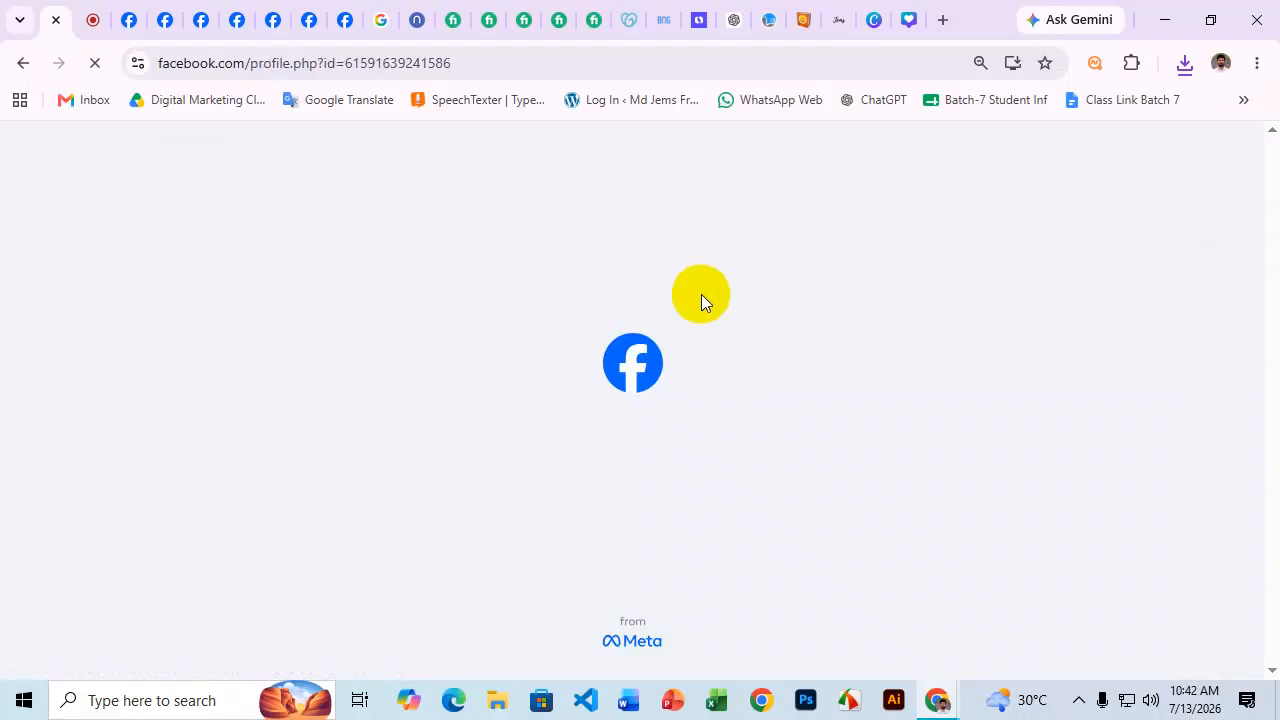
scroll(638, 480, "down", 5)
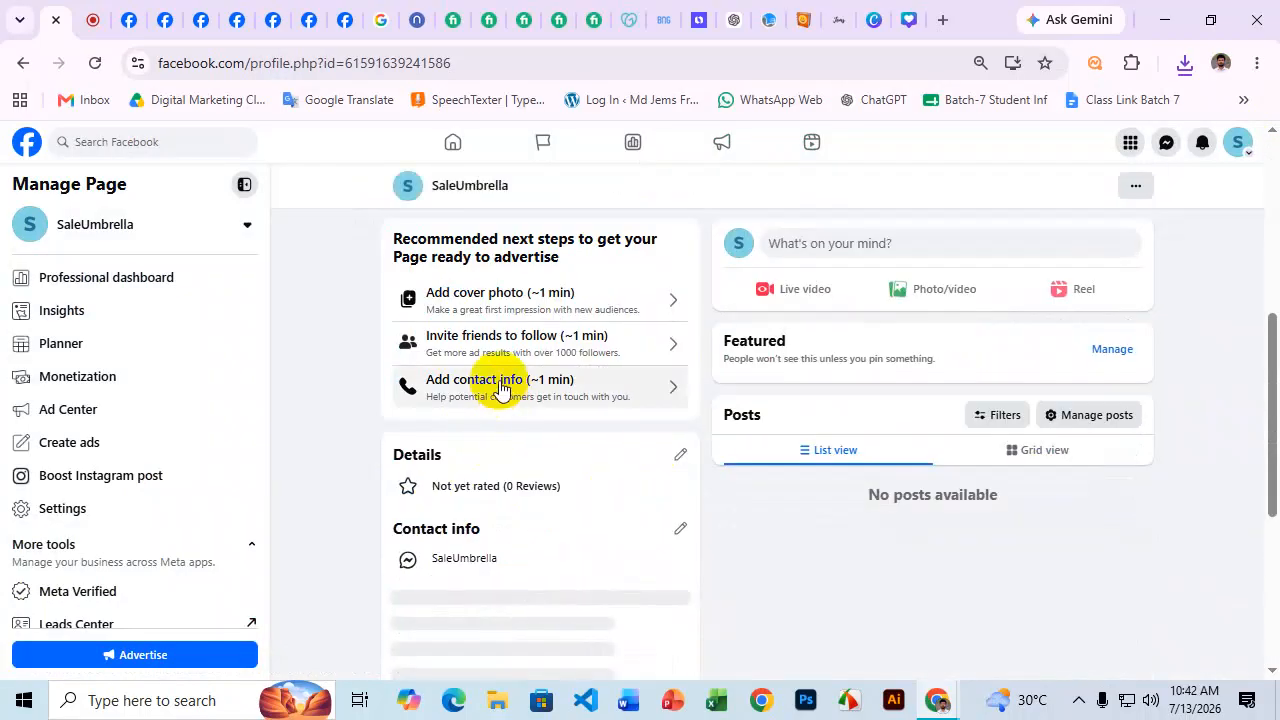
scroll(500, 386, "up", 4)
left_click(499, 521)
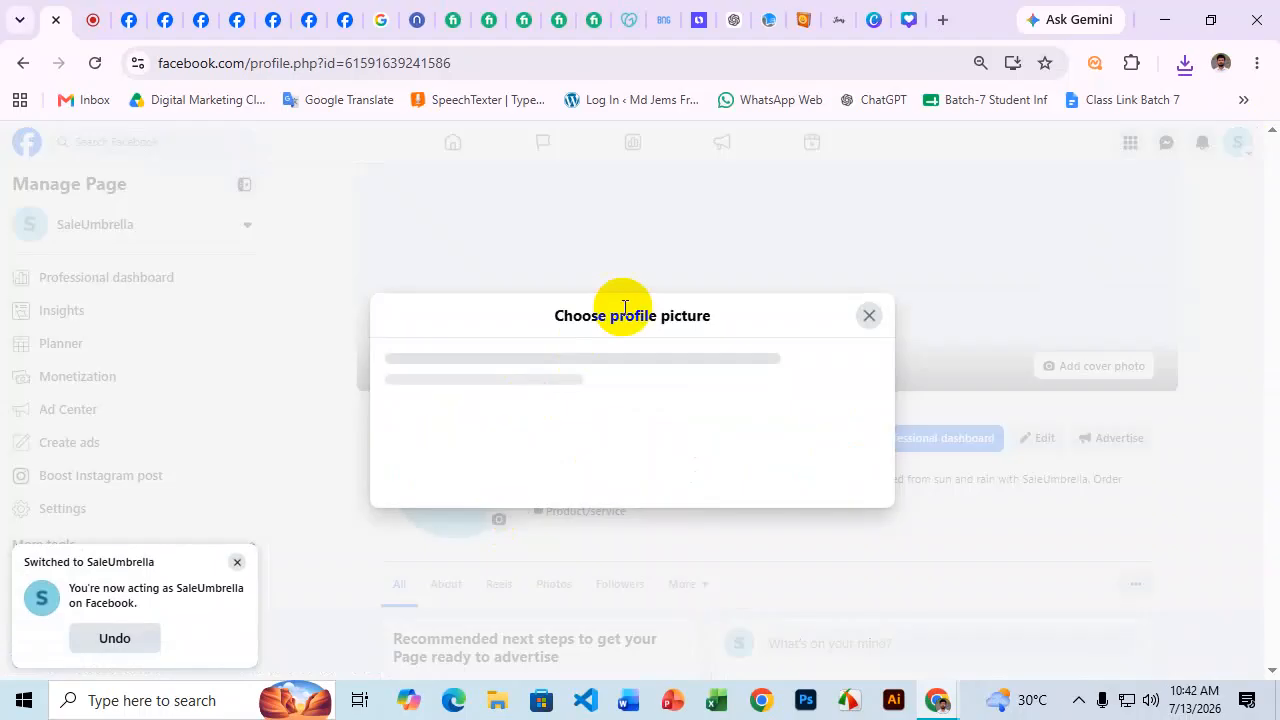
left_click(641, 236)
left_click(250, 160)
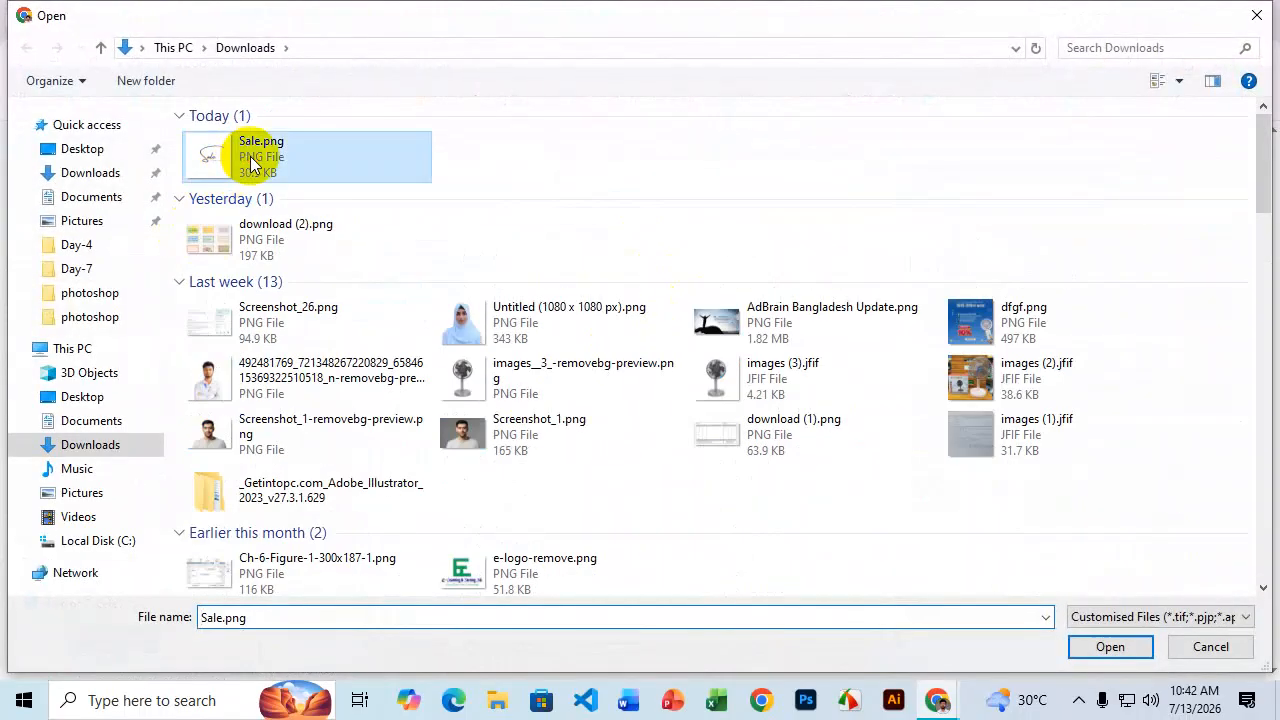
left_click(1108, 647)
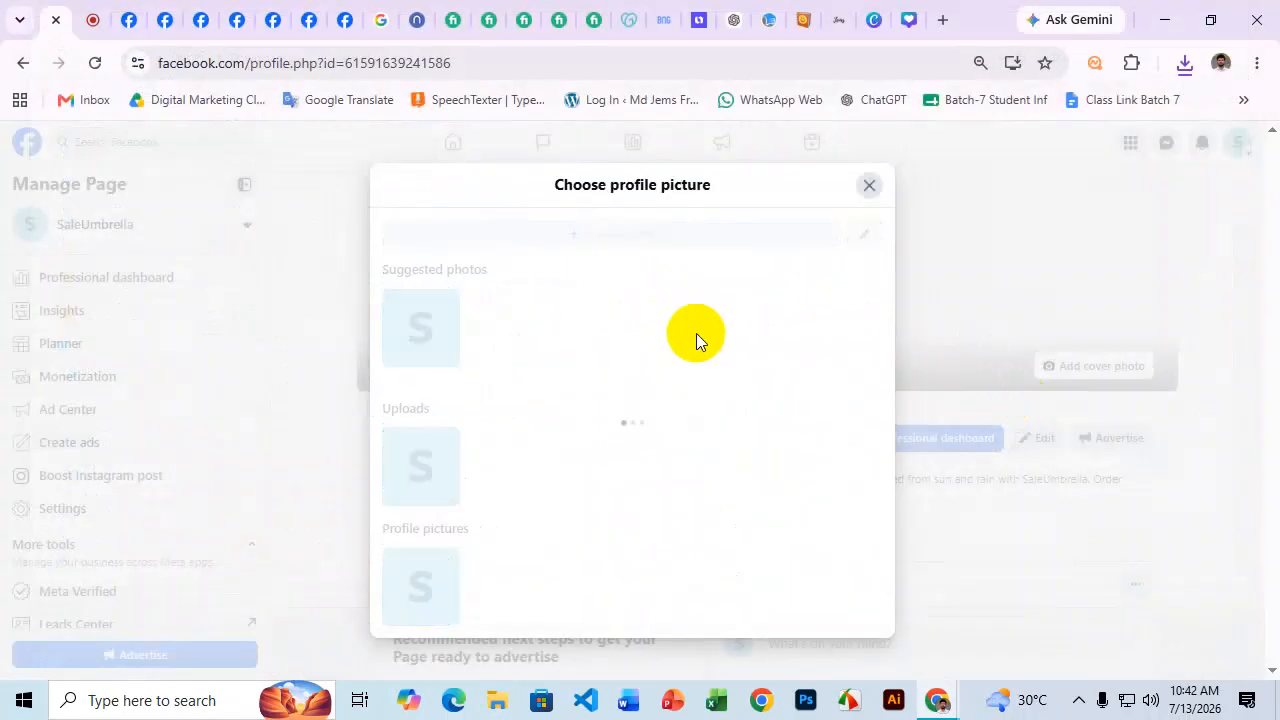
mouse_move(490, 628)
left_mouse_down()
mouse_move(513, 632)
mouse_move(499, 633)
left_mouse_up()
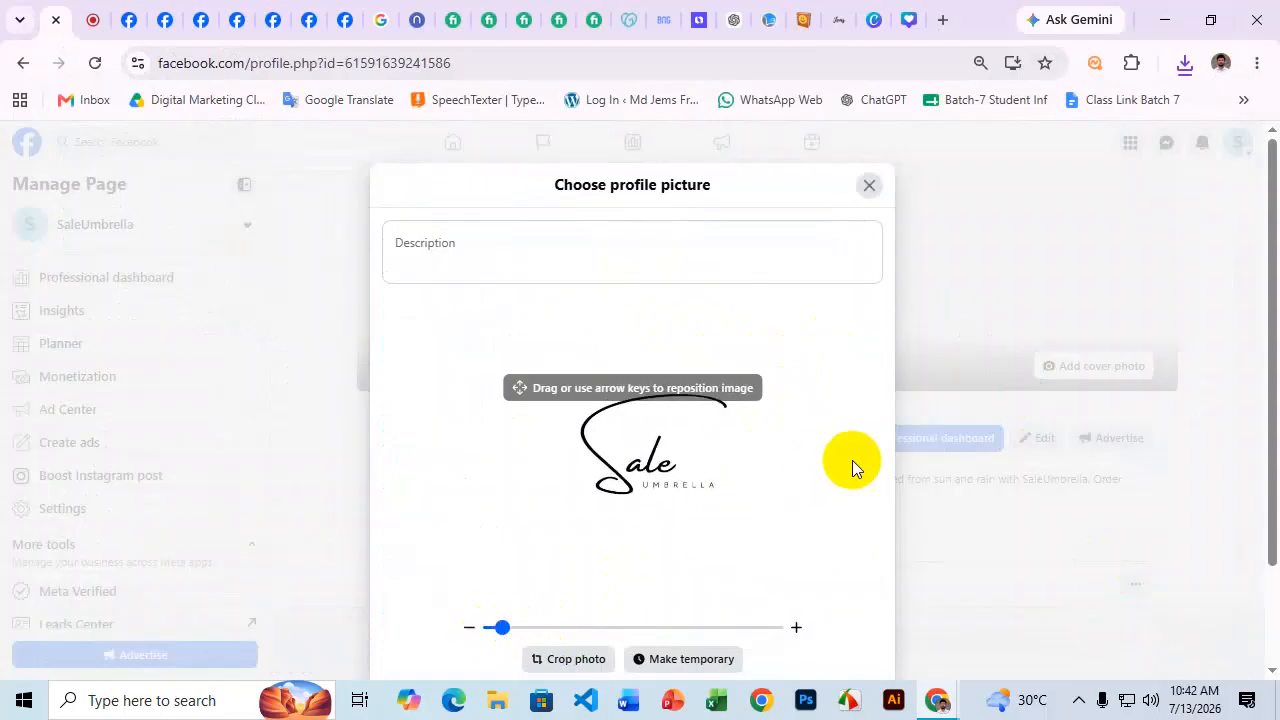
scroll(888, 446, "down", 2)
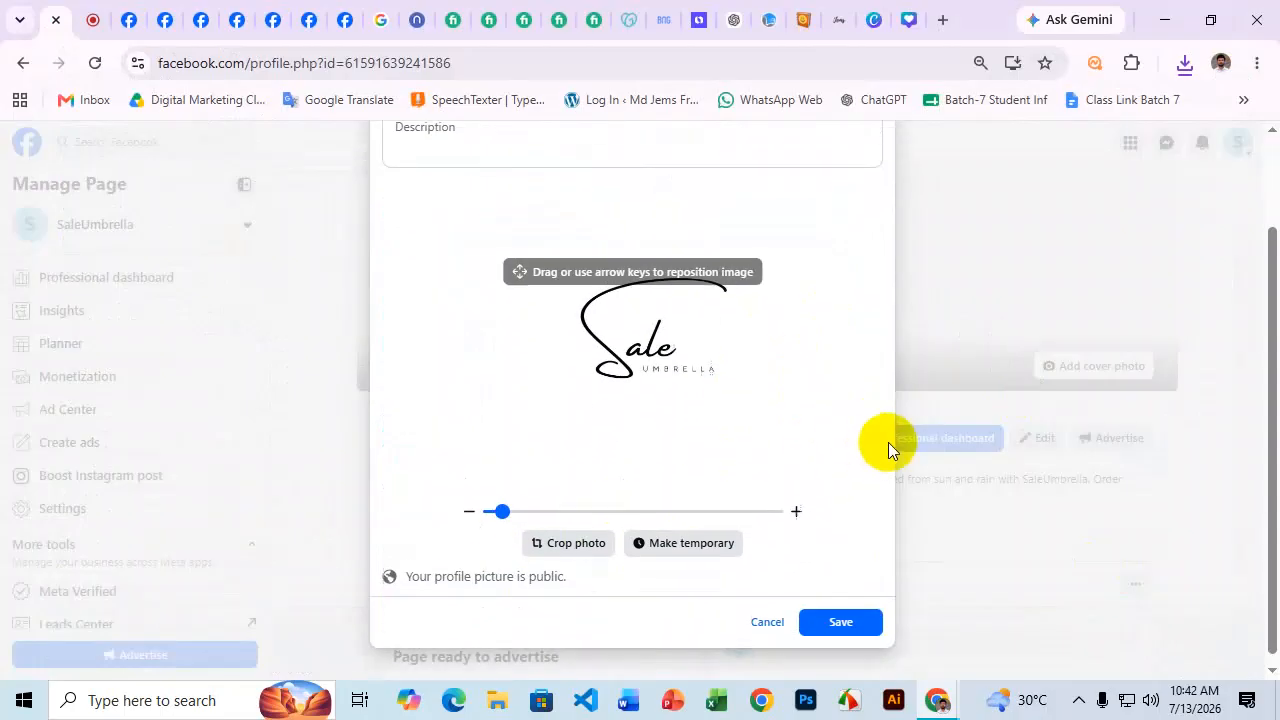
left_click(843, 622)
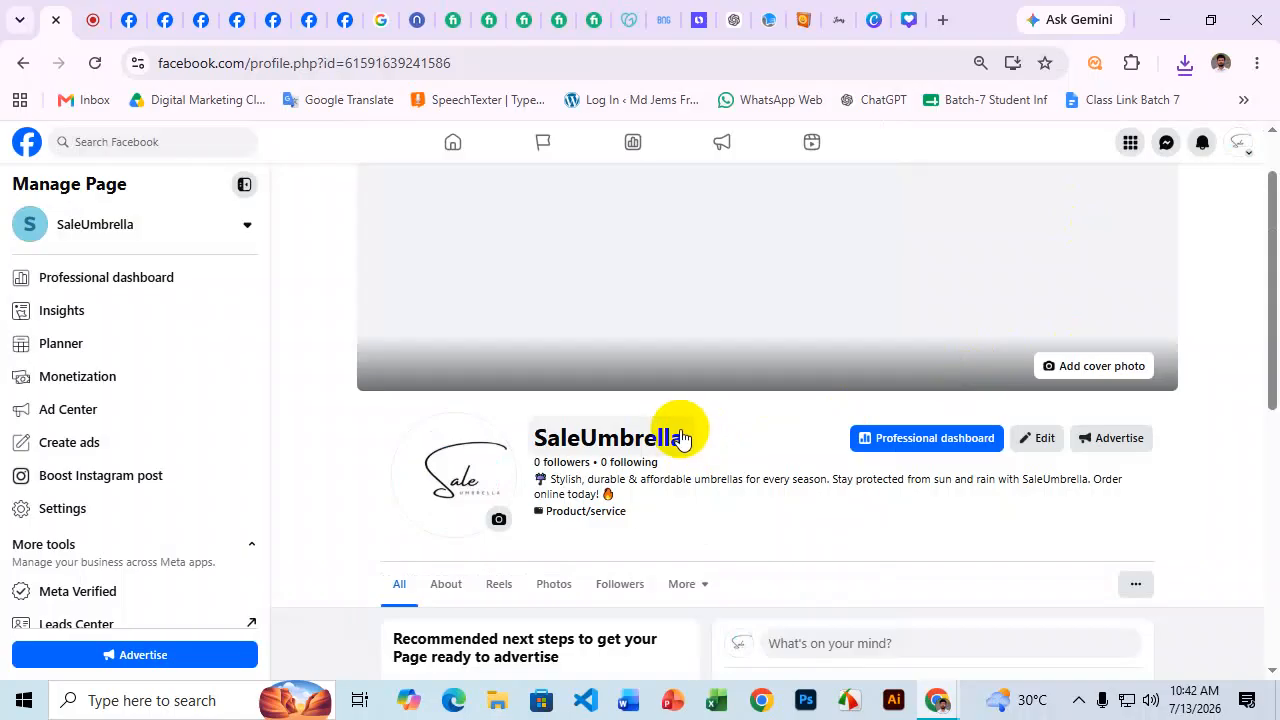
scroll(680, 437, "up", 1)
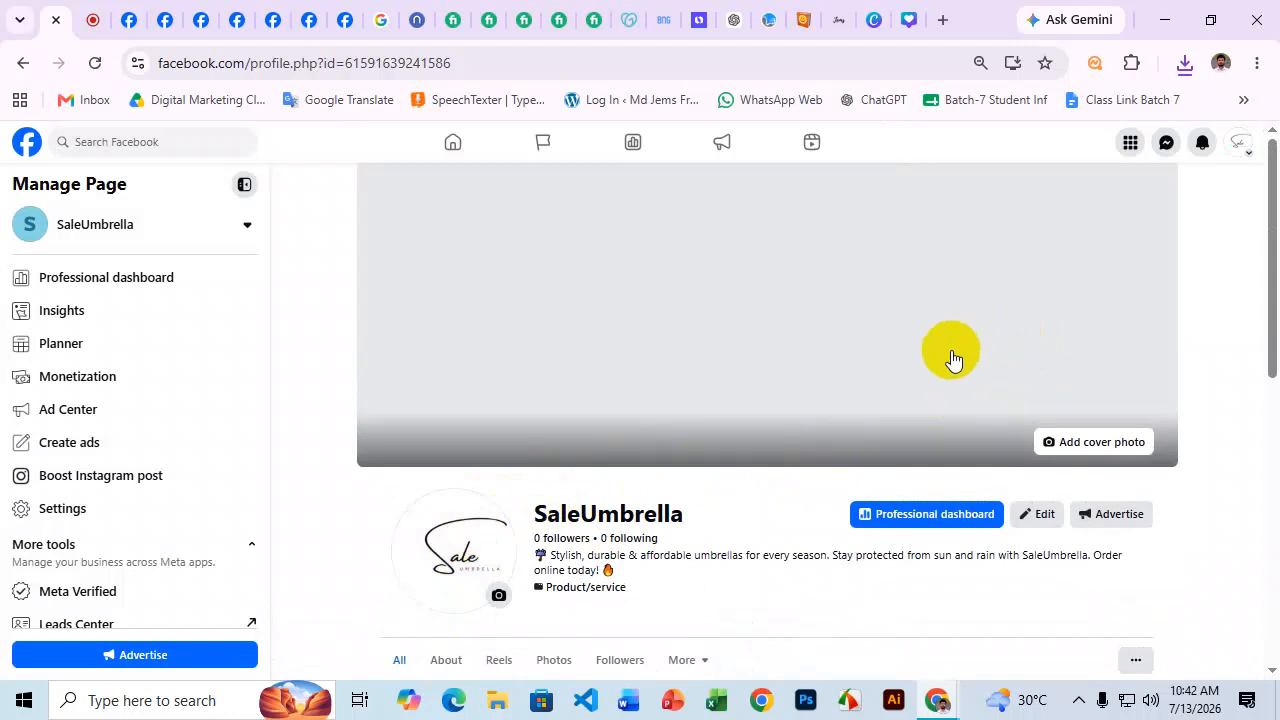
left_click(945, 21)
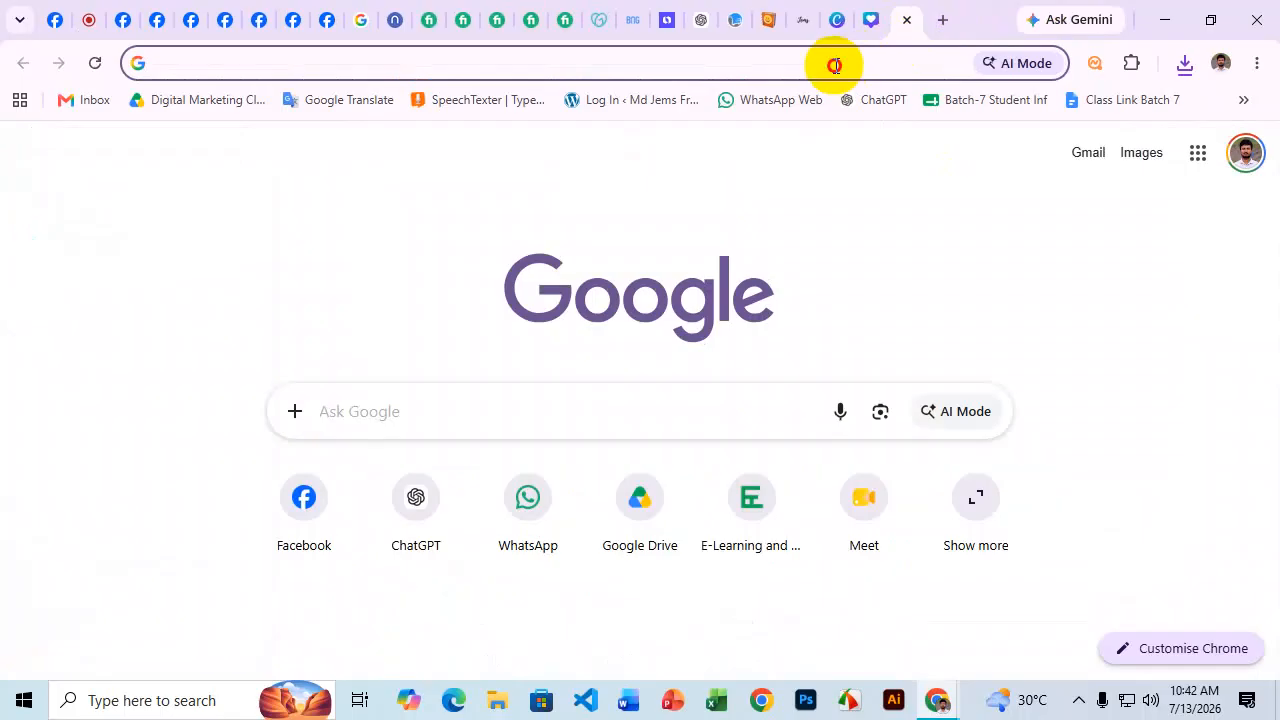
Search 'facebook cover photo mobile view size' and highlight the 640 by 360 pixels AI answer.
left_click(834, 65)
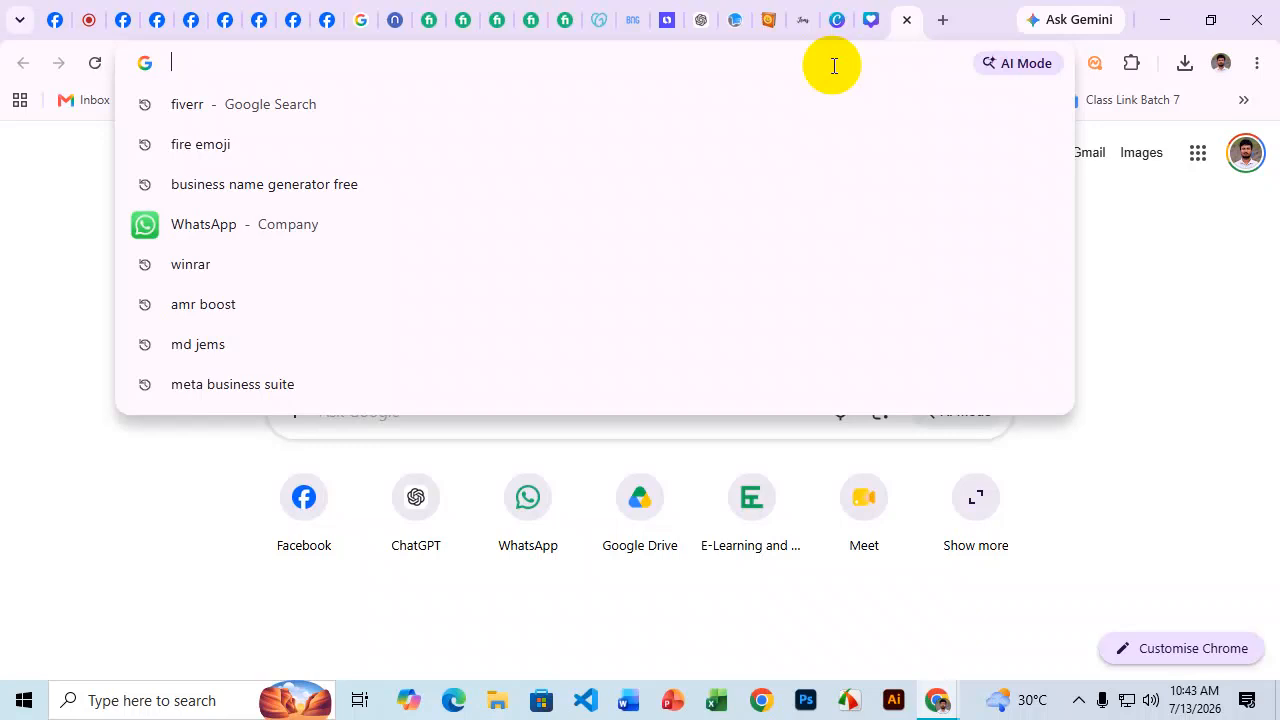
type("faceb")
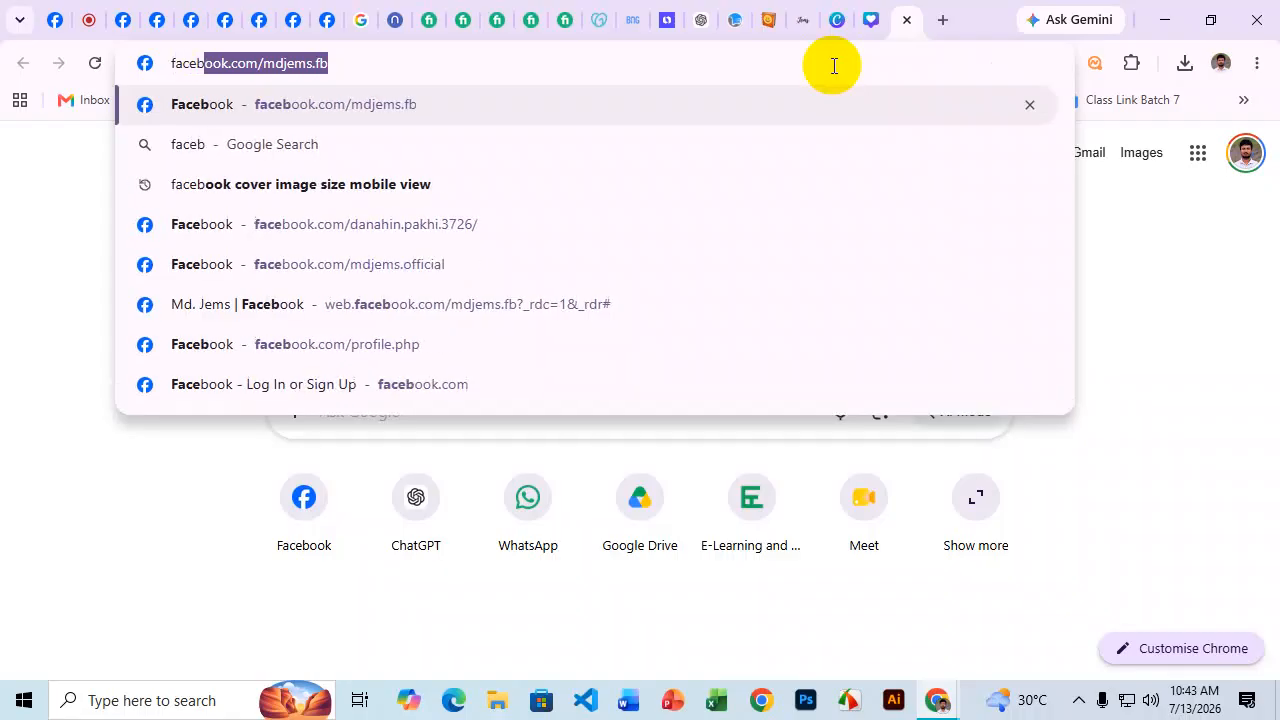
type("ook co")
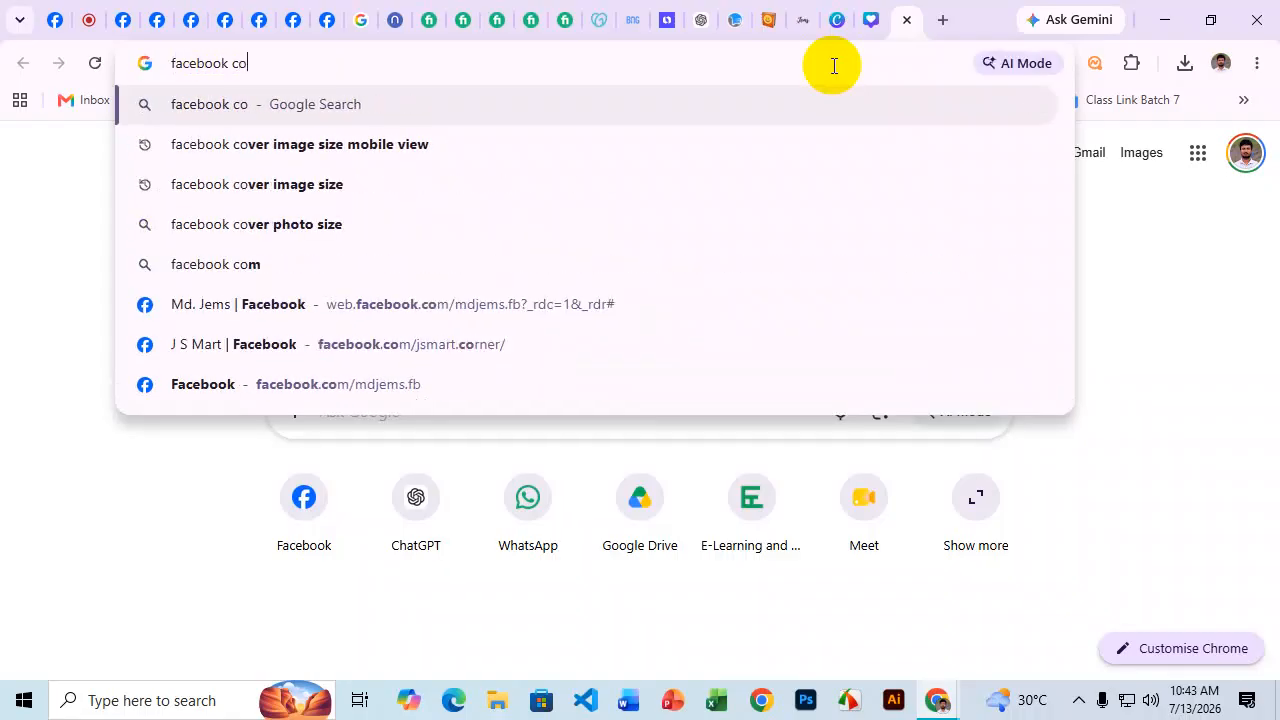
type("ver photo")
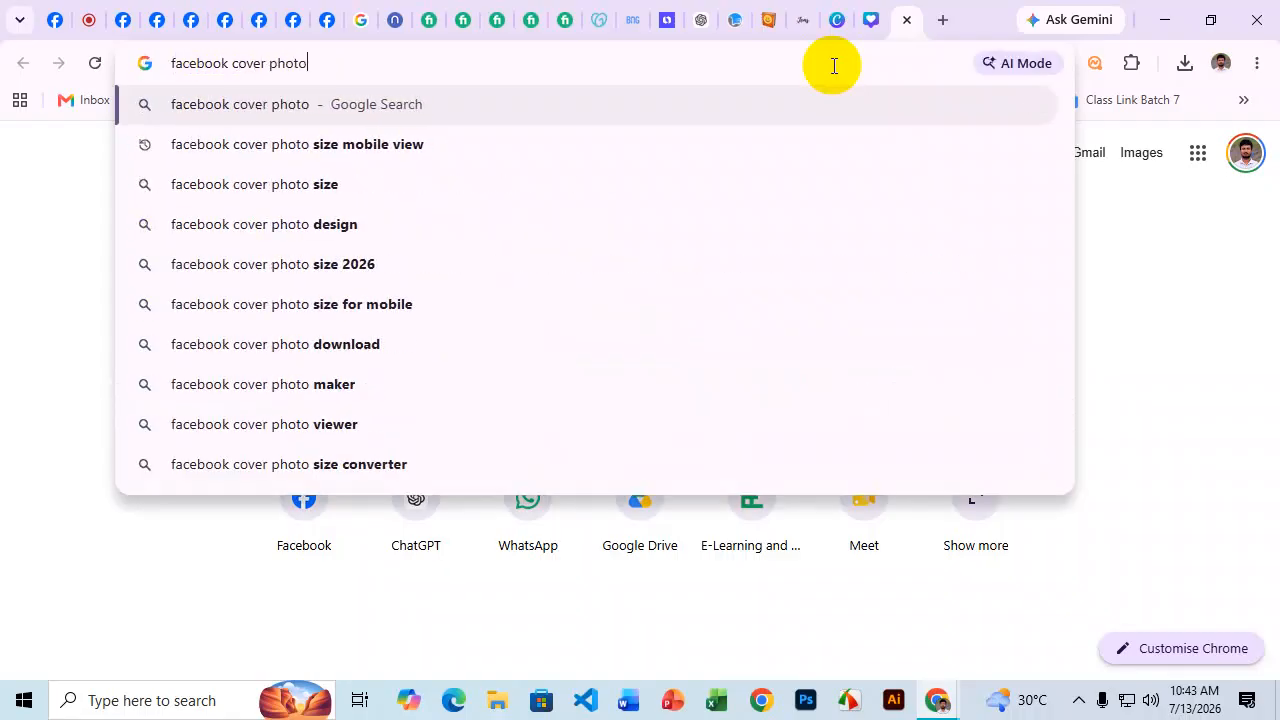
type(" mobile")
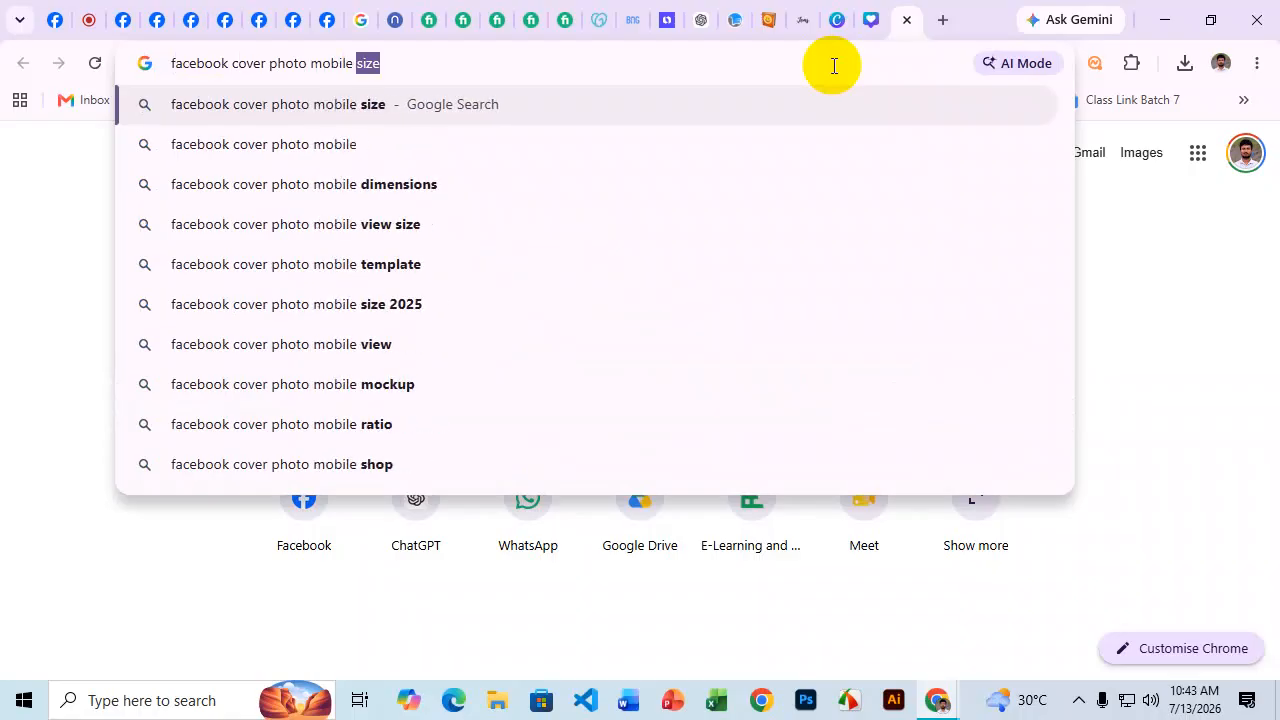
type(" view size")
key("Return")
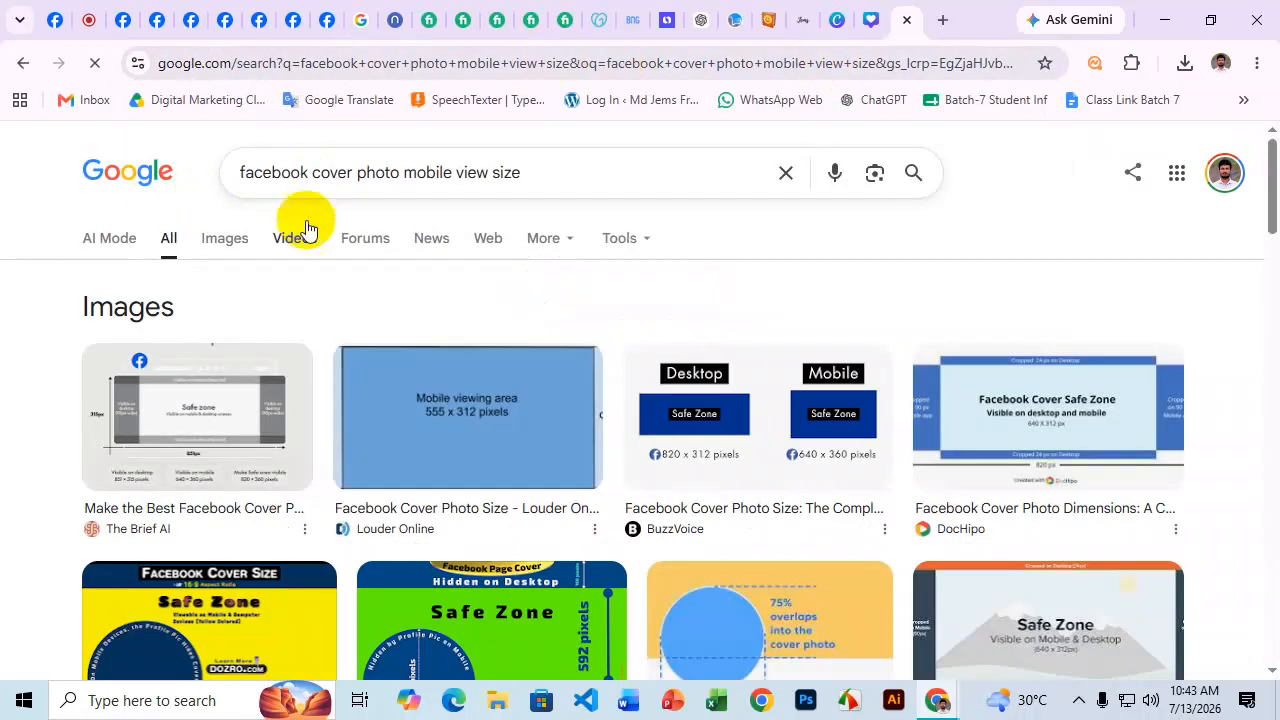
left_click(116, 240)
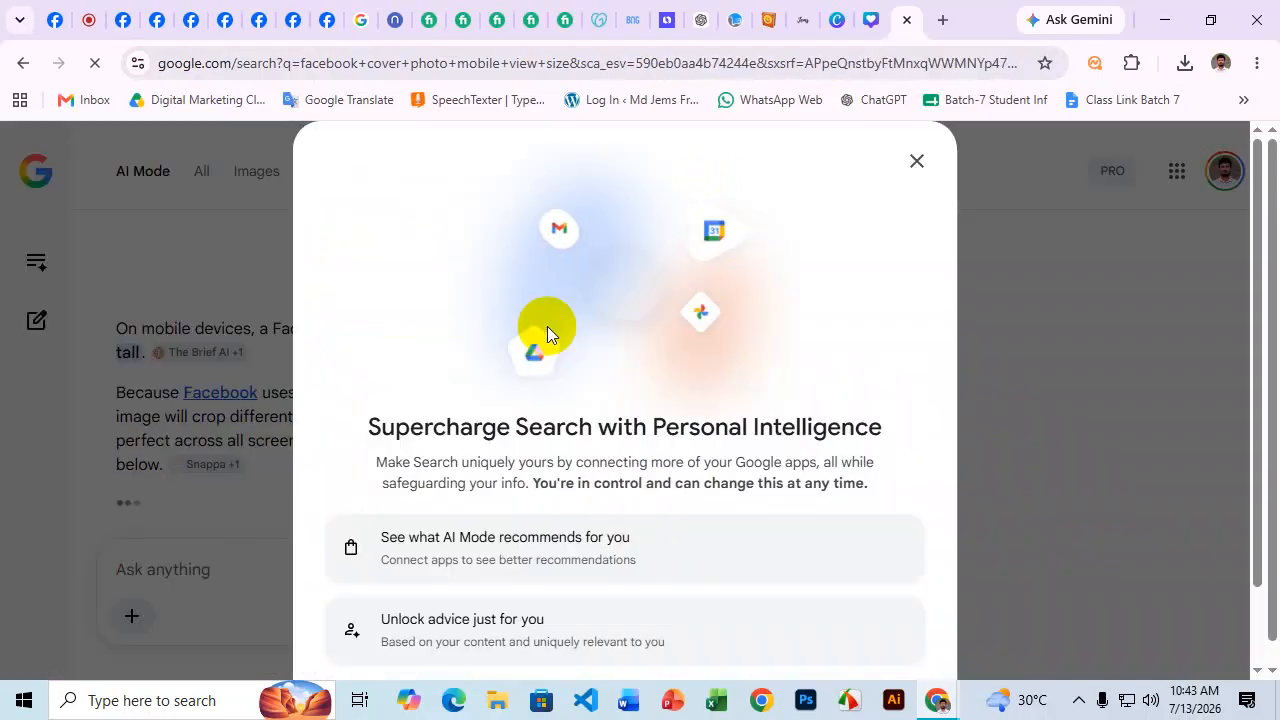
left_click(916, 161)
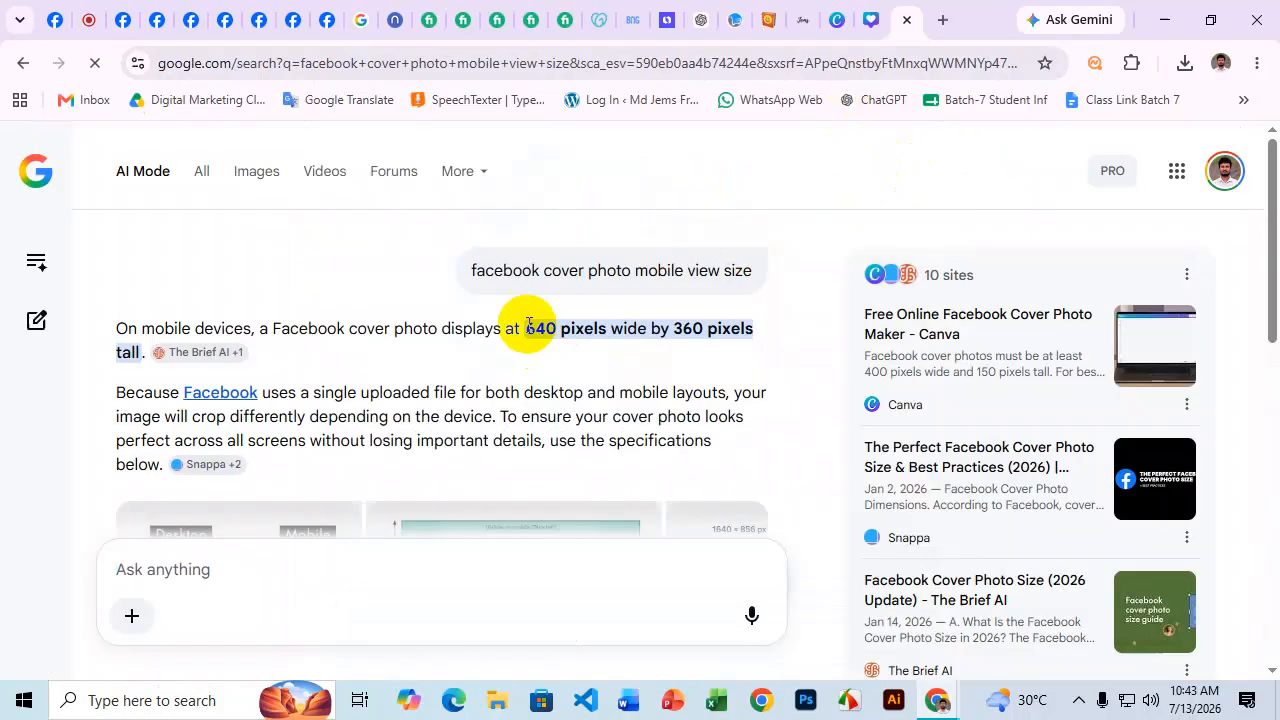
left_click_drag(526, 328, 707, 328)
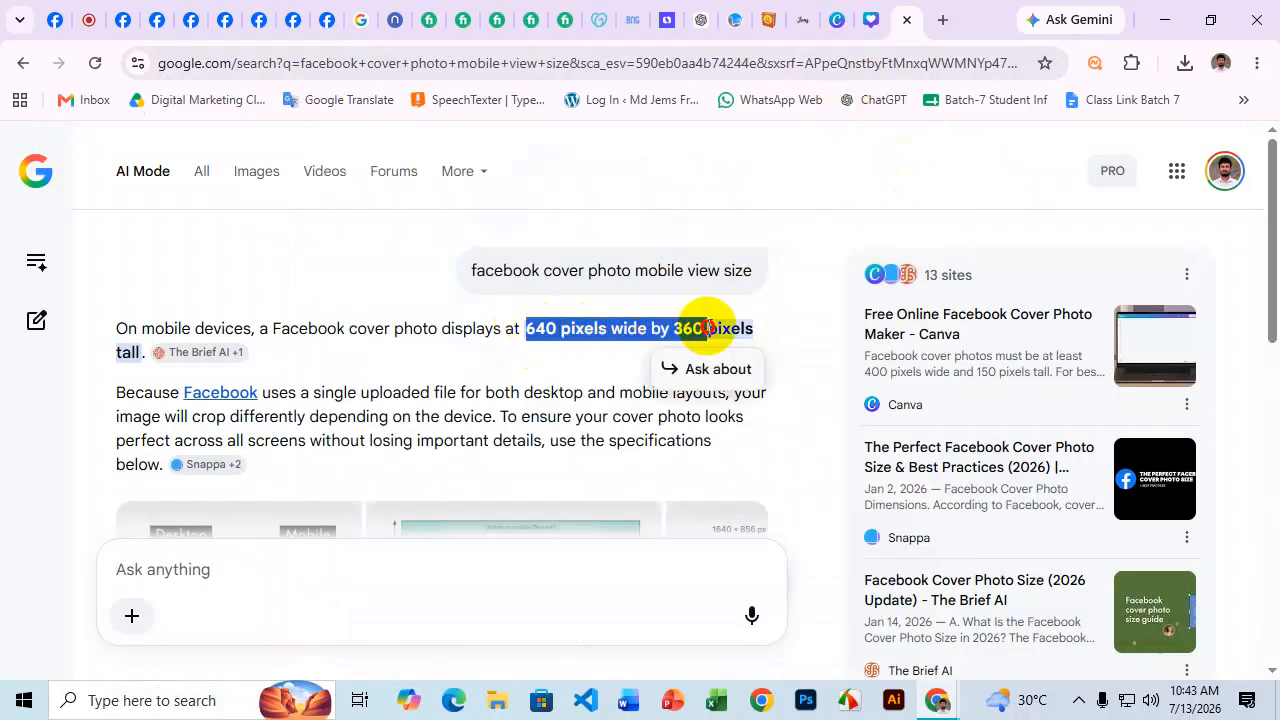
Return to Canva Home in the browser and choose Custom size for a new design.
left_click(871, 19)
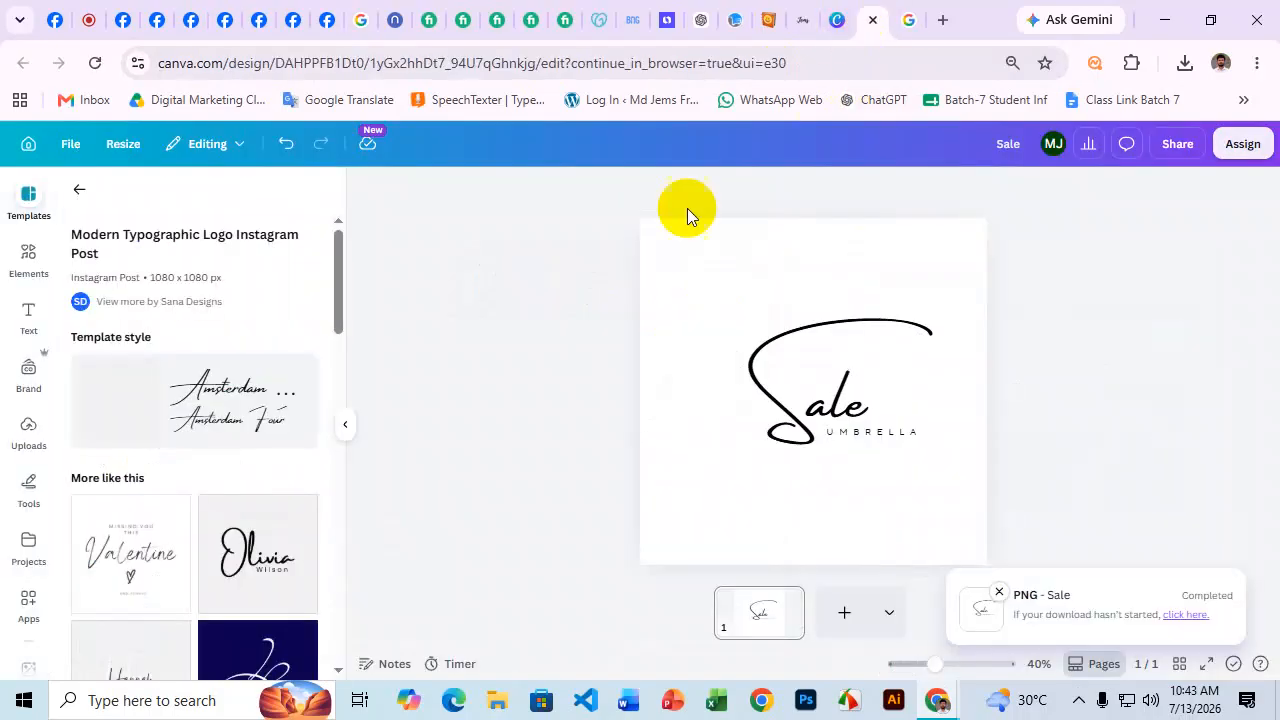
left_click(36, 152)
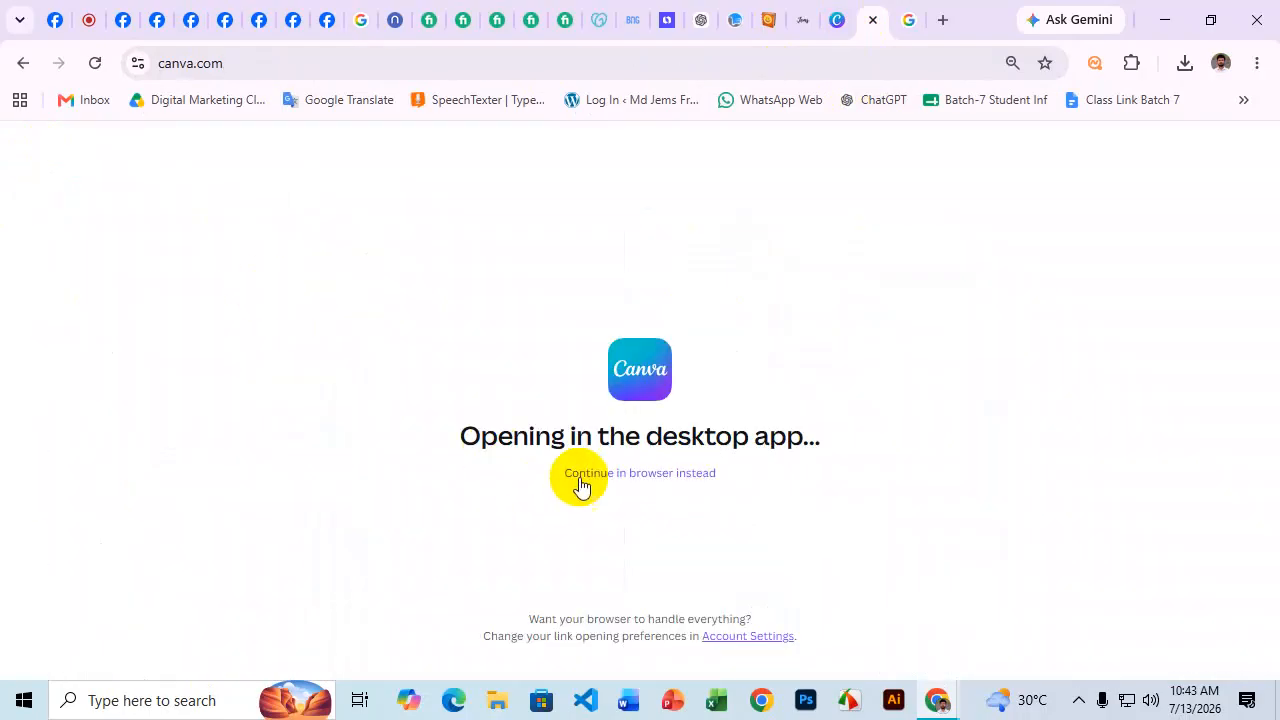
left_click(585, 474)
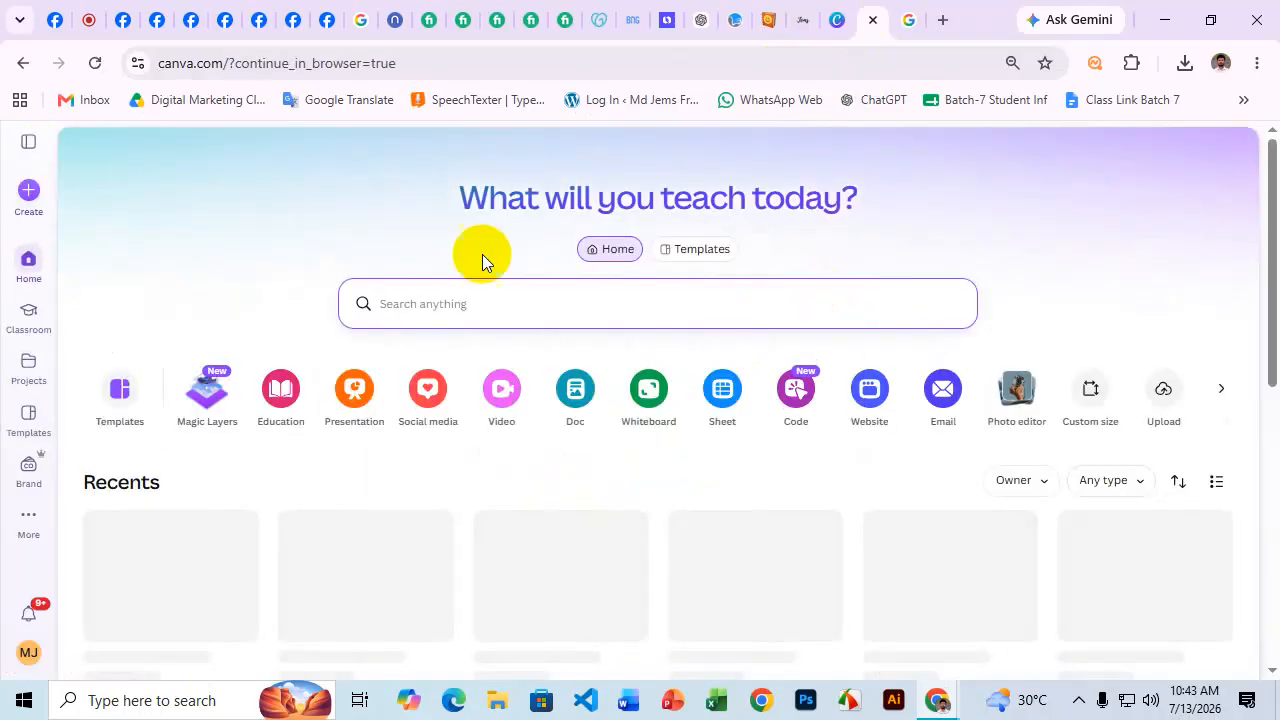
left_click(24, 190)
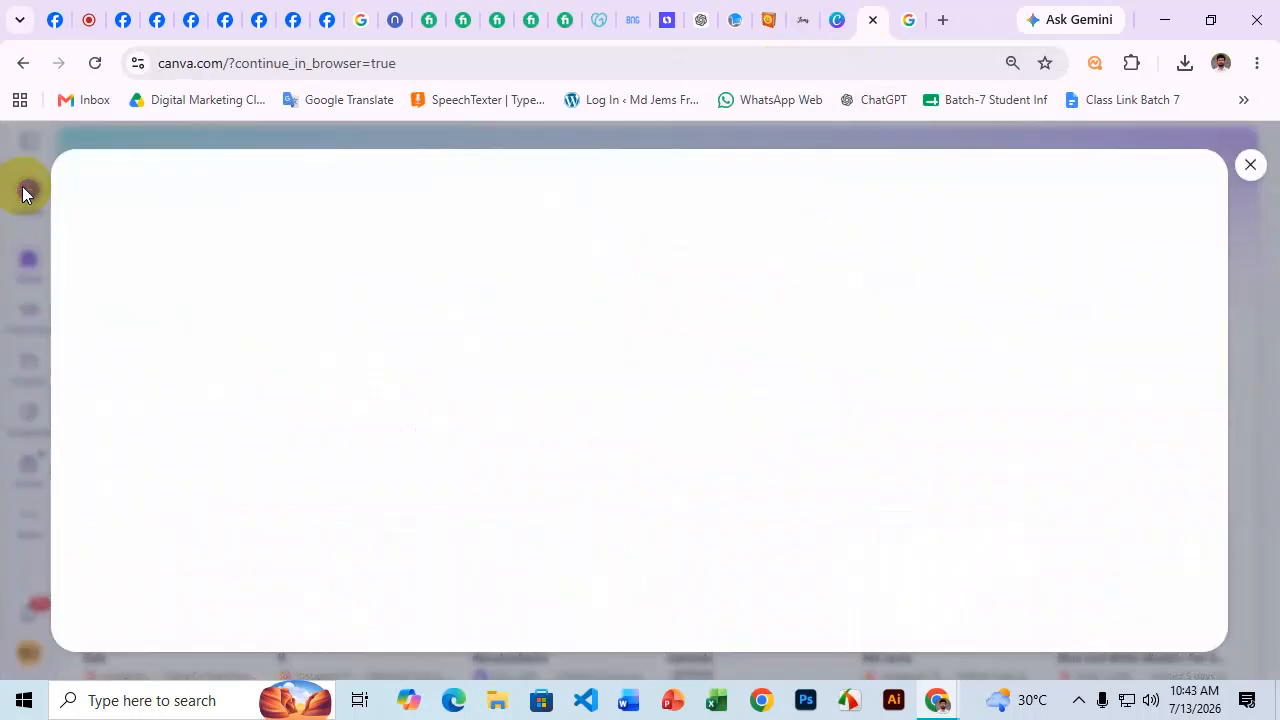
scroll(175, 560, "down", 1)
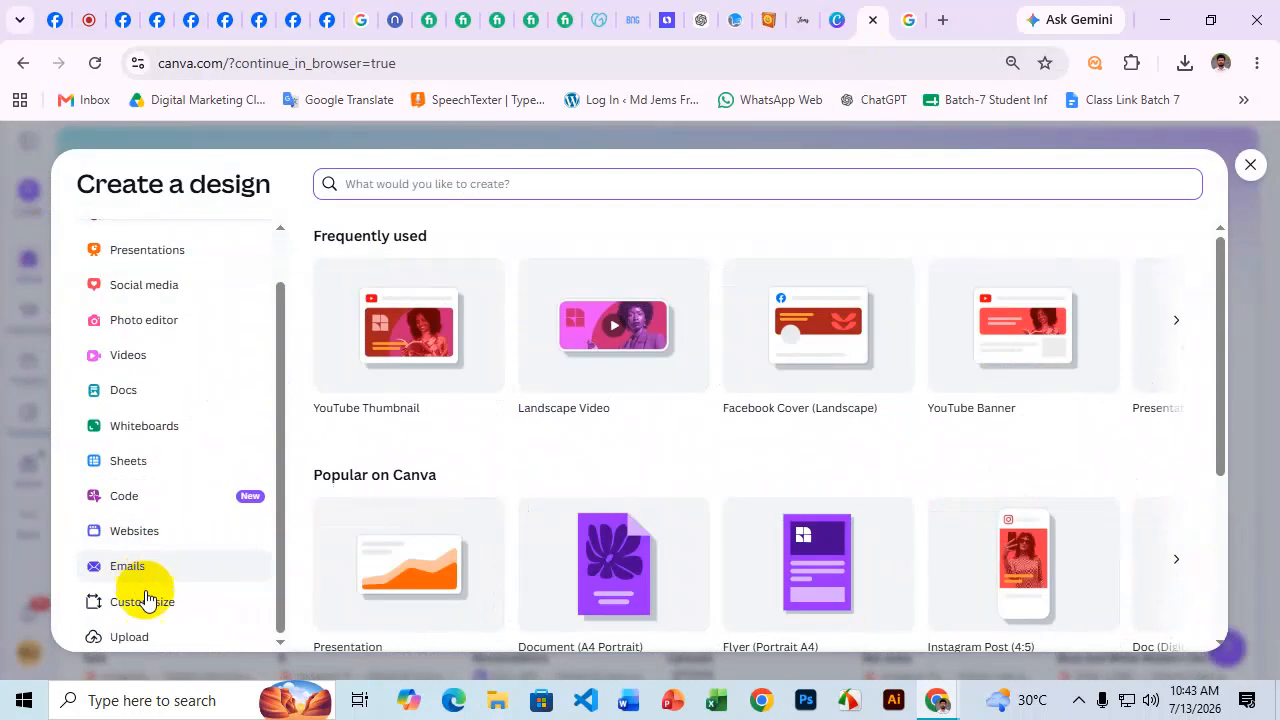
left_click(155, 604)
Create a custom design 640 px wide by 360 px high.
left_click(441, 249)
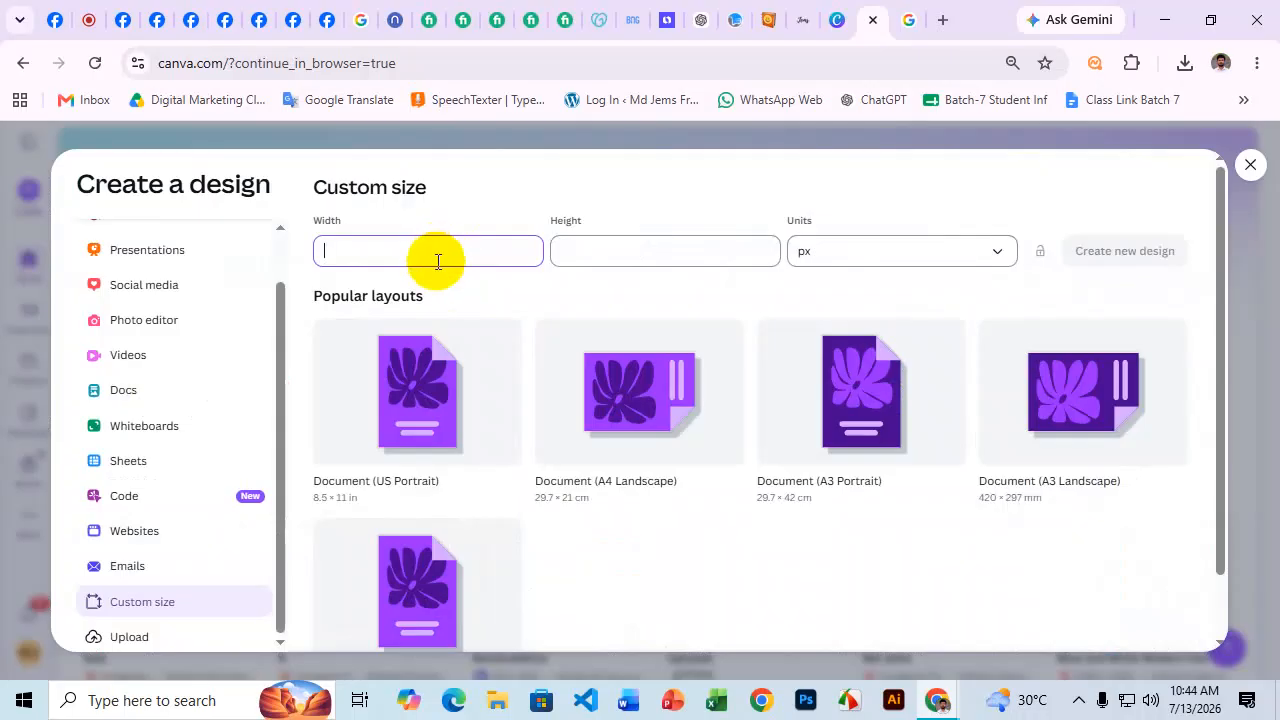
type("40")
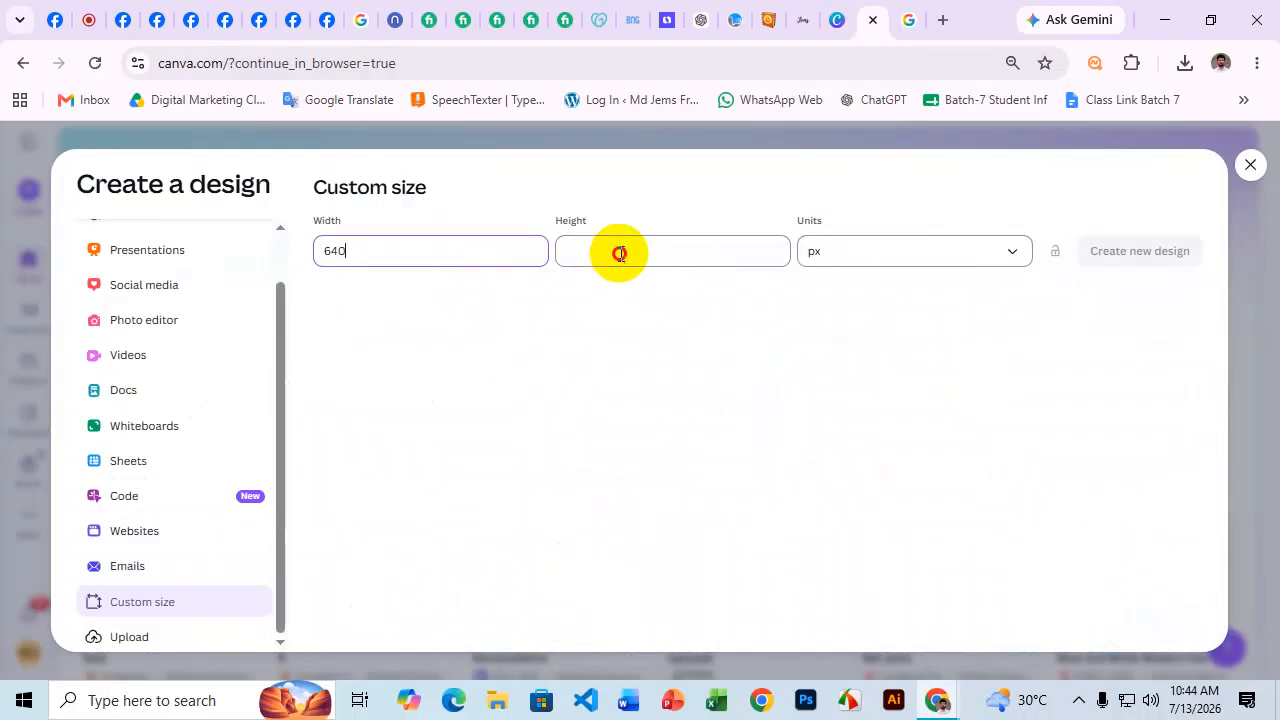
left_click(617, 251)
left_click(404, 254)
left_click(627, 250)
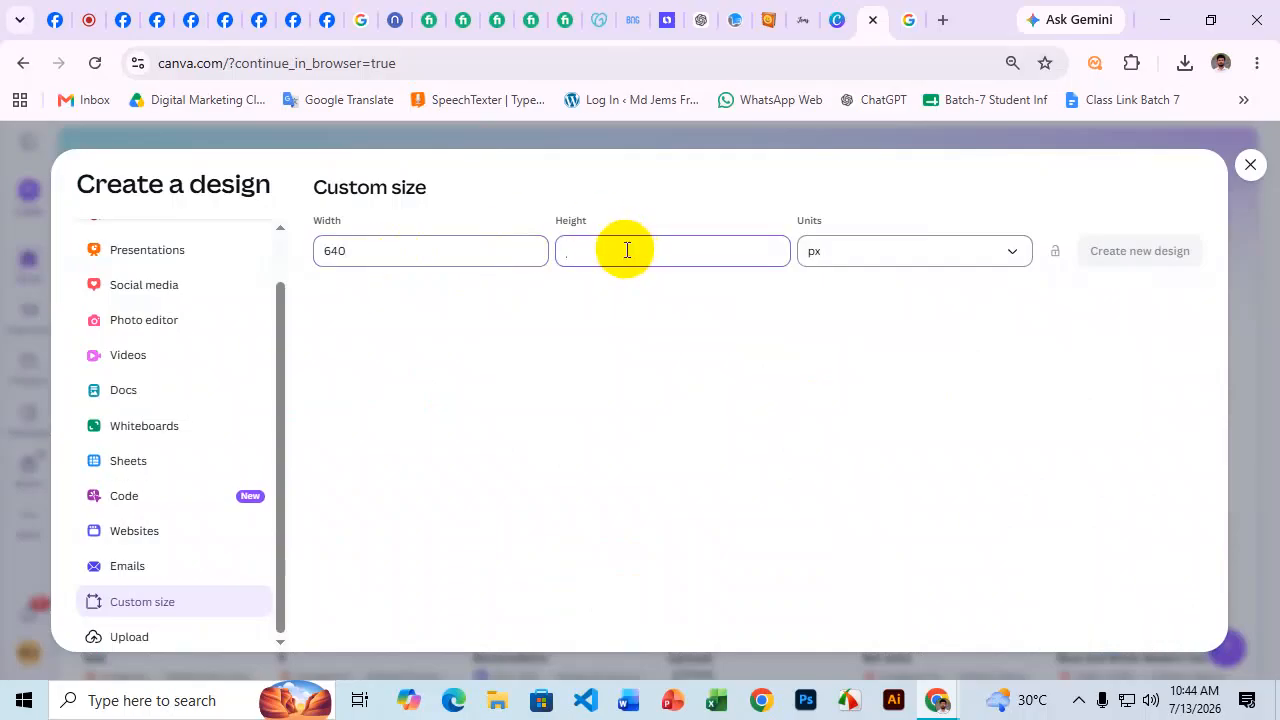
type("6")
key("BackSpace")
type("360")
left_click(1108, 247)
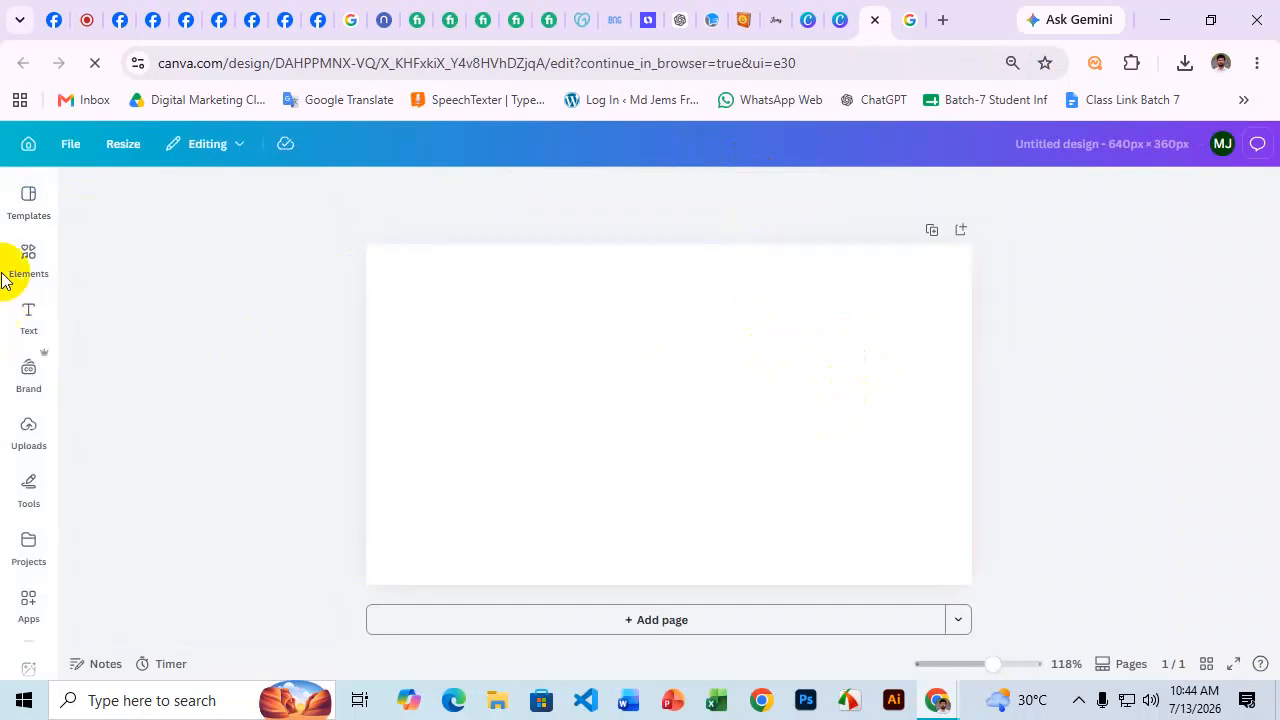
Search templates for 'Umbrella' and apply the Blue Simple Umbrella Sale Facebook Cover.
left_click(29, 198)
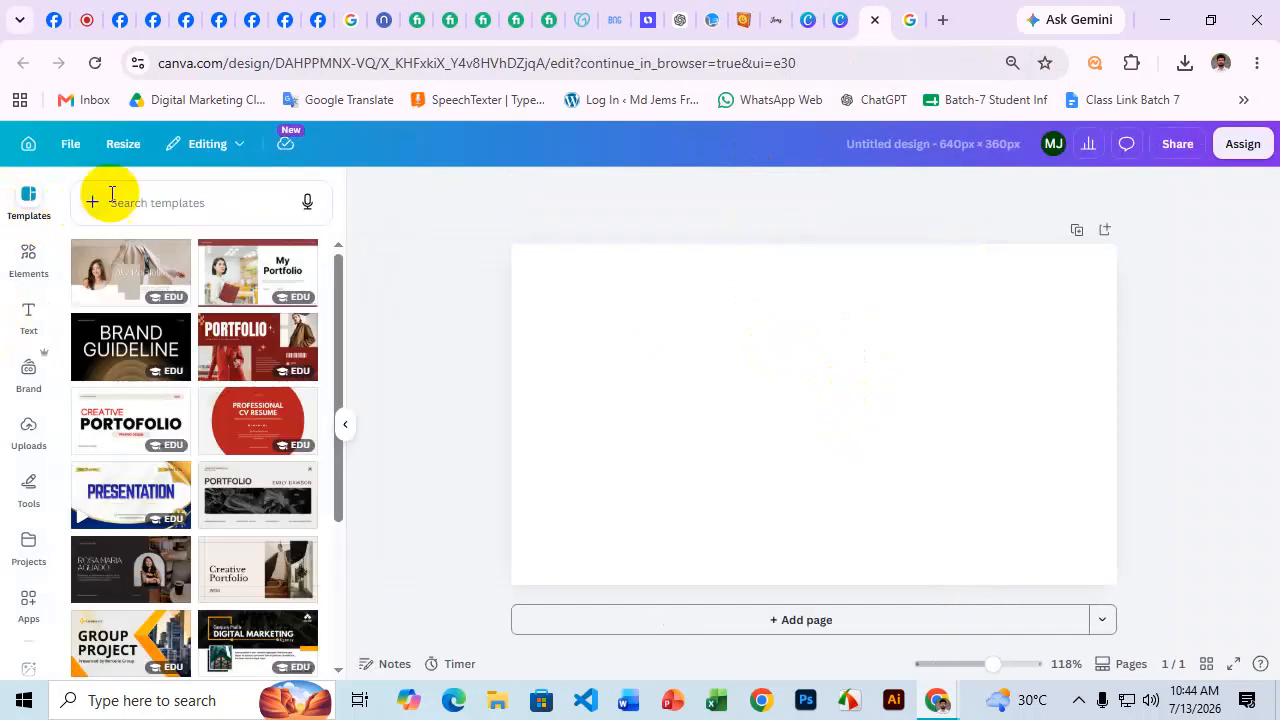
left_click(143, 204)
key("super+v")
scroll(230, 420, "down", 5)
left_click(151, 543)
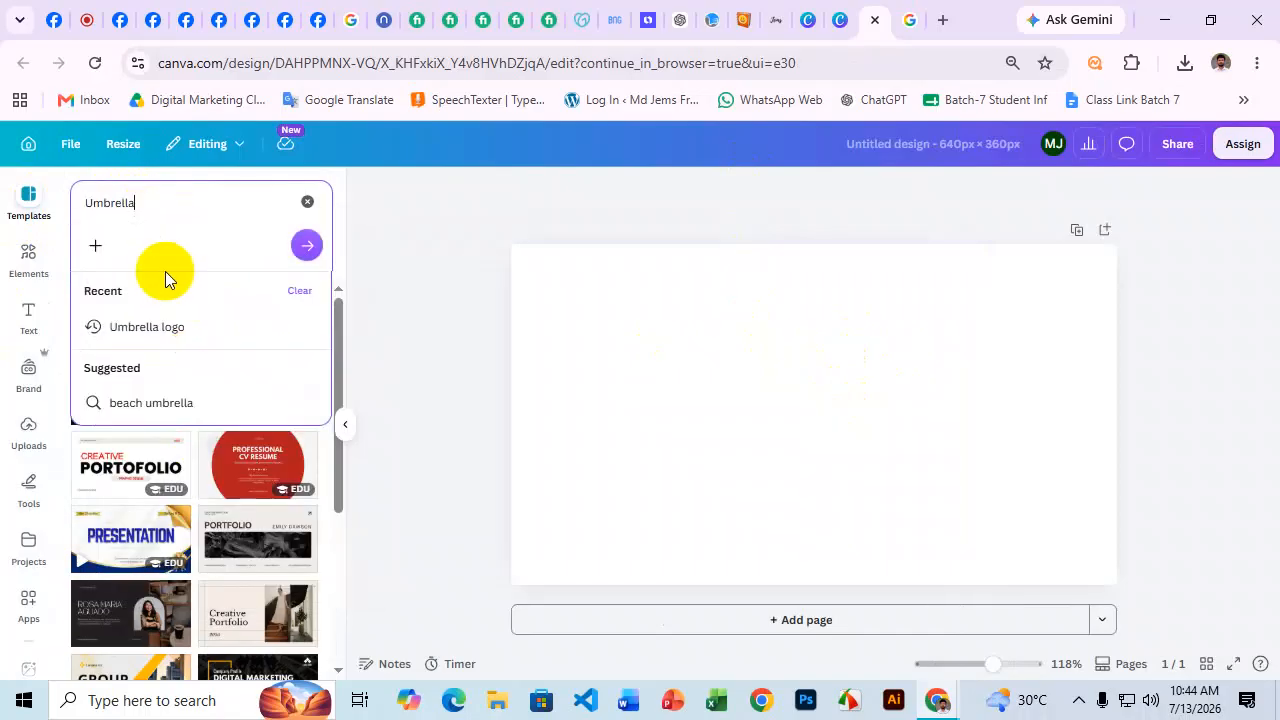
key("Return")
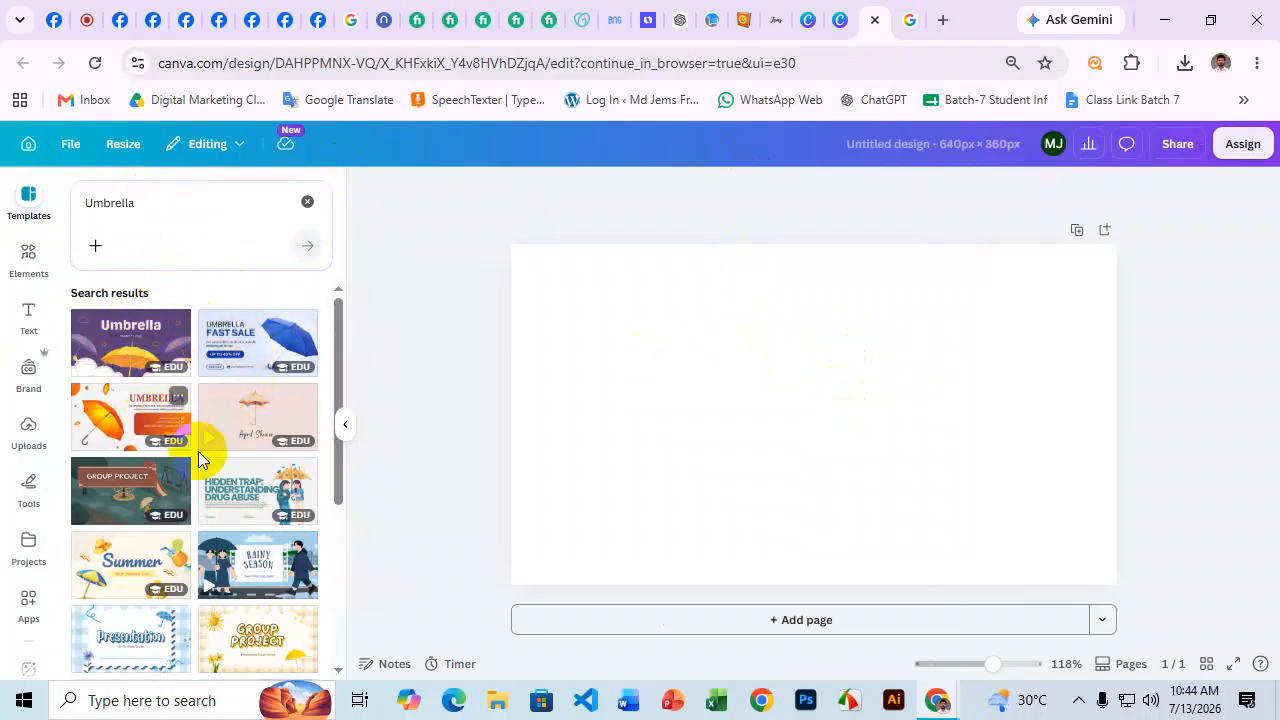
scroll(232, 525, "down", 2)
scroll(232, 540, "down", 5)
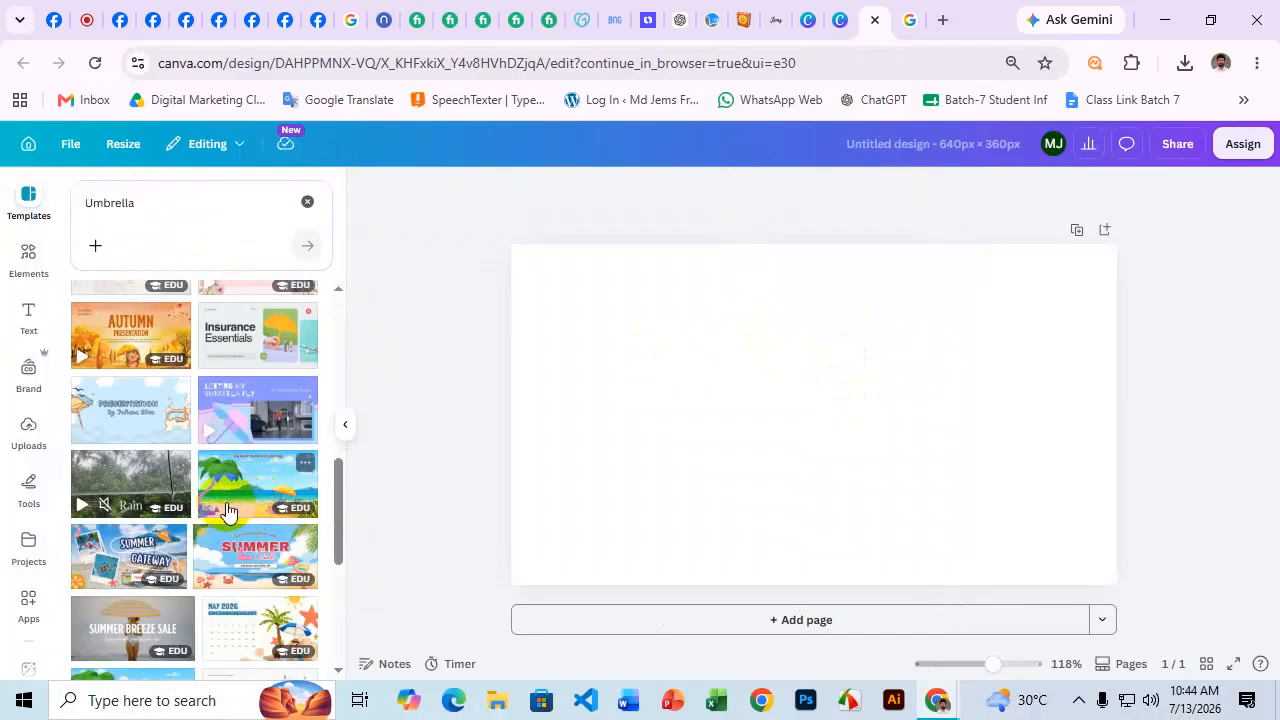
scroll(258, 505, "down", 3)
scroll(258, 497, "down", 10)
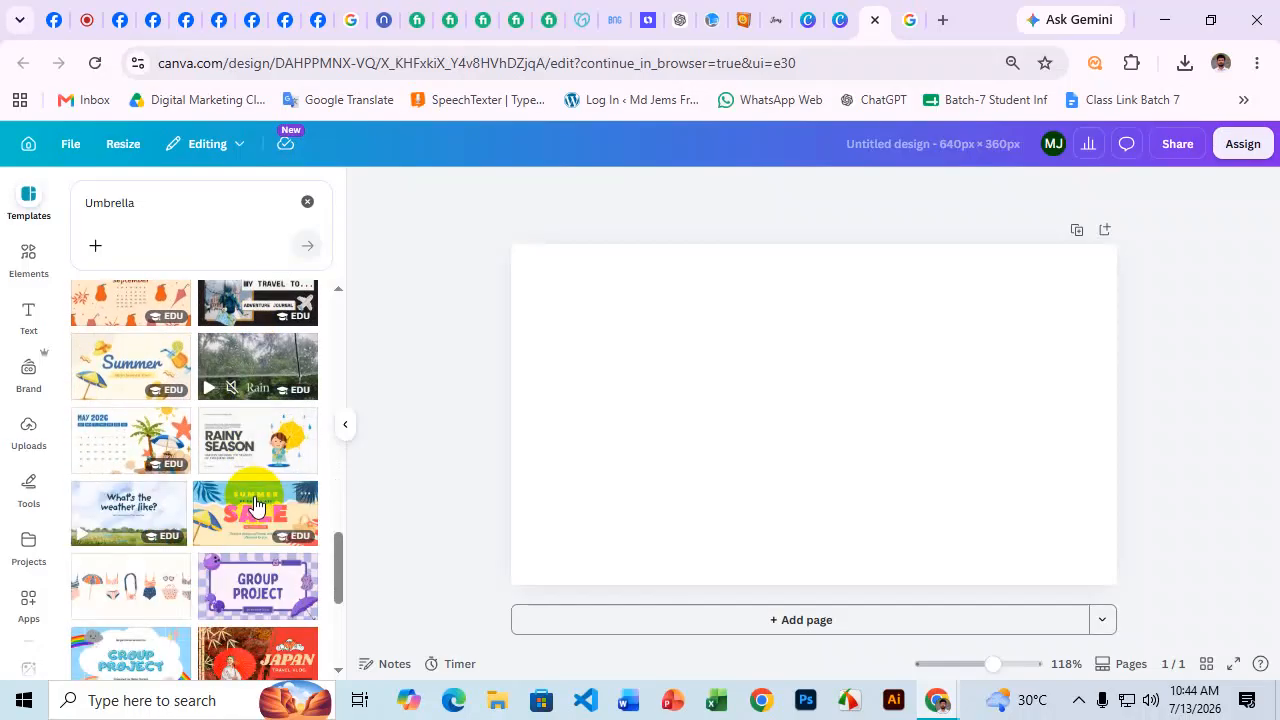
scroll(255, 503, "down", 5)
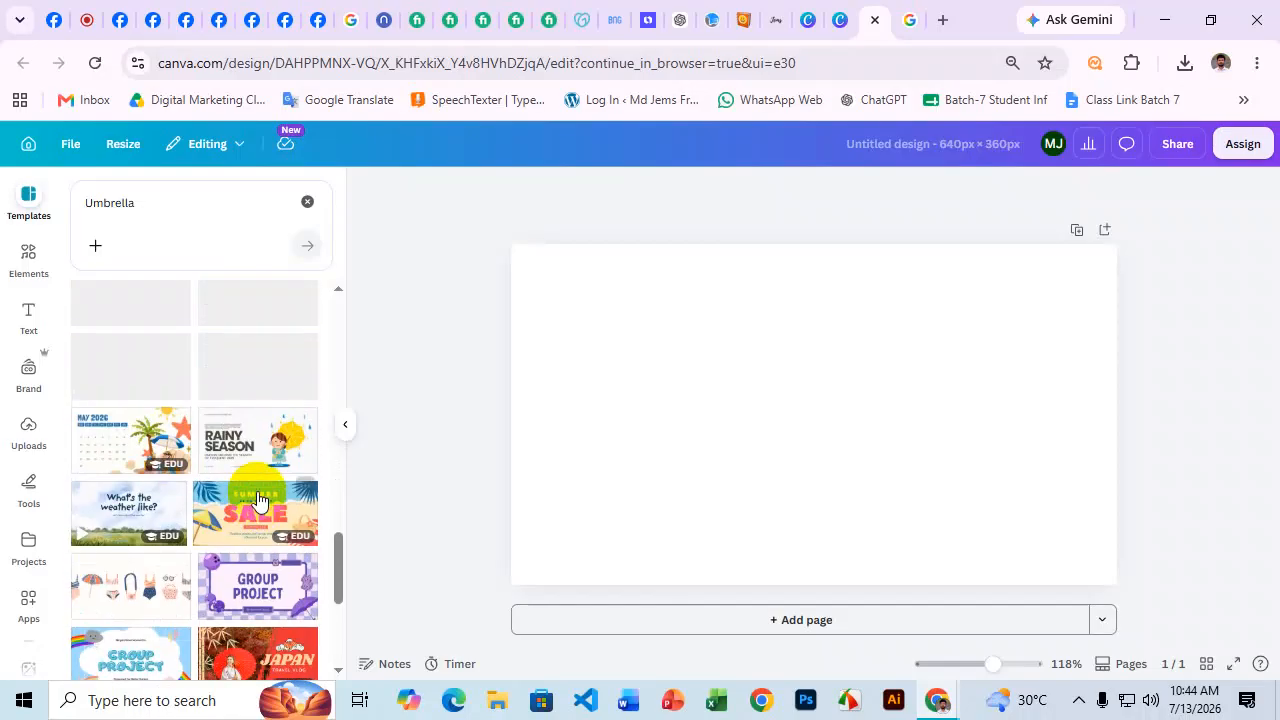
scroll(255, 486, "up", 12)
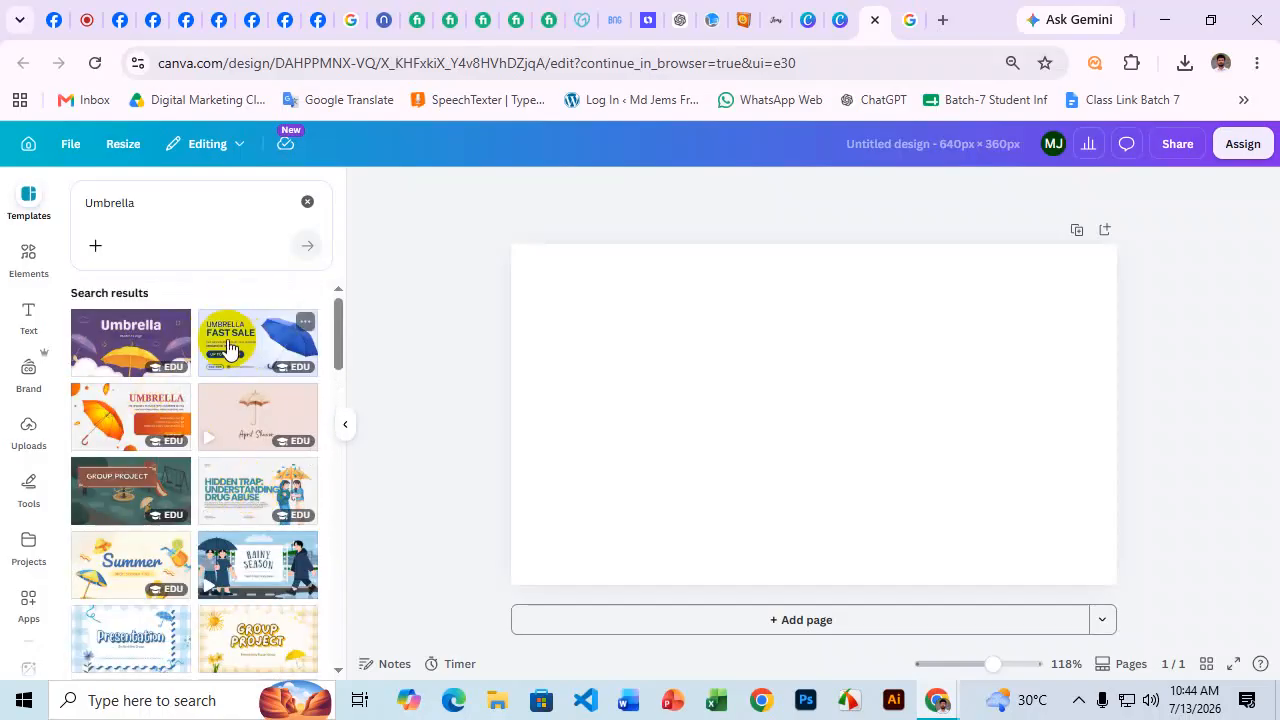
left_click(227, 346)
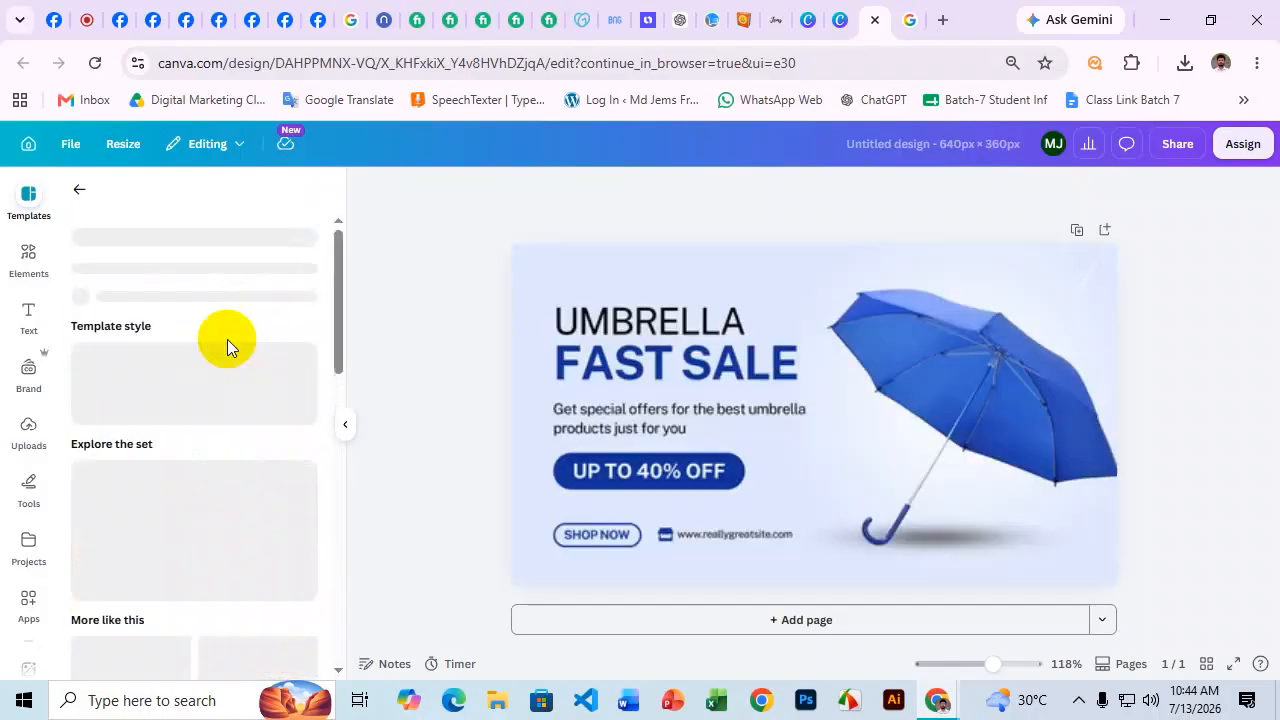
left_click(1171, 362)
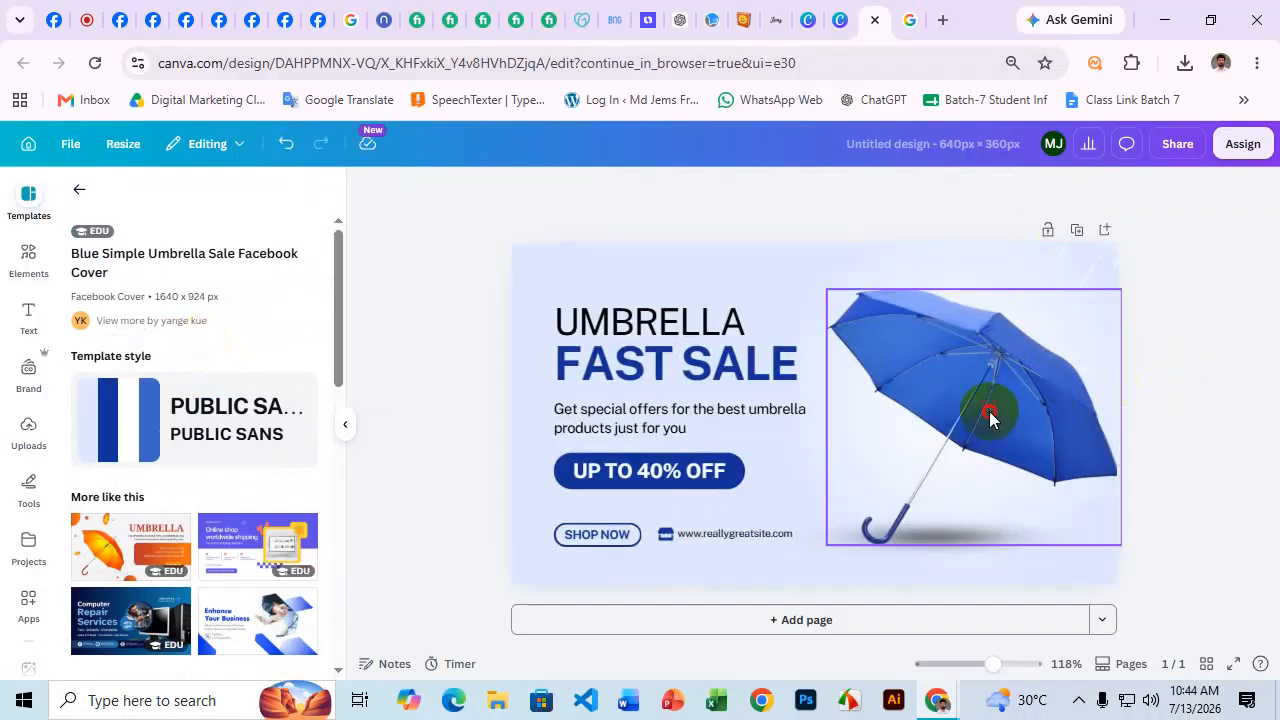
Replace the FAST SALE headline with SALEUMBRELLA, resized to fit one line.
left_click(991, 414)
left_click(1168, 362)
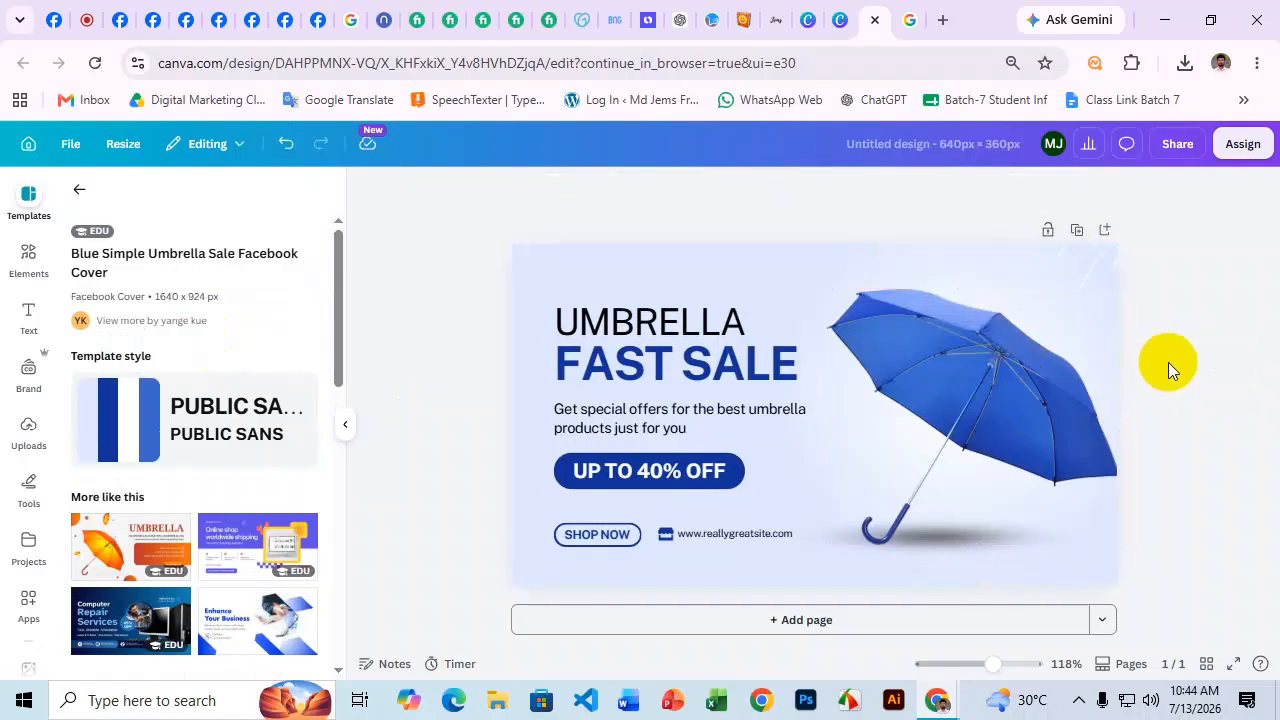
double_click(672, 366)
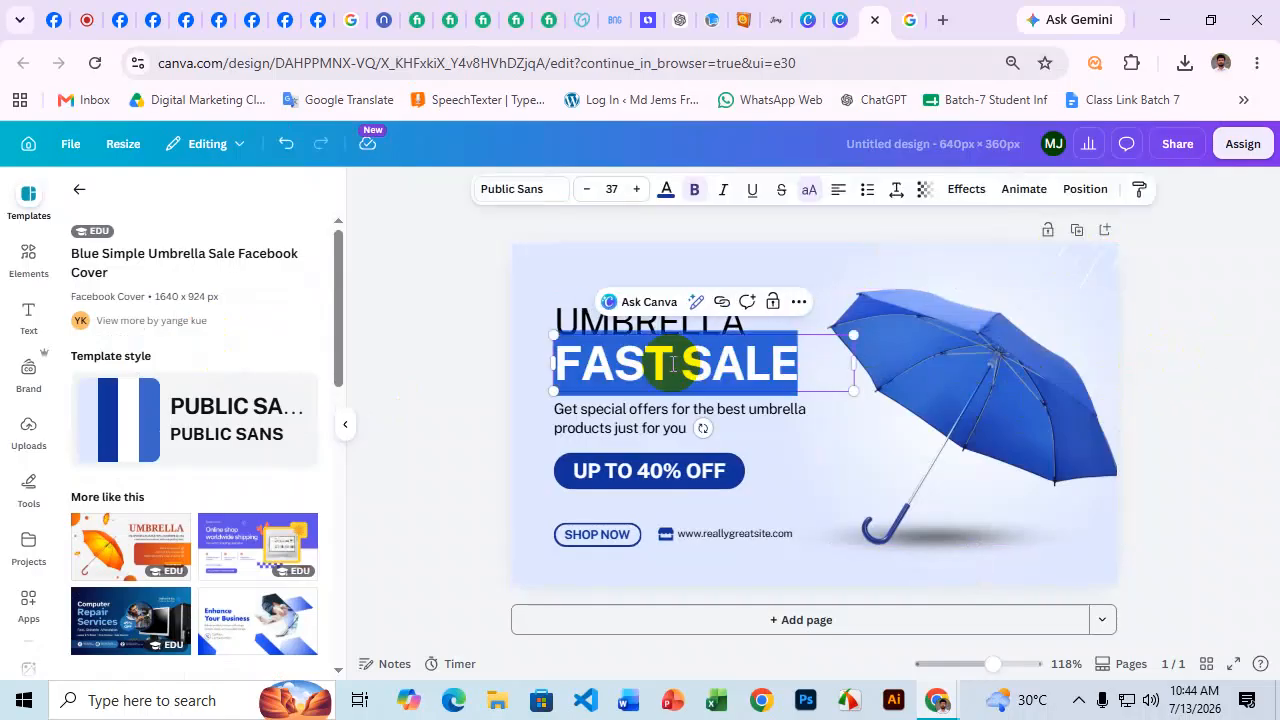
key("super+v")
scroll(680, 340, "down", 5)
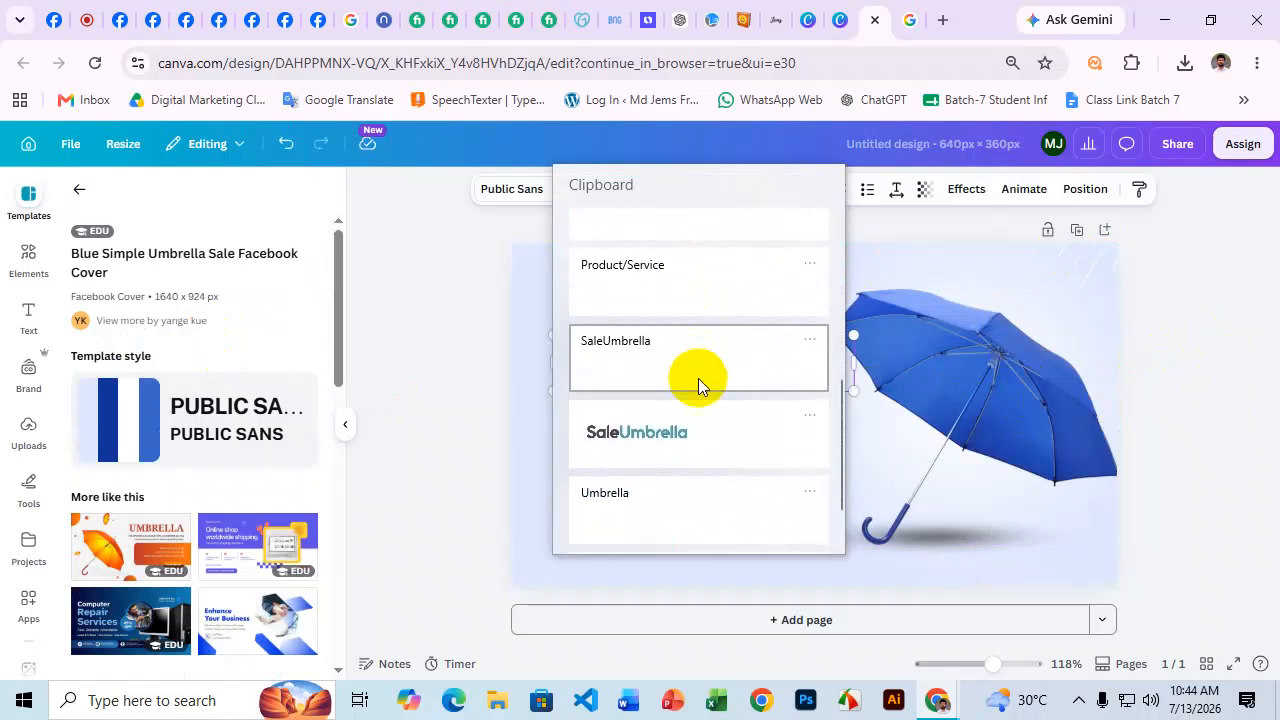
key("Escape")
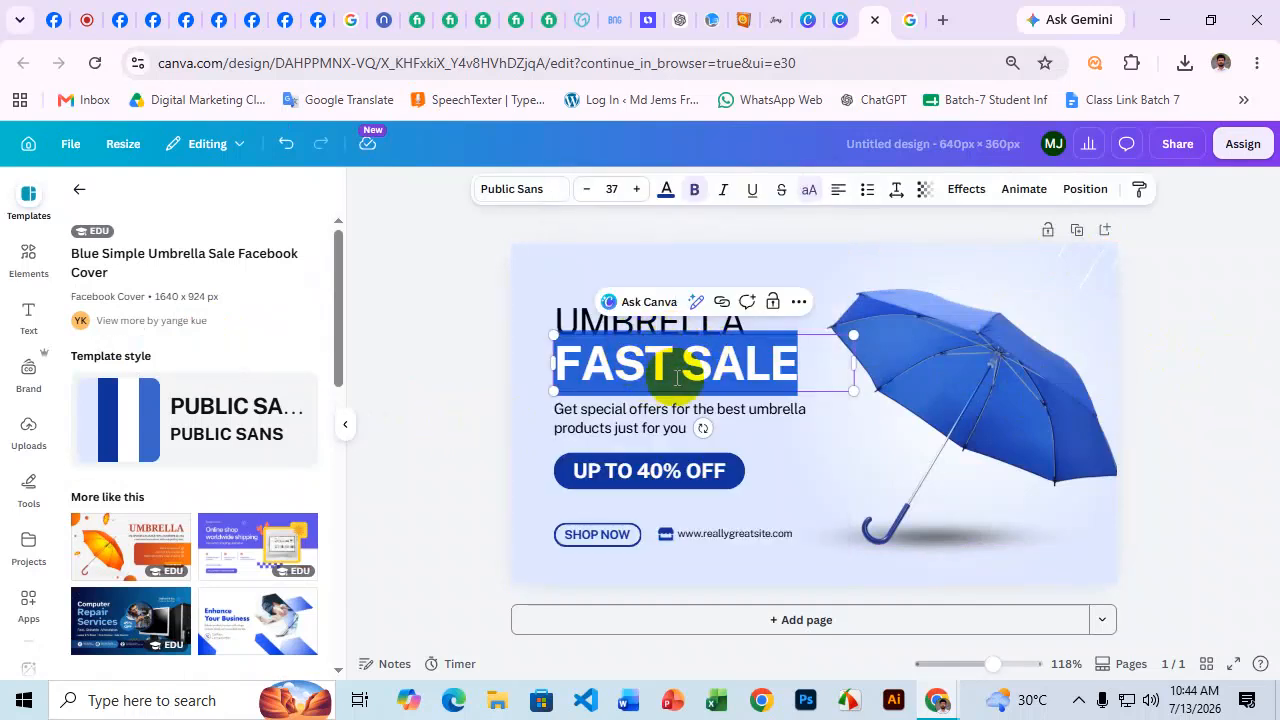
key("super+v")
scroll(672, 377, "down", 6)
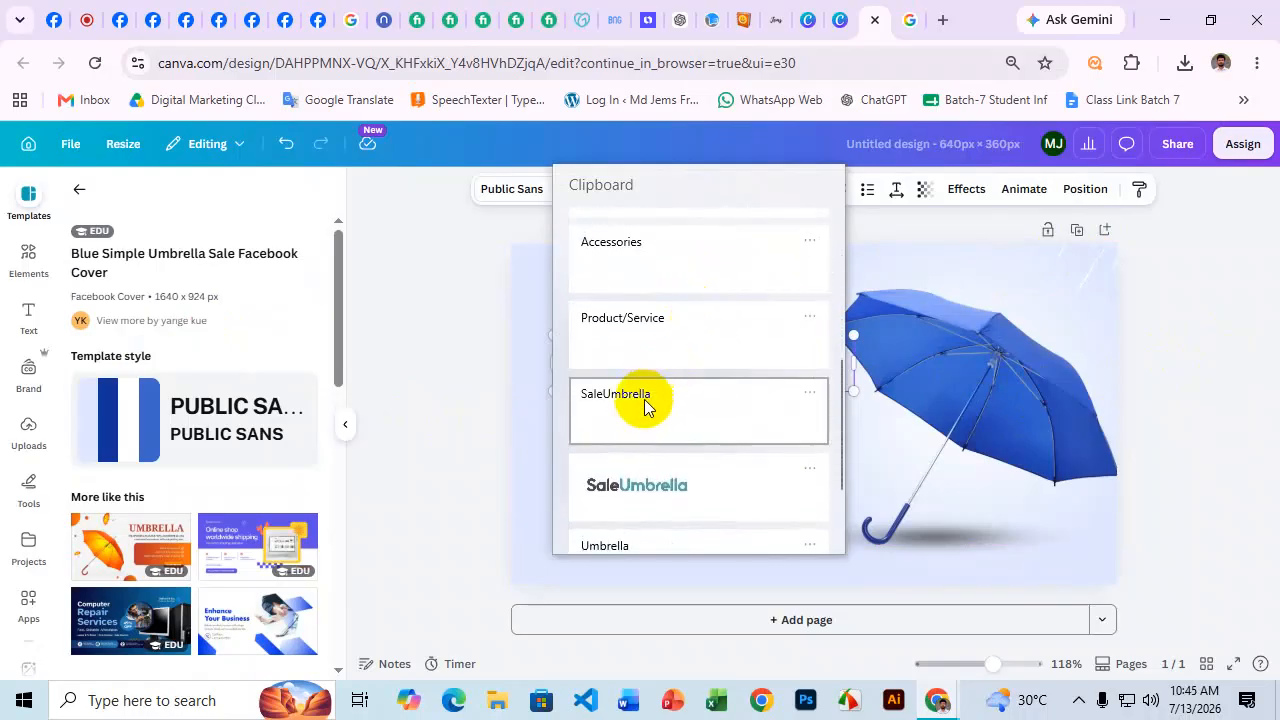
left_click(644, 400)
left_click_drag(855, 397, 856, 341)
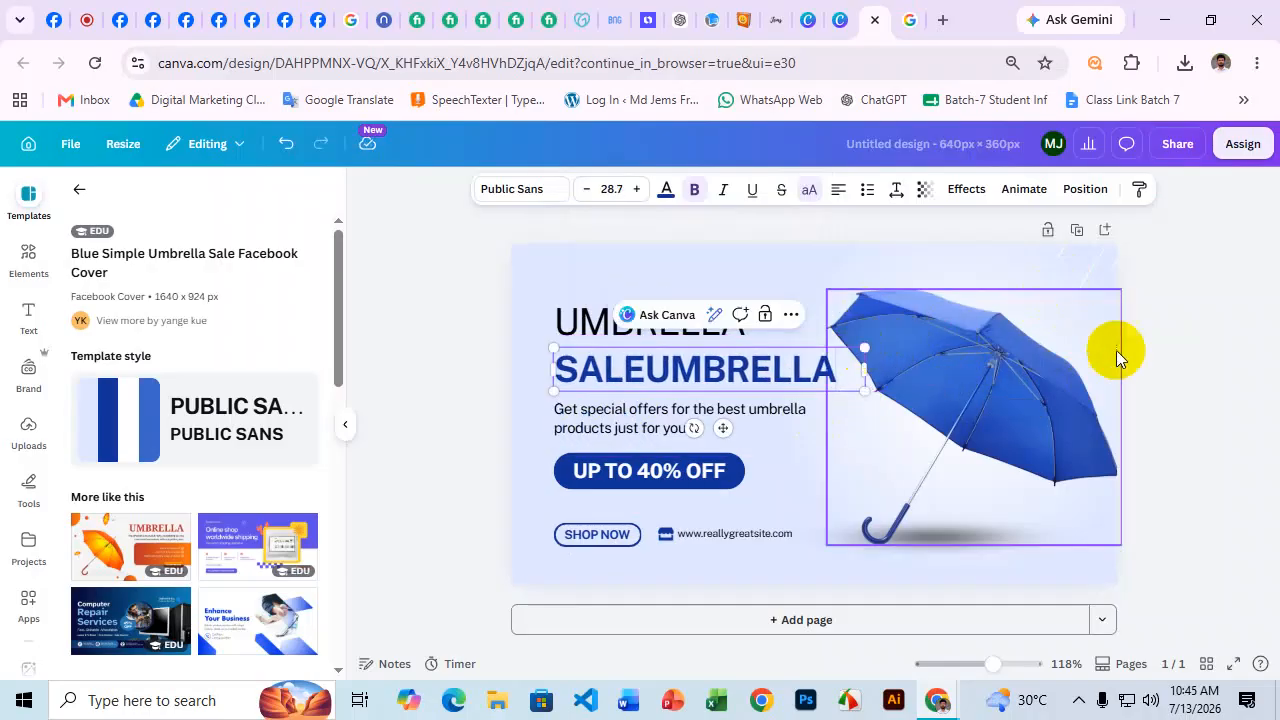
left_click(1181, 353)
Select the tagline text and copy the Page bio from the Facebook tab.
double_click(628, 424)
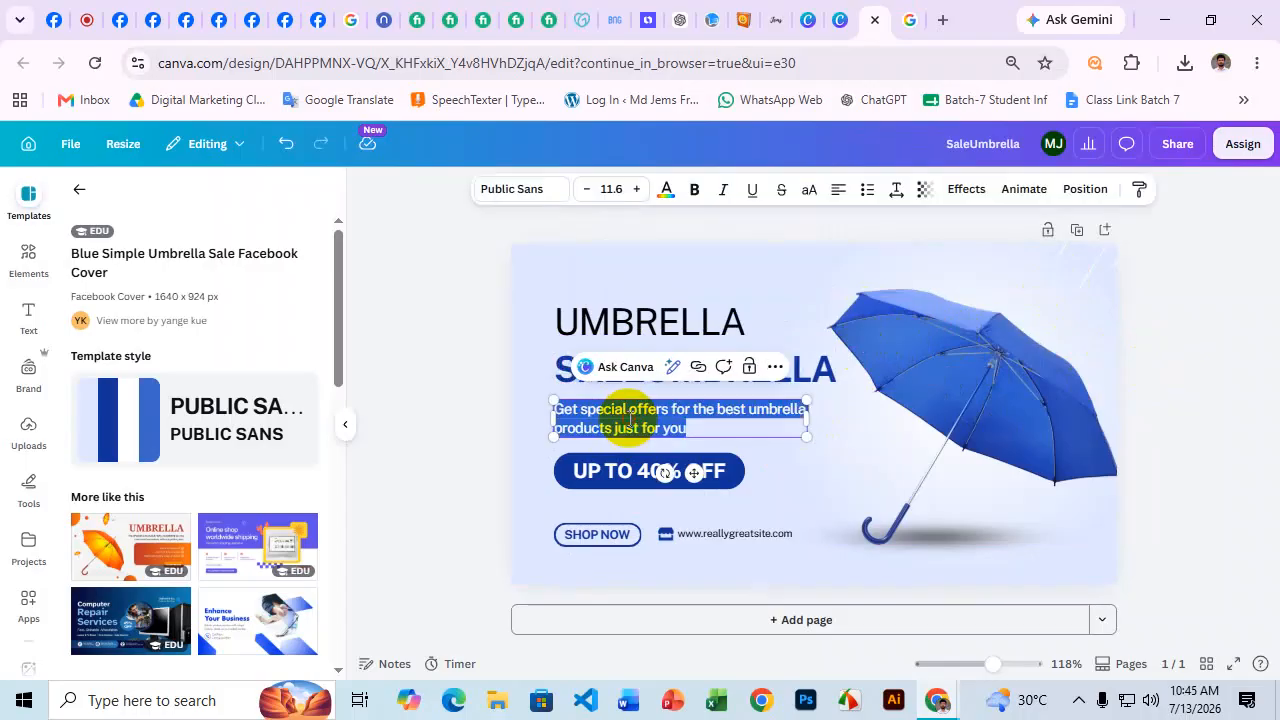
left_click(70, 12)
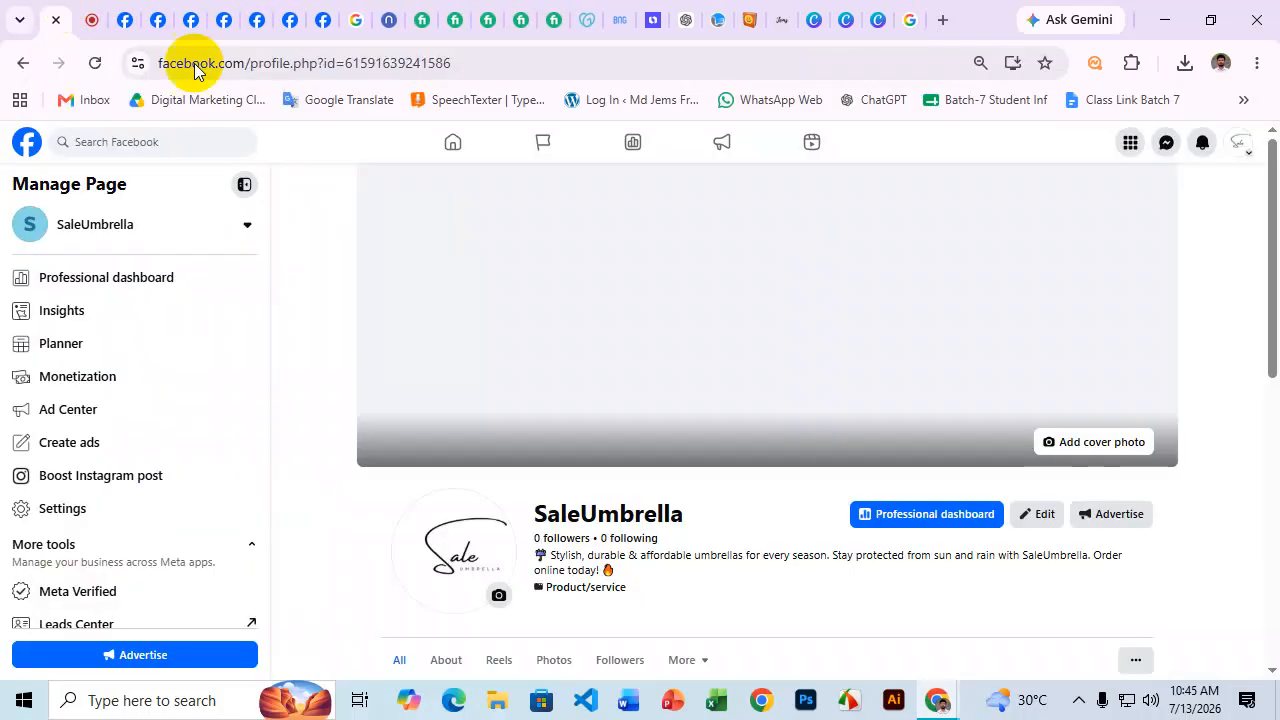
left_click_drag(612, 570, 538, 558)
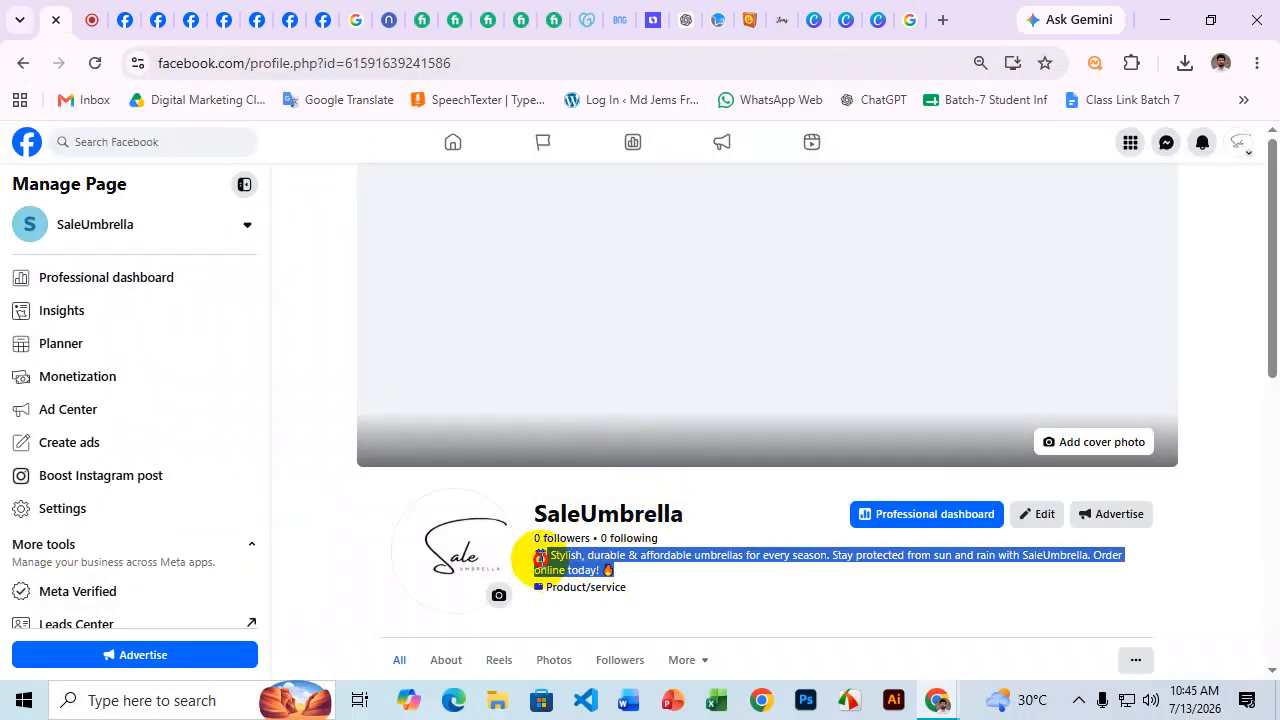
left_click(849, 18)
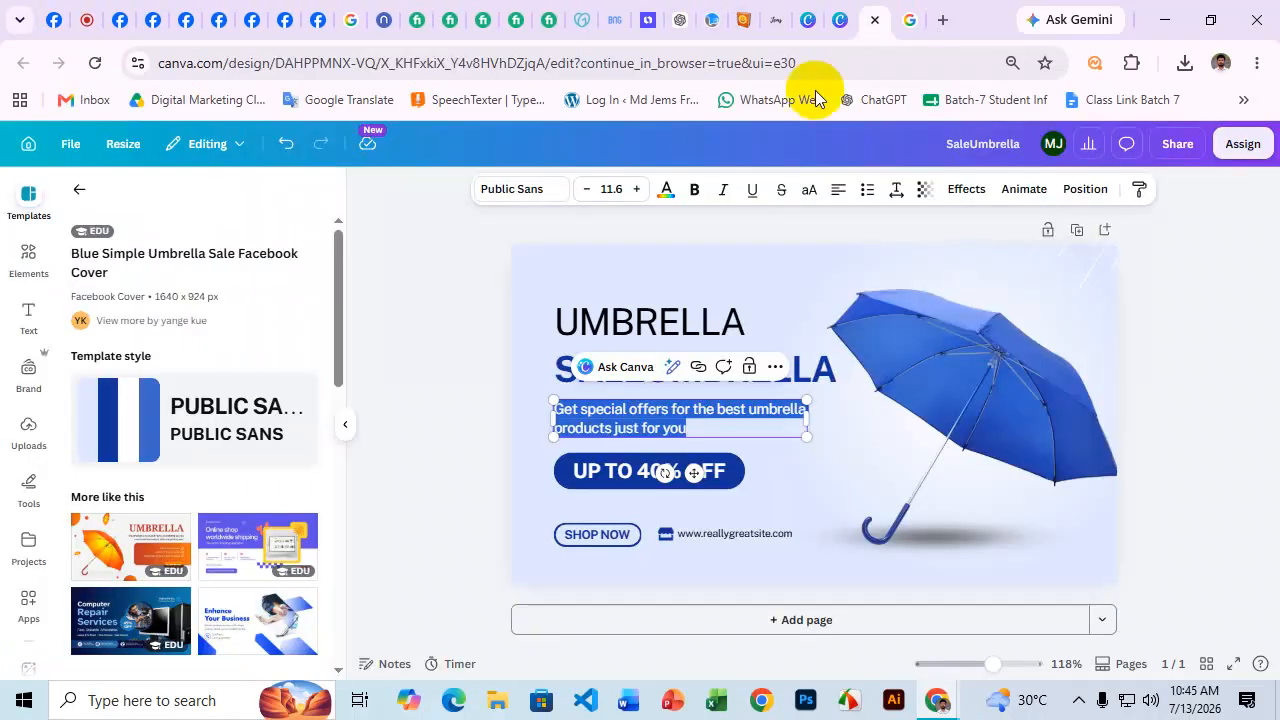
Paste the Page bio over the tagline and move it up.
type("☂ Stylish, durable & affordable umbrellas for every season. Stay protected from sun and rain with SaleUmbrella. Shop online today! 🔥")
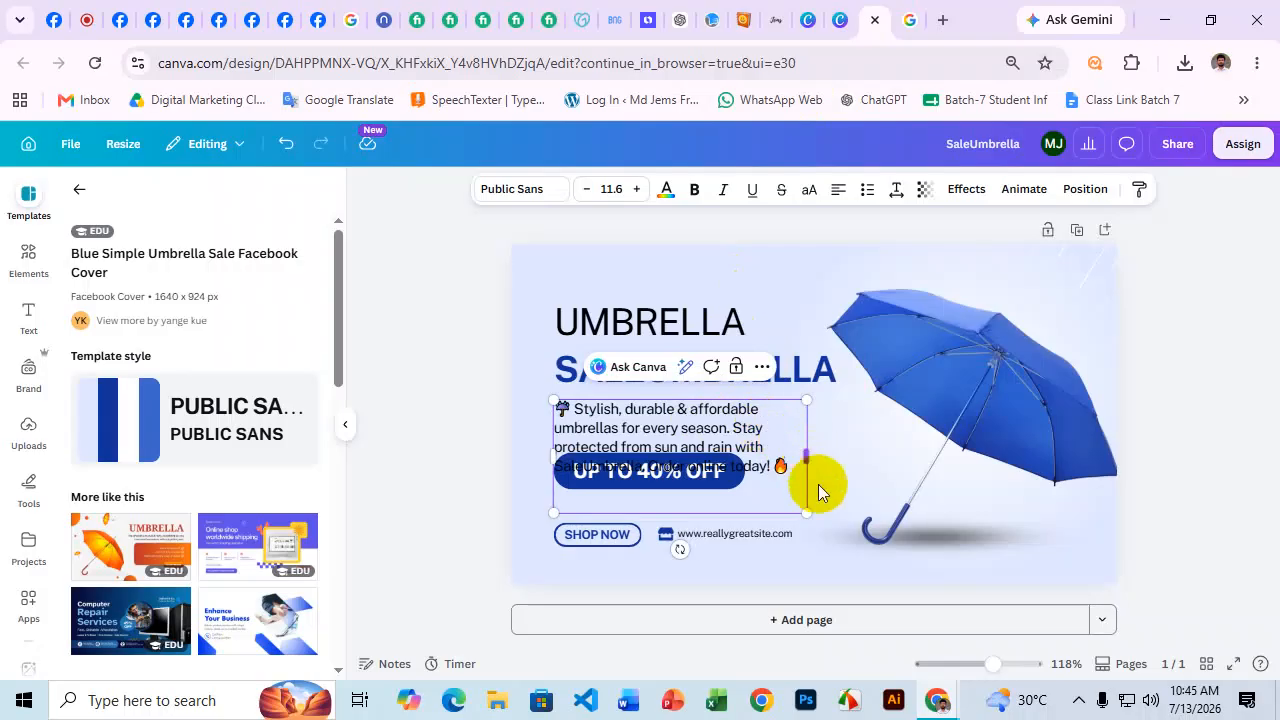
left_click(1176, 344)
left_click_drag(737, 466, 735, 390)
left_click(749, 477)
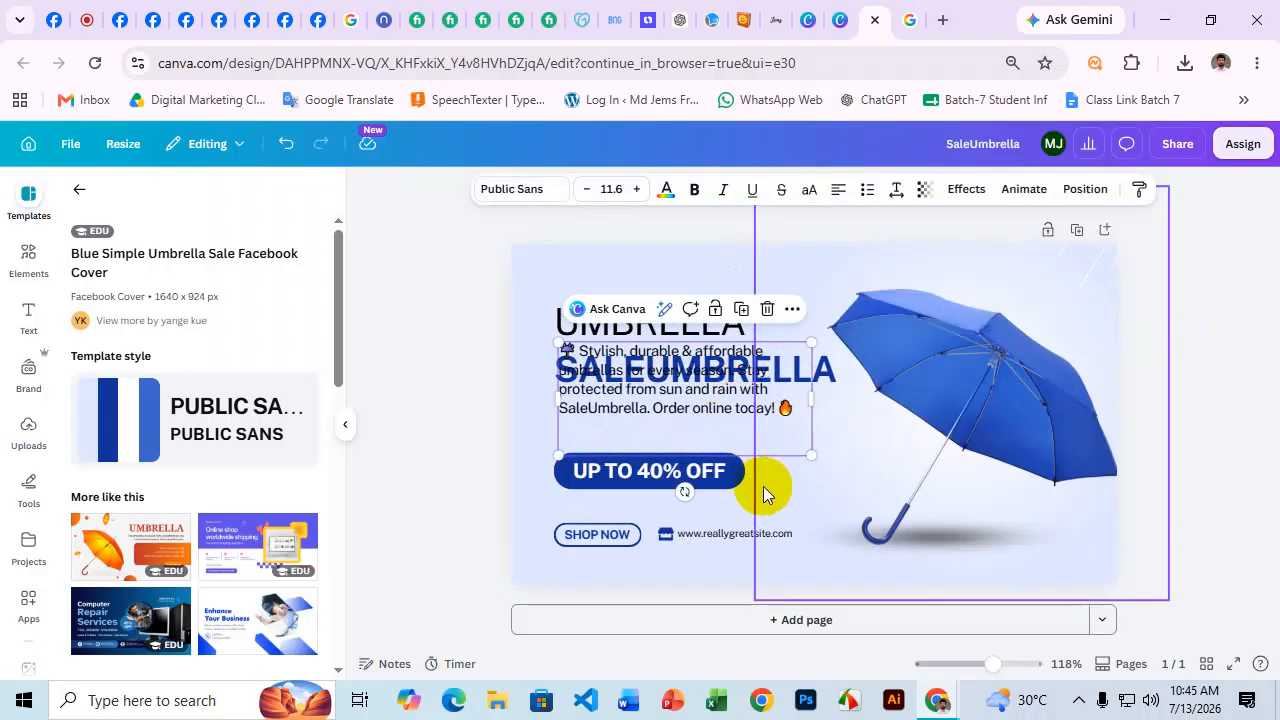
Delete the UP TO 40% OFF badge and UMBRELLA heading, placing the bio under SALEUMBRELLA.
left_click(615, 481)
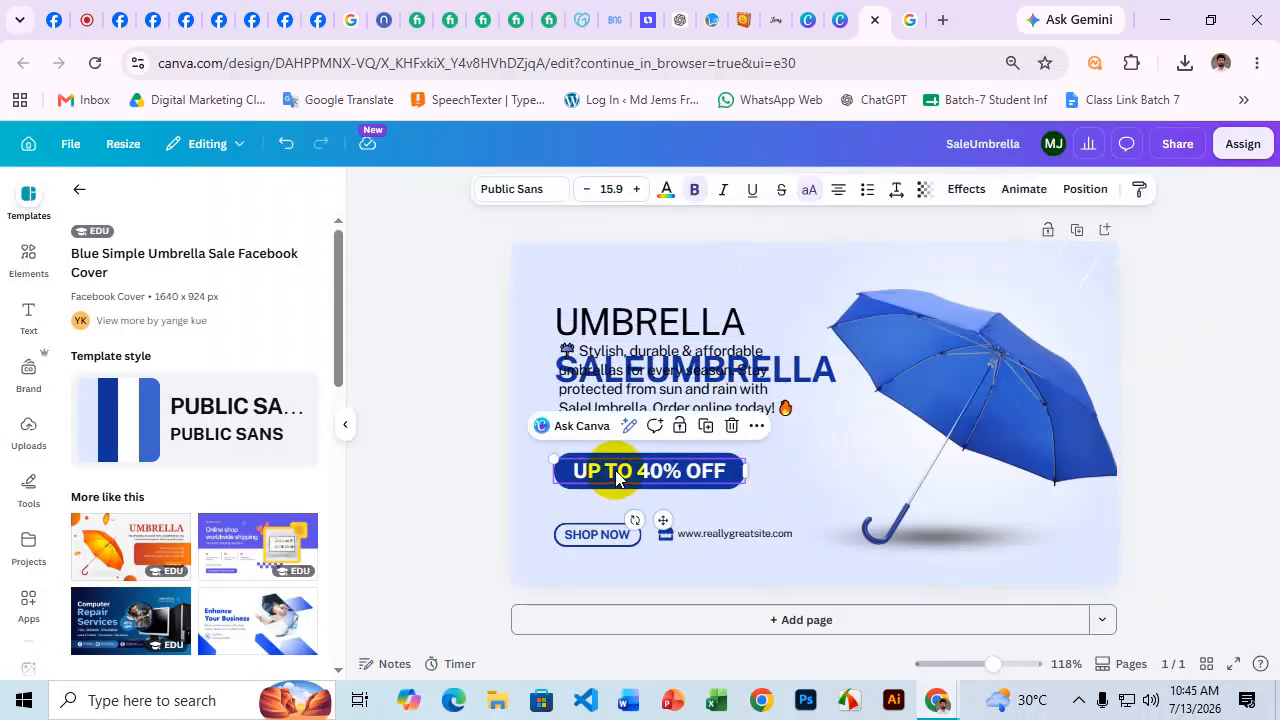
key("Delete")
left_click(674, 406)
left_click_drag(674, 406, 674, 463)
left_click(663, 312)
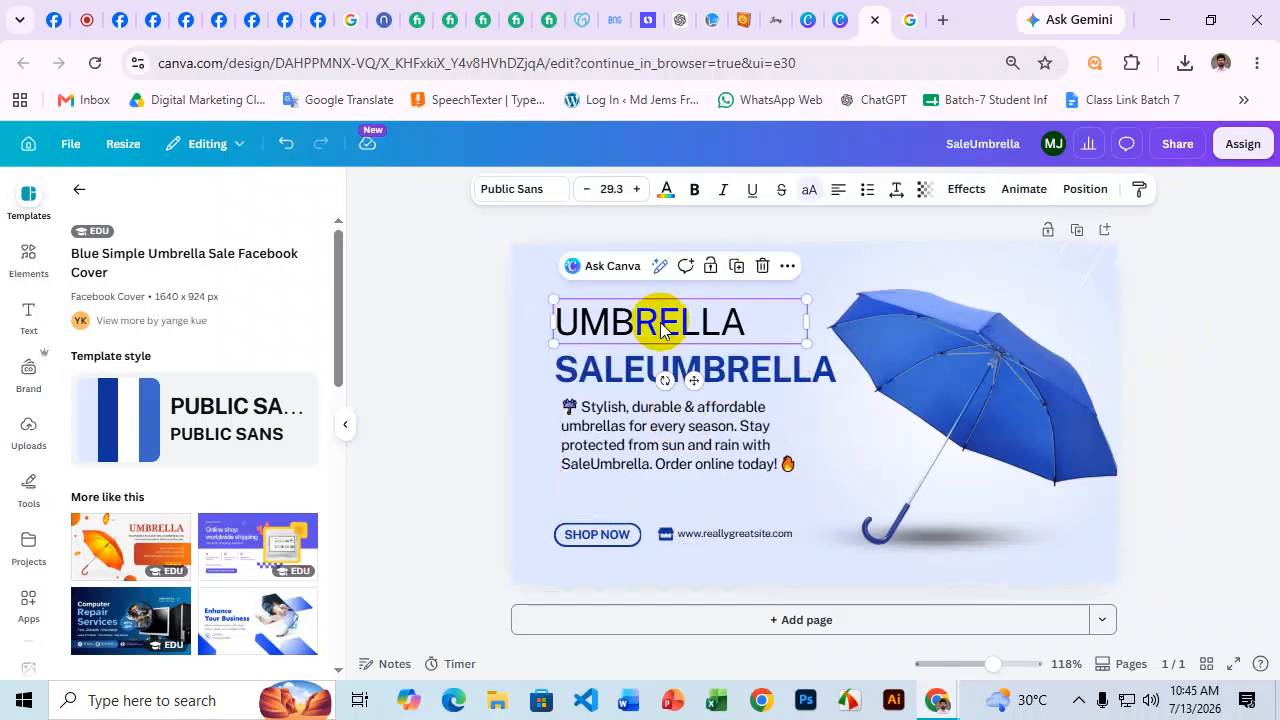
key("Delete")
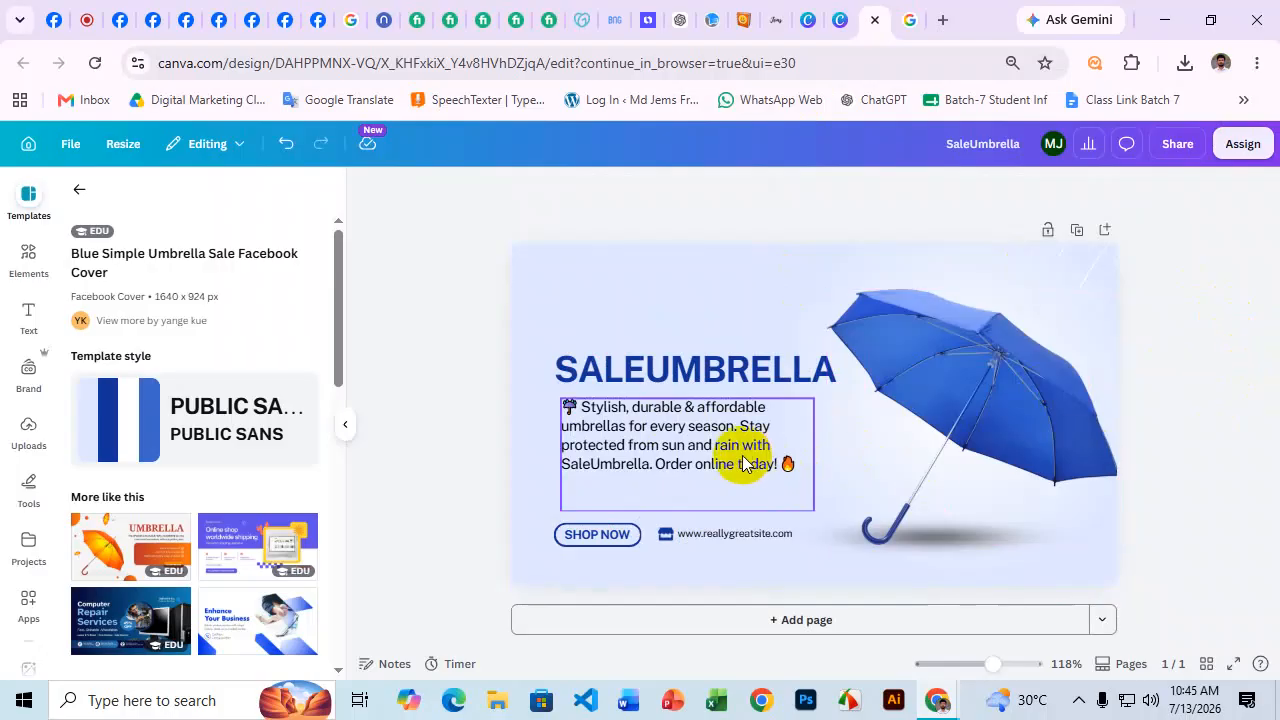
double_click(751, 532)
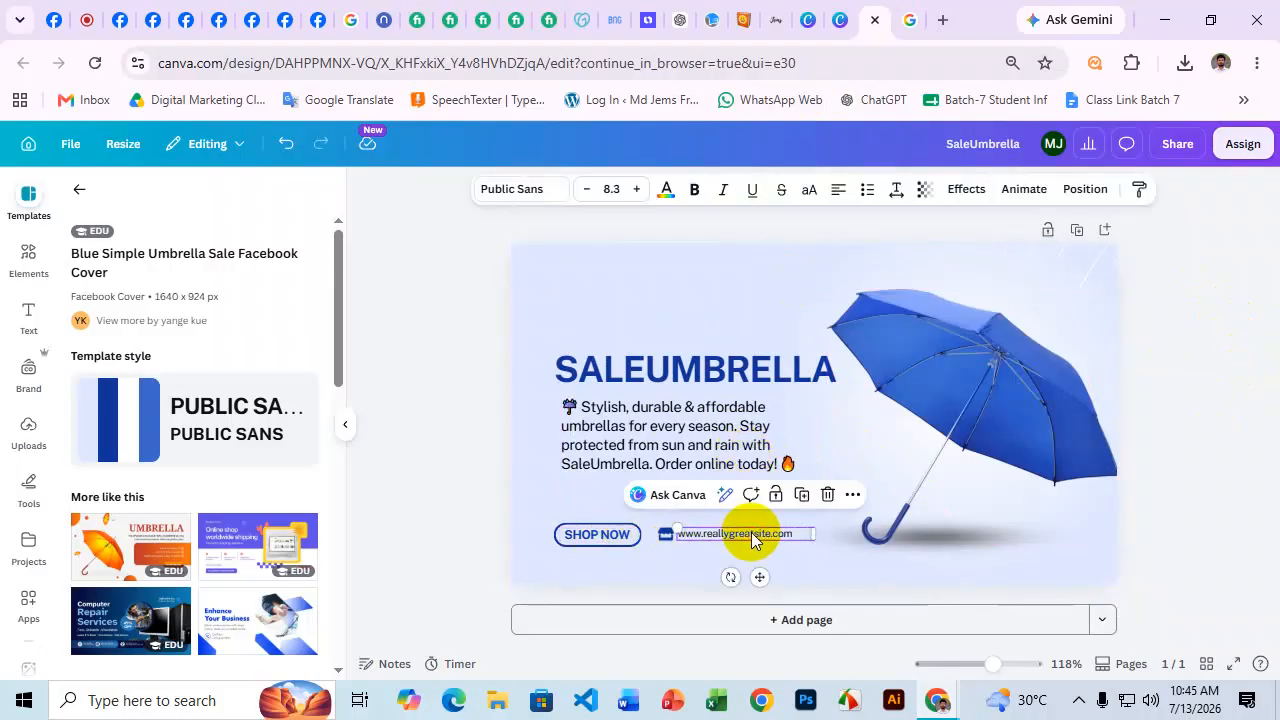
left_click(713, 535)
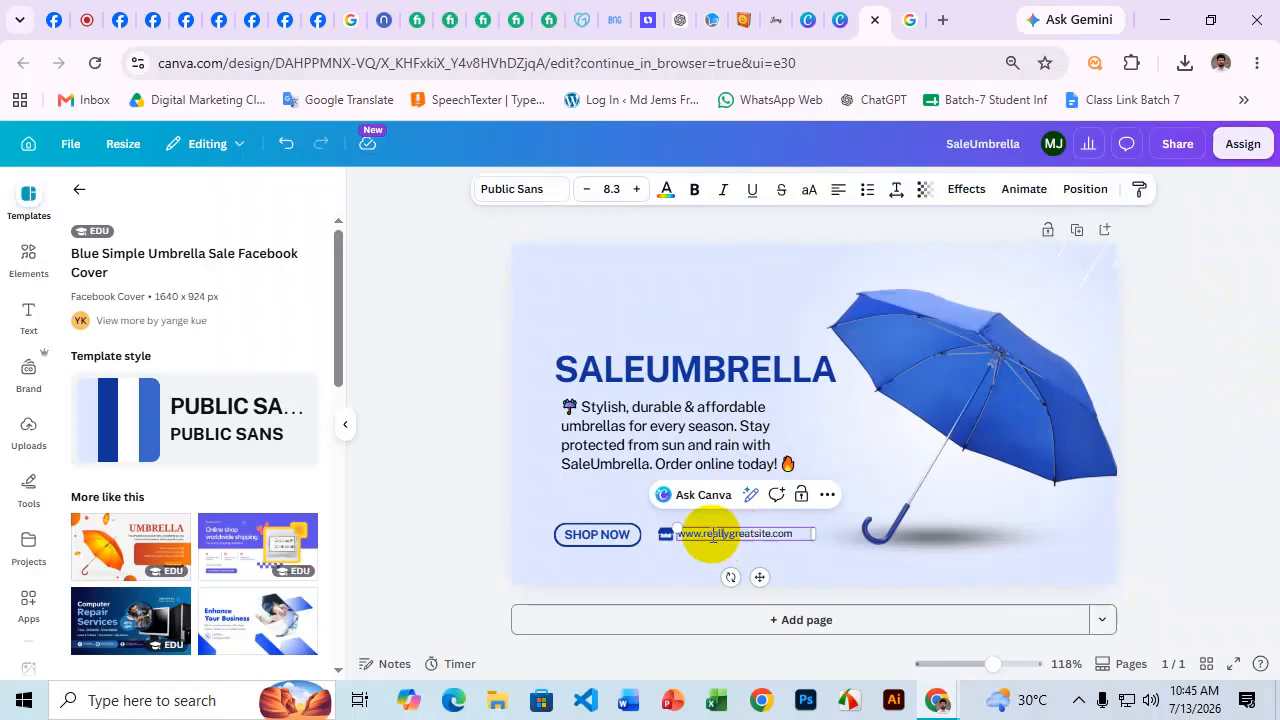
left_click_drag(704, 533, 760, 533)
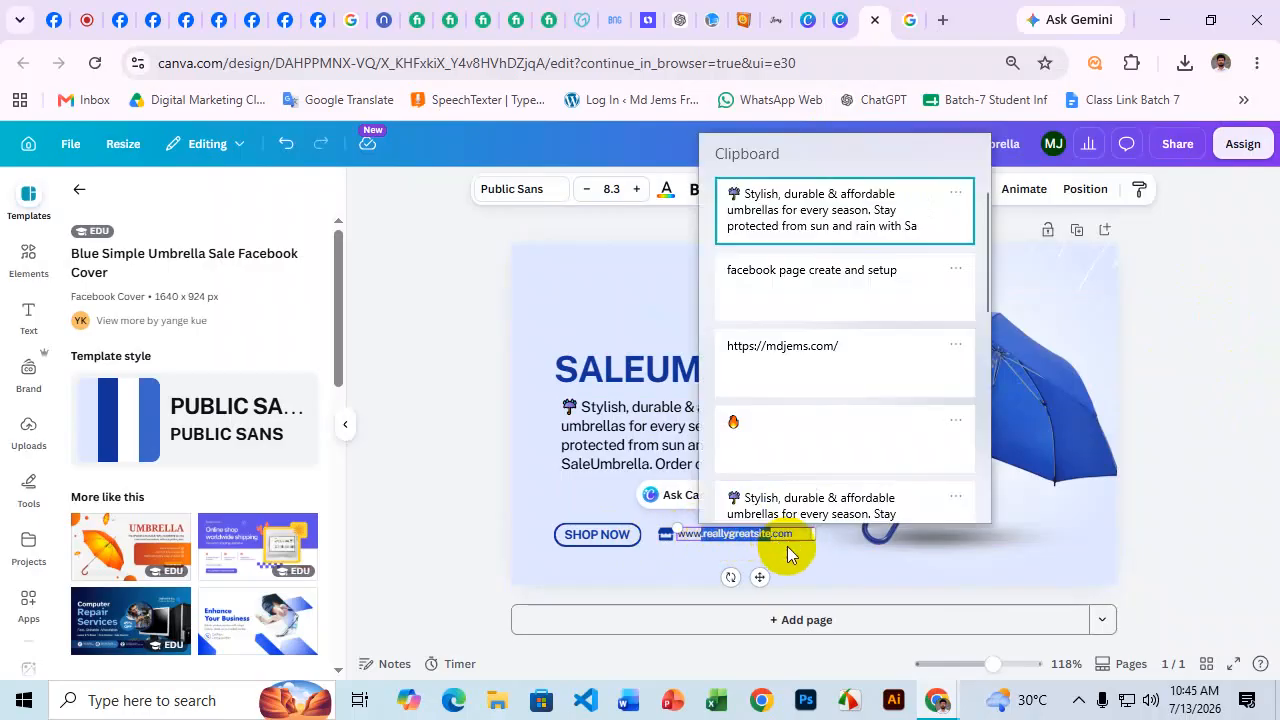
key("super+v")
scroll(815, 320, "down", 5)
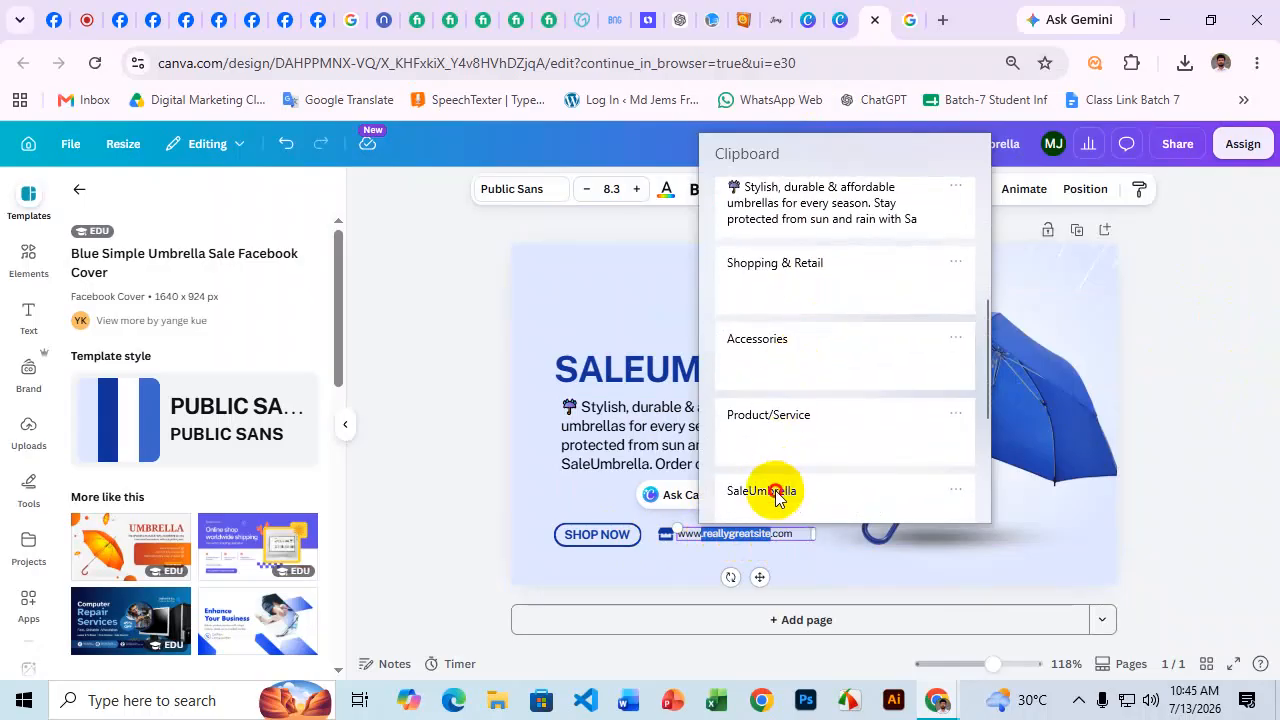
left_click(776, 495)
key("BackSpace")
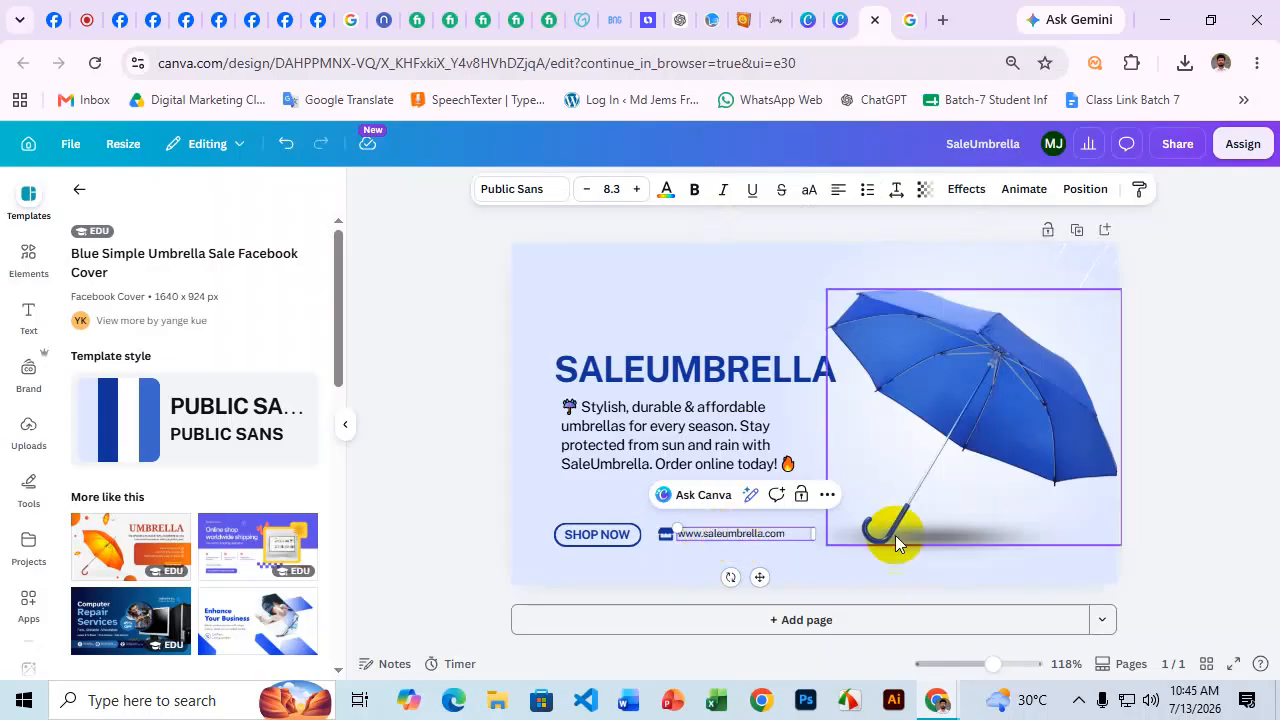
left_click(1201, 377)
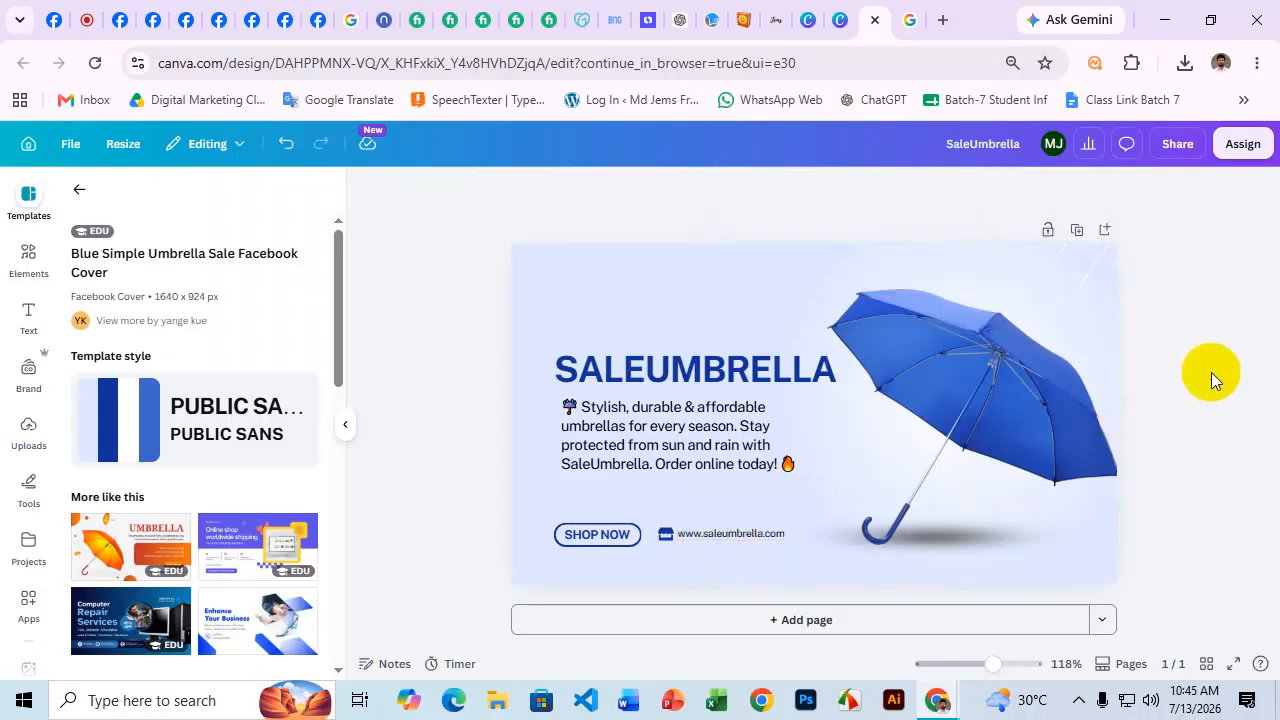
left_click(786, 462)
Widen the bio paragraph to wrap onto three lines, then shrink it slightly.
left_click_drag(814, 453, 857, 451)
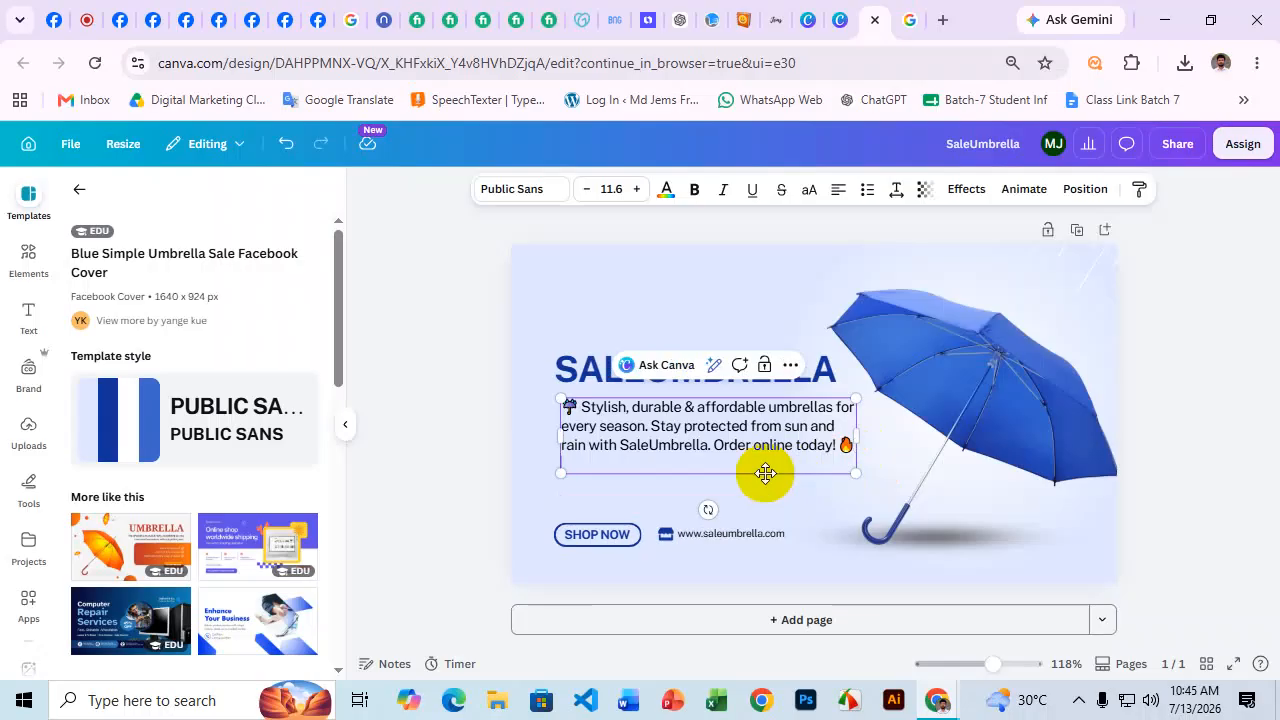
left_click(1254, 312)
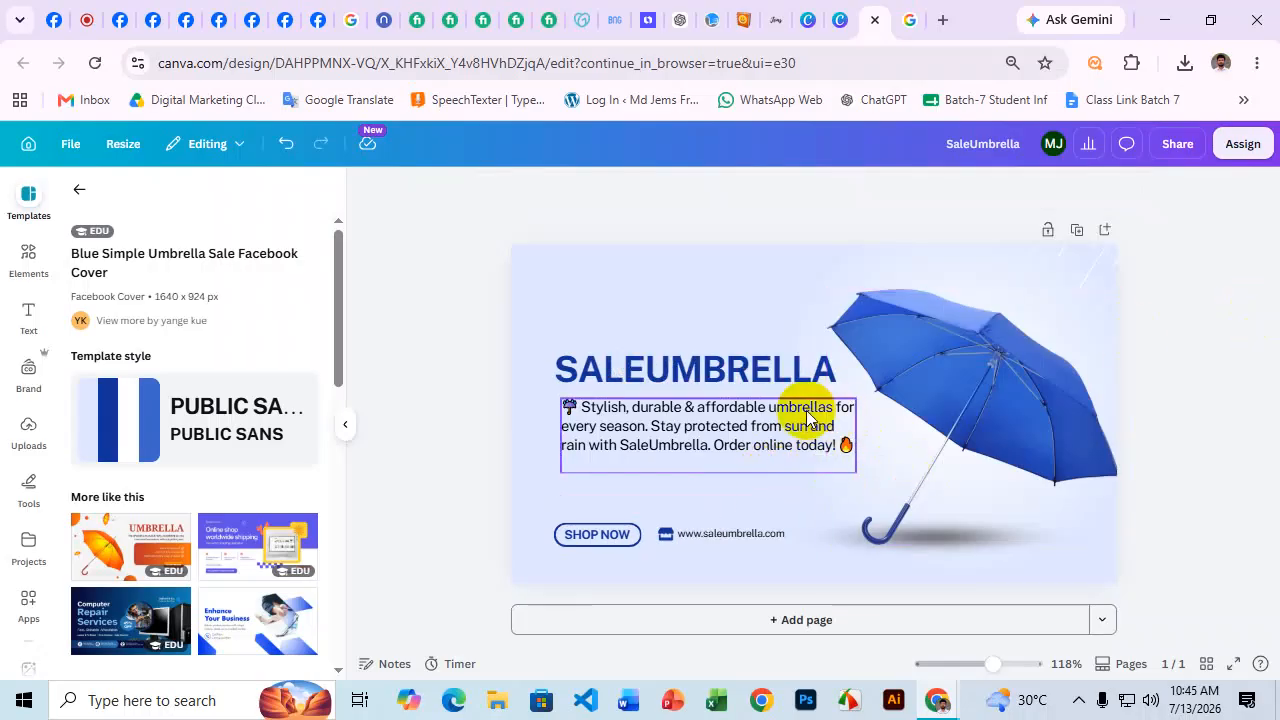
left_click(810, 418)
left_click_drag(856, 399, 838, 404)
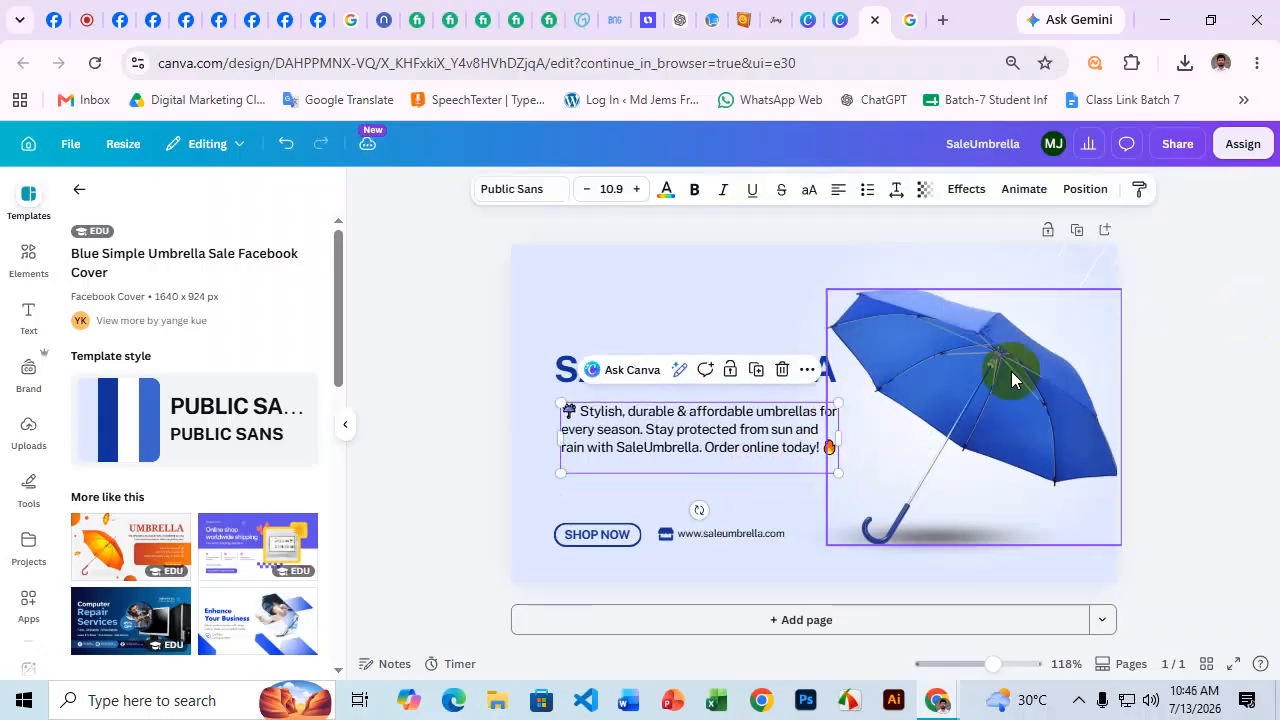
Nudge the bio paragraph into alignment under the SALEUMBRELLA heading.
left_click(1180, 356)
left_click(723, 443)
left_click_drag(723, 443, 726, 433)
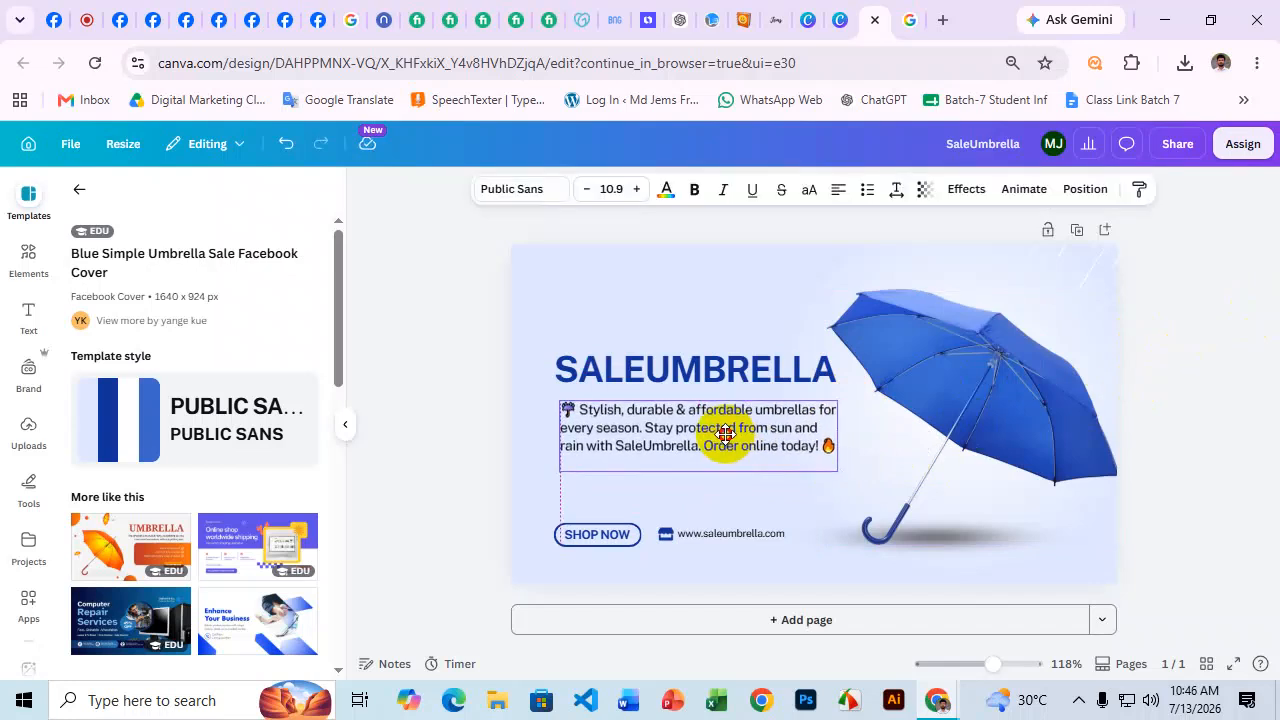
left_click_drag(726, 433, 724, 436)
Review the finished layout and bring up the Share design panel.
left_click(685, 372)
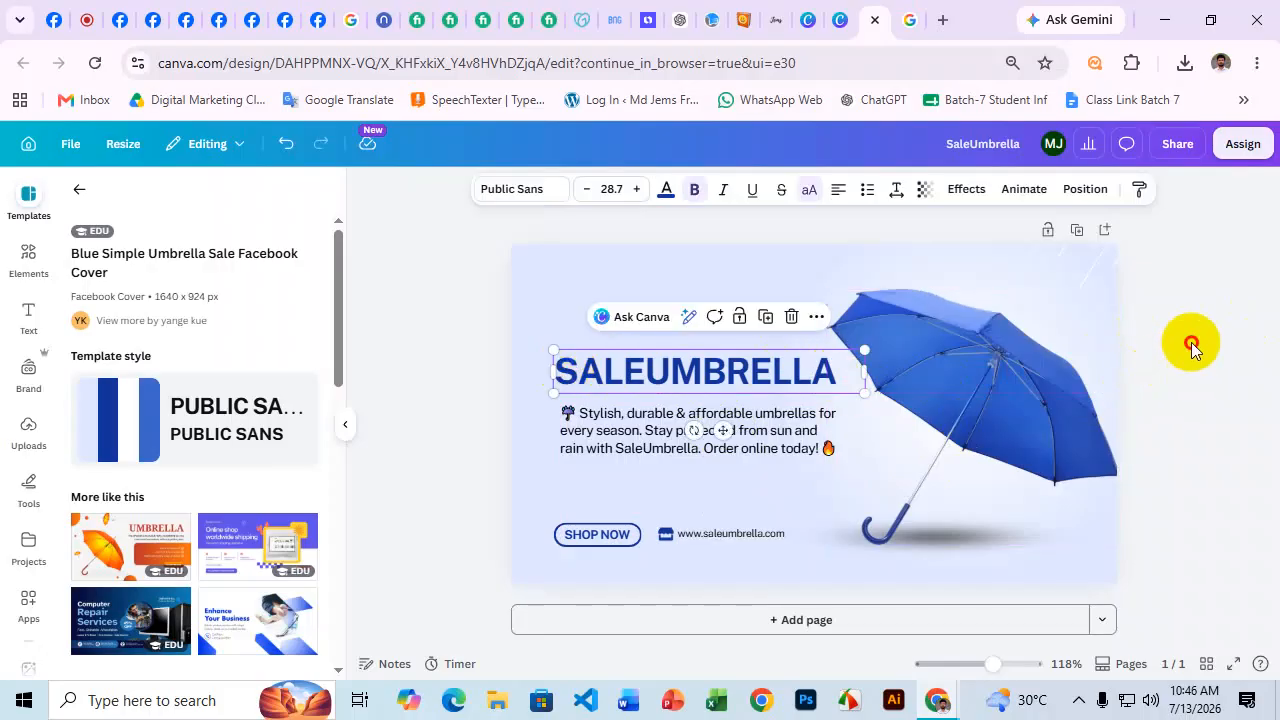
left_click(1195, 345)
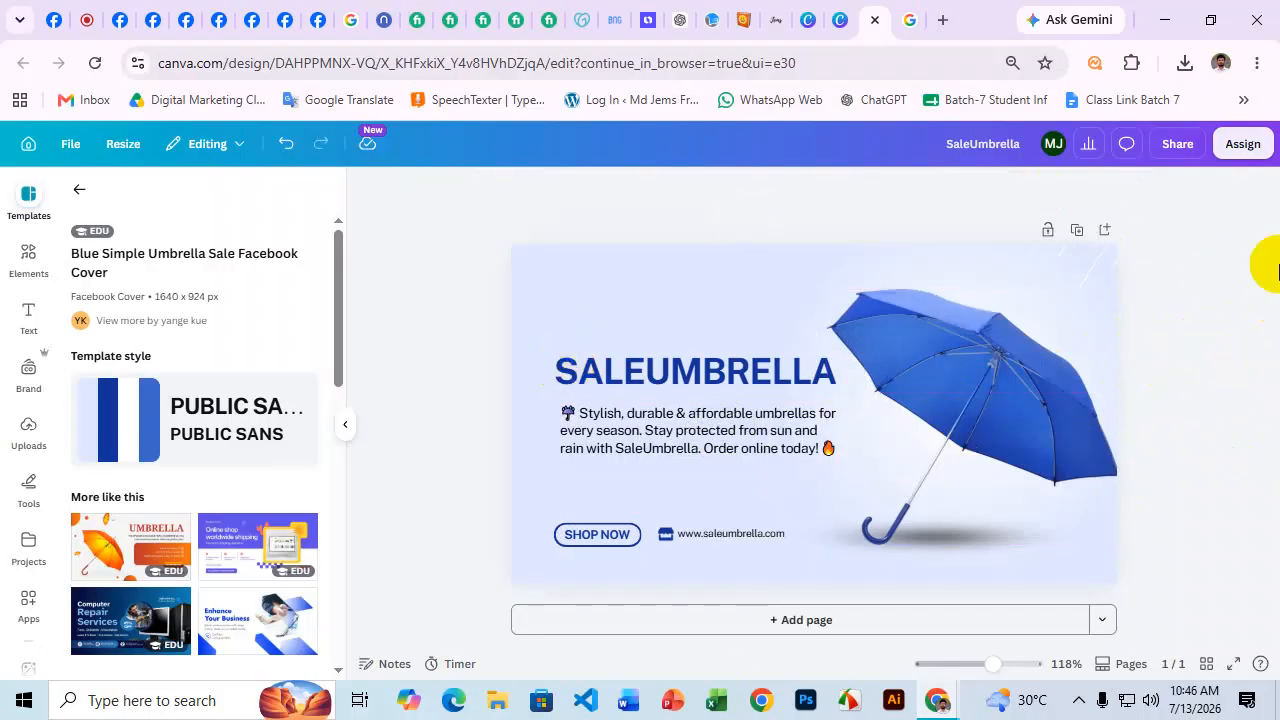
left_click(1182, 158)
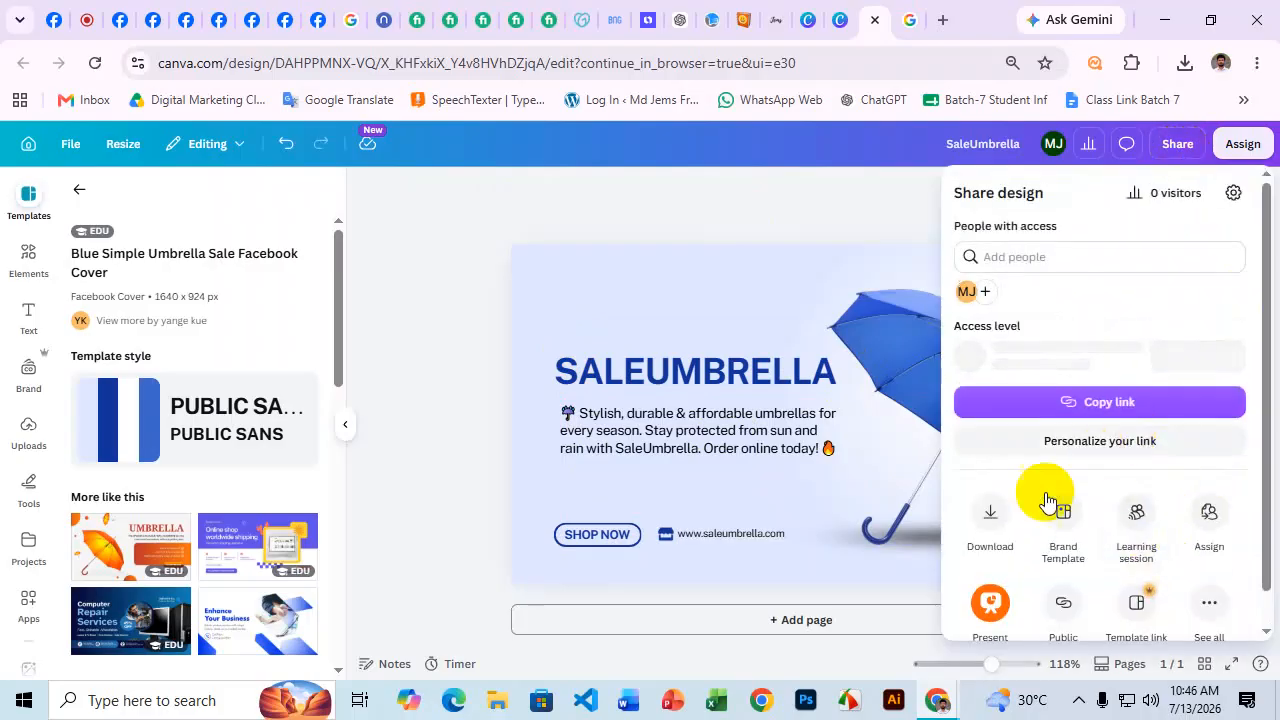
Download the cover as SaleUmbrella.png, then open the Facebook Page's Add cover photo options.
left_click(991, 524)
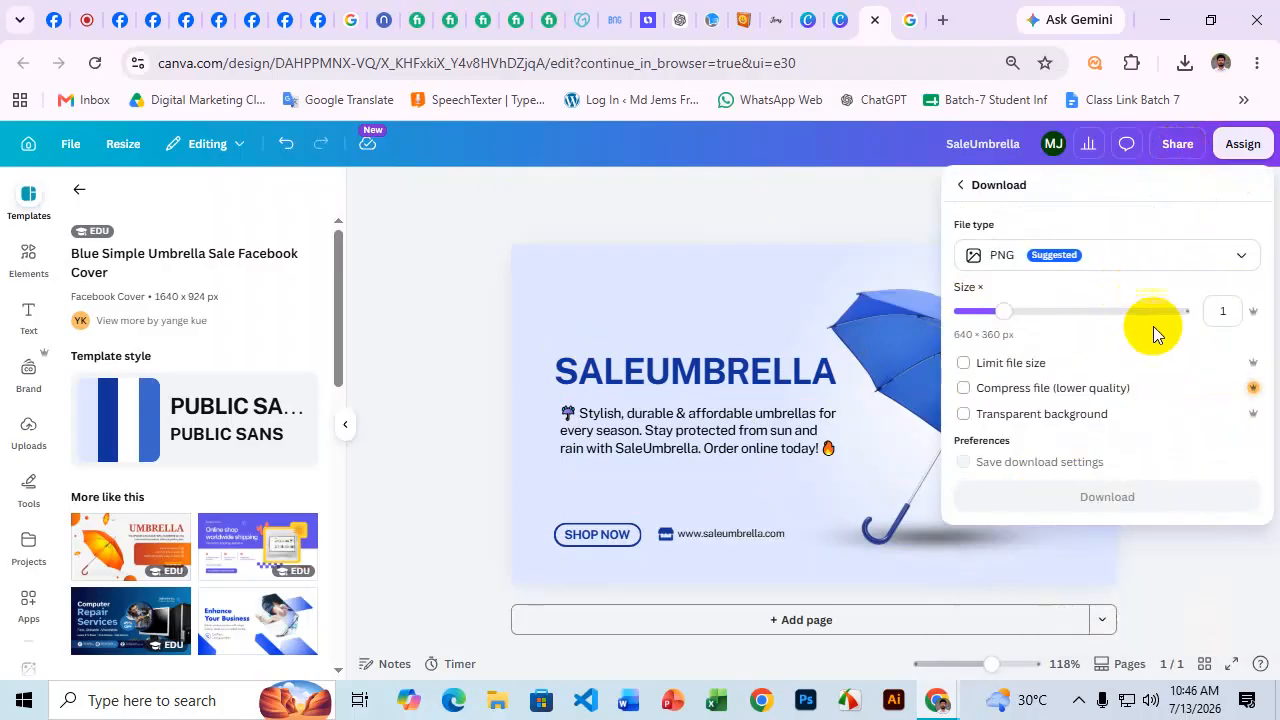
left_click(1110, 500)
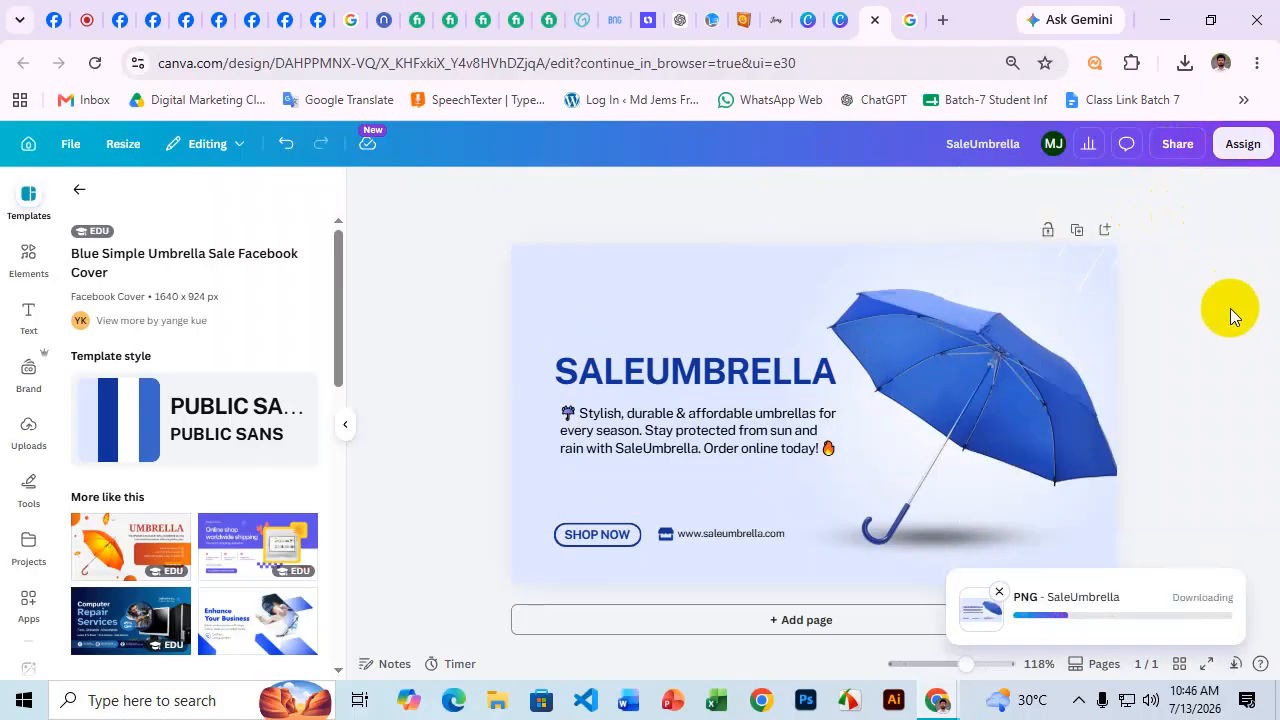
left_click(110, 10)
left_click(51, 14)
left_click(1088, 444)
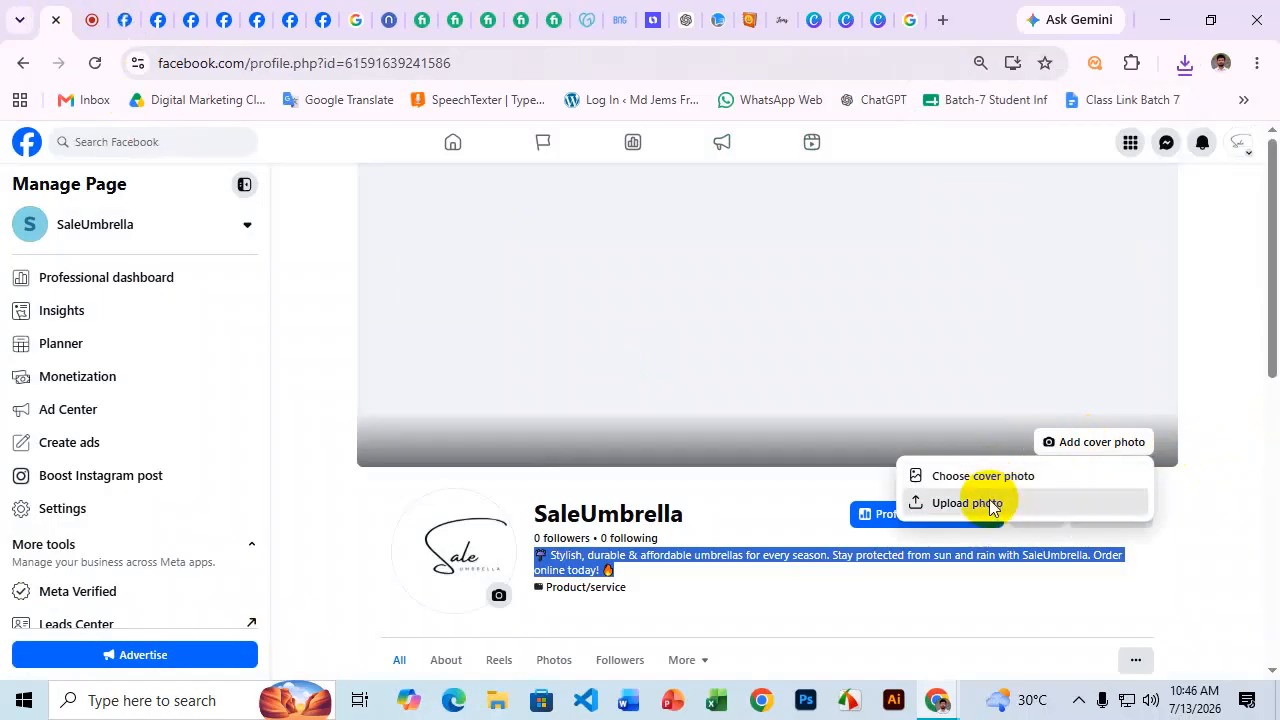
Upload SaleUmbrella.png from Downloads as the Page cover preview, then return to Canva.
left_click(990, 503)
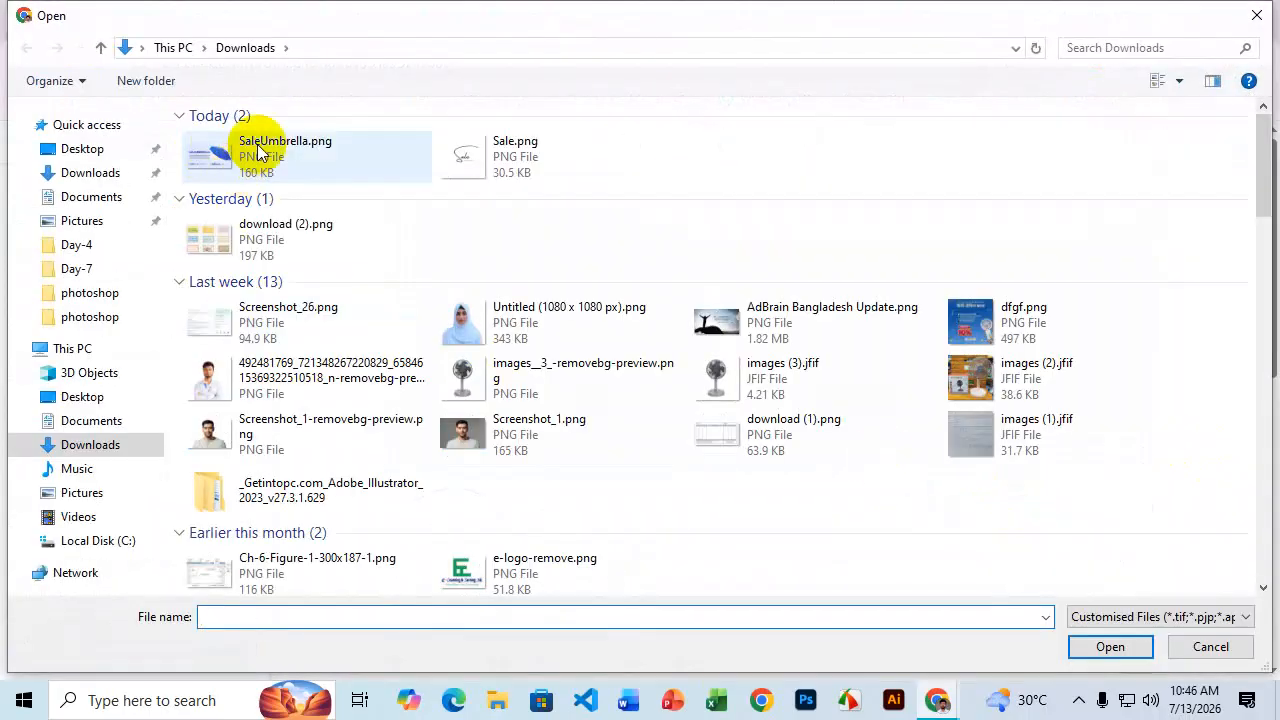
left_click(258, 150)
left_click(1110, 646)
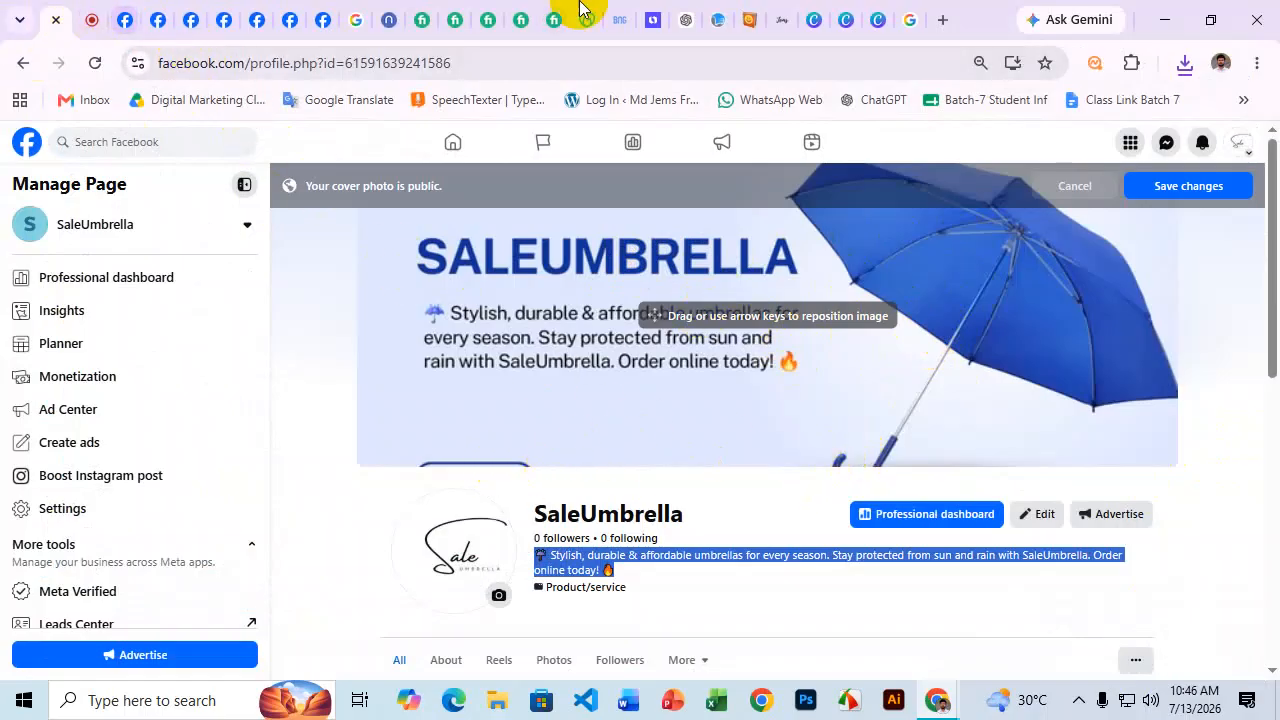
left_click(905, 17)
left_click(875, 15)
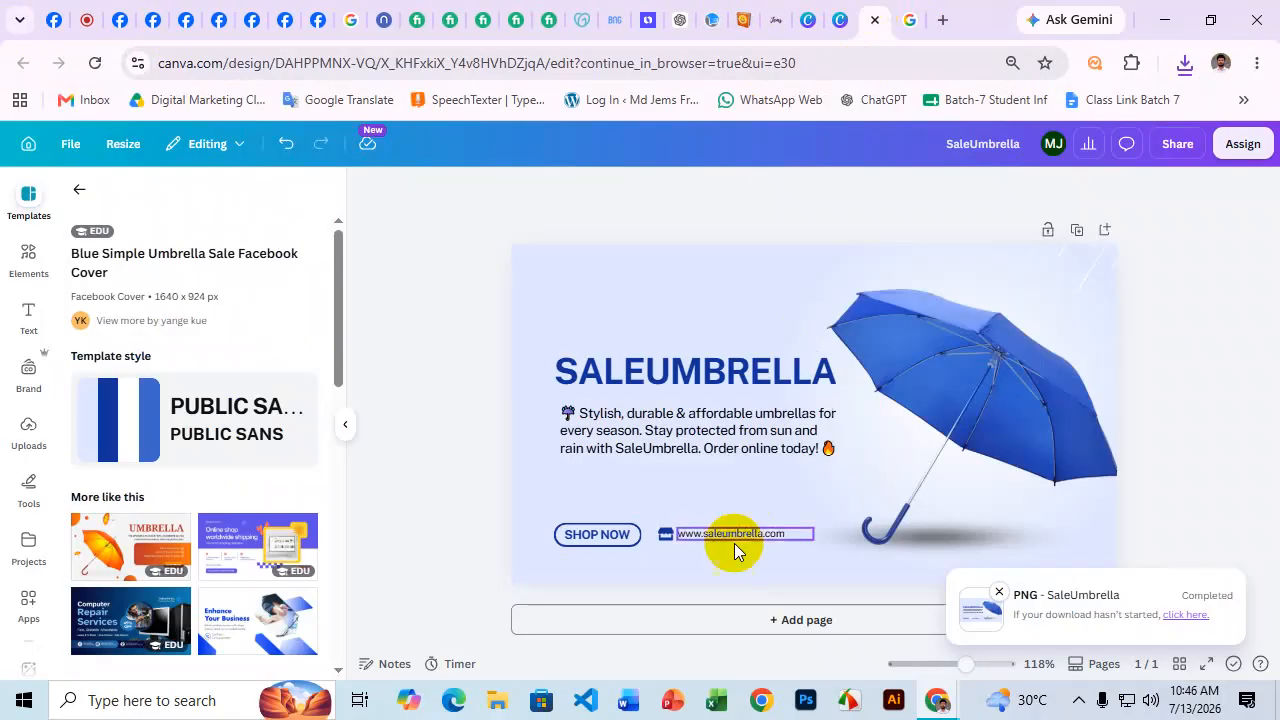
Adjust SHOP NOW and the website line, then shrink the SALEUMBRELLA heading from 28.7 to 27.4.
left_click_drag(545, 514, 710, 498)
left_click(1195, 335)
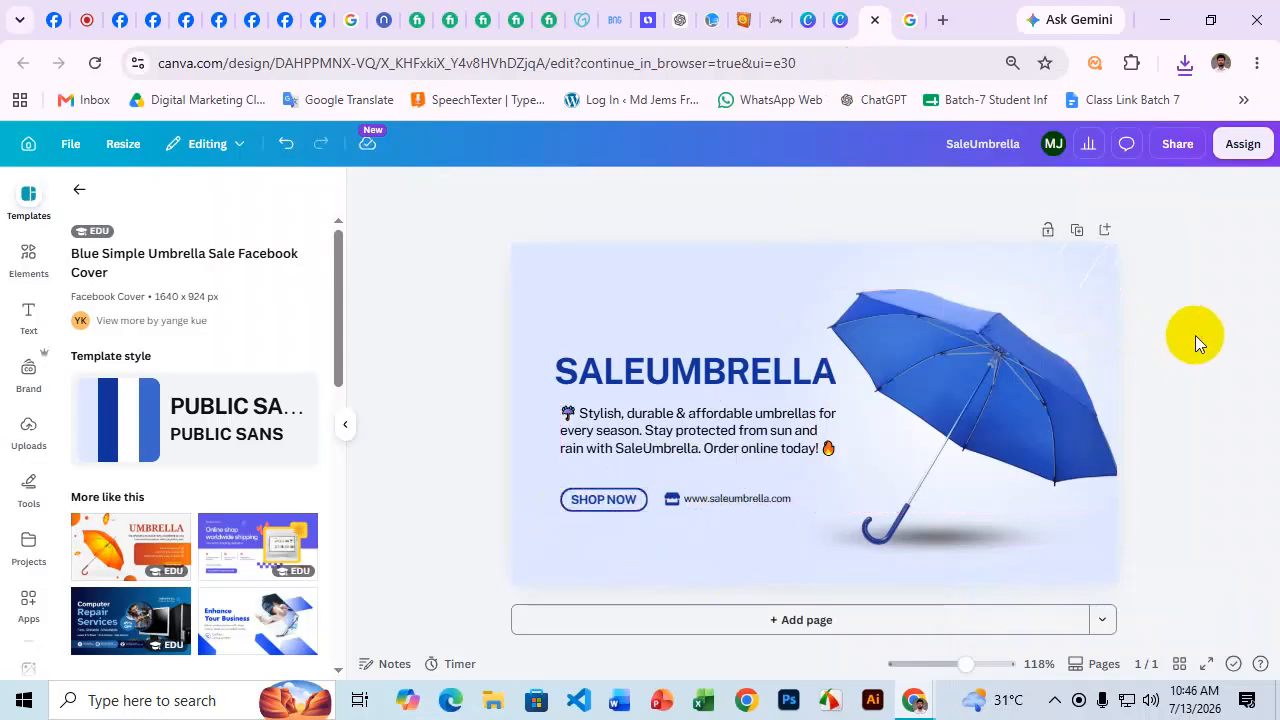
left_click(765, 372)
left_click_drag(855, 350, 851, 352)
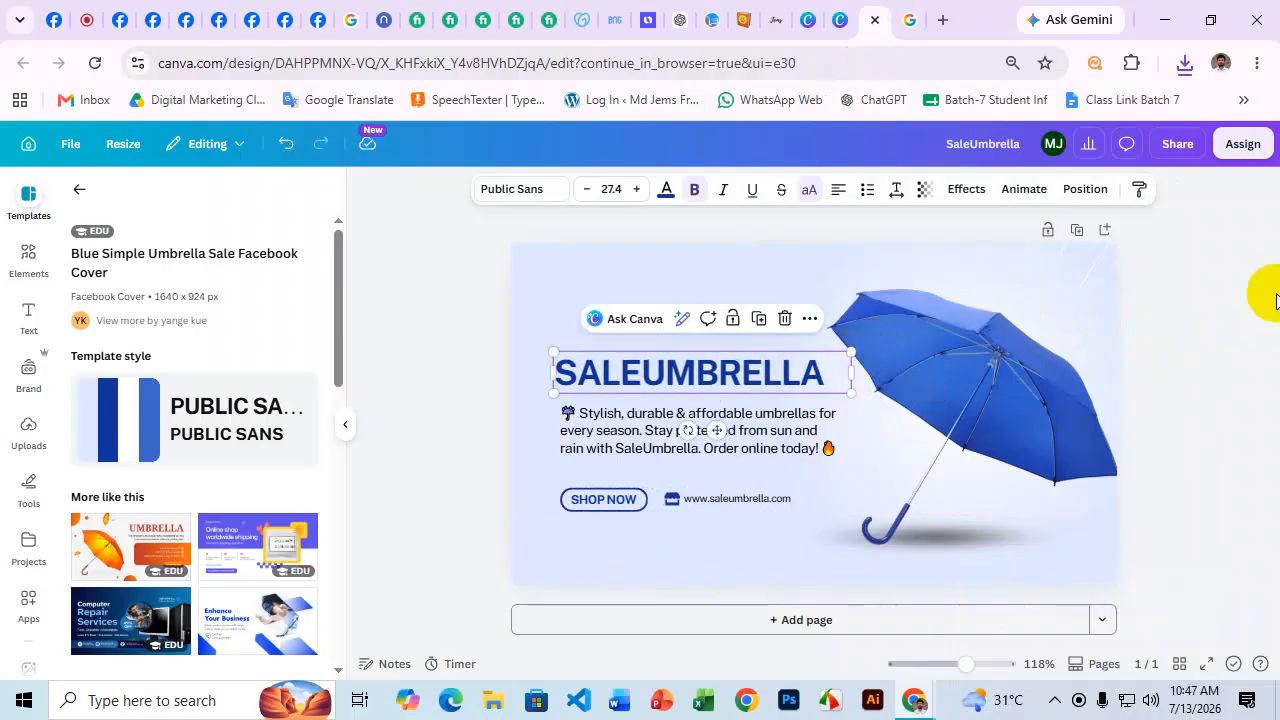
left_click(1270, 286)
Shrink the umbrella description text slightly, then select all four text elements together.
left_click(740, 441)
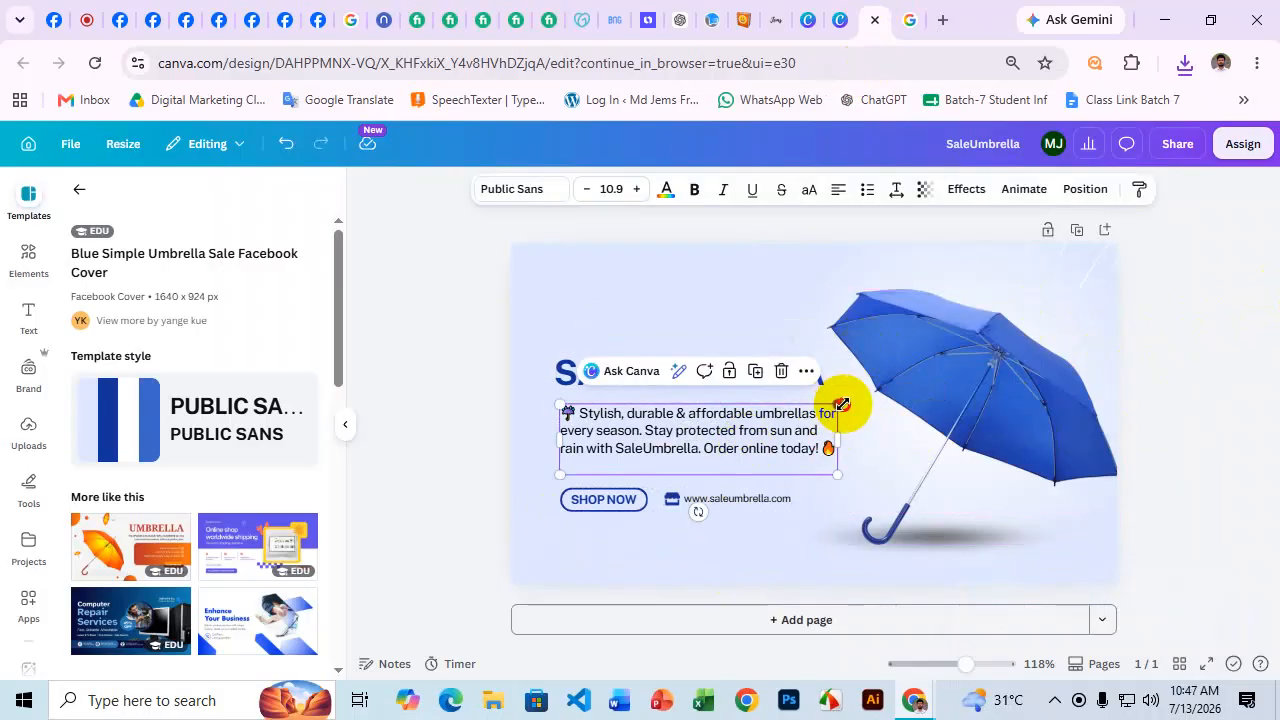
left_click_drag(842, 404, 830, 408)
left_click(1194, 360)
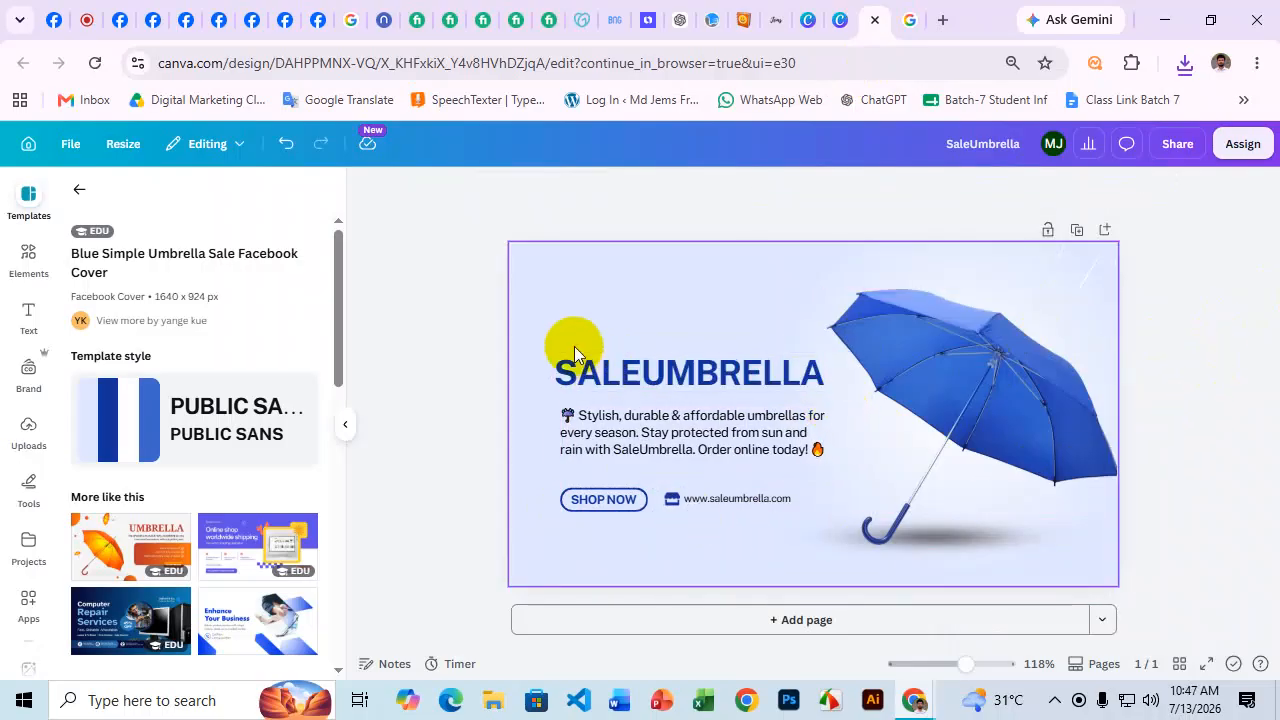
left_click_drag(566, 332, 748, 508)
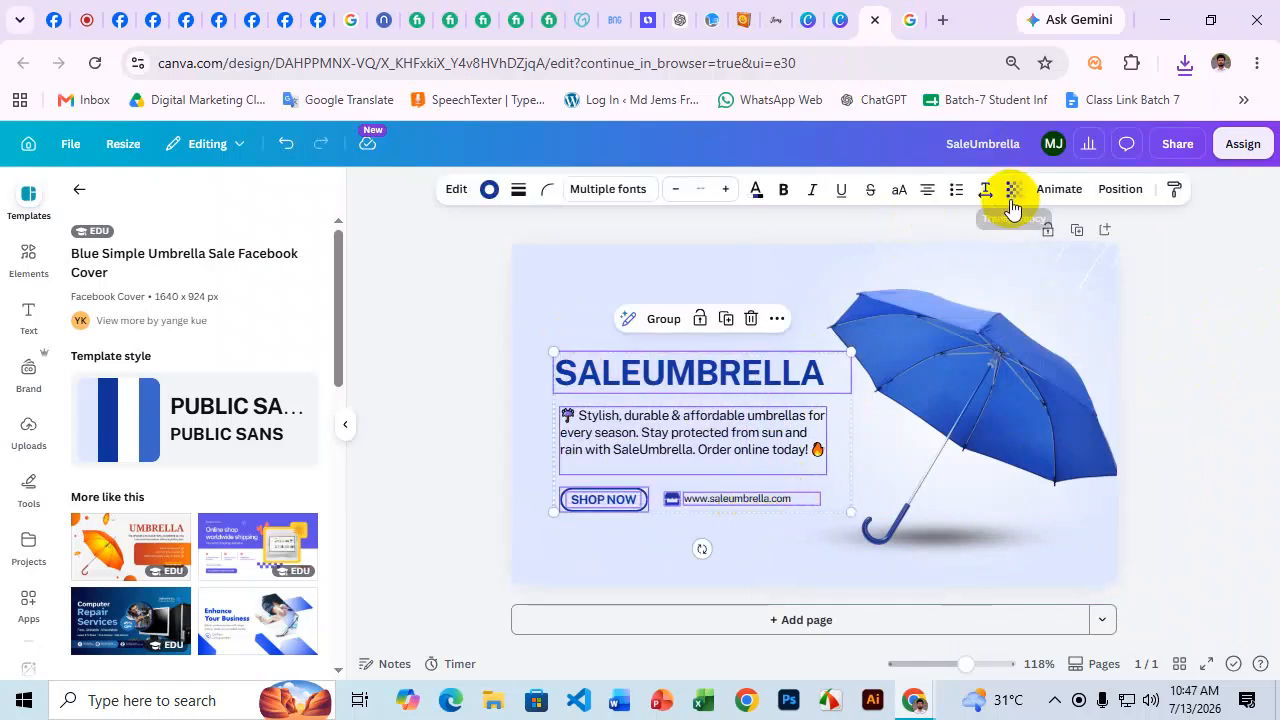
left_click(1118, 190)
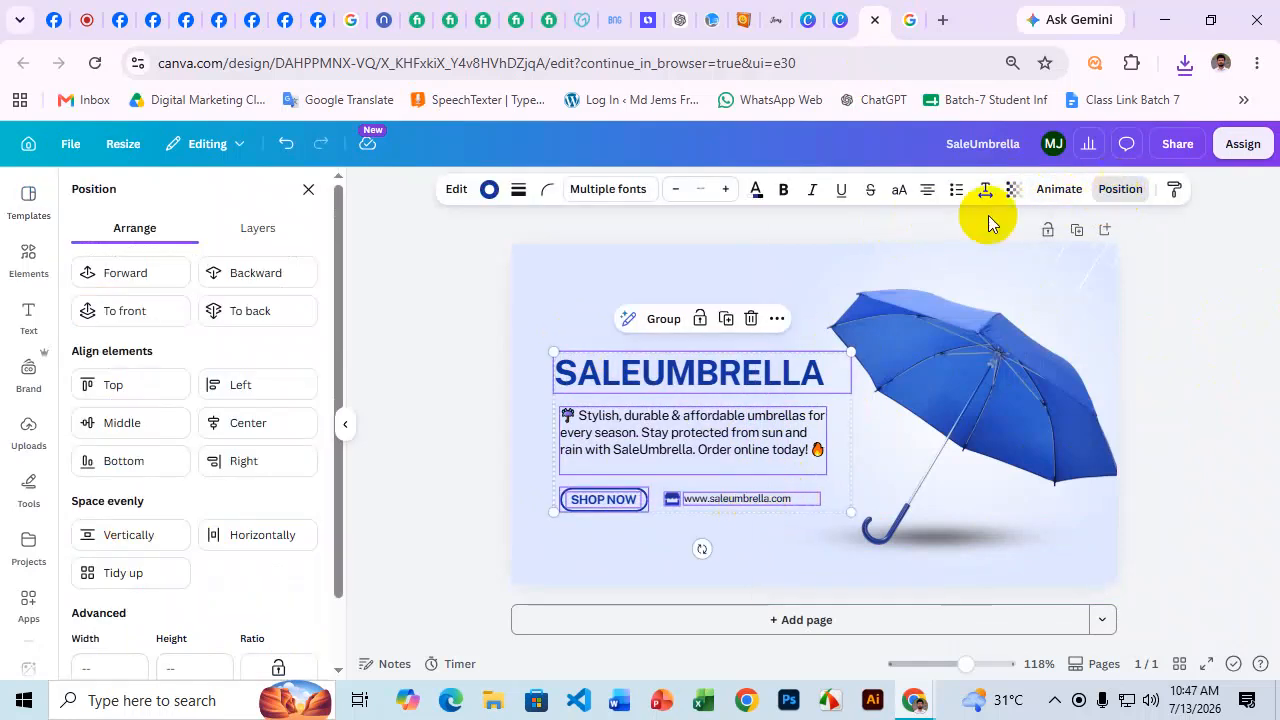
scroll(212, 415, "down", 1)
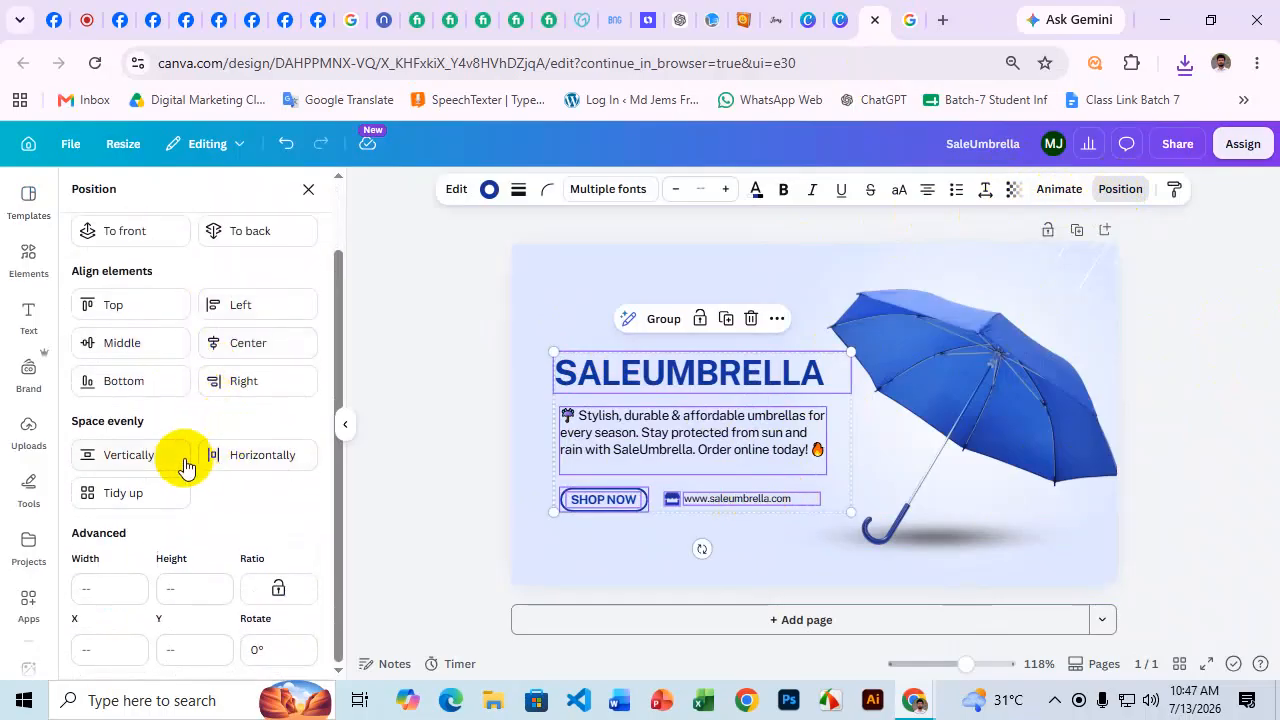
scroll(160, 440, "up", 1)
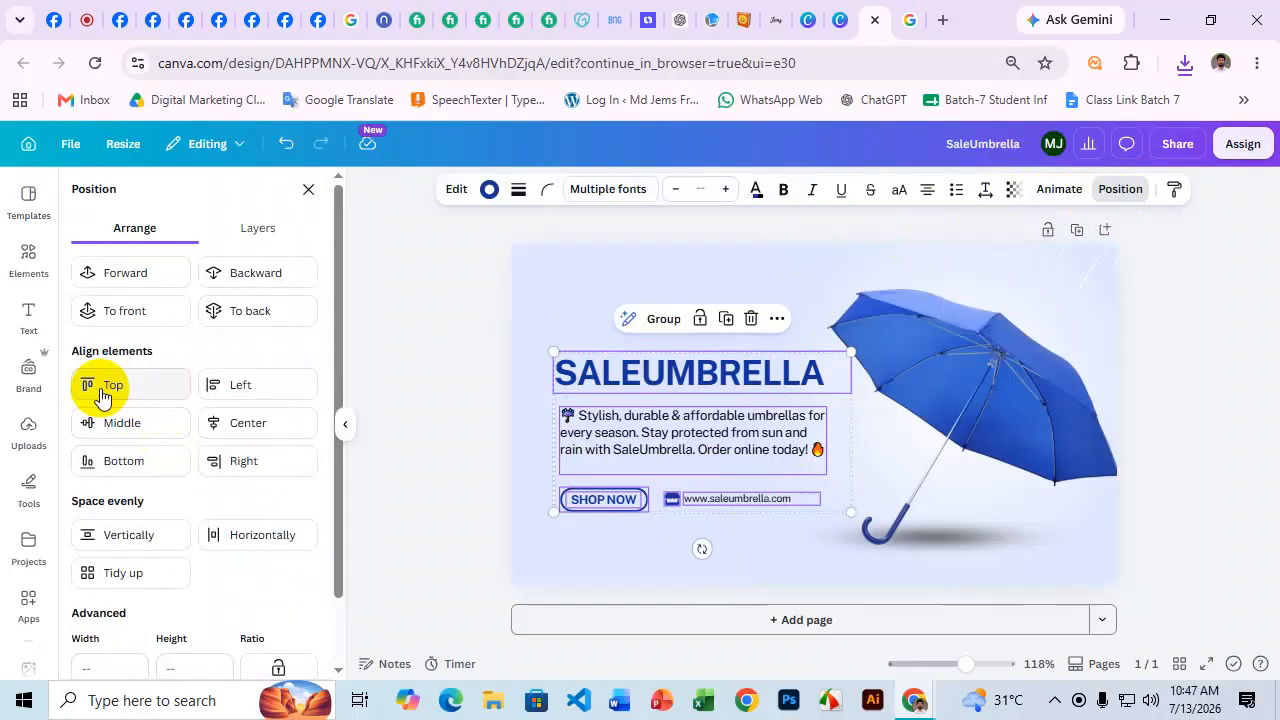
left_click(101, 390)
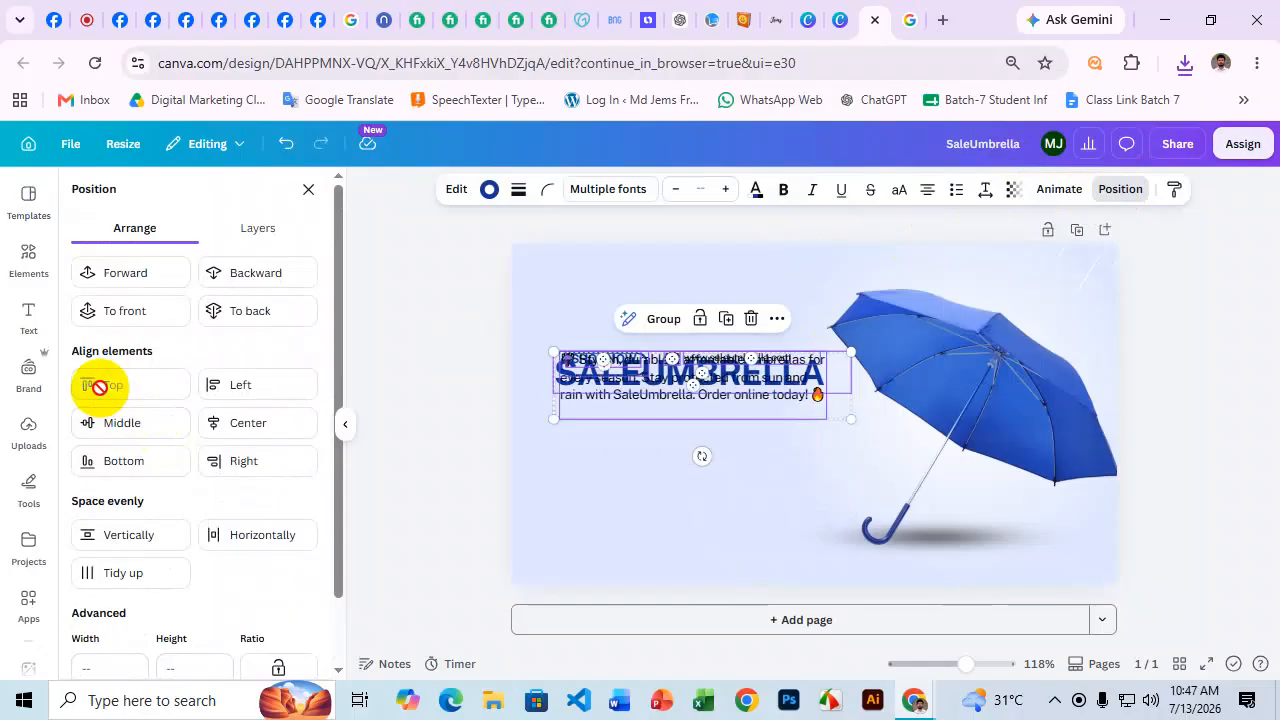
key("ctrl+z")
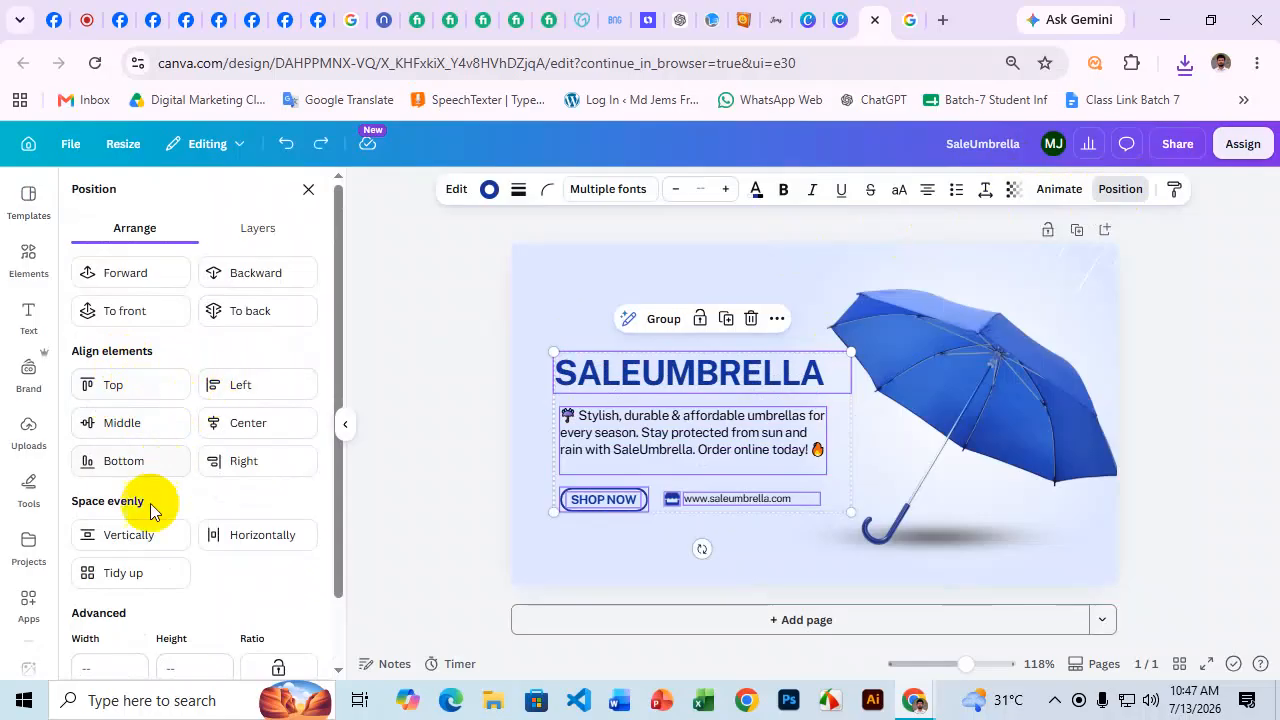
left_click(134, 534)
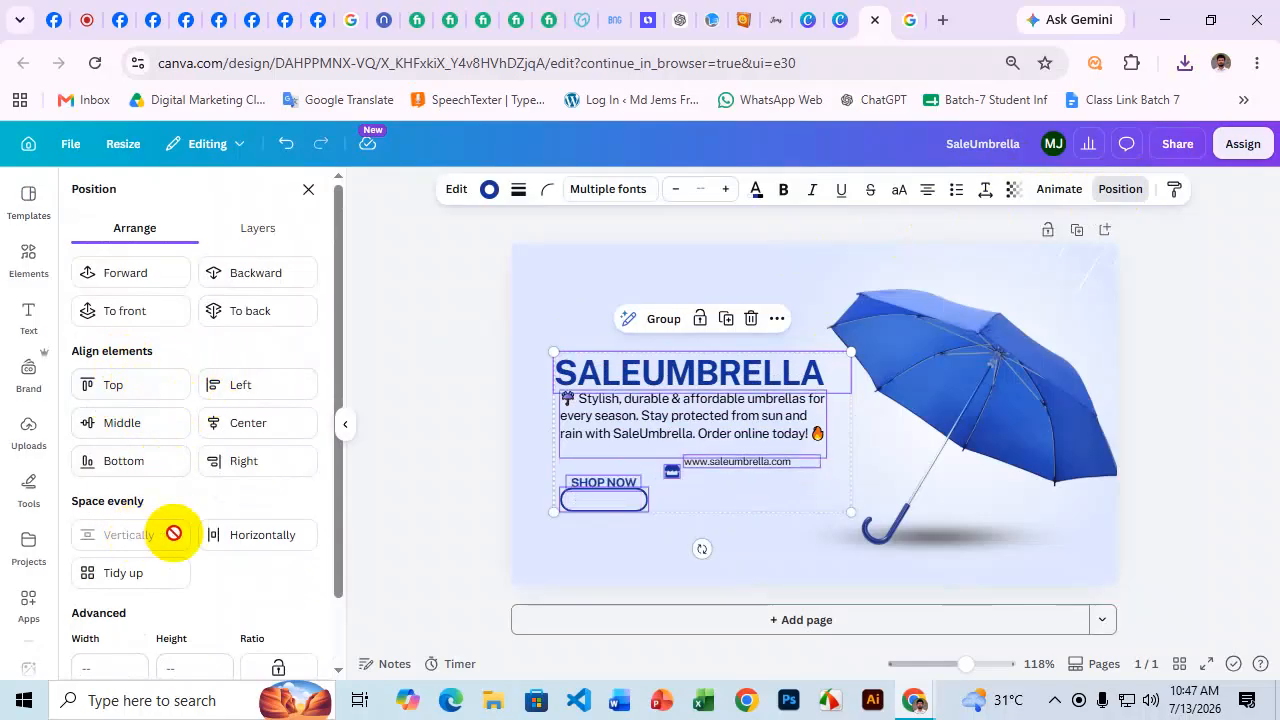
left_click(266, 540)
key("ctrl+z")
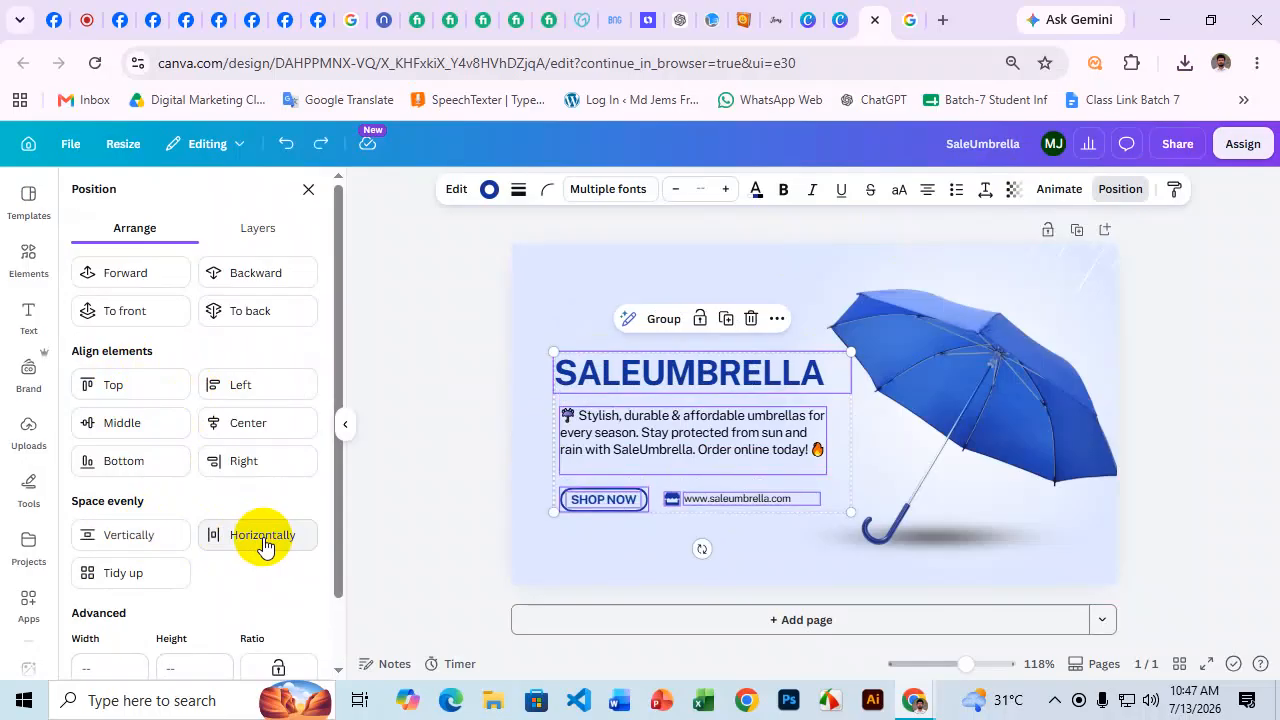
left_click(1225, 311)
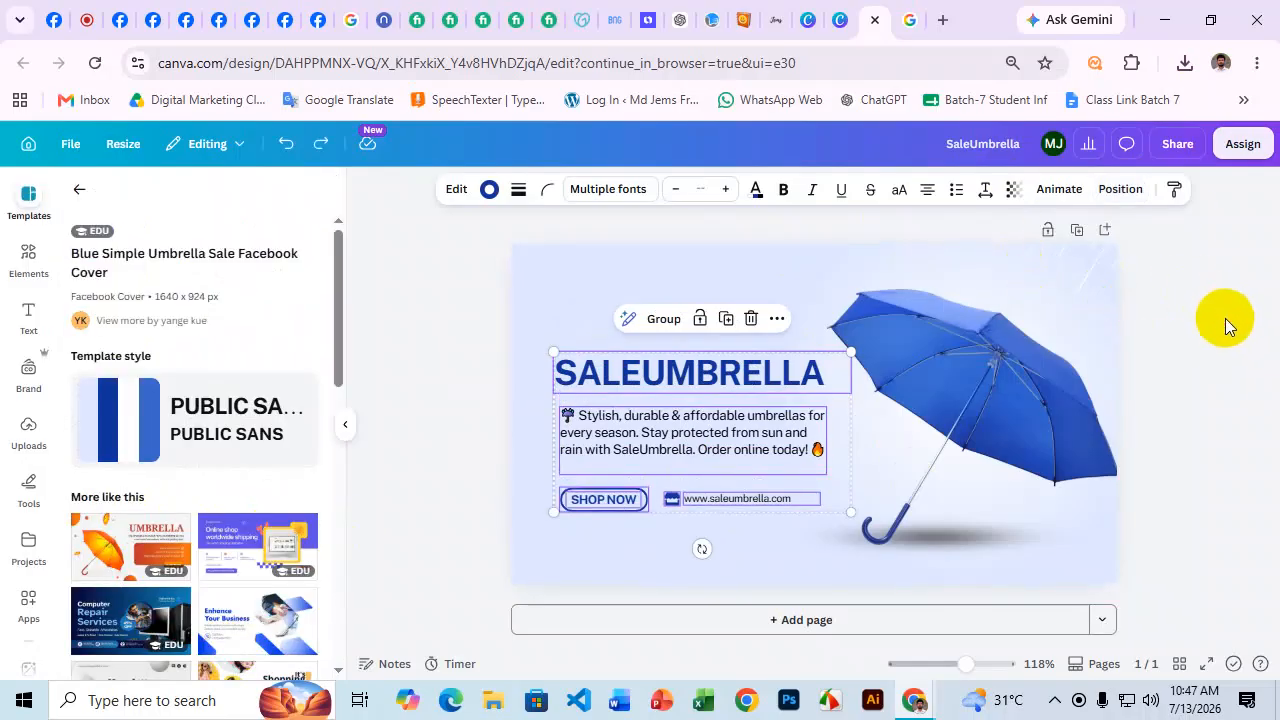
Download the cover as a PNG scaled to 2,000 × 1,125 px (size 3.125).
left_click(1177, 143)
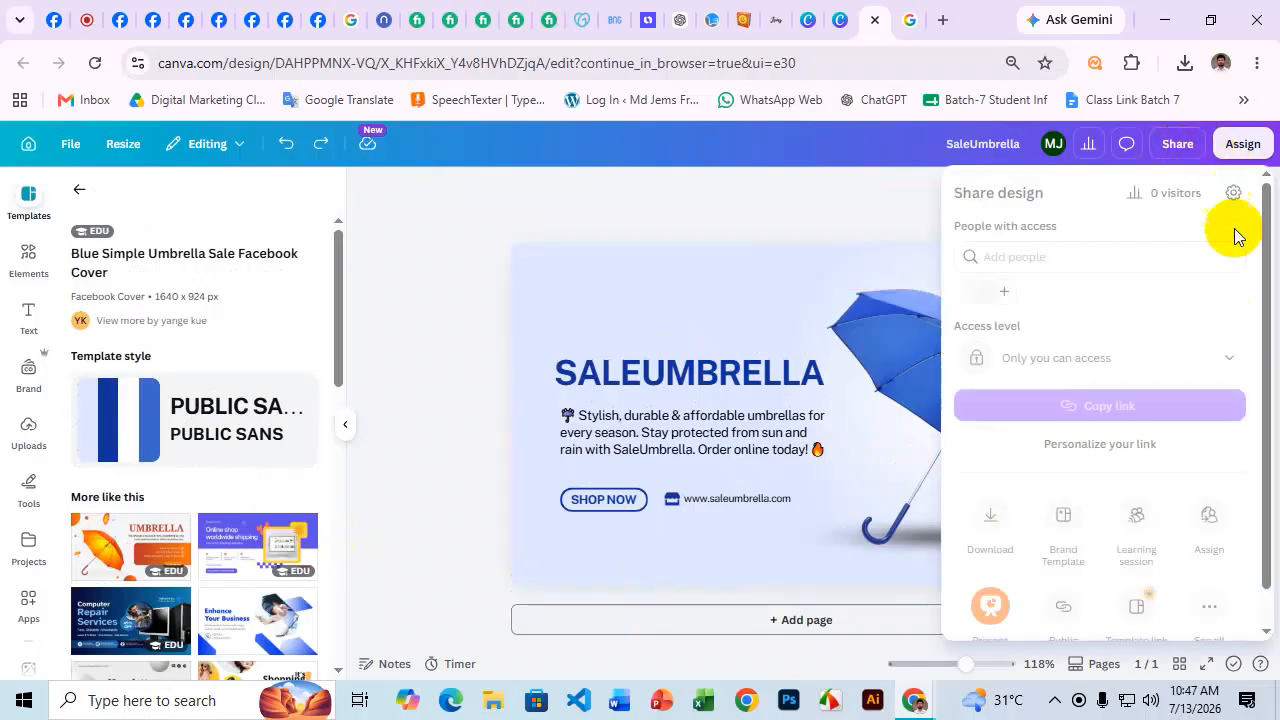
left_click(988, 521)
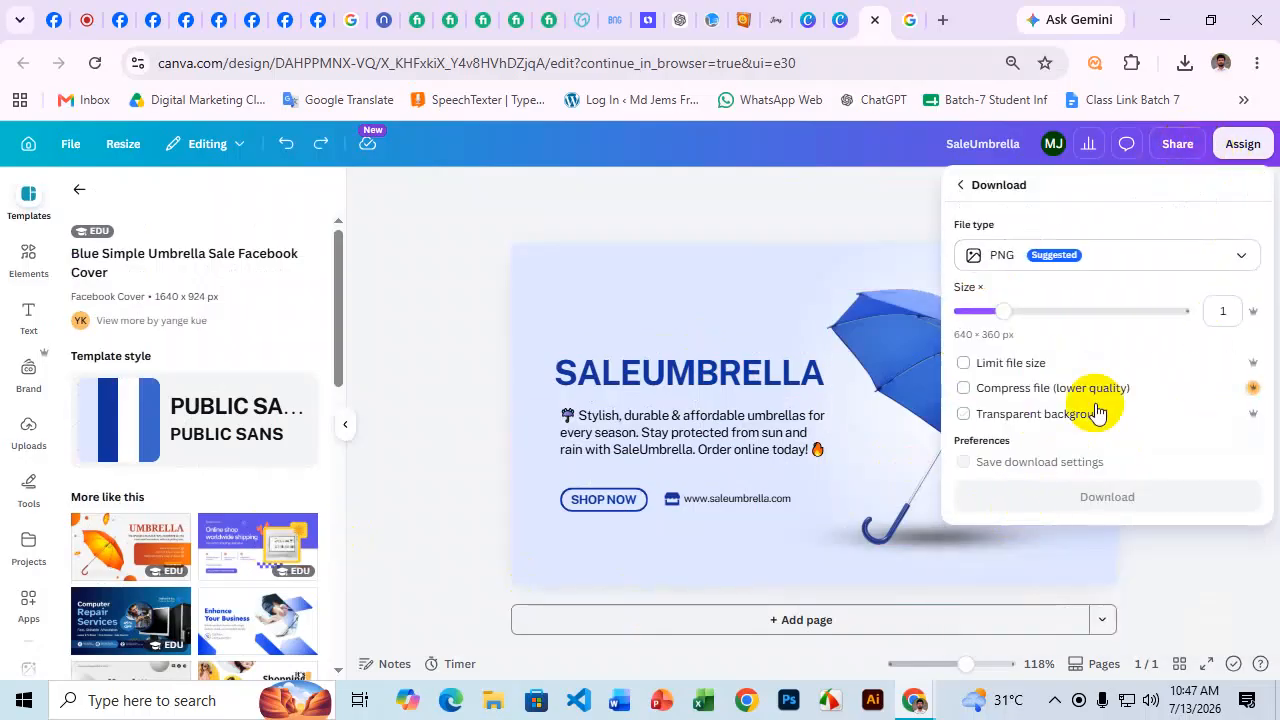
left_click_drag(997, 311, 1228, 306)
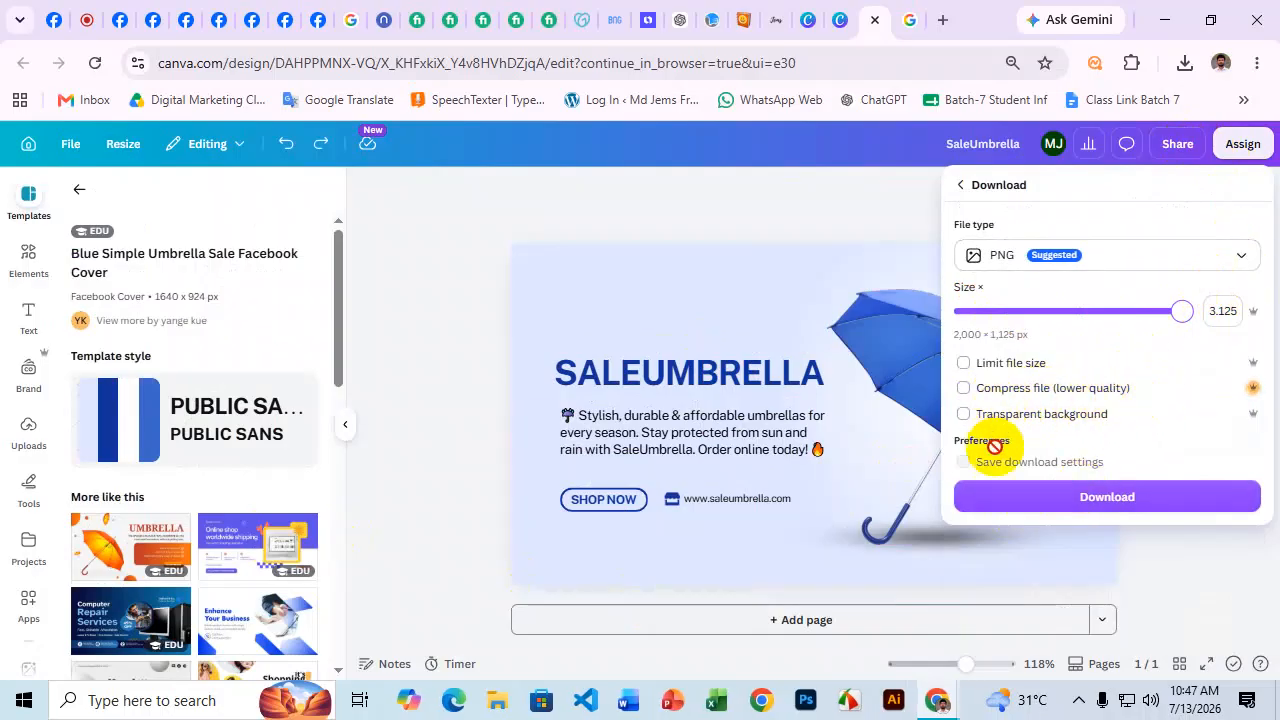
left_click(1104, 514)
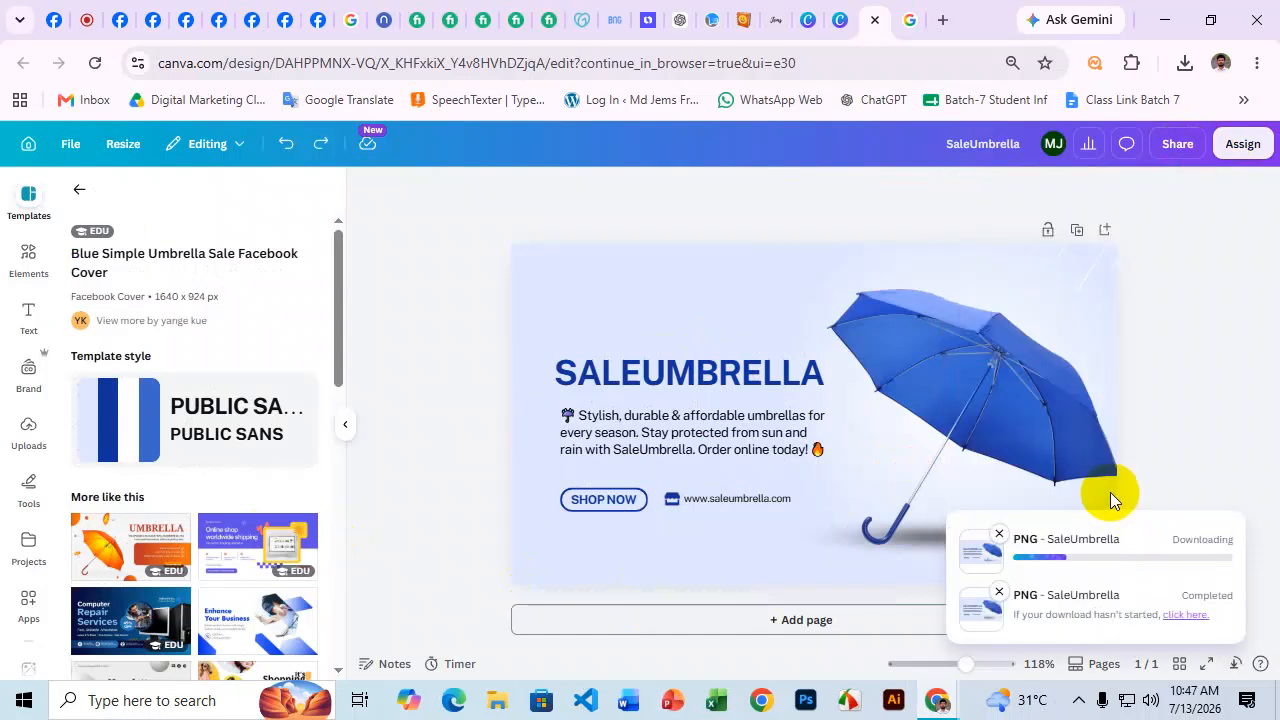
Discard the pending cover, upload SaleUmbrella (1).png as the Page cover, and save it.
left_click(54, 20)
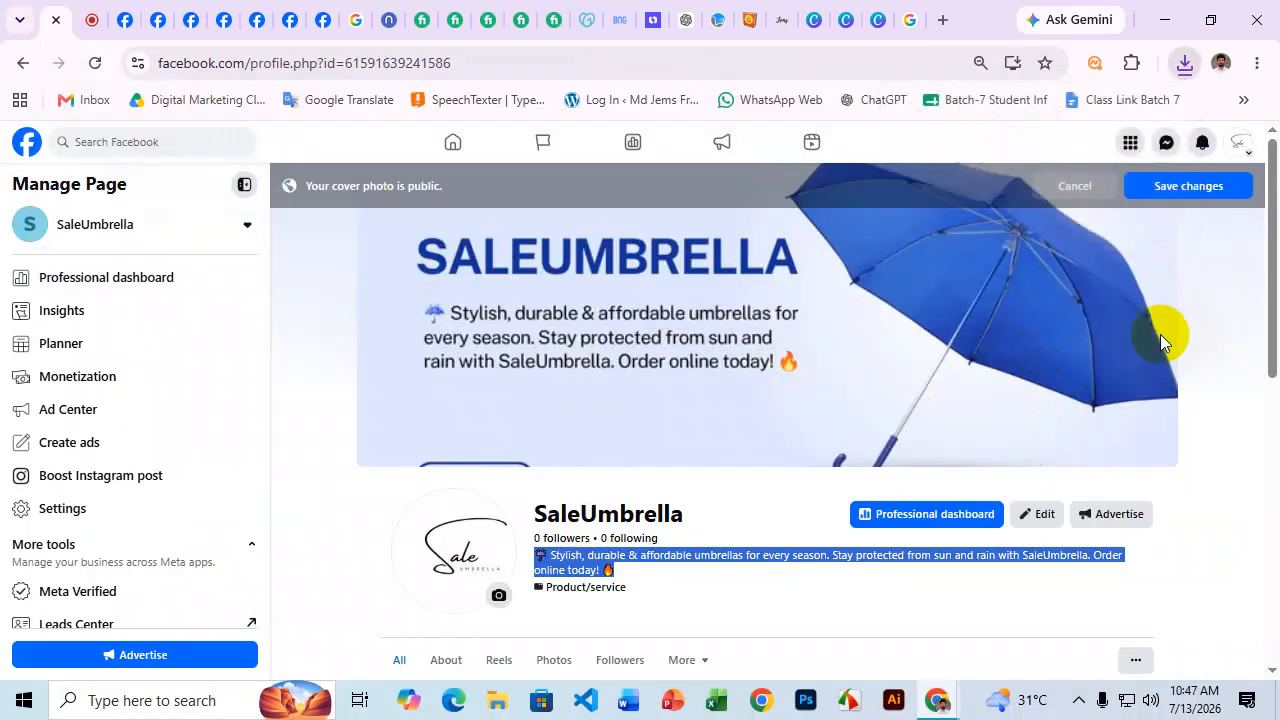
left_click(1083, 186)
left_click(1105, 441)
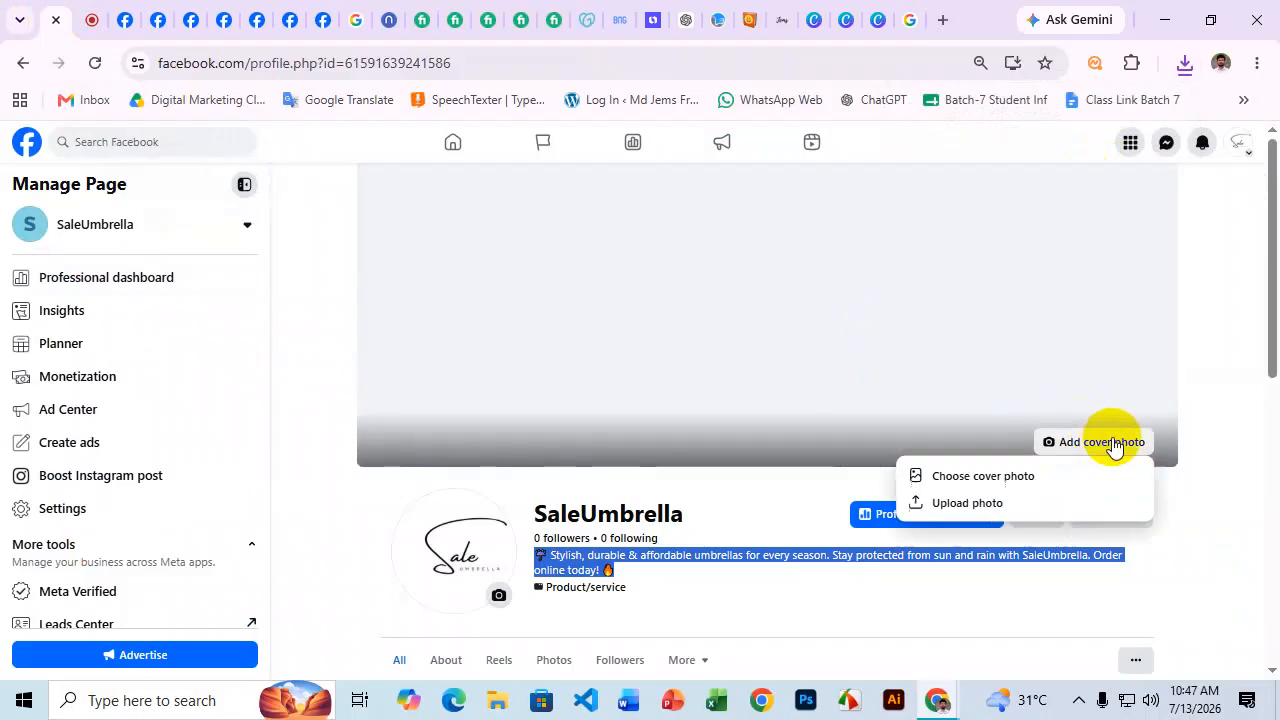
left_click(967, 504)
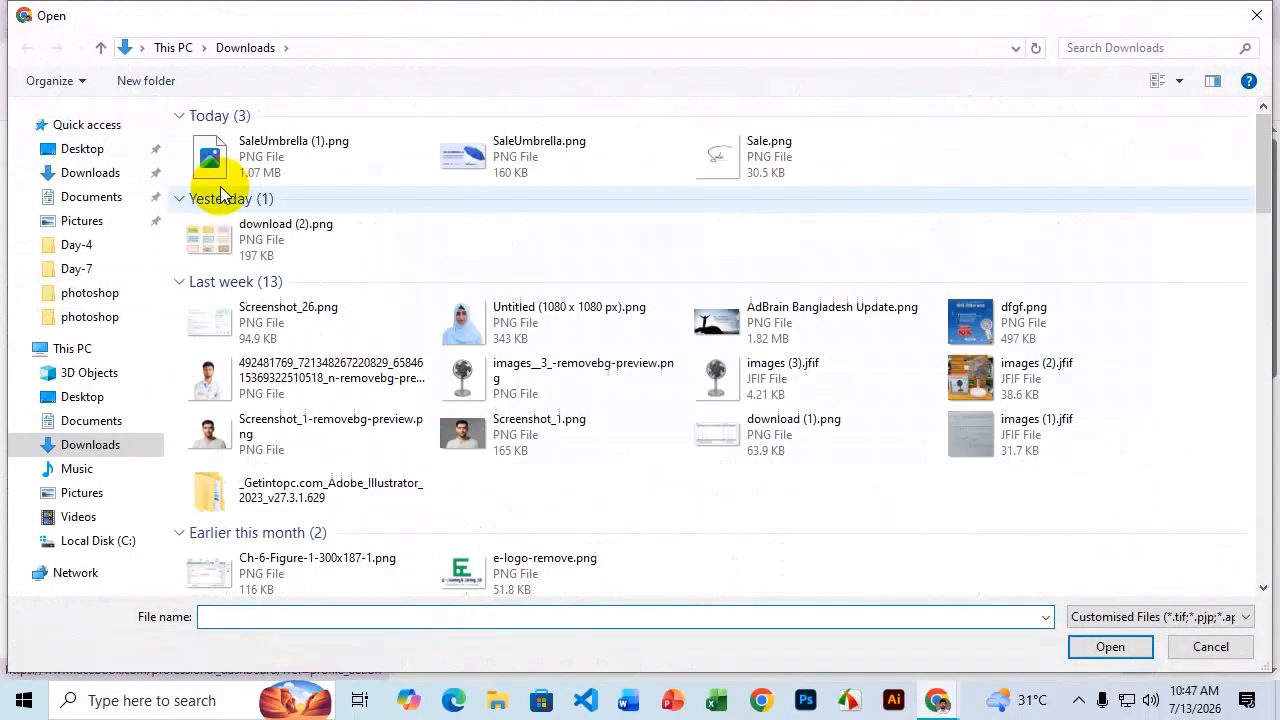
left_click(263, 160)
left_click(1110, 646)
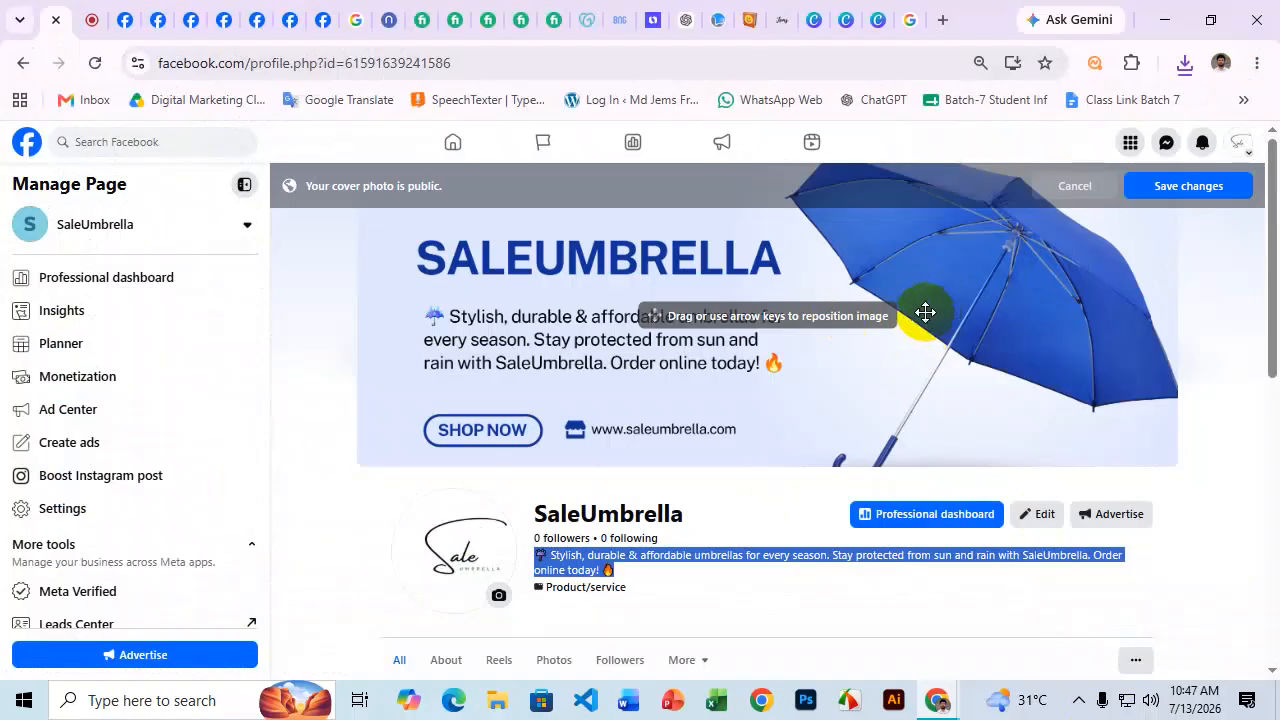
left_click(1192, 187)
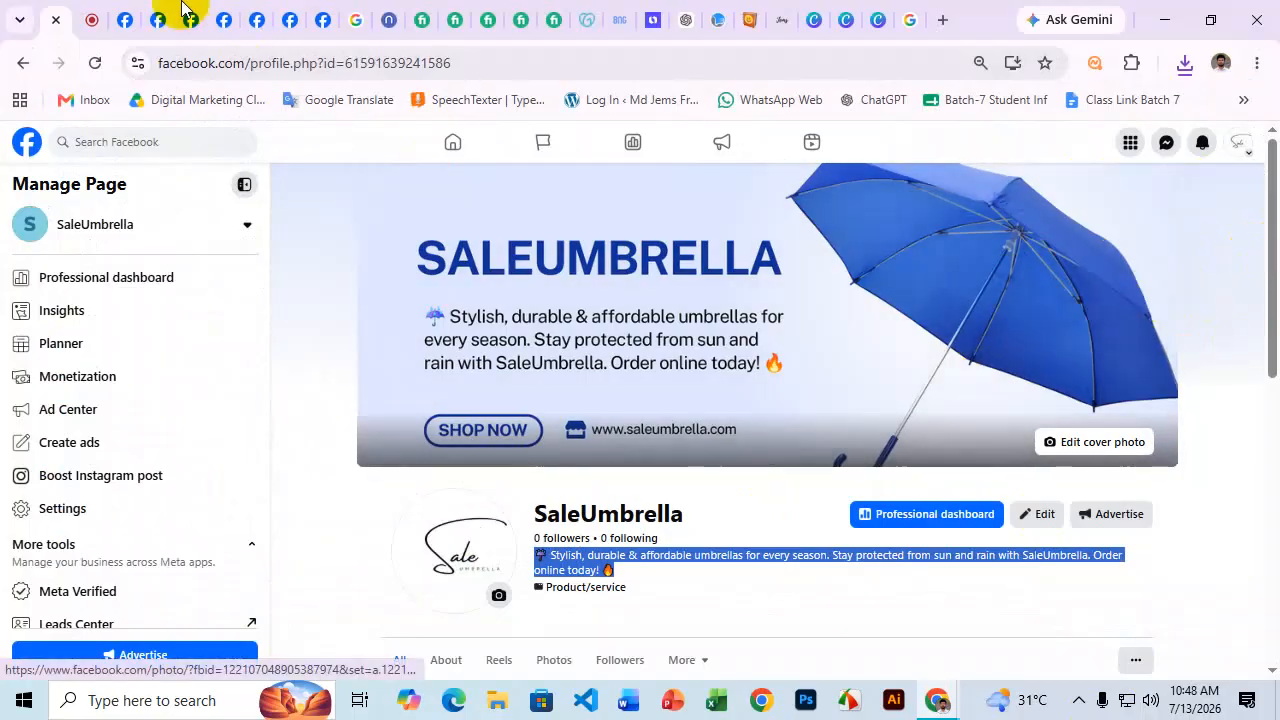
Open the $30 Fiverr Facebook business page gig and highlight 'What I do' services like Add Bio.
left_click(419, 17)
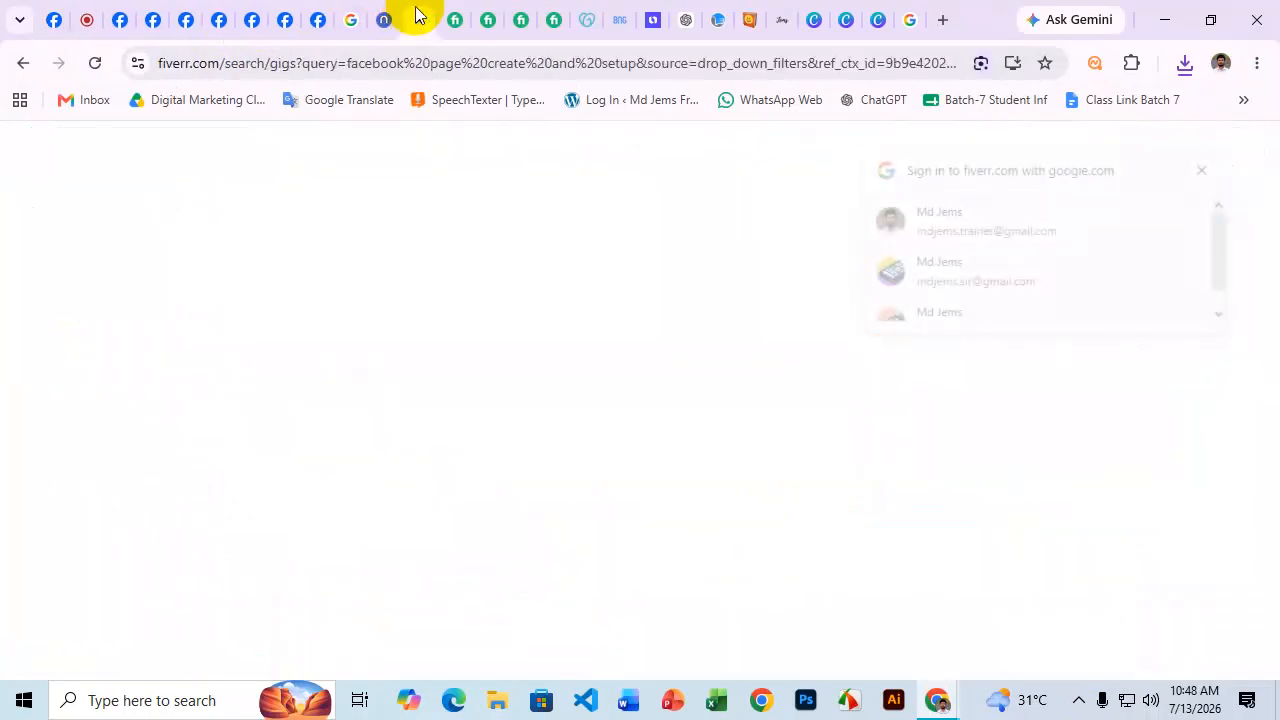
left_click(455, 18)
left_click(170, 298)
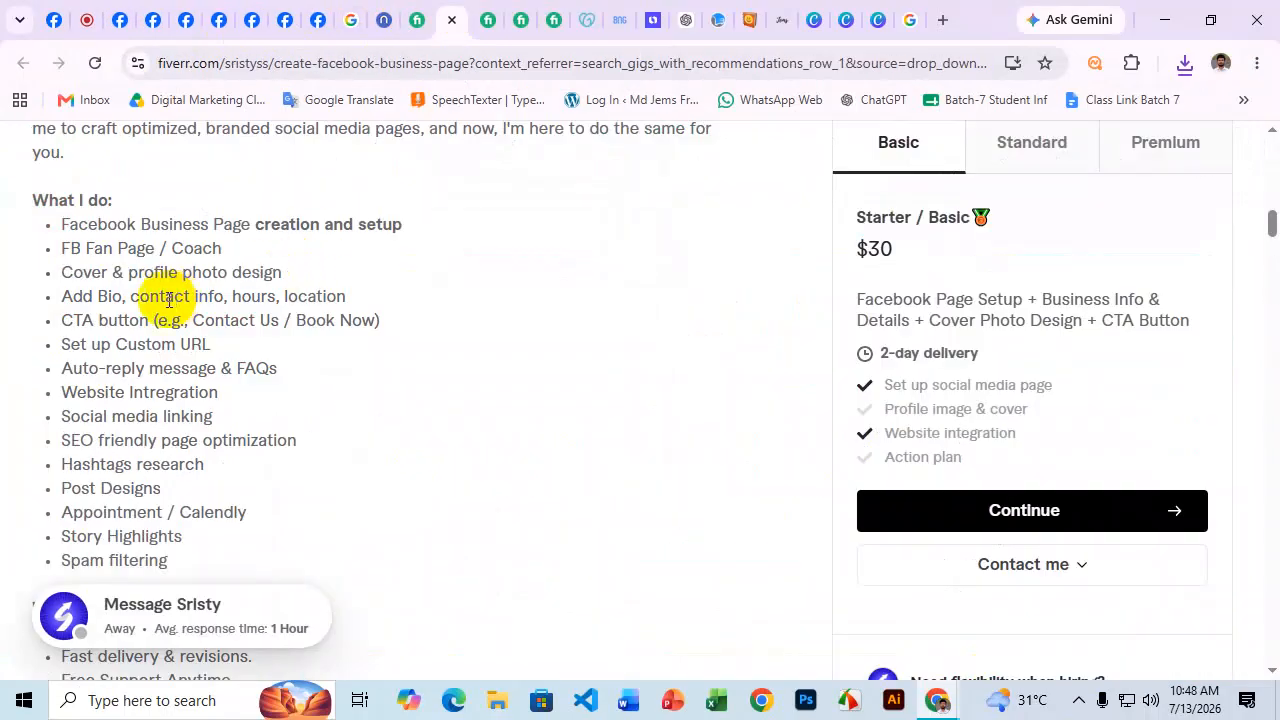
left_click_drag(57, 296, 331, 300)
left_click(232, 296)
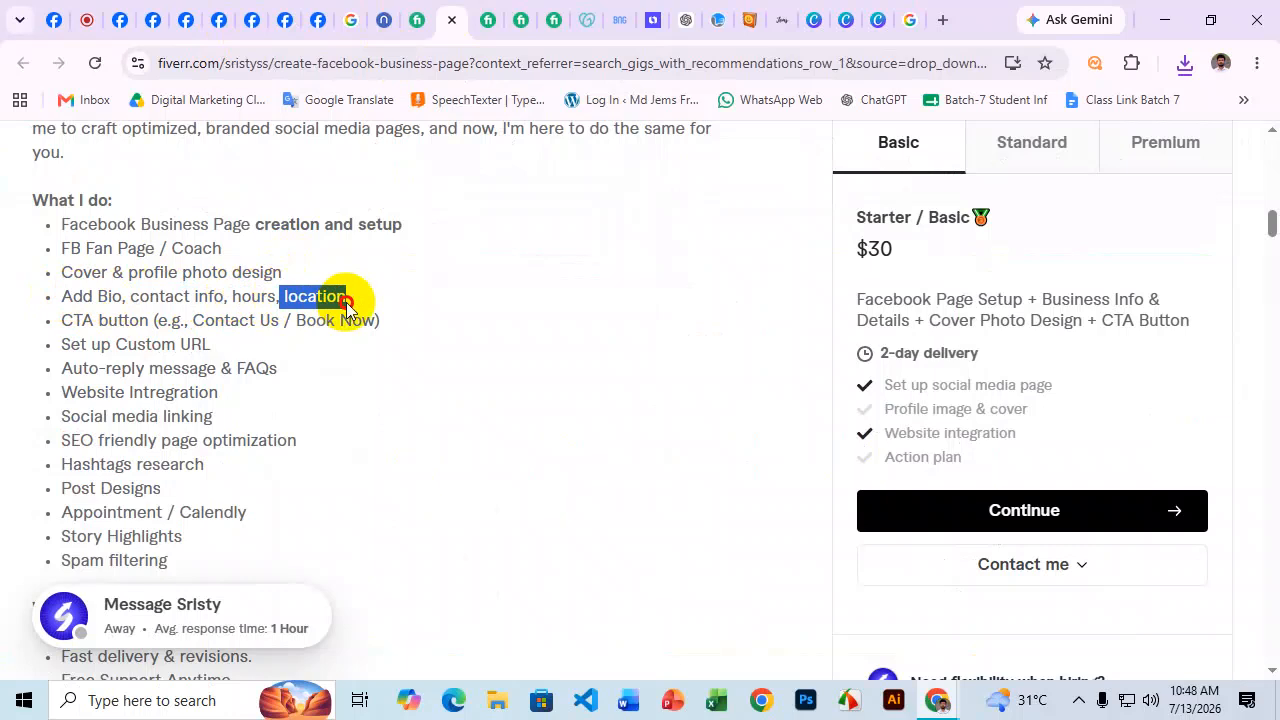
left_click(86, 290)
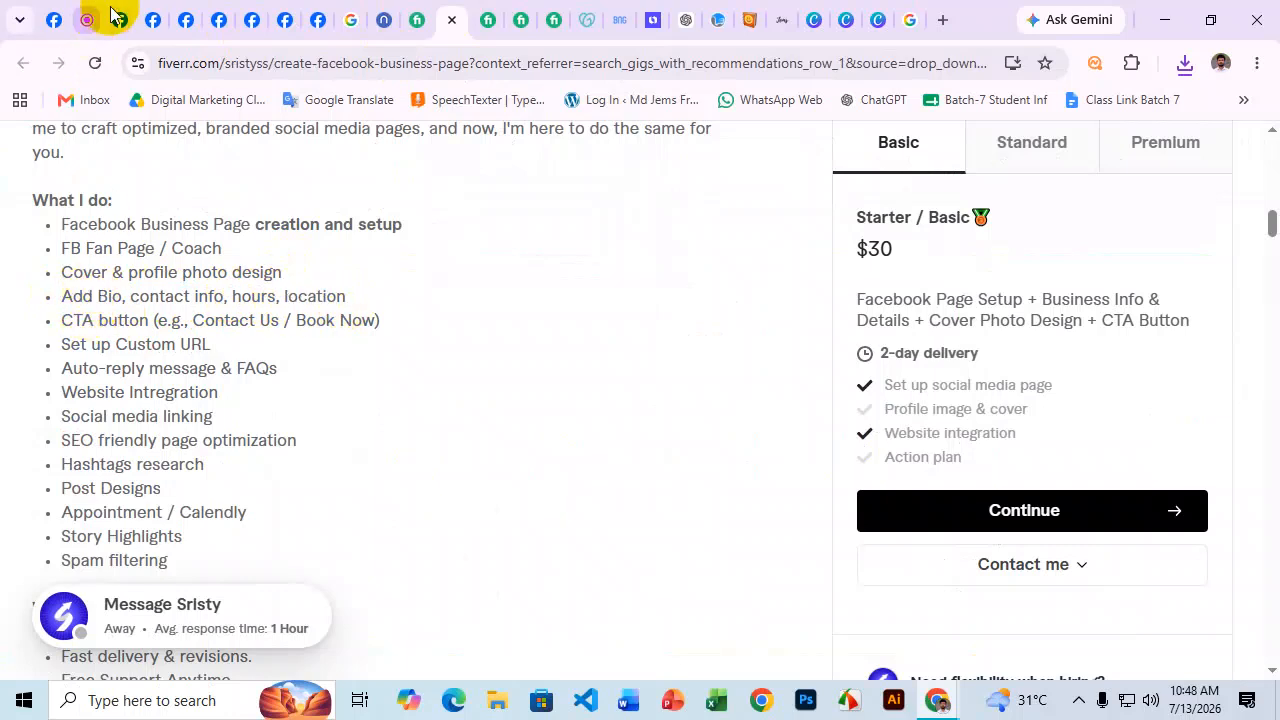
Go back to the SaleUmbrella Facebook Page and open its About section.
left_click(50, 19)
scroll(854, 377, "down", 2)
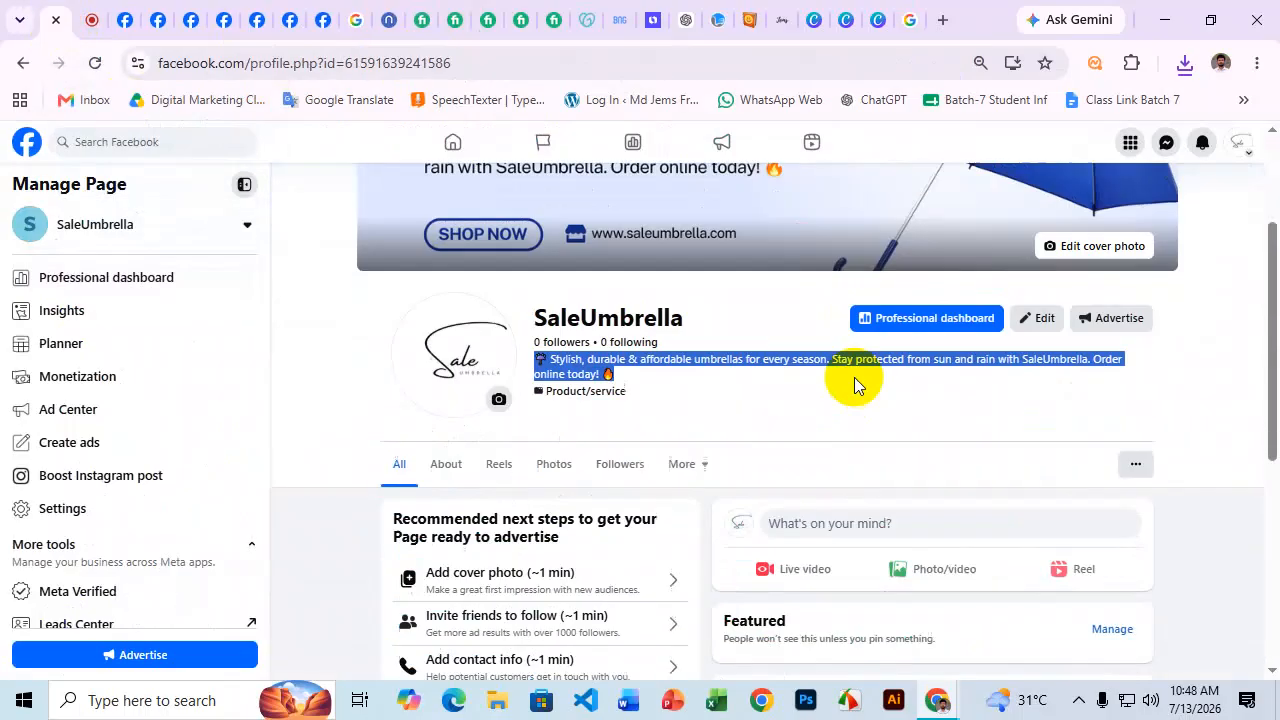
left_click(446, 463)
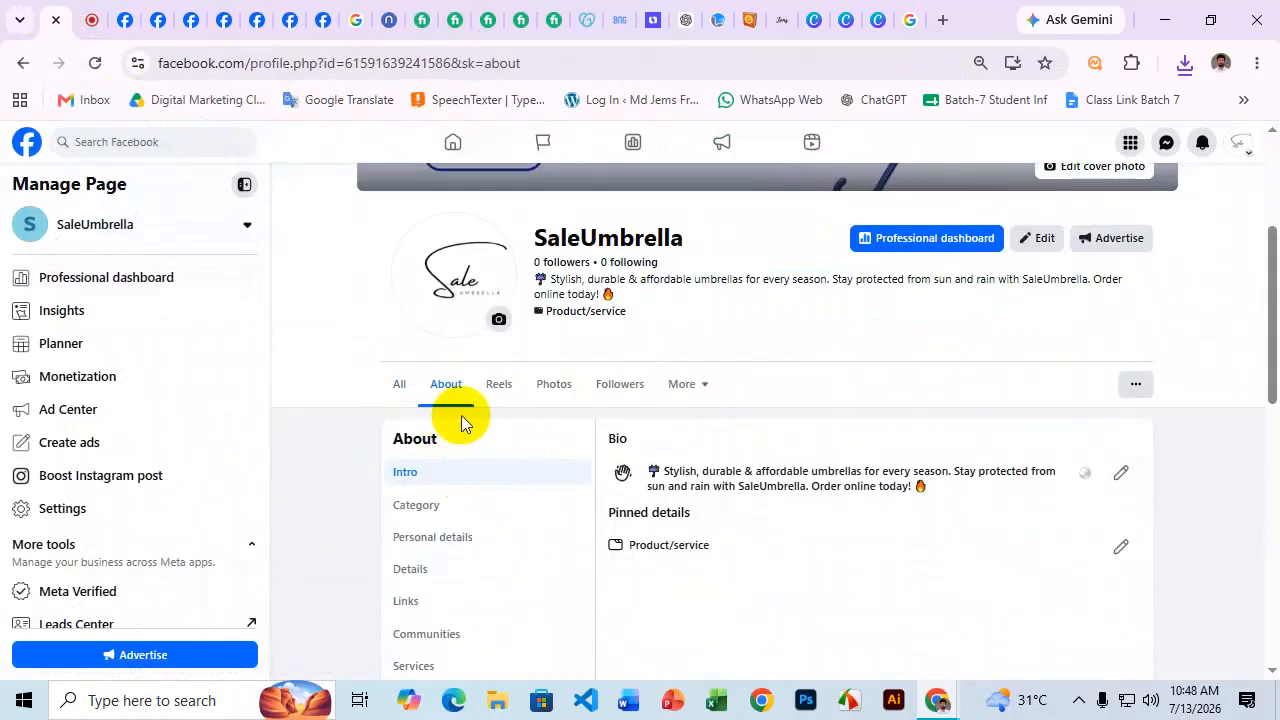
scroll(510, 400, "down", 1)
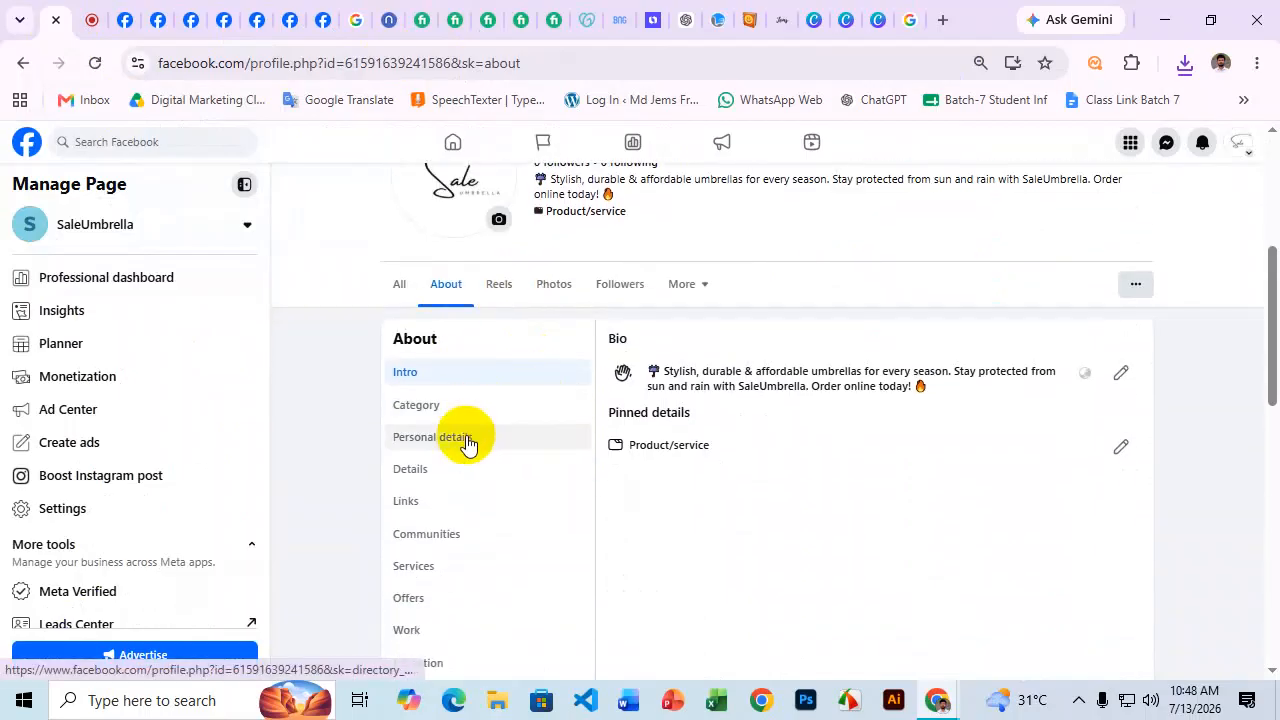
left_click(1121, 373)
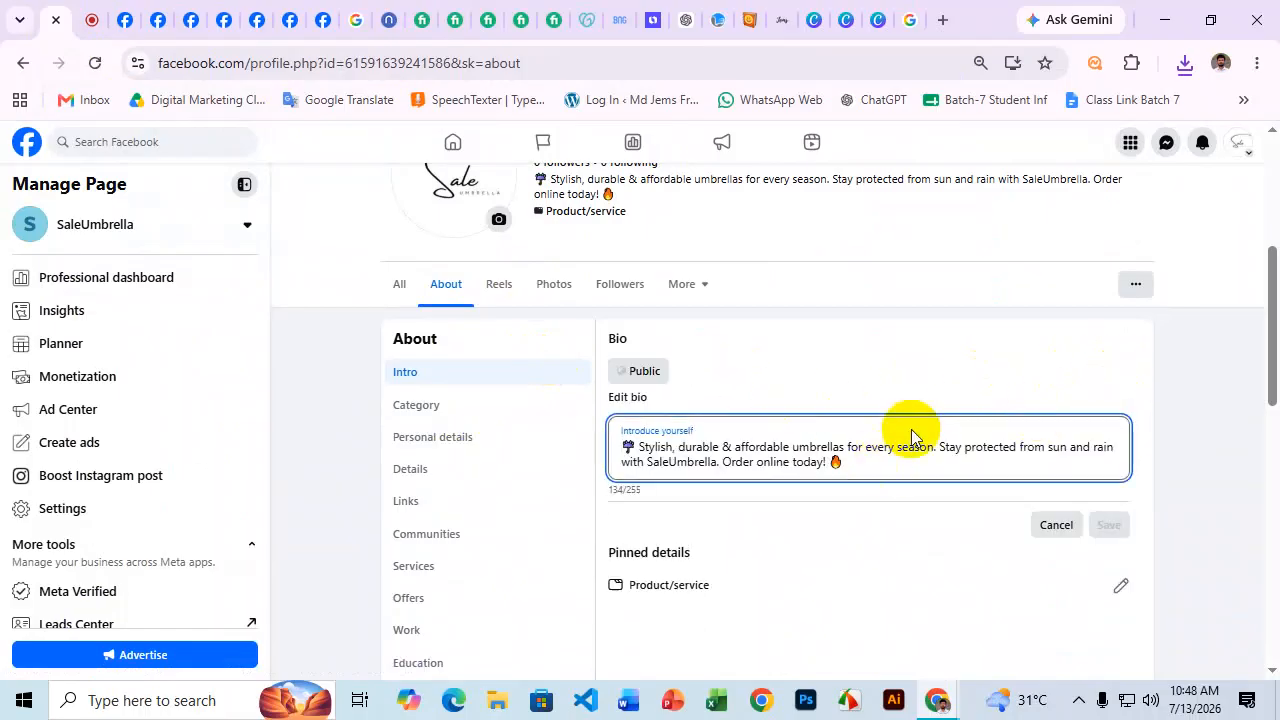
View the Category info, then review Personal details: Location, Hometown and Birthday, all unfilled.
left_click(447, 407)
left_click(450, 440)
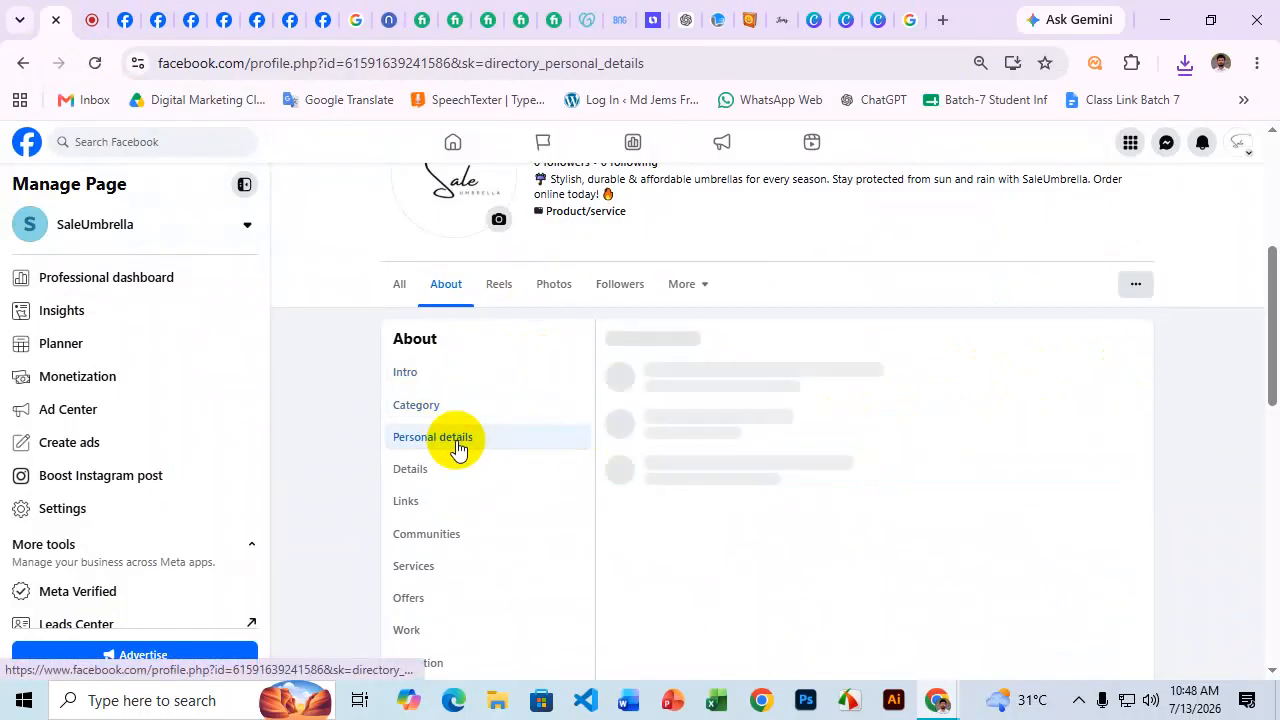
scroll(805, 393, "down", 3)
scroll(818, 406, "up", 1)
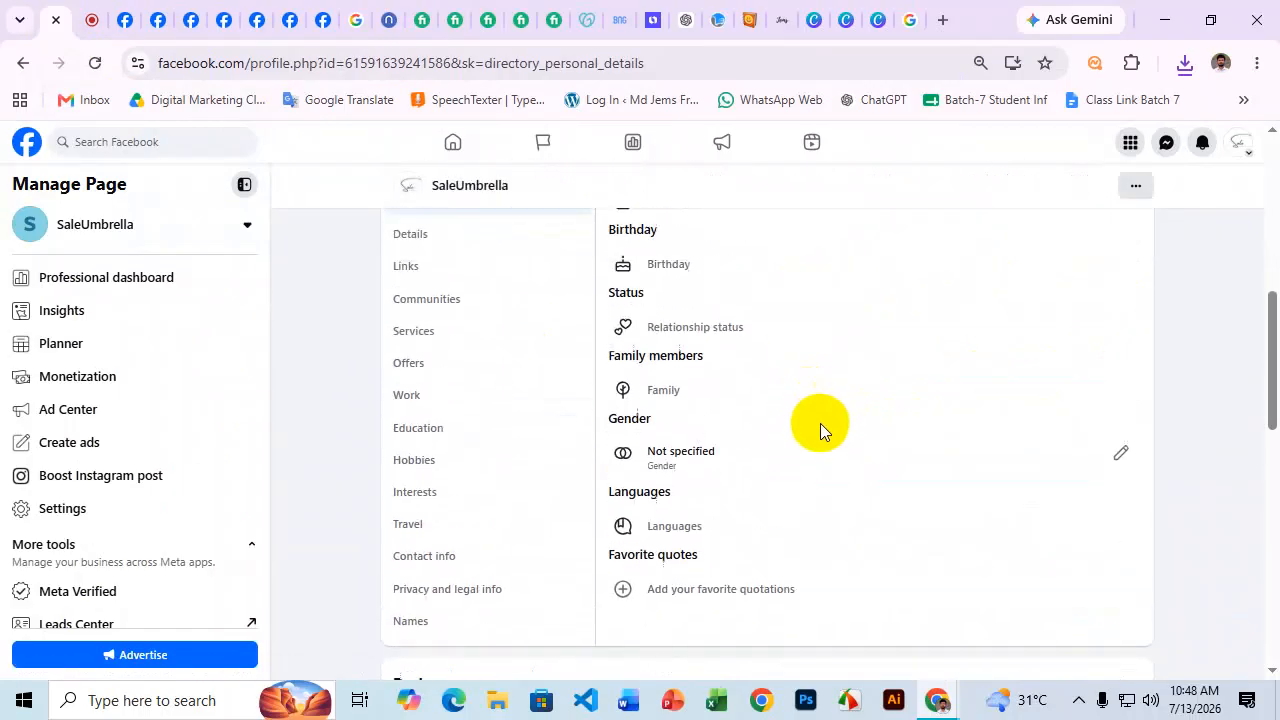
scroll(819, 423, "up", 2)
scroll(820, 424, "down", 2)
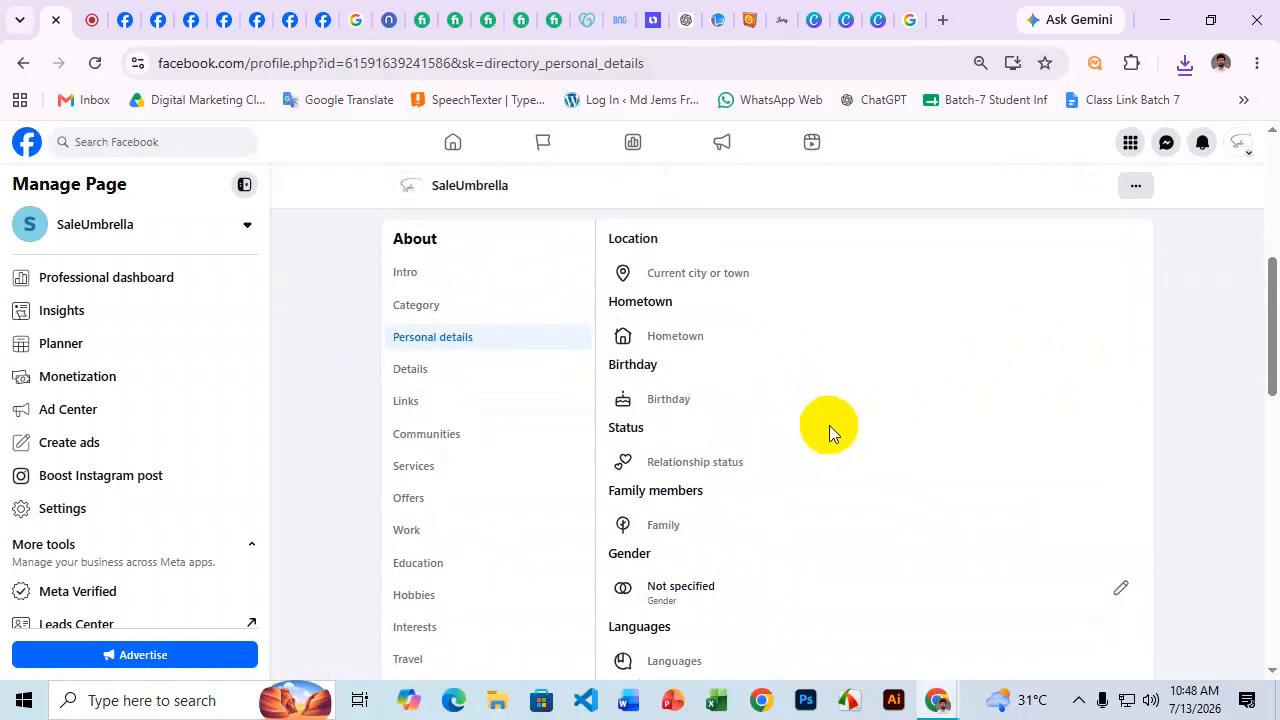
scroll(833, 426, "down", 1)
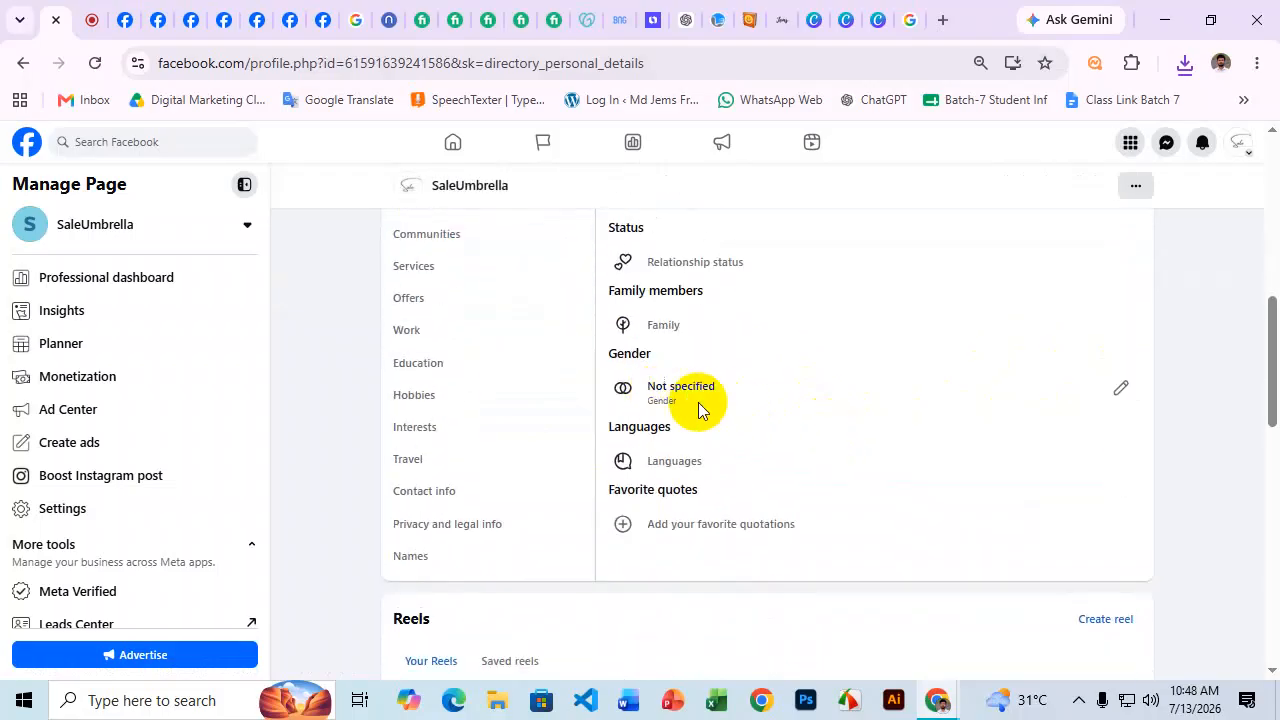
scroll(783, 463, "up", 2)
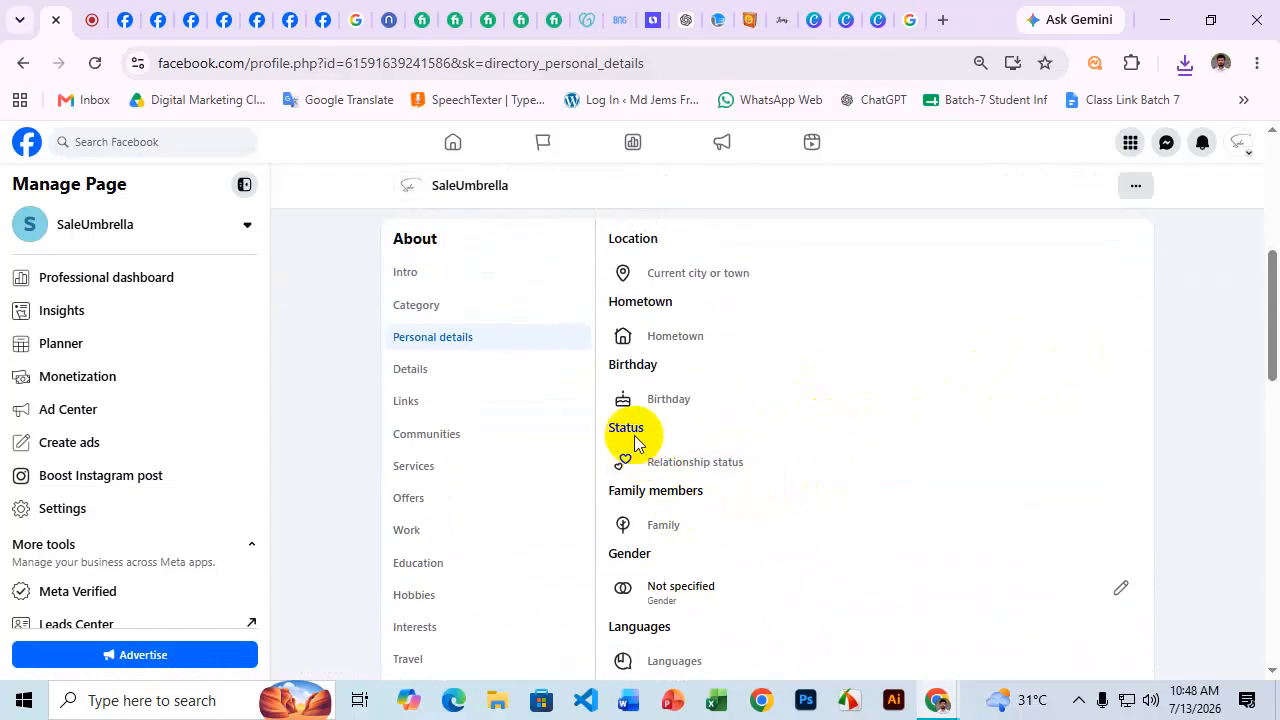
scroll(693, 461, "up", 1)
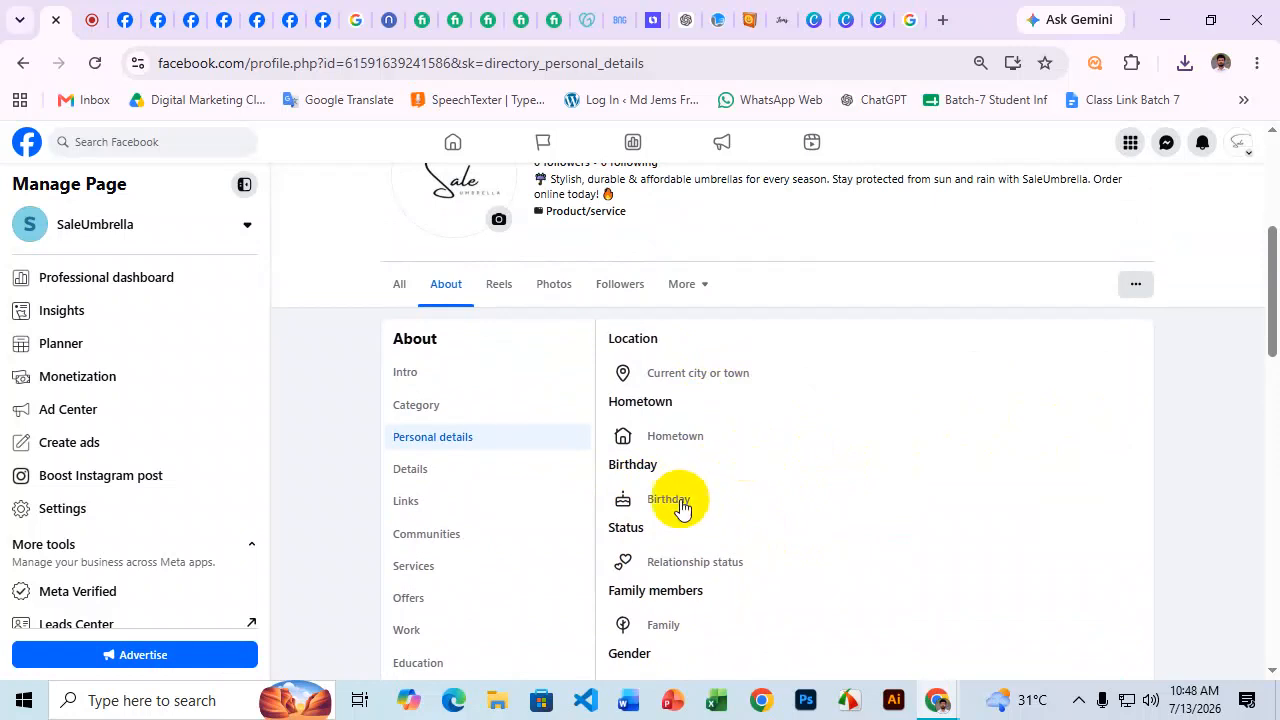
scroll(552, 315, "up", 1)
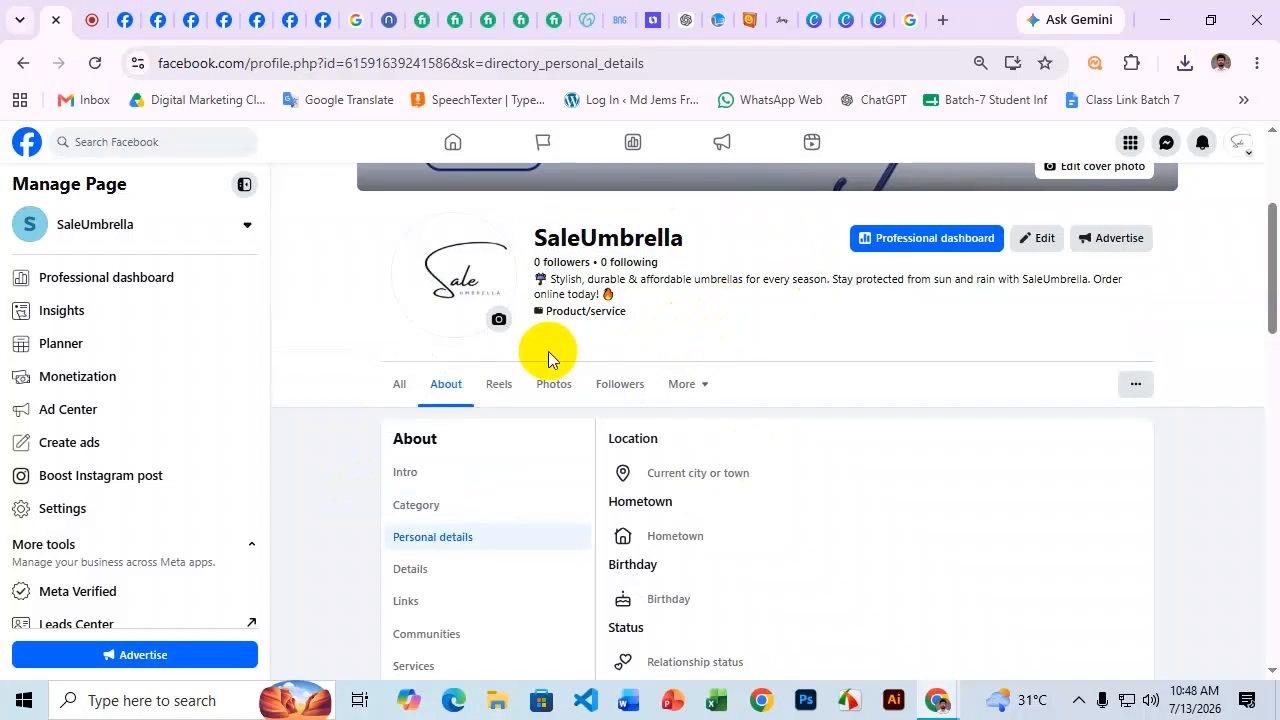
scroll(696, 376, "down", 1)
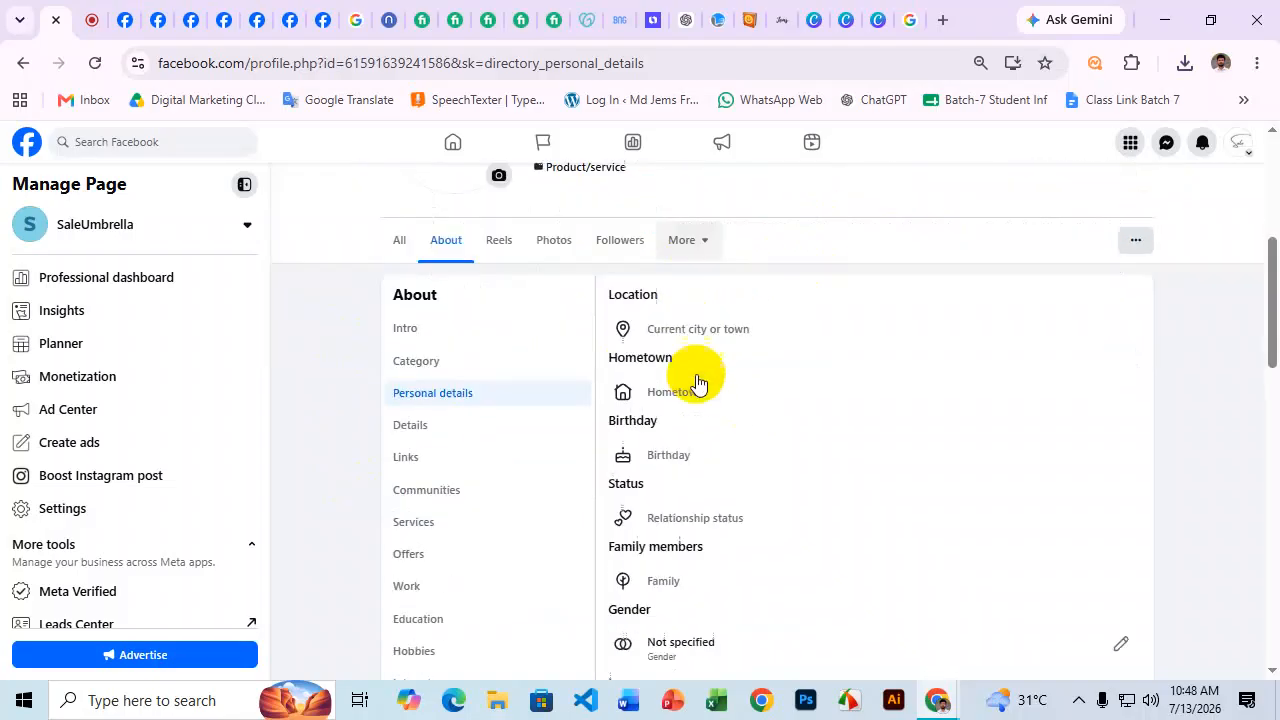
scroll(697, 378, "down", 2)
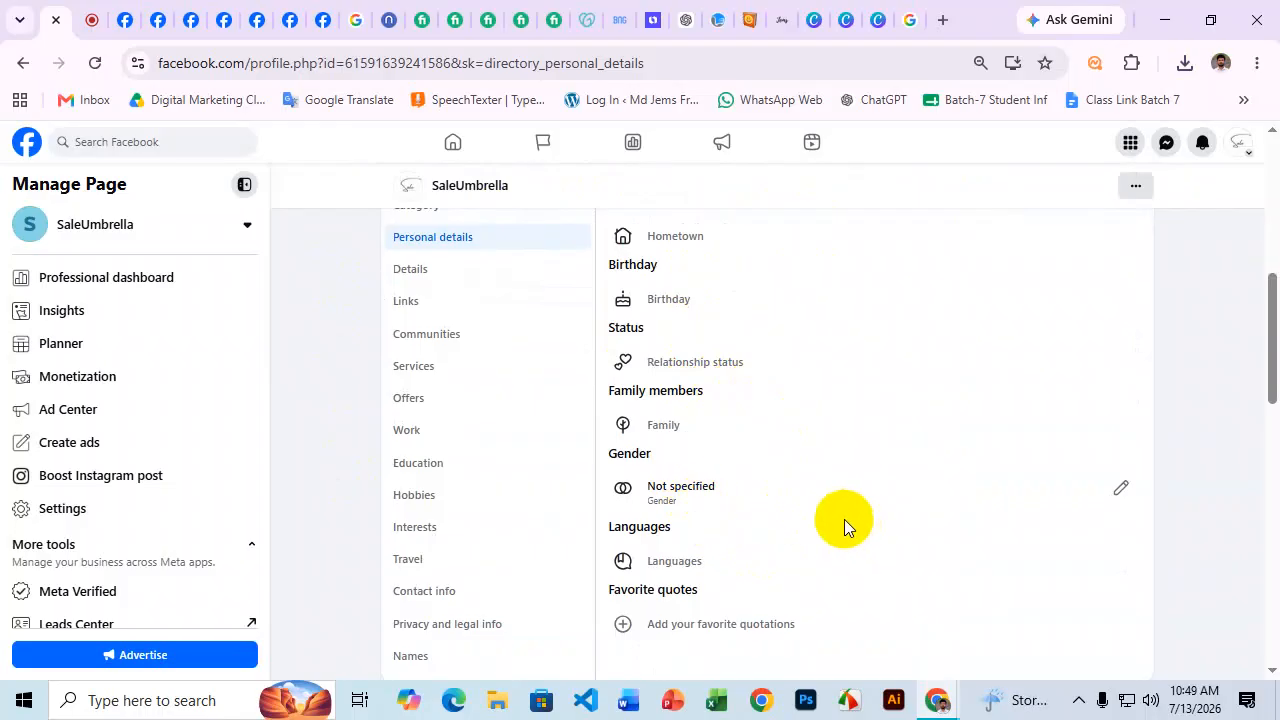
scroll(740, 435, "up", 2)
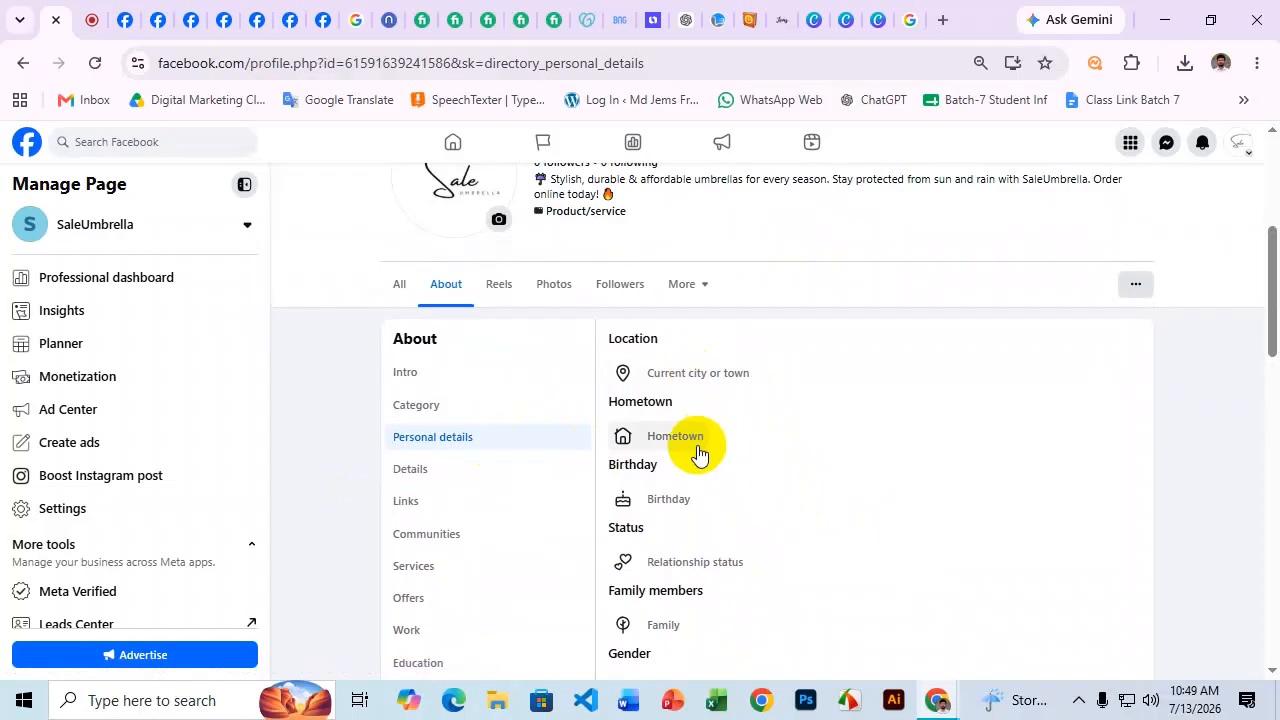
Open the Page's Details section and start entering the business street address.
left_click(425, 480)
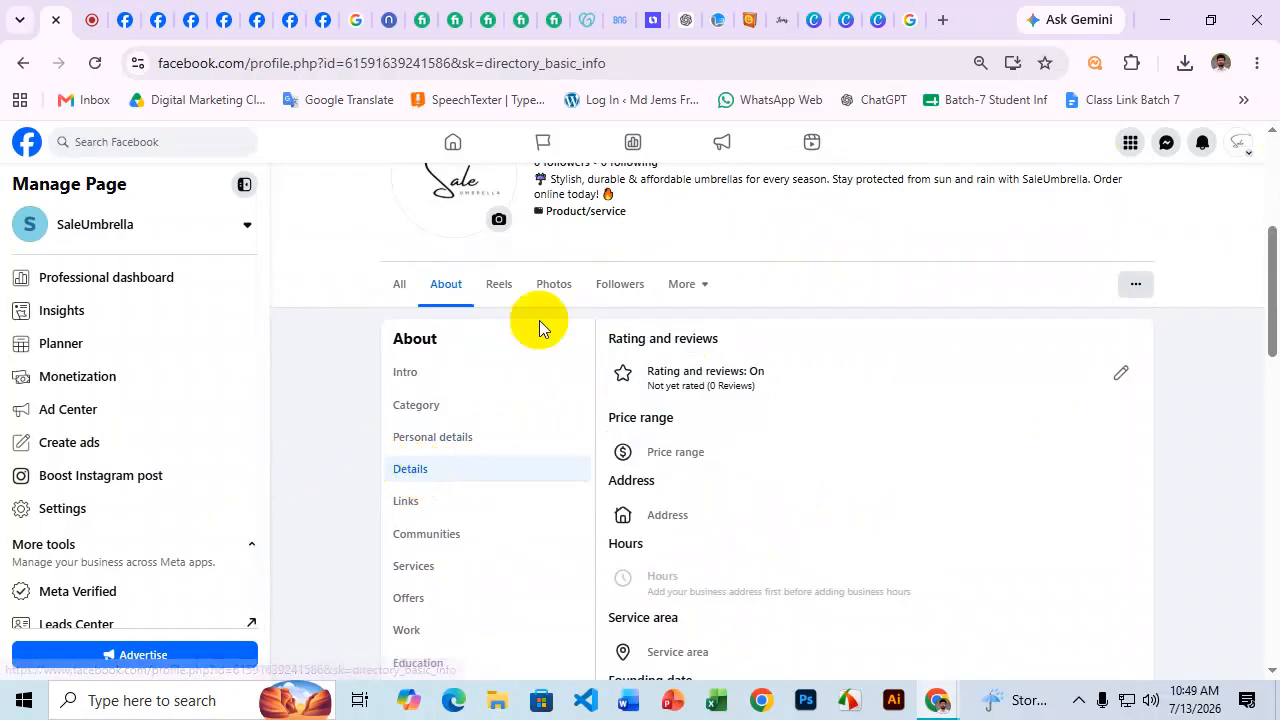
scroll(829, 320, "down", 1)
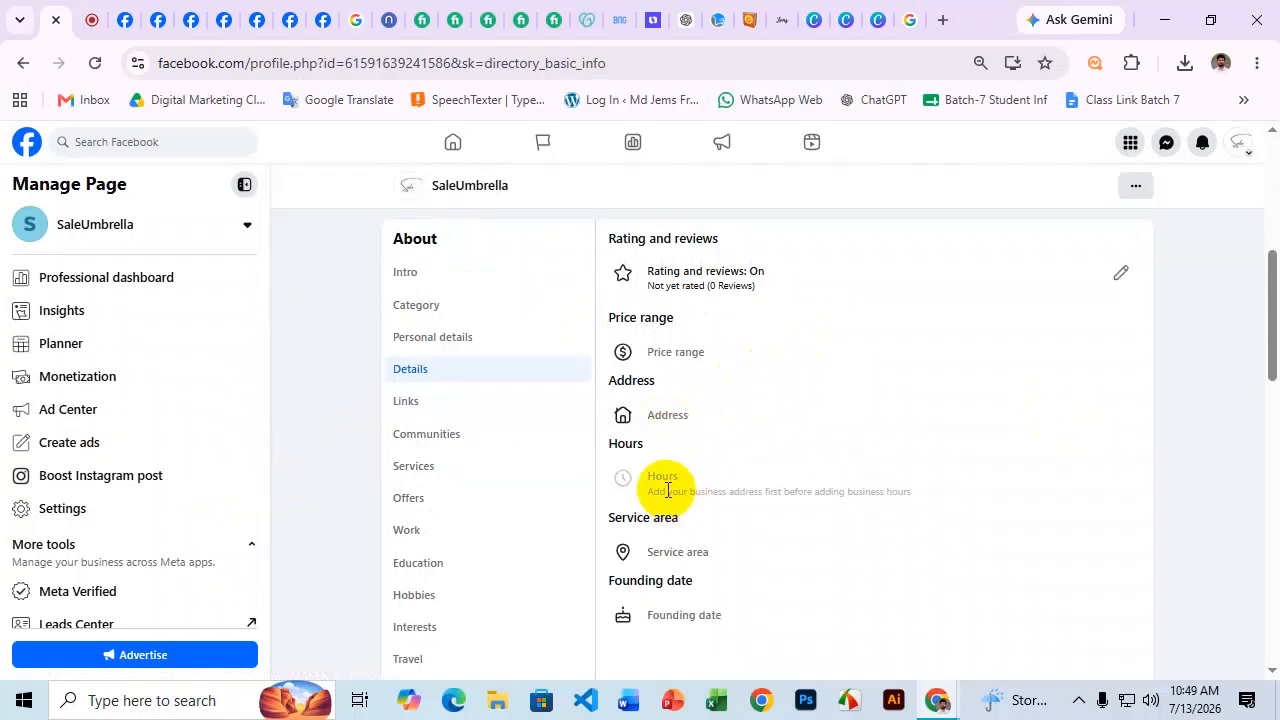
scroll(725, 435, "down", 1)
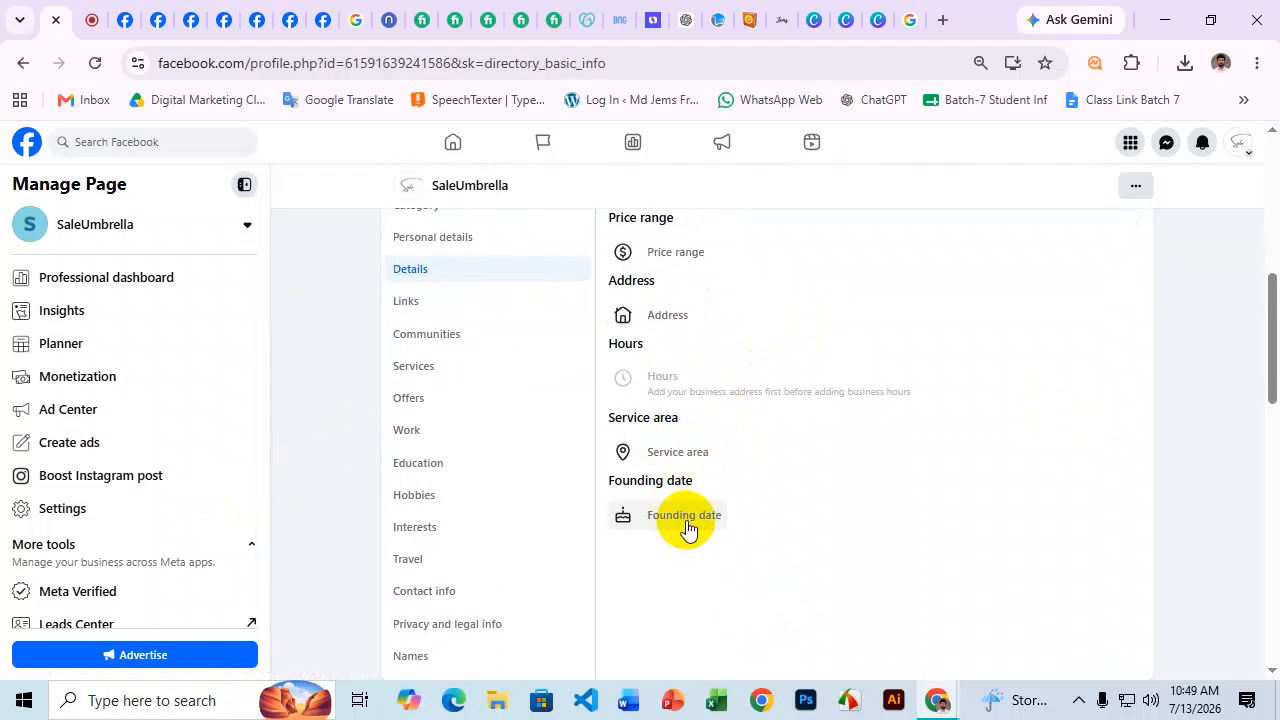
scroll(702, 425, "up", 1)
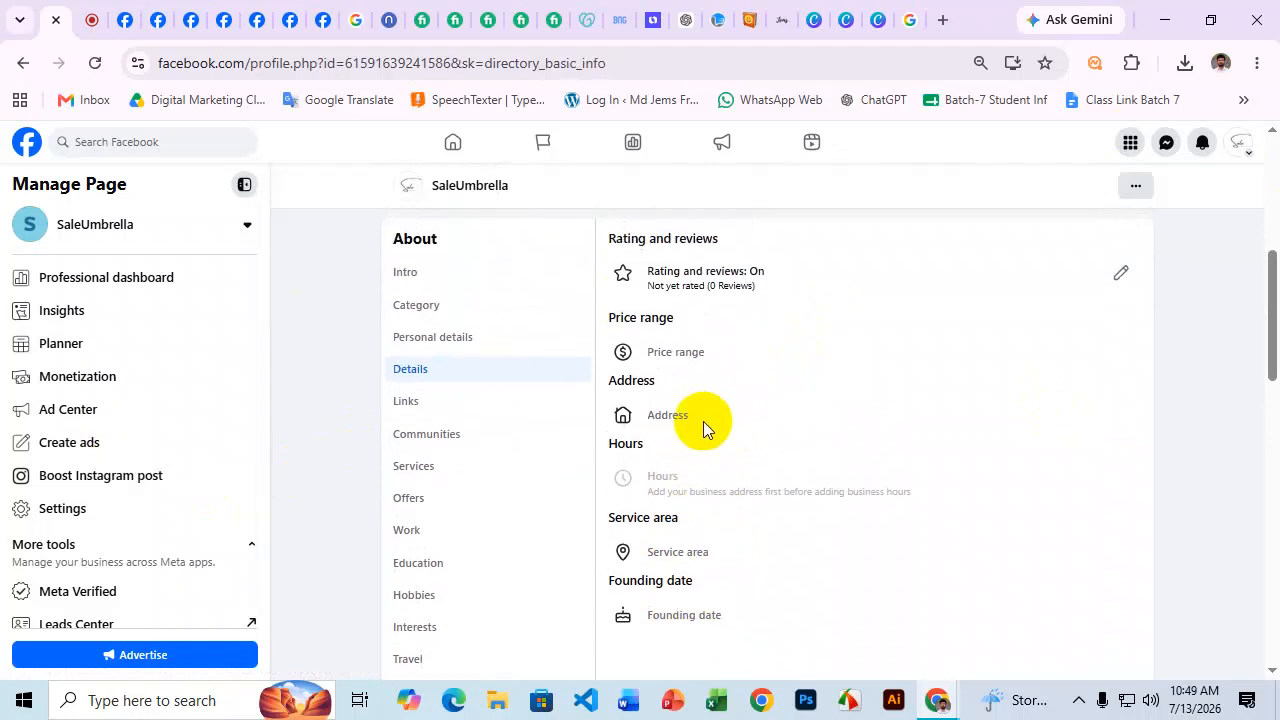
left_click(665, 415)
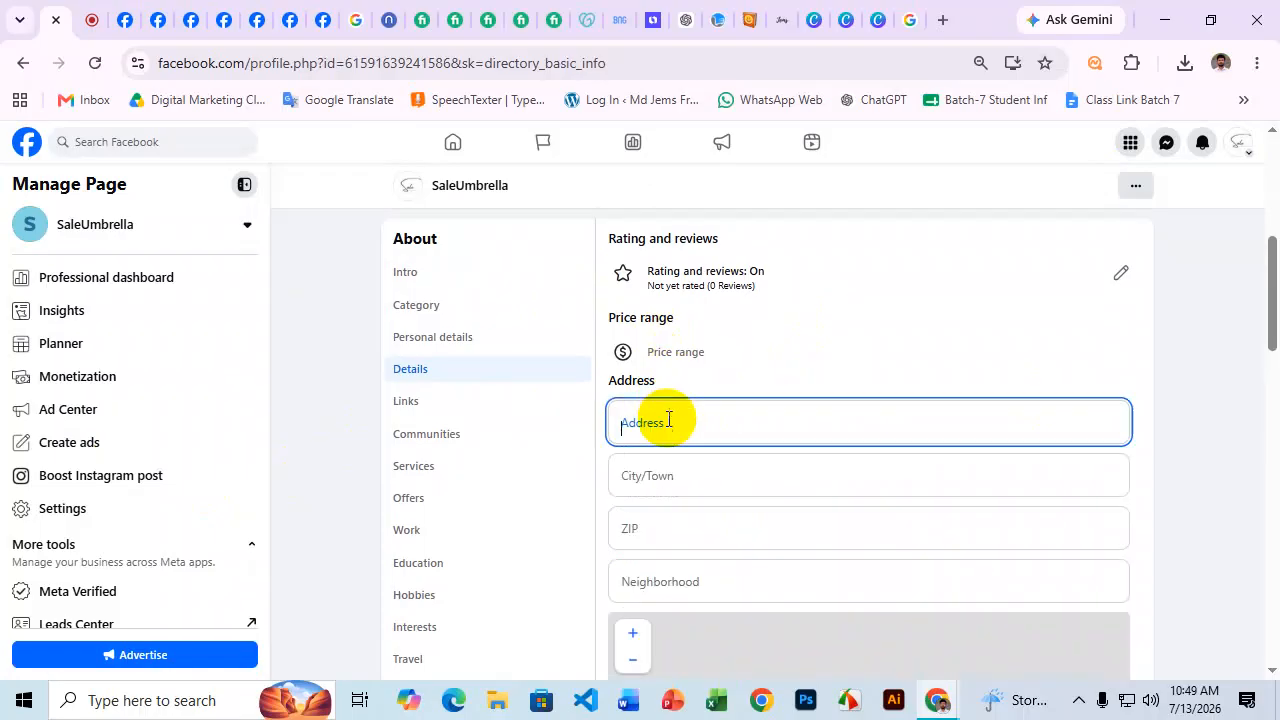
left_click(636, 370)
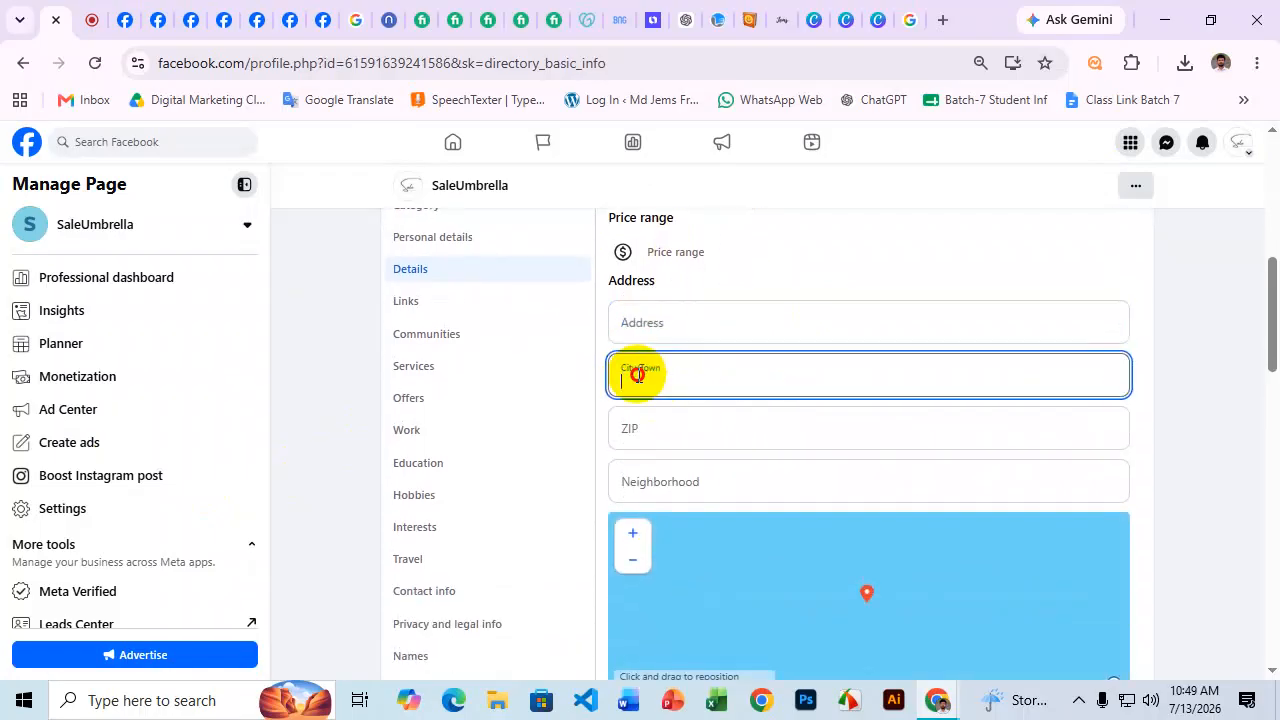
left_click(650, 330)
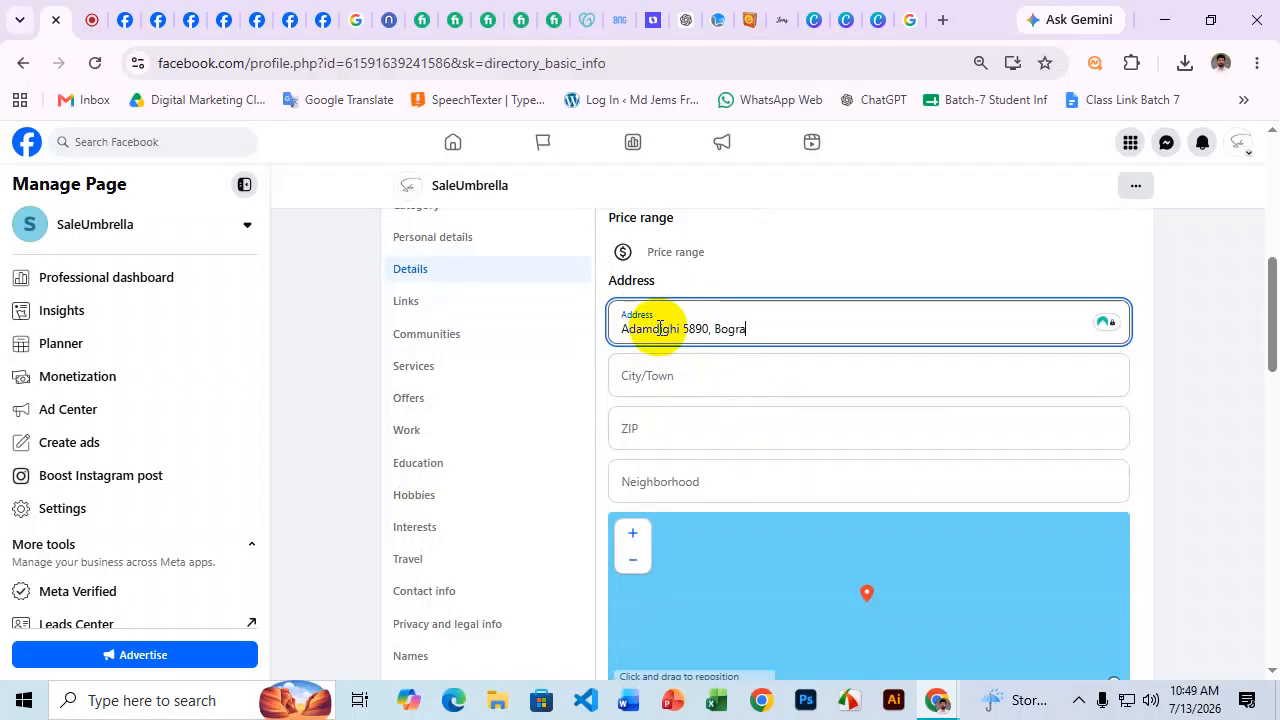
Copy the city name from the address into City/Town and choose the Bogra suggestion.
left_click_drag(748, 330, 714, 331)
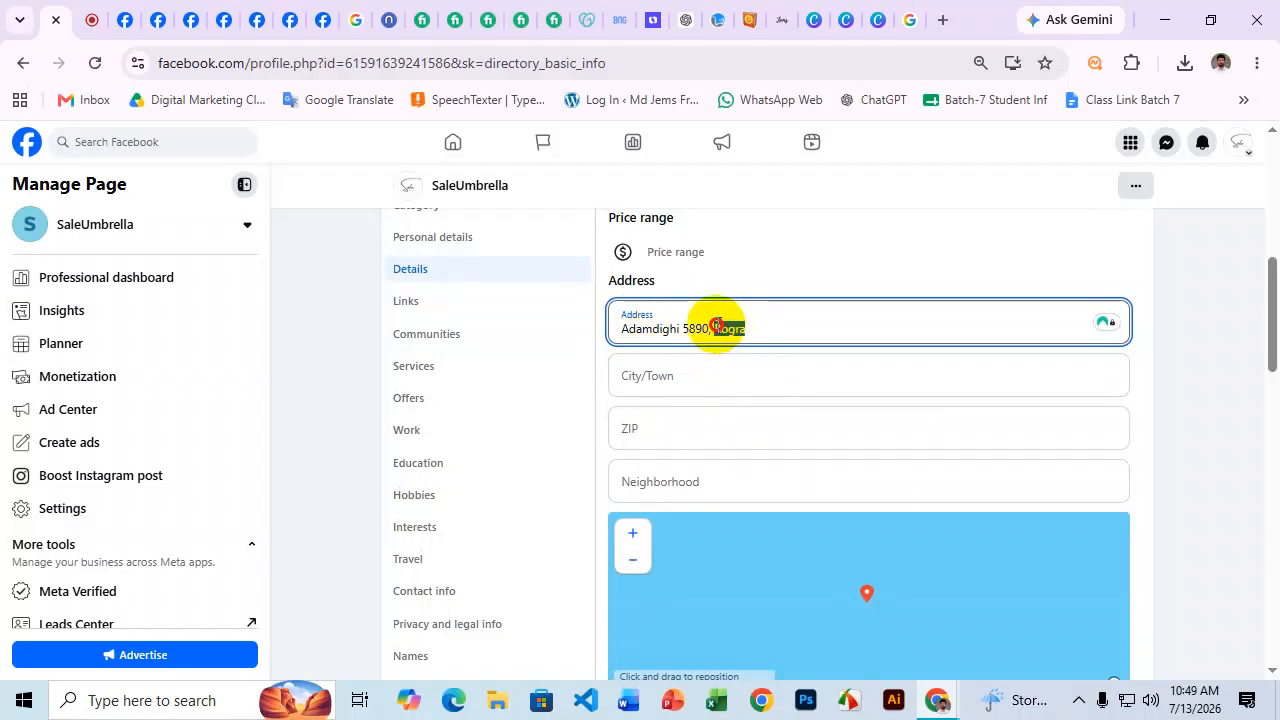
key("ctrl+c")
left_click(655, 373)
key("ctrl+v")
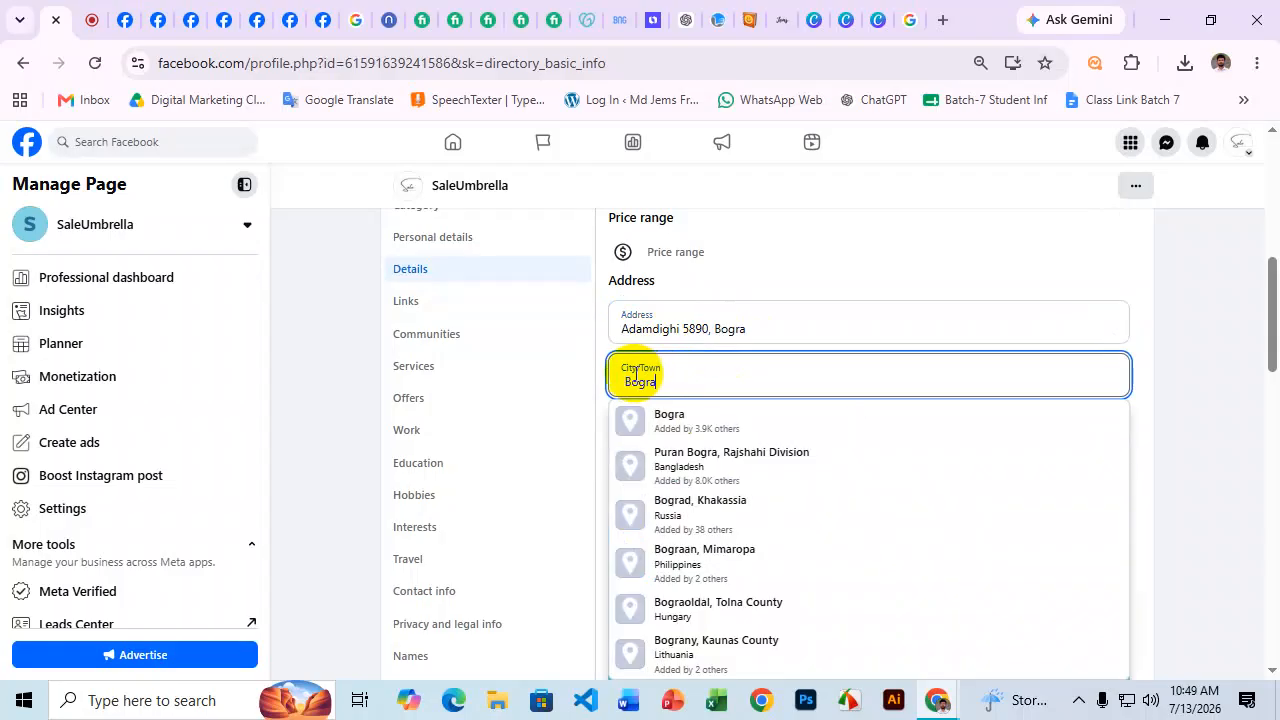
left_click(627, 382)
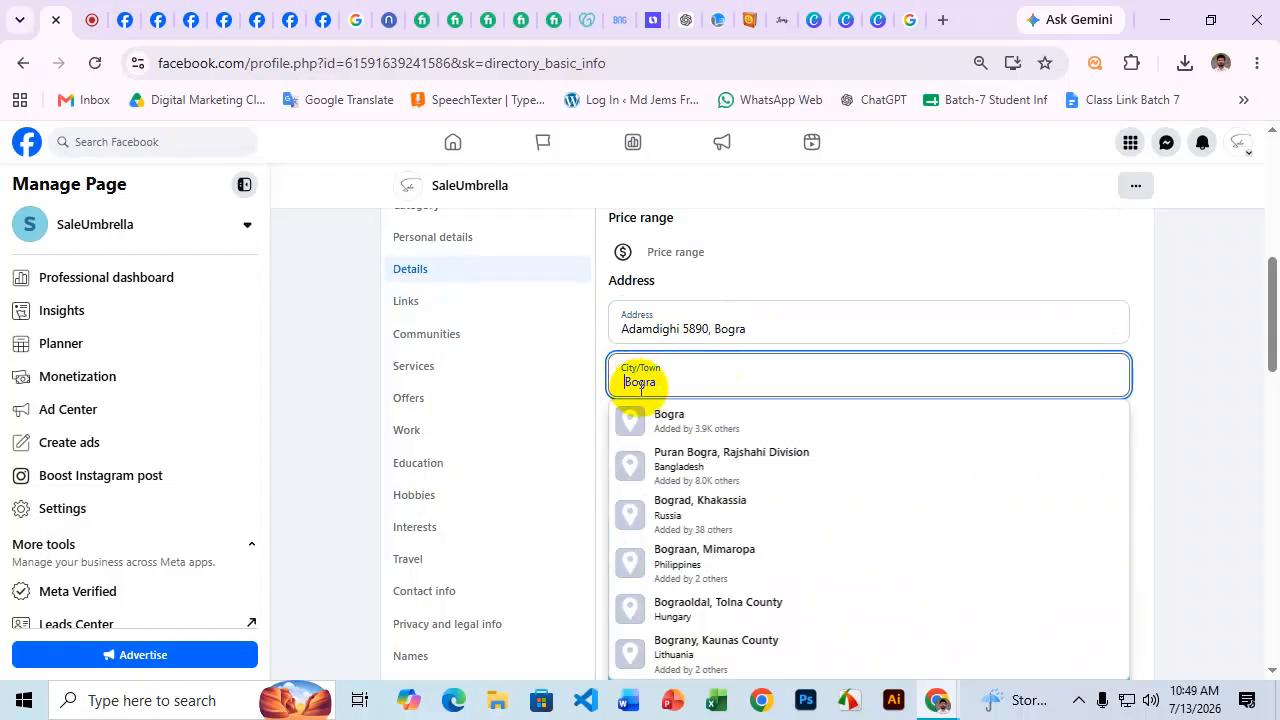
left_click(691, 420)
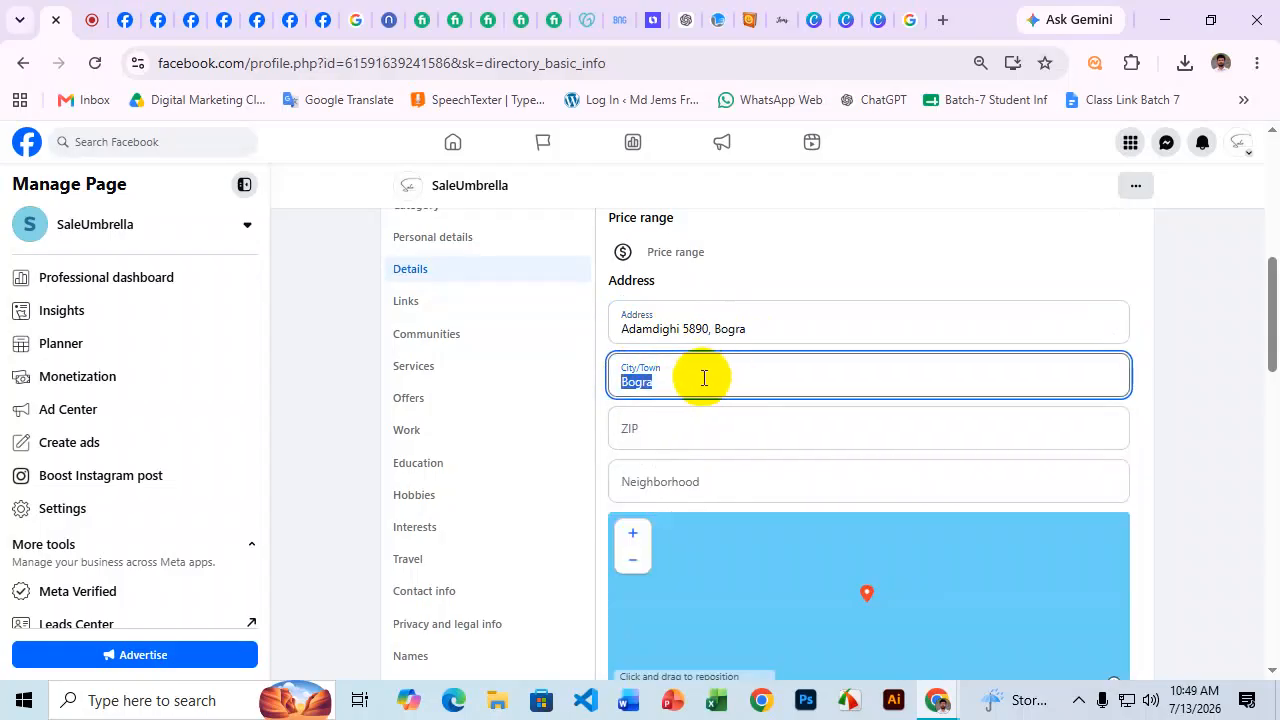
left_click(1194, 426)
Reposition the map pin and save the new business address.
scroll(1170, 420, "down", 2)
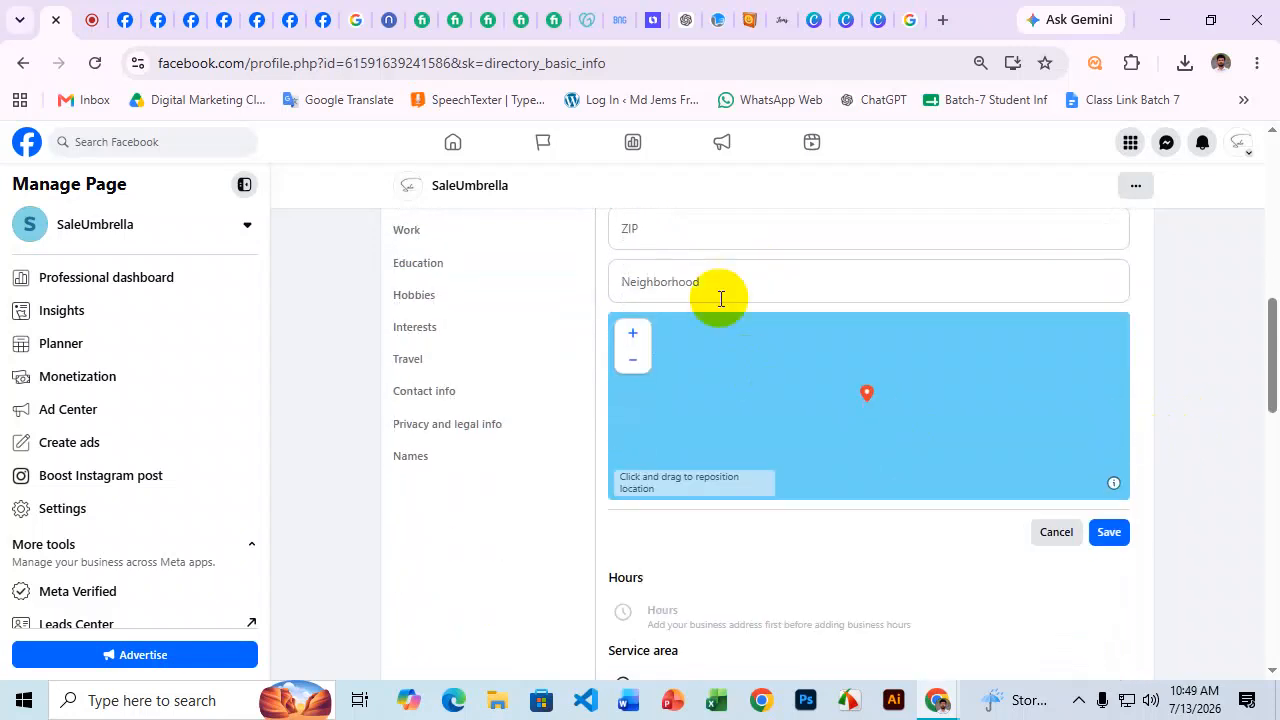
left_click_drag(1063, 362, 869, 406)
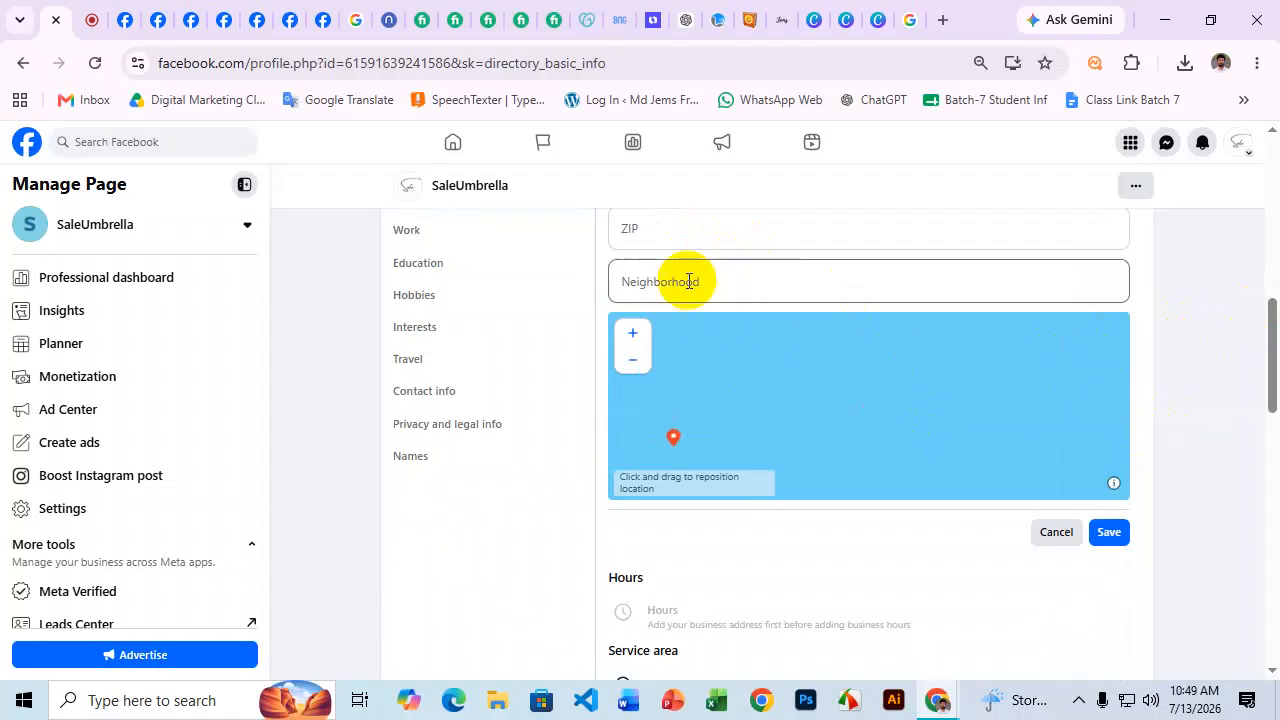
left_click(684, 235)
scroll(1220, 290, "up", 2)
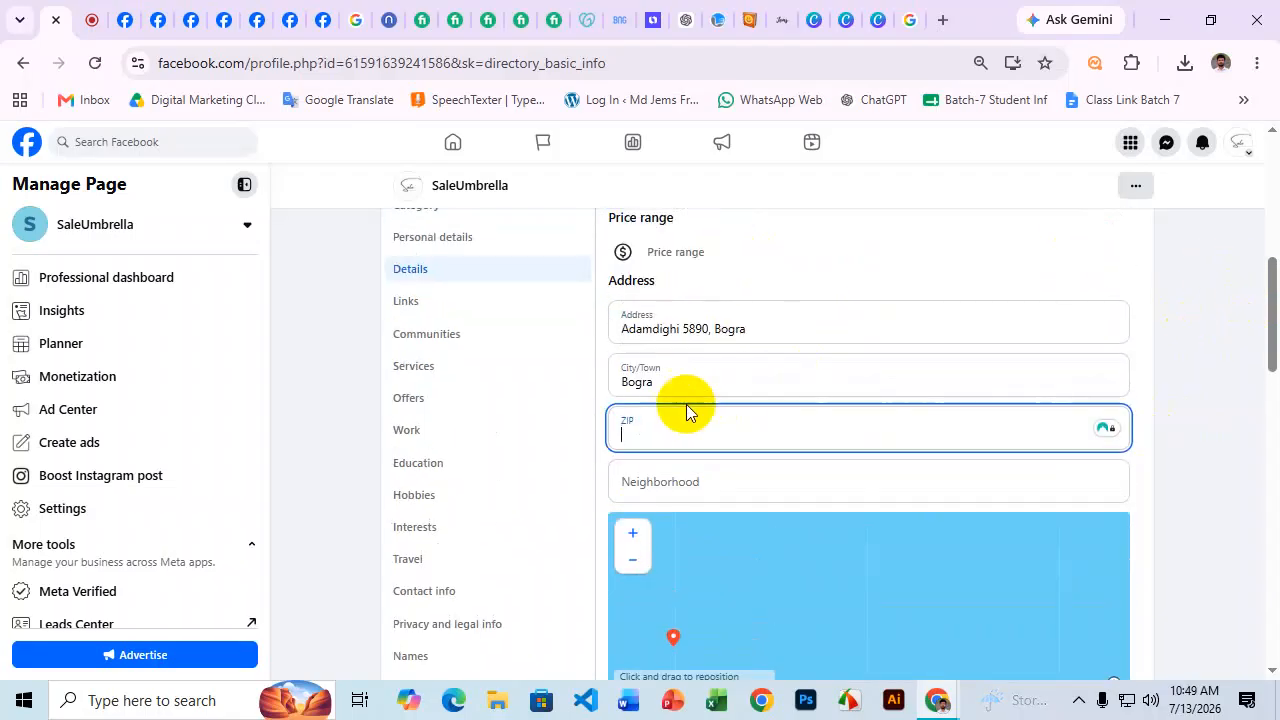
scroll(1137, 505, "down", 2)
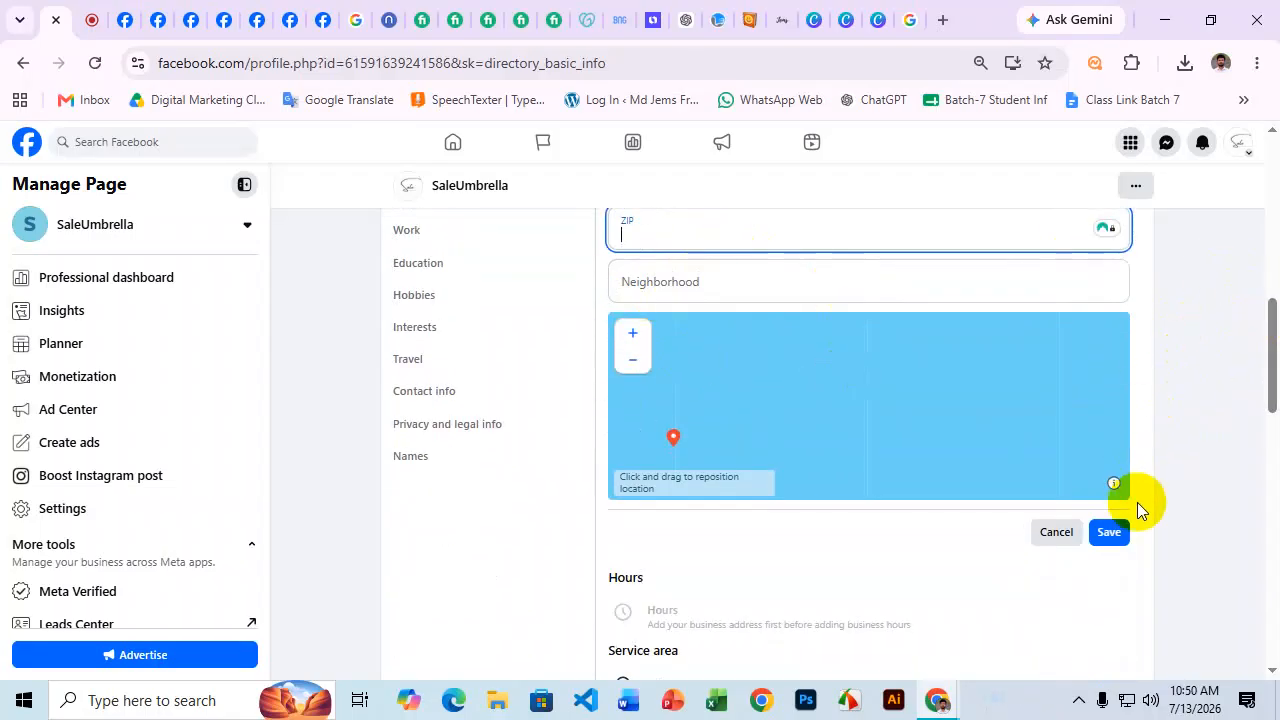
left_click(1110, 533)
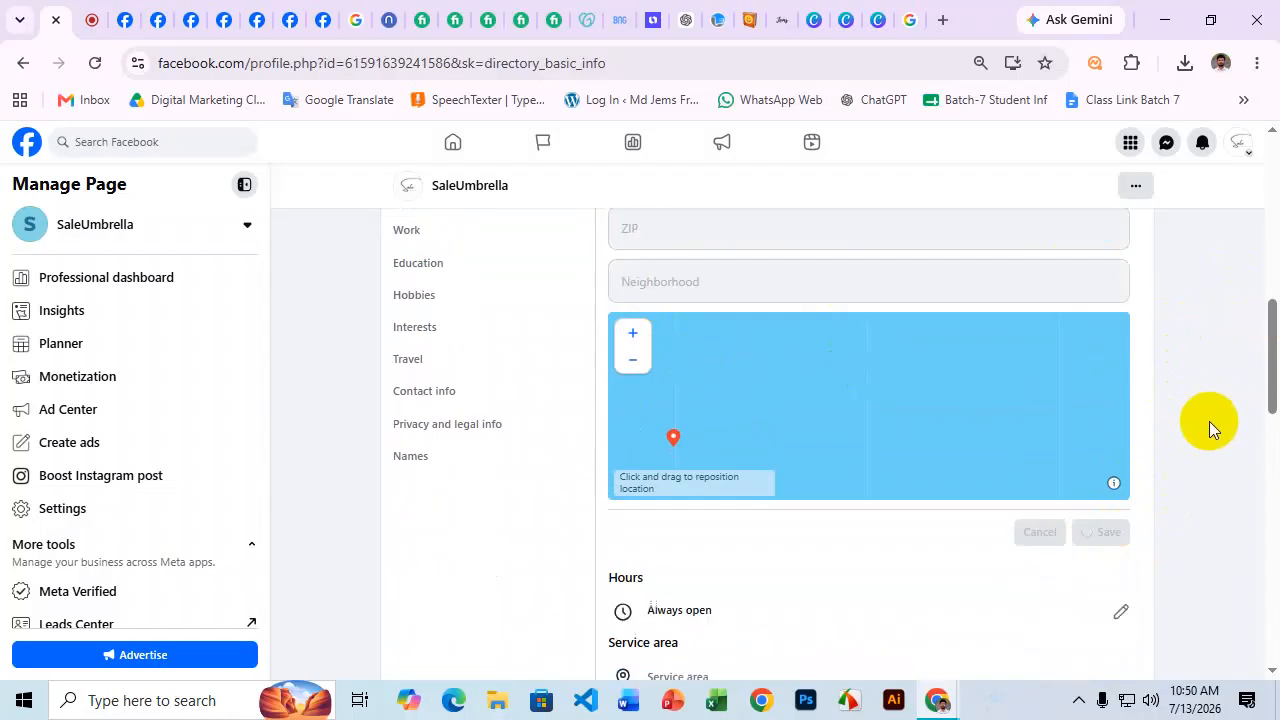
scroll(1087, 430, "up", 2)
scroll(900, 459, "up", 1)
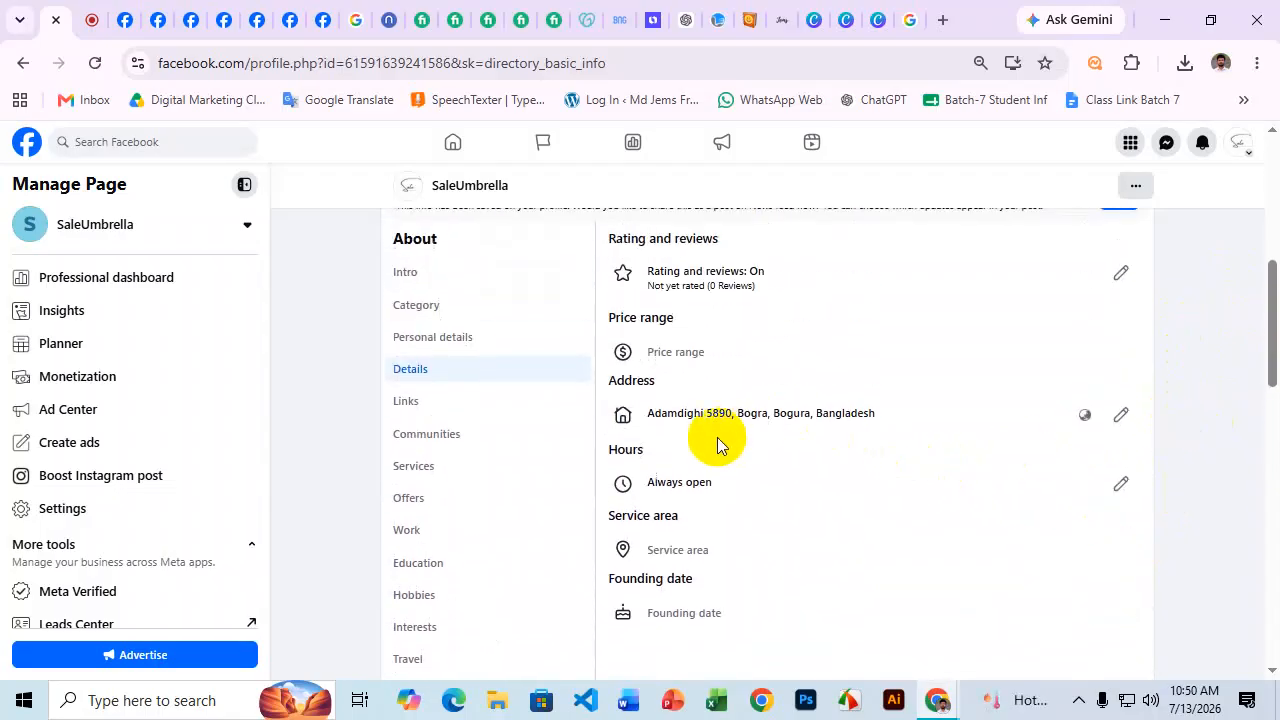
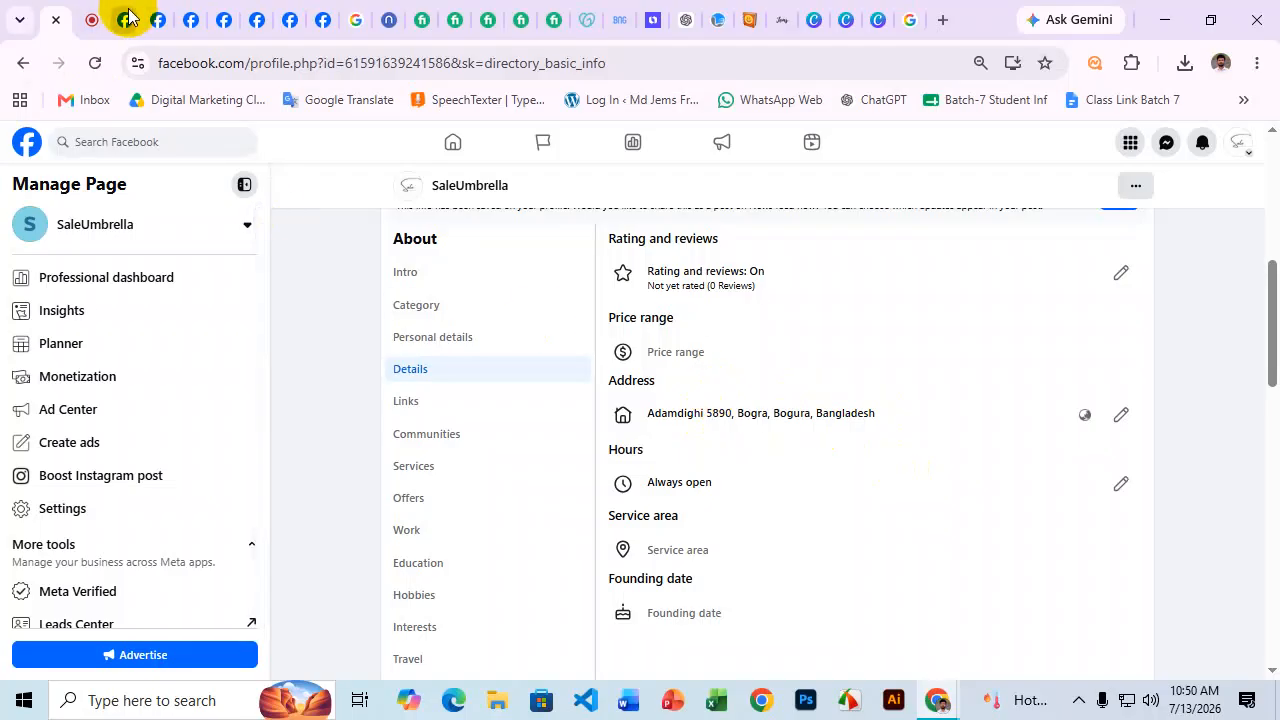
Show the Contact info section in the SaleUmbrella Page's About tab.
mouse_move(127, 17)
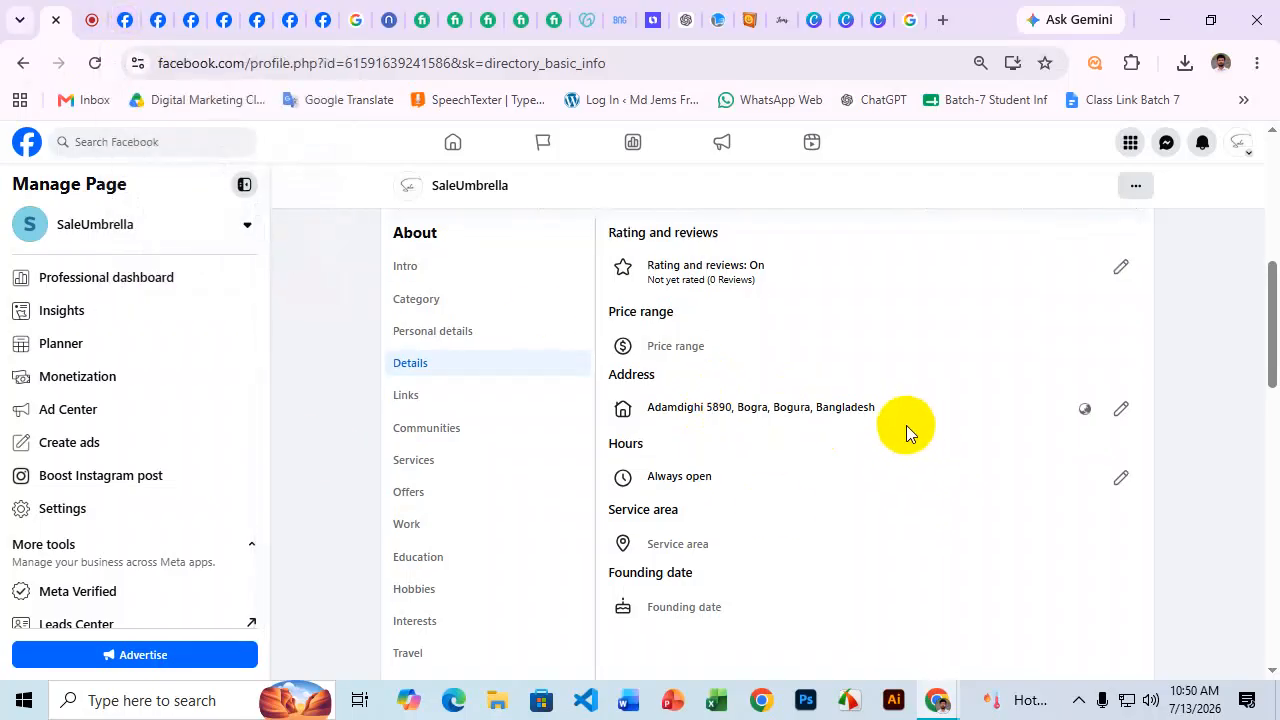
scroll(459, 385, "down", 2)
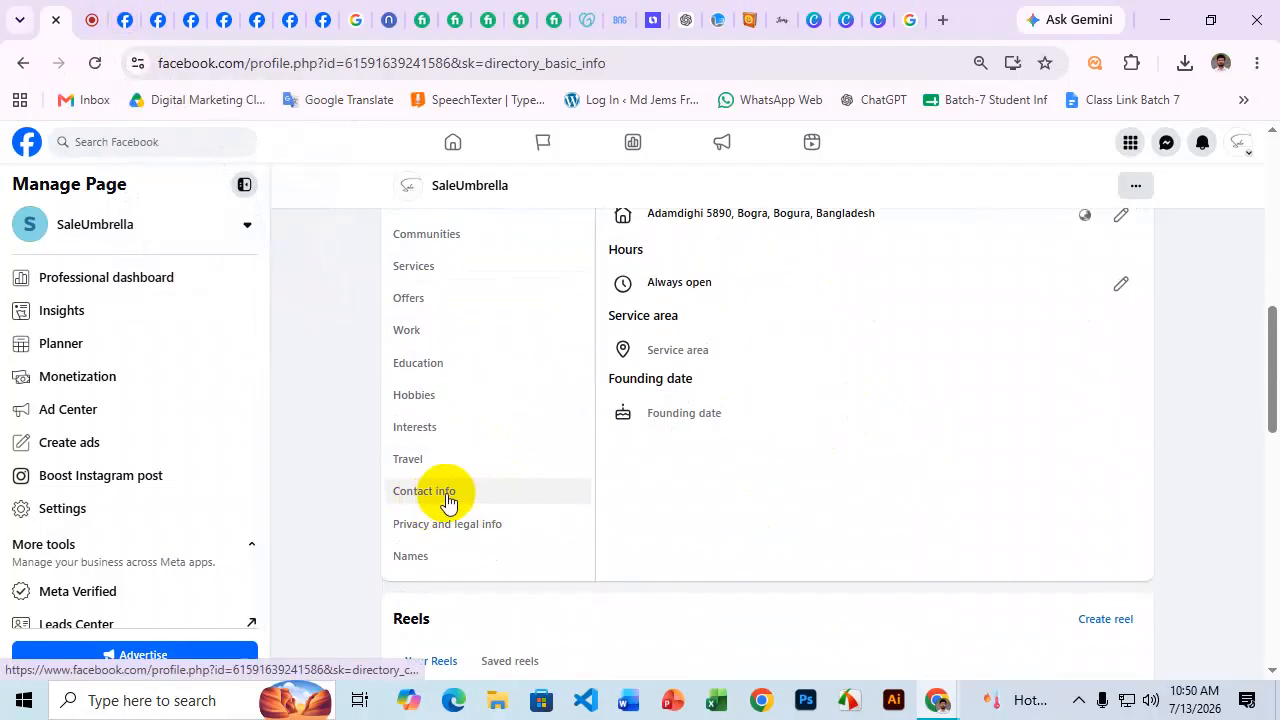
left_click(447, 500)
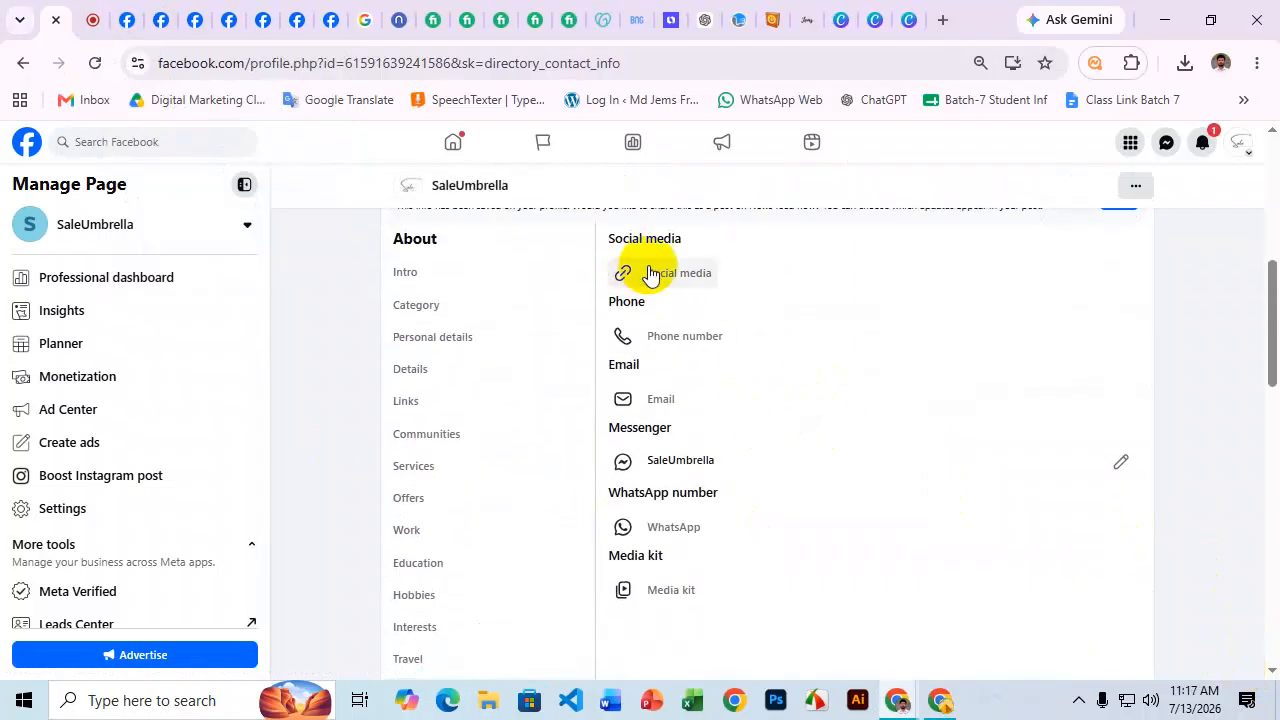
scroll(660, 300, "up", 1)
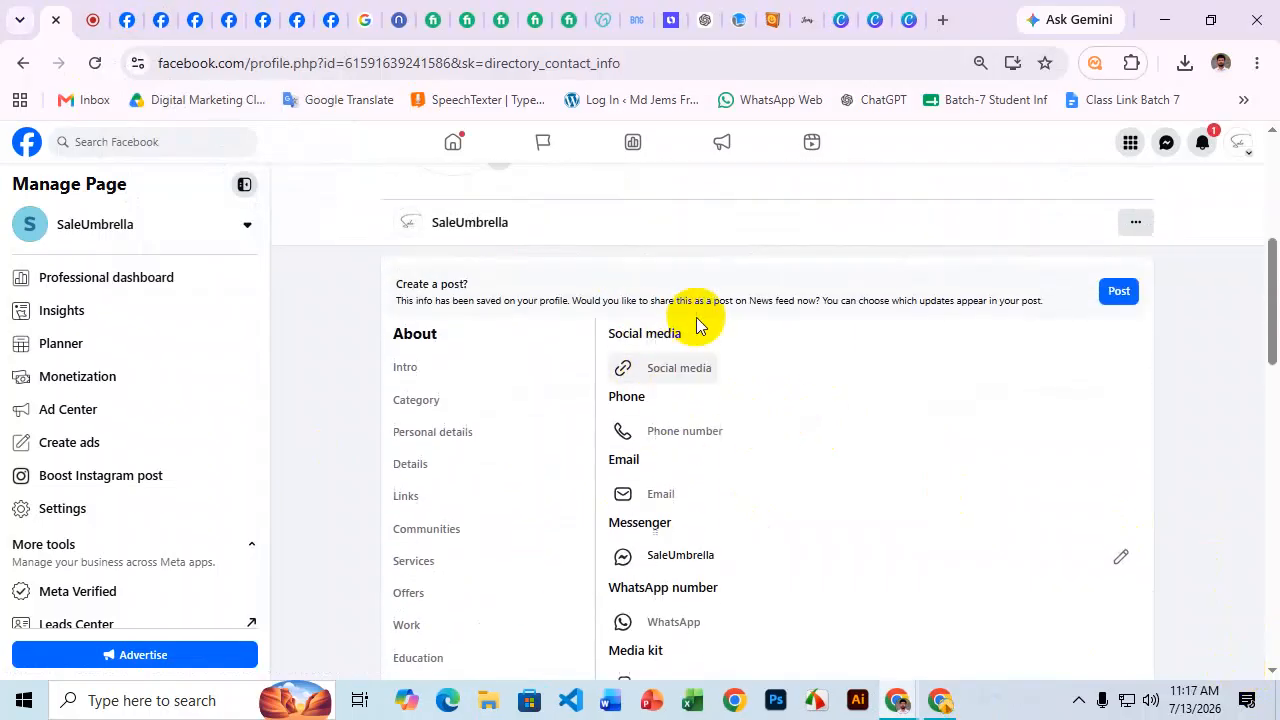
In Social media, enter the Page's Instagram username.
left_click(687, 373)
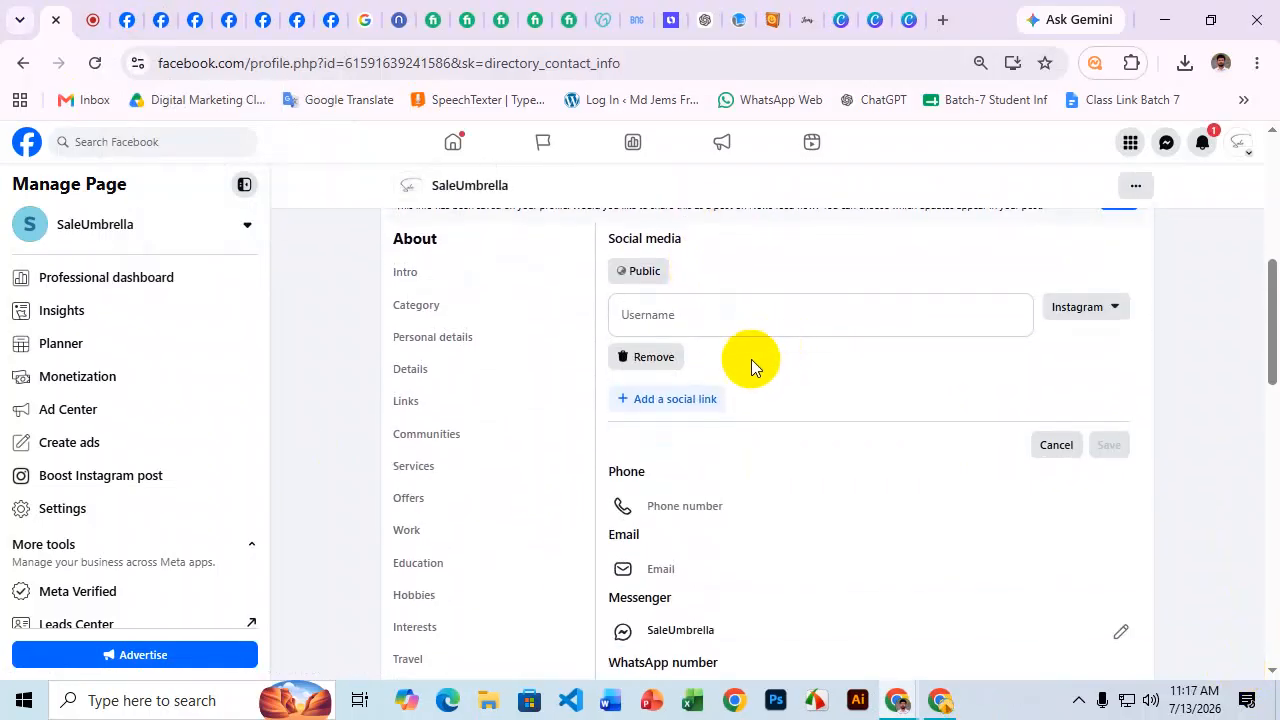
left_click(671, 315)
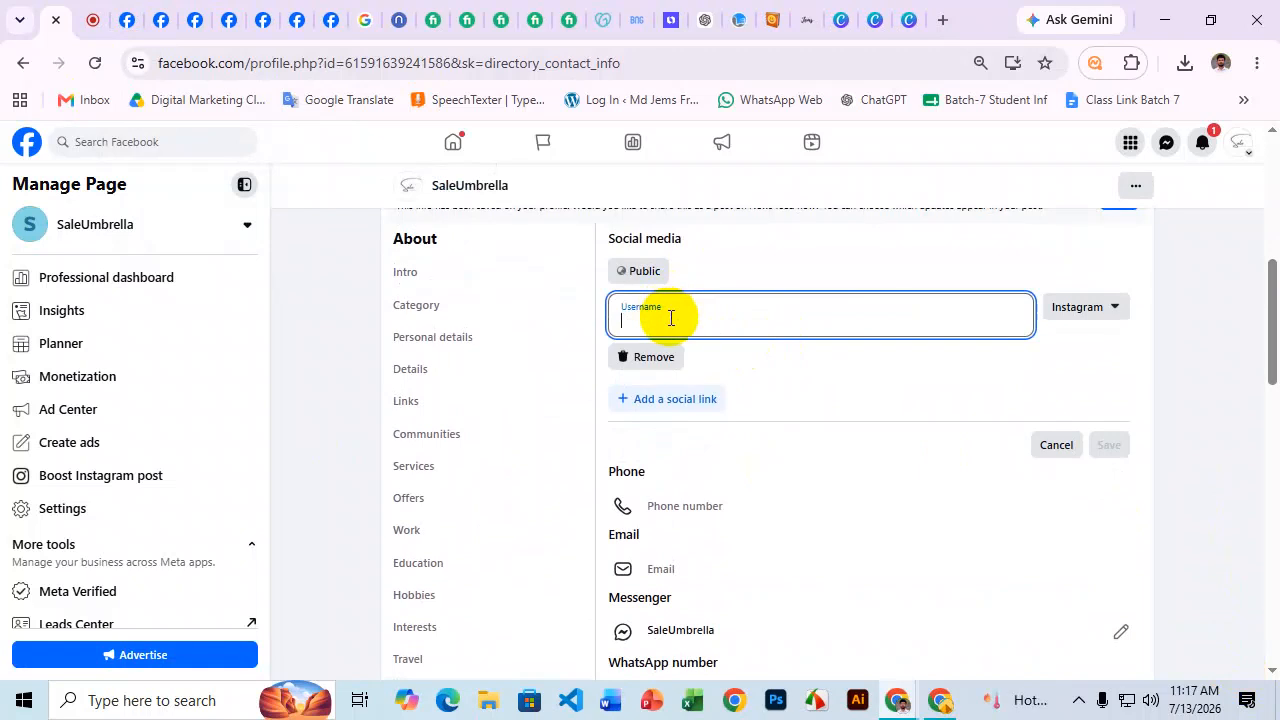
left_click(697, 320)
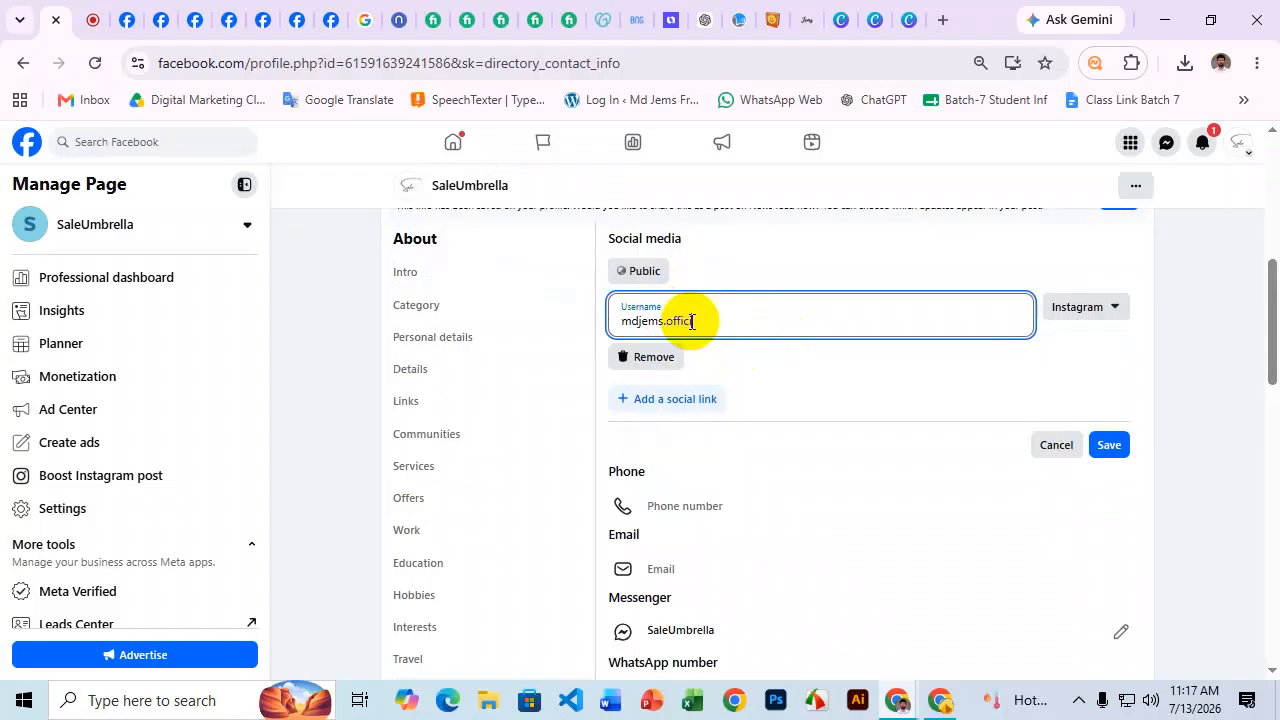
left_click_drag(737, 314, 623, 320)
key("ctrl+c")
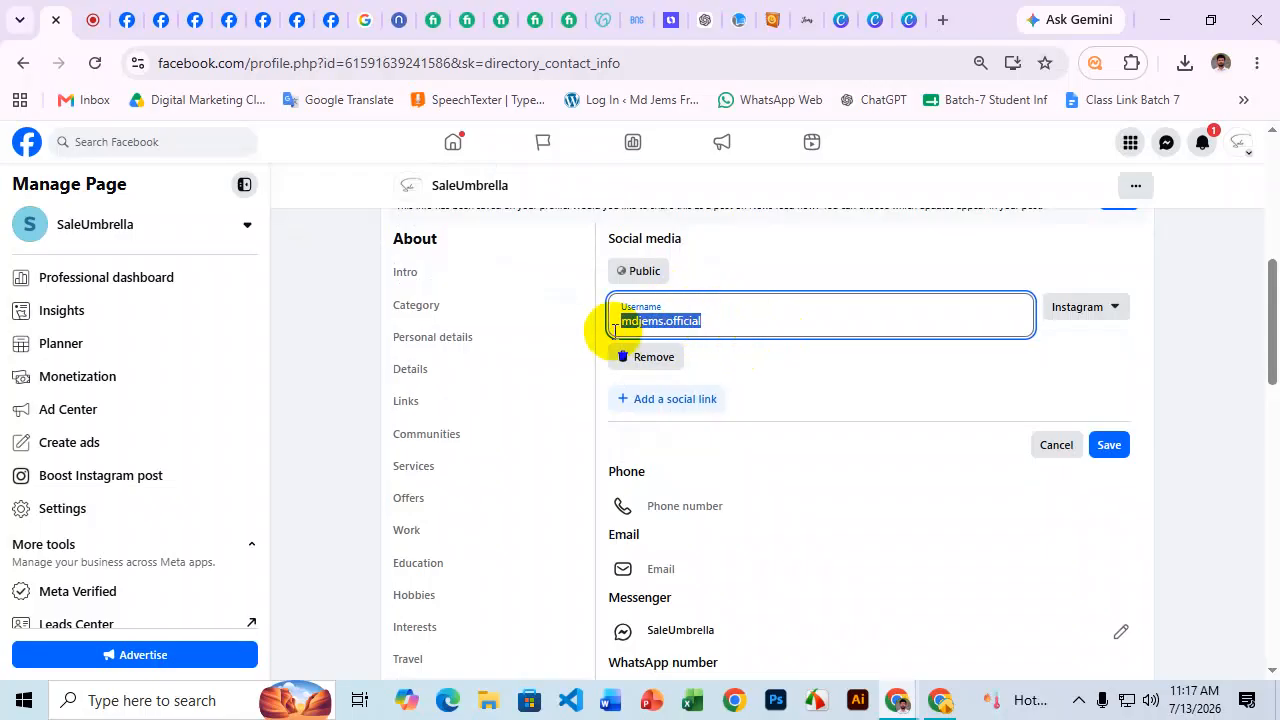
left_click(838, 316)
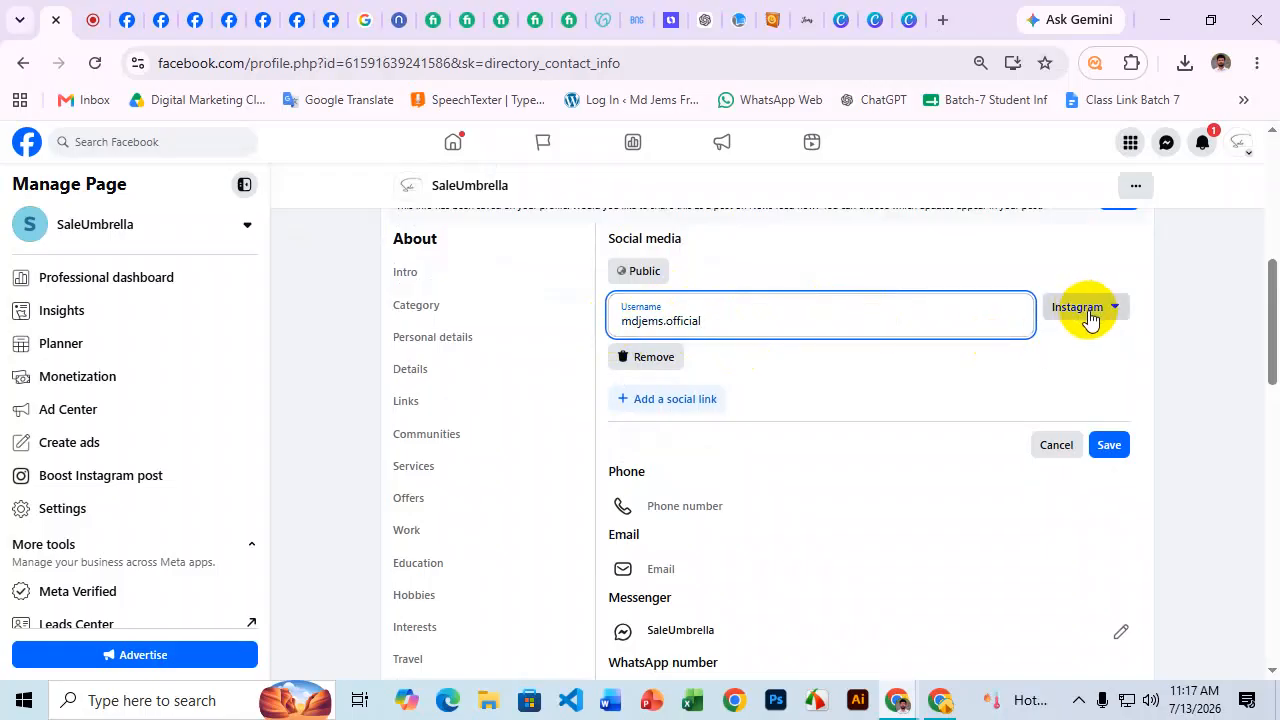
left_click(967, 353)
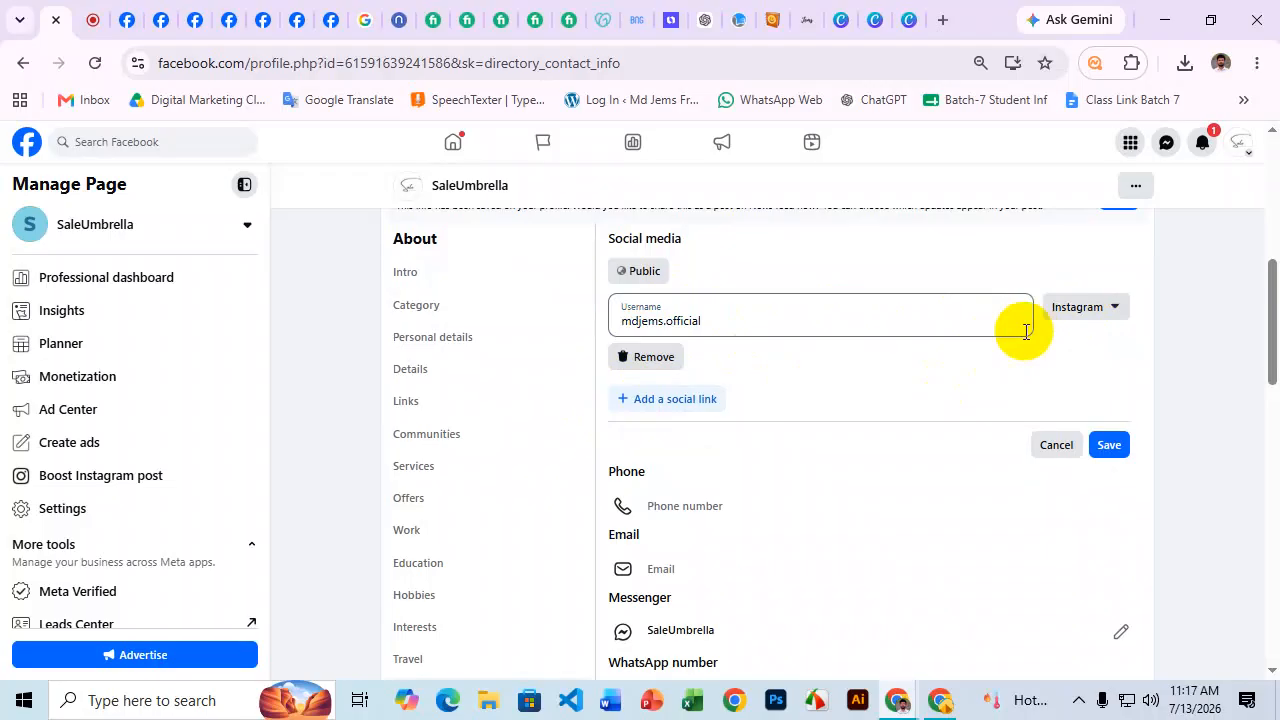
Add a YouTube social link with the same pasted username.
left_click(676, 399)
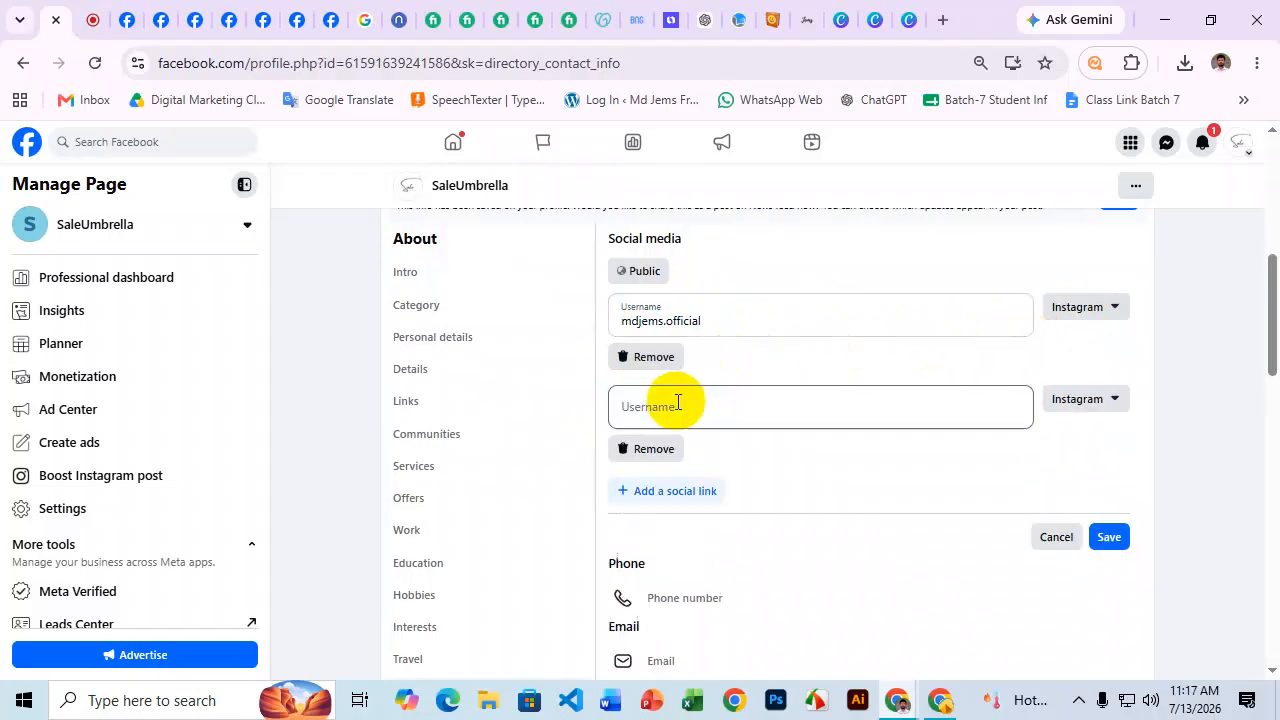
left_click(1082, 410)
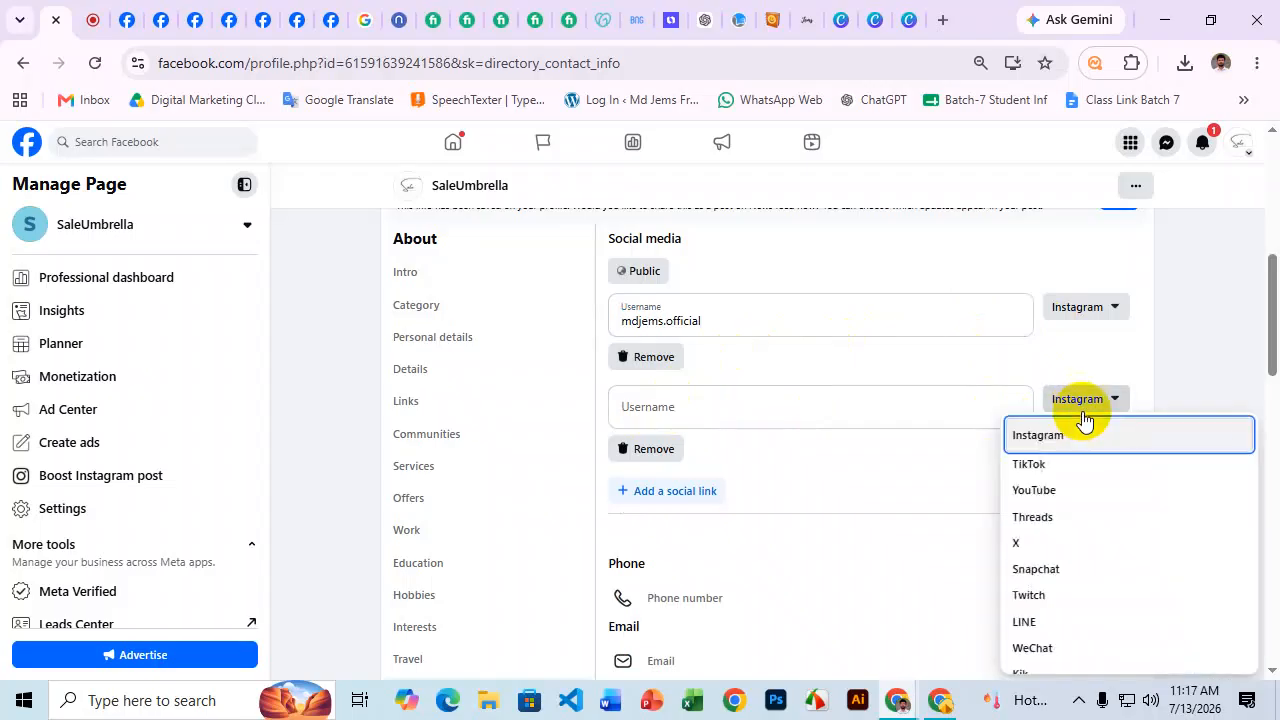
left_click(1052, 490)
left_click(720, 403)
key("ctrl+v")
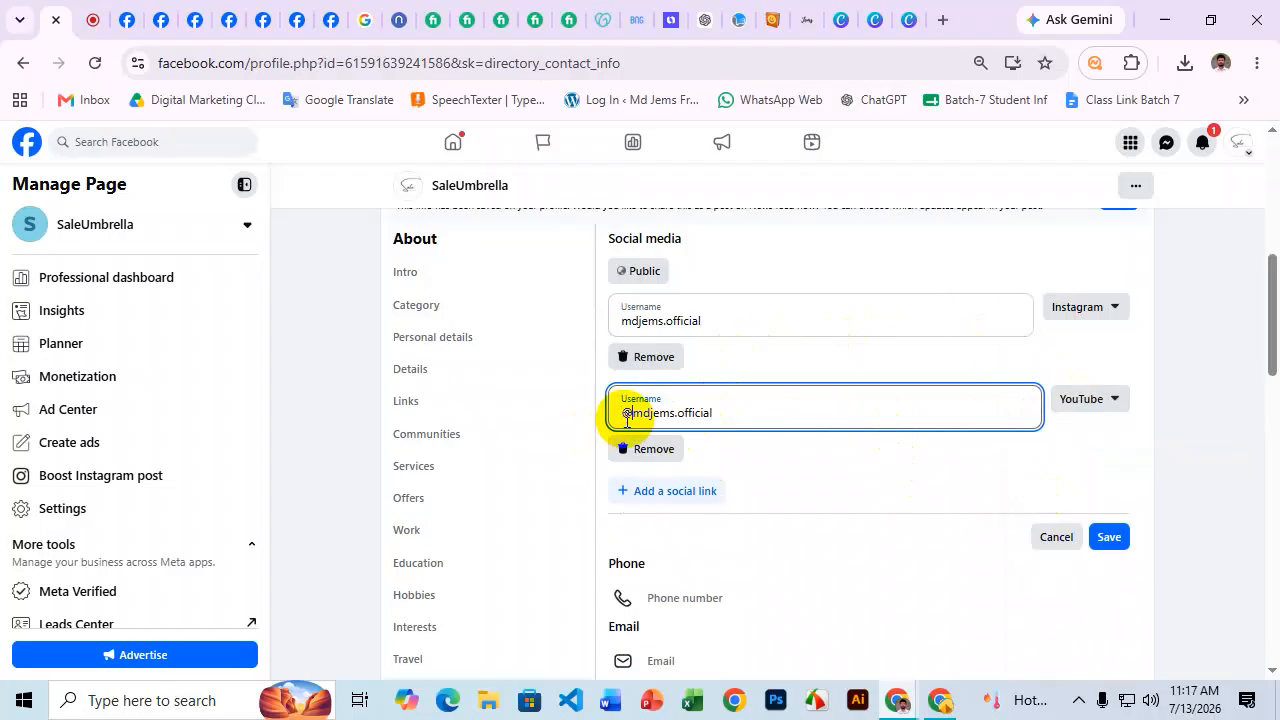
left_click(752, 448)
scroll(748, 446, "down", 1)
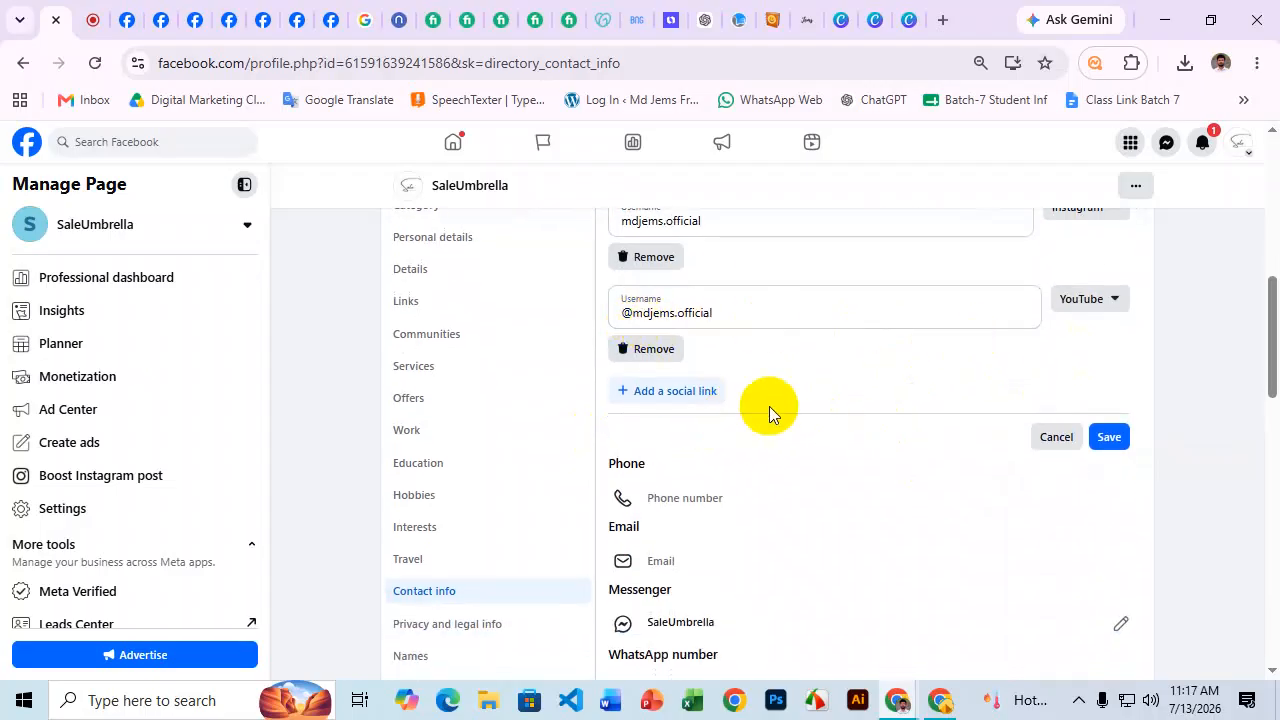
Add a TikTok social link with the same pasted username.
left_click(697, 391)
scroll(790, 370, "down", 1)
left_click(1063, 306)
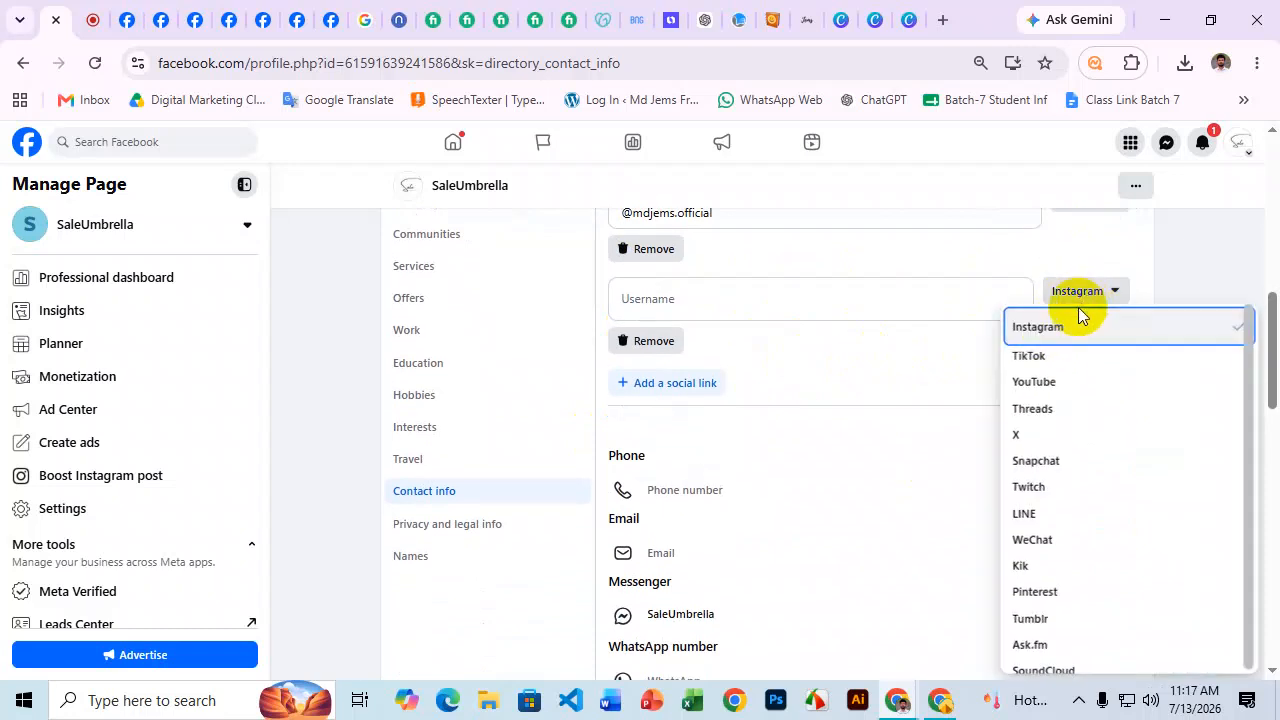
left_click(1023, 354)
left_click(763, 310)
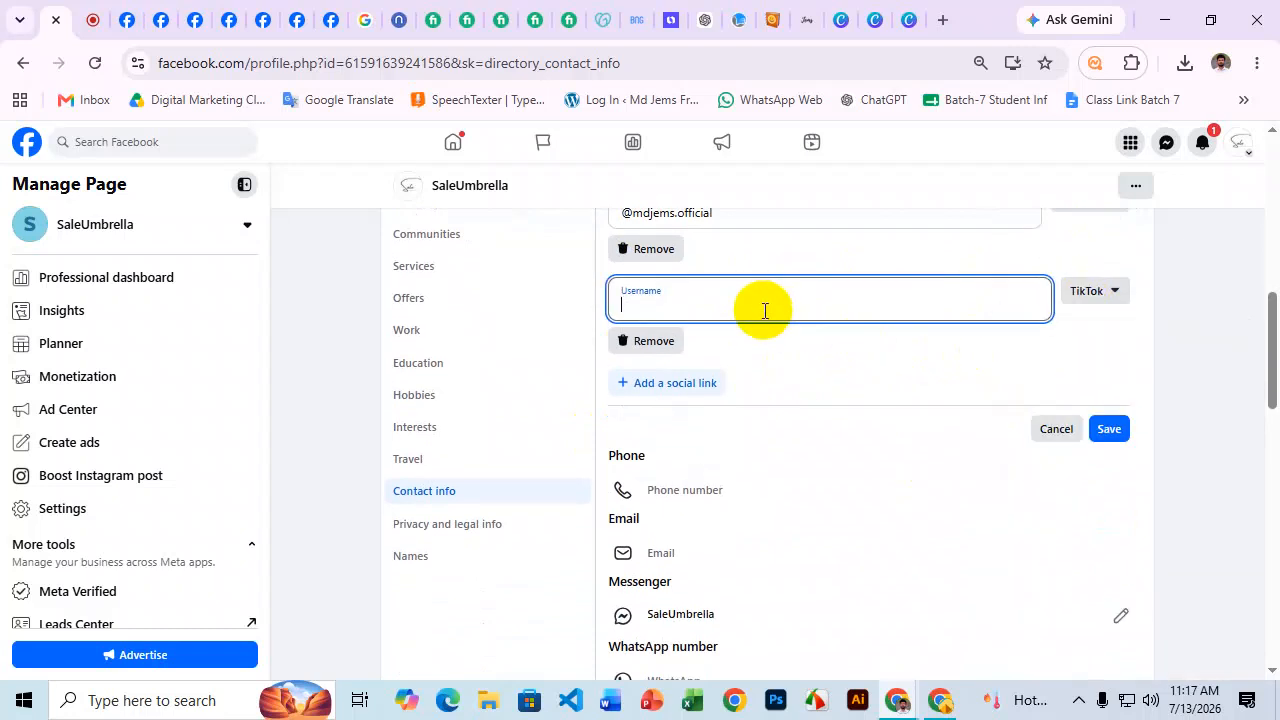
key("ctrl+v")
left_click(777, 371)
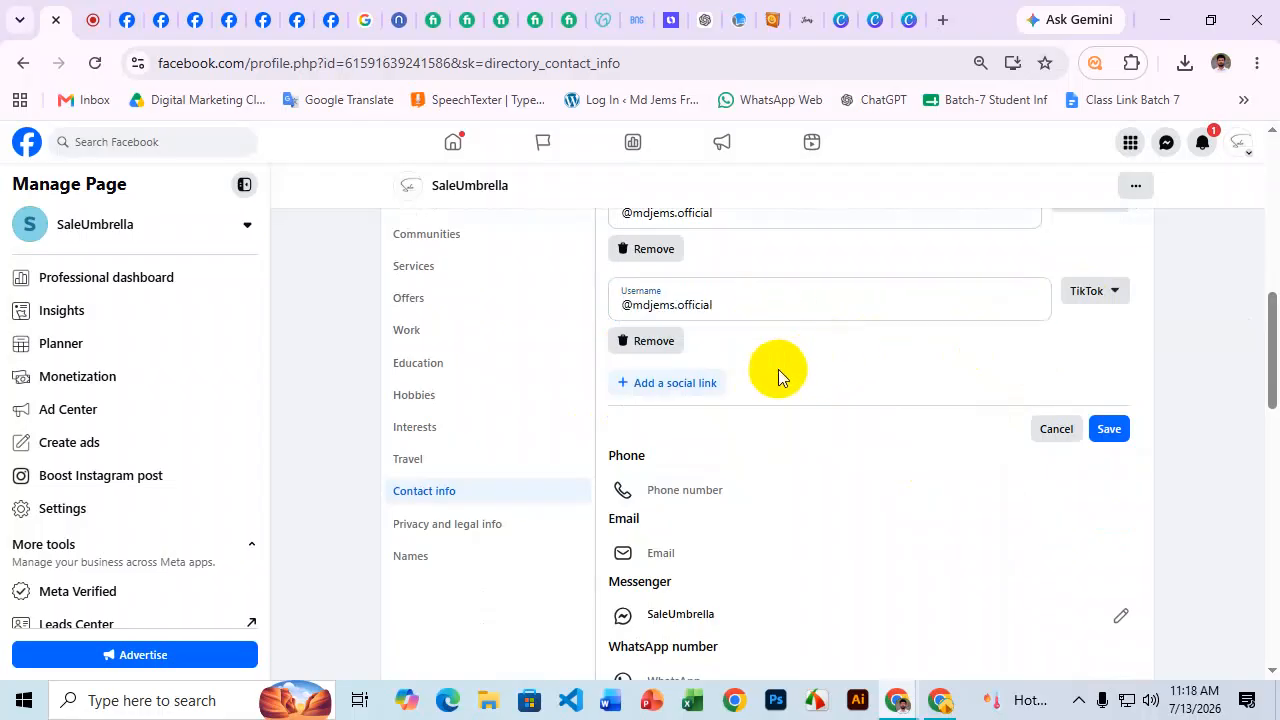
Drop the unused fourth link and save the Instagram, YouTube and TikTok links.
left_click(708, 386)
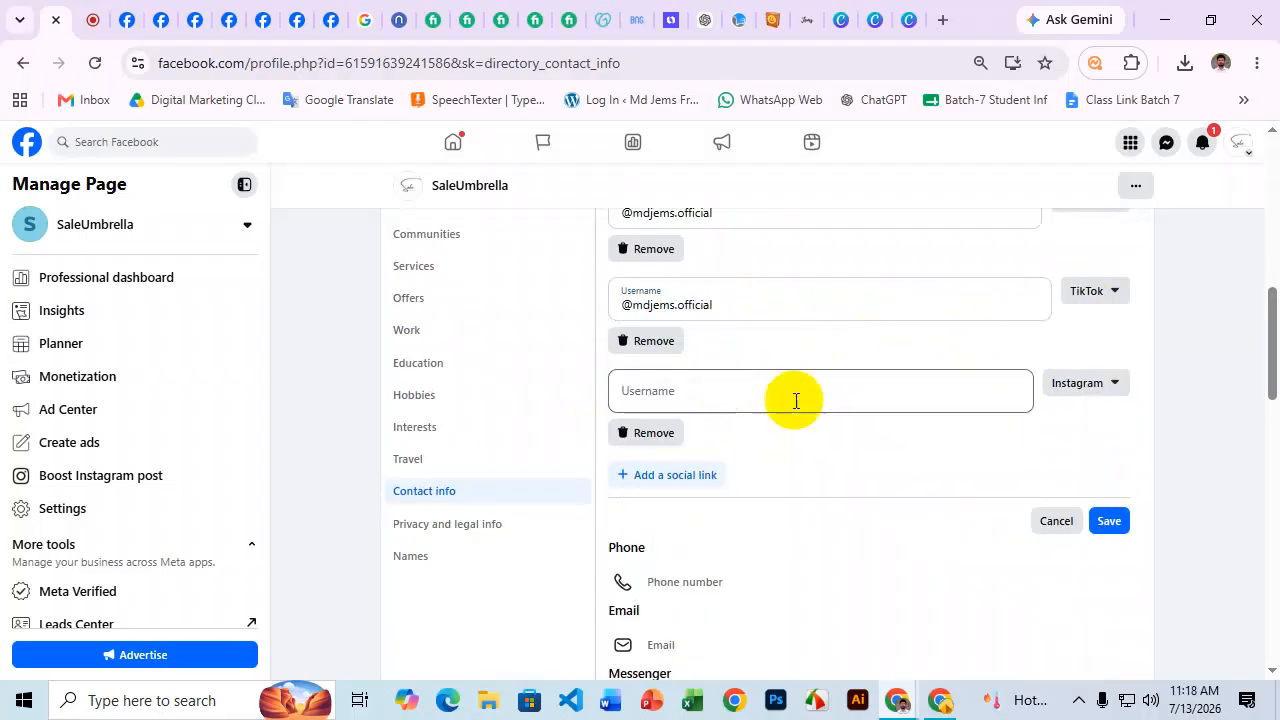
left_click(1118, 390)
scroll(1094, 517, "down", 6)
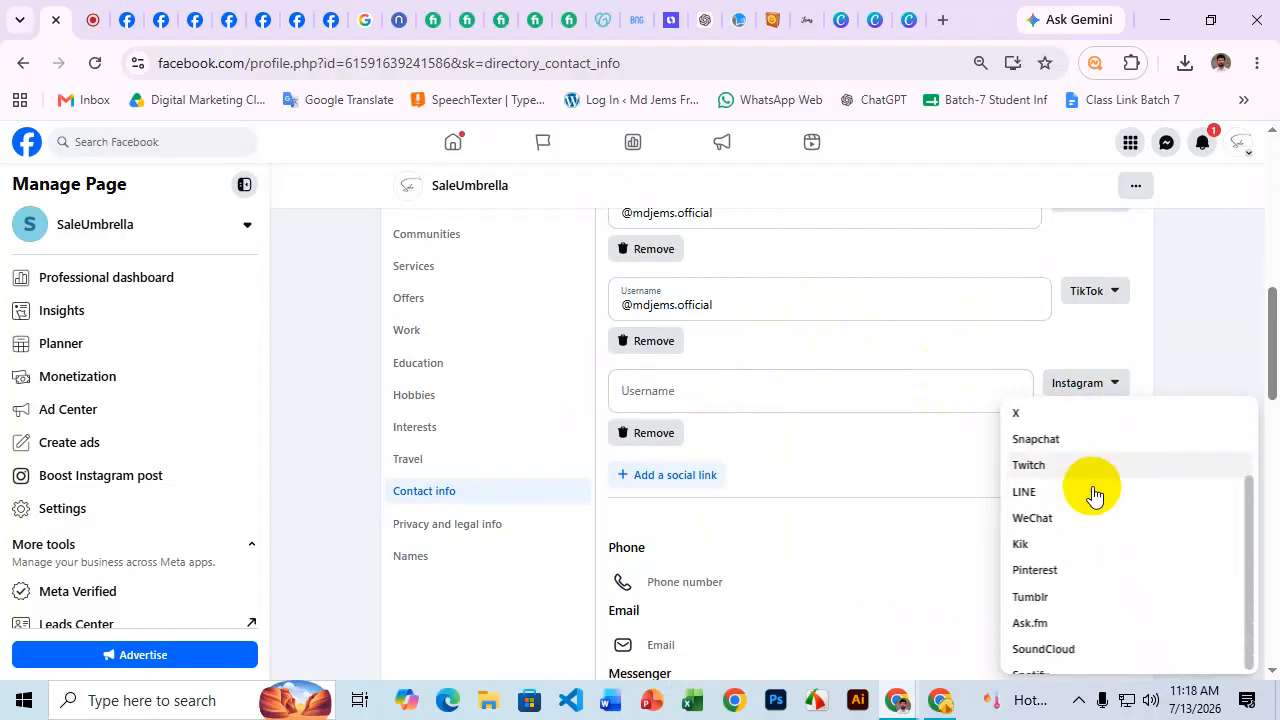
scroll(1094, 471, "up", 4)
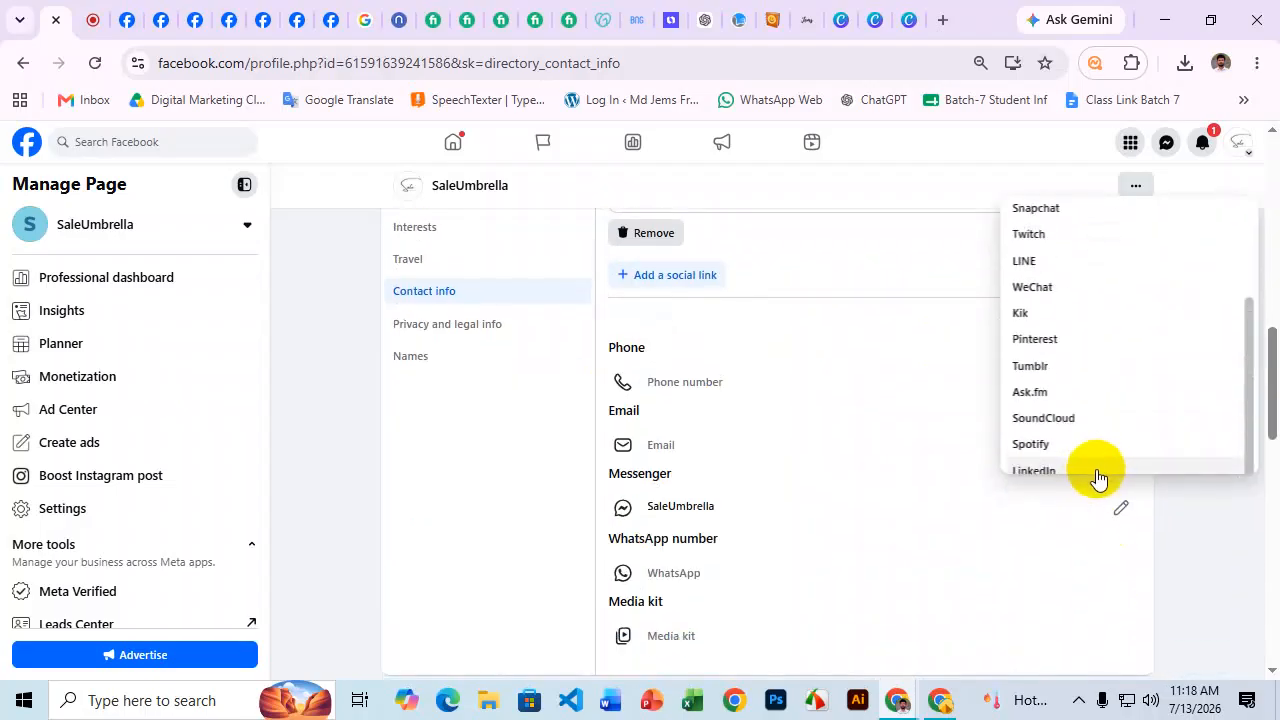
scroll(873, 512, "up", 2)
left_click(629, 393)
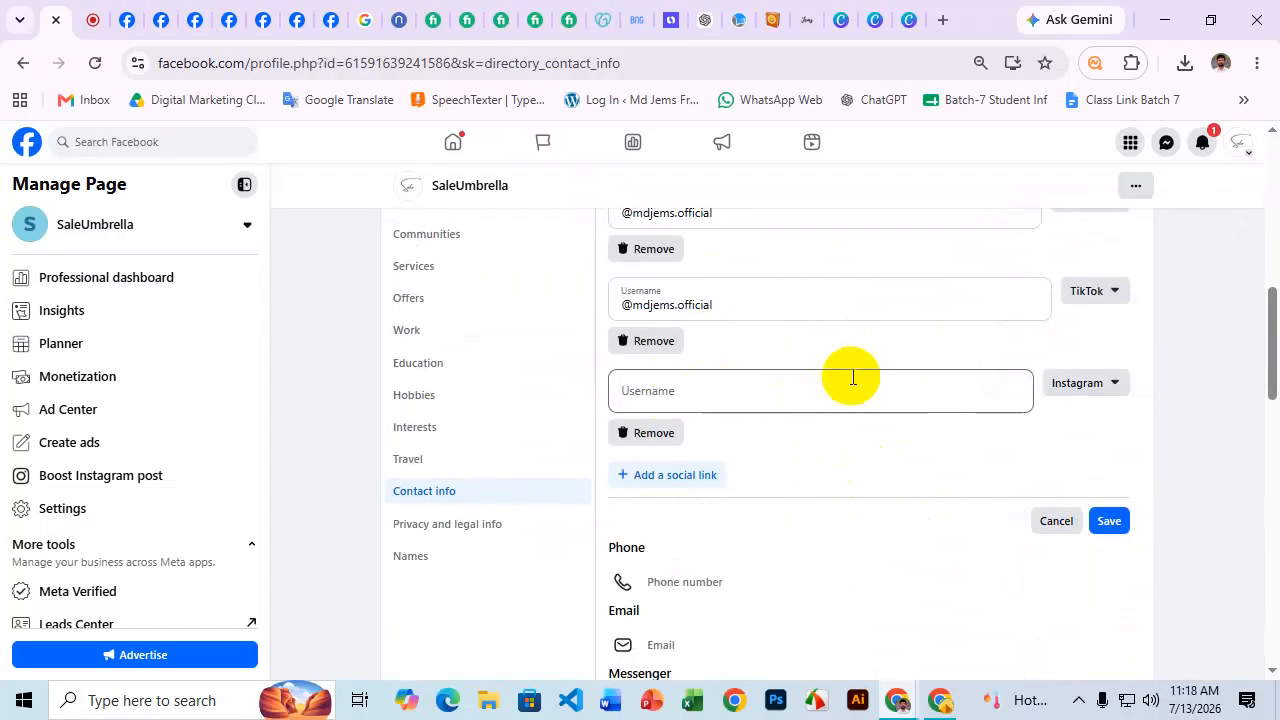
left_click(1105, 520)
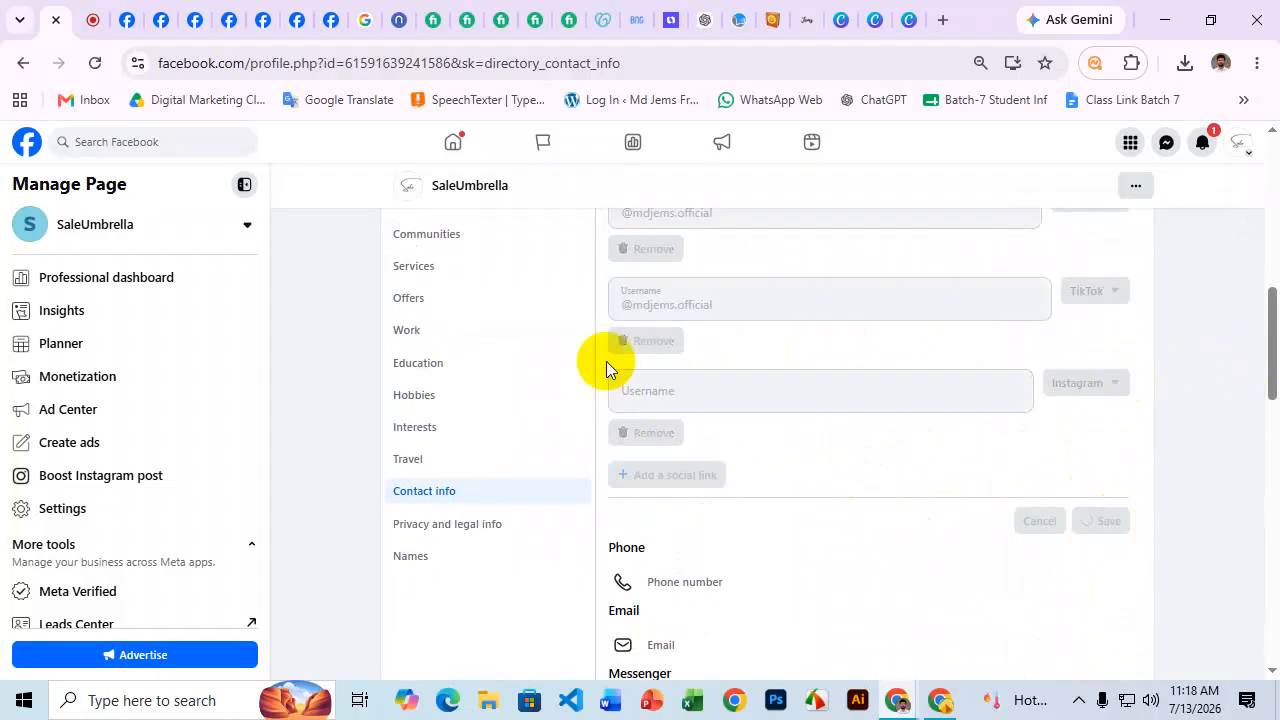
scroll(817, 310, "up", 2)
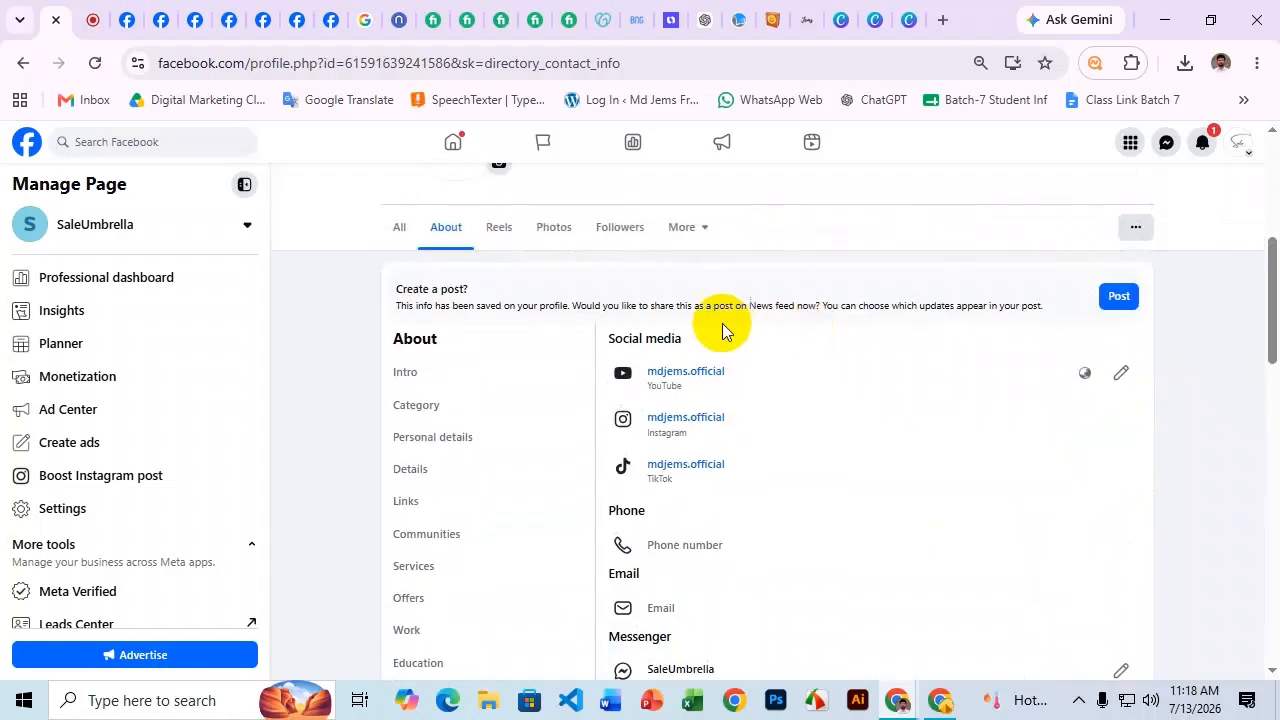
Test the saved YouTube and Instagram links in new tabs, then return to the Page's About section.
left_click(692, 374)
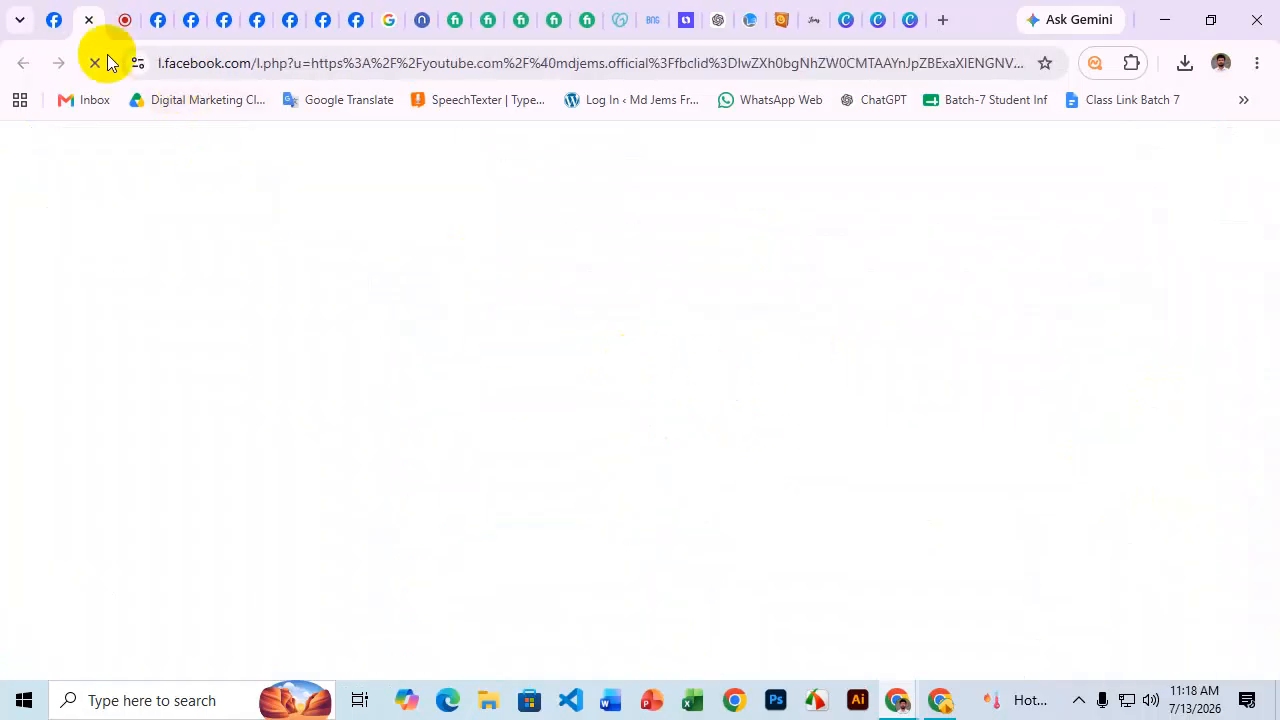
left_click(52, 18)
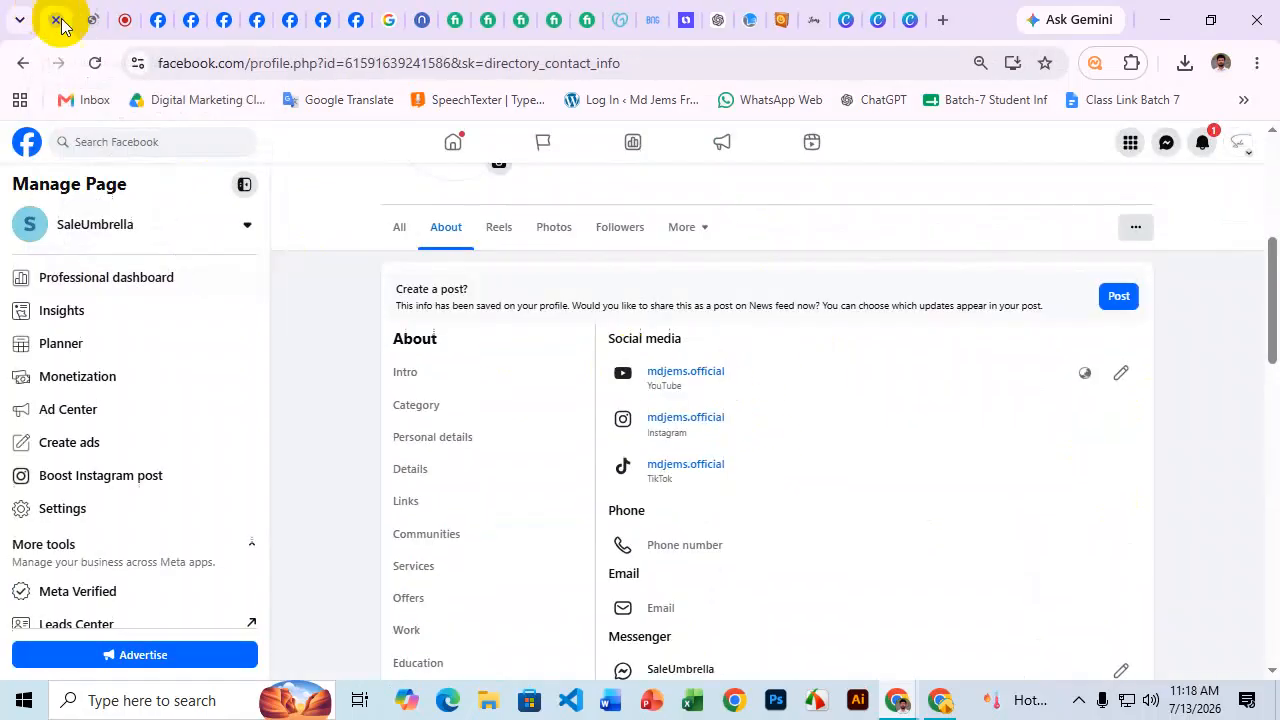
left_click(691, 430)
left_click(126, 15)
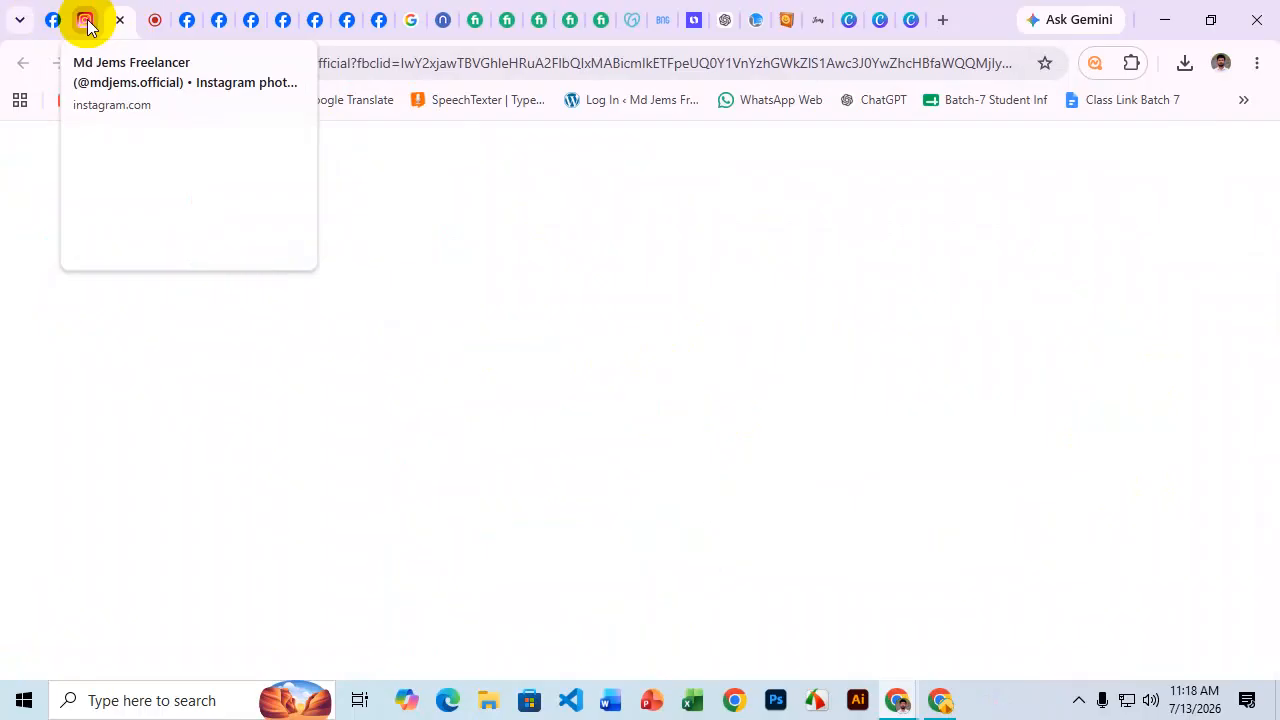
left_click(86, 22)
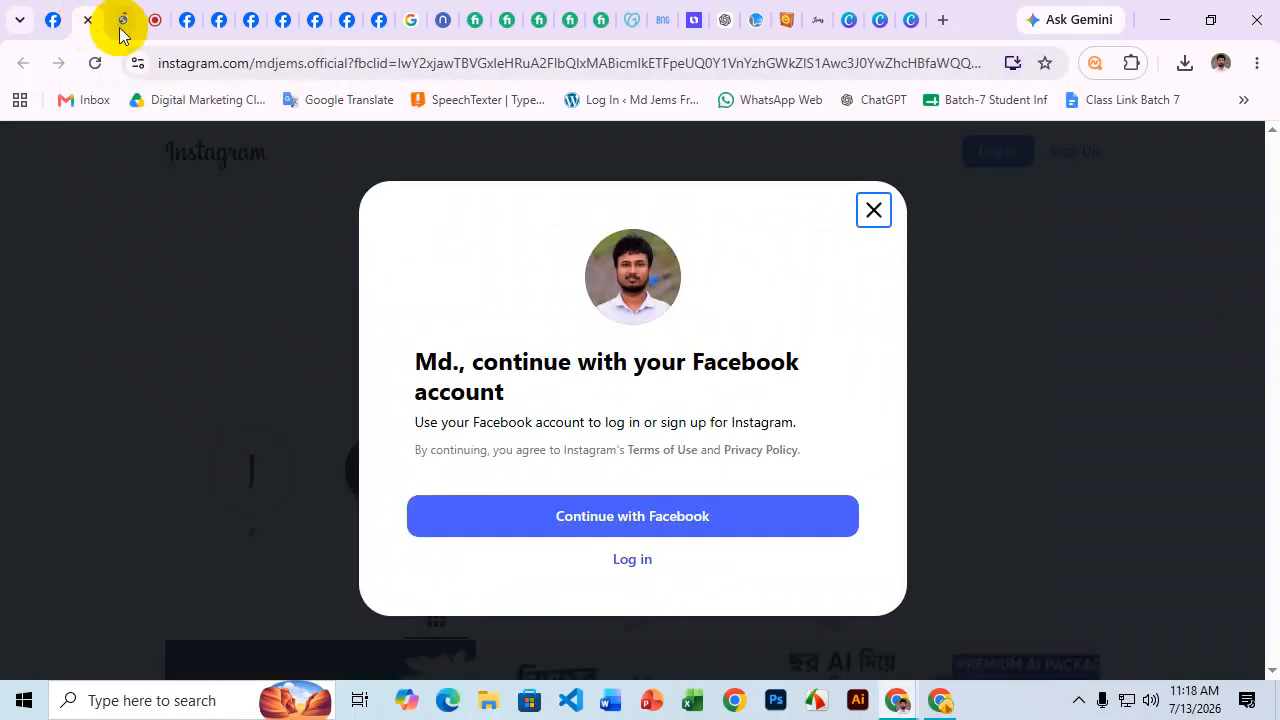
left_click(873, 212)
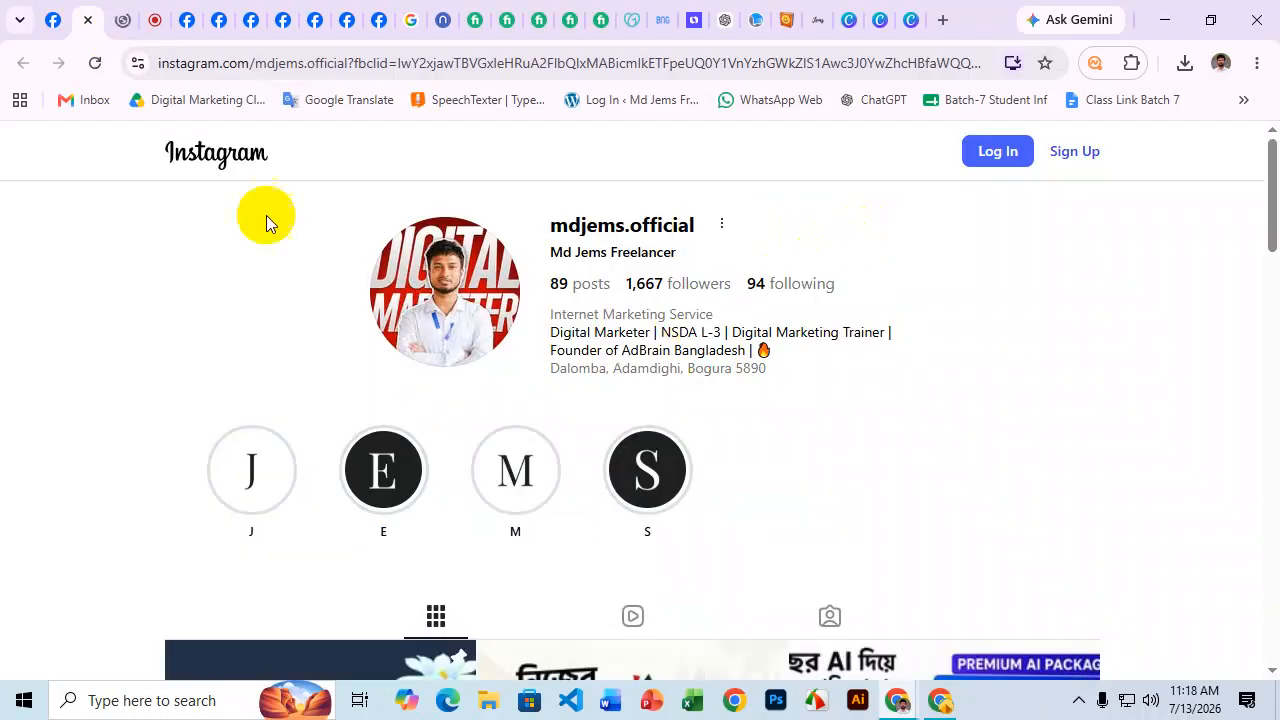
left_click(123, 18)
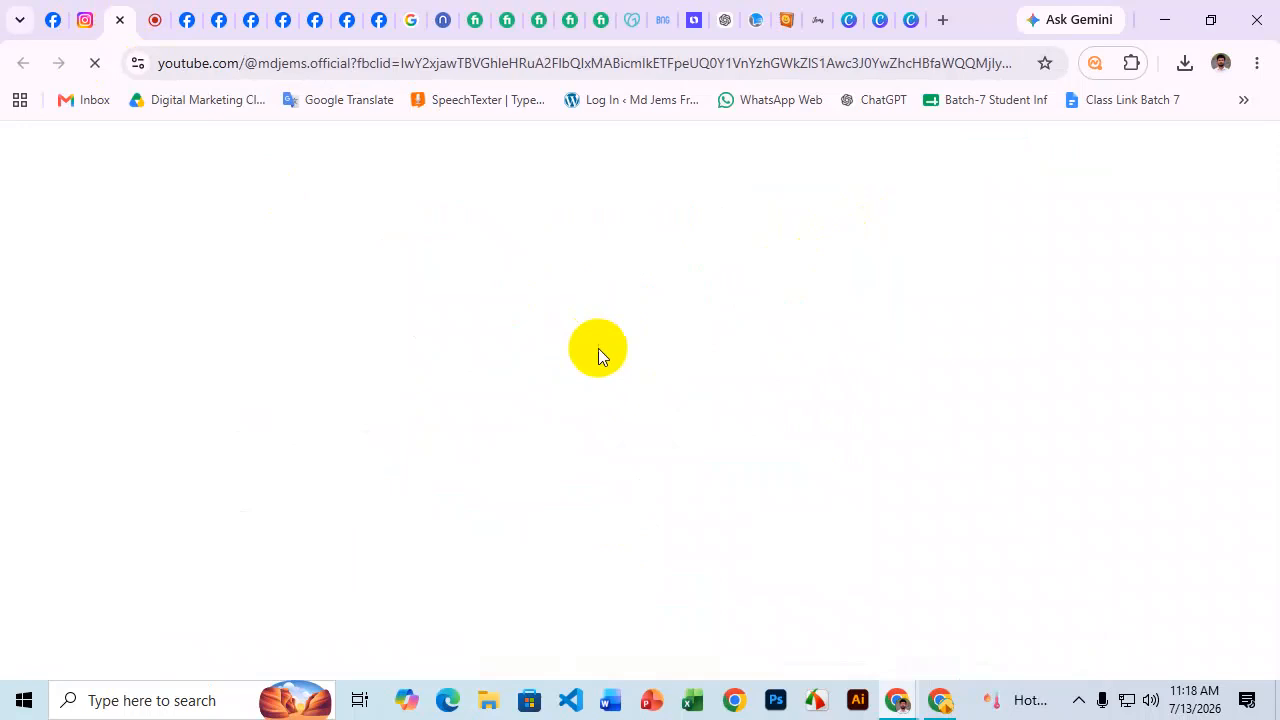
left_click(55, 20)
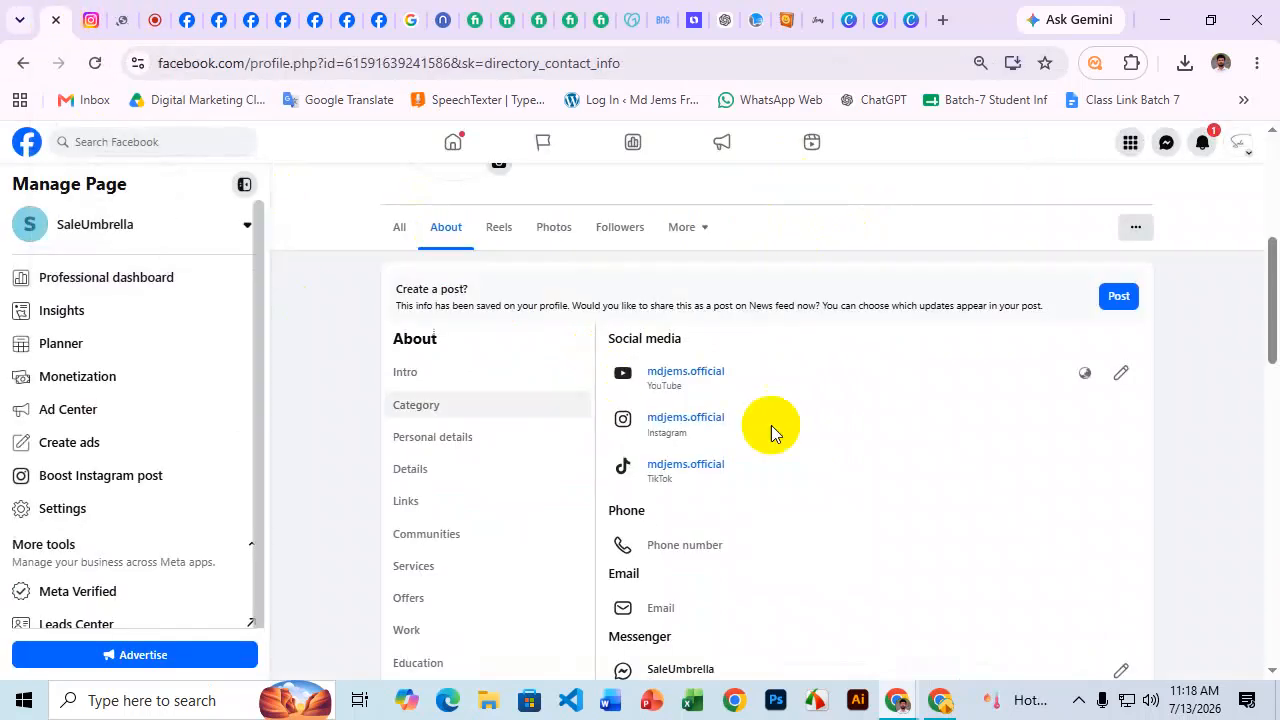
scroll(834, 414, "down", 3)
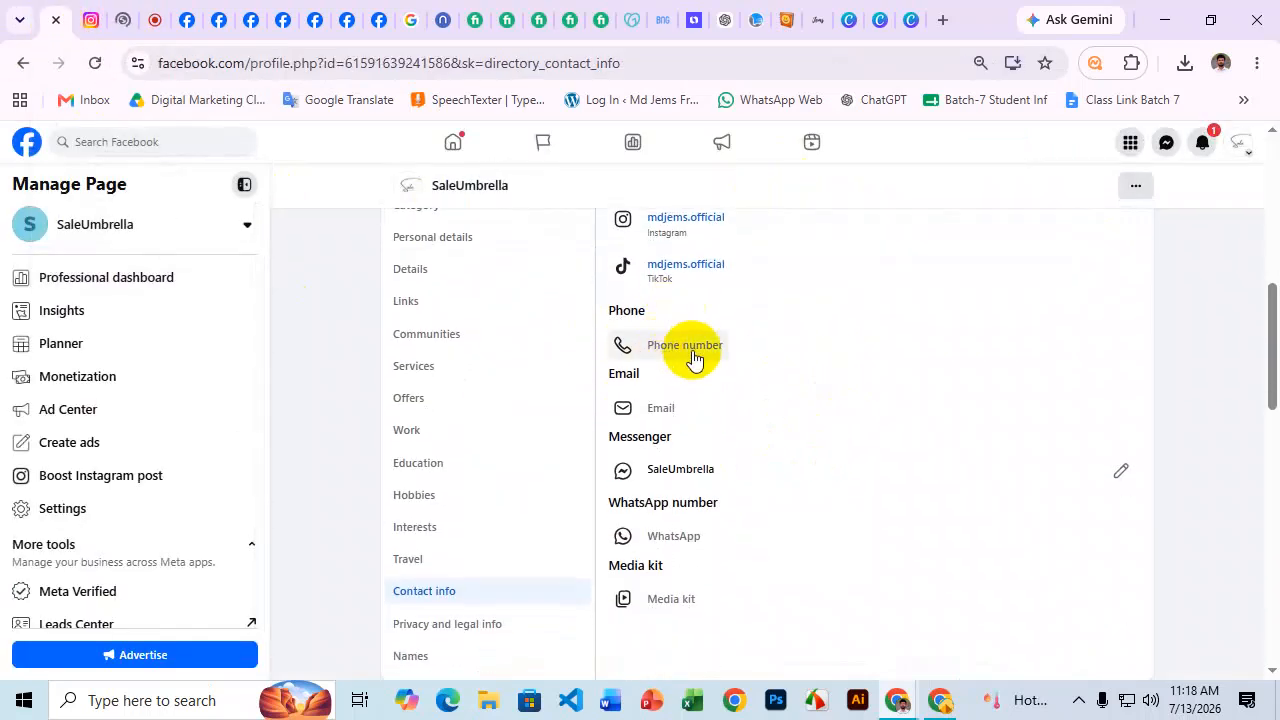
Save a public Bangladesh (+880) mobile number as the Page's contact phone.
left_click(690, 346)
left_click(655, 395)
scroll(714, 570, "down", 2)
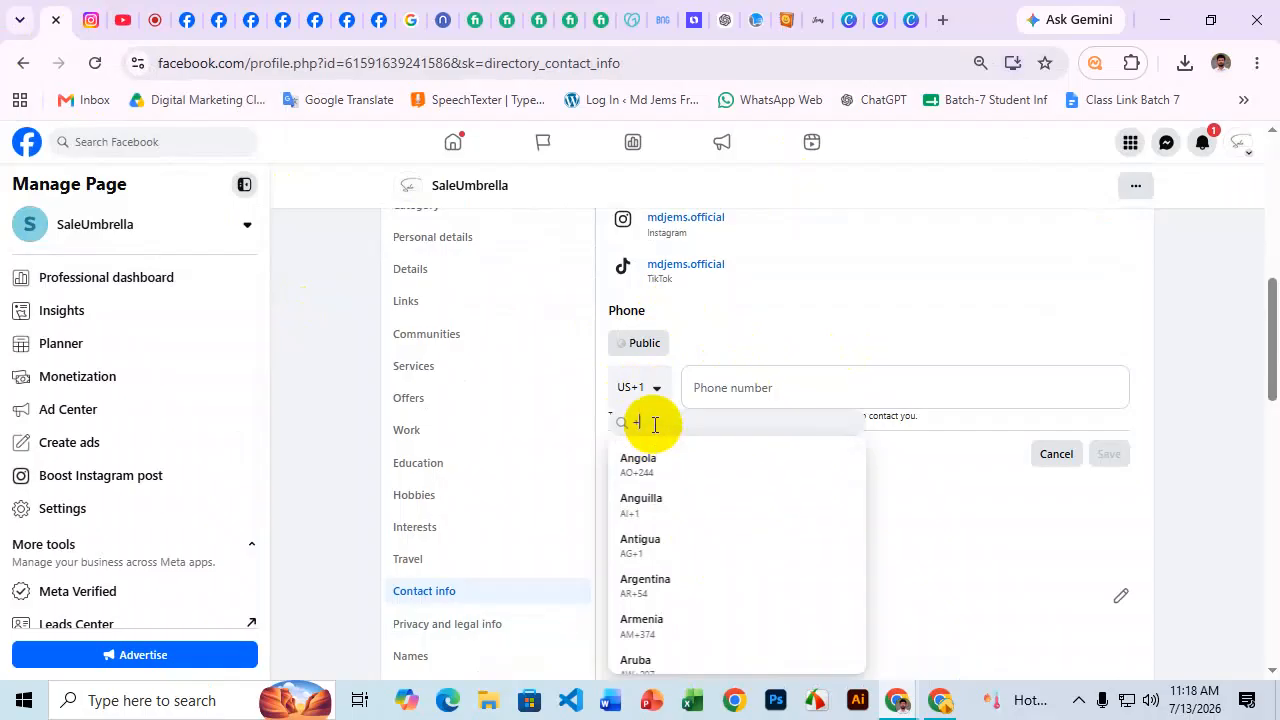
type("+880")
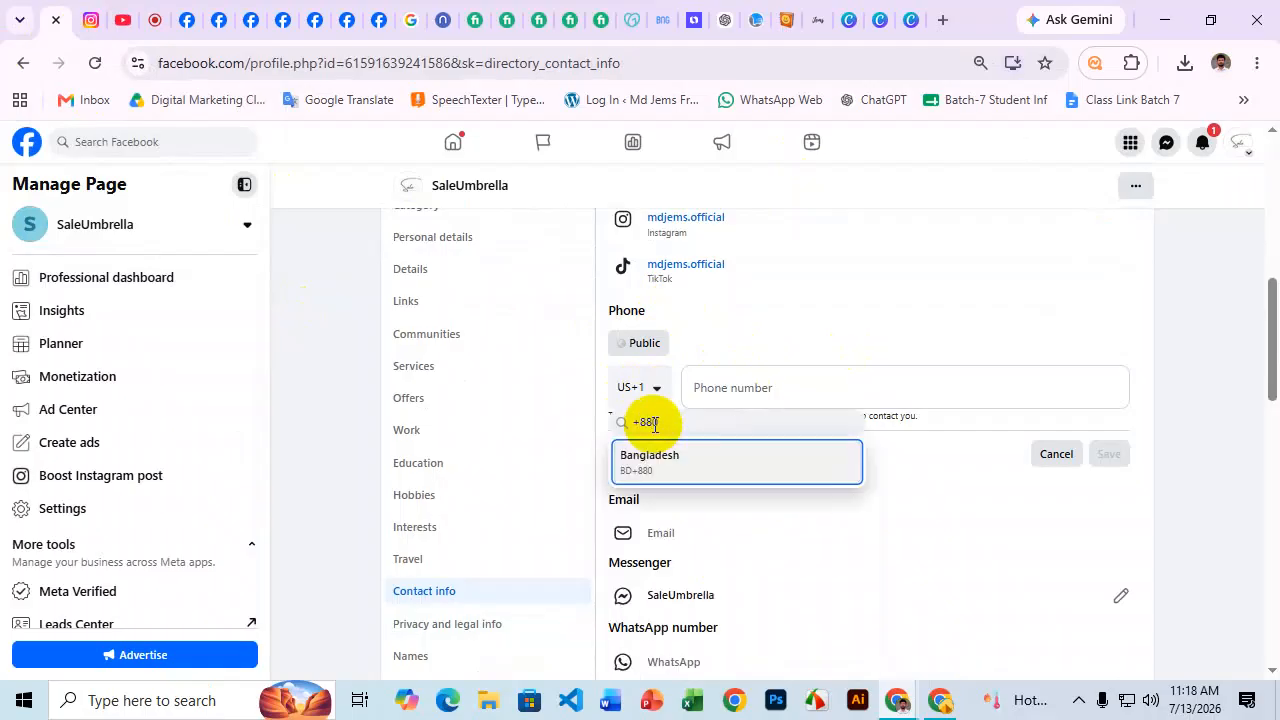
left_click(651, 464)
left_click(728, 390)
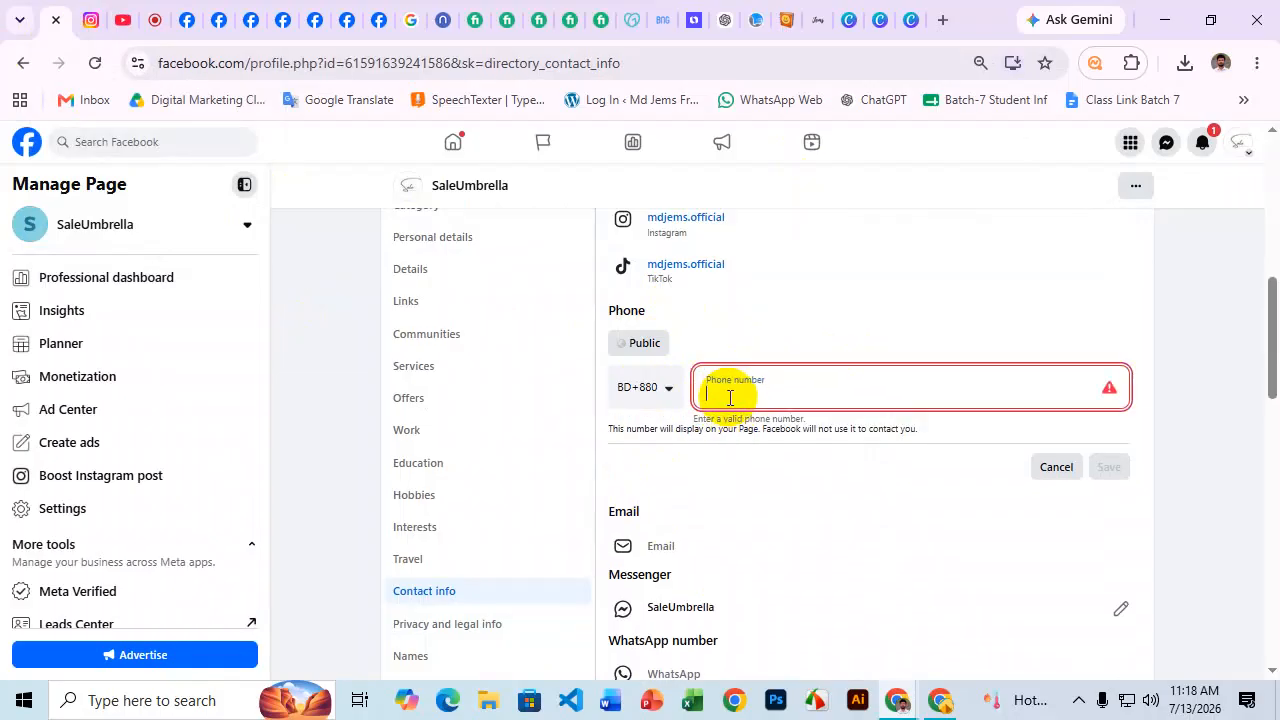
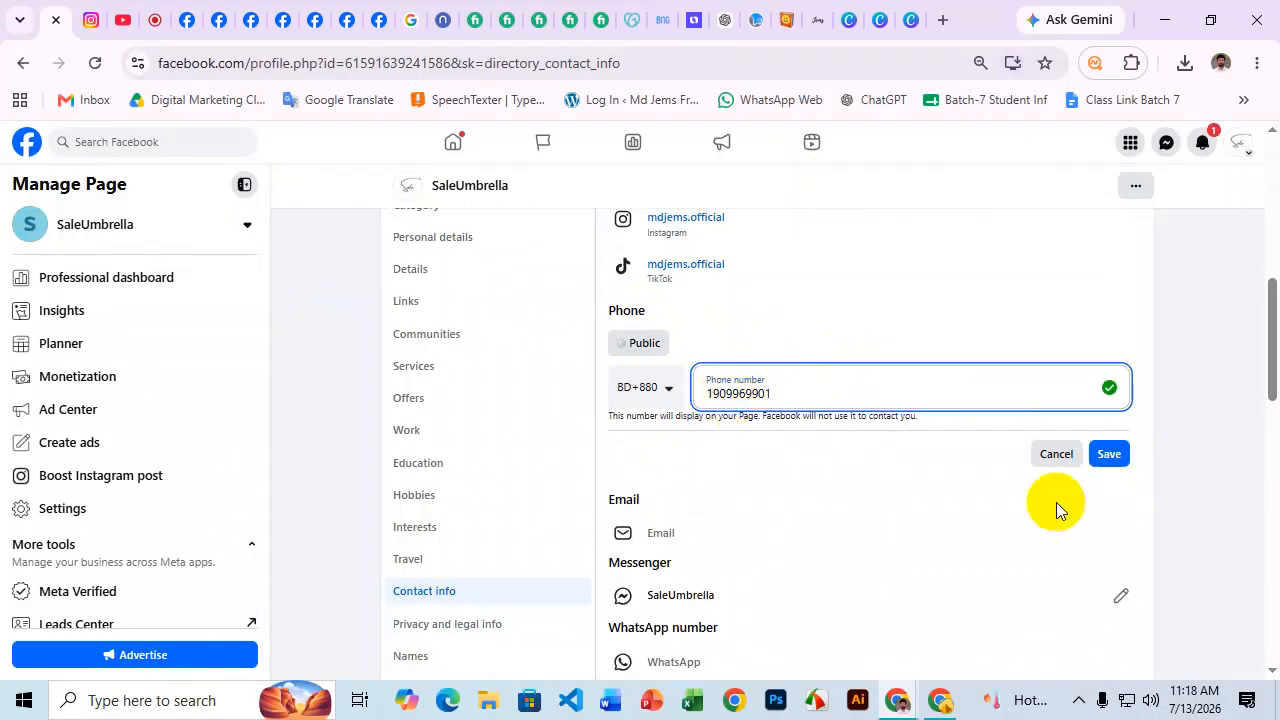
left_click(1127, 458)
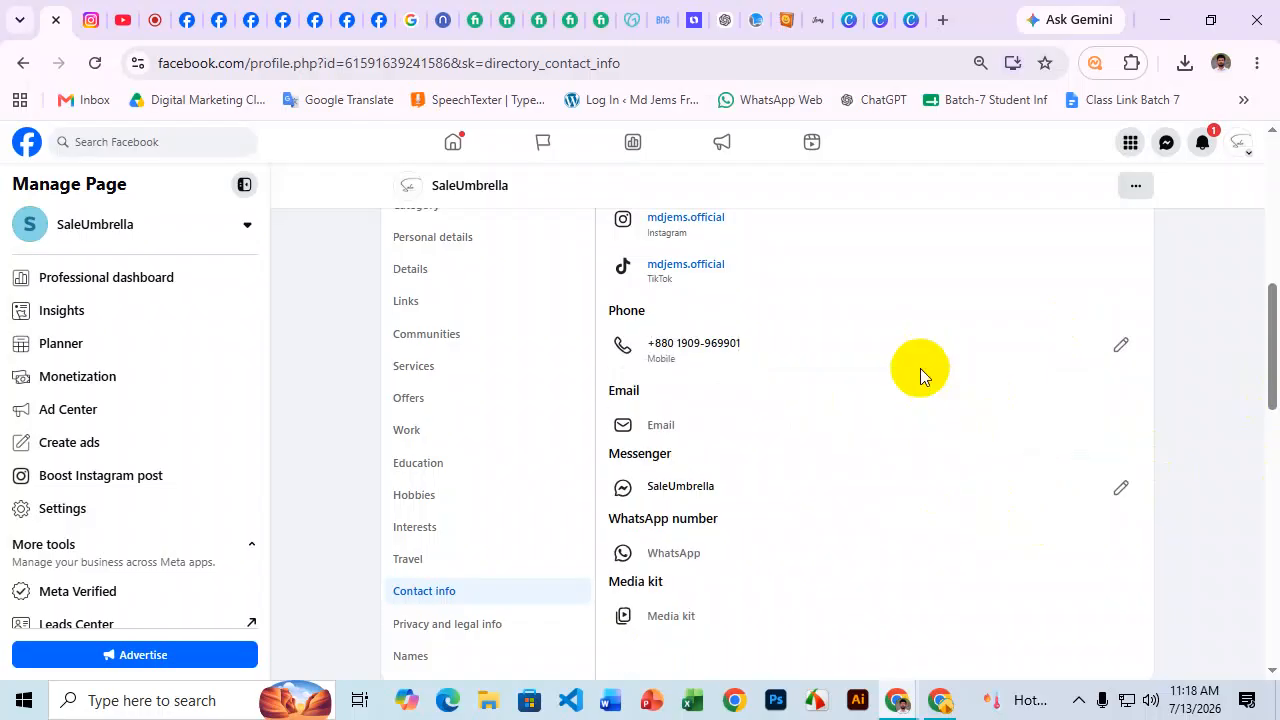
scroll(661, 320, "down", 1)
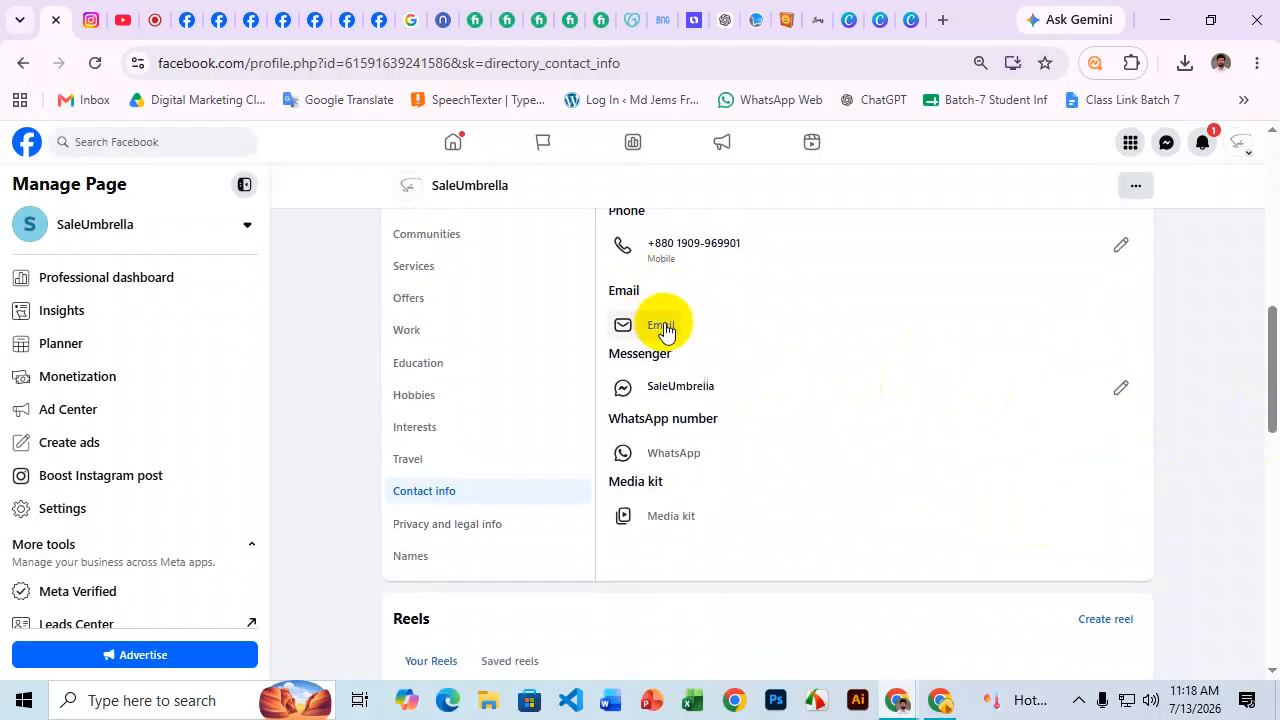
left_click(662, 326)
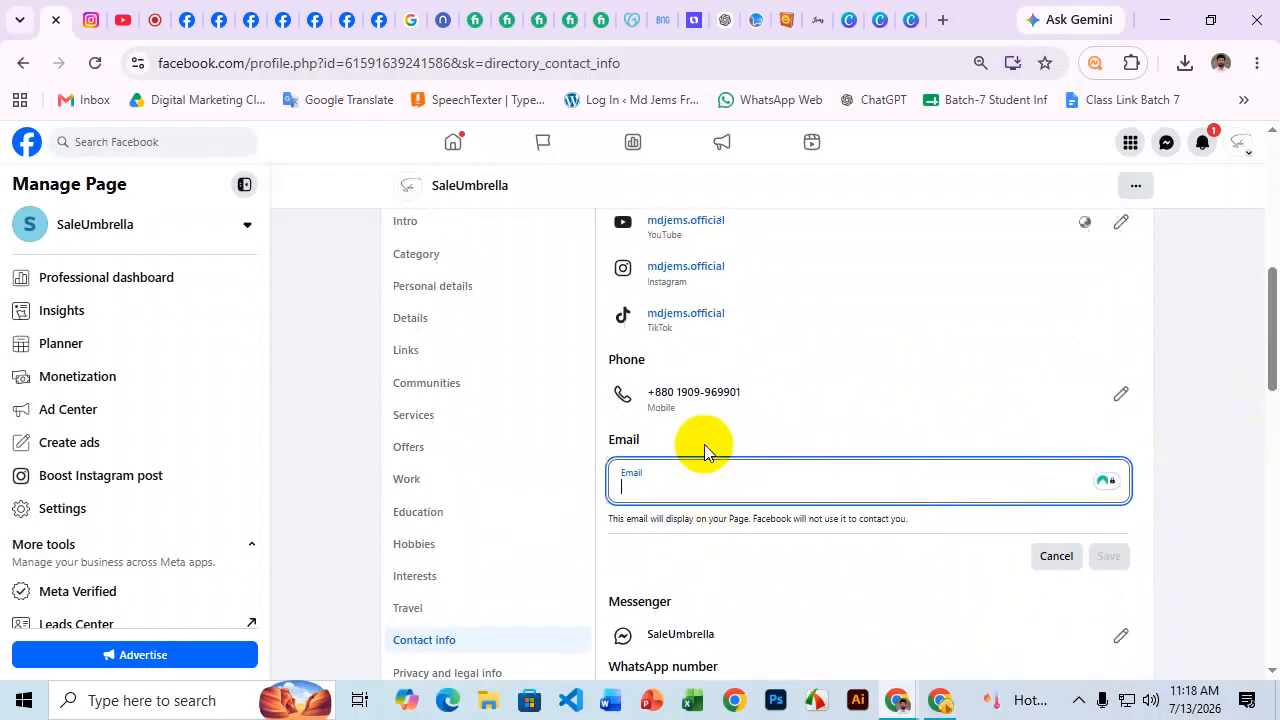
Save a Gmail address built from the lowercase Page name as the contact e-mail.
scroll(448, 253, "up", 2)
scroll(594, 354, "up", 4)
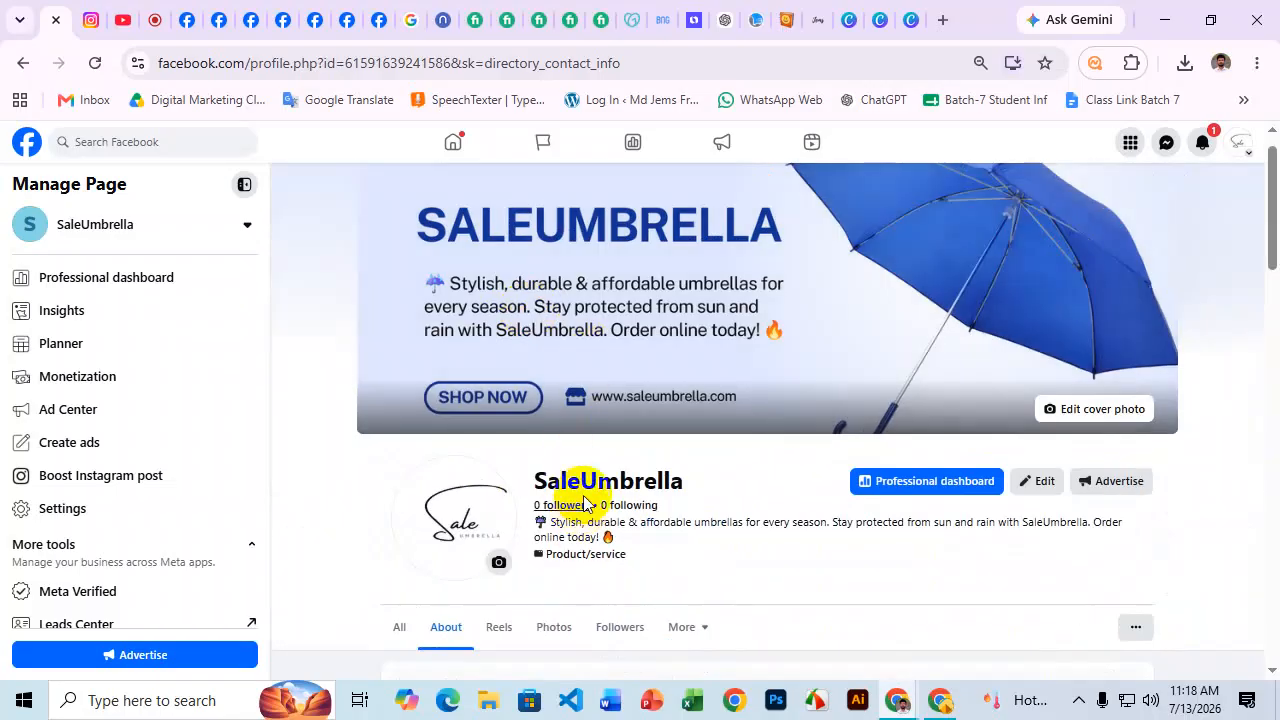
left_click(643, 492)
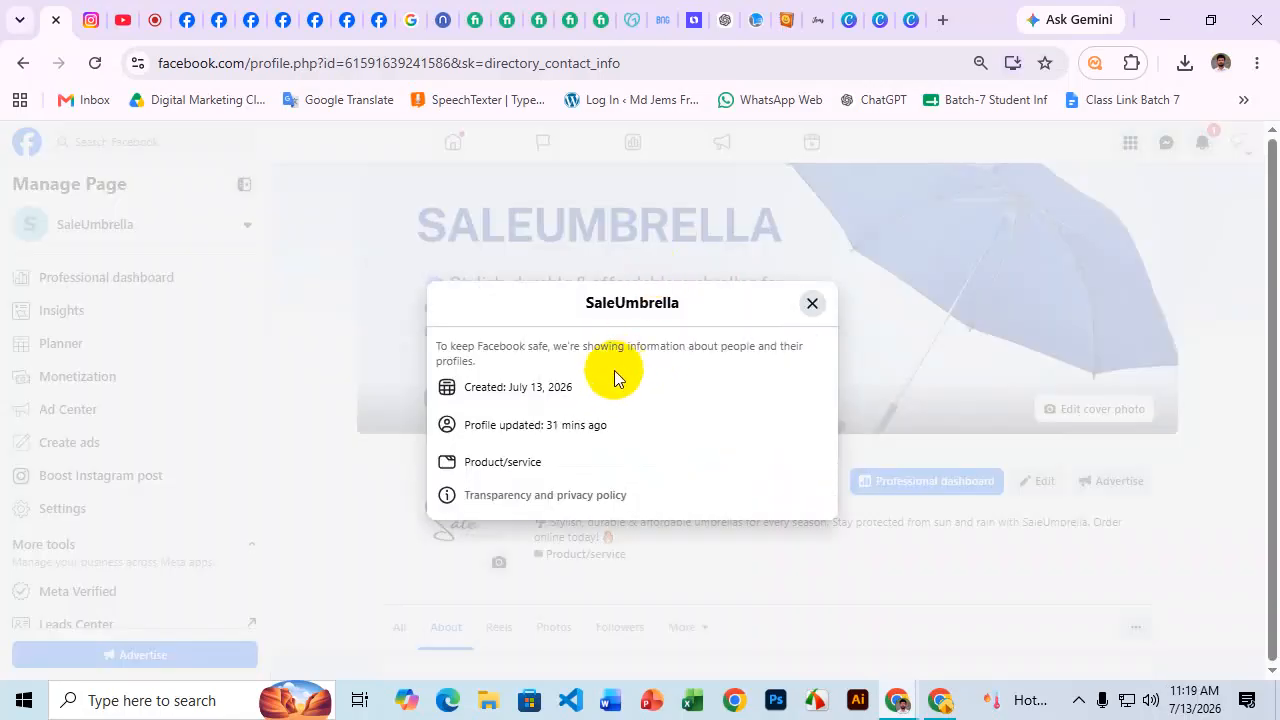
left_click_drag(686, 305, 549, 310)
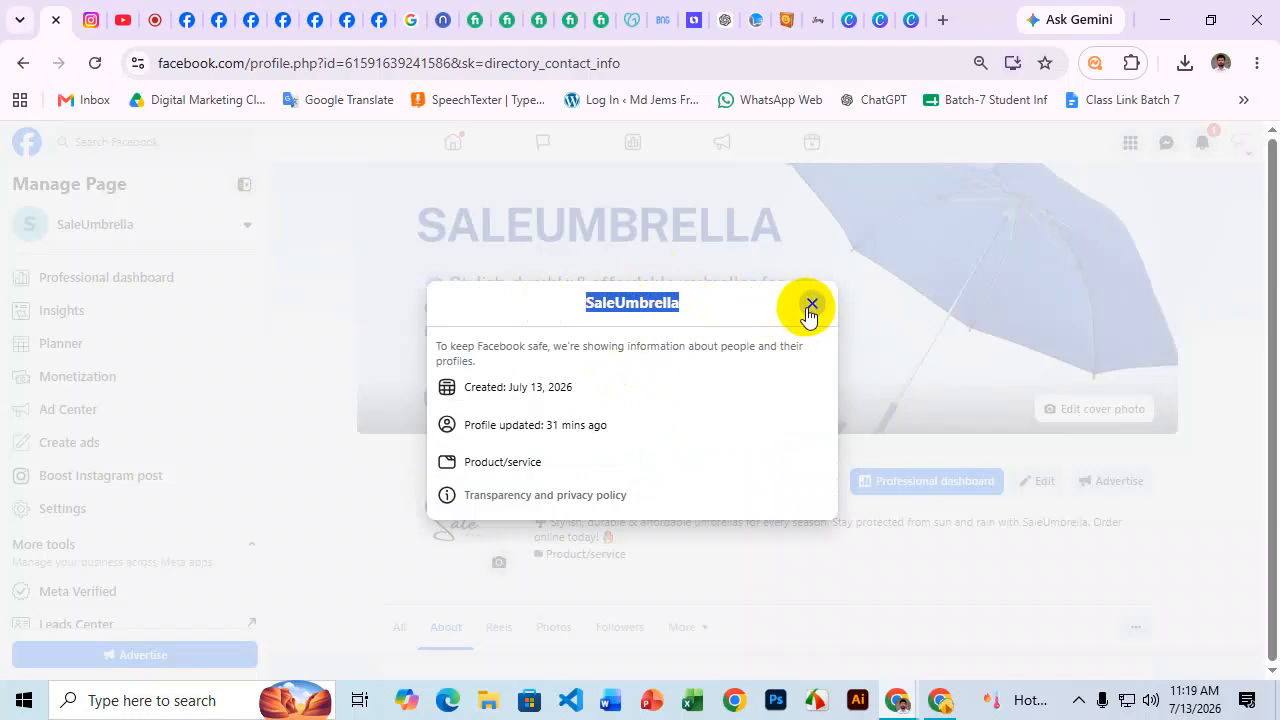
left_click(812, 303)
scroll(877, 320, "down", 4)
left_click(673, 431)
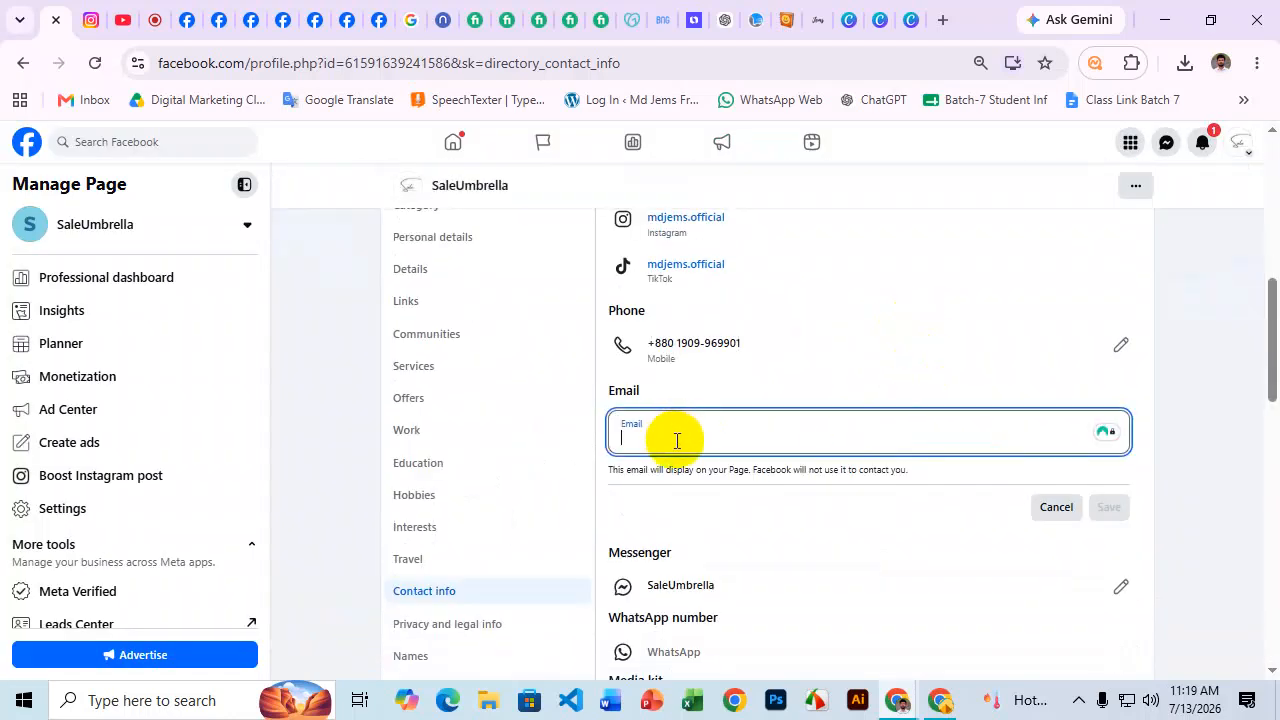
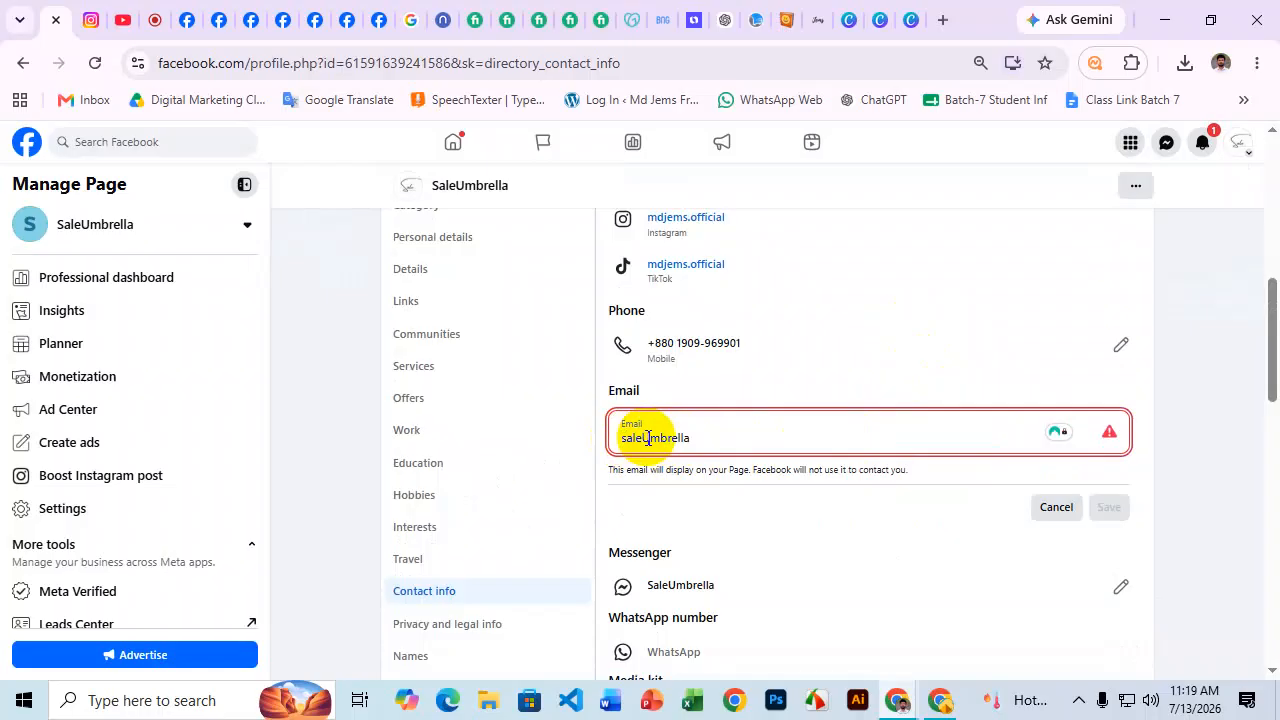
left_click(710, 435)
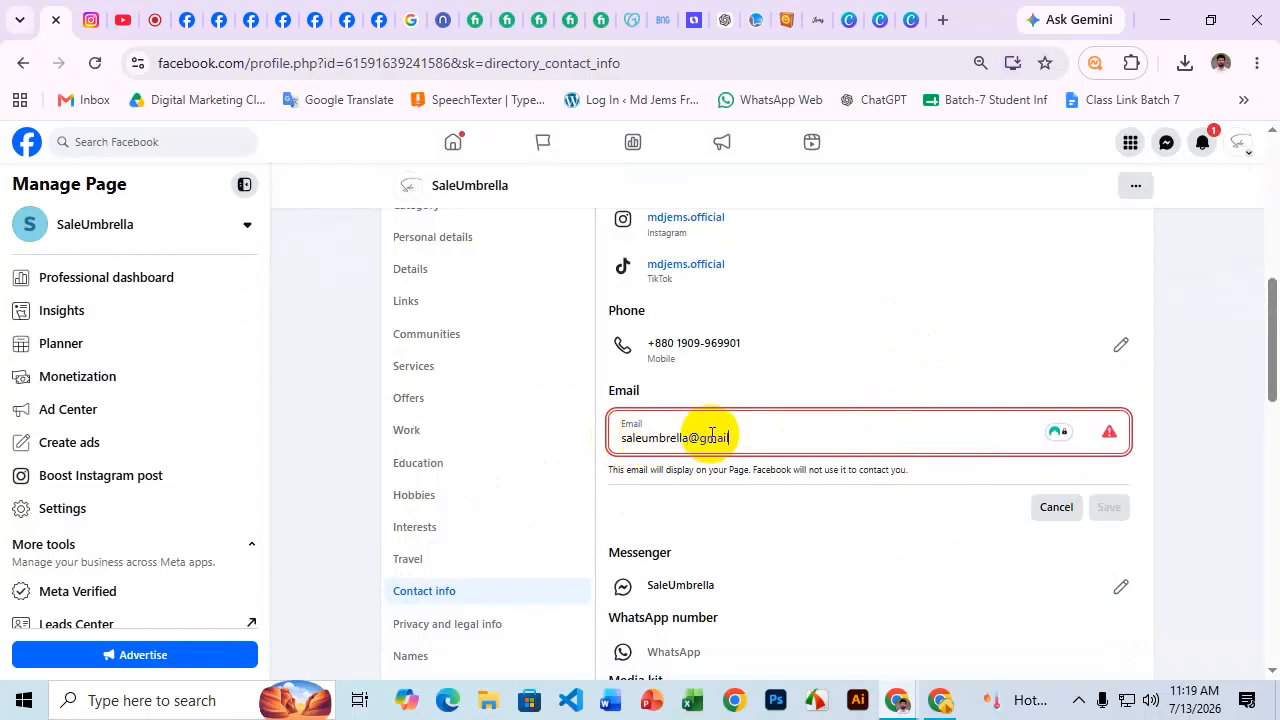
left_click(1089, 517)
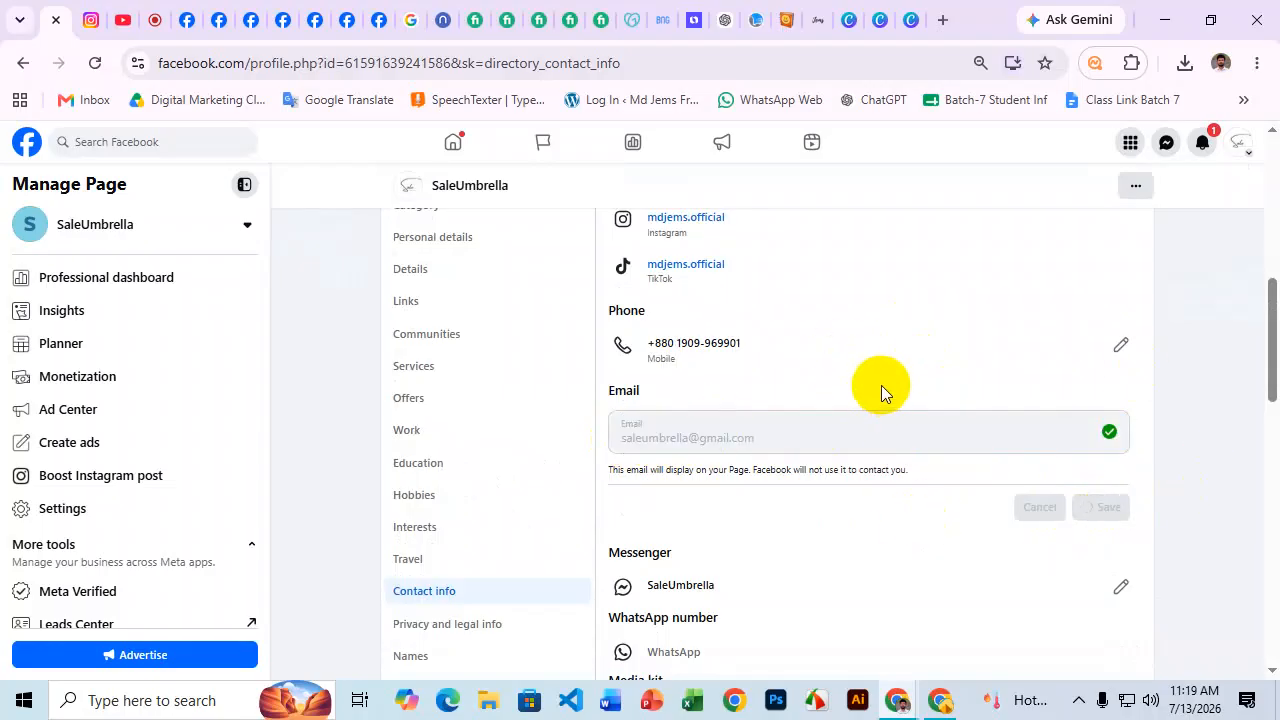
scroll(875, 400, "down", 1)
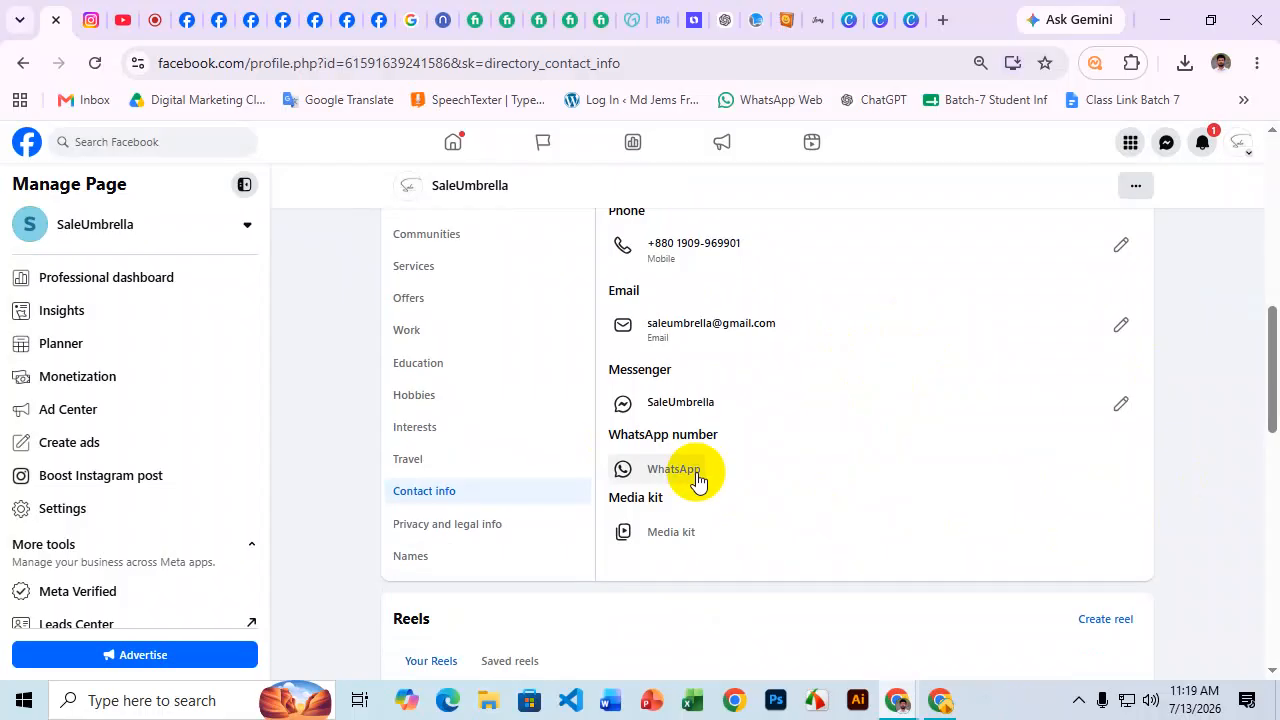
Start a new Media kit entry and give it the title 'website'.
scroll(748, 468, "down", 1)
scroll(720, 400, "up", 2)
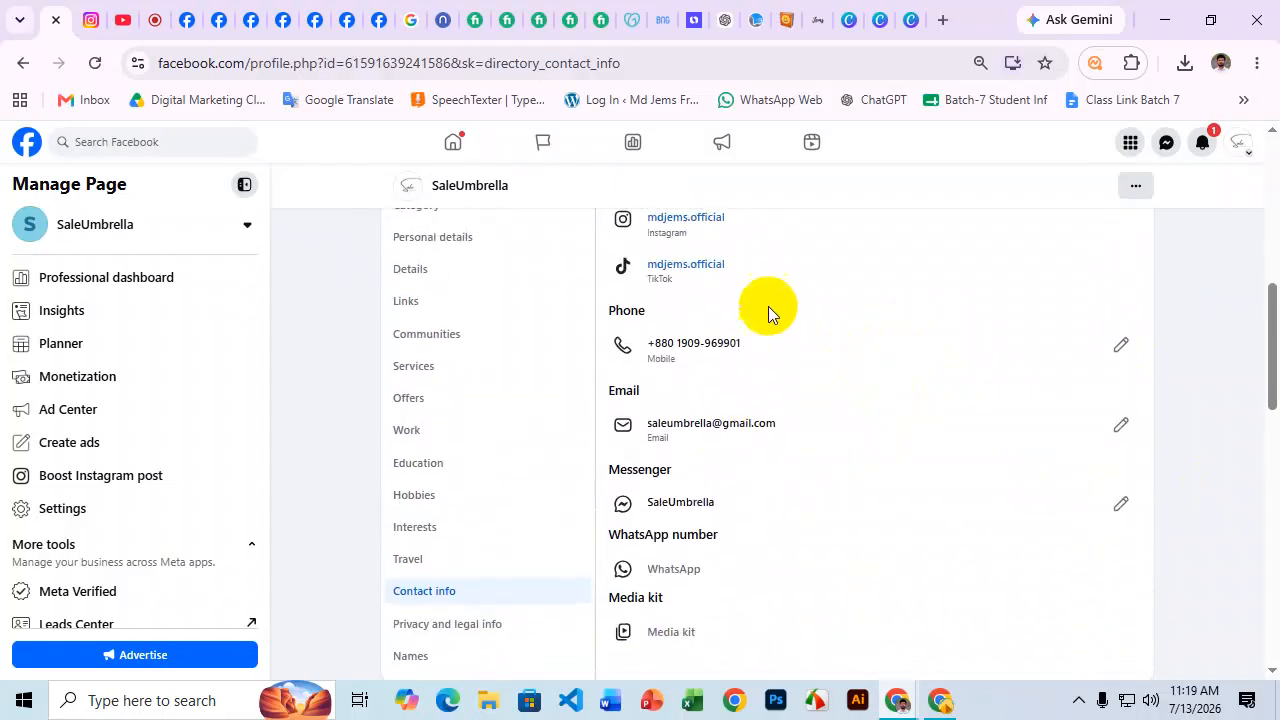
scroll(750, 425, "down", 1)
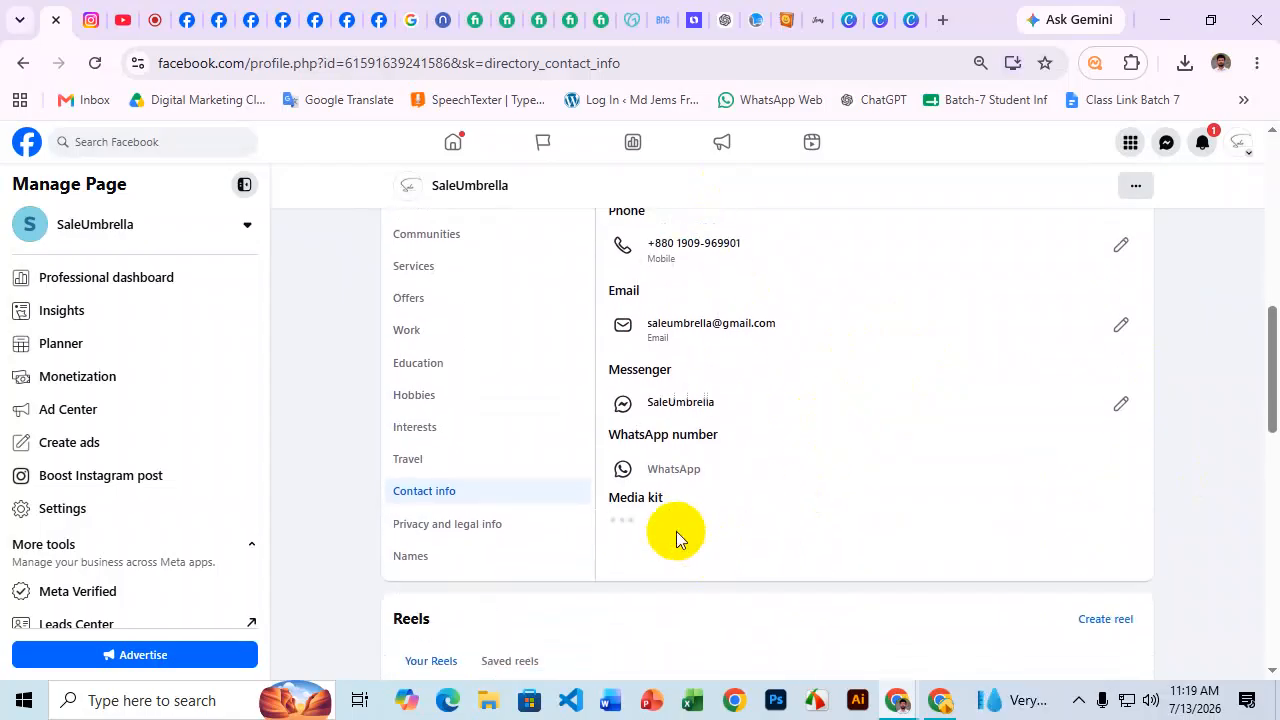
left_click(676, 532)
scroll(740, 430, "down", 1)
left_click(666, 544)
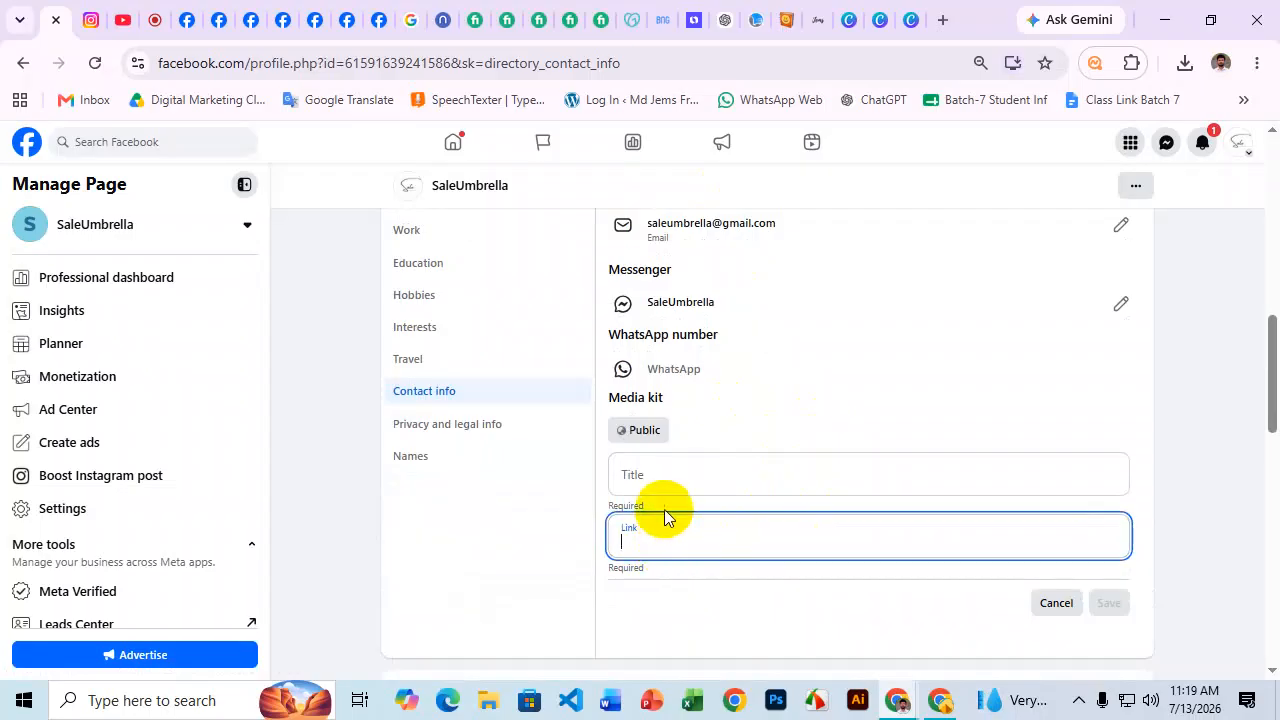
left_click(660, 476)
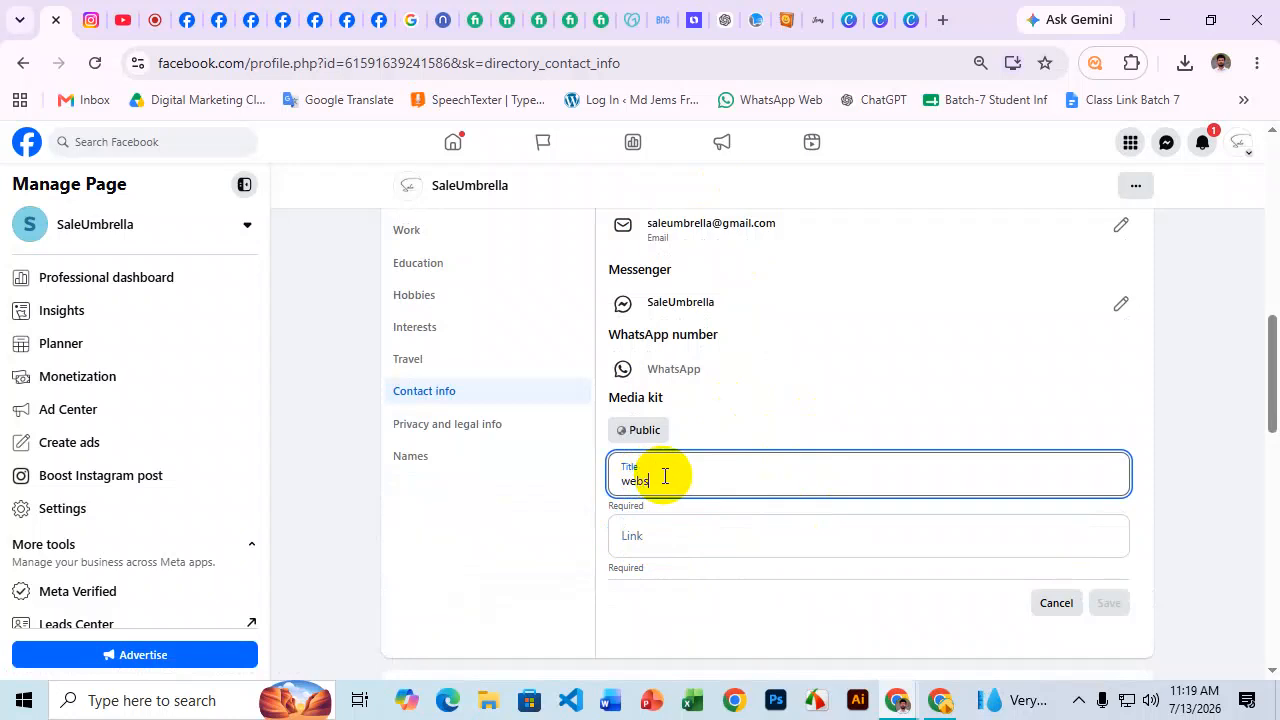
left_click(648, 538)
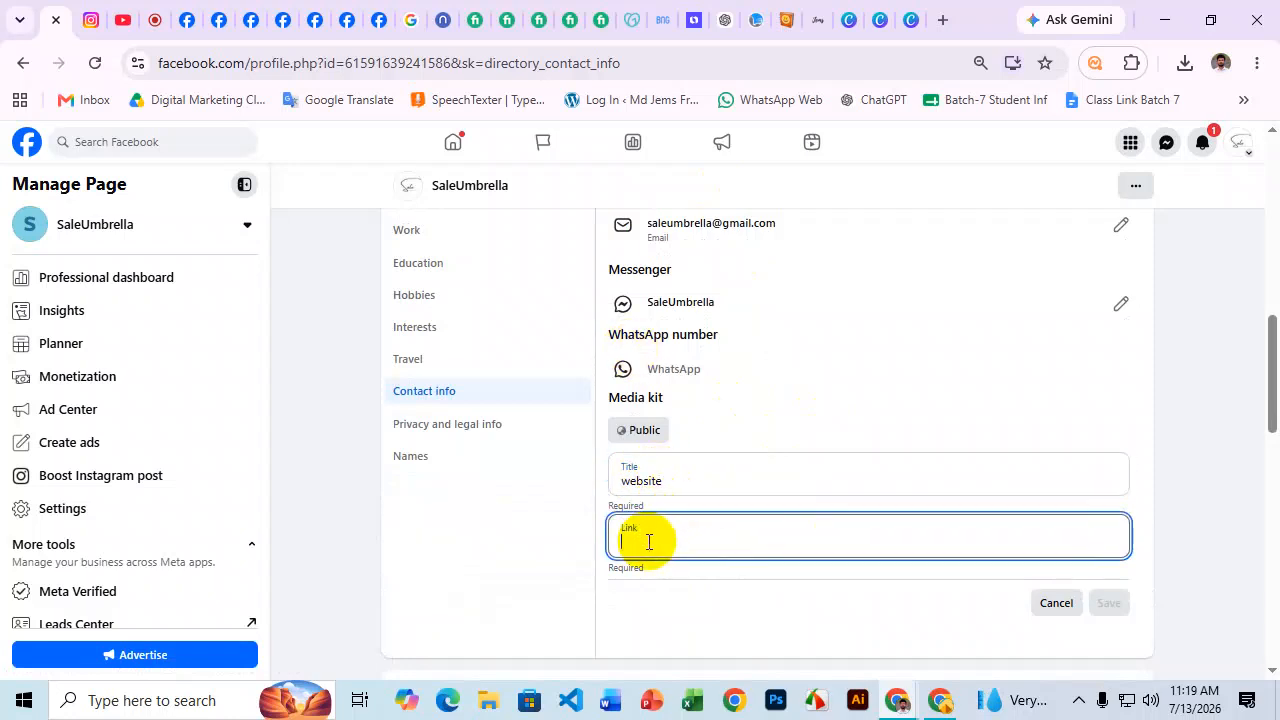
key("super+v")
scroll(752, 295, "down", 2)
scroll(748, 335, "up", 2)
scroll(760, 395, "down", 3)
left_click(743, 330)
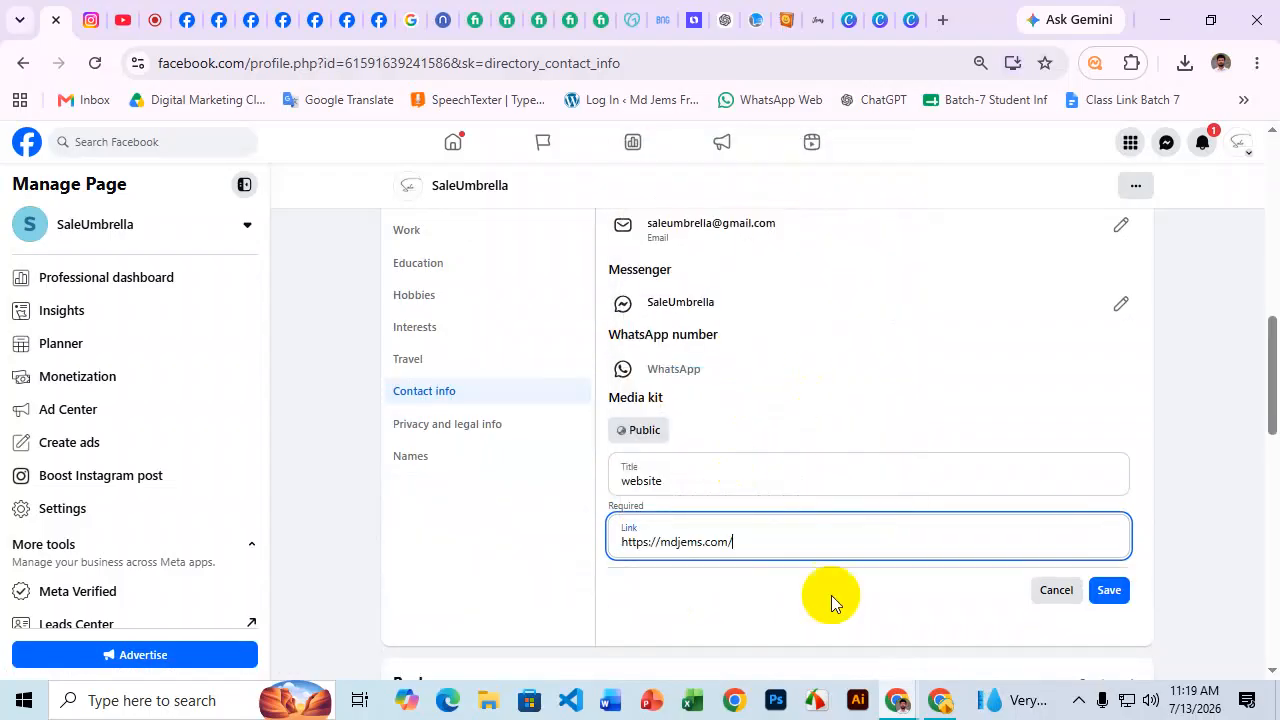
left_click(1124, 592)
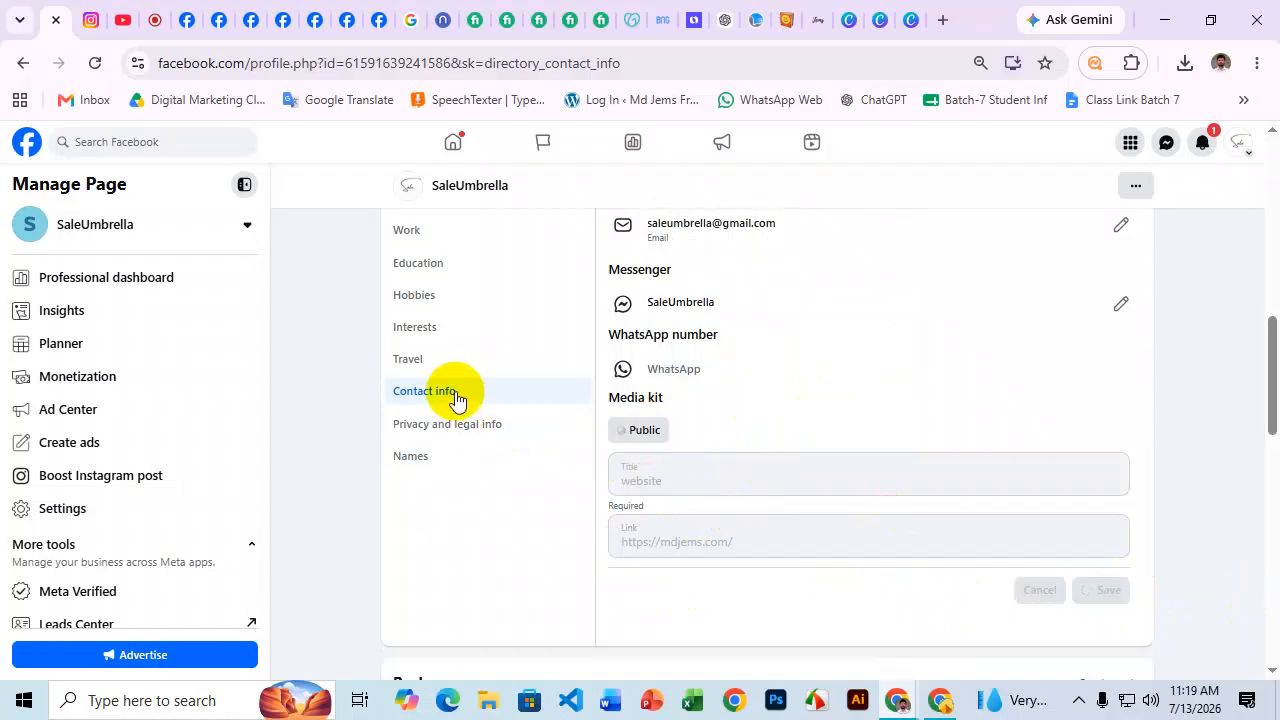
Check the contact items in the Fiverr Facebook Page setup gig, then return to Facebook.
scroll(862, 418, "up", 1)
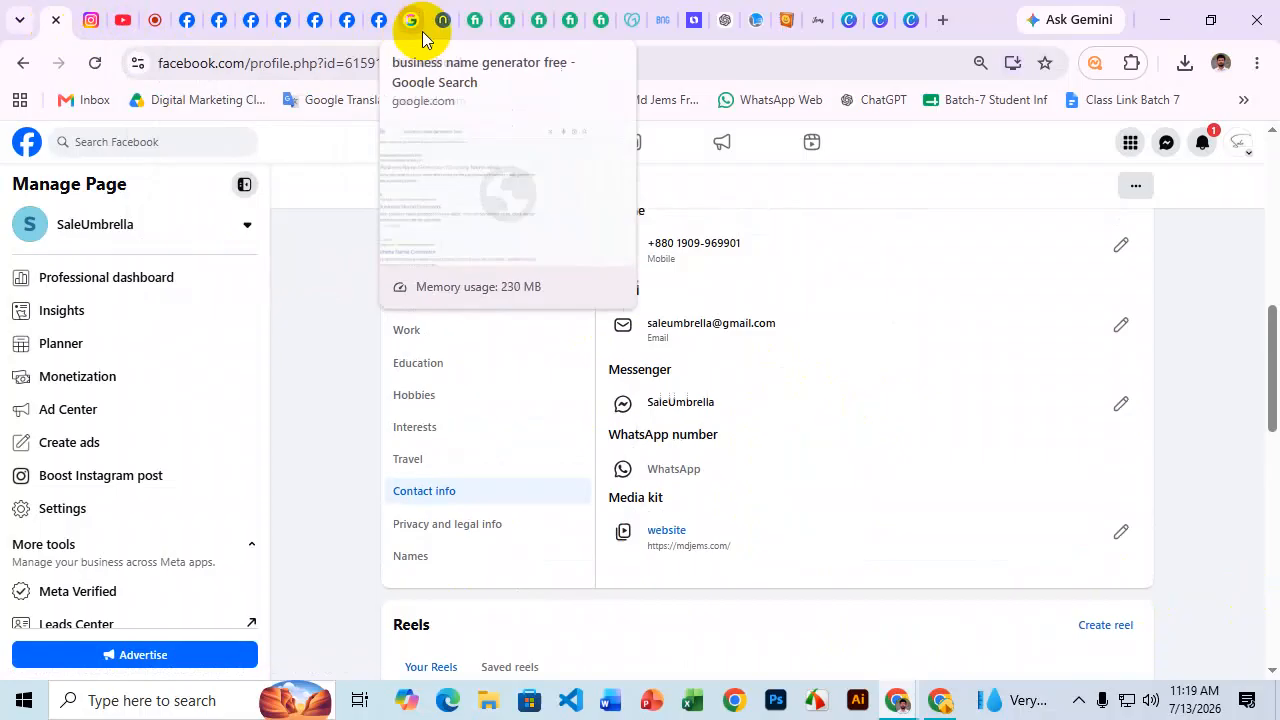
left_click(480, 20)
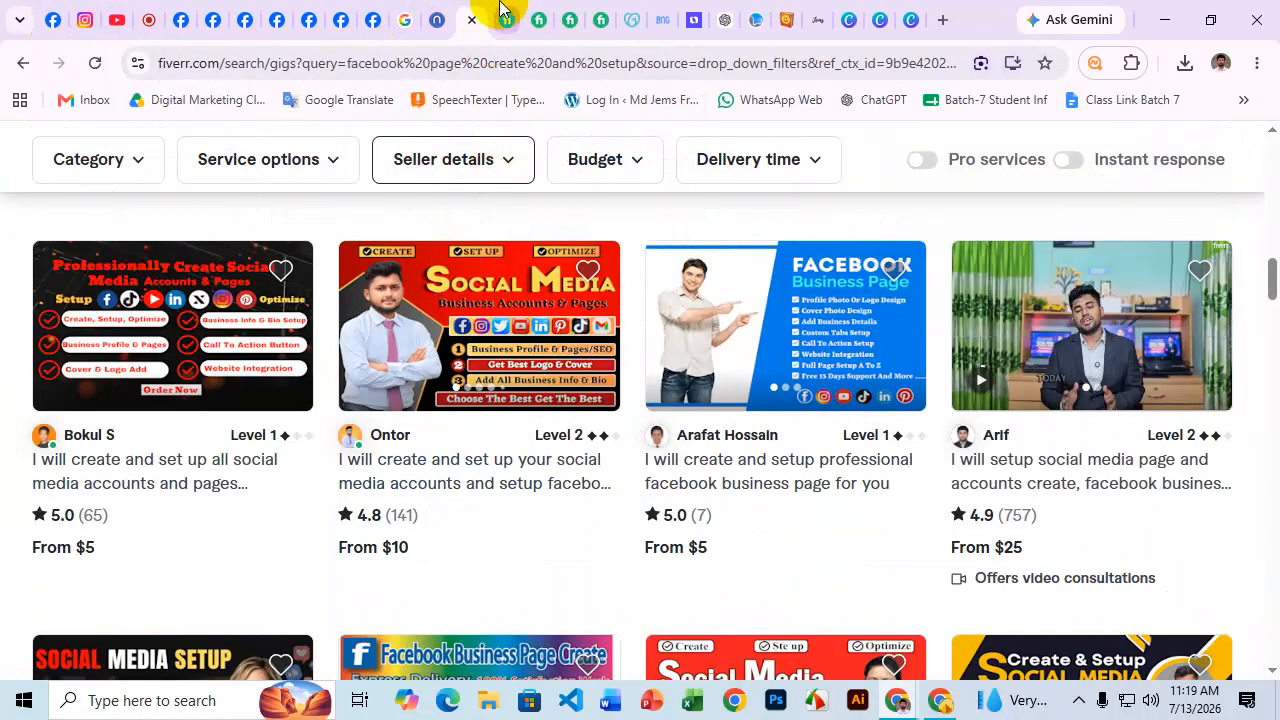
left_click(505, 20)
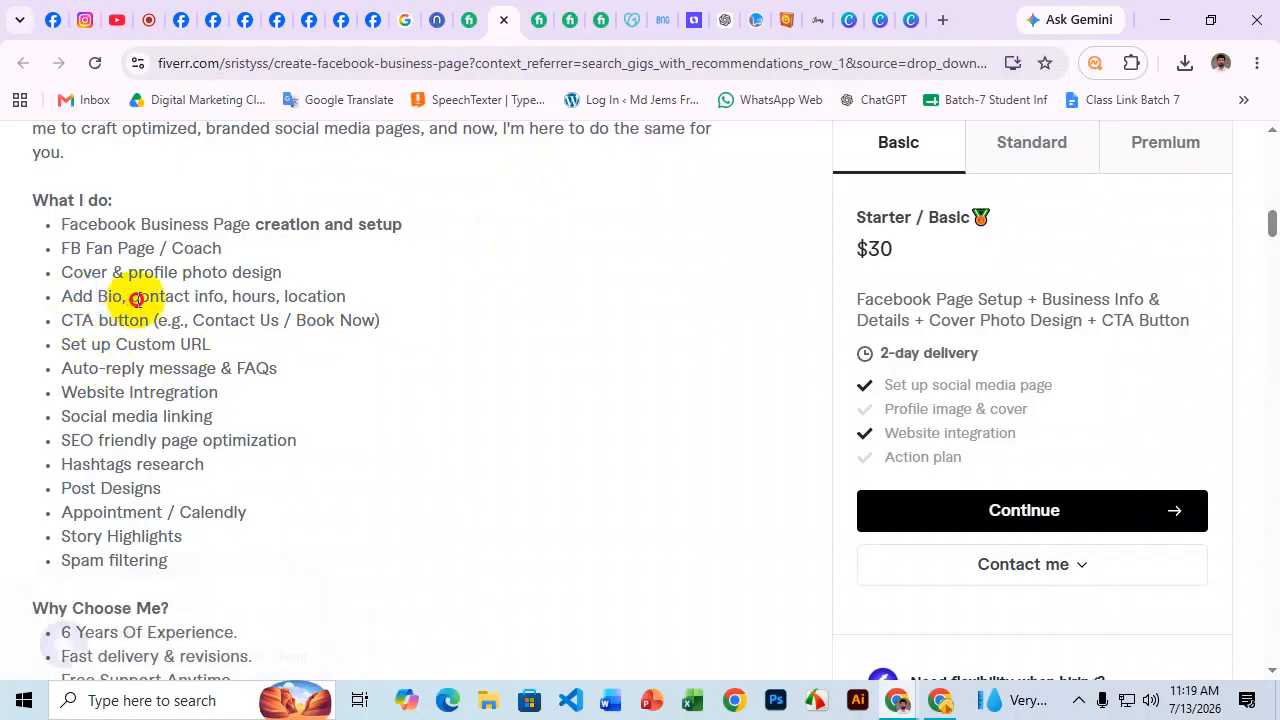
left_click_drag(131, 297, 203, 302)
left_click(236, 296)
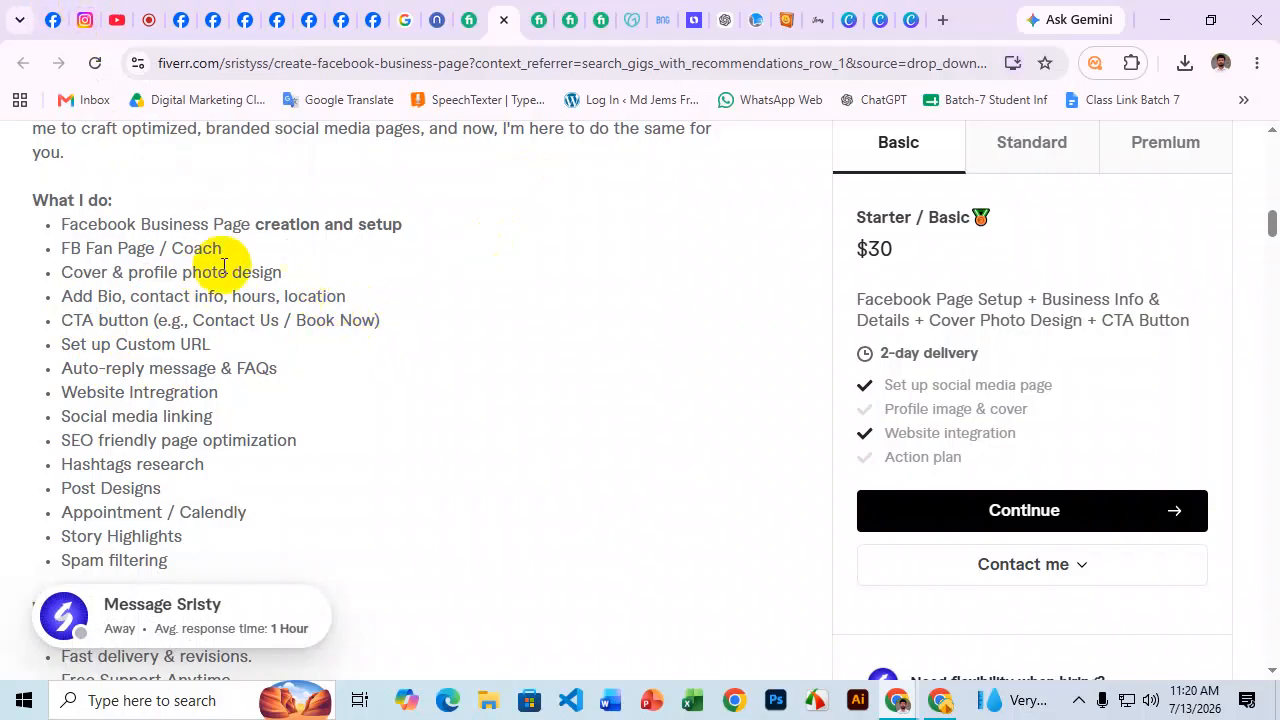
left_click(56, 17)
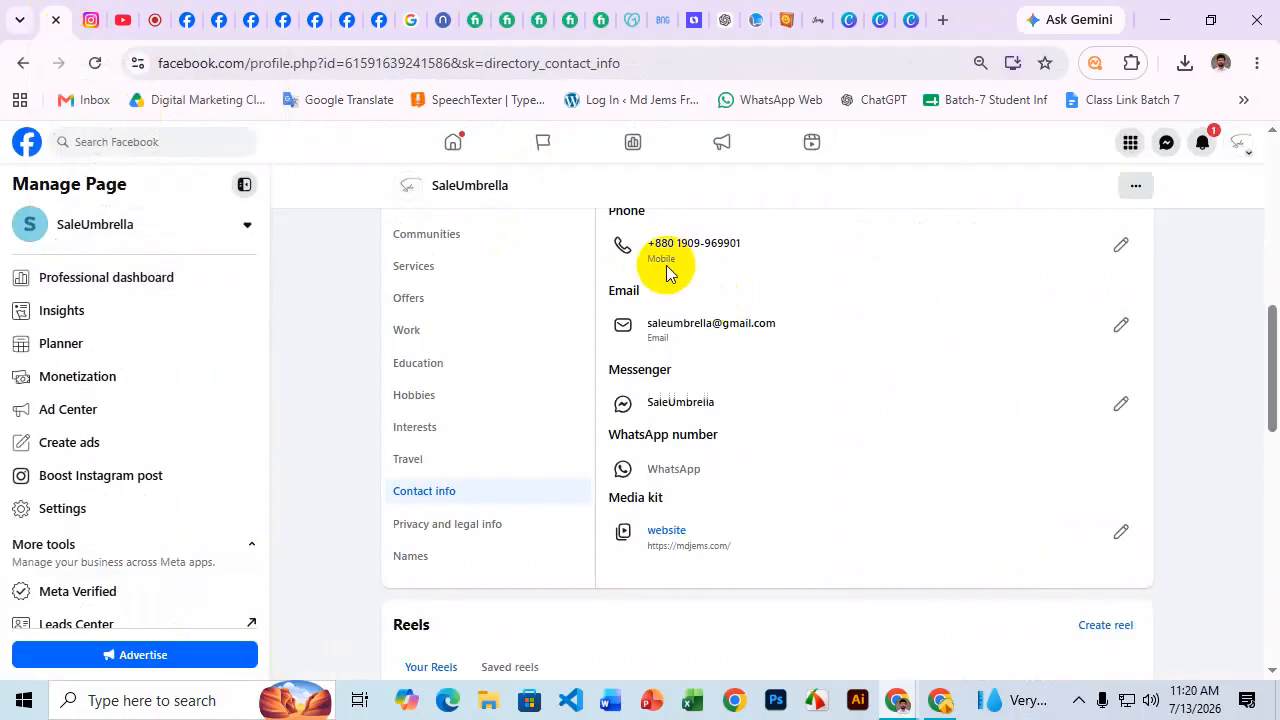
Change the Page's Hours in Details from Always open to Open on selected hours.
scroll(669, 271, "up", 3)
scroll(726, 394, "down", 1)
left_click(446, 376)
scroll(801, 330, "down", 1)
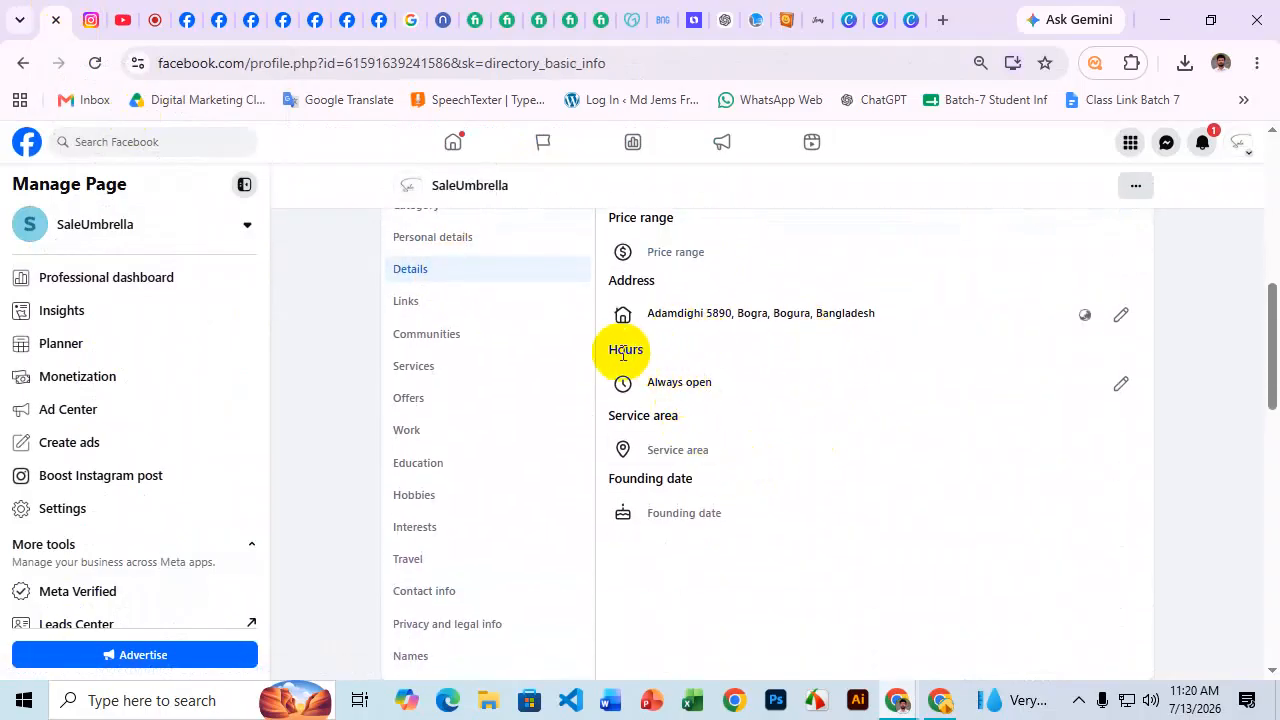
left_click_drag(623, 349, 650, 370)
left_click(1118, 388)
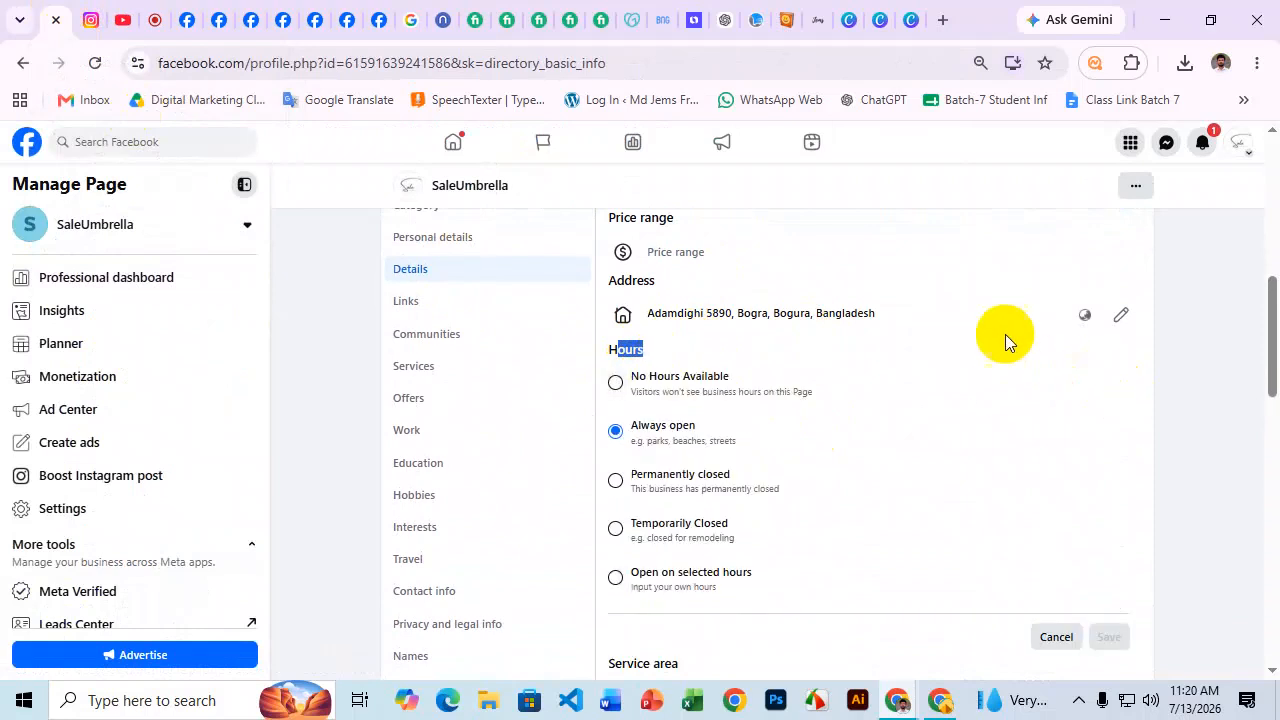
scroll(1005, 334, "down", 2)
scroll(977, 326, "up", 1)
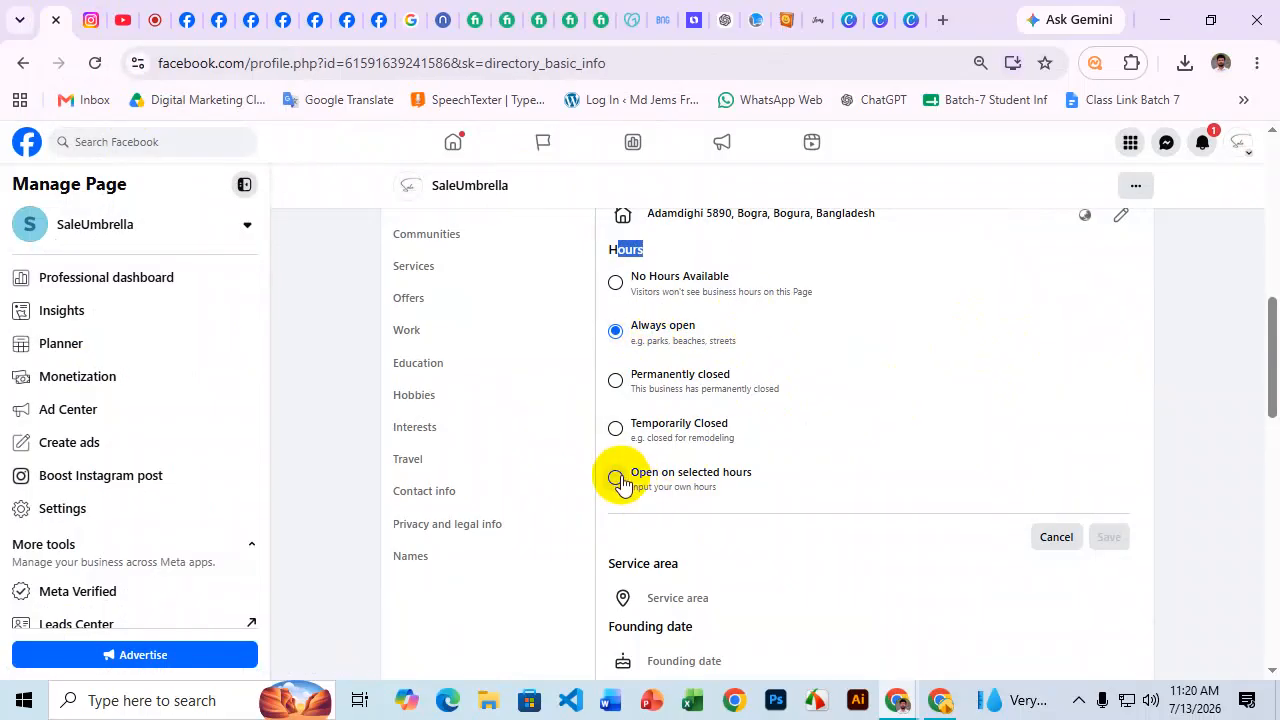
left_click(616, 477)
scroll(866, 391, "down", 1)
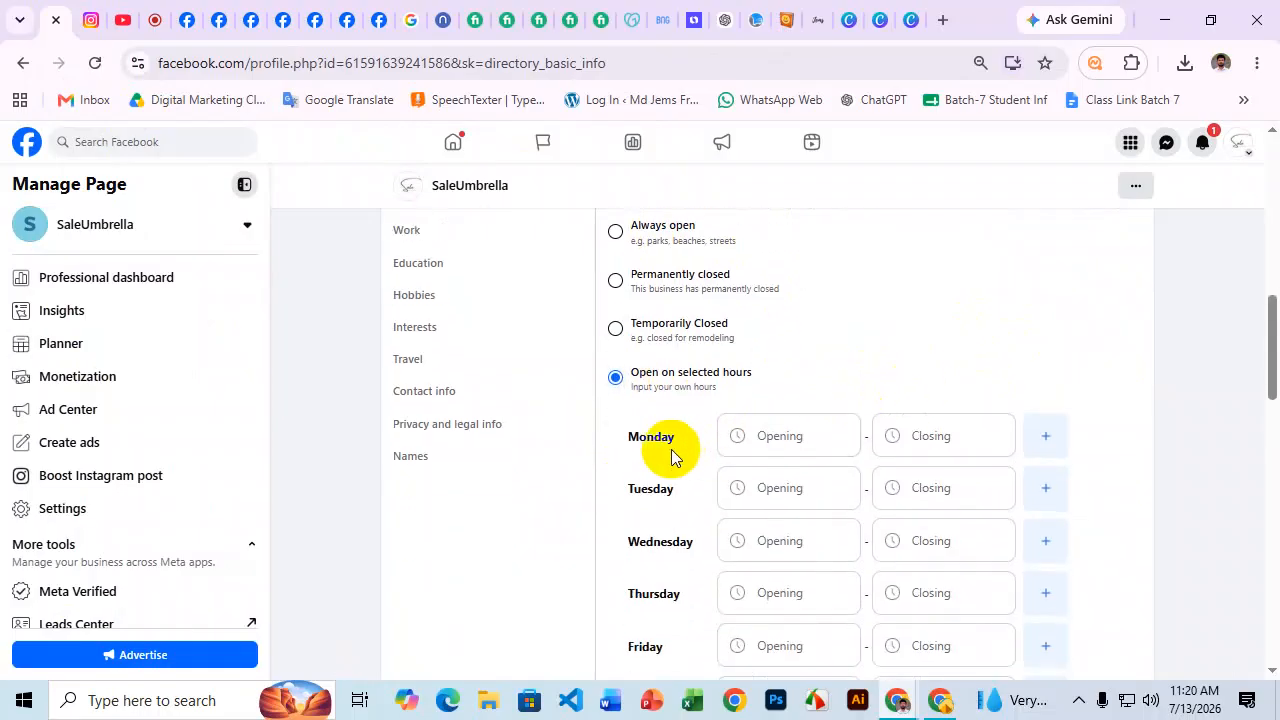
scroll(727, 425, "down", 1)
scroll(727, 425, "down", 1)
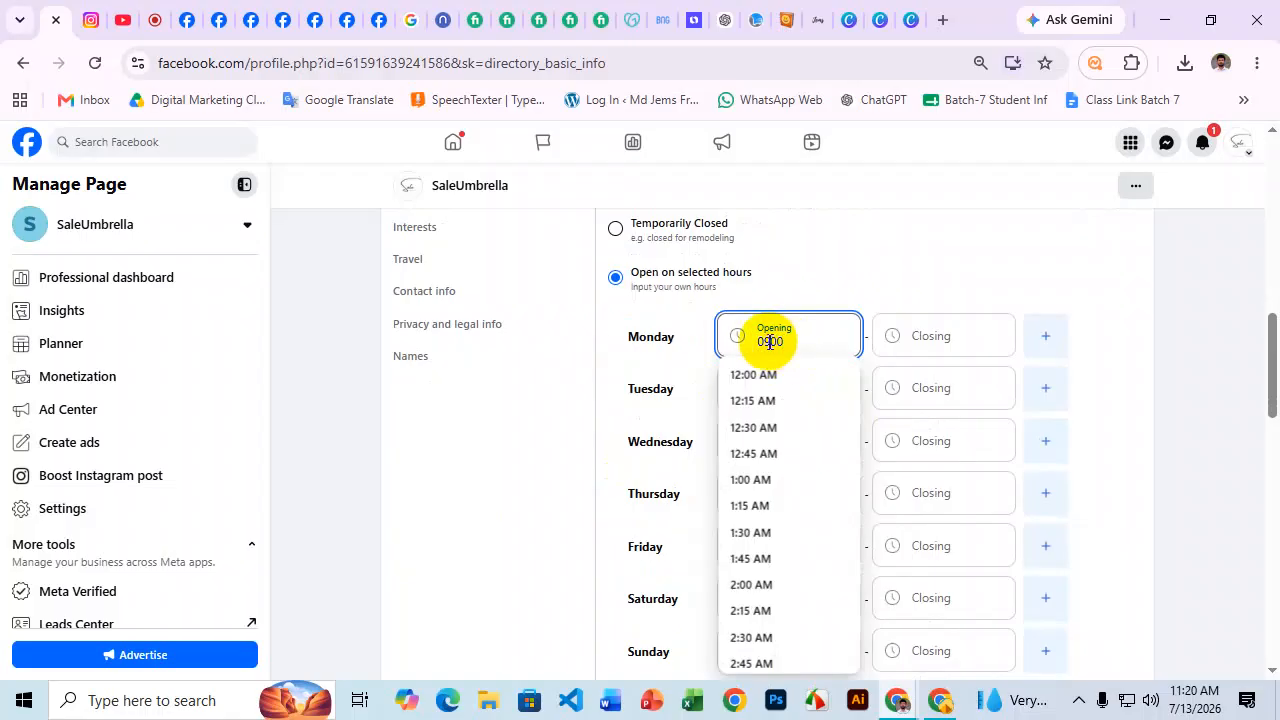
Set Monday's opening time to 9:00 AM and copy it.
left_click(803, 341)
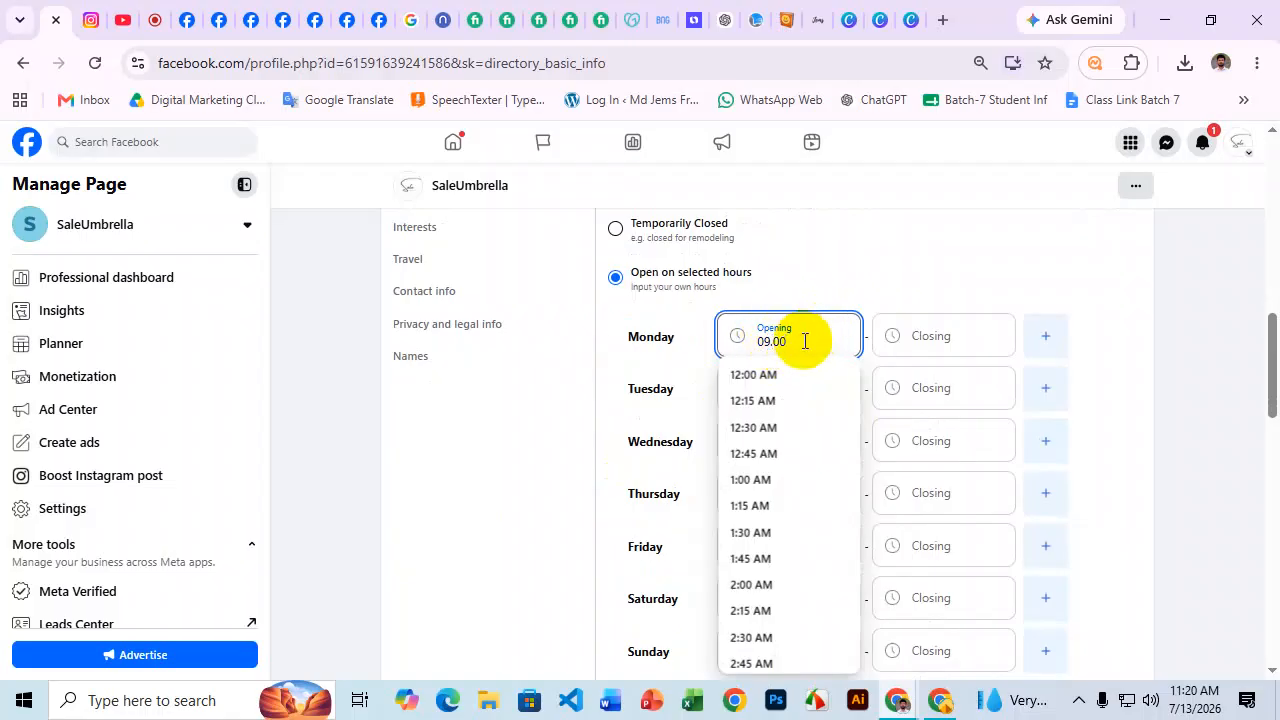
type("am")
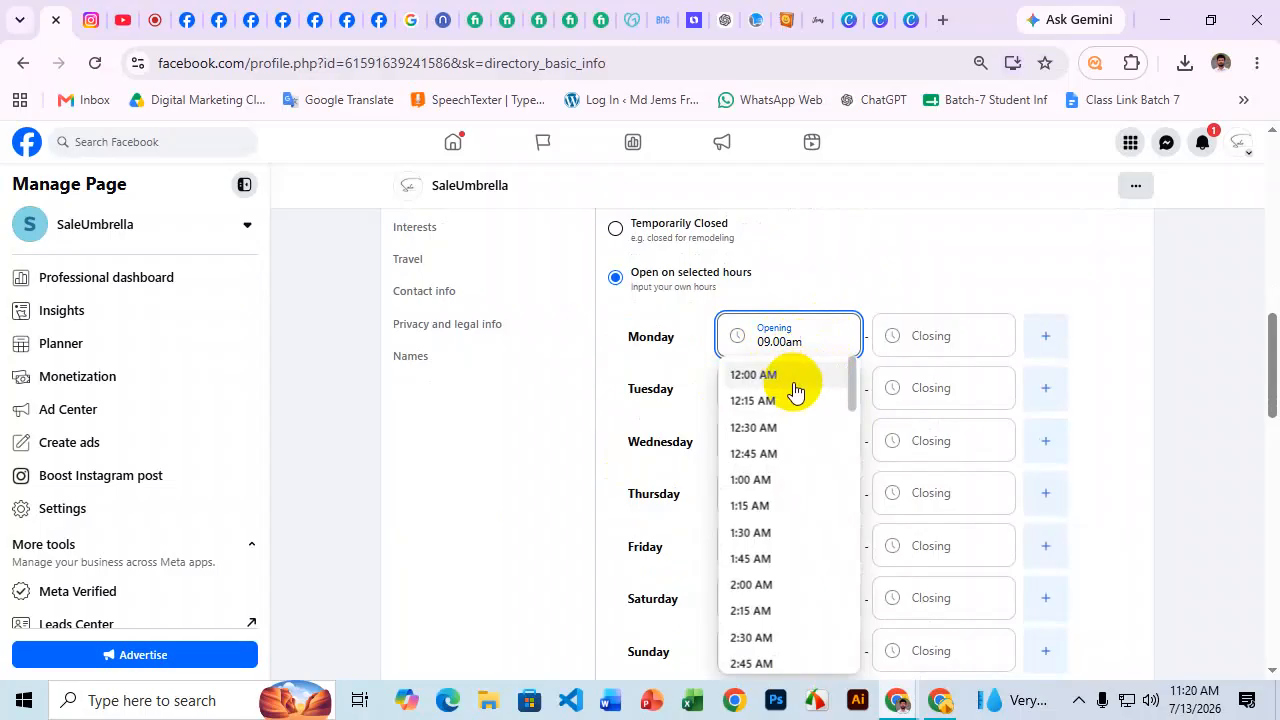
scroll(790, 600, "down", 3)
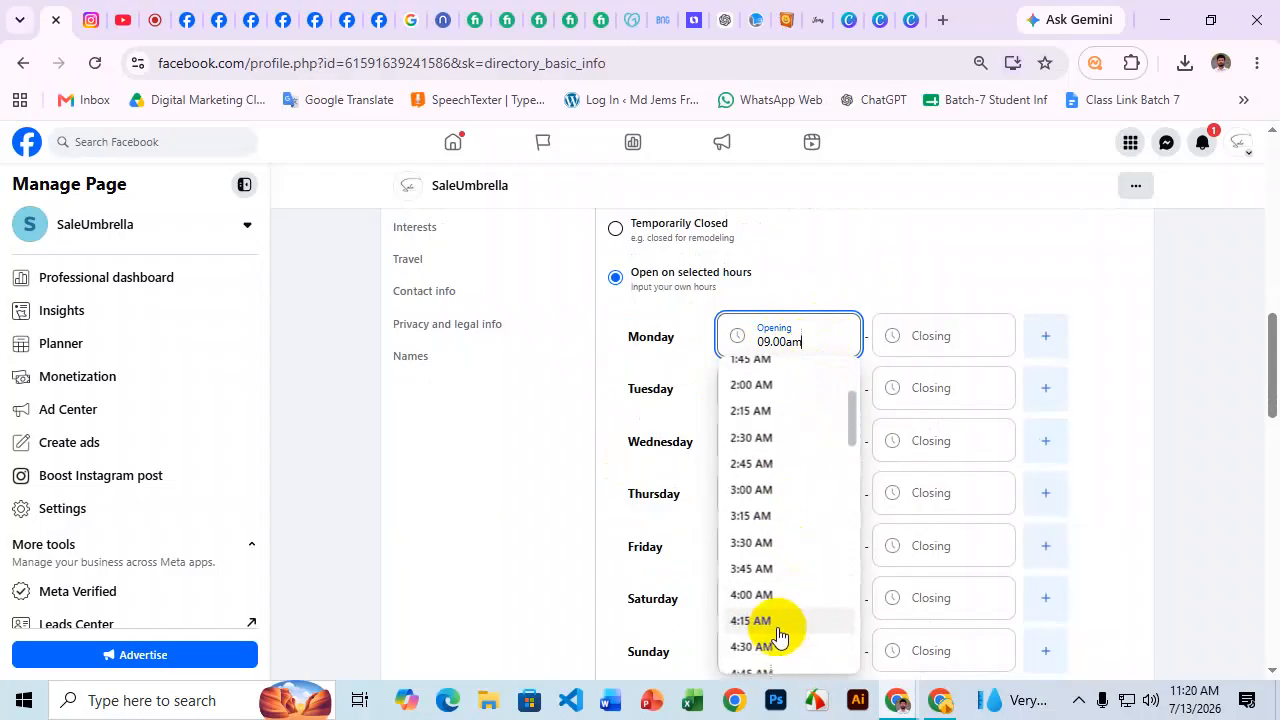
scroll(783, 635, "down", 6)
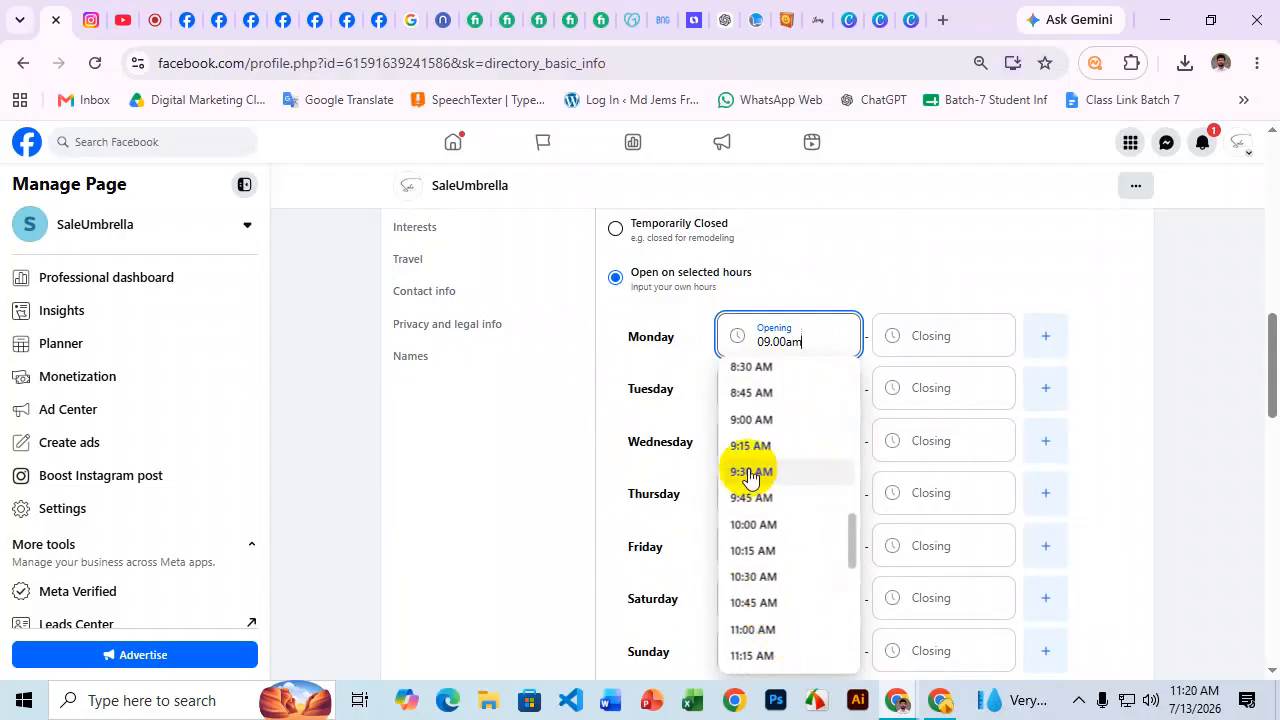
left_click(755, 421)
left_click(771, 336)
key("ctrl+c")
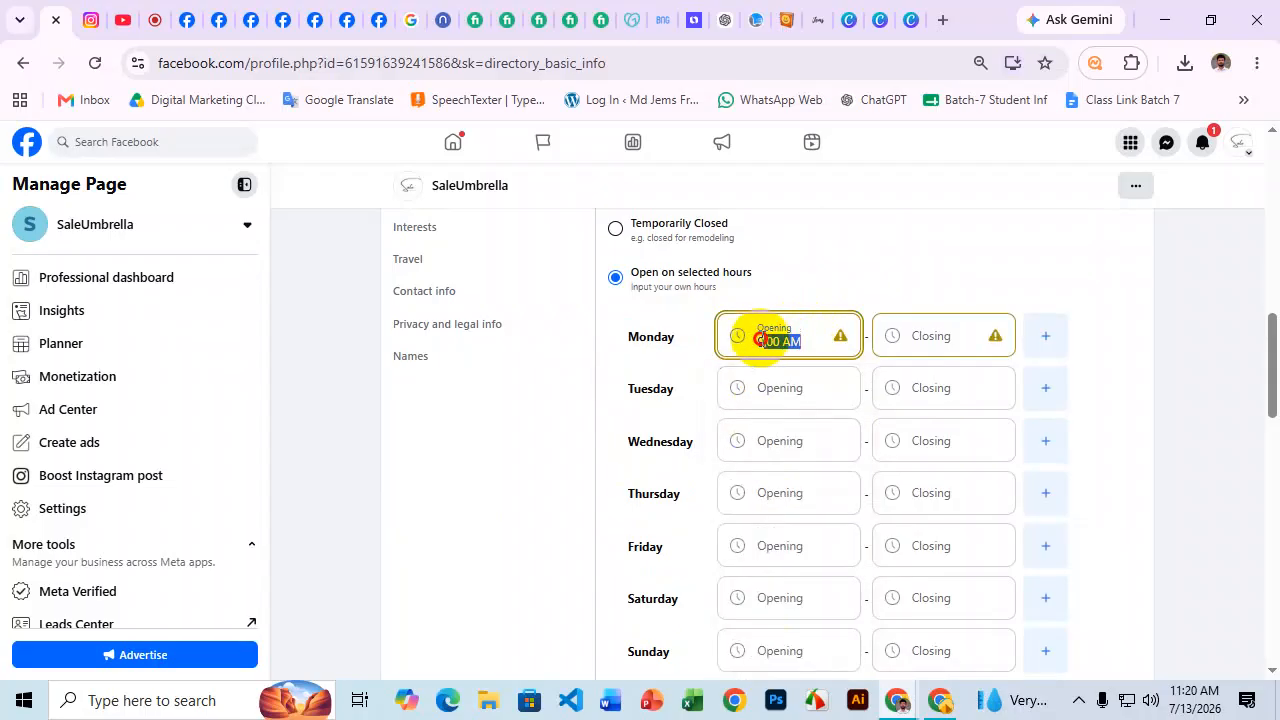
Paste 9:00 AM as the opening time for Tuesday through Sunday.
left_click(706, 360)
left_click(749, 394)
key("ctrl+v")
left_click(768, 440)
left_click(769, 443)
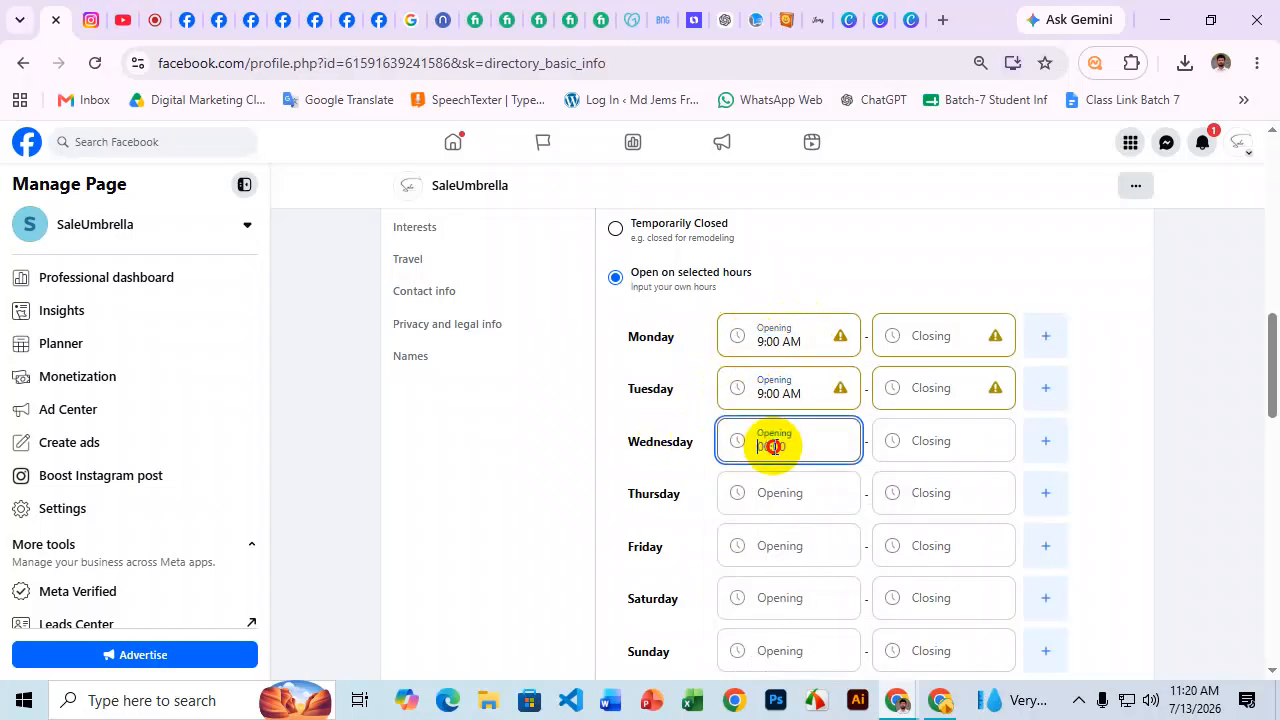
key("ctrl+v")
left_click(775, 483)
left_click(785, 495)
key("ctrl+v")
left_click(800, 549)
key("ctrl+v")
left_click(808, 600)
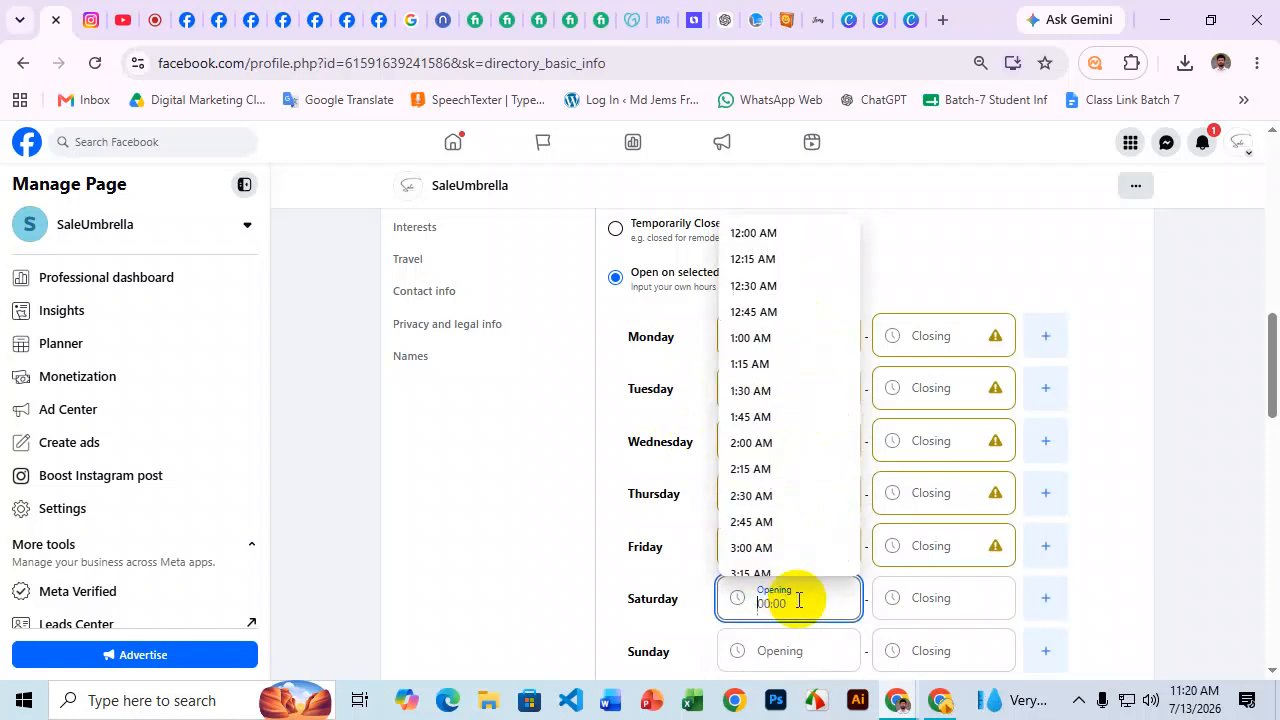
key("ctrl+v")
scroll(823, 477, "down", 2)
left_click(795, 442)
key("ctrl+v")
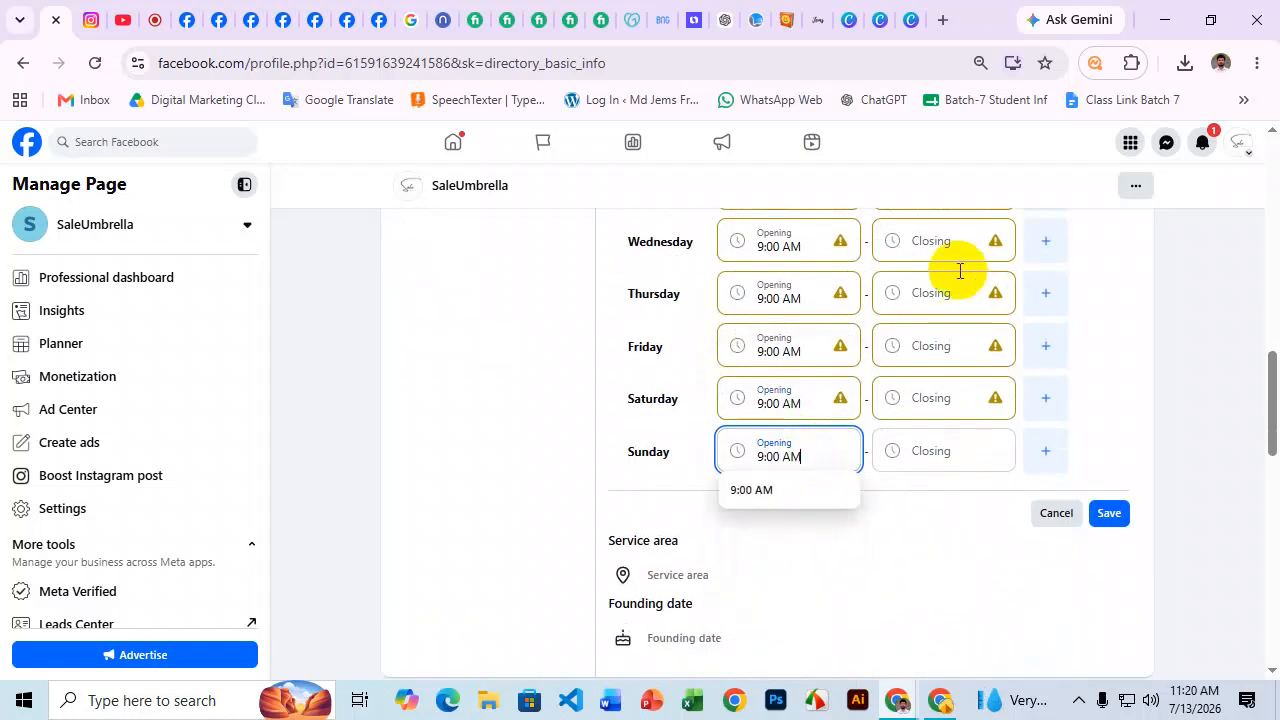
scroll(951, 277, "up", 2)
left_click(918, 333)
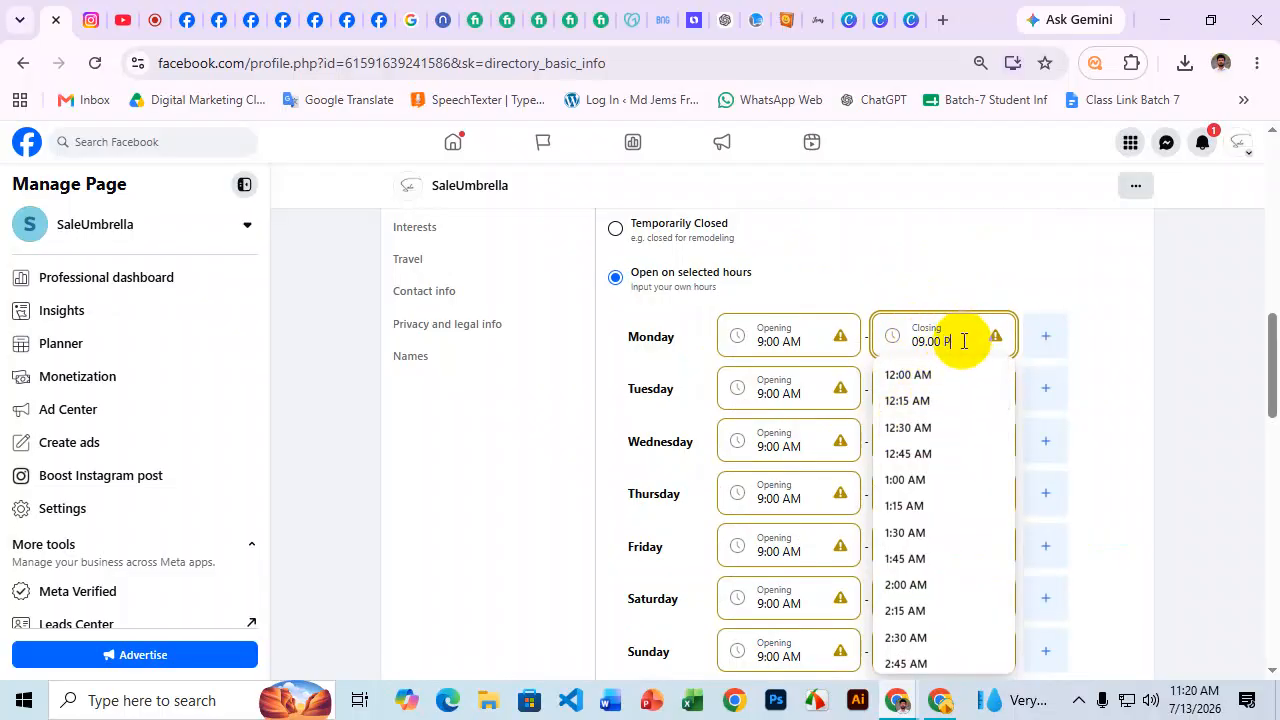
Set Monday's closing time to 9:00 PM and copy it.
type("PM")
left_click(1125, 317)
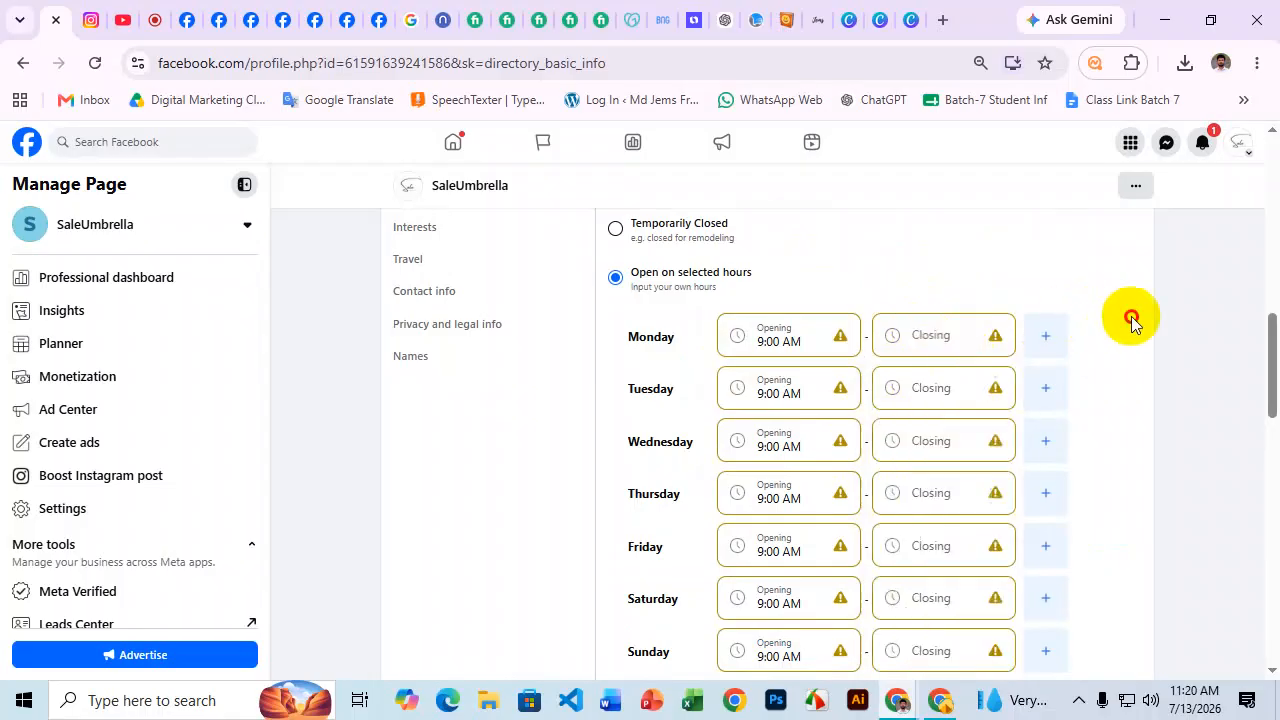
left_click(936, 335)
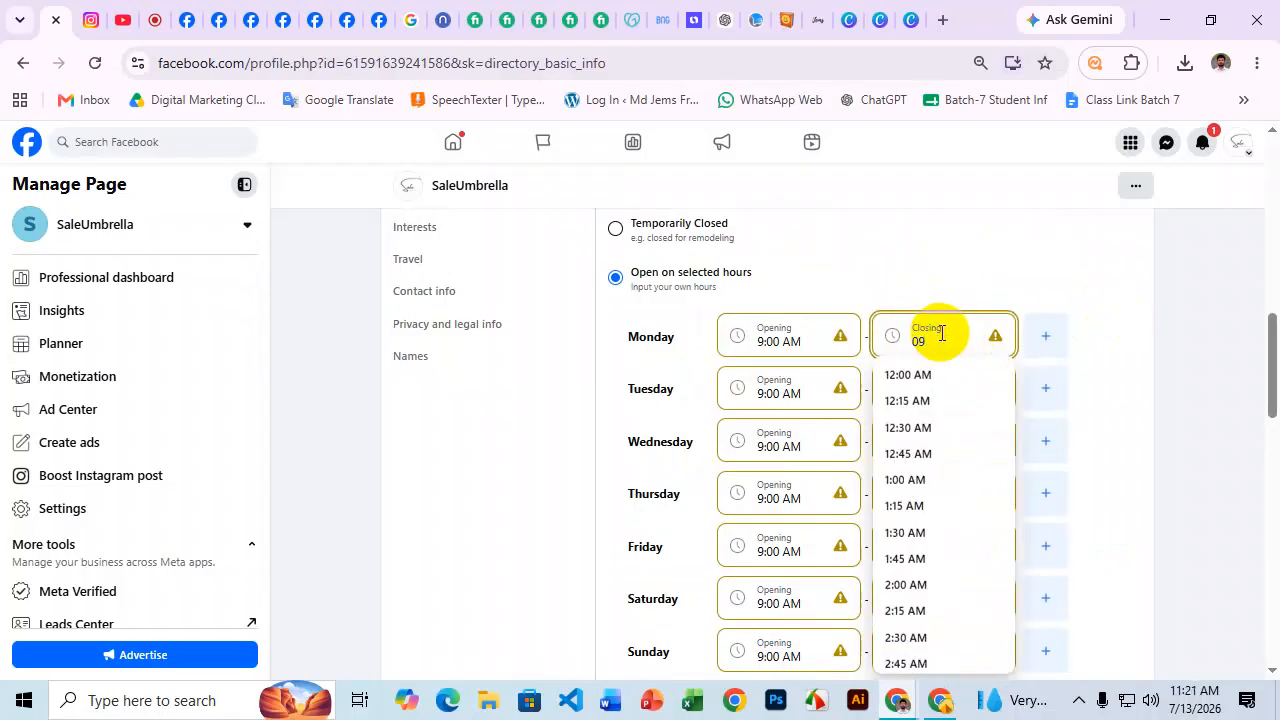
type("09.00")
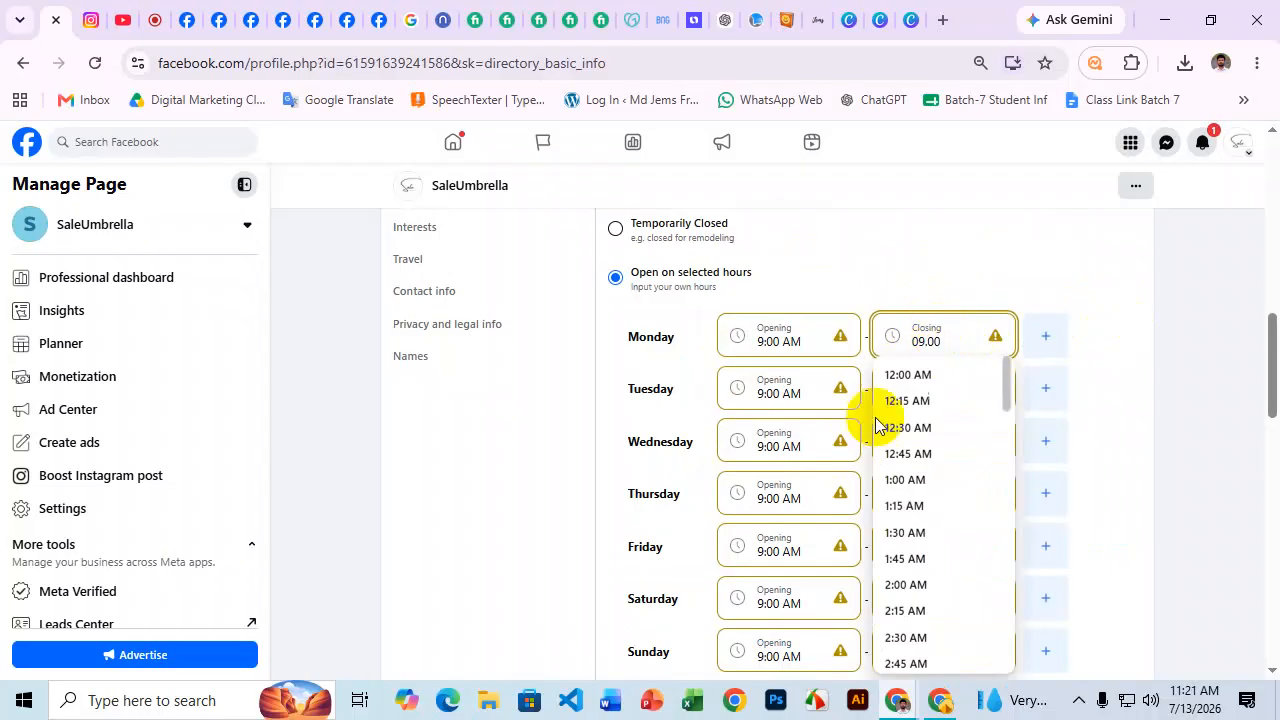
scroll(980, 480, "down", 9)
scroll(960, 495, "down", 11)
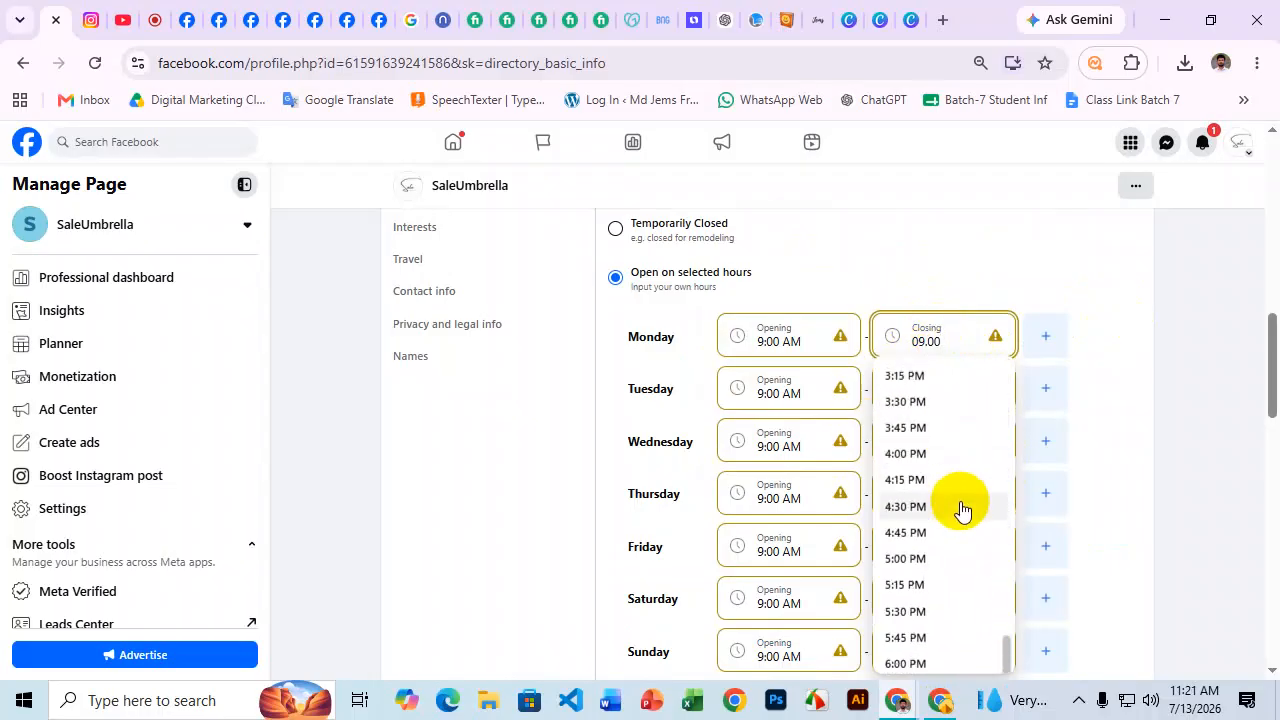
left_click(924, 588)
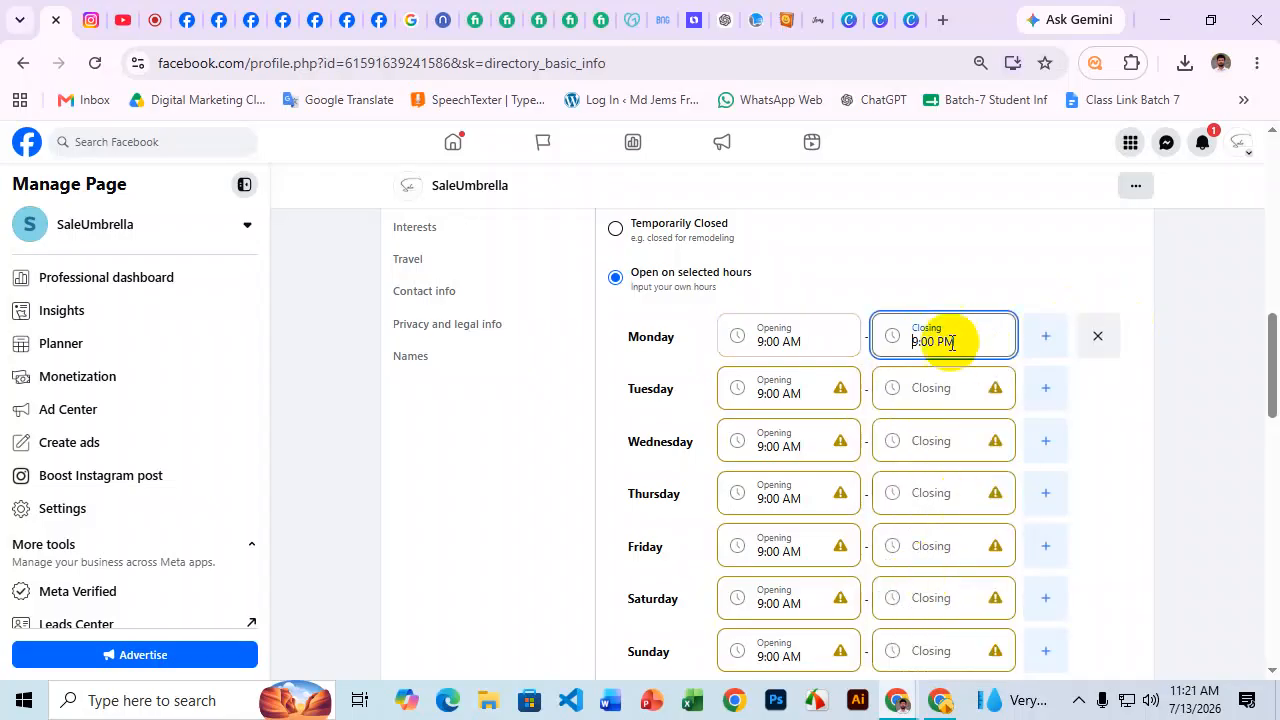
left_click_drag(965, 347, 871, 331)
key("ctrl+c")
left_click(970, 375)
left_click(1177, 401)
Paste 9:00 PM as the closing time for Tuesday through Sunday.
left_click(960, 404)
key("ctrl+v")
left_click(1146, 454)
left_click(929, 443)
key("ctrl+v")
left_click(1141, 474)
left_click(905, 497)
key("ctrl+v")
left_click(945, 545)
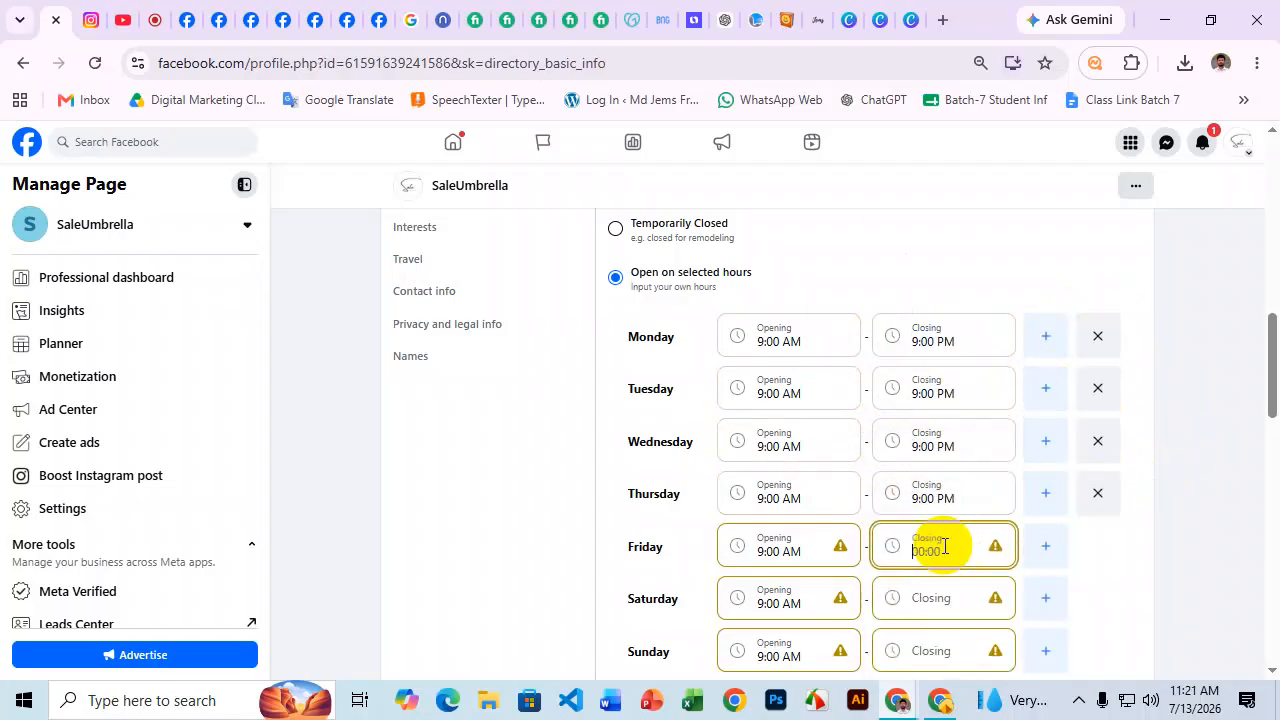
key("ctrl+v")
left_click(957, 594)
key("ctrl+v")
left_click(951, 650)
key("ctrl+v")
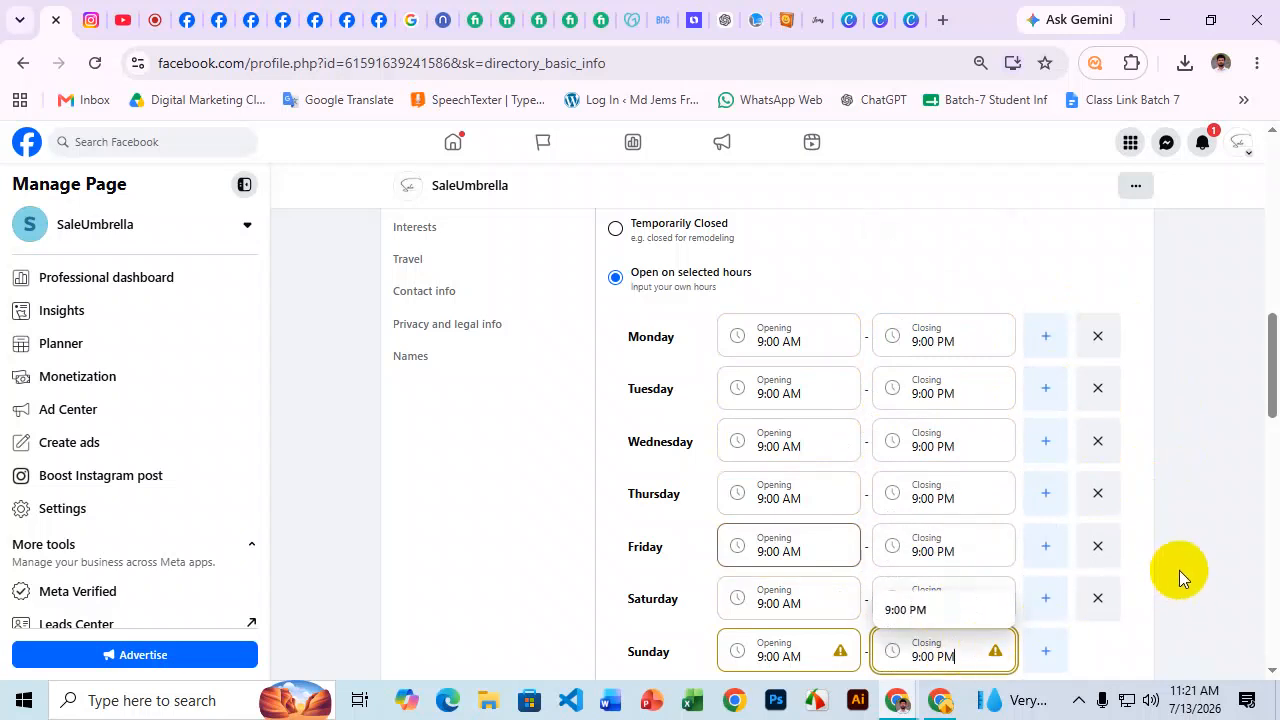
scroll(1177, 565, "down", 1)
left_click(1192, 502)
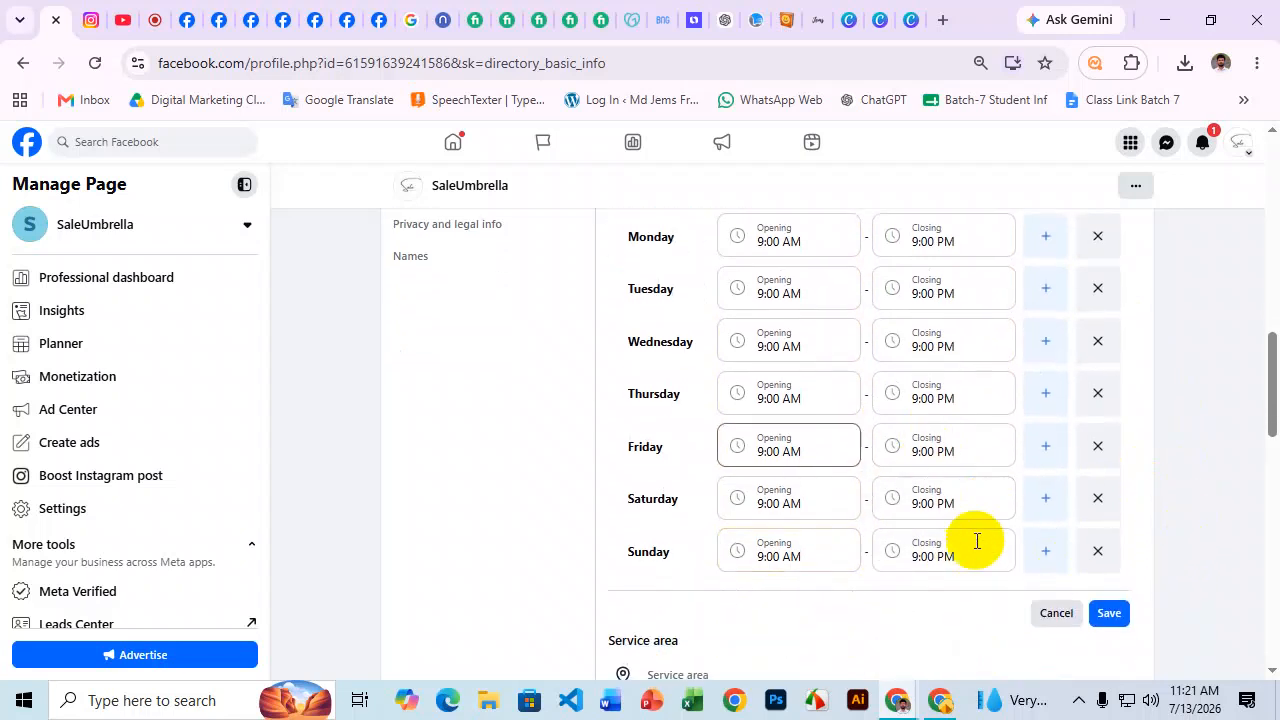
scroll(960, 360, "up", 1)
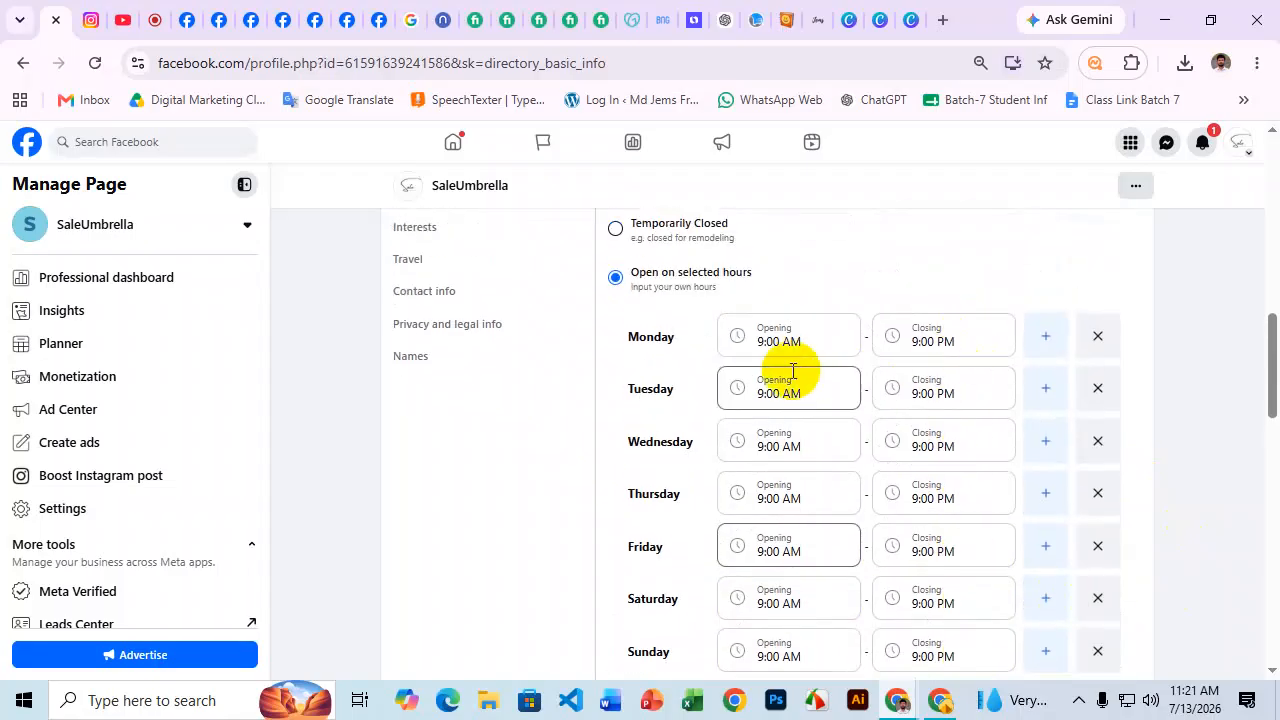
scroll(677, 509, "down", 2)
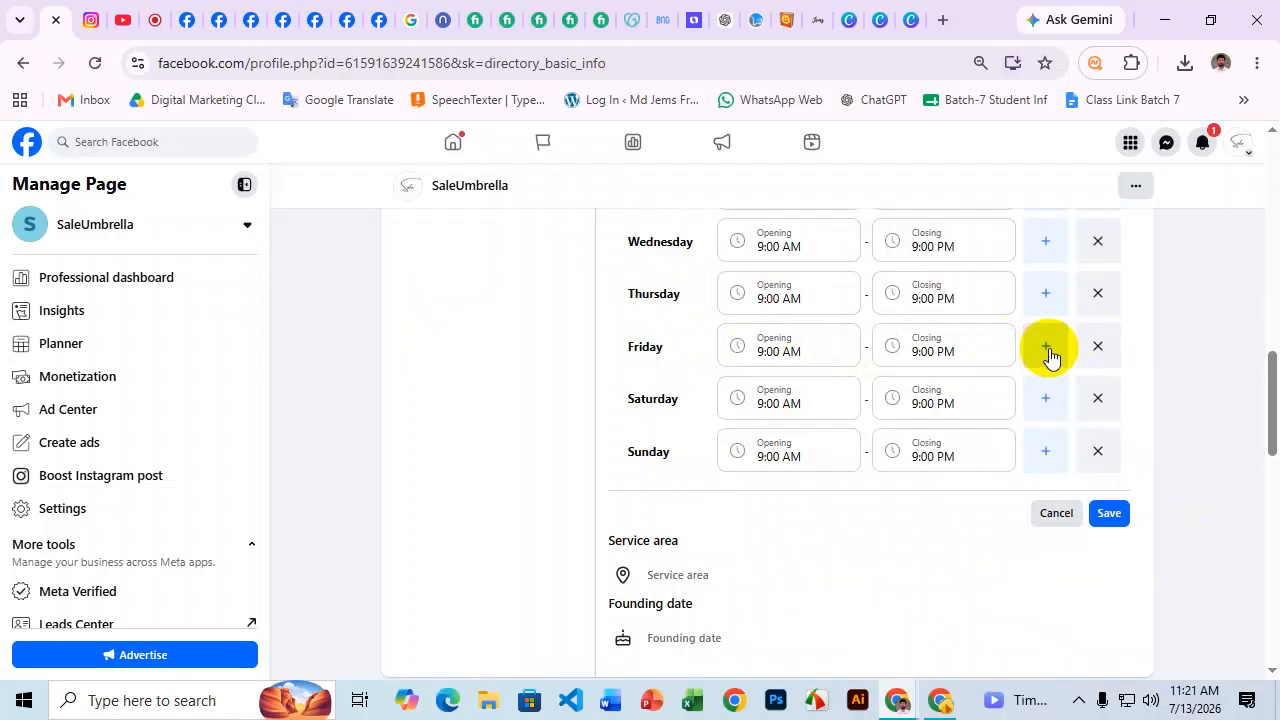
Remove Friday's empty extra time slot and save the 9:00 AM–9:00 PM daily hours.
left_click(1047, 352)
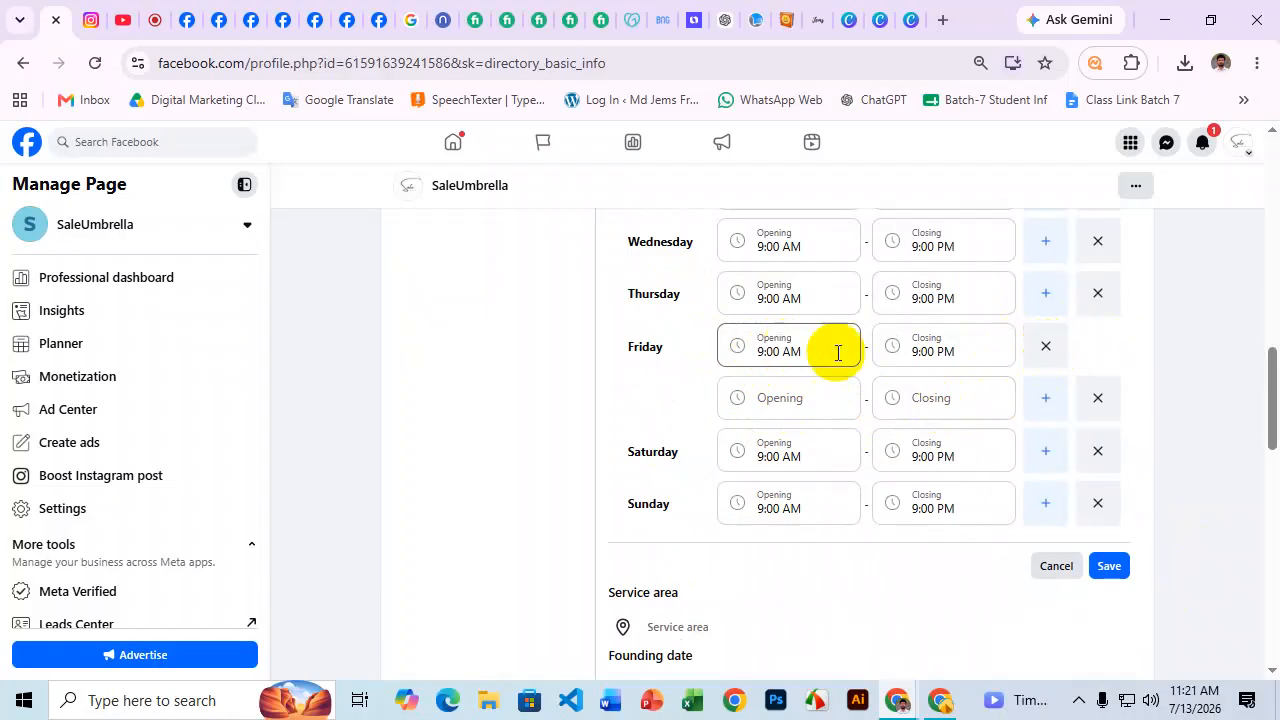
left_click(926, 352)
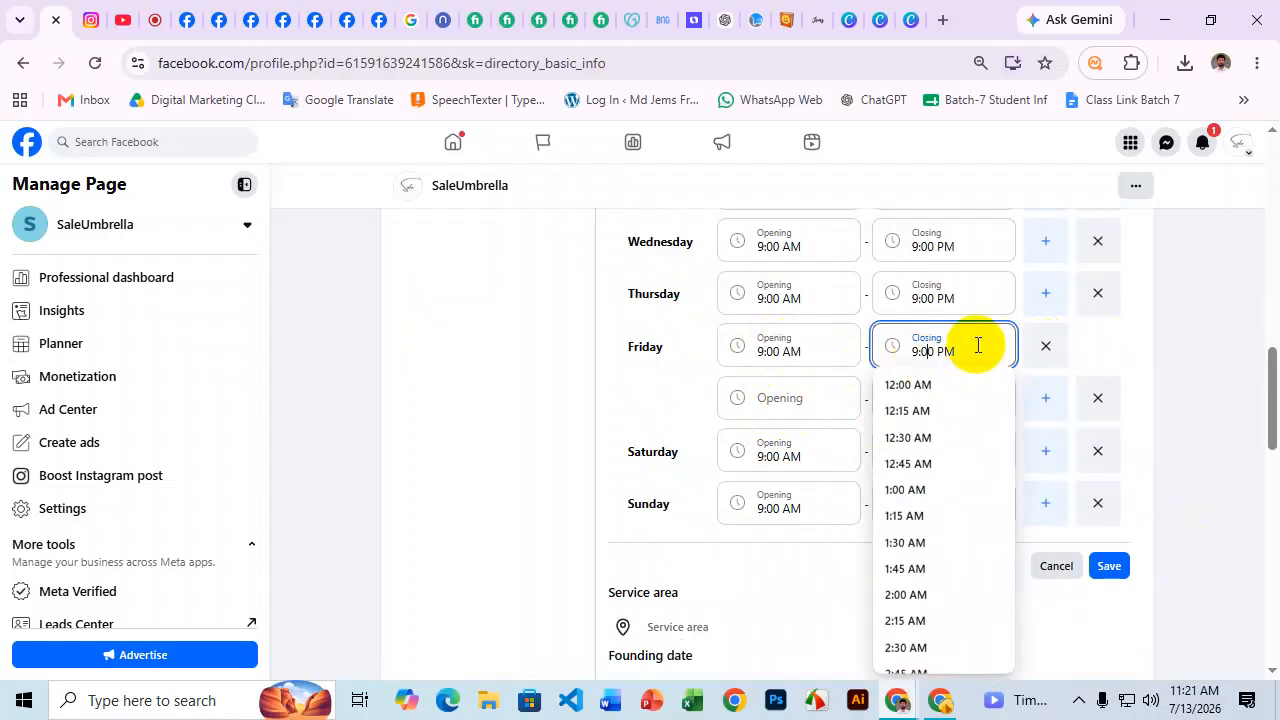
left_click(663, 374)
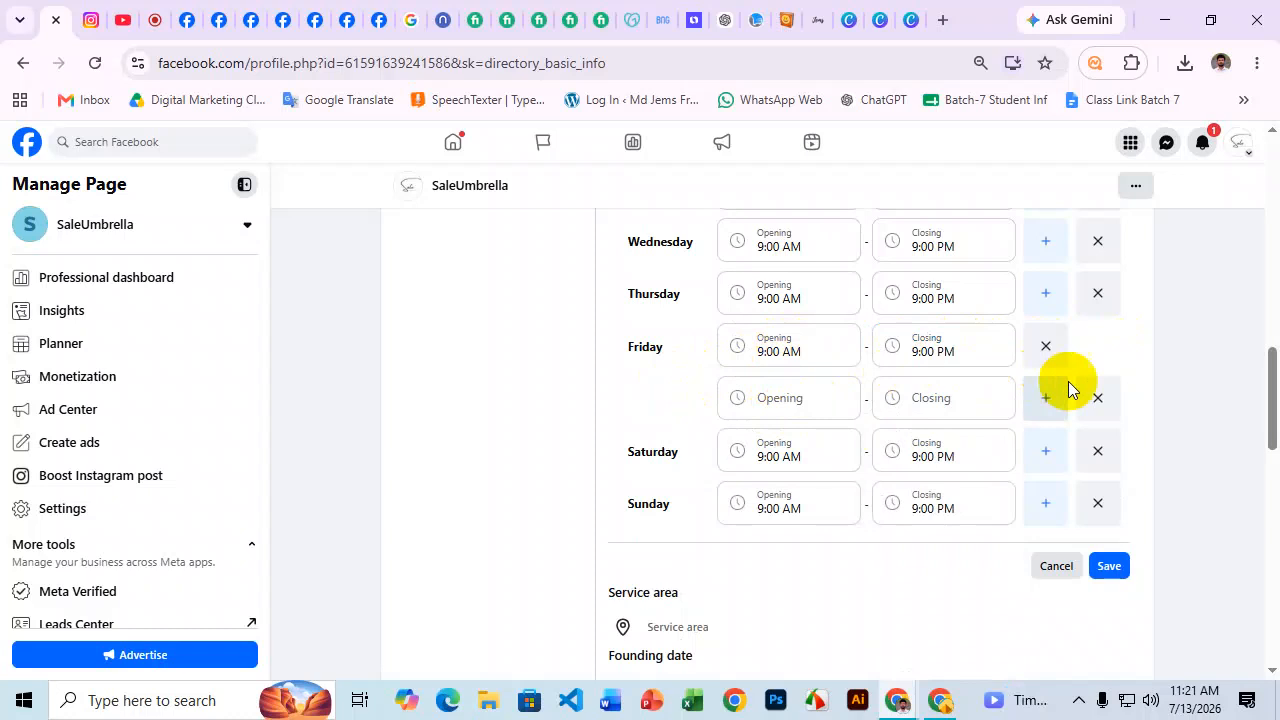
left_click(1103, 400)
left_click(1110, 515)
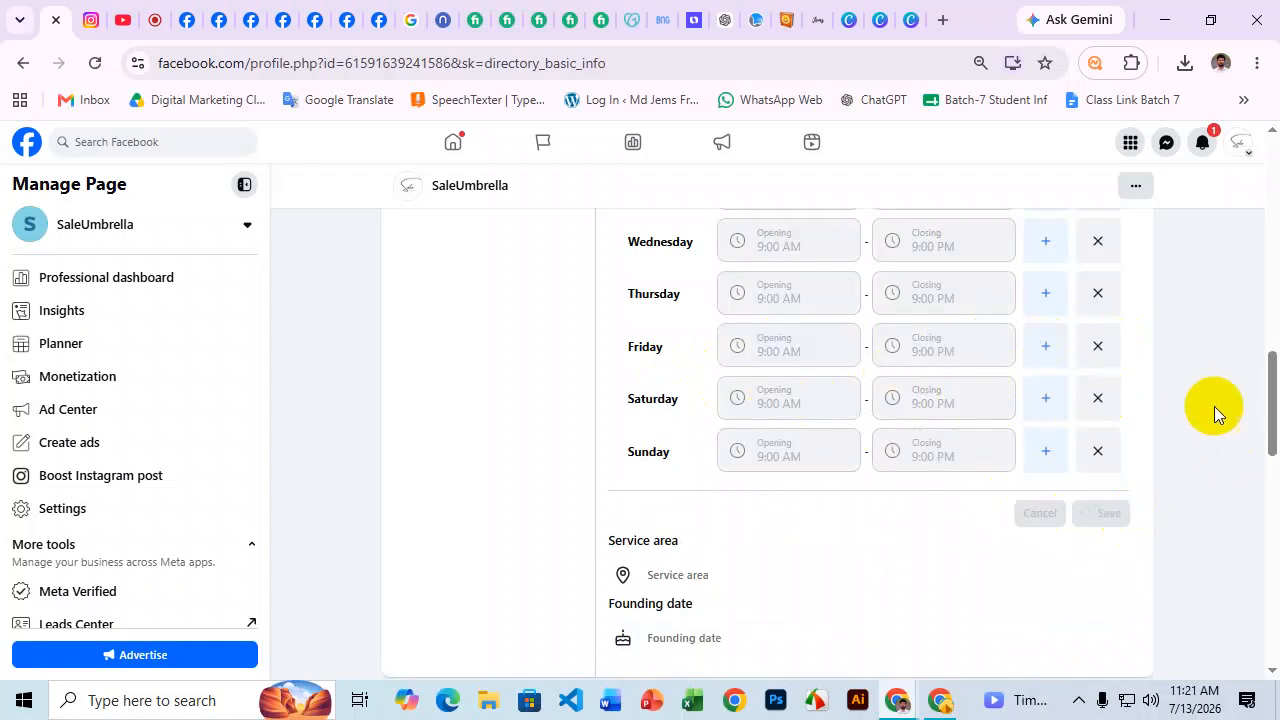
scroll(1055, 411, "up", 6)
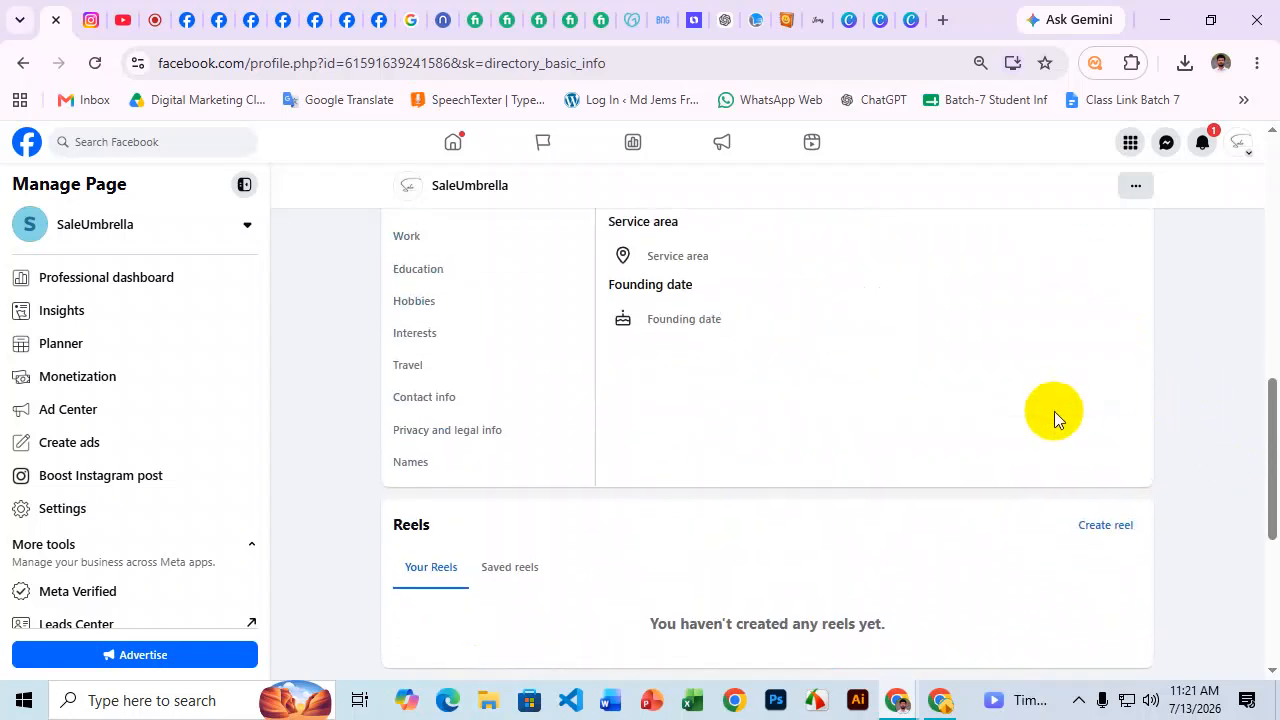
scroll(1058, 410, "up", 1)
scroll(1056, 394, "down", 2)
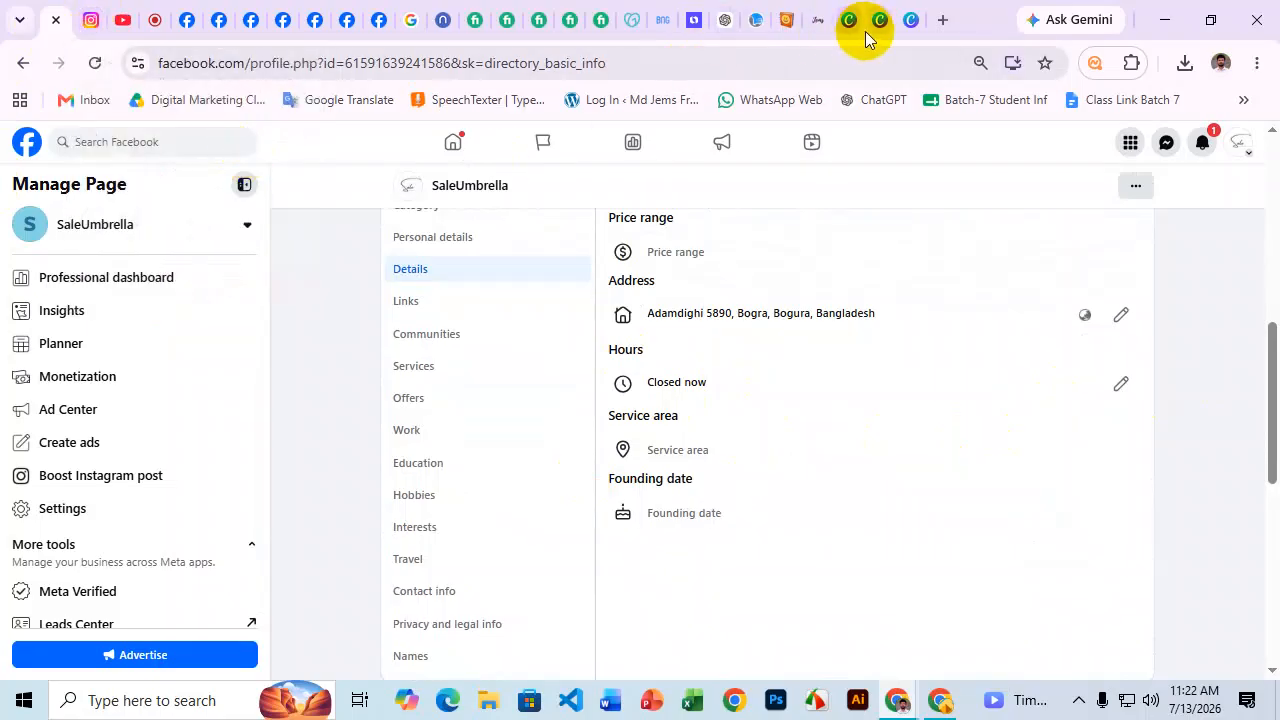
left_click(490, 17)
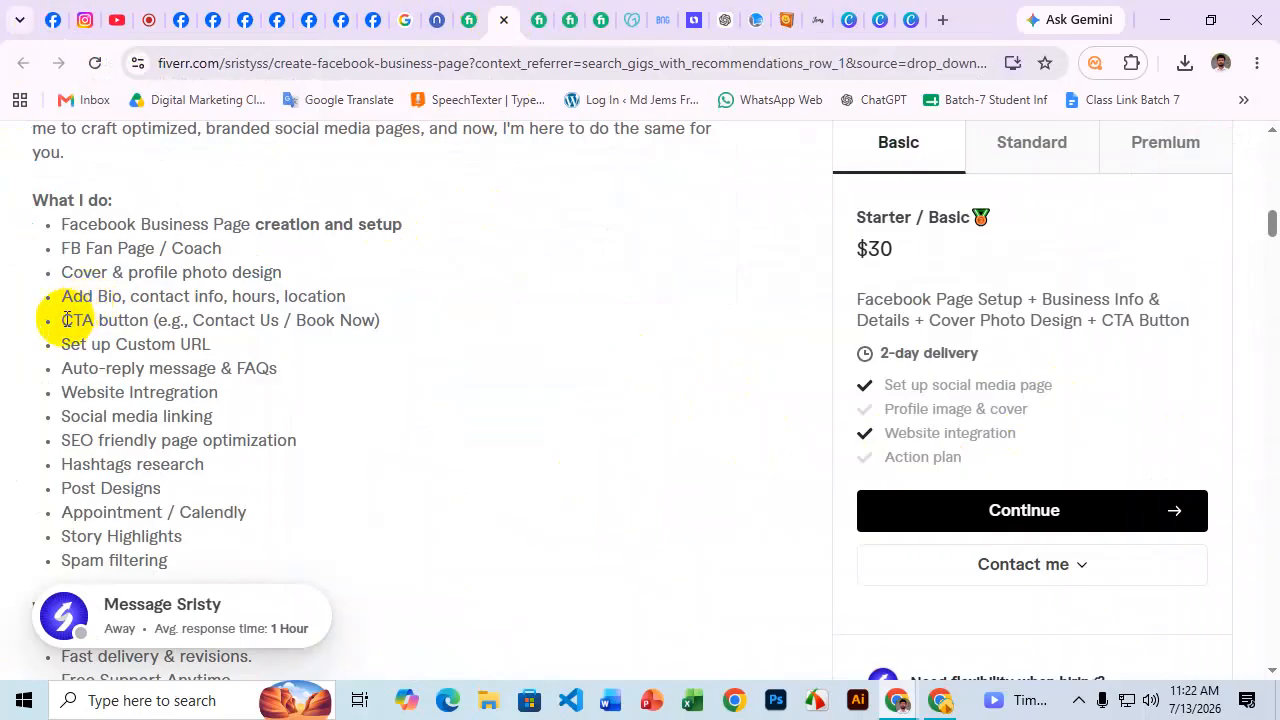
left_click_drag(60, 327, 131, 320)
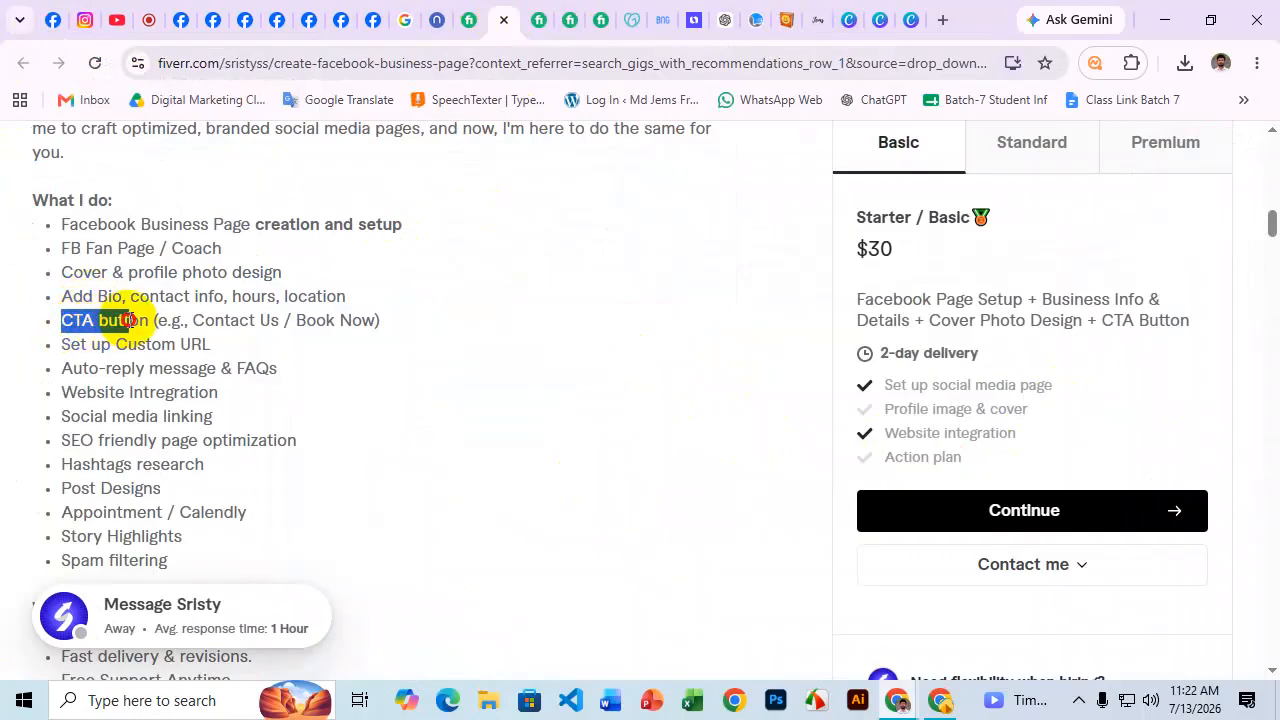
left_click_drag(224, 320, 426, 318)
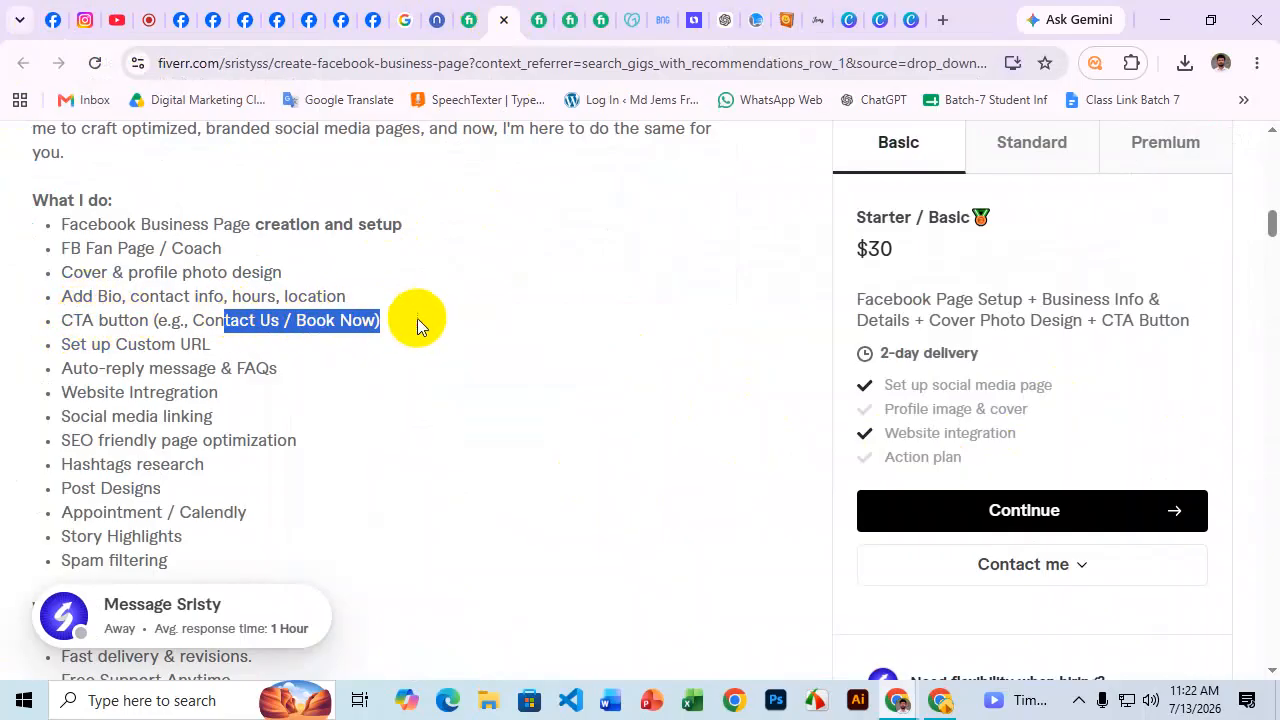
left_click_drag(72, 344, 225, 340)
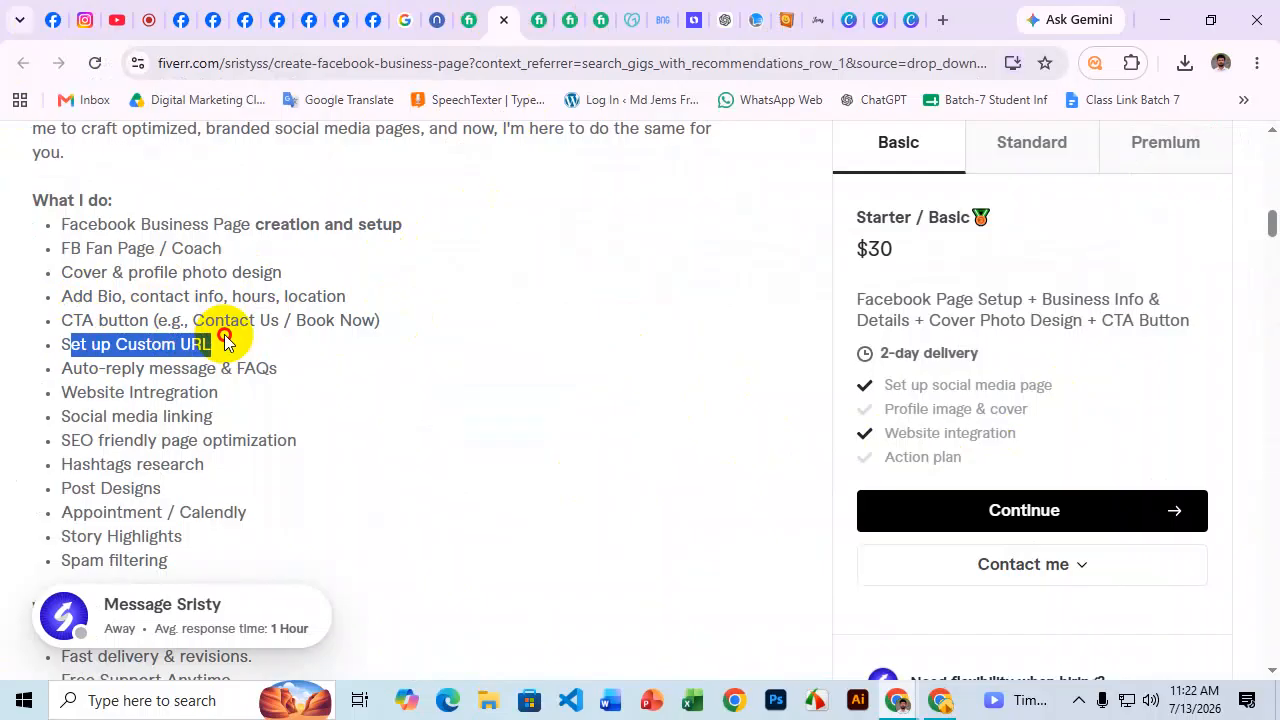
left_click(53, 19)
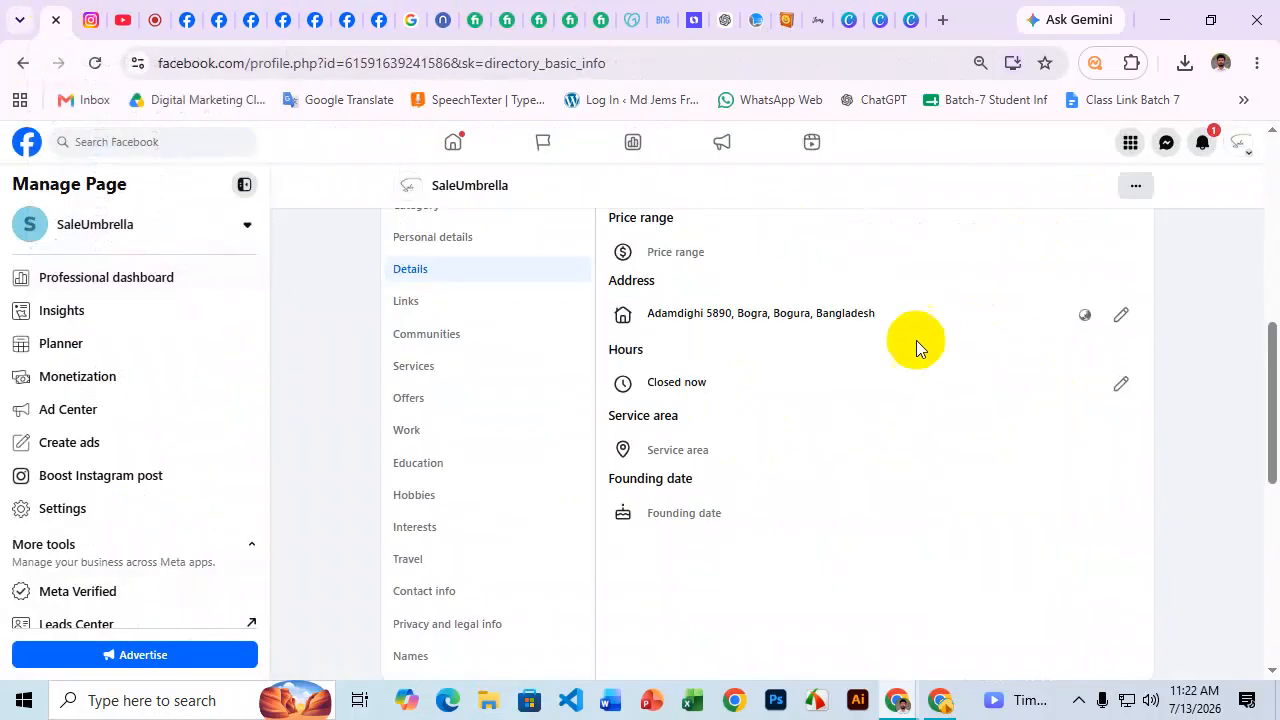
Switch to the SaleUmbrella Page from the Professional dashboard and copy its web address.
scroll(916, 340, "up", 5)
scroll(851, 352, "down", 1)
left_click(906, 324)
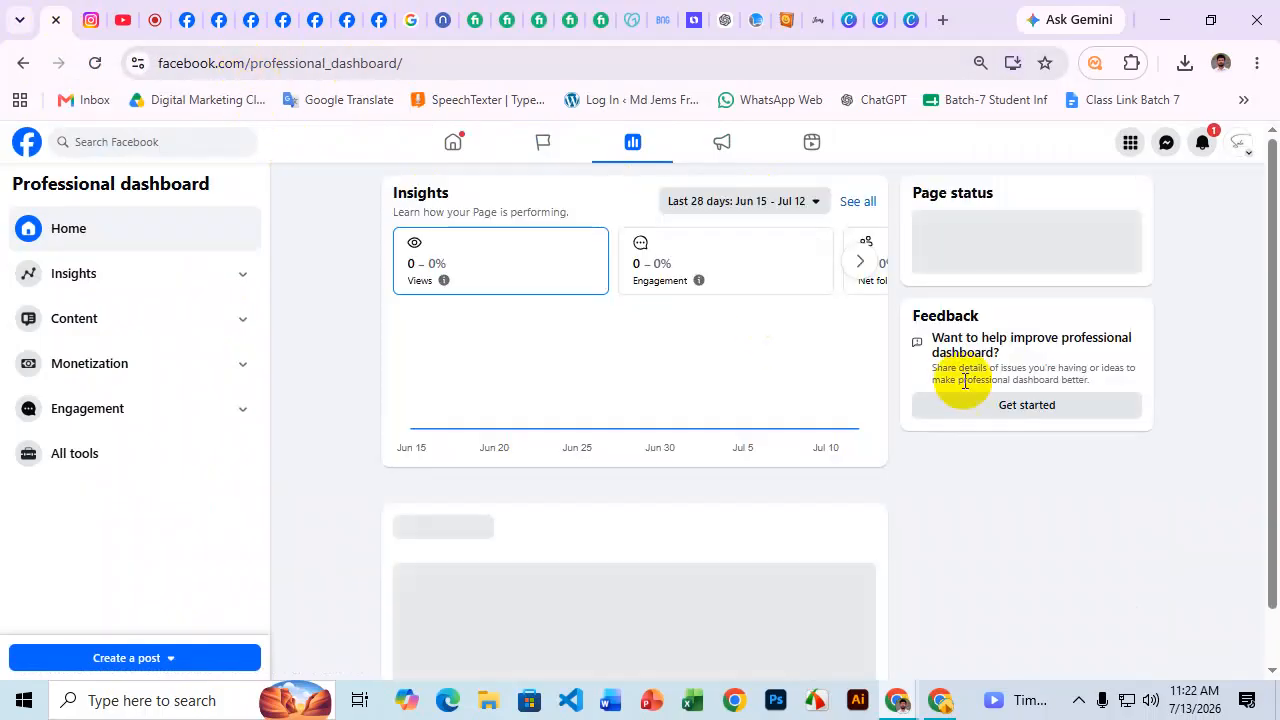
left_click(1236, 145)
left_click(1148, 222)
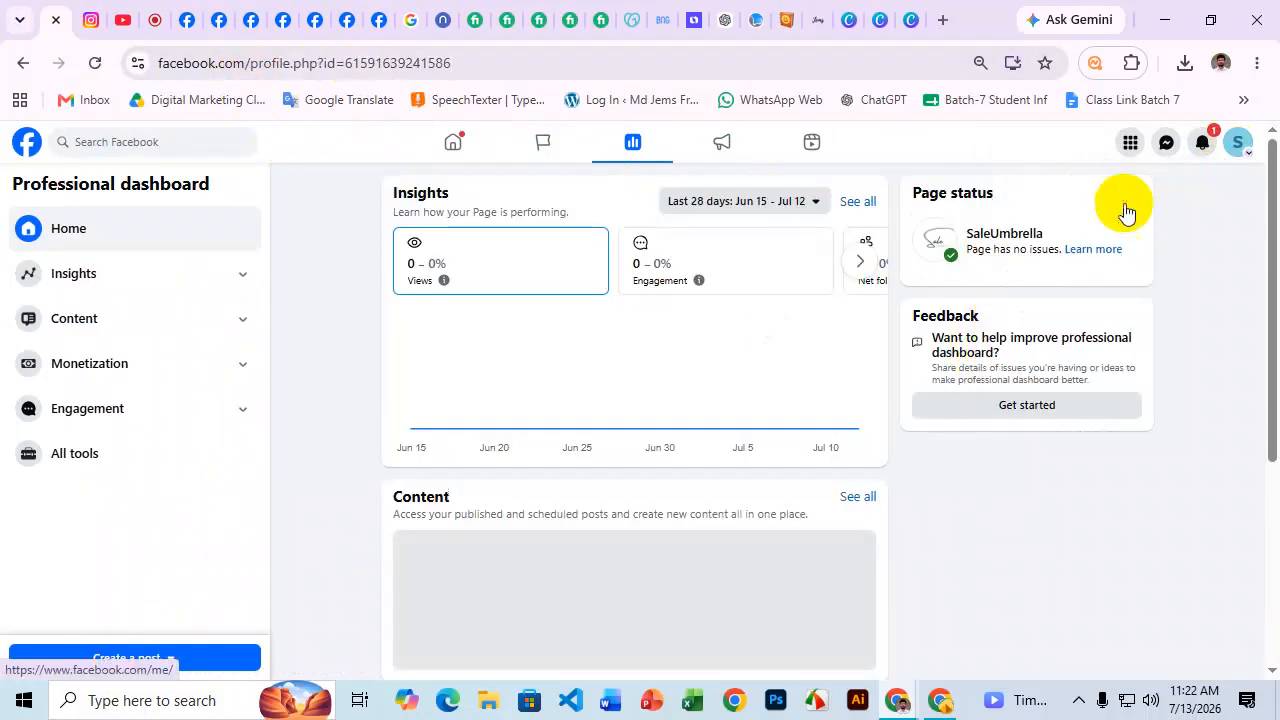
left_click(307, 66)
key("ctrl+c")
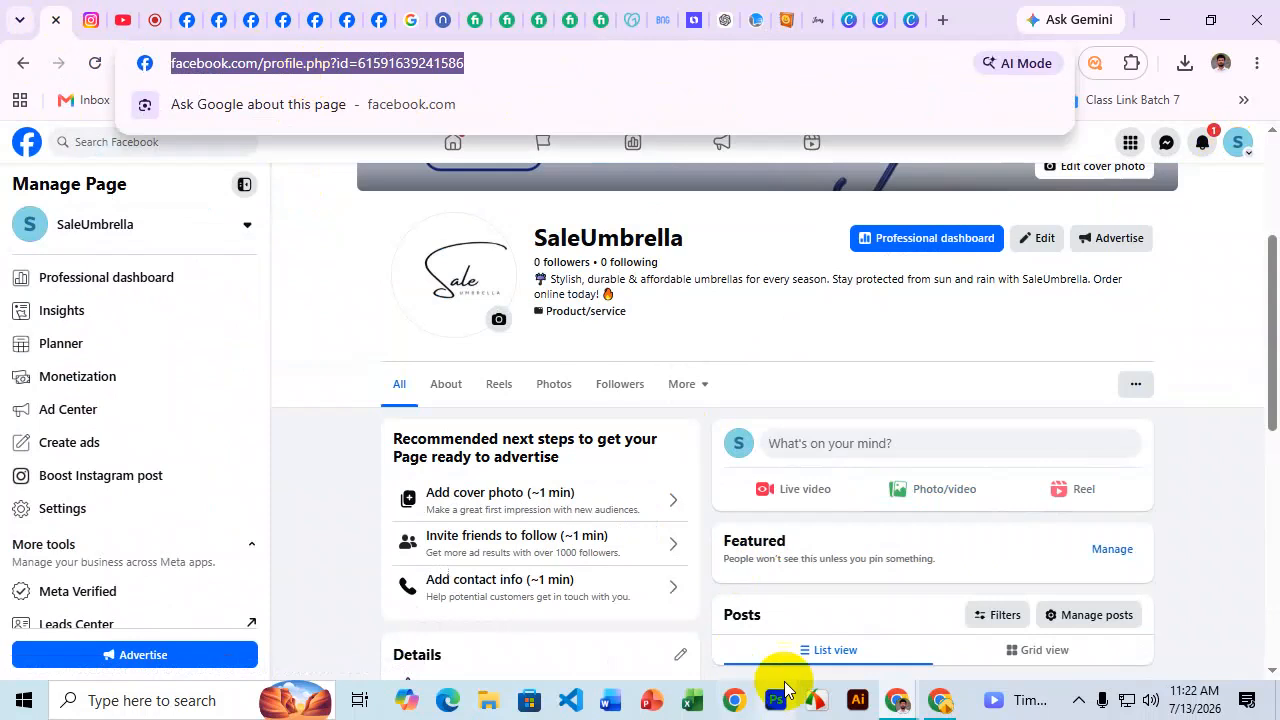
Load the Page address in the logged-out Chrome window, dismiss the login prompt, then return.
left_click(938, 698)
left_click(300, 55)
key("ctrl+v")
key("Return")
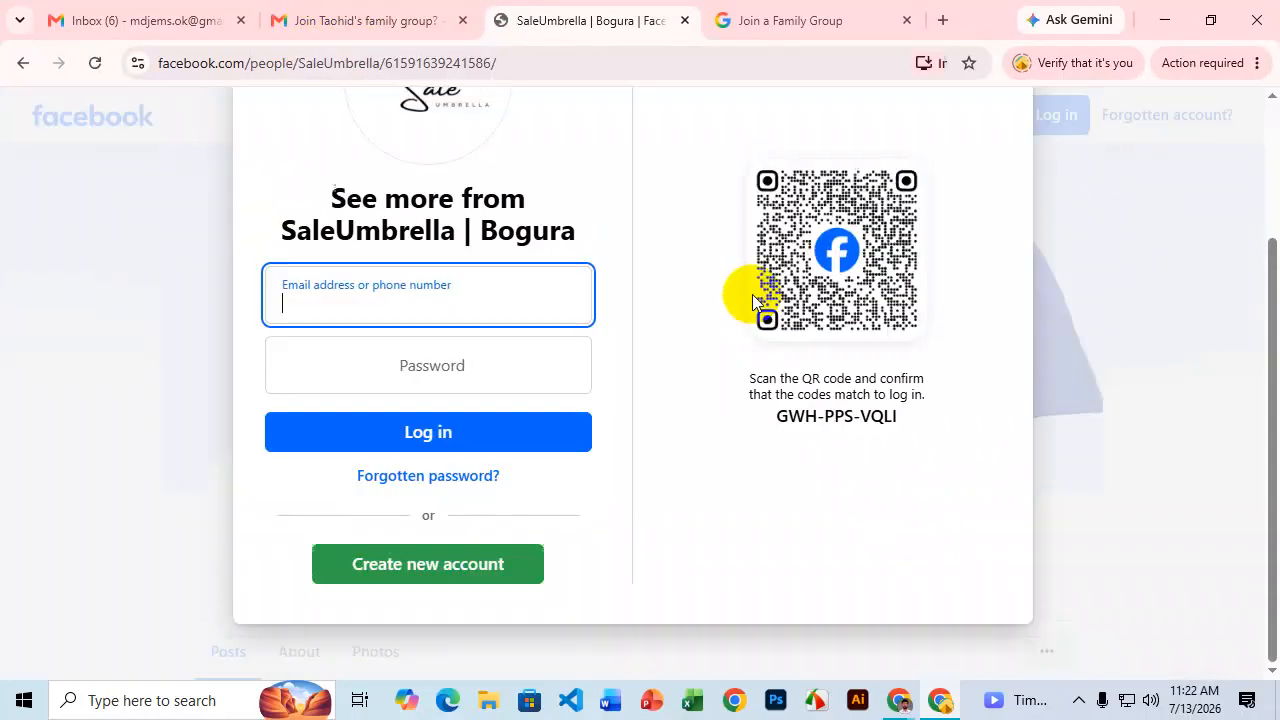
left_click(990, 165)
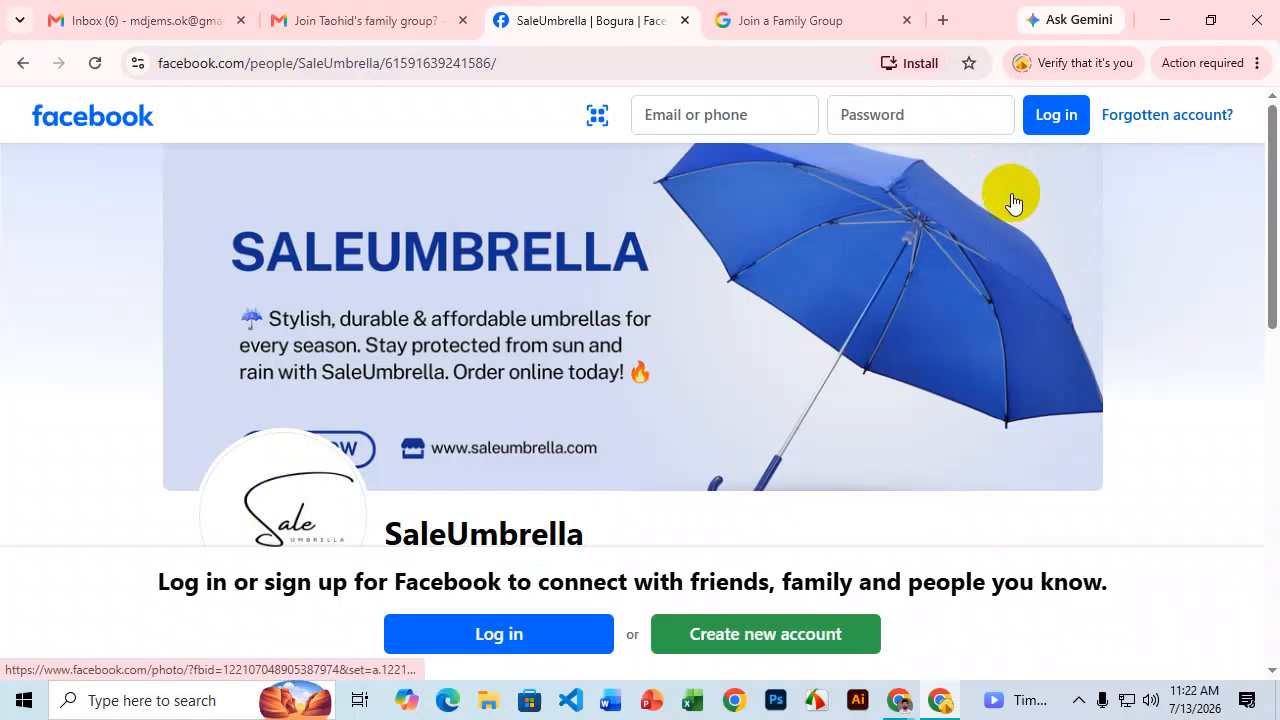
scroll(1003, 200, "down", 1)
scroll(1005, 213, "down", 2)
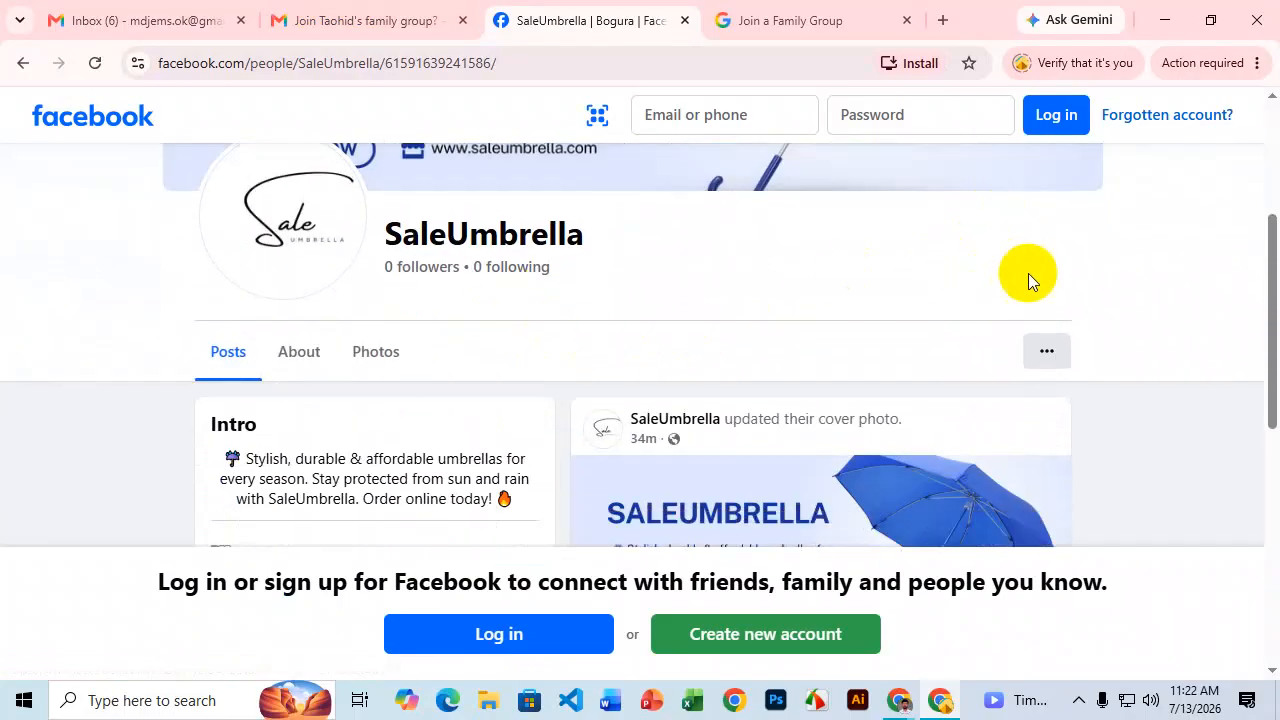
scroll(1005, 250, "down", 1)
scroll(990, 275, "up", 2)
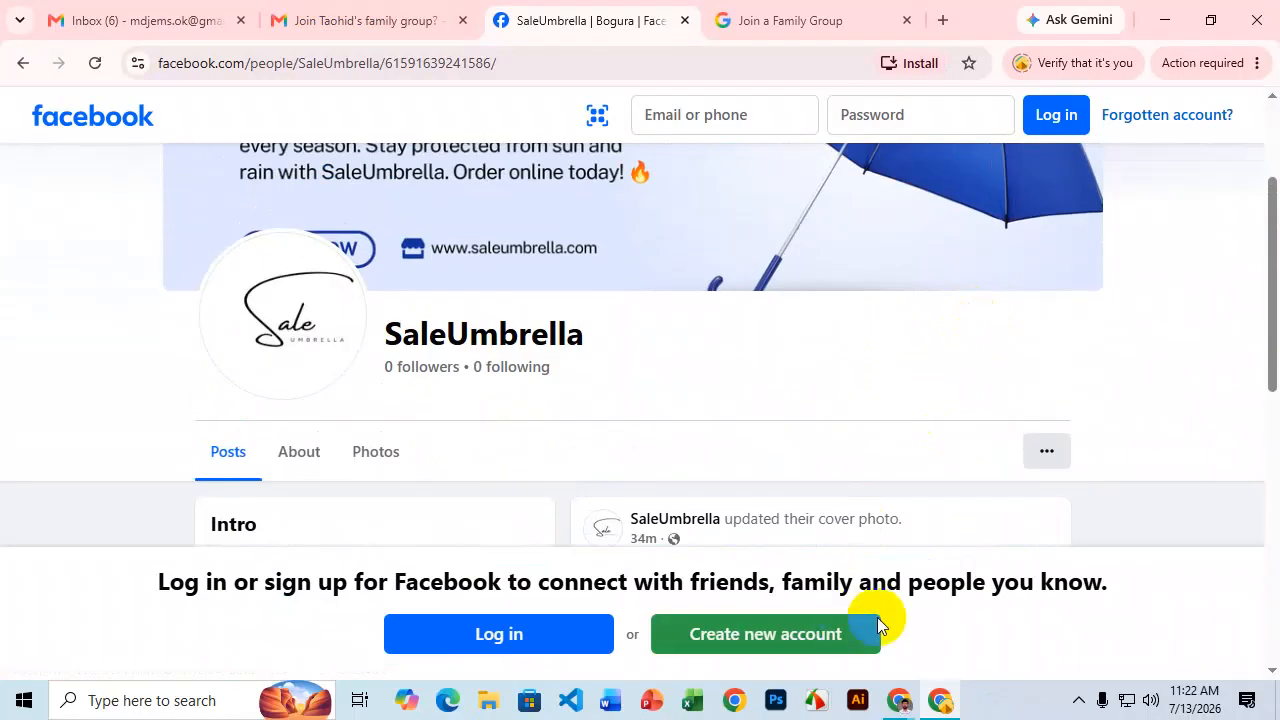
mouse_move(898, 706)
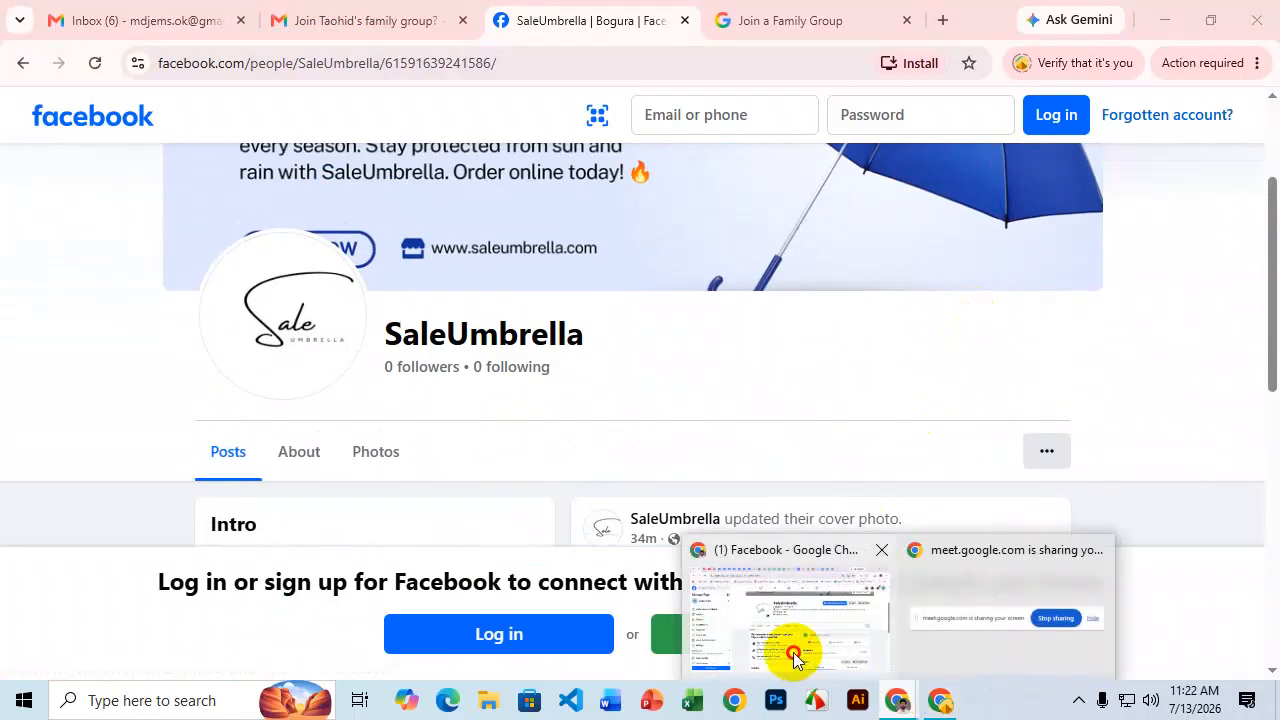
left_click(792, 645)
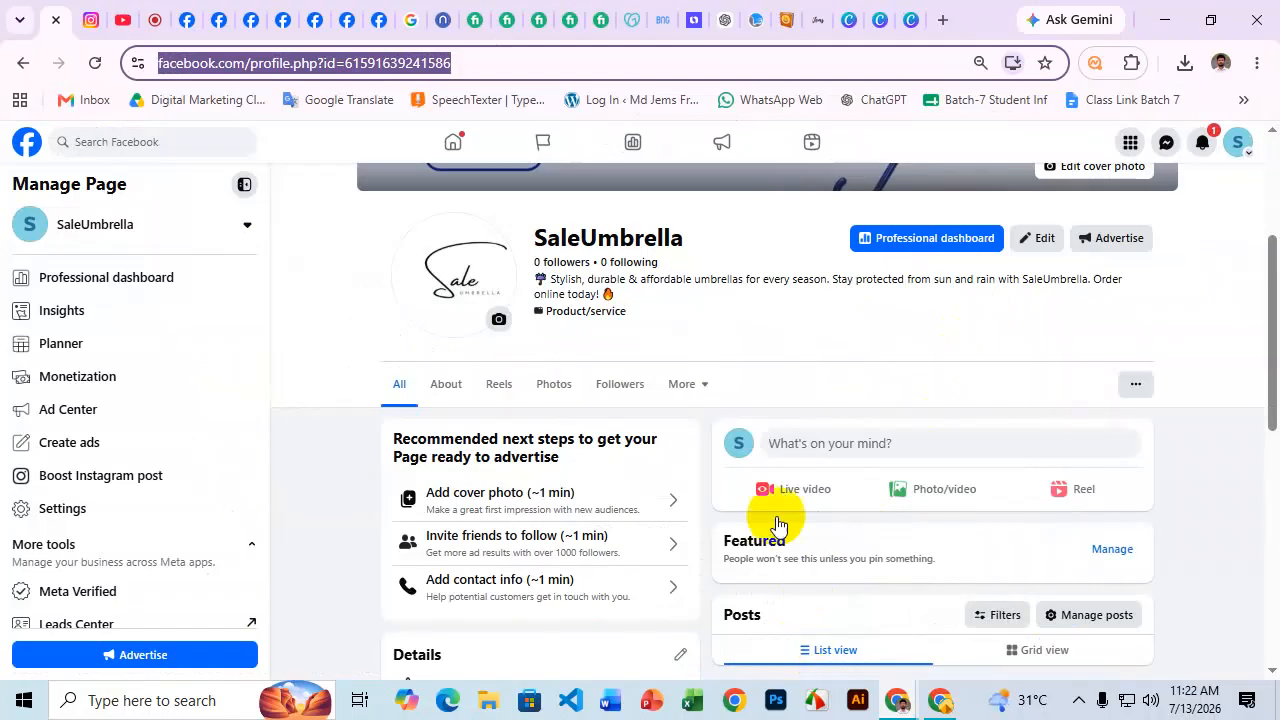
Start adding an action button to the Page and choose Send email as its action.
left_click(1136, 386)
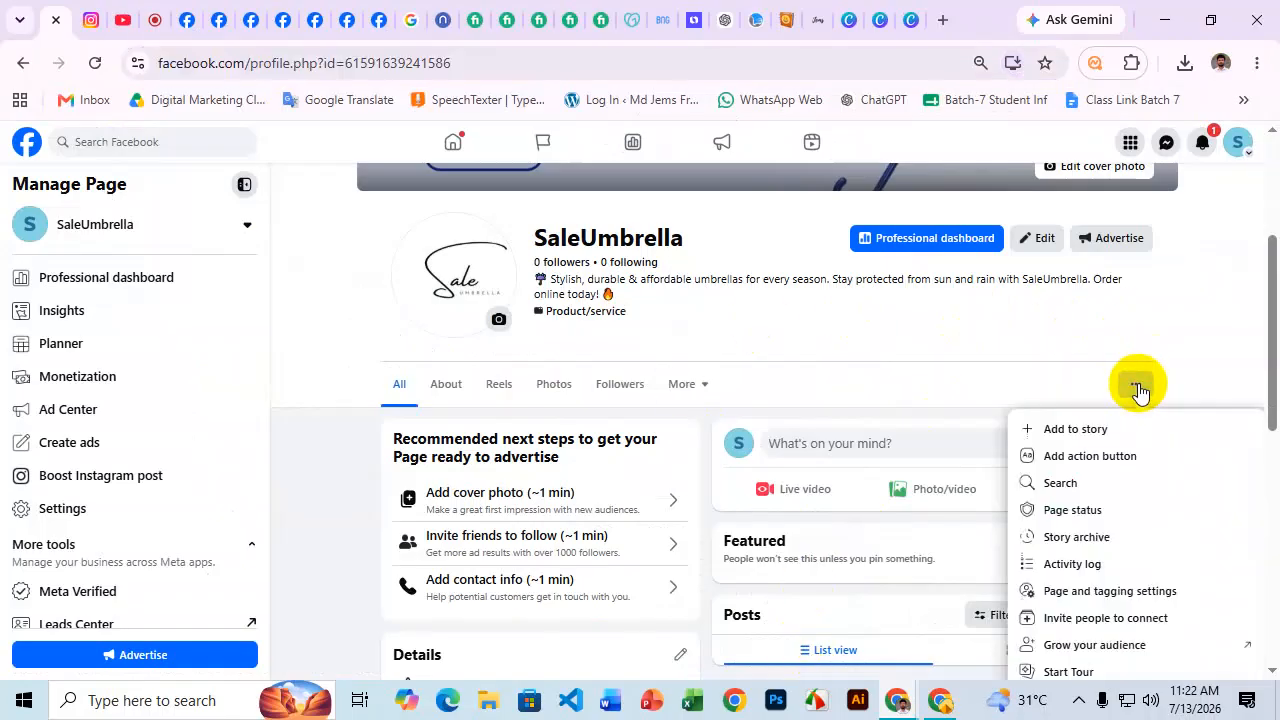
left_click(1112, 456)
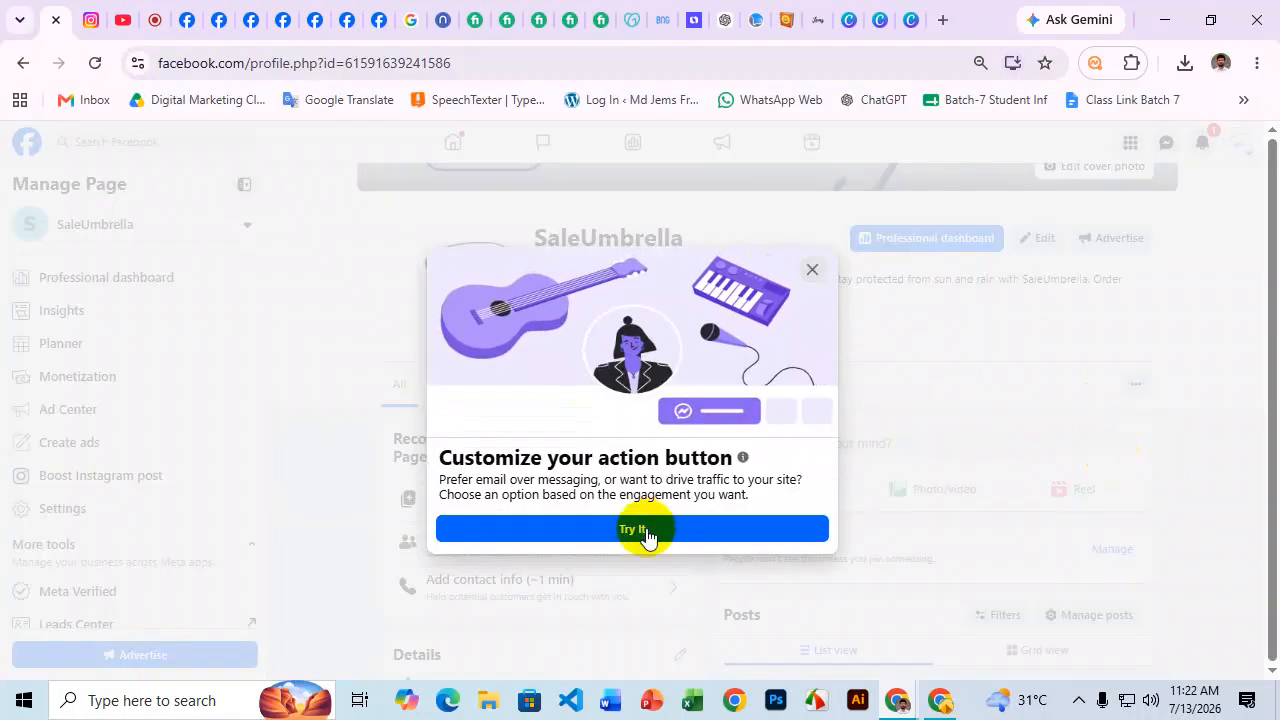
left_click(647, 531)
scroll(651, 309, "down", 1)
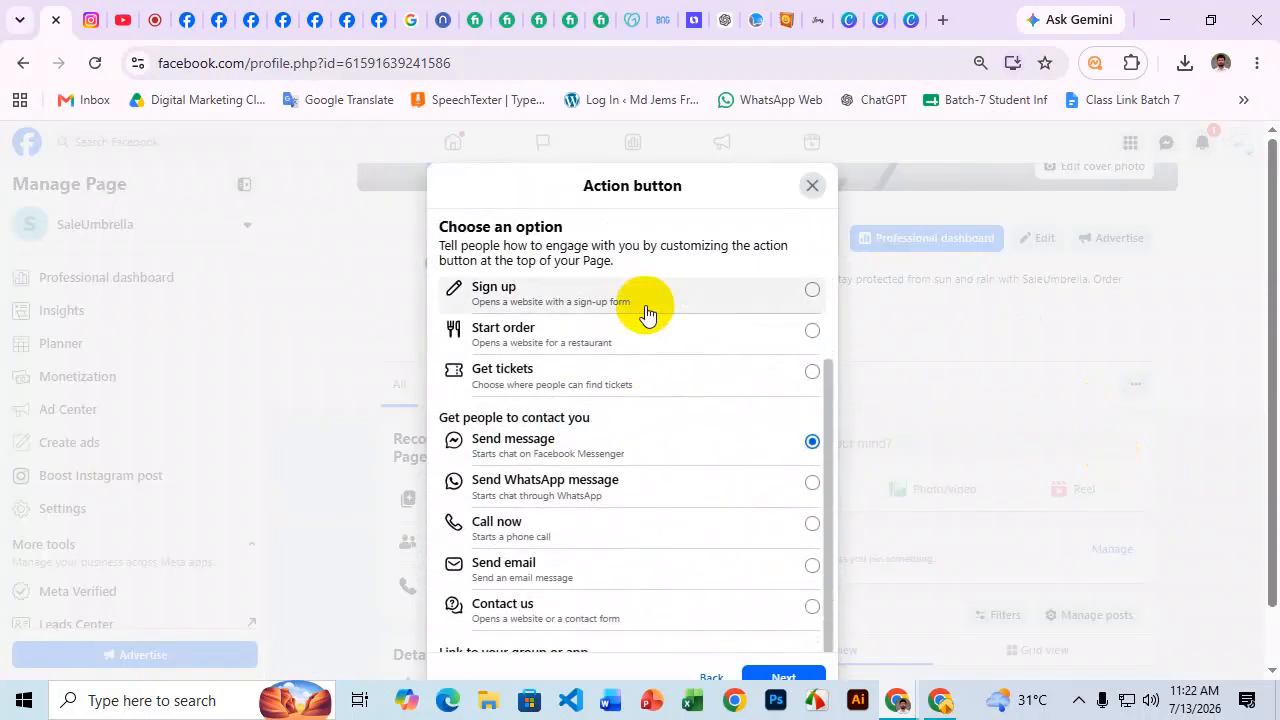
left_click(645, 484)
scroll(649, 476, "down", 1)
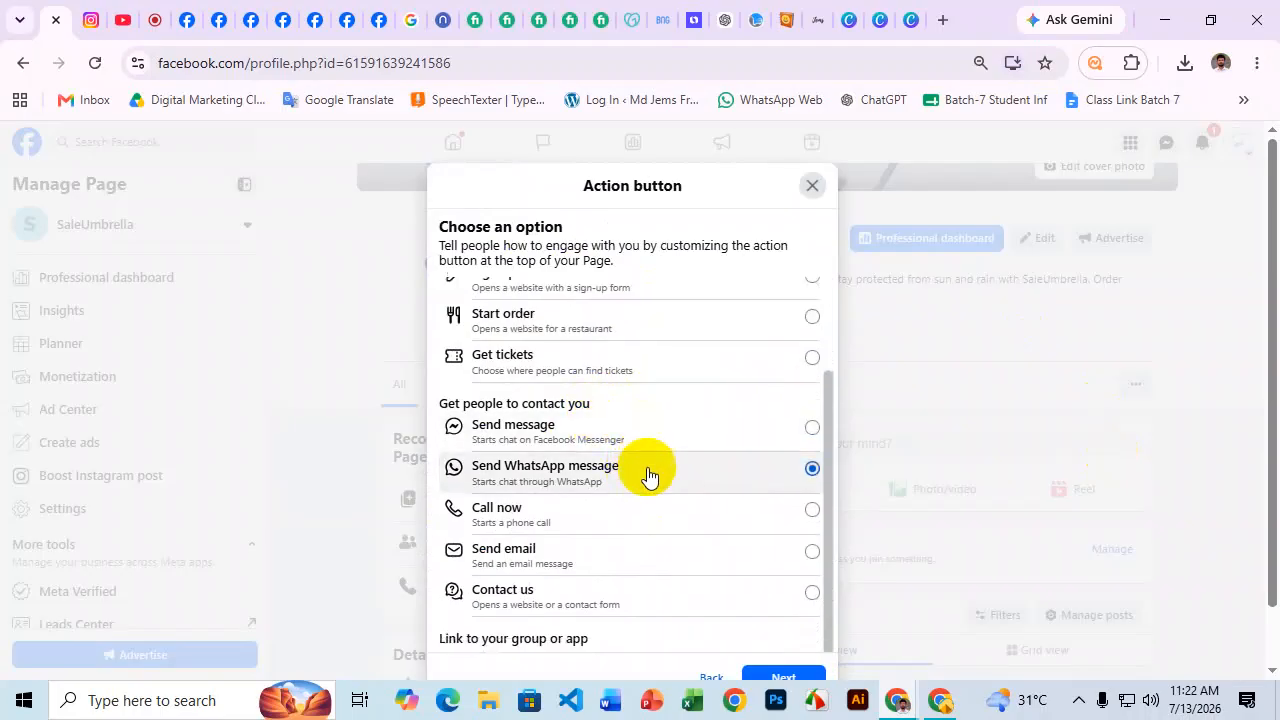
scroll(640, 456, "down", 1)
left_click(632, 440)
left_click(614, 484)
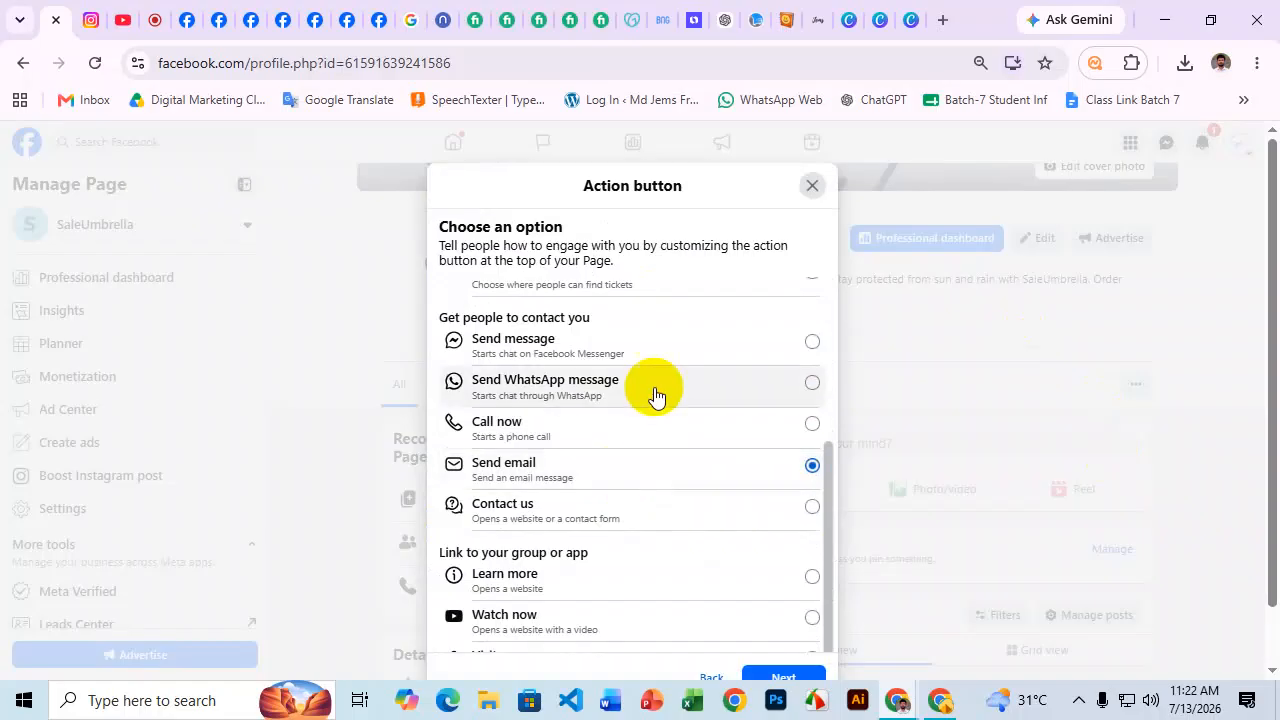
left_click(650, 393)
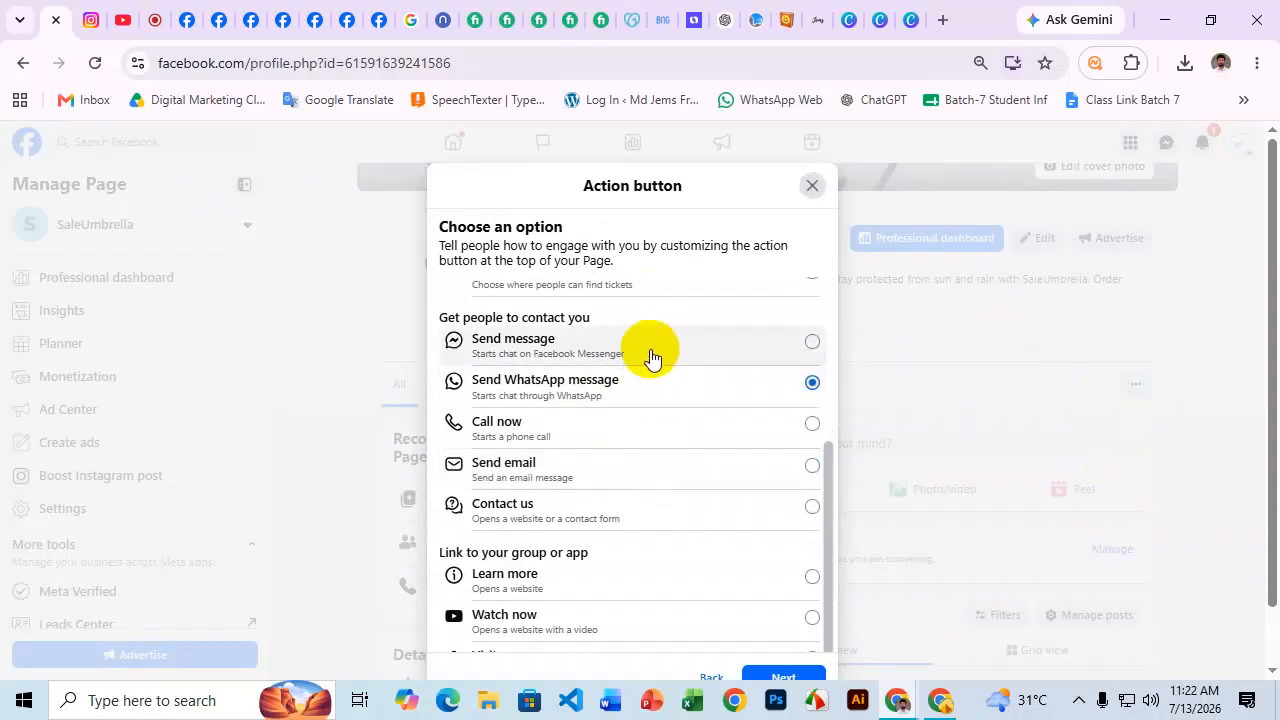
left_click(620, 468)
scroll(634, 446, "down", 1)
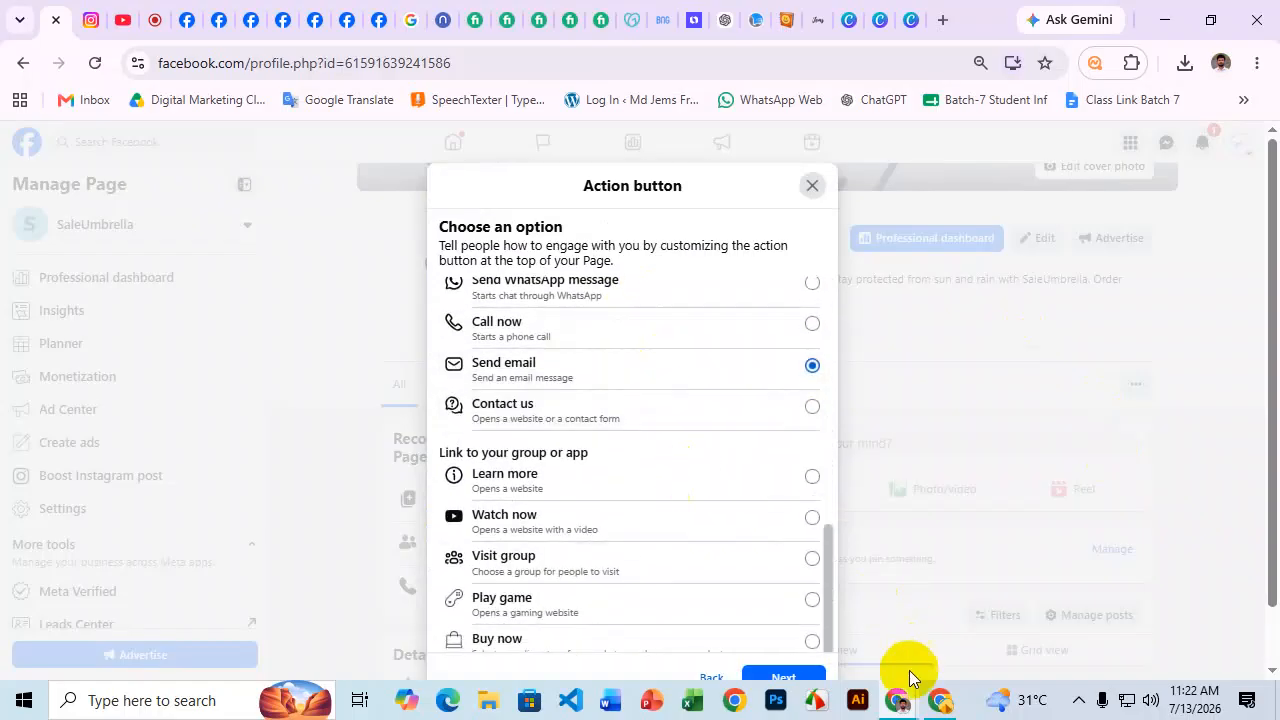
left_click(782, 680)
Enter the business Gmail address, save the Send email button, and reload the Page.
left_click(563, 372)
key("super+v")
scroll(606, 306, "down", 3)
scroll(604, 352, "down", 2)
scroll(603, 366, "up", 3)
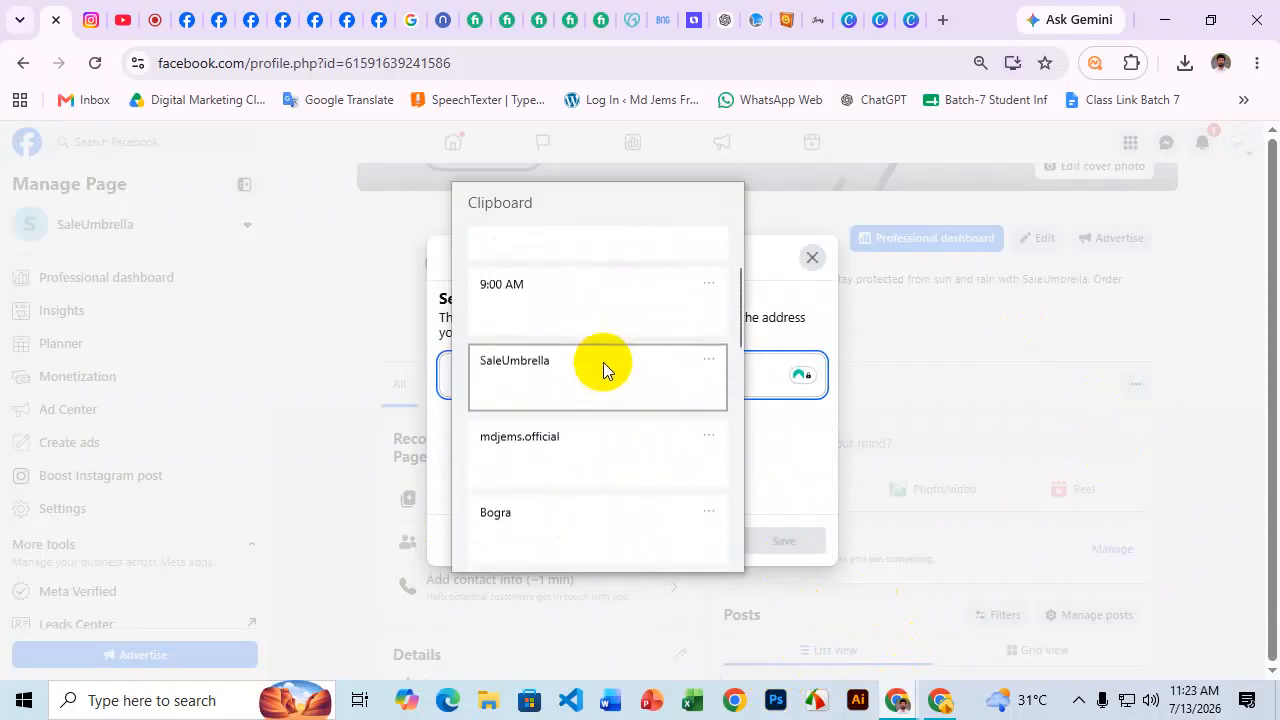
left_click(512, 372)
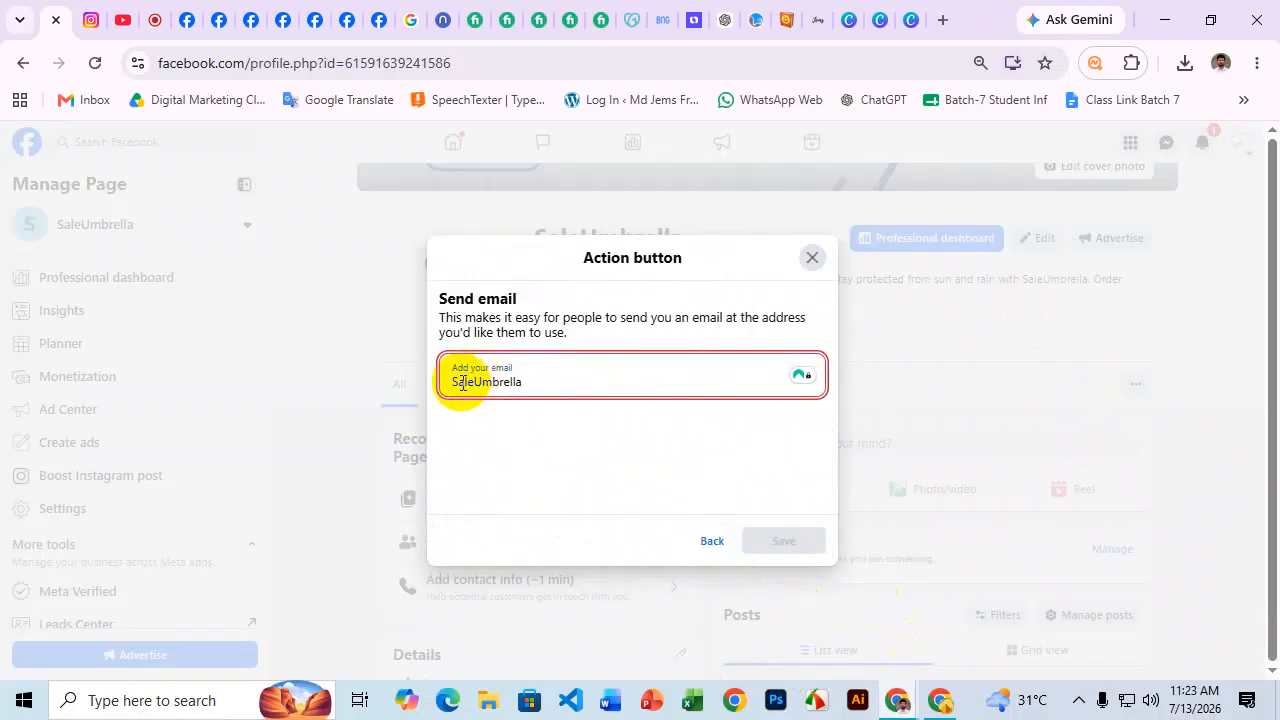
type("s")
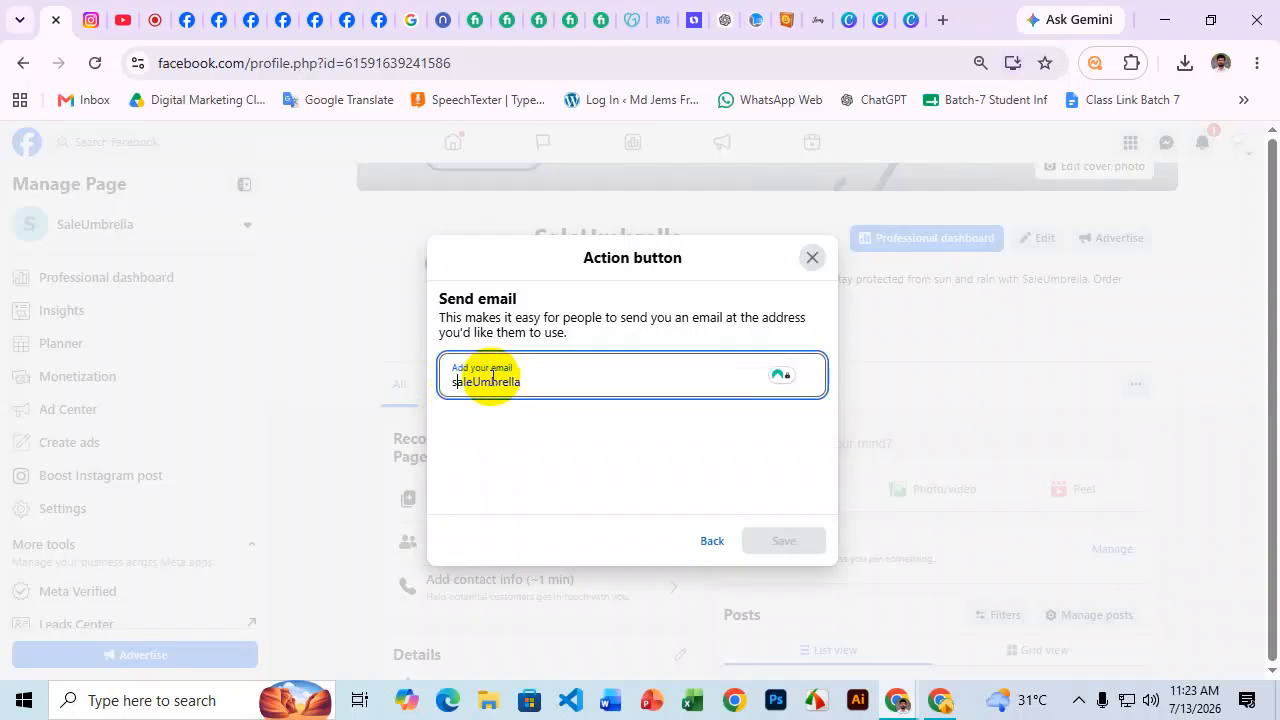
left_click(479, 384)
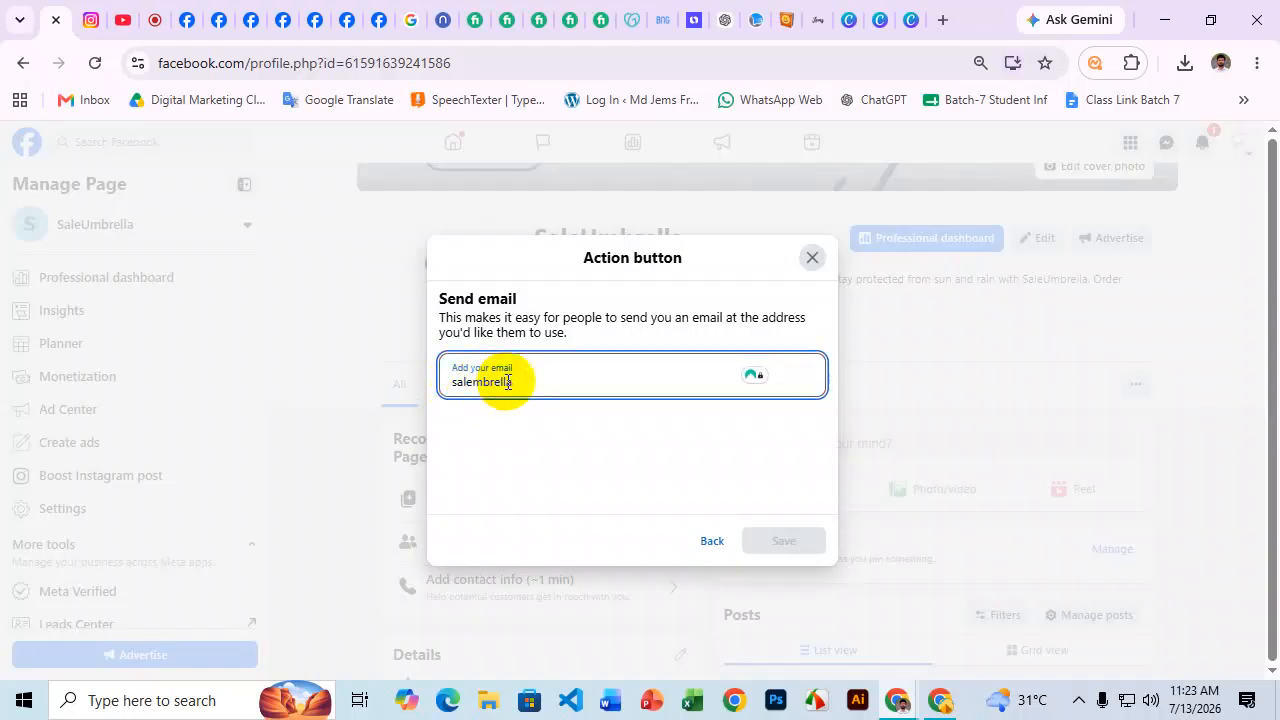
left_click(545, 381)
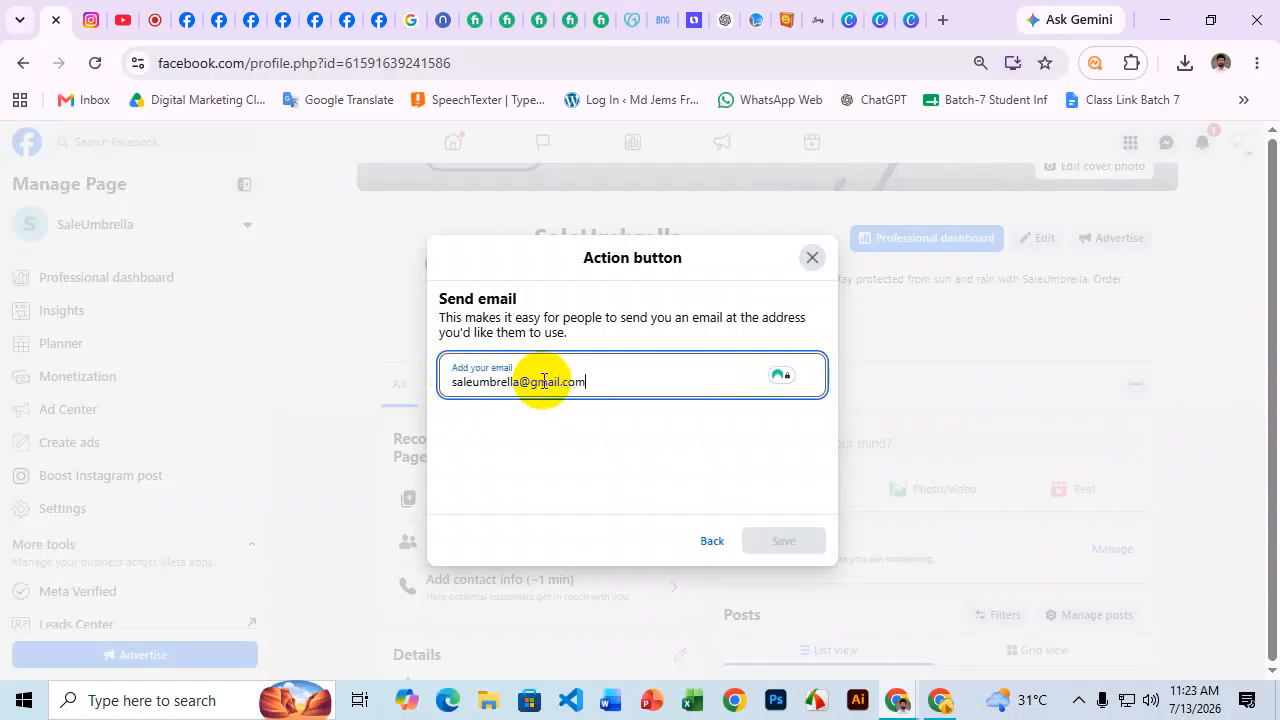
type("@gmail.com")
left_click_drag(643, 383, 386, 366)
key("ctrl+c")
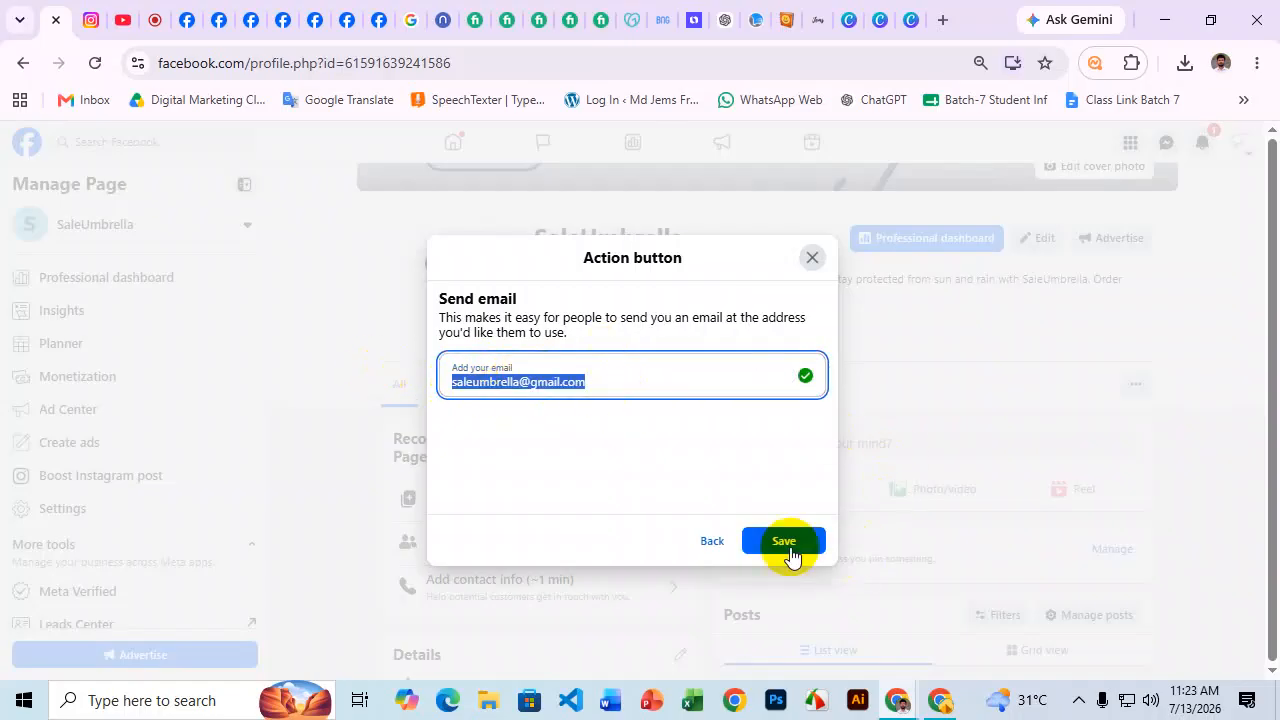
left_click(788, 552)
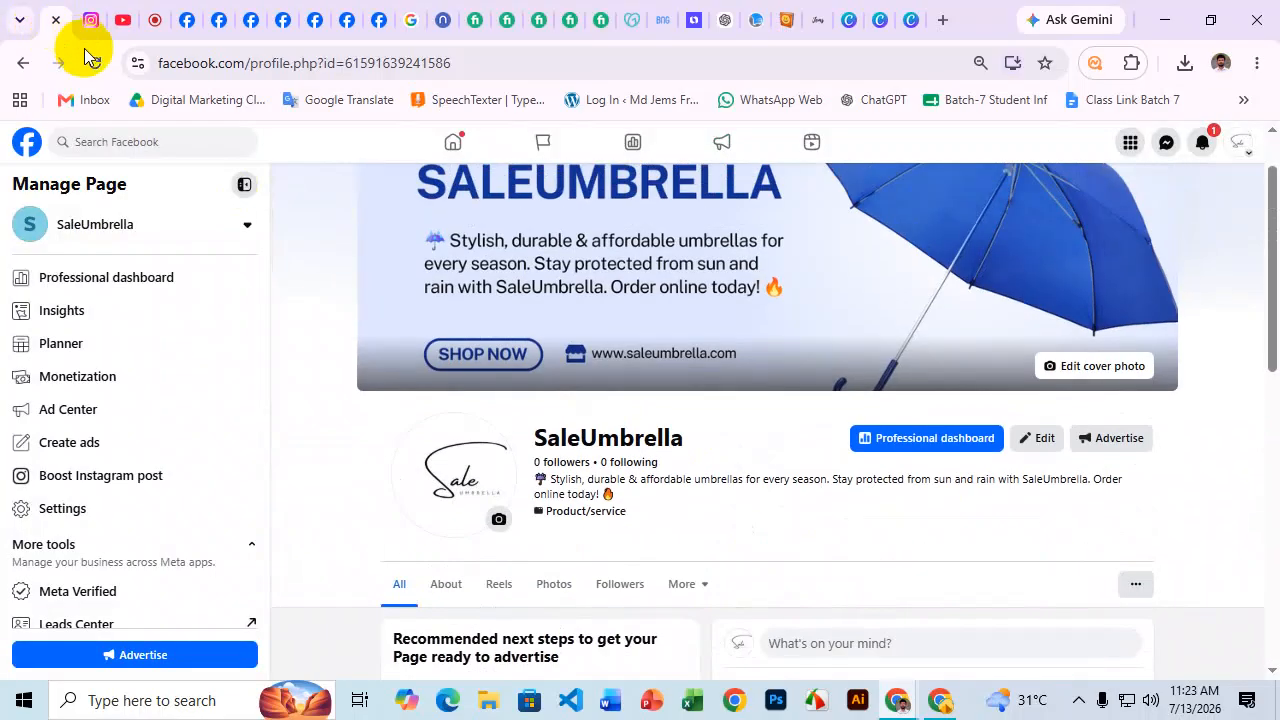
left_click(95, 63)
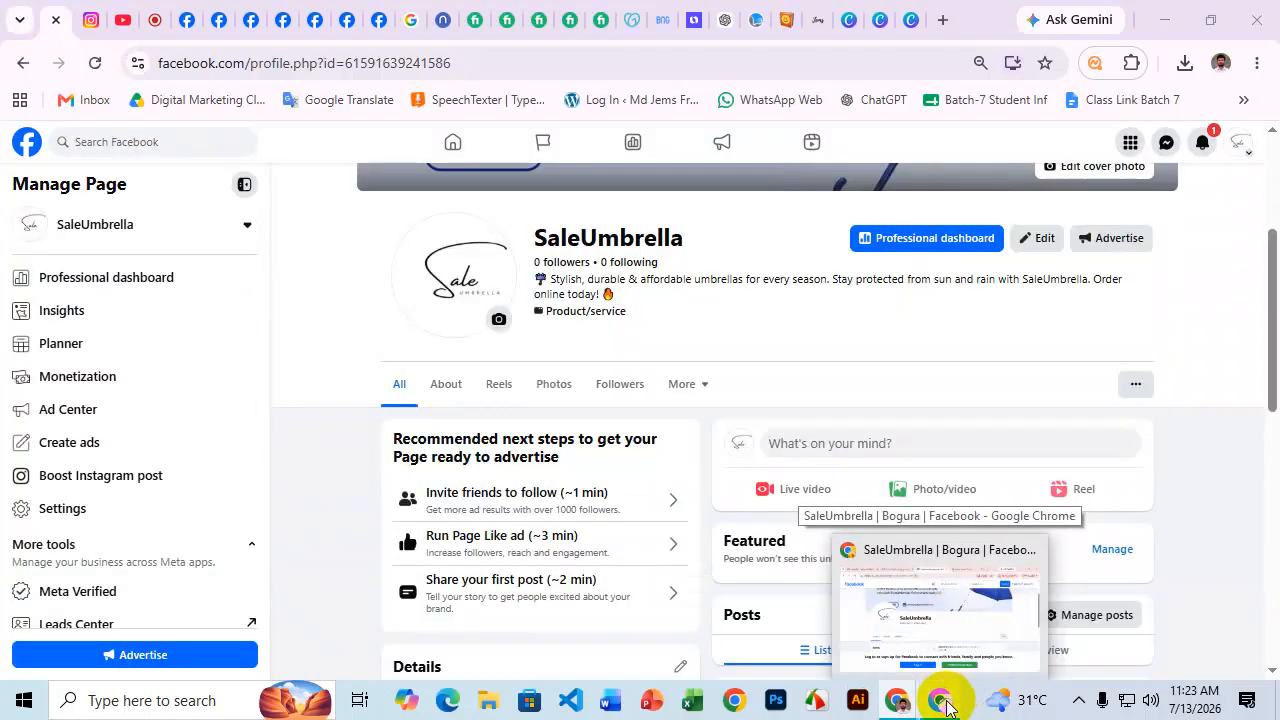
left_click(945, 704)
left_click(95, 63)
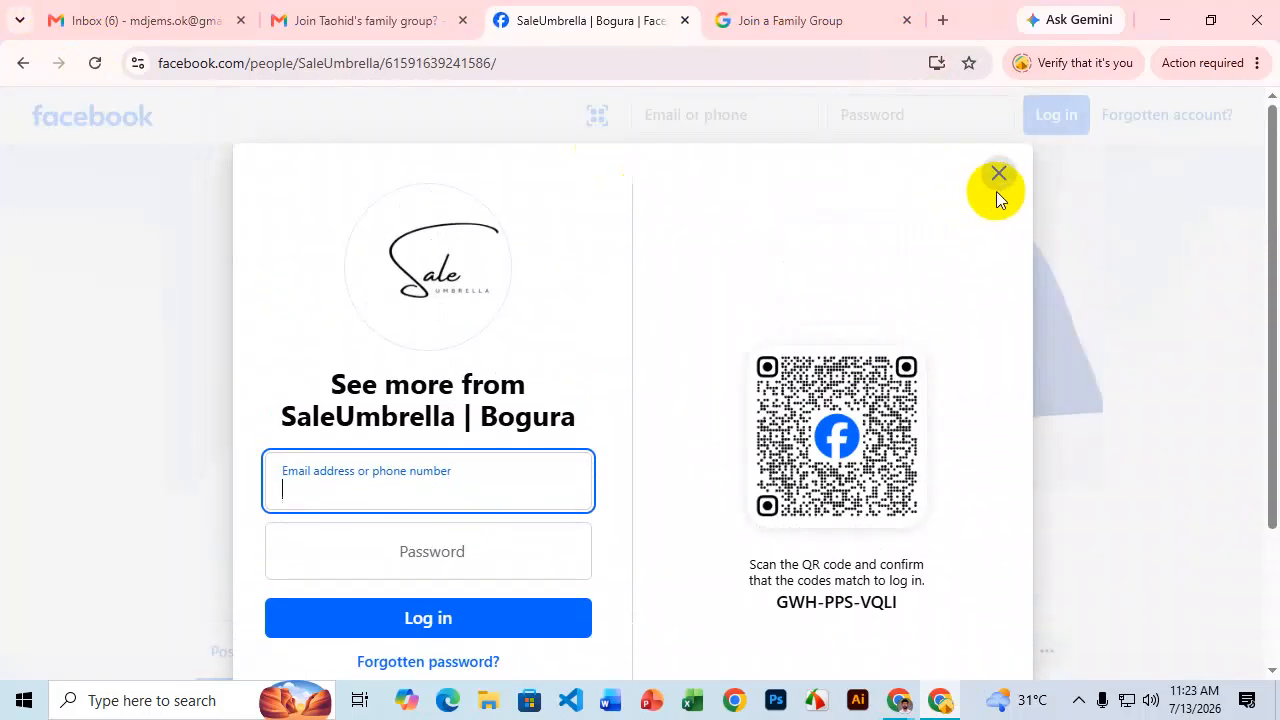
left_click(996, 189)
scroll(808, 243, "down", 5)
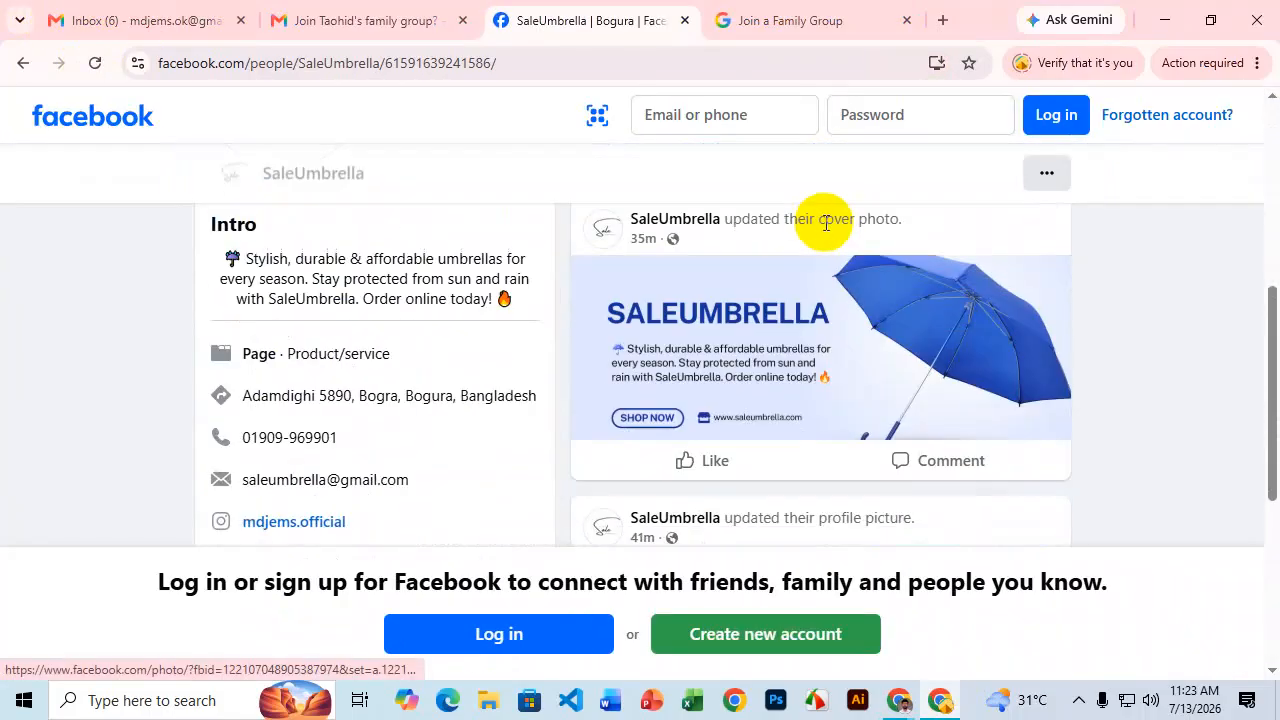
scroll(827, 224, "down", 2)
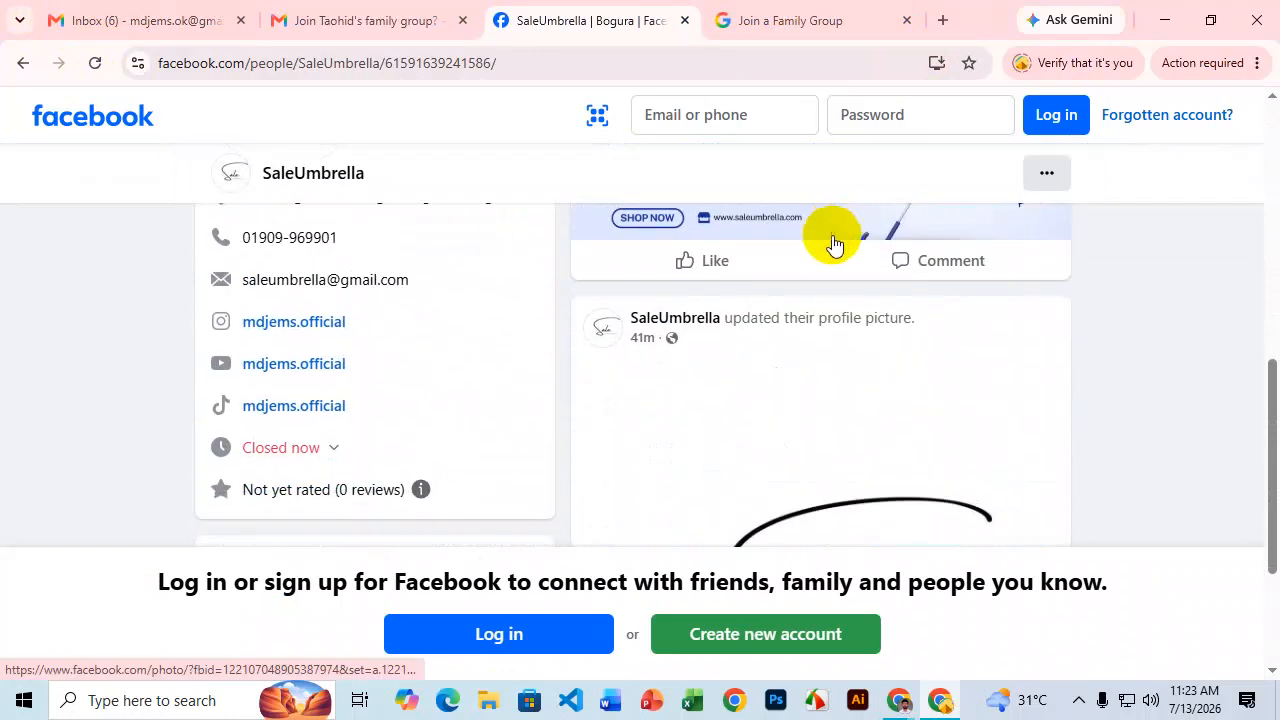
scroll(662, 390, "up", 7)
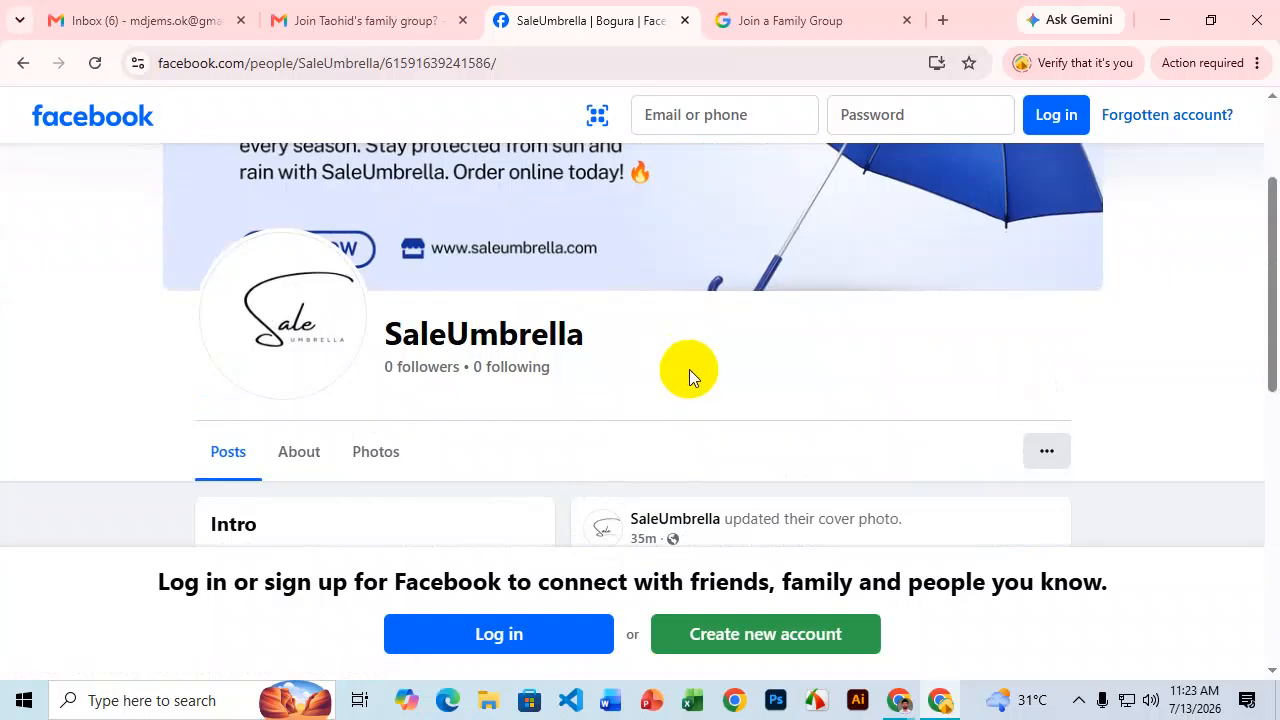
left_click(303, 452)
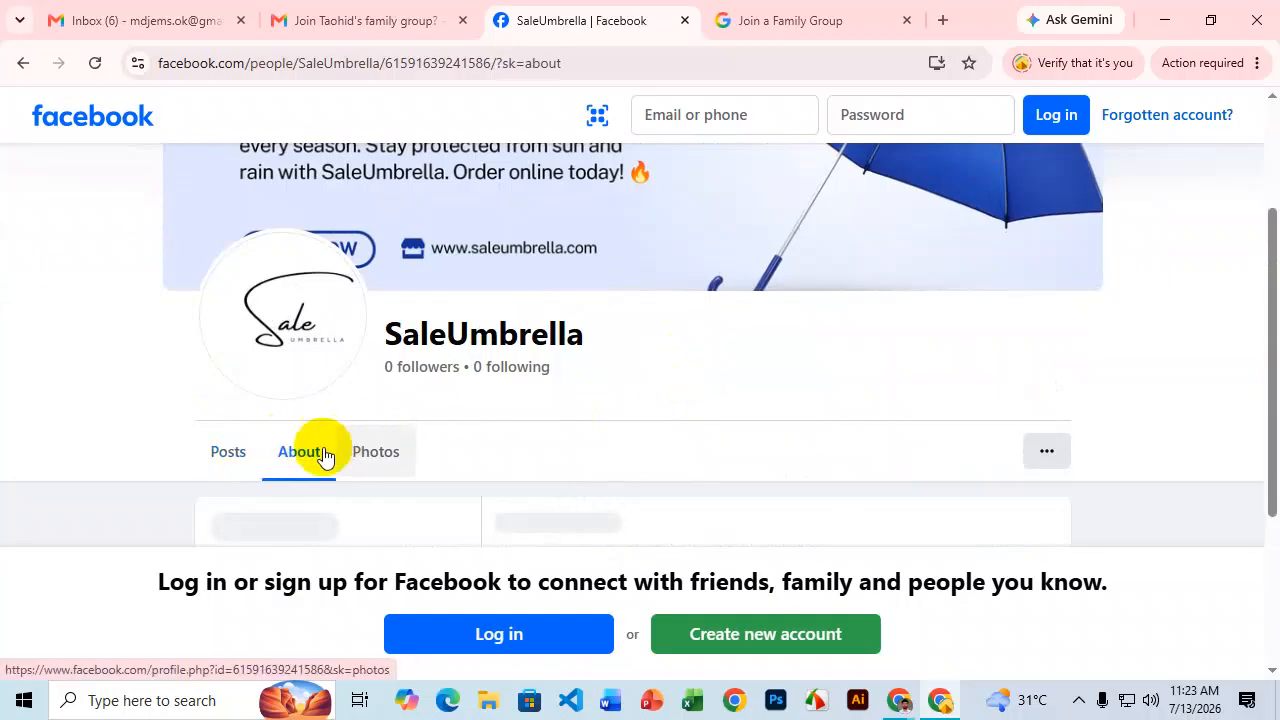
left_click(222, 455)
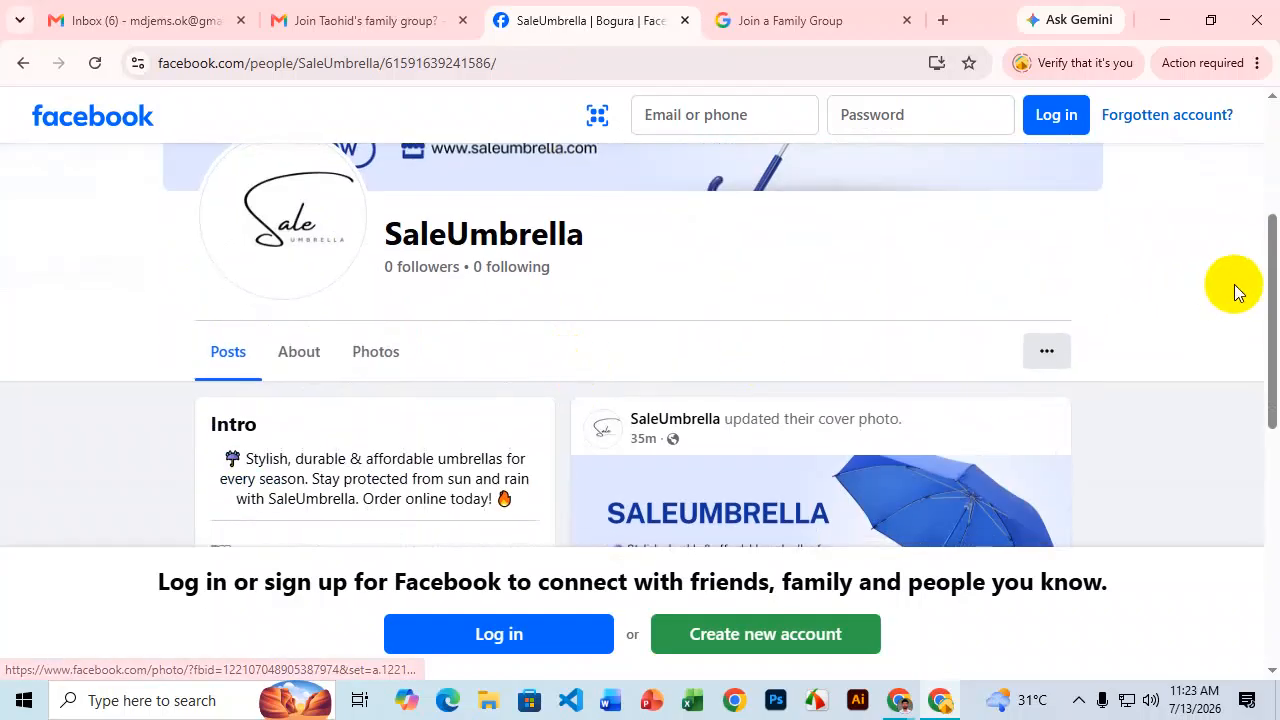
left_click(1052, 352)
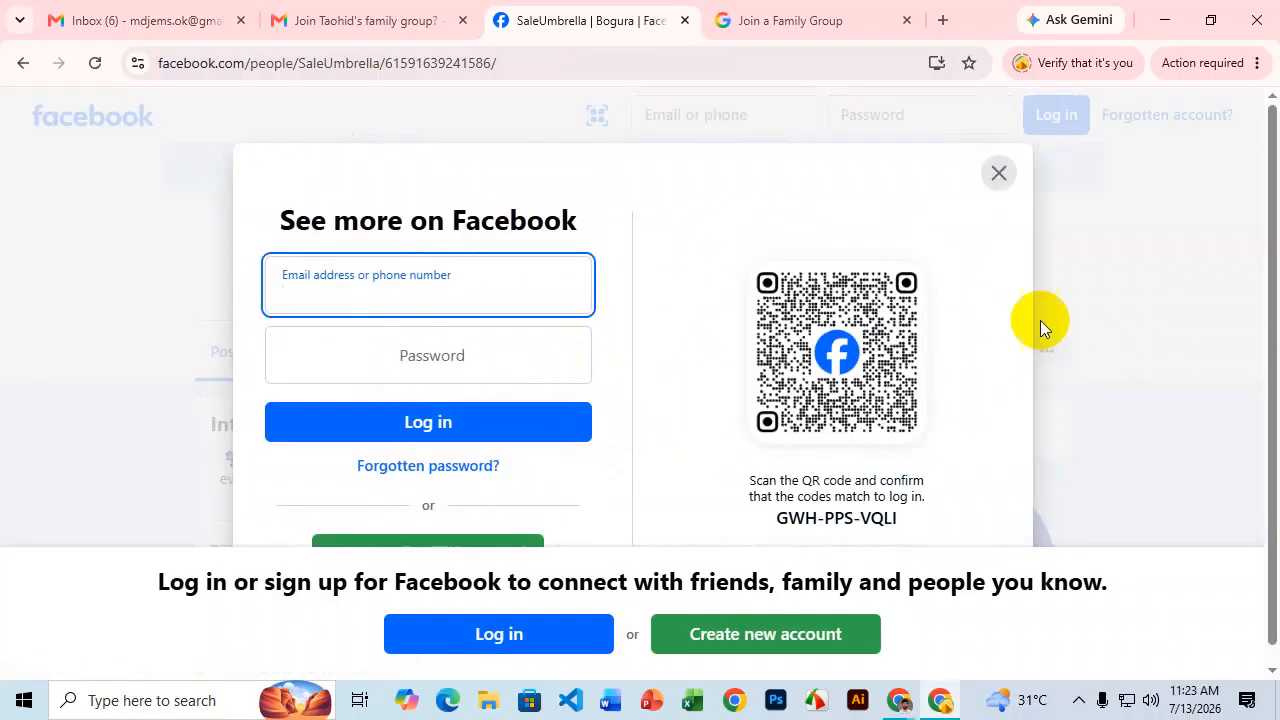
left_click(1001, 178)
mouse_move(896, 698)
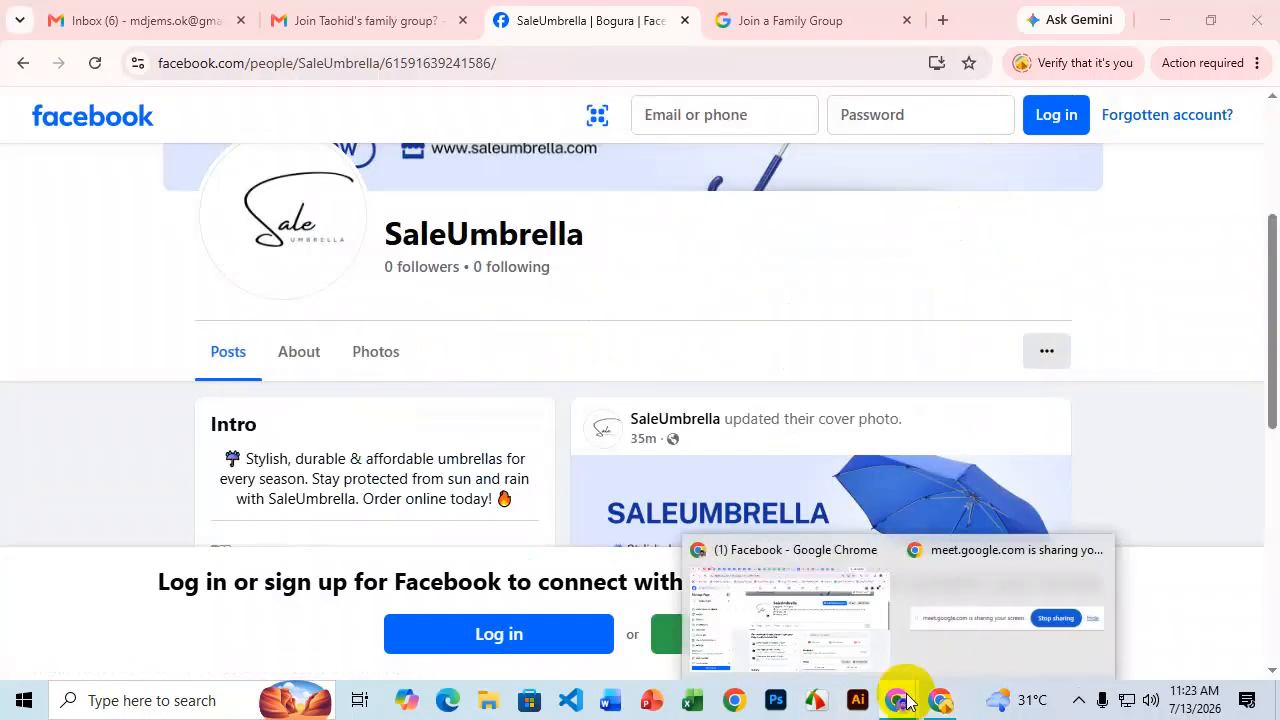
left_click(812, 631)
left_click(292, 59)
key("ctrl+v")
key("Return")
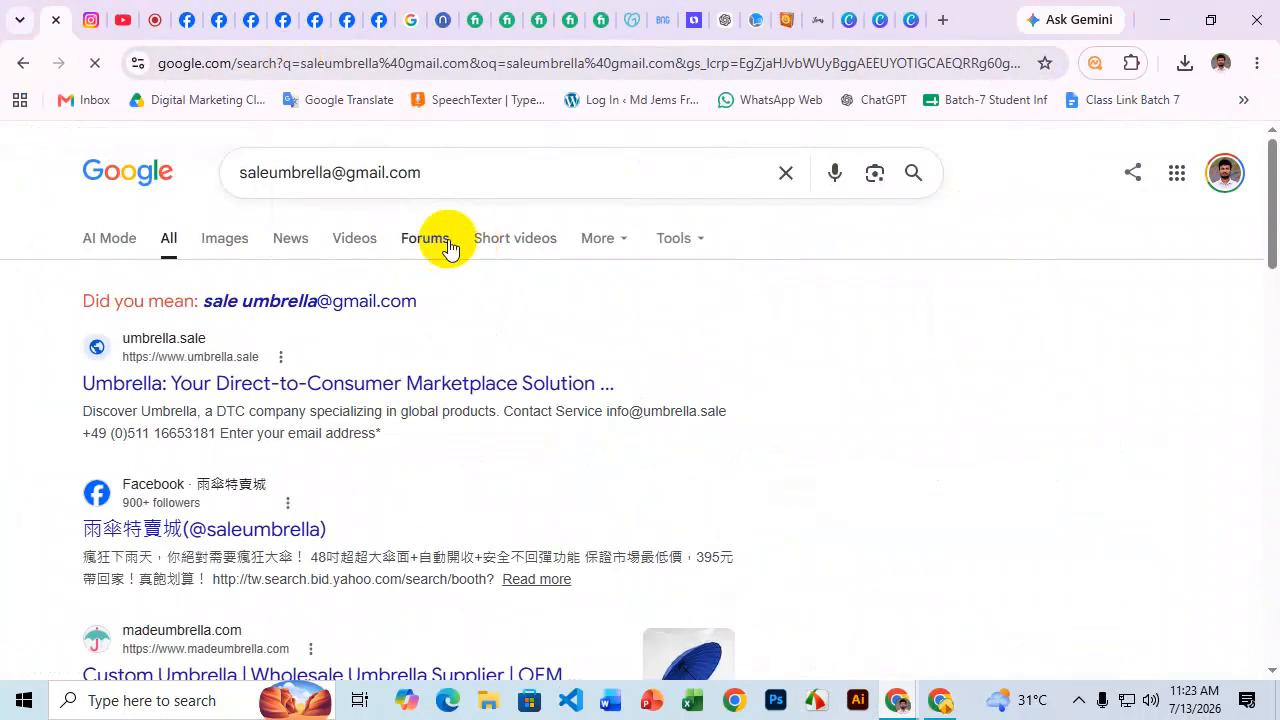
left_click(247, 55)
key("super+v")
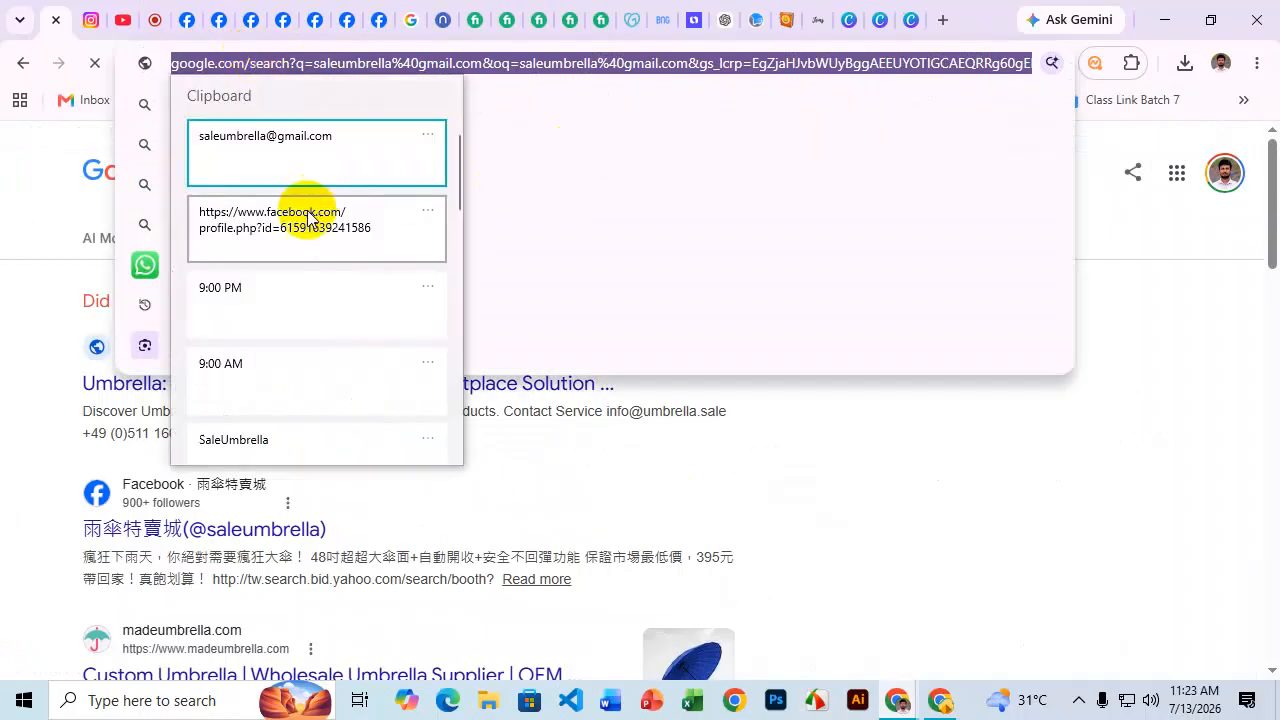
left_click(309, 217)
key("Return")
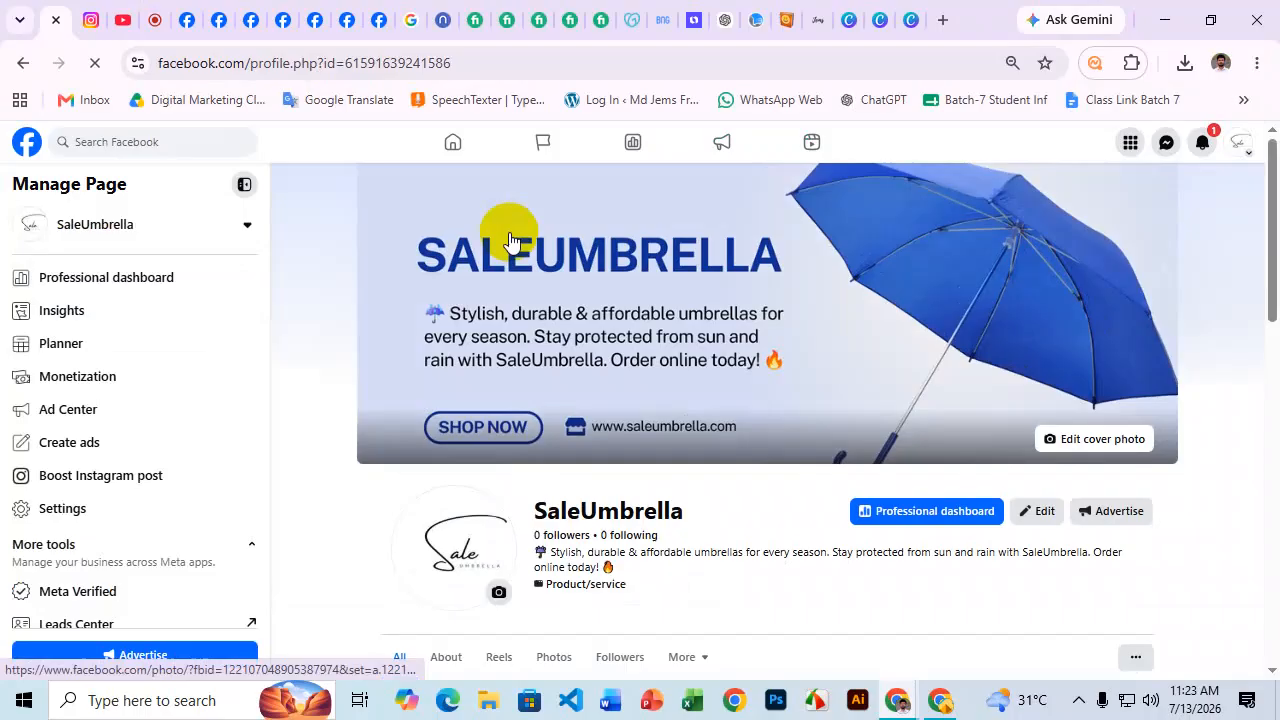
scroll(1000, 300, "down", 1)
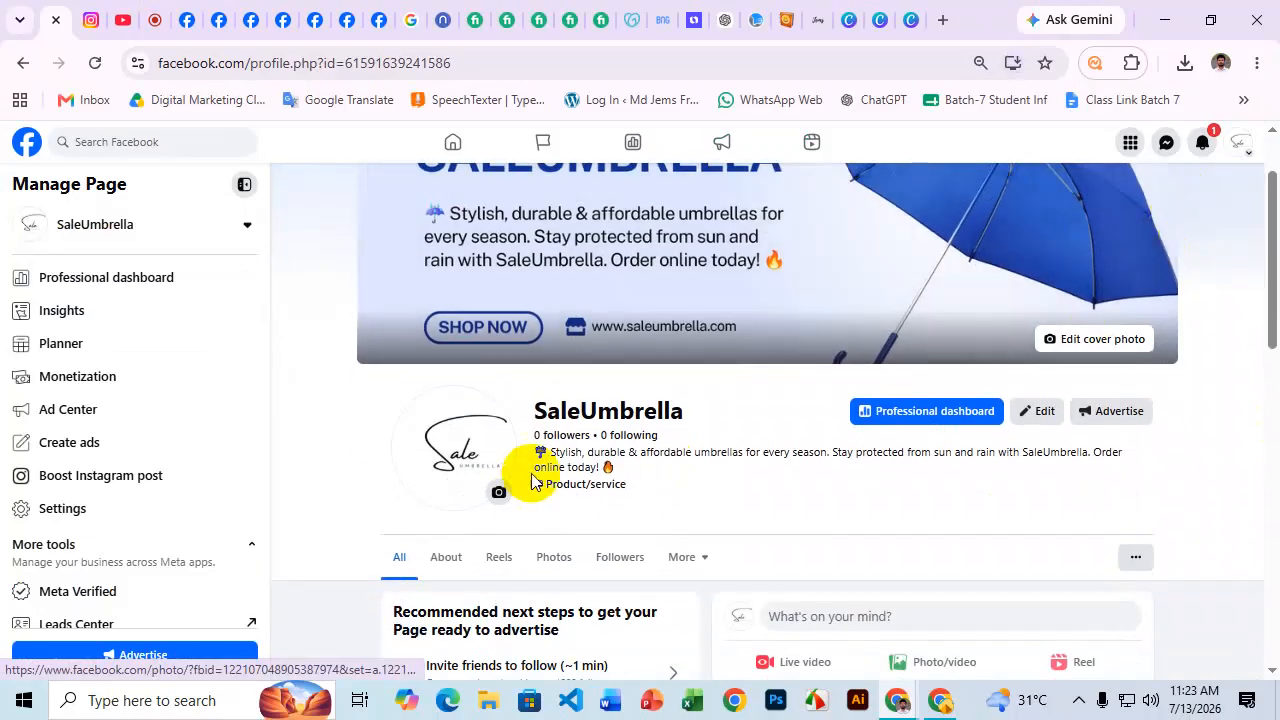
left_click(587, 418)
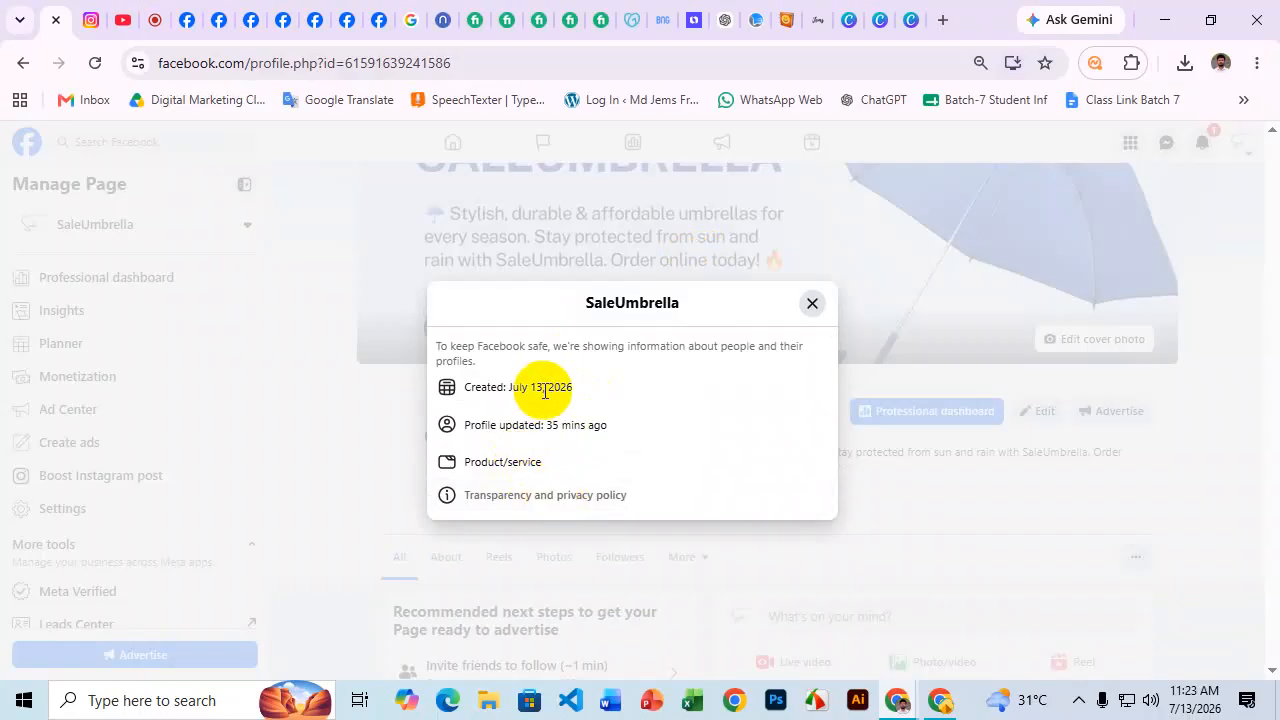
left_click(956, 480)
scroll(1000, 420, "down", 1)
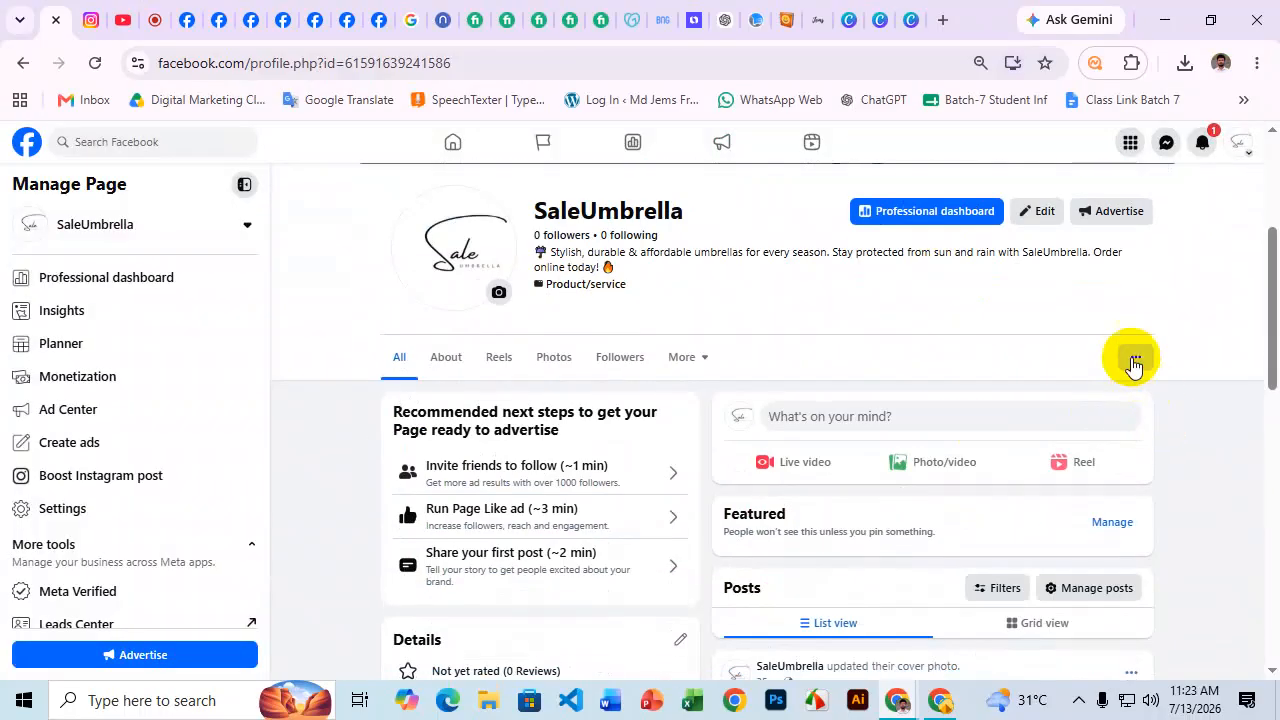
left_click(1133, 357)
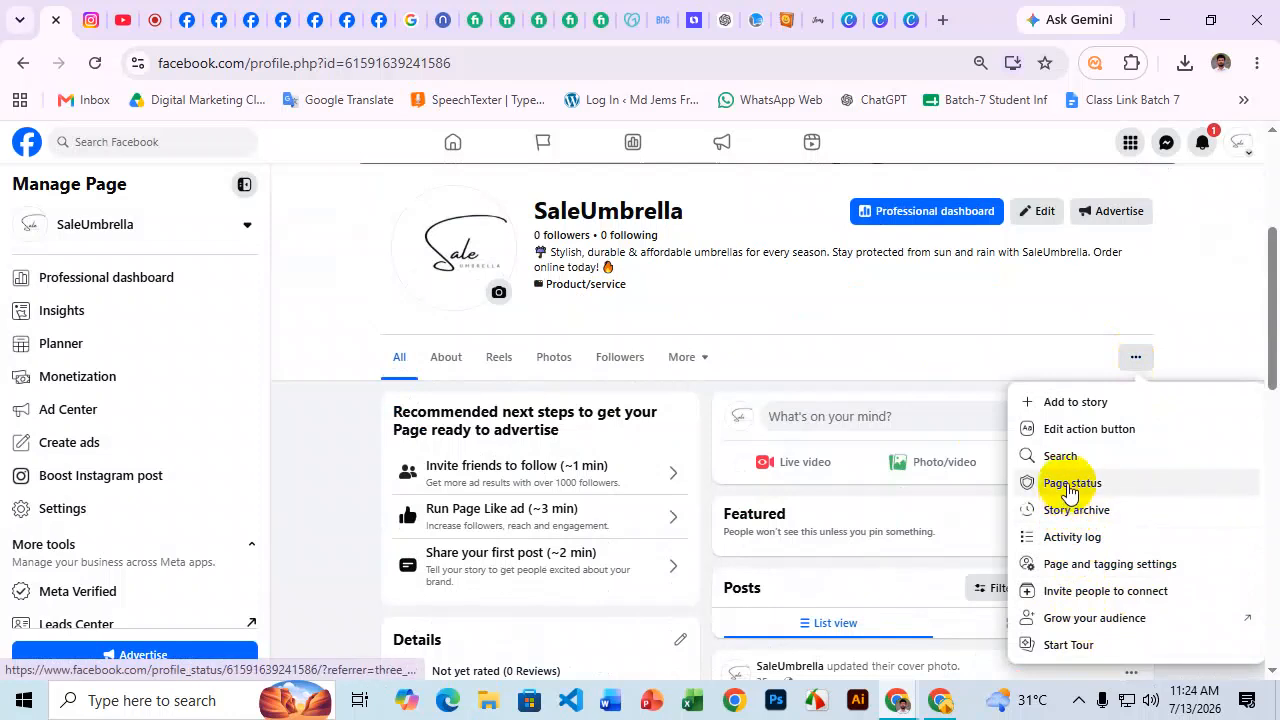
scroll(1073, 405, "up", 3)
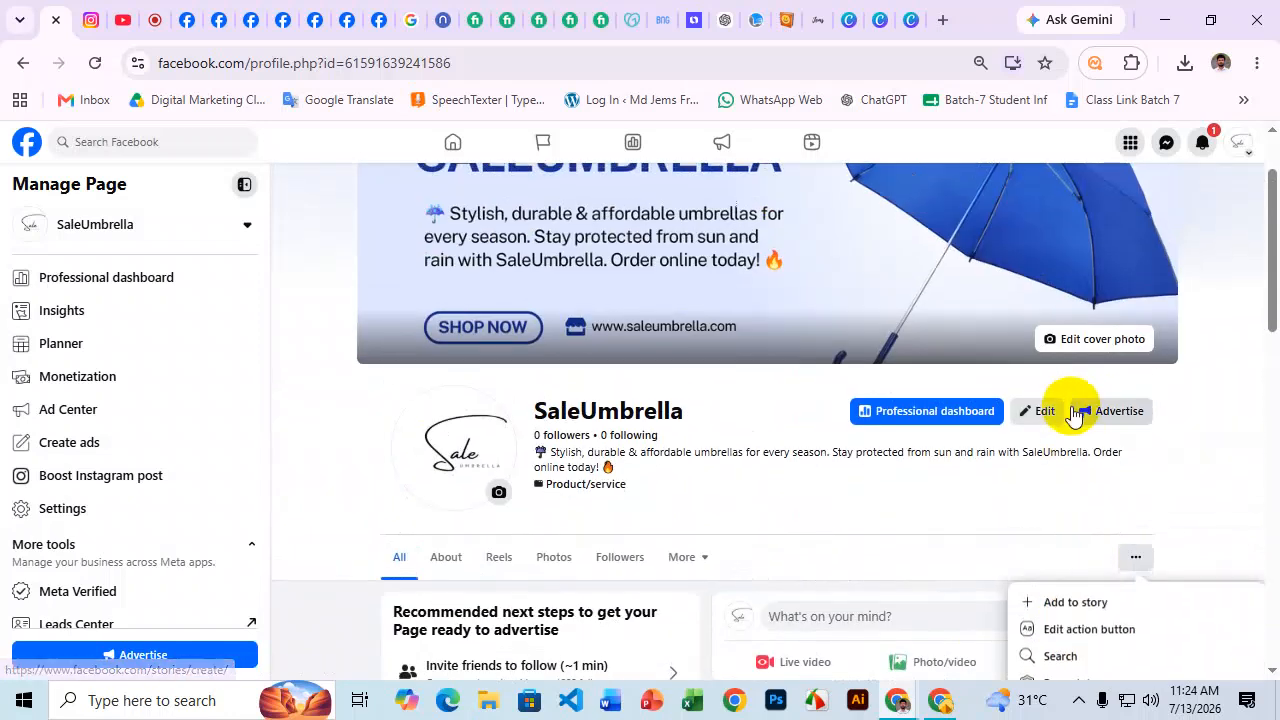
left_click(245, 63)
key("ctrl+c")
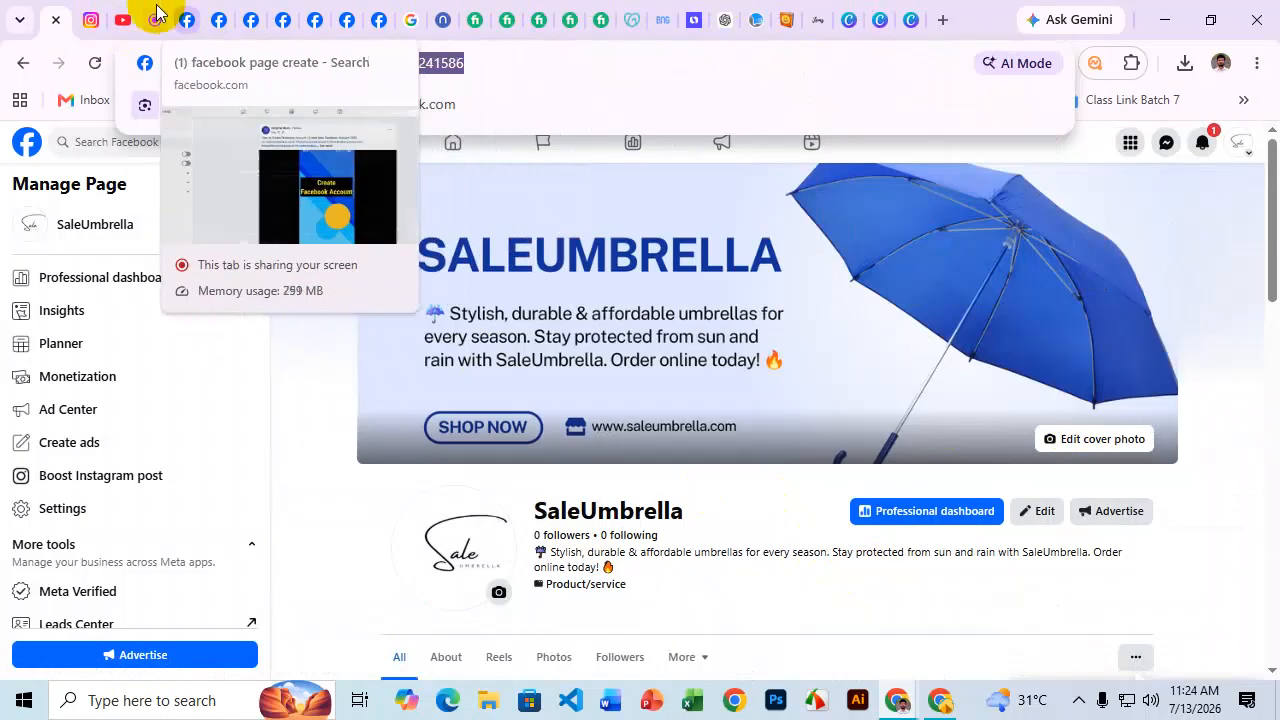
Post the SaleUmbrella Page link in the Meet chat, later reopening it to read the reply.
left_click(151, 19)
left_click(1165, 642)
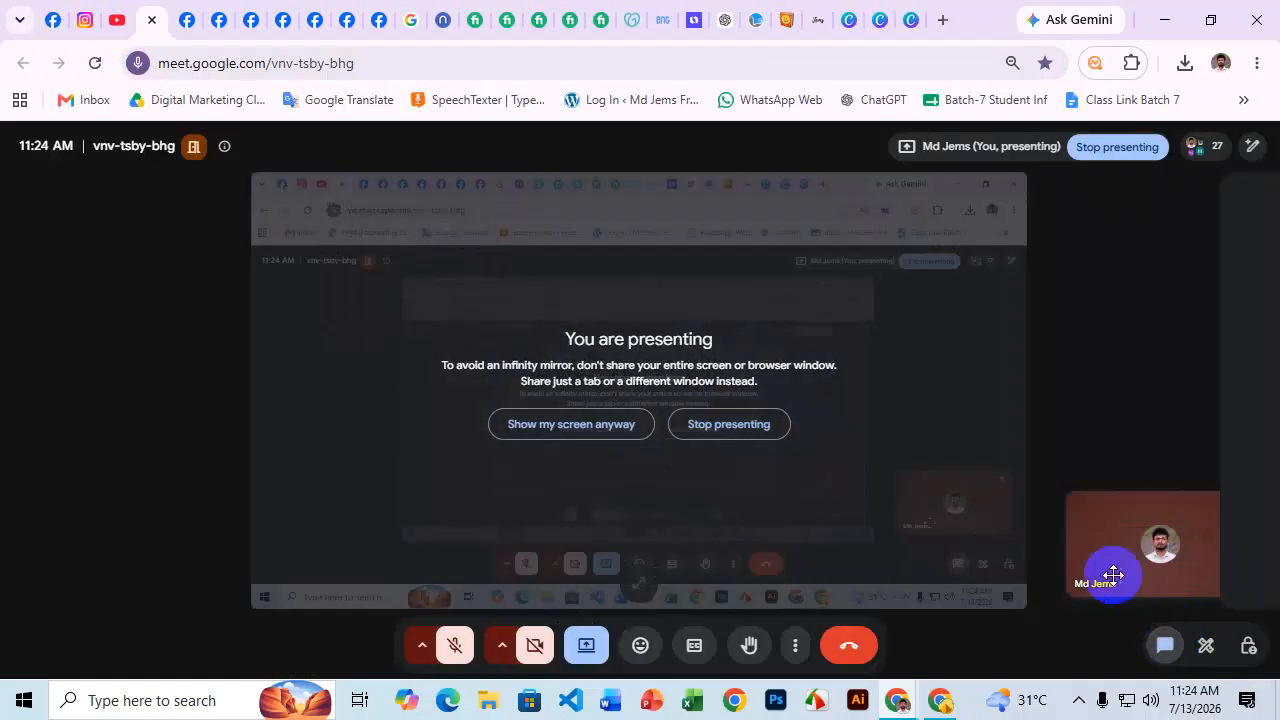
key("ctrl+v")
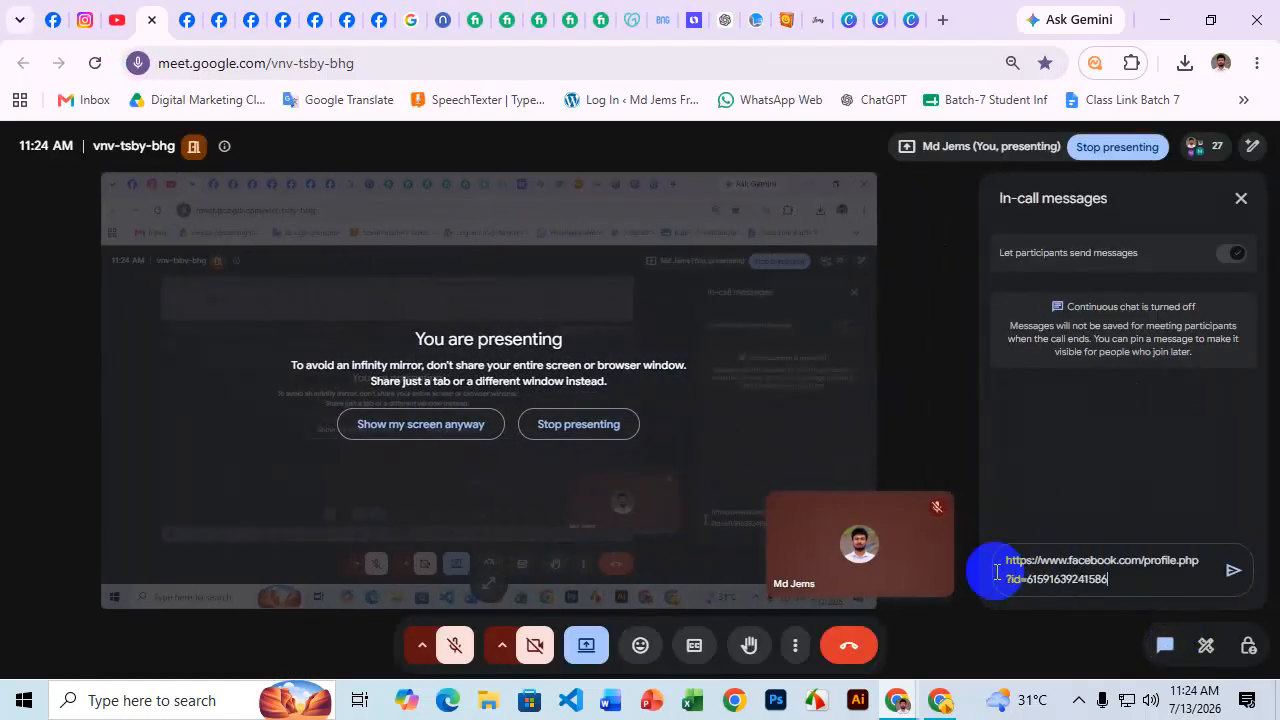
key("Return")
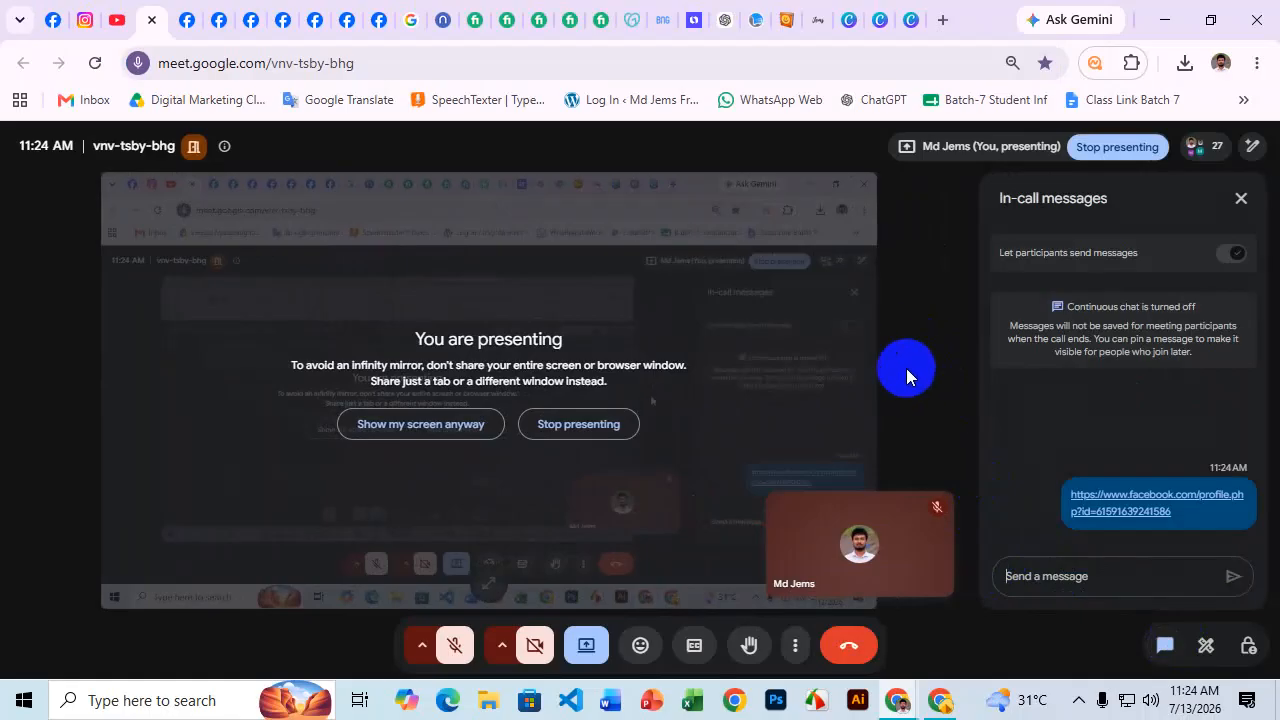
left_click(1241, 198)
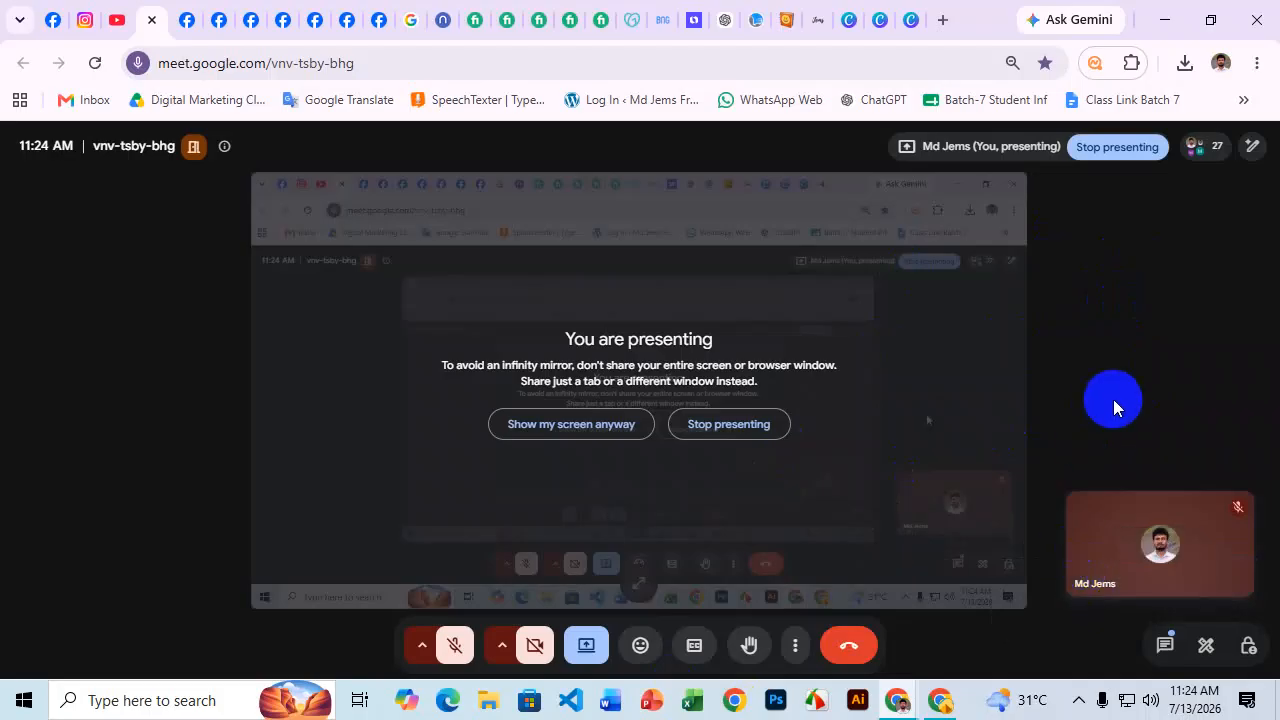
left_click(1163, 641)
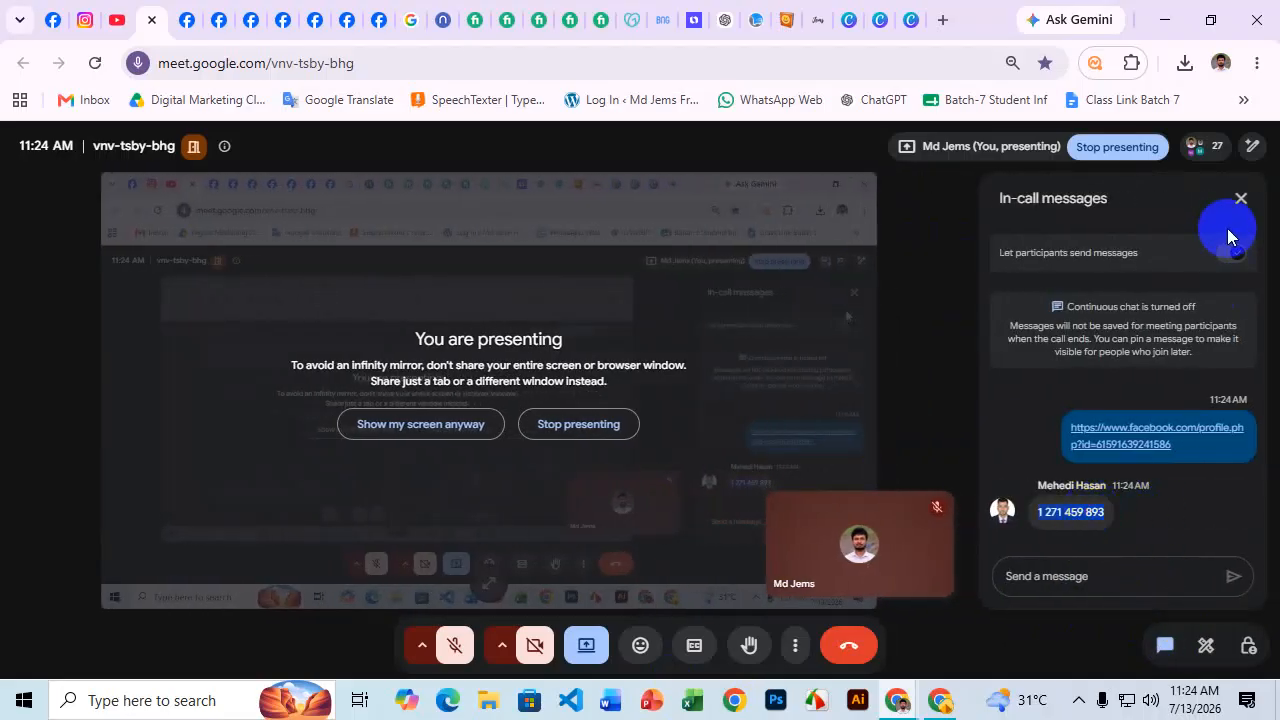
left_click(1240, 198)
Launch AnyDesk and connect to the remote desk using the copied ID.
left_click(158, 697)
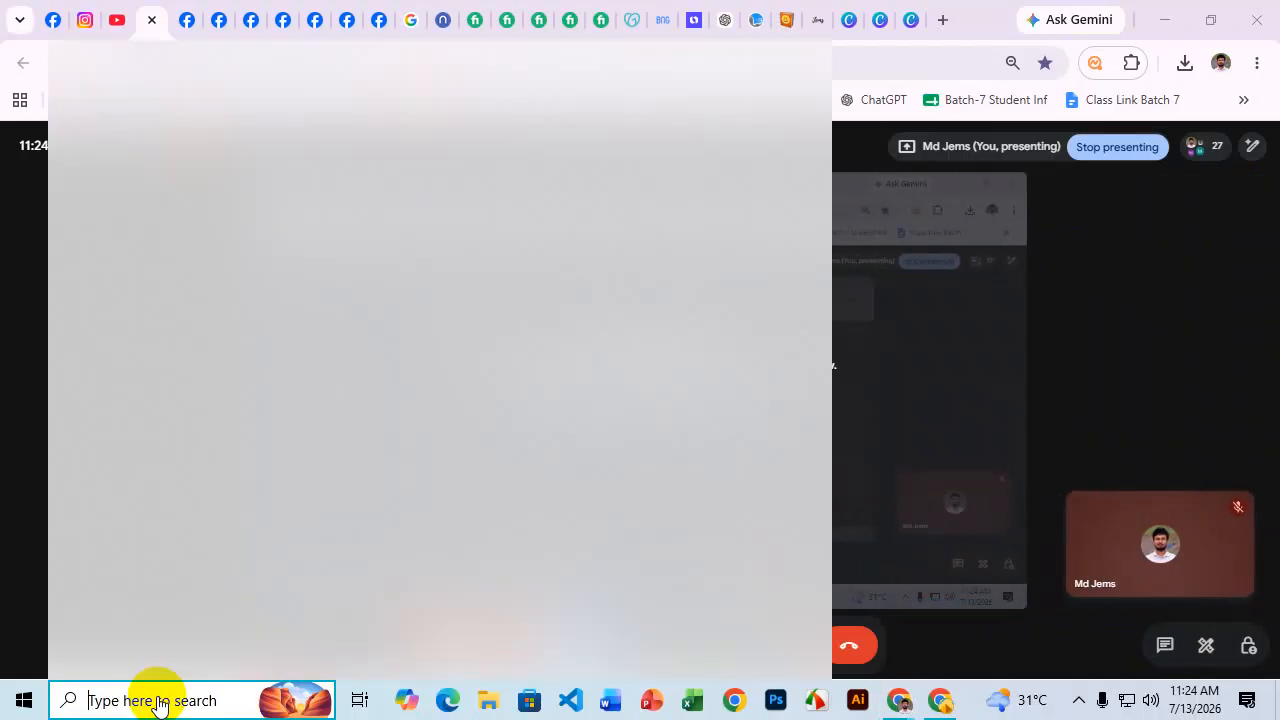
type("any")
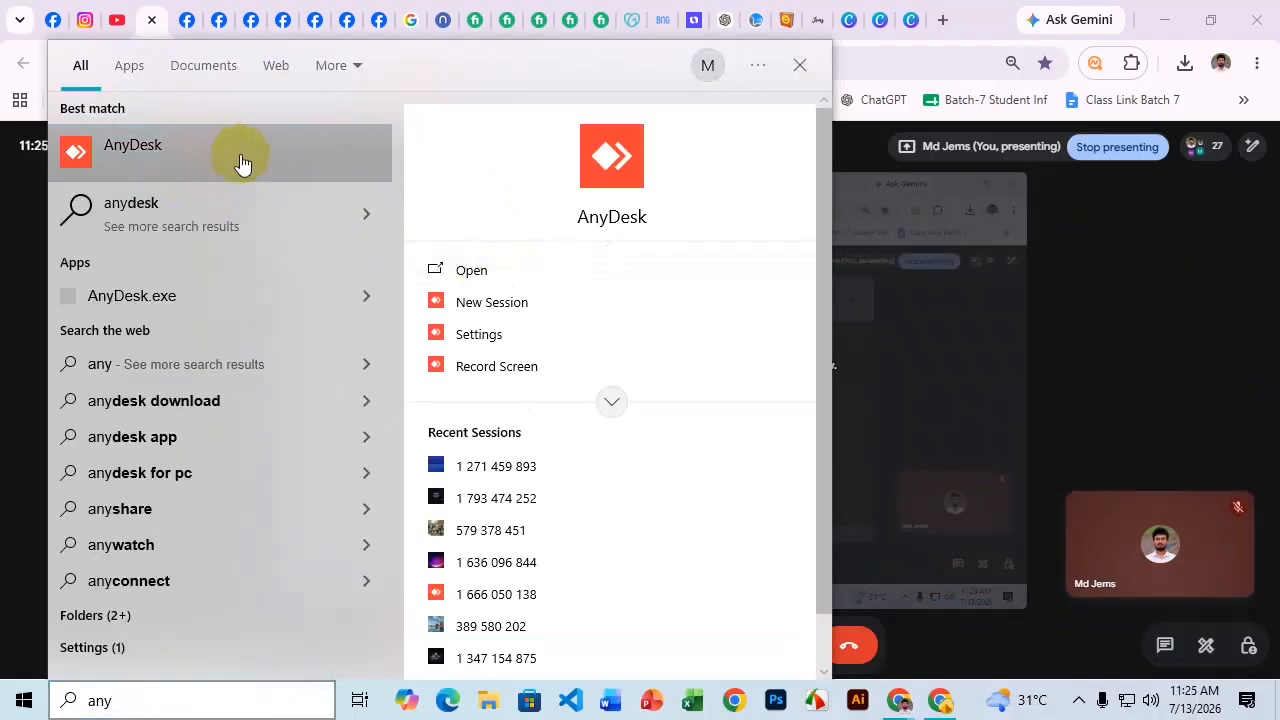
left_click(240, 163)
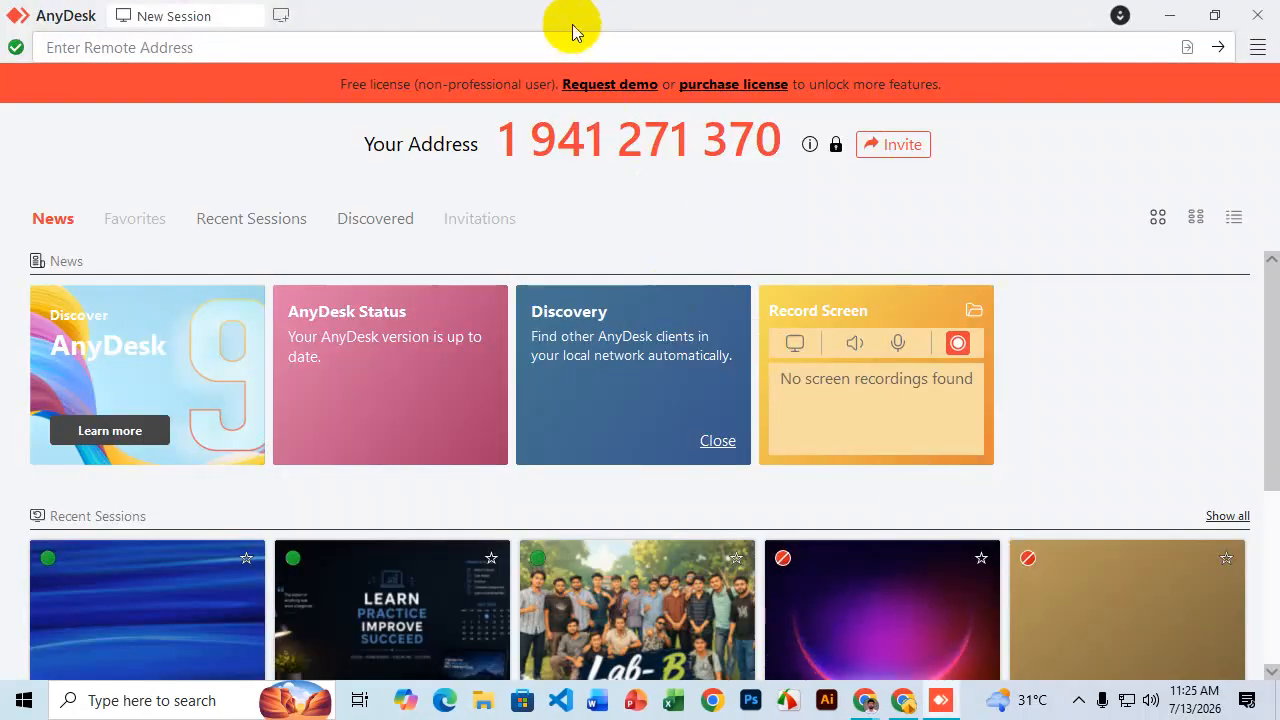
left_click(562, 44)
key("ctrl+v")
key("Return")
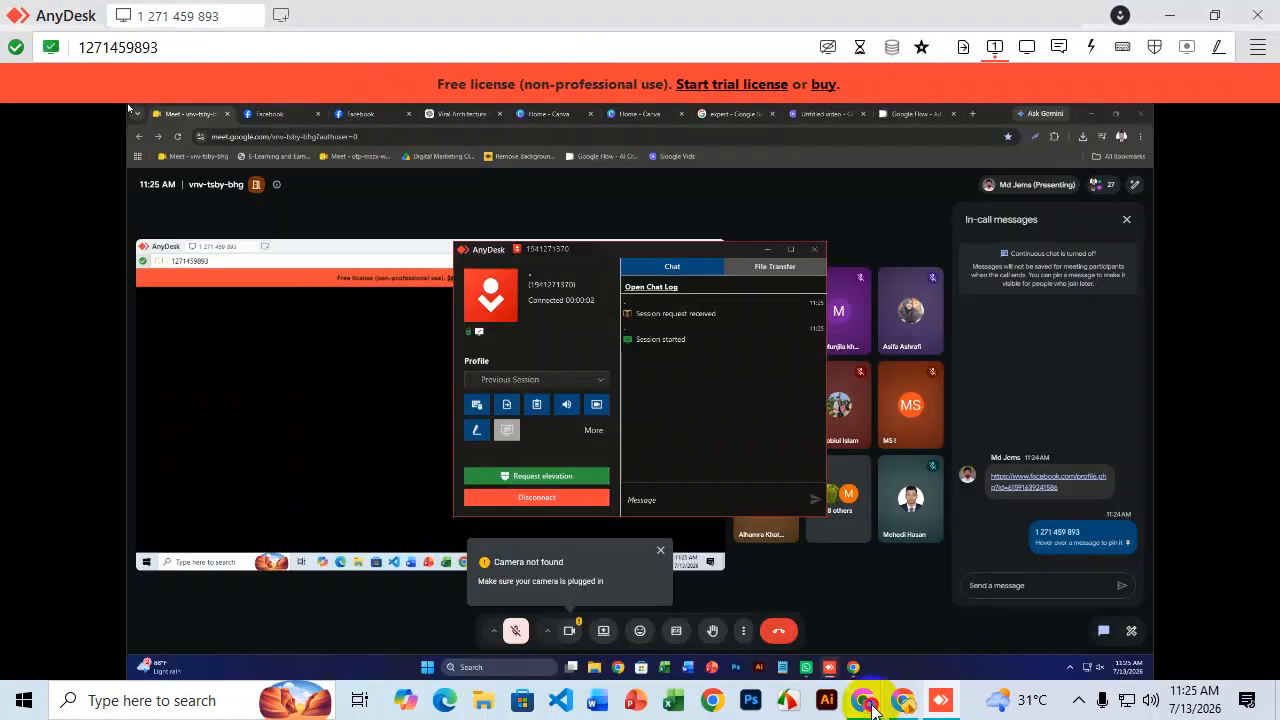
Bring the local Chrome window forward and show the SaleUmbrella Facebook page tab.
mouse_move(870, 705)
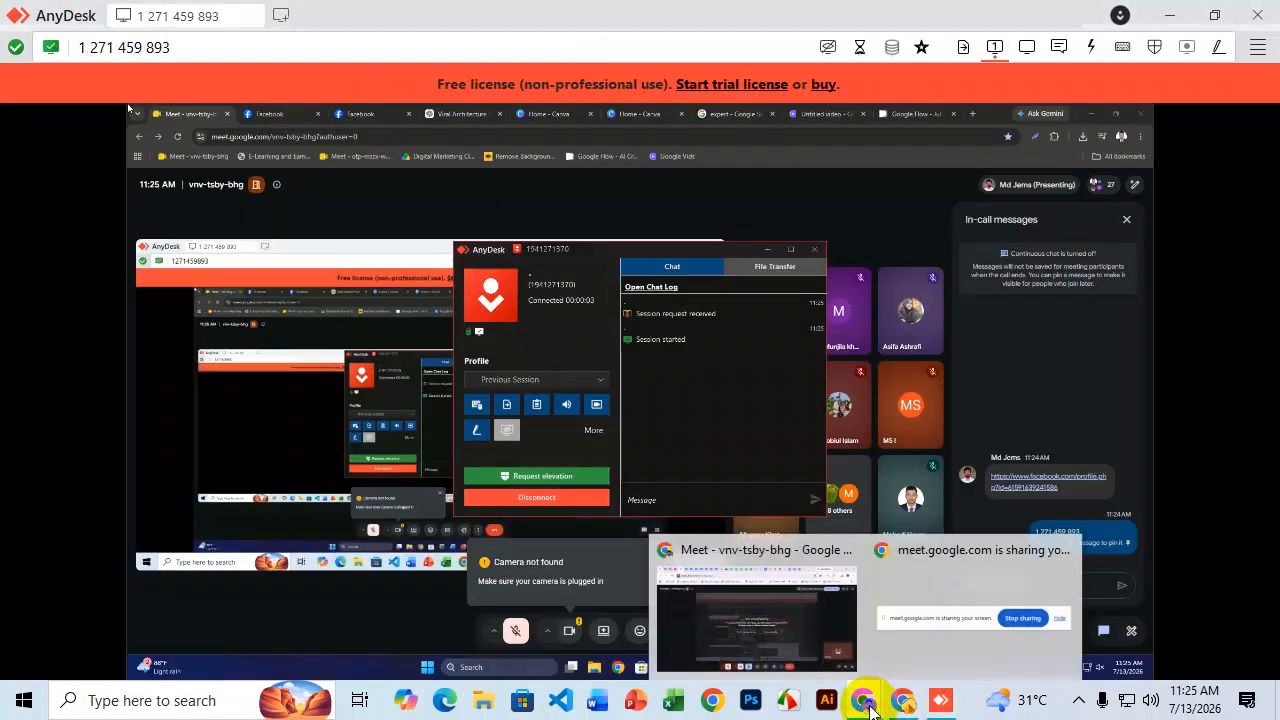
left_click(777, 632)
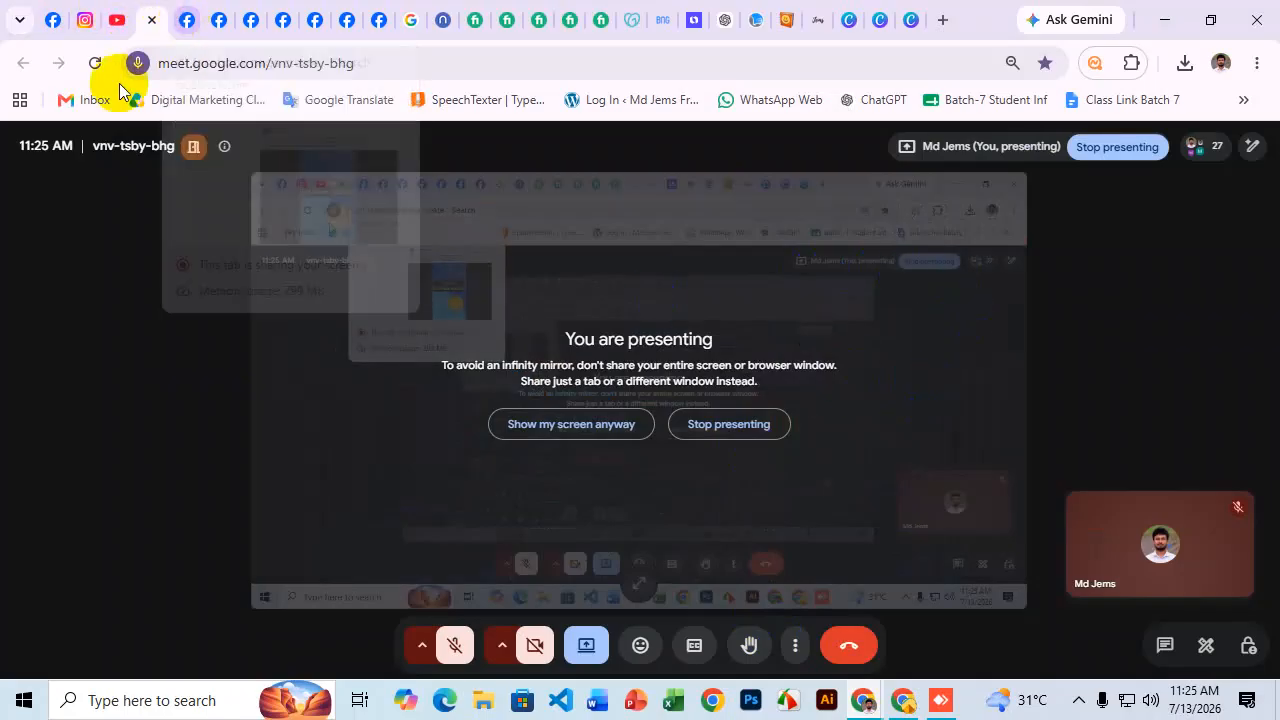
left_click(55, 25)
scroll(800, 420, "down", 1)
scroll(777, 420, "up", 1)
scroll(929, 490, "down", 1)
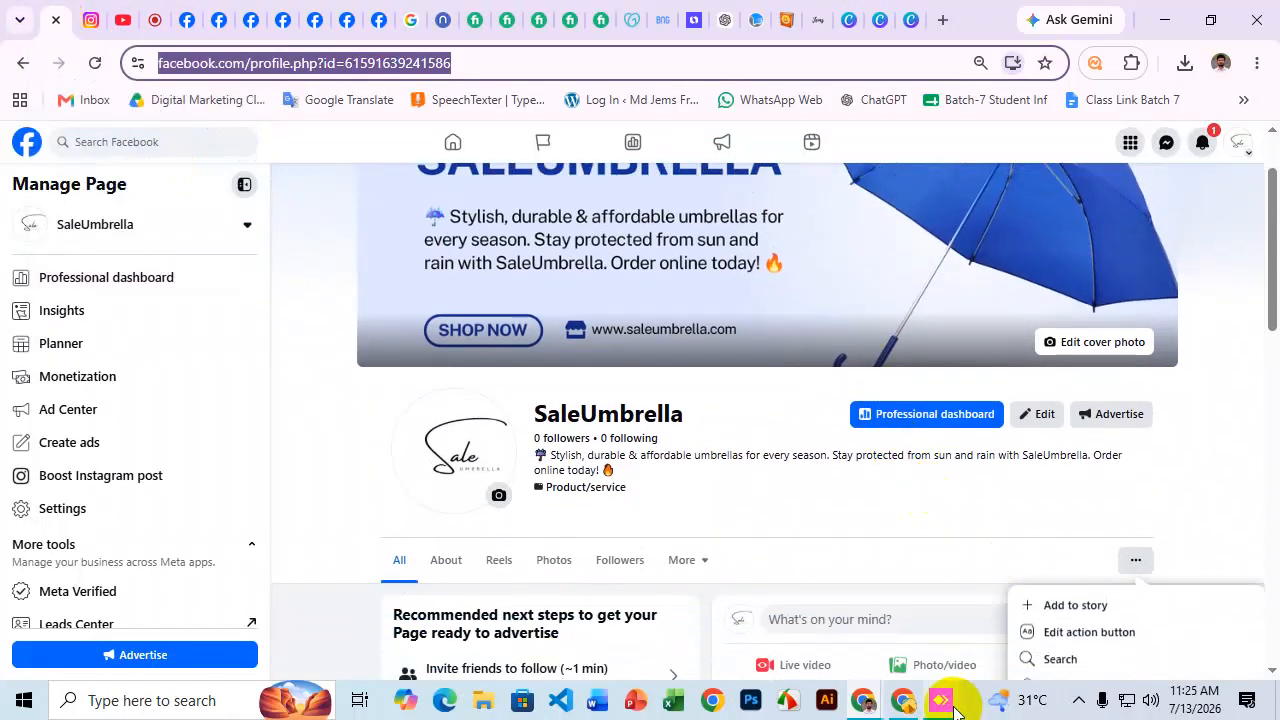
Show the SaleUmbrella page in the remote browser, then return to the local Facebook window.
left_click(940, 700)
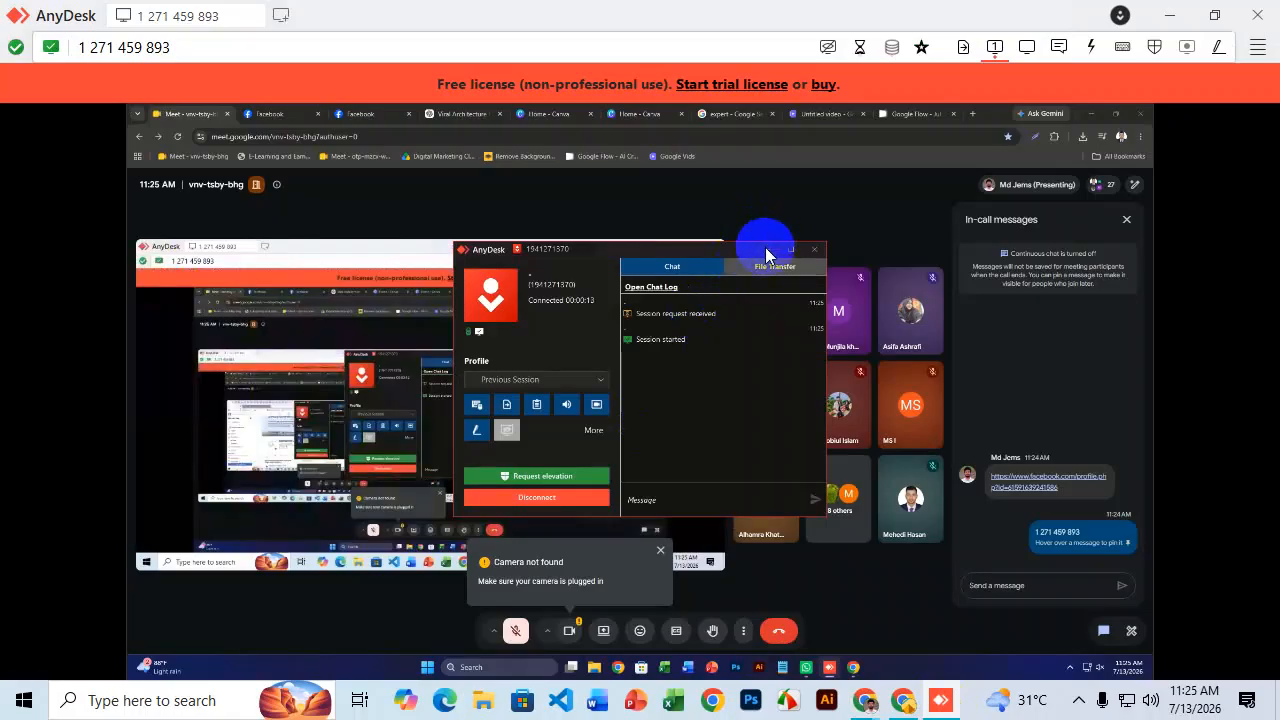
left_click(360, 114)
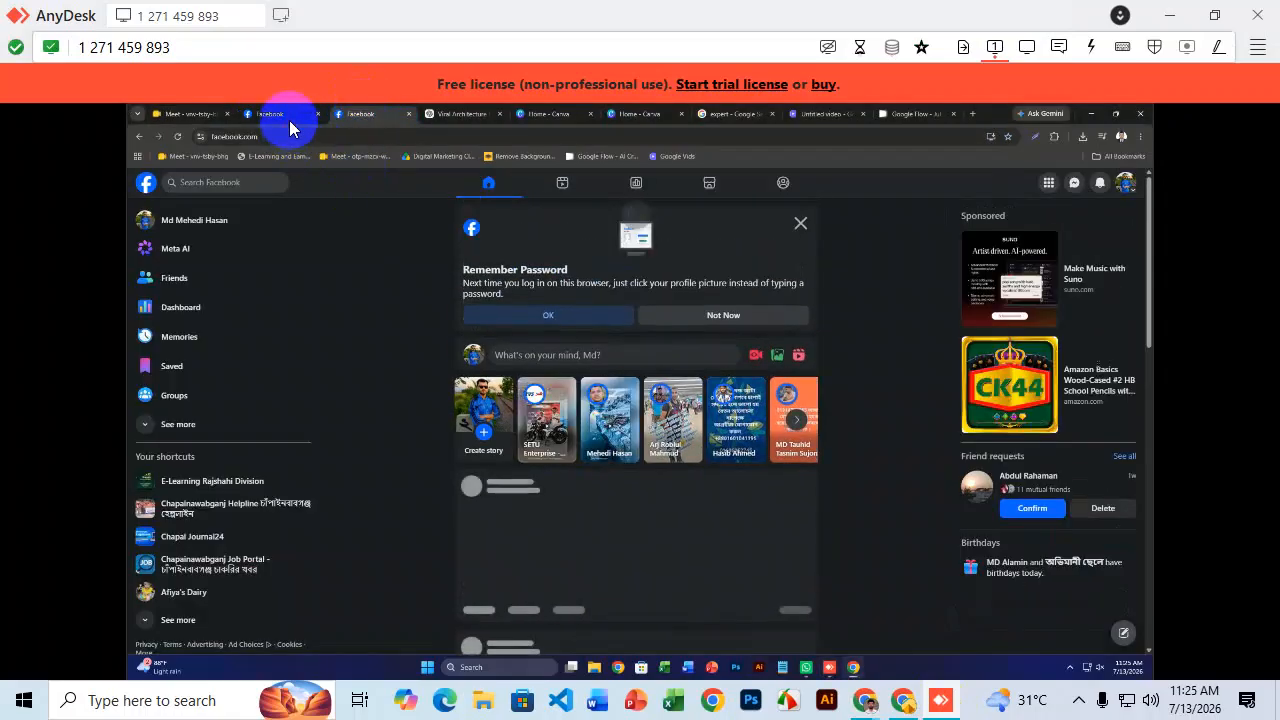
left_click(288, 116)
left_click(812, 422)
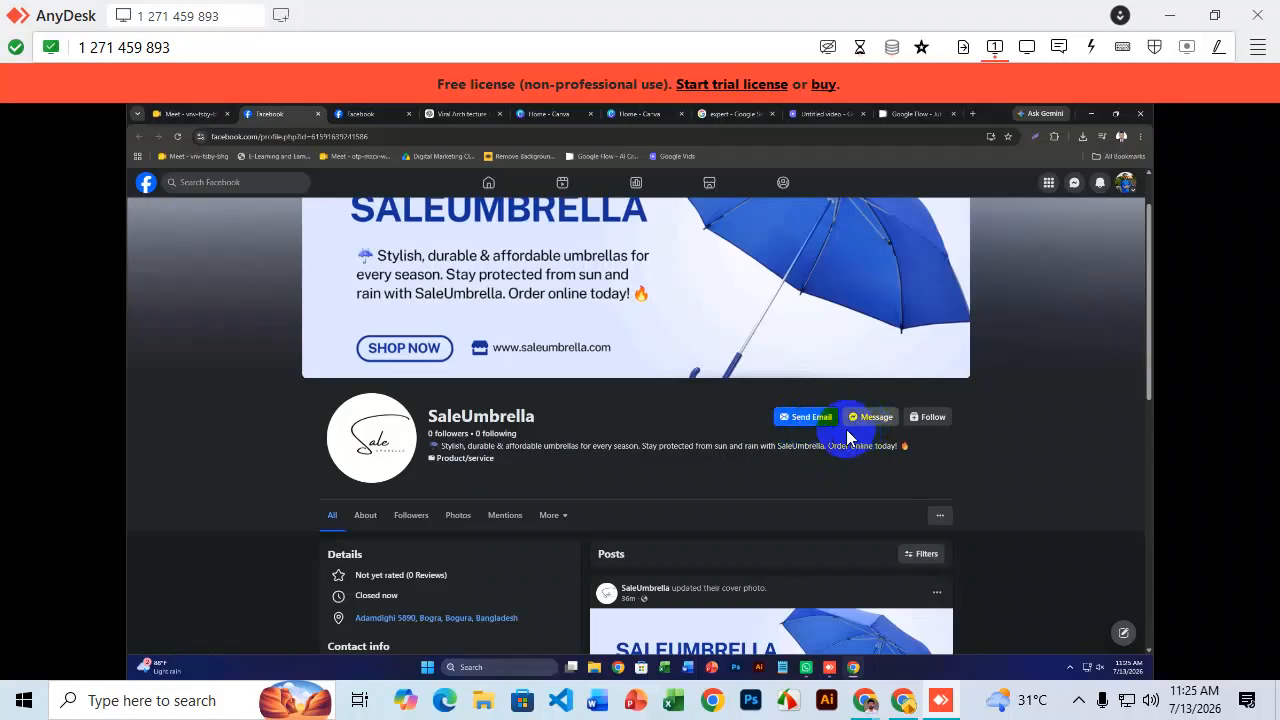
mouse_move(862, 705)
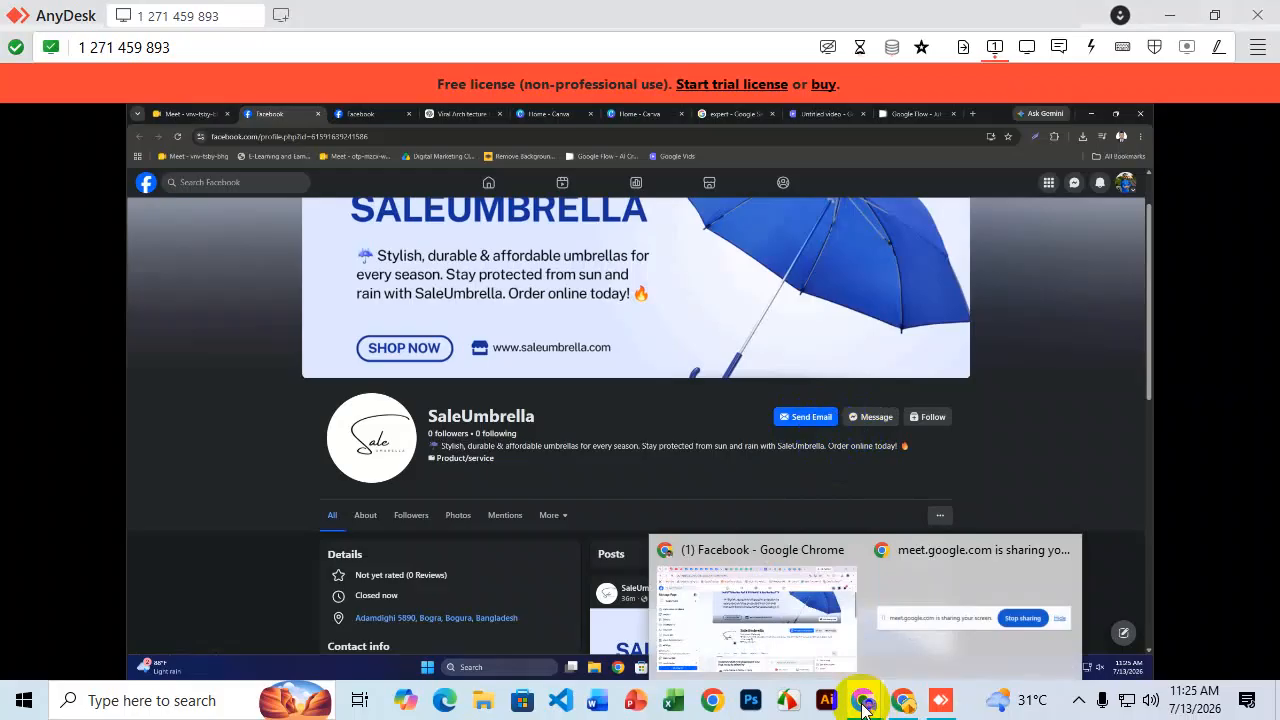
left_click(752, 646)
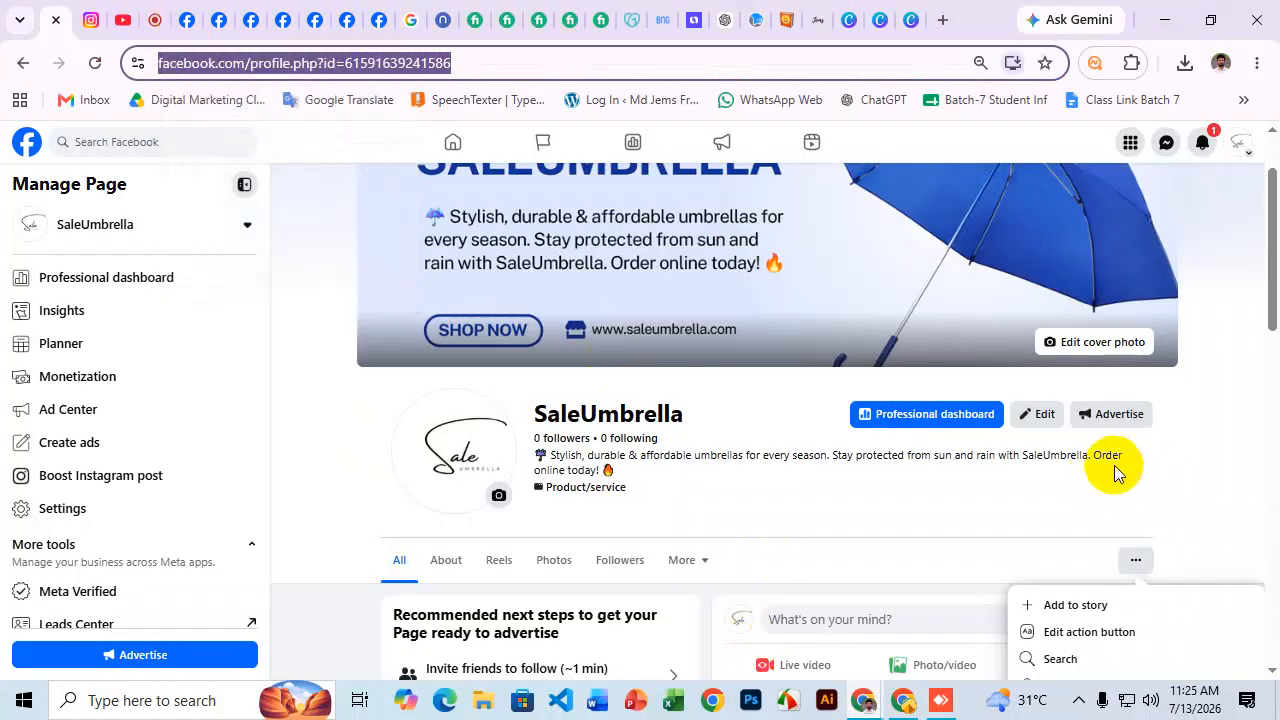
scroll(1117, 473, "down", 2)
left_click(1105, 431)
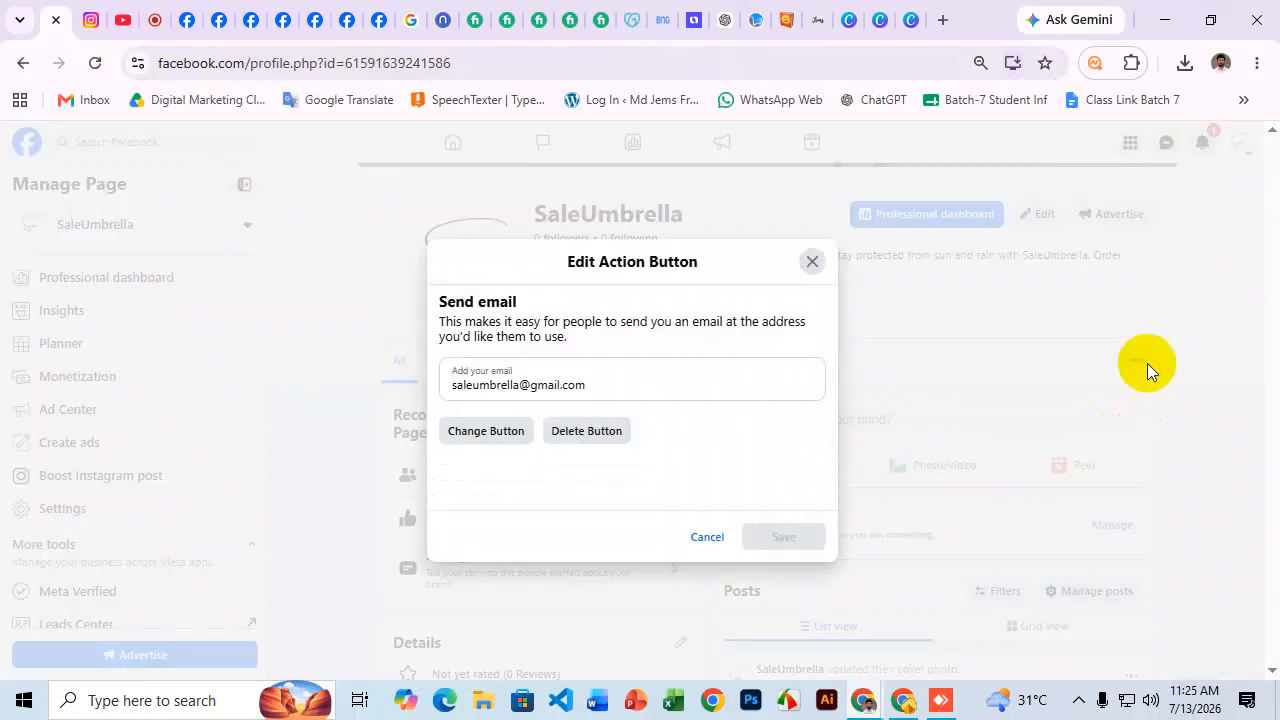
left_click(500, 431)
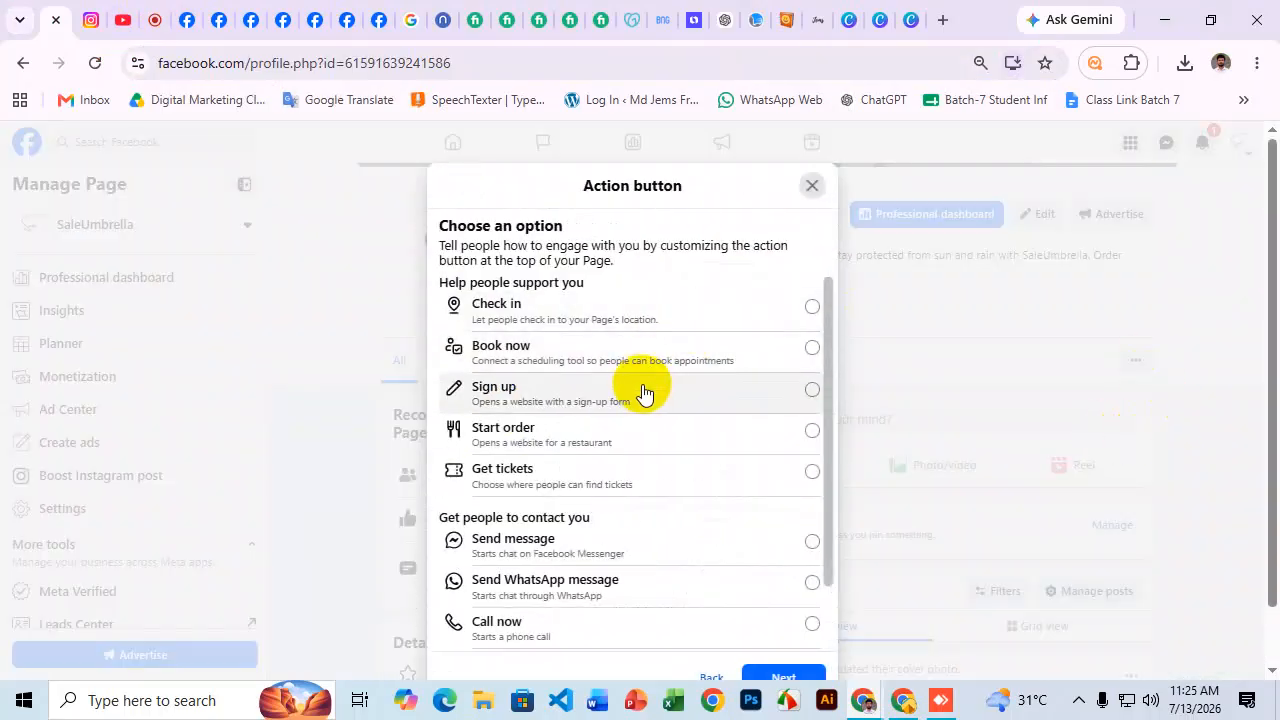
scroll(586, 446, "down", 2)
scroll(615, 420, "down", 1)
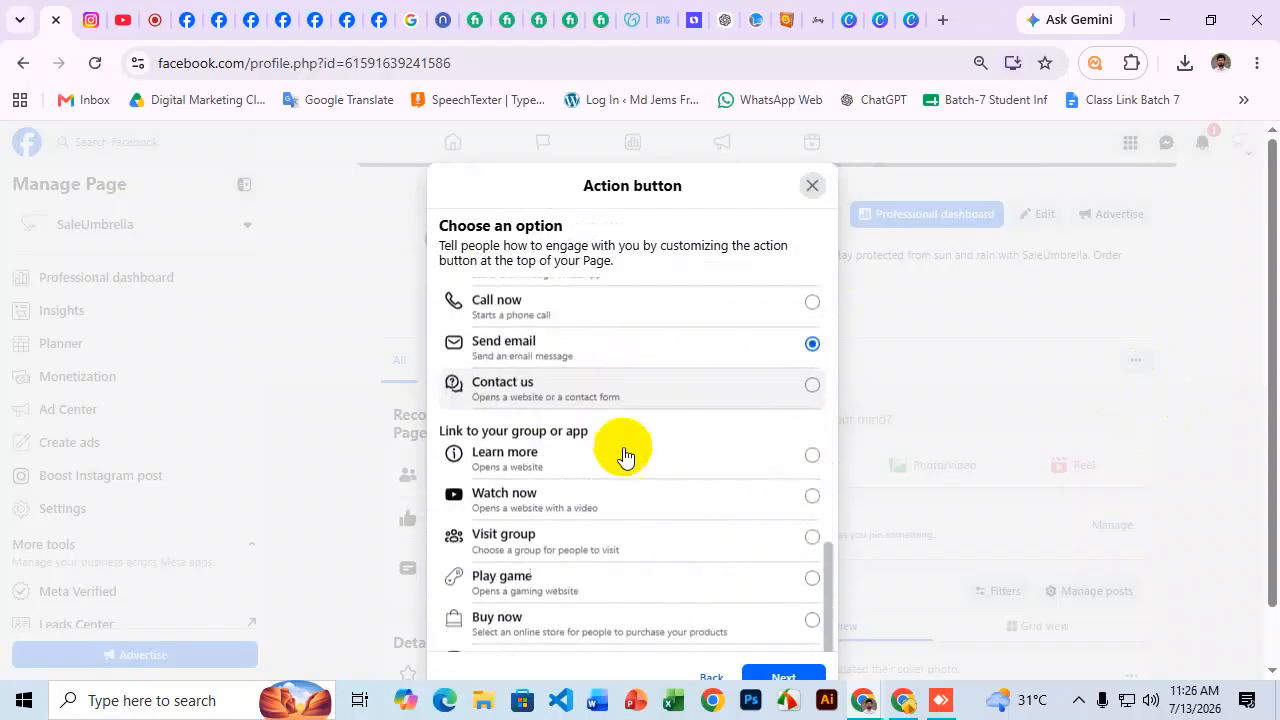
scroll(624, 455, "down", 2)
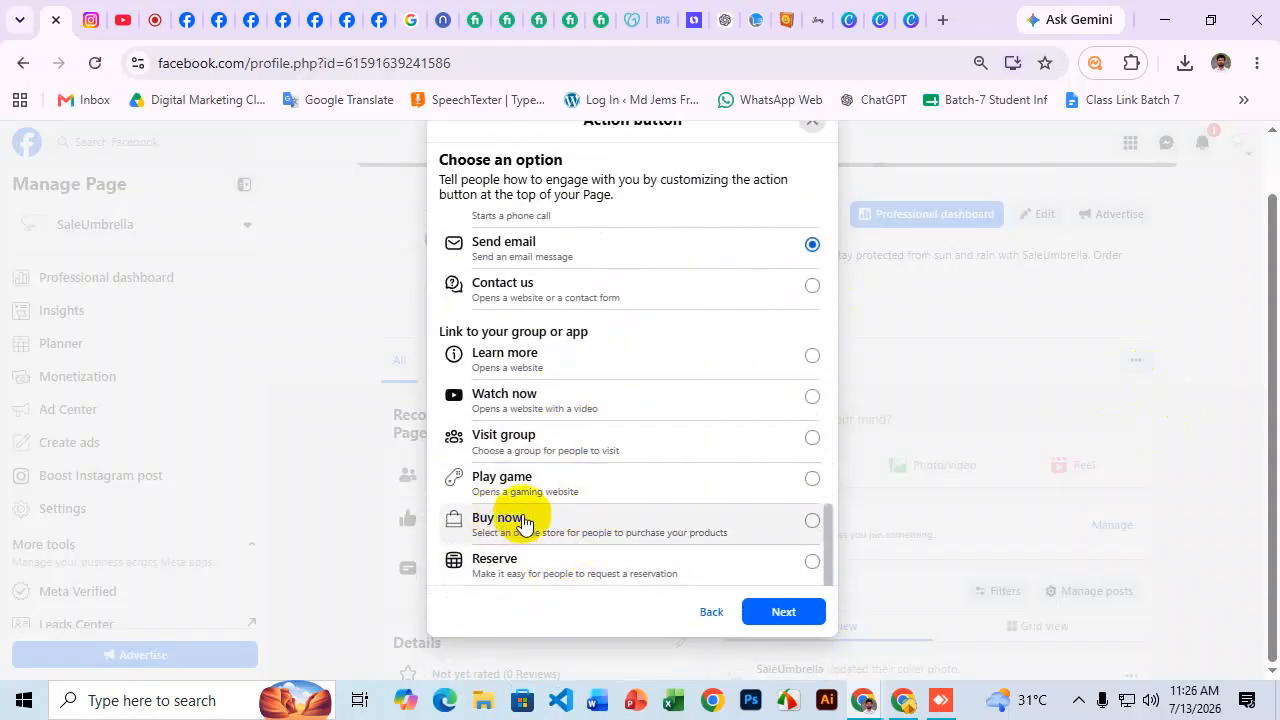
scroll(600, 440, "up", 3)
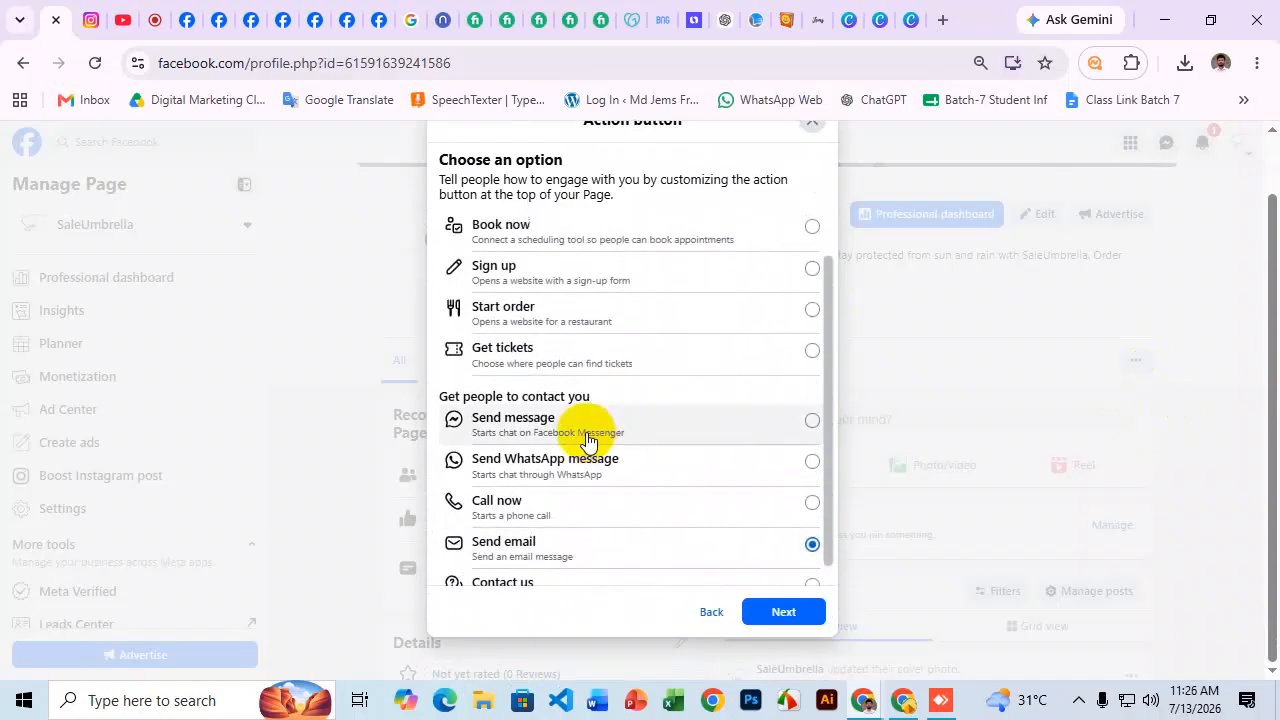
scroll(588, 441, "up", 3)
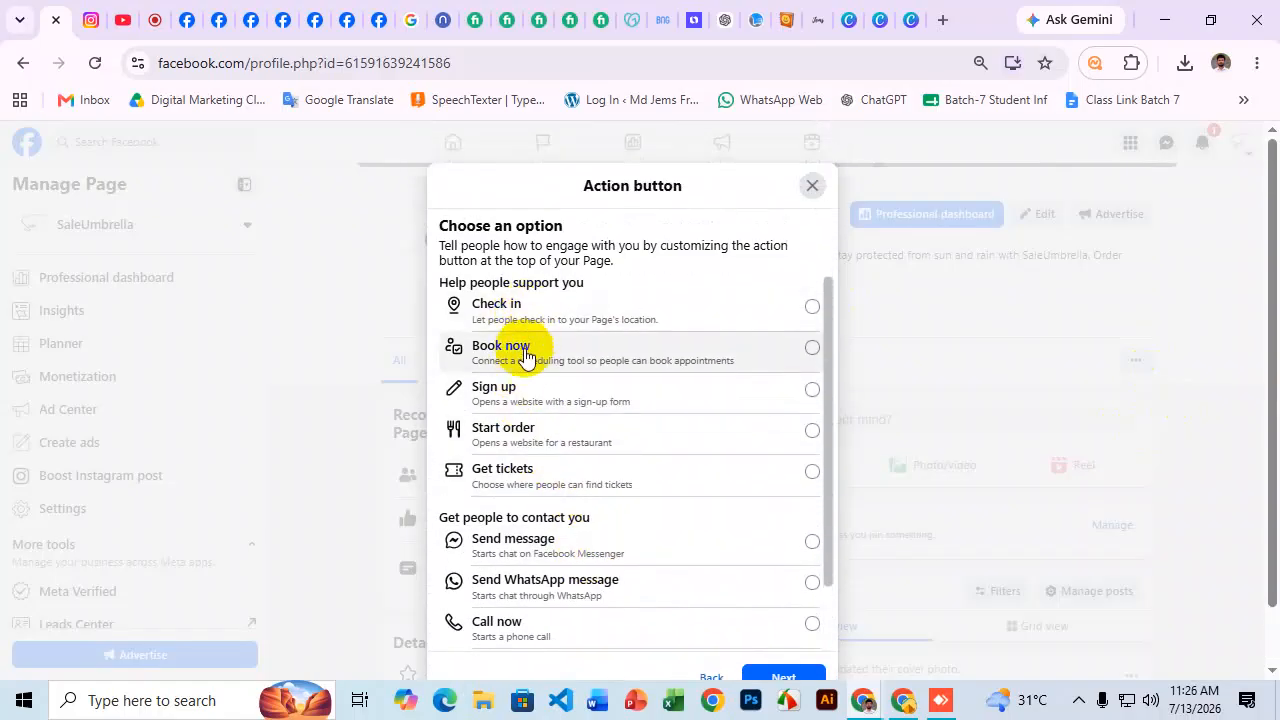
scroll(528, 390, "down", 2)
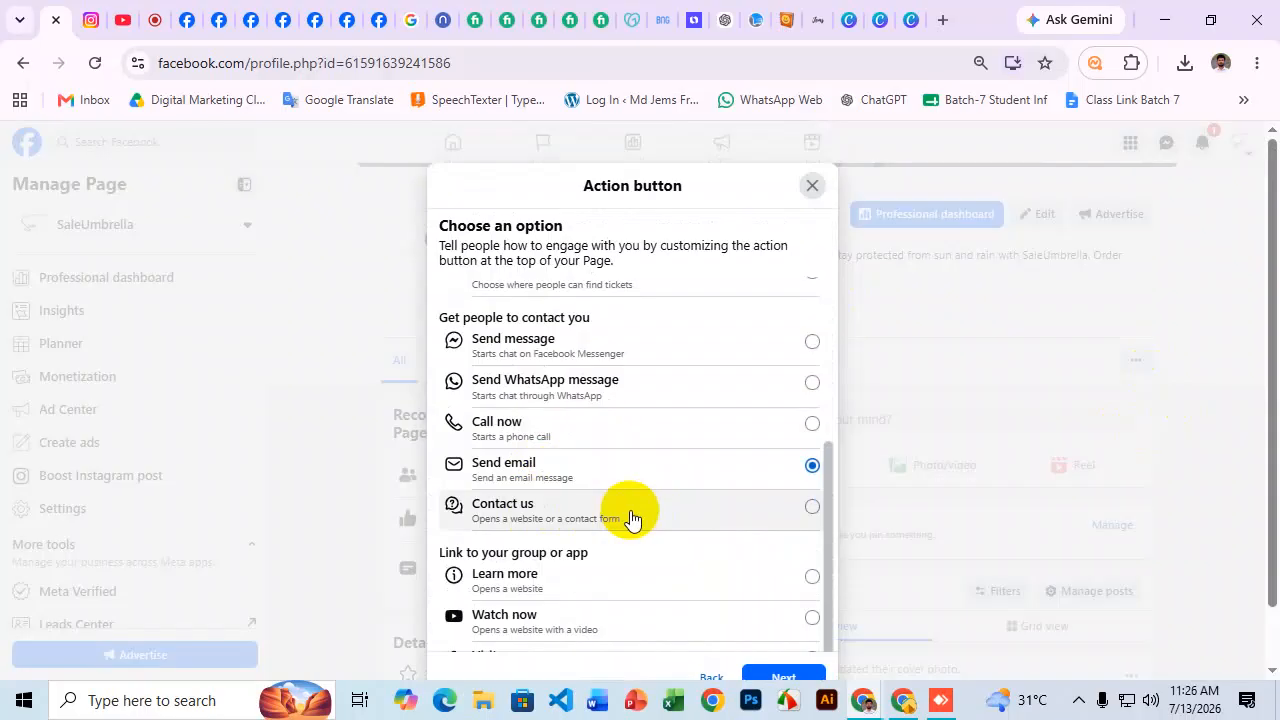
left_click(810, 187)
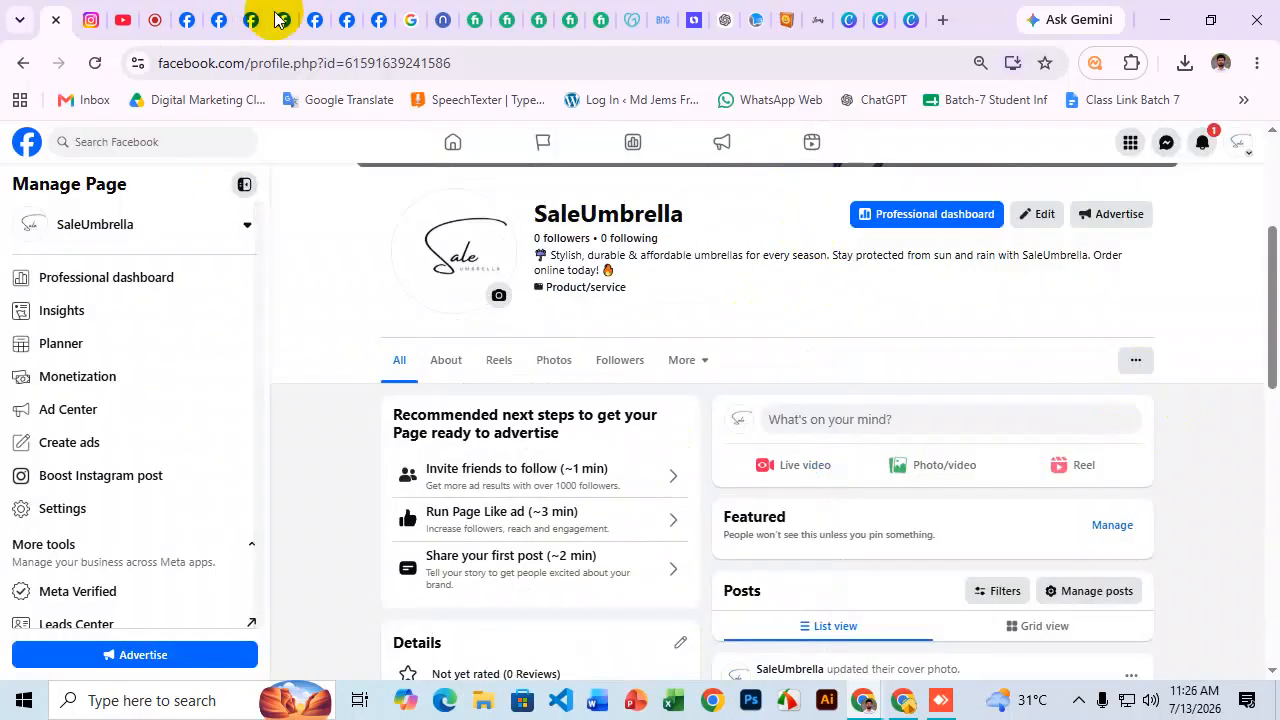
scroll(651, 251, "up", 2)
Go to Settings & privacy > Settings and choose Page setup for SaleUmbrella.
left_click(1238, 143)
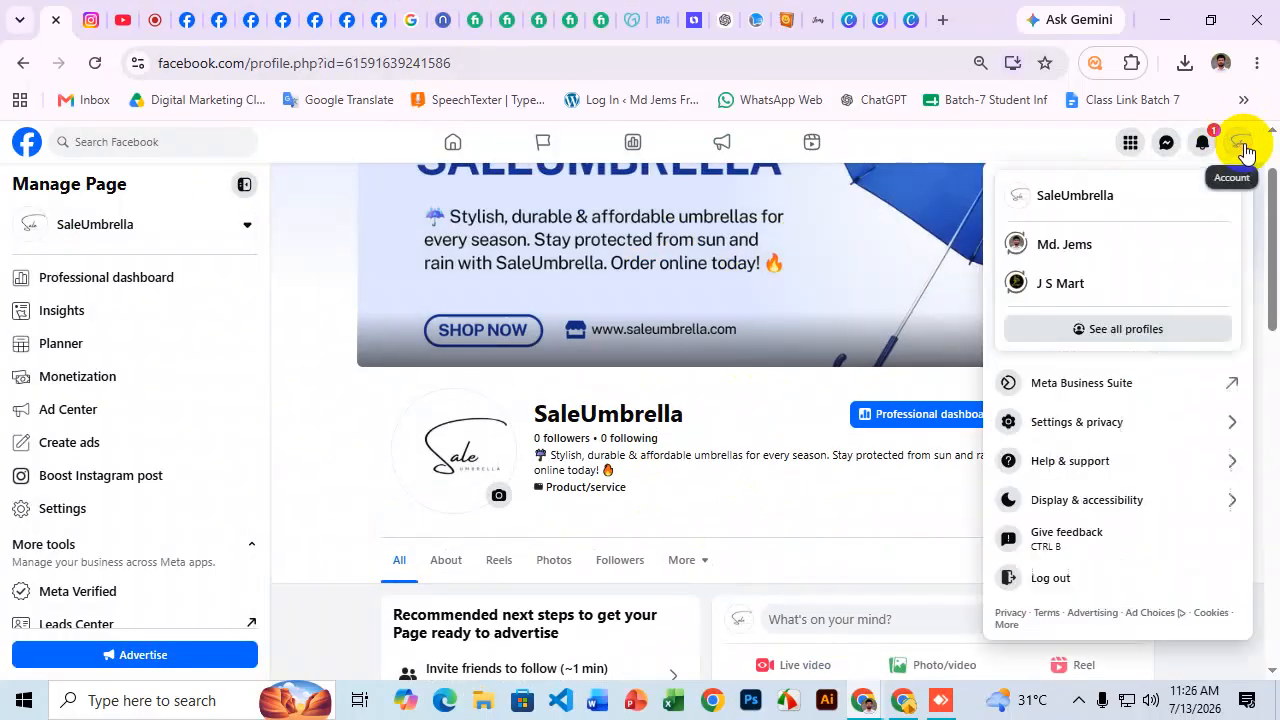
left_click(765, 485)
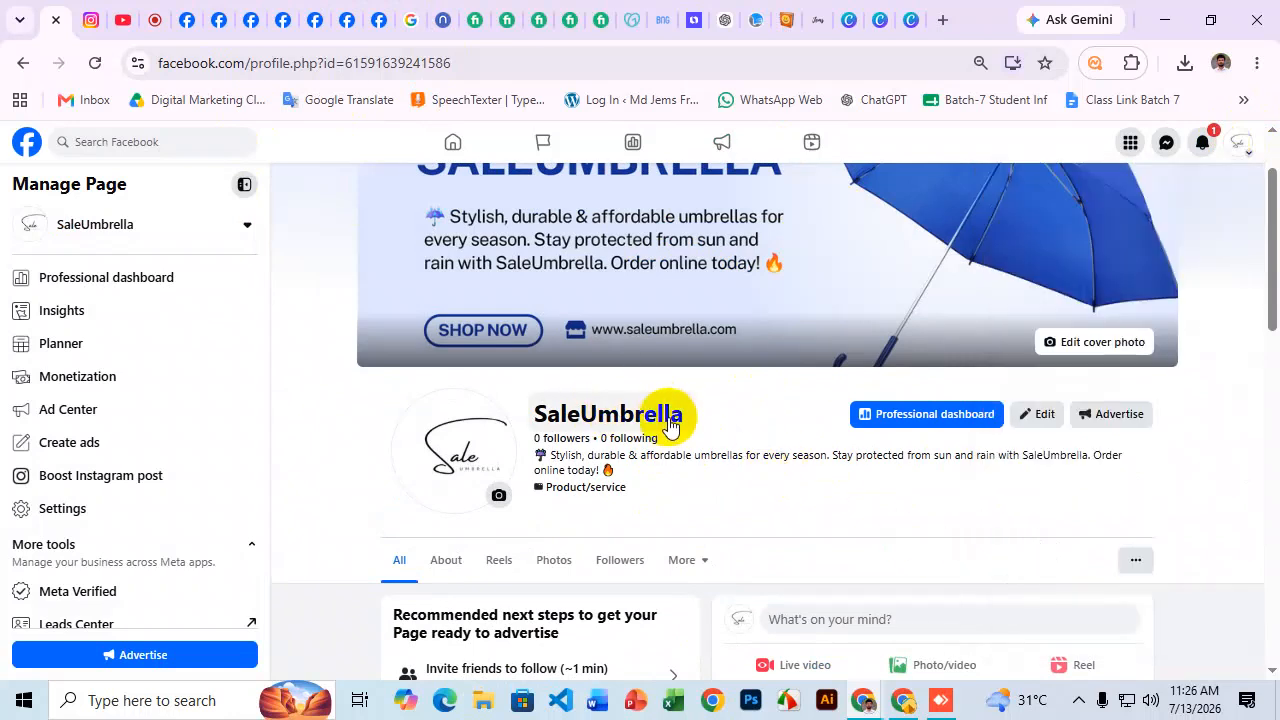
left_click_drag(248, 63, 466, 69)
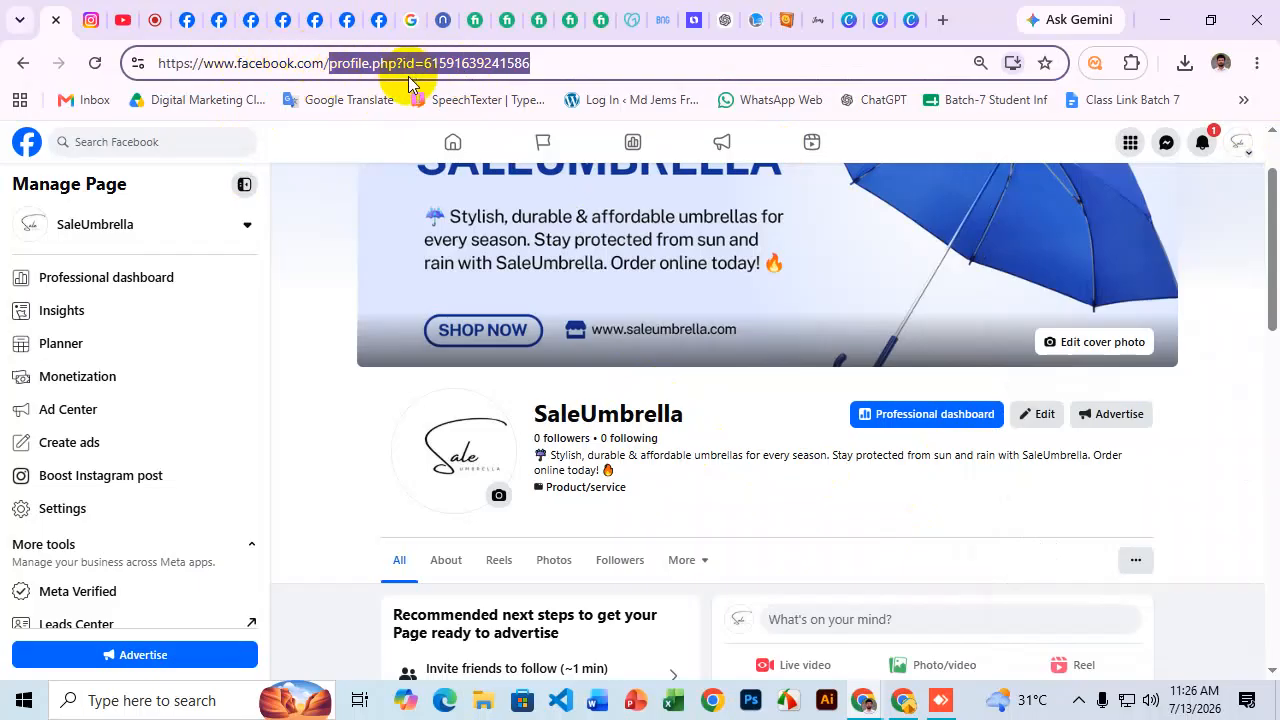
left_click(1240, 148)
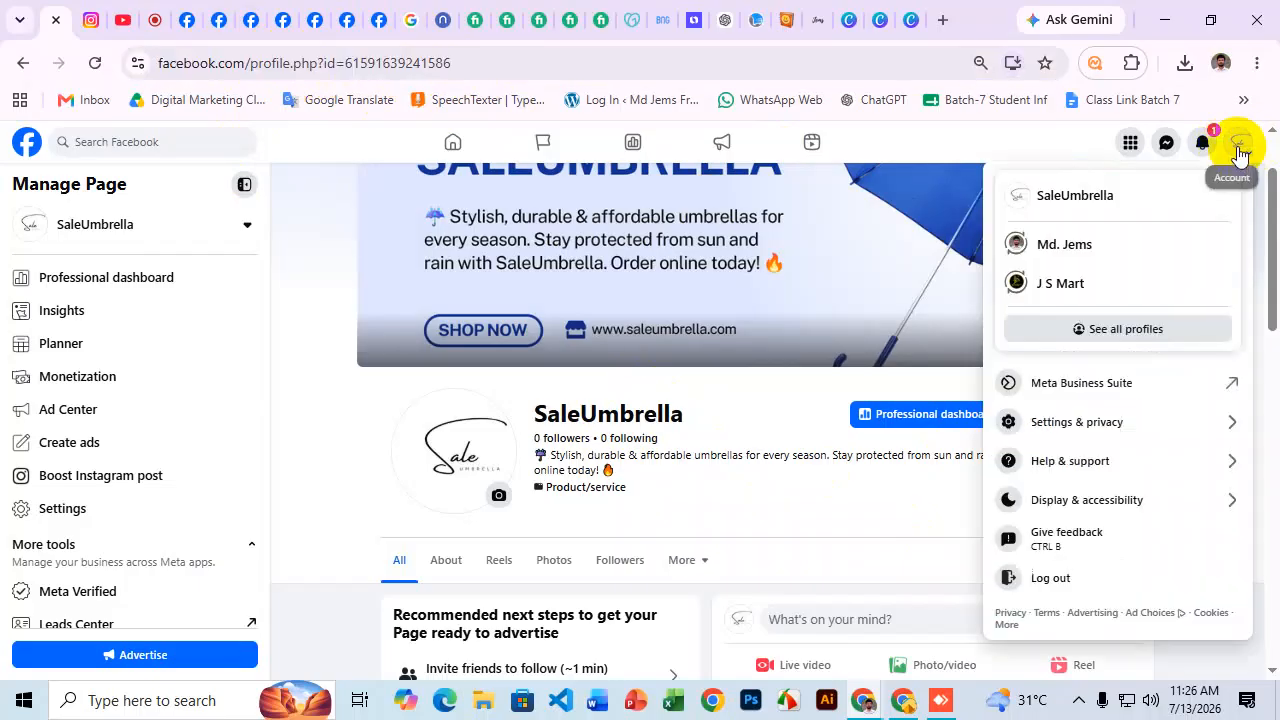
left_click(1078, 422)
left_click(1070, 232)
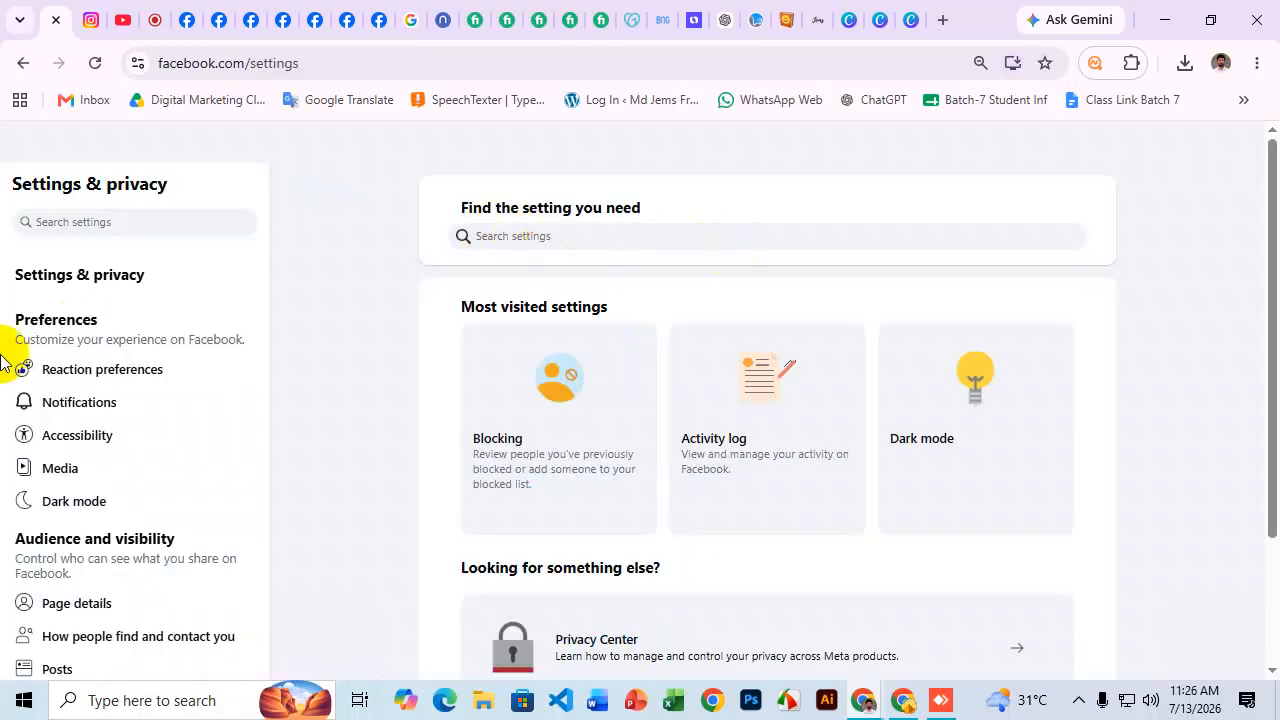
scroll(166, 354, "down", 8)
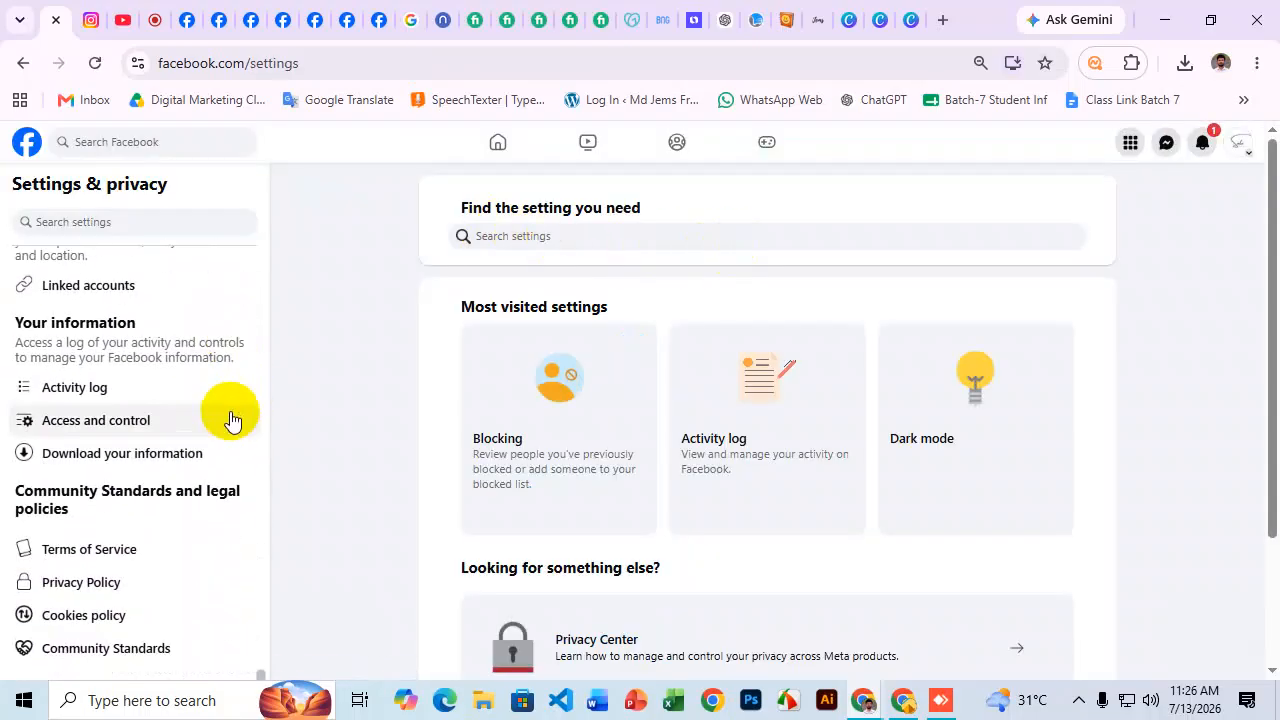
scroll(220, 425, "down", 1)
scroll(186, 437, "up", 5)
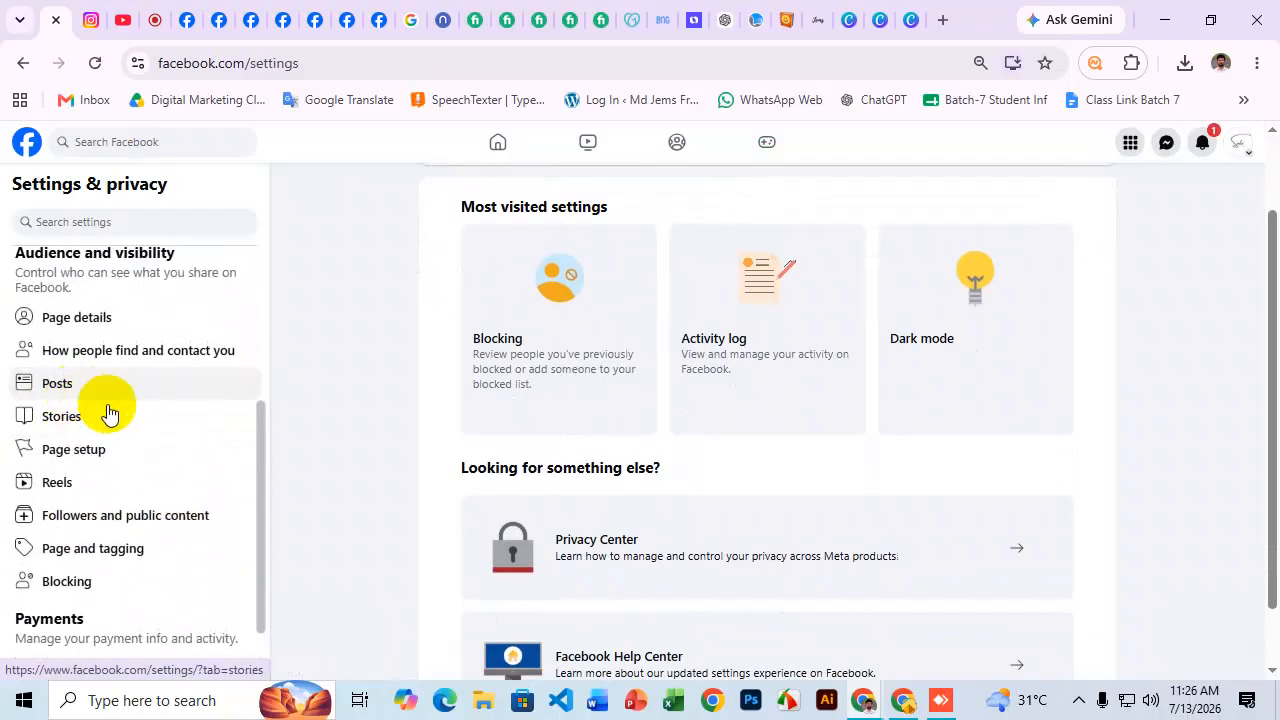
left_click(105, 455)
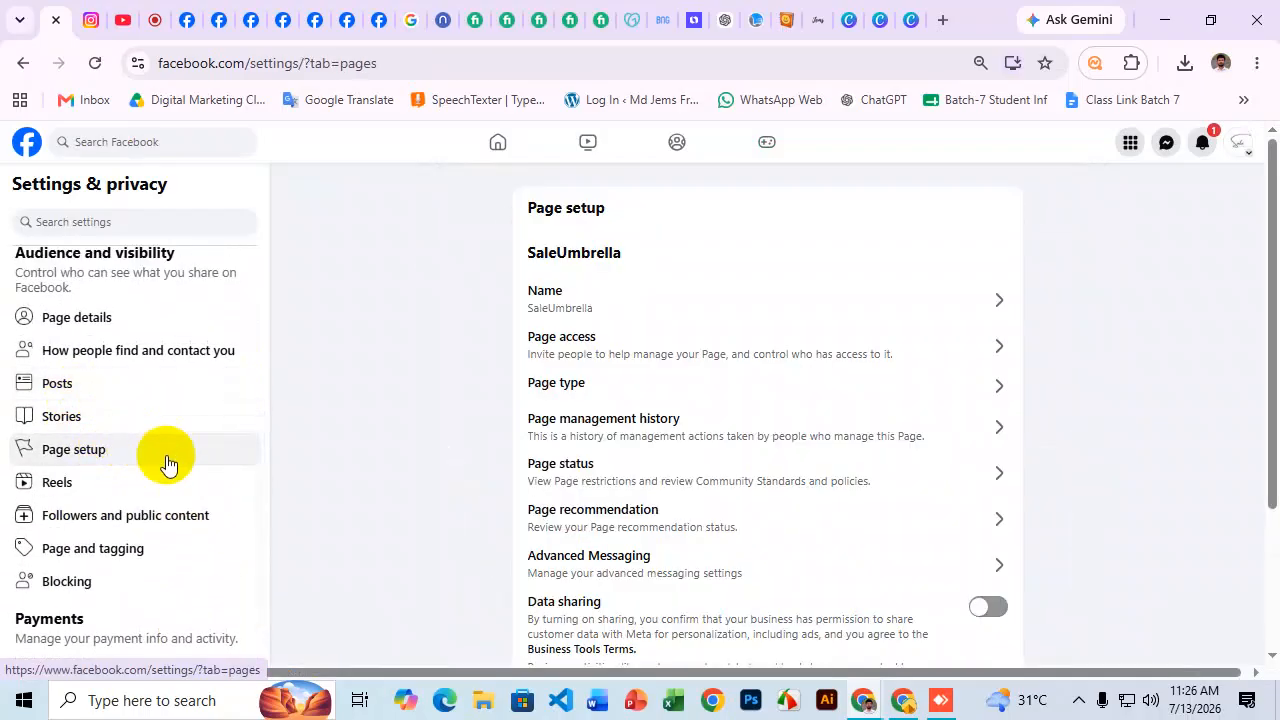
Open the Username setting and enter 'saleumbrella' in lowercase.
left_click(589, 300)
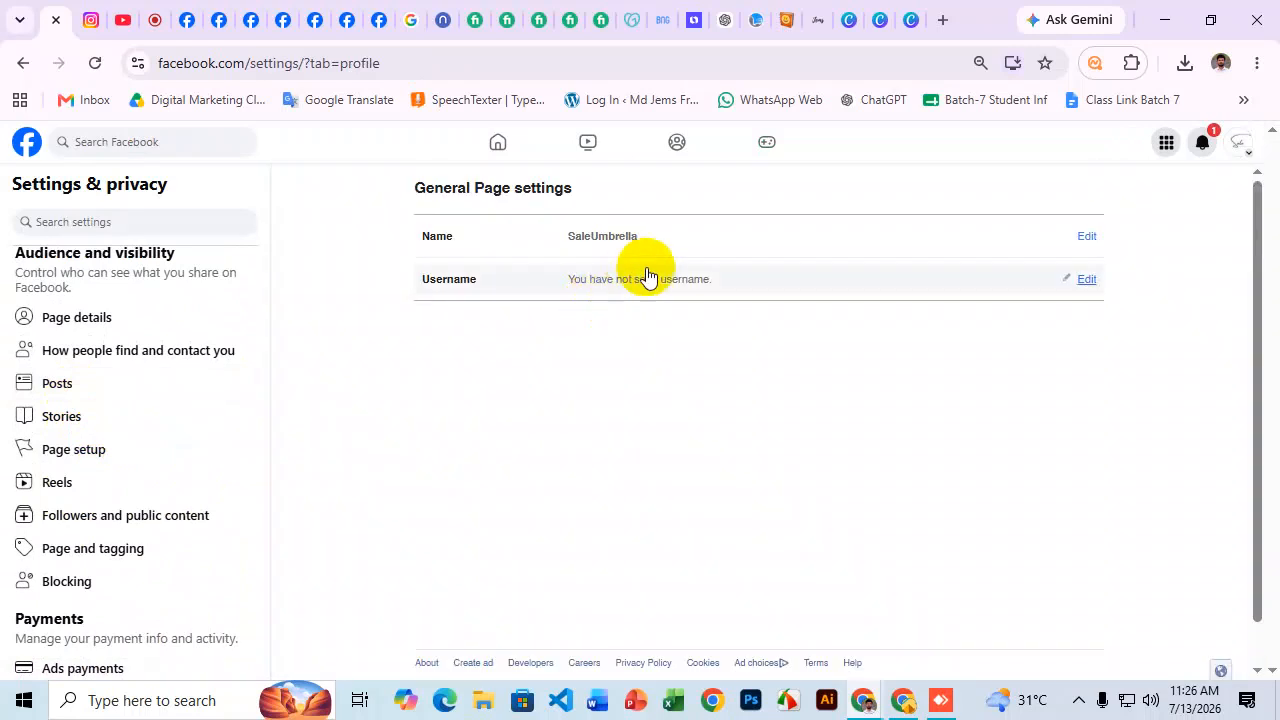
left_click(625, 297)
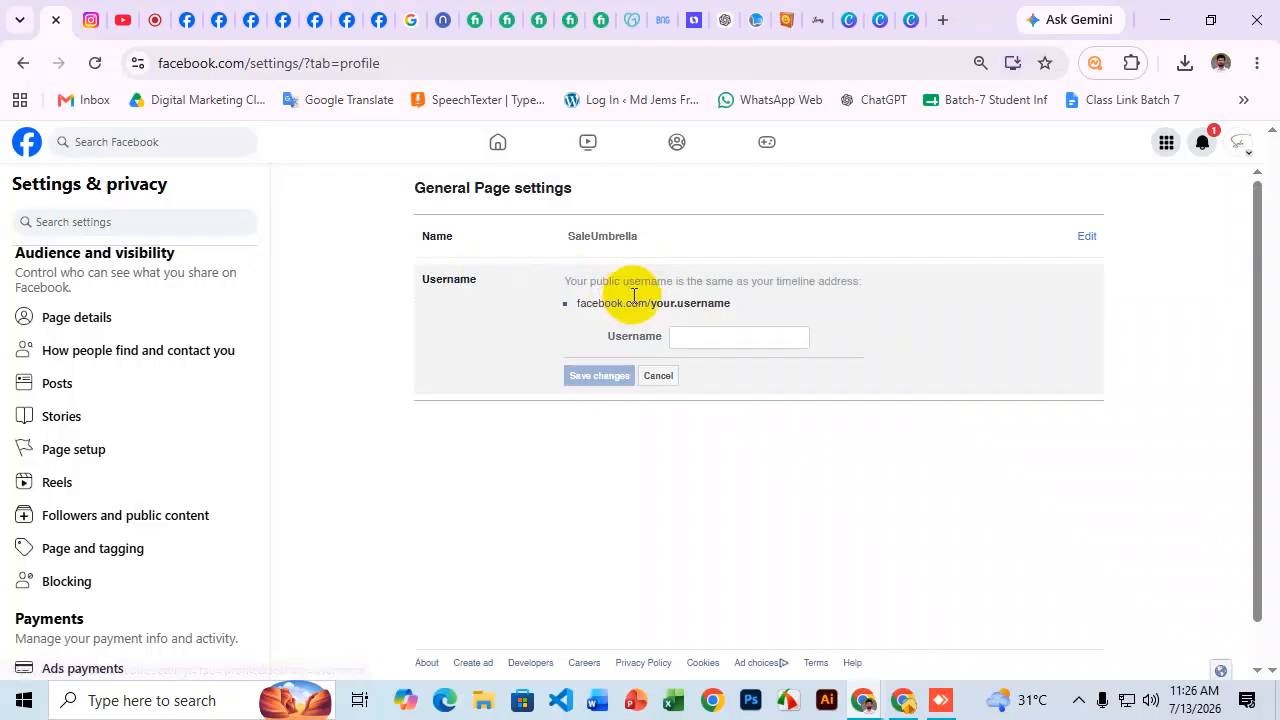
key("super+v")
scroll(660, 290, "down", 5)
left_click(624, 358)
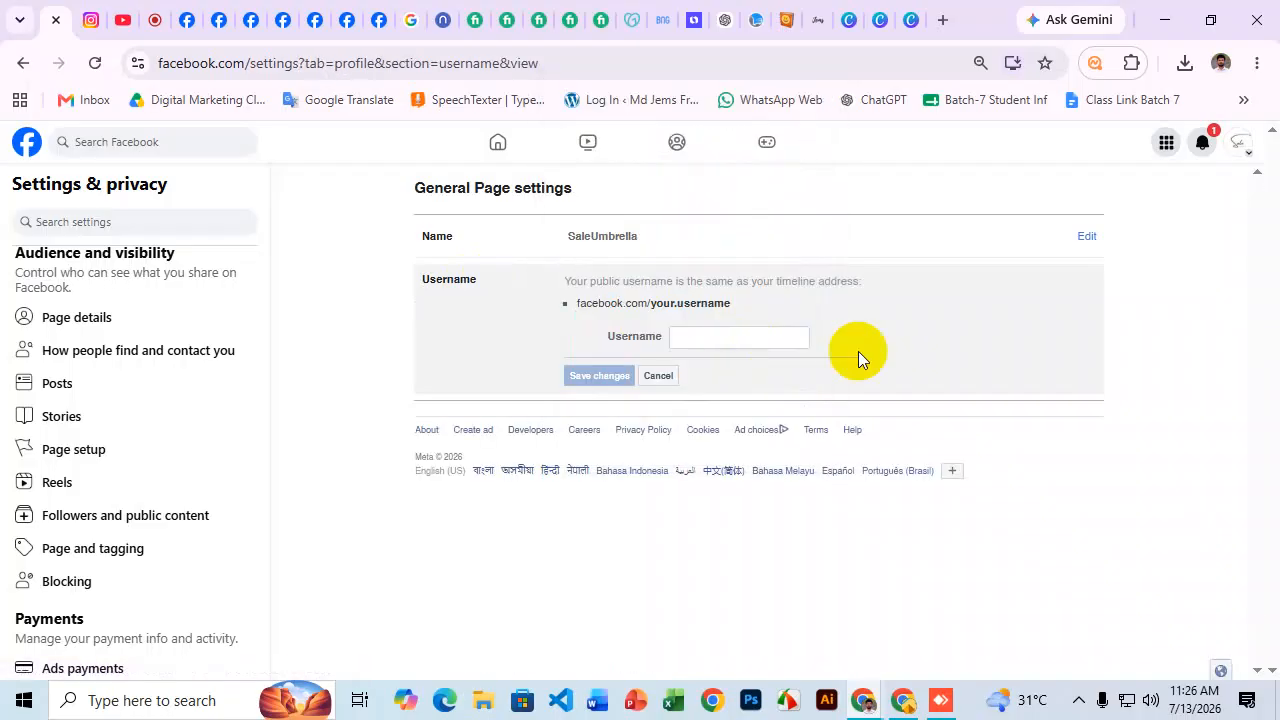
left_click(720, 337)
key("super+v")
scroll(745, 385, "down", 2)
left_click(735, 499)
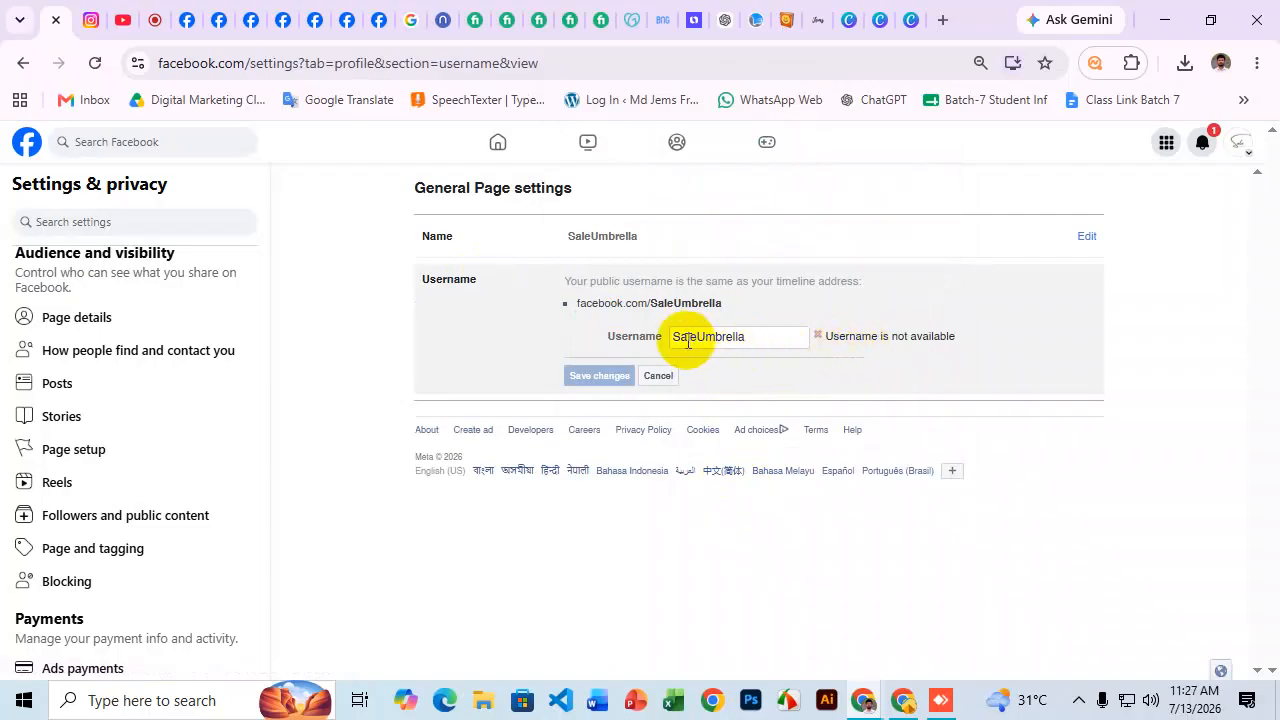
left_click_drag(679, 337, 651, 337)
type("s")
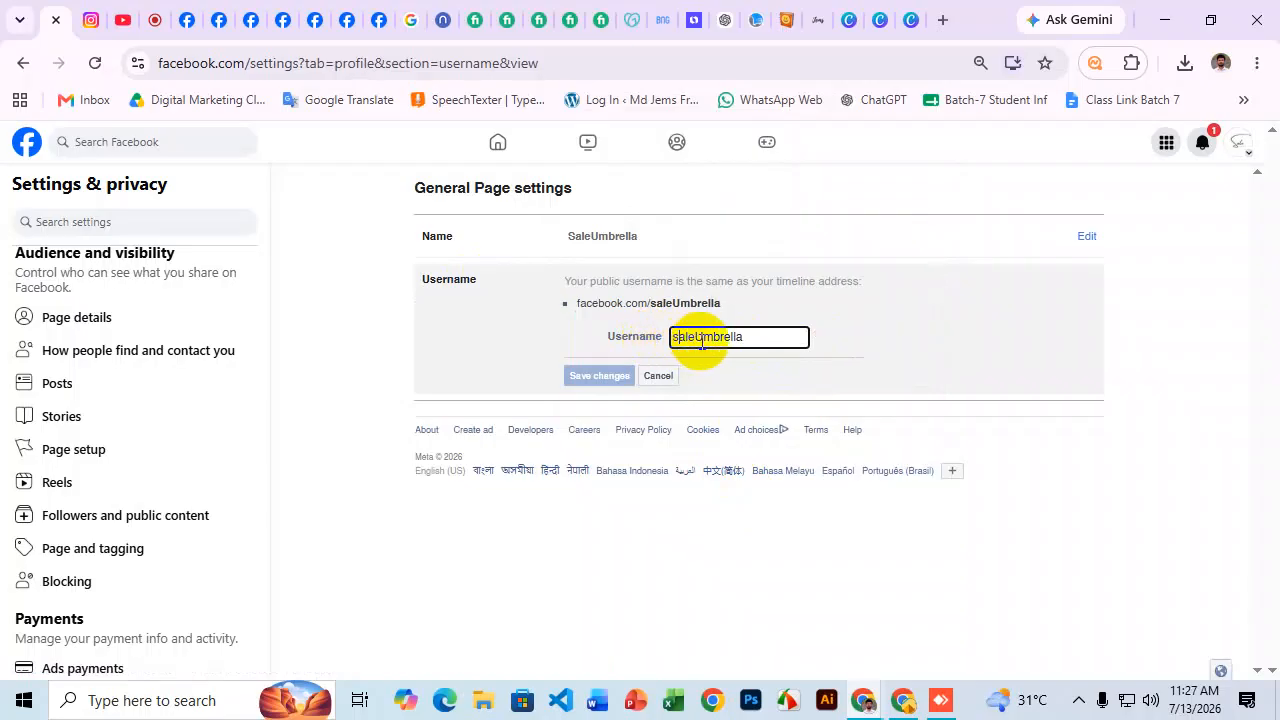
left_click(706, 337)
key("BackSpace")
type("u")
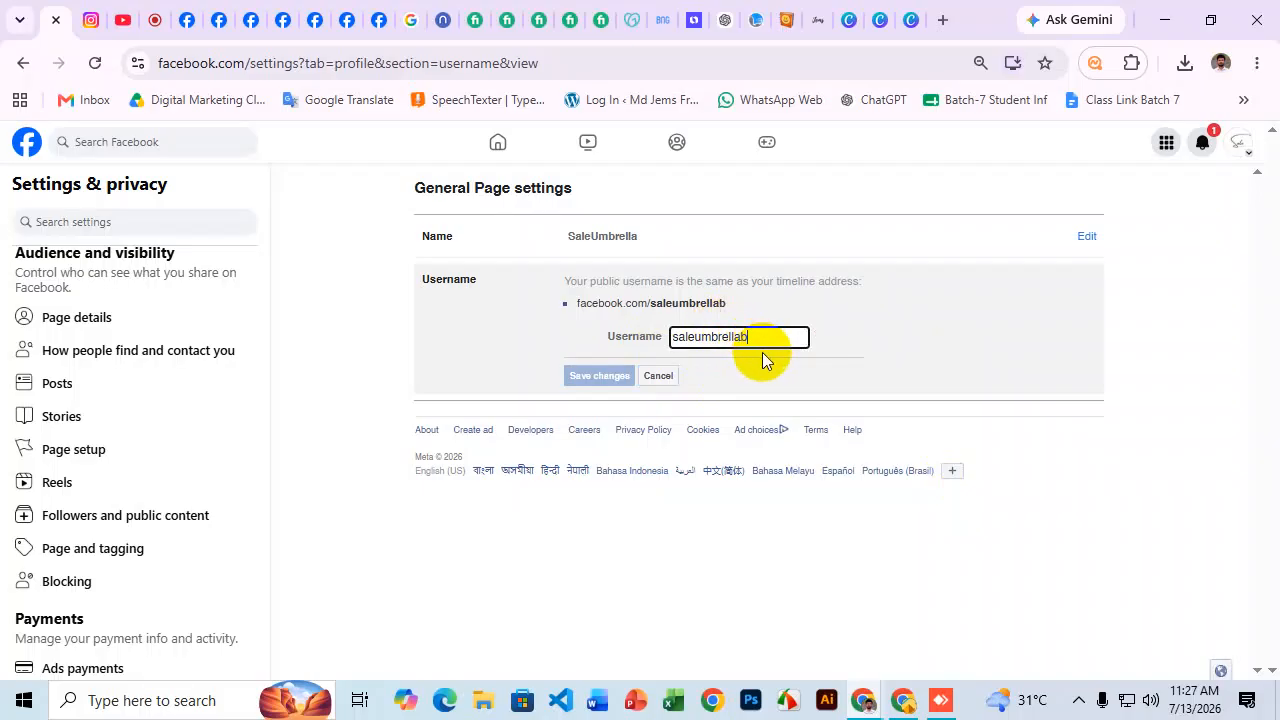
Change the username to saleumbrellabd, save, and confirm with the account password.
type("d")
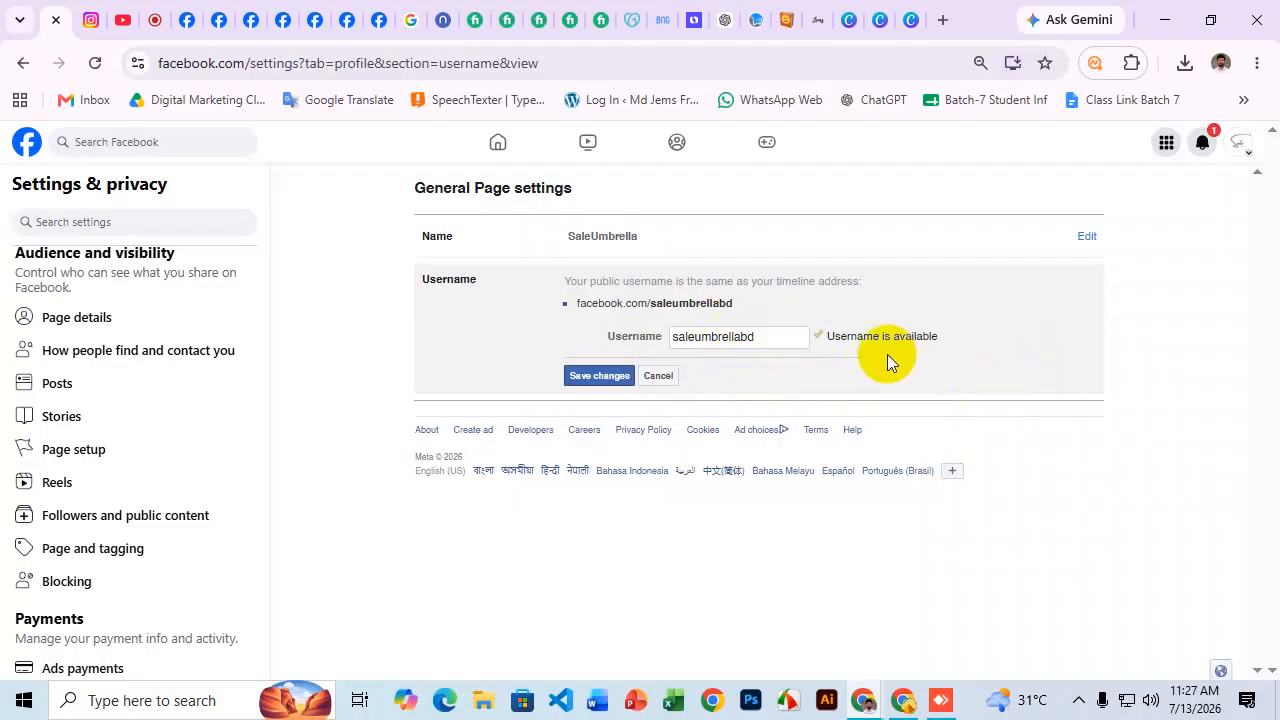
left_click(605, 383)
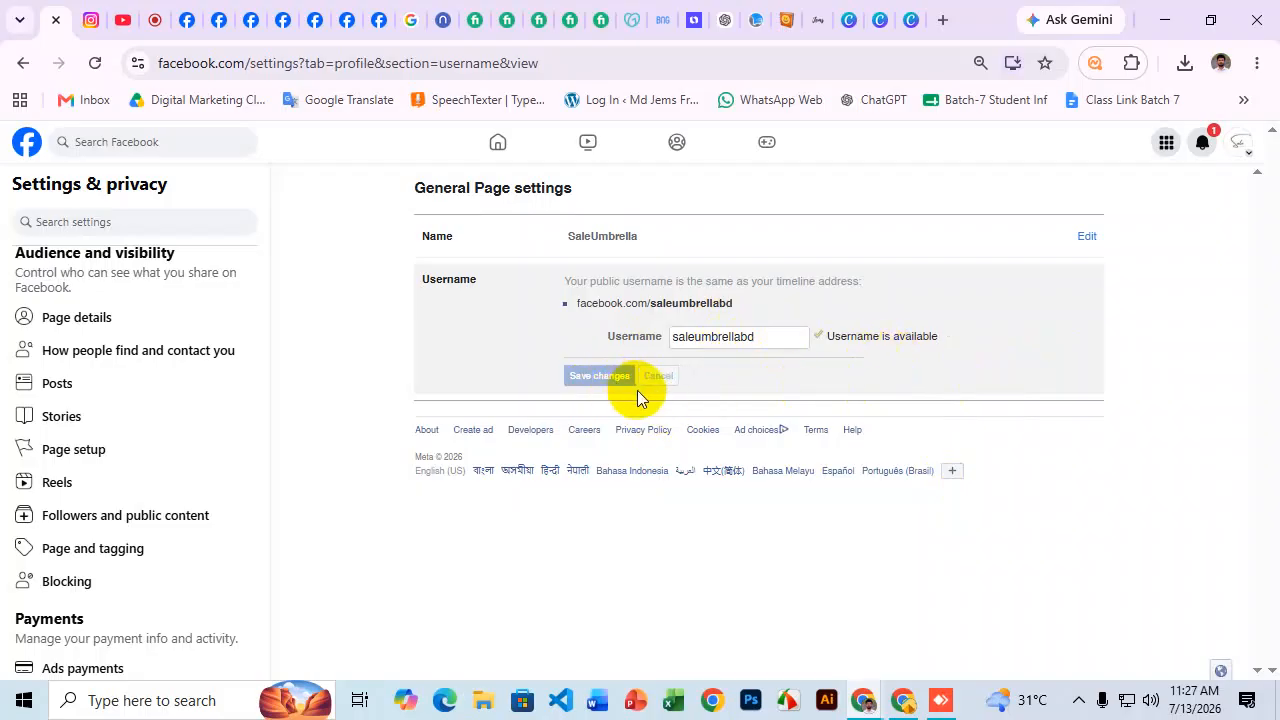
left_click(707, 403)
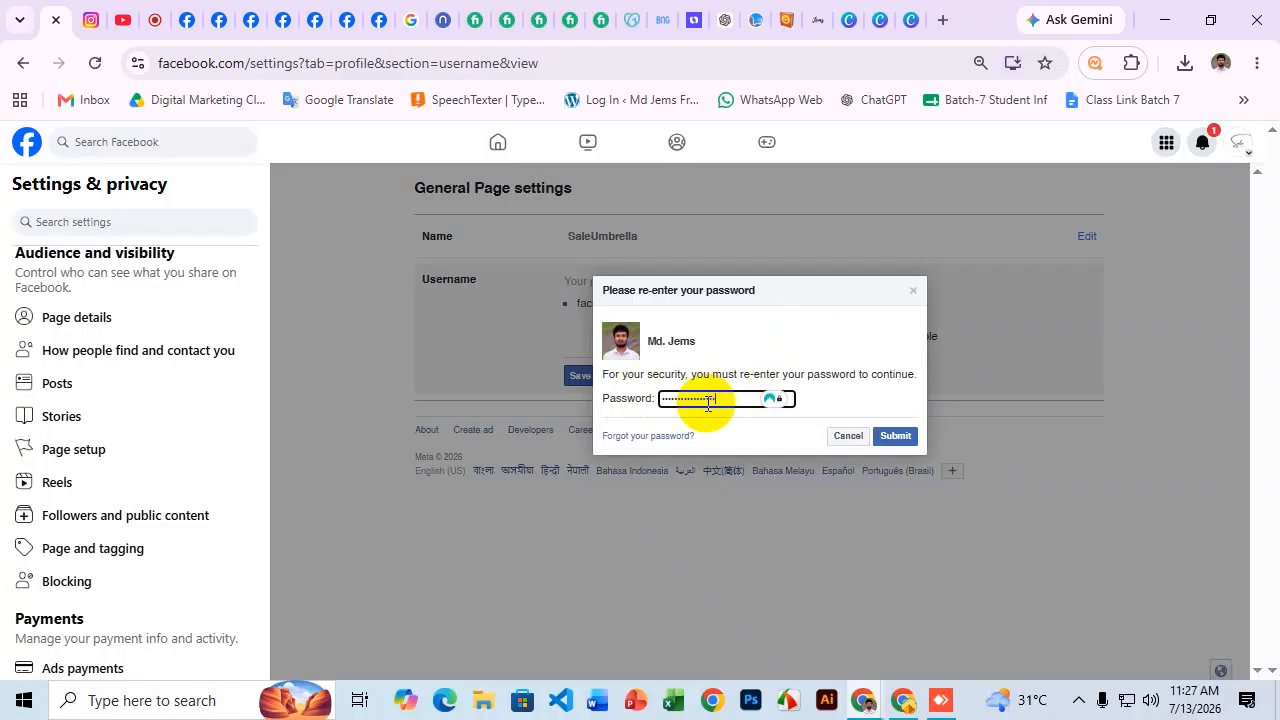
key("Return")
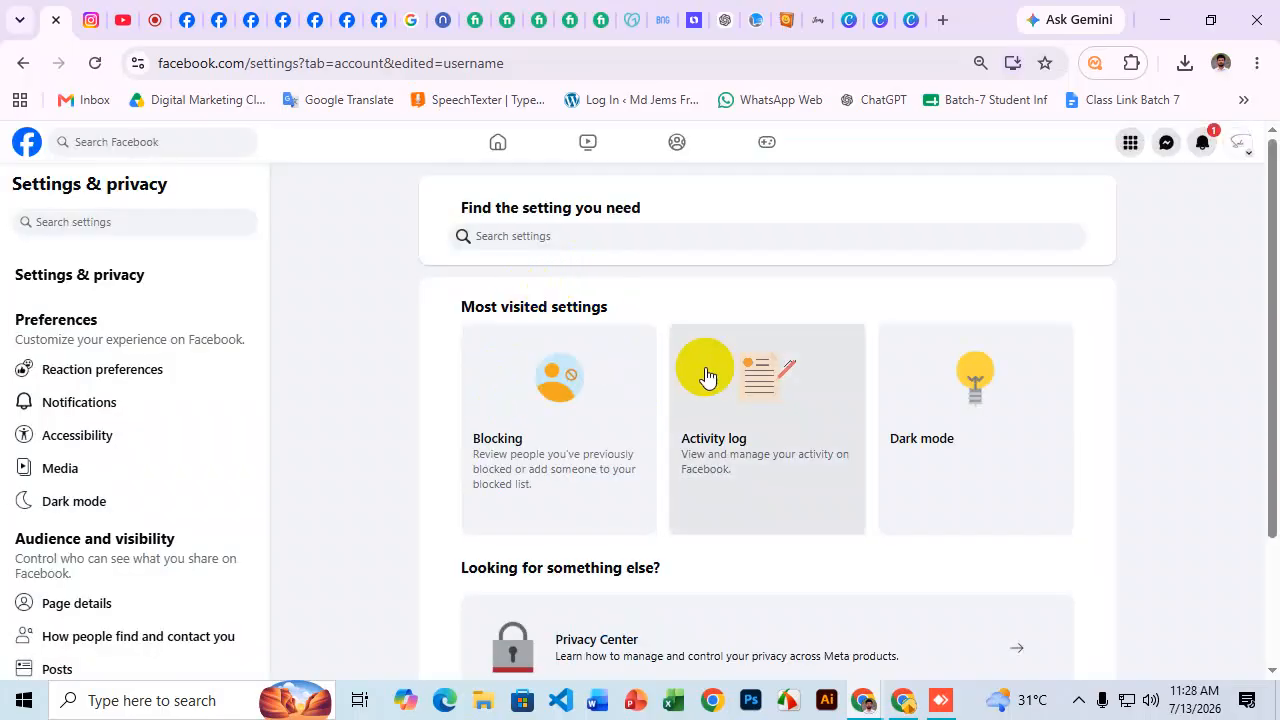
Switch to the SaleUmbrella Page profile and select its facebook.com/saleumbrellabd/ address.
scroll(737, 448, "down", 2)
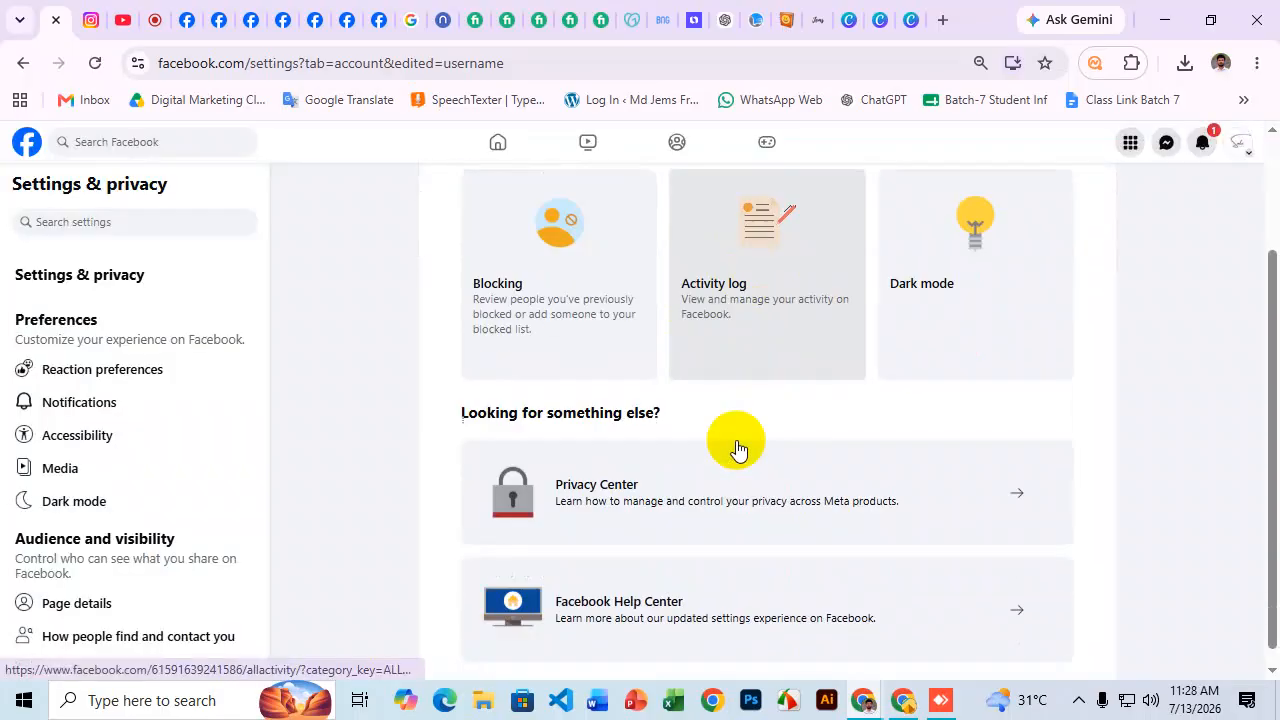
scroll(814, 323, "up", 2)
left_click(1240, 143)
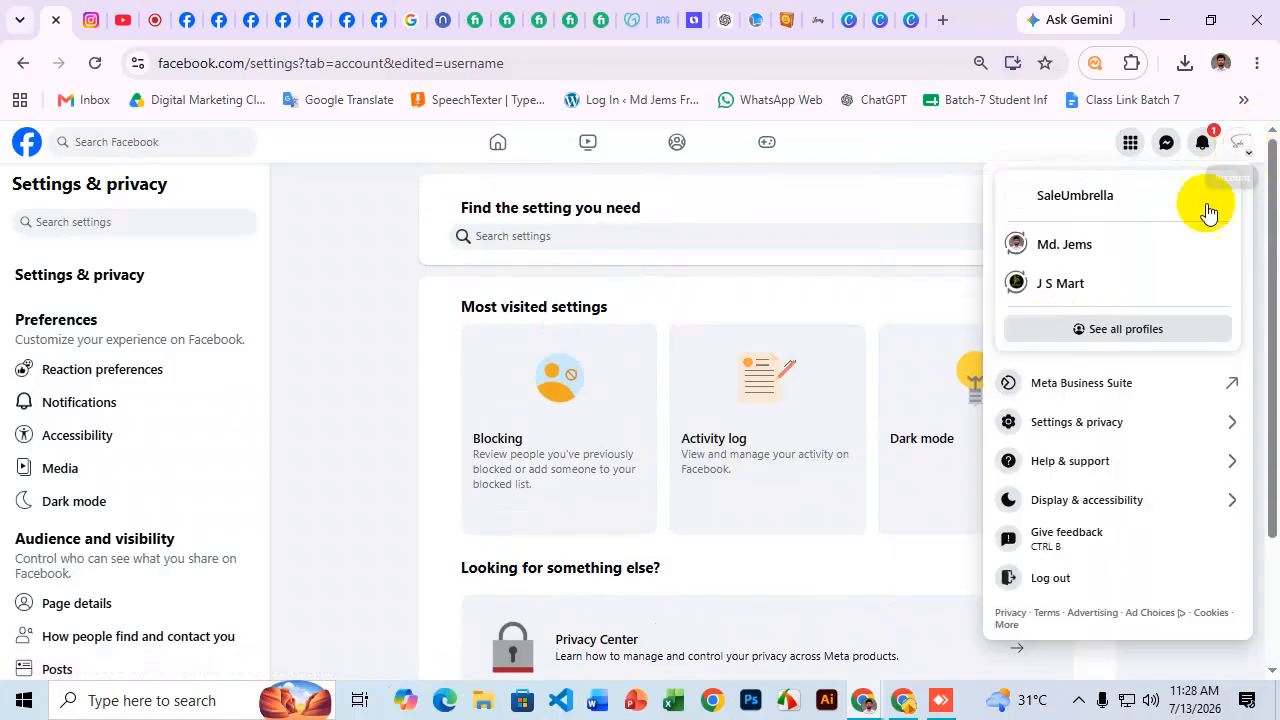
left_click(1128, 207)
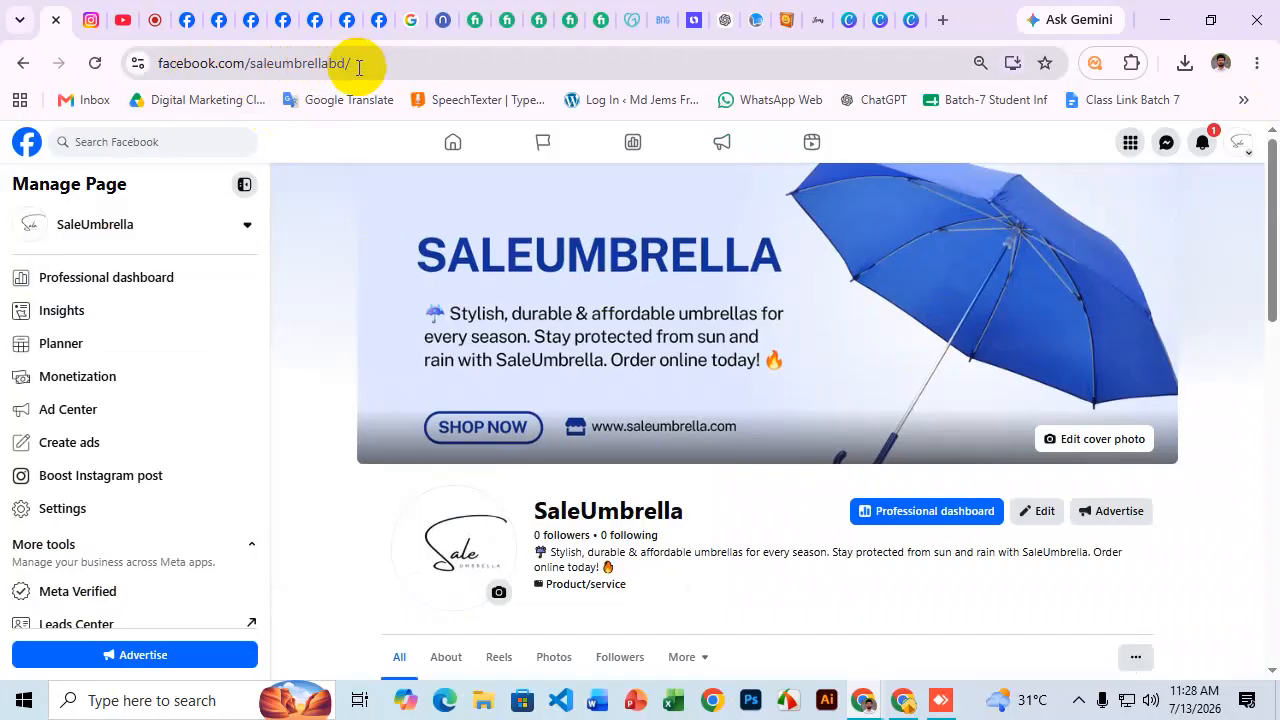
left_click_drag(249, 64, 180, 66)
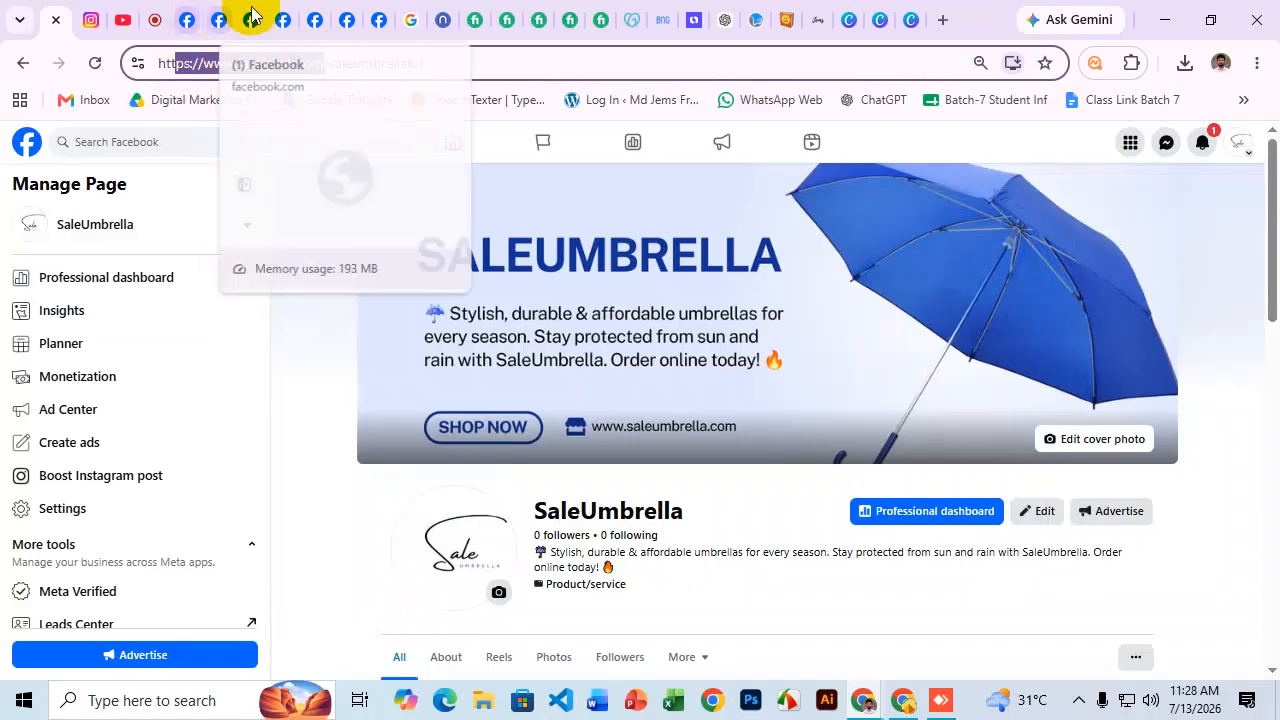
Close the Fiverr search results and review the gig's Custom URL, Auto-reply and Website Integration services.
left_click(472, 12)
left_click(501, 17)
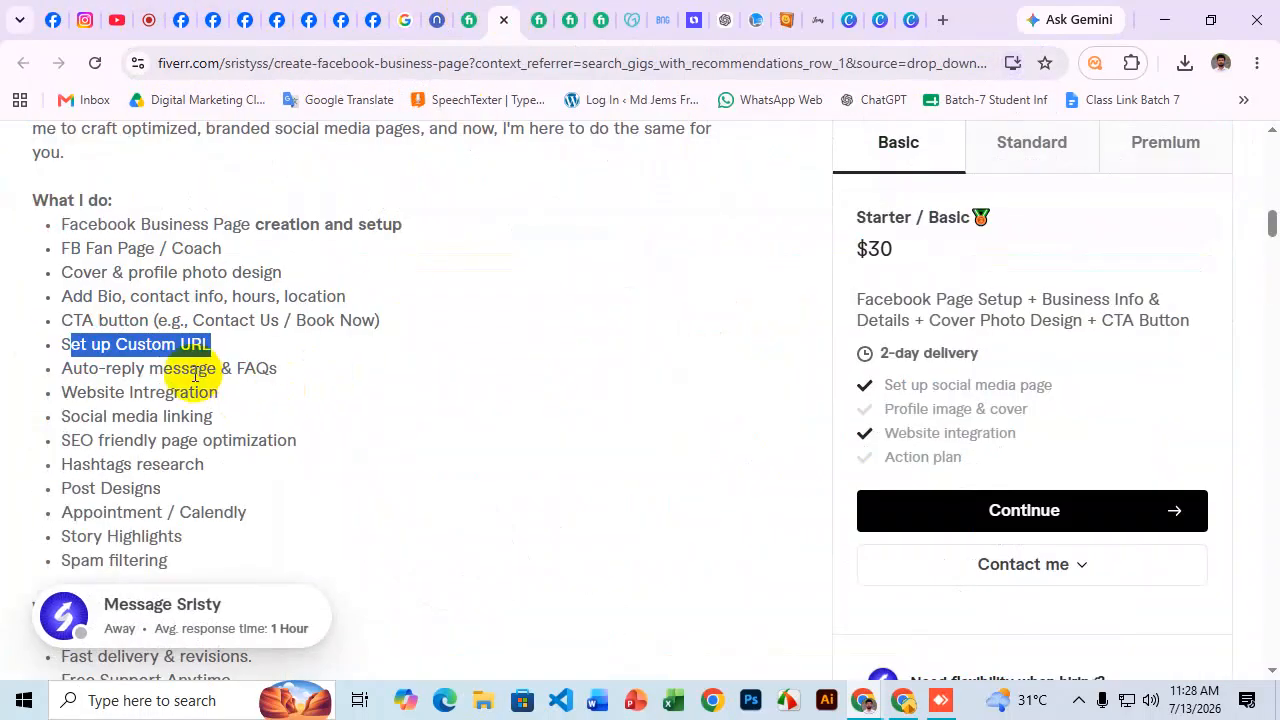
left_click(160, 372)
left_click_drag(60, 370, 285, 372)
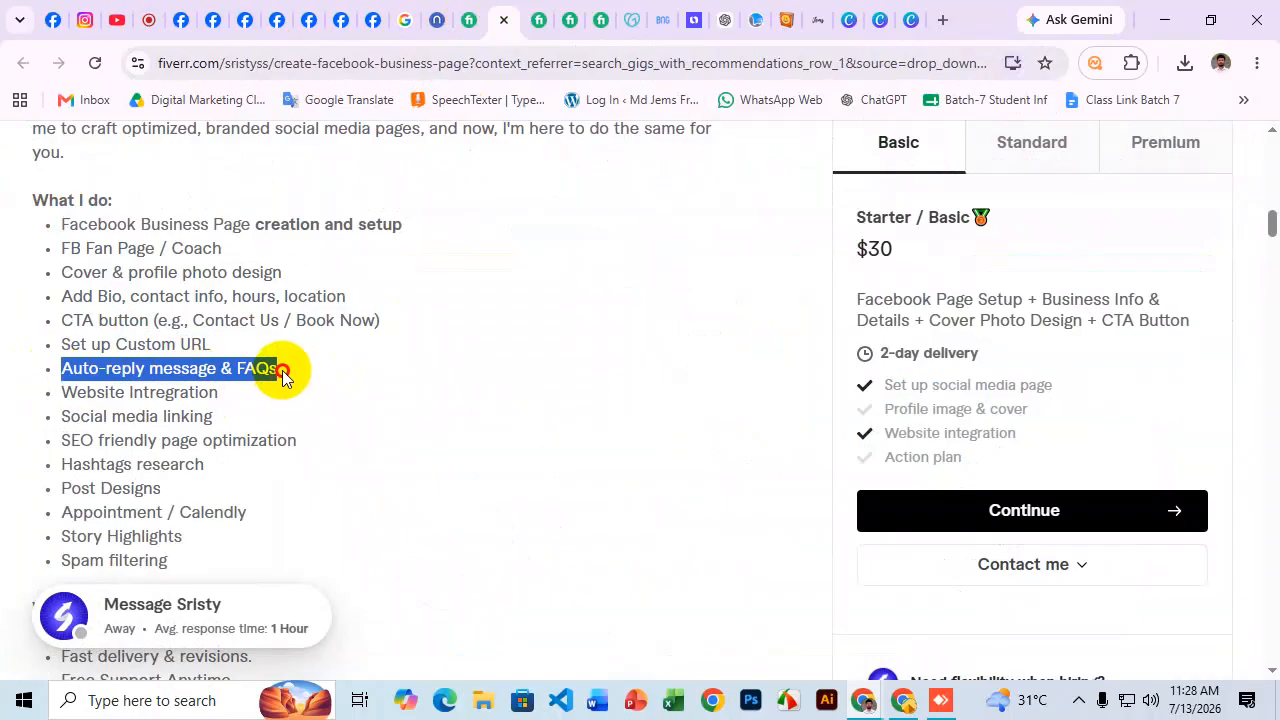
left_click_drag(60, 394, 243, 394)
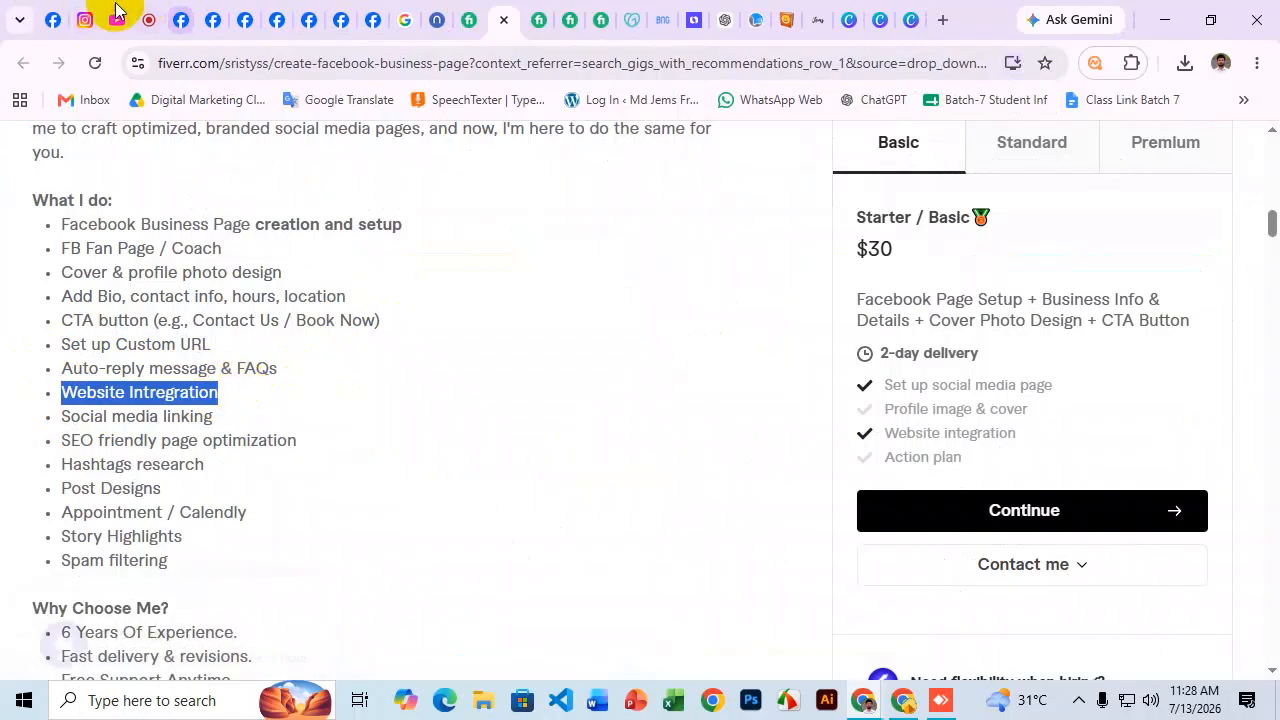
Go back to the SaleUmbrella Facebook Page and open its About section.
left_click(62, 14)
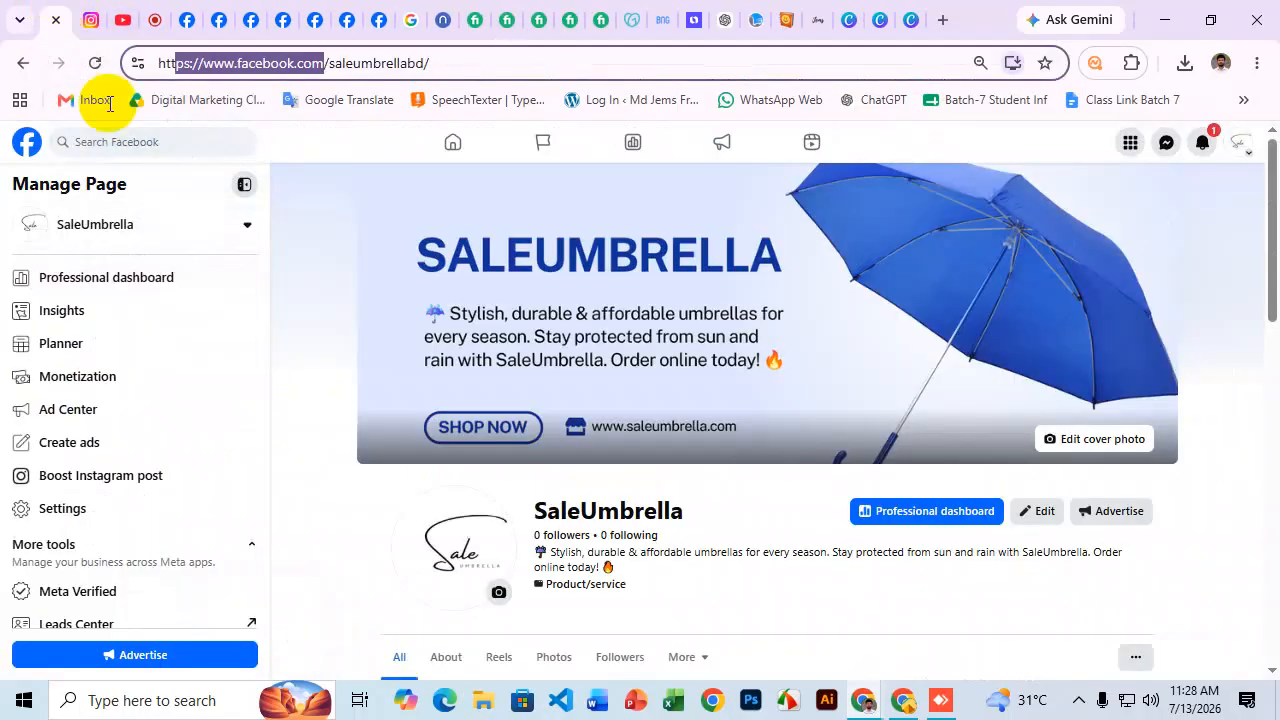
scroll(600, 420, "down", 3)
left_click(450, 356)
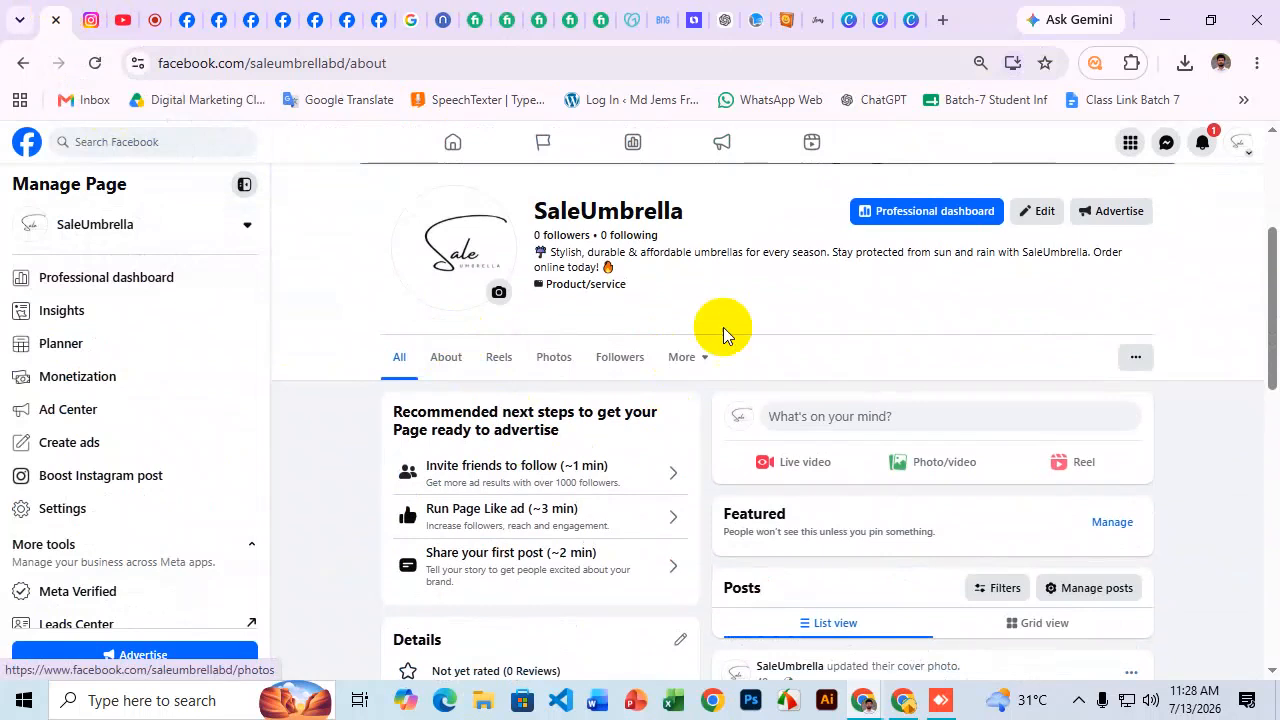
scroll(701, 320, "down", 2)
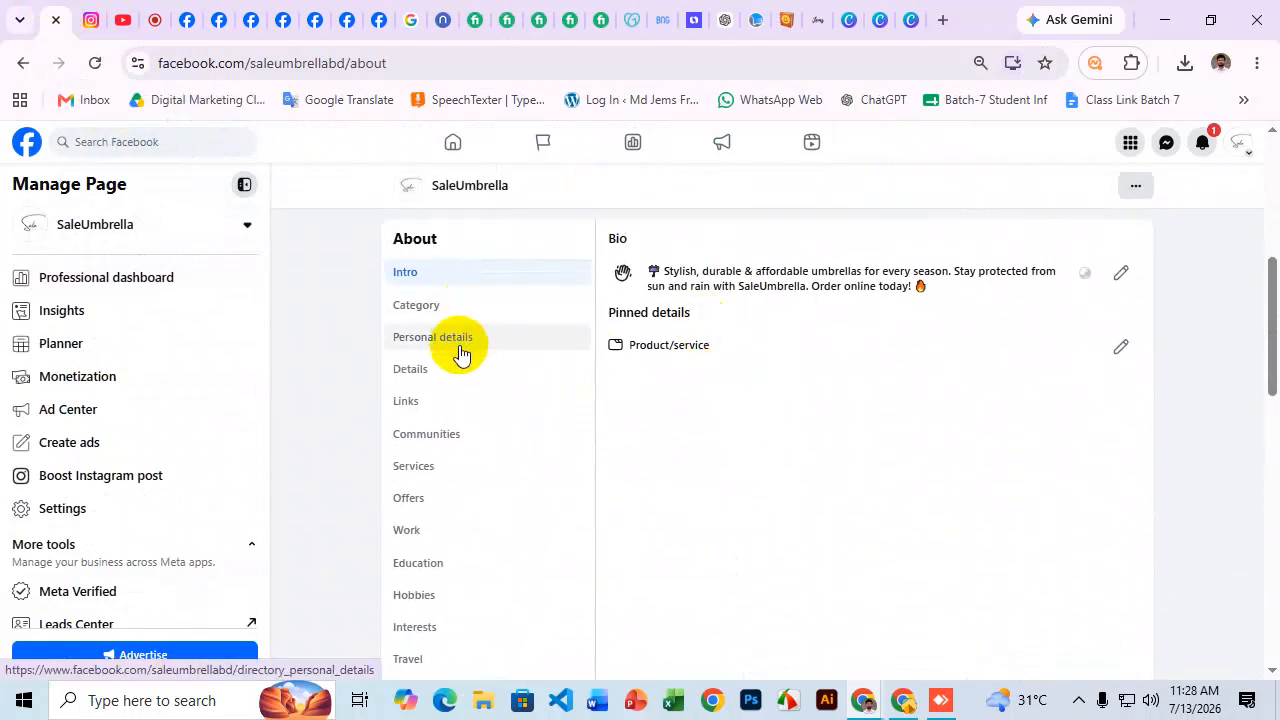
Review the Page's business details, privacy and legal info, and contact info.
left_click(449, 370)
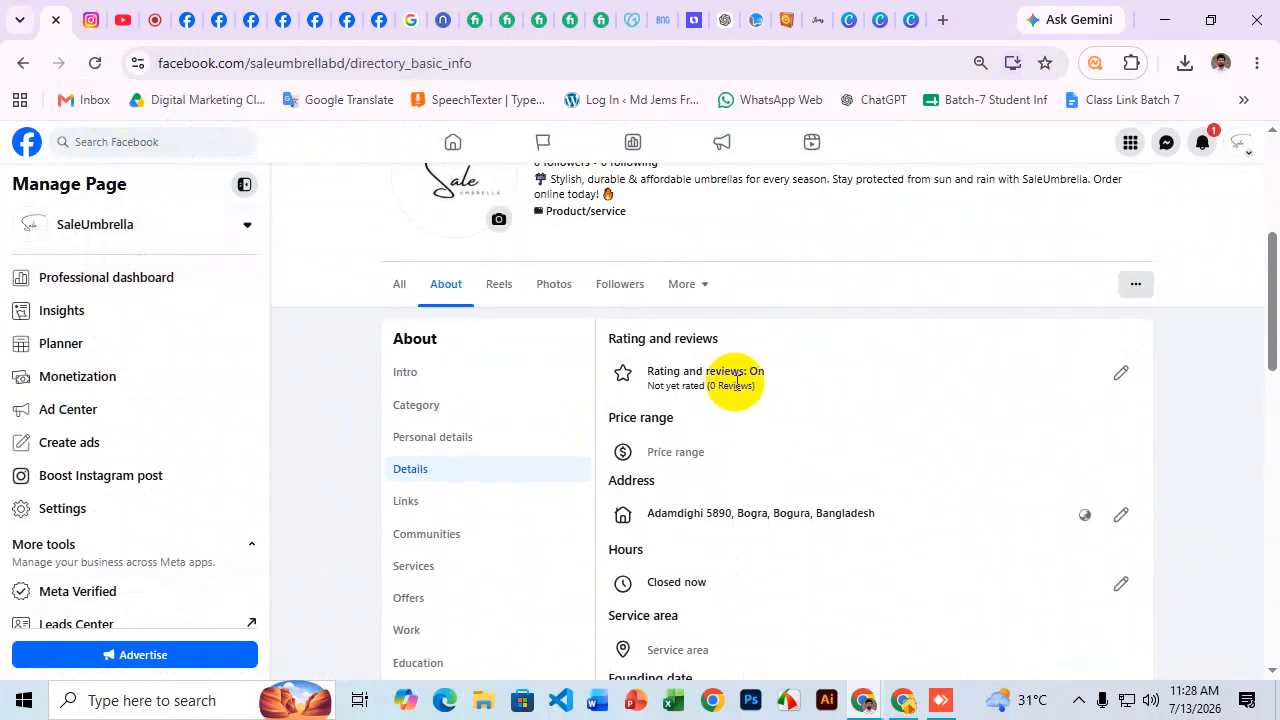
scroll(735, 368, "down", 2)
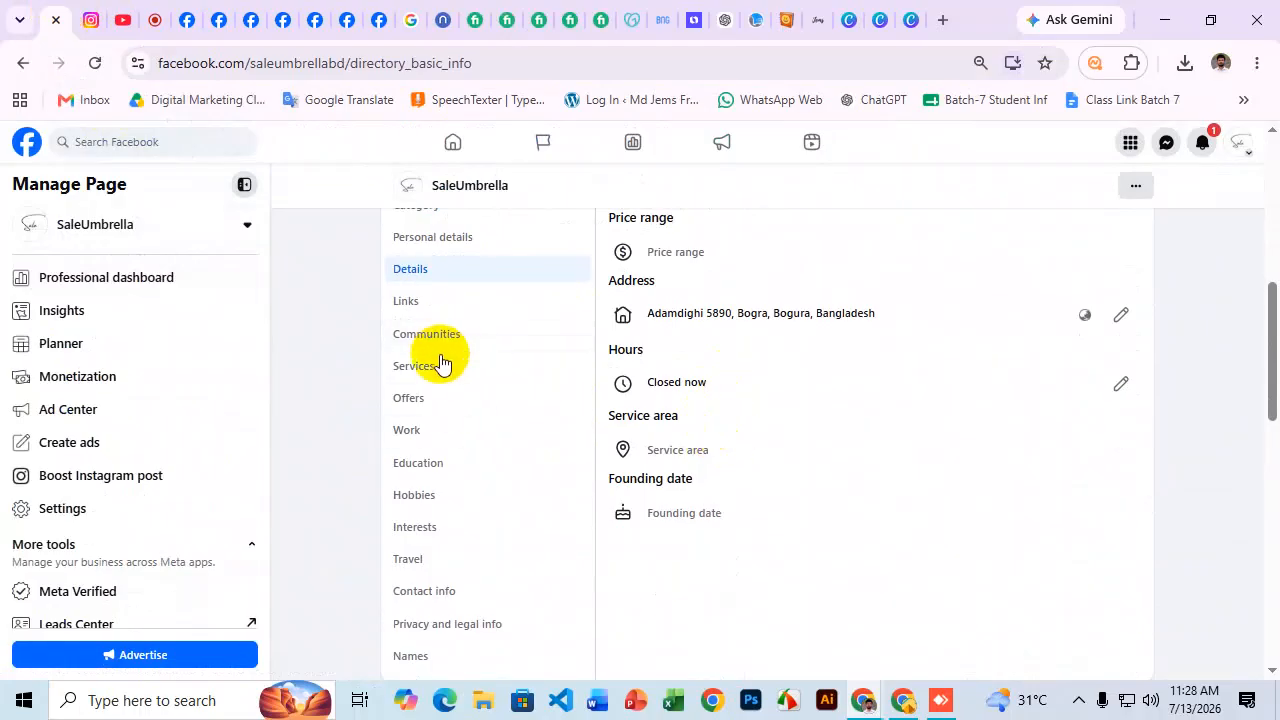
scroll(428, 452, "down", 1)
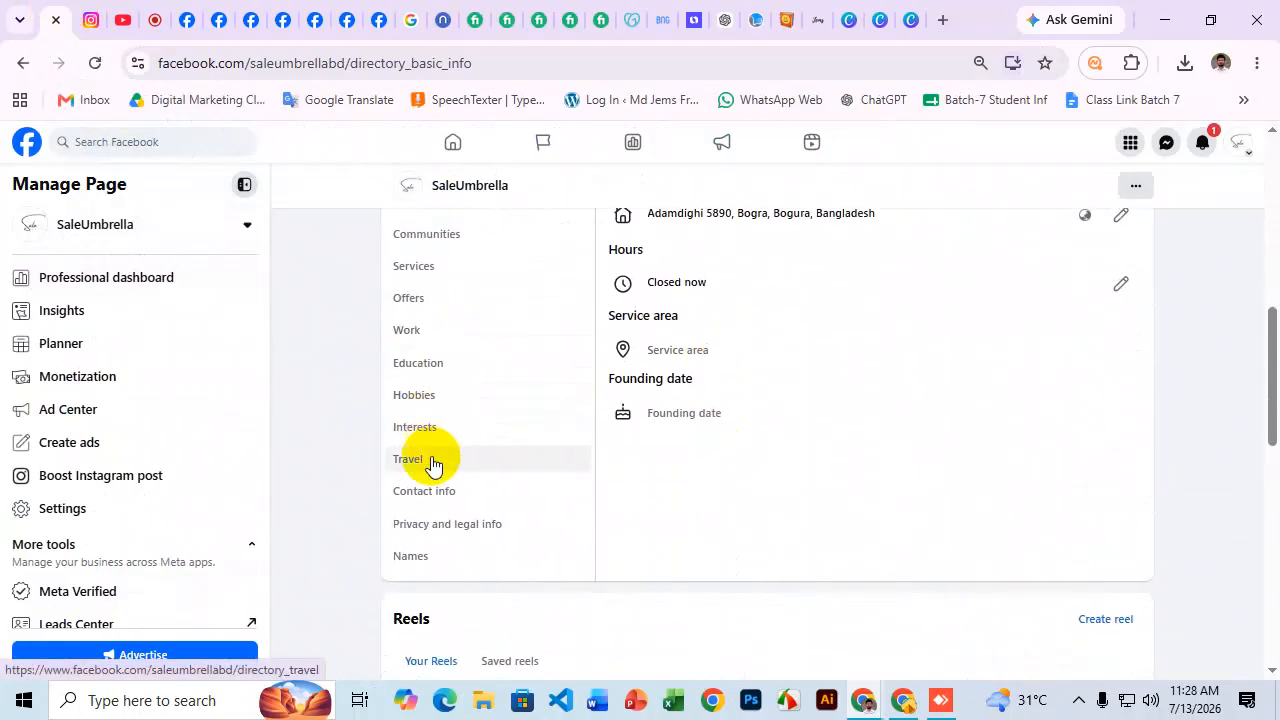
left_click(442, 532)
scroll(735, 500, "up", 1)
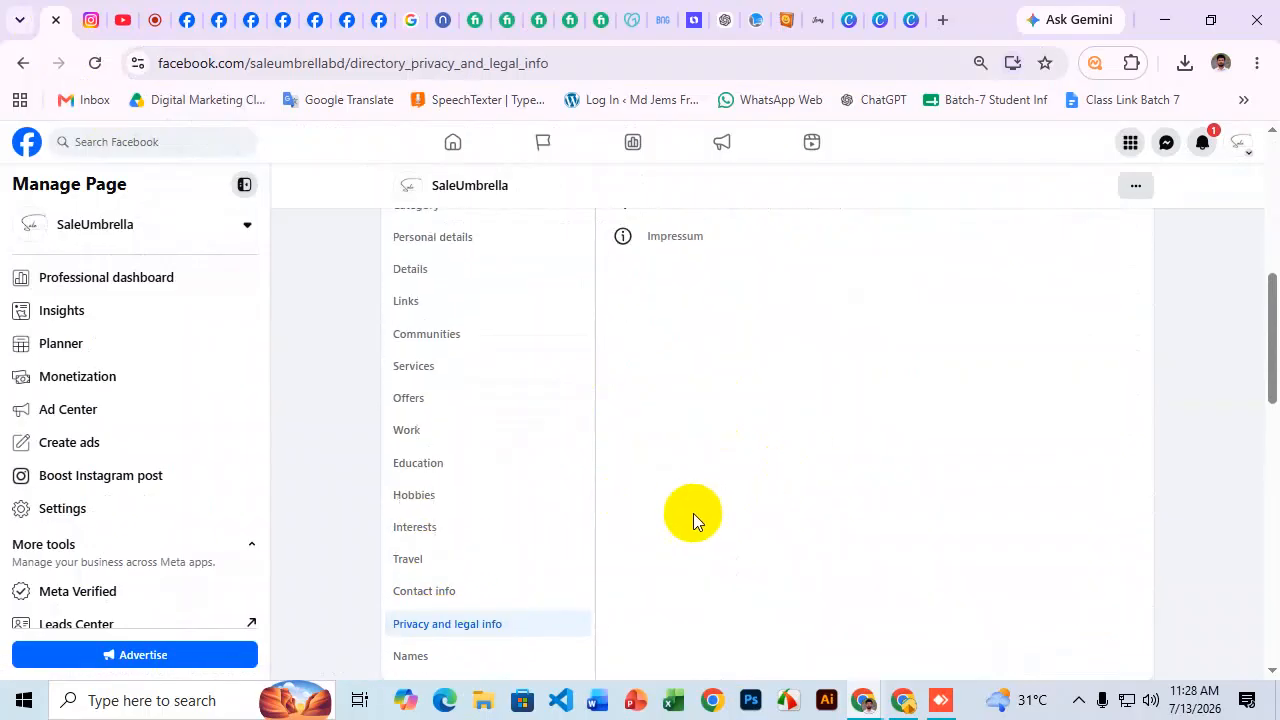
left_click(474, 591)
scroll(731, 474, "up", 2)
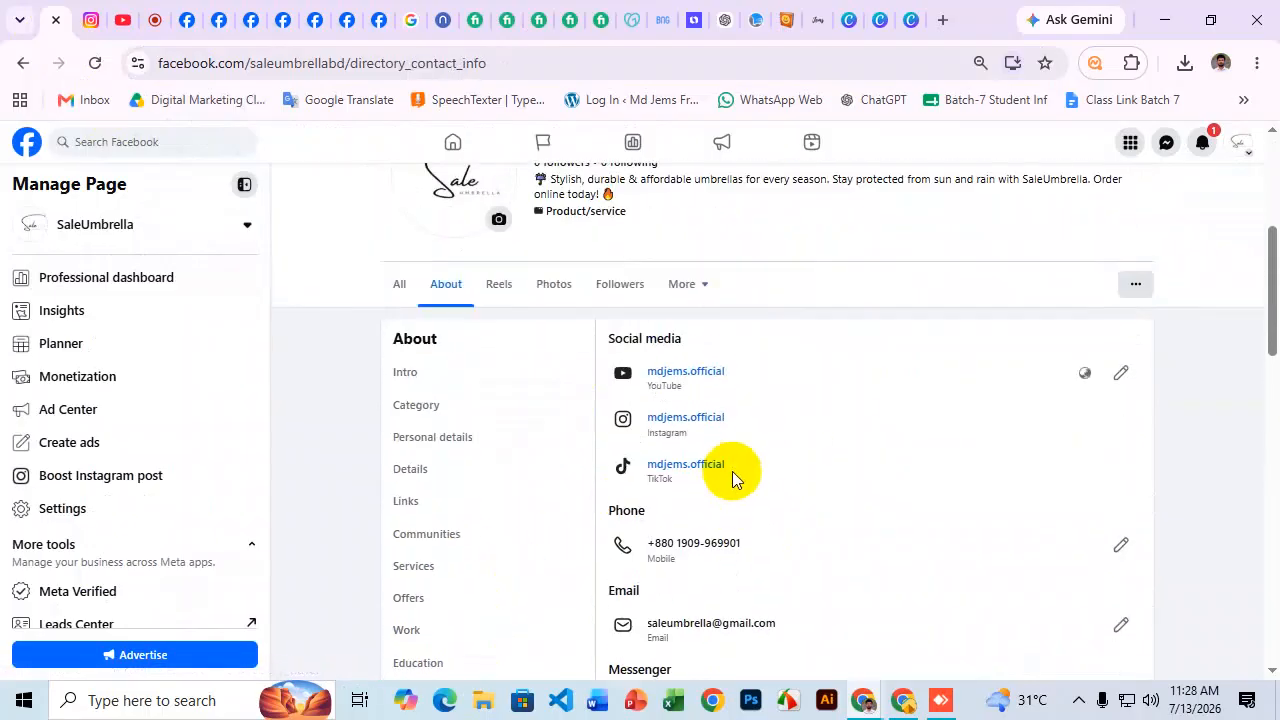
scroll(768, 400, "down", 2)
scroll(760, 413, "down", 1)
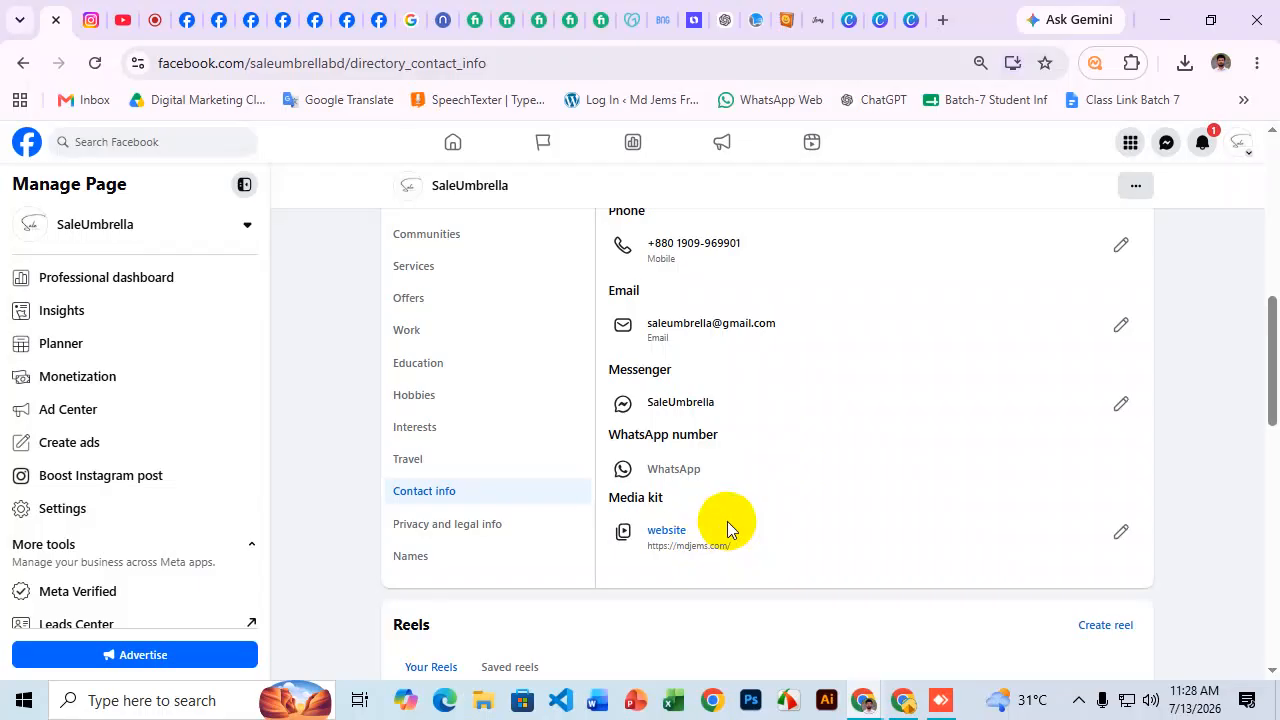
scroll(329, 307, "up", 2)
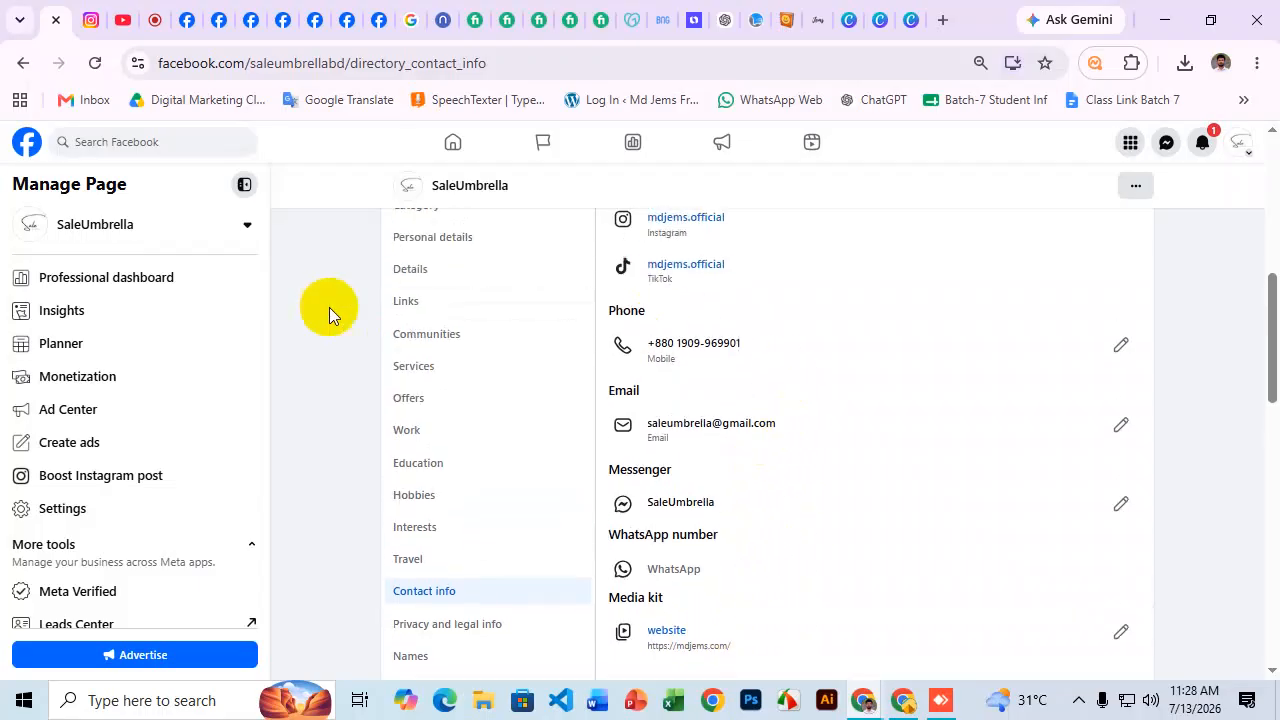
Check the Page's intro bio, category and personal details, then open the Links section.
left_click(443, 280)
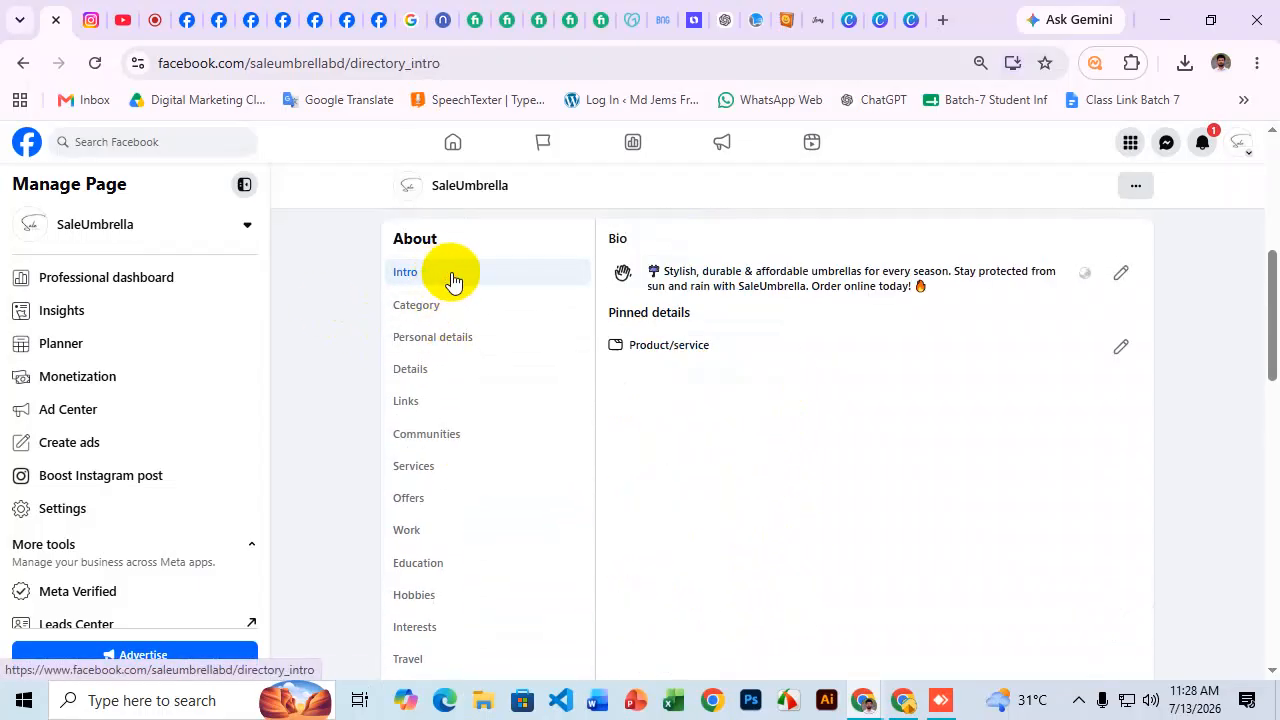
scroll(494, 306, "up", 1)
left_click(455, 412)
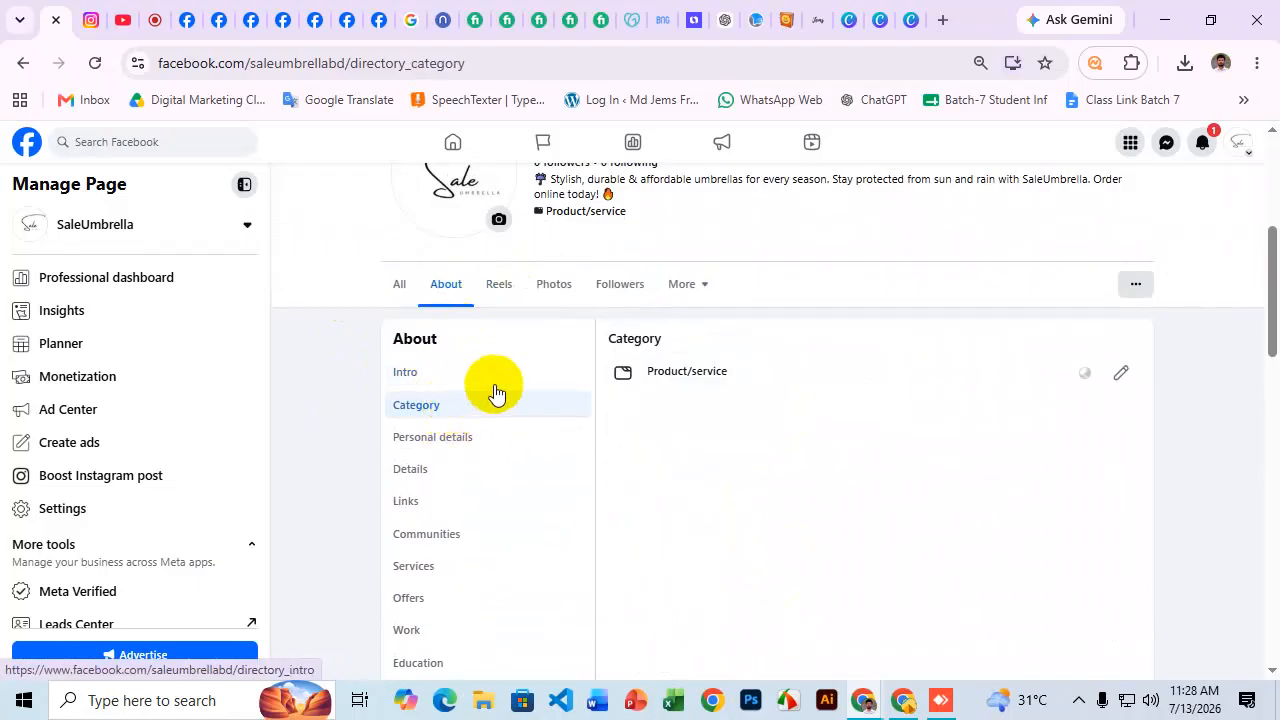
scroll(544, 386, "down", 1)
left_click(469, 347)
scroll(514, 390, "up", 1)
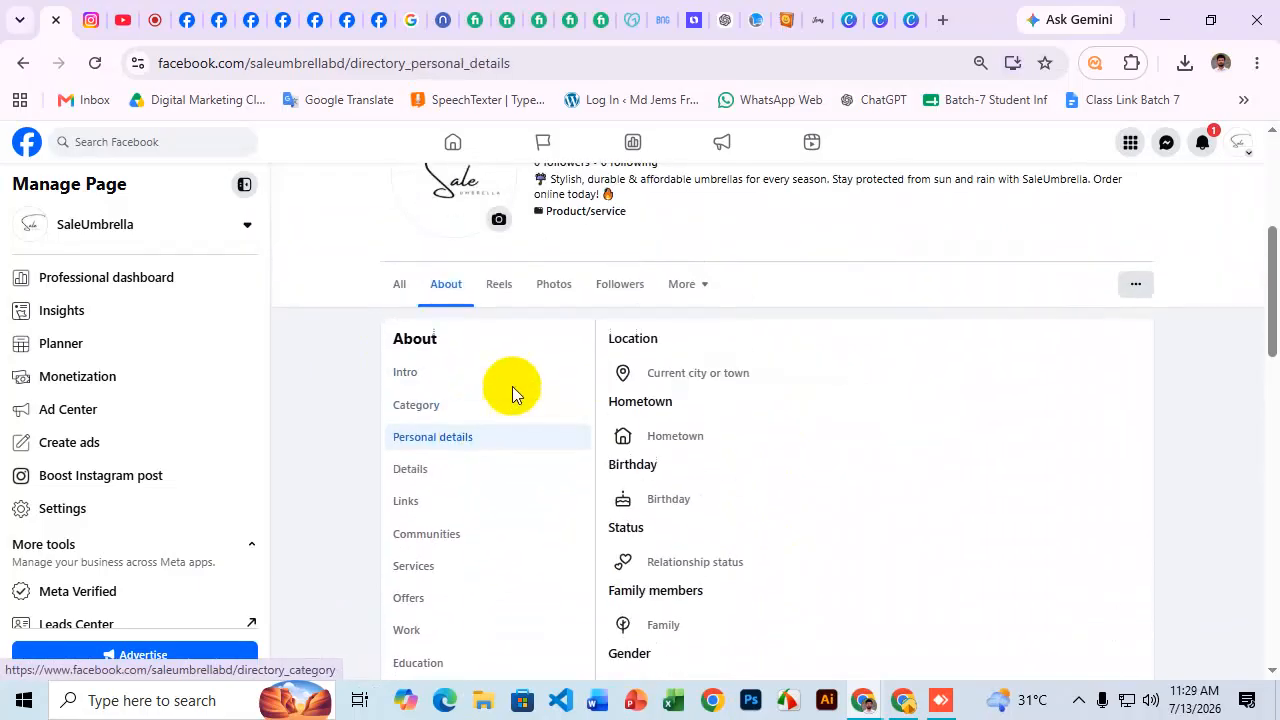
scroll(661, 378, "down", 1)
scroll(677, 443, "down", 2)
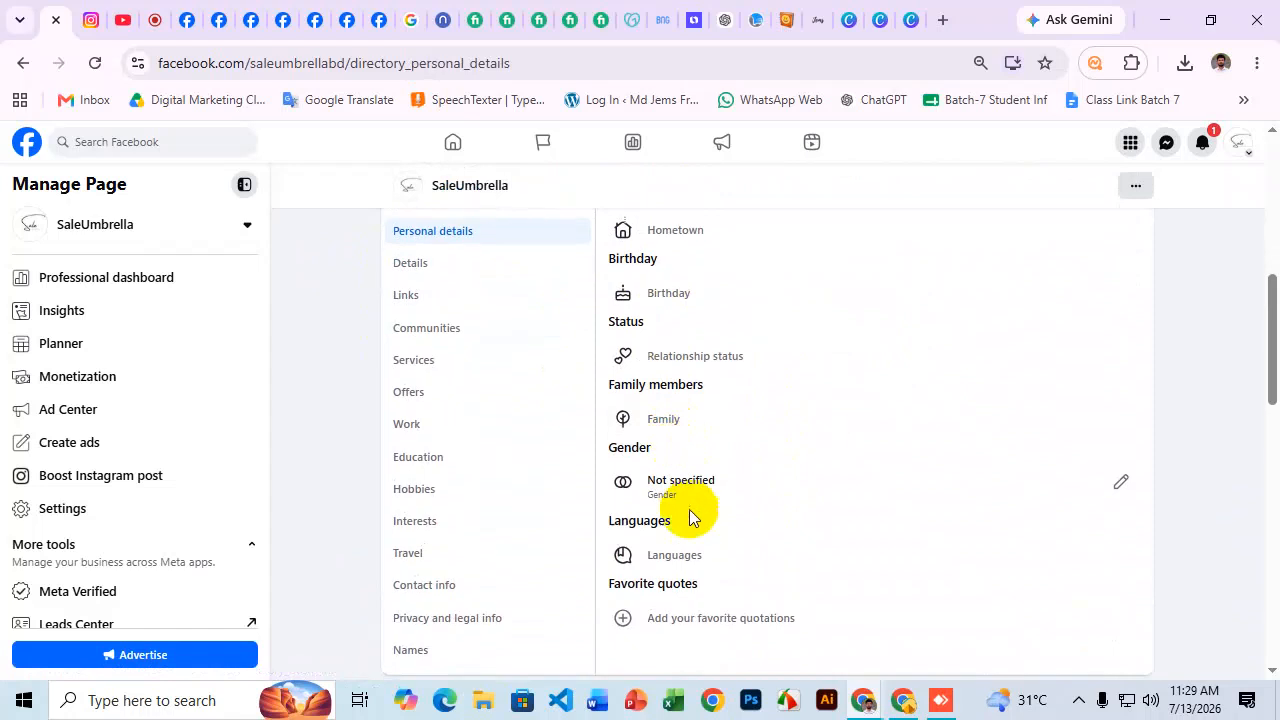
scroll(500, 437, "up", 1)
scroll(449, 340, "up", 1)
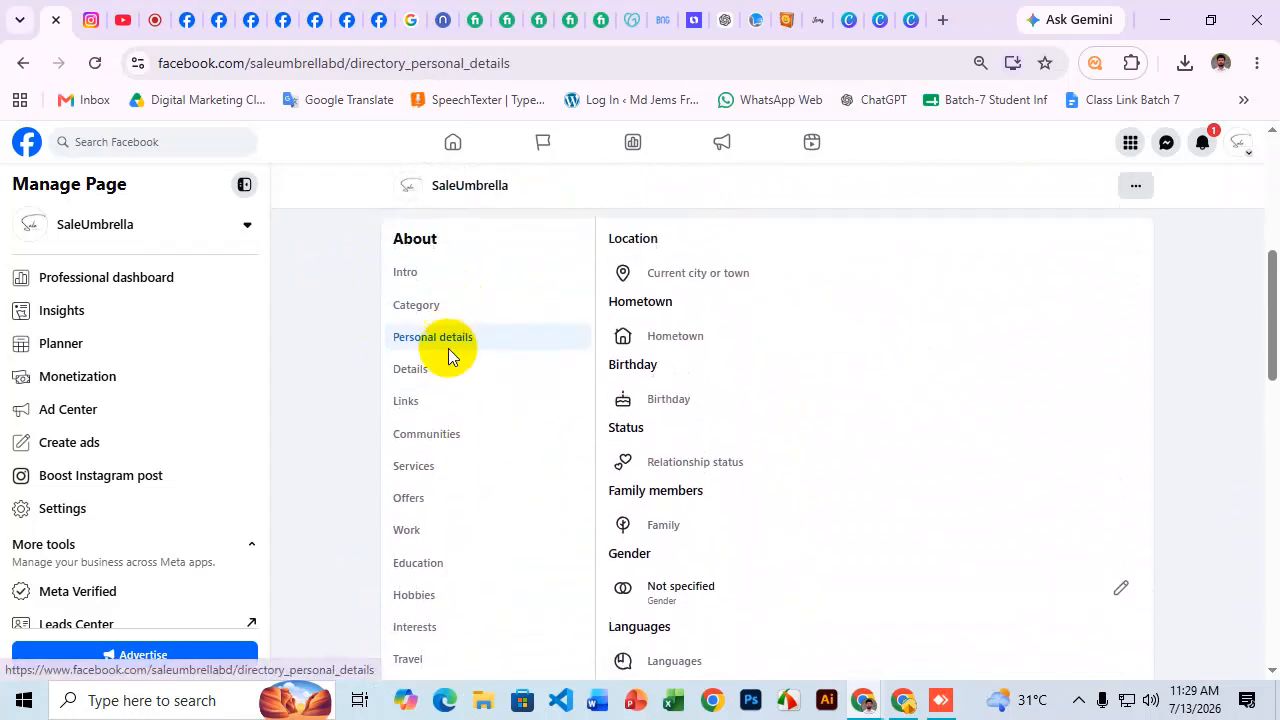
left_click(447, 403)
scroll(686, 363, "up", 1)
left_click(708, 389)
left_click(663, 478)
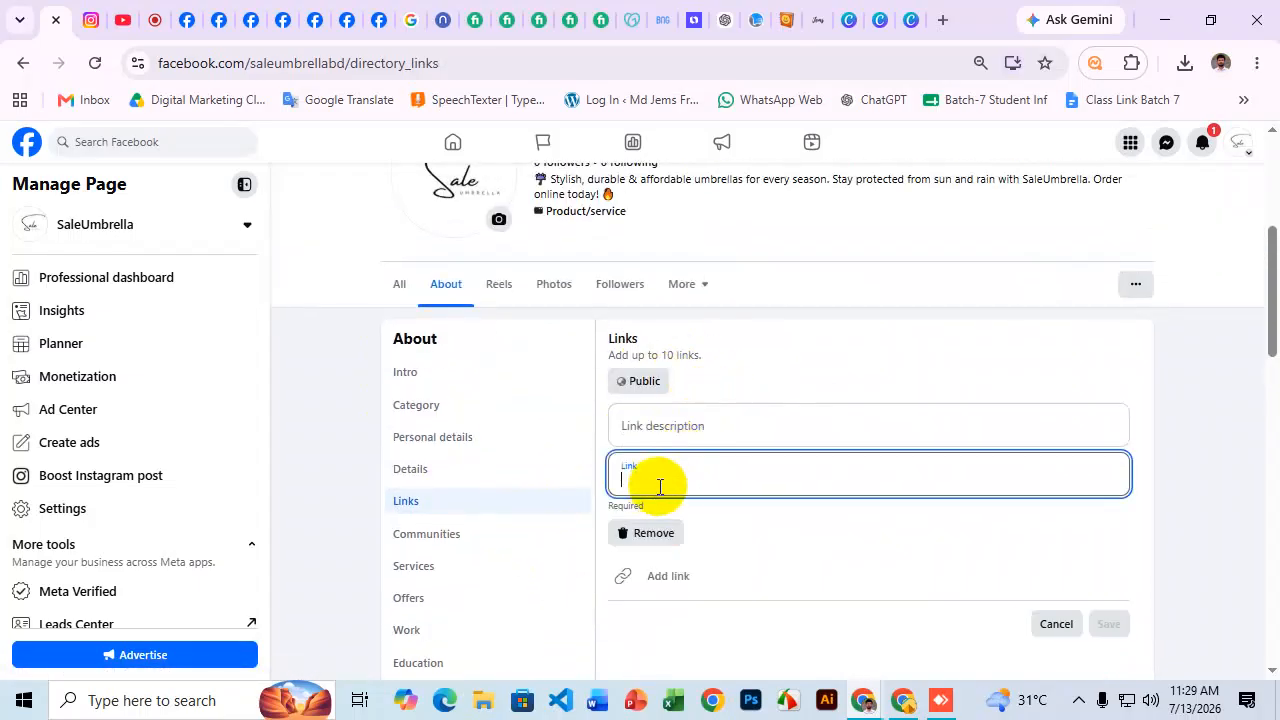
key("super+v")
scroll(748, 350, "down", 1)
scroll(740, 290, "down", 3)
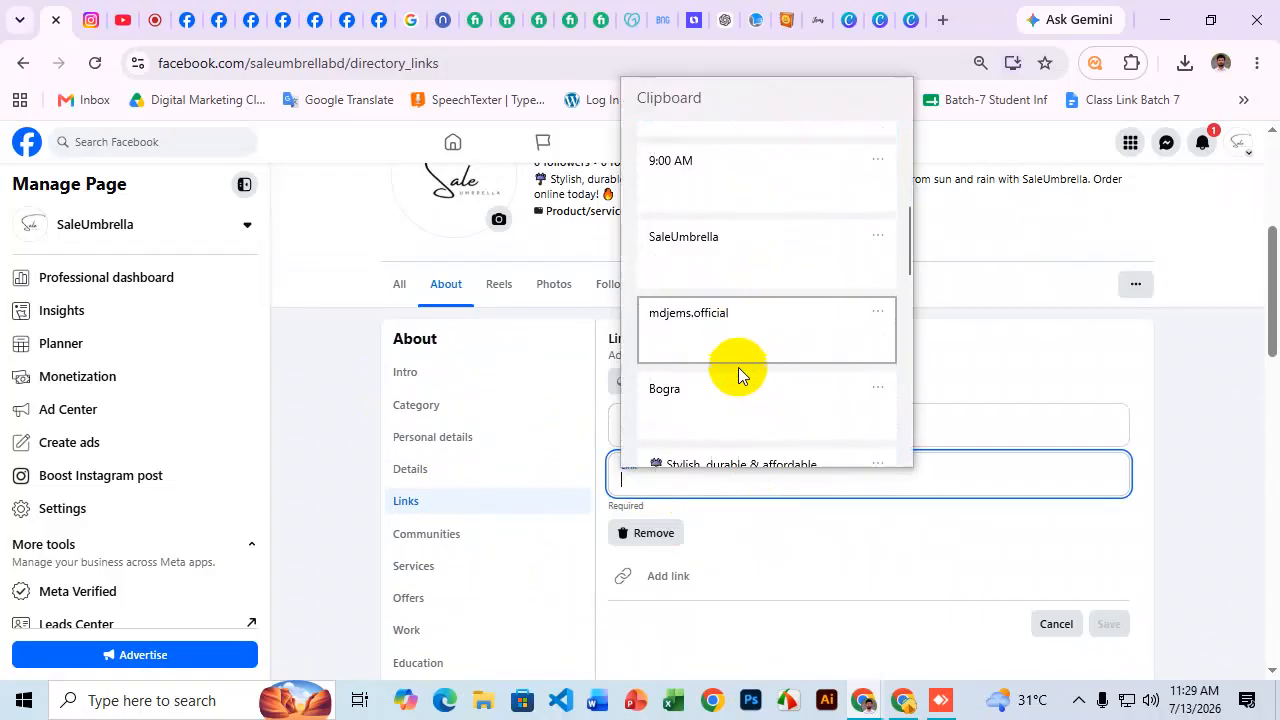
scroll(724, 317, "down", 2)
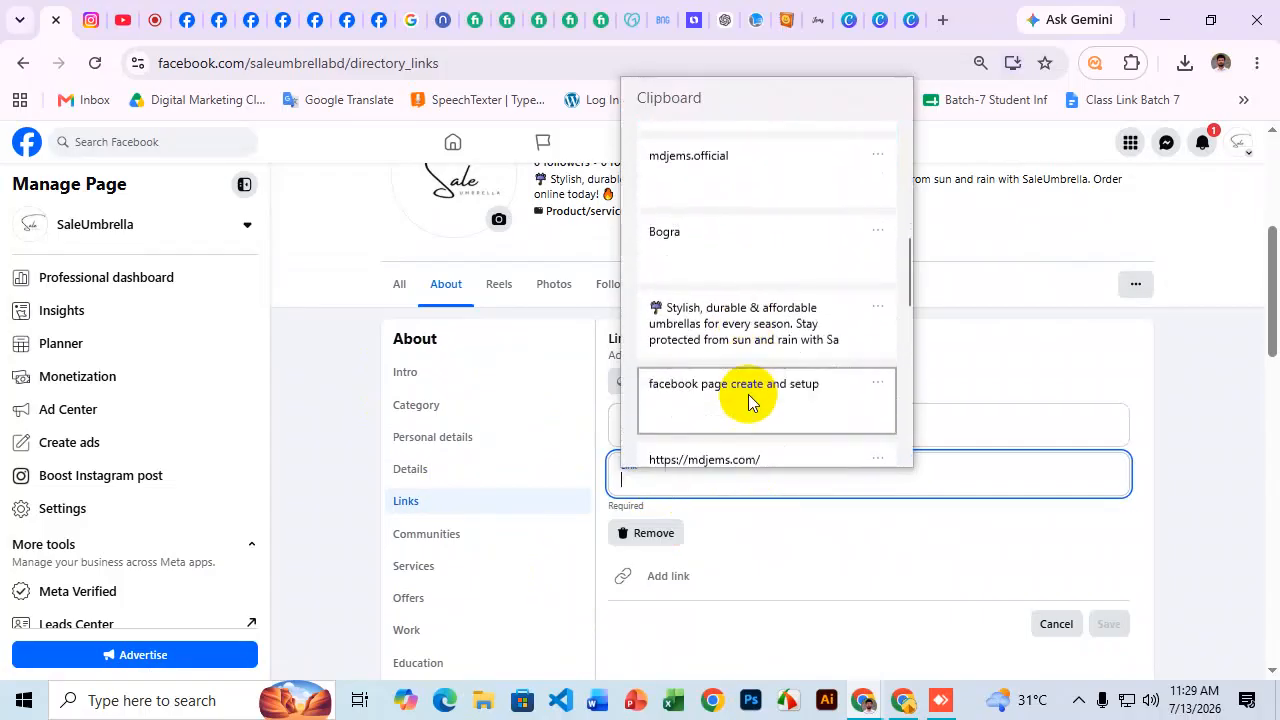
left_click(714, 447)
left_click(648, 430)
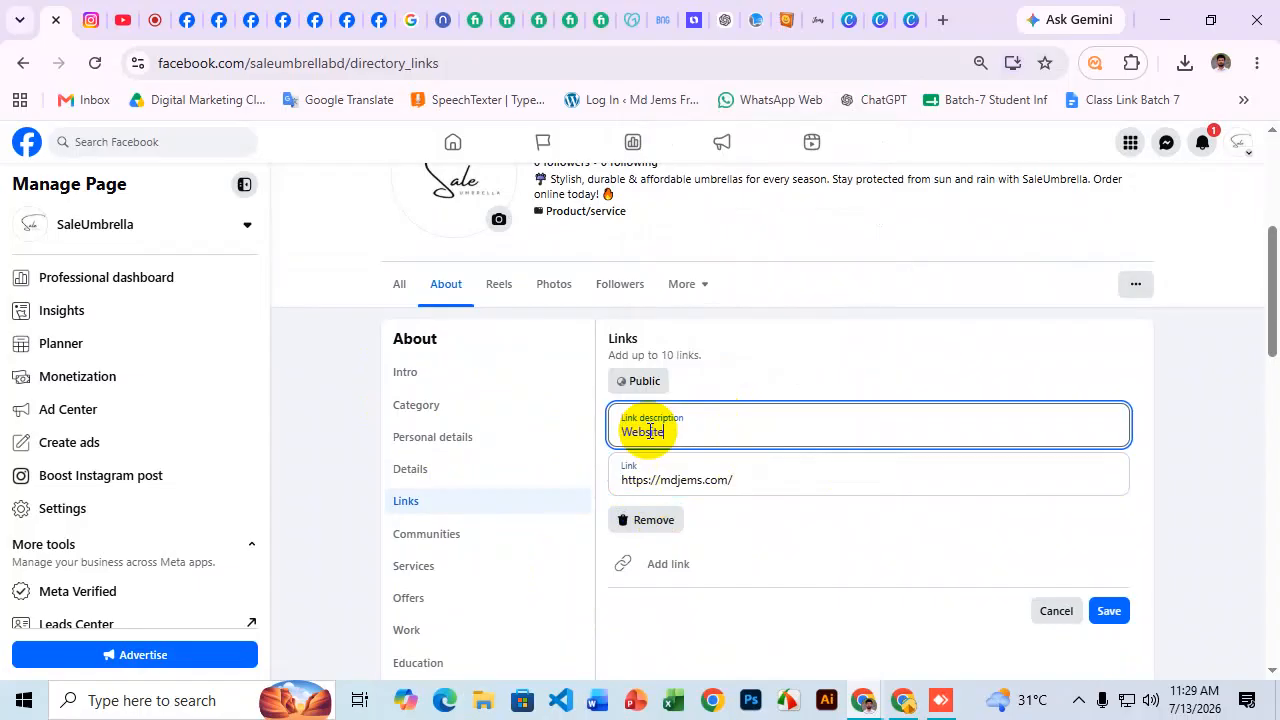
left_click(1109, 610)
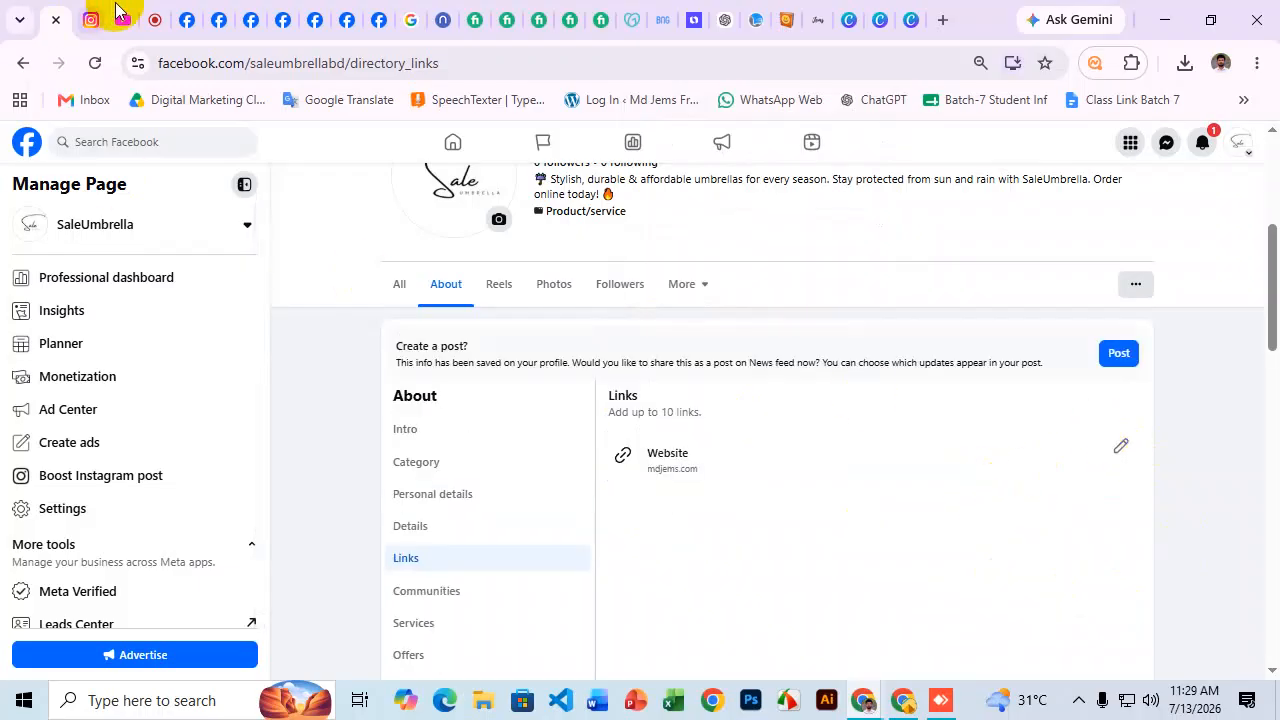
left_click(509, 13)
Review the gig's Social media linking and SEO friendly page optimization service lines.
left_click_drag(72, 418, 224, 418)
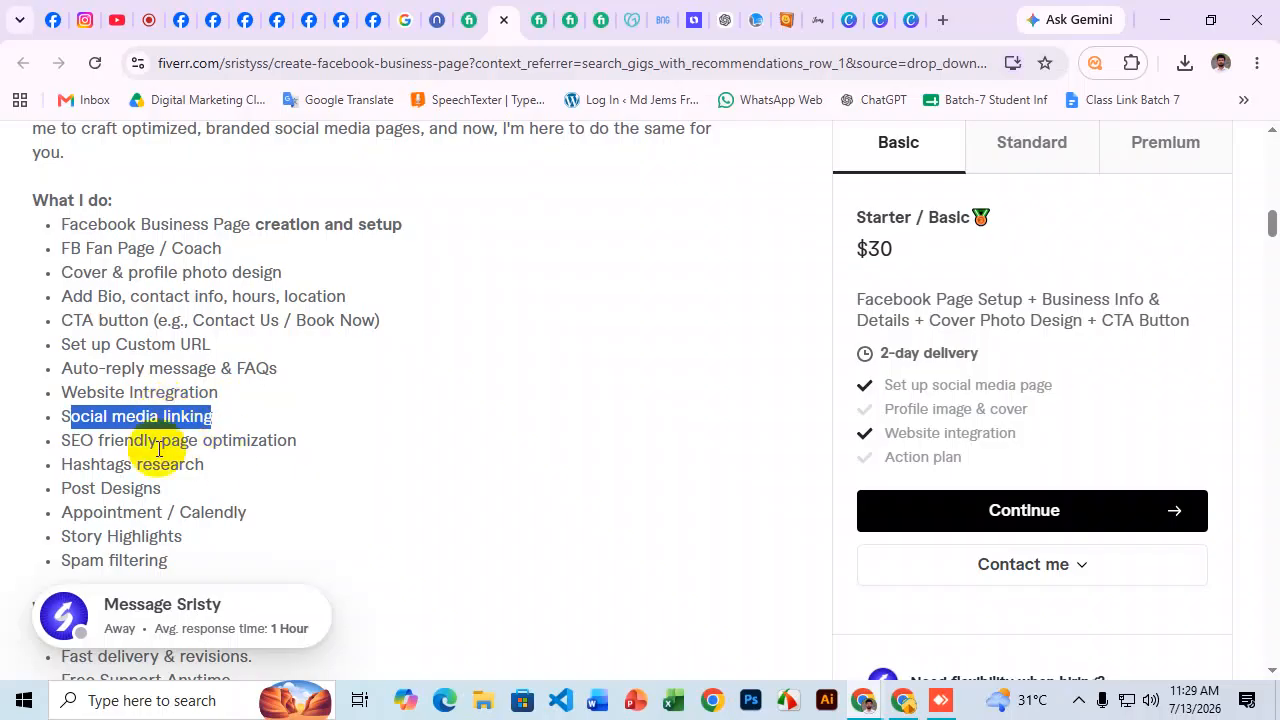
left_click(86, 443)
left_click_drag(57, 443, 330, 465)
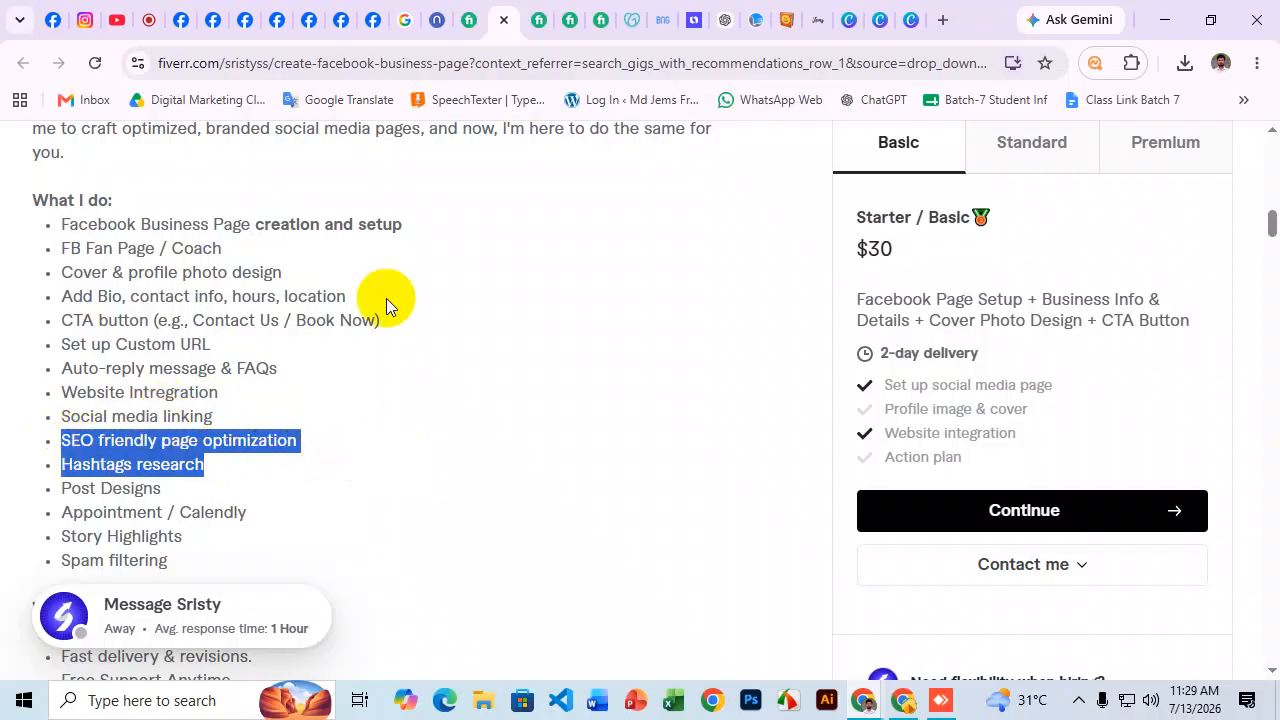
left_click(297, 440)
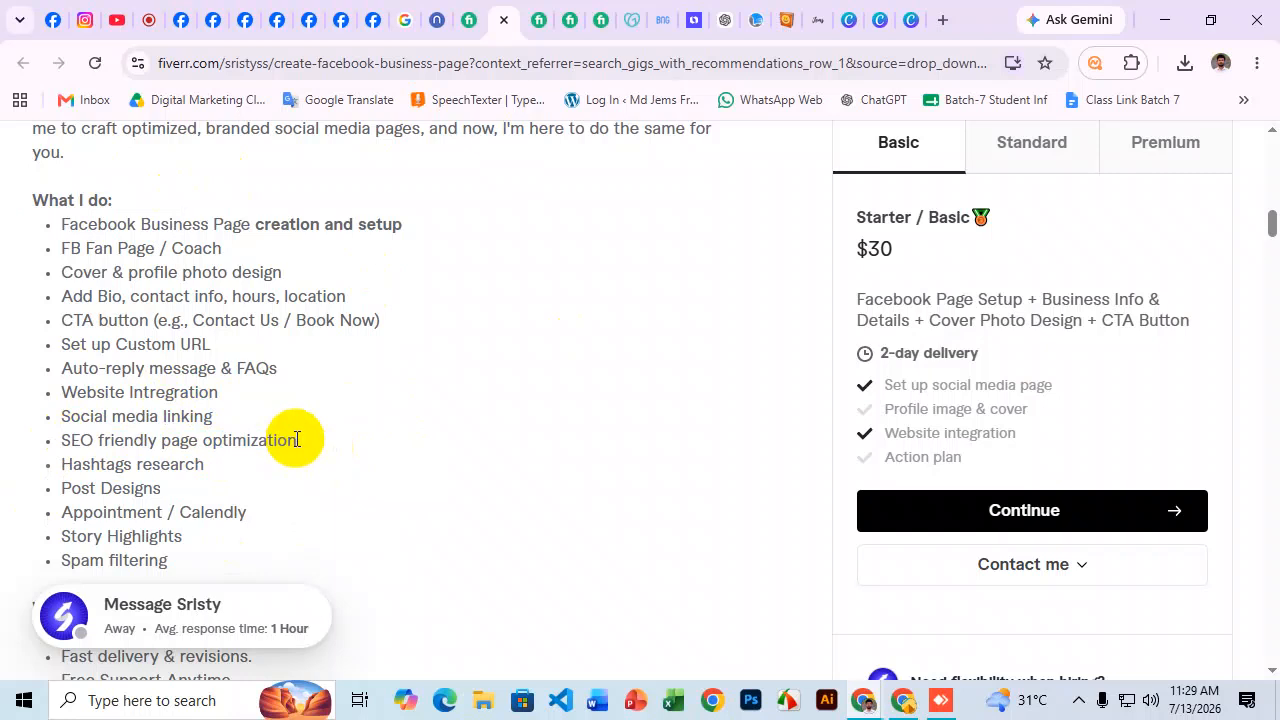
scroll(295, 440, "down", 1)
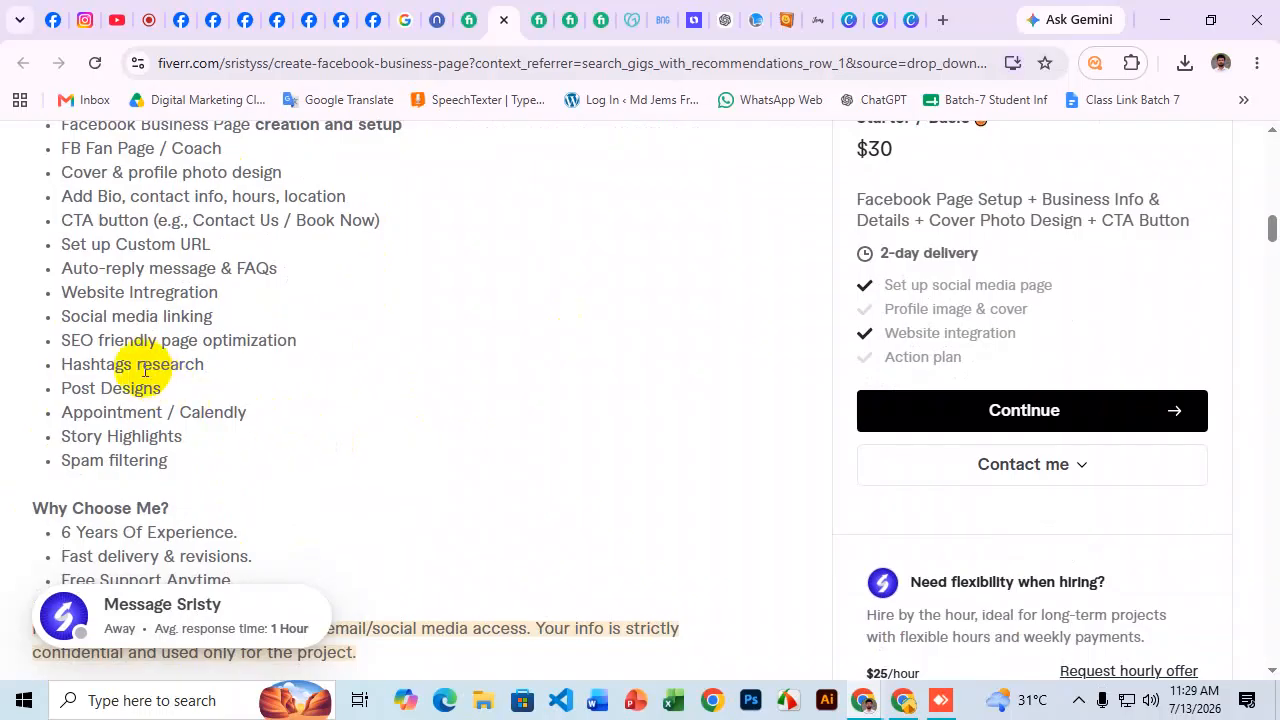
left_click_drag(60, 341, 331, 345)
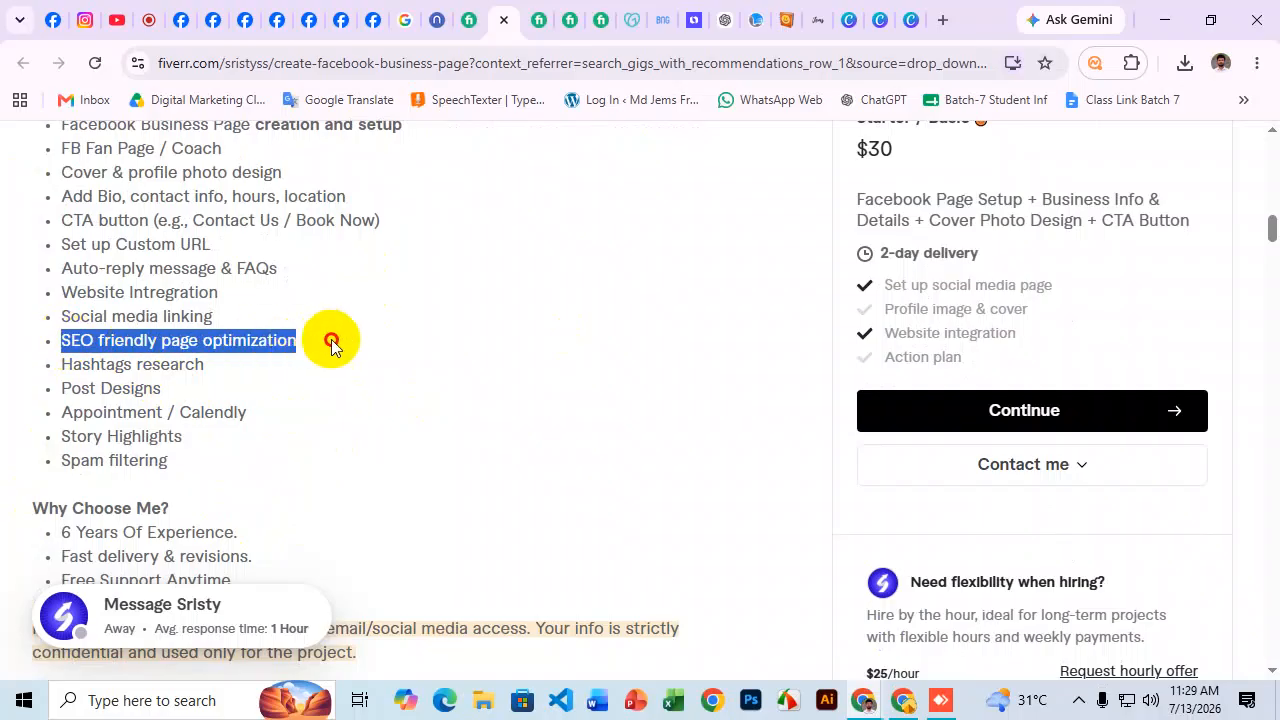
left_click(100, 366)
Go through the Hashtags research, Post Designs, Appointment / Calendly and Story Highlights services.
left_click_drag(62, 366, 227, 378)
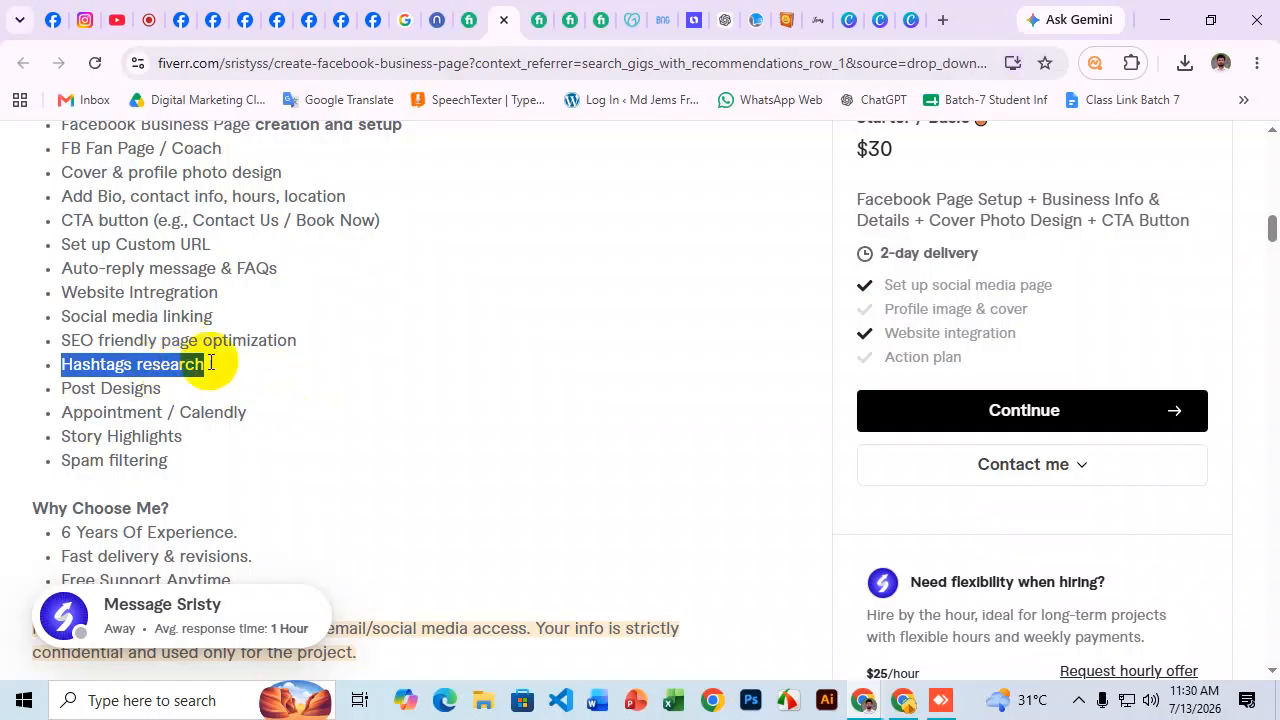
left_click(150, 400)
left_click_drag(54, 396, 199, 396)
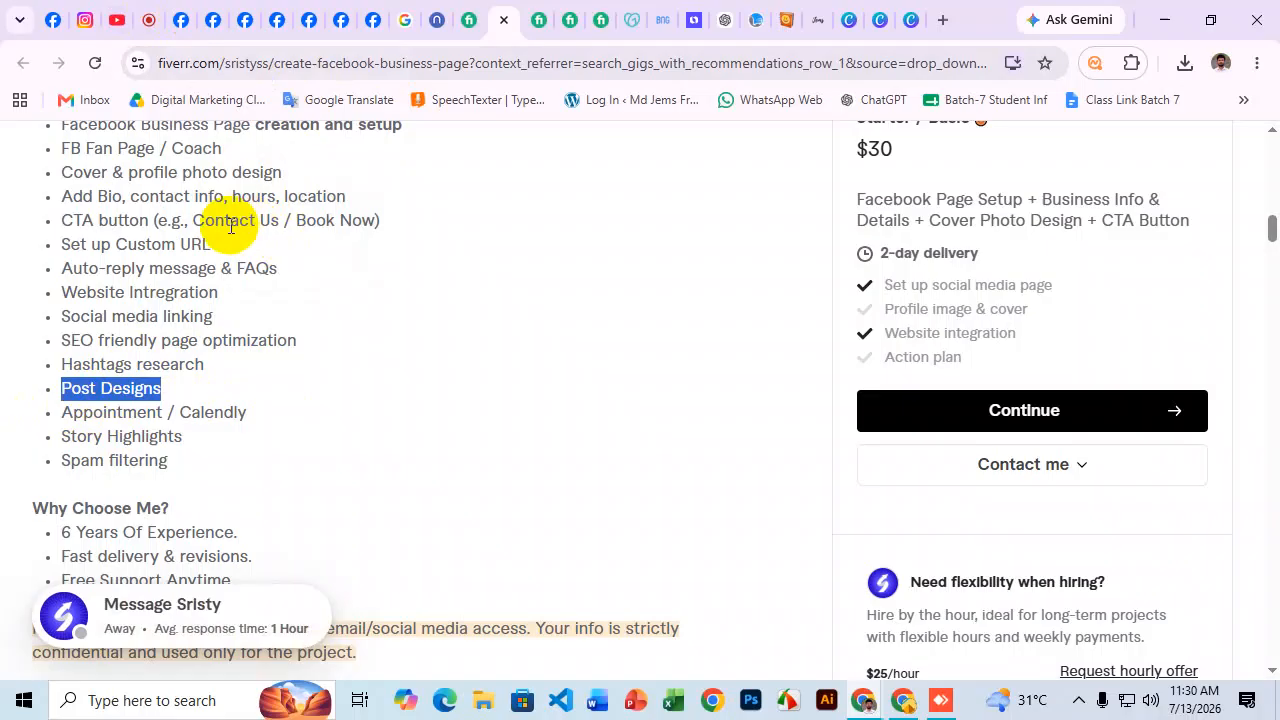
left_click(89, 413)
left_click_drag(60, 412, 257, 413)
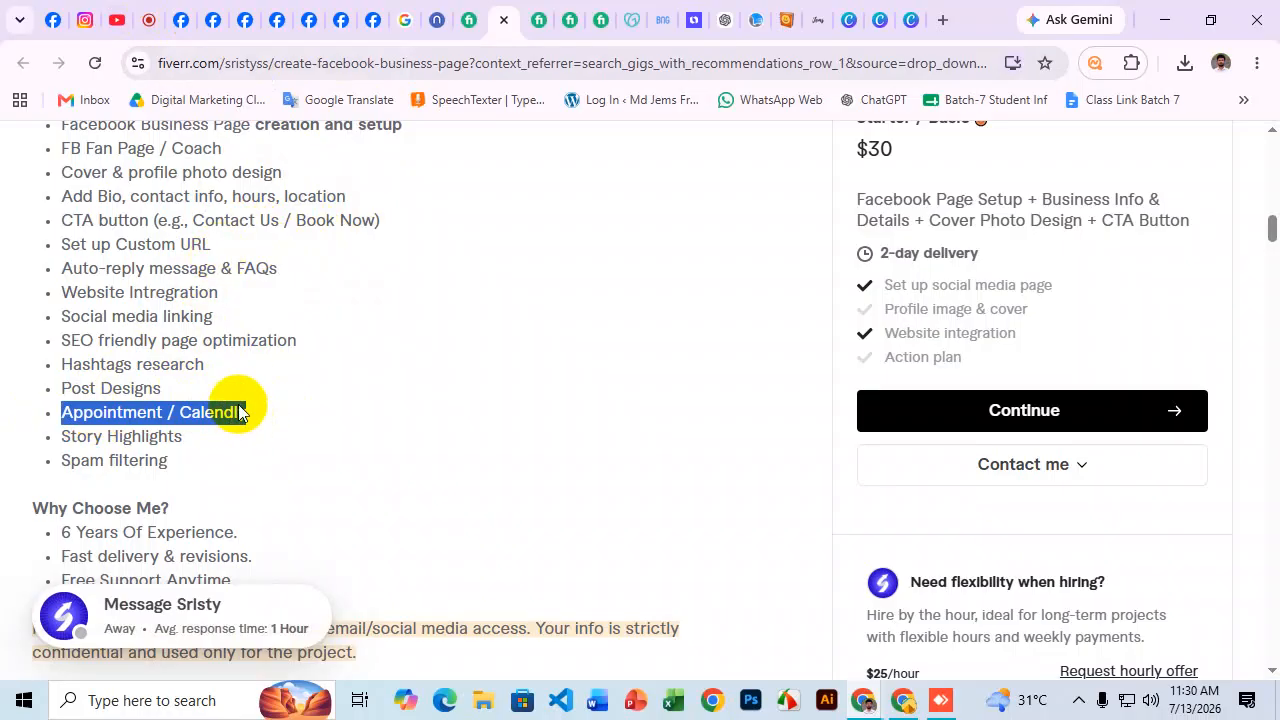
left_click(65, 445)
left_click_drag(65, 445, 195, 443)
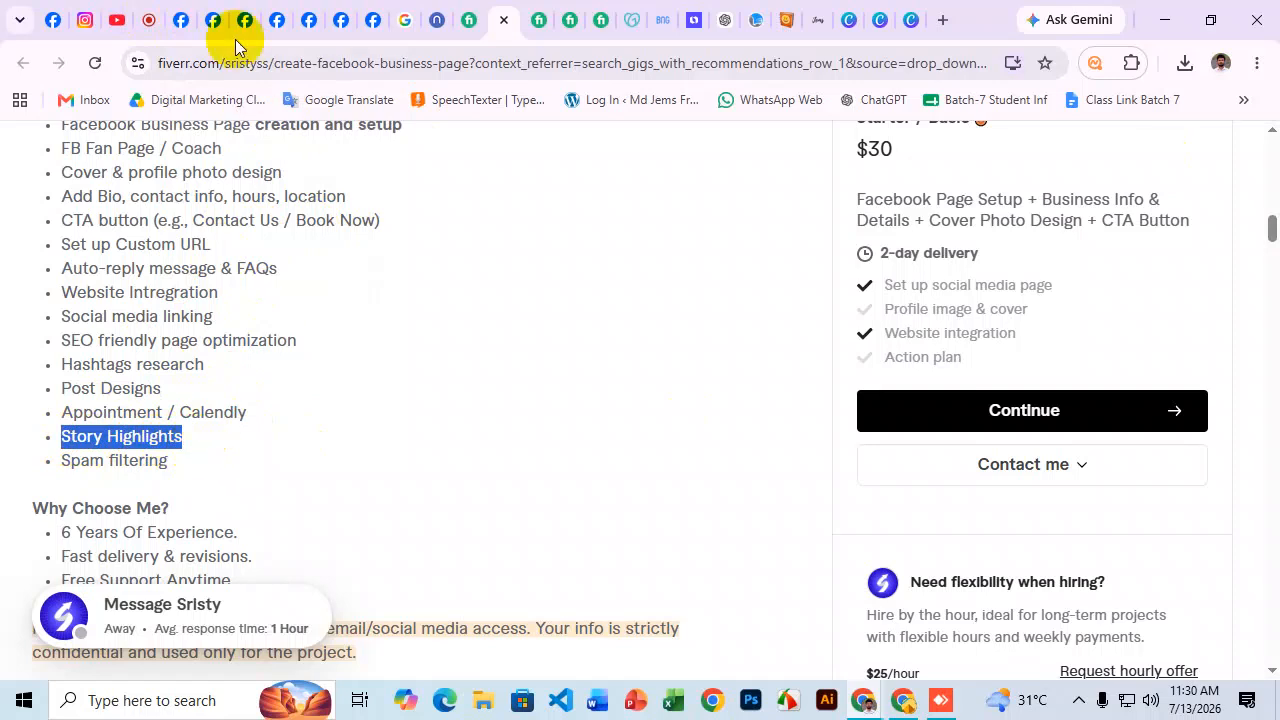
Open a new tab and paste 'SaleUmbrella' from clipboard history into the search box.
left_click(181, 18)
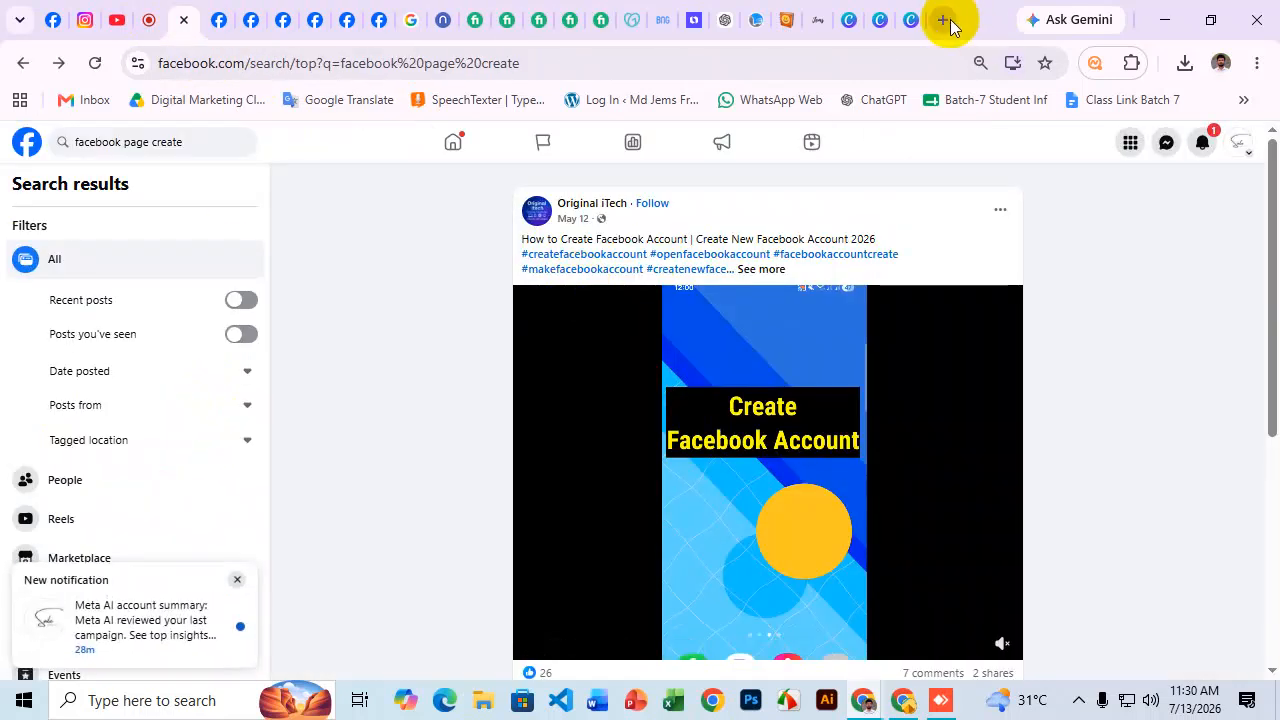
left_click(942, 20)
left_click(754, 57)
key("super+v")
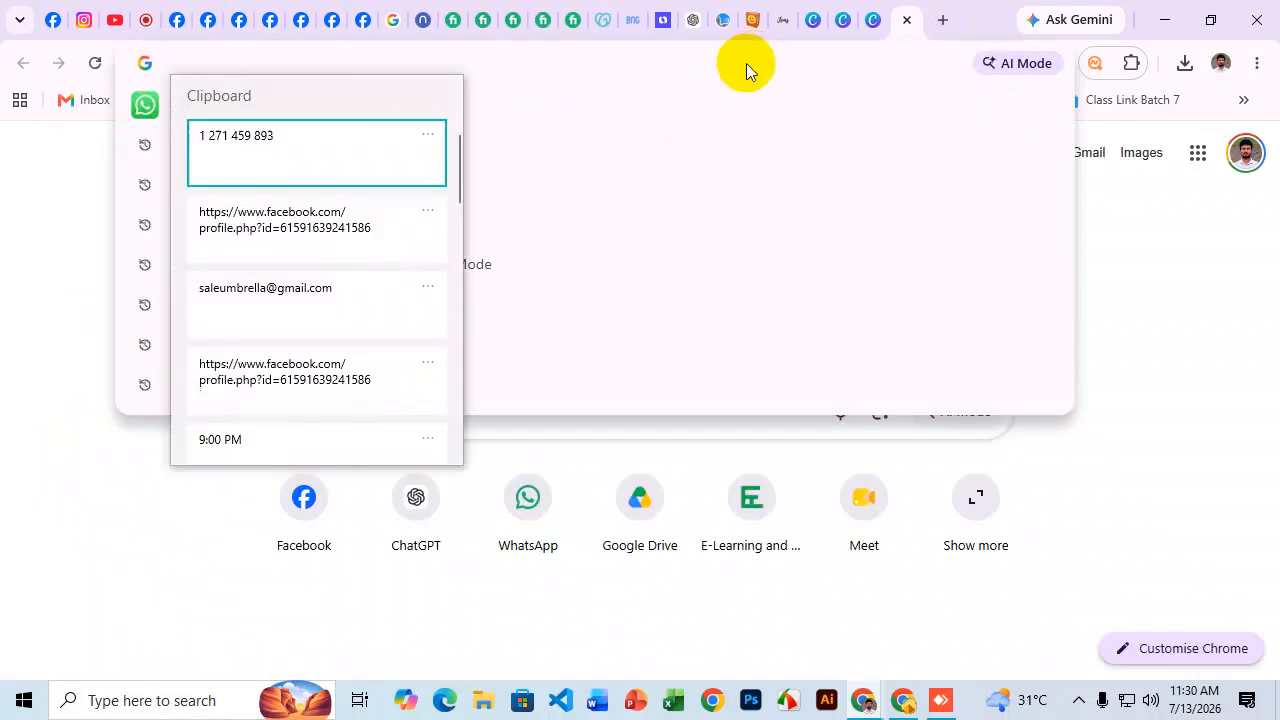
scroll(308, 182, "down", 5)
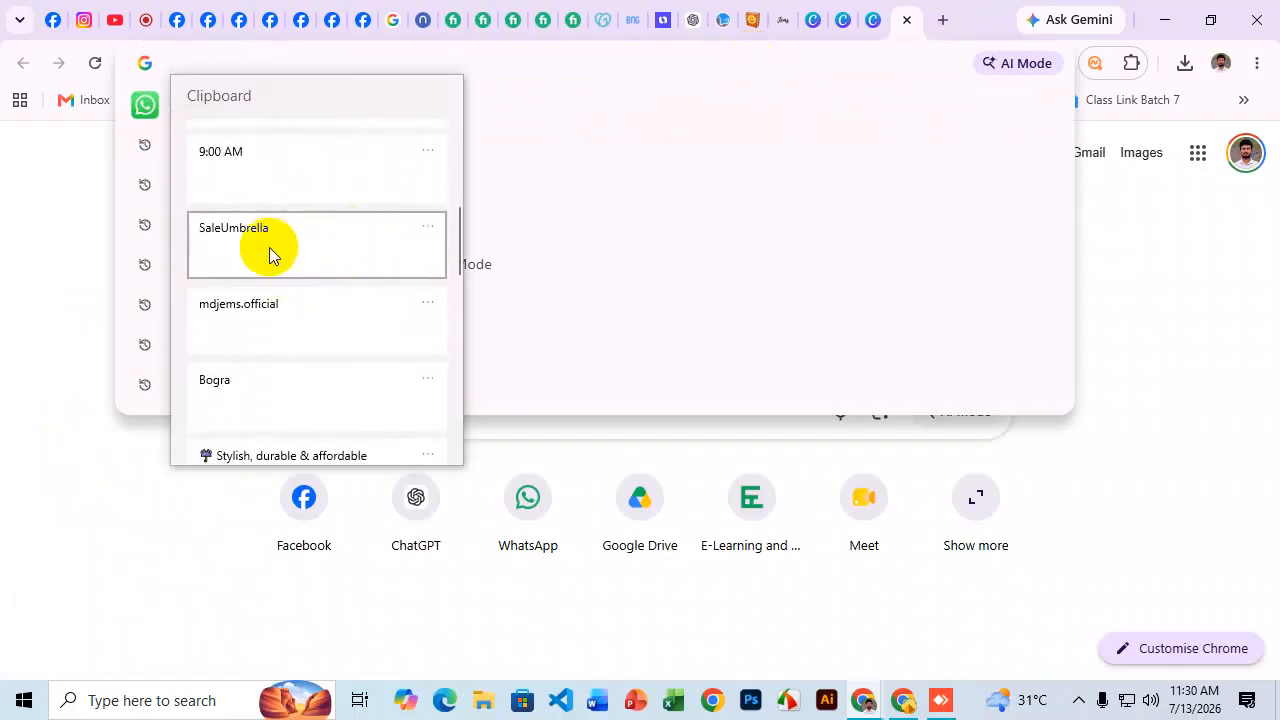
scroll(286, 294, "down", 5)
scroll(294, 345, "up", 2)
scroll(307, 338, "up", 3)
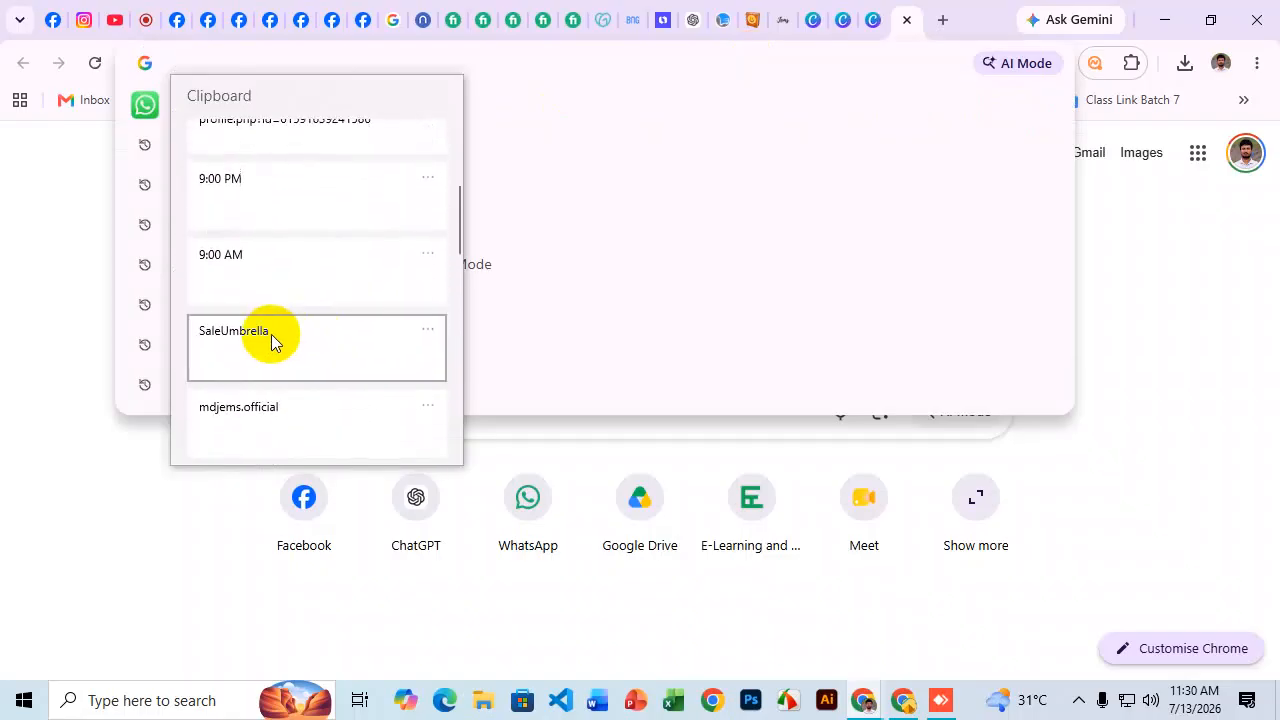
scroll(271, 334, "up", 4)
scroll(280, 330, "down", 2)
scroll(282, 335, "down", 3)
left_click(235, 226)
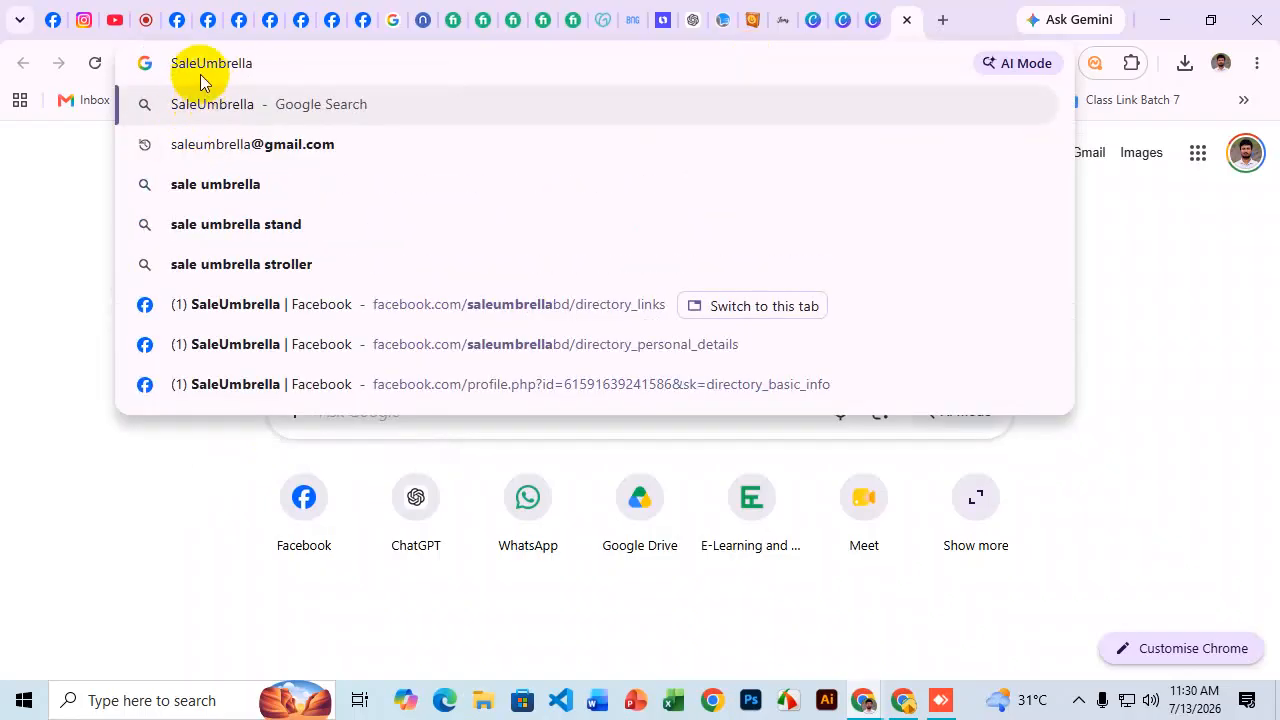
Trim the query to 'Umbrella' and run the Google search.
left_click_drag(197, 63, 134, 63)
key("BackSpace")
key("Return")
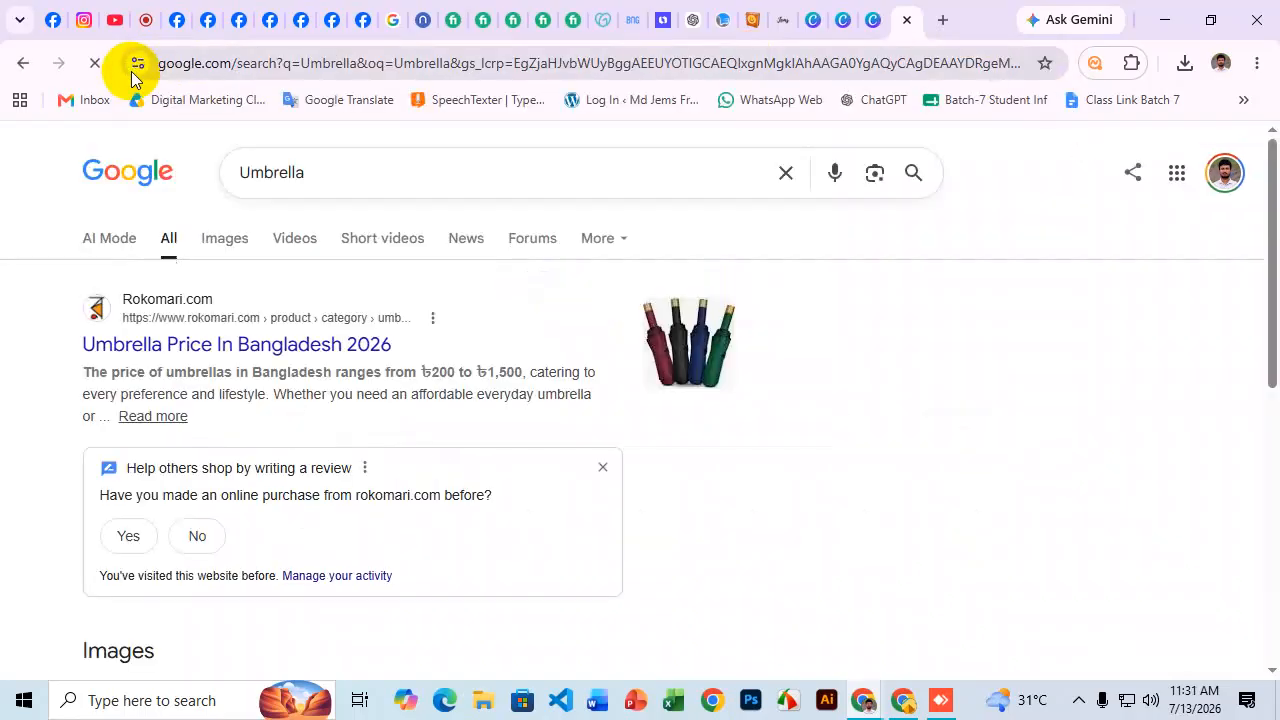
Switch to image results and save the transparent cartoon umbrella picture to Downloads.
left_click(228, 240)
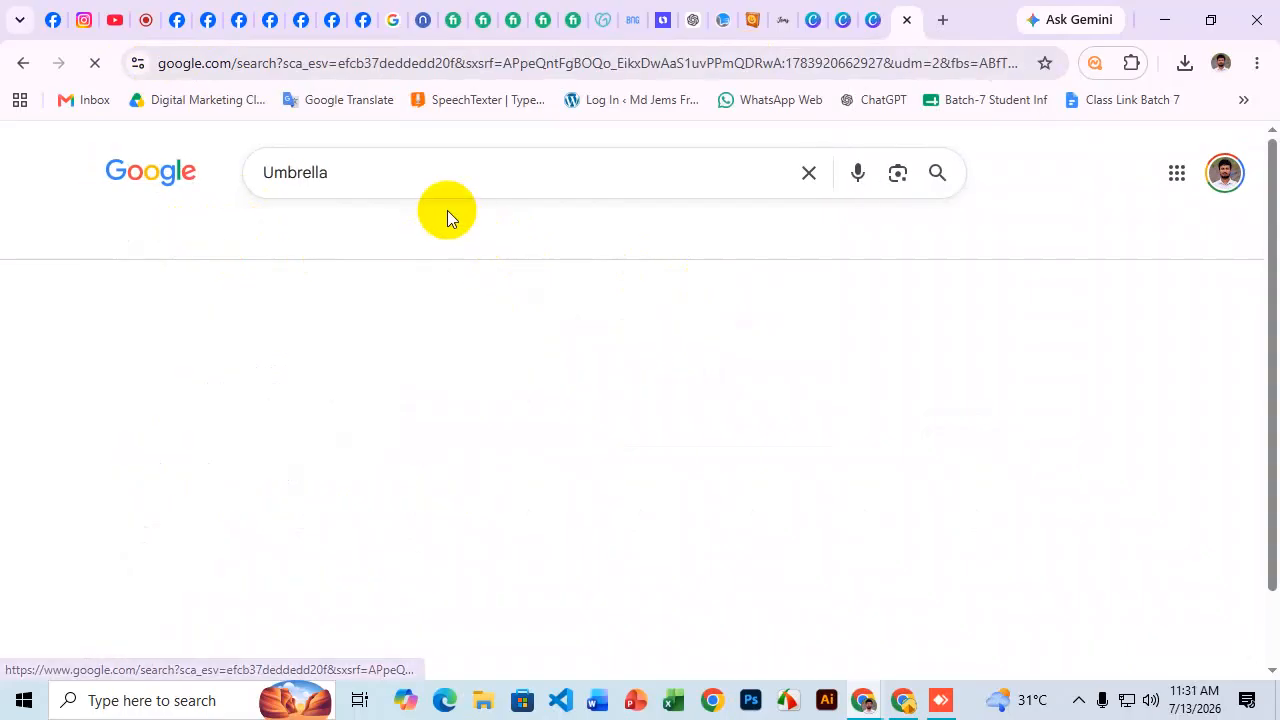
scroll(700, 263, "down", 2)
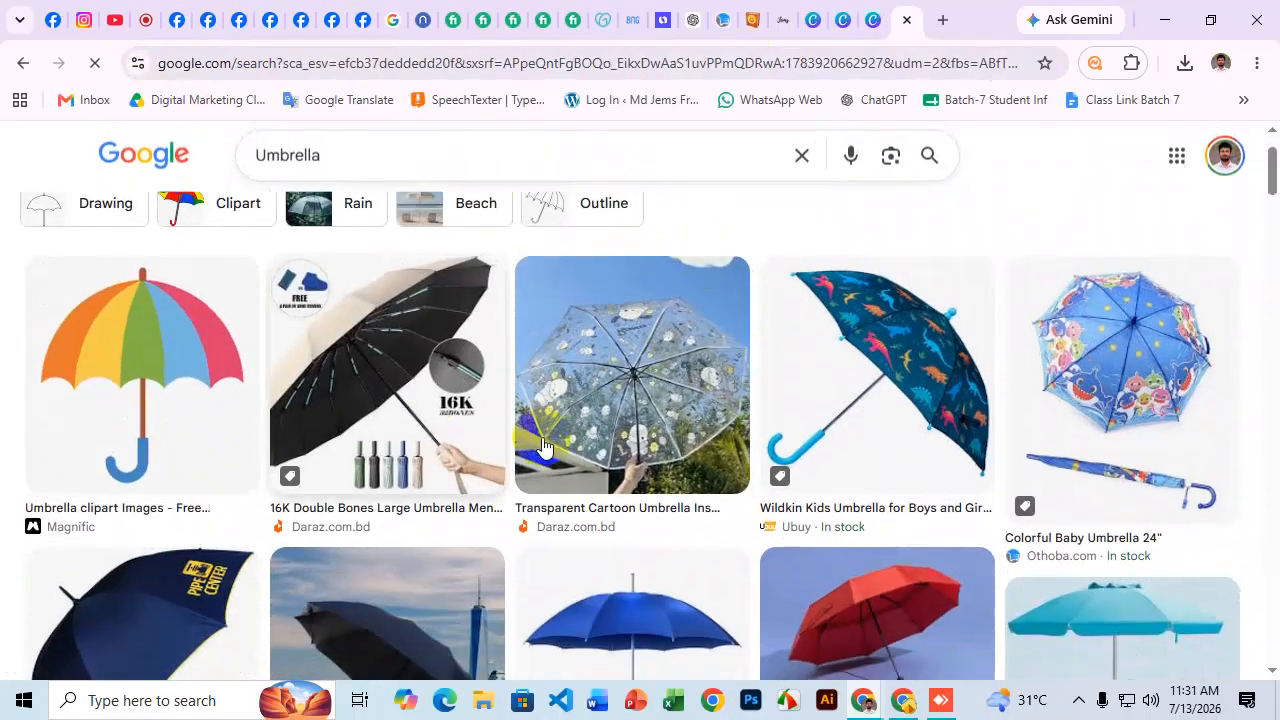
scroll(632, 332, "up", 1)
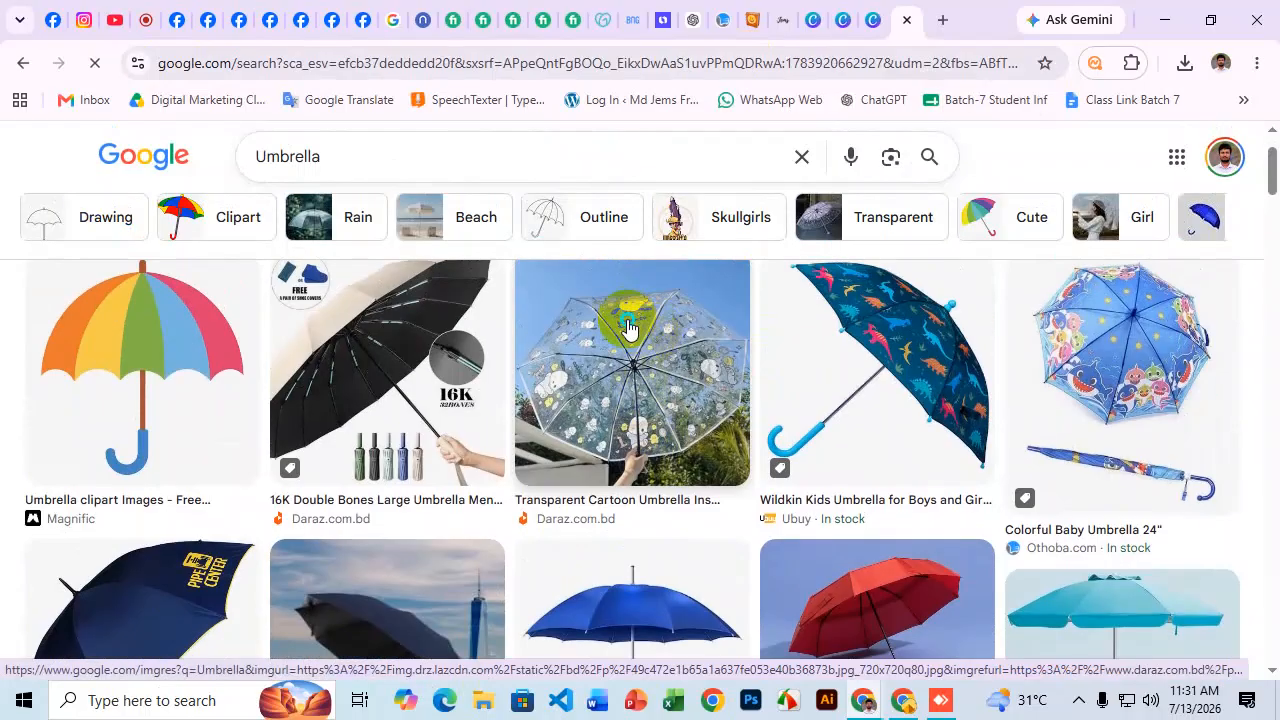
right_click(630, 335)
left_click(711, 494)
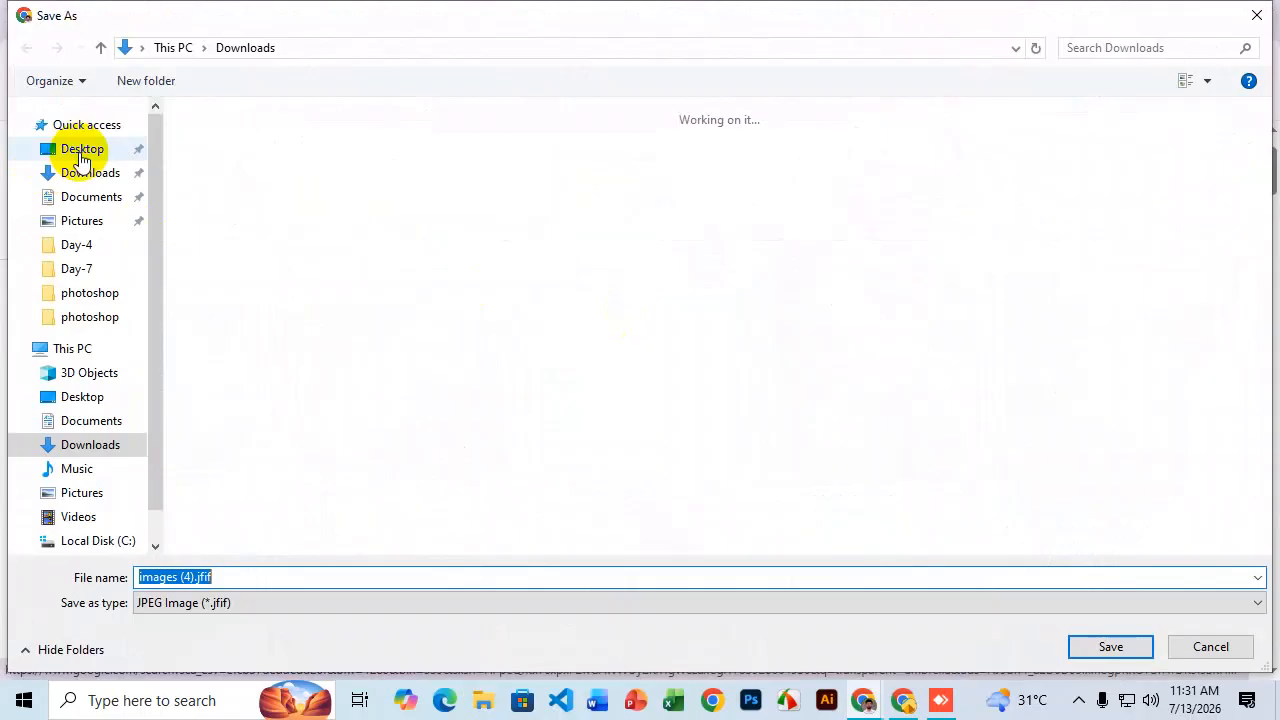
left_click(100, 174)
left_click(1105, 645)
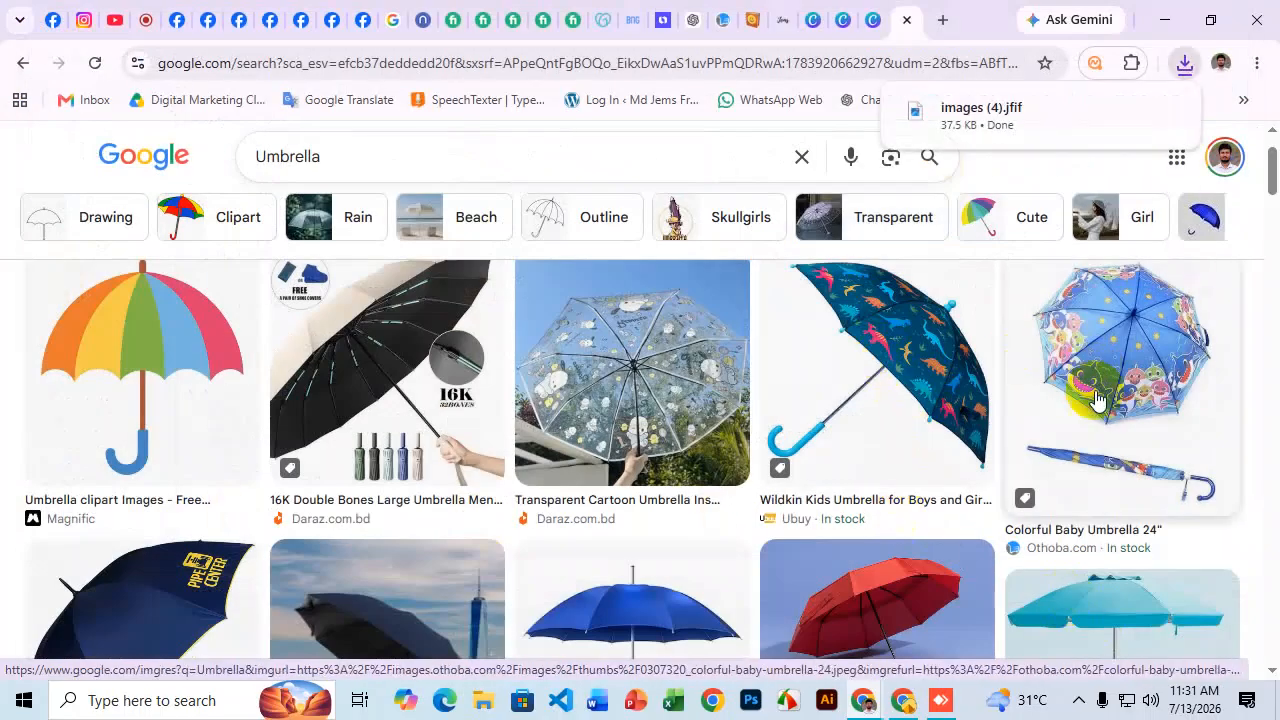
Save the red umbrella picture to Downloads as well.
scroll(914, 323, "down", 2)
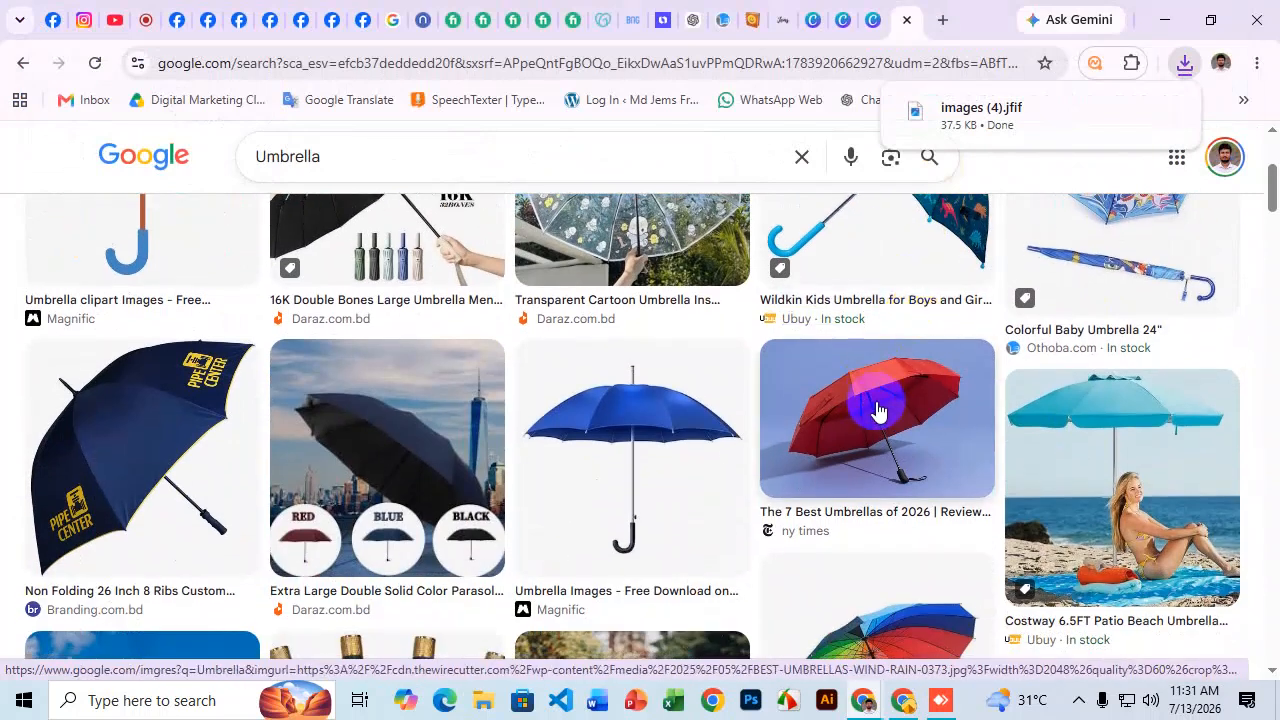
right_click(878, 415)
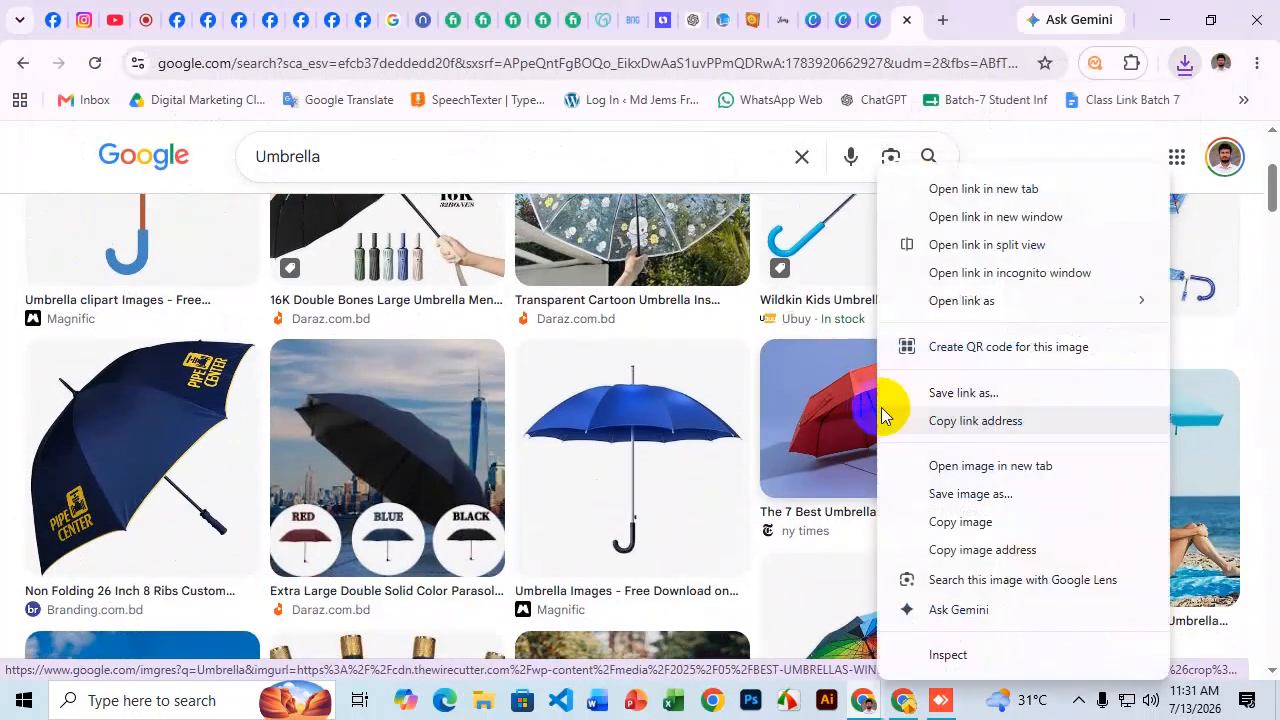
left_click(977, 497)
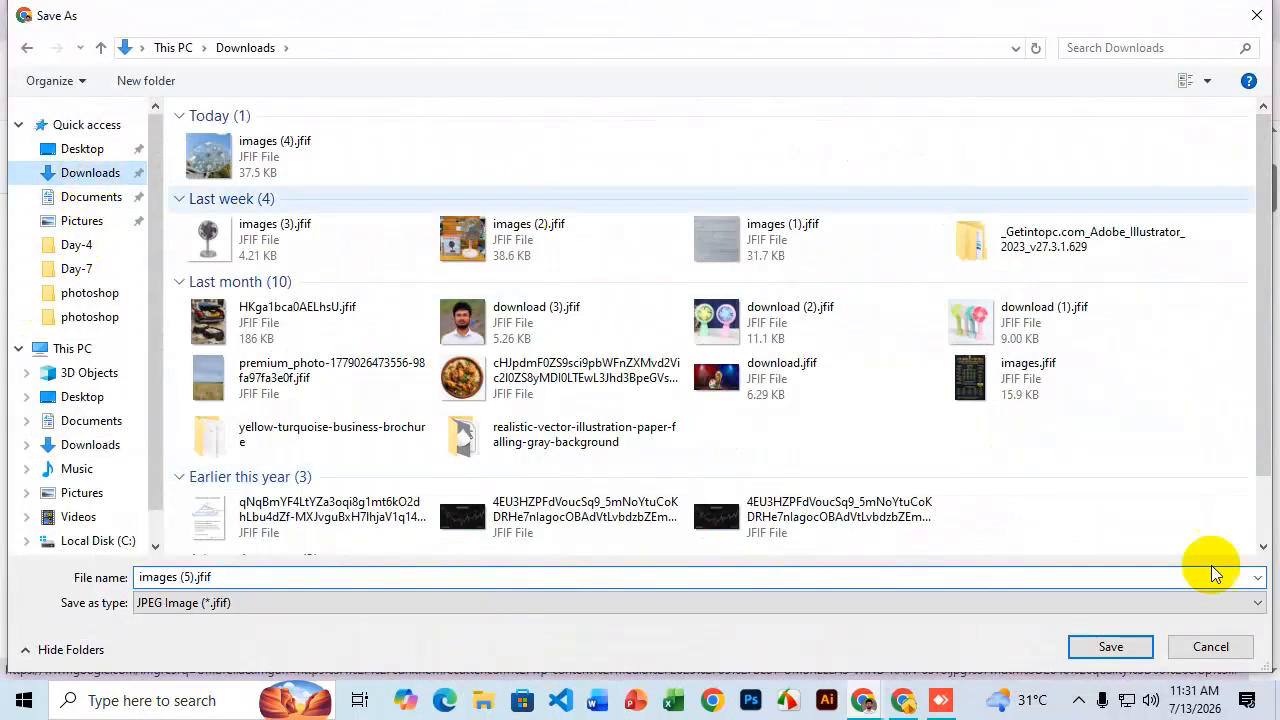
left_click(1106, 648)
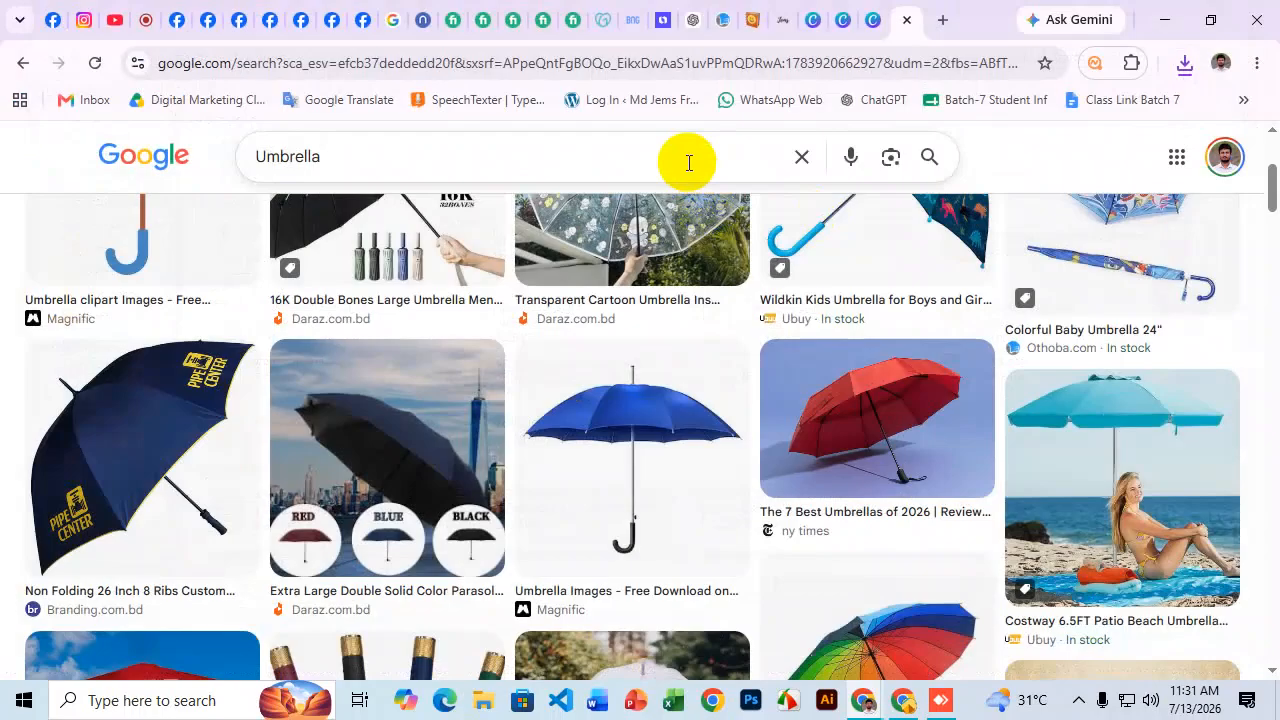
scroll(637, 344, "up", 2)
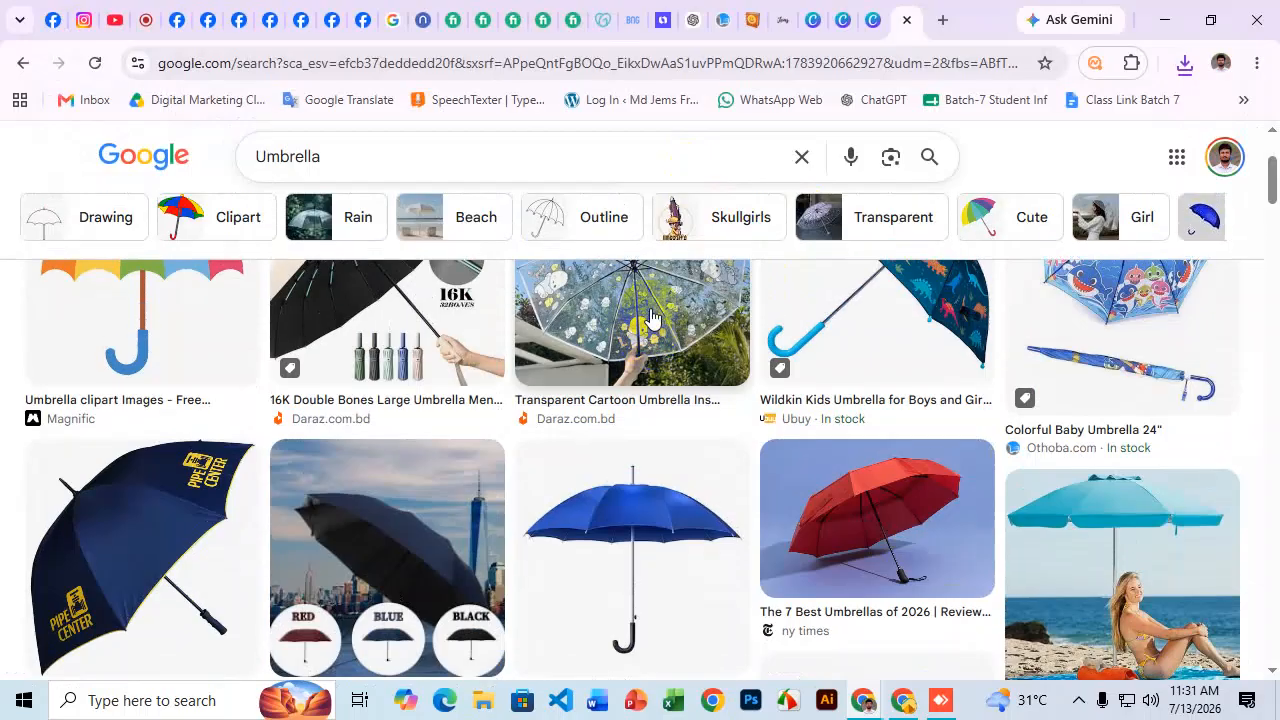
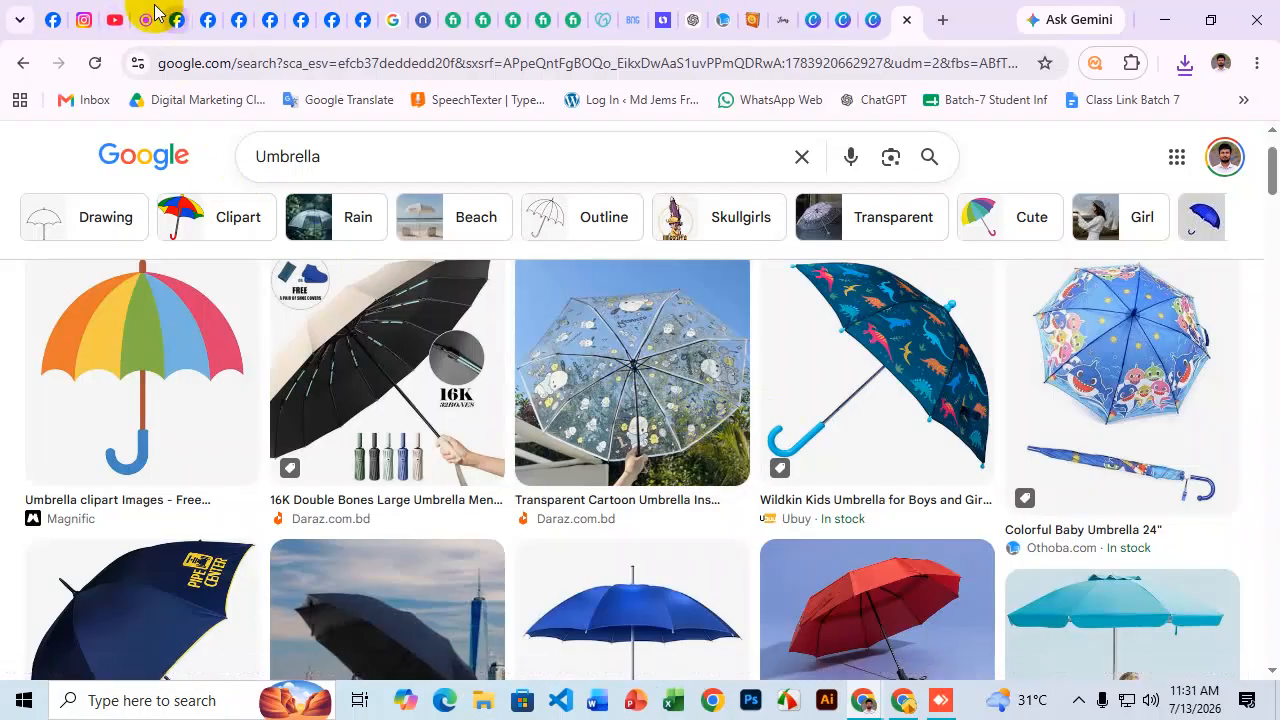
Go back to the SaleUmbrella Facebook Page tab, where its About section with Links shows.
left_click(57, 14)
scroll(700, 371, "up", 3)
scroll(757, 357, "down", 2)
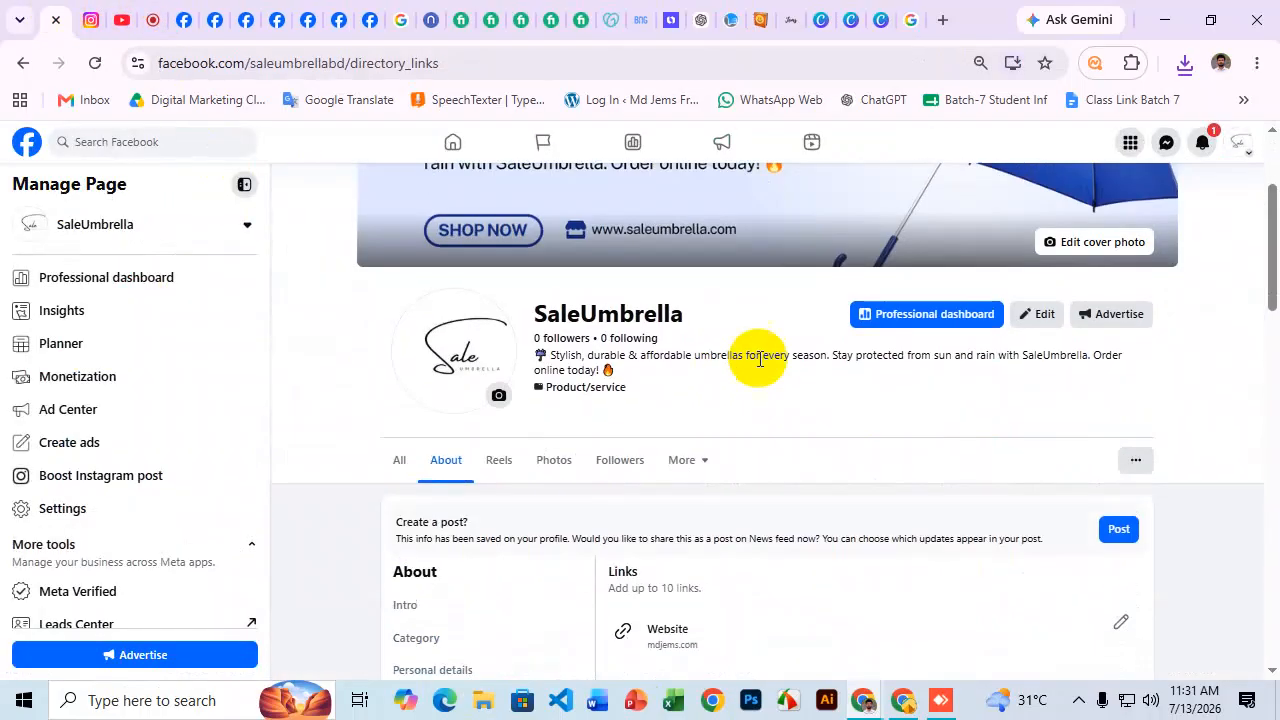
Share images (4).jfif as a photo story on the SaleUmbrella Page, zoomed out slightly.
left_click(1137, 462)
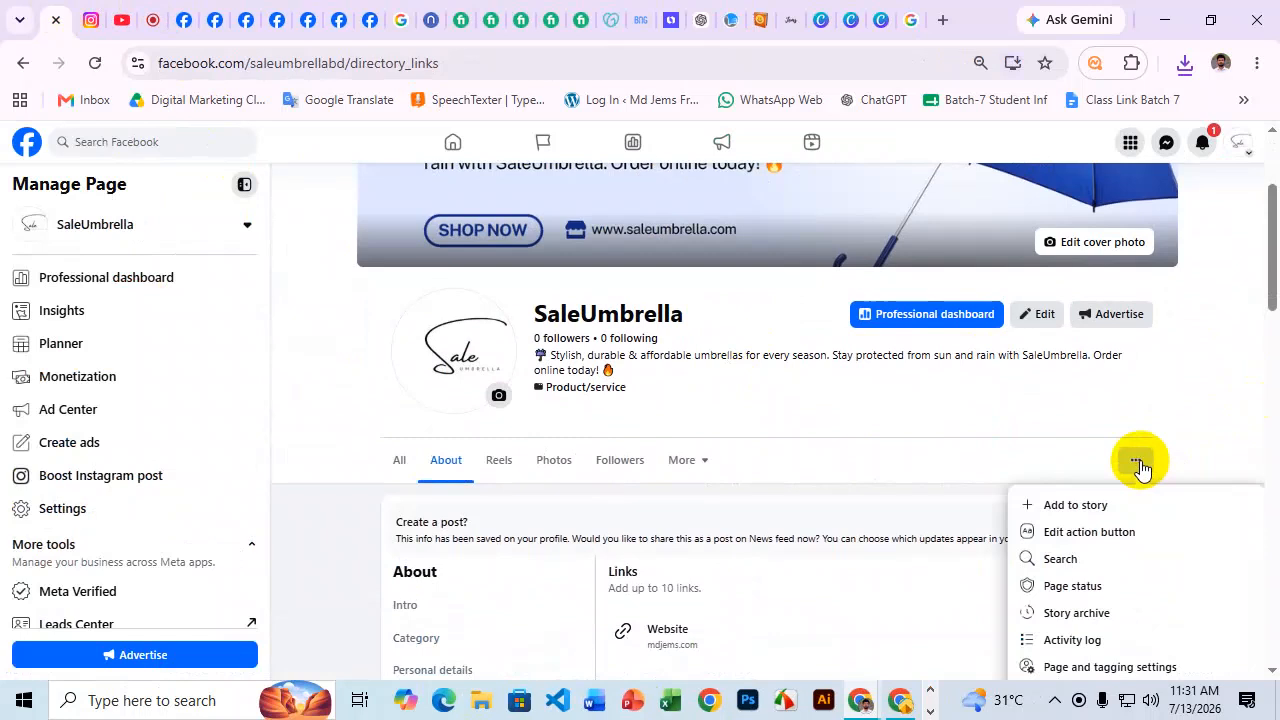
left_click(1090, 503)
left_click(695, 410)
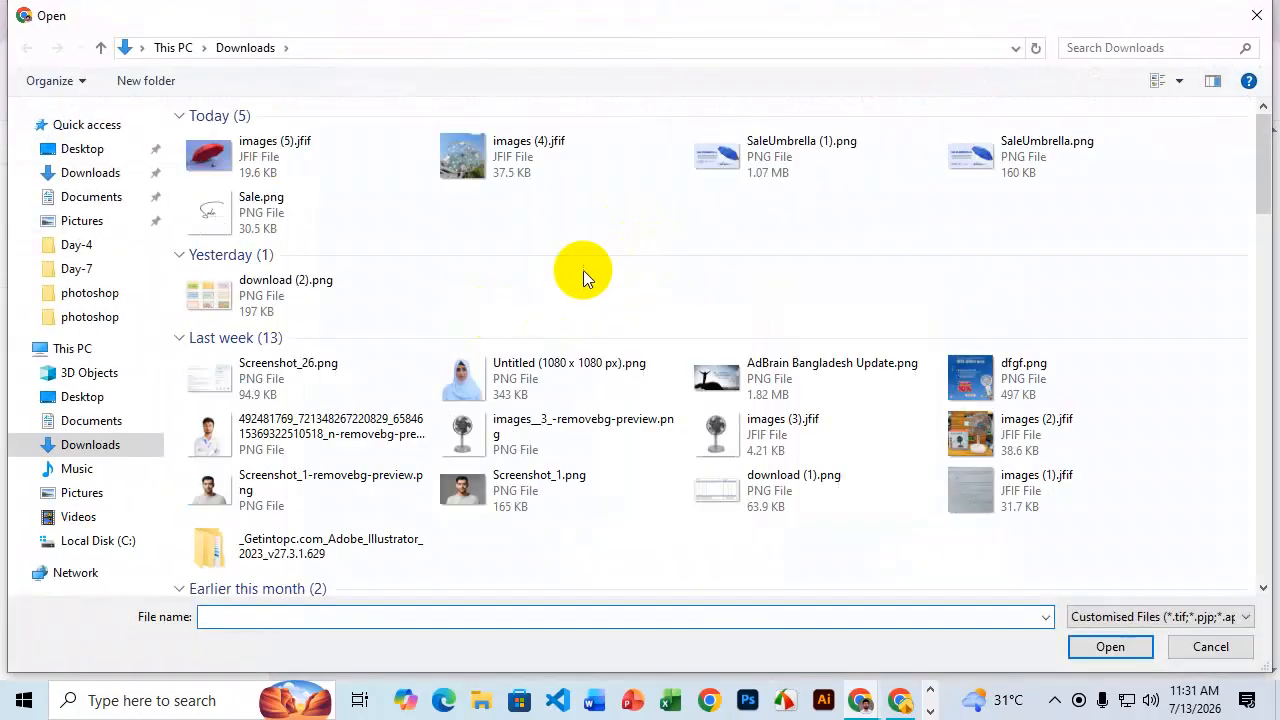
left_click(462, 152)
left_click(1110, 647)
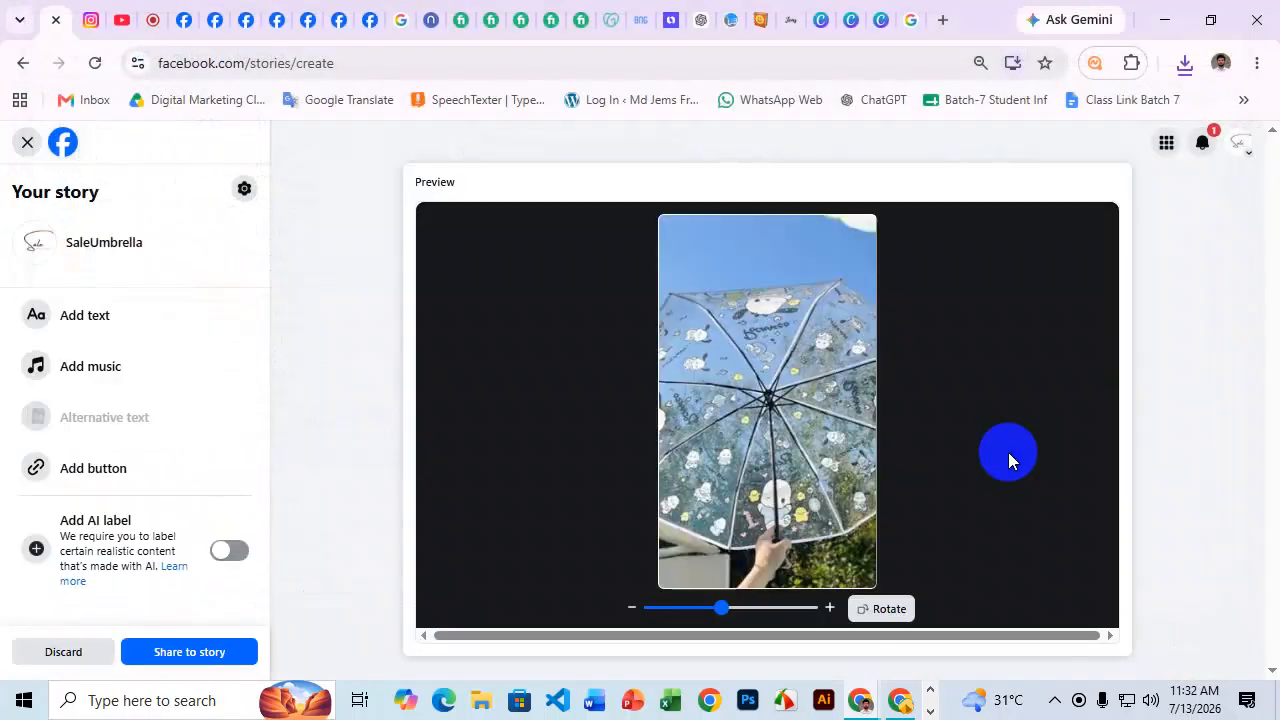
left_click_drag(722, 607, 688, 614)
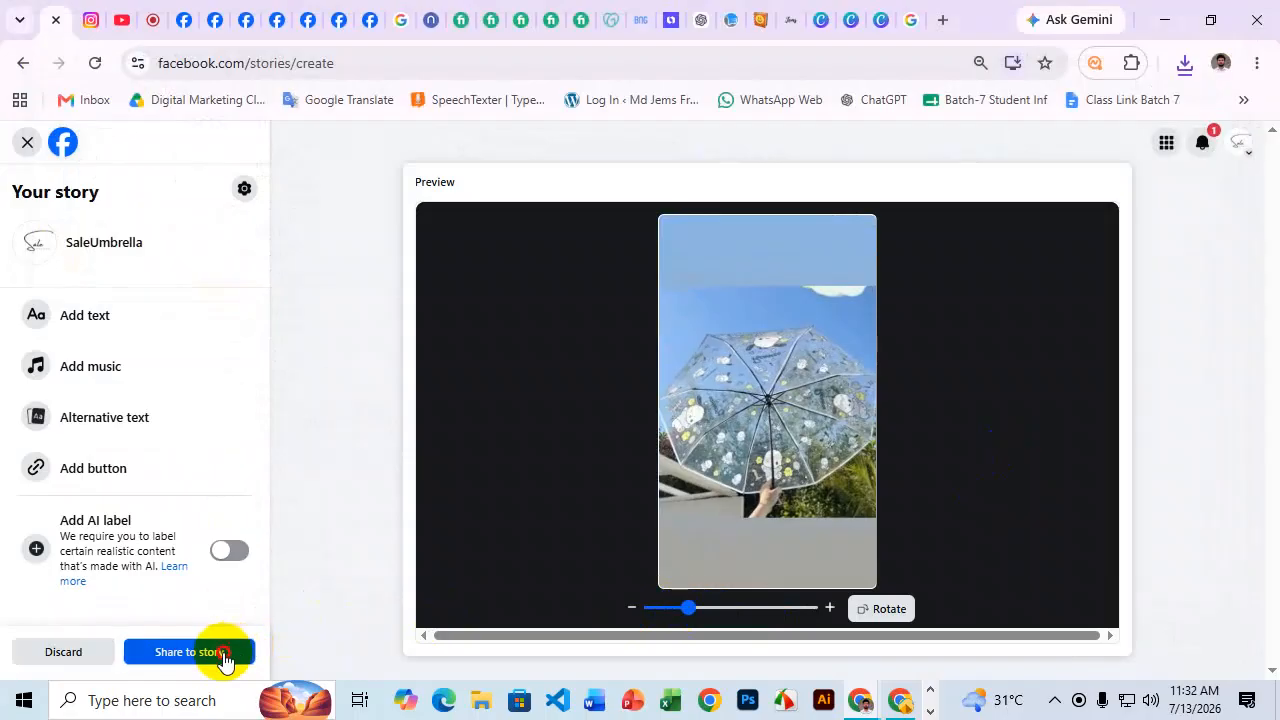
left_click(218, 654)
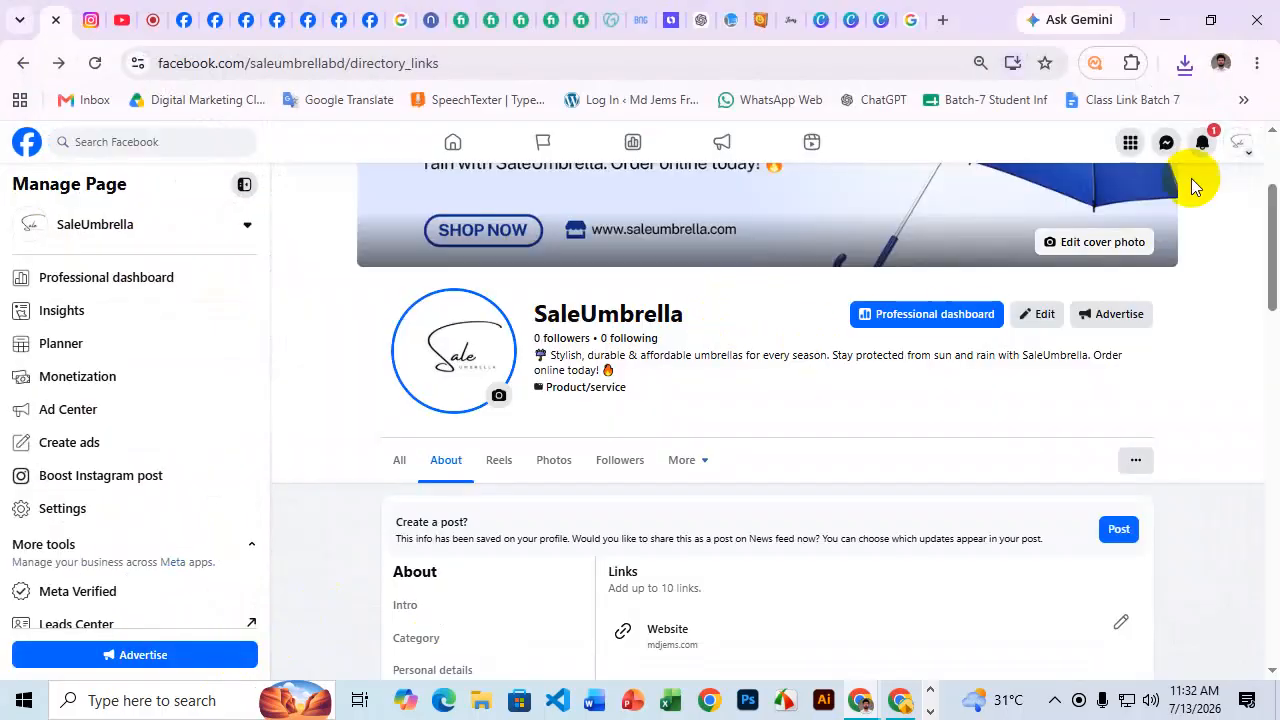
scroll(970, 360, "down", 2)
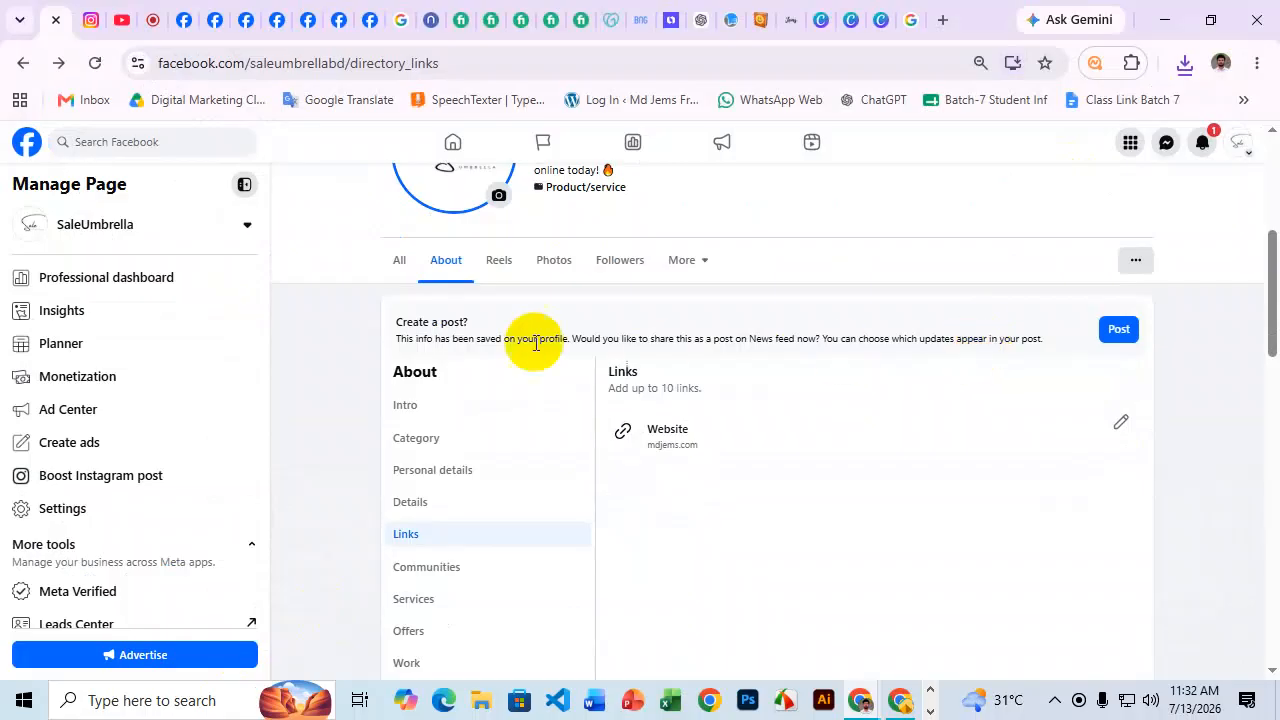
Start a new featured highlight collection using the Jul 13 story.
left_click(408, 276)
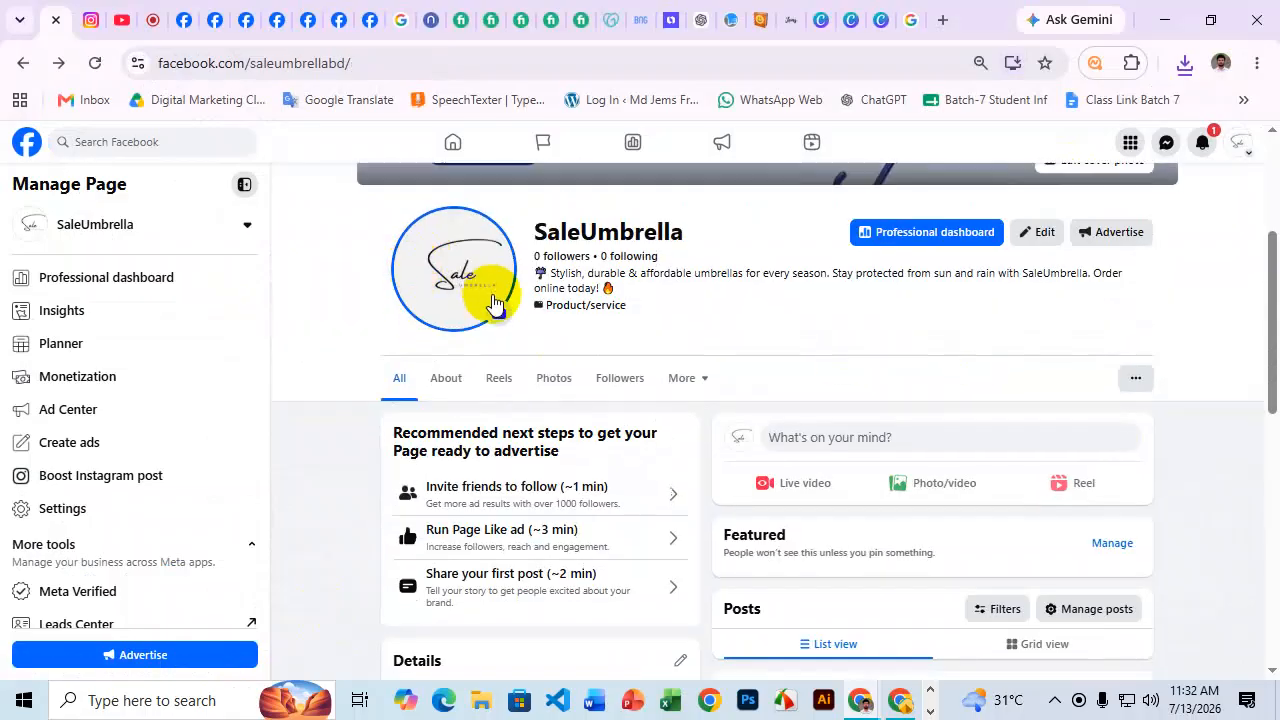
scroll(553, 295, "down", 3)
scroll(553, 295, "down", 4)
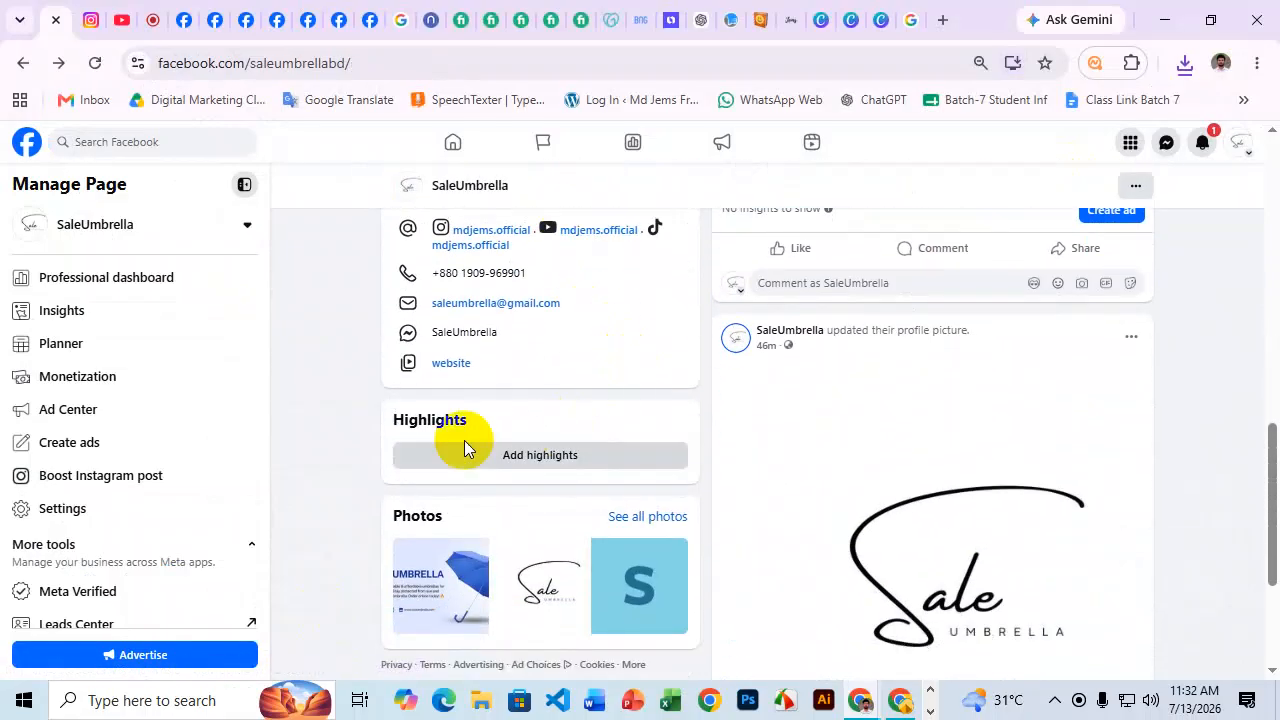
left_click(547, 460)
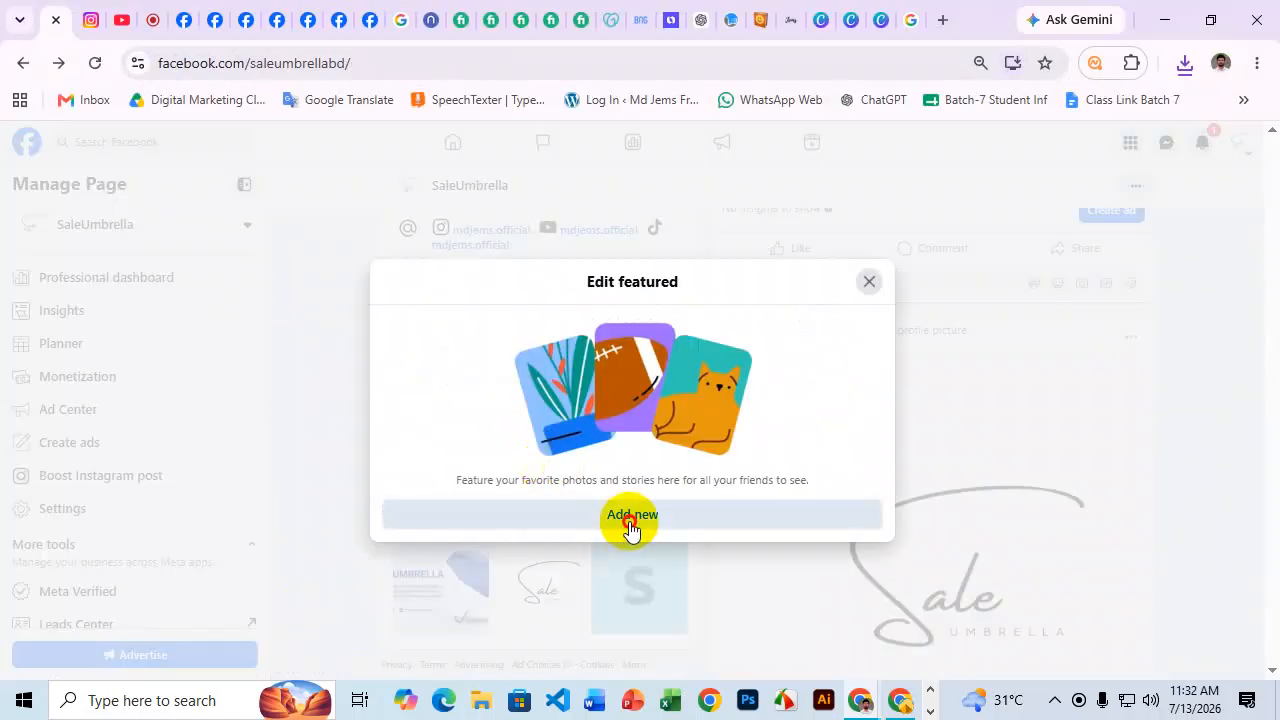
left_click(629, 521)
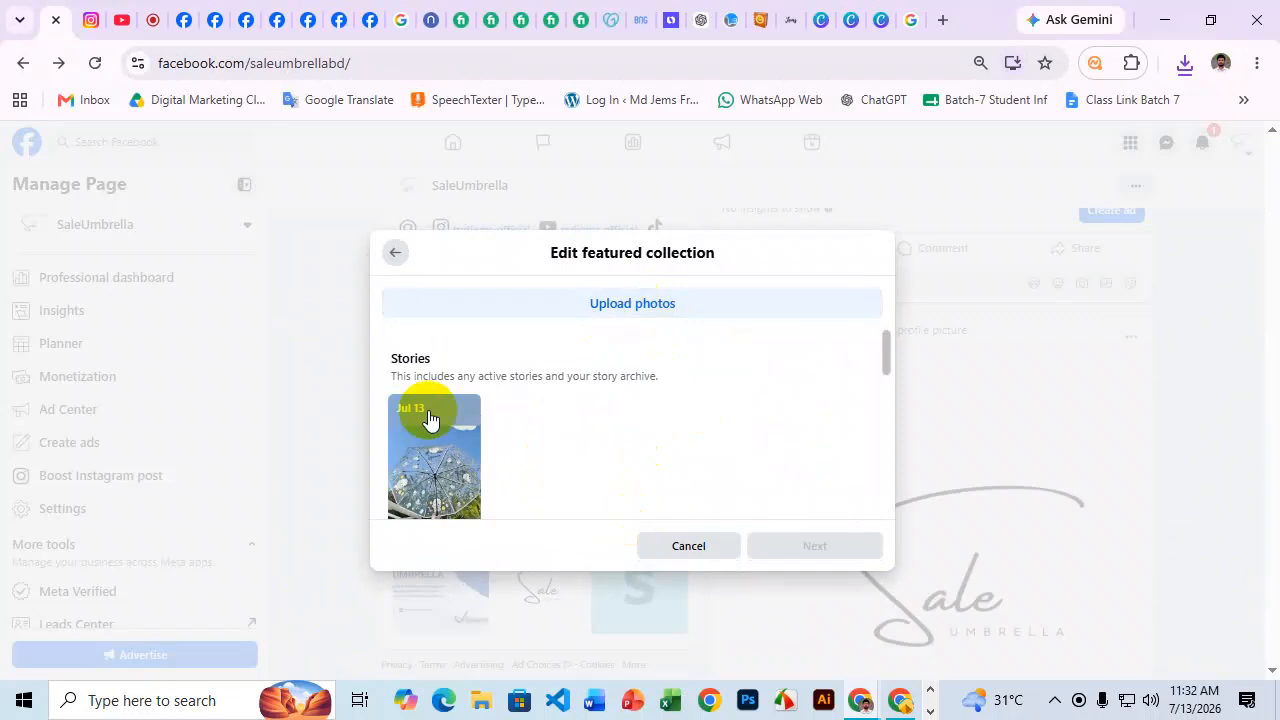
left_click(448, 475)
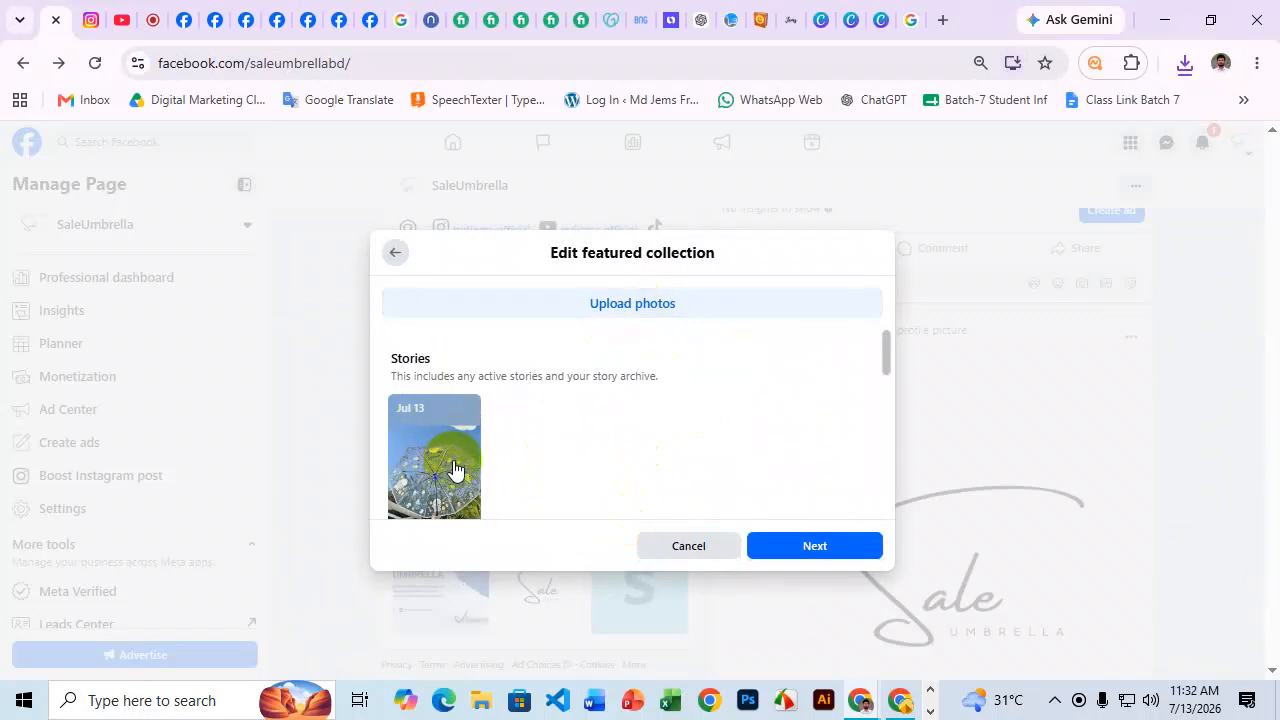
left_click(831, 545)
Title the collection 'Umbrella', save it, and reload the Page.
scroll(650, 440, "down", 1)
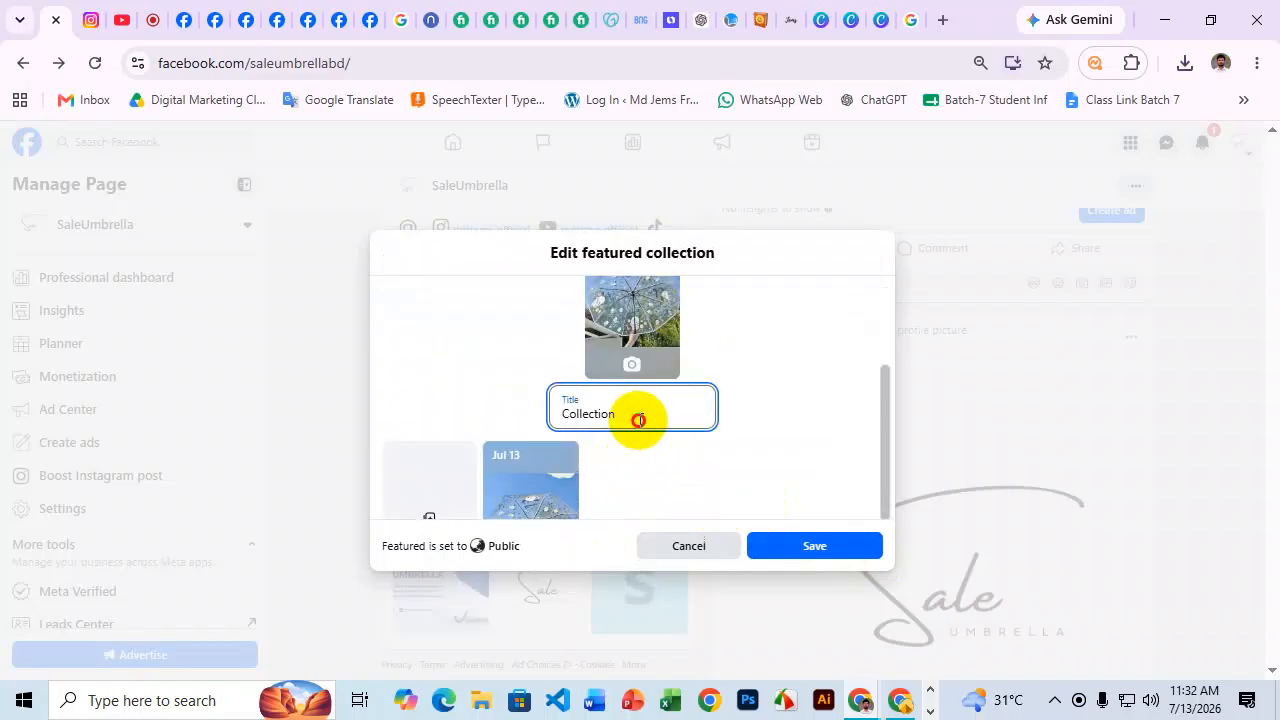
left_click_drag(634, 414, 553, 413)
key("super+v")
scroll(691, 391, "down", 3)
left_click(645, 316)
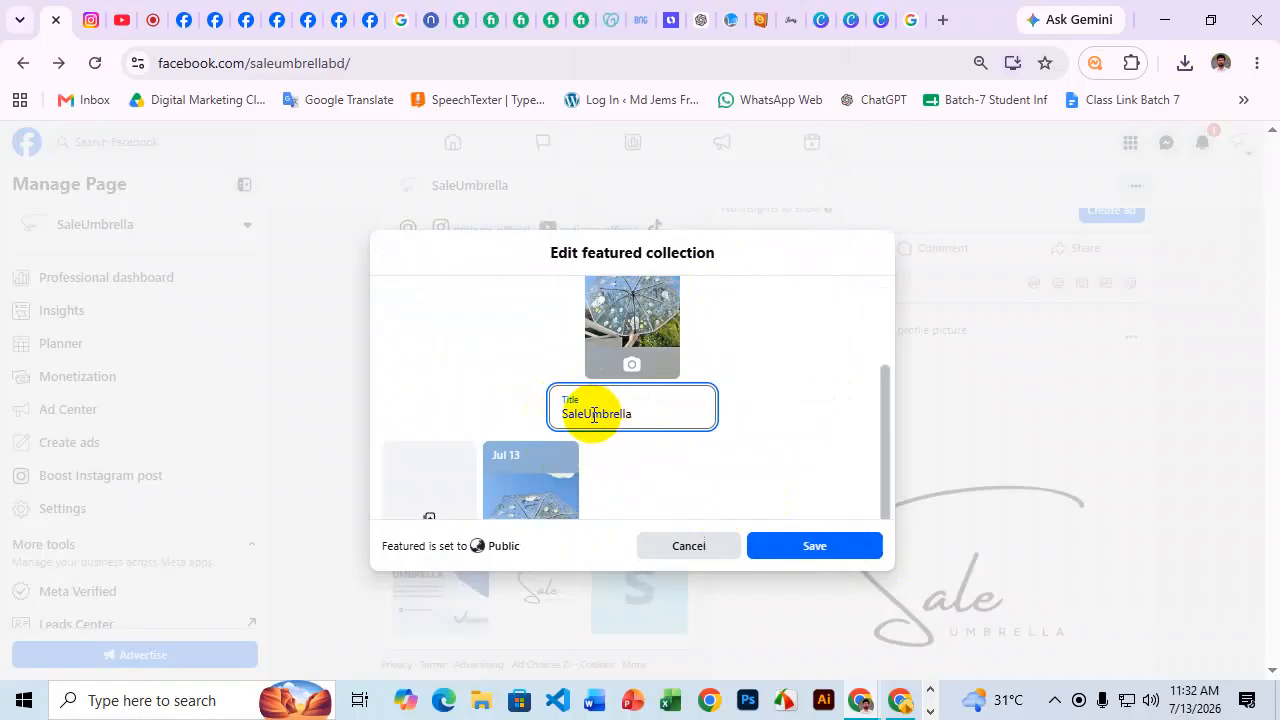
left_click_drag(585, 413, 562, 413)
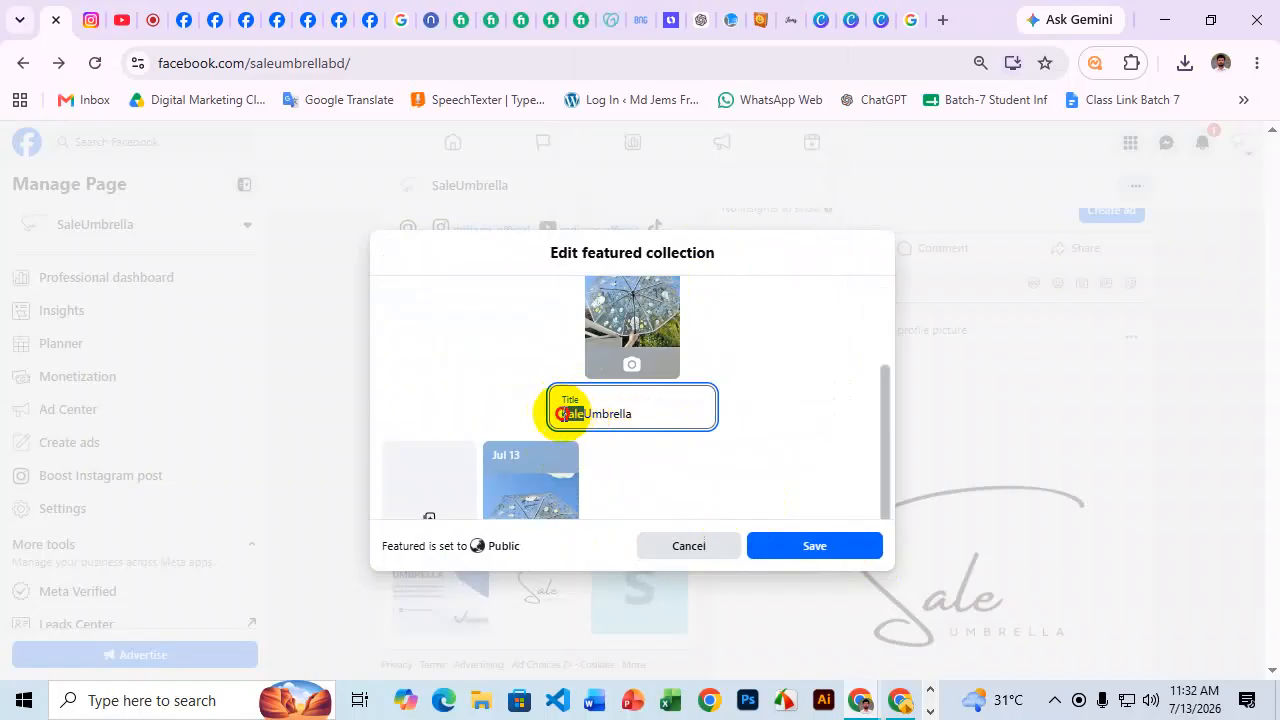
key("BackSpace")
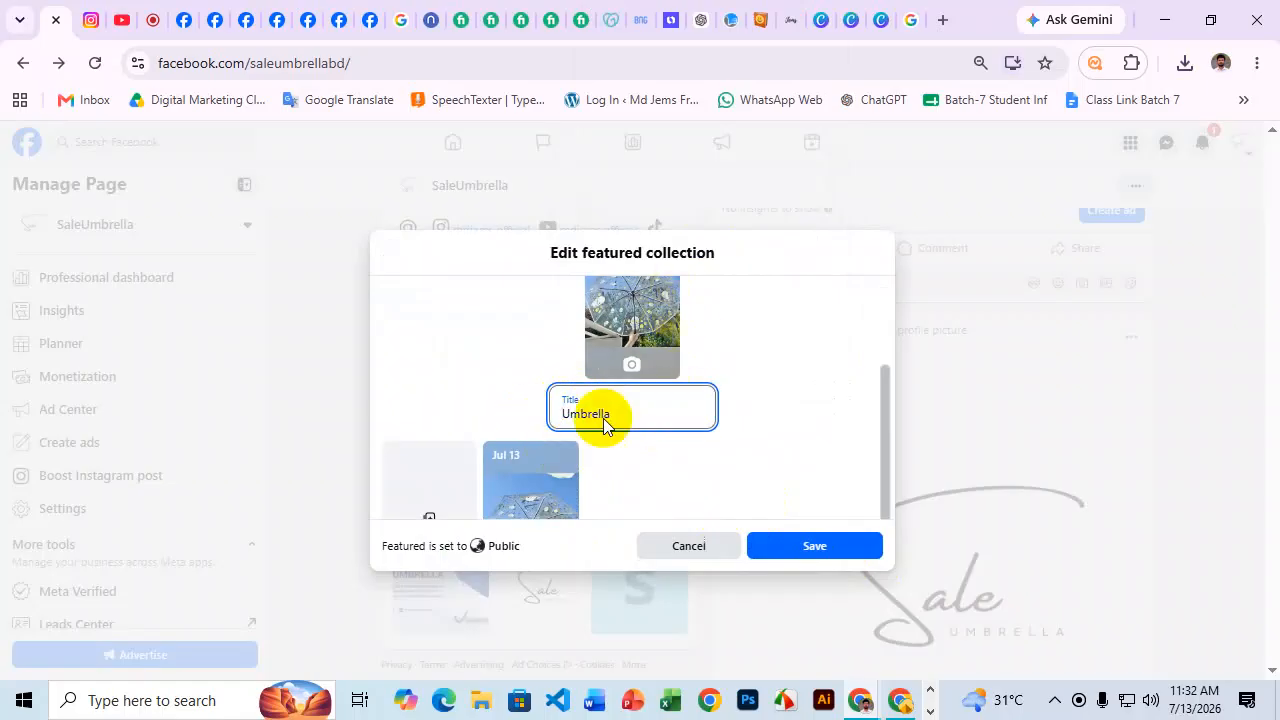
left_click(823, 545)
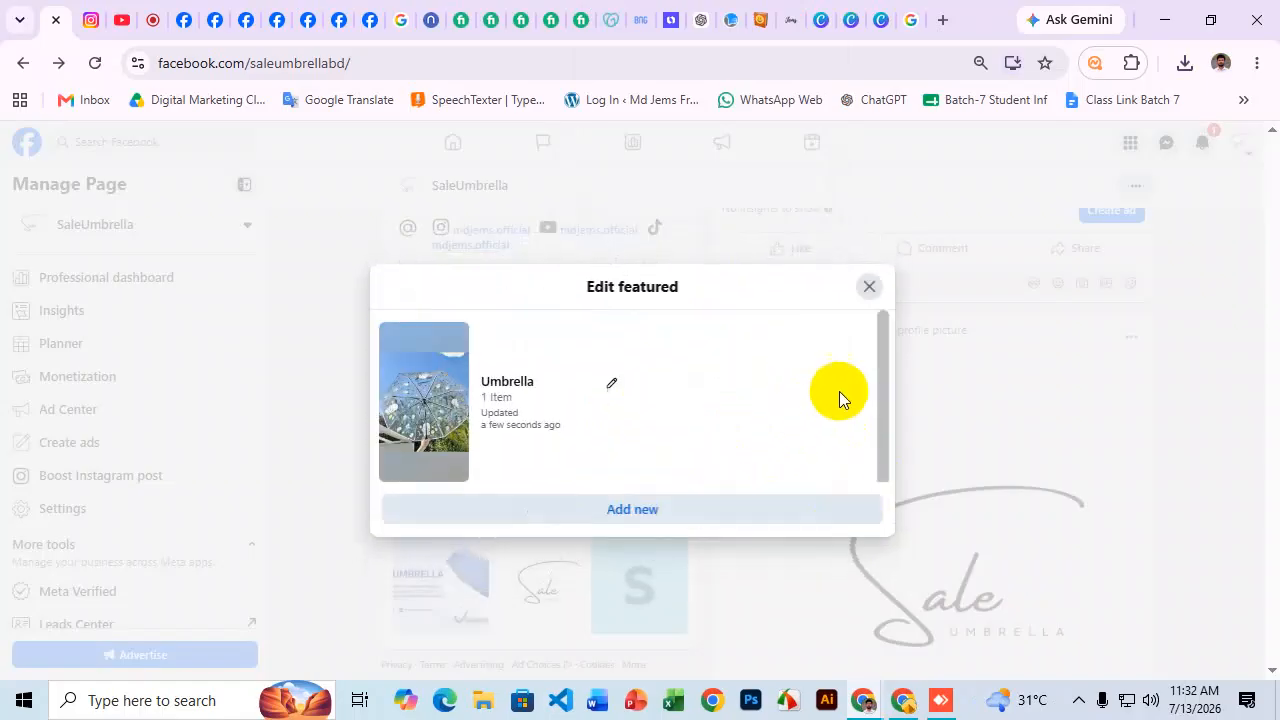
left_click(868, 290)
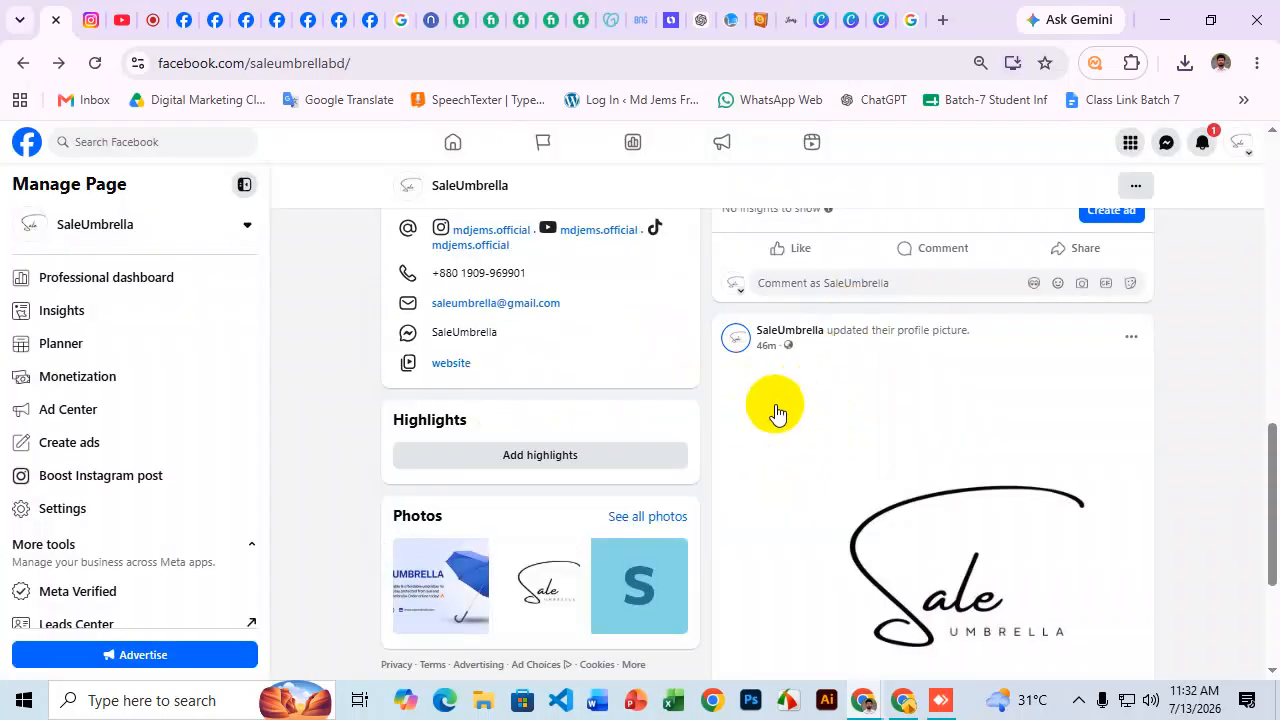
scroll(532, 300, "up", 1)
left_click(95, 63)
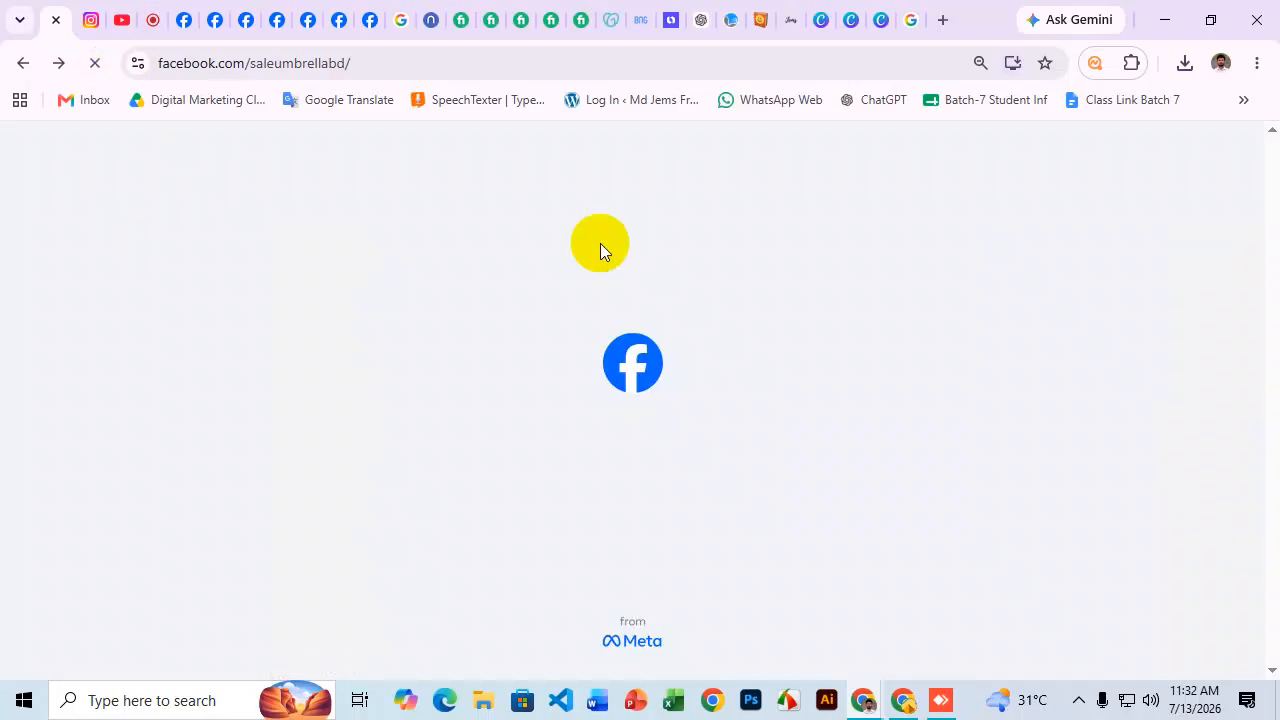
Scroll past Details and Contact info to the Umbrella highlight under Highlights.
scroll(591, 363, "down", 2)
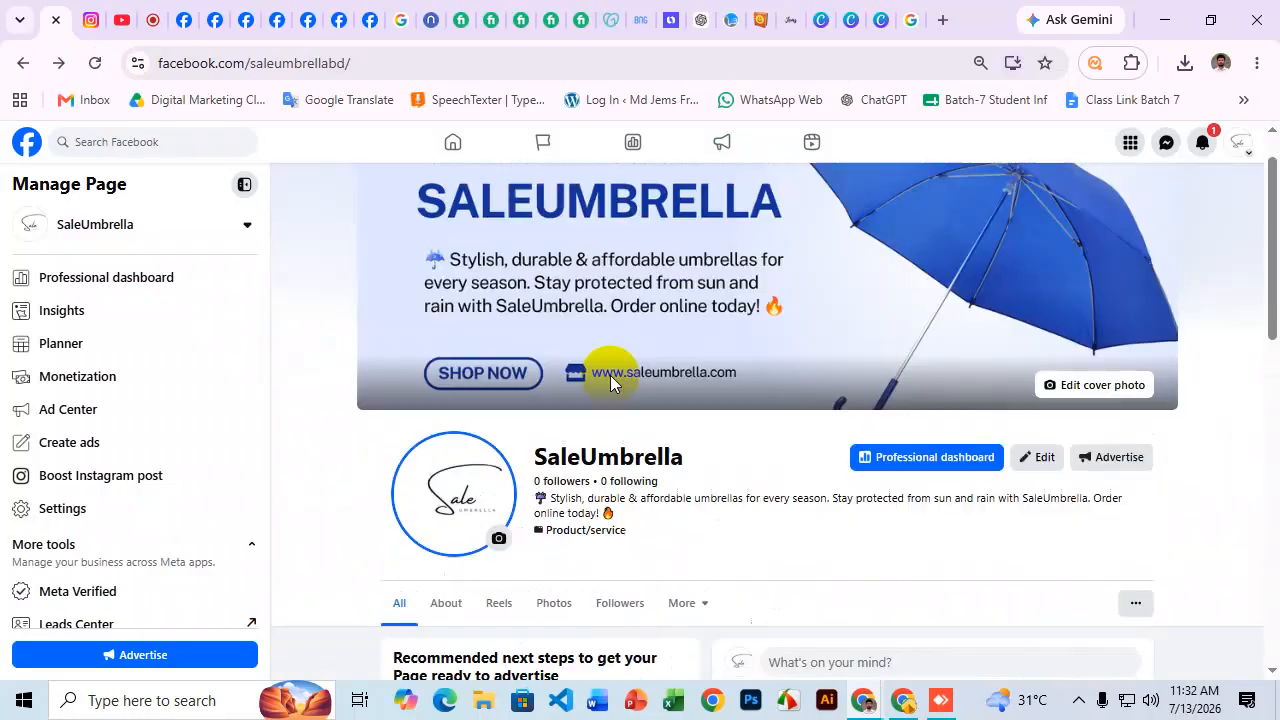
scroll(591, 363, "down", 5)
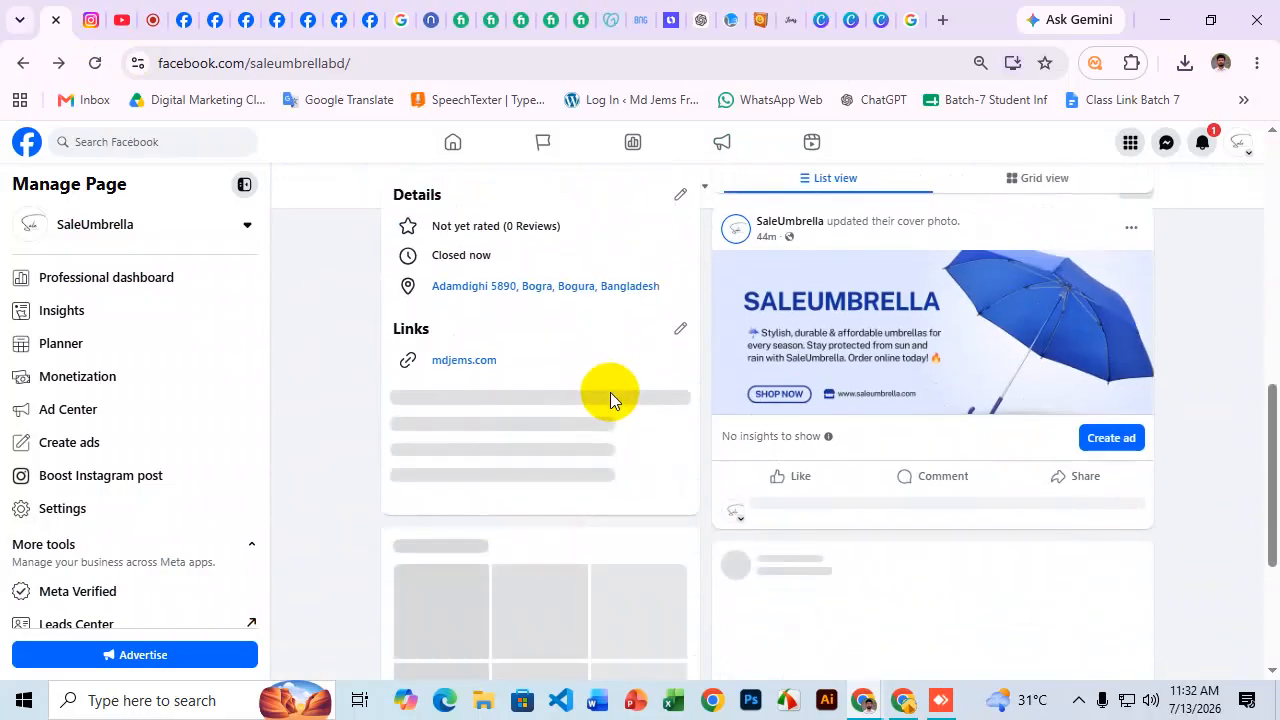
scroll(584, 493, "down", 2)
scroll(584, 475, "down", 4)
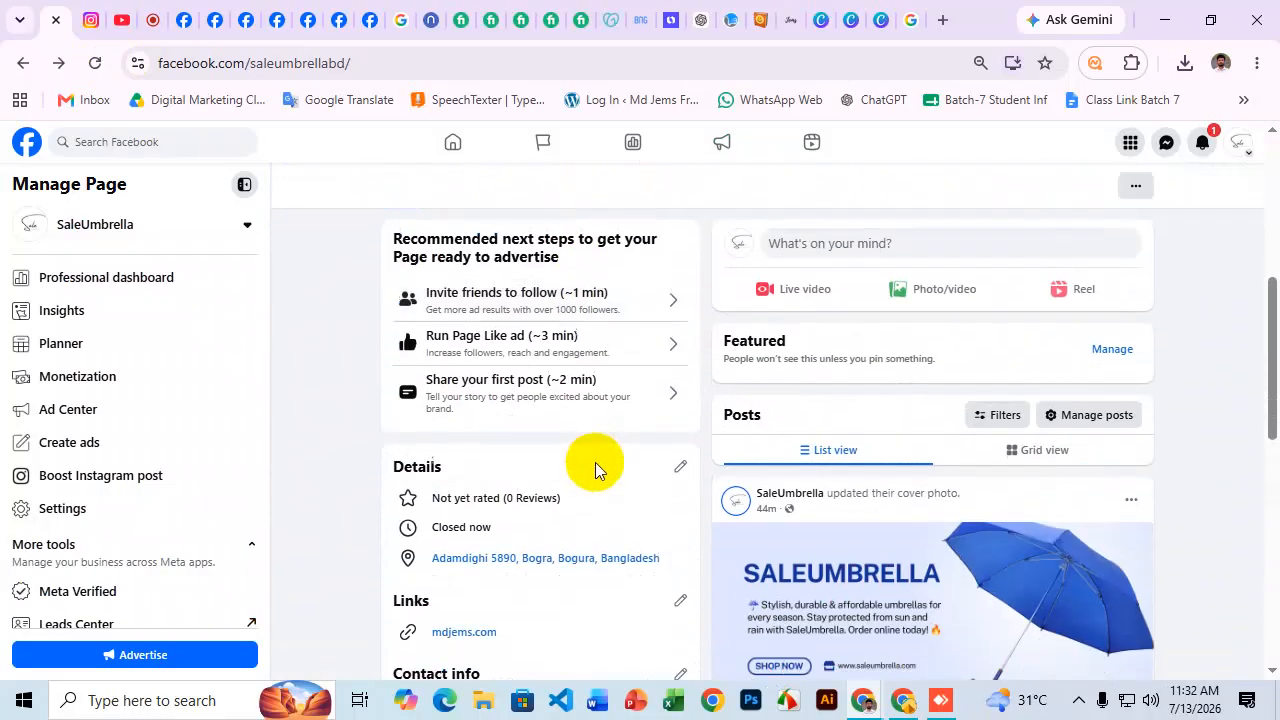
scroll(599, 460, "down", 3)
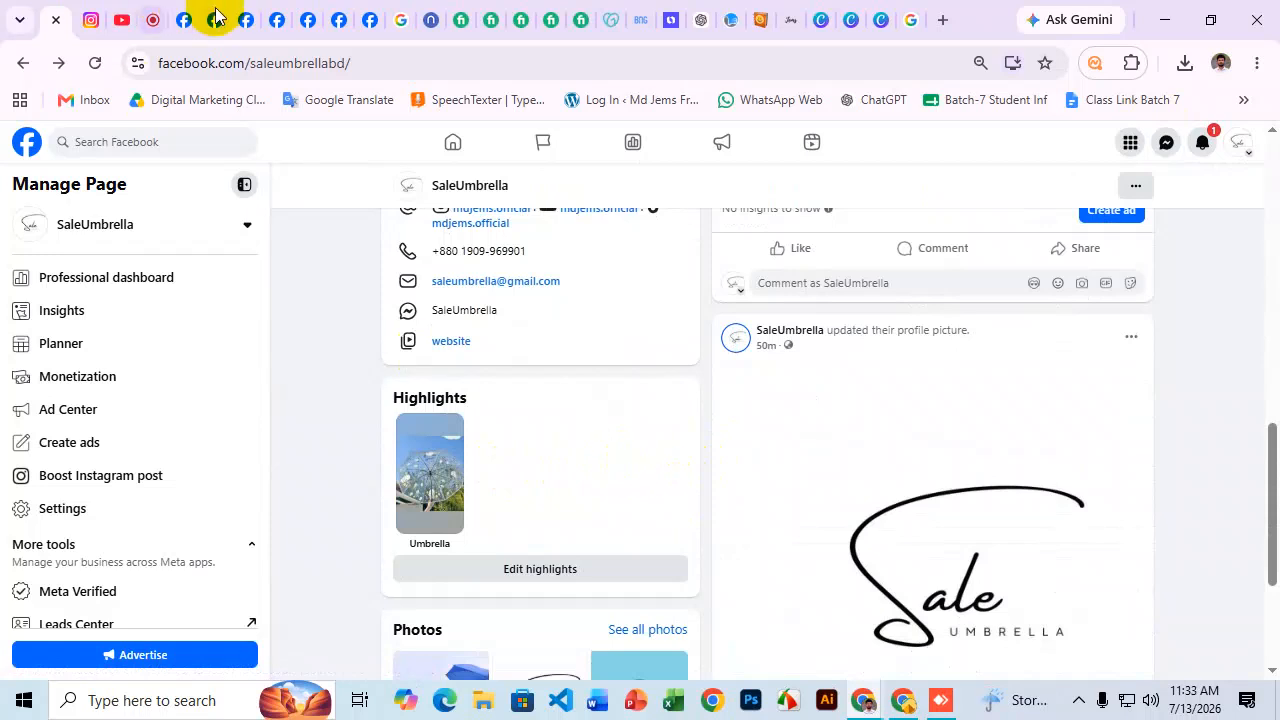
left_click(186, 19)
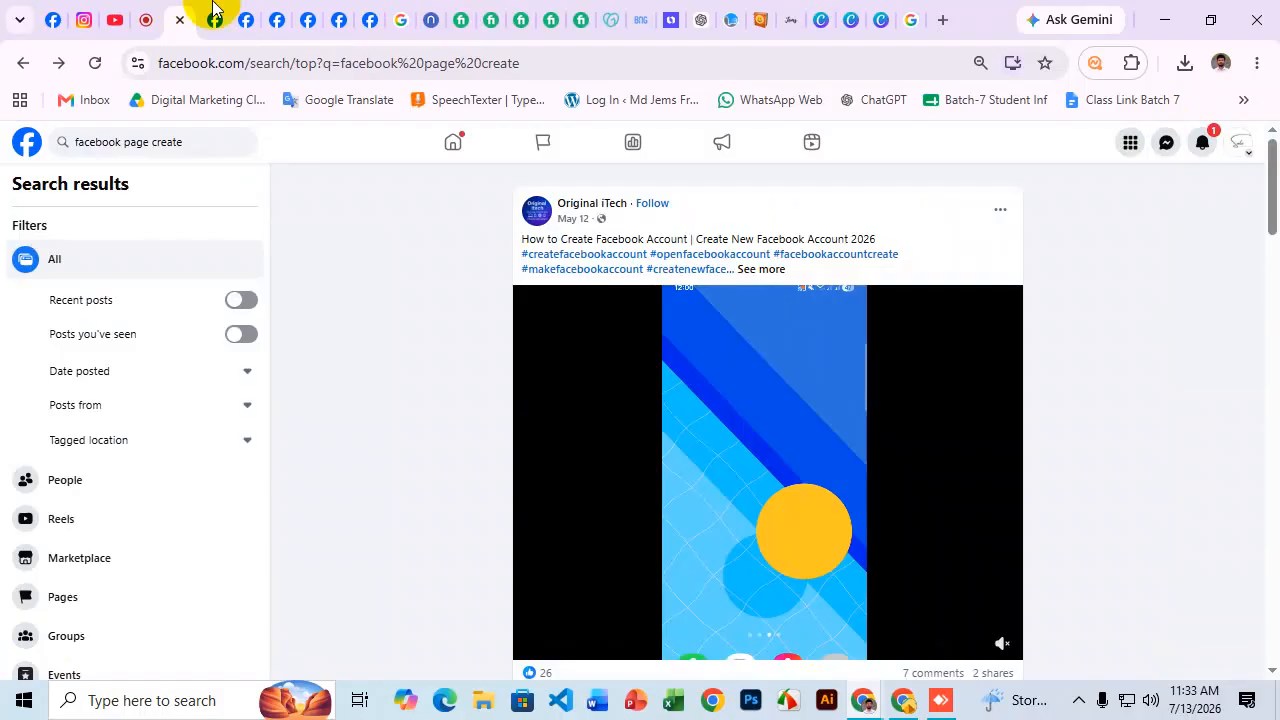
left_click(366, 19)
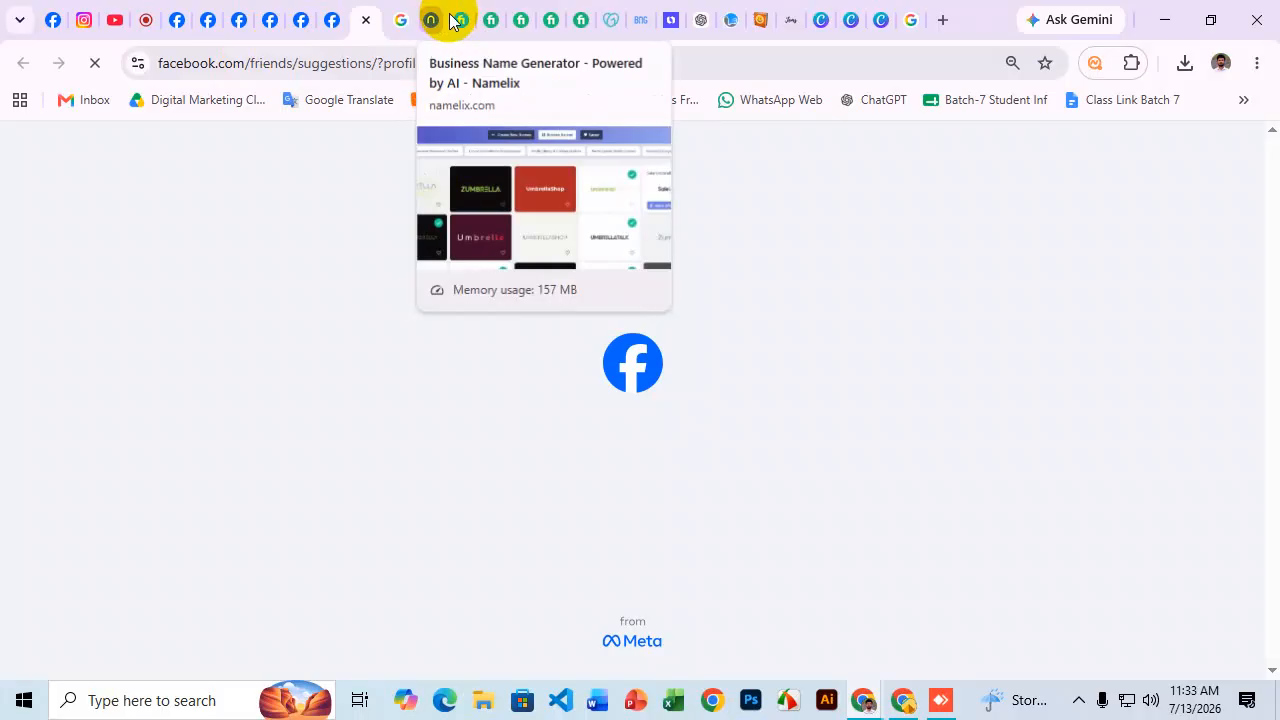
left_click(458, 20)
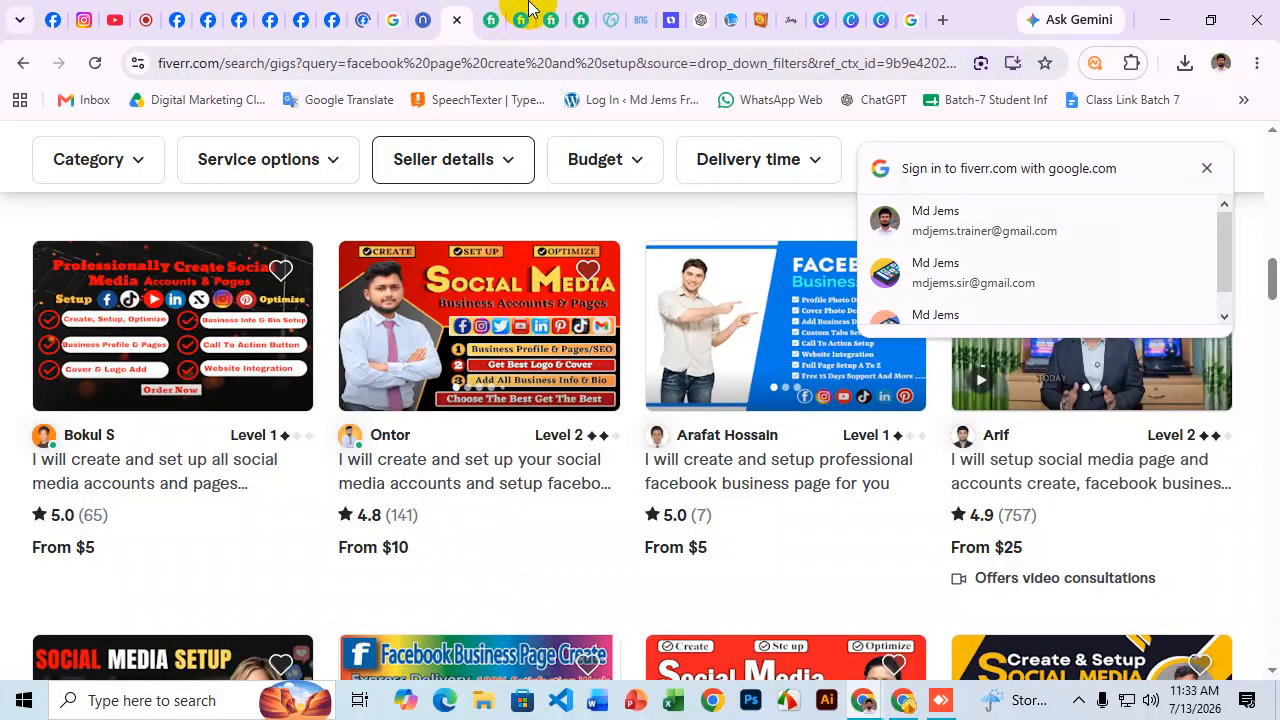
left_click(491, 19)
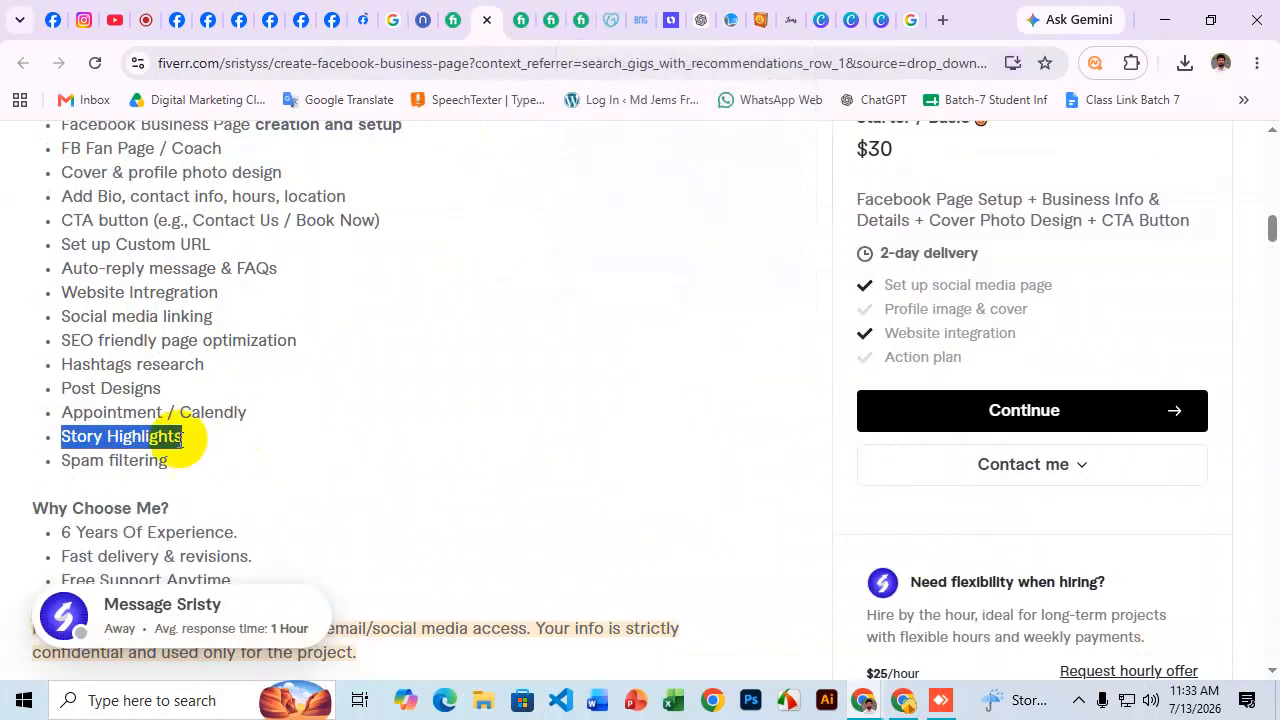
left_click_drag(89, 460, 207, 455)
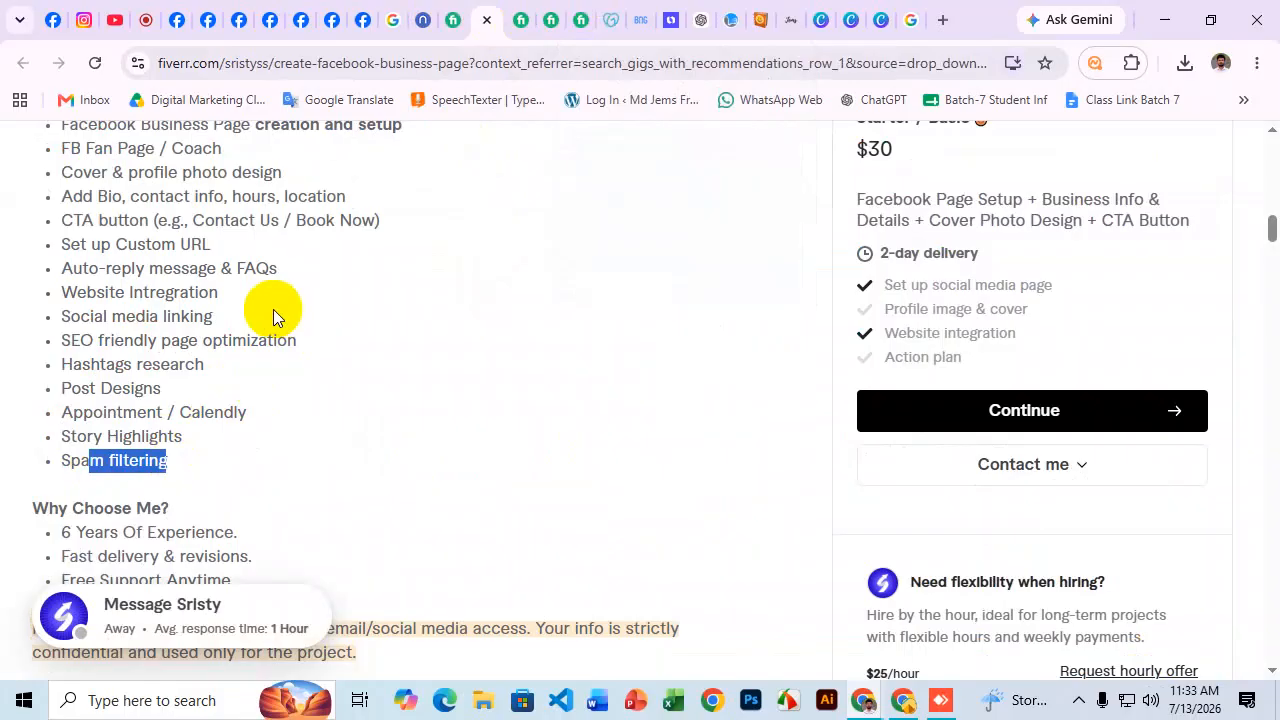
scroll(46, 206, "up", 1)
left_click_drag(46, 200, 224, 570)
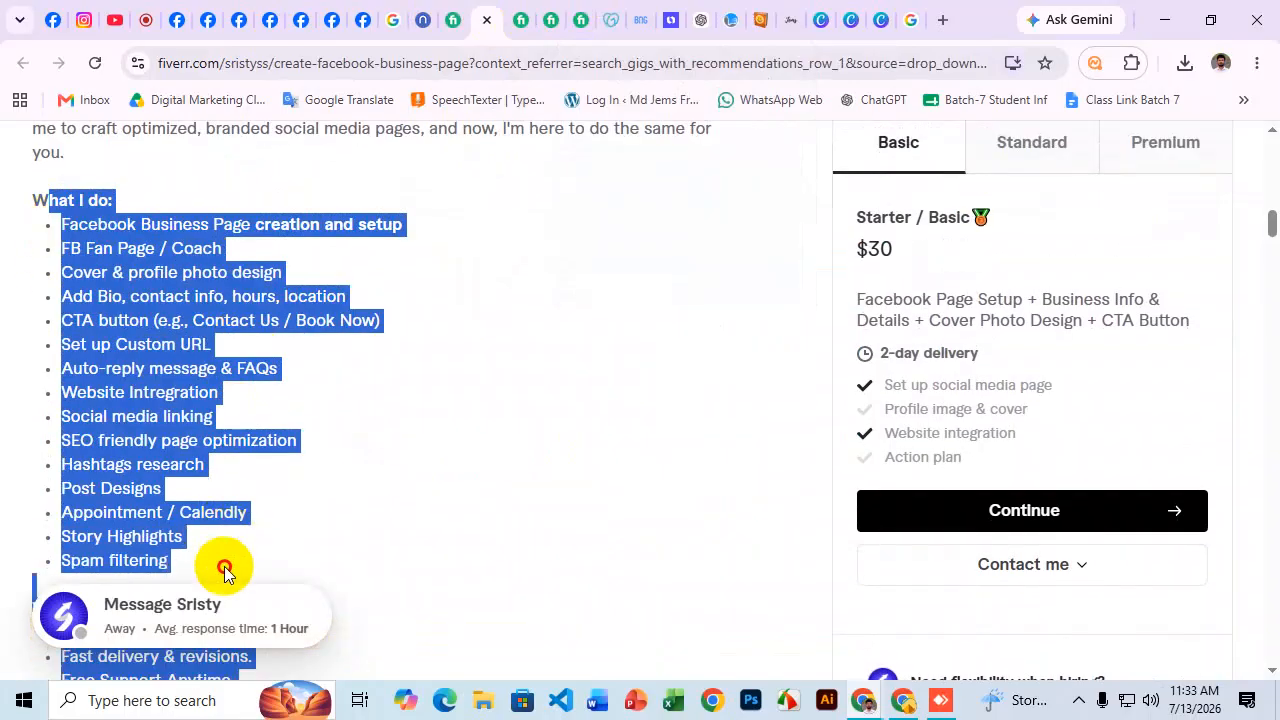
scroll(286, 459, "down", 1)
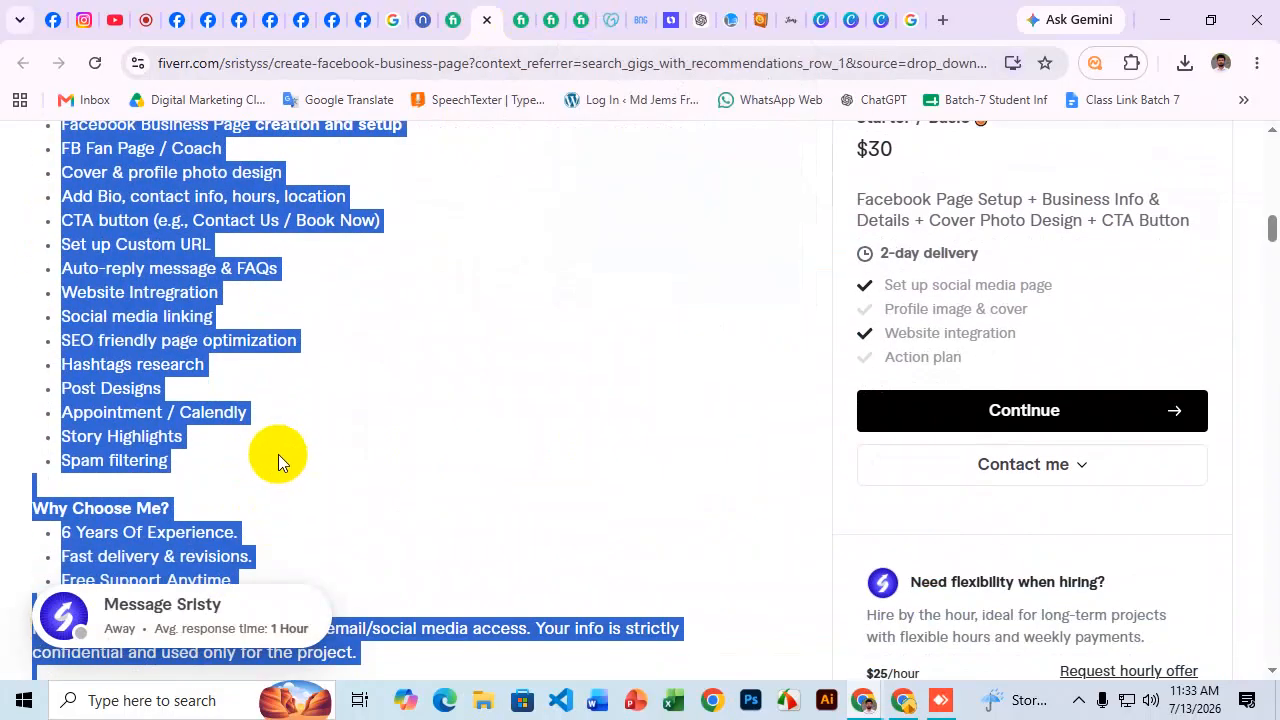
scroll(380, 300, "up", 2)
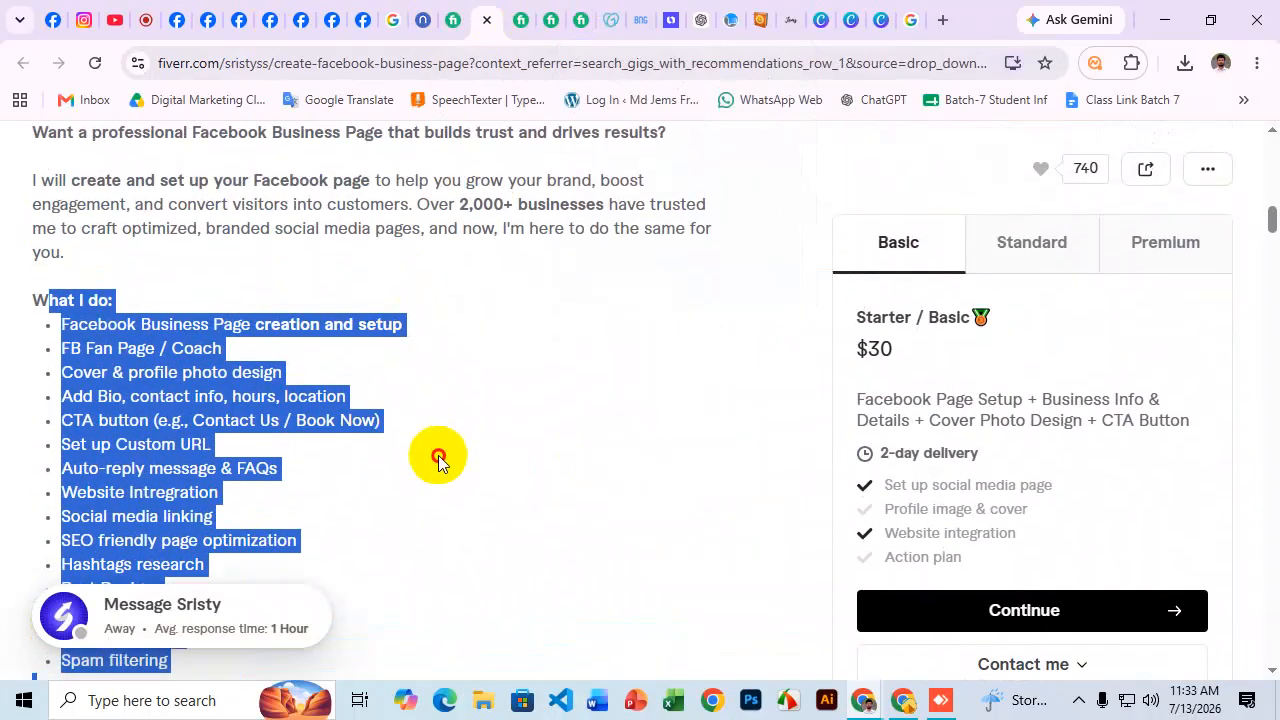
left_click(437, 440)
scroll(445, 420, "down", 3)
scroll(455, 406, "down", 3)
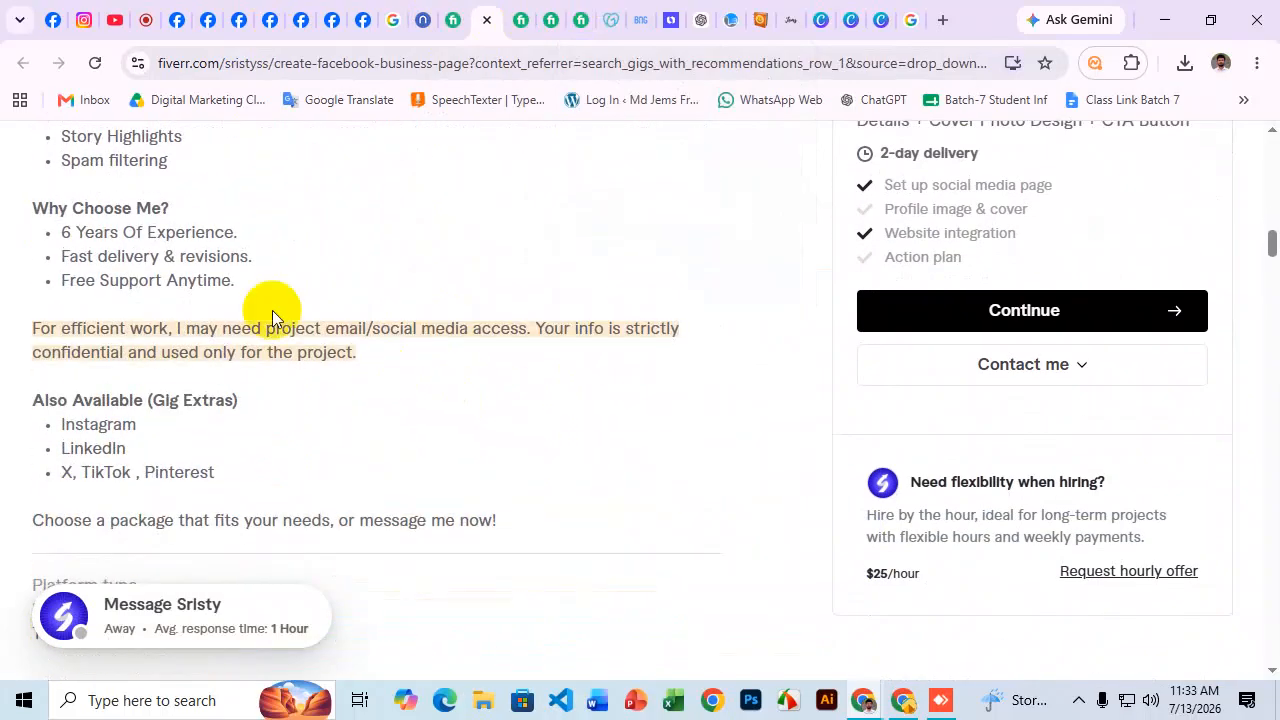
left_click_drag(36, 214, 373, 373)
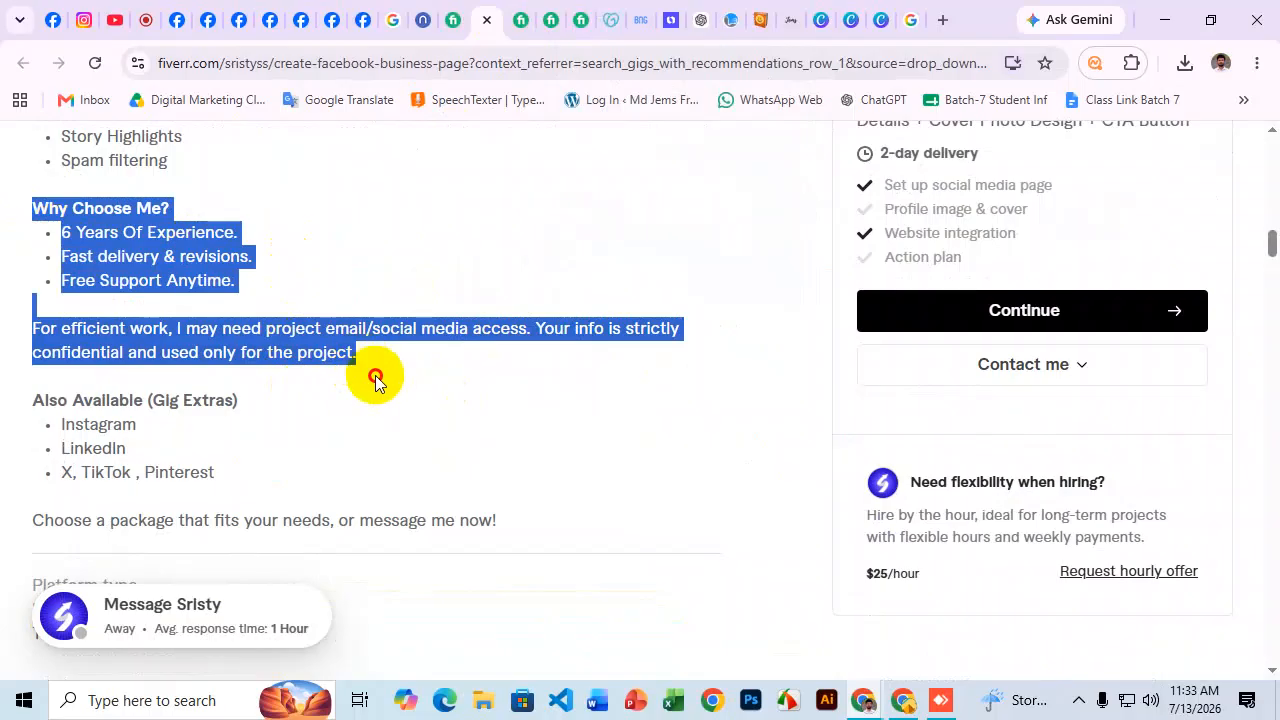
Open the next Facebook page setup gig and check its title and $20 Basic price.
left_click(519, 18)
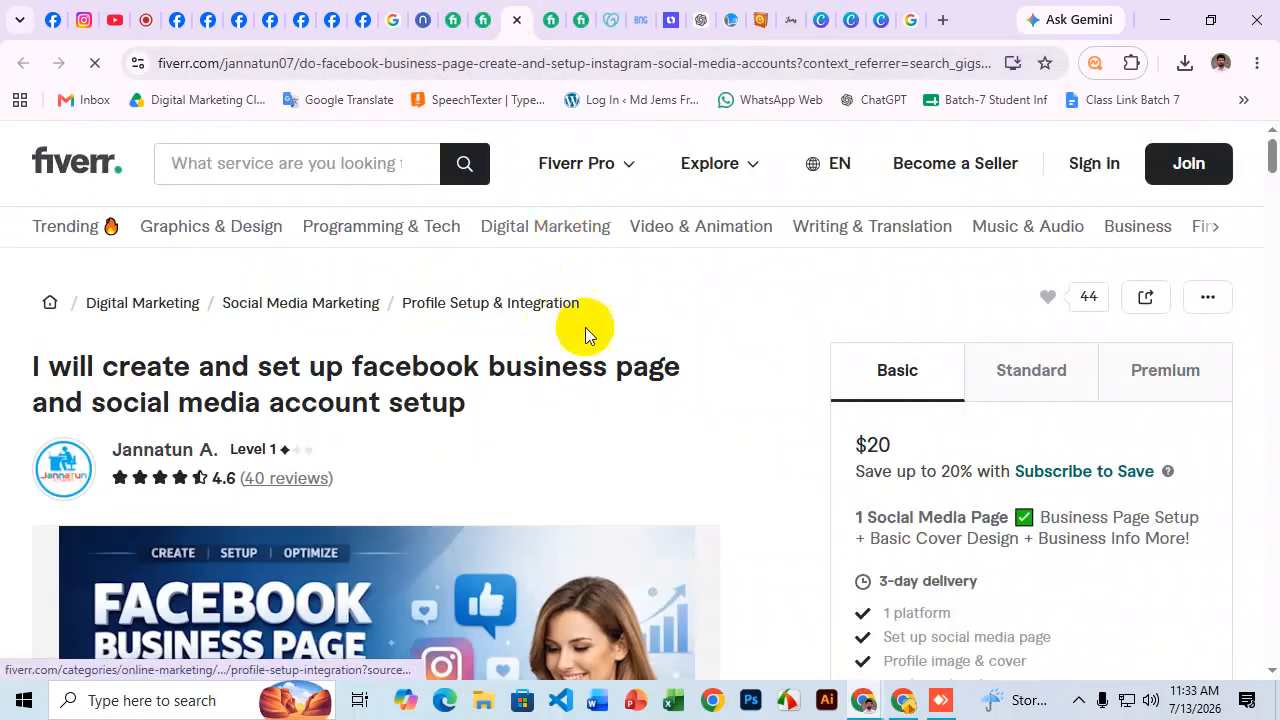
scroll(580, 335, "down", 1)
scroll(626, 330, "down", 1)
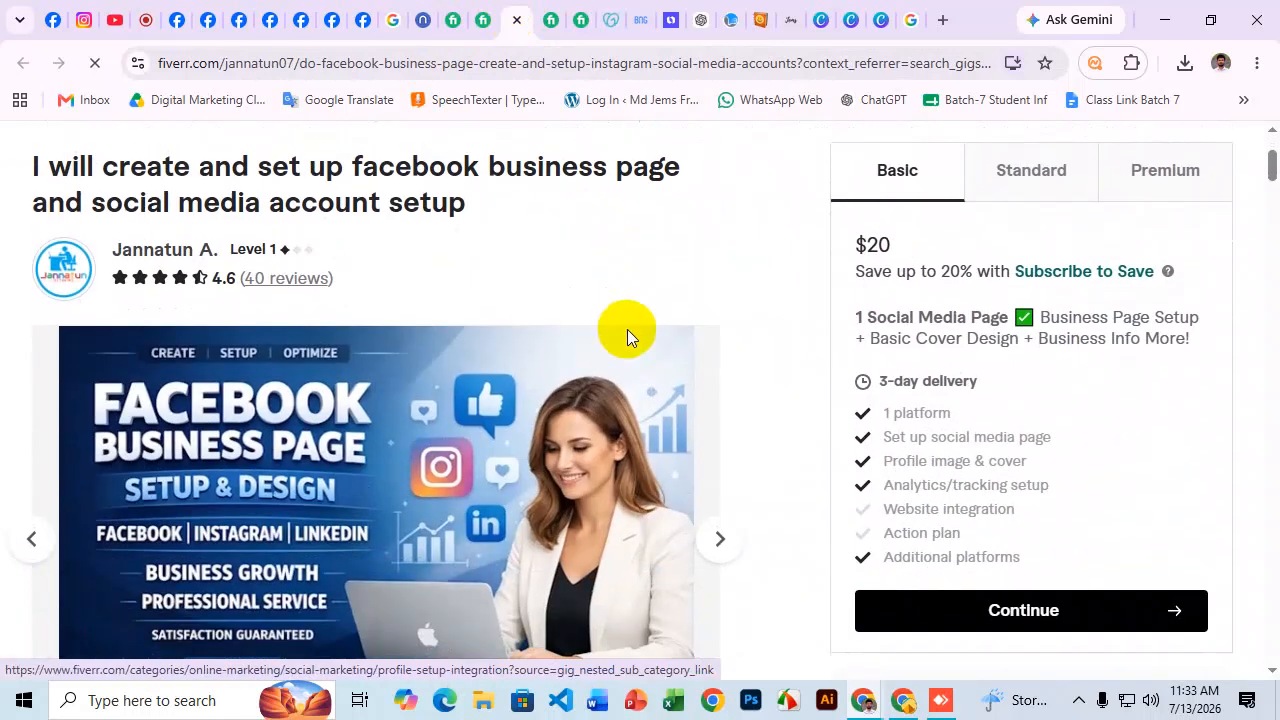
scroll(631, 303, "up", 1)
left_click_drag(32, 266, 488, 306)
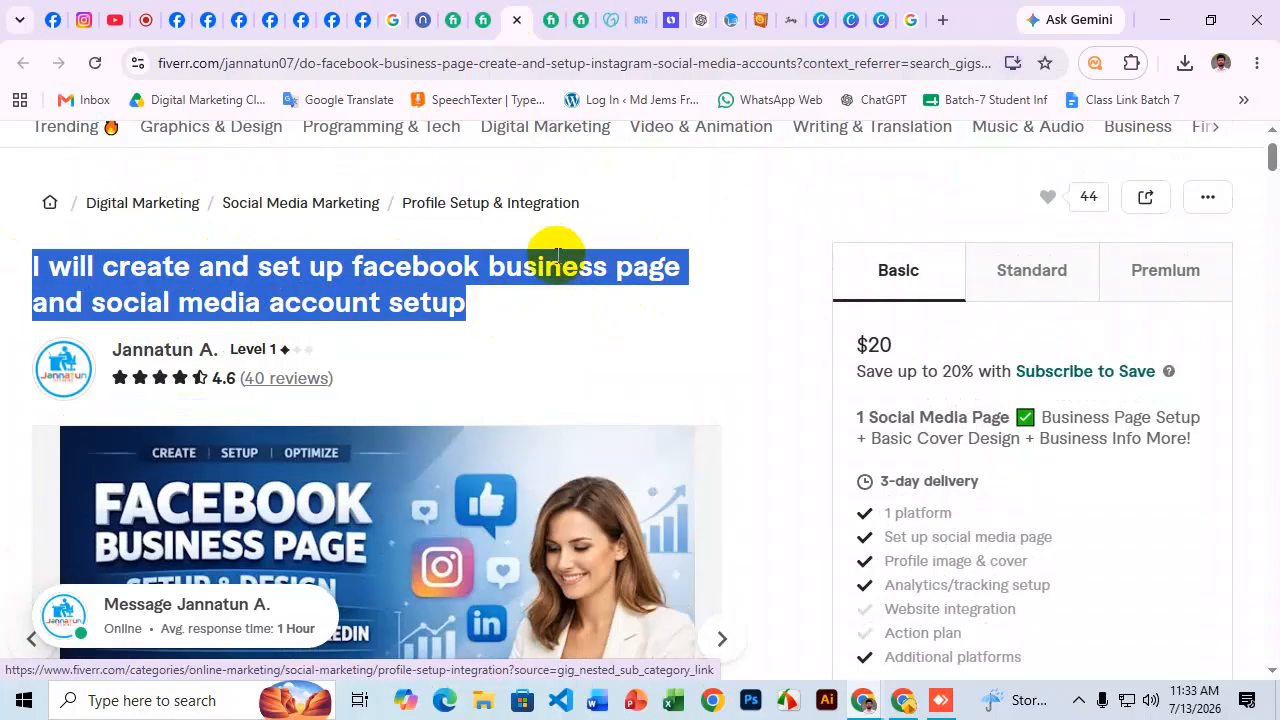
scroll(672, 218, "down", 1)
mouse_move(900, 251)
left_mouse_down()
mouse_move(871, 243)
mouse_move(893, 250)
left_mouse_up()
left_click(914, 245)
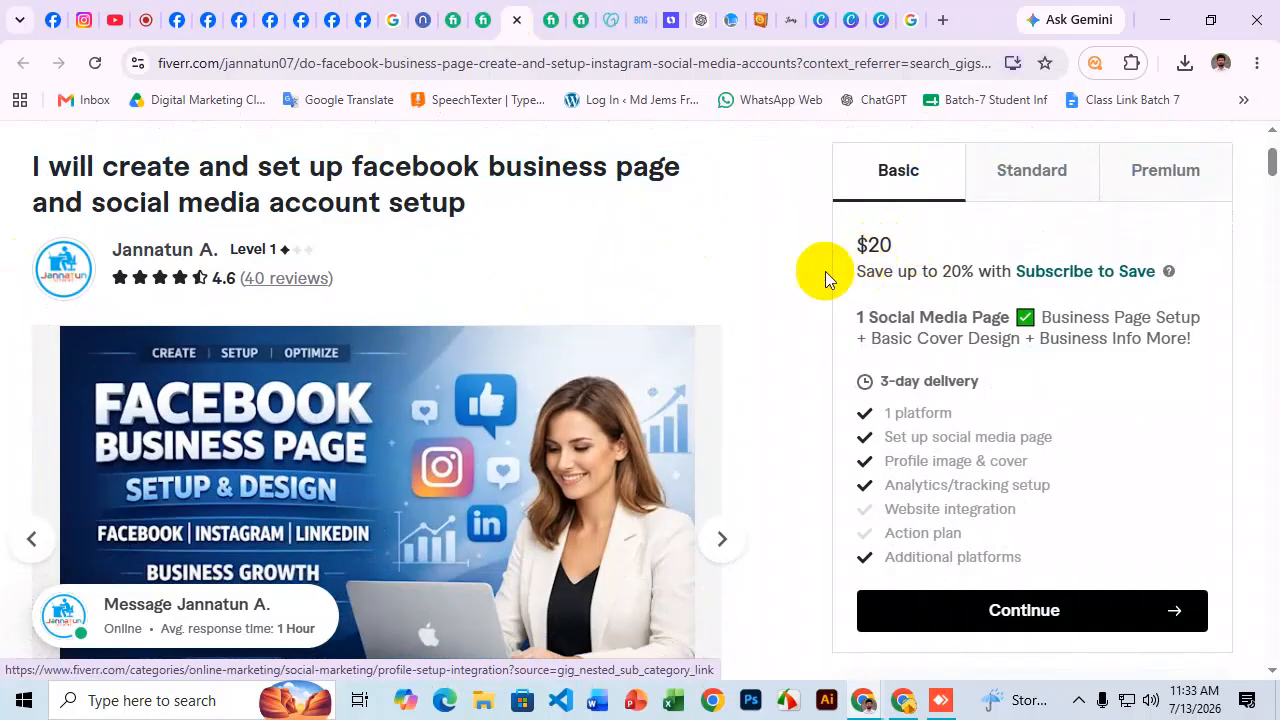
Read the opening sentences of the gig's About this gig description.
scroll(320, 371, "up", 2)
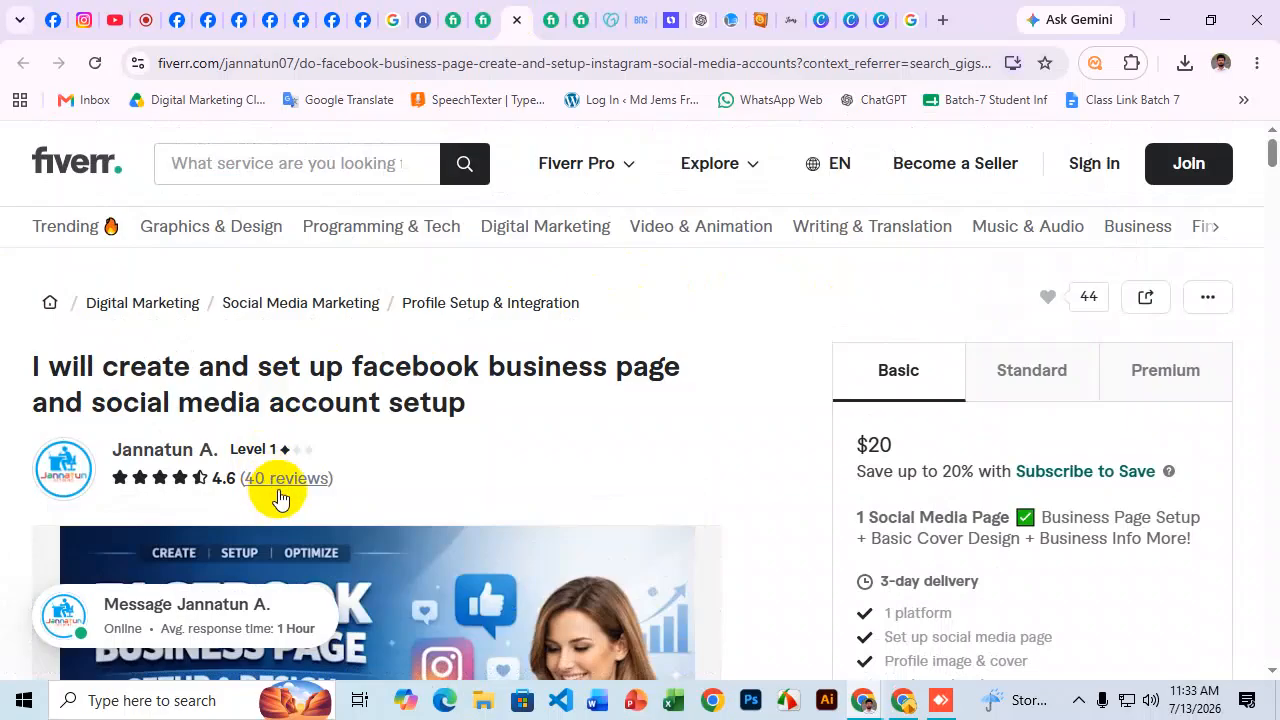
scroll(460, 346, "down", 2)
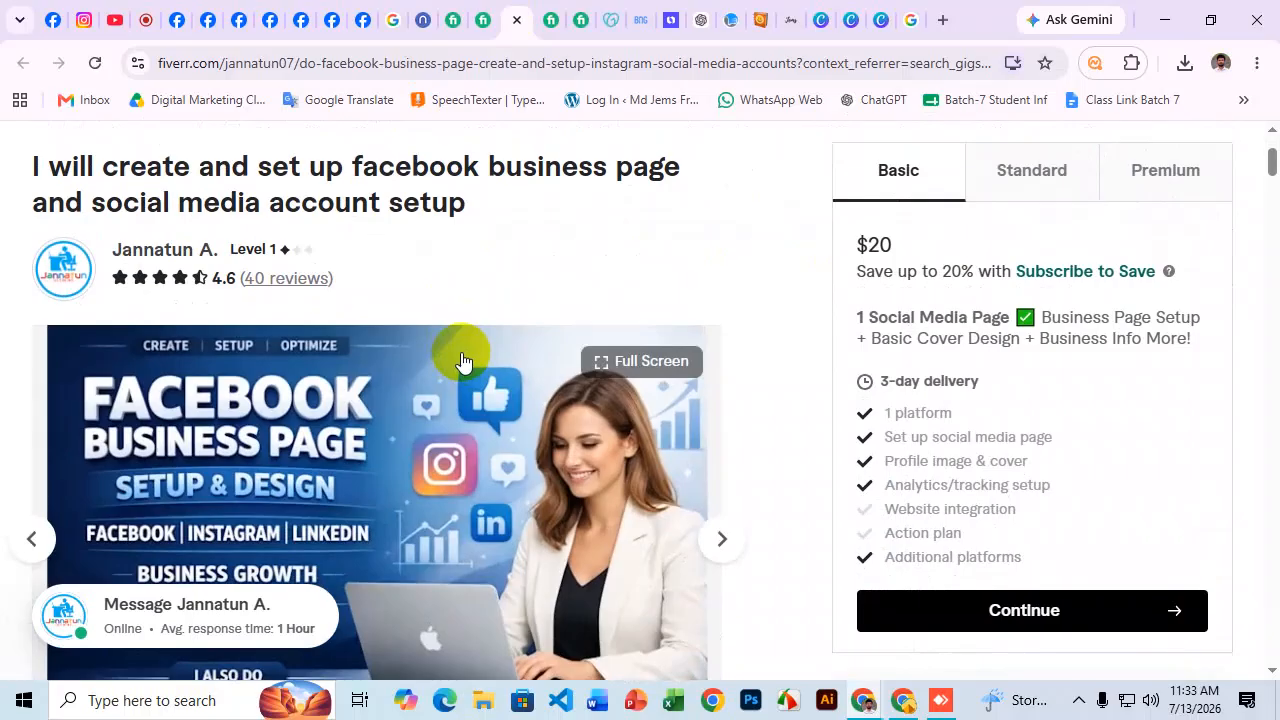
scroll(428, 250, "down", 5)
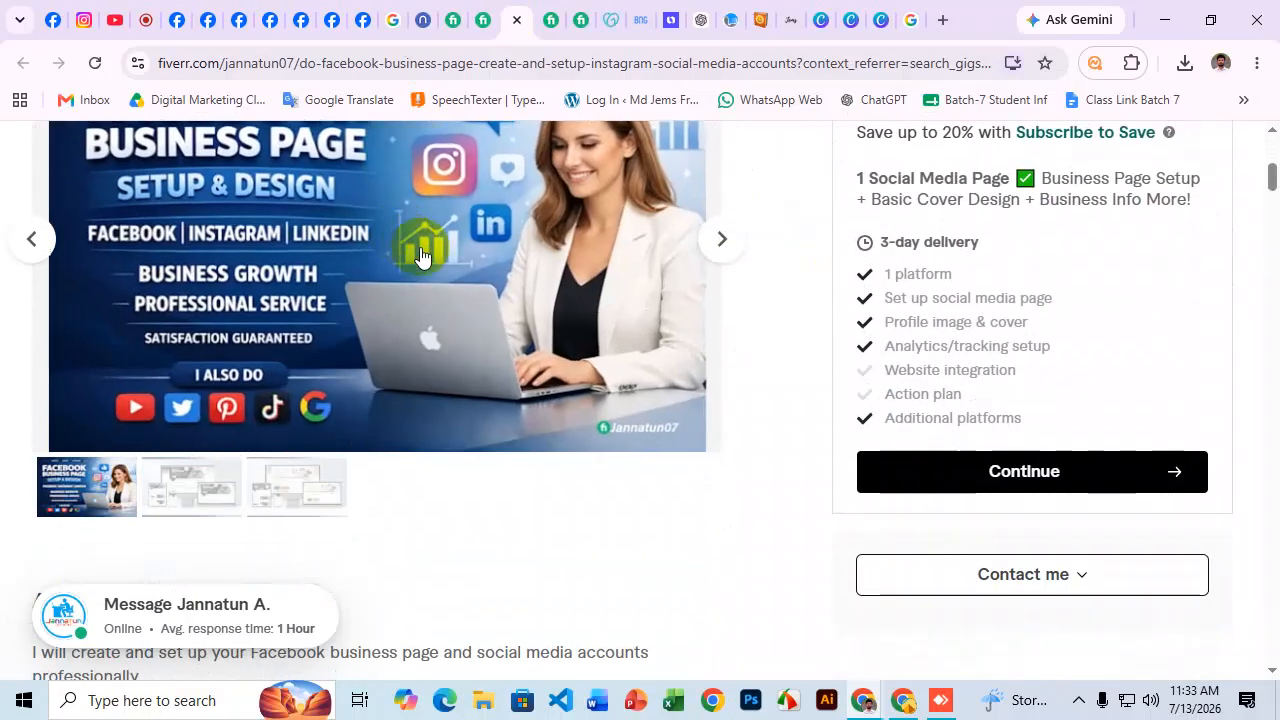
scroll(431, 263, "down", 2)
left_click_drag(33, 253, 126, 303)
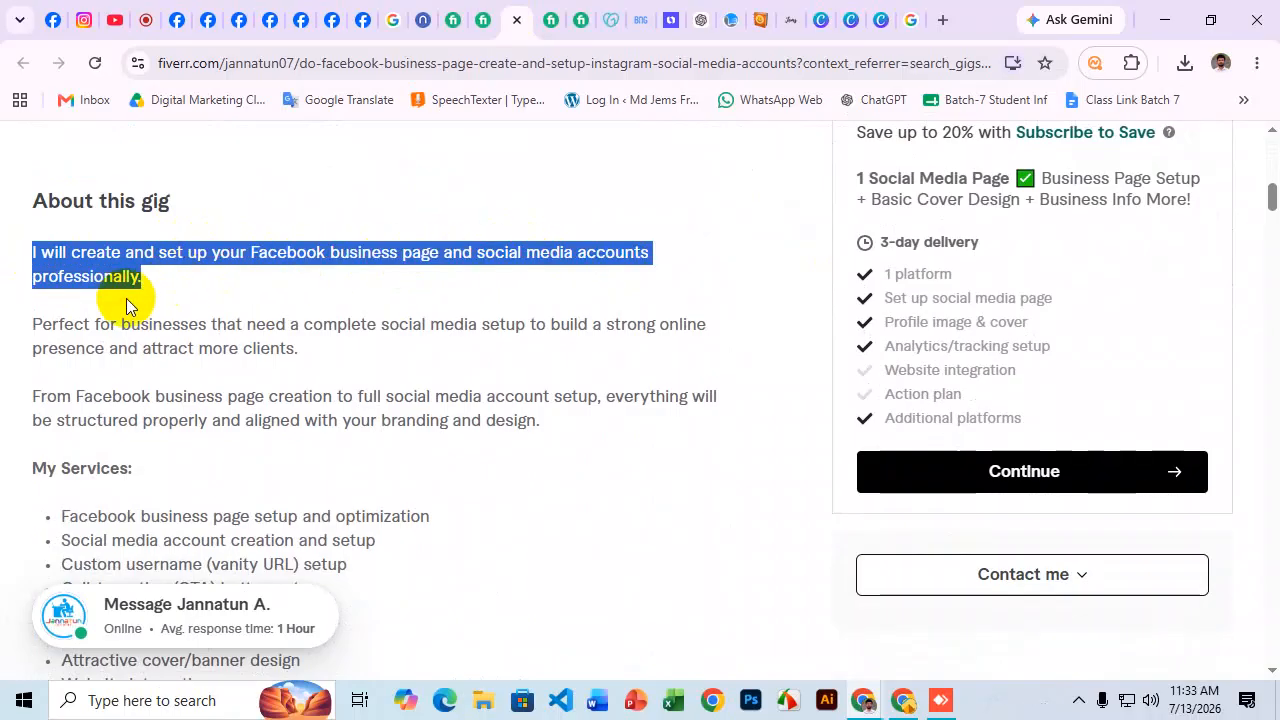
left_click(49, 318)
left_click_drag(30, 330, 463, 349)
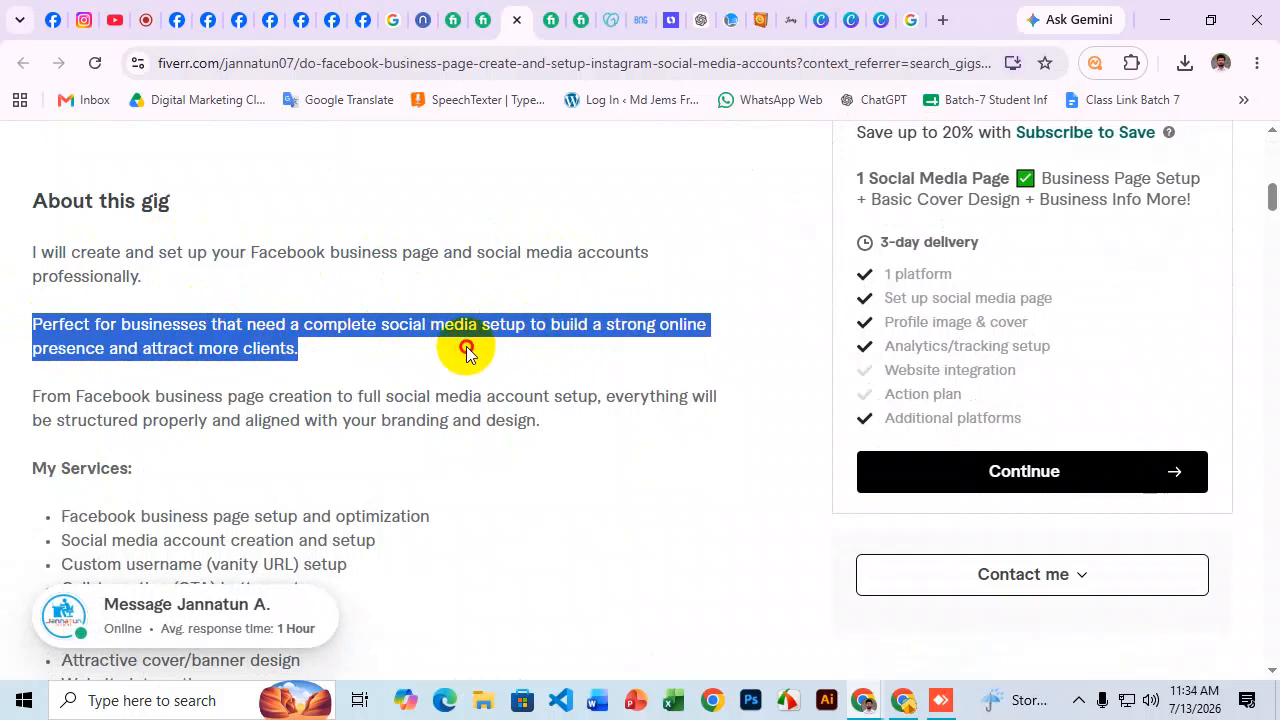
left_click(91, 251)
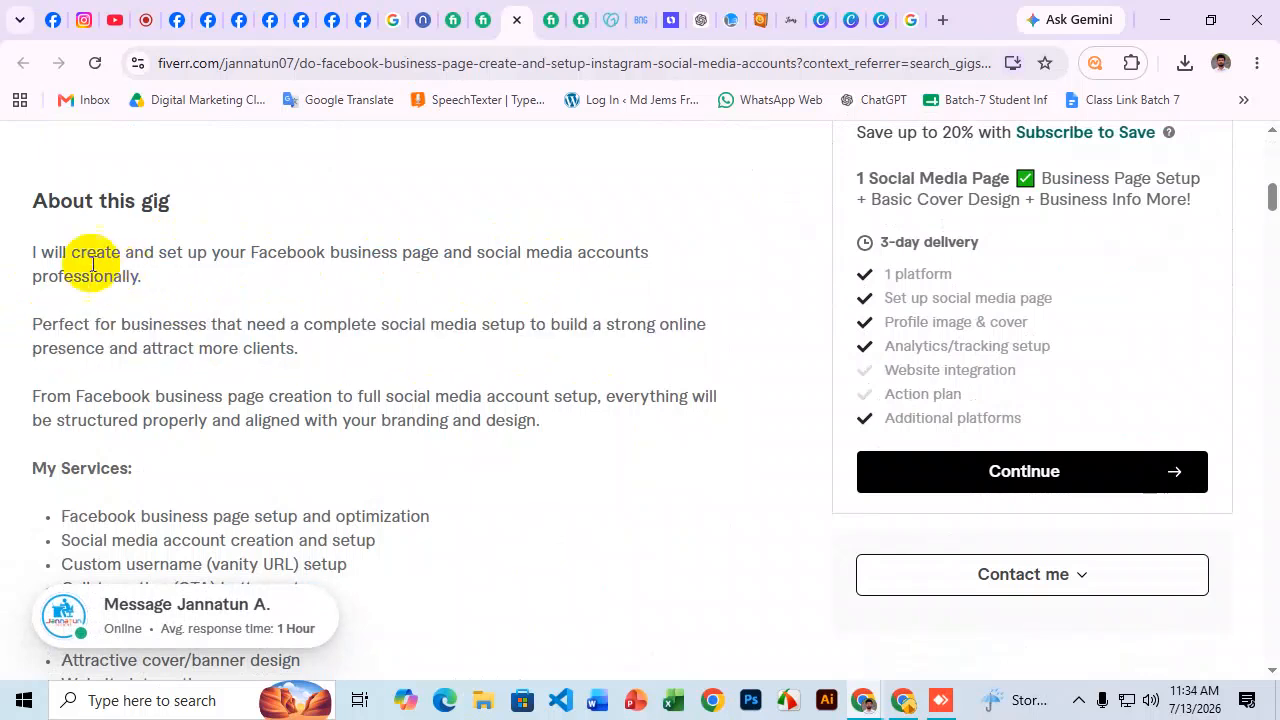
left_click_drag(14, 251, 550, 272)
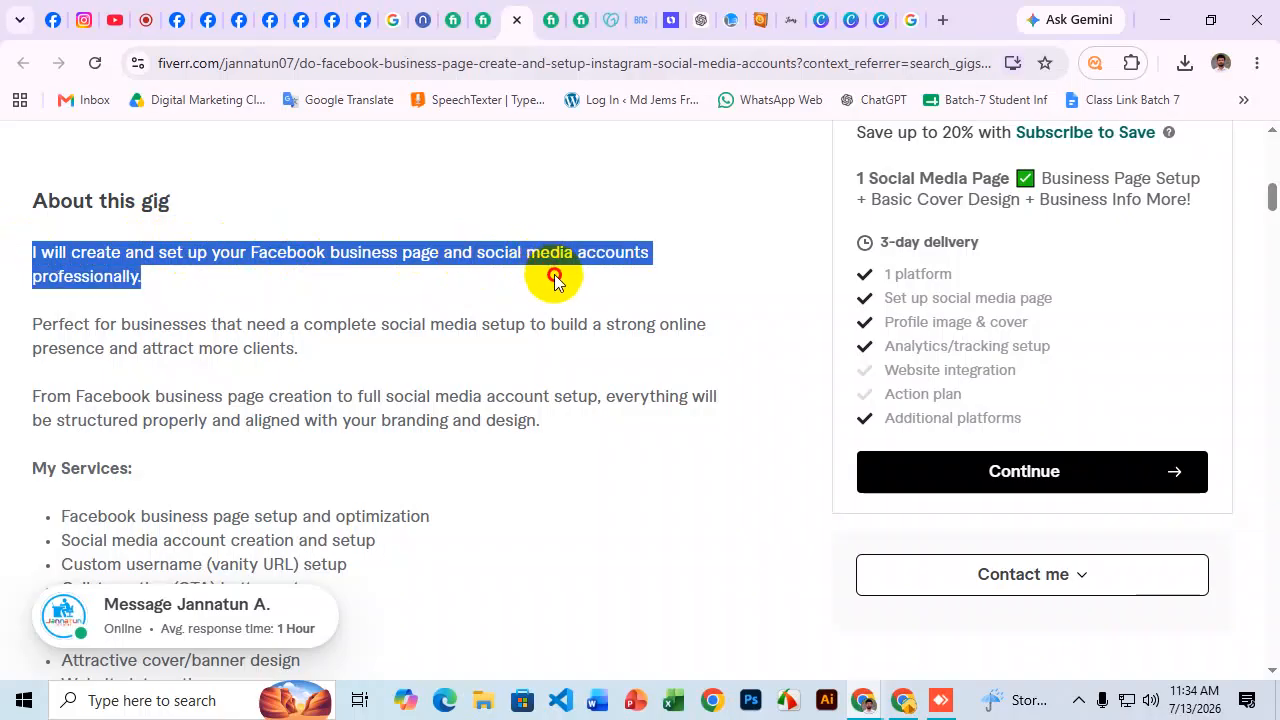
left_click(462, 279)
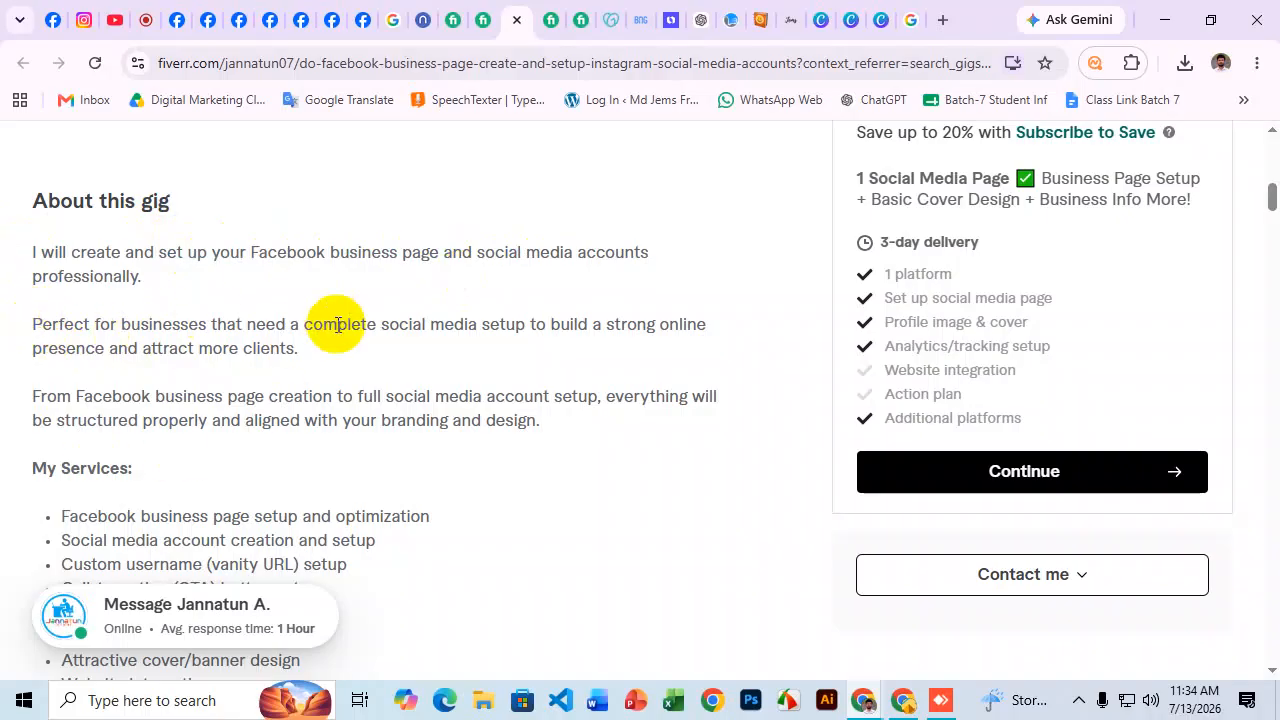
Read on through the strong online presence and business page creation sentences.
scroll(266, 355, "down", 1)
scroll(540, 325, "up", 1)
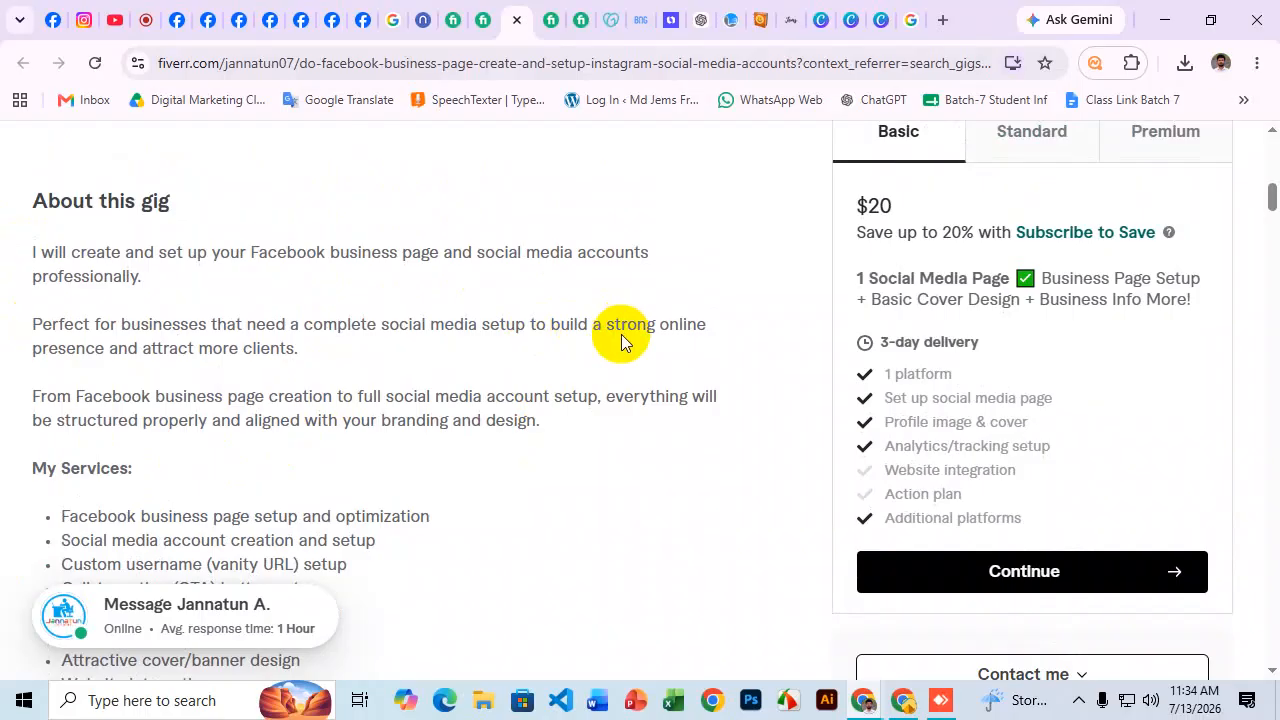
left_click_drag(527, 325, 97, 352)
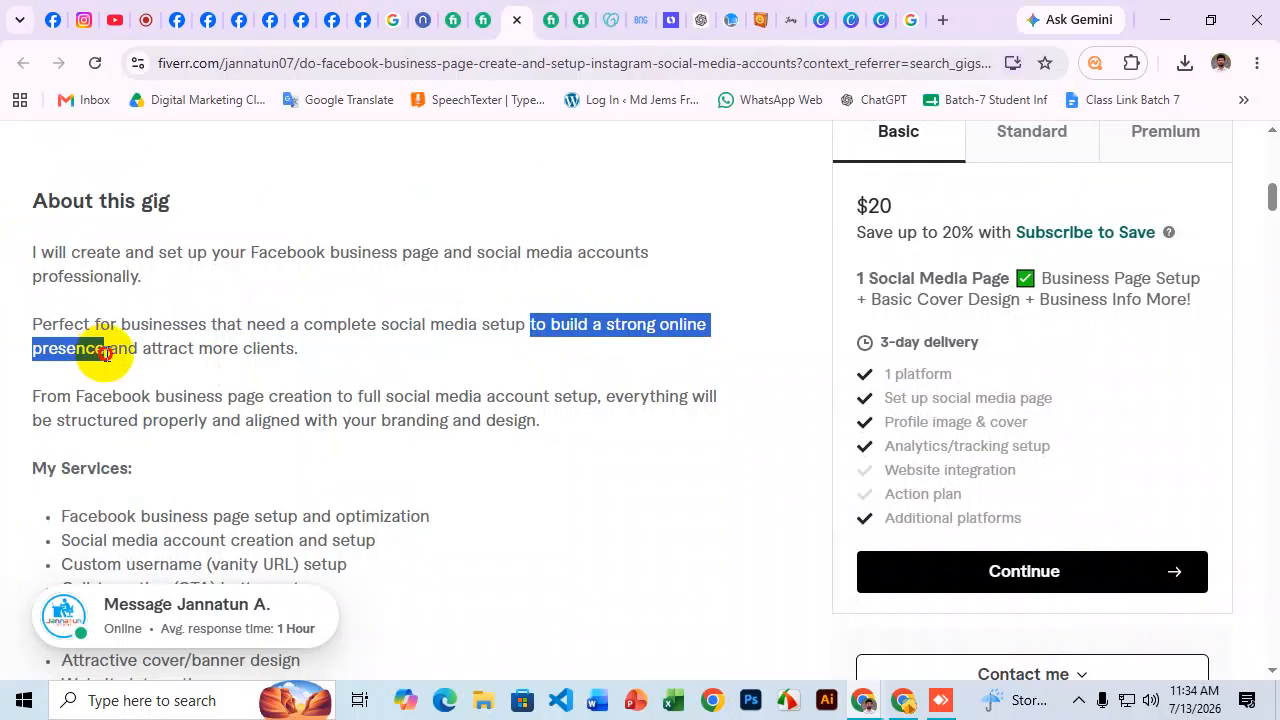
left_click_drag(105, 352, 114, 351)
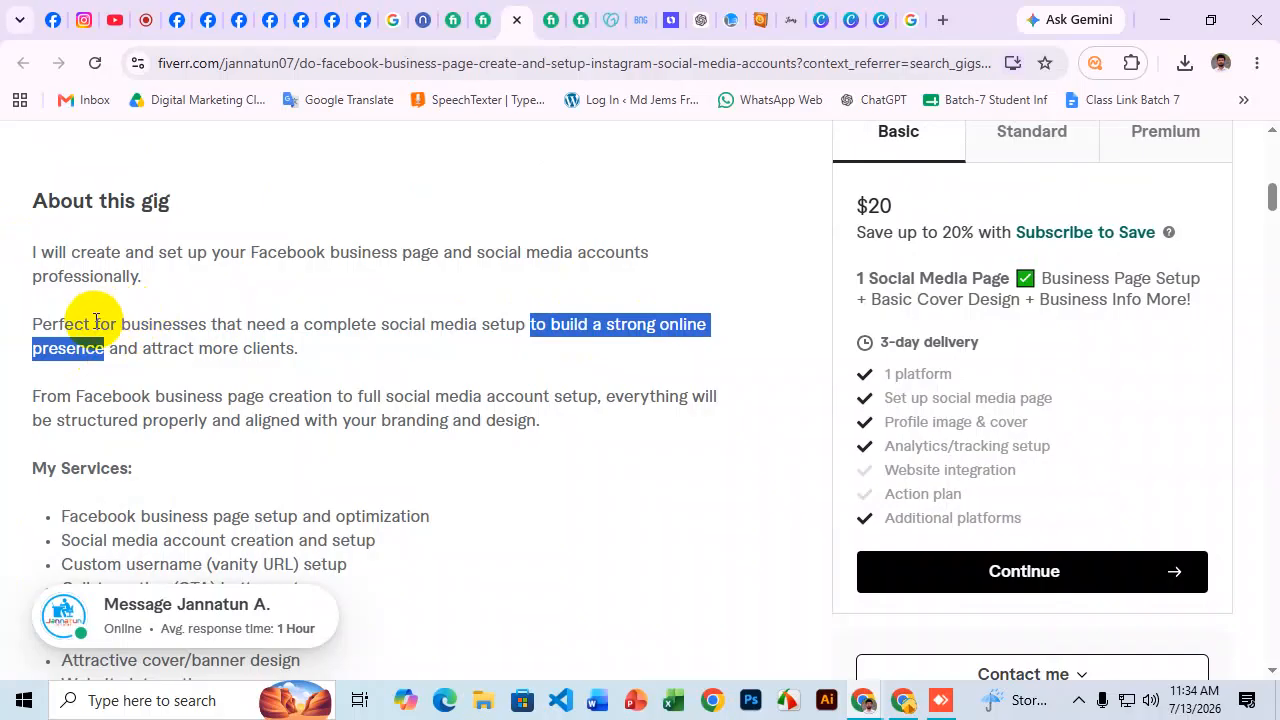
left_click(94, 323)
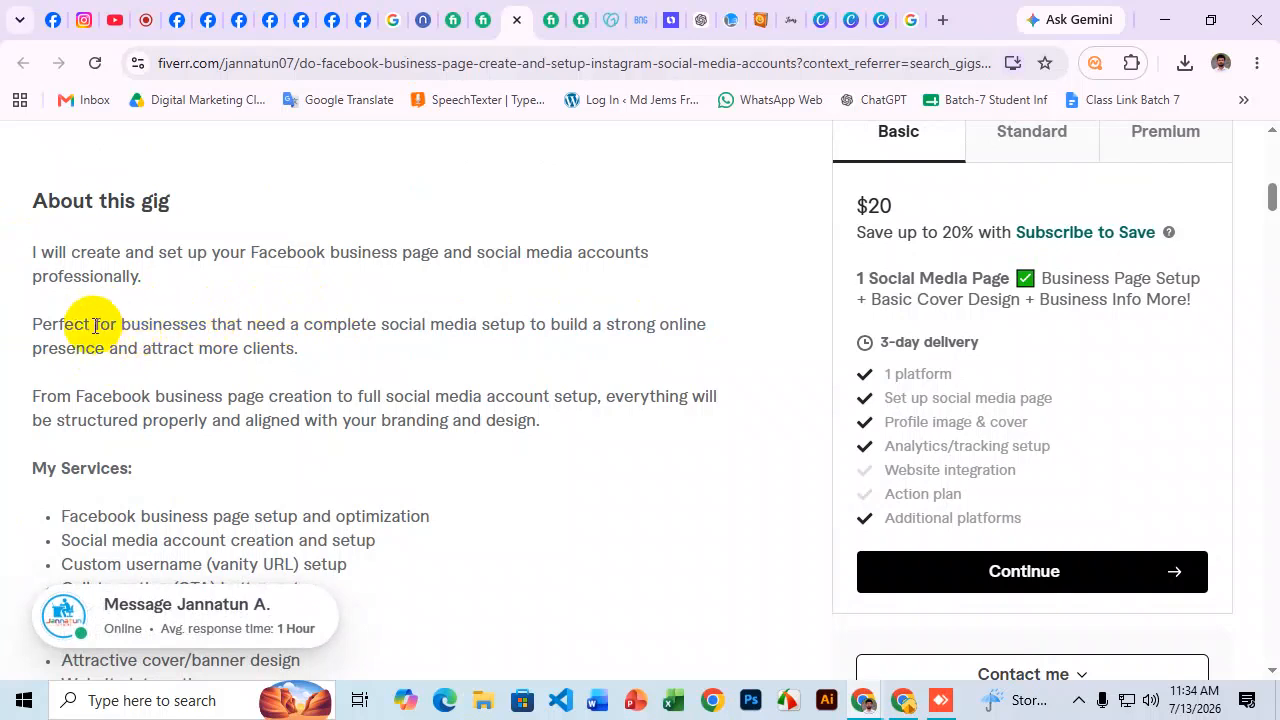
left_click_drag(93, 324, 206, 303)
left_click(170, 342)
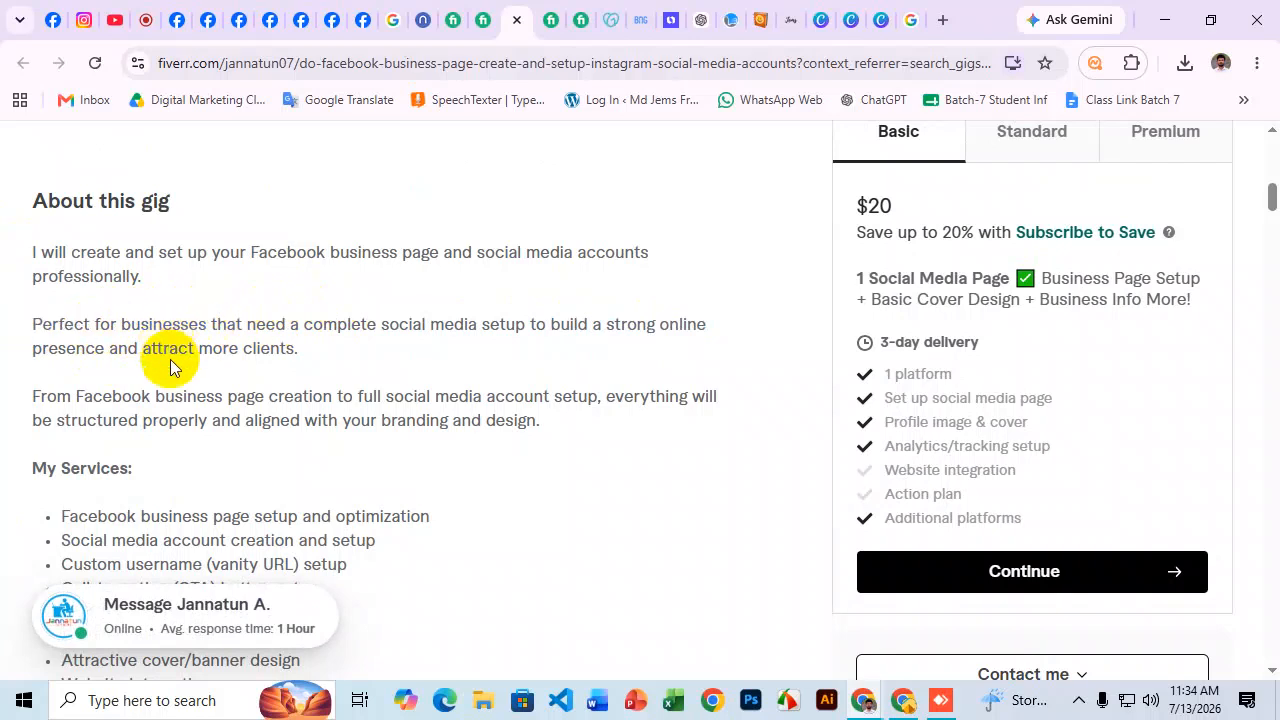
left_click_drag(147, 349, 210, 342)
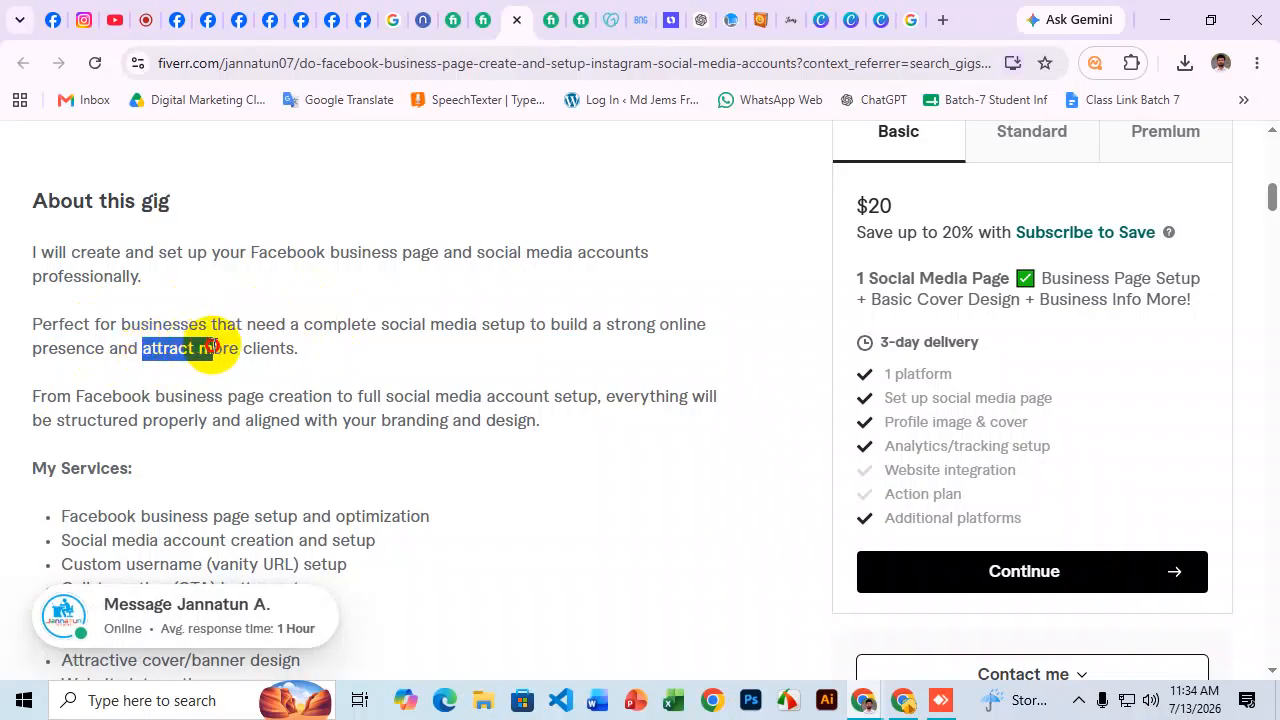
scroll(257, 286, "down", 2)
left_click(100, 305)
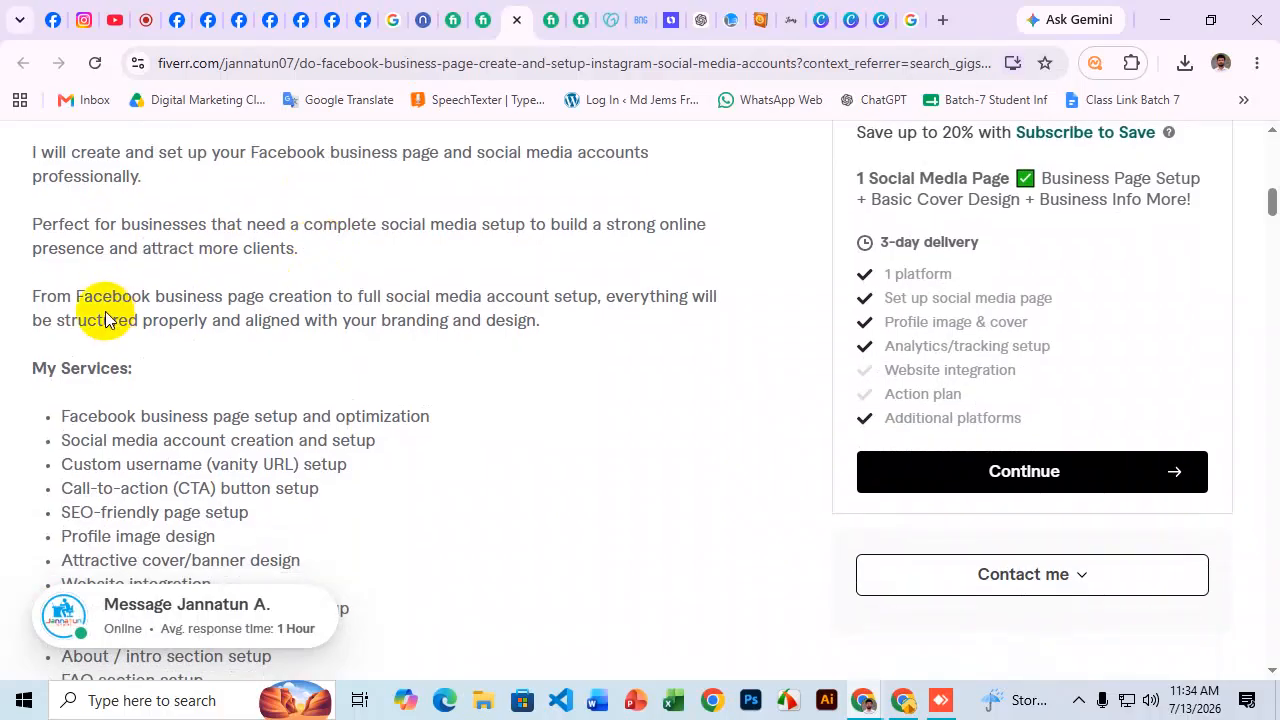
left_click_drag(30, 296, 75, 320)
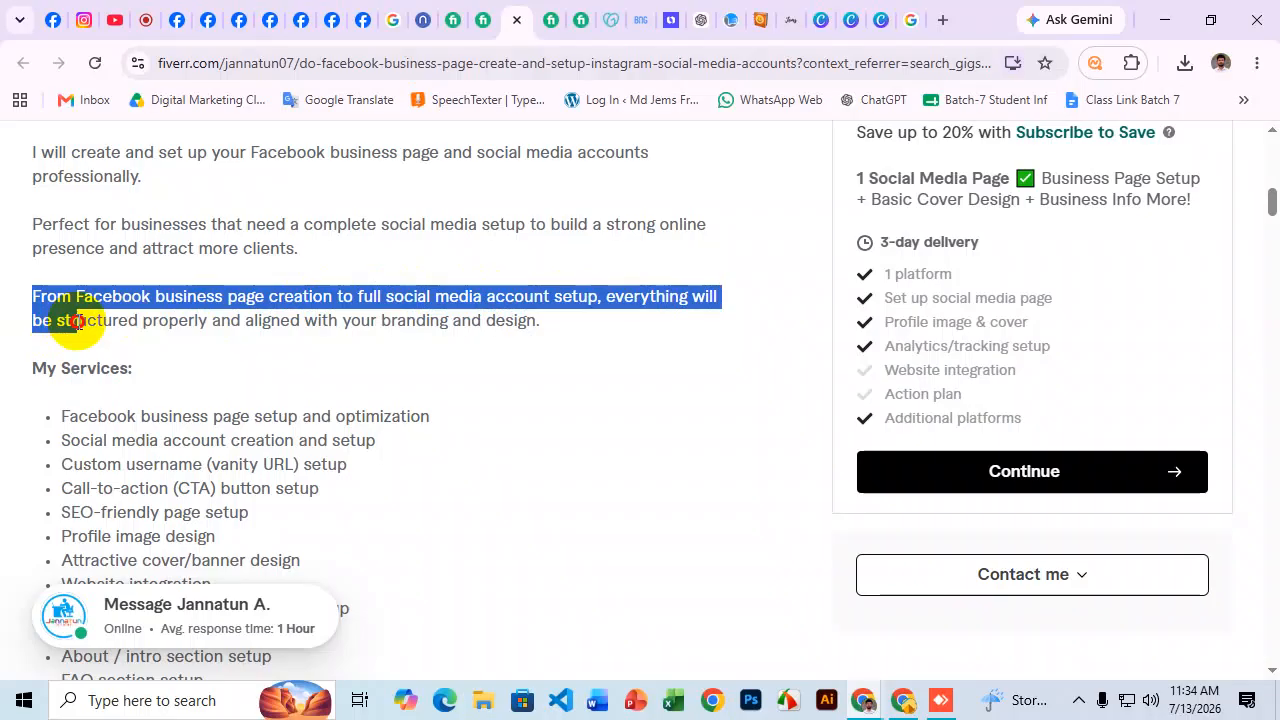
left_click_drag(77, 320, 580, 332)
left_click(575, 342)
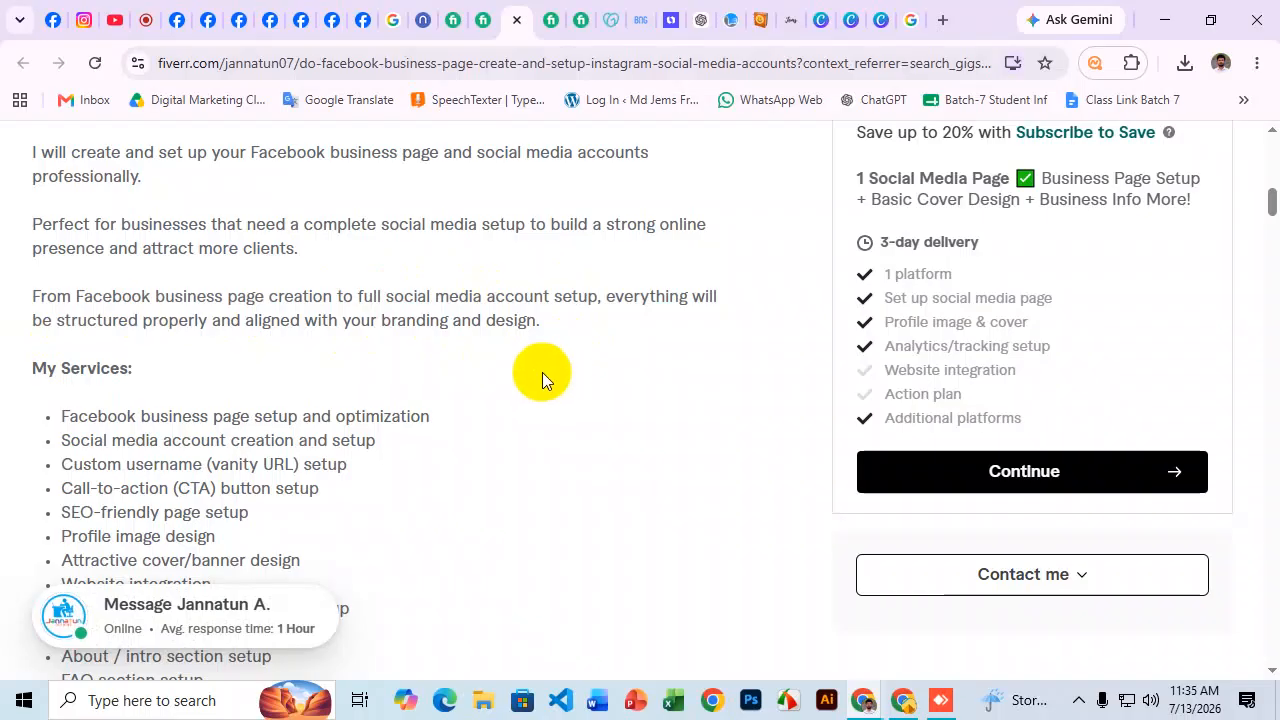
scroll(551, 289, "down", 2)
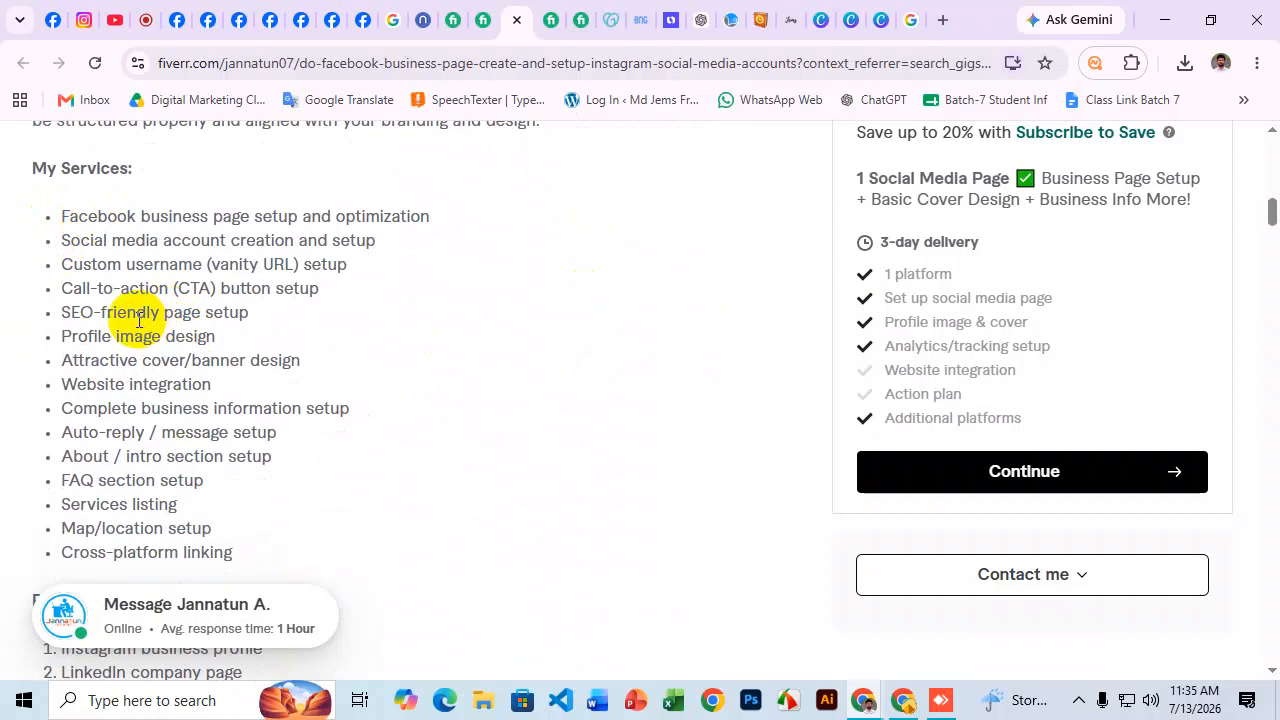
left_click_drag(60, 216, 446, 218)
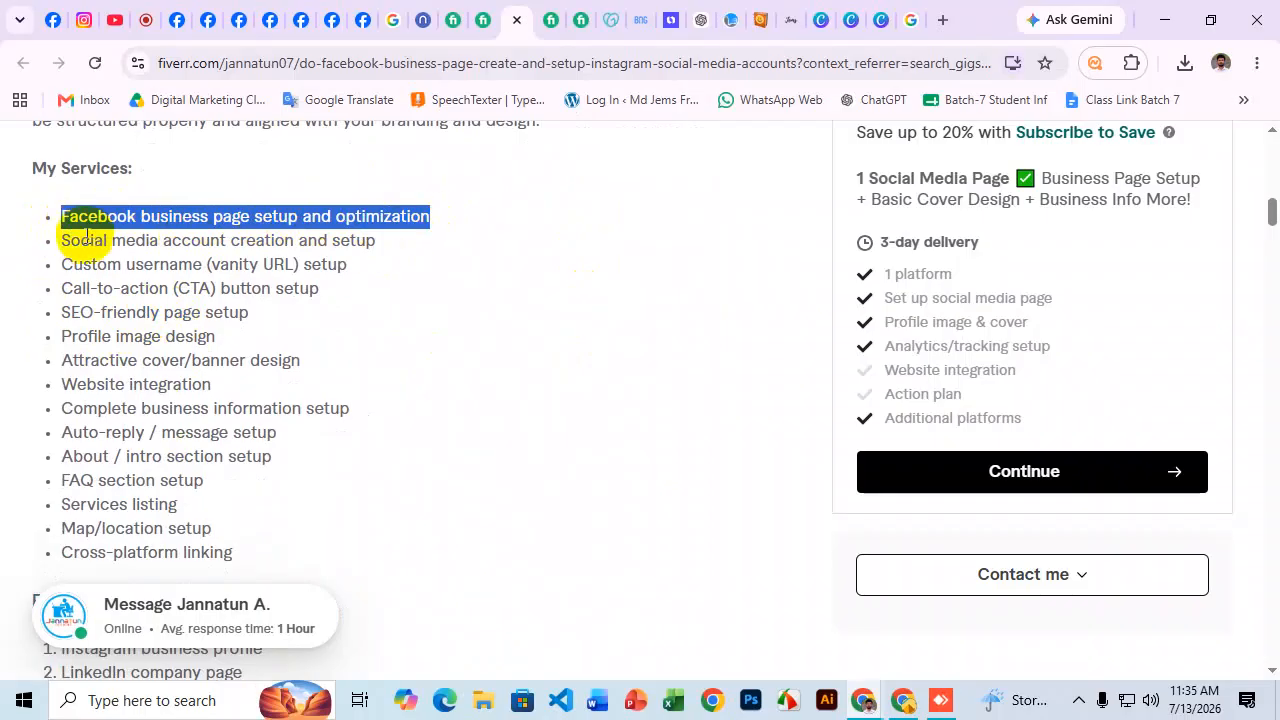
left_click_drag(64, 240, 402, 240)
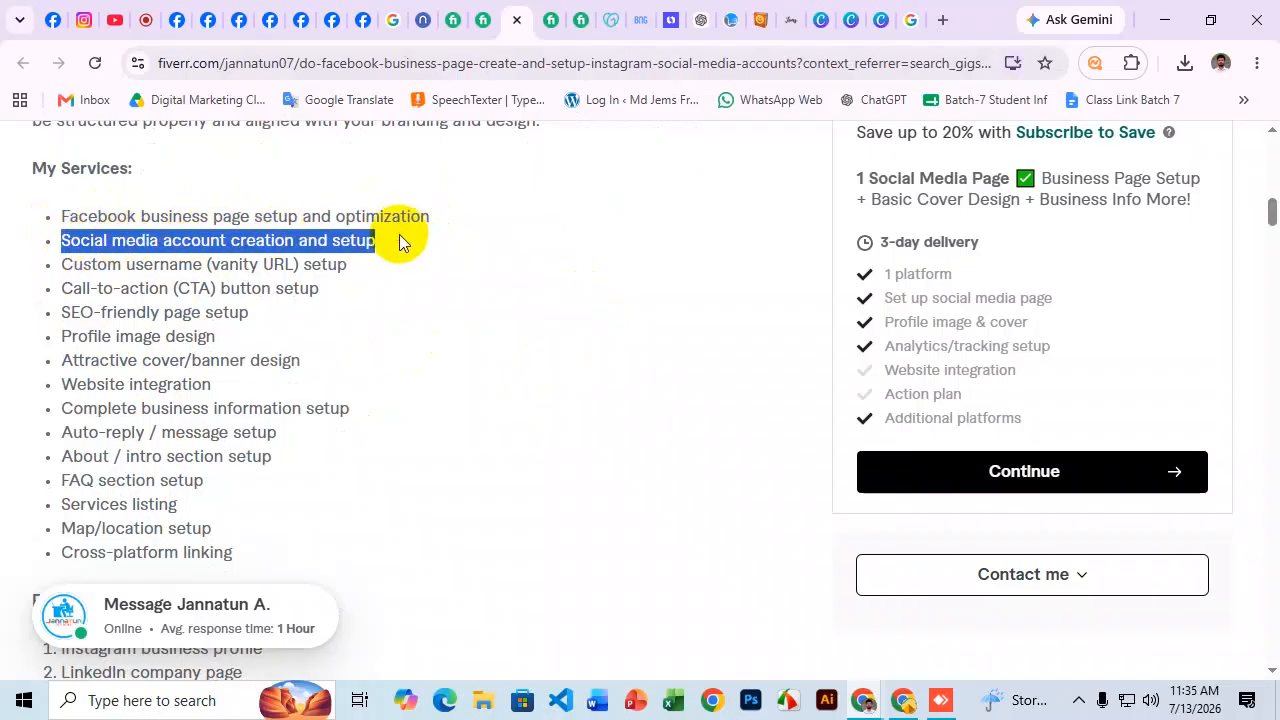
left_click_drag(55, 265, 200, 264)
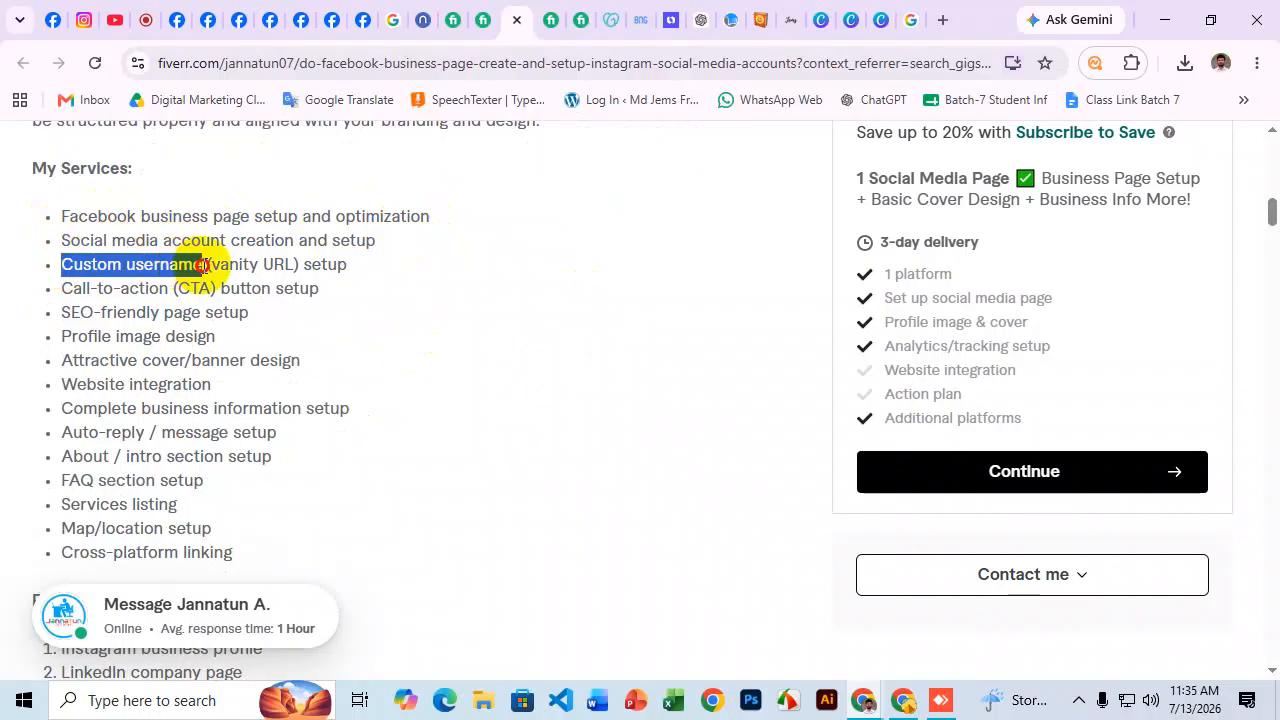
left_click_drag(56, 288, 190, 285)
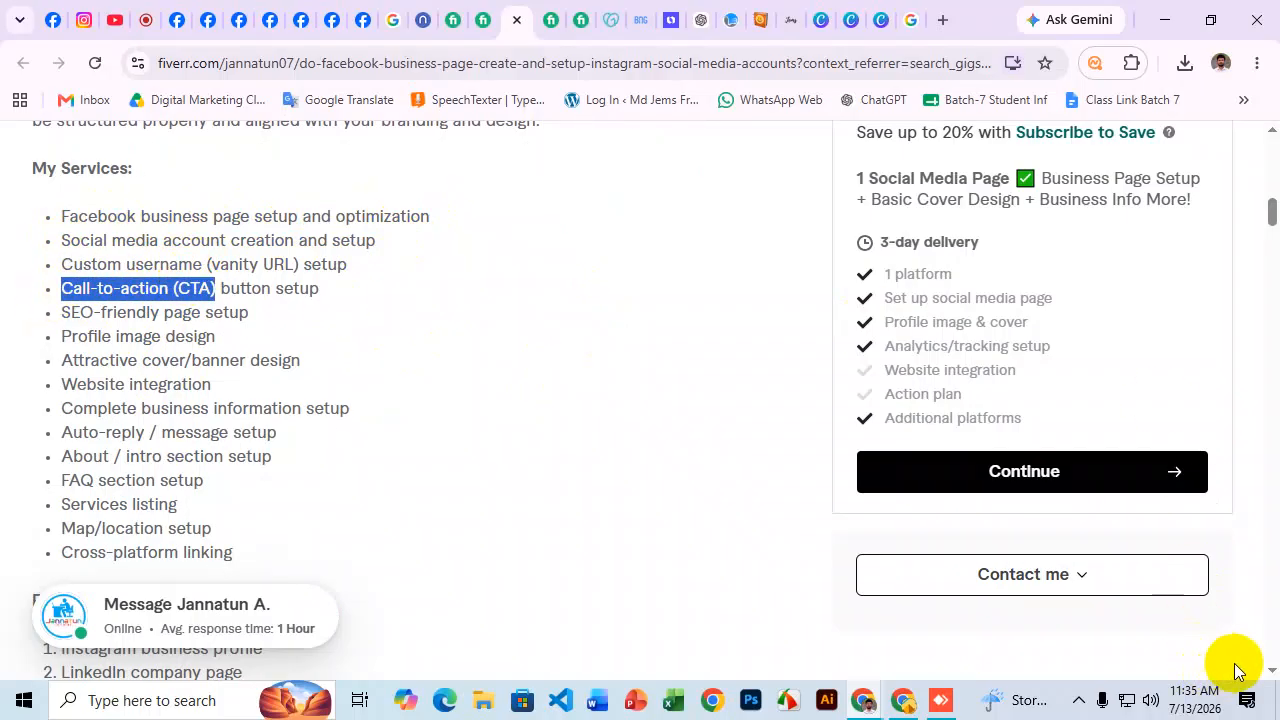
left_click_drag(57, 312, 250, 318)
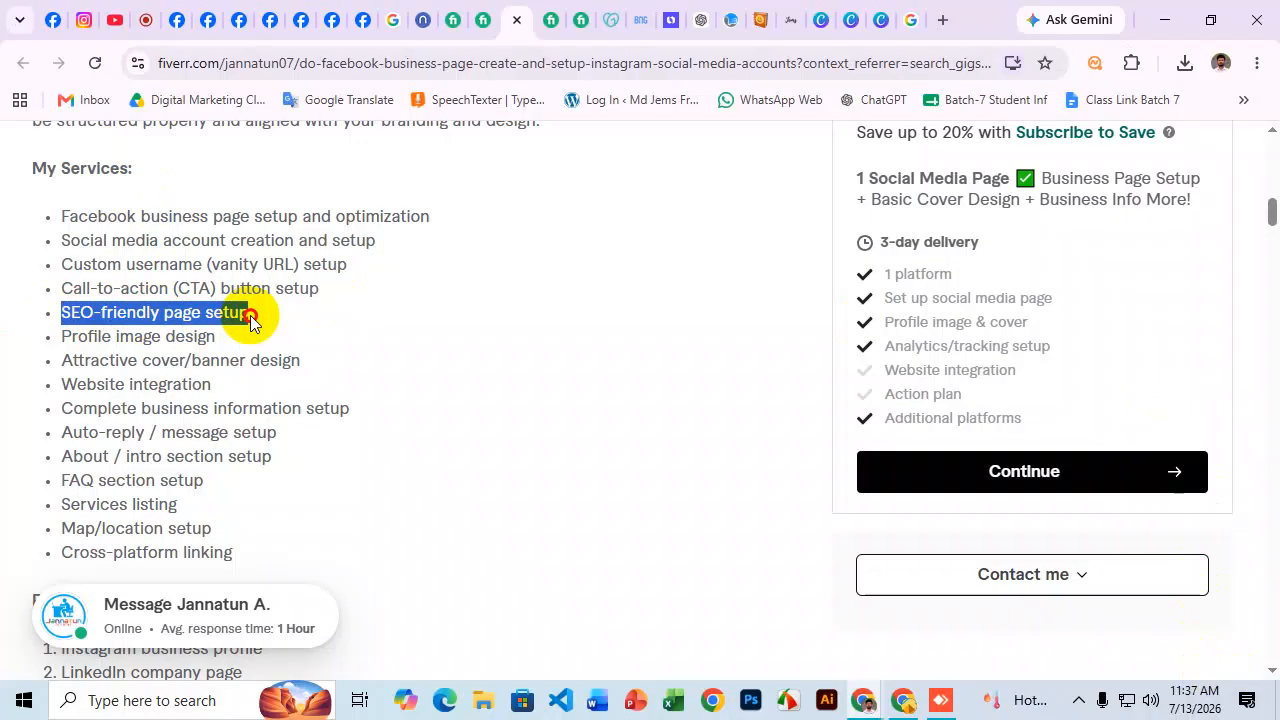
left_click_drag(52, 339, 195, 336)
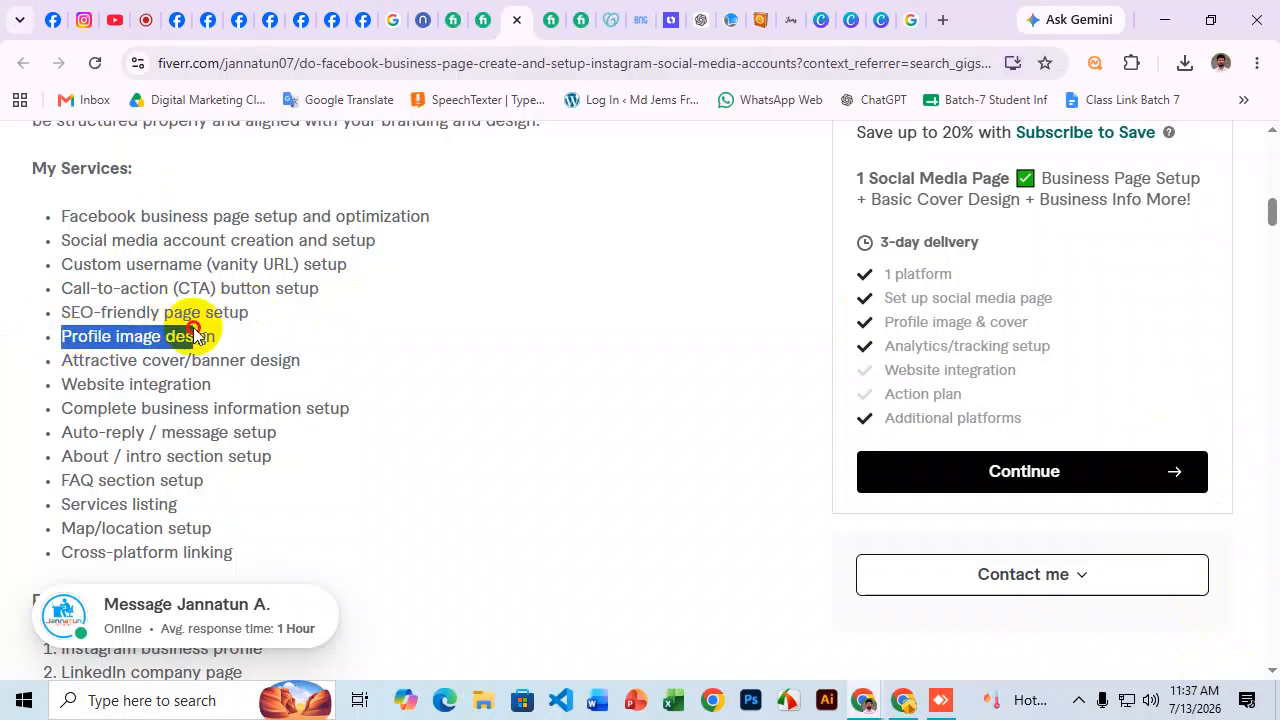
left_click(106, 357)
left_click_drag(57, 360, 300, 361)
left_click_drag(80, 384, 200, 386)
left_click_drag(69, 406, 371, 414)
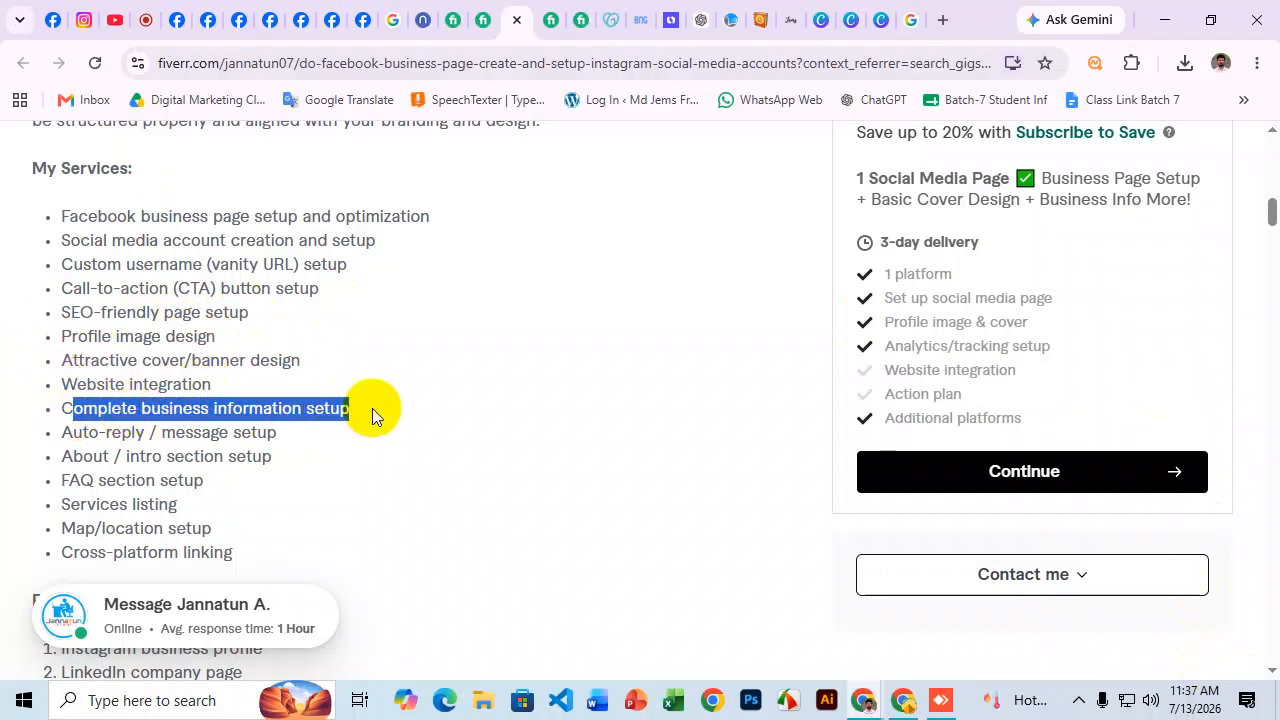
left_click(80, 434)
left_click_drag(80, 434, 306, 429)
scroll(306, 406, "down", 1)
left_click(88, 383)
left_click_drag(60, 357, 289, 358)
left_click_drag(62, 381, 180, 381)
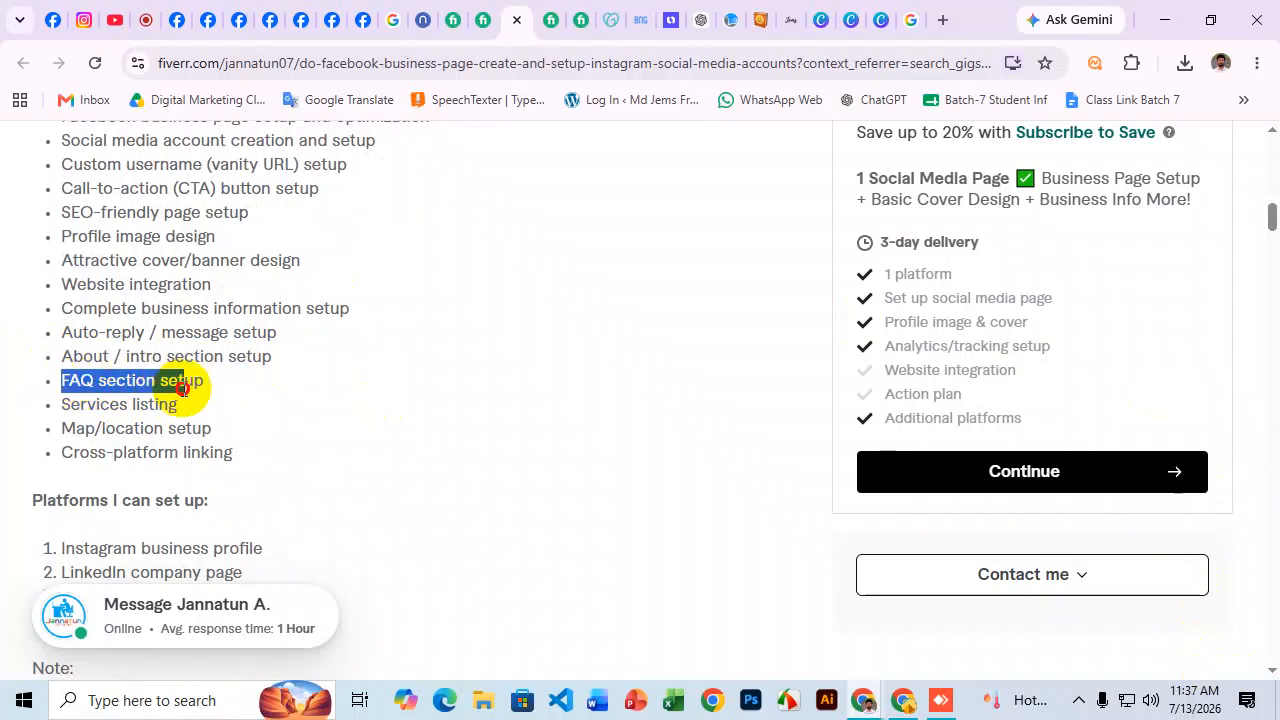
left_click_drag(62, 332, 186, 333)
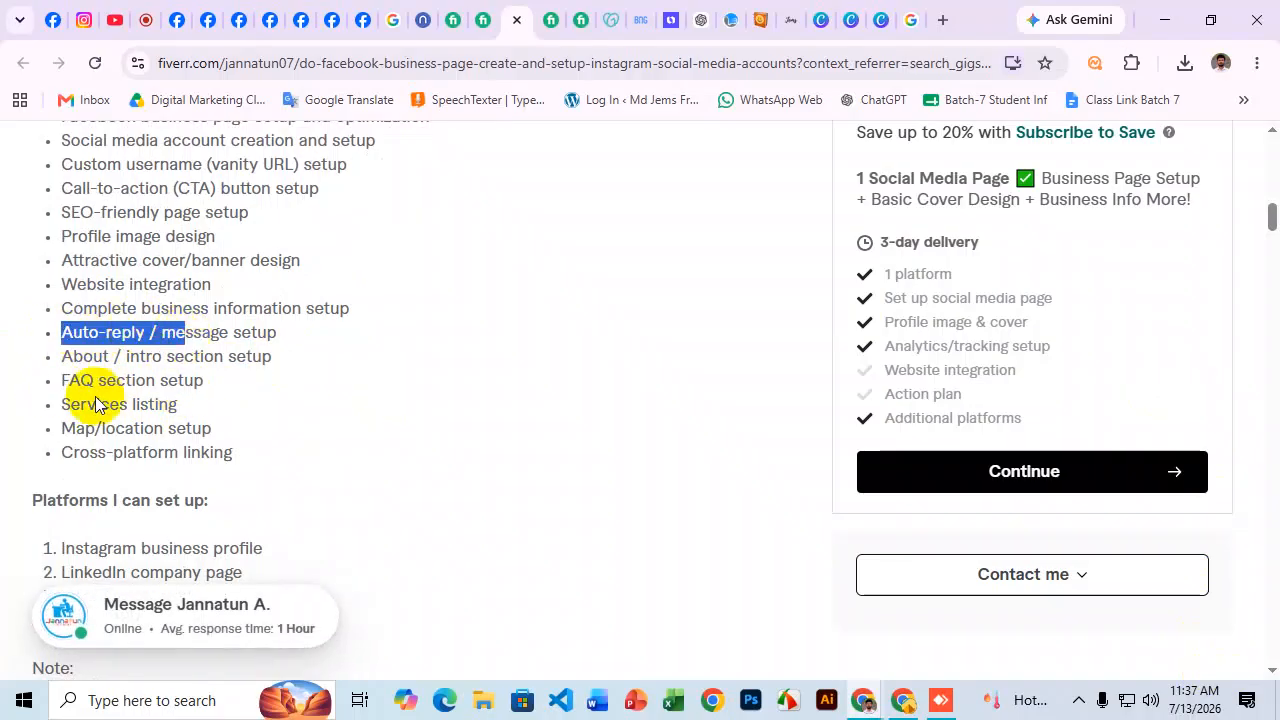
left_click(80, 406)
left_click_drag(57, 403, 172, 410)
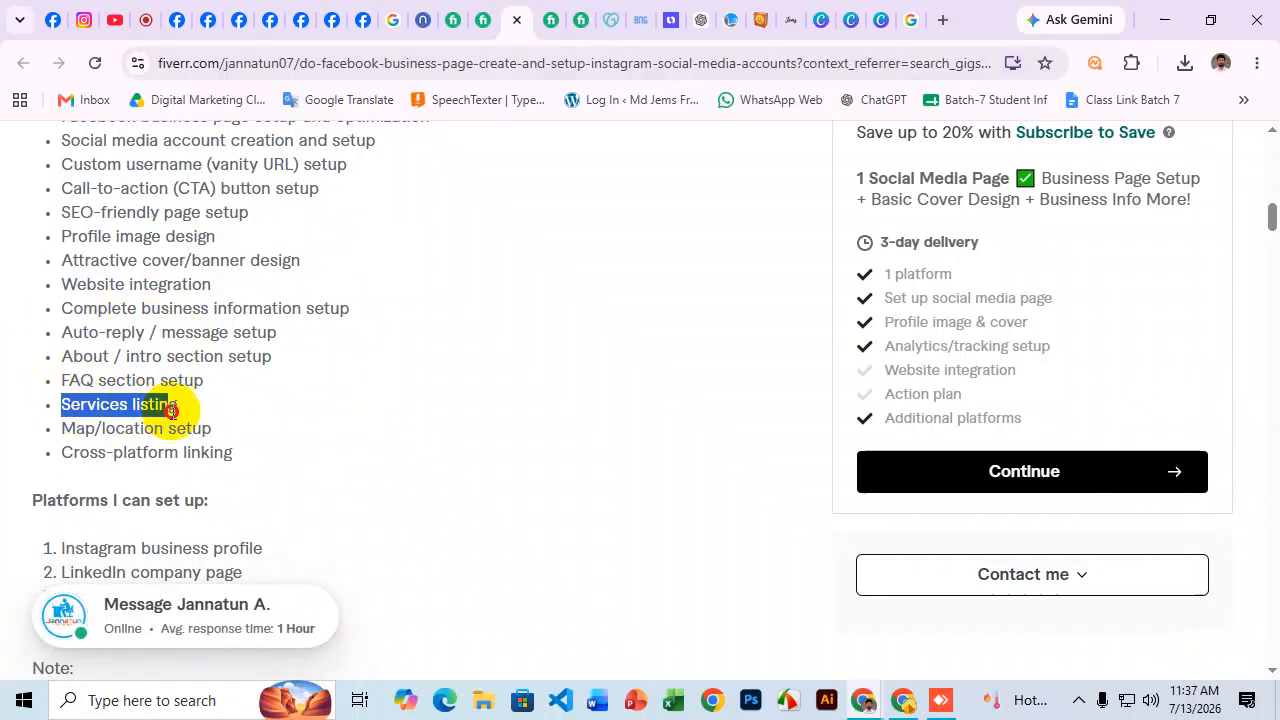
left_click_drag(86, 432, 212, 430)
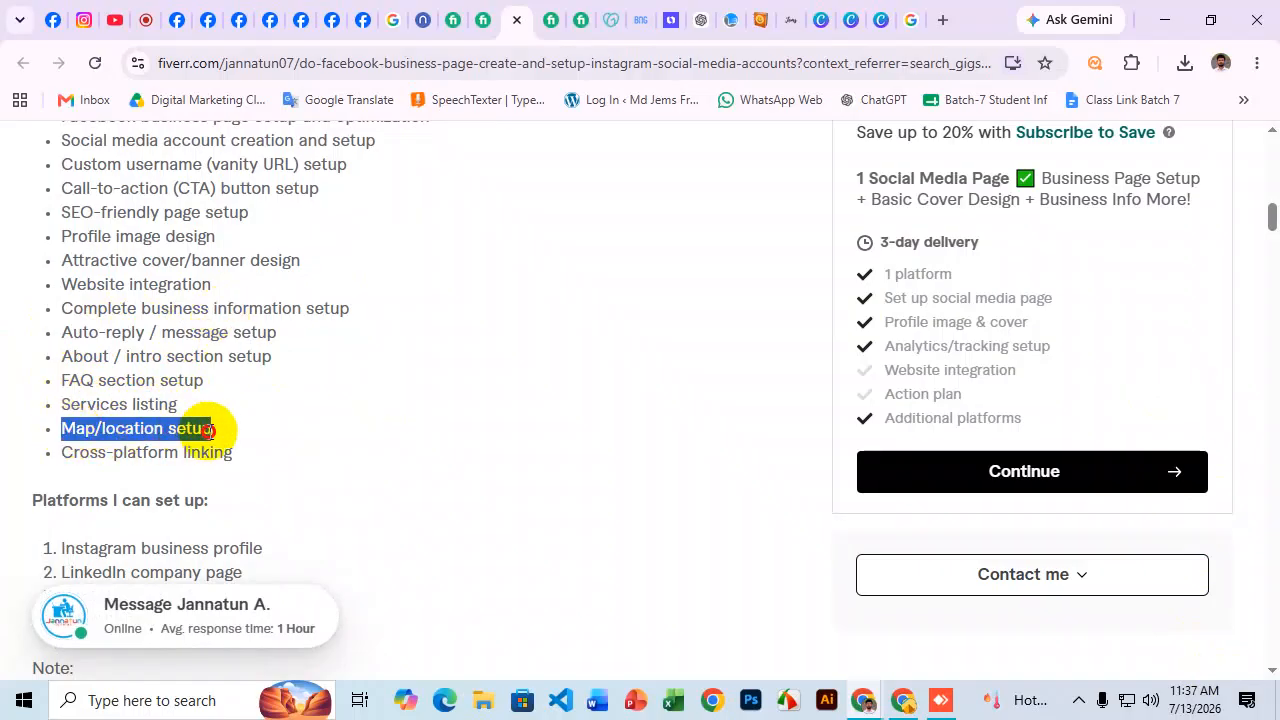
left_click(116, 459)
left_click_drag(62, 452, 244, 462)
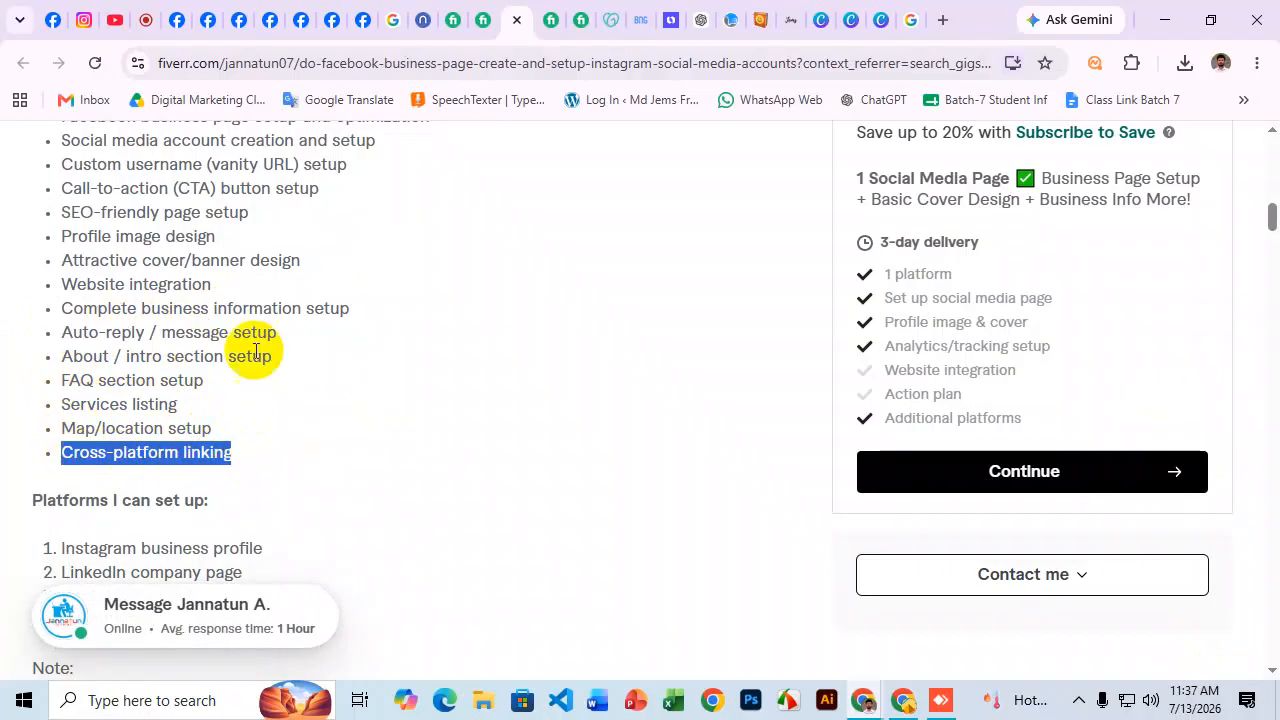
Open another Facebook page gig and read its title.
left_click(534, 12)
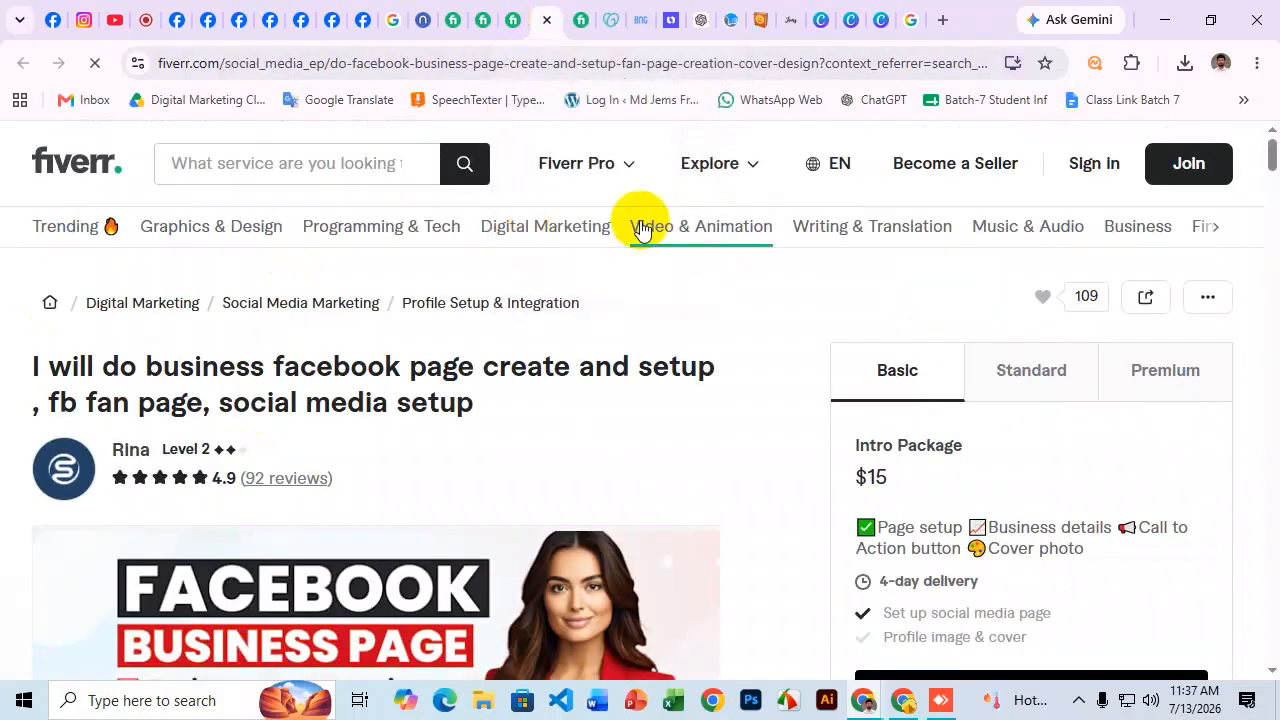
scroll(575, 296, "down", 1)
left_click_drag(62, 288, 514, 297)
scroll(521, 253, "down", 2)
scroll(521, 253, "down", 5)
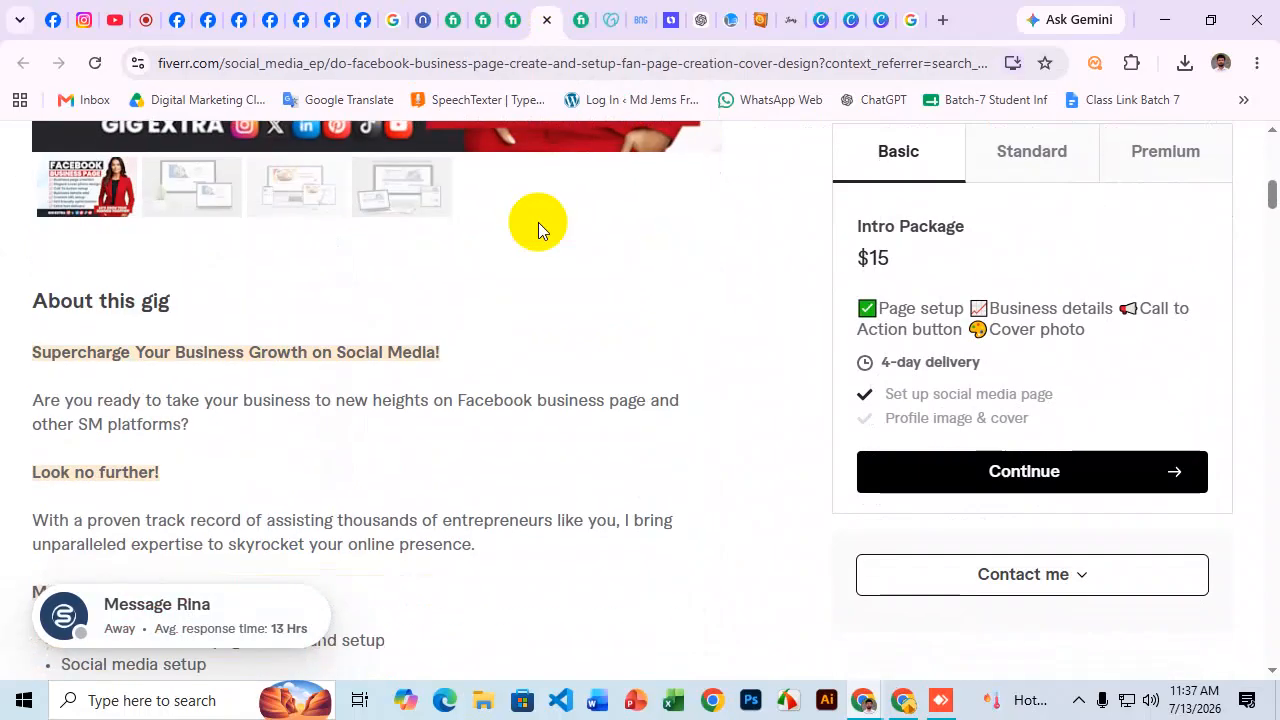
scroll(538, 222, "up", 1)
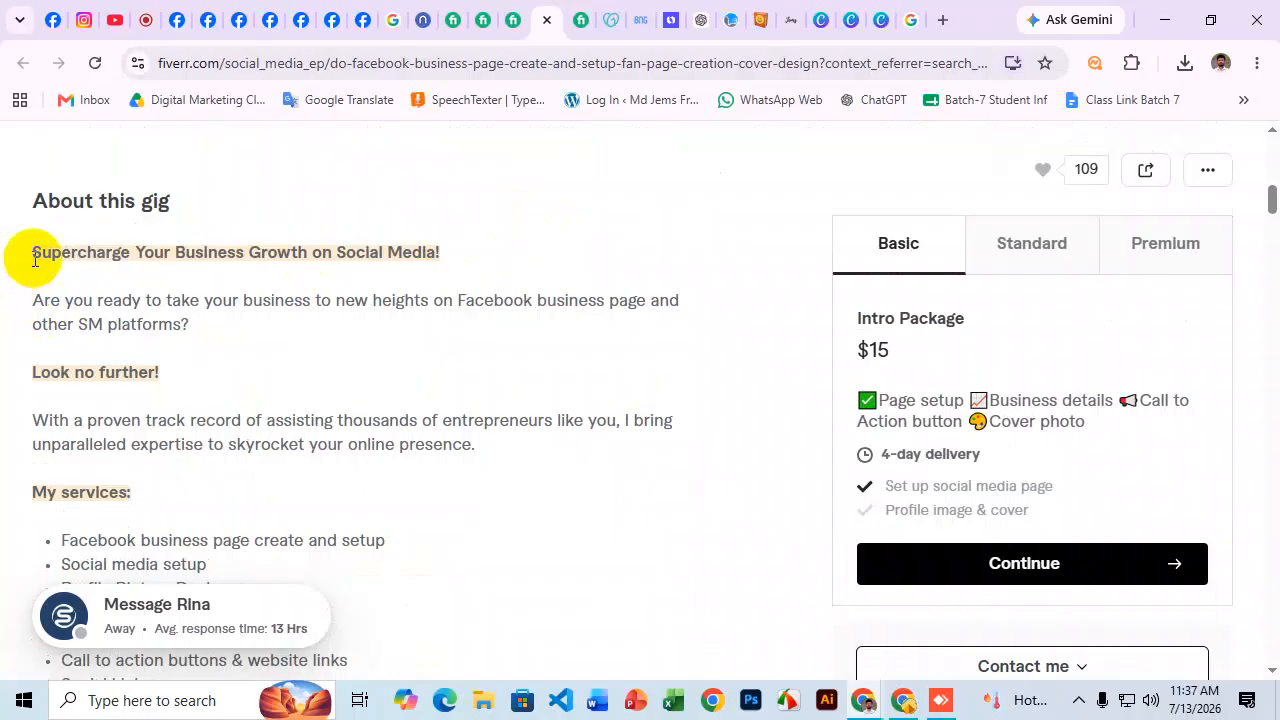
scroll(200, 263, "down", 3)
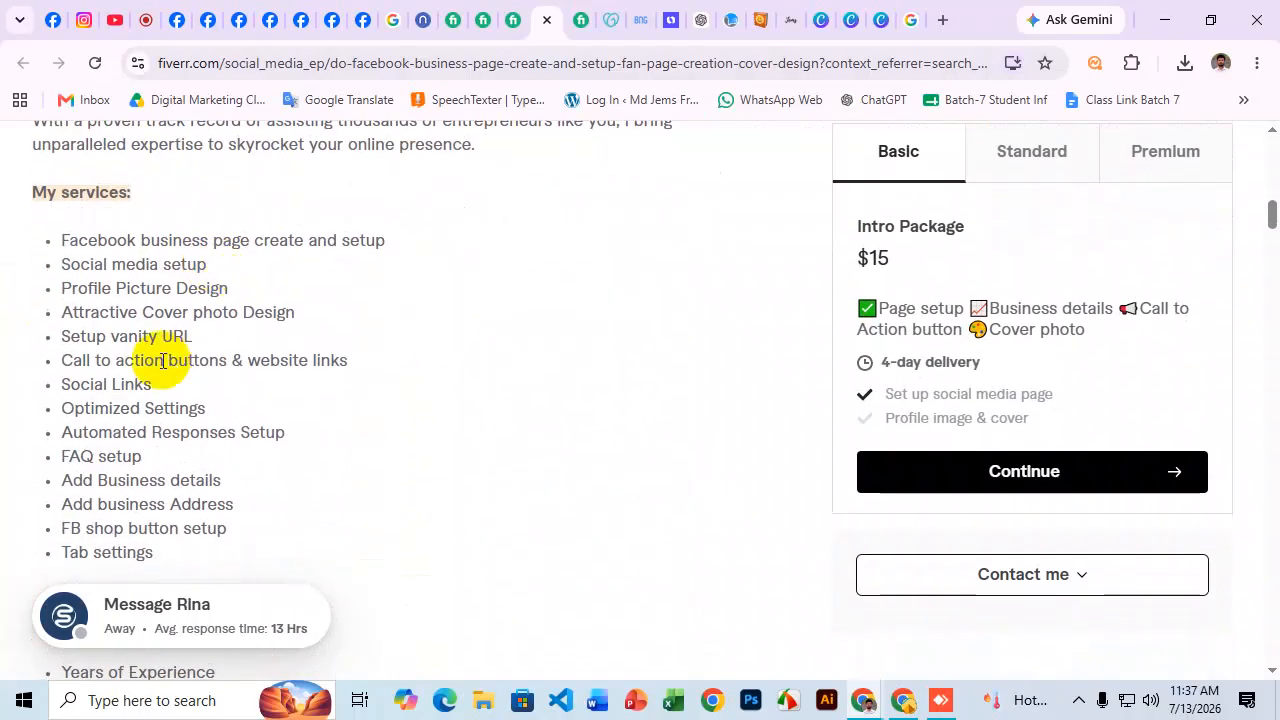
Go through its services: business page, social media setup, profile picture, cover, vanity URL, buttons, social links.
left_click_drag(57, 245, 214, 246)
left_click_drag(80, 266, 197, 266)
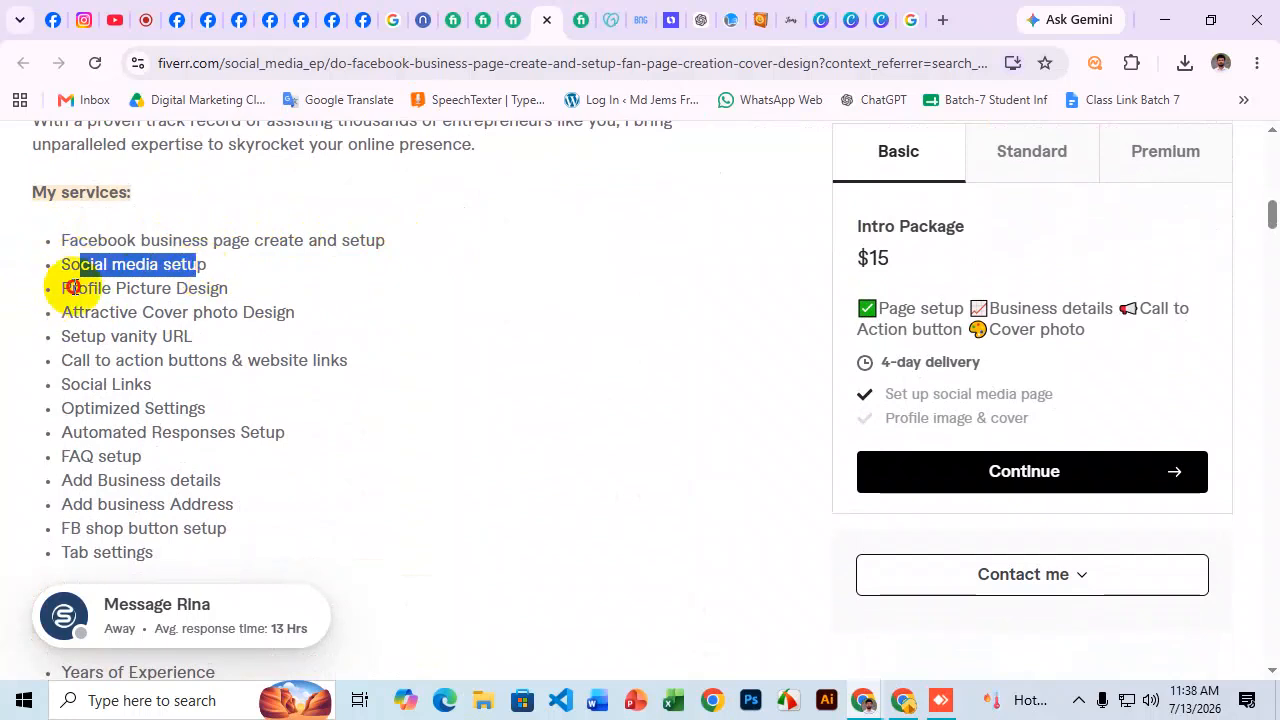
left_click_drag(72, 288, 197, 290)
left_click_drag(100, 318, 286, 318)
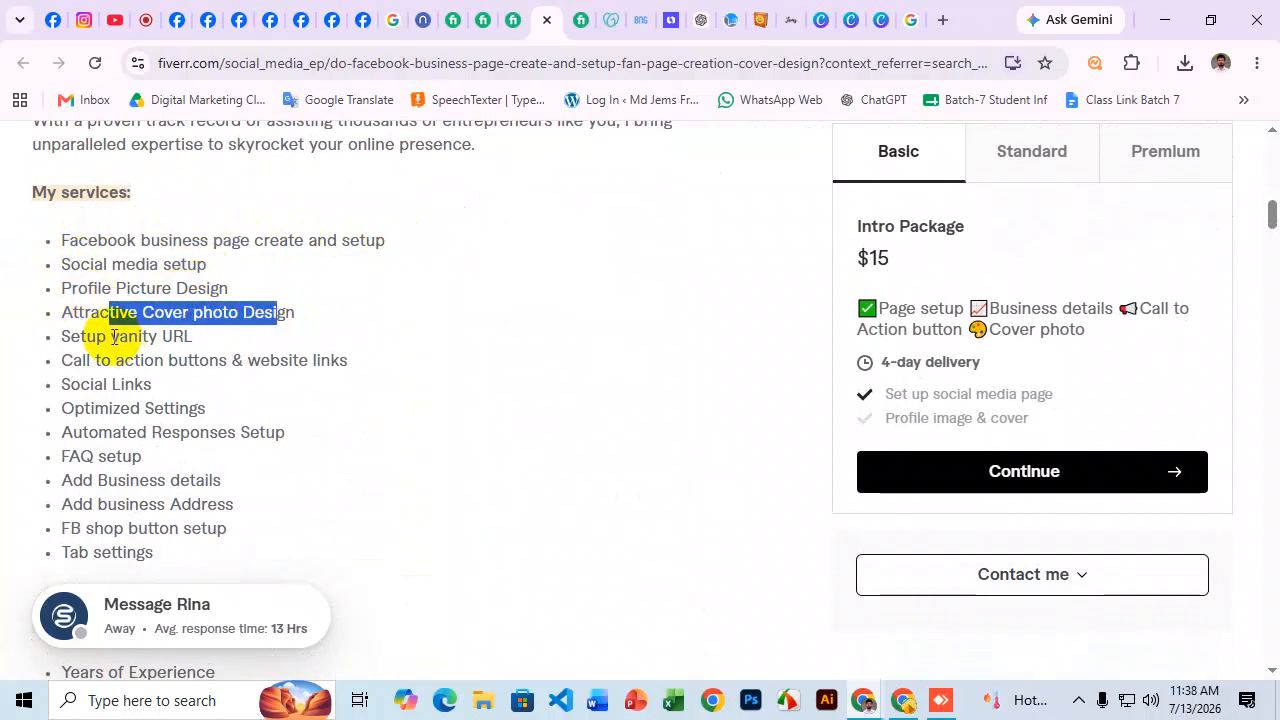
left_click_drag(110, 337, 209, 345)
left_click_drag(59, 362, 172, 361)
mouse_move(66, 385)
left_mouse_down()
mouse_move(165, 392)
mouse_move(62, 408)
left_mouse_up()
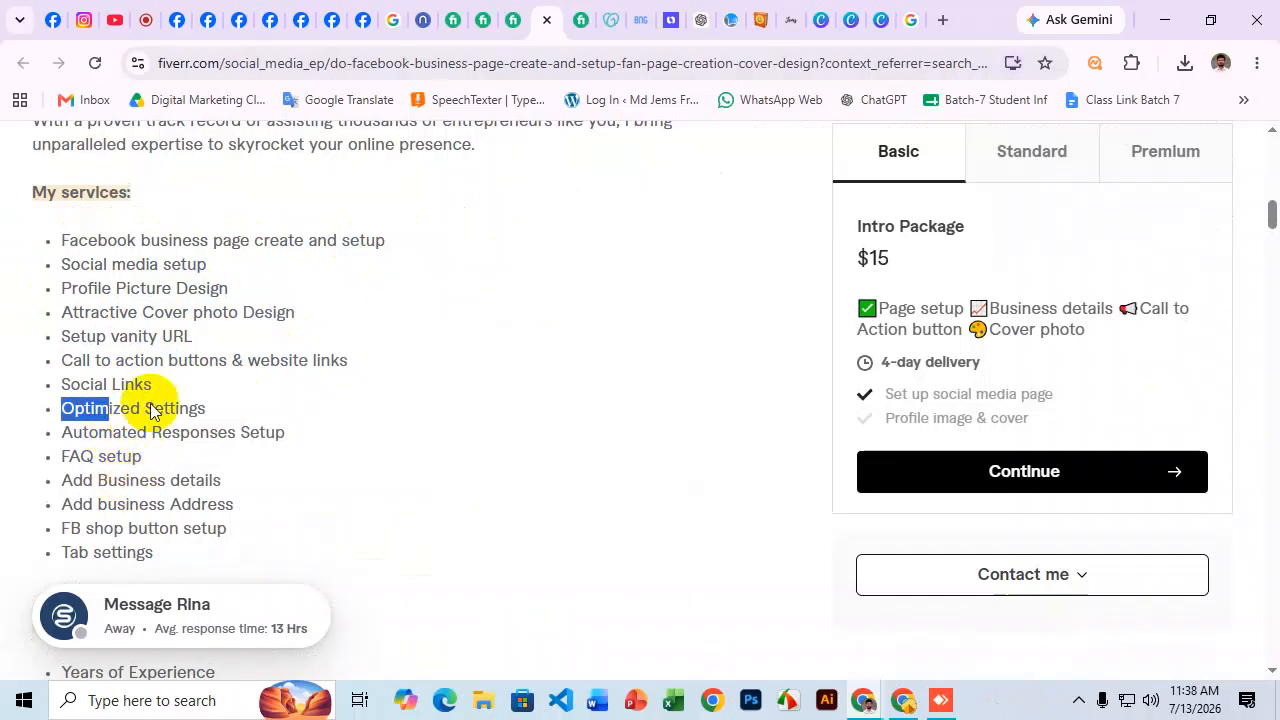
Skim one more social media gig, then return to the SaleUmbrella Facebook Page.
left_click(580, 14)
scroll(438, 320, "down", 8)
scroll(441, 301, "down", 6)
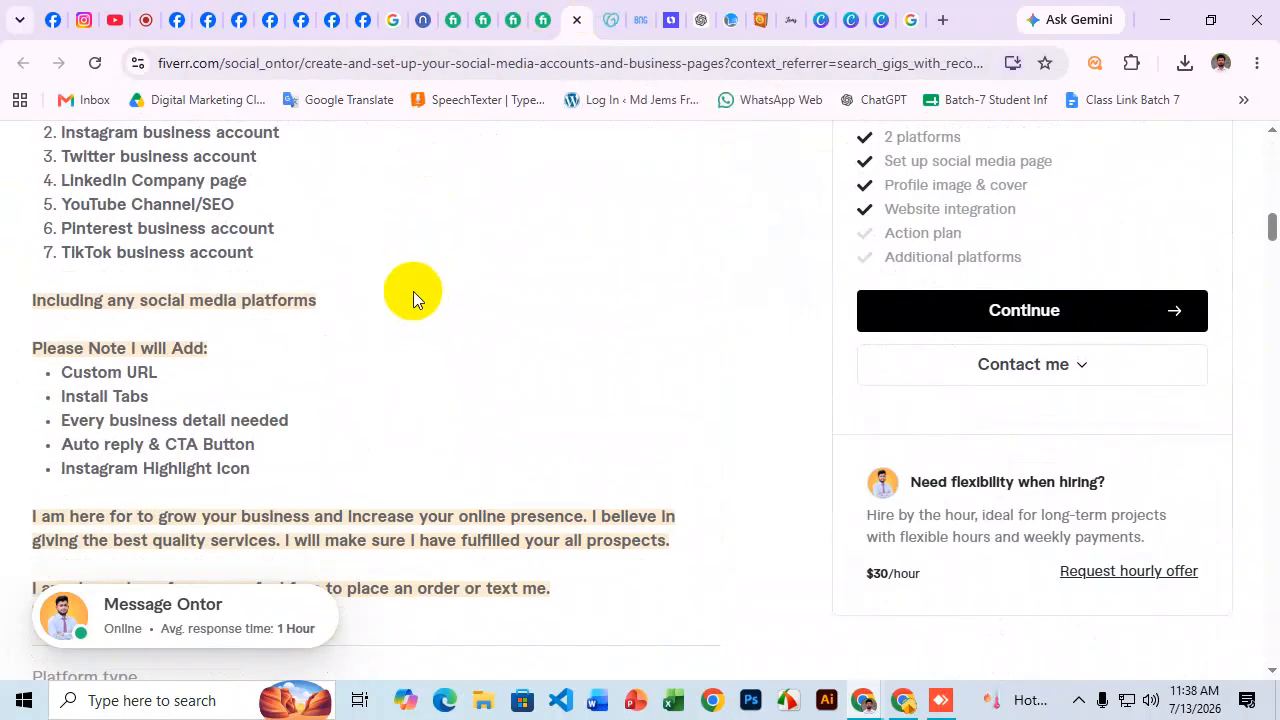
scroll(413, 291, "down", 2)
left_click(177, 18)
left_click(48, 19)
Reload the SaleUmbrella Page, review its header and name, then open a new browser tab.
scroll(766, 366, "up", 3)
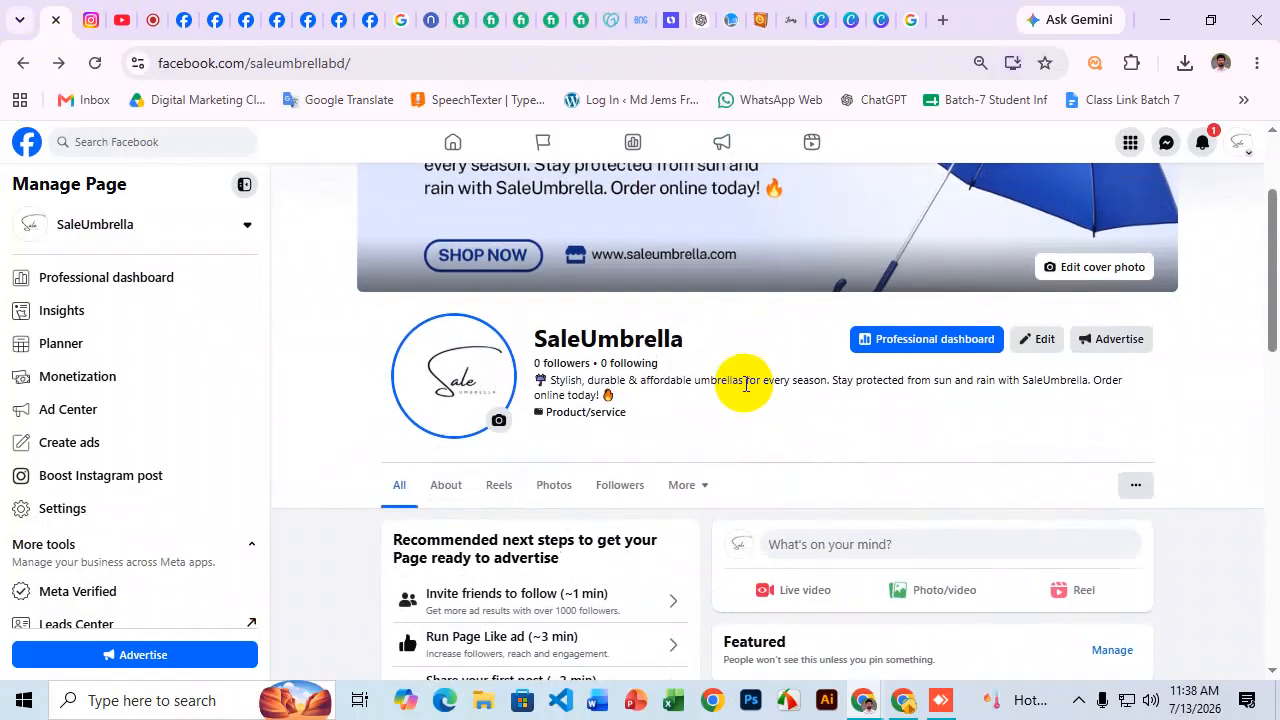
scroll(745, 383, "up", 2)
left_click(95, 63)
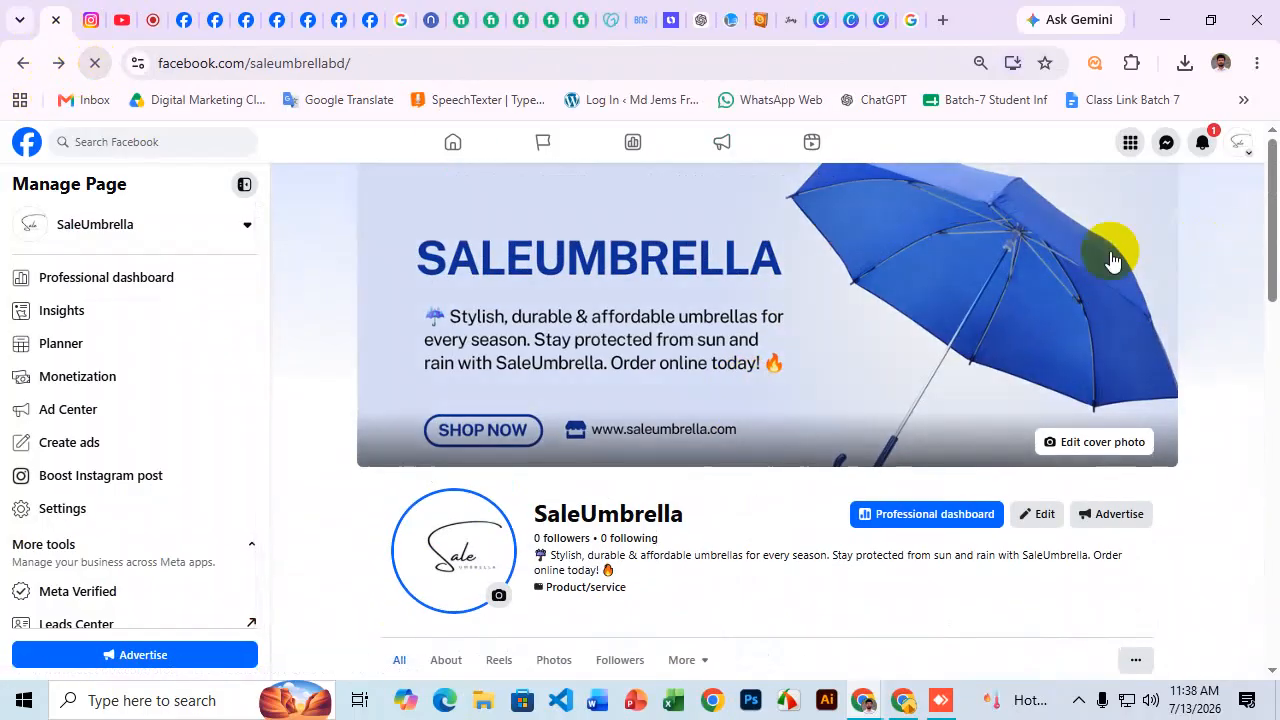
scroll(993, 369, "down", 3)
scroll(985, 380, "up", 3)
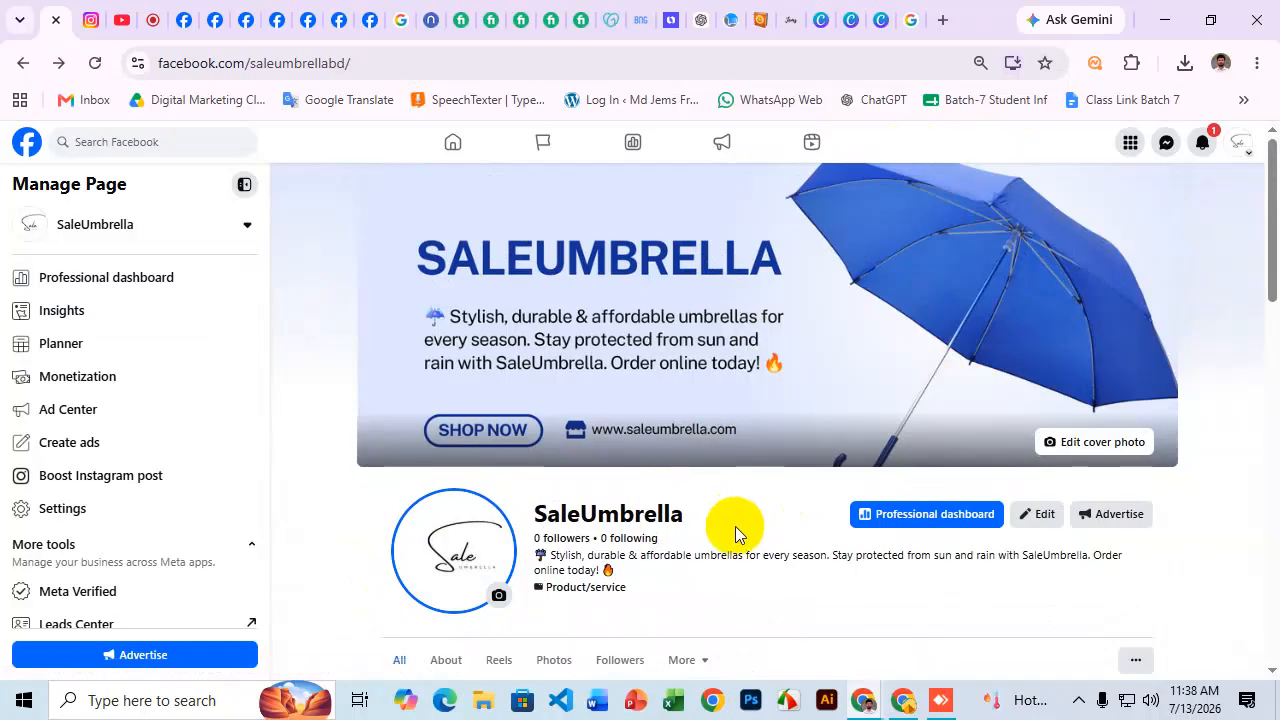
double_click(685, 516)
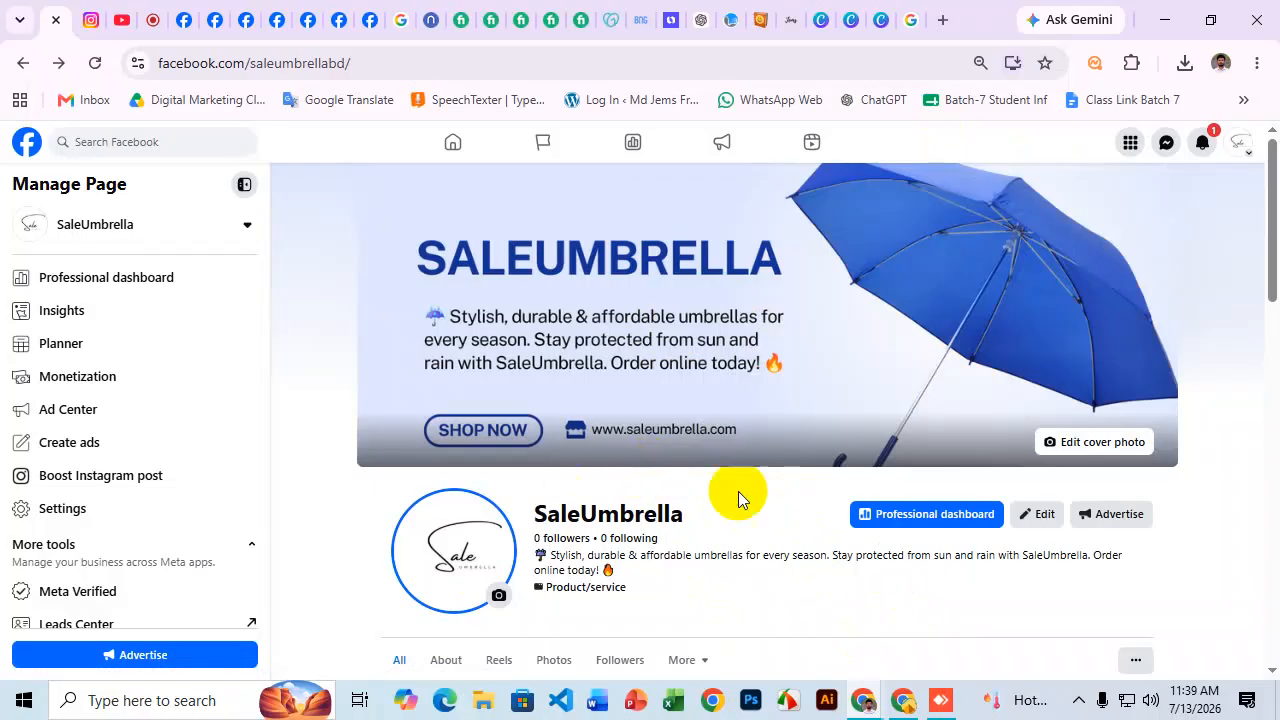
scroll(738, 491, "down", 1)
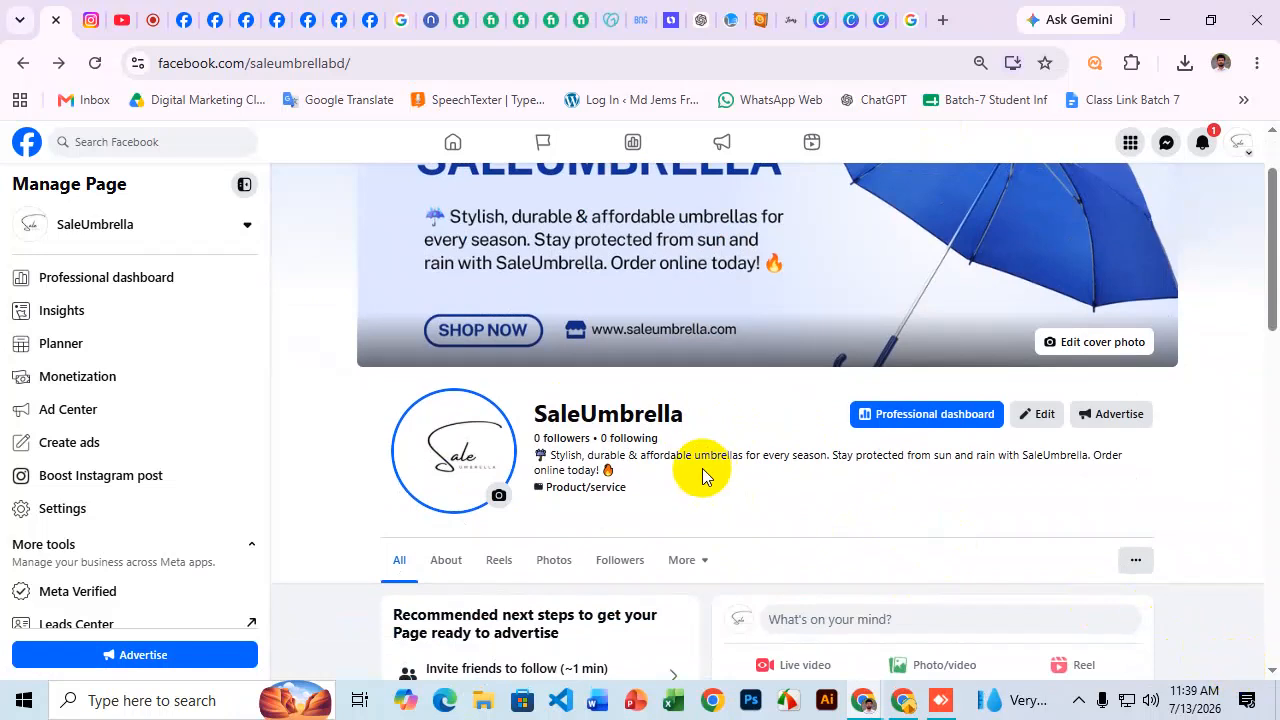
left_click(942, 19)
left_click(837, 63)
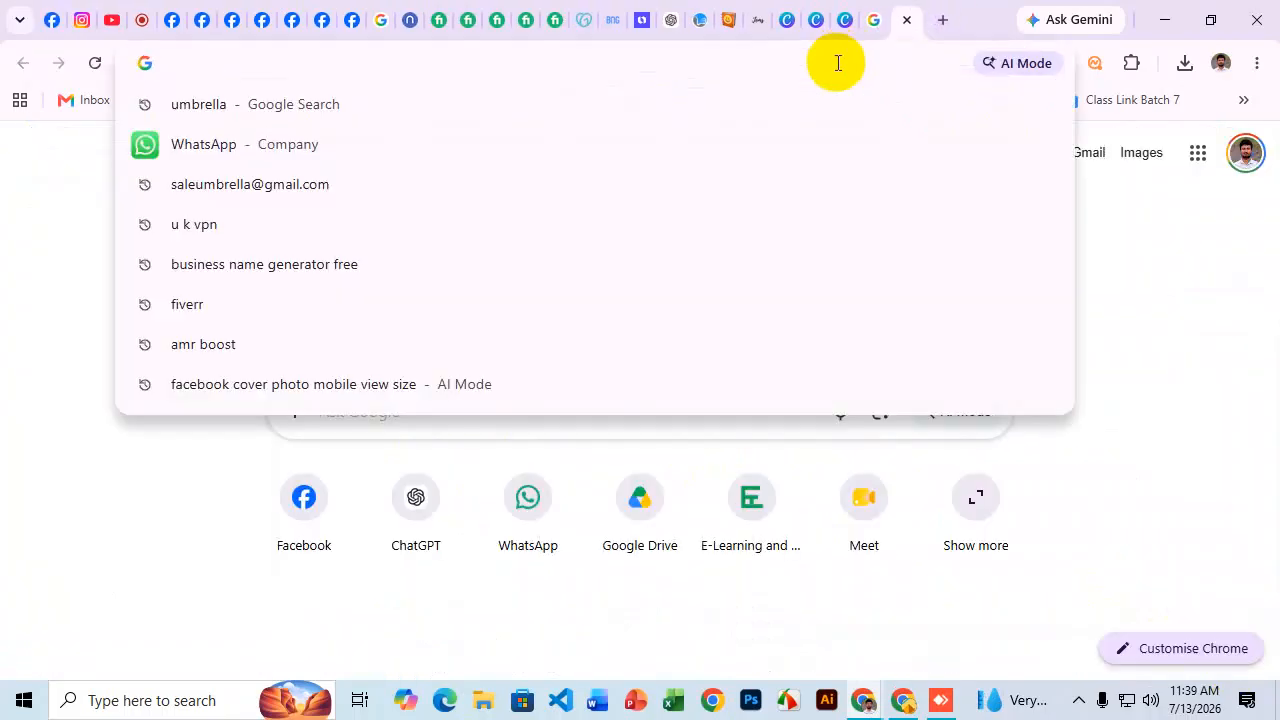
type("busi")
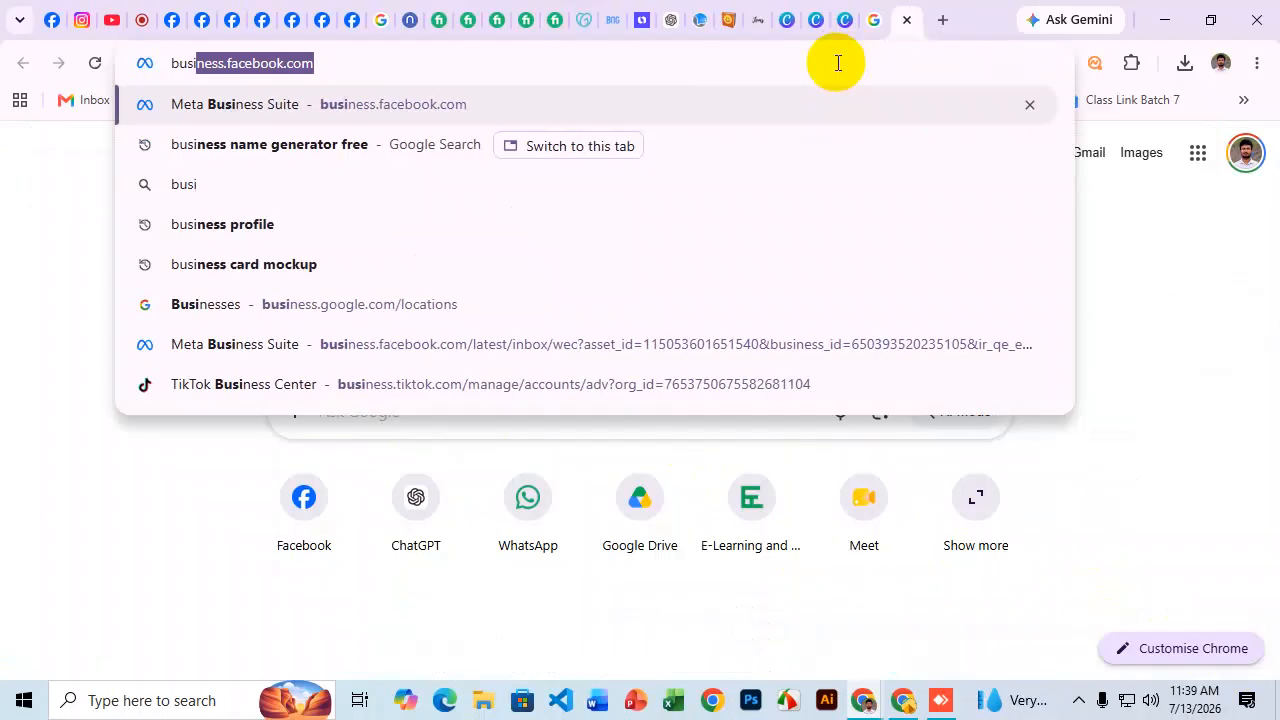
type("ness name gen")
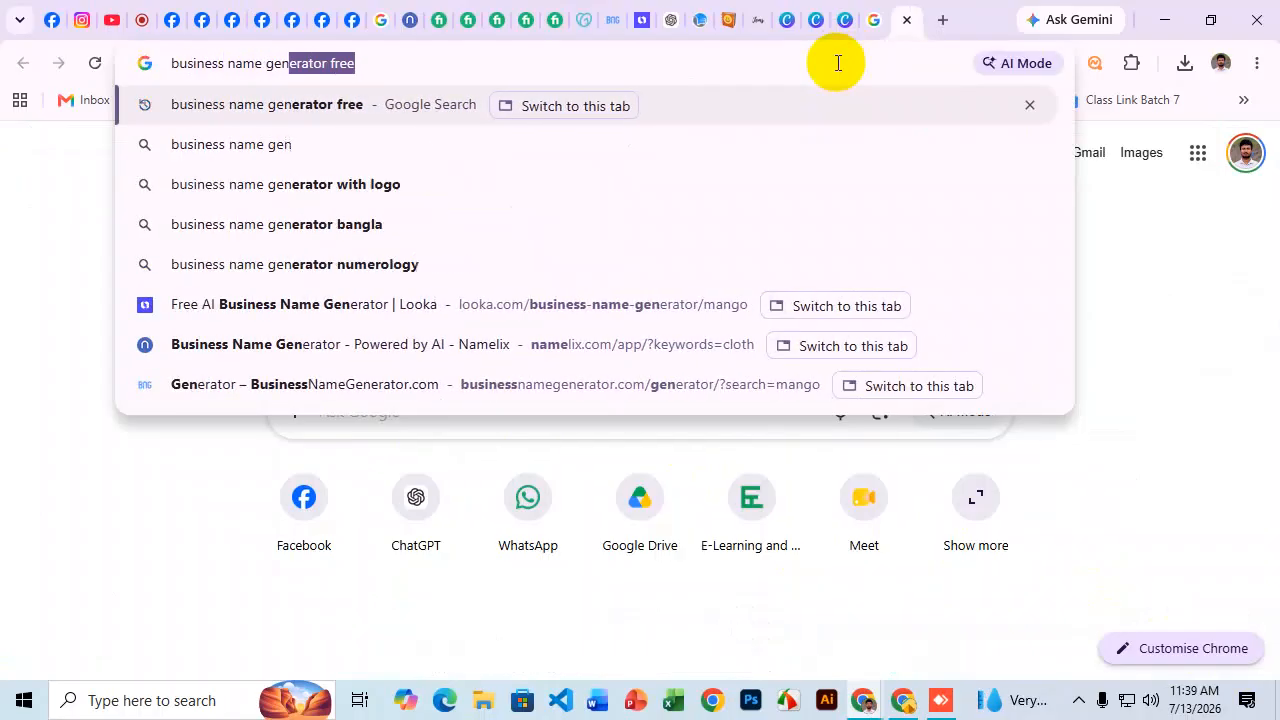
left_click(243, 105)
scroll(312, 268, "down", 4)
scroll(338, 347, "down", 9)
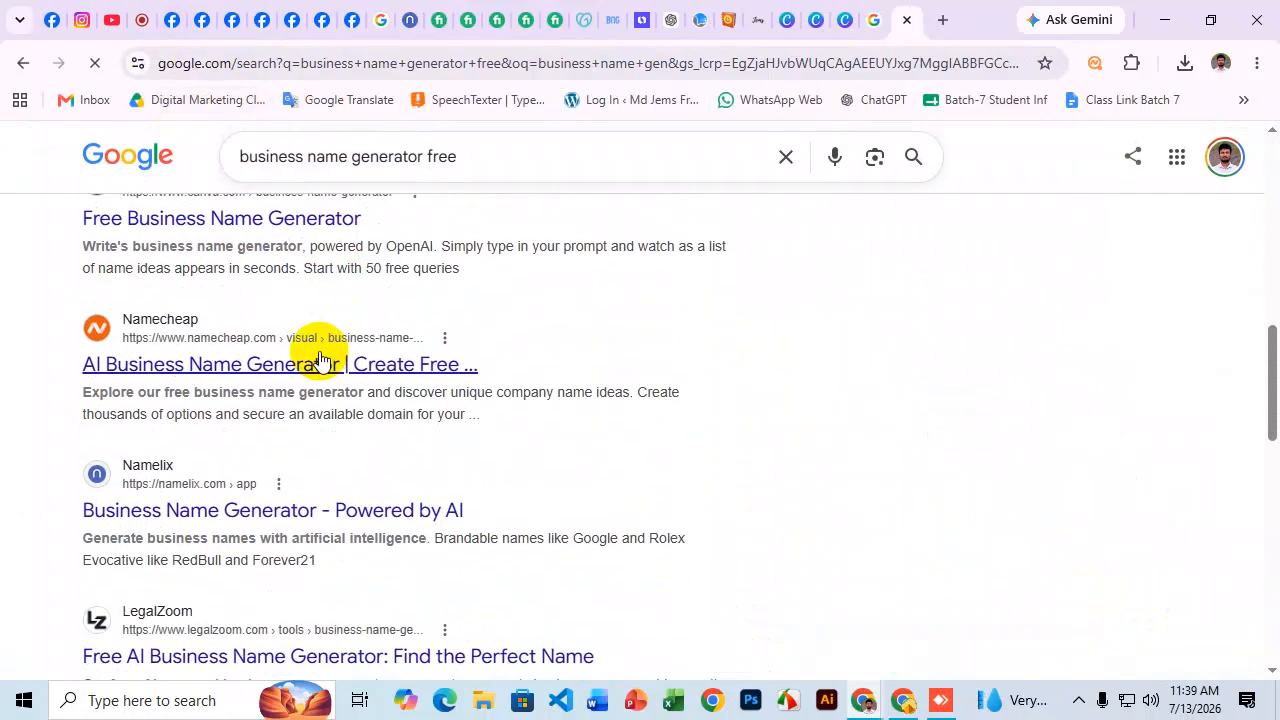
scroll(322, 363, "up", 13)
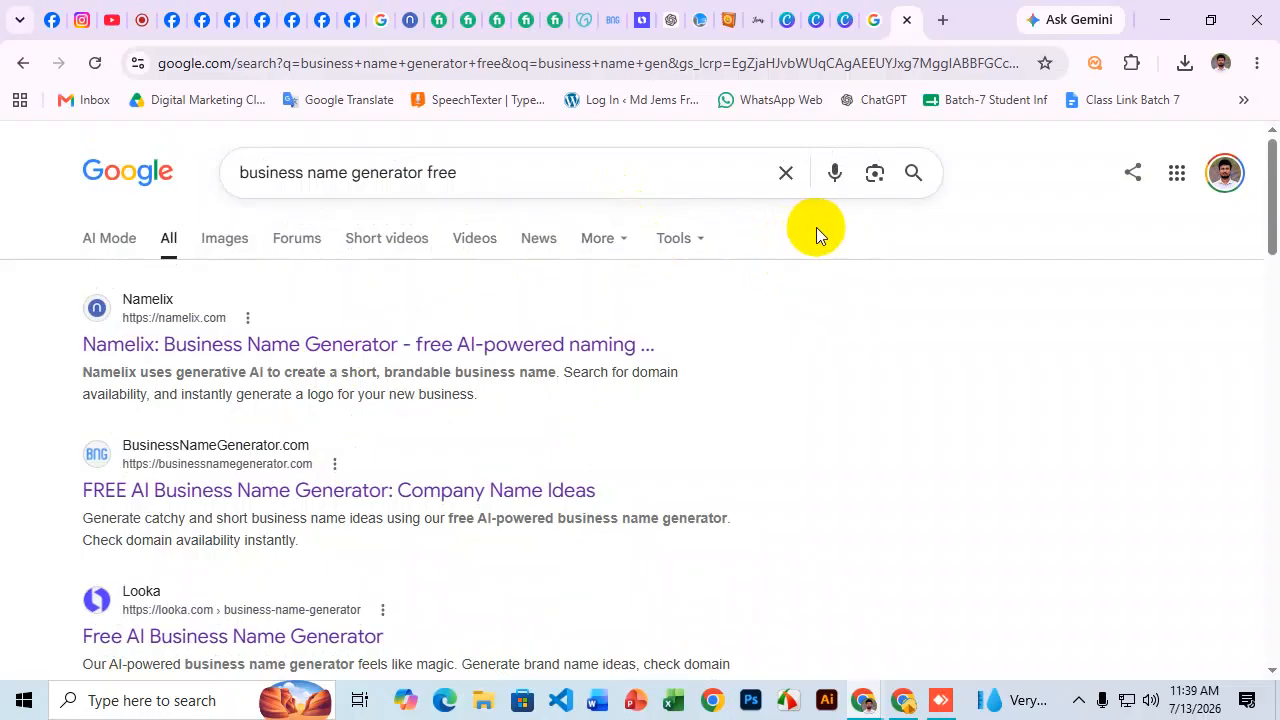
Return to Facebook and open the SaleUmbrella Page from the account menu.
left_click(320, 20)
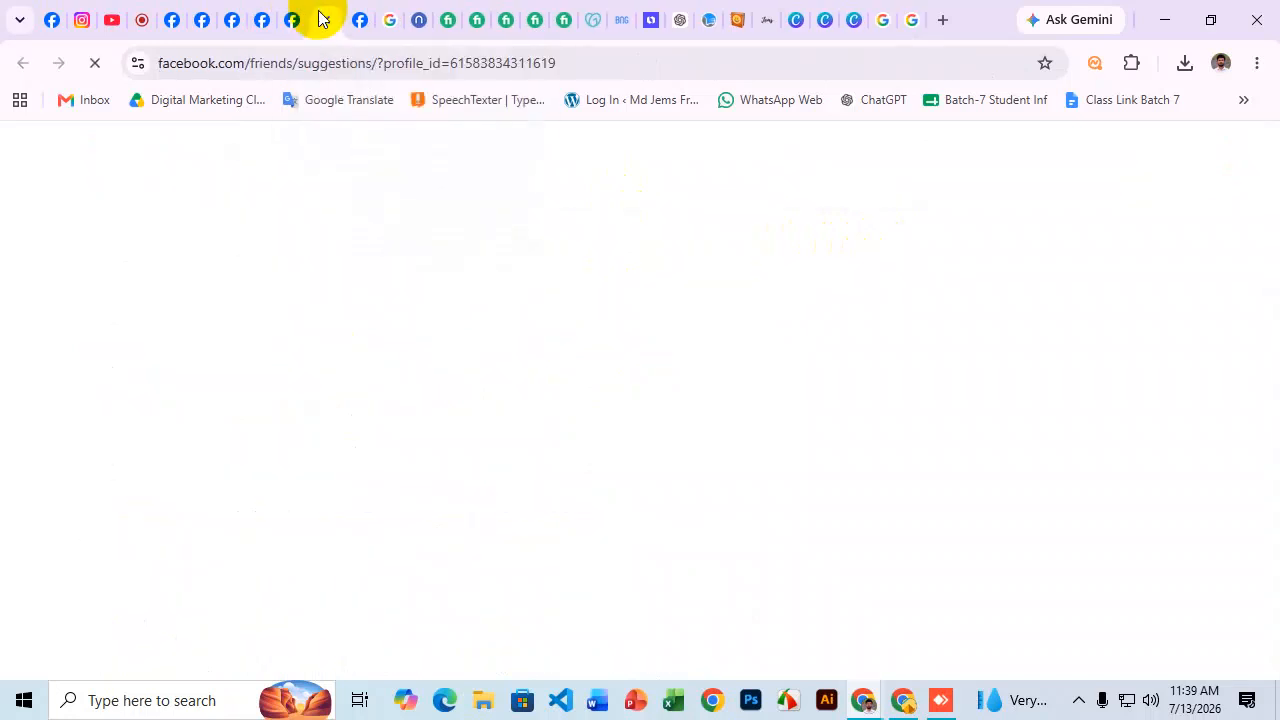
left_click(255, 18)
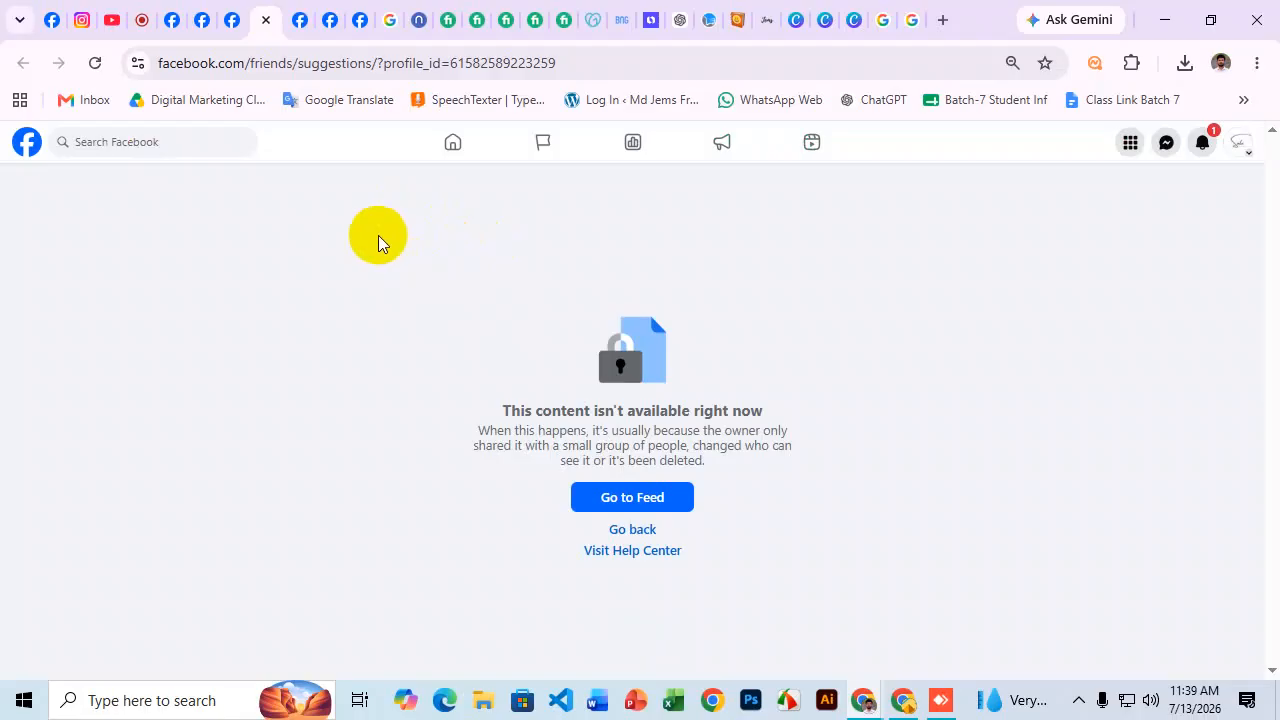
left_click(1238, 143)
left_click(1160, 208)
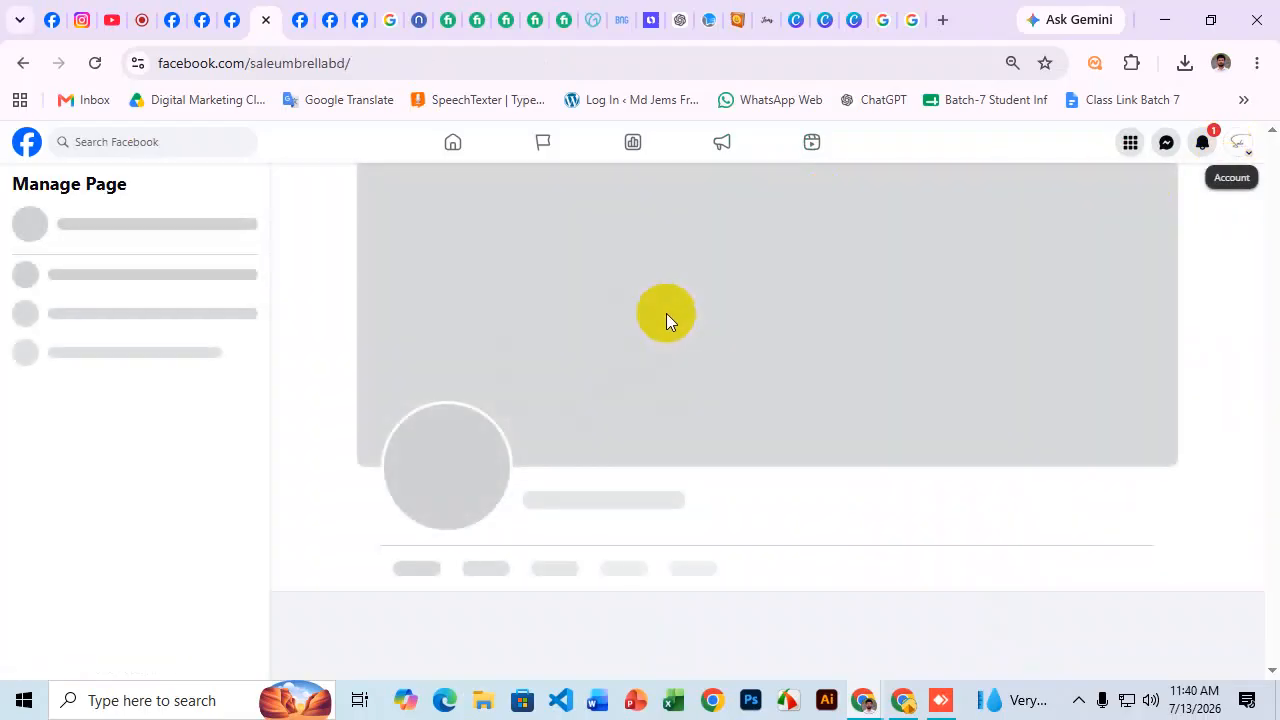
scroll(590, 365, "down", 2)
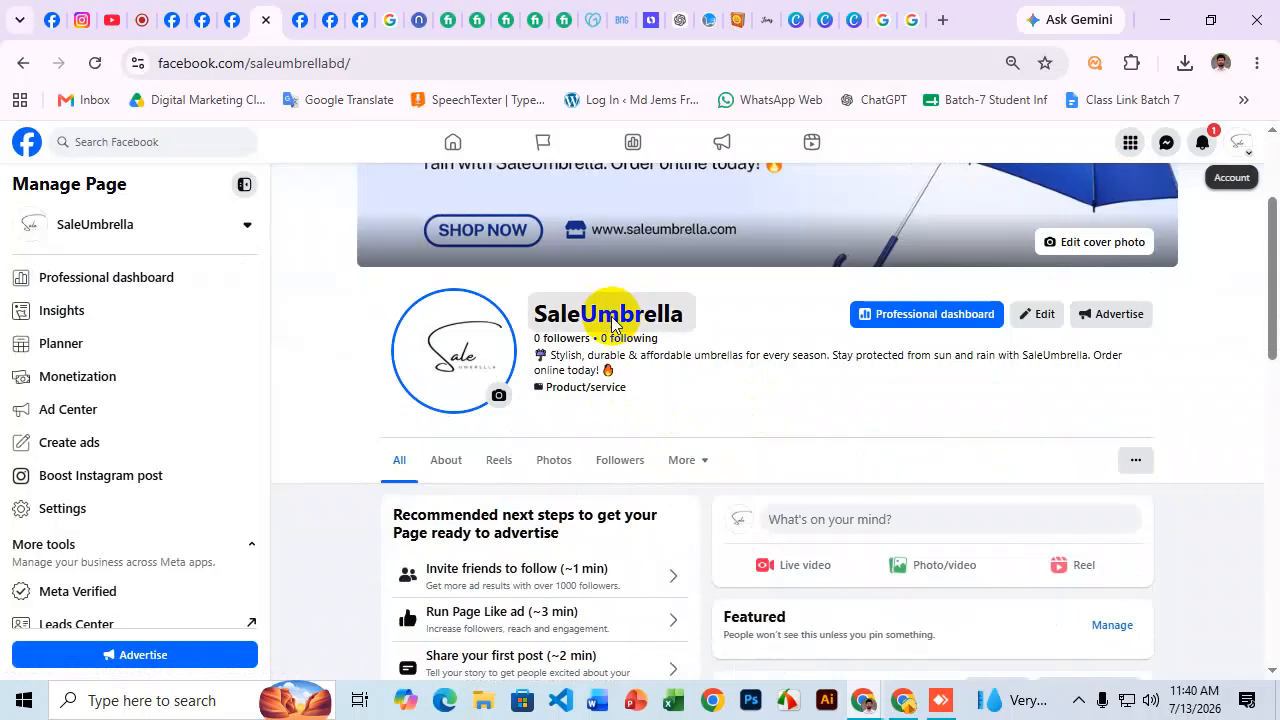
View the Page's info to check its creation date and last-updated time, then close it.
left_click(594, 314)
left_click_drag(523, 383, 575, 390)
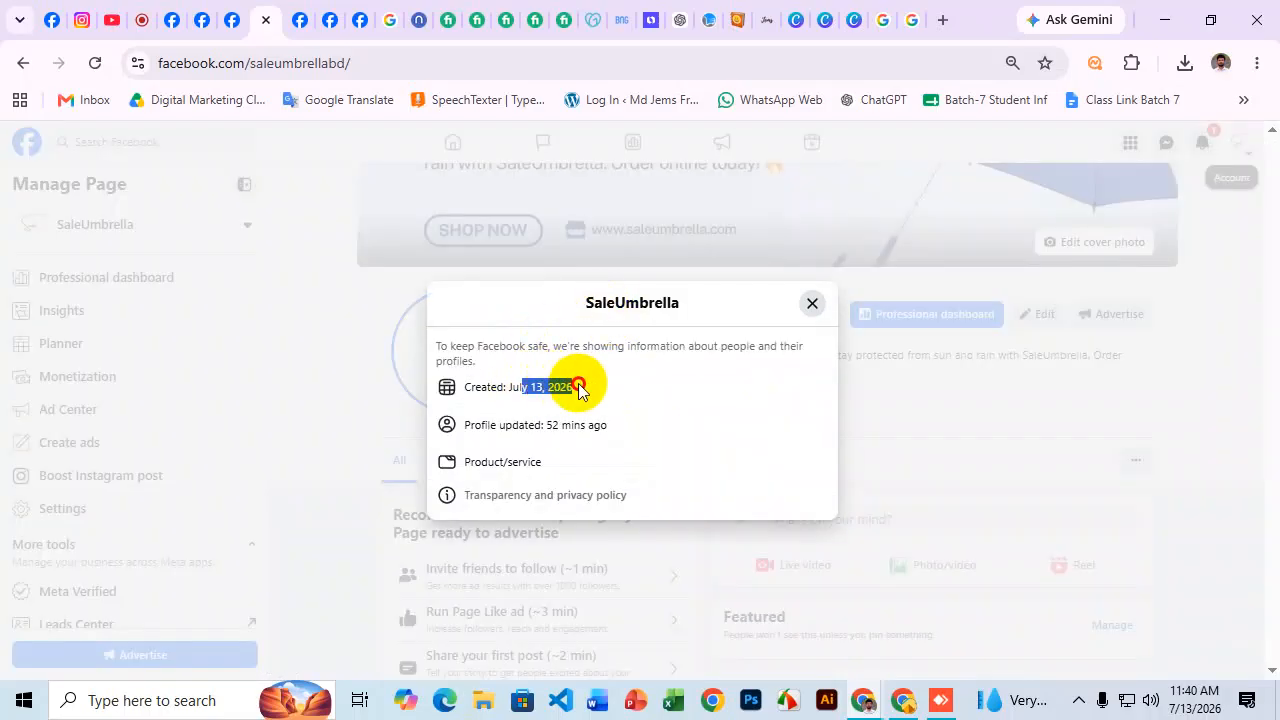
left_click_drag(505, 428, 638, 432)
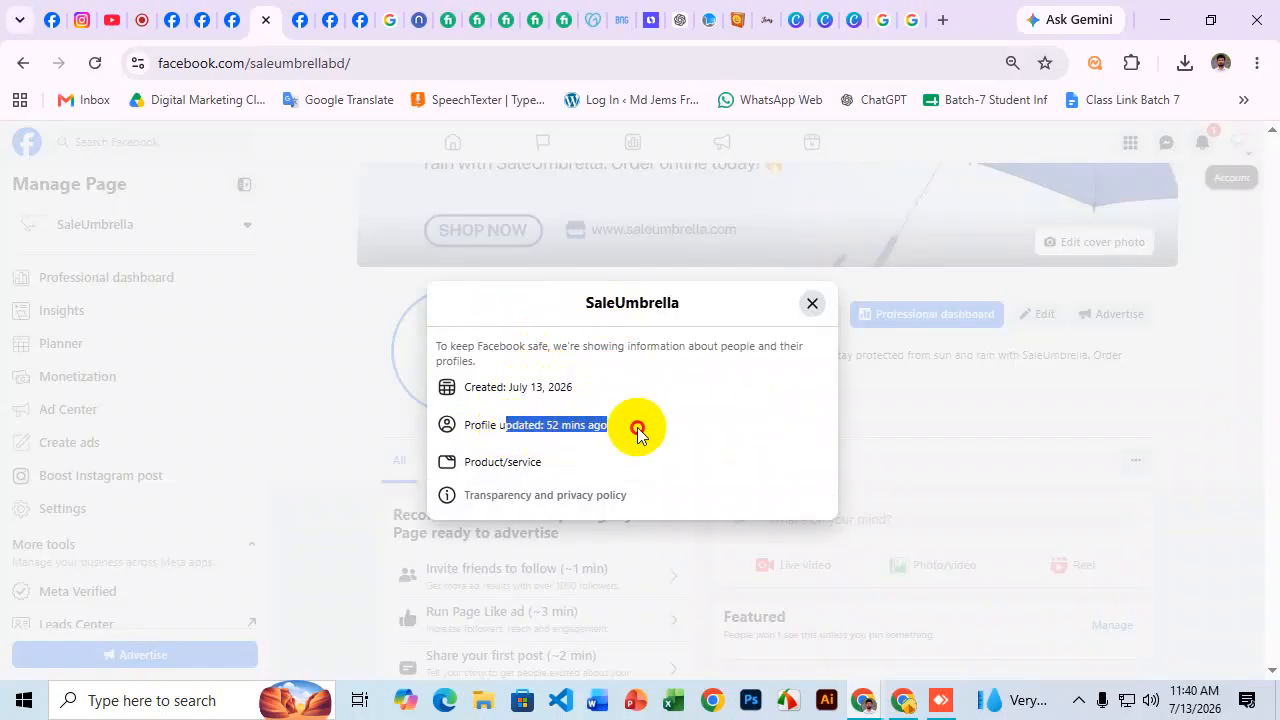
left_click(813, 303)
scroll(591, 418, "up", 2)
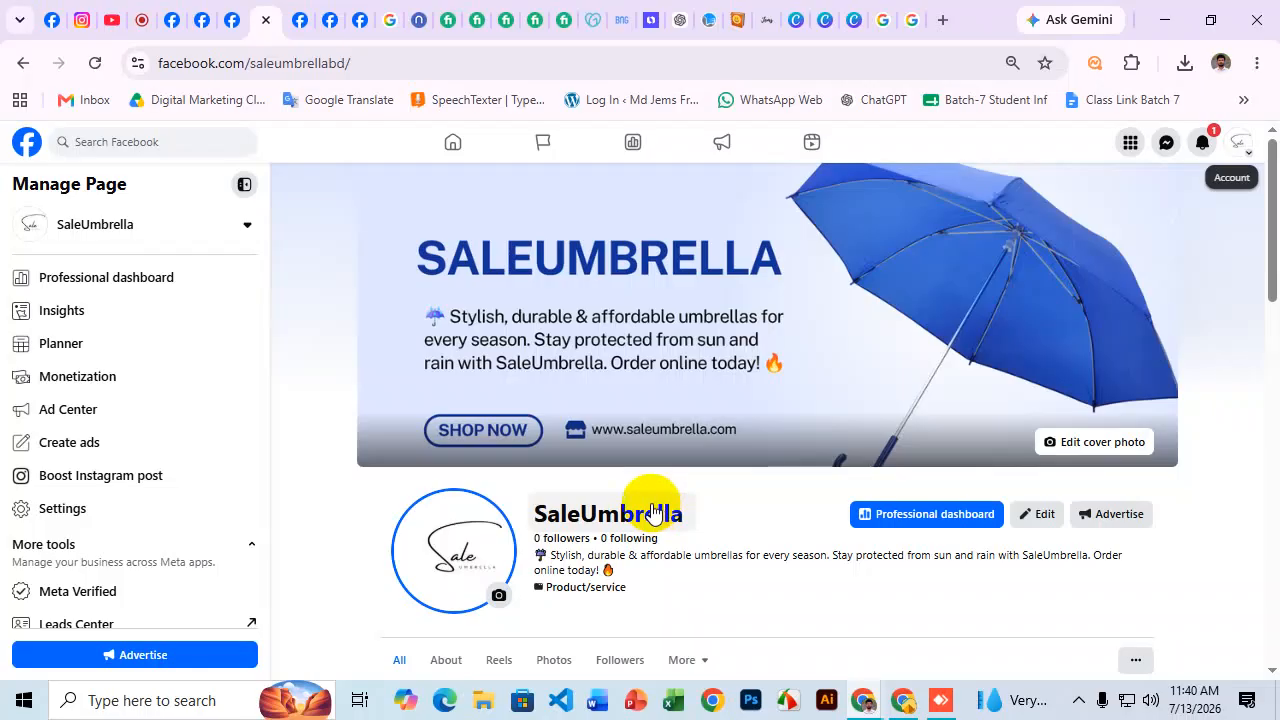
Switch from the SaleUmbrella Page to the personal profile via See all profiles.
left_click(25, 143)
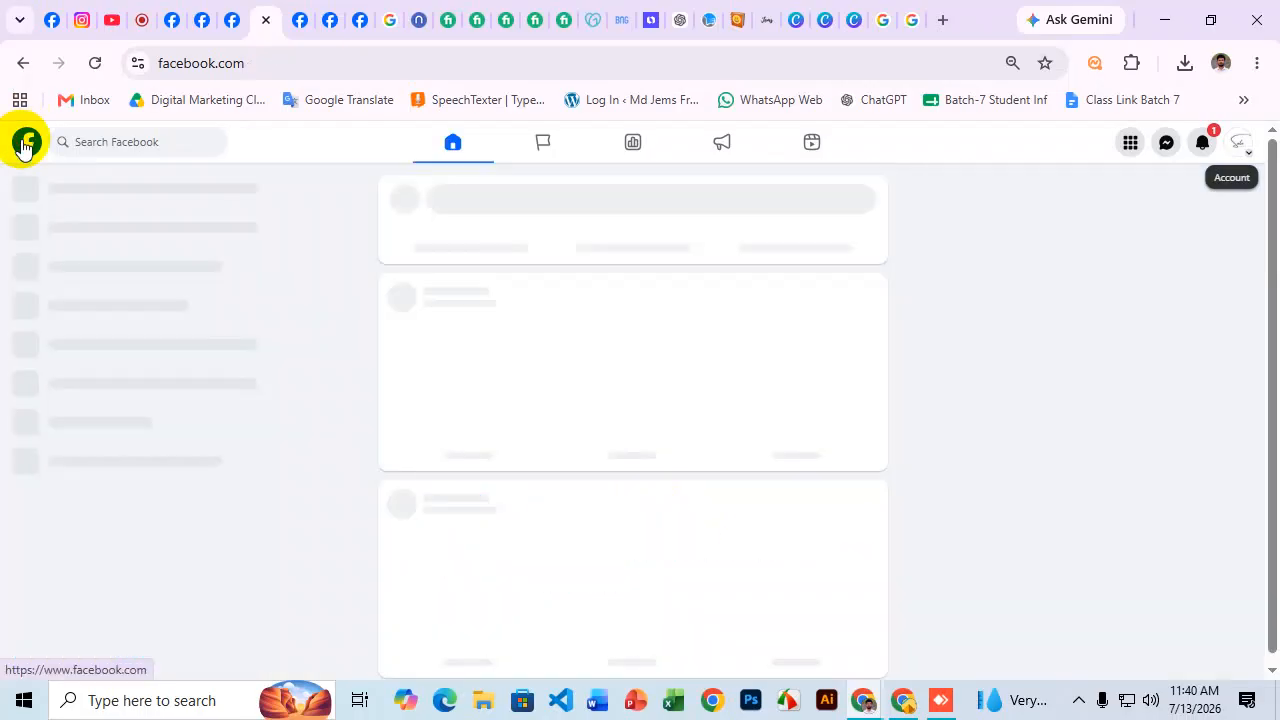
left_click(1243, 150)
left_click(1097, 334)
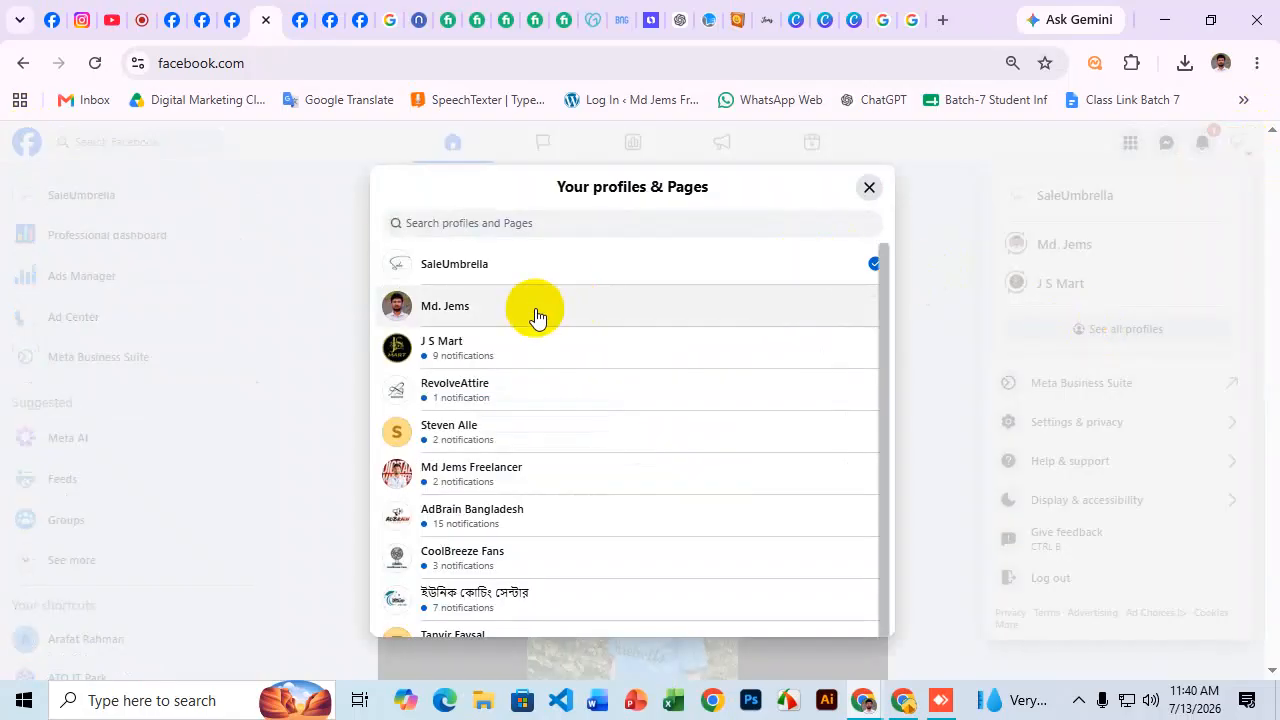
left_click(537, 316)
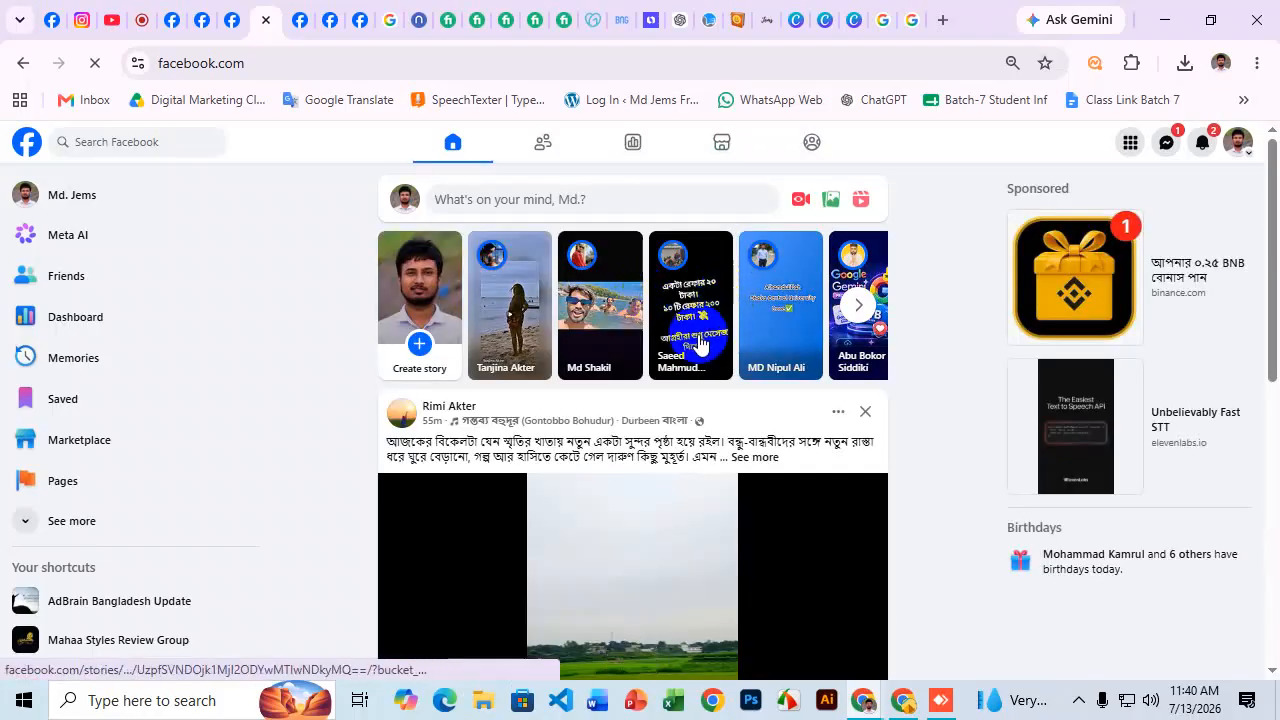
scroll(648, 324, "down", 6)
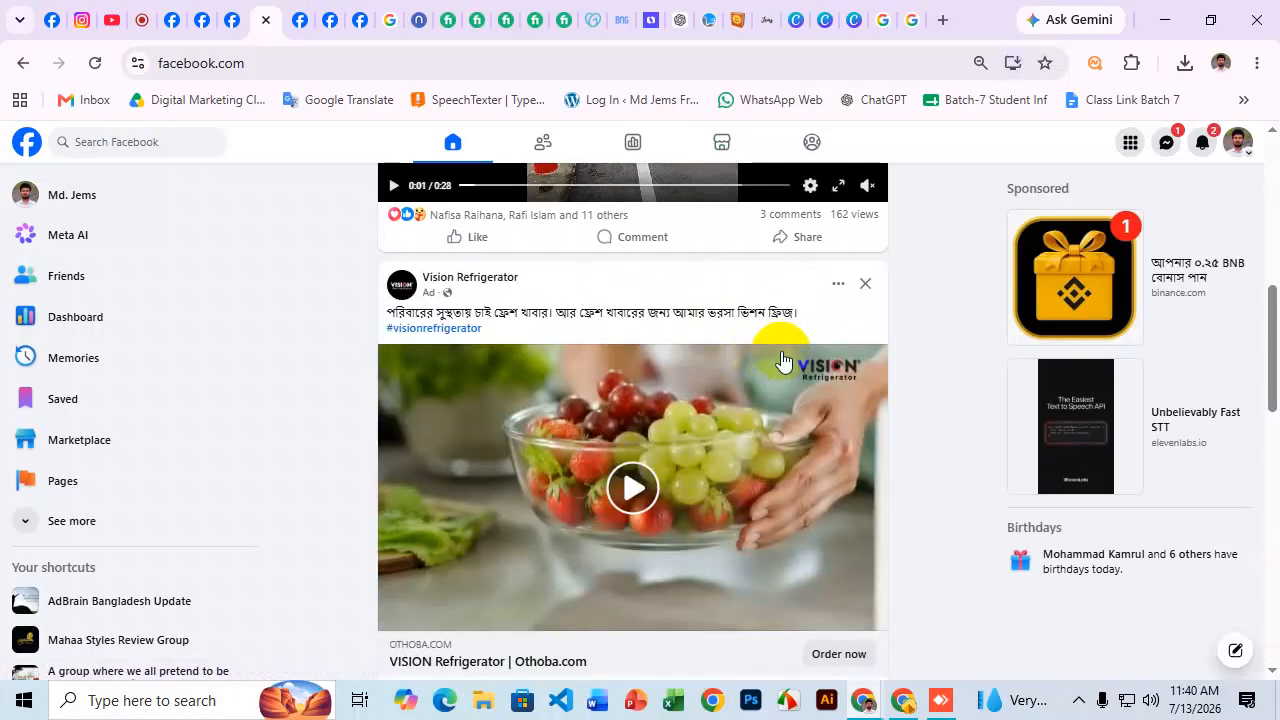
scroll(775, 357, "down", 1)
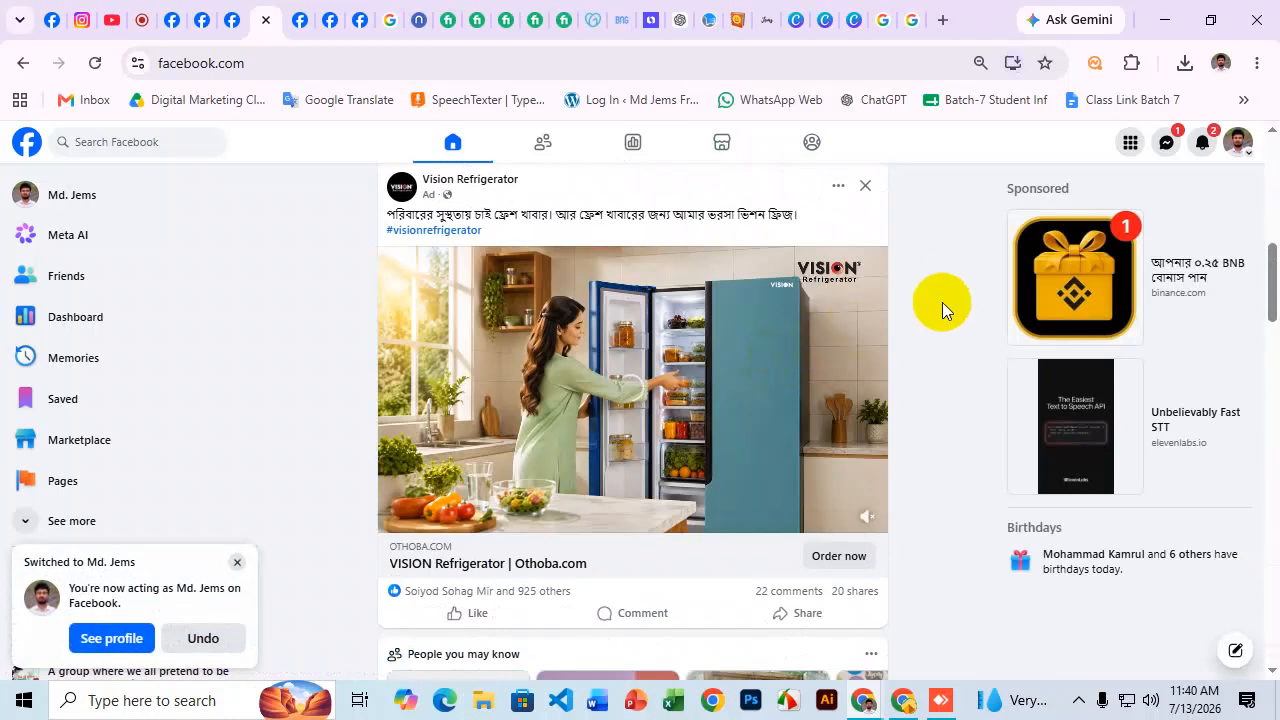
scroll(944, 312, "down", 1)
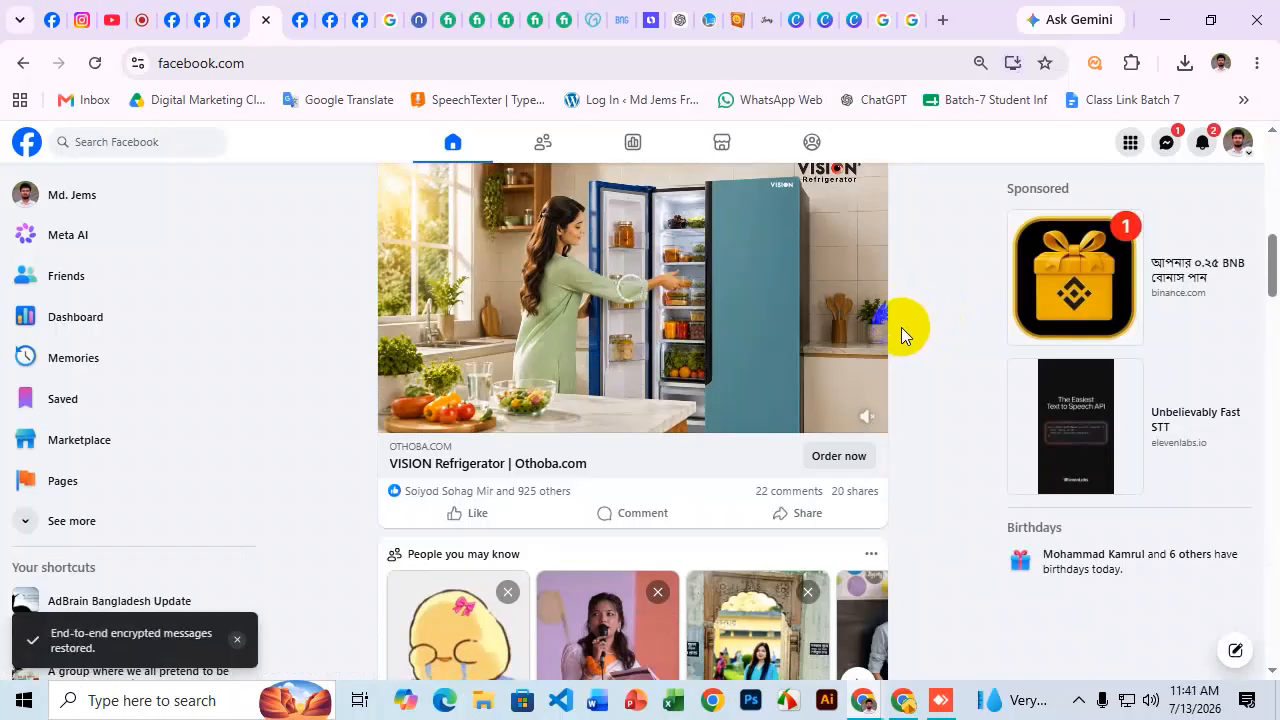
Reopen the profiles and Pages list, load the full list, and close it.
mouse_move(876, 333)
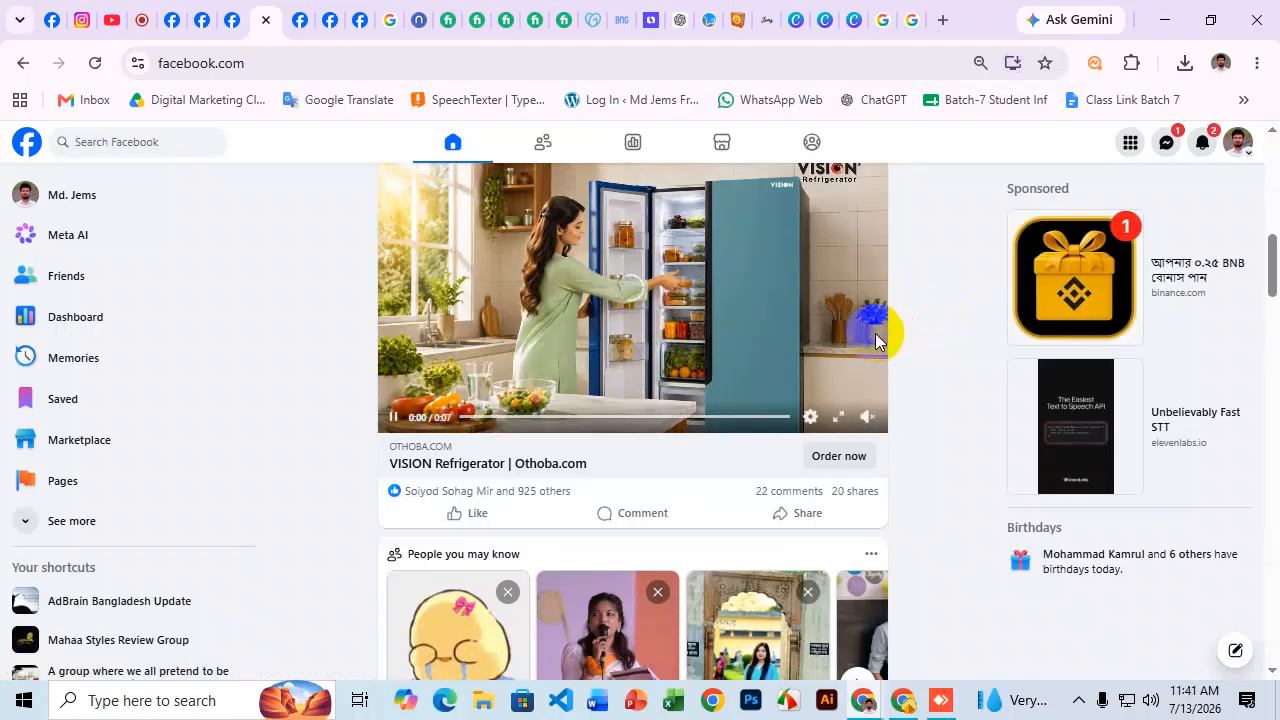
left_click(1236, 146)
left_click(1144, 336)
scroll(528, 449, "down", 3)
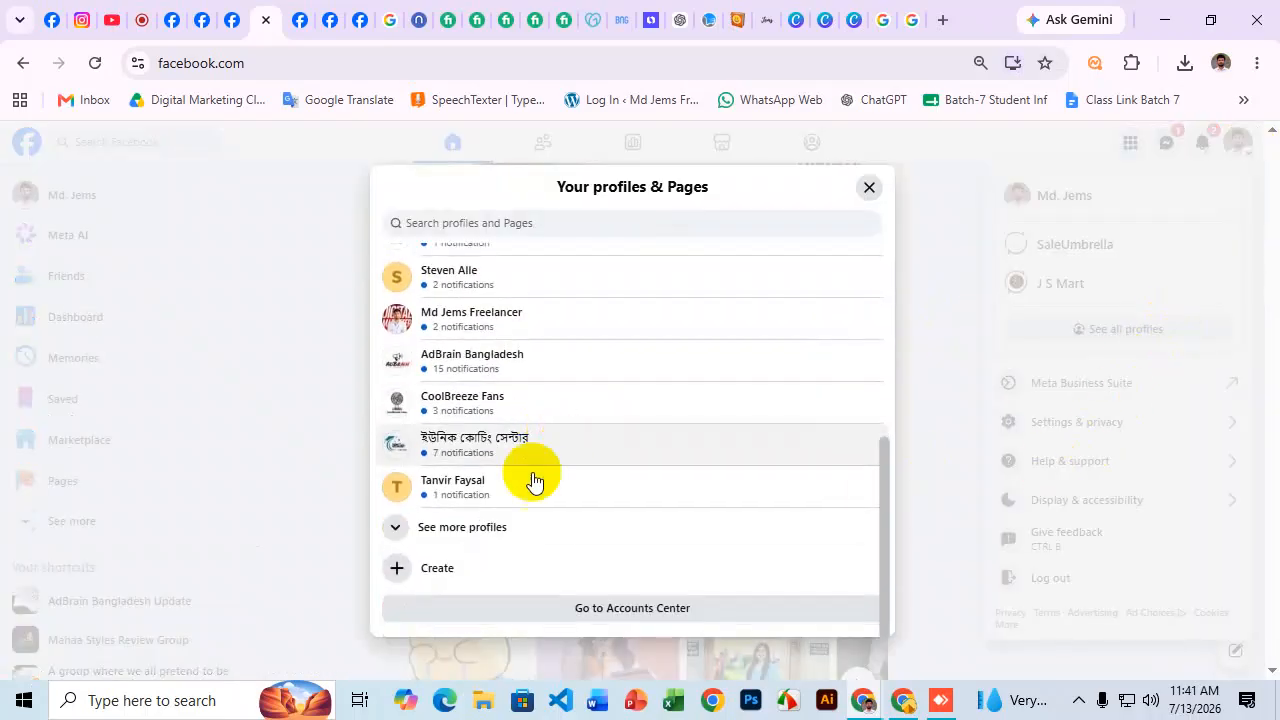
left_click(500, 528)
scroll(717, 349, "down", 10)
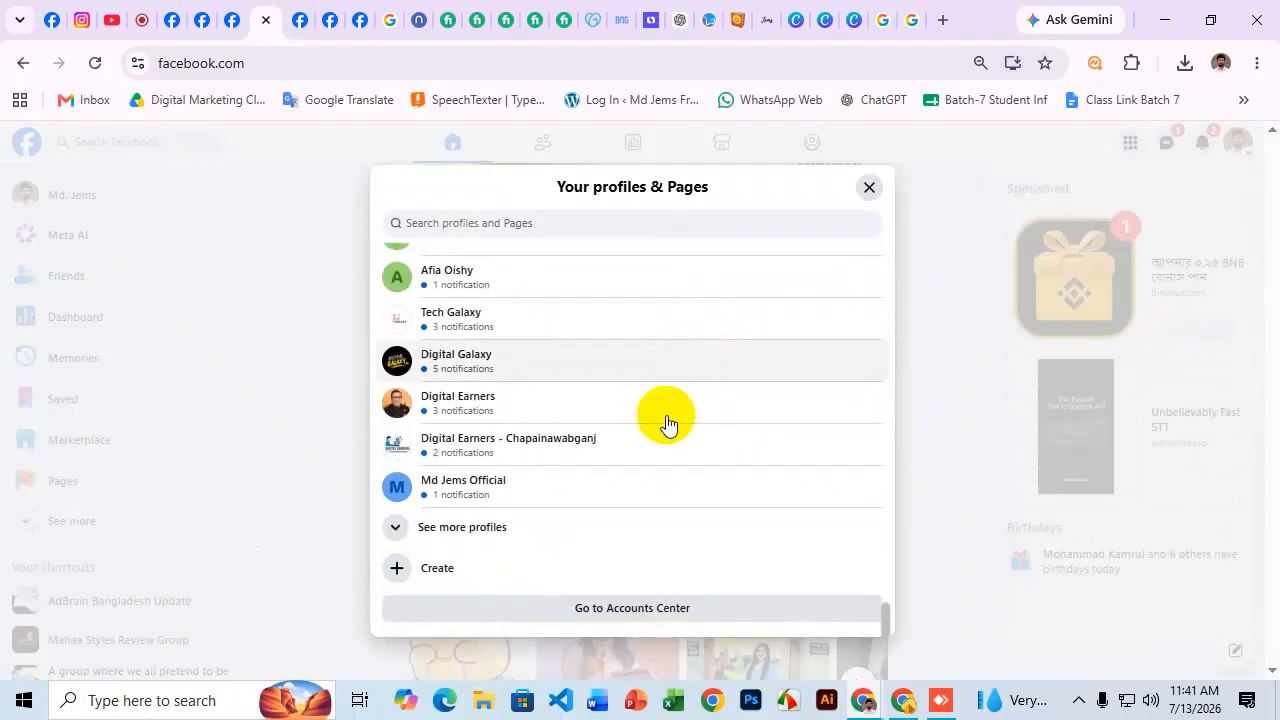
left_click(534, 526)
scroll(697, 371, "down", 5)
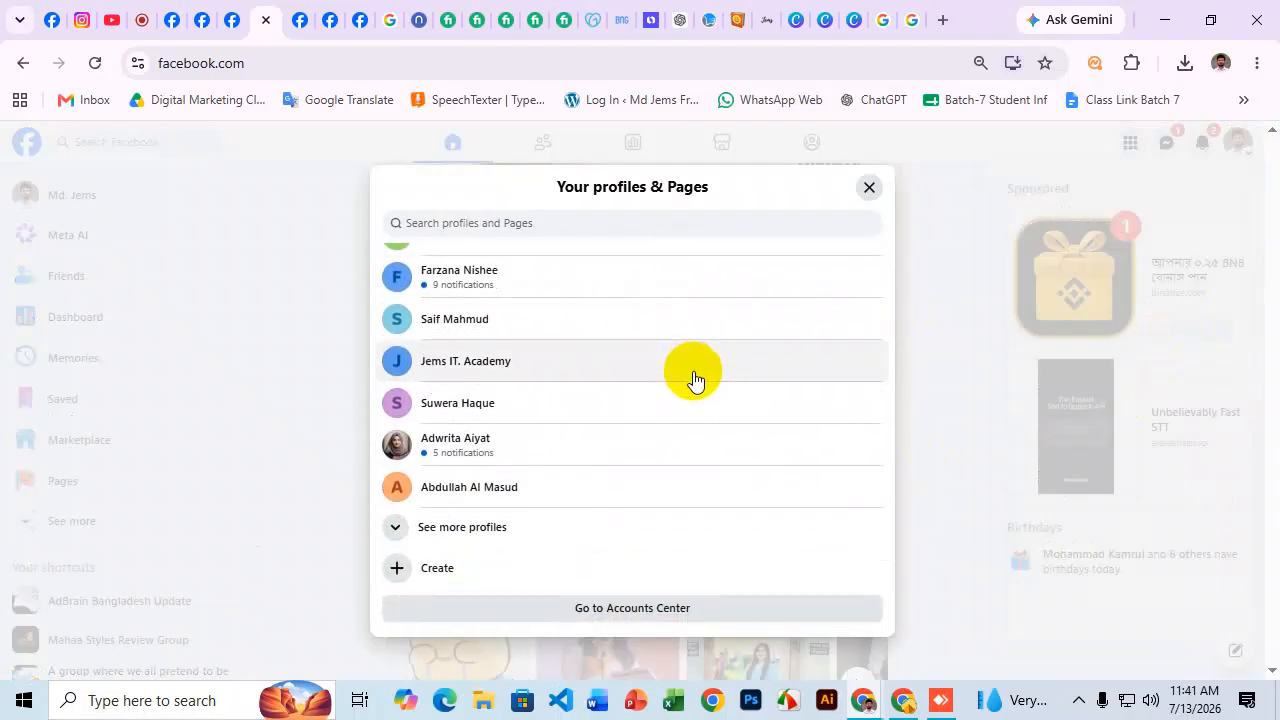
left_click(534, 530)
scroll(686, 355, "down", 5)
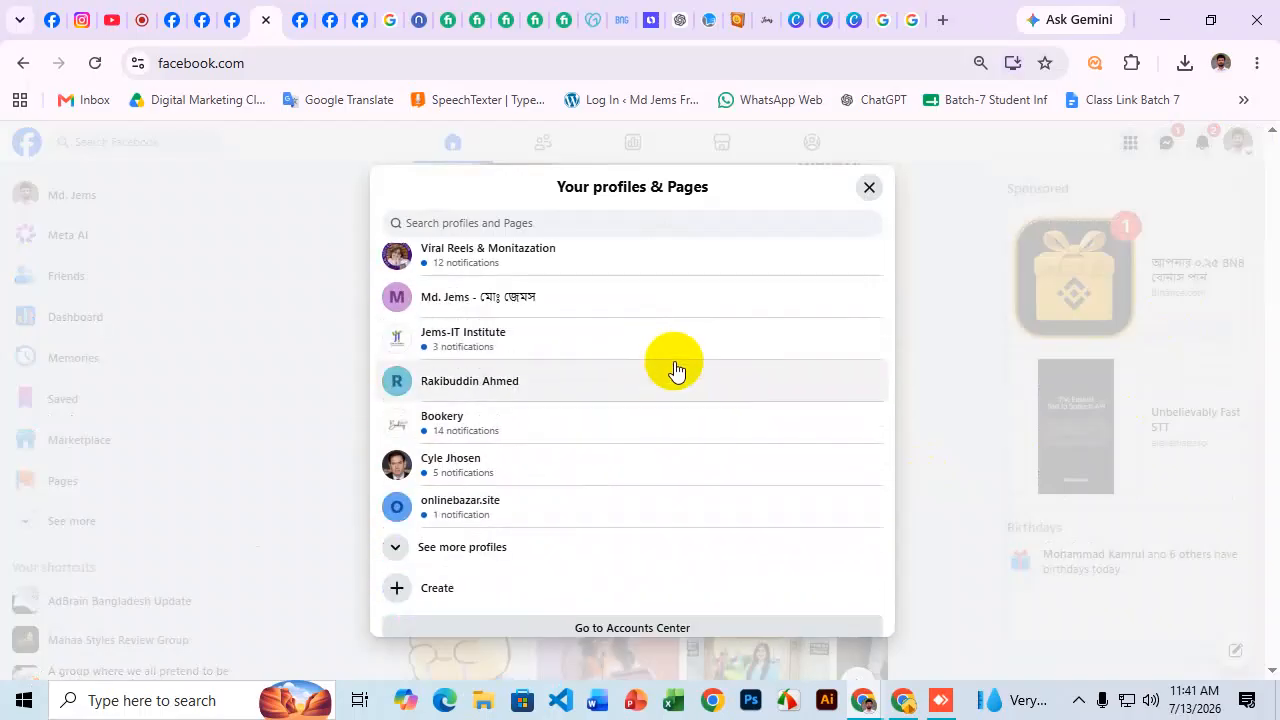
scroll(675, 368, "down", 1)
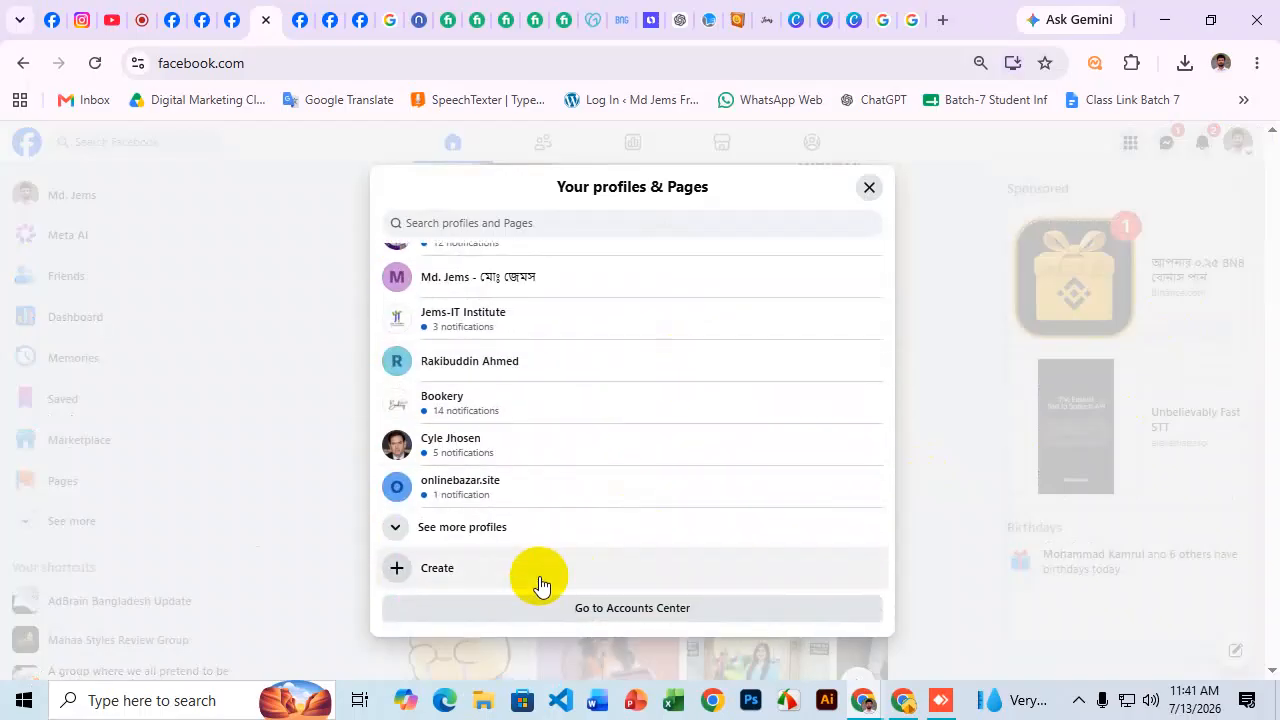
scroll(600, 400, "down", 5)
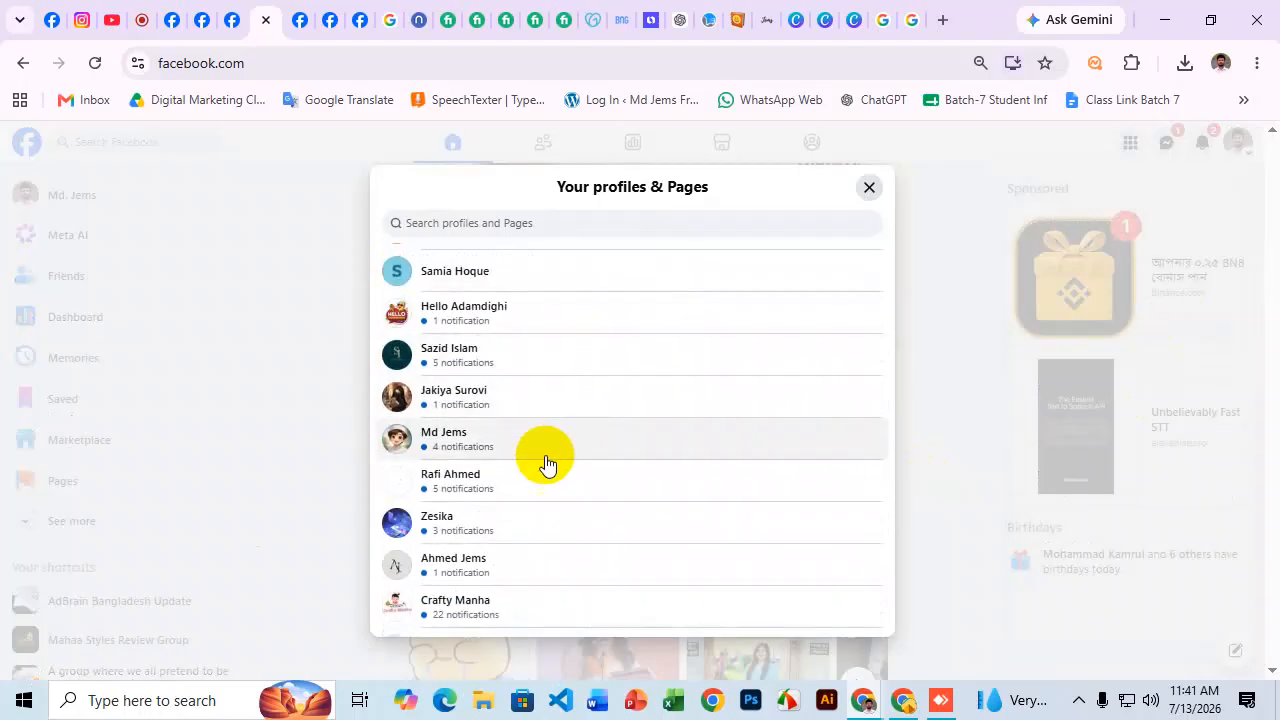
scroll(640, 420, "down", 3)
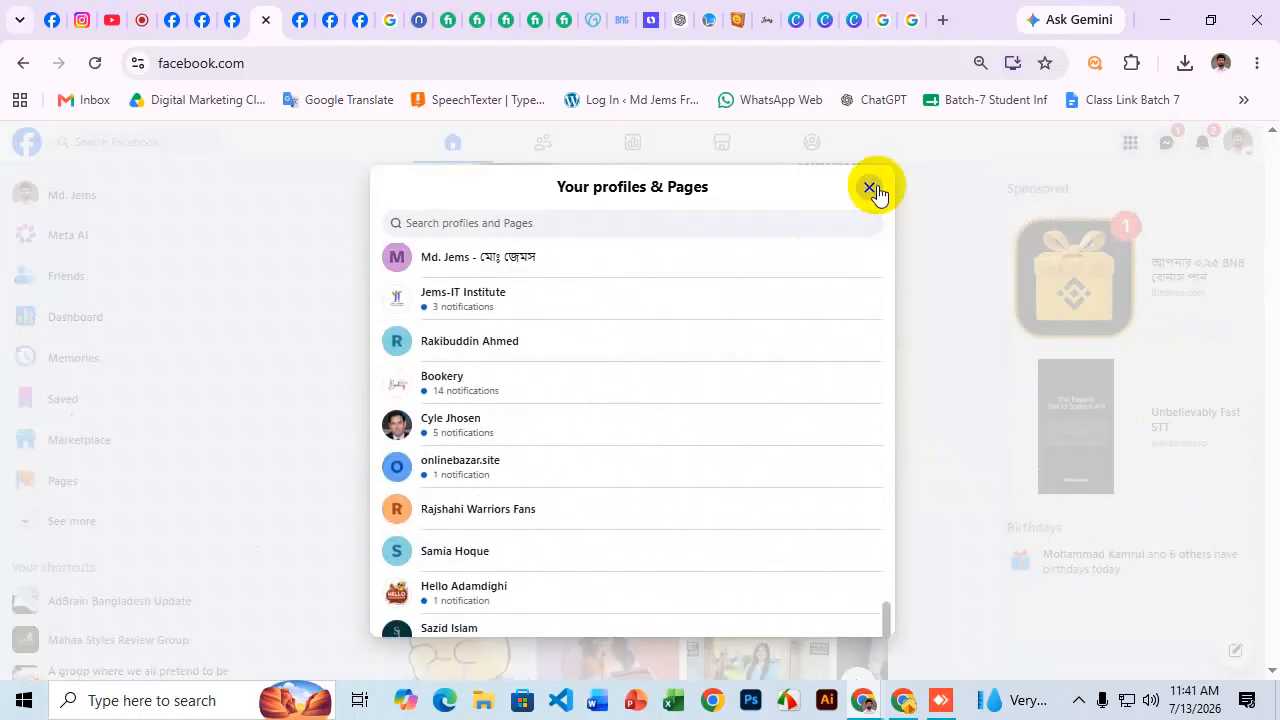
left_click(869, 187)
Reload the personal account's home news feed.
scroll(836, 313, "up", 5)
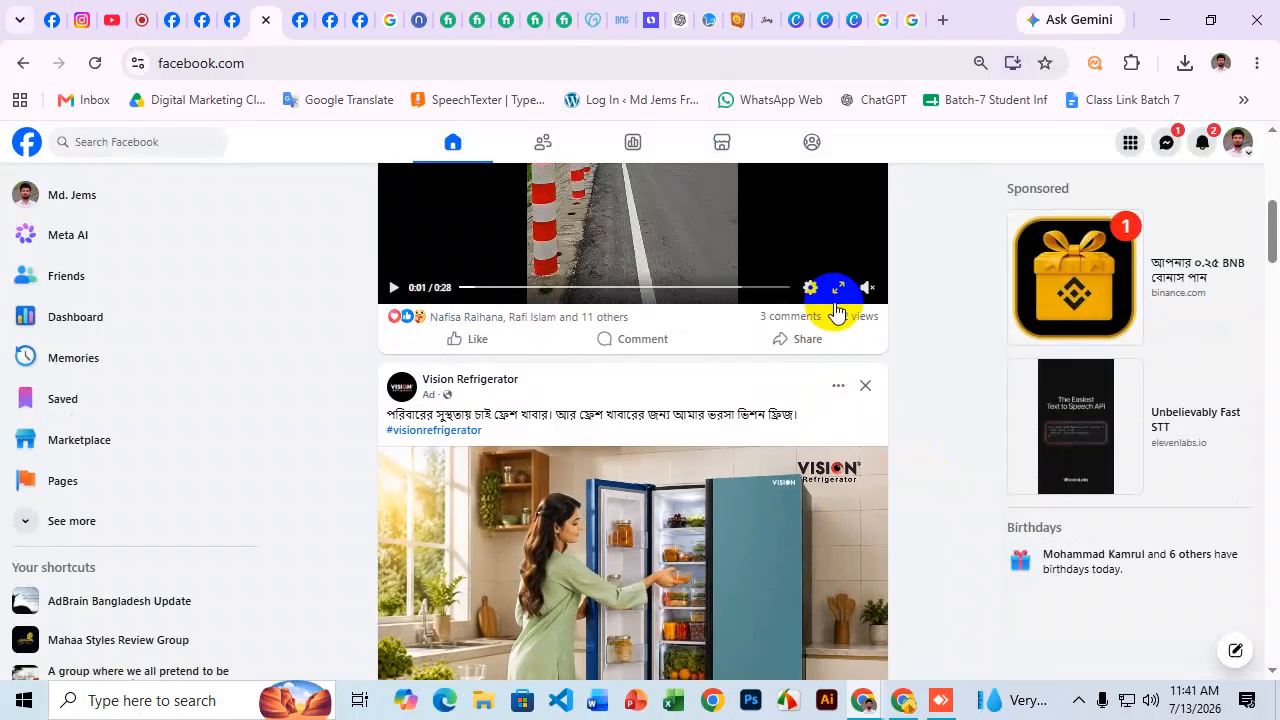
scroll(820, 354, "up", 3)
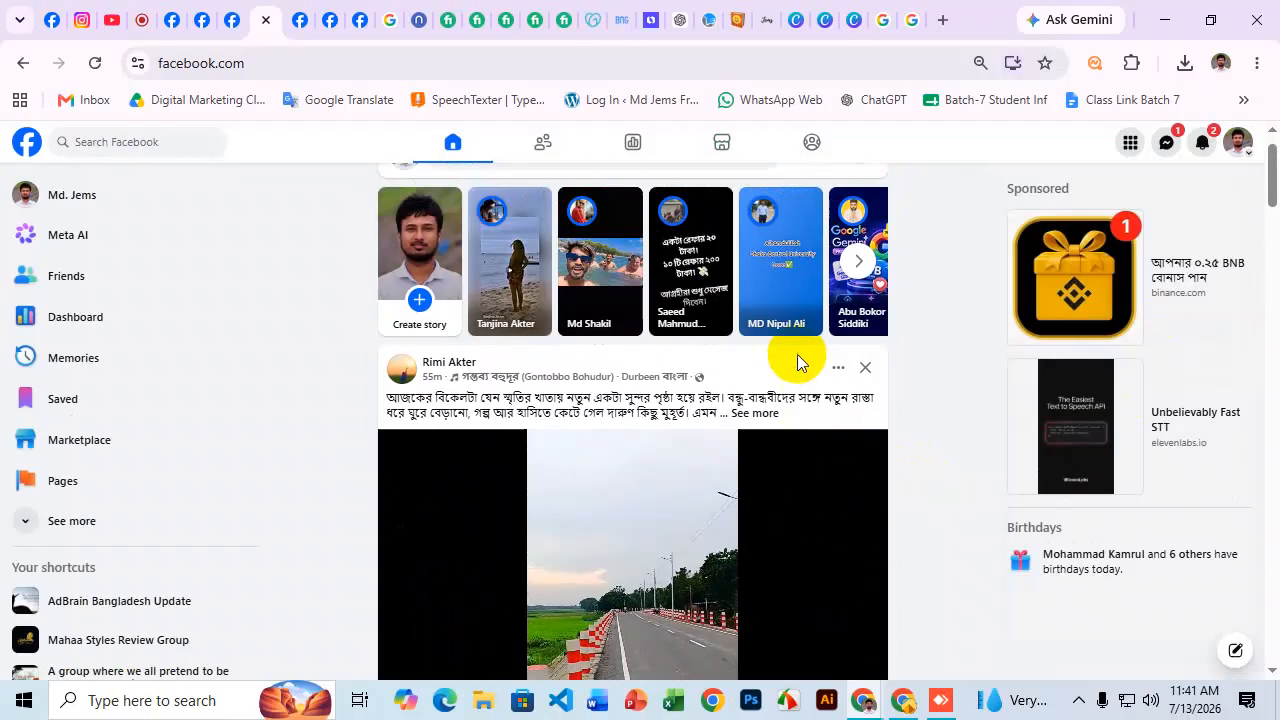
scroll(724, 341, "up", 1)
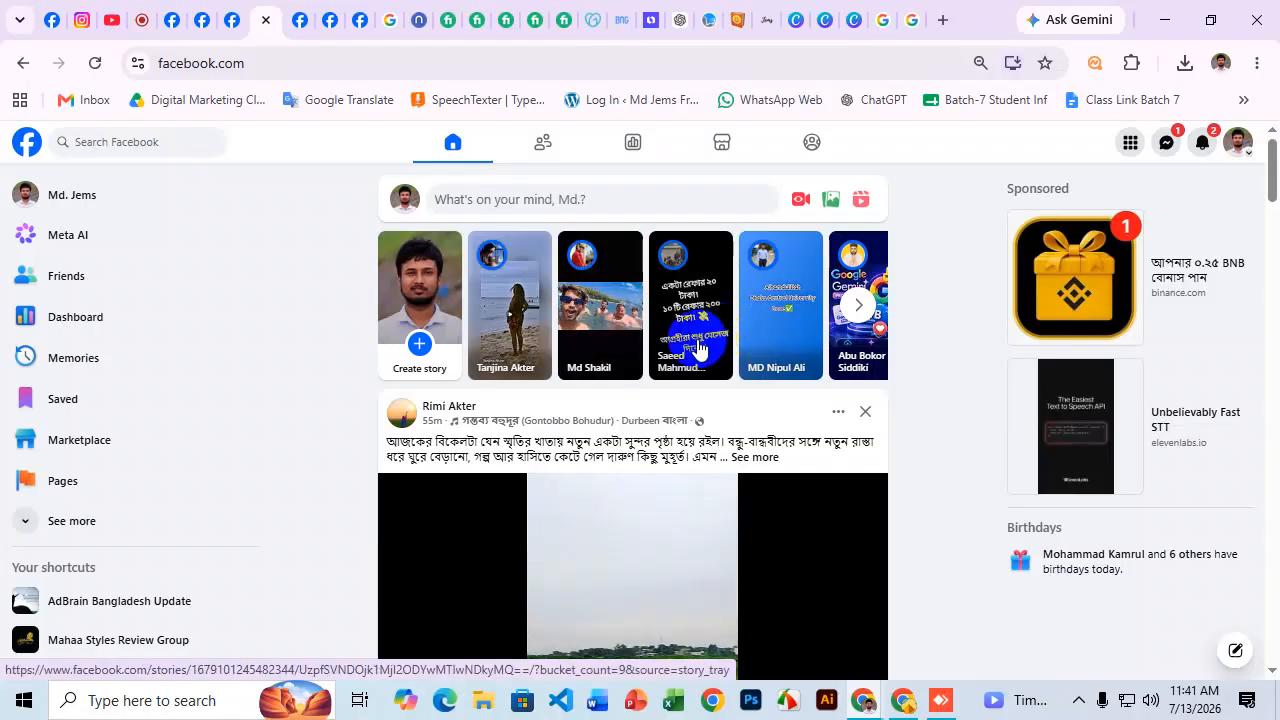
scroll(815, 340, "down", 3)
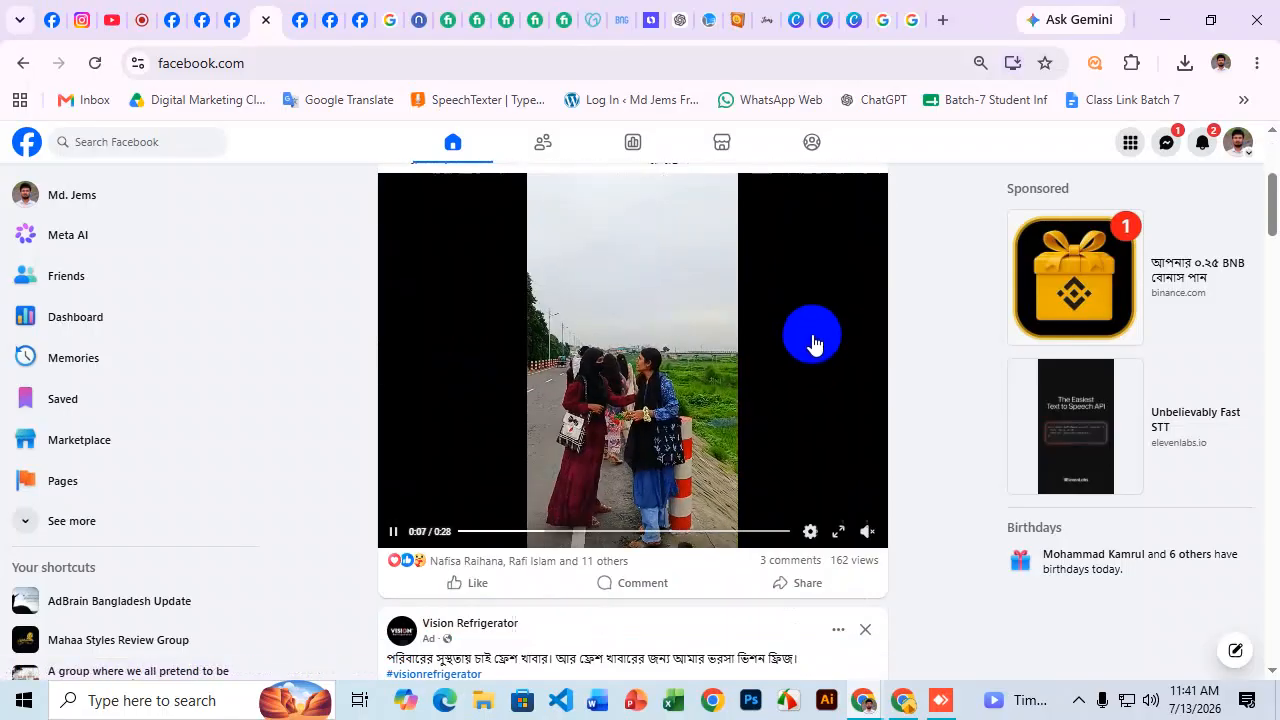
left_click(27, 142)
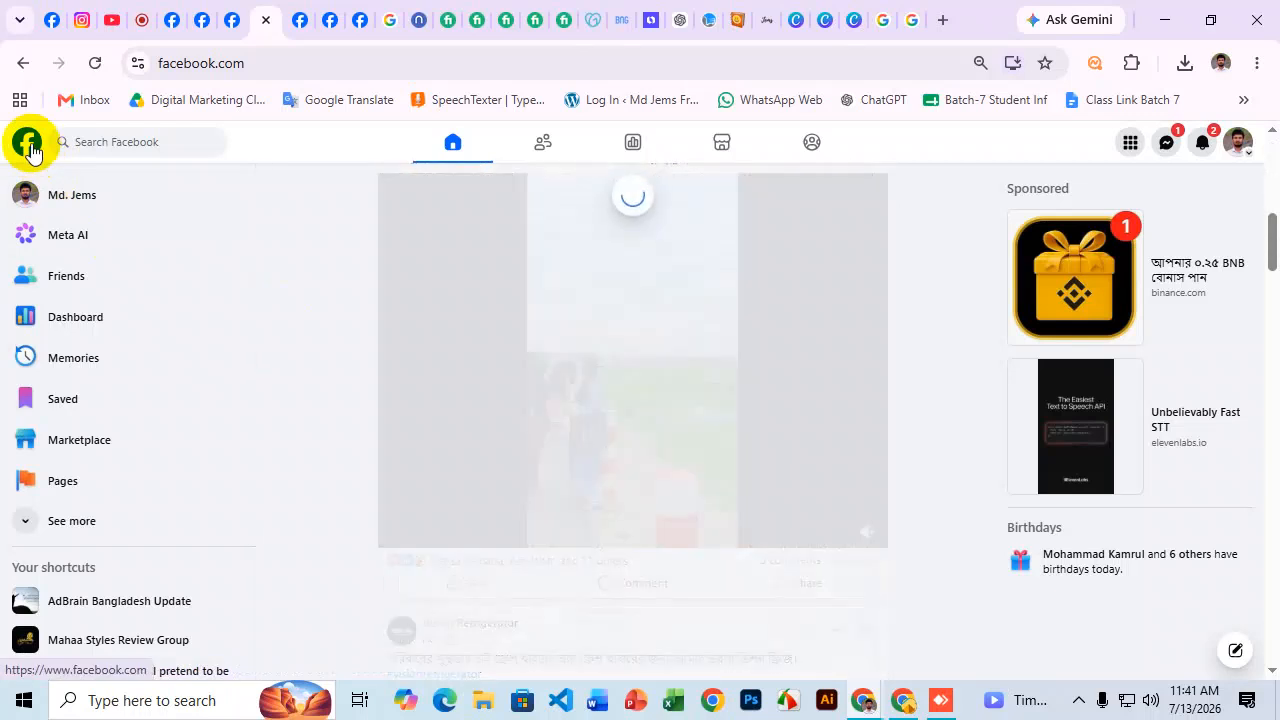